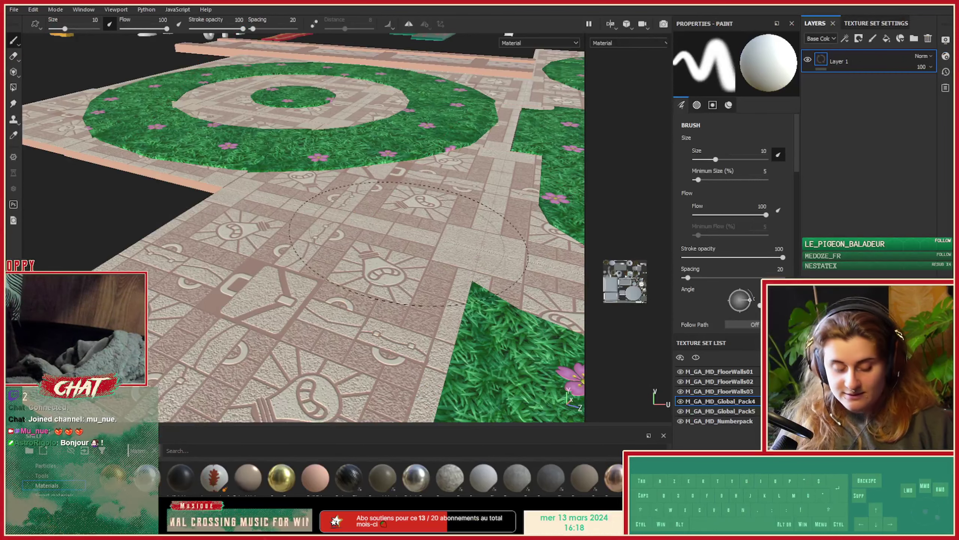
Examine the paving around the flower beds, checking the light-bulb and briefcase tile patterns from close up and far away.
{"action": "mouse_move", "coordinate": [366, 219]}
{"action": "left_mouse_down", "text": "alt"}
{"action": "mouse_move", "coordinate": [227, 252]}
{"action": "mouse_move", "coordinate": [278, 203]}
{"action": "mouse_move", "coordinate": [142, 209]}
{"action": "mouse_move", "coordinate": [212, 257]}
{"action": "mouse_move", "coordinate": [447, 204]}
{"action": "left_mouse_up", "text": "alt"}
{"action": "left_click_drag", "start_coordinate": [526, 220], "coordinate": [400, 300], "text": "alt"}
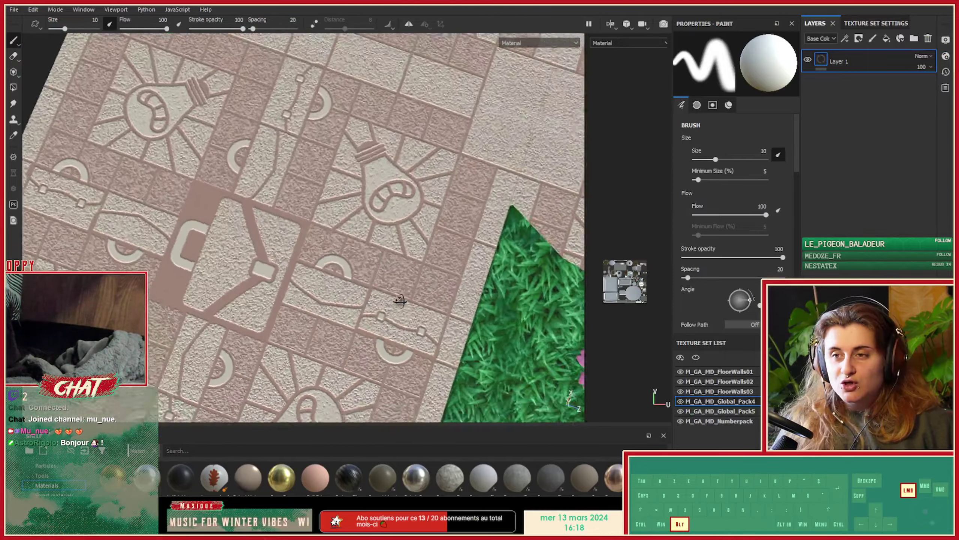
{"action": "left_click_drag", "start_coordinate": [477, 261], "coordinate": [491, 238], "text": "alt"}
{"action": "right_click_drag", "start_coordinate": [491, 238], "coordinate": [359, 234], "text": "alt"}
{"action": "middle_click_drag", "start_coordinate": [358, 234], "coordinate": [303, 278], "text": "alt"}
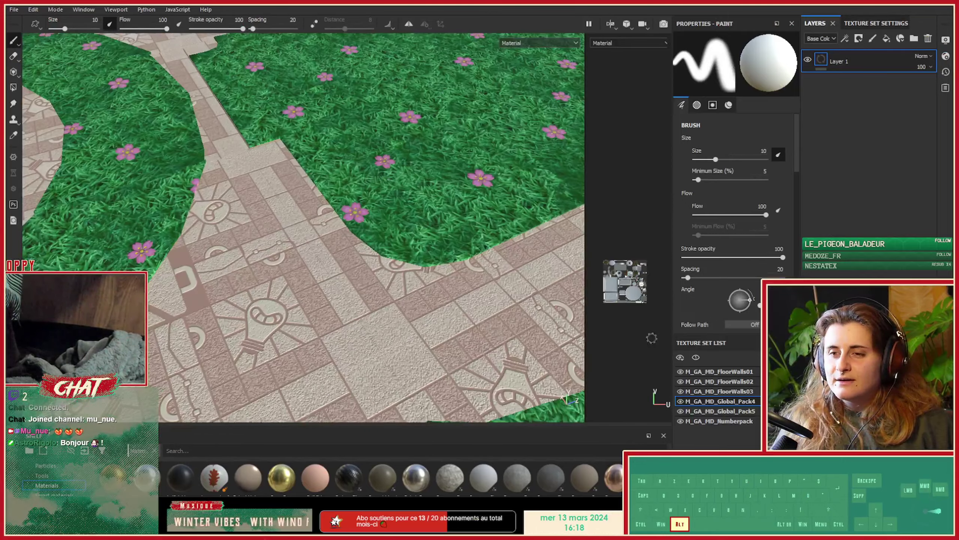
{"action": "right_click_drag", "start_coordinate": [340, 276], "coordinate": [401, 265], "text": "alt"}
{"action": "left_click_drag", "start_coordinate": [389, 257], "coordinate": [487, 288], "text": "alt"}
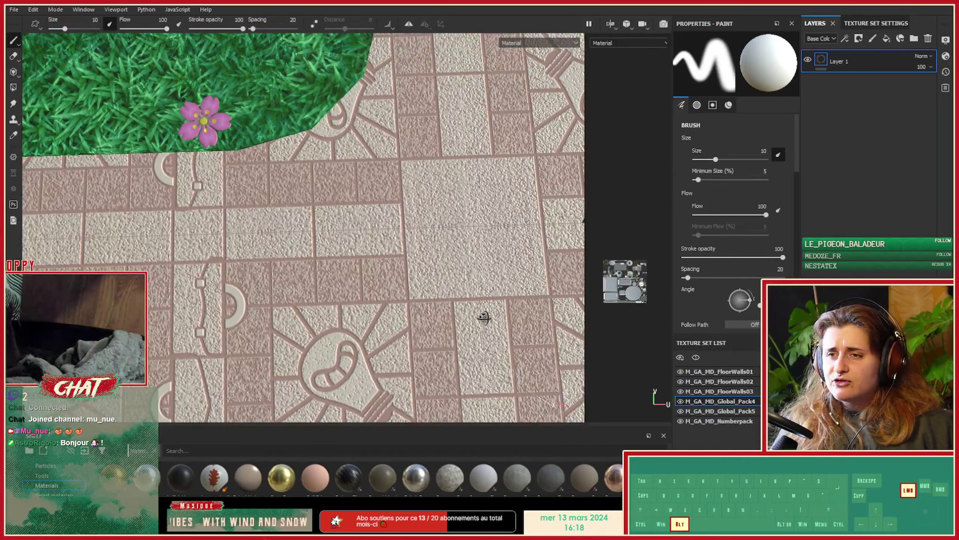
{"action": "left_click_drag", "start_coordinate": [484, 318], "coordinate": [485, 313], "text": "alt"}
{"action": "middle_click_drag", "start_coordinate": [469, 211], "coordinate": [273, 200], "text": "alt"}
{"action": "right_click_drag", "start_coordinate": [273, 200], "coordinate": [363, 188], "text": "alt"}
{"action": "left_click_drag", "start_coordinate": [377, 196], "coordinate": [468, 153], "text": "alt"}
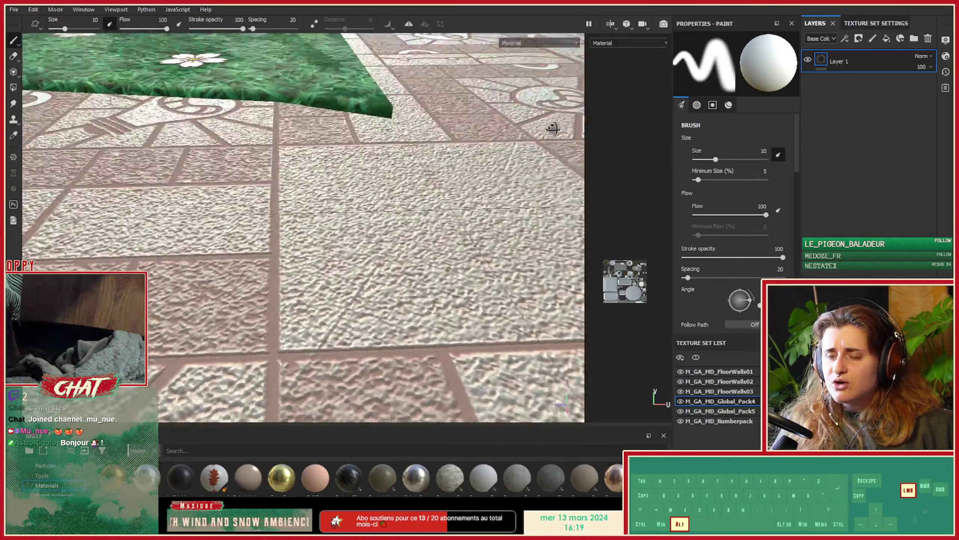
{"action": "left_click_drag", "start_coordinate": [553, 129], "coordinate": [480, 234], "text": "alt"}
{"action": "right_click_drag", "start_coordinate": [468, 231], "coordinate": [340, 234], "text": "alt"}
{"action": "right_click_drag", "start_coordinate": [279, 239], "coordinate": [151, 251], "text": "alt"}
{"action": "right_click_drag", "start_coordinate": [242, 247], "coordinate": [204, 252], "text": "alt"}
{"action": "left_click_drag", "start_coordinate": [234, 253], "coordinate": [323, 271], "text": "alt"}
{"action": "middle_click_drag", "start_coordinate": [323, 272], "coordinate": [315, 227], "text": "alt"}
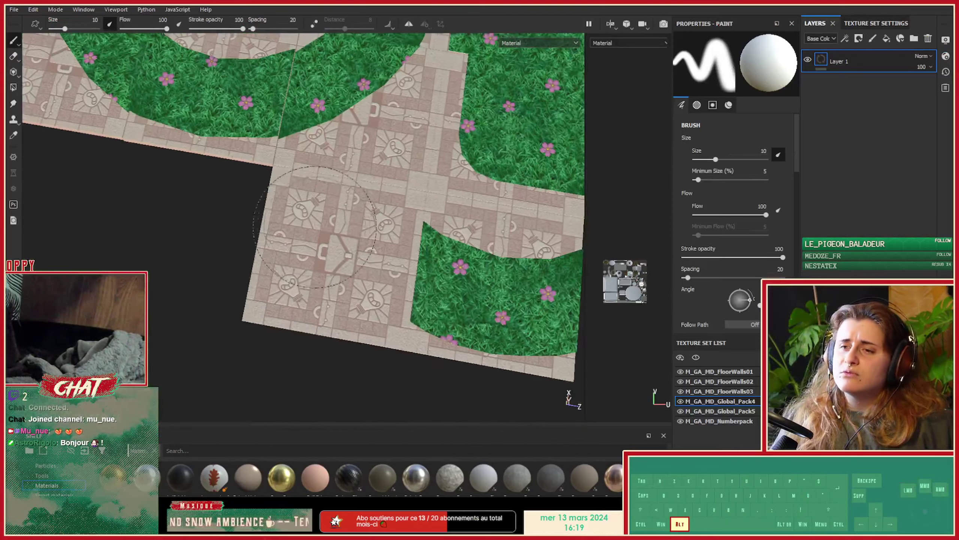
{"action": "right_click_drag", "start_coordinate": [246, 257], "coordinate": [408, 272], "text": "alt"}
{"action": "middle_click_drag", "start_coordinate": [427, 279], "coordinate": [351, 190], "text": "alt"}
{"action": "right_click_drag", "start_coordinate": [283, 212], "coordinate": [358, 218], "text": "alt"}
{"action": "left_click_drag", "start_coordinate": [351, 227], "coordinate": [394, 212], "text": "alt"}
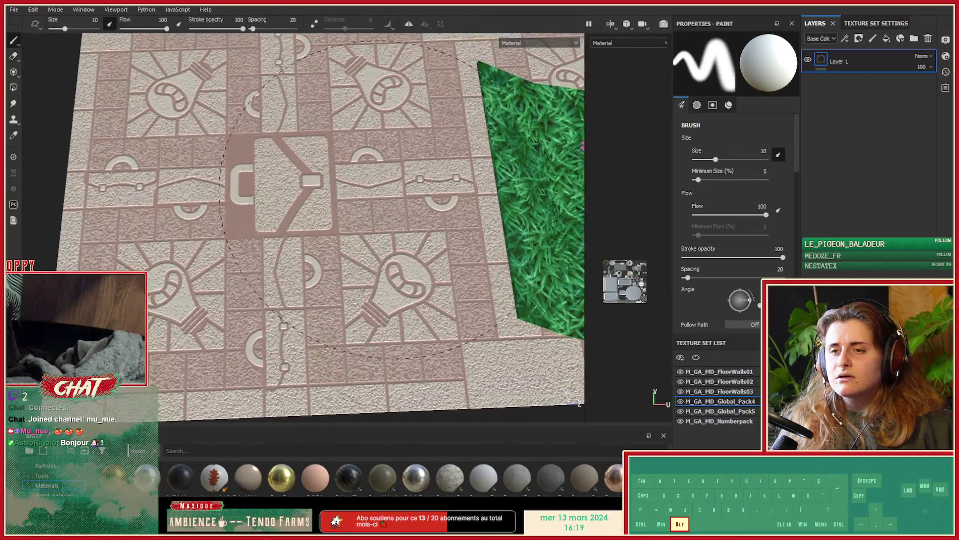
Examine the flowered grass texture and the paved borders of the garden floor under different lighting and angles.
{"action": "middle_click_drag", "start_coordinate": [405, 214], "coordinate": [447, 318], "text": "alt"}
{"action": "middle_click_drag", "start_coordinate": [345, 151], "coordinate": [332, 176], "text": "alt"}
{"action": "right_click_drag", "start_coordinate": [333, 176], "coordinate": [312, 225], "text": "alt"}
{"action": "middle_click_drag", "start_coordinate": [312, 224], "coordinate": [302, 249], "text": "alt"}
{"action": "left_click_drag", "start_coordinate": [302, 248], "coordinate": [265, 242], "text": "alt"}
{"action": "middle_click_drag", "start_coordinate": [265, 241], "coordinate": [170, 231], "text": "alt"}
{"action": "right_click_drag", "start_coordinate": [170, 230], "coordinate": [249, 245], "text": "alt"}
{"action": "left_click_drag", "start_coordinate": [245, 250], "coordinate": [342, 223], "text": "alt"}
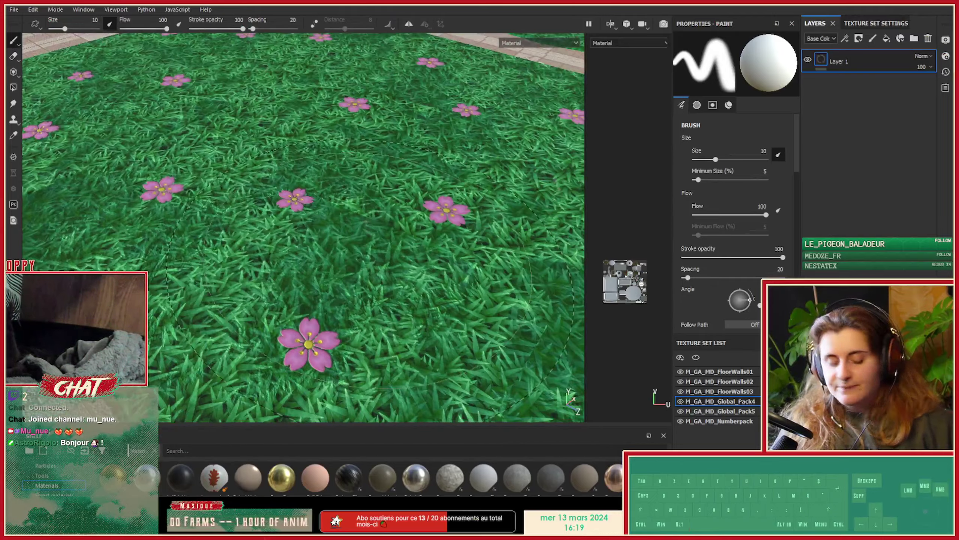
{"action": "right_click_drag", "start_coordinate": [342, 230], "coordinate": [219, 195], "text": "shift"}
{"action": "middle_click_drag", "start_coordinate": [403, 169], "coordinate": [341, 97], "text": "alt"}
{"action": "left_click_drag", "start_coordinate": [342, 99], "coordinate": [299, 151], "text": "alt"}
{"action": "right_click_drag", "start_coordinate": [321, 196], "coordinate": [442, 298], "text": "alt"}
{"action": "middle_click_drag", "start_coordinate": [426, 272], "coordinate": [389, 279], "text": "alt"}
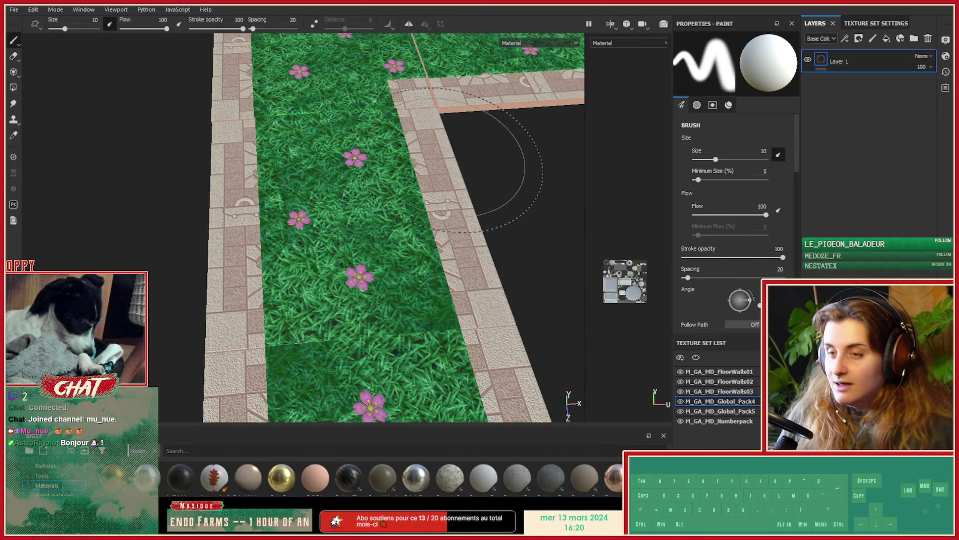
{"action": "middle_click_drag", "start_coordinate": [449, 204], "coordinate": [293, 166], "text": "alt"}
{"action": "left_click_drag", "start_coordinate": [458, 116], "coordinate": [394, 116], "text": "alt"}
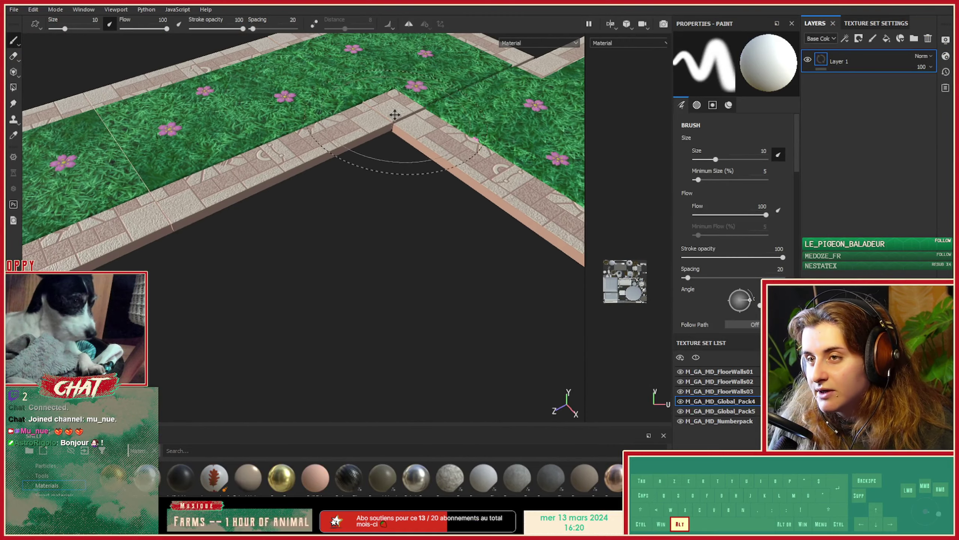
Survey the carpets, walls and untextured white props in the scene, ending with a close inspection of the toilet.
{"action": "middle_click_drag", "start_coordinate": [393, 116], "coordinate": [158, 152], "text": "alt"}
{"action": "middle_click_drag", "start_coordinate": [444, 160], "coordinate": [351, 185], "text": "alt"}
{"action": "left_click_drag", "start_coordinate": [351, 185], "coordinate": [408, 113], "text": "alt"}
{"action": "middle_click_drag", "start_coordinate": [378, 68], "coordinate": [364, 227], "text": "alt"}
{"action": "left_click_drag", "start_coordinate": [364, 227], "coordinate": [419, 227], "text": "alt"}
{"action": "middle_click_drag", "start_coordinate": [287, 183], "coordinate": [145, 188], "text": "alt"}
{"action": "scroll", "coordinate": [145, 189], "scroll_direction": "up", "scroll_amount": 5, "text": "alt"}
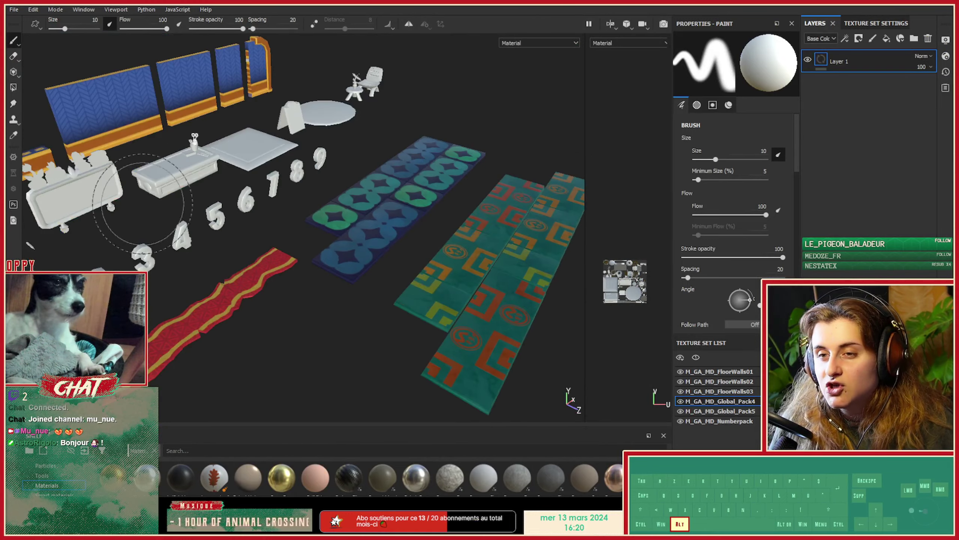
{"action": "middle_click_drag", "start_coordinate": [182, 103], "coordinate": [482, 193], "text": "alt"}
{"action": "left_click_drag", "start_coordinate": [482, 193], "coordinate": [413, 203], "text": "alt"}
{"action": "middle_click_drag", "start_coordinate": [428, 206], "coordinate": [389, 240], "text": "alt"}
{"action": "right_click_drag", "start_coordinate": [389, 239], "coordinate": [519, 241], "text": "alt"}
{"action": "right_click_drag", "start_coordinate": [227, 232], "coordinate": [351, 227], "text": "alt"}
{"action": "left_click_drag", "start_coordinate": [351, 227], "coordinate": [411, 214], "text": "alt"}
{"action": "middle_click_drag", "start_coordinate": [261, 188], "coordinate": [619, 204], "text": "alt"}
{"action": "right_click_drag", "start_coordinate": [351, 194], "coordinate": [178, 197], "text": "alt"}
{"action": "left_click_drag", "start_coordinate": [215, 219], "coordinate": [176, 223], "text": "alt"}
{"action": "middle_click_drag", "start_coordinate": [175, 227], "coordinate": [328, 189], "text": "alt"}
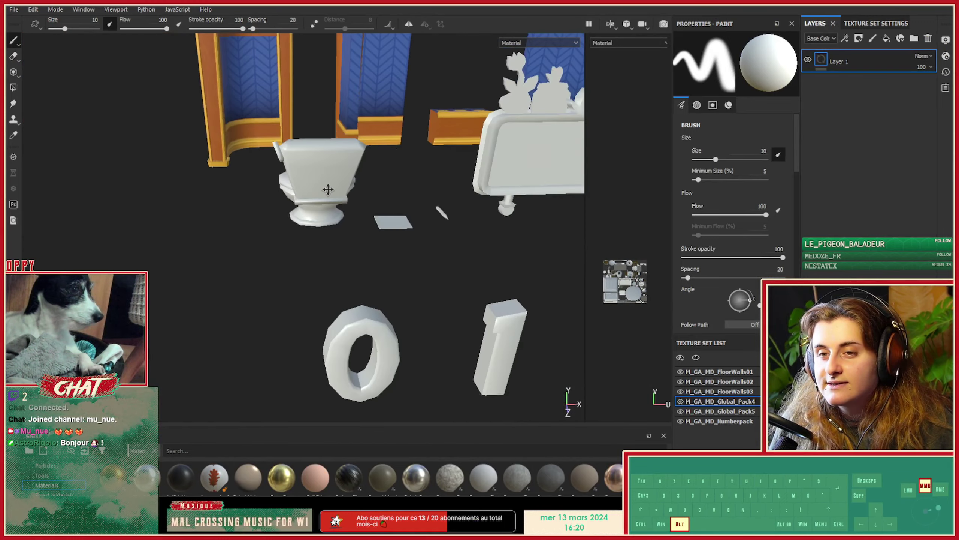
{"action": "left_click_drag", "start_coordinate": [334, 189], "coordinate": [205, 223], "text": "alt"}
{"action": "scroll", "coordinate": [235, 199], "scroll_direction": "up", "scroll_amount": 5, "text": "alt"}
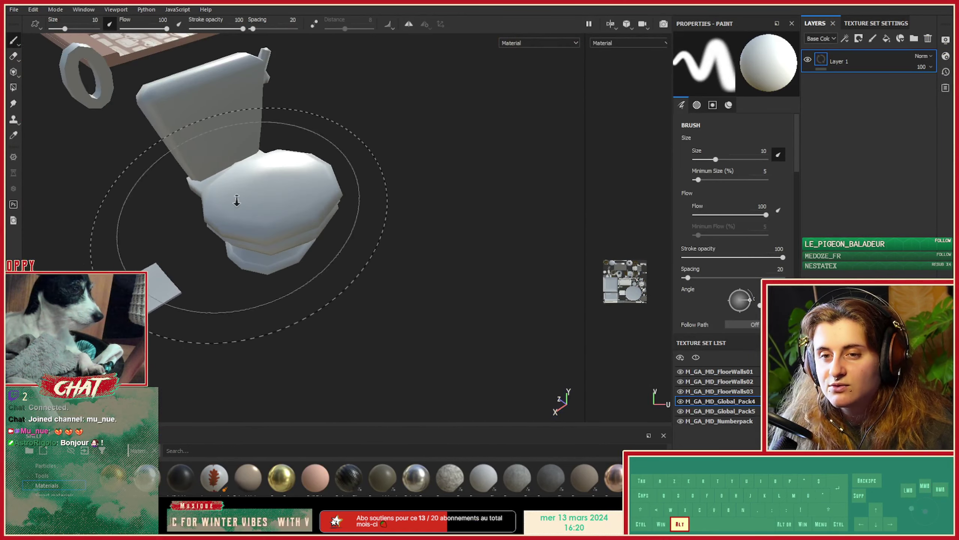
{"action": "middle_click_drag", "start_coordinate": [267, 192], "coordinate": [286, 242], "text": "alt"}
{"action": "left_click_drag", "start_coordinate": [286, 242], "coordinate": [254, 245], "text": "alt"}
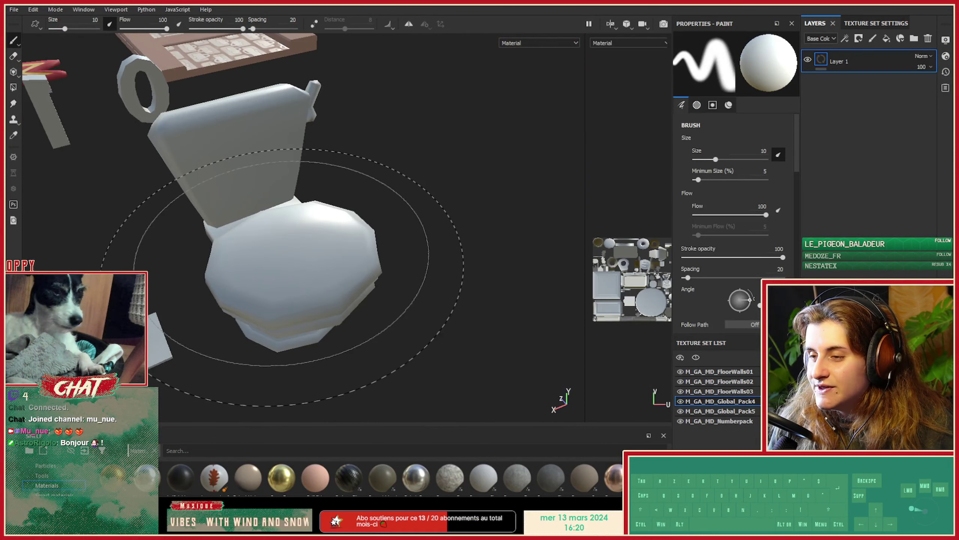
{"action": "left_click_drag", "start_coordinate": [316, 204], "coordinate": [443, 253], "text": "alt"}
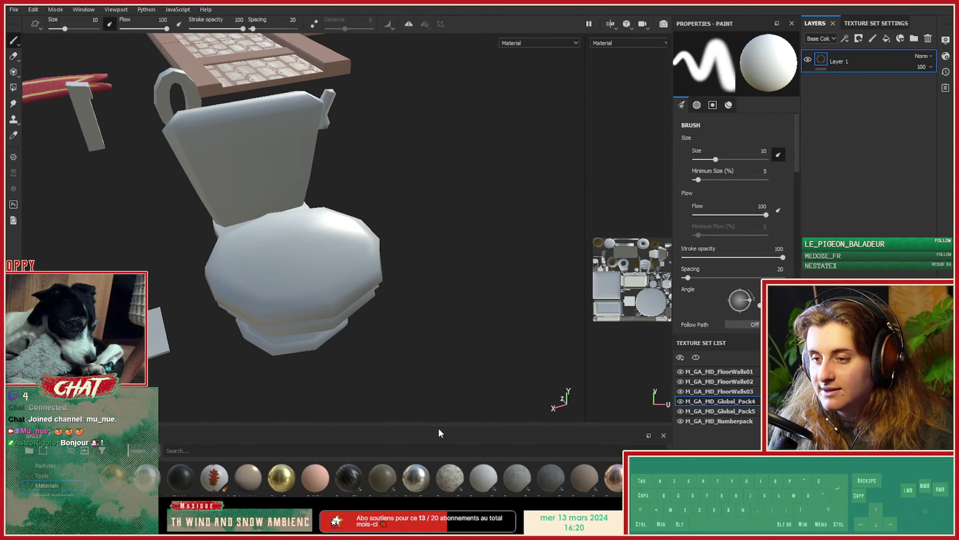
Enlarge the material library and add a new folder above Layer 1, keeping its default name.
{"action": "left_click_drag", "start_coordinate": [438, 426], "coordinate": [450, 326]}
{"action": "left_click", "coordinate": [913, 38]}
{"action": "double_click", "coordinate": [846, 61]}
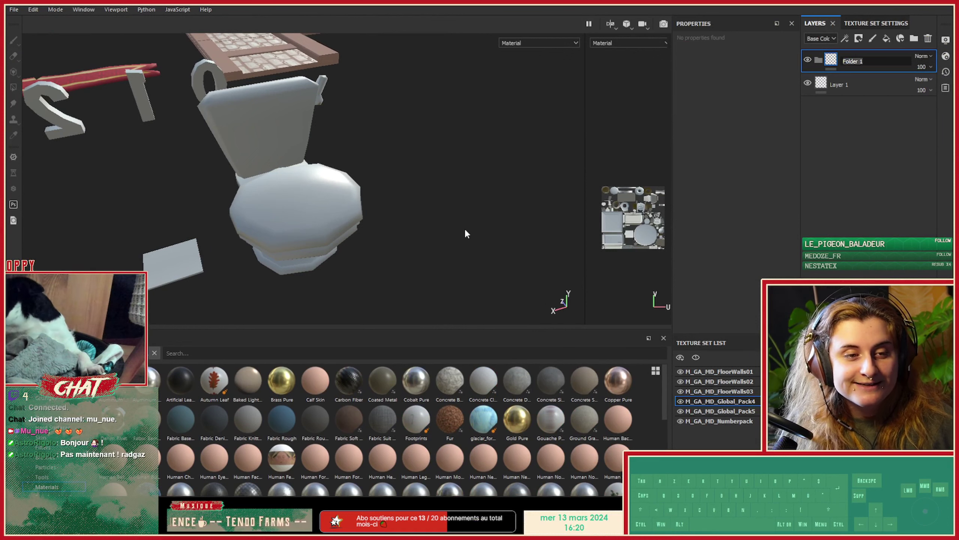
{"action": "key", "text": "Return"}
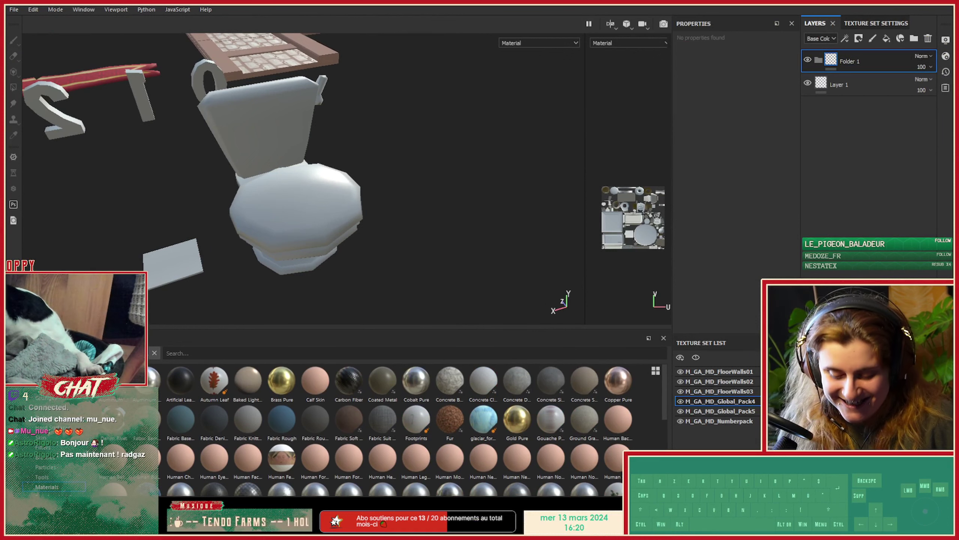
{"action": "type", "text": "!das"}
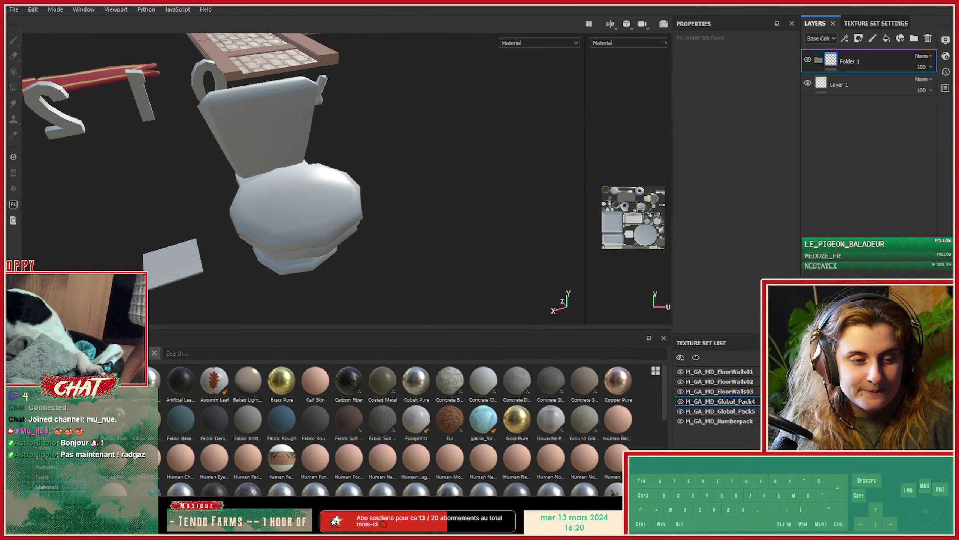
{"action": "key", "text": "space"}
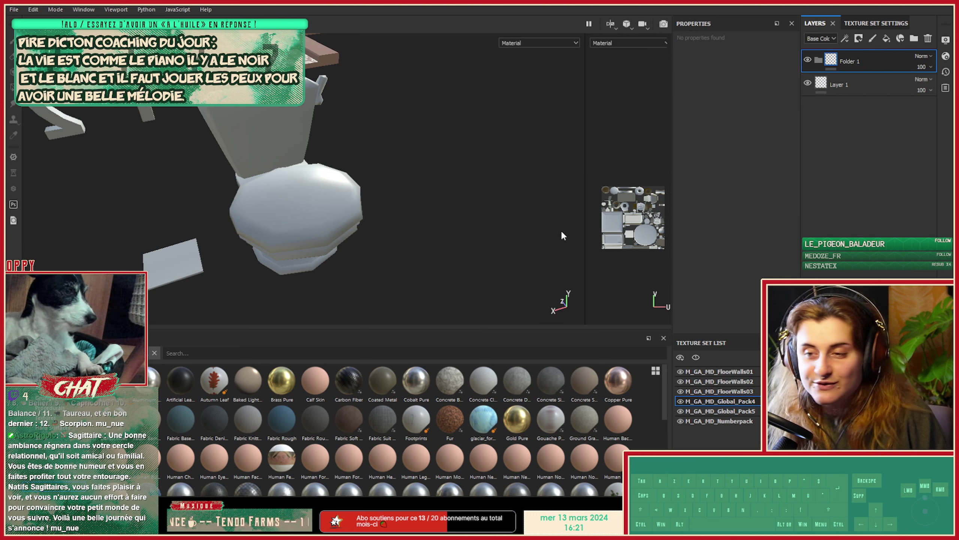
Browse the material library and preview candidates such as Pebble, Spray Paint Tag and Plastic Grid Bumpy.
{"action": "scroll", "coordinate": [311, 452], "scroll_direction": "down", "scroll_amount": 3}
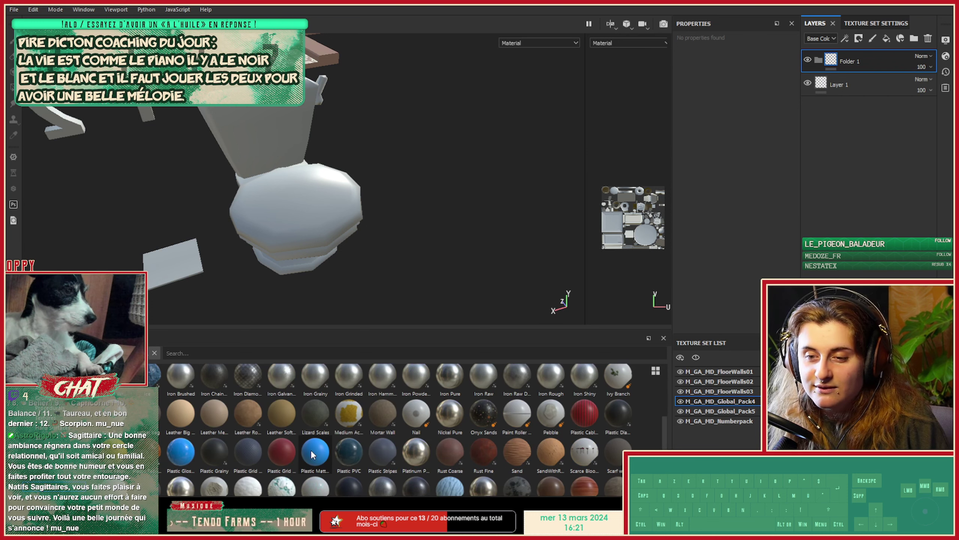
{"action": "left_click_drag", "start_coordinate": [665, 424], "coordinate": [664, 433]}
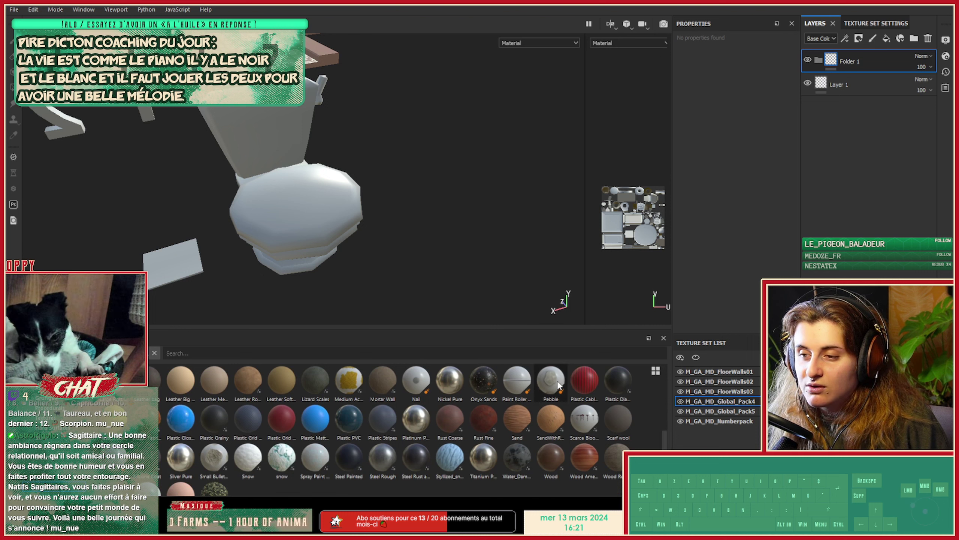
{"action": "mouse_move", "coordinate": [558, 384]}
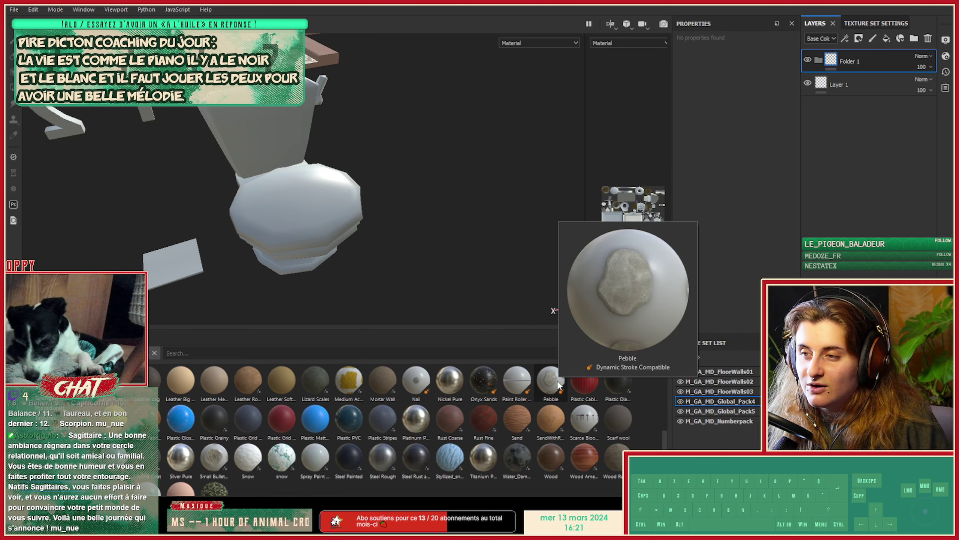
{"action": "mouse_move", "coordinate": [318, 462]}
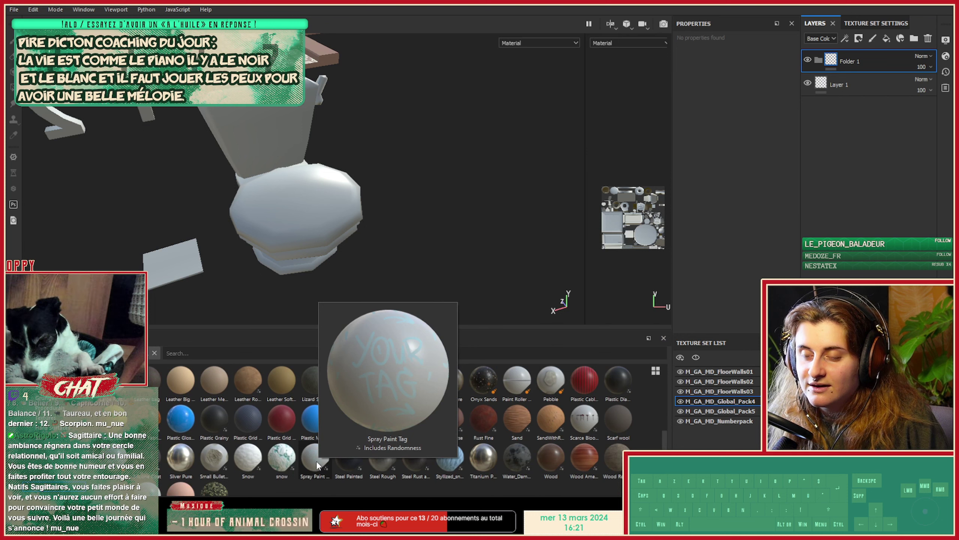
{"action": "mouse_move", "coordinate": [235, 458]}
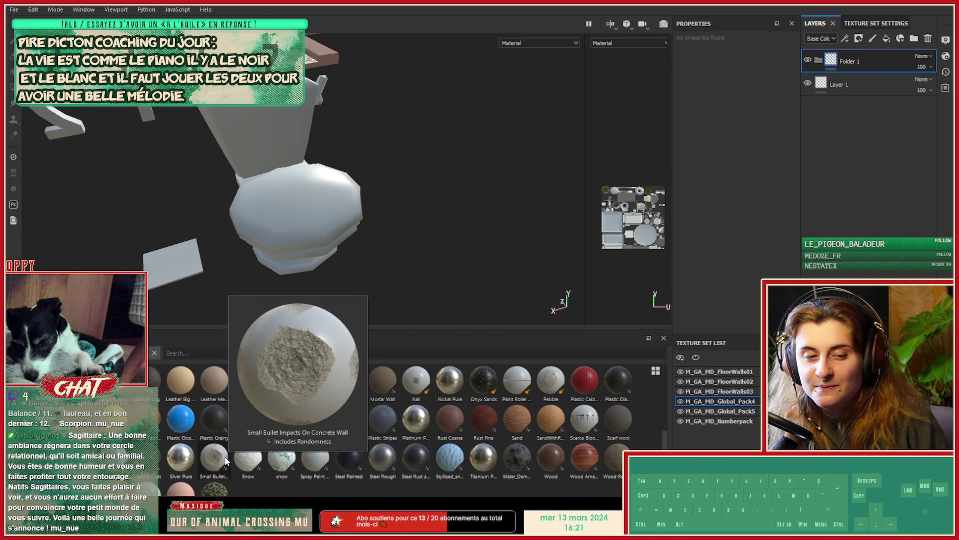
{"action": "mouse_move", "coordinate": [239, 427]}
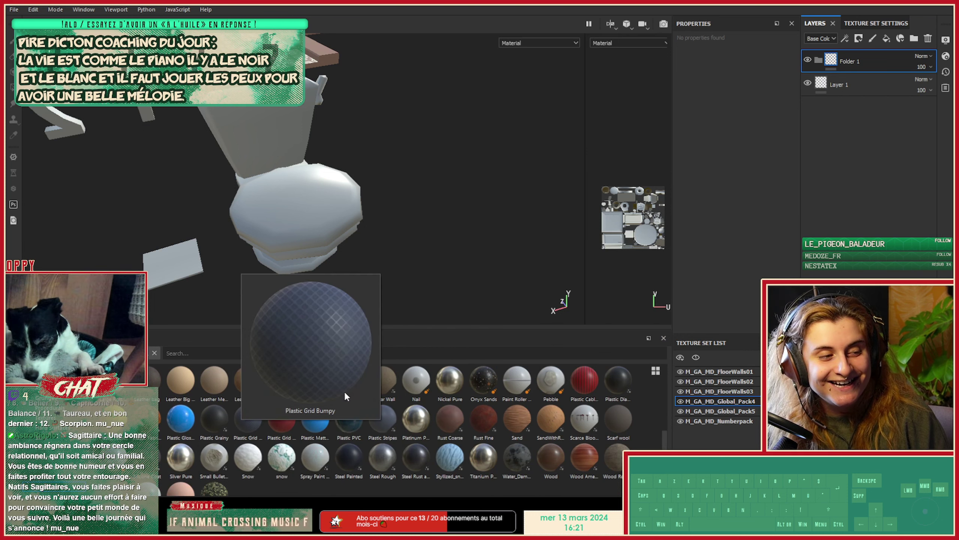
{"action": "mouse_move", "coordinate": [180, 380]}
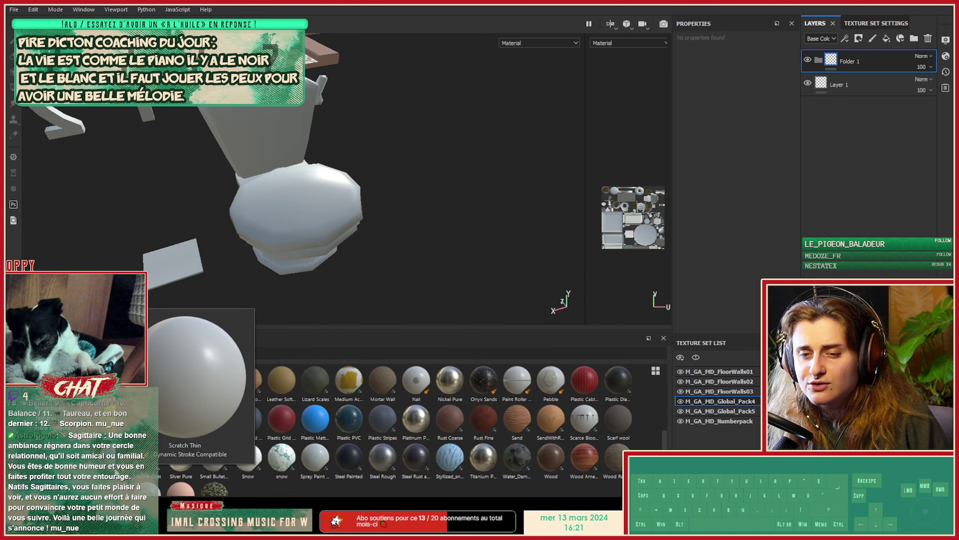
{"action": "mouse_move", "coordinate": [165, 486]}
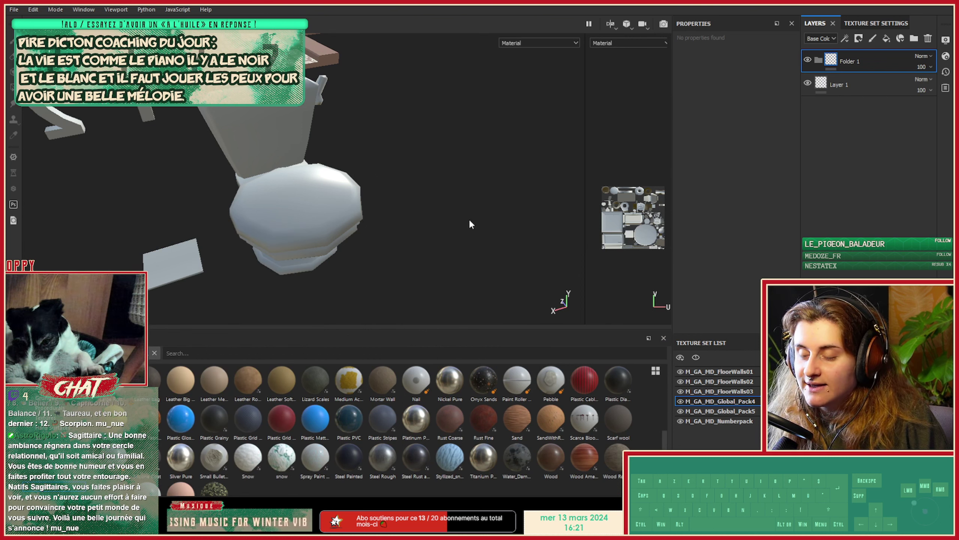
Inspect the toilet model from several angles, including from above, and preview the Plastic PVC material.
{"action": "left_click_drag", "start_coordinate": [326, 140], "coordinate": [293, 190], "text": "alt"}
{"action": "right_click_drag", "start_coordinate": [292, 190], "coordinate": [332, 196], "text": "alt"}
{"action": "left_click_drag", "start_coordinate": [332, 196], "coordinate": [355, 104], "text": "alt"}
{"action": "right_click_drag", "start_coordinate": [316, 167], "coordinate": [365, 180], "text": "alt"}
{"action": "left_click_drag", "start_coordinate": [366, 180], "coordinate": [312, 169], "text": "alt"}
{"action": "right_click_drag", "start_coordinate": [312, 169], "coordinate": [358, 185], "text": "alt"}
{"action": "middle_click_drag", "start_coordinate": [356, 181], "coordinate": [342, 233], "text": "alt"}
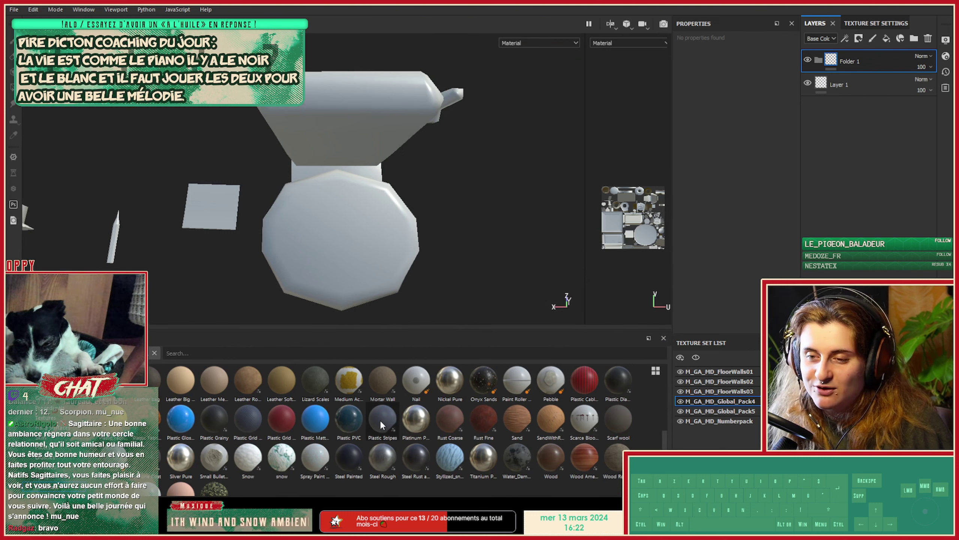
{"action": "mouse_move", "coordinate": [357, 430]}
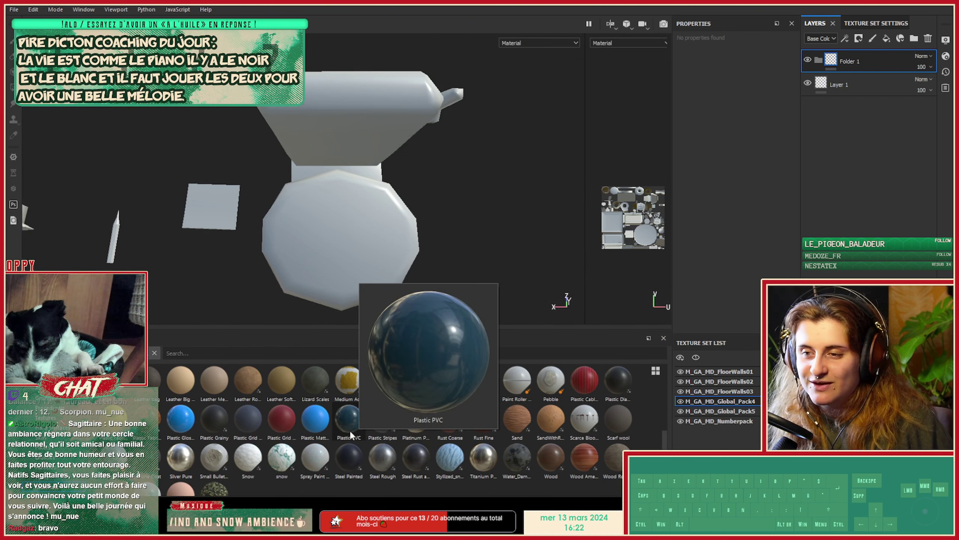
Rename the new folder "toilettes" and place a fill layer with a pinkish-red base color inside it.
{"action": "left_click", "coordinate": [855, 66]}
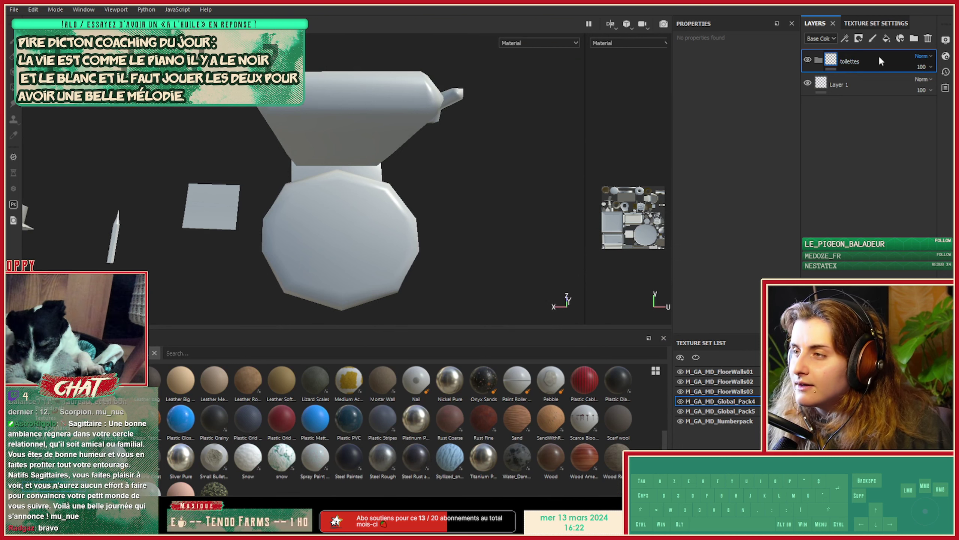
{"action": "left_click", "coordinate": [888, 39]}
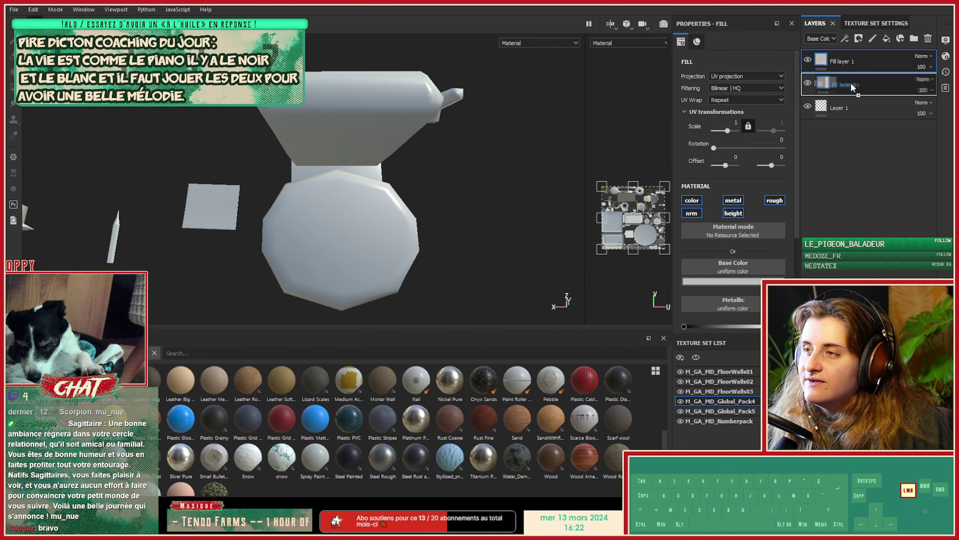
{"action": "left_click", "coordinate": [730, 281]}
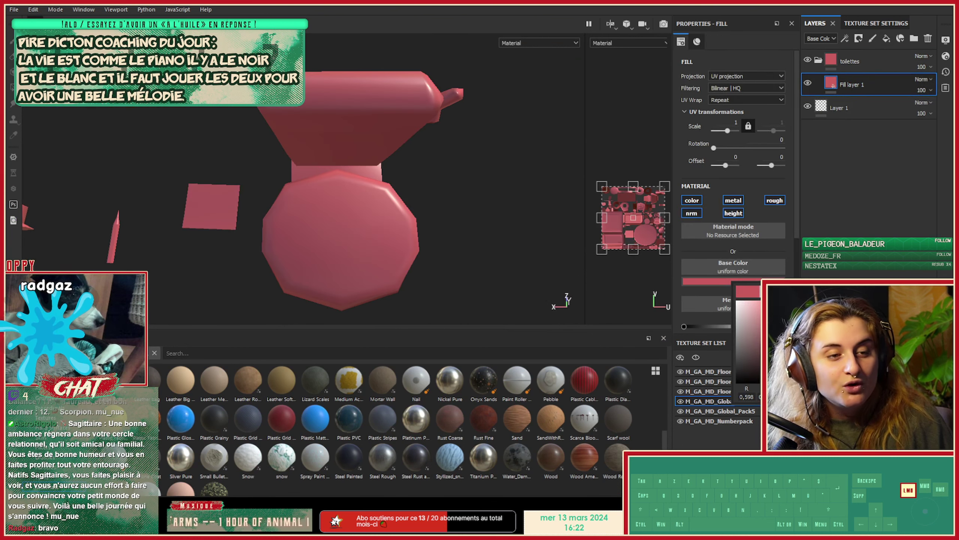
Add a black mask to the toilettes folder and reveal only the toilet using Polygon Fill in mesh mode.
{"action": "left_click", "coordinate": [839, 55]}
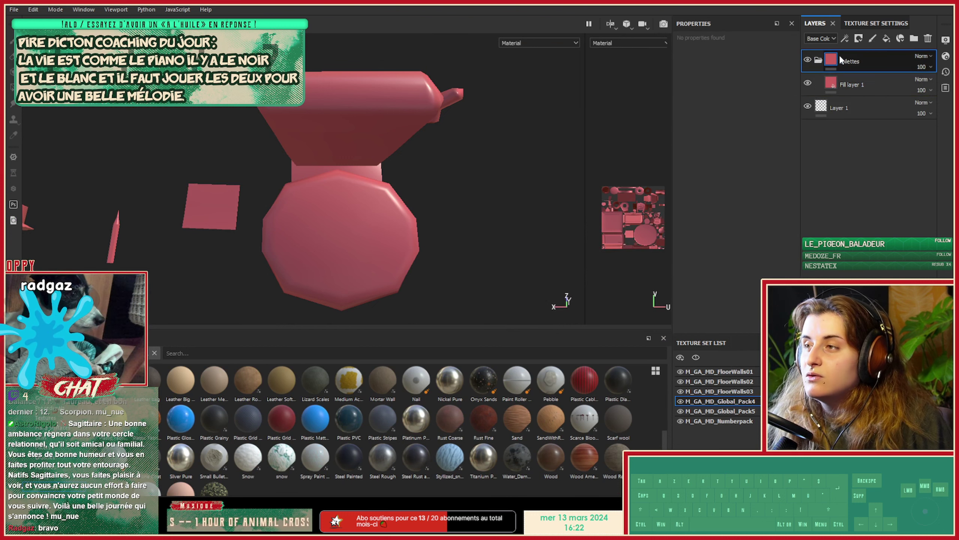
{"action": "right_click", "coordinate": [839, 55]}
{"action": "left_click", "coordinate": [849, 68]}
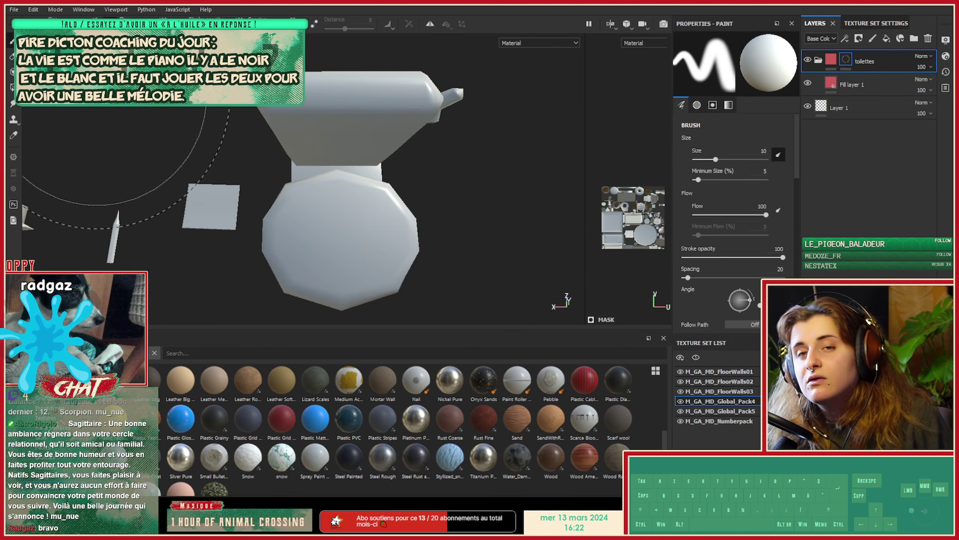
{"action": "left_click", "coordinate": [14, 87]}
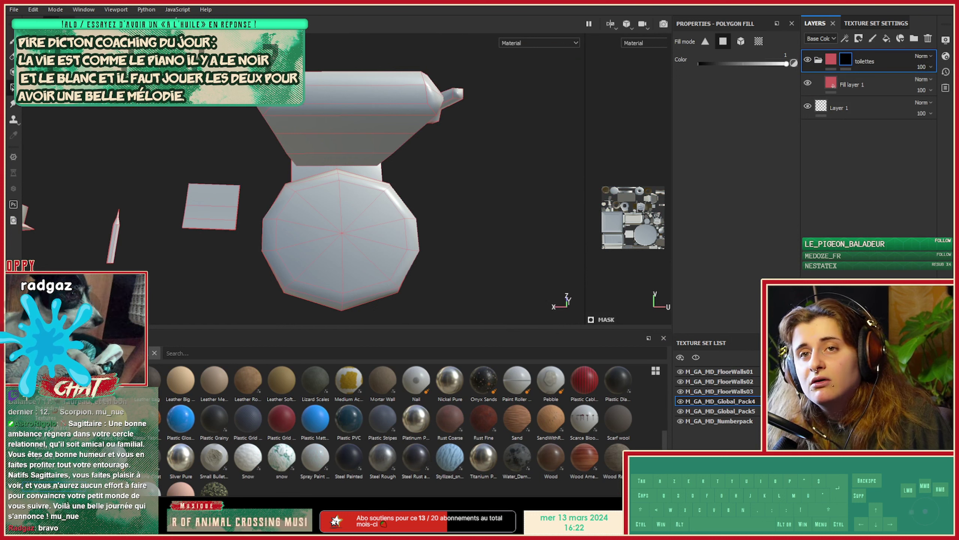
{"action": "mouse_move", "coordinate": [310, 122]}
{"action": "left_mouse_down"}
{"action": "mouse_move", "coordinate": [374, 223]}
{"action": "mouse_move", "coordinate": [450, 230]}
{"action": "left_mouse_up"}
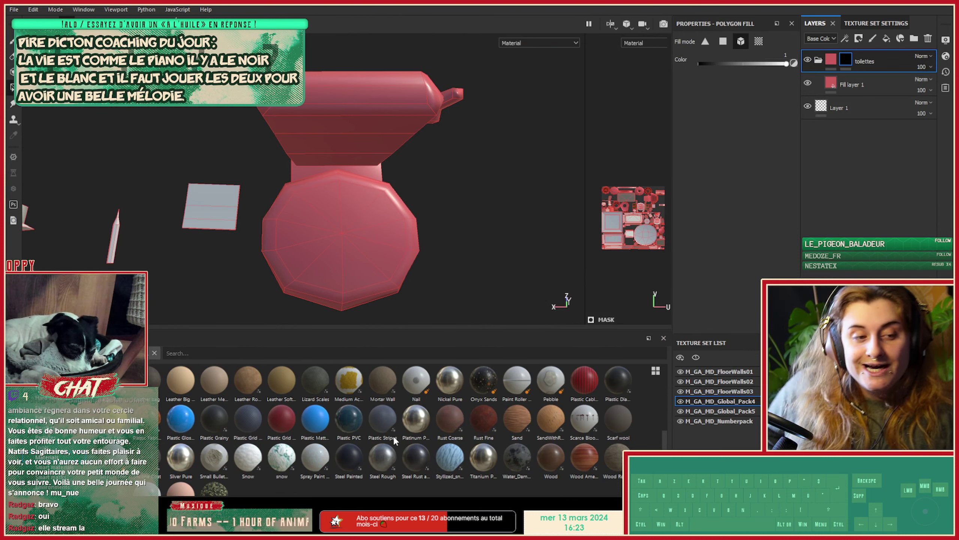
Browse the smart materials and add MD_table_bois_1 at the top of the layer stack.
{"action": "scroll", "coordinate": [394, 439], "scroll_direction": "up", "scroll_amount": 4}
{"action": "mouse_move", "coordinate": [394, 440]}
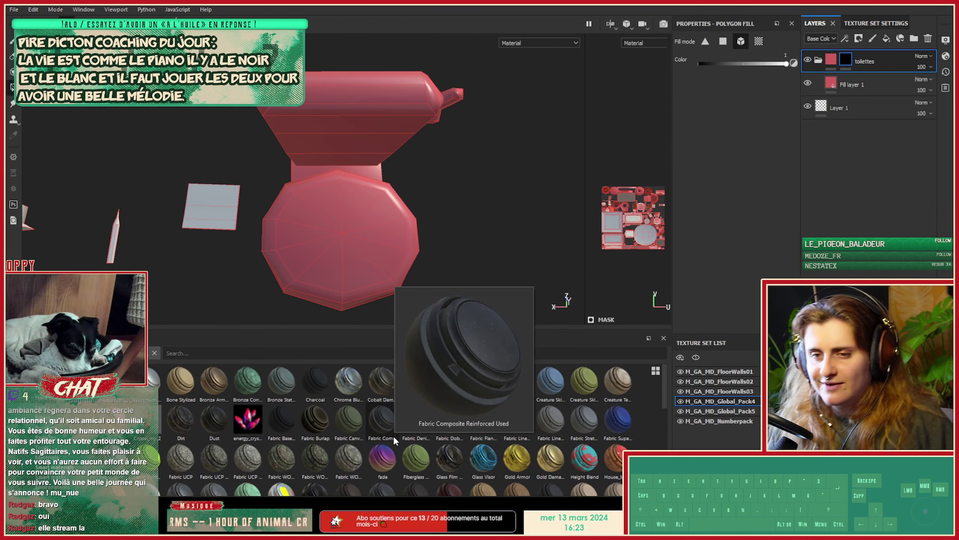
{"action": "mouse_move", "coordinate": [604, 383]}
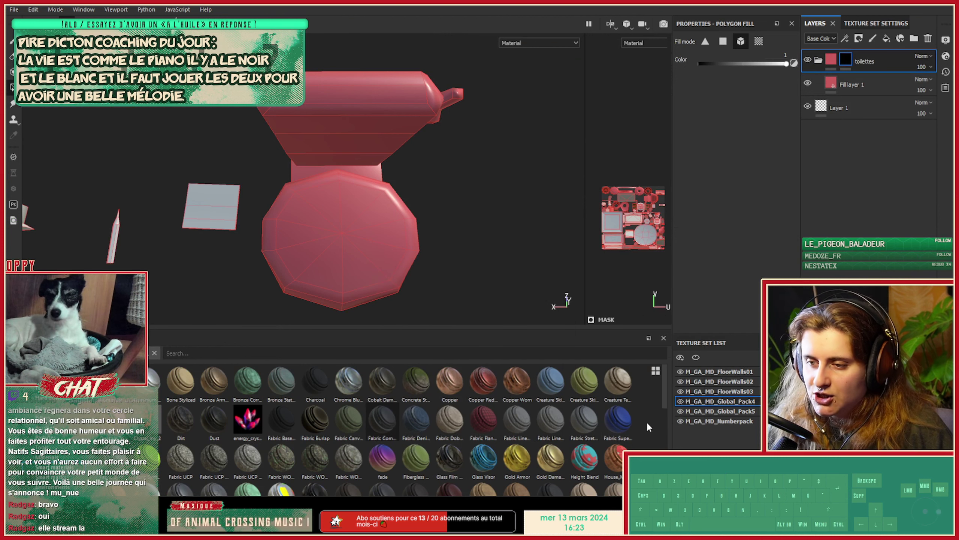
{"action": "scroll", "coordinate": [661, 396], "scroll_direction": "down", "scroll_amount": 3}
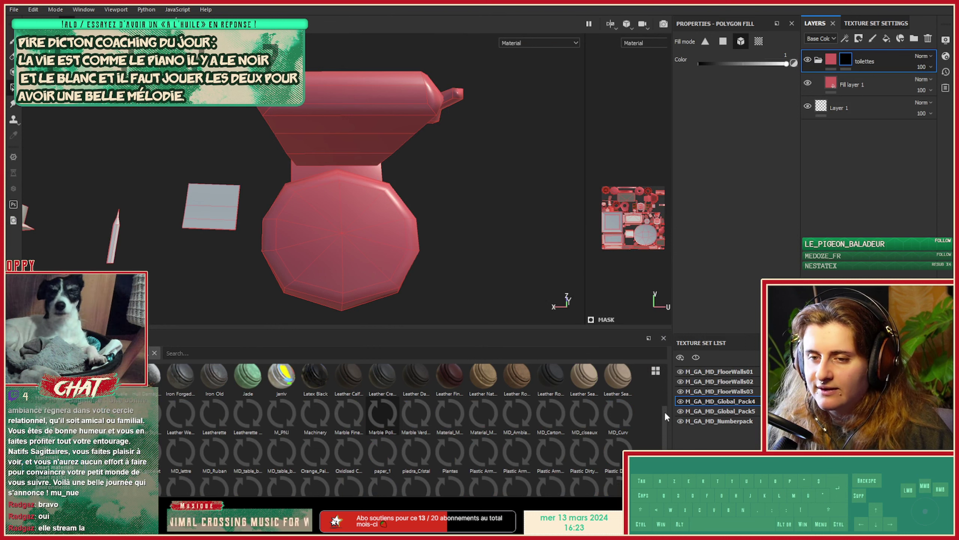
{"action": "scroll", "coordinate": [664, 410], "scroll_direction": "down", "scroll_amount": 3}
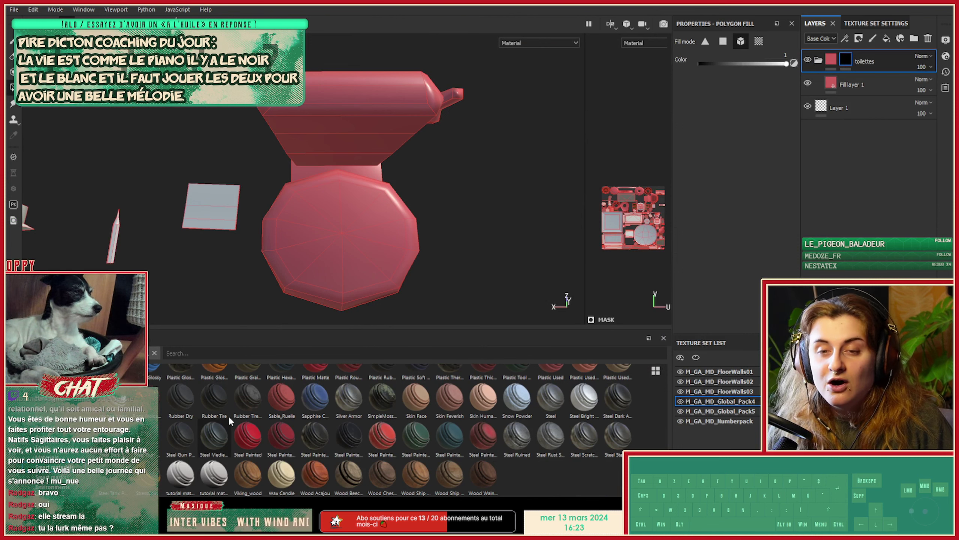
{"action": "left_click_drag", "start_coordinate": [490, 9], "coordinate": [0, 188]}
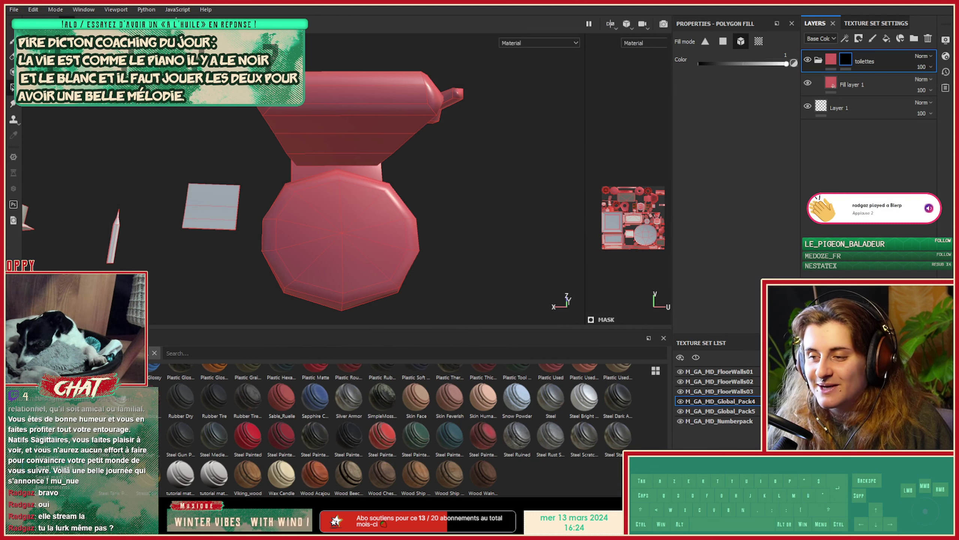
{"action": "scroll", "coordinate": [392, 426], "scroll_direction": "up", "scroll_amount": 2}
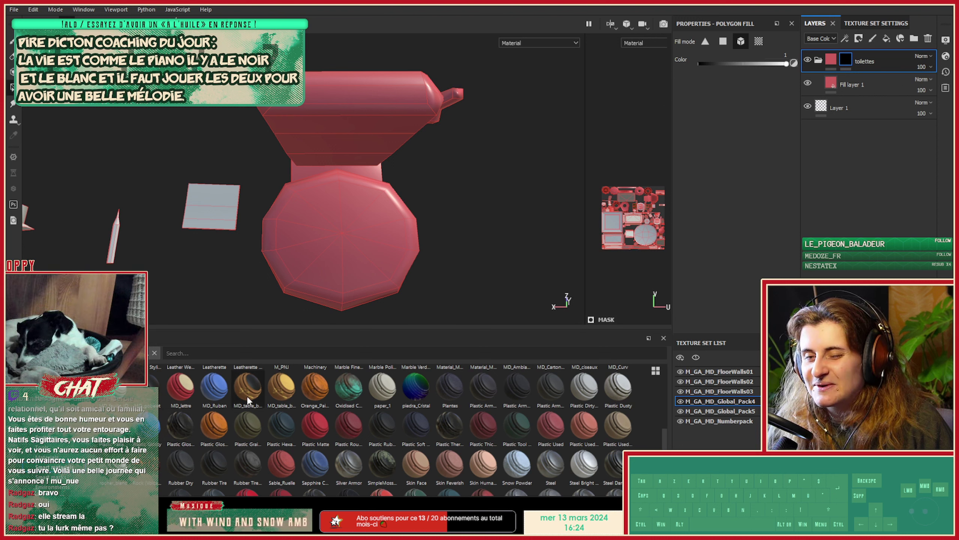
{"action": "mouse_move", "coordinate": [248, 396]}
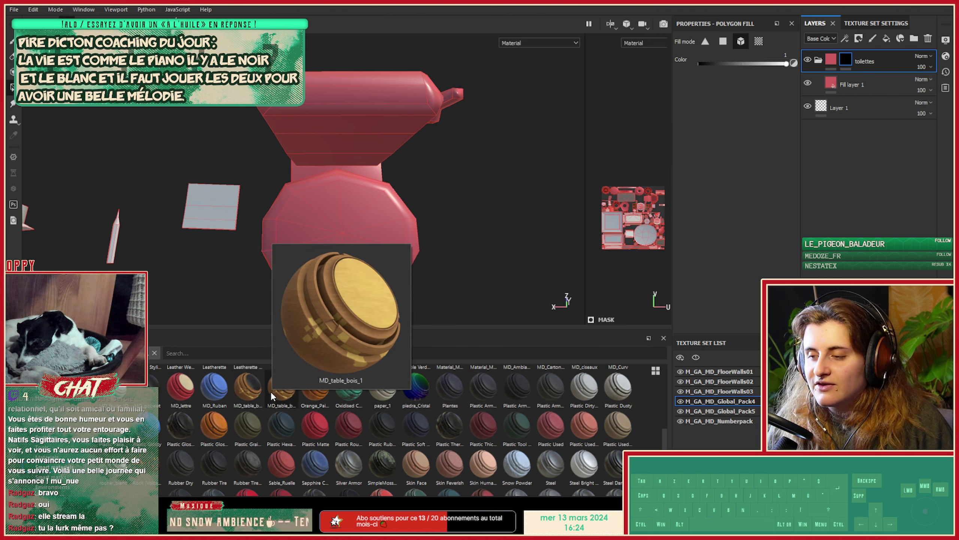
{"action": "left_click_drag", "start_coordinate": [271, 388], "coordinate": [885, 48]}
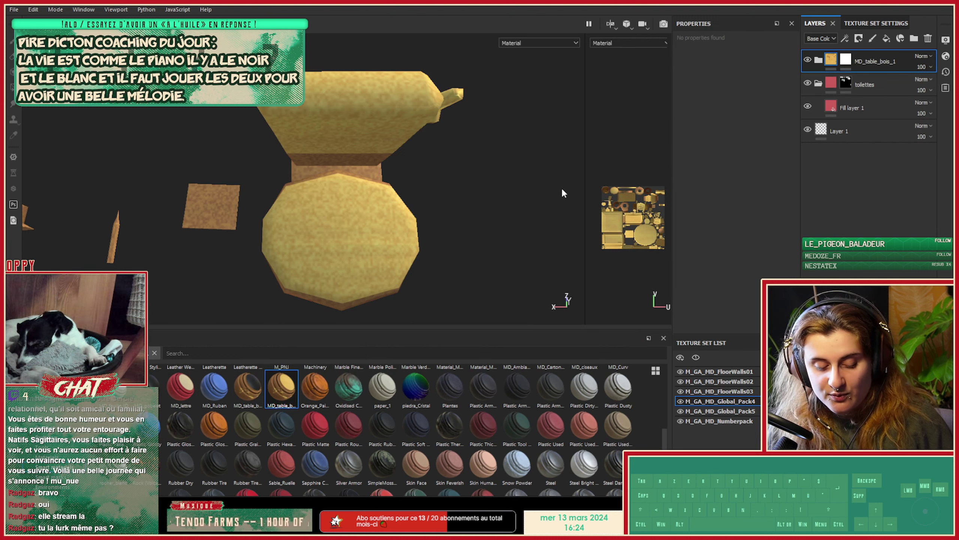
Examine the wood material across the scene's props, focusing on the desk with its pencils, box and pen cup.
{"action": "middle_click_drag", "start_coordinate": [492, 240], "coordinate": [136, 182], "text": "alt"}
{"action": "right_click_drag", "start_coordinate": [144, 182], "coordinate": [355, 176], "text": "alt"}
{"action": "right_click_drag", "start_coordinate": [157, 163], "coordinate": [329, 200], "text": "alt"}
{"action": "middle_click_drag", "start_coordinate": [166, 199], "coordinate": [431, 202], "text": "alt"}
{"action": "middle_click_drag", "start_coordinate": [158, 201], "coordinate": [400, 206], "text": "alt"}
{"action": "middle_click_drag", "start_coordinate": [226, 210], "coordinate": [355, 217], "text": "alt"}
{"action": "right_click_drag", "start_coordinate": [282, 218], "coordinate": [350, 205], "text": "alt"}
{"action": "middle_click_drag", "start_coordinate": [540, 200], "coordinate": [235, 199], "text": "alt"}
{"action": "left_click_drag", "start_coordinate": [235, 199], "coordinate": [253, 199], "text": "alt"}
{"action": "right_click_drag", "start_coordinate": [253, 199], "coordinate": [325, 197], "text": "alt"}
{"action": "middle_click_drag", "start_coordinate": [49, 210], "coordinate": [149, 208], "text": "alt"}
{"action": "left_click_drag", "start_coordinate": [150, 208], "coordinate": [332, 159], "text": "alt"}
{"action": "middle_click_drag", "start_coordinate": [123, 231], "coordinate": [242, 198], "text": "alt"}
{"action": "left_click_drag", "start_coordinate": [242, 198], "coordinate": [363, 185], "text": "alt"}
{"action": "right_click_drag", "start_coordinate": [223, 180], "coordinate": [266, 205], "text": "alt"}
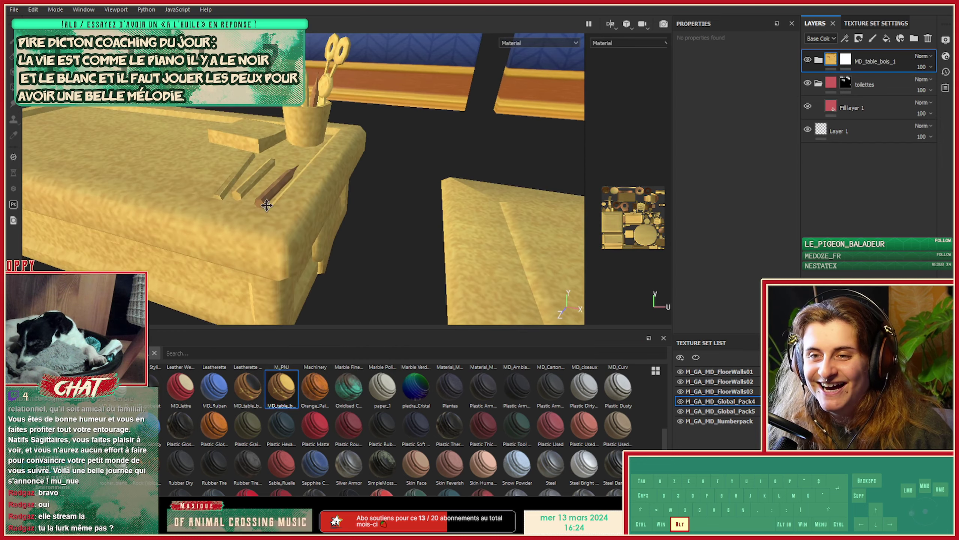
{"action": "middle_click_drag", "start_coordinate": [267, 204], "coordinate": [414, 190], "text": "alt"}
{"action": "right_click_drag", "start_coordinate": [415, 190], "coordinate": [272, 172], "text": "alt"}
{"action": "middle_click_drag", "start_coordinate": [393, 172], "coordinate": [313, 181], "text": "alt"}
{"action": "left_click_drag", "start_coordinate": [313, 181], "coordinate": [318, 208], "text": "alt"}
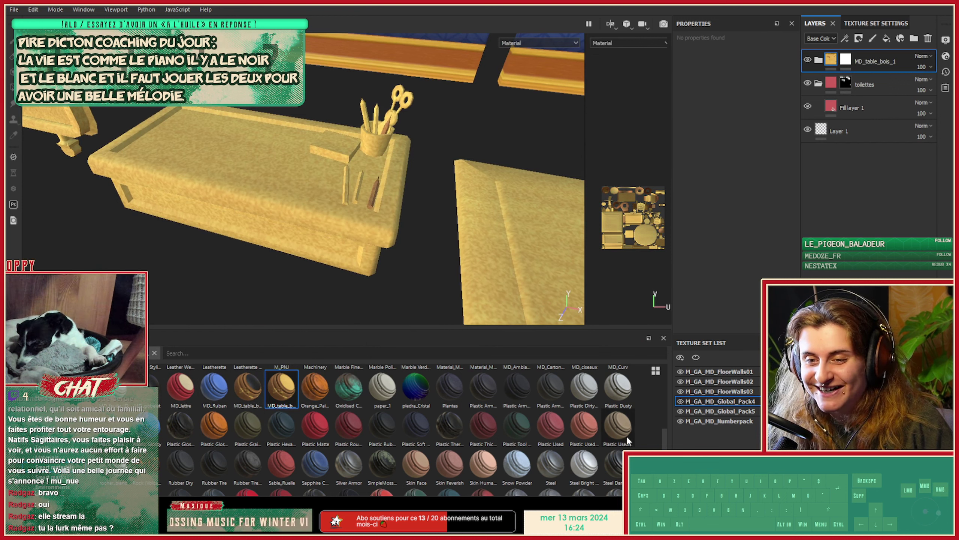
Add the MD_Curv smart material above MD_table_bois_1, delete the Paint effect from its mask, and check its Levels and Fill effects.
{"action": "left_click_drag", "start_coordinate": [665, 436], "coordinate": [855, 54]}
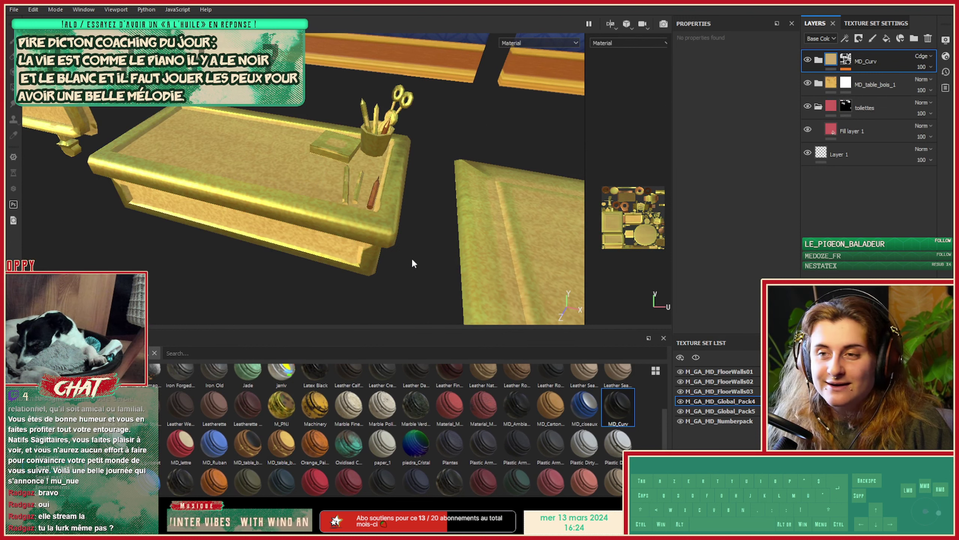
{"action": "left_click", "coordinate": [846, 60]}
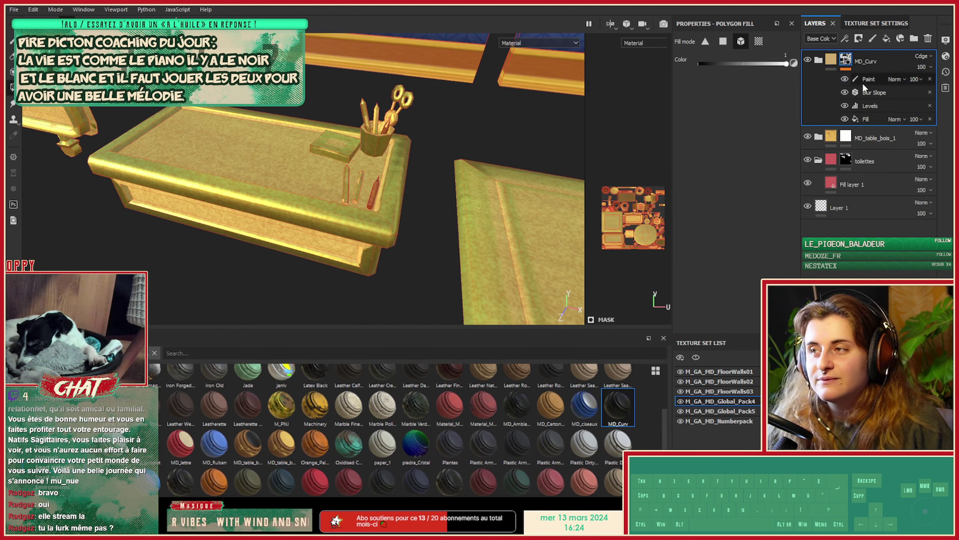
{"action": "left_click", "coordinate": [929, 79]}
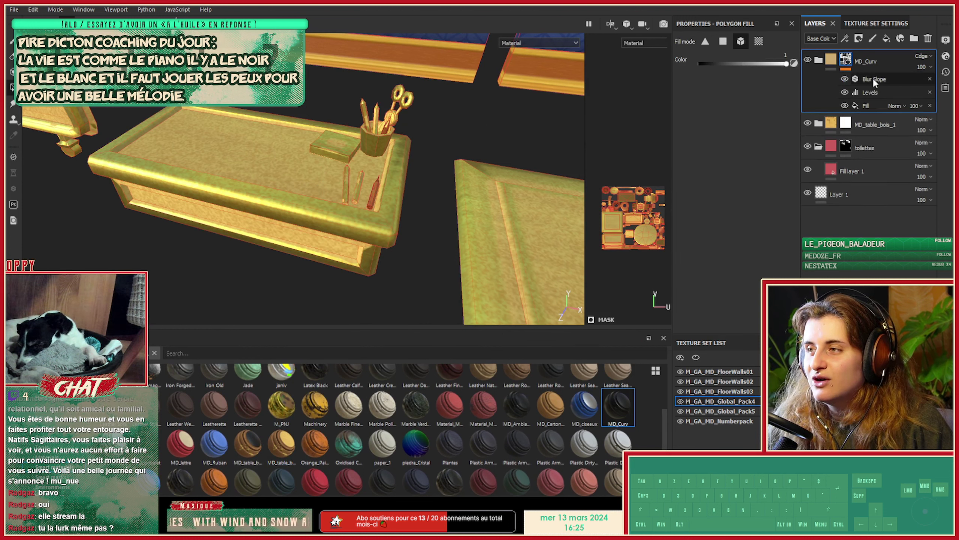
{"action": "left_click", "coordinate": [857, 78]}
{"action": "left_click", "coordinate": [881, 93]}
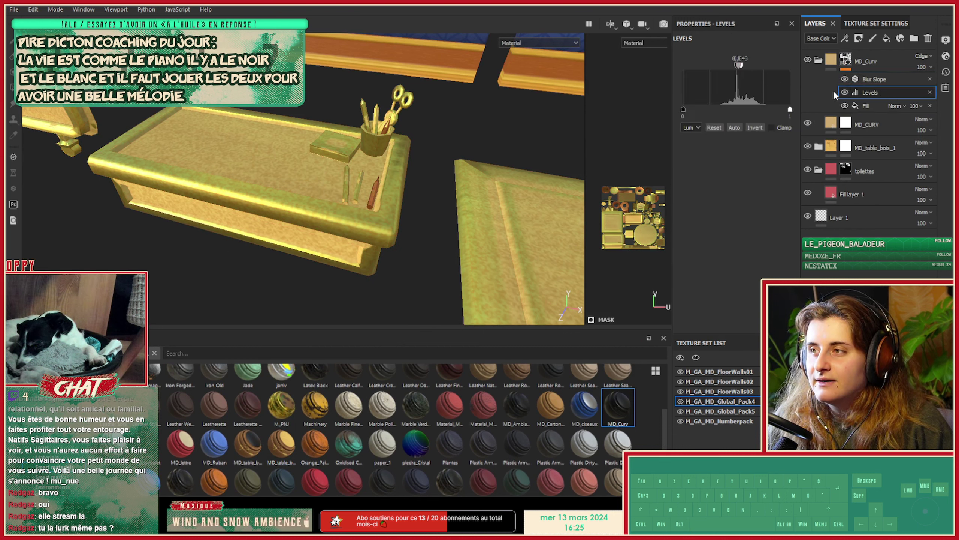
{"action": "left_click", "coordinate": [866, 102]}
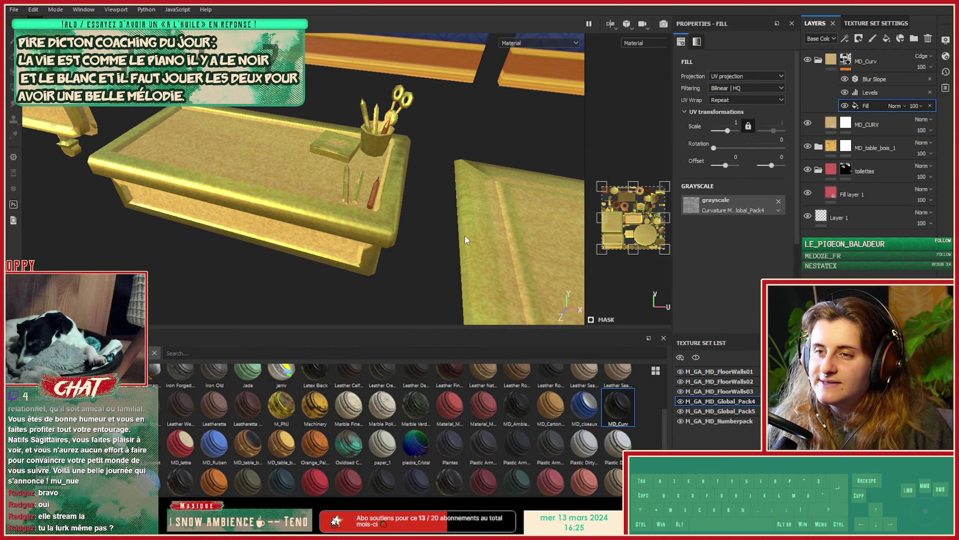
Examine the curvature edge highlights on the desk, panels, round table and the board topped with plant shapes.
{"action": "left_click_drag", "start_coordinate": [214, 161], "coordinate": [190, 157], "text": "alt"}
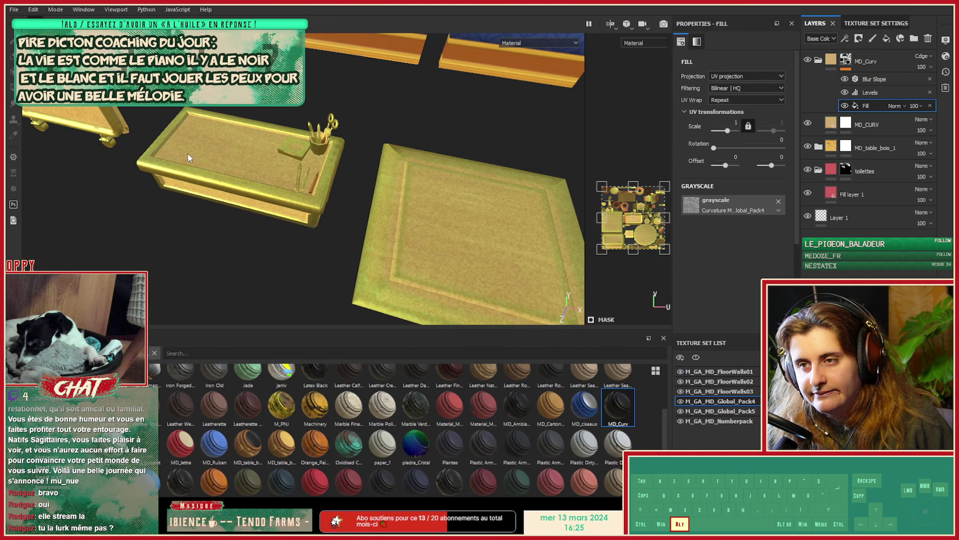
{"action": "middle_click_drag", "start_coordinate": [393, 163], "coordinate": [63, 126], "text": "alt"}
{"action": "middle_click_drag", "start_coordinate": [398, 212], "coordinate": [98, 150], "text": "alt"}
{"action": "right_click_drag", "start_coordinate": [287, 196], "coordinate": [111, 174], "text": "alt"}
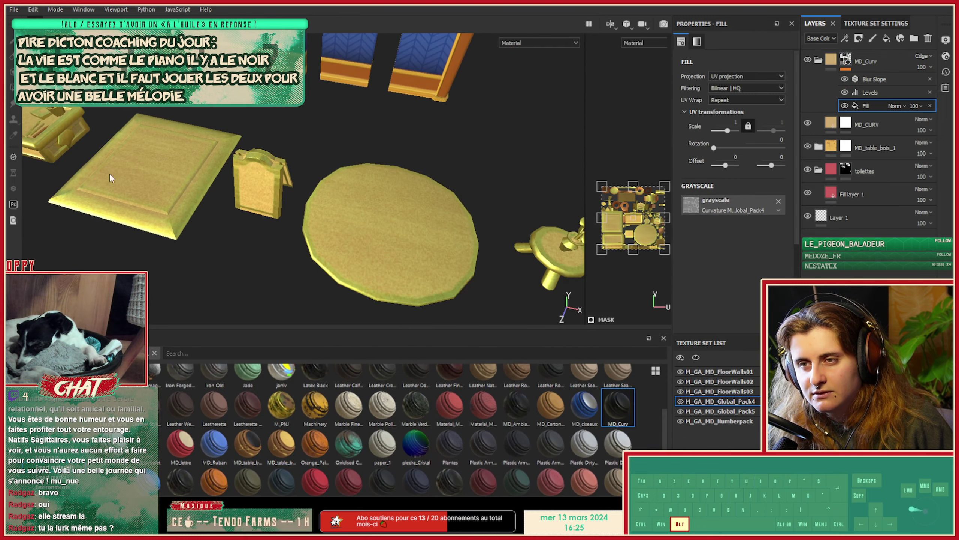
{"action": "right_click_drag", "start_coordinate": [529, 204], "coordinate": [420, 184], "text": "alt"}
{"action": "left_click_drag", "start_coordinate": [287, 178], "coordinate": [419, 166], "text": "alt"}
{"action": "right_click_drag", "start_coordinate": [363, 181], "coordinate": [518, 170], "text": "alt"}
{"action": "middle_click_drag", "start_coordinate": [243, 228], "coordinate": [499, 110], "text": "alt"}
{"action": "right_click_drag", "start_coordinate": [381, 138], "coordinate": [507, 163], "text": "alt"}
{"action": "left_click_drag", "start_coordinate": [359, 159], "coordinate": [362, 194], "text": "alt"}
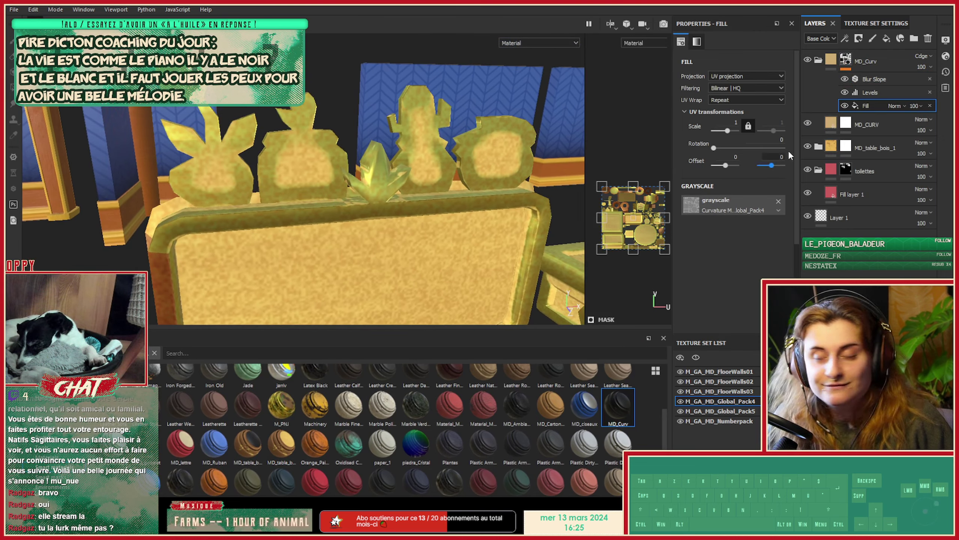
Raise the input levels of the MD_Curv mask to about 0.657 to narrow the edge highlights.
{"action": "left_click", "coordinate": [870, 92]}
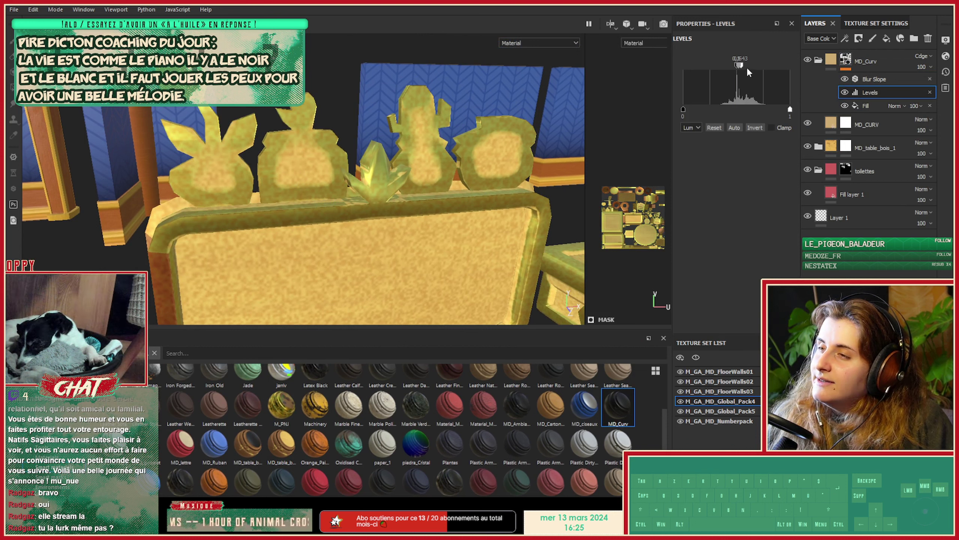
{"action": "mouse_move", "coordinate": [742, 68]}
{"action": "left_mouse_down"}
{"action": "mouse_move", "coordinate": [754, 65]}
{"action": "mouse_move", "coordinate": [744, 71]}
{"action": "left_mouse_up"}
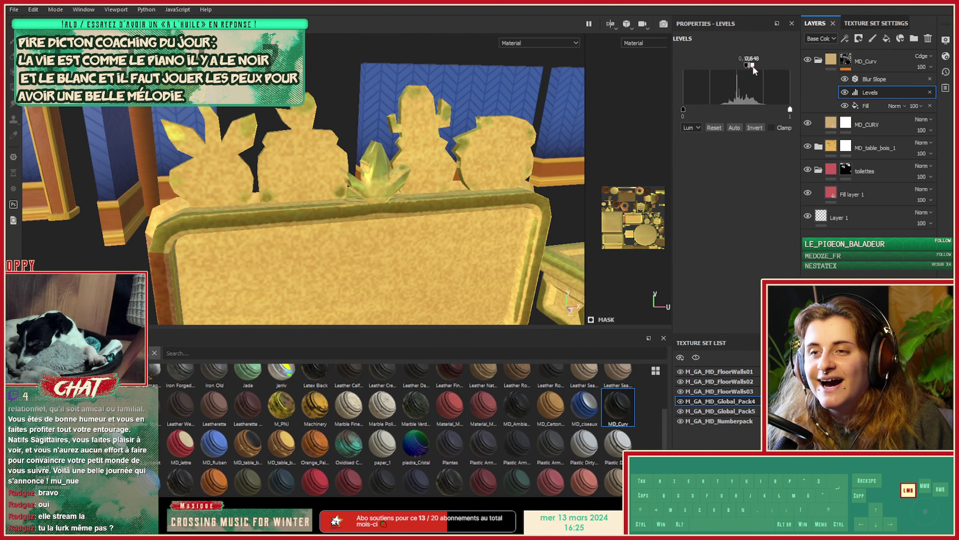
{"action": "left_click_drag", "start_coordinate": [754, 70], "coordinate": [753, 70]}
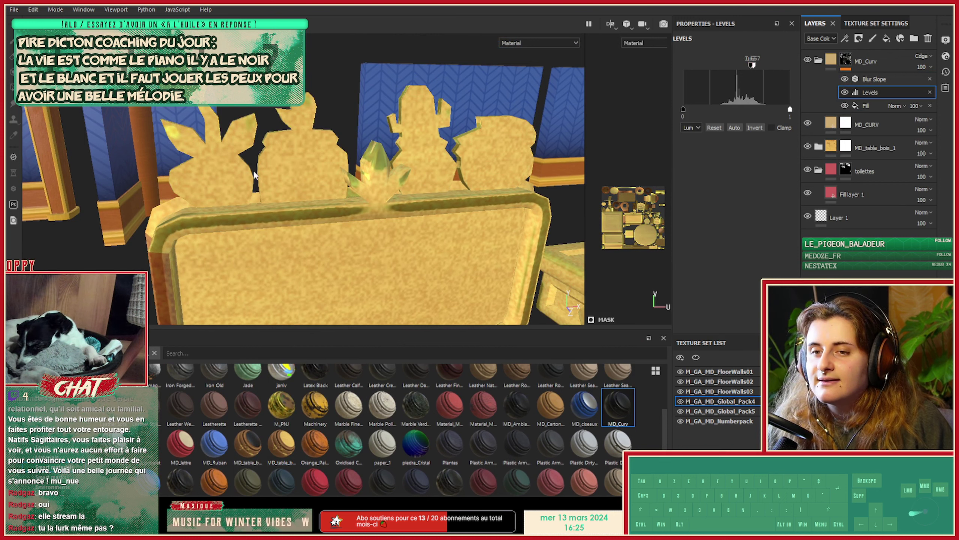
Examine the adjusted edge highlights on the sign, round table, stool and potted flower, including from above.
{"action": "left_click_drag", "start_coordinate": [174, 236], "coordinate": [357, 231], "text": "alt"}
{"action": "middle_click_drag", "start_coordinate": [358, 231], "coordinate": [199, 240], "text": "alt"}
{"action": "left_click_drag", "start_coordinate": [199, 240], "coordinate": [342, 275], "text": "alt"}
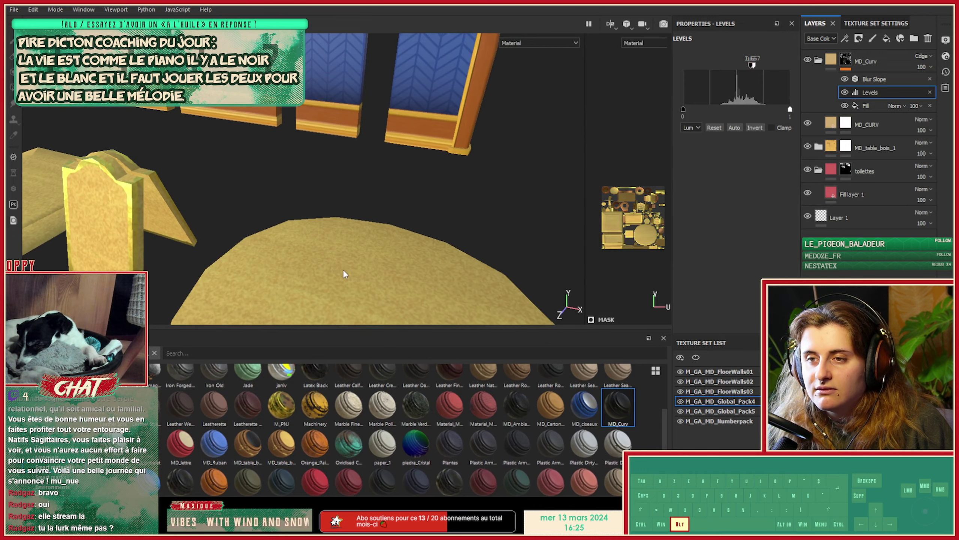
{"action": "middle_click_drag", "start_coordinate": [343, 274], "coordinate": [170, 163], "text": "alt"}
{"action": "middle_click_drag", "start_coordinate": [287, 167], "coordinate": [128, 121], "text": "alt"}
{"action": "right_click_drag", "start_coordinate": [493, 187], "coordinate": [362, 193], "text": "alt"}
{"action": "left_click_drag", "start_coordinate": [362, 193], "coordinate": [477, 182], "text": "alt"}
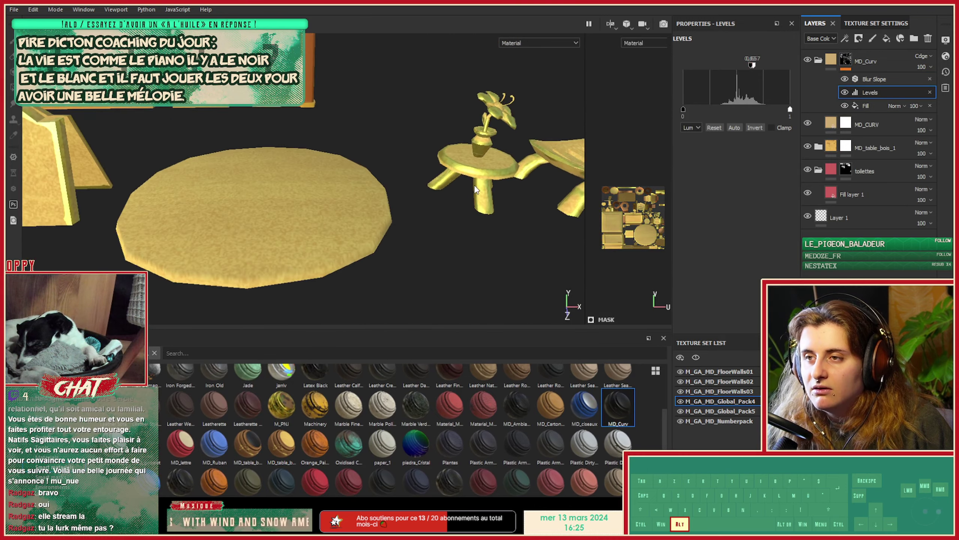
{"action": "middle_click_drag", "start_coordinate": [478, 182], "coordinate": [349, 204], "text": "alt"}
{"action": "right_click_drag", "start_coordinate": [349, 204], "coordinate": [469, 227], "text": "alt"}
{"action": "left_click_drag", "start_coordinate": [469, 227], "coordinate": [349, 189], "text": "alt"}
{"action": "middle_click_drag", "start_coordinate": [349, 189], "coordinate": [223, 238], "text": "alt"}
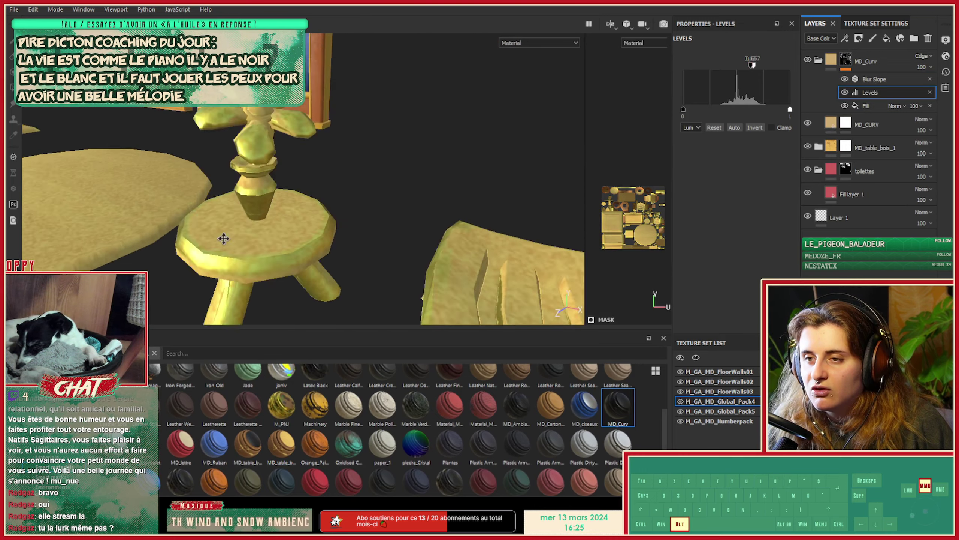
{"action": "left_click_drag", "start_coordinate": [223, 238], "coordinate": [231, 304], "text": "alt"}
{"action": "middle_click_drag", "start_coordinate": [231, 304], "coordinate": [347, 268], "text": "alt"}
{"action": "left_click_drag", "start_coordinate": [346, 268], "coordinate": [365, 217], "text": "alt"}
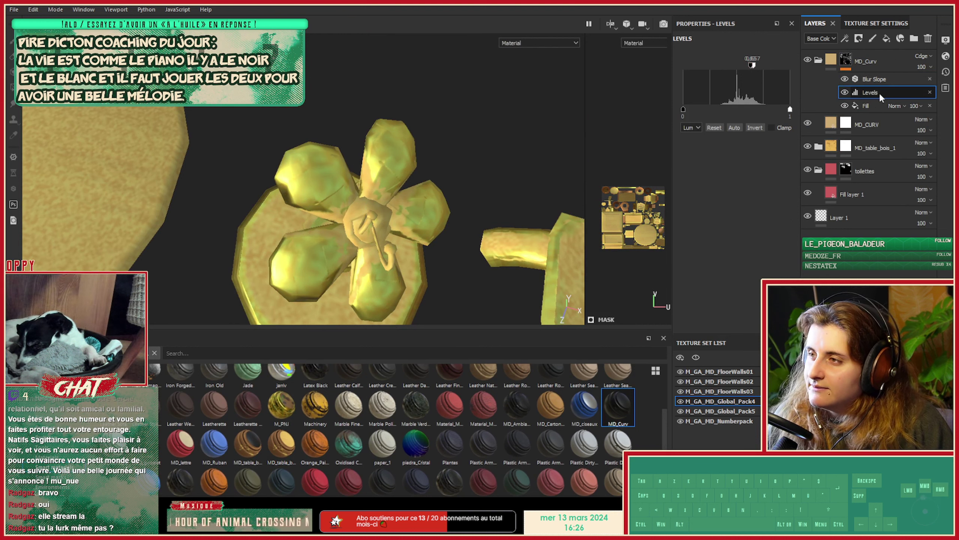
Fine-tune the MD_Curv mask's input levels to about 0.662 and hide the MD_Curv folder.
{"action": "left_click_drag", "start_coordinate": [755, 65], "coordinate": [755, 68]}
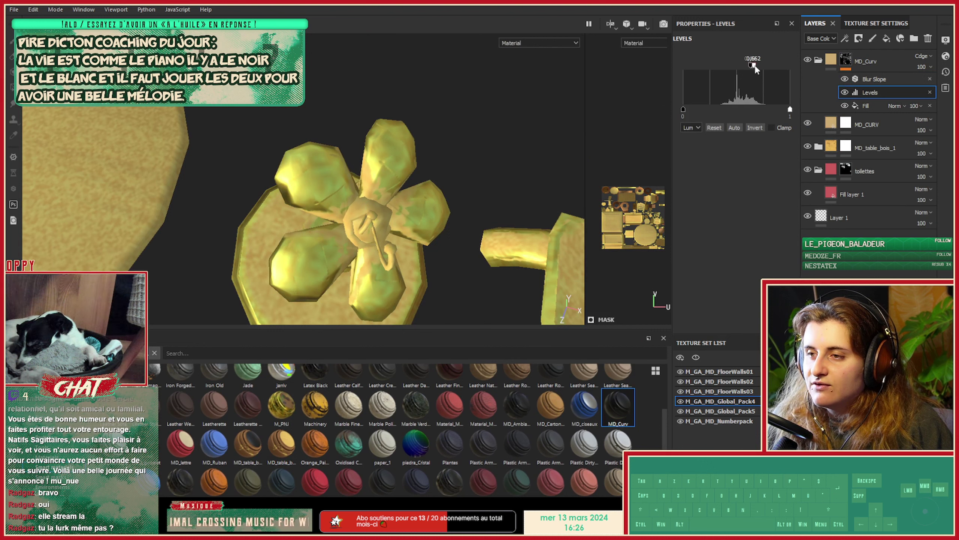
{"action": "left_click", "coordinate": [807, 60]}
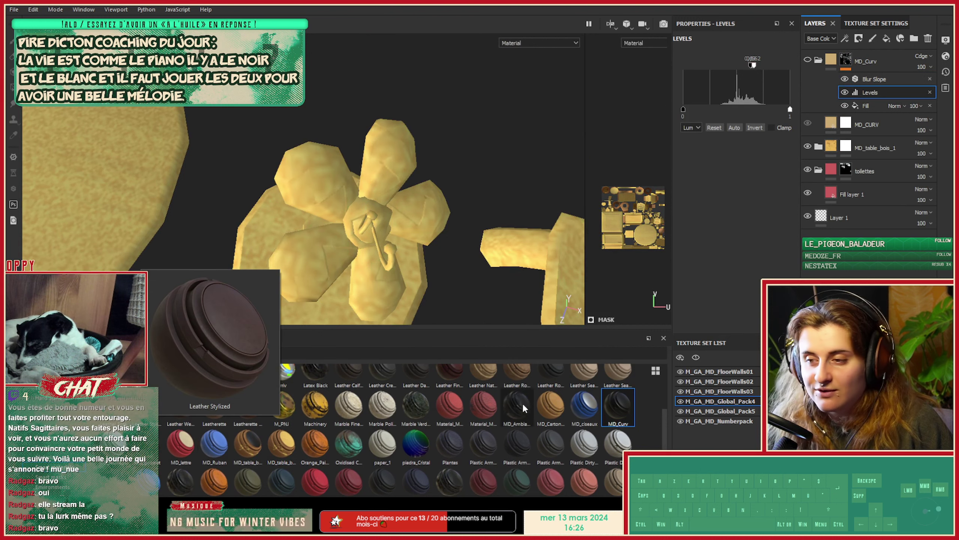
Add the MD_Ambiant_Occlu smart material on top of the stack and clear the grayscale map from its mask's Fill effect.
{"action": "mouse_move", "coordinate": [567, 410]}
{"action": "left_click_drag", "start_coordinate": [517, 406], "coordinate": [868, 57]}
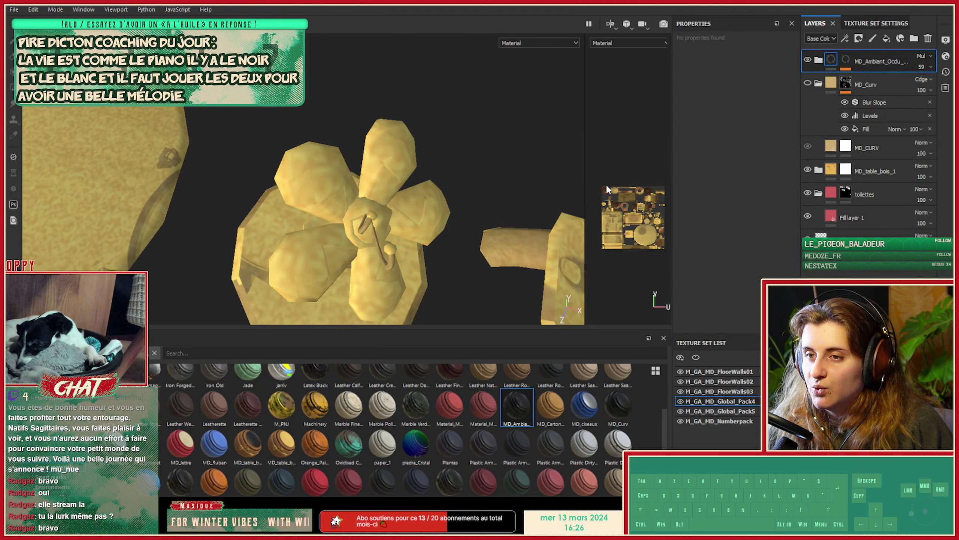
{"action": "left_click", "coordinate": [848, 60]}
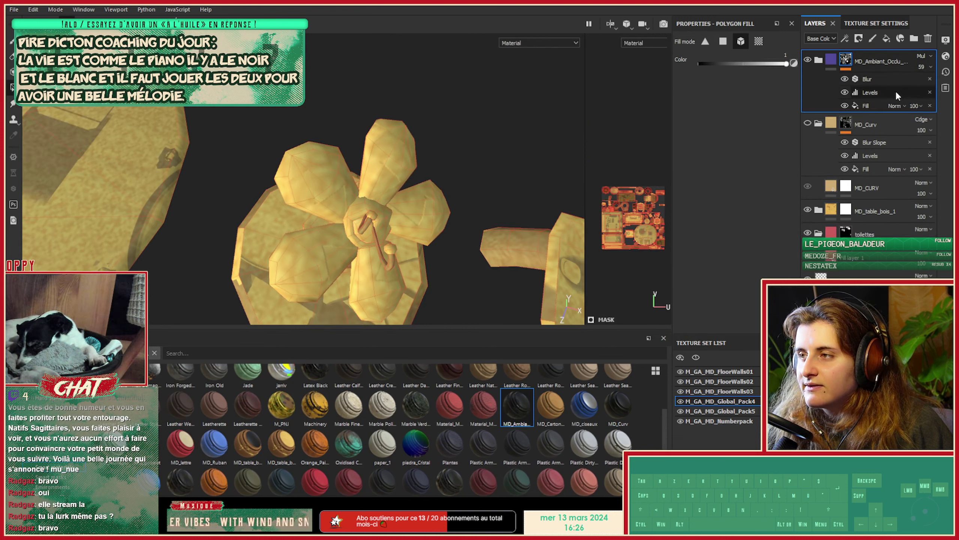
{"action": "left_click", "coordinate": [874, 105]}
{"action": "middle_click_drag", "start_coordinate": [480, 234], "coordinate": [676, 214], "text": "alt"}
{"action": "left_click", "coordinate": [778, 201]}
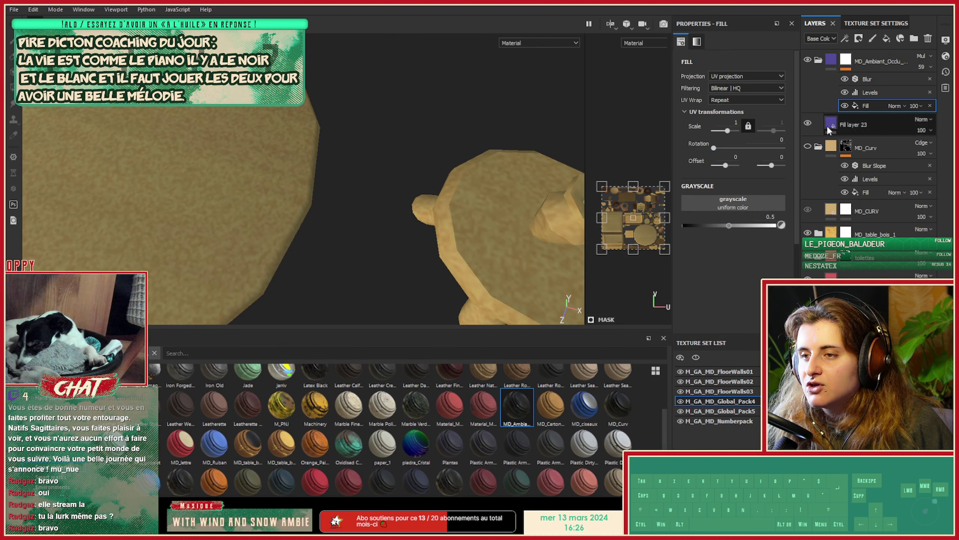
Clear the MD_Curv mask's Fill map and assign the Global_Pack4 curvature map from the project textures.
{"action": "left_click", "coordinate": [871, 191]}
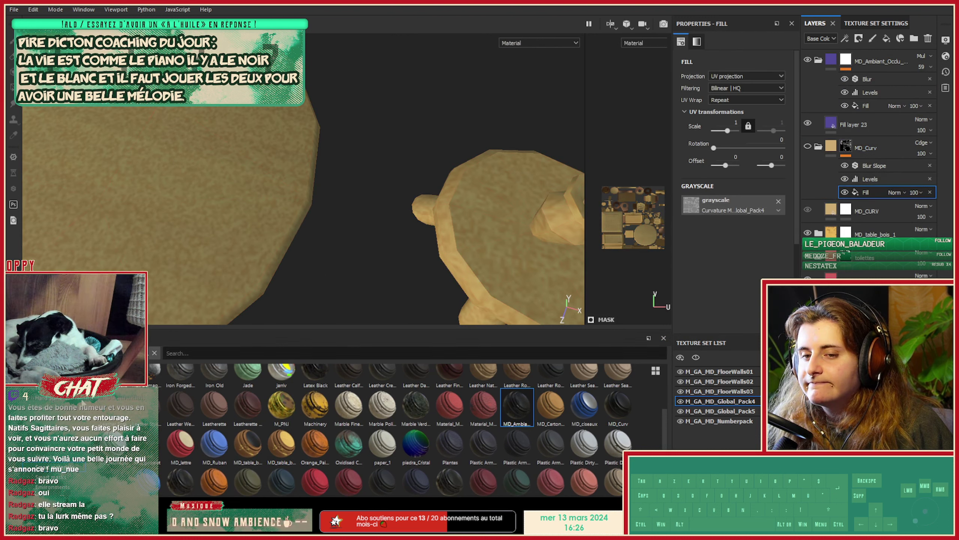
{"action": "left_click", "coordinate": [778, 200]}
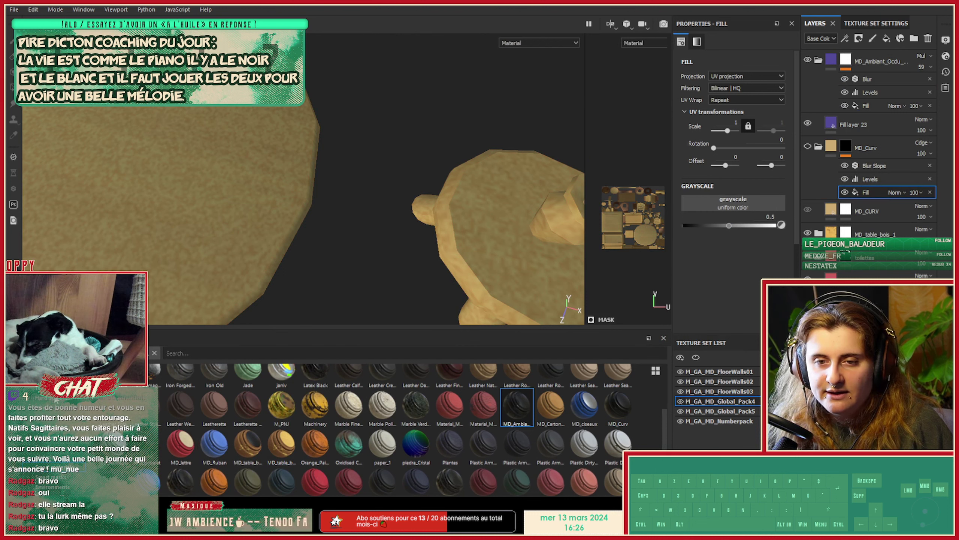
{"action": "left_click", "coordinate": [14, 460]}
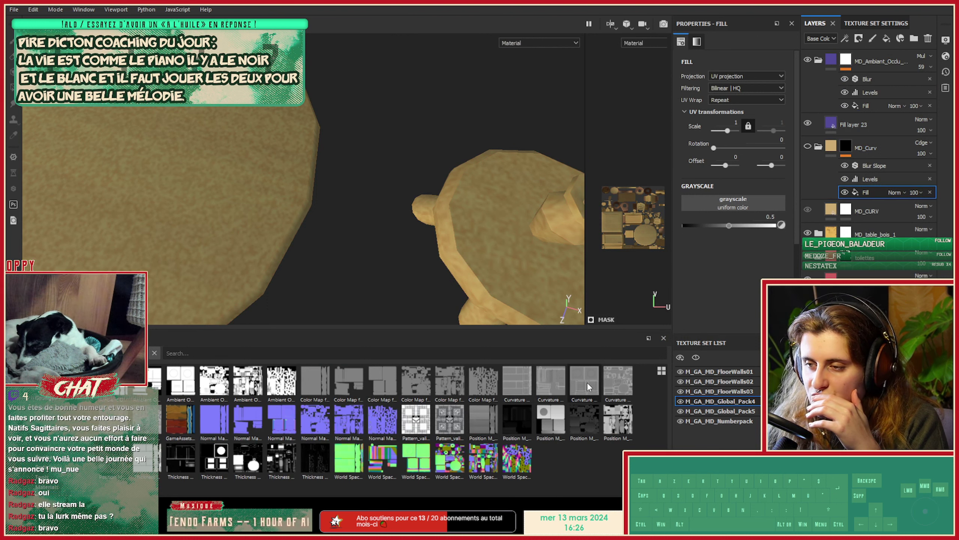
{"action": "mouse_move", "coordinate": [587, 382]}
{"action": "left_click_drag", "start_coordinate": [607, 382], "coordinate": [749, 199]}
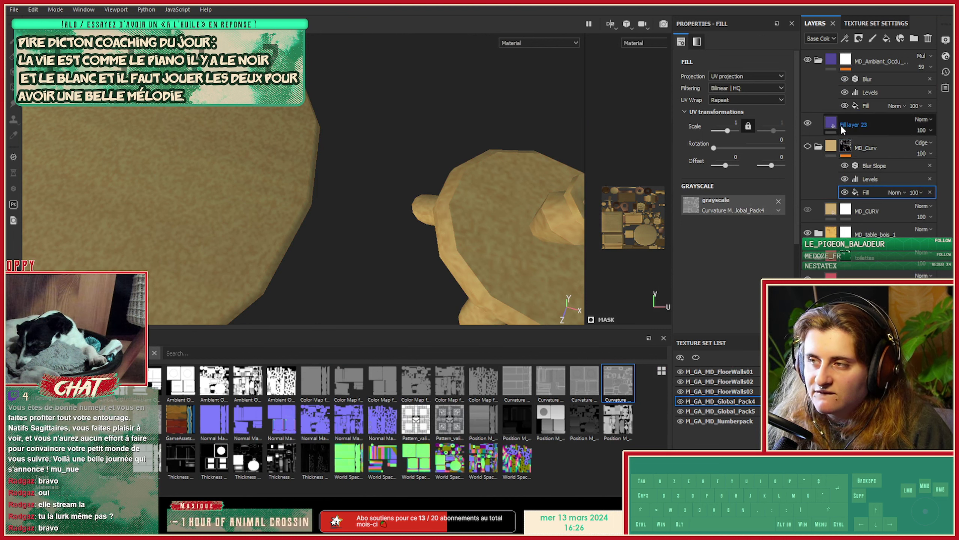
Assign the Global_Pack4 ambient occlusion map to the Fill effect of the MD_Ambiant_Occlu mask.
{"action": "left_click", "coordinate": [865, 106]}
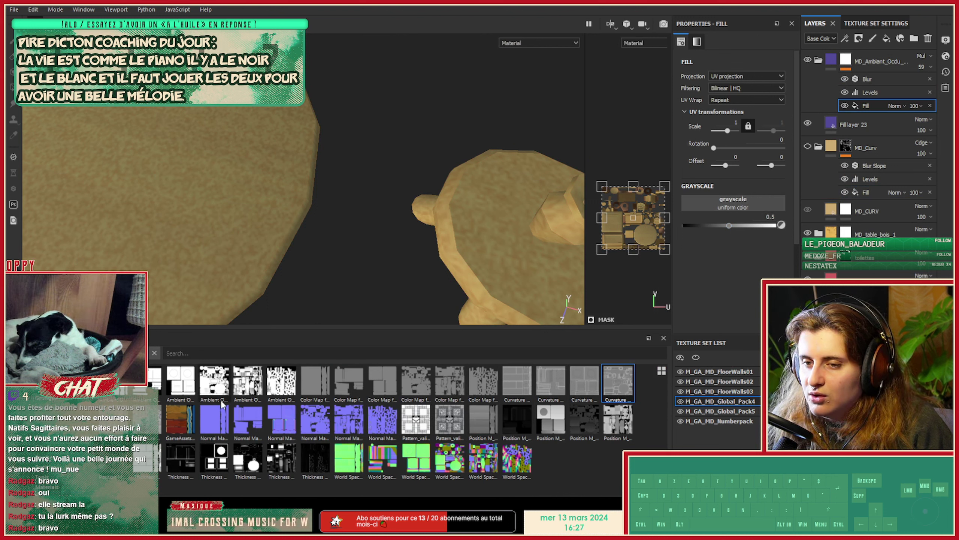
{"action": "mouse_move", "coordinate": [277, 387]}
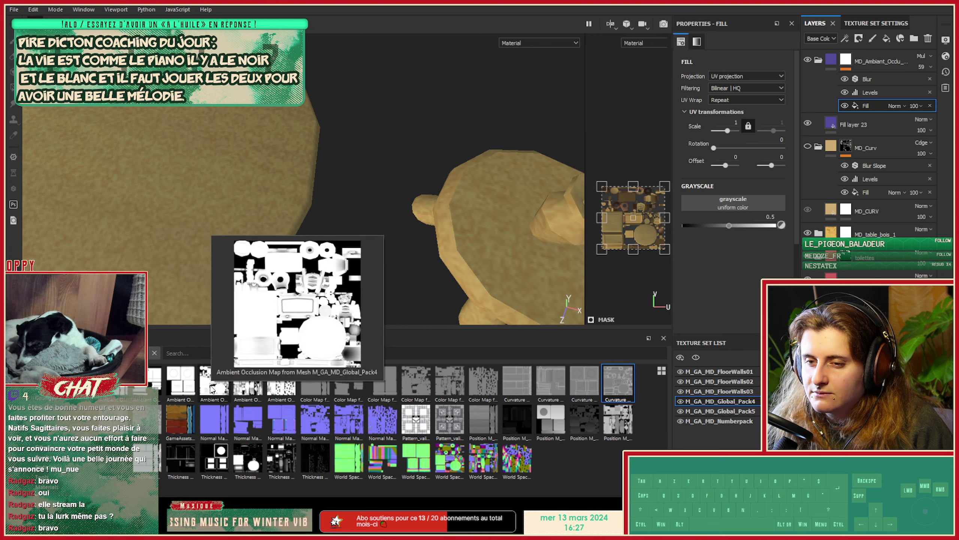
{"action": "left_click_drag", "start_coordinate": [214, 382], "coordinate": [730, 207]}
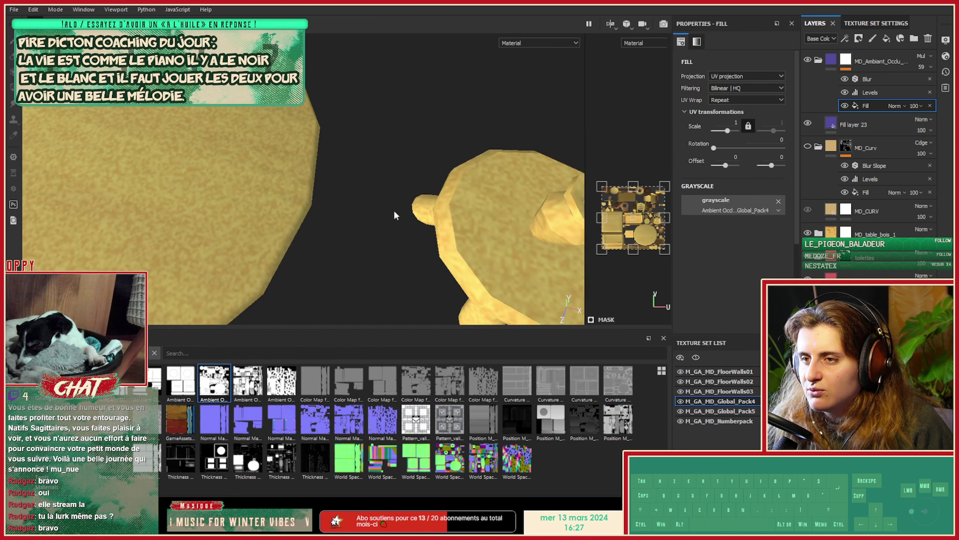
Raise the MD_Ambiant_Occlu mask's input levels to about 0.77 for black and 0.921 for white, judging the shading on the desk.
{"action": "right_click_drag", "start_coordinate": [394, 209], "coordinate": [263, 185], "text": "alt"}
{"action": "right_click_drag", "start_coordinate": [370, 170], "coordinate": [117, 200], "text": "alt"}
{"action": "mouse_move", "coordinate": [420, 200]}
{"action": "left_mouse_down", "text": "alt"}
{"action": "mouse_move", "coordinate": [306, 255]}
{"action": "mouse_move", "coordinate": [224, 238]}
{"action": "mouse_move", "coordinate": [204, 190]}
{"action": "mouse_move", "coordinate": [242, 216]}
{"action": "mouse_move", "coordinate": [248, 192]}
{"action": "mouse_move", "coordinate": [222, 117]}
{"action": "mouse_move", "coordinate": [343, 201]}
{"action": "left_mouse_up", "text": "alt"}
{"action": "middle_click_drag", "start_coordinate": [343, 201], "coordinate": [269, 178], "text": "alt"}
{"action": "left_click_drag", "start_coordinate": [270, 179], "coordinate": [306, 156], "text": "alt"}
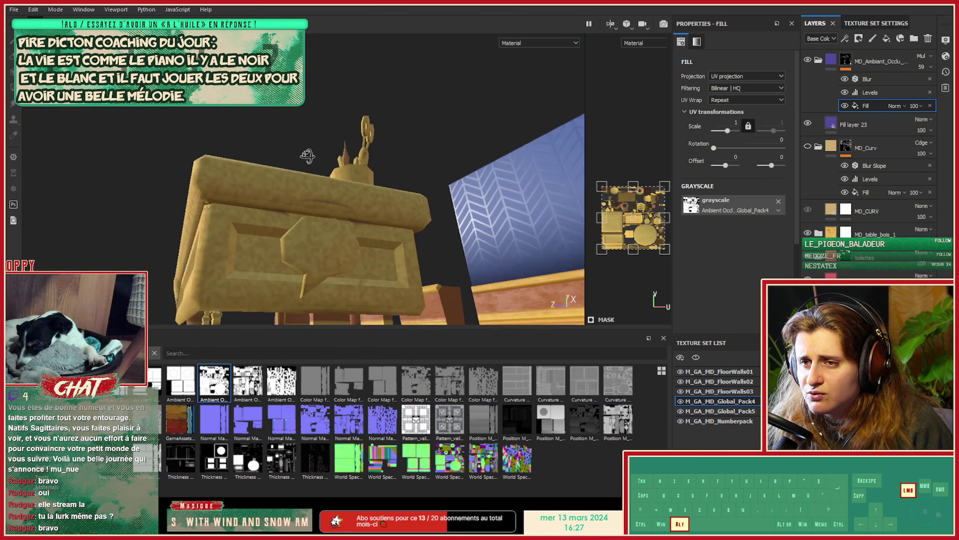
{"action": "middle_click_drag", "start_coordinate": [306, 156], "coordinate": [306, 190], "text": "alt"}
{"action": "right_click_drag", "start_coordinate": [306, 190], "coordinate": [318, 206], "text": "shift"}
{"action": "left_click_drag", "start_coordinate": [319, 206], "coordinate": [286, 167], "text": "alt"}
{"action": "left_click", "coordinate": [881, 93]}
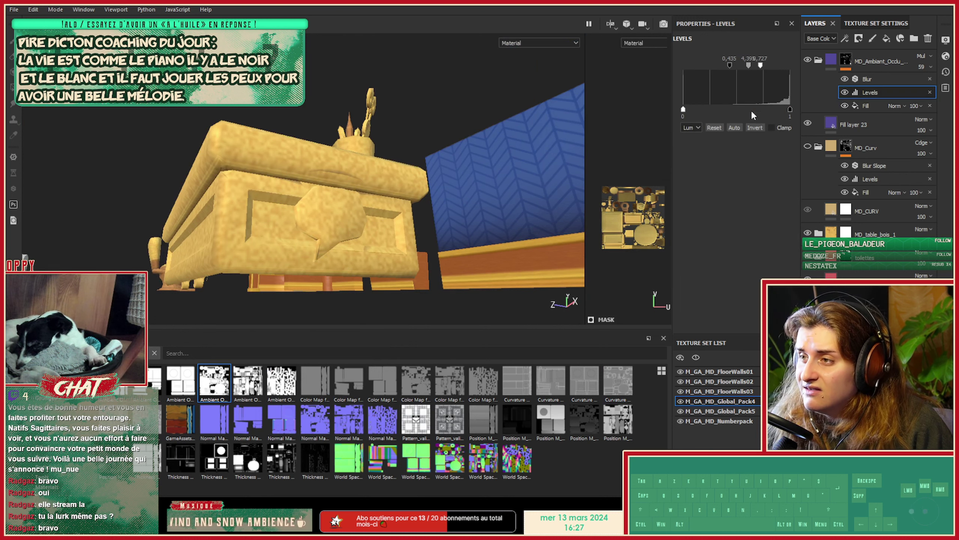
{"action": "mouse_move", "coordinate": [760, 69]}
{"action": "left_mouse_down"}
{"action": "mouse_move", "coordinate": [785, 72]}
{"action": "mouse_move", "coordinate": [746, 69]}
{"action": "mouse_move", "coordinate": [765, 70]}
{"action": "left_mouse_up"}
Inspect the shadows on the desk and remove the Blur filter from the MD_Ambiant_Occlu mask.
{"action": "left_click_drag", "start_coordinate": [400, 200], "coordinate": [432, 227], "text": "alt"}
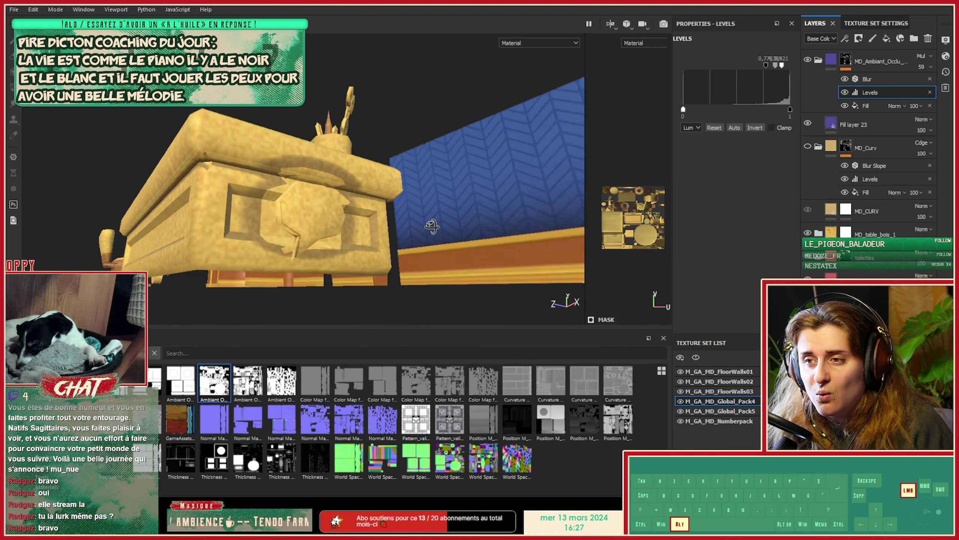
{"action": "right_click_drag", "start_coordinate": [432, 227], "coordinate": [191, 190], "text": "alt"}
{"action": "left_click_drag", "start_coordinate": [192, 190], "coordinate": [280, 204], "text": "alt"}
{"action": "middle_click_drag", "start_coordinate": [249, 125], "coordinate": [328, 189], "text": "alt"}
{"action": "left_click_drag", "start_coordinate": [329, 188], "coordinate": [281, 206], "text": "alt"}
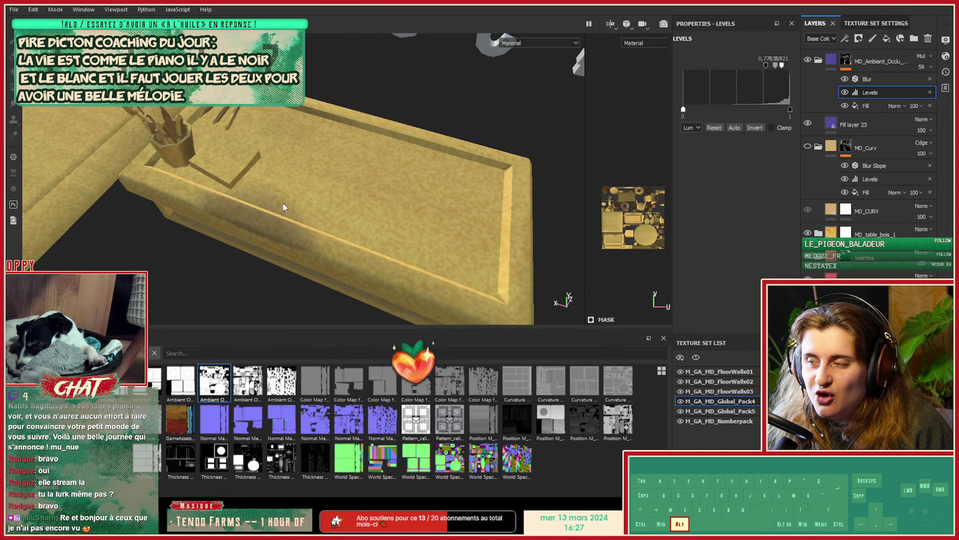
{"action": "left_click", "coordinate": [929, 79]}
Examine the unblurred occlusion shading on the framed sign and the toilet from several angles.
{"action": "left_click_drag", "start_coordinate": [434, 229], "coordinate": [398, 216], "text": "alt"}
{"action": "right_click_drag", "start_coordinate": [397, 215], "coordinate": [461, 242], "text": "alt"}
{"action": "middle_click_drag", "start_coordinate": [460, 242], "coordinate": [391, 184], "text": "alt"}
{"action": "left_click_drag", "start_coordinate": [391, 185], "coordinate": [382, 223], "text": "alt"}
{"action": "middle_click_drag", "start_coordinate": [381, 219], "coordinate": [491, 153], "text": "alt"}
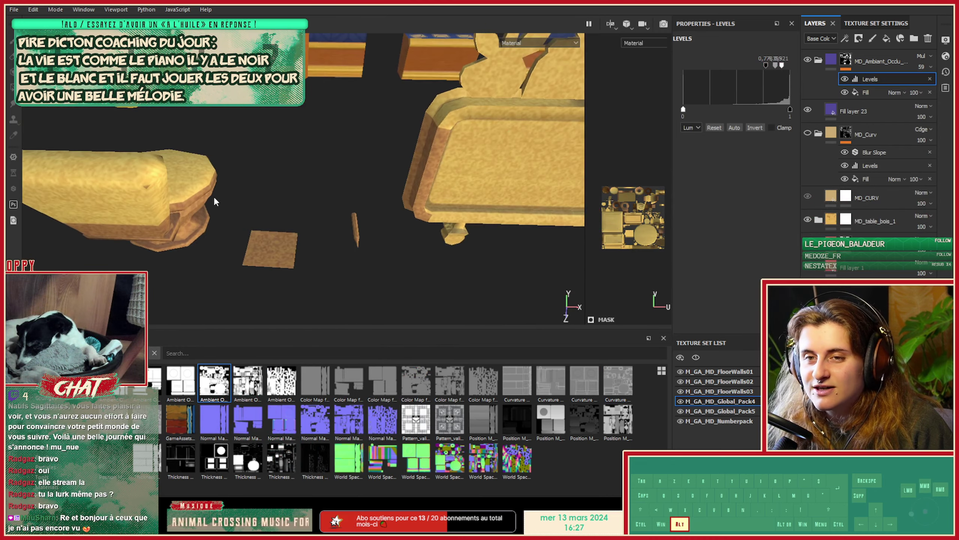
{"action": "middle_click_drag", "start_coordinate": [217, 201], "coordinate": [243, 190], "text": "alt"}
{"action": "left_click_drag", "start_coordinate": [244, 190], "coordinate": [351, 210], "text": "alt"}
{"action": "right_click_drag", "start_coordinate": [352, 214], "coordinate": [391, 223], "text": "alt"}
{"action": "left_click_drag", "start_coordinate": [391, 222], "coordinate": [477, 200], "text": "alt"}
{"action": "middle_click_drag", "start_coordinate": [250, 231], "coordinate": [382, 161], "text": "alt"}
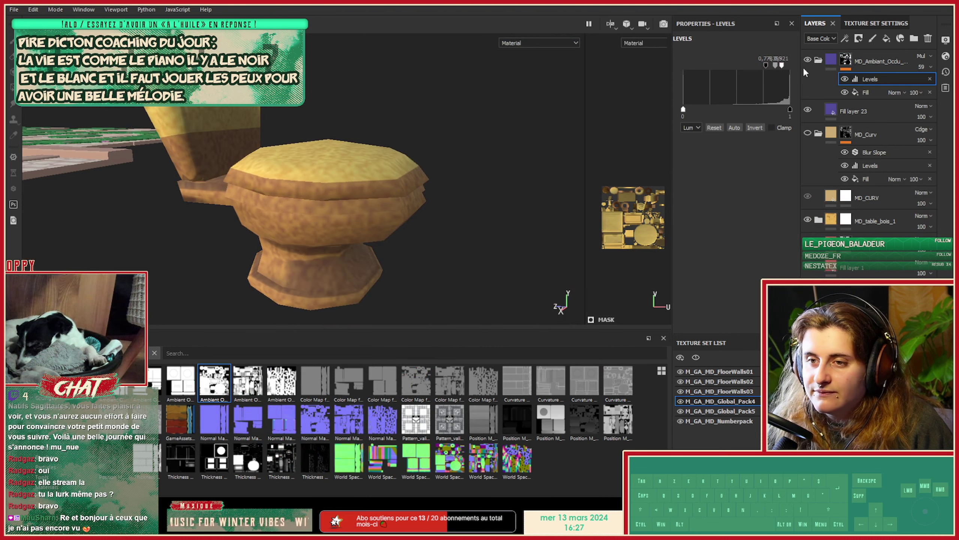
Examine the occlusion shading on the round table, the stool with the flower and the slatted chair.
{"action": "mouse_move", "coordinate": [393, 177]}
{"action": "left_mouse_down", "text": "alt"}
{"action": "mouse_move", "coordinate": [414, 182]}
{"action": "mouse_move", "coordinate": [407, 167]}
{"action": "mouse_move", "coordinate": [534, 224]}
{"action": "left_mouse_up", "text": "alt"}
{"action": "right_click_drag", "start_coordinate": [534, 225], "coordinate": [132, 225], "text": "alt"}
{"action": "right_click_drag", "start_coordinate": [399, 211], "coordinate": [336, 214], "text": "alt"}
{"action": "left_click_drag", "start_coordinate": [336, 213], "coordinate": [260, 216], "text": "alt"}
{"action": "middle_click_drag", "start_coordinate": [261, 215], "coordinate": [491, 57], "text": "alt"}
{"action": "left_click_drag", "start_coordinate": [238, 159], "coordinate": [604, 170], "text": "alt"}
{"action": "left_click_drag", "start_coordinate": [382, 206], "coordinate": [293, 208], "text": "alt"}
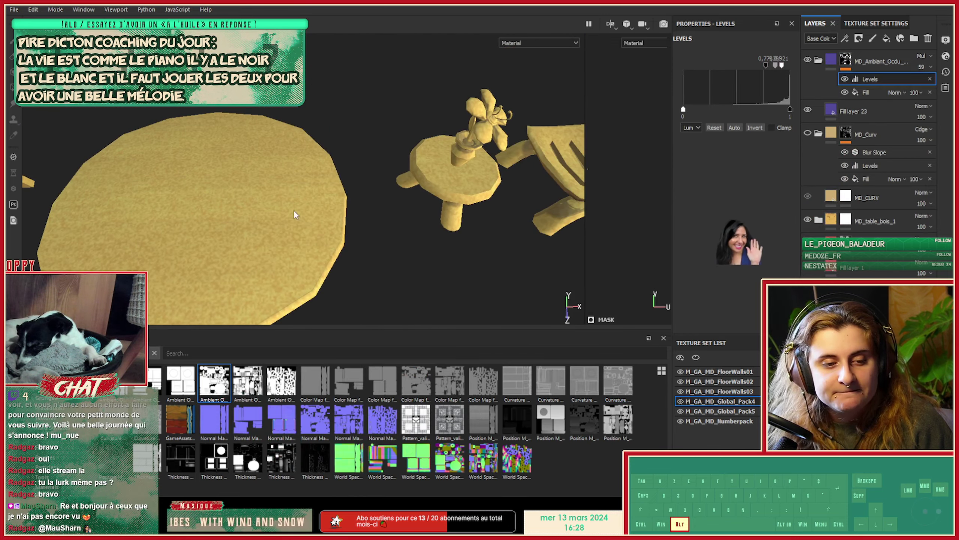
{"action": "left_click_drag", "start_coordinate": [562, 204], "coordinate": [315, 192], "text": "alt"}
{"action": "right_click_drag", "start_coordinate": [315, 193], "coordinate": [393, 161], "text": "alt"}
{"action": "left_click_drag", "start_coordinate": [394, 161], "coordinate": [306, 163], "text": "alt"}
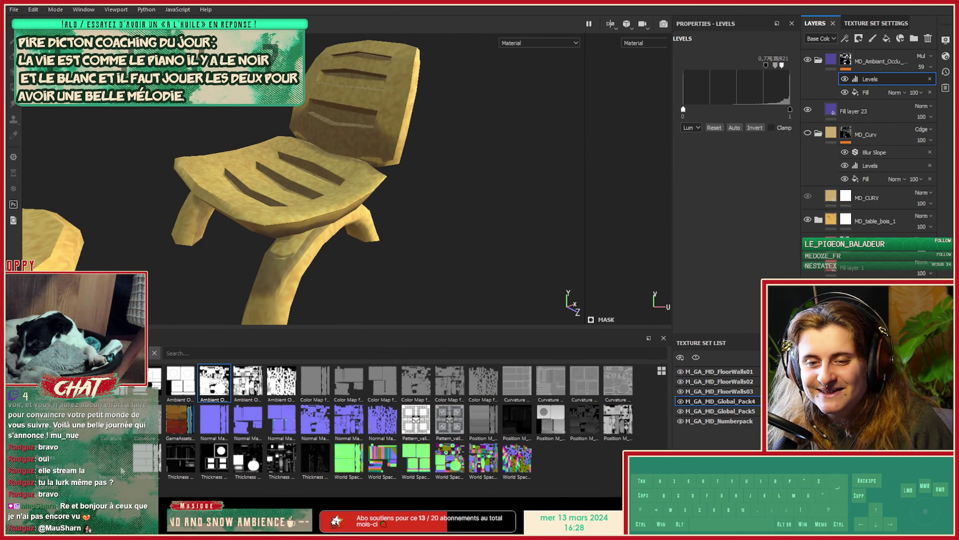
Make the MD_Curv folder visible again and view its effect on the table, stool and chair.
{"action": "left_click", "coordinate": [819, 134]}
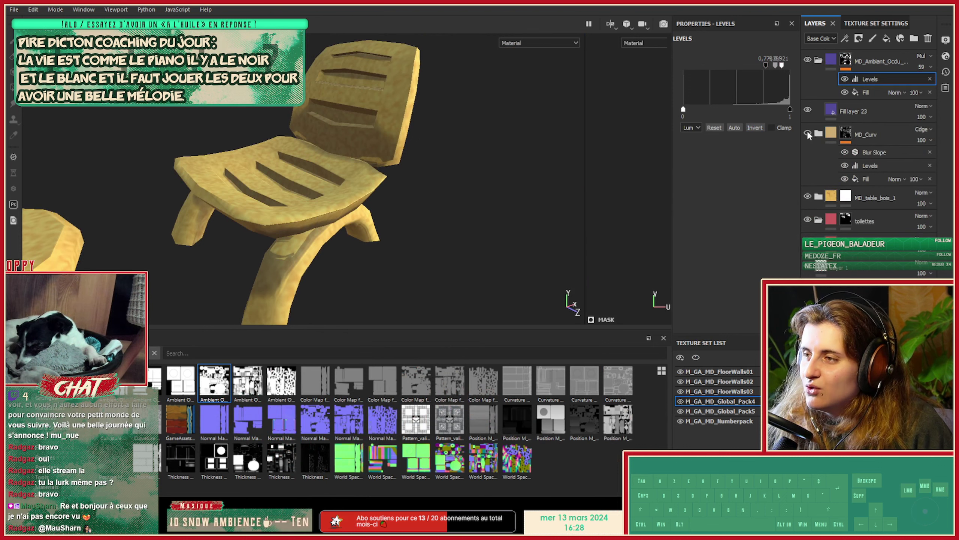
{"action": "left_click_drag", "start_coordinate": [302, 174], "coordinate": [194, 190], "text": "alt"}
{"action": "left_click_drag", "start_coordinate": [209, 185], "coordinate": [227, 212], "text": "alt"}
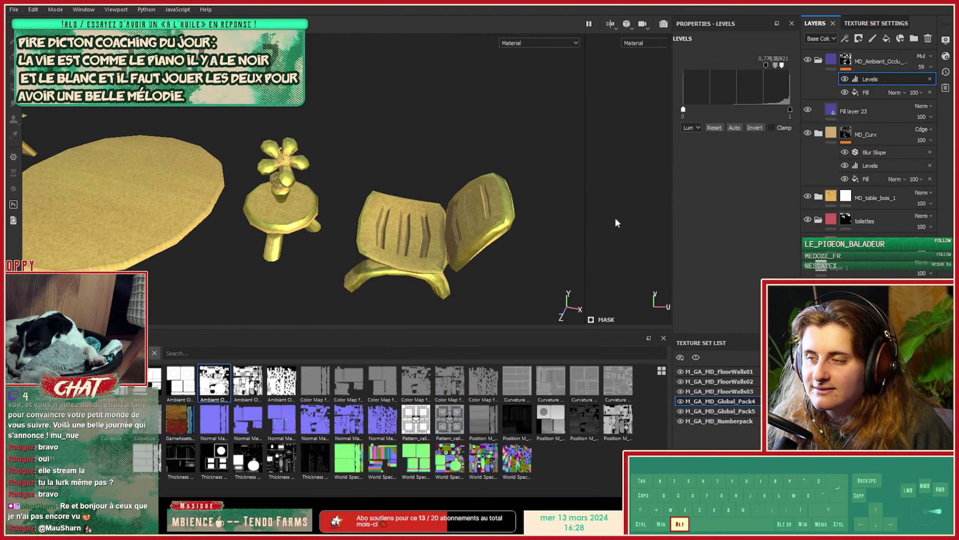
Lower and spread the MD_Curv mask's input levels and invert them, with the Blur Slope filter hidden.
{"action": "left_click", "coordinate": [880, 165]}
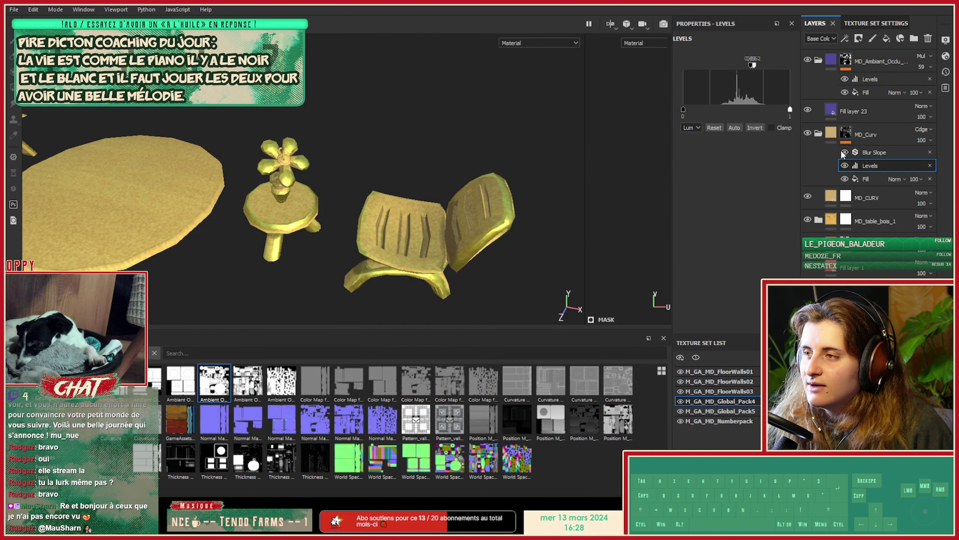
{"action": "left_click_drag", "start_coordinate": [752, 68], "coordinate": [727, 73]}
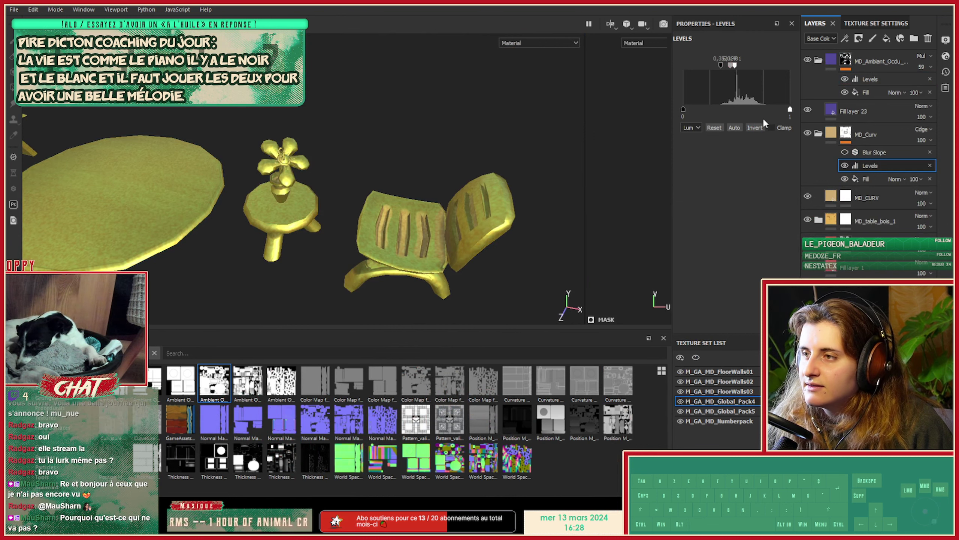
{"action": "left_click", "coordinate": [754, 128]}
Examine the inverted curvature effect on the folding board, flat panel, desk and framed sign.
{"action": "left_click_drag", "start_coordinate": [412, 209], "coordinate": [336, 261], "text": "alt"}
{"action": "right_click_drag", "start_coordinate": [336, 261], "coordinate": [337, 261], "text": "alt"}
{"action": "middle_click_drag", "start_coordinate": [338, 261], "coordinate": [566, 76], "text": "alt"}
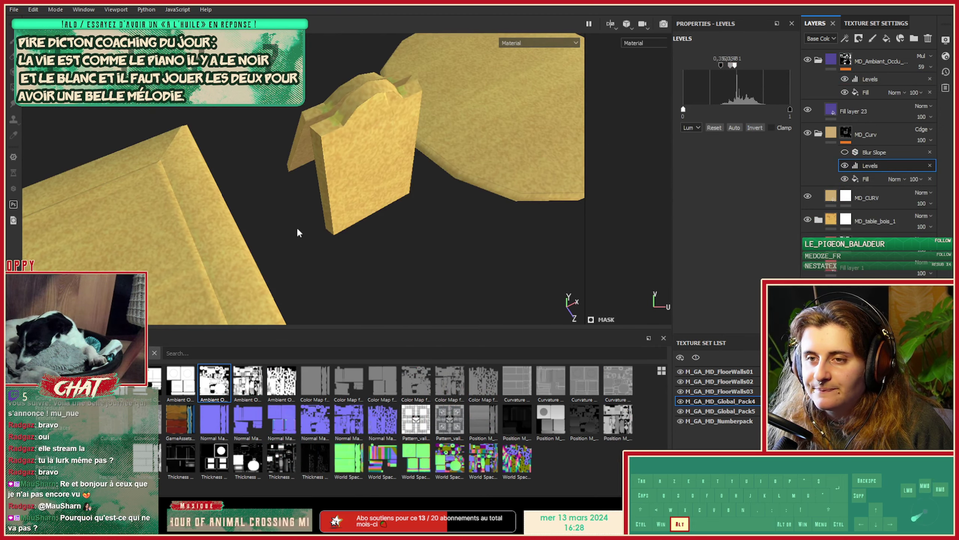
{"action": "middle_click_drag", "start_coordinate": [297, 231], "coordinate": [418, 176], "text": "alt"}
{"action": "mouse_move", "coordinate": [418, 176]}
{"action": "left_mouse_down", "text": "alt"}
{"action": "mouse_move", "coordinate": [263, 182]}
{"action": "mouse_move", "coordinate": [225, 210]}
{"action": "mouse_move", "coordinate": [123, 210]}
{"action": "left_mouse_up", "text": "alt"}
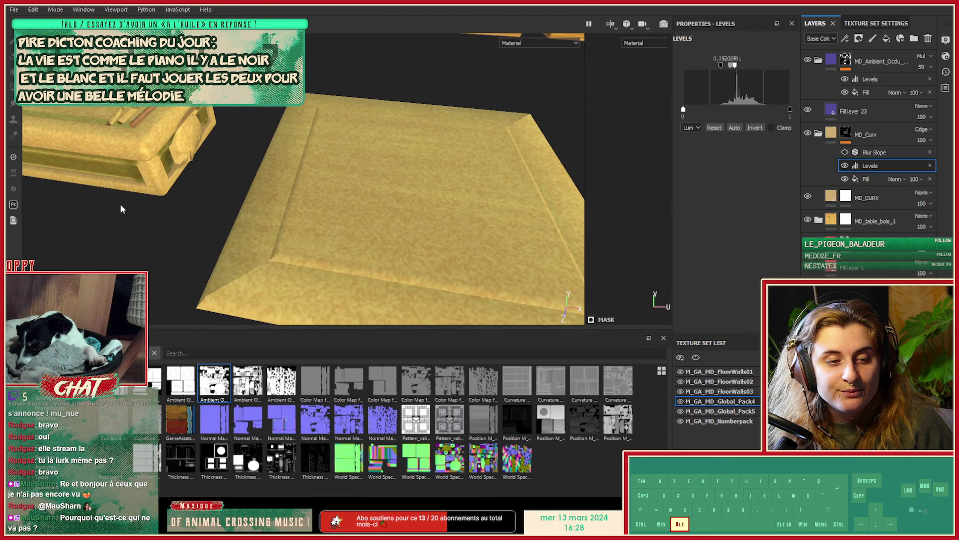
{"action": "middle_click_drag", "start_coordinate": [123, 210], "coordinate": [318, 223], "text": "alt"}
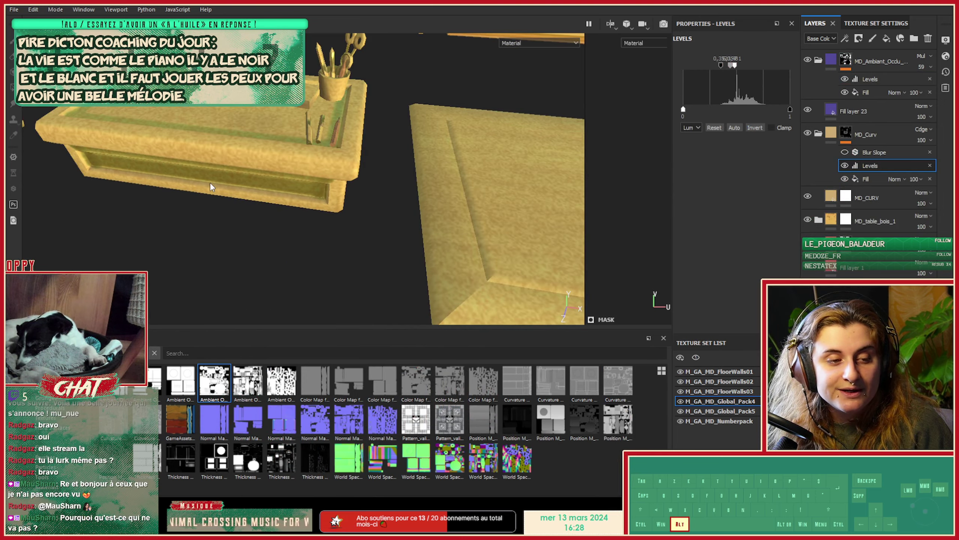
{"action": "middle_click_drag", "start_coordinate": [179, 139], "coordinate": [300, 211], "text": "alt"}
{"action": "left_click_drag", "start_coordinate": [299, 211], "coordinate": [402, 170], "text": "alt"}
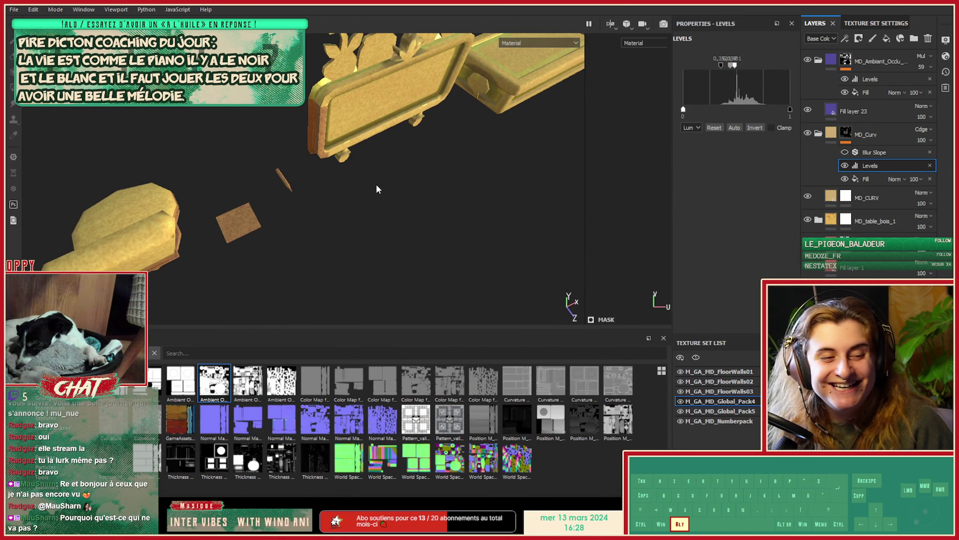
{"action": "middle_click_drag", "start_coordinate": [317, 209], "coordinate": [166, 230], "text": "alt"}
{"action": "left_click_drag", "start_coordinate": [231, 178], "coordinate": [205, 120], "text": "alt"}
{"action": "right_click_drag", "start_coordinate": [206, 120], "coordinate": [261, 156], "text": "alt"}
{"action": "middle_click_drag", "start_coordinate": [261, 156], "coordinate": [386, 192], "text": "alt"}
{"action": "left_click_drag", "start_coordinate": [386, 192], "coordinate": [372, 235], "text": "alt"}
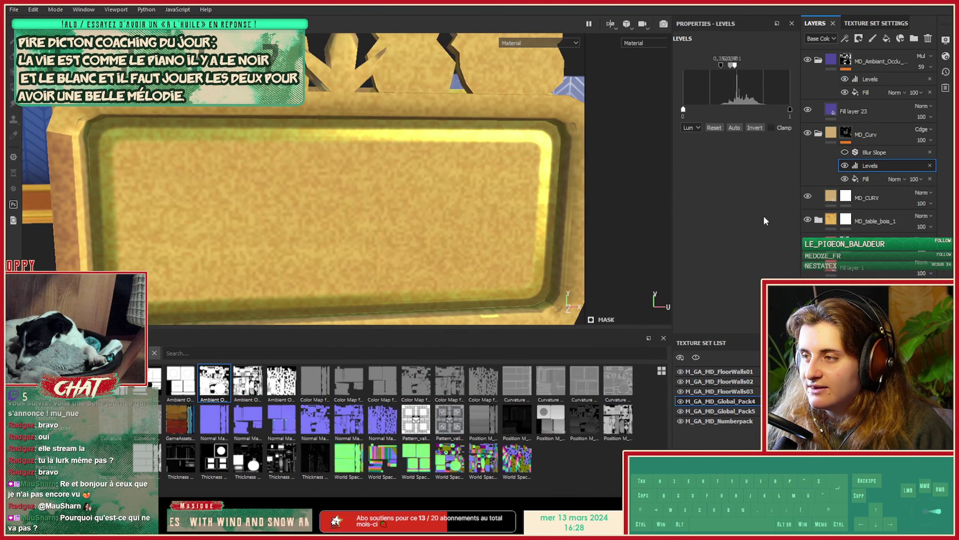
Select the MD_table_bois_1 folder and inspect the wood on the props, ending close to the desk.
{"action": "left_click", "coordinate": [886, 194]}
{"action": "left_click", "coordinate": [862, 226]}
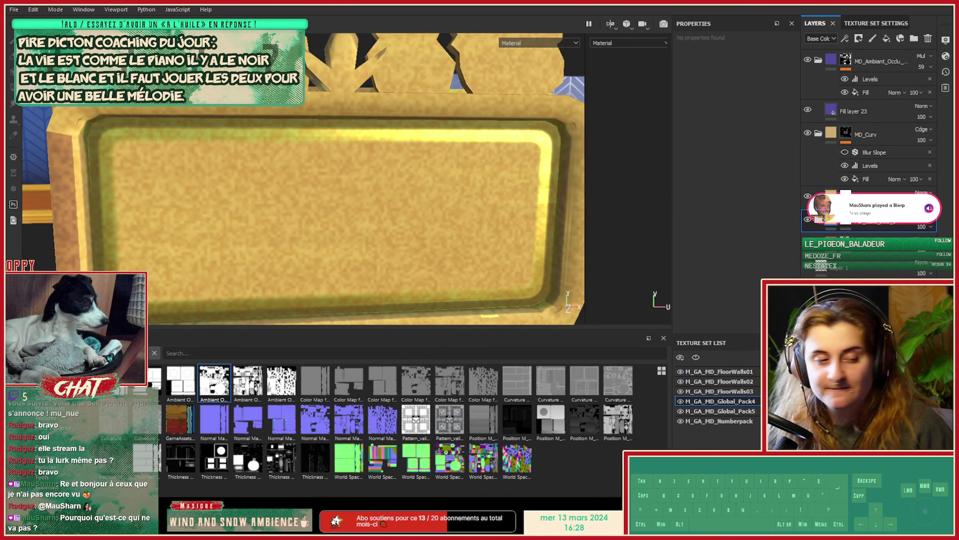
{"action": "right_click_drag", "start_coordinate": [473, 223], "coordinate": [204, 161], "text": "alt"}
{"action": "middle_click_drag", "start_coordinate": [529, 190], "coordinate": [279, 204], "text": "alt"}
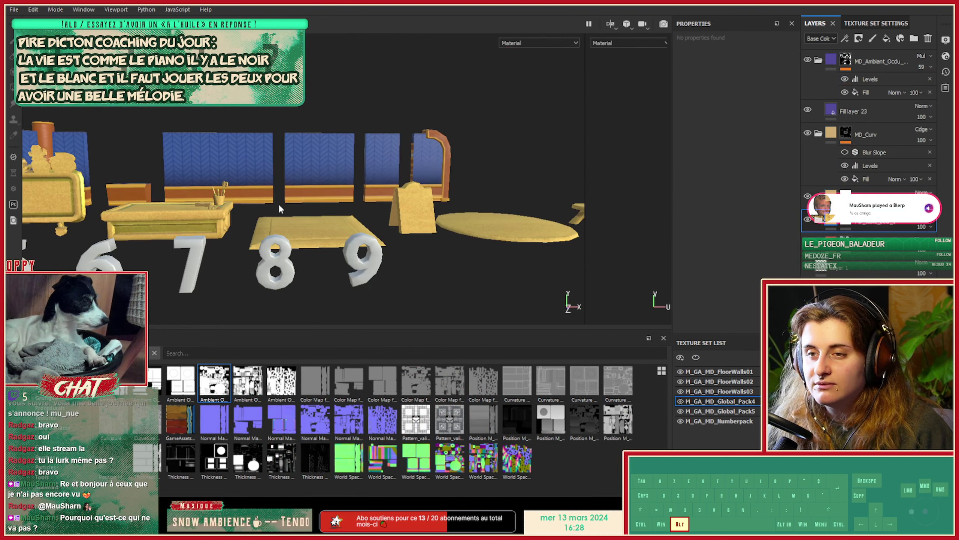
{"action": "left_click_drag", "start_coordinate": [279, 204], "coordinate": [277, 231], "text": "alt"}
{"action": "middle_click_drag", "start_coordinate": [277, 231], "coordinate": [328, 235], "text": "alt"}
{"action": "right_click_drag", "start_coordinate": [327, 235], "coordinate": [349, 257], "text": "alt"}
{"action": "middle_click_drag", "start_coordinate": [349, 257], "coordinate": [382, 149], "text": "alt"}
{"action": "scroll", "coordinate": [381, 149], "scroll_direction": "up", "scroll_amount": 3, "text": "alt"}
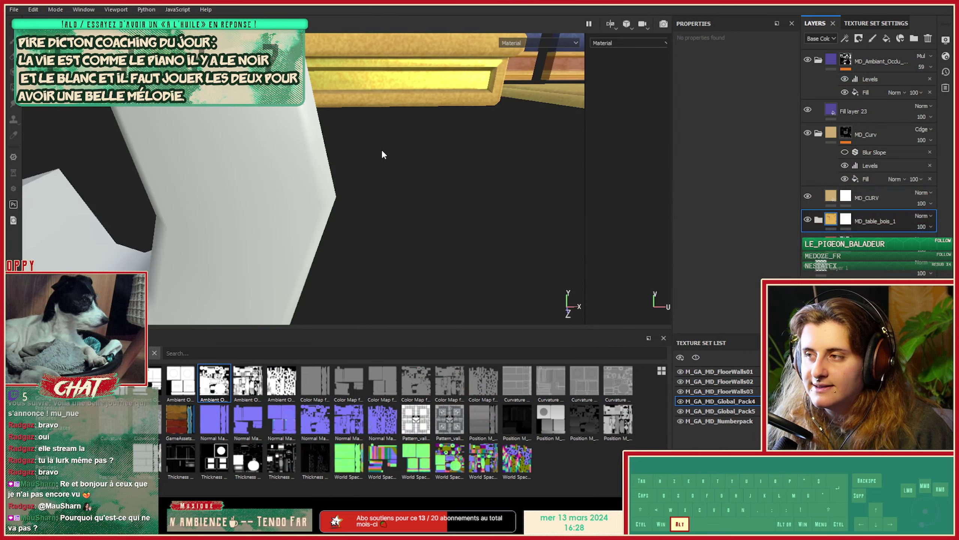
{"action": "scroll", "coordinate": [382, 150], "scroll_direction": "down", "scroll_amount": 3, "text": "alt"}
{"action": "left_click_drag", "start_coordinate": [387, 154], "coordinate": [394, 189], "text": "alt"}
{"action": "right_click_drag", "start_coordinate": [395, 189], "coordinate": [416, 225], "text": "alt"}
{"action": "middle_click_drag", "start_coordinate": [415, 224], "coordinate": [393, 208], "text": "alt"}
{"action": "left_click_drag", "start_coordinate": [393, 205], "coordinate": [463, 189], "text": "alt"}
Expand the MD_table_bois_1 folder down to the Wood Walnut layers and select the mask of the fill layer directly above Base.
{"action": "left_click", "coordinate": [830, 205]}
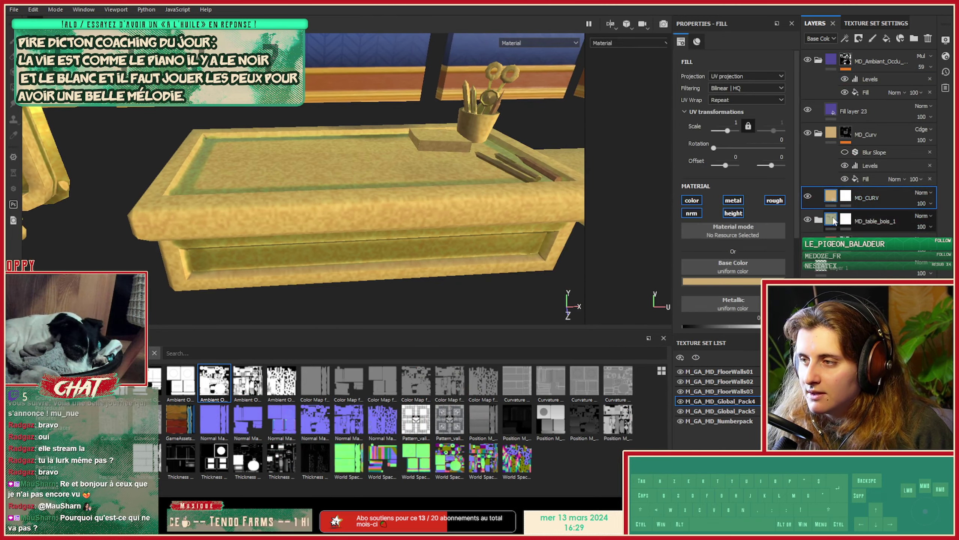
{"action": "left_click", "coordinate": [818, 220]}
{"action": "left_click", "coordinate": [874, 250]}
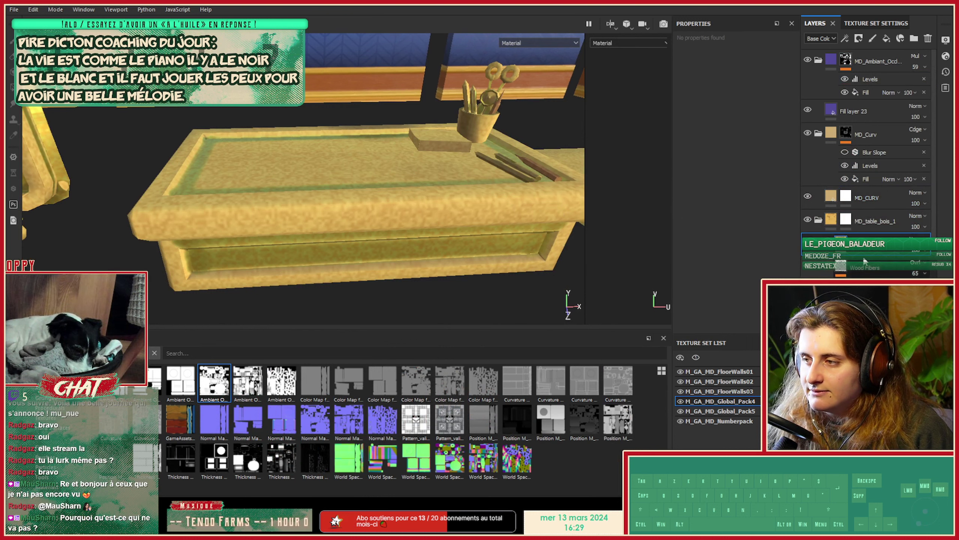
{"action": "scroll", "coordinate": [825, 229], "scroll_direction": "down", "scroll_amount": 1}
{"action": "left_click", "coordinate": [826, 215]}
{"action": "scroll", "coordinate": [846, 227], "scroll_direction": "down", "scroll_amount": 3}
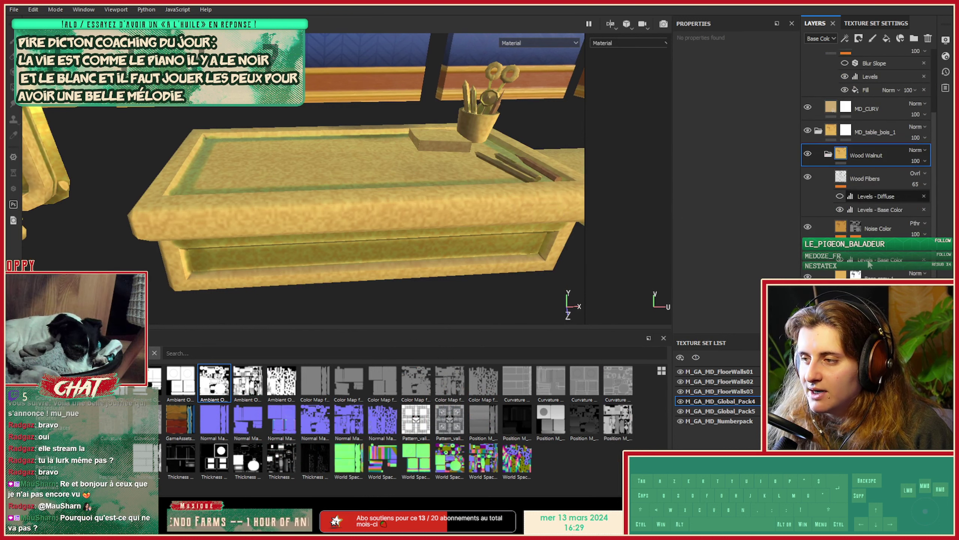
{"action": "left_click", "coordinate": [864, 254]}
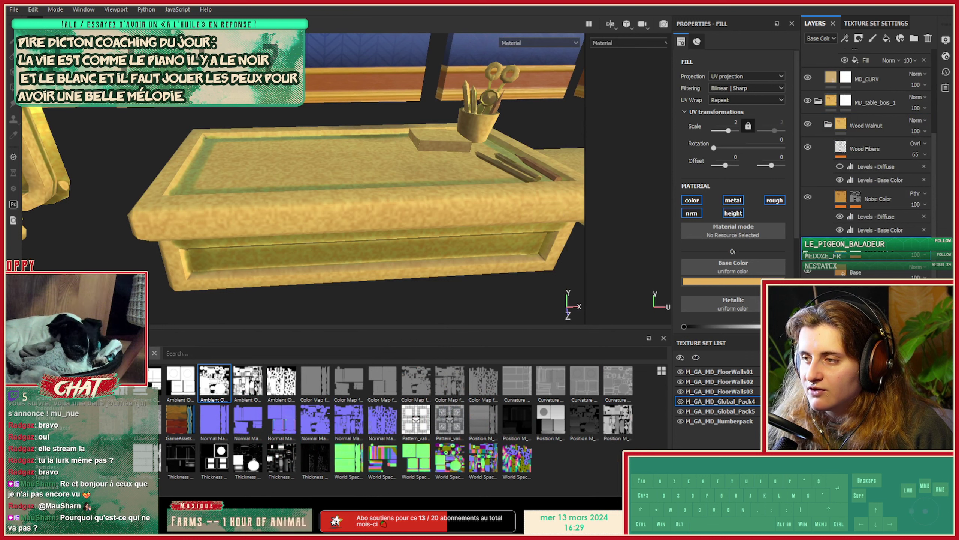
{"action": "left_click", "coordinate": [855, 251]}
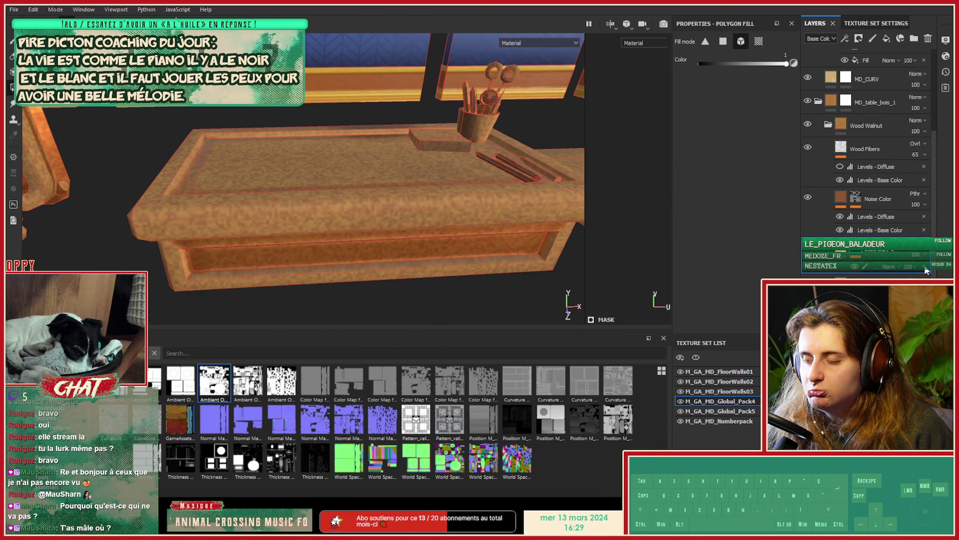
Apply a black mask to the masked fill layer directly above Base in the Wood Walnut folder.
{"action": "right_click", "coordinate": [865, 255]}
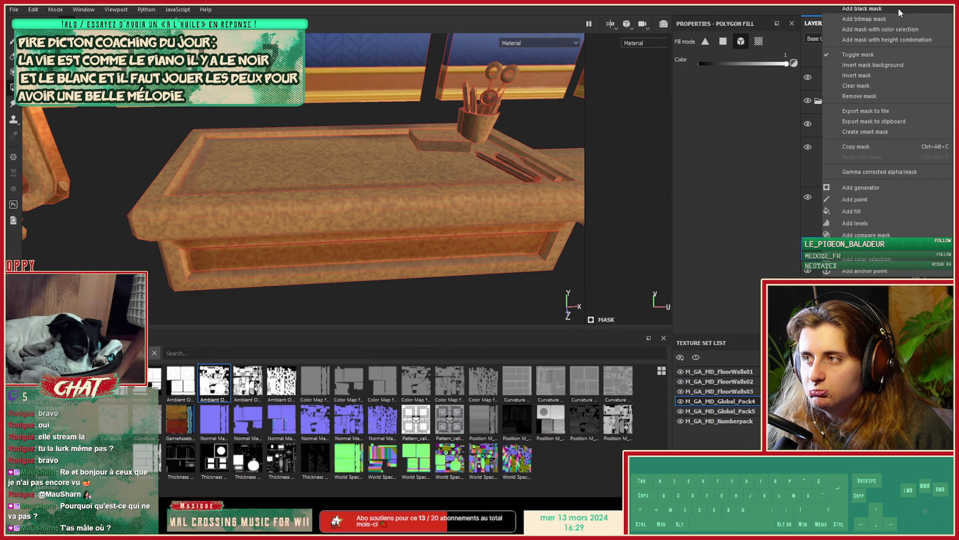
{"action": "left_click", "coordinate": [899, 10]}
{"action": "right_click", "coordinate": [858, 252]}
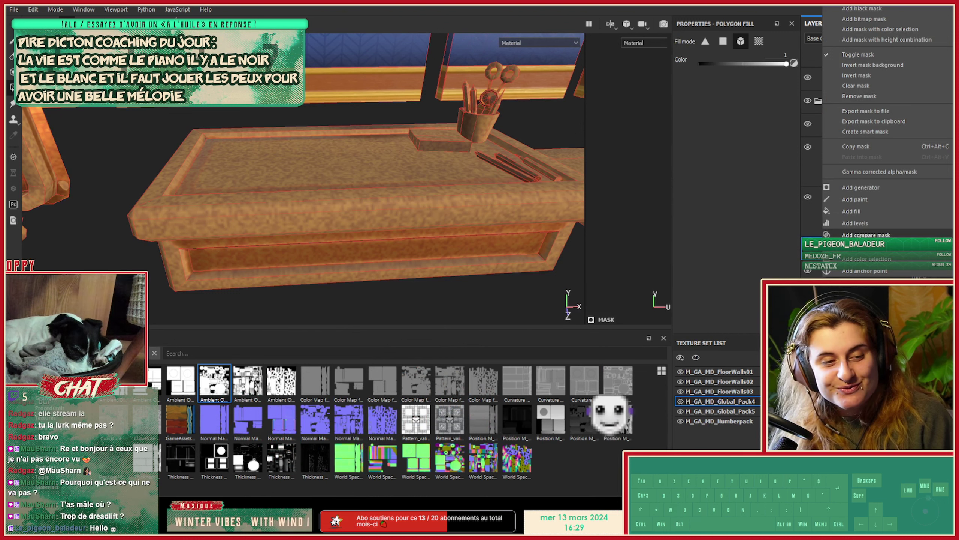
{"action": "left_click", "coordinate": [488, 272]}
Examine the darker wood on the desk's top and carved side, and review the Wood Walnut layers.
{"action": "middle_click_drag", "start_coordinate": [488, 272], "coordinate": [413, 256], "text": "alt"}
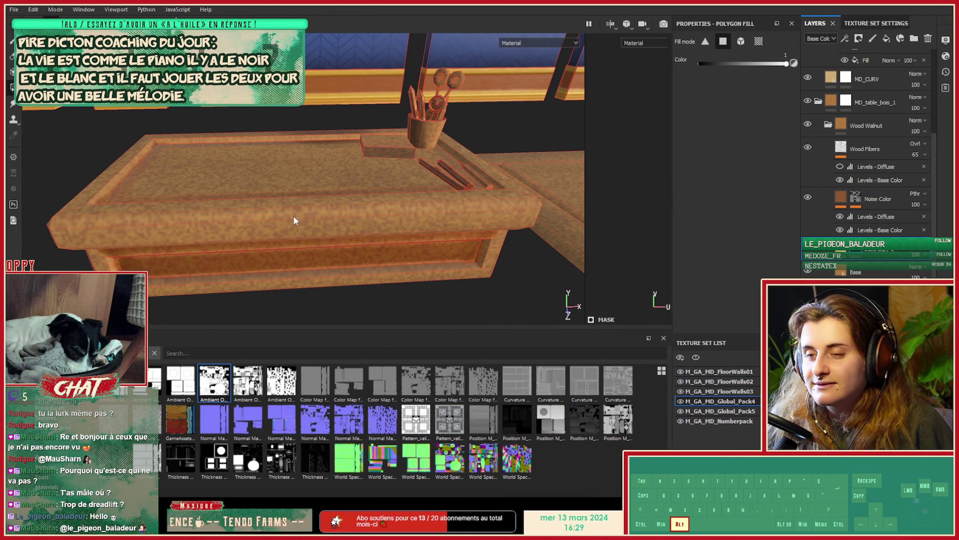
{"action": "left_click_drag", "start_coordinate": [295, 221], "coordinate": [275, 229], "text": "alt"}
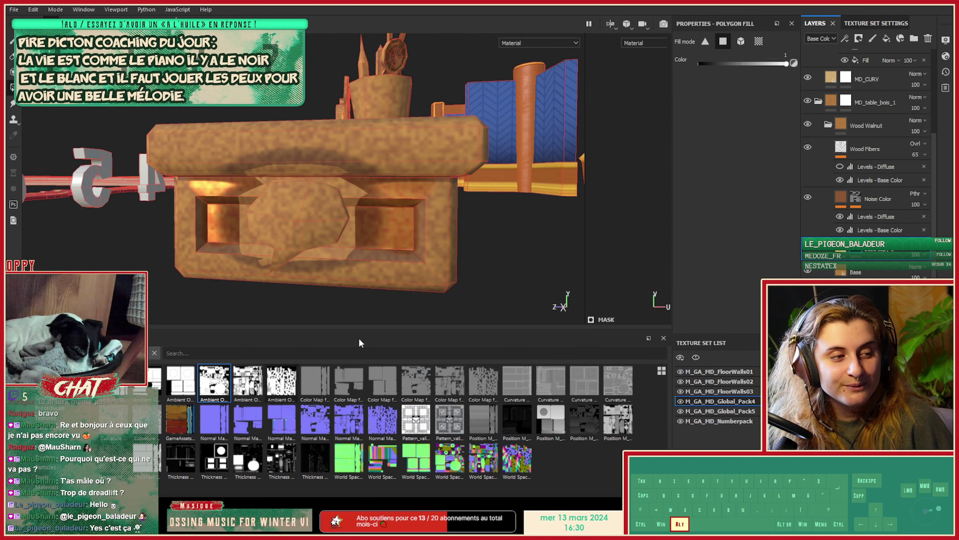
{"action": "left_click_drag", "start_coordinate": [528, 206], "coordinate": [520, 210], "text": "alt"}
{"action": "scroll", "coordinate": [836, 246], "scroll_direction": "up", "scroll_amount": 4}
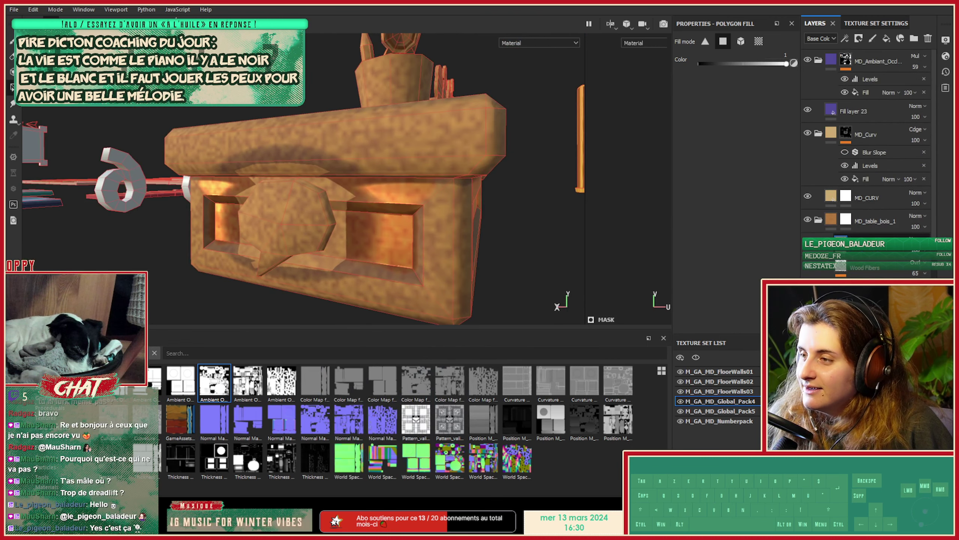
{"action": "left_click", "coordinate": [828, 243]}
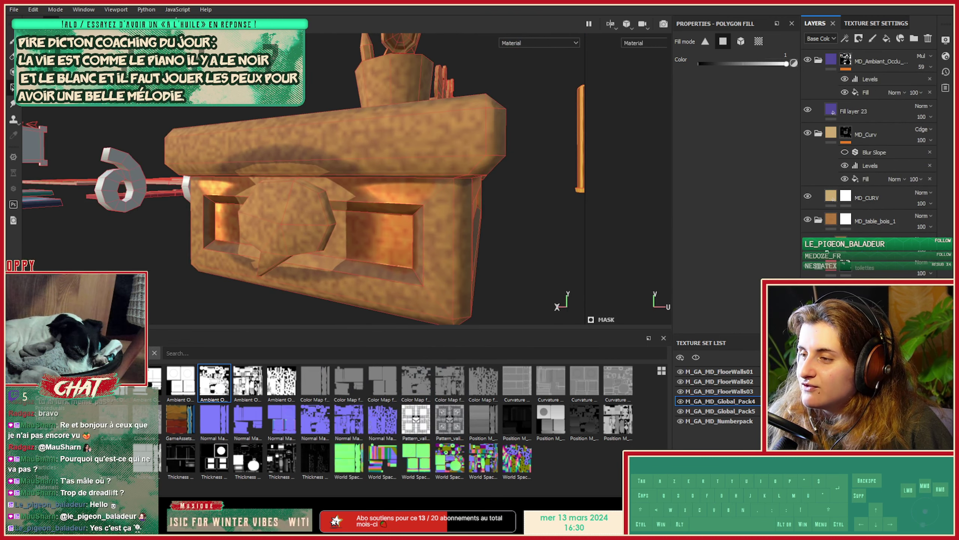
{"action": "scroll", "coordinate": [856, 254], "scroll_direction": "down", "scroll_amount": 4}
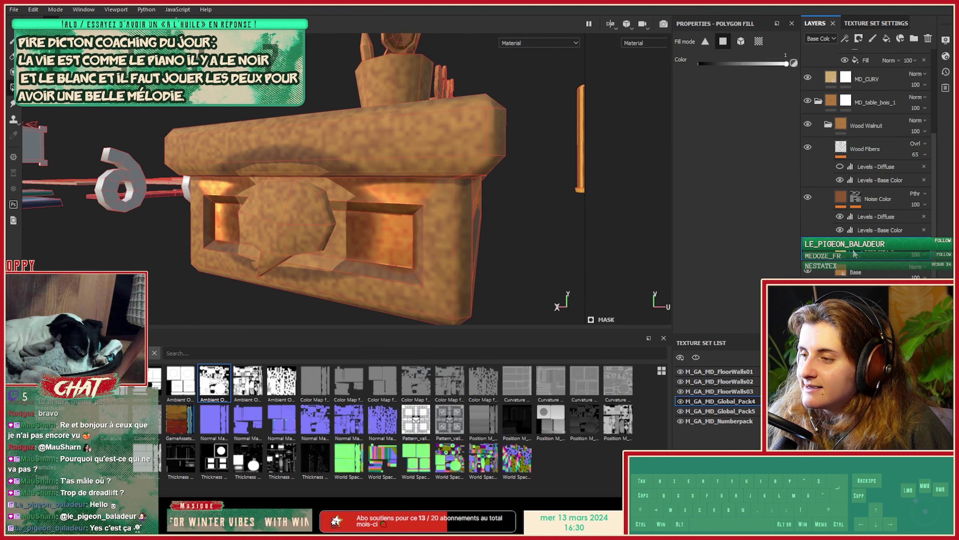
Reveal the light wood fill layer on the desk top's outer rim faces around the carved end, using Polygon Fill on its mask.
{"action": "right_click", "coordinate": [856, 254]}
{"action": "left_click", "coordinate": [737, 252]}
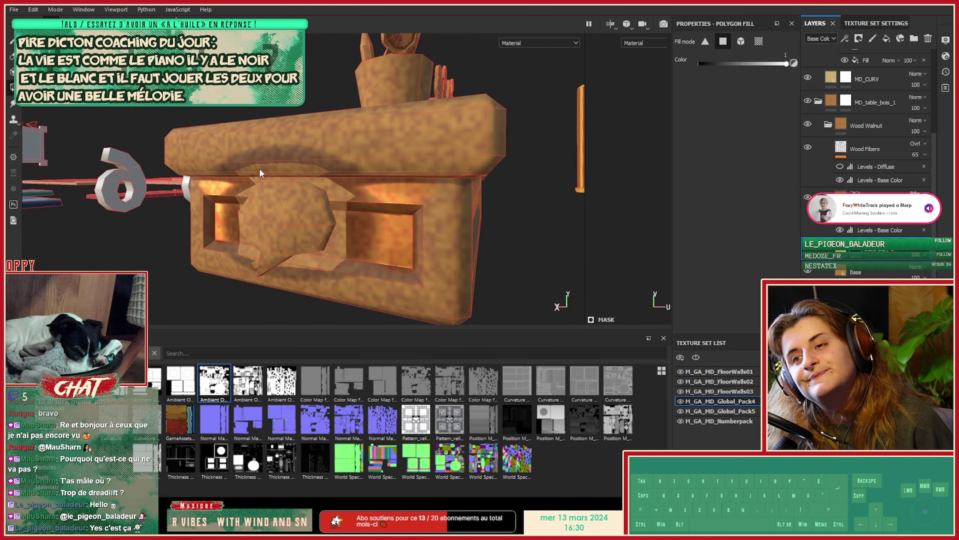
{"action": "left_click_drag", "start_coordinate": [394, 188], "coordinate": [329, 205], "text": "alt"}
{"action": "left_click", "coordinate": [295, 177]}
{"action": "left_click", "coordinate": [332, 177]}
{"action": "left_click", "coordinate": [353, 170]}
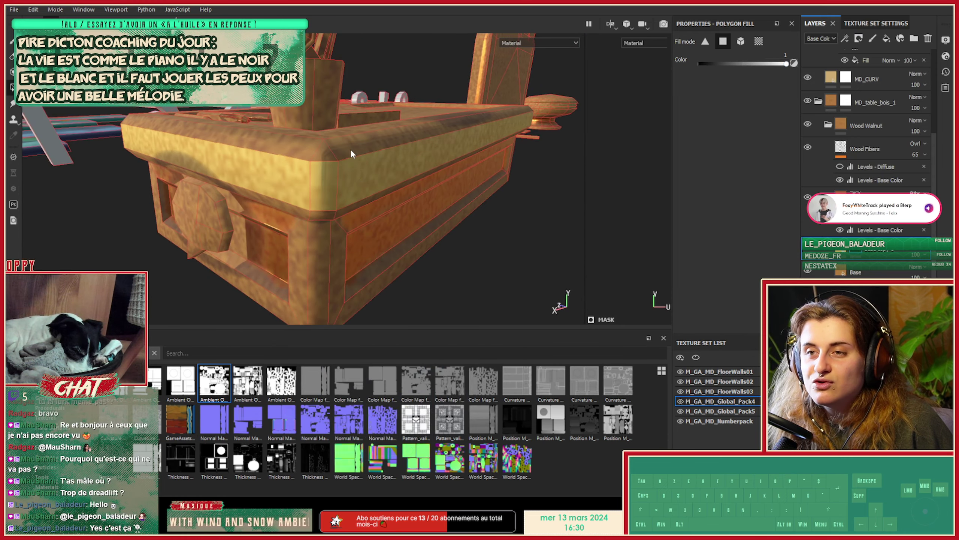
{"action": "left_click", "coordinate": [351, 149]}
{"action": "left_click", "coordinate": [325, 152]}
Extend the light wood mask over the unfilled rim and underside edge faces at another corner of the desk top.
{"action": "mouse_move", "coordinate": [325, 152]}
{"action": "left_mouse_down"}
{"action": "mouse_move", "coordinate": [300, 209]}
{"action": "mouse_move", "coordinate": [479, 247]}
{"action": "left_mouse_up"}
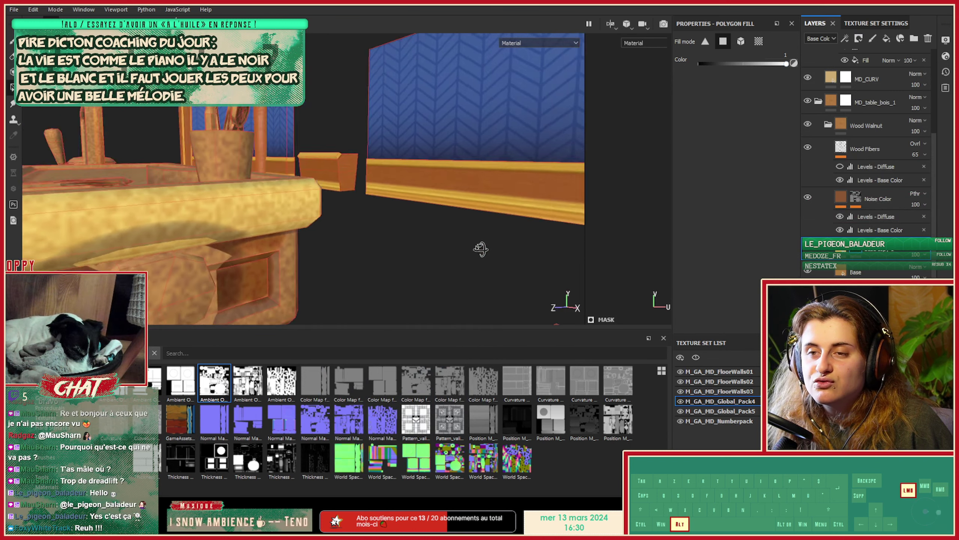
{"action": "right_click_drag", "start_coordinate": [479, 246], "coordinate": [294, 219], "text": "alt"}
{"action": "left_click_drag", "start_coordinate": [294, 219], "coordinate": [387, 128], "text": "alt"}
{"action": "left_click", "coordinate": [372, 121]}
{"action": "left_click", "coordinate": [372, 103]}
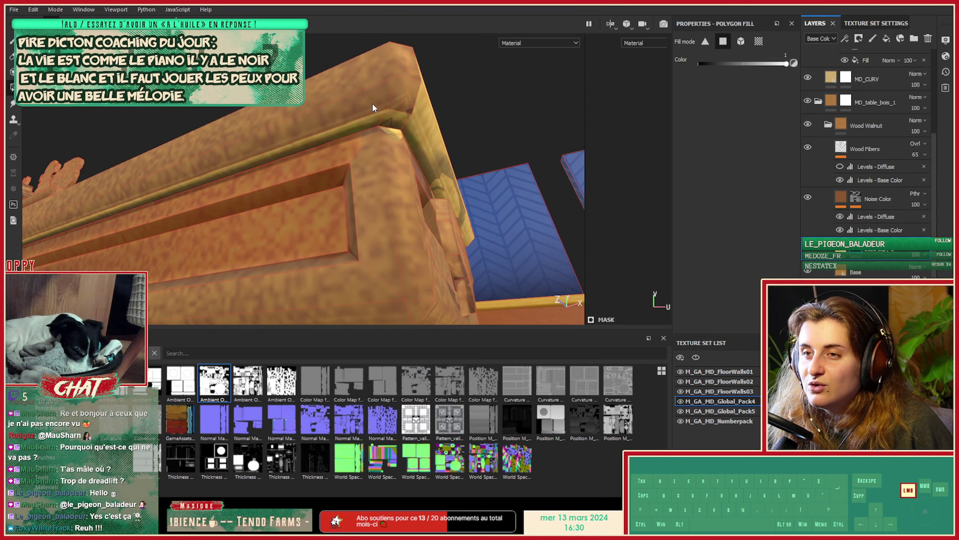
{"action": "left_click", "coordinate": [399, 81]}
{"action": "left_click", "coordinate": [380, 71]}
{"action": "left_click", "coordinate": [405, 60]}
Fill the upper and inner rim faces around the pencils' corner of the desk top in the light wood mask.
{"action": "left_click_drag", "start_coordinate": [404, 61], "coordinate": [333, 161], "text": "alt"}
{"action": "middle_click_drag", "start_coordinate": [395, 131], "coordinate": [406, 226], "text": "alt"}
{"action": "left_click_drag", "start_coordinate": [406, 226], "coordinate": [371, 195], "text": "alt"}
{"action": "left_click", "coordinate": [369, 231]}
{"action": "left_click", "coordinate": [363, 206]}
{"action": "left_click", "coordinate": [369, 197]}
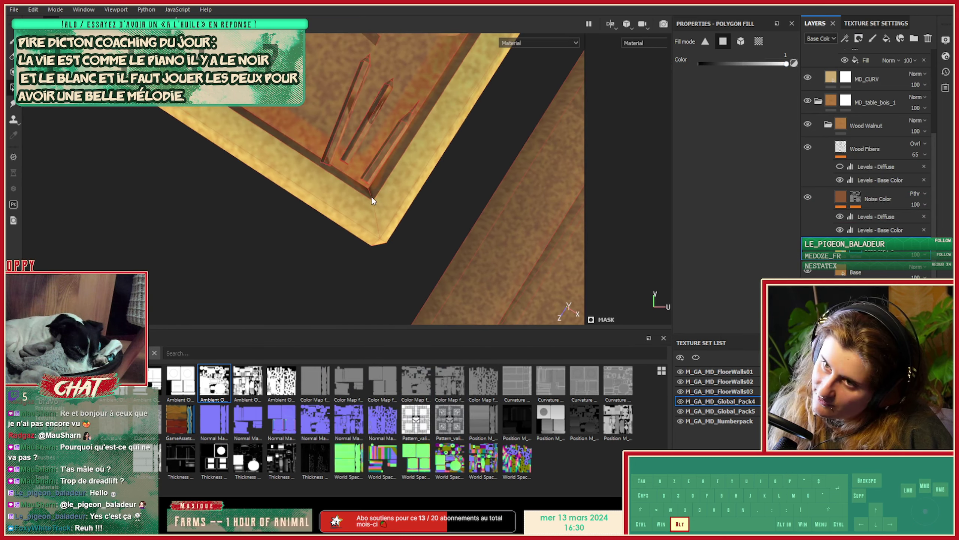
Fill the remaining brown rim faces, inner bevel and corner of the desk top in the light wood mask.
{"action": "left_click_drag", "start_coordinate": [241, 174], "coordinate": [373, 201], "text": "alt"}
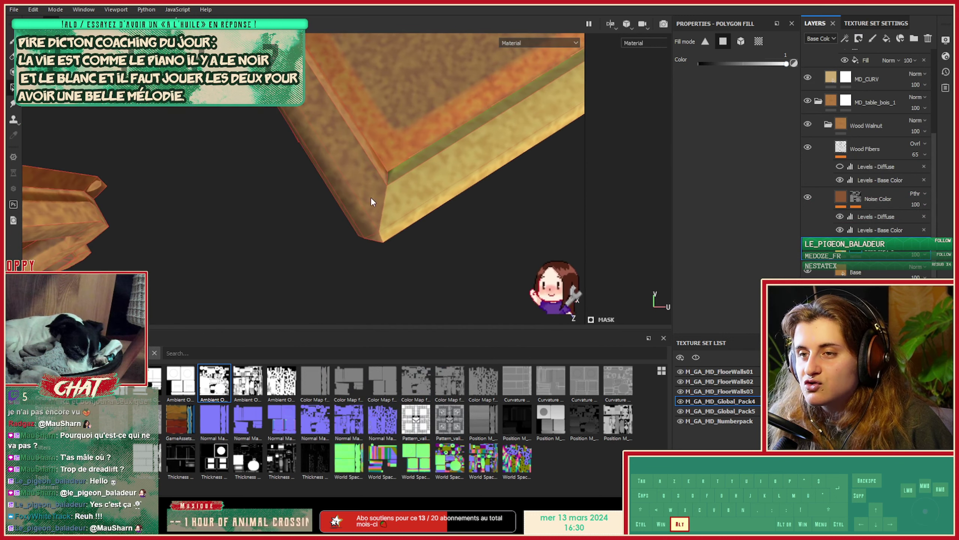
{"action": "left_click", "coordinate": [379, 173]}
{"action": "left_click", "coordinate": [349, 202]}
{"action": "left_click", "coordinate": [346, 210]}
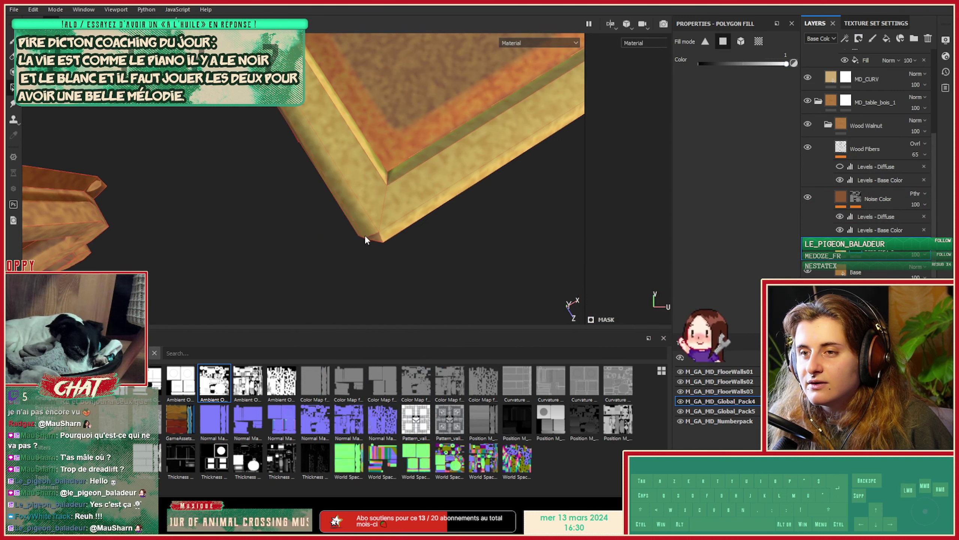
{"action": "left_click_drag", "start_coordinate": [371, 237], "coordinate": [373, 171], "text": "alt"}
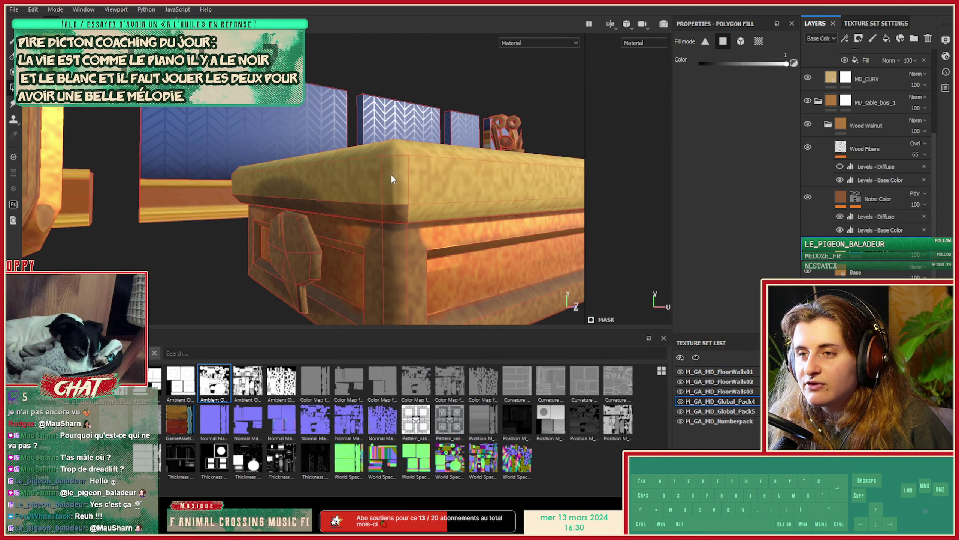
Examine the desk from all sides and from a distance to judge the light rim against the darker wood and neighbouring props.
{"action": "mouse_move", "coordinate": [379, 217]}
{"action": "left_mouse_down", "text": "alt"}
{"action": "mouse_move", "coordinate": [398, 217]}
{"action": "mouse_move", "coordinate": [223, 249]}
{"action": "mouse_move", "coordinate": [411, 234]}
{"action": "mouse_move", "coordinate": [369, 229]}
{"action": "left_mouse_up", "text": "alt"}
{"action": "left_click_drag", "start_coordinate": [401, 154], "coordinate": [368, 171], "text": "alt"}
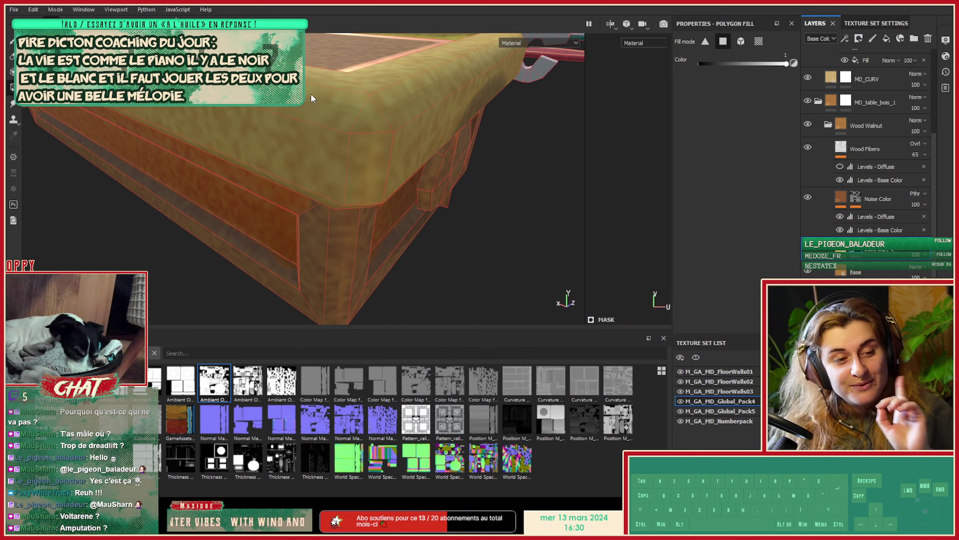
{"action": "left_click_drag", "start_coordinate": [325, 129], "coordinate": [349, 181], "text": "alt"}
{"action": "middle_click_drag", "start_coordinate": [361, 47], "coordinate": [359, 222], "text": "alt"}
{"action": "right_click_drag", "start_coordinate": [396, 222], "coordinate": [45, 208], "text": "alt"}
{"action": "left_click_drag", "start_coordinate": [324, 196], "coordinate": [289, 153], "text": "alt"}
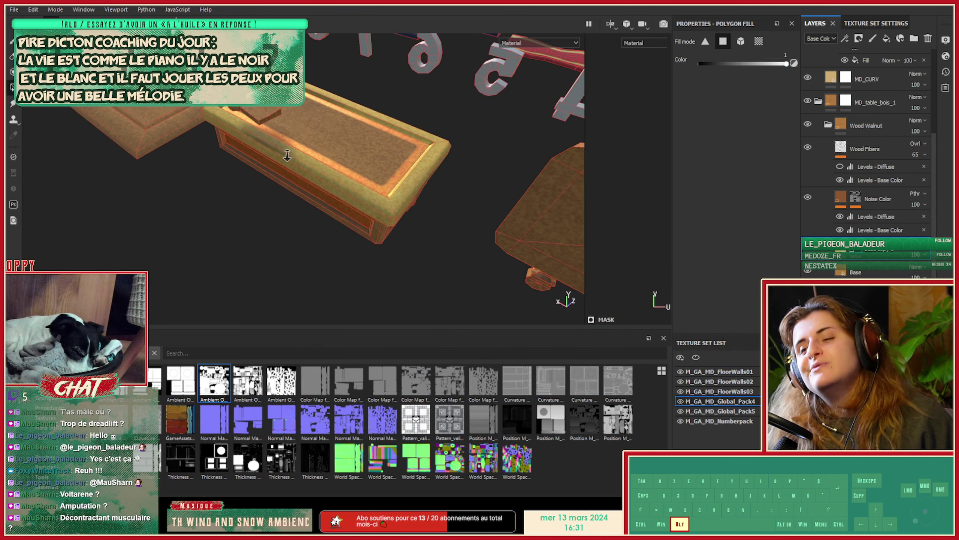
{"action": "right_click_drag", "start_coordinate": [289, 153], "coordinate": [455, 152], "text": "alt"}
{"action": "middle_click_drag", "start_coordinate": [456, 151], "coordinate": [307, 184], "text": "alt"}
{"action": "left_click_drag", "start_coordinate": [307, 184], "coordinate": [385, 179], "text": "alt"}
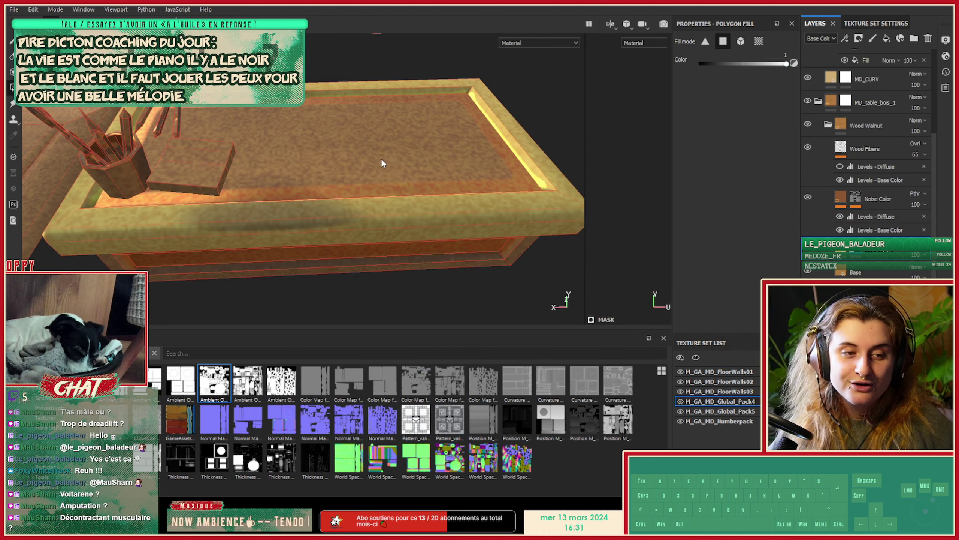
{"action": "left_click_drag", "start_coordinate": [315, 158], "coordinate": [381, 165], "text": "alt"}
{"action": "right_click_drag", "start_coordinate": [381, 165], "coordinate": [401, 181], "text": "alt"}
{"action": "left_click_drag", "start_coordinate": [402, 182], "coordinate": [250, 188], "text": "alt"}
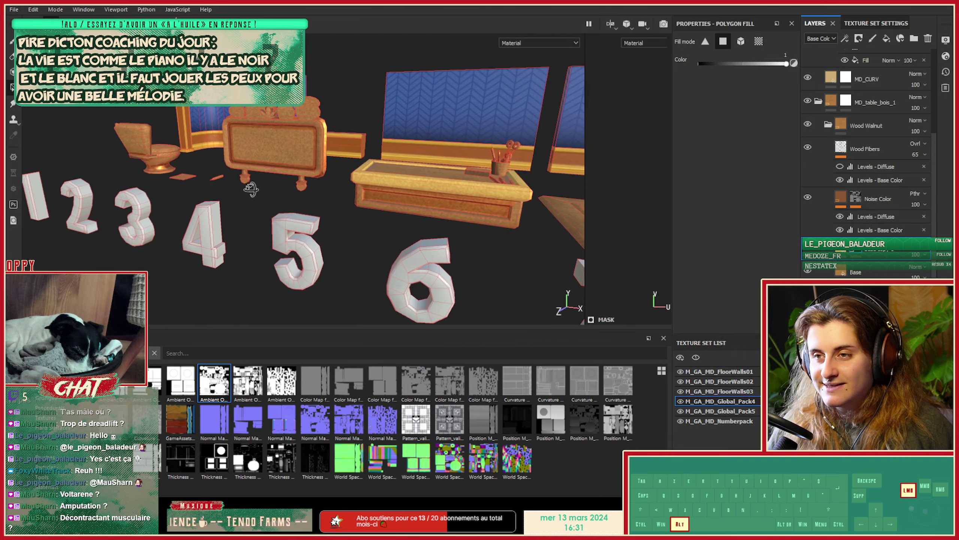
{"action": "middle_click_drag", "start_coordinate": [449, 185], "coordinate": [353, 204], "text": "alt"}
{"action": "mouse_move", "coordinate": [353, 204]}
{"action": "right_mouse_down", "text": "alt"}
{"action": "mouse_move", "coordinate": [541, 238]}
{"action": "mouse_move", "coordinate": [359, 174]}
{"action": "right_mouse_up", "text": "alt"}
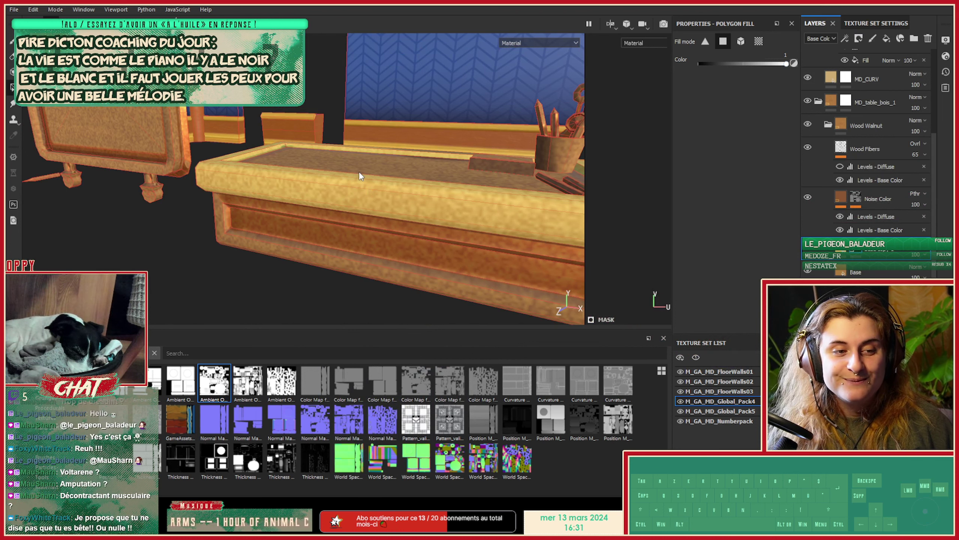
{"action": "left_click_drag", "start_coordinate": [360, 173], "coordinate": [396, 222], "text": "alt"}
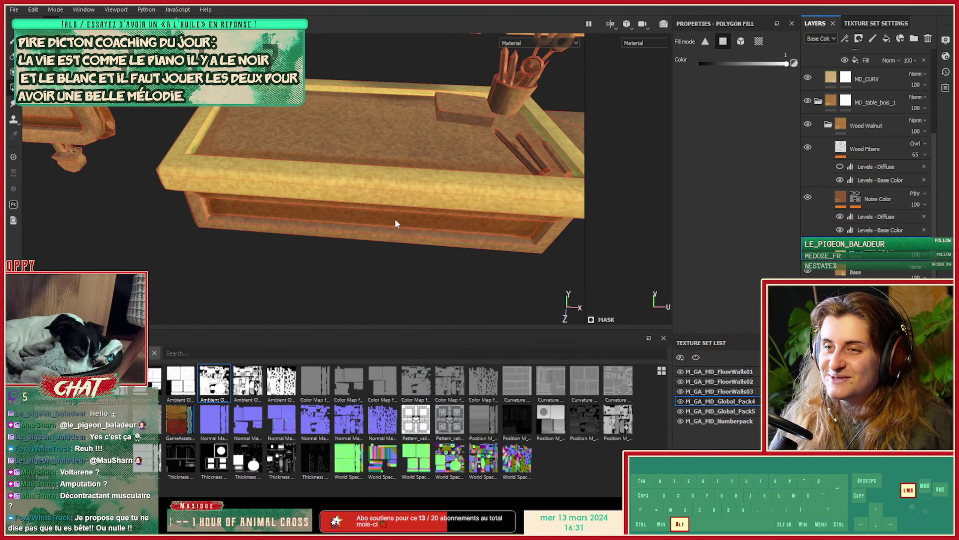
{"action": "middle_click_drag", "start_coordinate": [401, 179], "coordinate": [389, 202], "text": "alt"}
{"action": "left_click_drag", "start_coordinate": [269, 166], "coordinate": [333, 183], "text": "alt"}
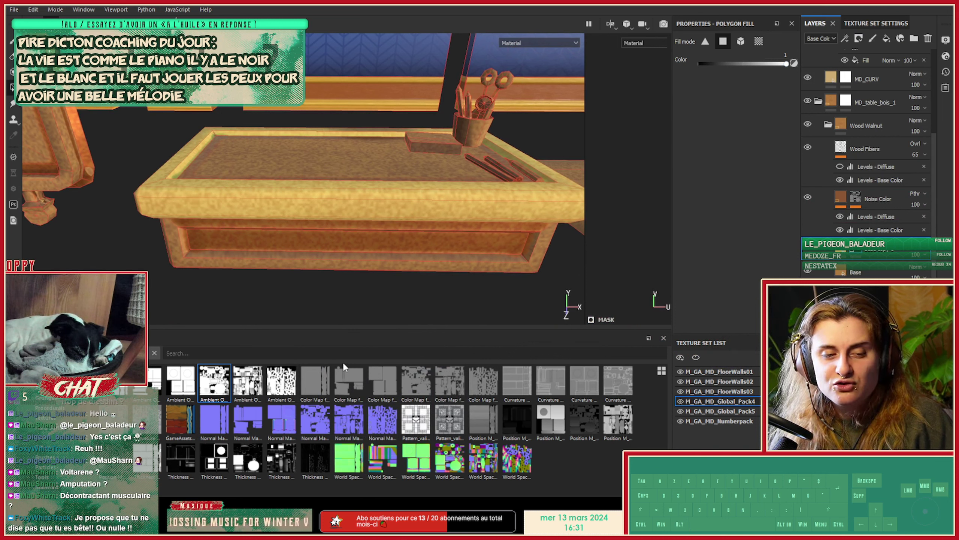
{"action": "left_click_drag", "start_coordinate": [358, 156], "coordinate": [368, 223], "text": "alt"}
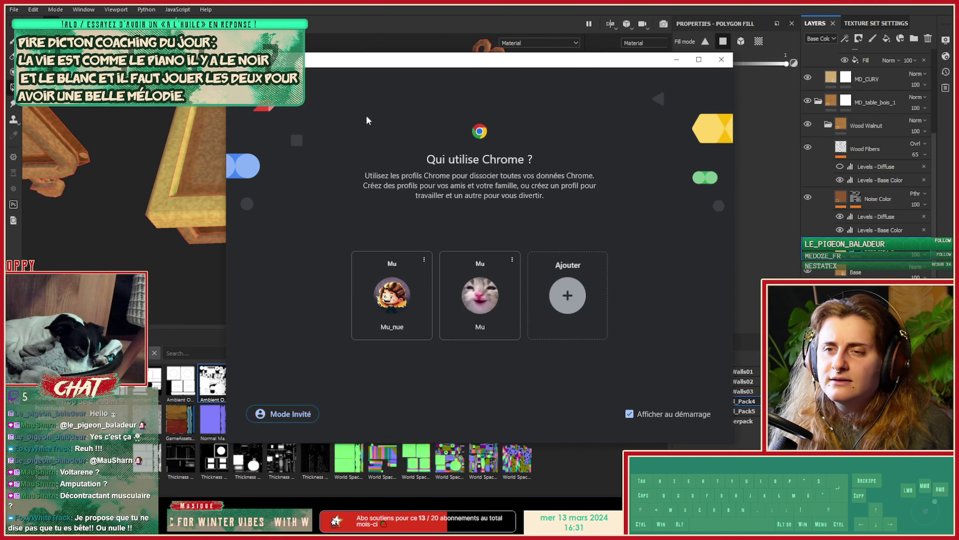
Switch to the web browser and bring the reference image of the shop interior into full view.
{"action": "left_click", "coordinate": [465, 292]}
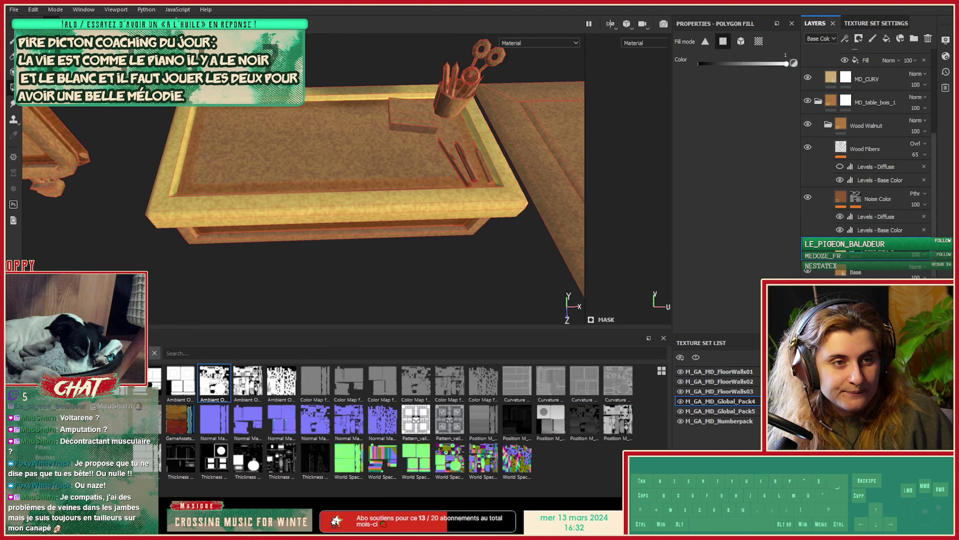
{"action": "left_click_drag", "start_coordinate": [7, 283], "coordinate": [219, 283]}
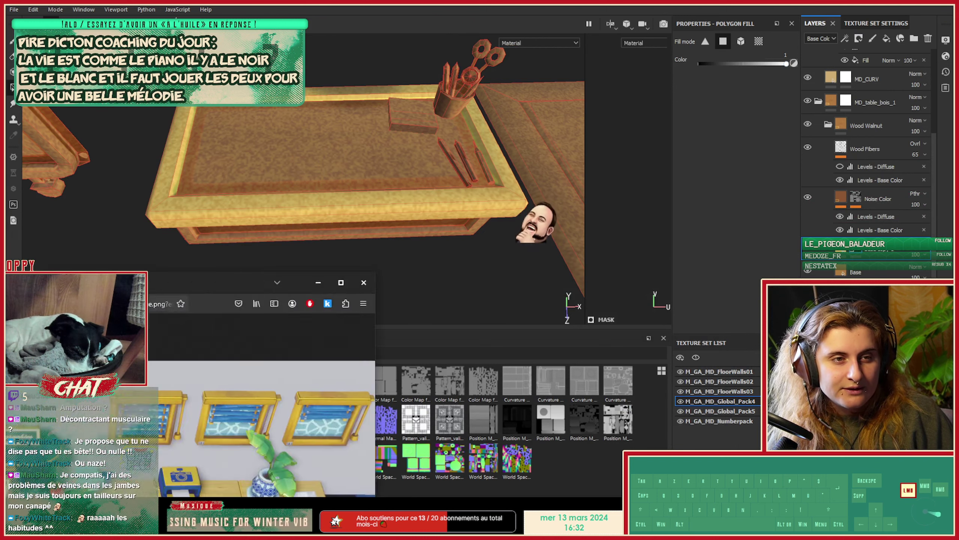
{"action": "left_click_drag", "start_coordinate": [140, 283], "coordinate": [491, 6]}
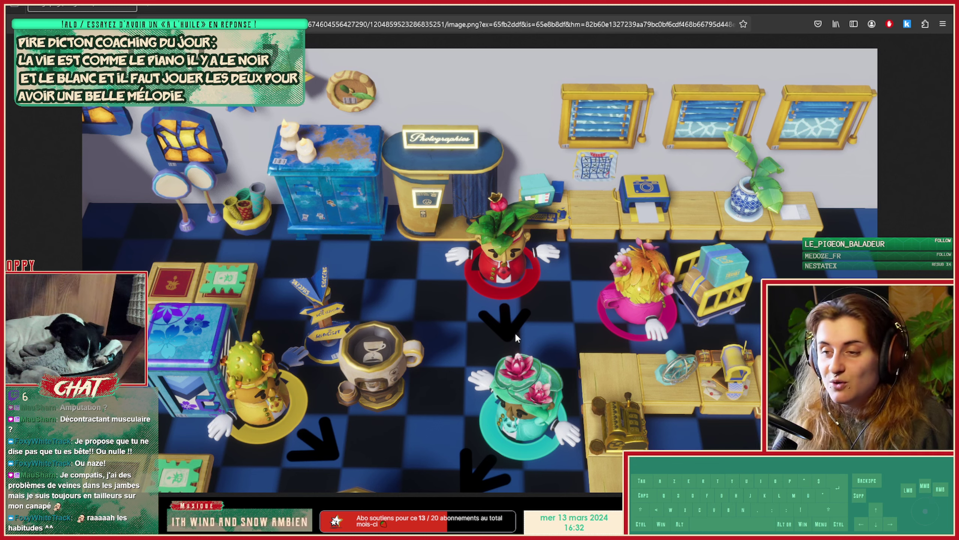
Examine the wooden counters, furniture and colour accents in the reference image, then return to the desk in Substance 3D Painter.
{"action": "scroll", "coordinate": [514, 334], "scroll_direction": "up", "scroll_amount": 5, "text": "ctrl"}
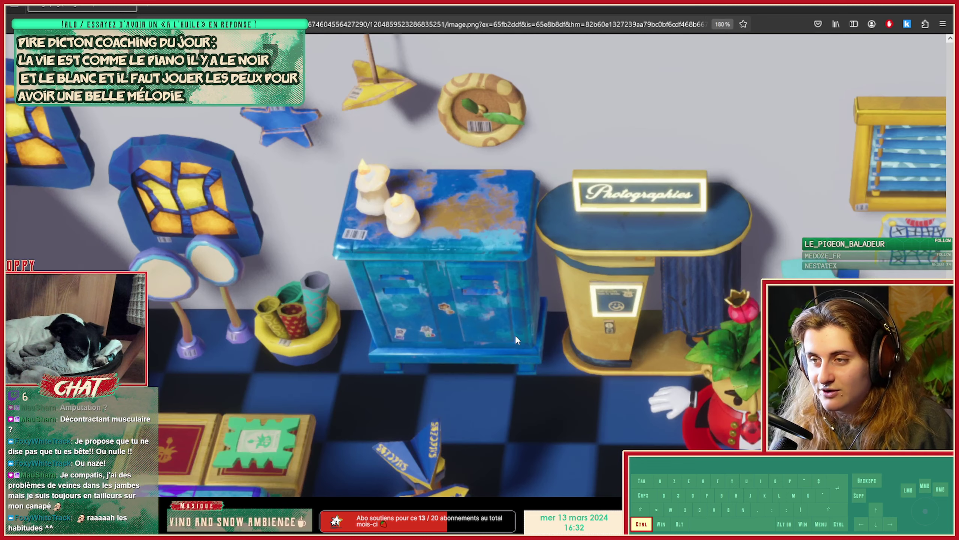
{"action": "middle_click_drag", "start_coordinate": [446, 274], "coordinate": [542, 318]}
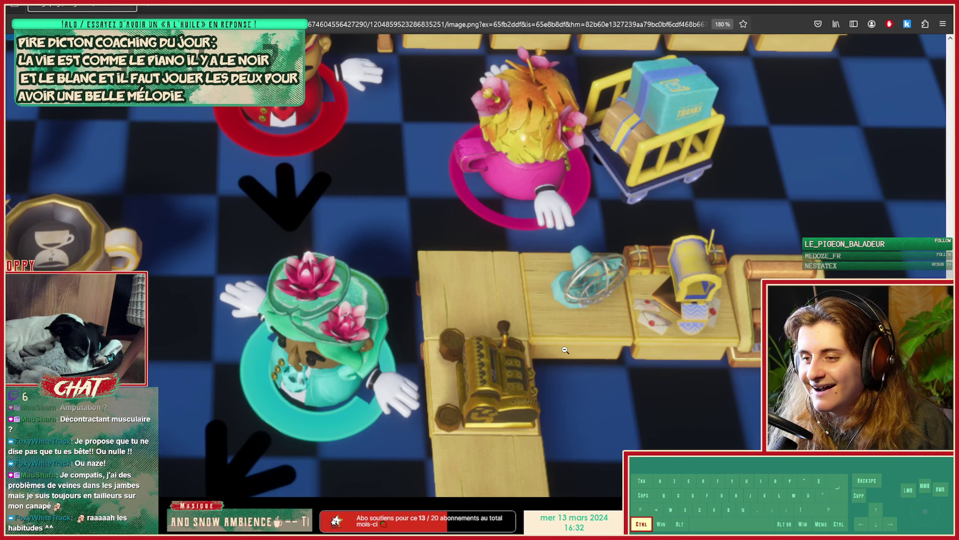
{"action": "scroll", "coordinate": [560, 347], "scroll_direction": "up", "scroll_amount": 2, "text": "ctrl"}
{"action": "middle_click_drag", "start_coordinate": [408, 302], "coordinate": [501, 308]}
{"action": "scroll", "coordinate": [578, 250], "scroll_direction": "down", "scroll_amount": 2}
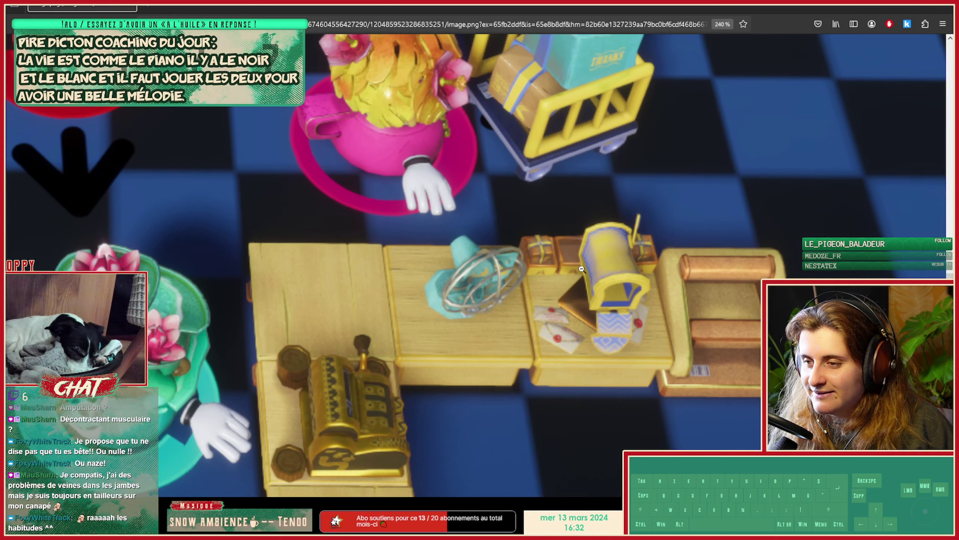
{"action": "scroll", "coordinate": [682, 350], "scroll_direction": "up", "scroll_amount": 1, "text": "ctrl"}
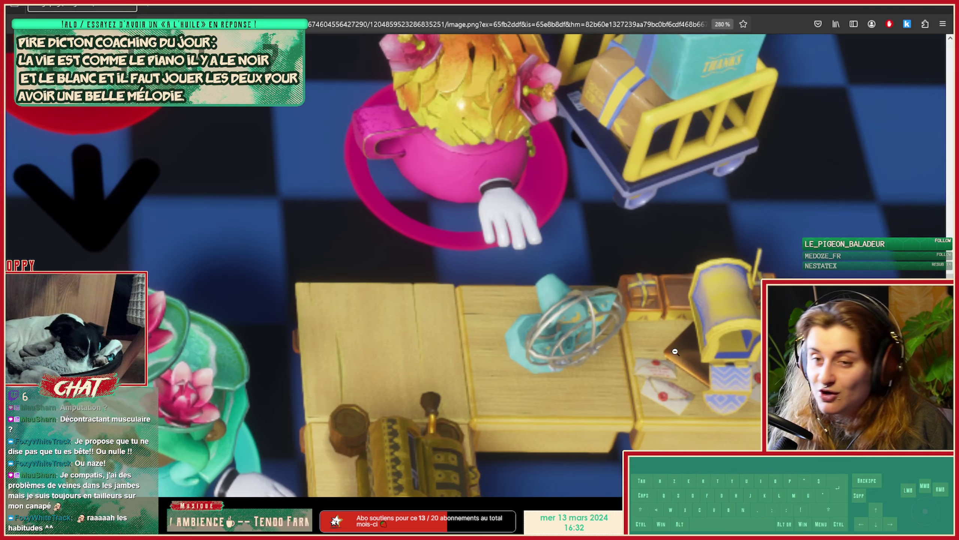
{"action": "middle_click_drag", "start_coordinate": [388, 282], "coordinate": [550, 302]}
{"action": "middle_click_drag", "start_coordinate": [550, 291], "coordinate": [390, 347]}
{"action": "scroll", "coordinate": [389, 346], "scroll_direction": "down", "scroll_amount": 4, "text": "ctrl"}
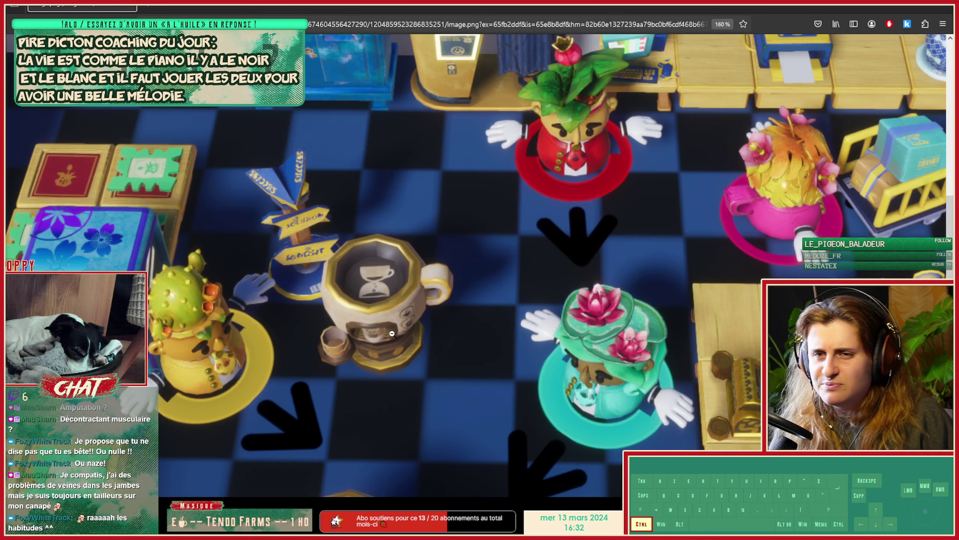
{"action": "scroll", "coordinate": [389, 315], "scroll_direction": "down", "scroll_amount": 3, "text": "ctrl"}
{"action": "scroll", "coordinate": [664, 114], "scroll_direction": "up", "scroll_amount": 7, "text": "ctrl"}
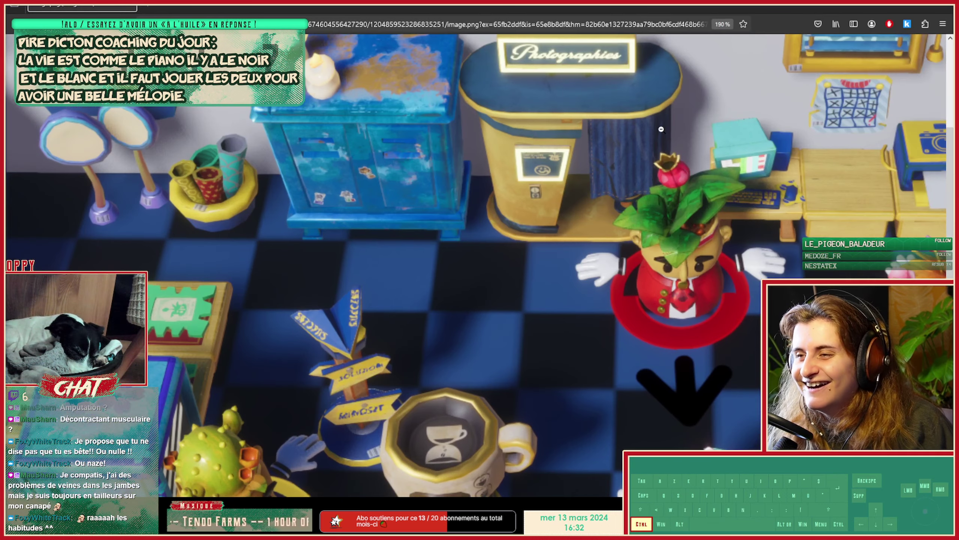
{"action": "middle_click_drag", "start_coordinate": [556, 184], "coordinate": [607, 181]}
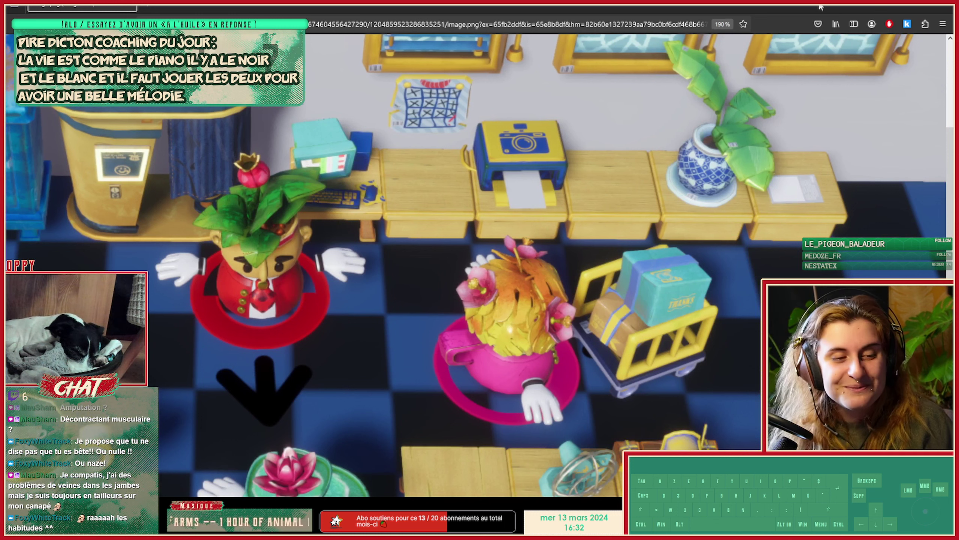
{"action": "left_click_drag", "start_coordinate": [817, 7], "coordinate": [529, 535]}
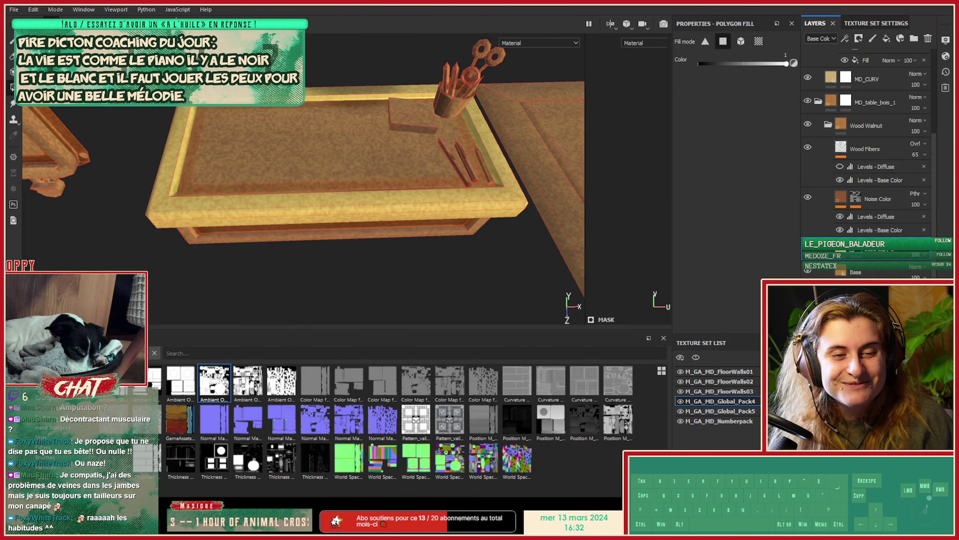
Add a fill layer above the light wood layer, limit it to the color channel and give it a red base color.
{"action": "key", "text": "alt"}
{"action": "left_click_drag", "start_coordinate": [368, 174], "coordinate": [529, 253], "text": "alt"}
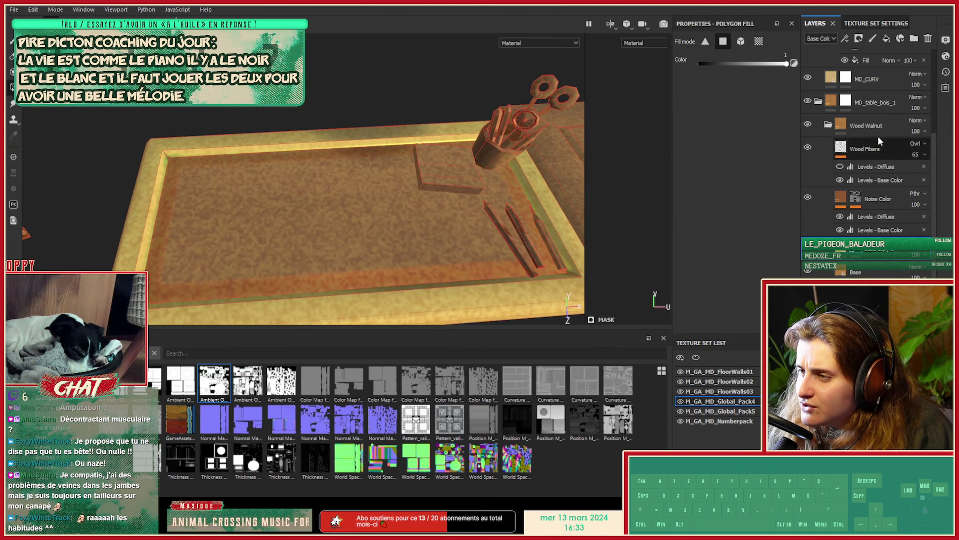
{"action": "left_click", "coordinate": [886, 38]}
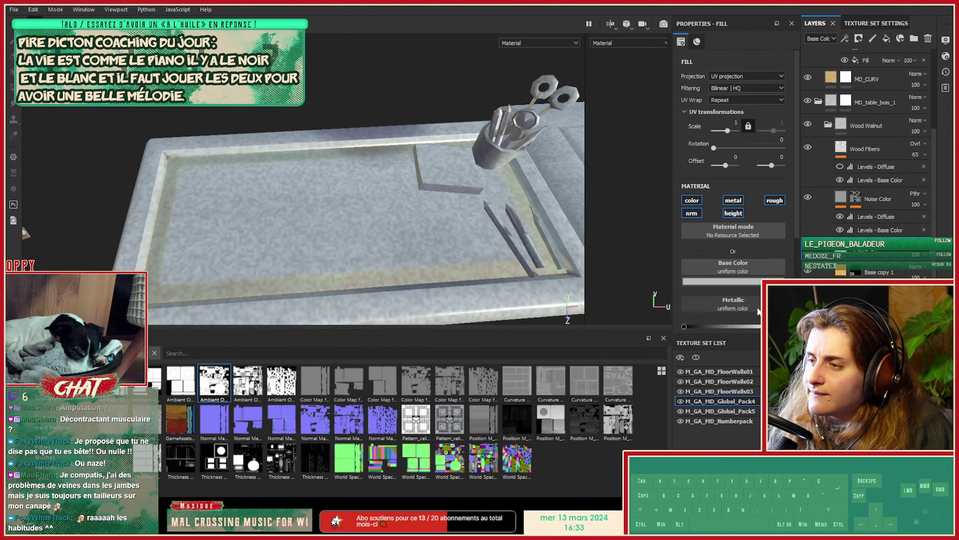
{"action": "left_click", "coordinate": [745, 281]}
{"action": "left_click", "coordinate": [810, 318]}
{"action": "left_click_drag", "start_coordinate": [810, 318], "coordinate": [814, 323]}
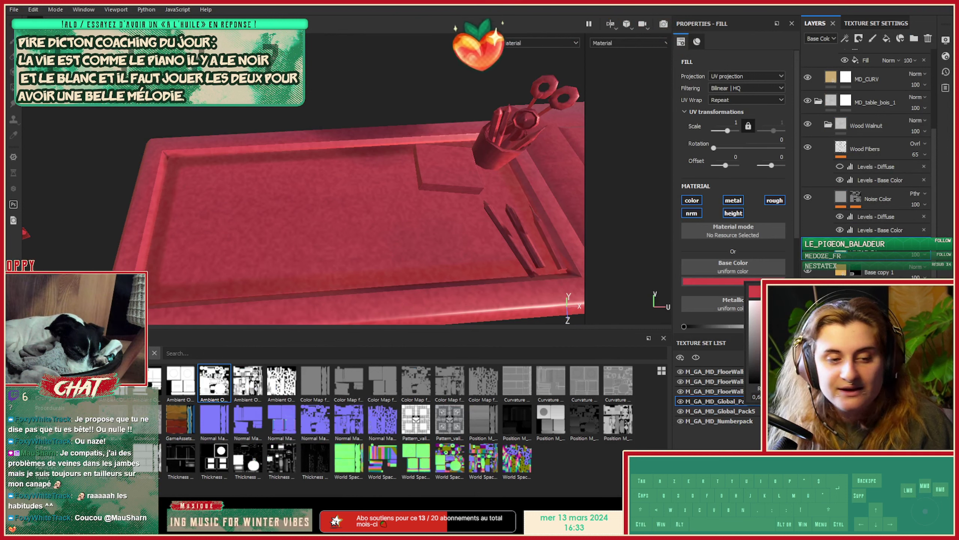
{"action": "left_click", "coordinate": [692, 203], "text": "alt"}
{"action": "left_click", "coordinate": [729, 280]}
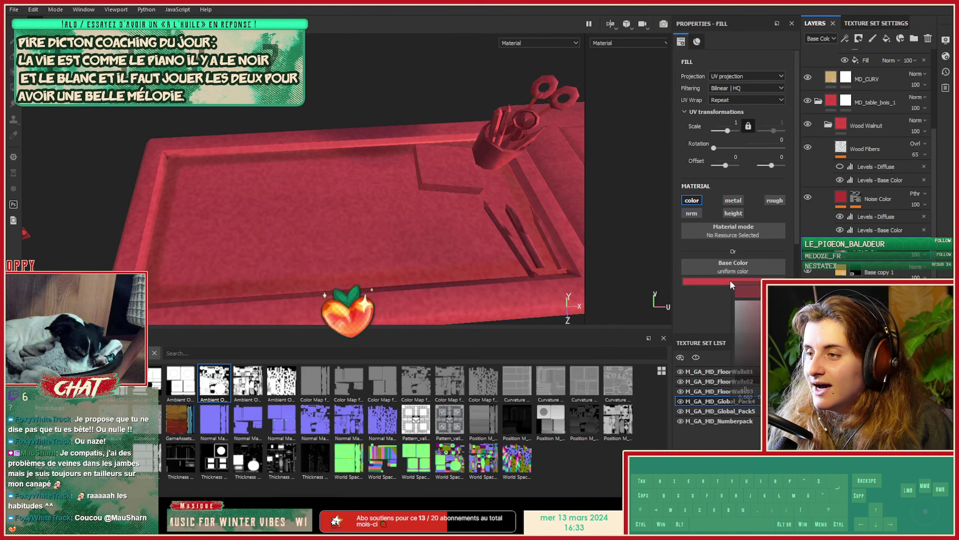
{"action": "left_click", "coordinate": [812, 303]}
{"action": "left_click_drag", "start_coordinate": [809, 320], "coordinate": [816, 328]}
Add a black mask to the red fill layer and reveal it only on the desk top's recessed panel.
{"action": "left_click", "coordinate": [868, 257]}
{"action": "right_click", "coordinate": [872, 250]}
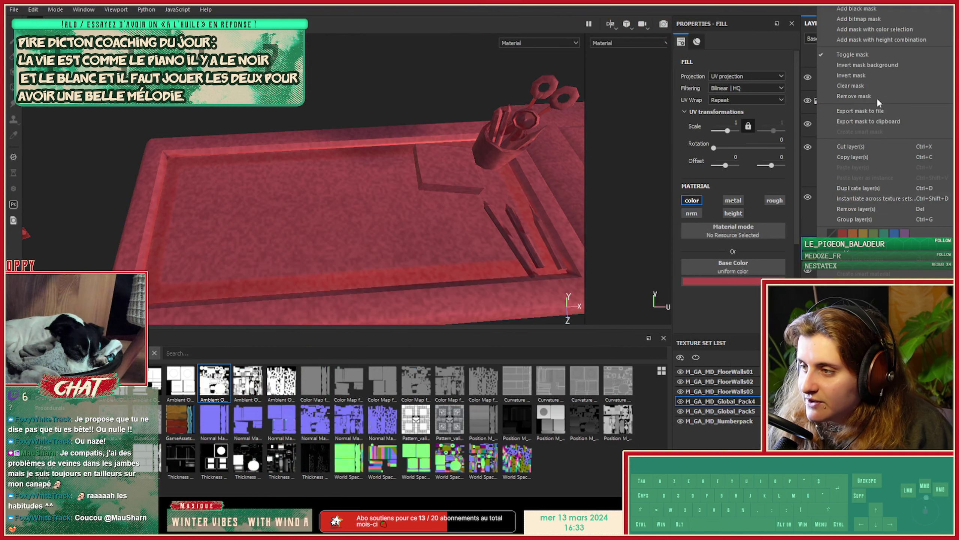
{"action": "left_click", "coordinate": [863, 11]}
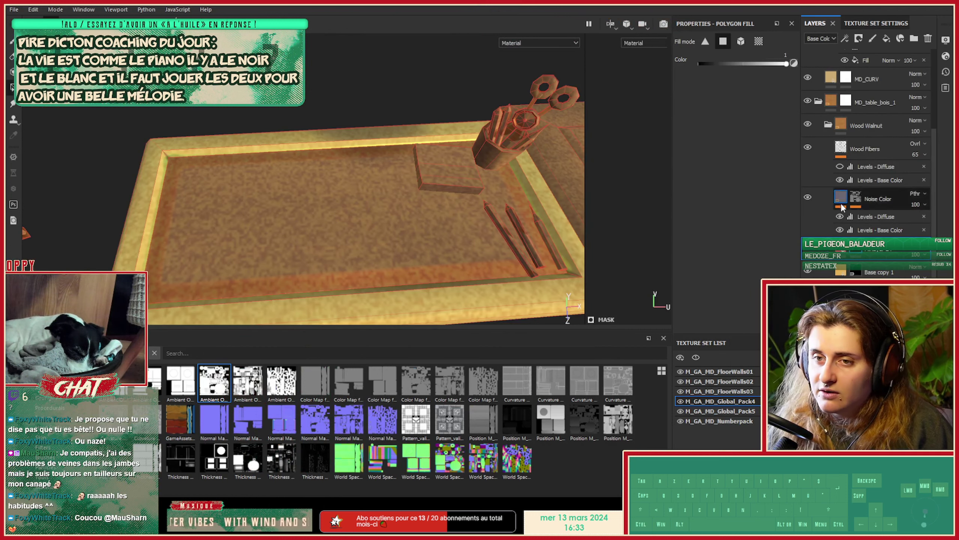
{"action": "right_click", "coordinate": [809, 209]}
{"action": "left_click", "coordinate": [768, 231]}
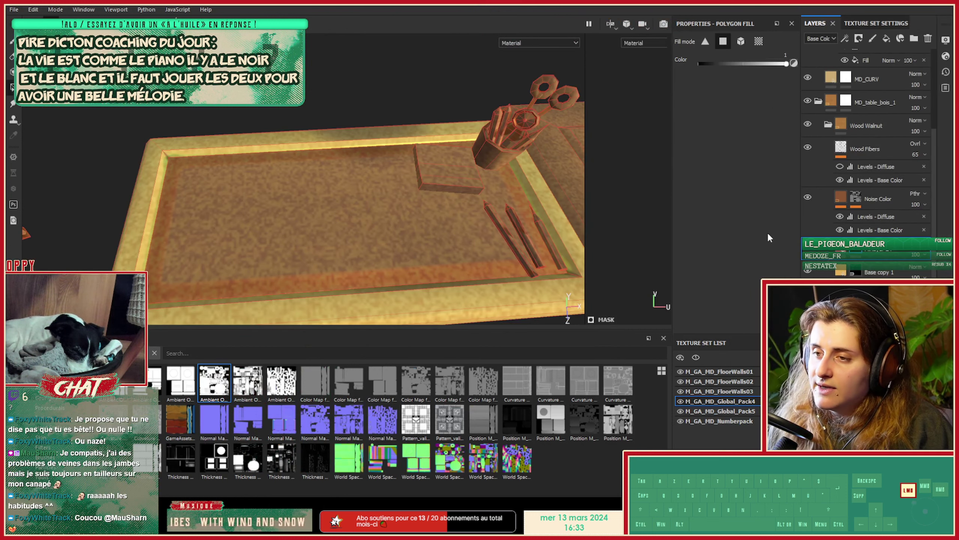
{"action": "left_click_drag", "start_coordinate": [392, 255], "coordinate": [363, 242], "text": "alt"}
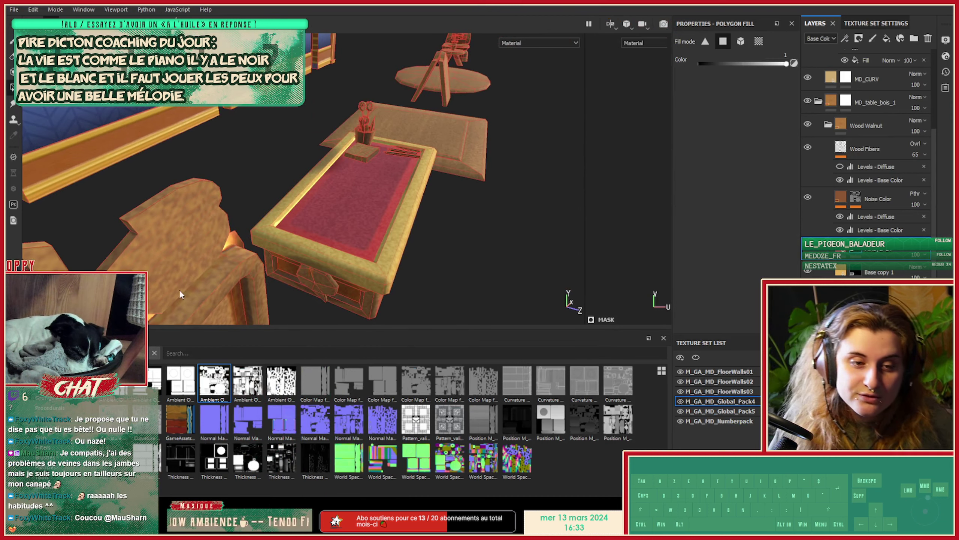
Duplicate the desk top's red fill layer and give the copy a light peach base color.
{"action": "left_click_drag", "start_coordinate": [399, 239], "coordinate": [406, 189], "text": "alt"}
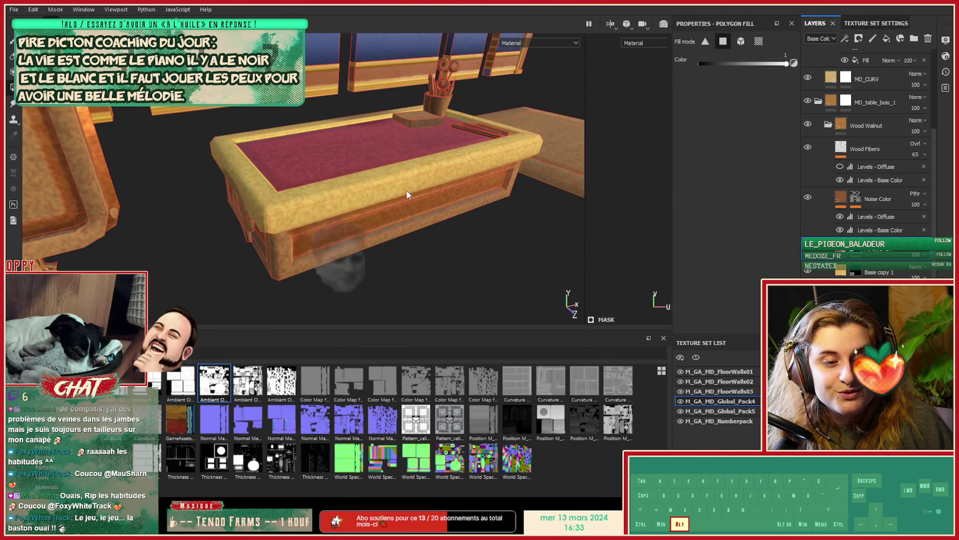
{"action": "right_click_drag", "start_coordinate": [407, 190], "coordinate": [387, 195], "text": "alt"}
{"action": "middle_click_drag", "start_coordinate": [388, 195], "coordinate": [384, 203], "text": "alt"}
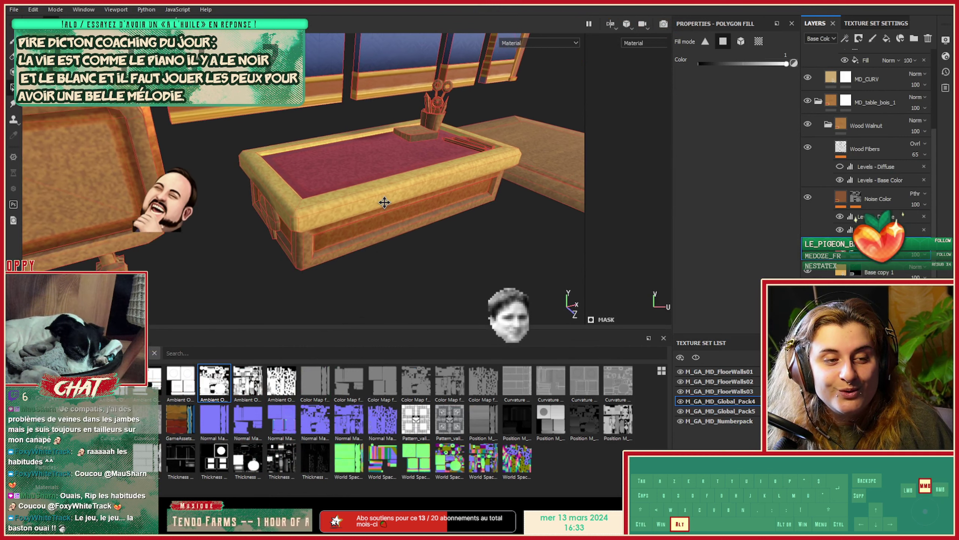
{"action": "left_click_drag", "start_coordinate": [384, 202], "coordinate": [315, 237], "text": "alt"}
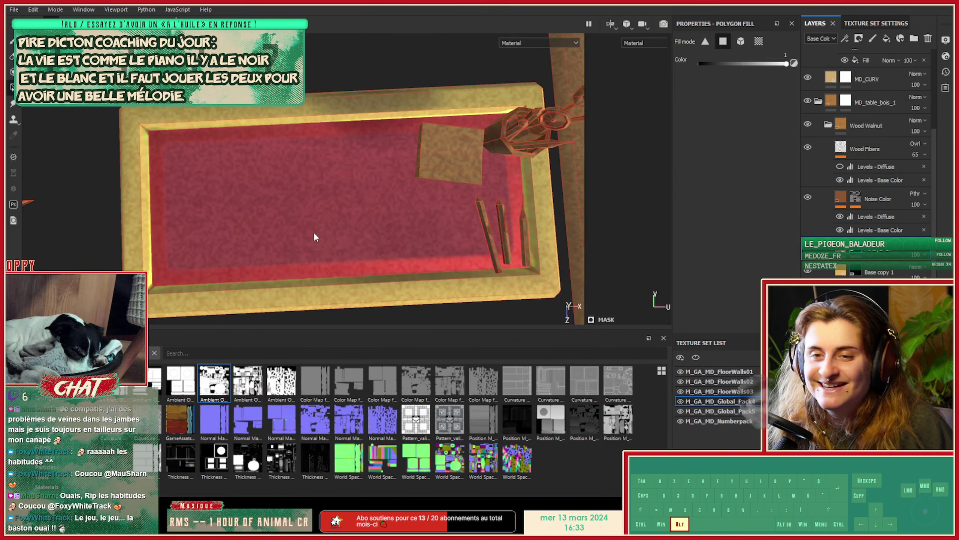
{"action": "middle_click_drag", "start_coordinate": [314, 234], "coordinate": [320, 204], "text": "alt"}
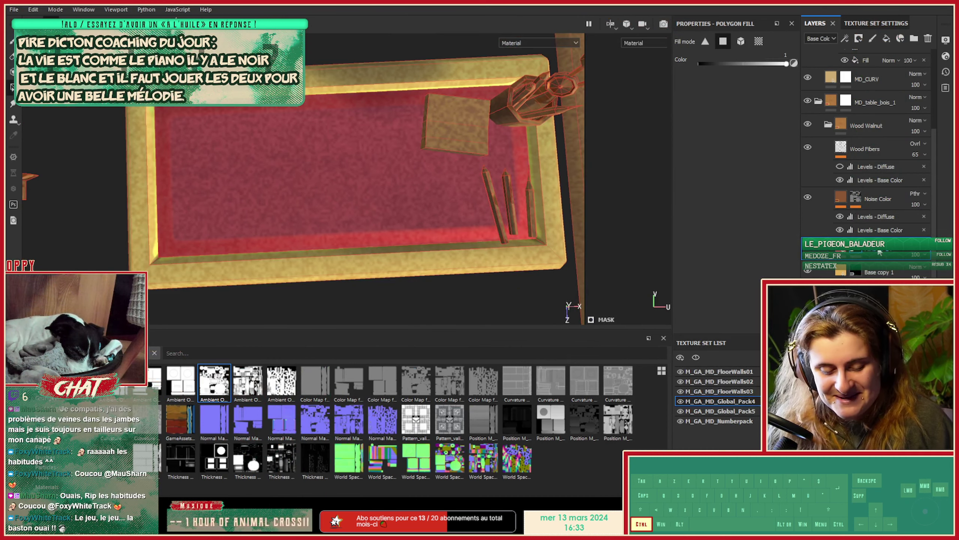
{"action": "key", "text": "ctrl+d"}
{"action": "left_click", "coordinate": [842, 252]}
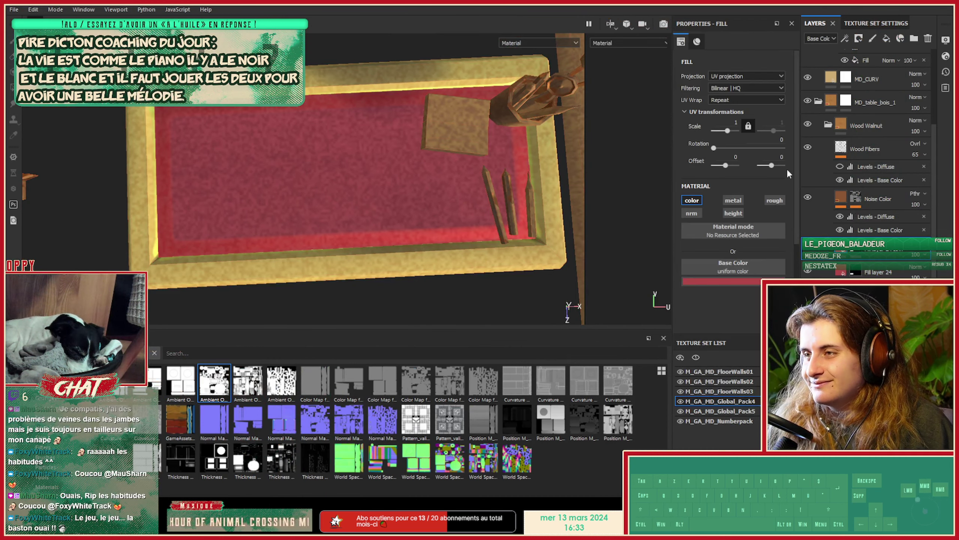
{"action": "left_click", "coordinate": [738, 284]}
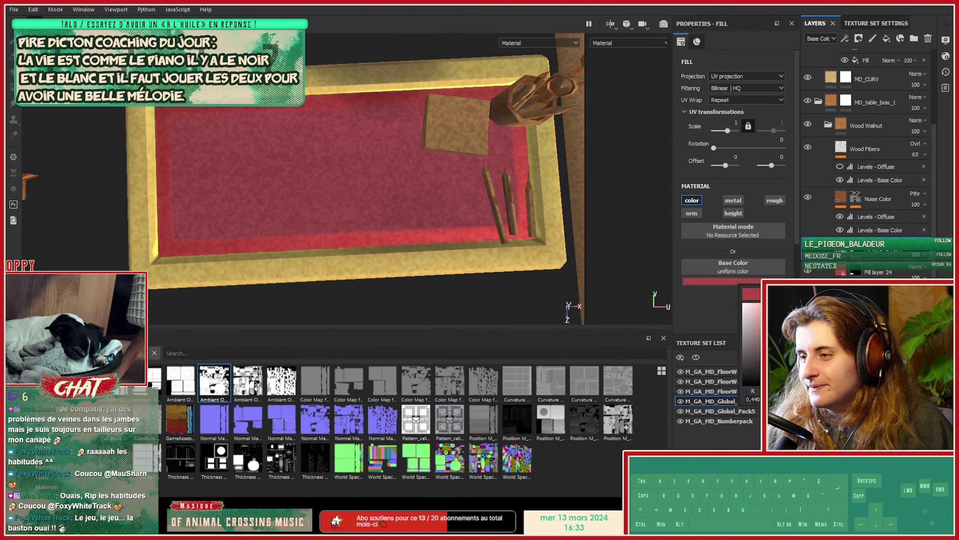
{"action": "left_click_drag", "start_coordinate": [784, 321], "coordinate": [775, 315]}
{"action": "left_click_drag", "start_coordinate": [834, 320], "coordinate": [833, 308]}
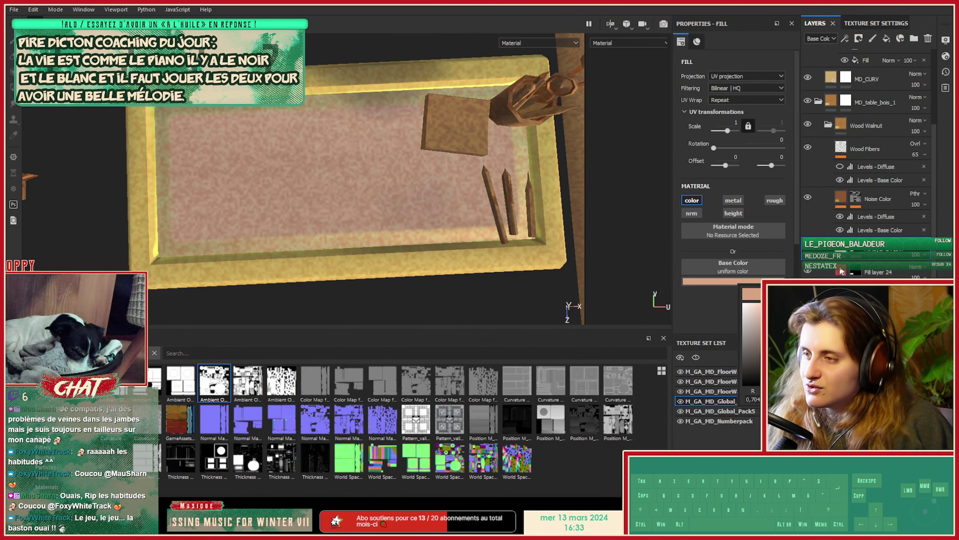
Enable the height channel on the peach fill layer and raise its height slightly.
{"action": "left_click", "coordinate": [735, 212]}
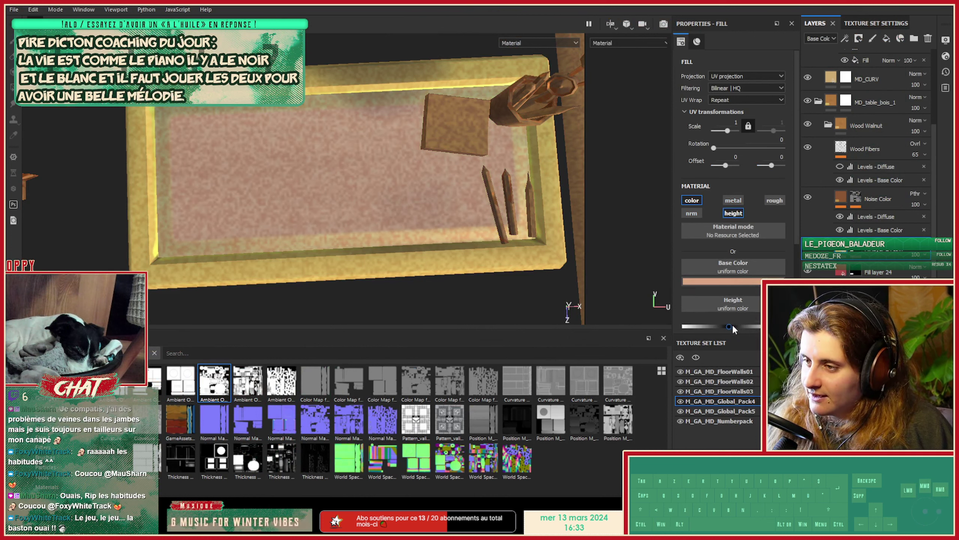
{"action": "left_click_drag", "start_coordinate": [732, 325], "coordinate": [732, 326]}
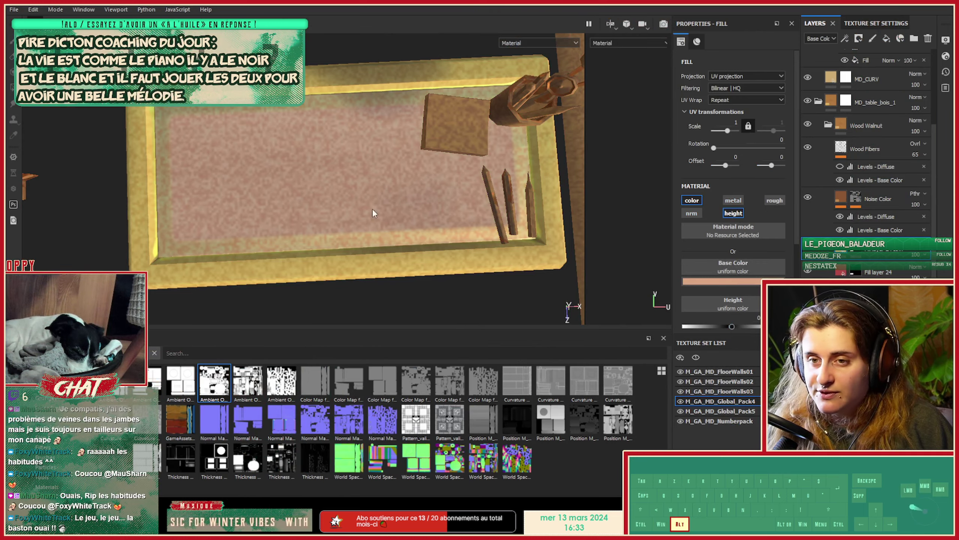
{"action": "left_click_drag", "start_coordinate": [373, 213], "coordinate": [247, 283], "text": "alt"}
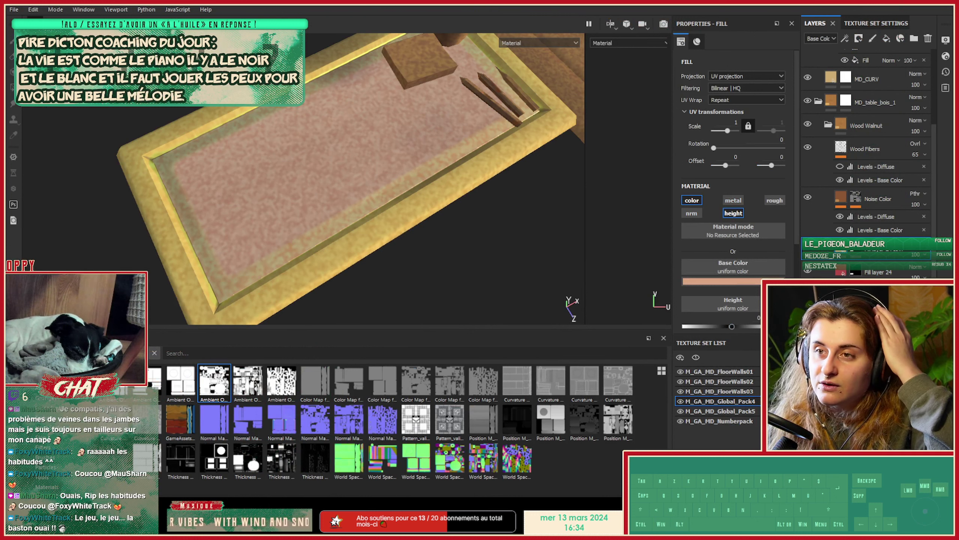
Show the alphas in the shelf and add a fill effect to the peach layer's mask.
{"action": "left_click", "coordinate": [43, 388]}
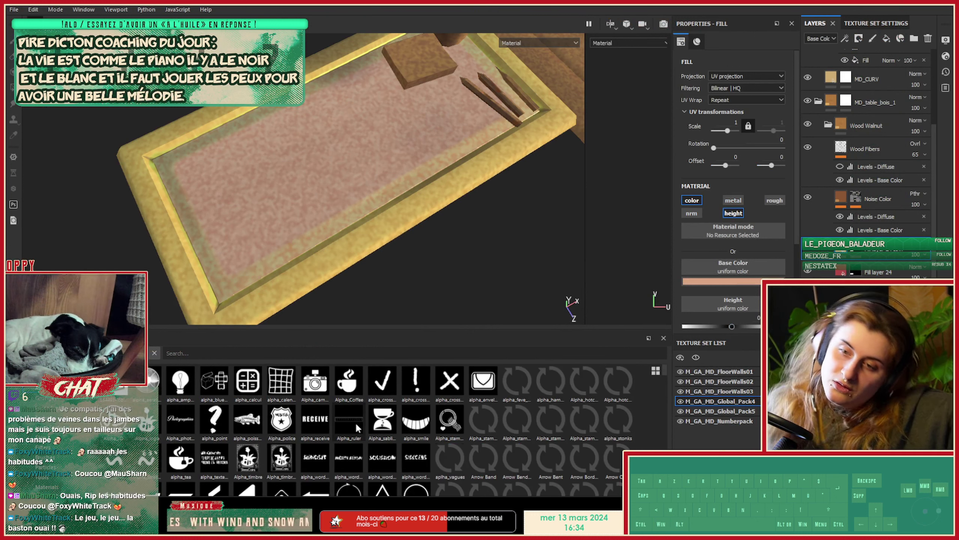
{"action": "mouse_move", "coordinate": [356, 421]}
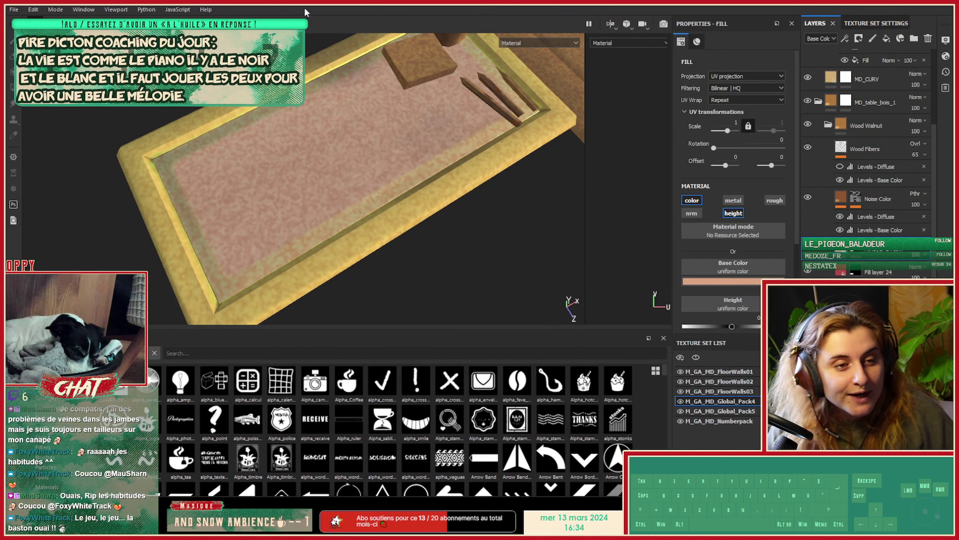
{"action": "right_click", "coordinate": [858, 253]}
{"action": "left_click", "coordinate": [886, 251]}
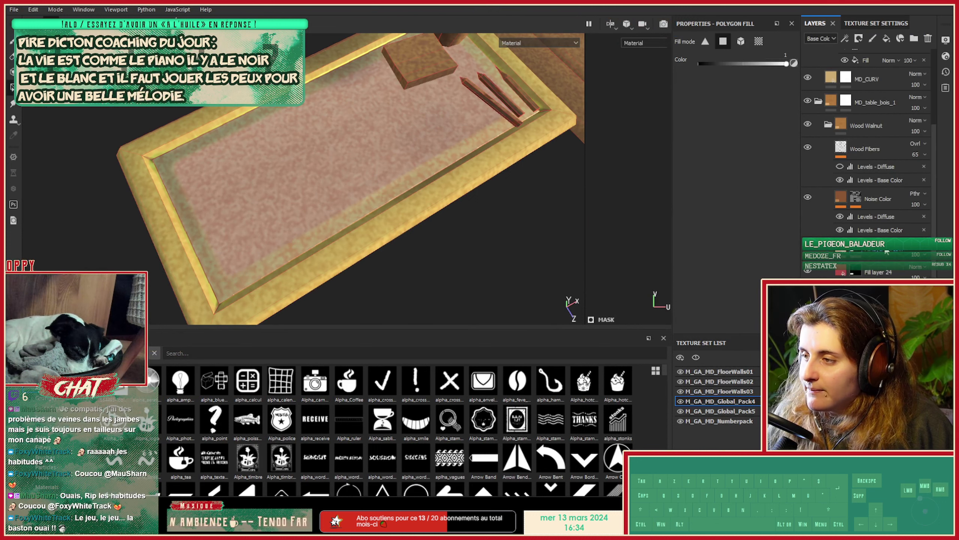
{"action": "left_click_drag", "start_coordinate": [465, 169], "coordinate": [313, 223], "text": "alt"}
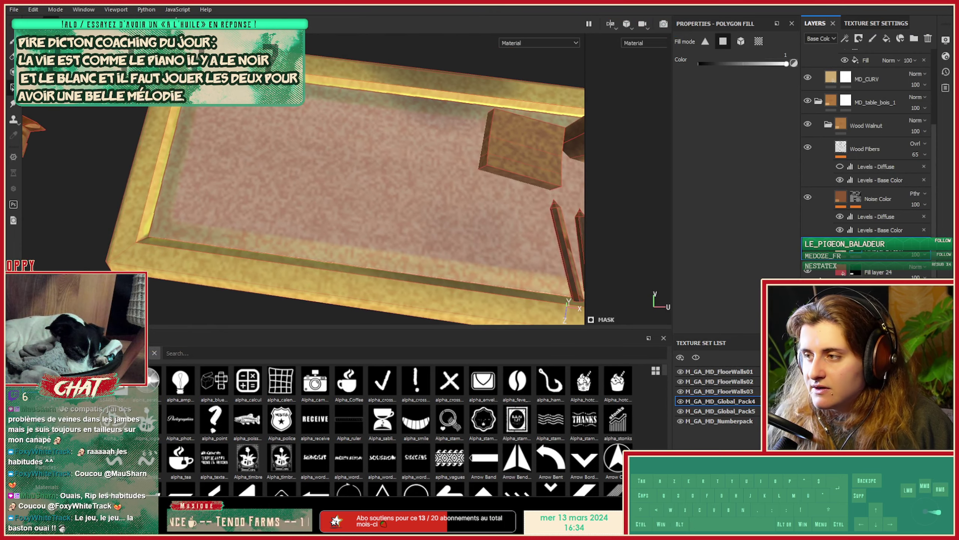
{"action": "right_click", "coordinate": [855, 250]}
{"action": "left_click", "coordinate": [860, 211]}
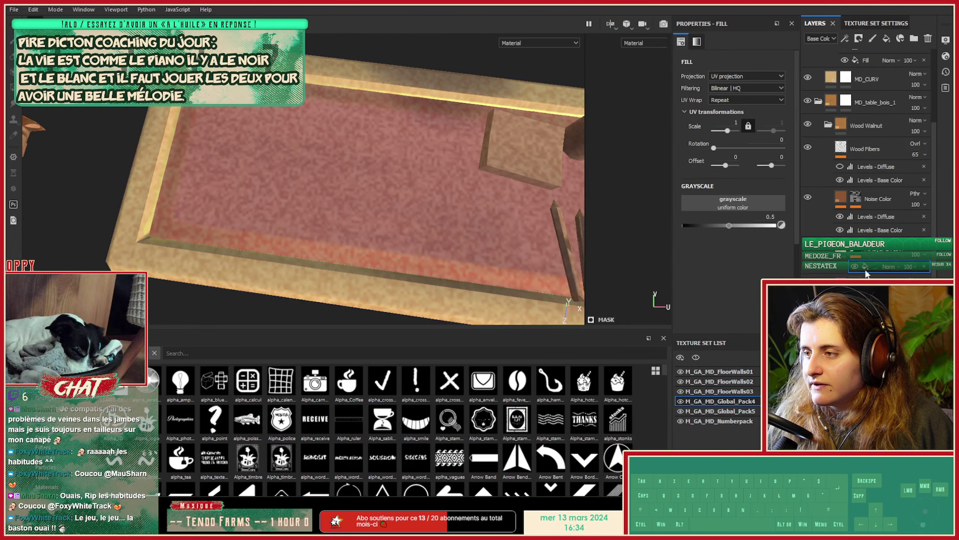
Look through the alphas, switch the shelf to procedural textures and enlarge it for choosing a mask pattern.
{"action": "scroll", "coordinate": [383, 425], "scroll_direction": "down", "scroll_amount": 5}
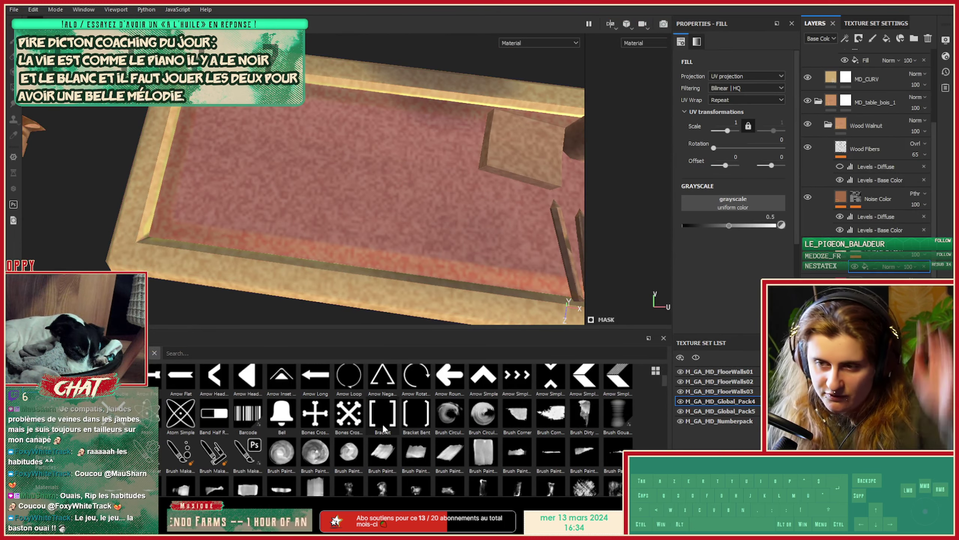
{"action": "scroll", "coordinate": [389, 444], "scroll_direction": "down", "scroll_amount": 3}
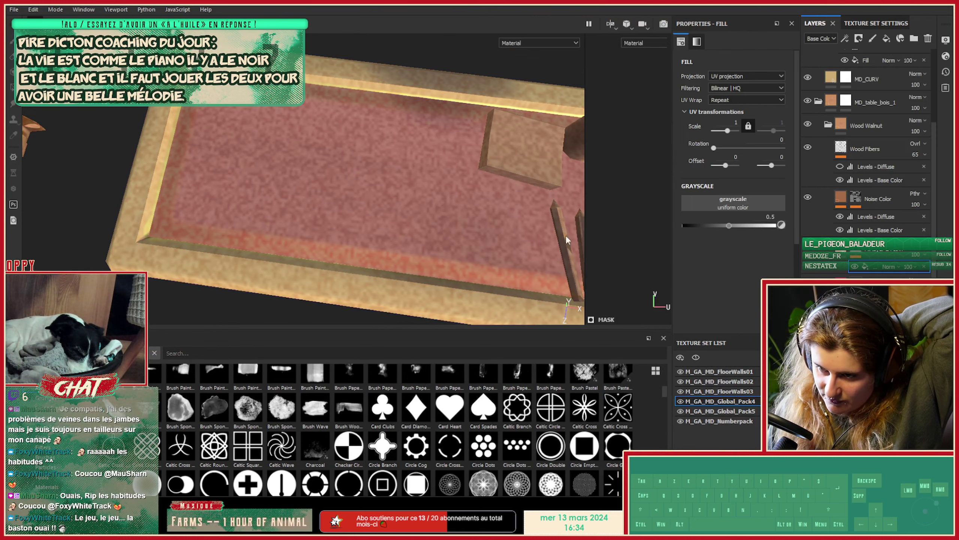
{"action": "left_click", "coordinate": [47, 407]}
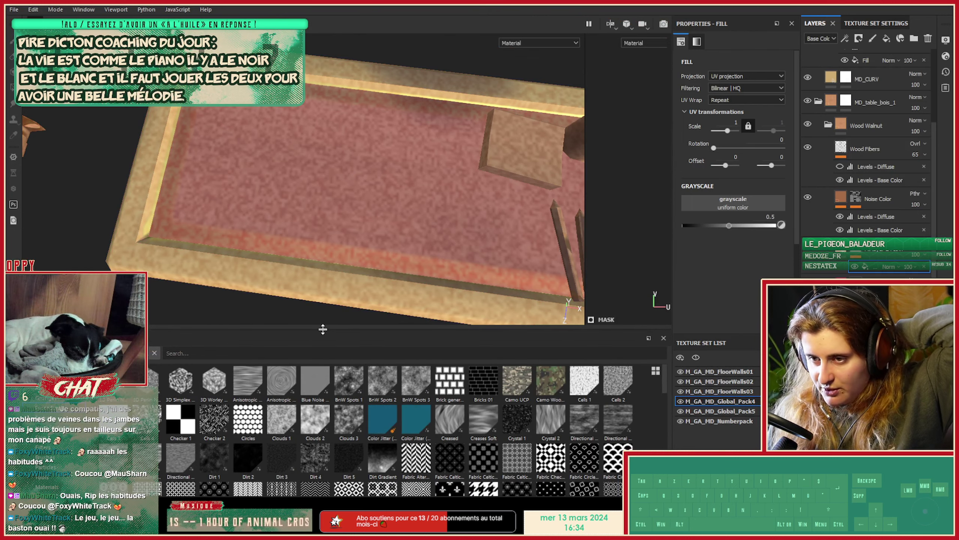
{"action": "left_click_drag", "start_coordinate": [324, 329], "coordinate": [337, 260]}
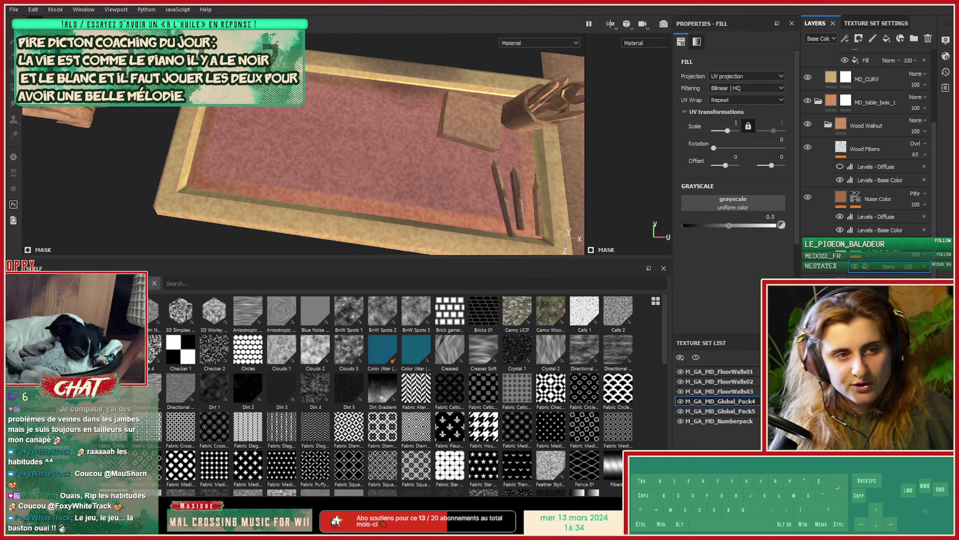
{"action": "type", "text": "r"}
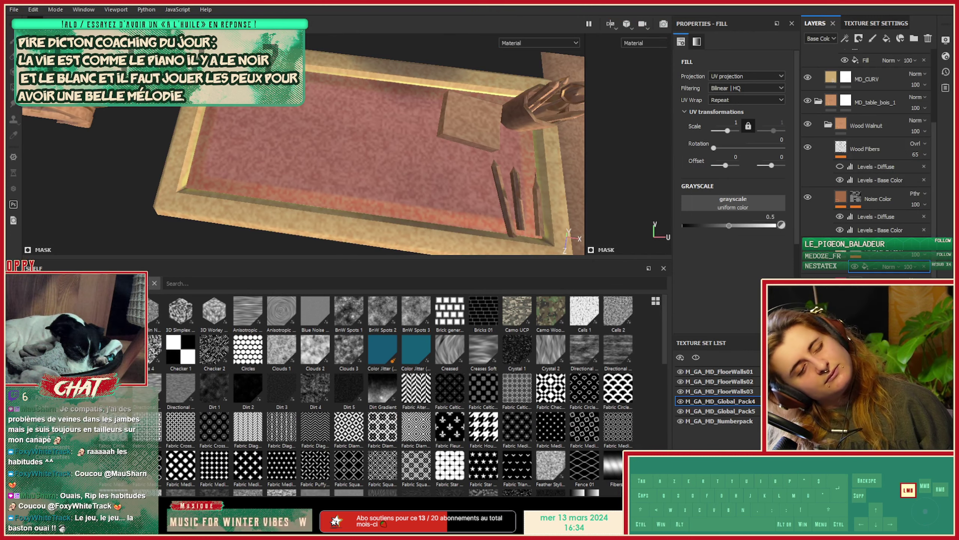
Switch to the web browser and preview several shop counter photos in the "comptoir de vente" image results.
{"action": "mouse_move", "coordinate": [5, 435]}
{"action": "left_mouse_down"}
{"action": "mouse_move", "coordinate": [124, 363]}
{"action": "mouse_move", "coordinate": [151, 5]}
{"action": "left_mouse_up"}
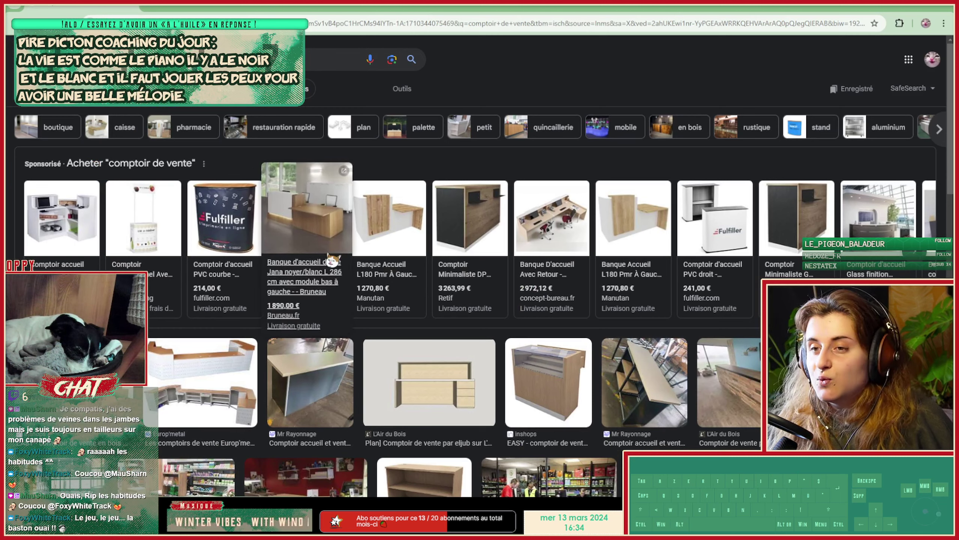
{"action": "scroll", "coordinate": [579, 326], "scroll_direction": "down", "scroll_amount": 2}
{"action": "scroll", "coordinate": [579, 326], "scroll_direction": "down", "scroll_amount": 1}
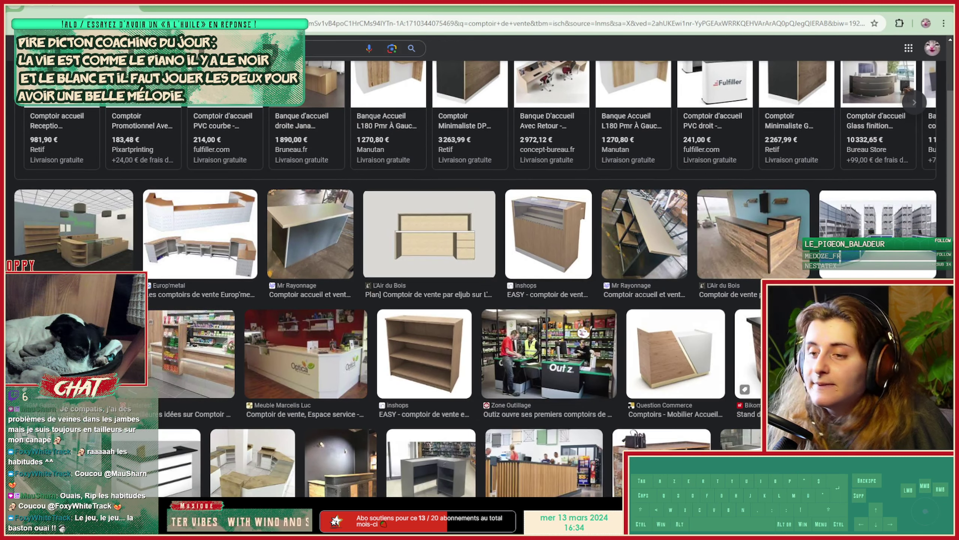
{"action": "left_click", "coordinate": [106, 239]}
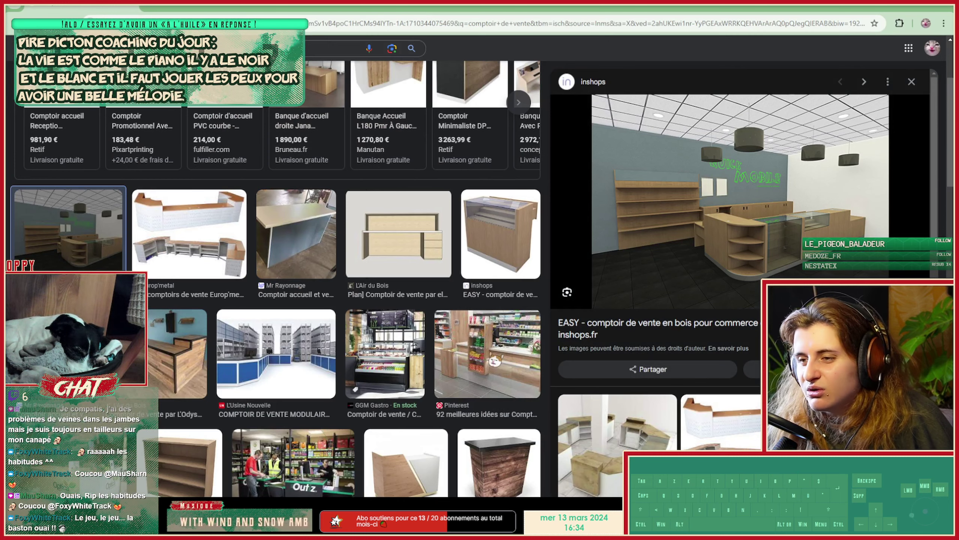
{"action": "left_click", "coordinate": [491, 357]}
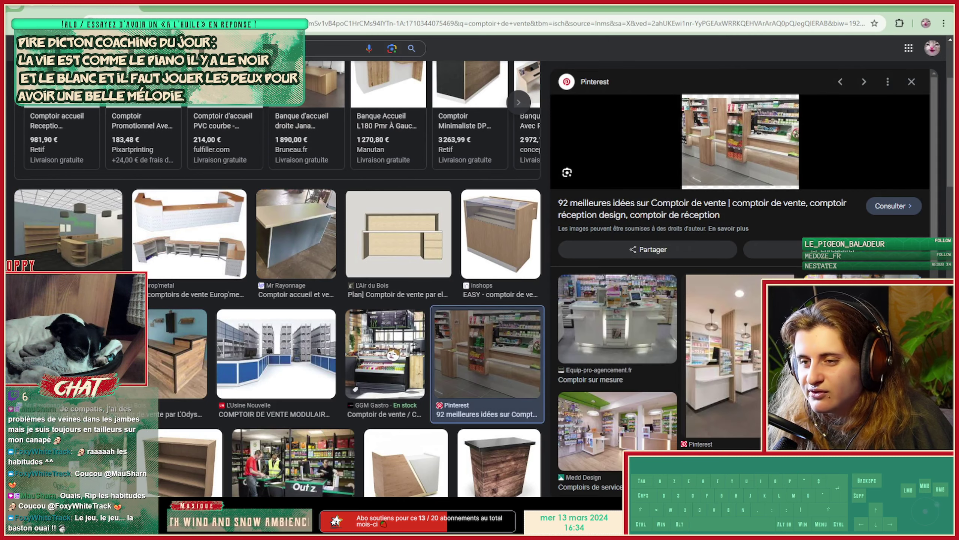
{"action": "left_click", "coordinate": [395, 352]}
{"action": "left_click", "coordinate": [321, 384]}
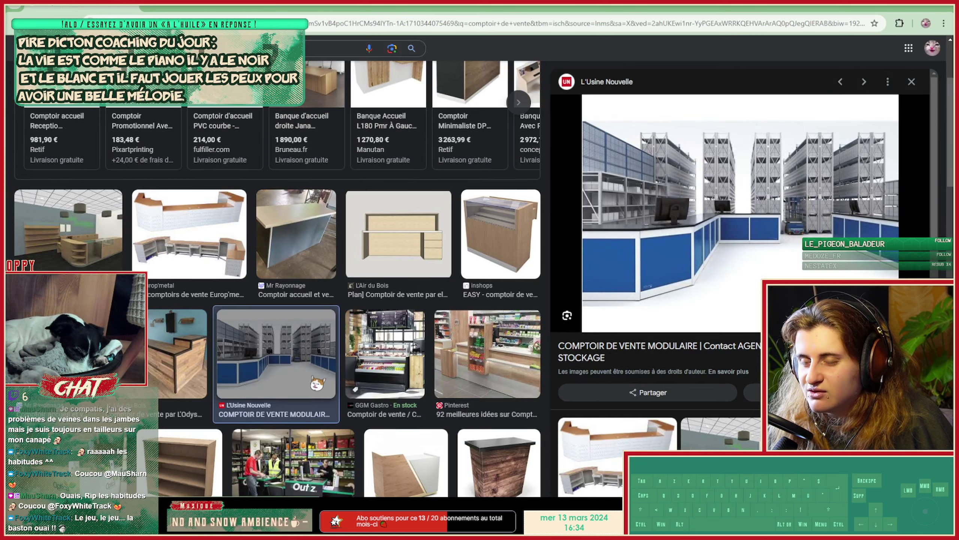
{"action": "scroll", "coordinate": [318, 384], "scroll_direction": "down", "scroll_amount": 4}
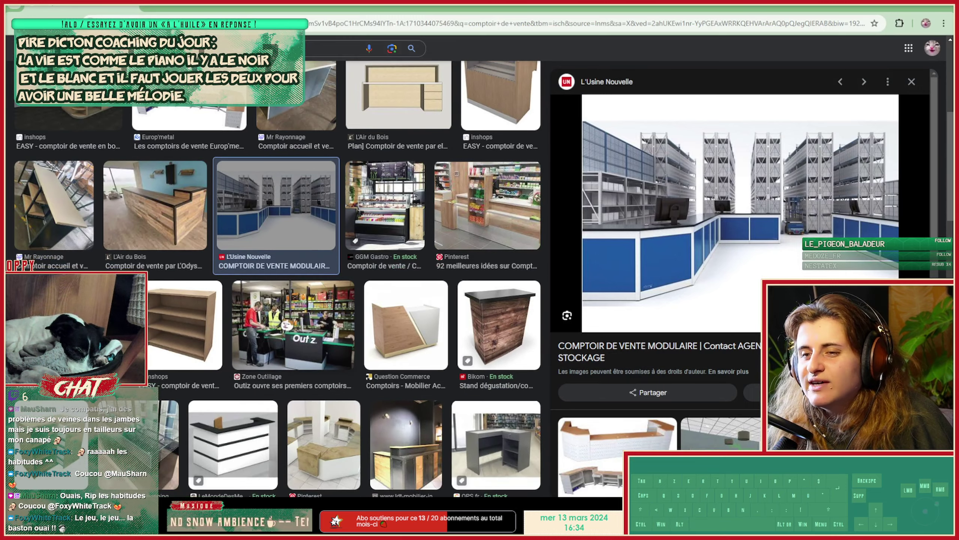
{"action": "left_click", "coordinate": [293, 322]}
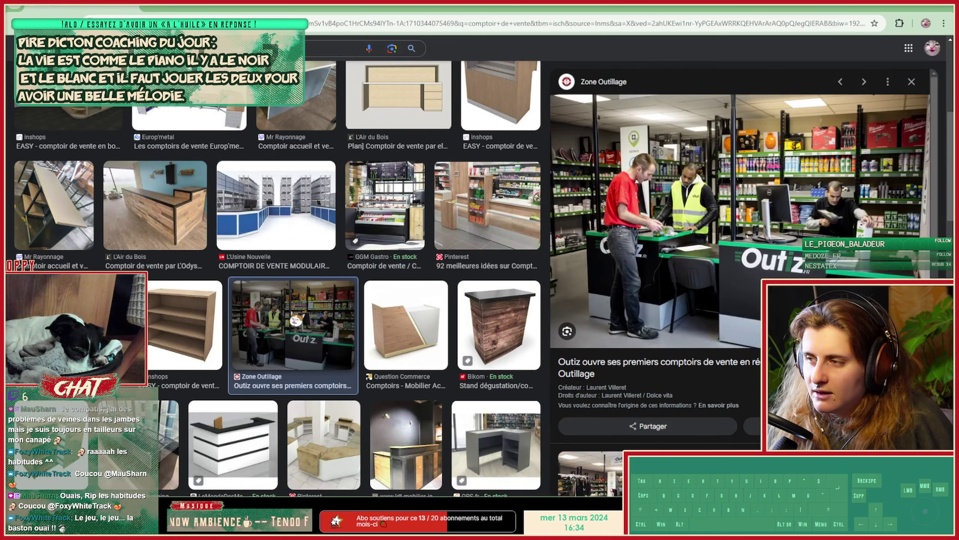
Browse further down the counter image results and preview the display-case, glass-top and takeaway counters.
{"action": "scroll", "coordinate": [323, 378], "scroll_direction": "down", "scroll_amount": 3}
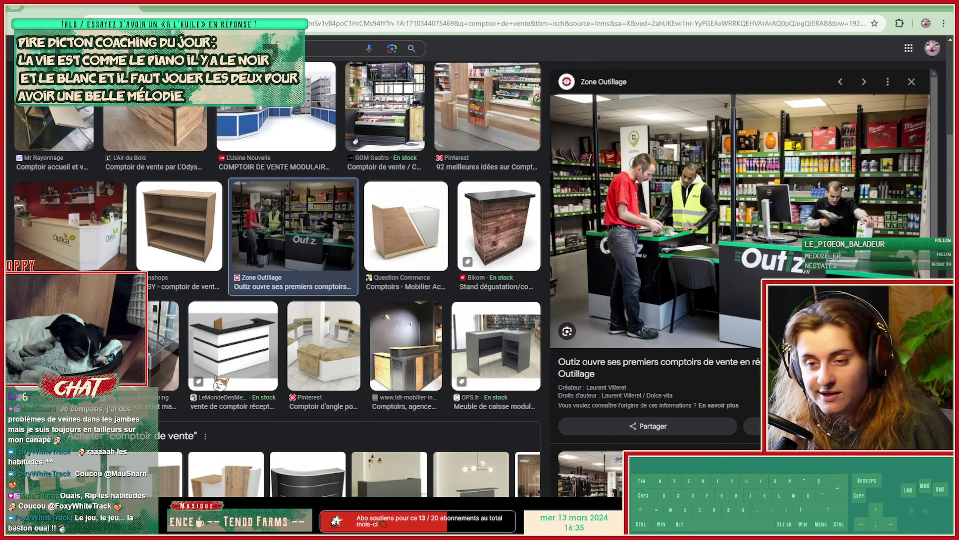
{"action": "scroll", "coordinate": [221, 384], "scroll_direction": "down", "scroll_amount": 5}
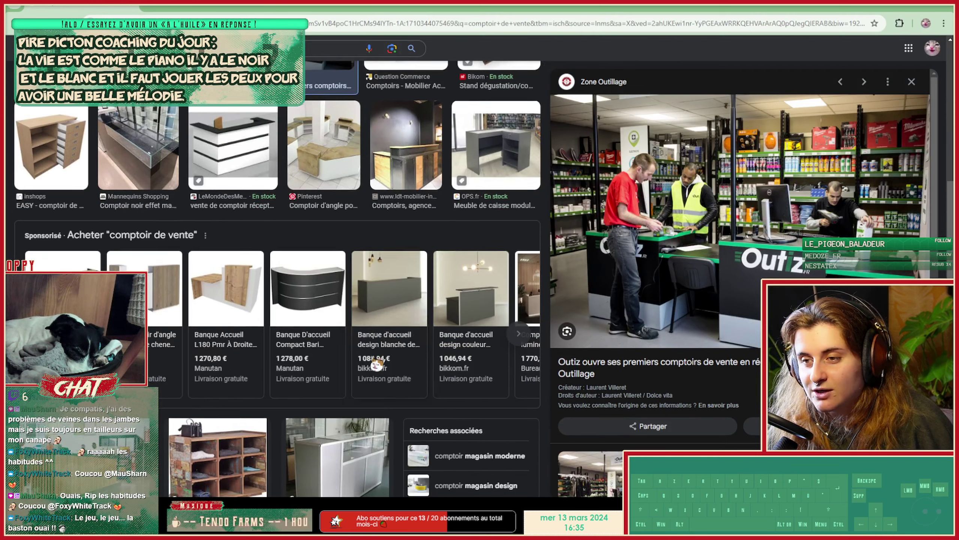
{"action": "scroll", "coordinate": [376, 364], "scroll_direction": "down", "scroll_amount": 6}
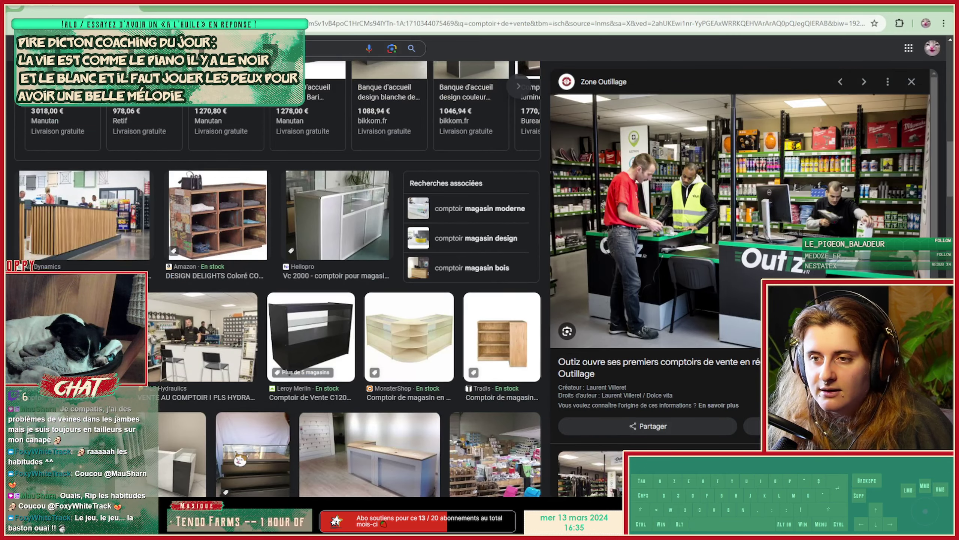
{"action": "scroll", "coordinate": [278, 279], "scroll_direction": "down", "scroll_amount": 3}
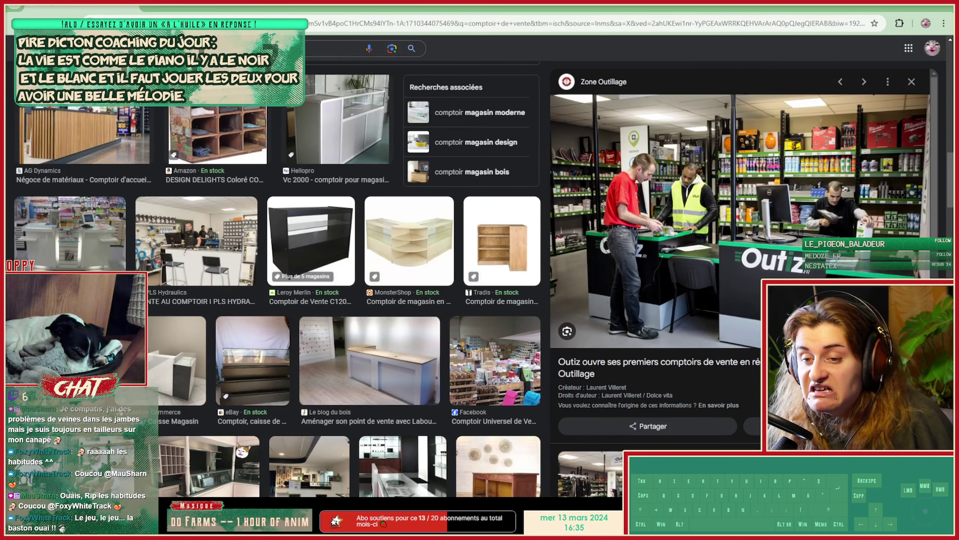
{"action": "scroll", "coordinate": [278, 265], "scroll_direction": "down", "scroll_amount": 5}
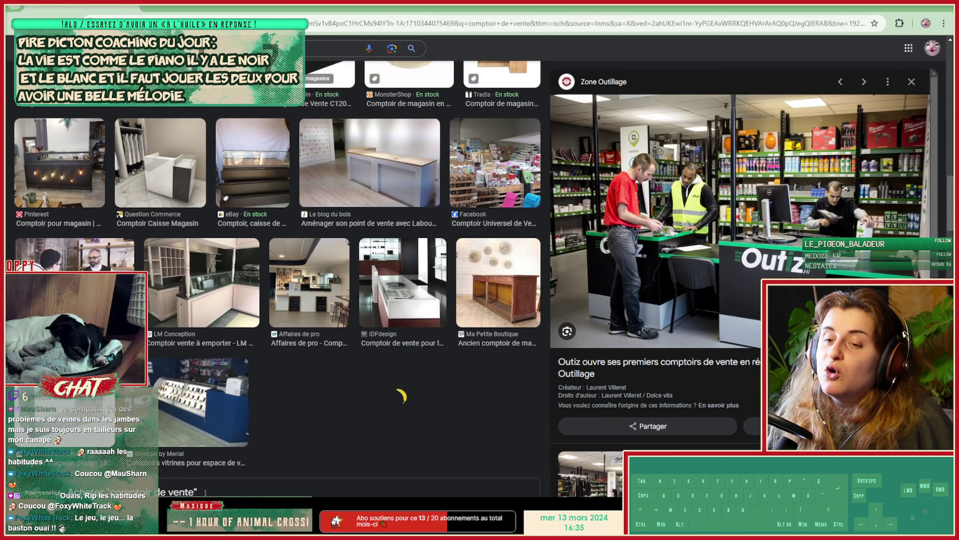
{"action": "left_click", "coordinate": [230, 401]}
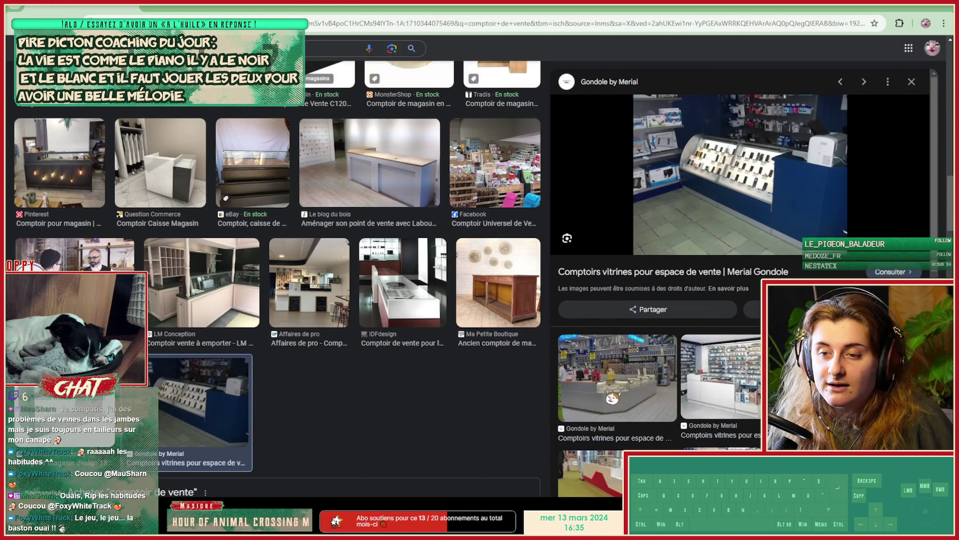
{"action": "left_click", "coordinate": [83, 415]}
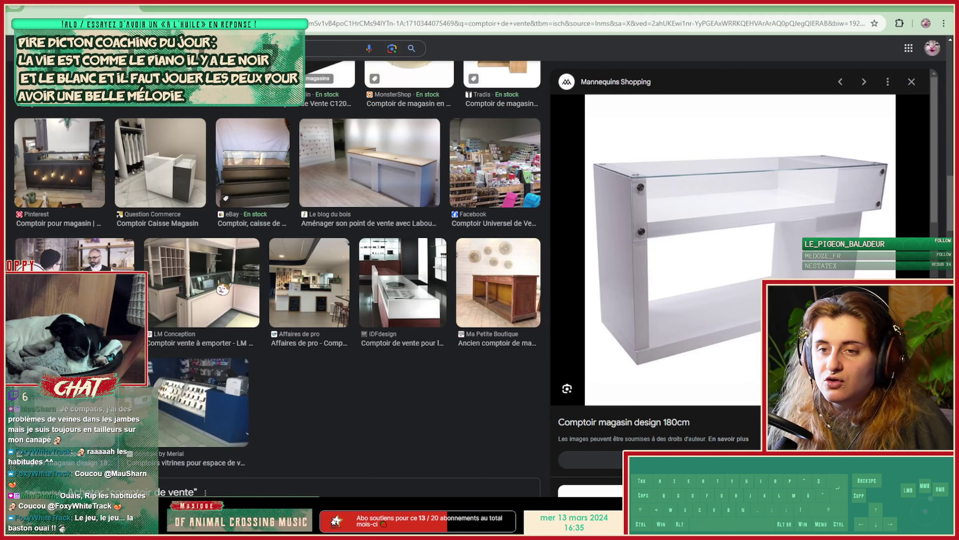
{"action": "left_click", "coordinate": [224, 284]}
{"action": "scroll", "coordinate": [392, 404], "scroll_direction": "up", "scroll_amount": 3}
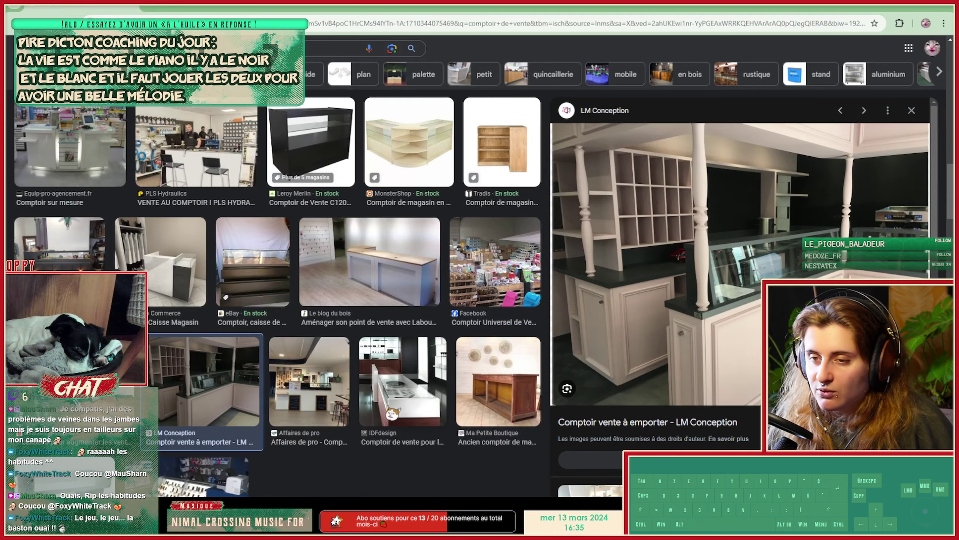
Preview the Affaires de pro takeaway counter and the white shop checkout counter, and look back up through the image results.
{"action": "left_click", "coordinate": [300, 384]}
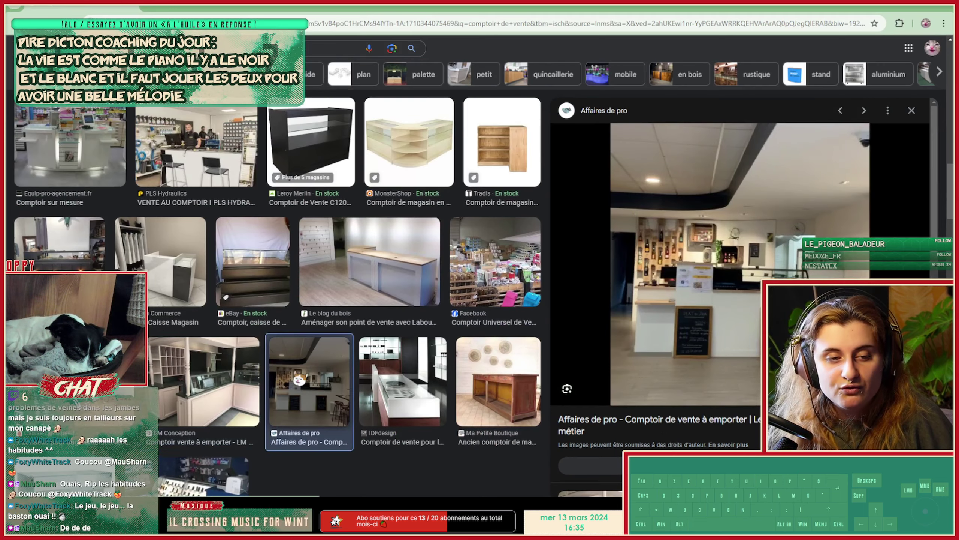
{"action": "scroll", "coordinate": [300, 379], "scroll_direction": "up", "scroll_amount": 4}
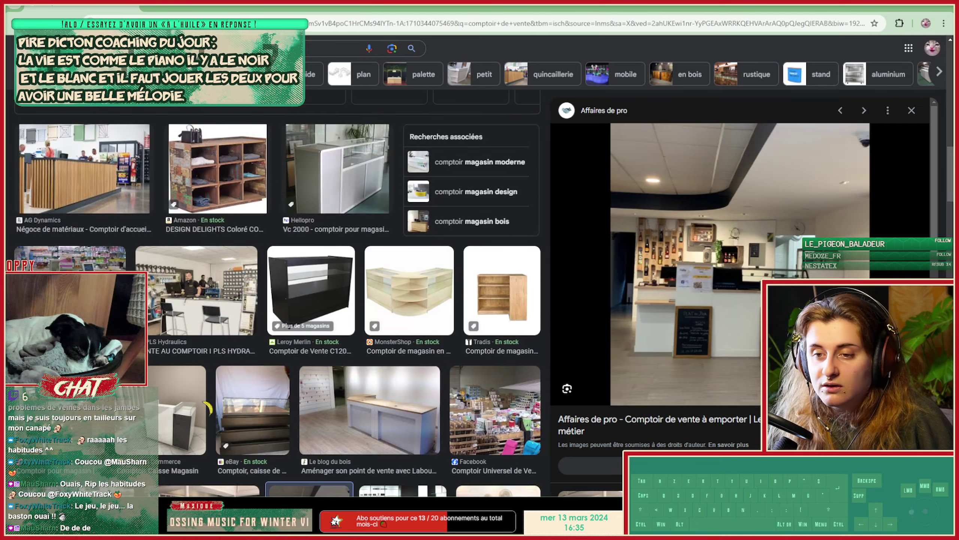
{"action": "left_click", "coordinate": [183, 404]}
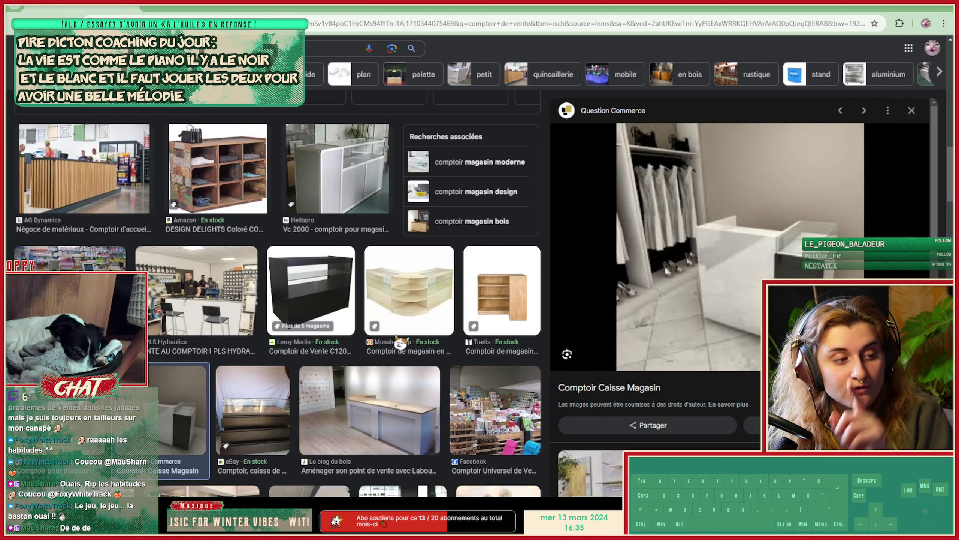
{"action": "scroll", "coordinate": [421, 337], "scroll_direction": "up", "scroll_amount": 4}
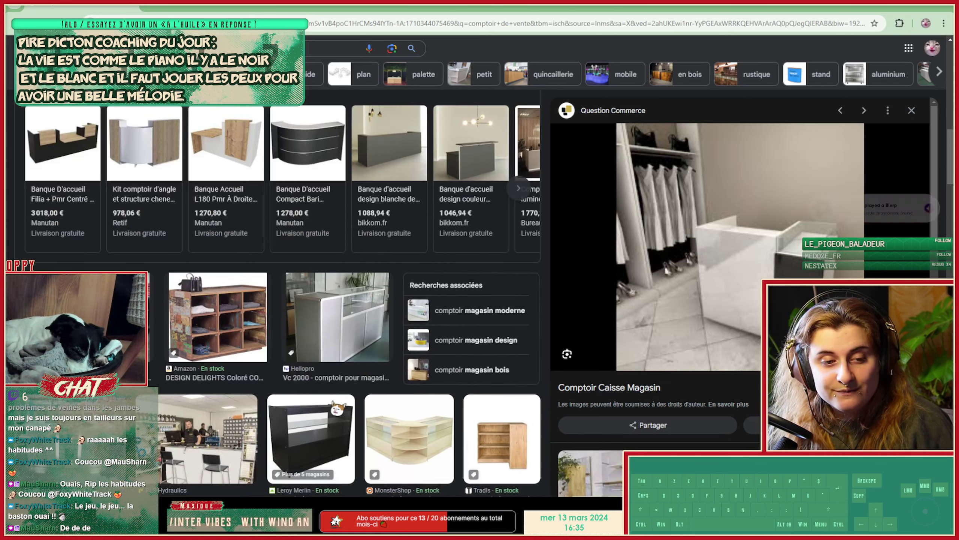
{"action": "scroll", "coordinate": [336, 410], "scroll_direction": "up", "scroll_amount": 10}
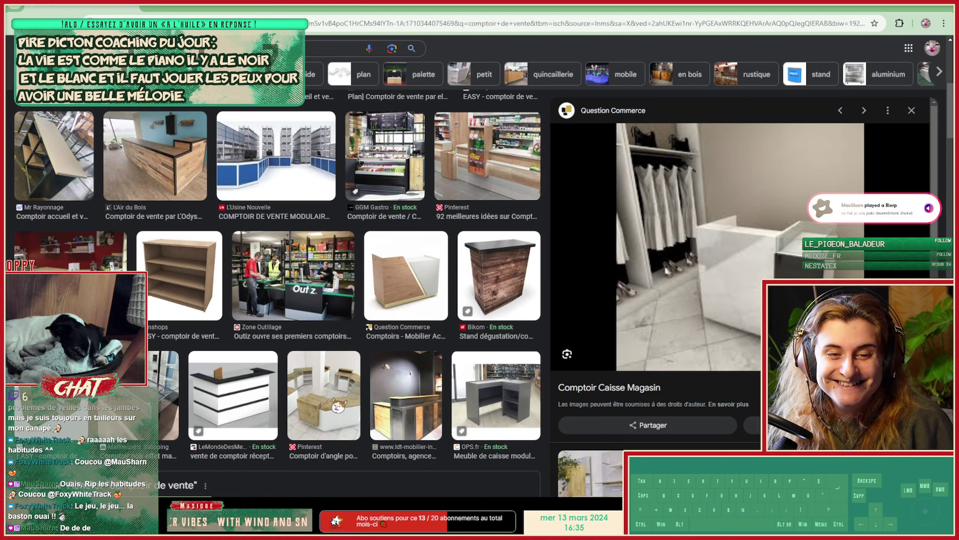
{"action": "scroll", "coordinate": [426, 281], "scroll_direction": "up", "scroll_amount": 1}
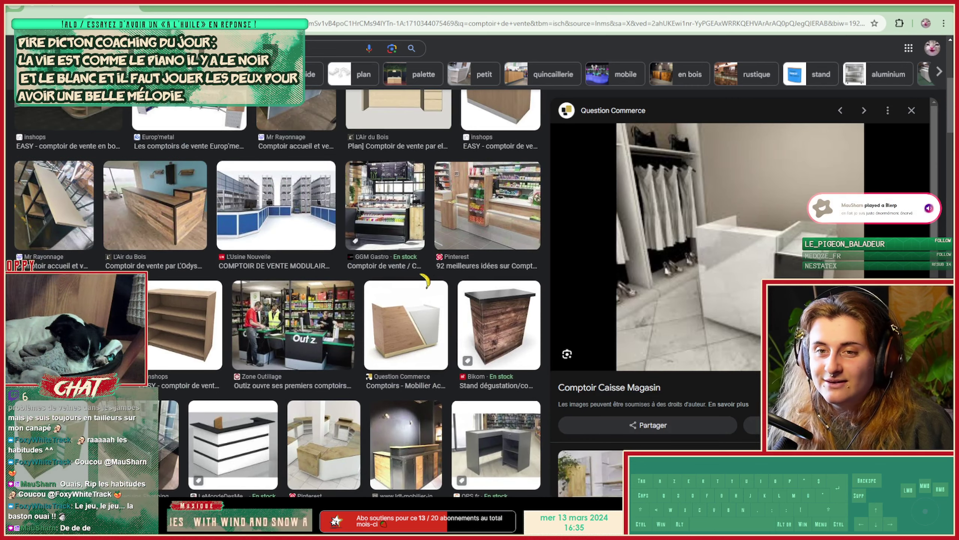
Preview the Optica service counter and the related Europ'metal sales counters.
{"action": "left_click", "coordinate": [778, 475]}
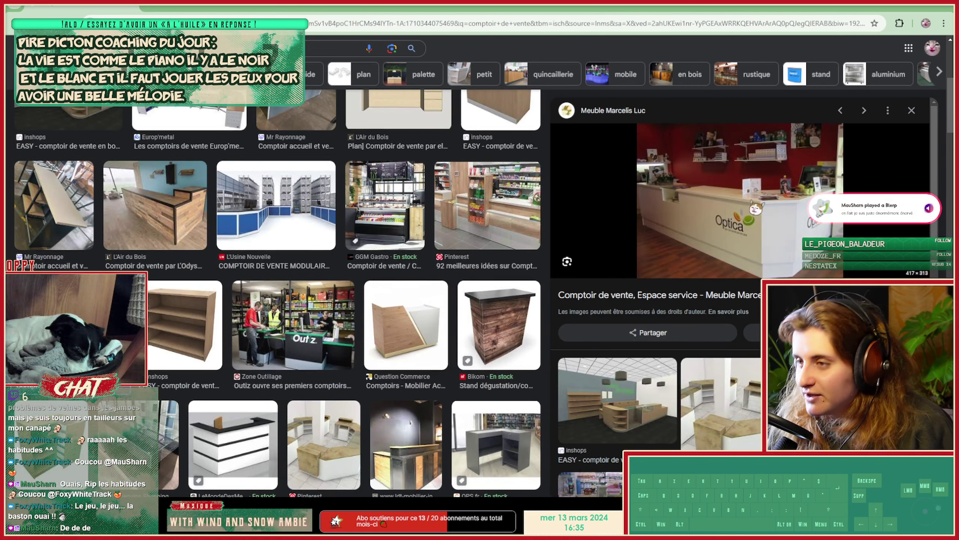
{"action": "scroll", "coordinate": [719, 346], "scroll_direction": "down", "scroll_amount": 1}
{"action": "scroll", "coordinate": [719, 345], "scroll_direction": "down", "scroll_amount": 2}
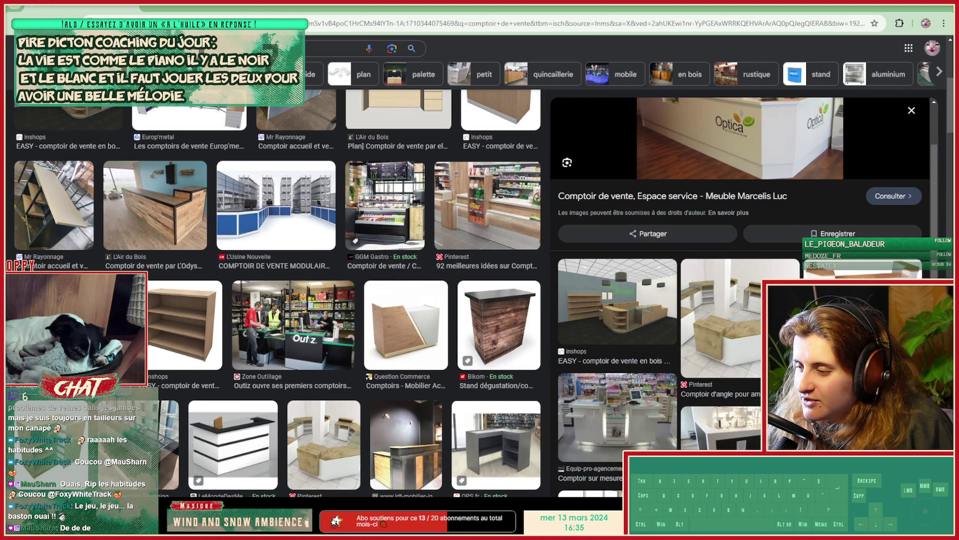
{"action": "left_click", "coordinate": [842, 321]}
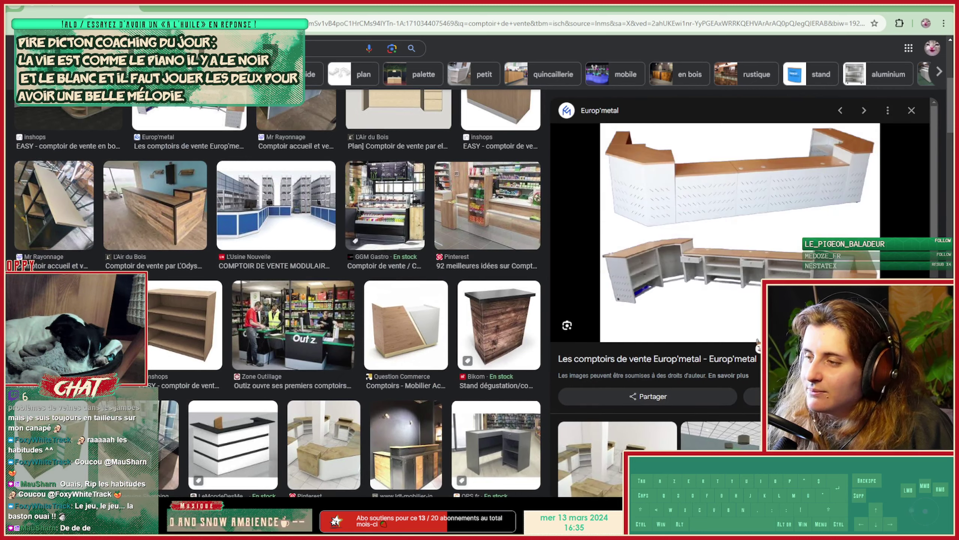
Close the preview, examine the L'Air du Bois wooden counter with black edging, and switch back to Substance 3D Painter.
{"action": "scroll", "coordinate": [233, 354], "scroll_direction": "up", "scroll_amount": 8}
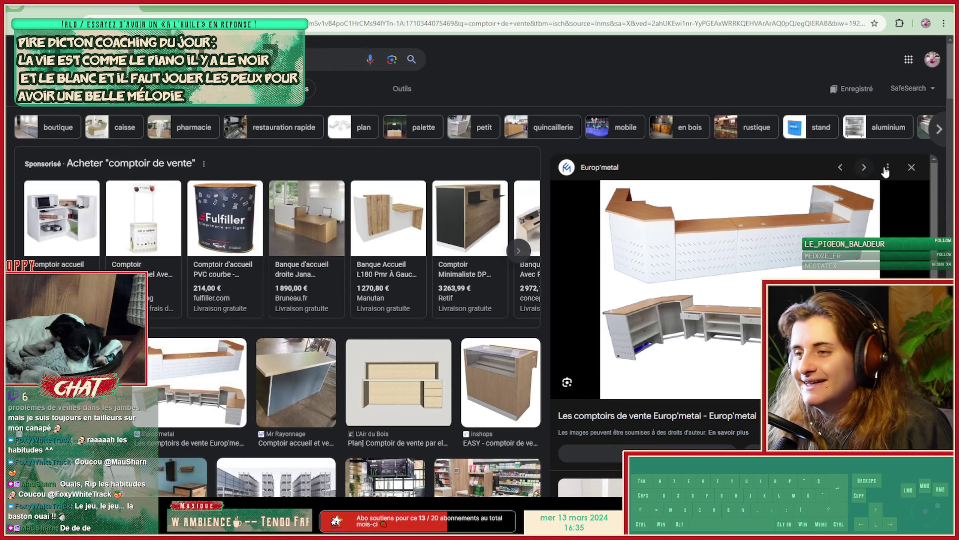
{"action": "left_click", "coordinate": [912, 167]}
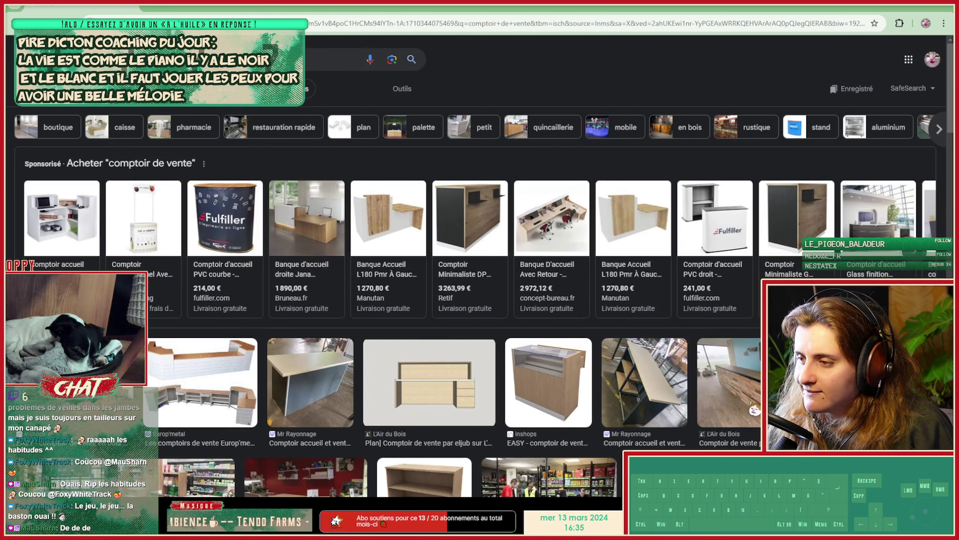
{"action": "scroll", "coordinate": [914, 159], "scroll_direction": "down", "scroll_amount": 3}
{"action": "left_click", "coordinate": [759, 313]}
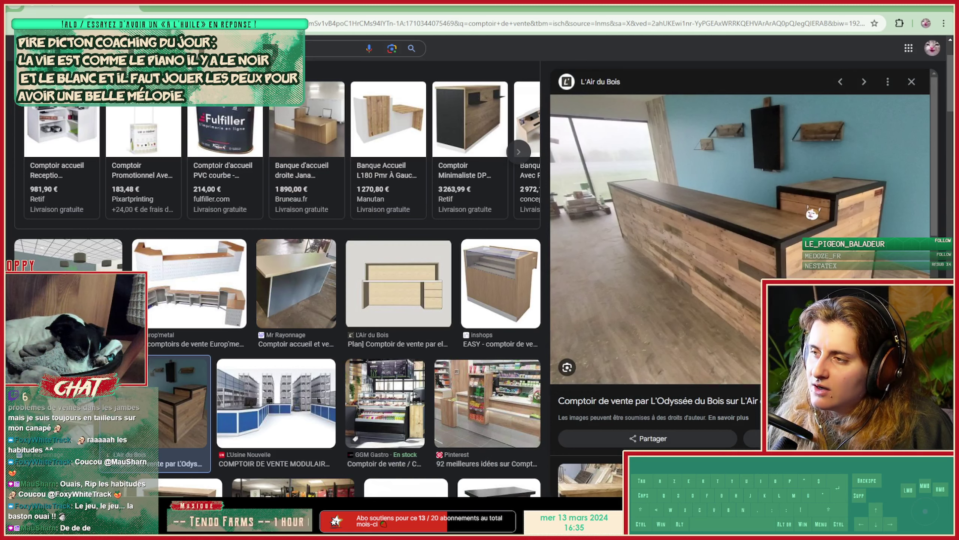
{"action": "left_click", "coordinate": [895, 9]}
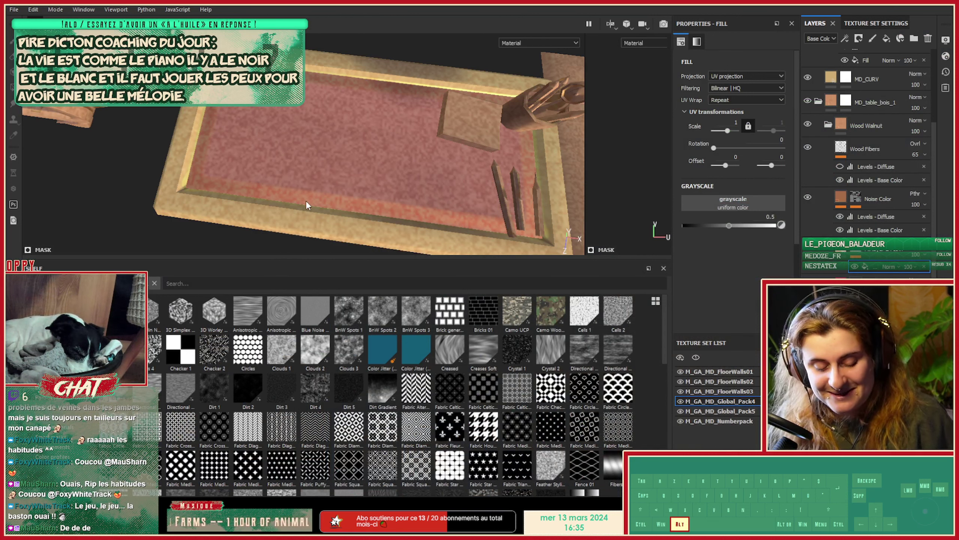
Examine the desk's red top panel from several angles and look through the procedural patterns for the mask.
{"action": "left_click_drag", "start_coordinate": [306, 204], "coordinate": [400, 166], "text": "alt"}
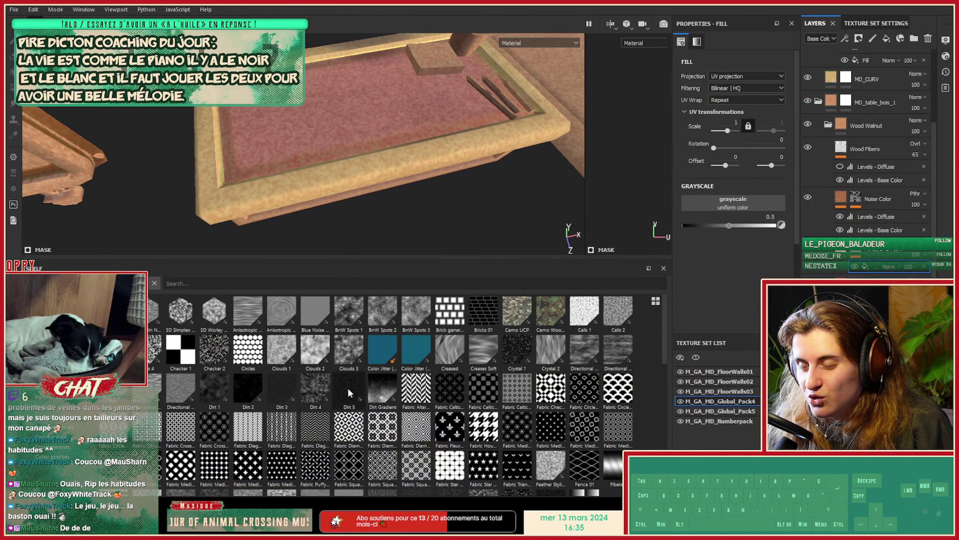
{"action": "scroll", "coordinate": [641, 399], "scroll_direction": "down", "scroll_amount": 3}
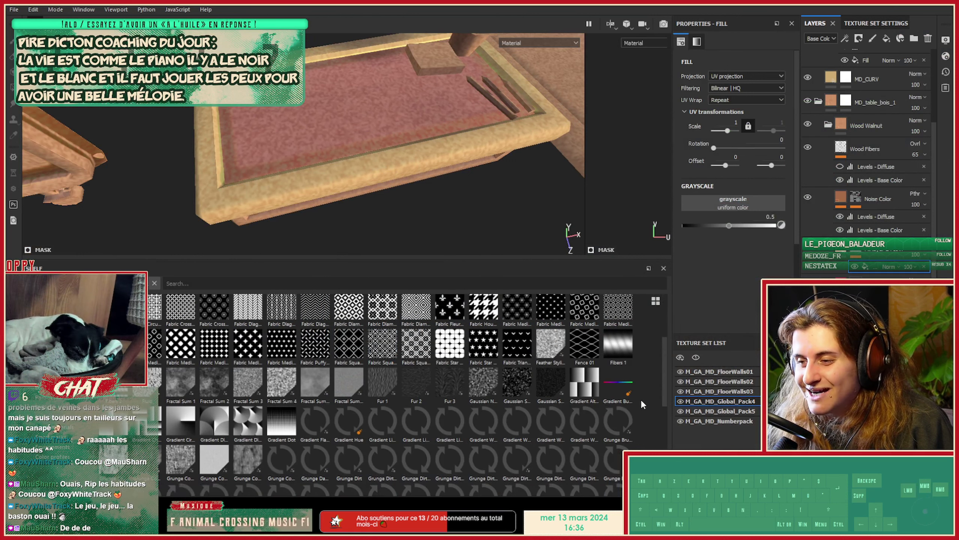
{"action": "left_click_drag", "start_coordinate": [476, 196], "coordinate": [451, 174], "text": "alt"}
{"action": "scroll", "coordinate": [449, 176], "scroll_direction": "down", "scroll_amount": 6}
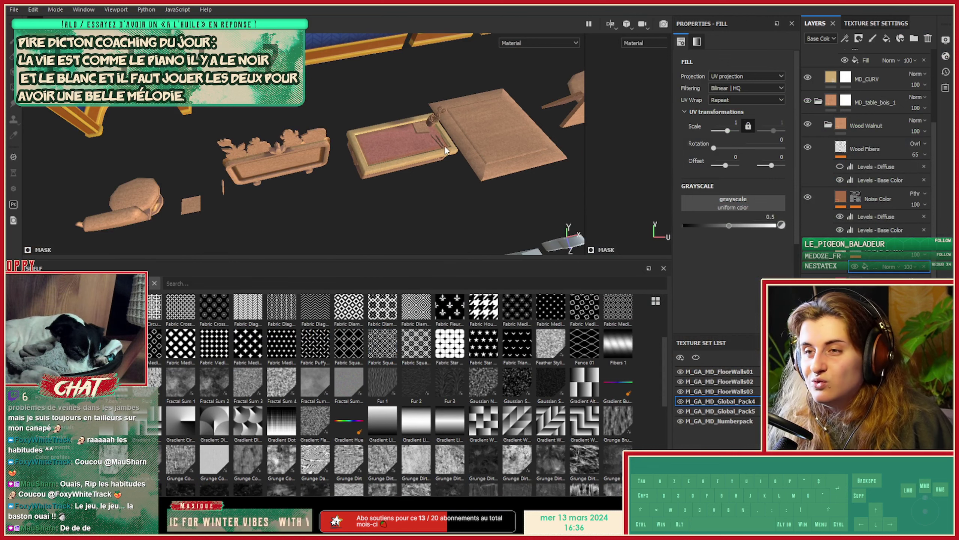
{"action": "scroll", "coordinate": [442, 137], "scroll_direction": "up", "scroll_amount": 4}
{"action": "left_click_drag", "start_coordinate": [441, 132], "coordinate": [304, 167], "text": "alt"}
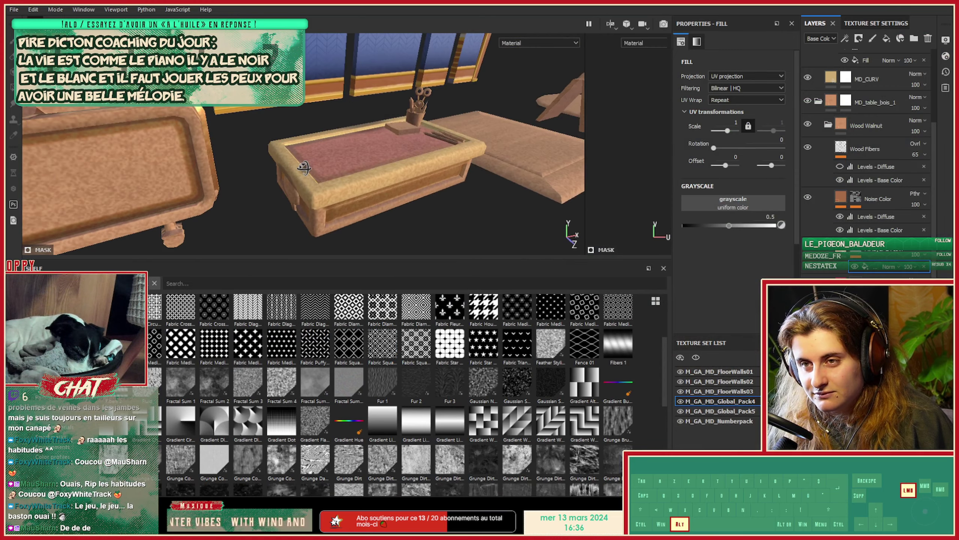
{"action": "right_click_drag", "start_coordinate": [306, 168], "coordinate": [633, 195], "text": "alt"}
{"action": "left_click_drag", "start_coordinate": [563, 174], "coordinate": [485, 216], "text": "alt"}
{"action": "middle_click_drag", "start_coordinate": [486, 216], "coordinate": [366, 189], "text": "alt"}
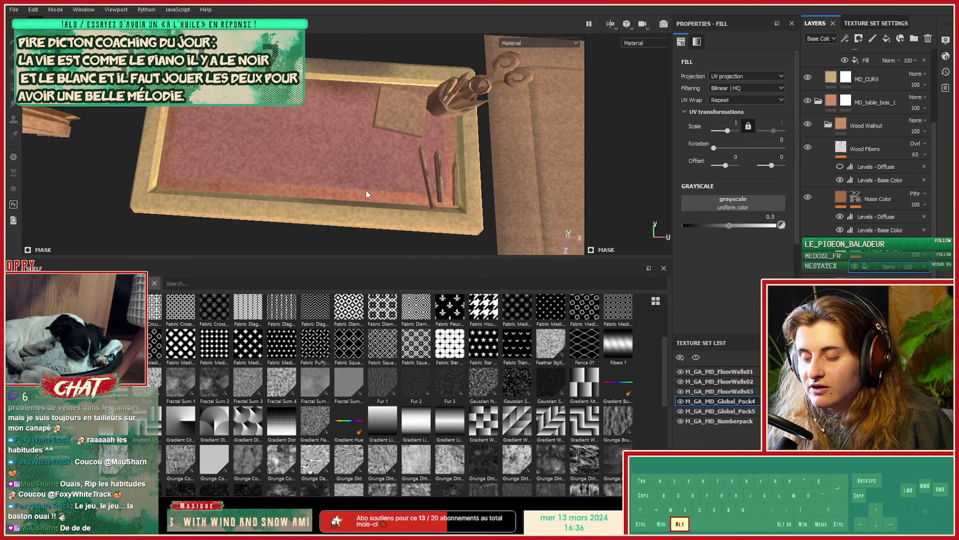
{"action": "left_click_drag", "start_coordinate": [366, 189], "coordinate": [389, 159], "text": "alt"}
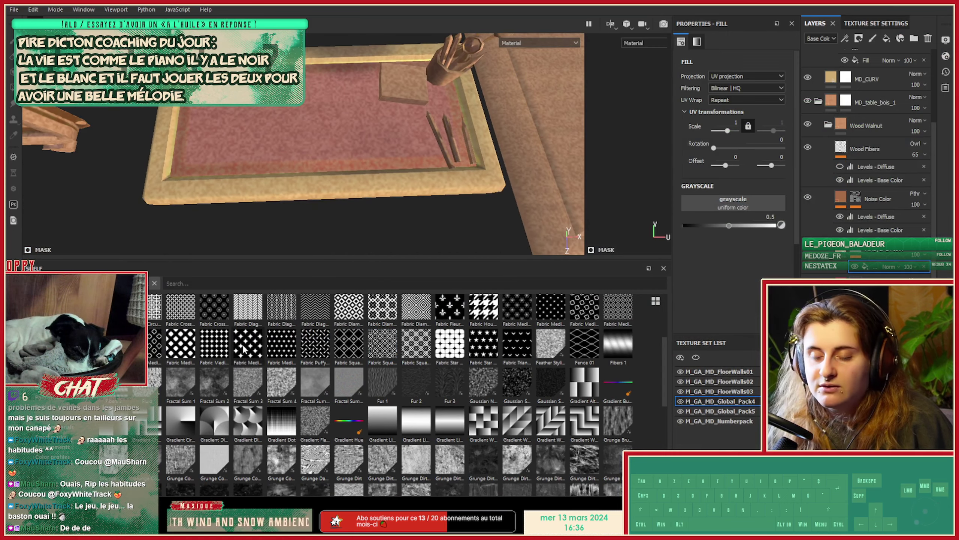
Try the Metallic Grate Wide procedural as the mask fill's grayscale and inspect it on the desk panel.
{"action": "scroll", "coordinate": [245, 362], "scroll_direction": "down", "scroll_amount": 6}
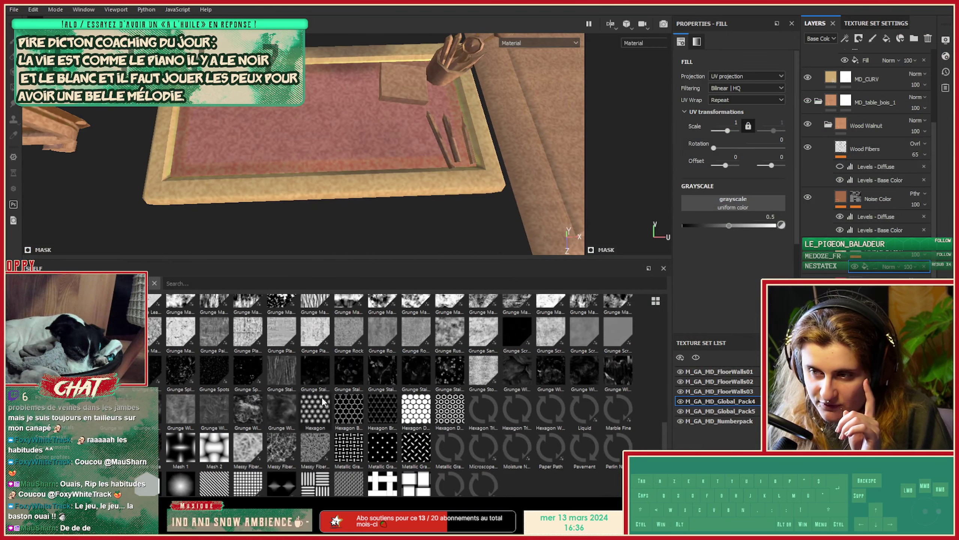
{"action": "scroll", "coordinate": [498, 423], "scroll_direction": "down", "scroll_amount": 1}
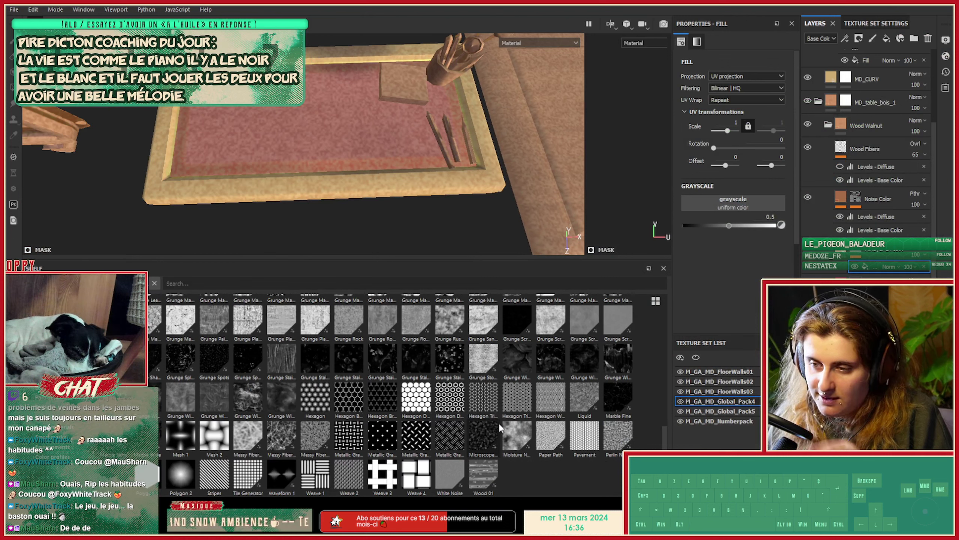
{"action": "left_click_drag", "start_coordinate": [455, 439], "coordinate": [741, 197]}
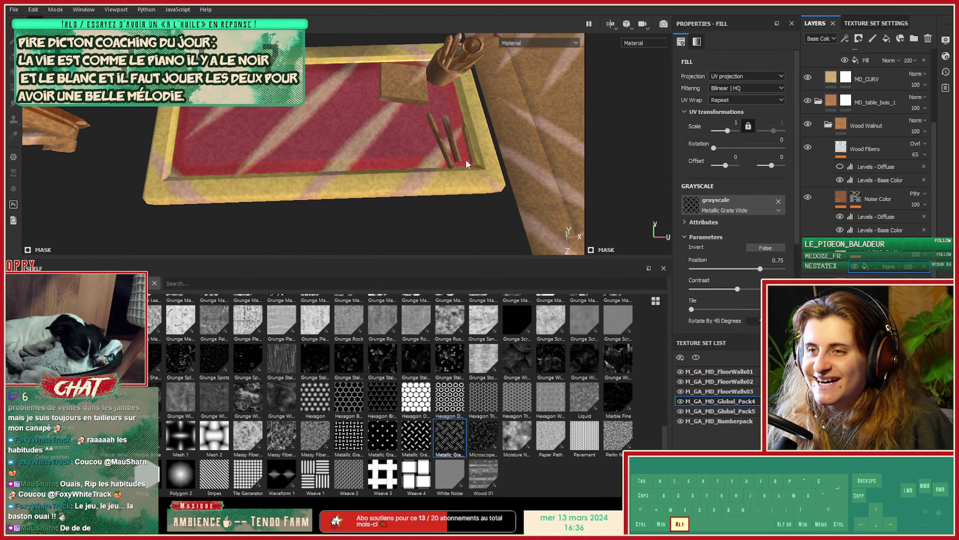
{"action": "right_click_drag", "start_coordinate": [467, 163], "coordinate": [506, 184], "text": "alt"}
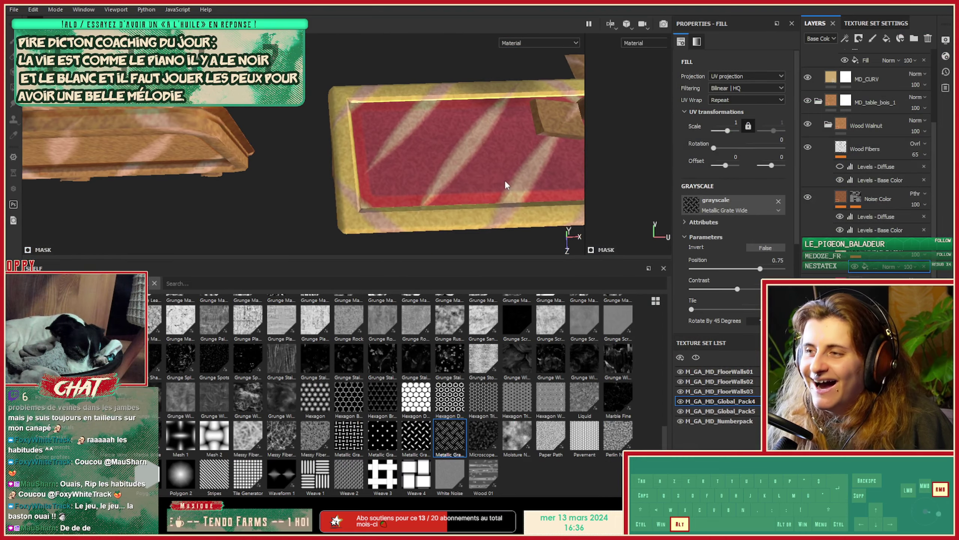
{"action": "middle_click_drag", "start_coordinate": [477, 177], "coordinate": [364, 161], "text": "alt"}
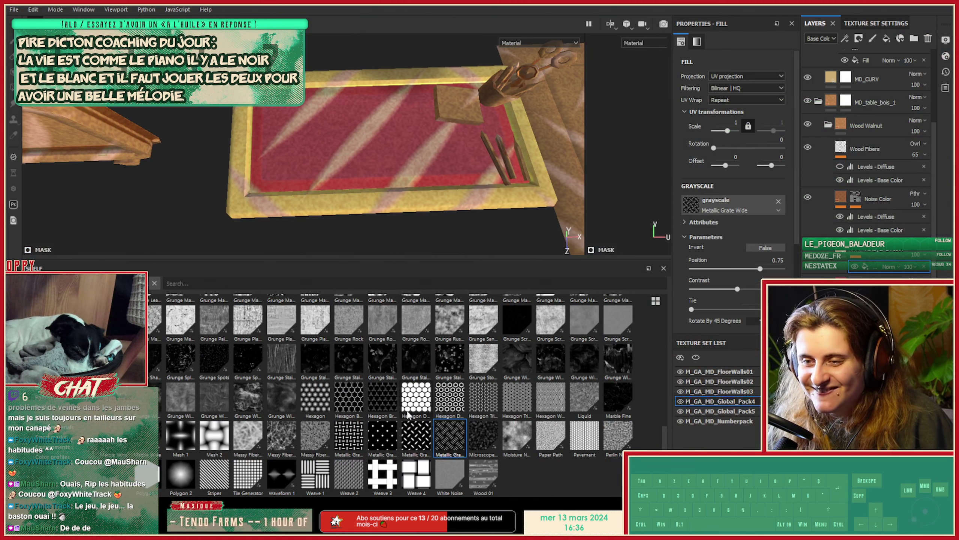
Set the mask fill's grayscale to Messy Fibers 3 and add a Transform filter to the peach layer's mask.
{"action": "mouse_move", "coordinate": [322, 444]}
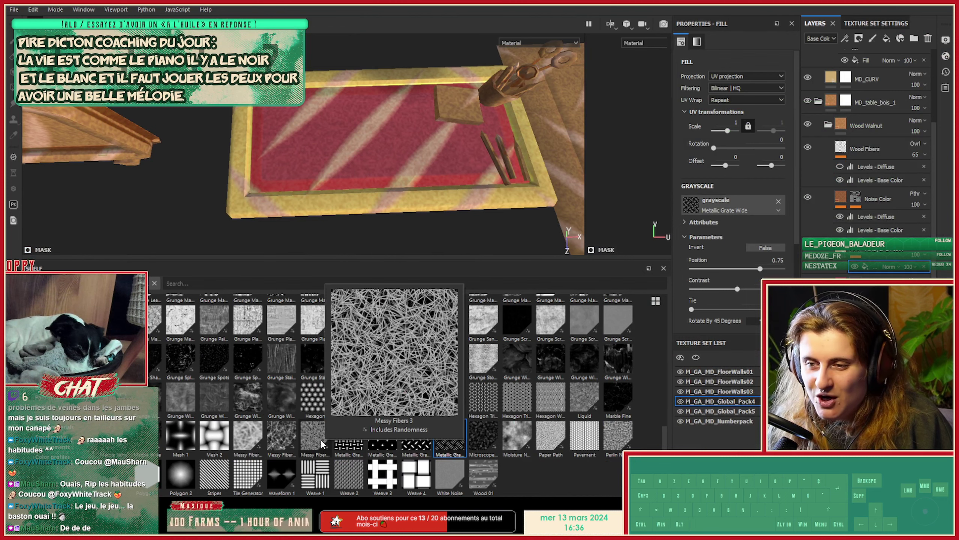
{"action": "left_click_drag", "start_coordinate": [322, 444], "coordinate": [726, 203]}
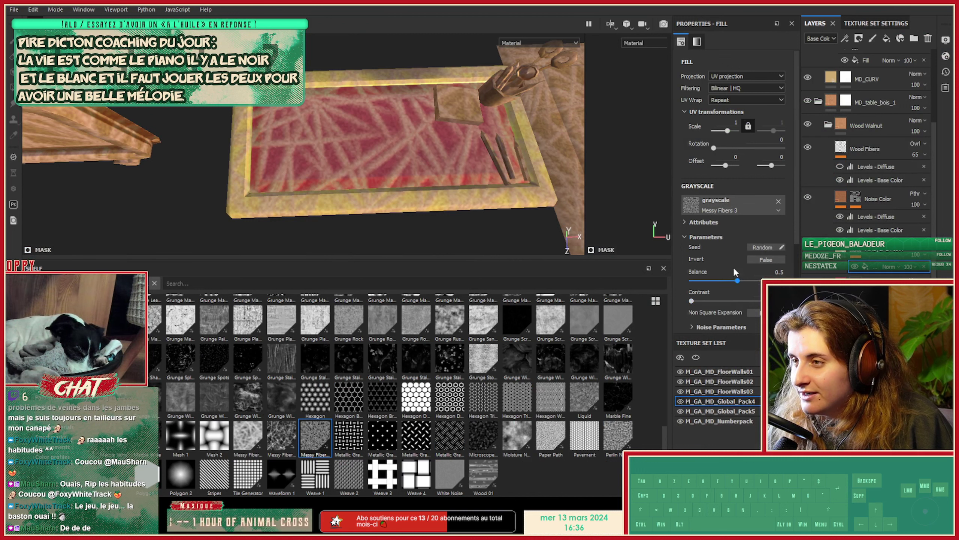
{"action": "right_click", "coordinate": [854, 254]}
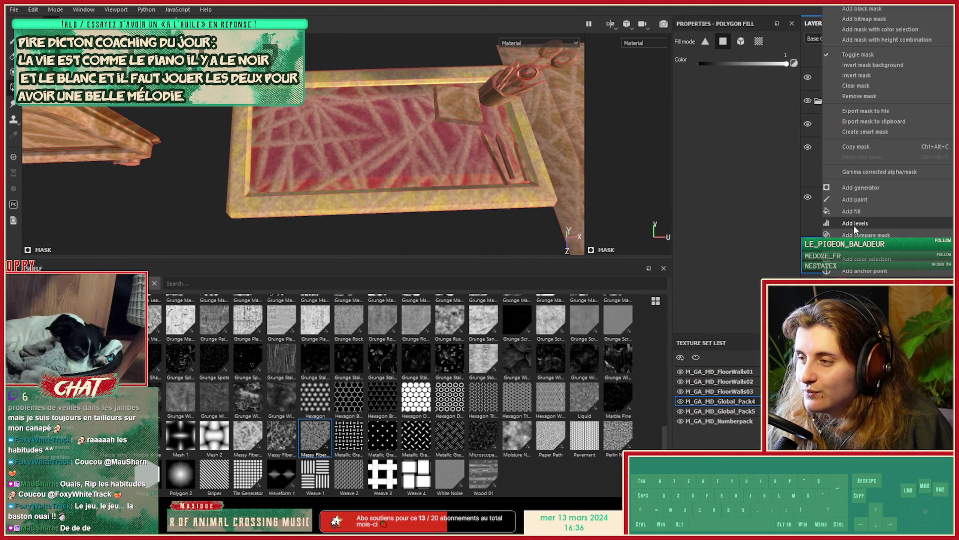
{"action": "left_click", "coordinate": [858, 247]}
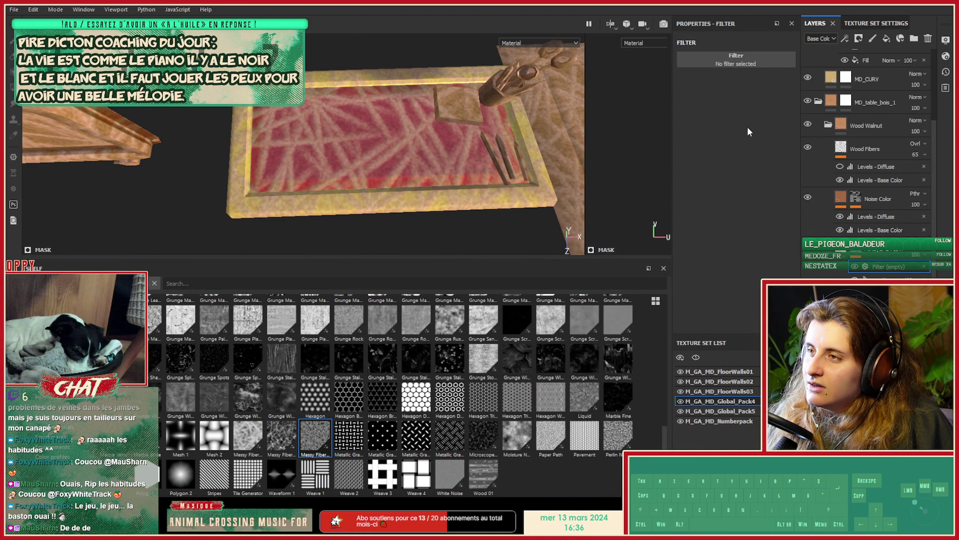
{"action": "left_click", "coordinate": [742, 61]}
{"action": "type", "text": "tra"}
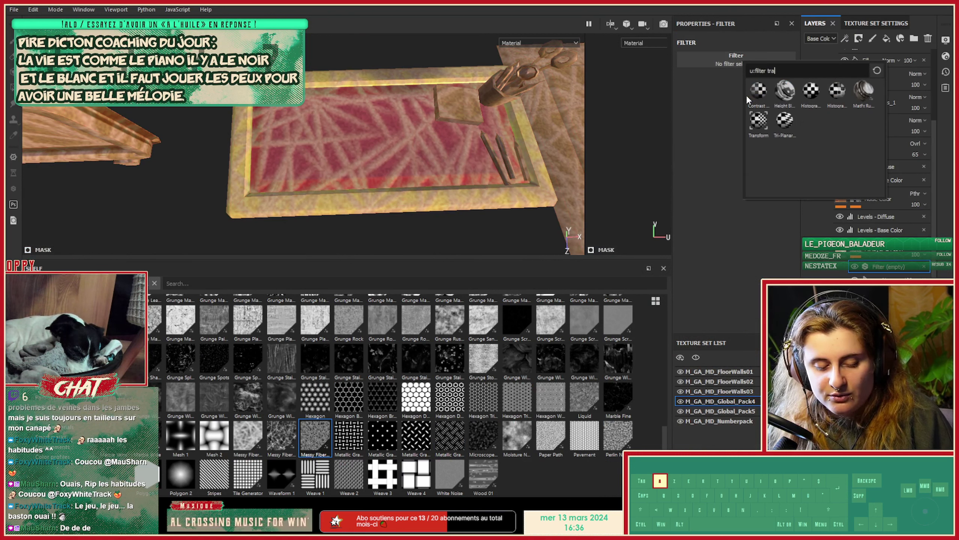
{"action": "left_click", "coordinate": [759, 121]}
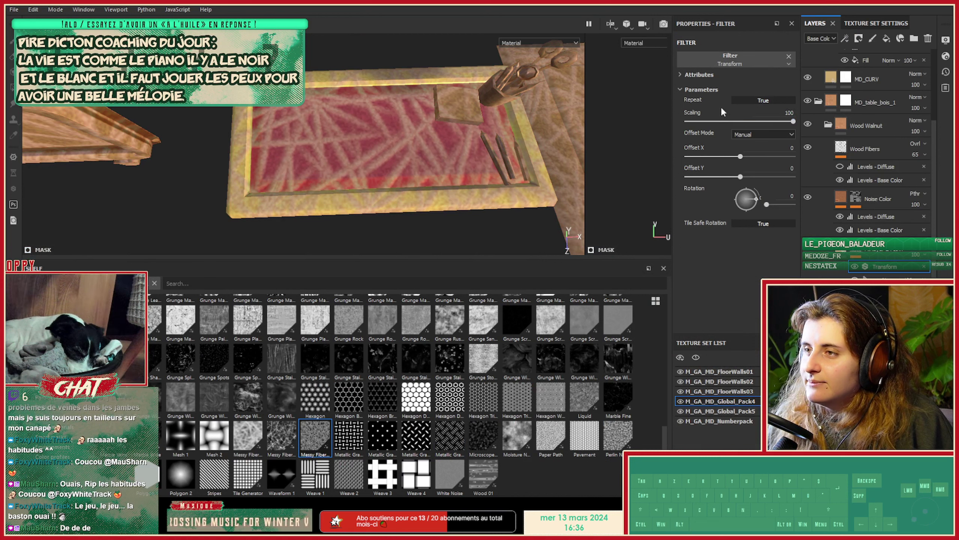
Set the Transform filter's scaling to 8 and its Offset X to 0.01.
{"action": "left_click_drag", "start_coordinate": [792, 121], "coordinate": [717, 126]}
{"action": "left_click_drag", "start_coordinate": [740, 156], "coordinate": [741, 158]}
{"action": "left_click_drag", "start_coordinate": [716, 121], "coordinate": [694, 122]}
Enlarge the UV view around the desk's top panel and put the peach fill layer into a new folder.
{"action": "left_click_drag", "start_coordinate": [586, 162], "coordinate": [412, 161]}
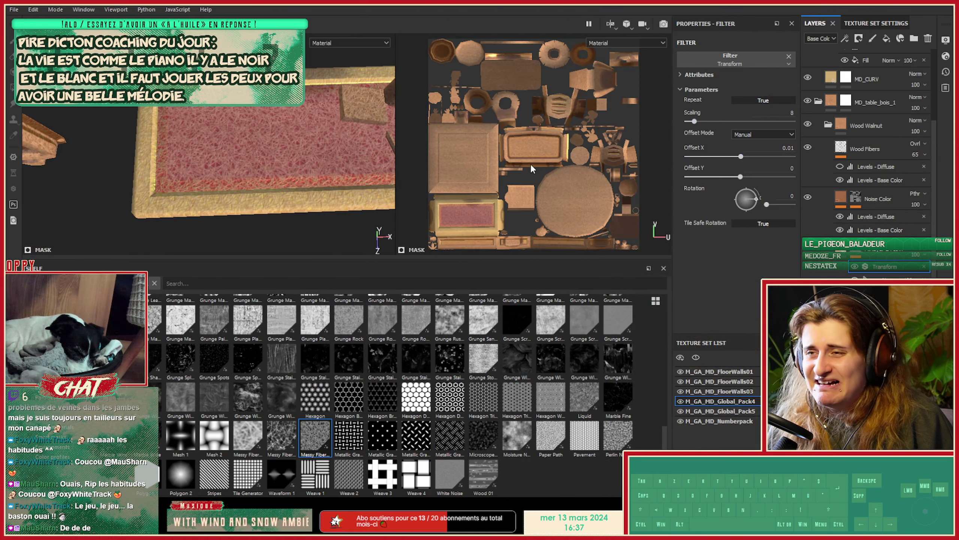
{"action": "middle_click_drag", "start_coordinate": [531, 164], "coordinate": [575, 88], "text": "alt"}
{"action": "right_click_drag", "start_coordinate": [575, 88], "coordinate": [729, 152], "text": "alt"}
{"action": "middle_click_drag", "start_coordinate": [550, 154], "coordinate": [540, 197], "text": "alt"}
{"action": "right_click_drag", "start_coordinate": [540, 196], "coordinate": [481, 191], "text": "alt"}
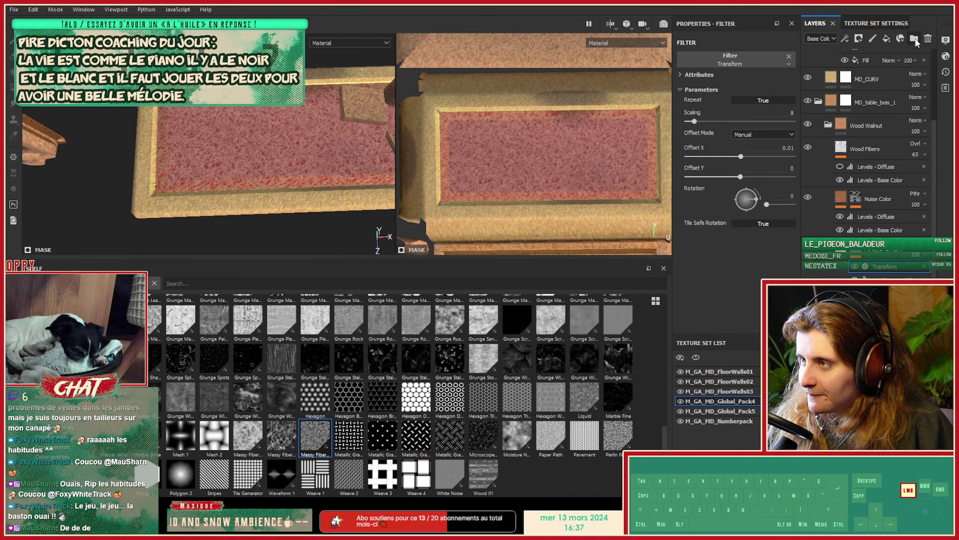
{"action": "left_click", "coordinate": [916, 39]}
{"action": "left_click", "coordinate": [874, 269]}
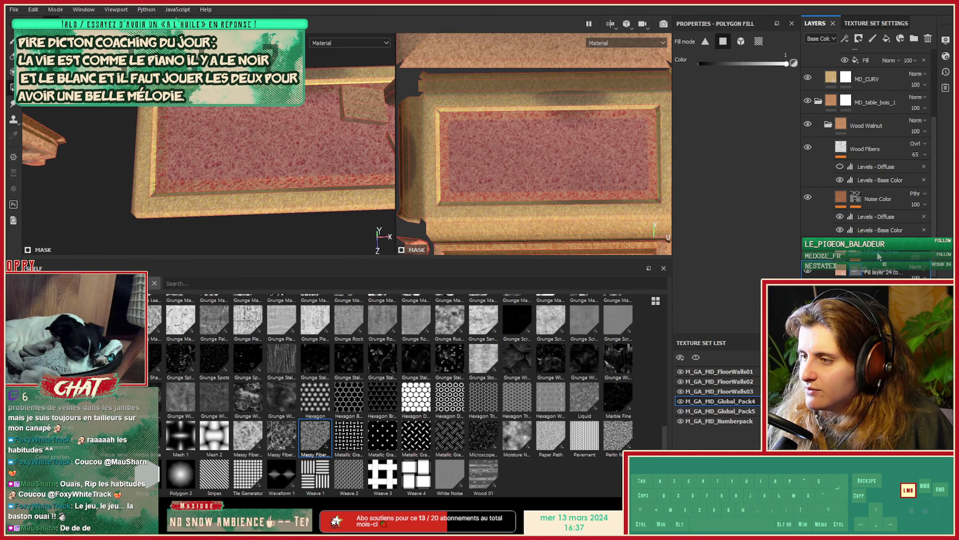
Add a black mask to the peach layer's folder and fill in the desk's red top panel with Polygon Fill.
{"action": "right_click", "coordinate": [877, 272]}
{"action": "left_click", "coordinate": [858, 10]}
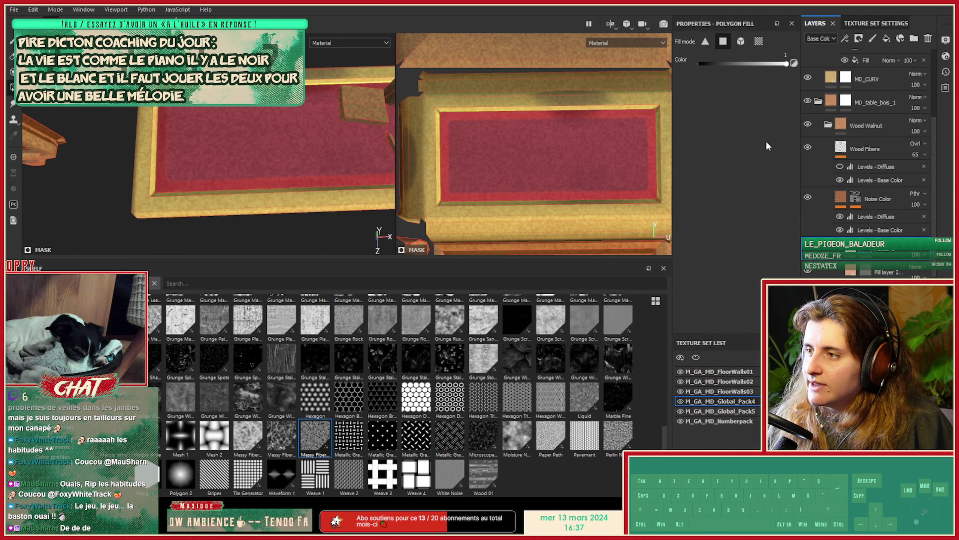
{"action": "left_click", "coordinate": [514, 180]}
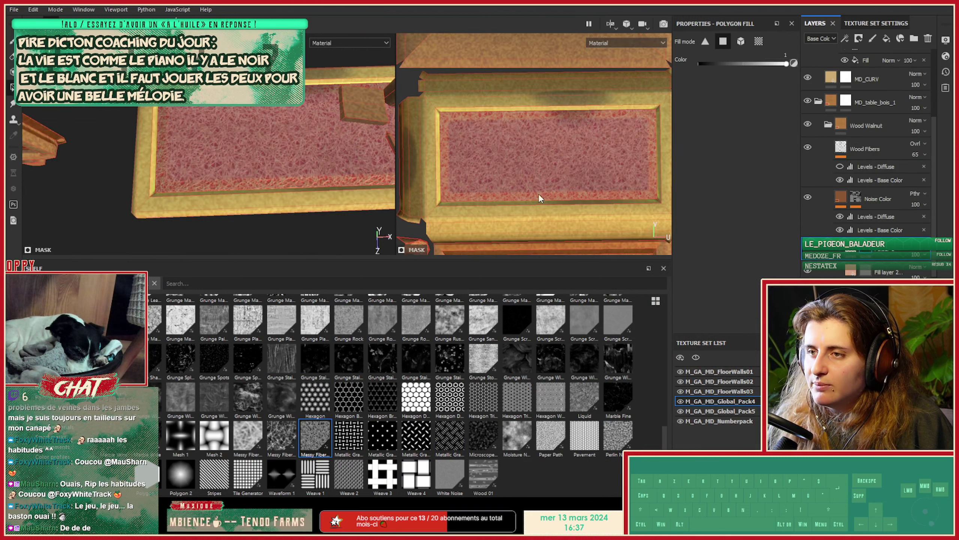
Add a Paint effect to the MD_Curv mask and mask out the desk's red top panel with Polygon Fill at color 0.
{"action": "left_click_drag", "start_coordinate": [227, 152], "coordinate": [186, 205], "text": "alt"}
{"action": "scroll", "coordinate": [856, 127], "scroll_direction": "up", "scroll_amount": 5}
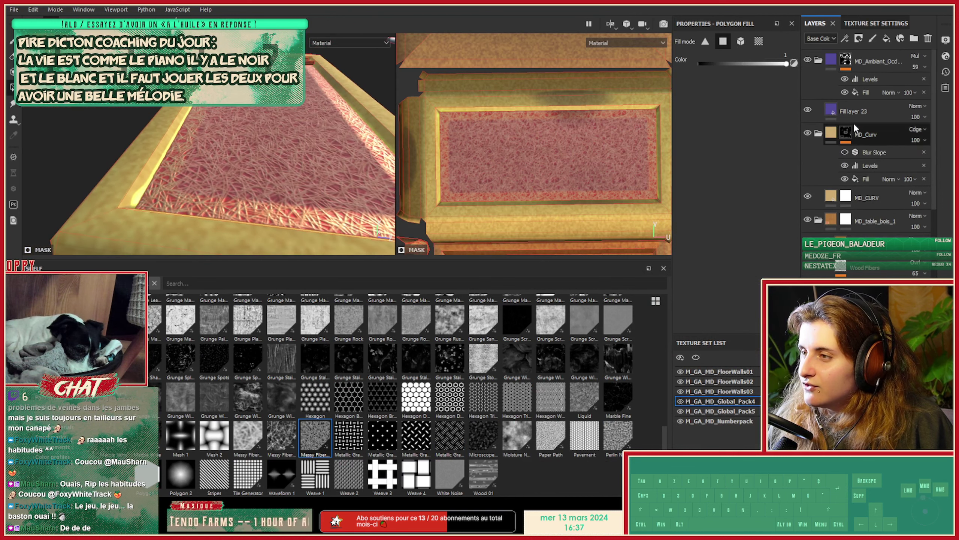
{"action": "right_click", "coordinate": [846, 133]}
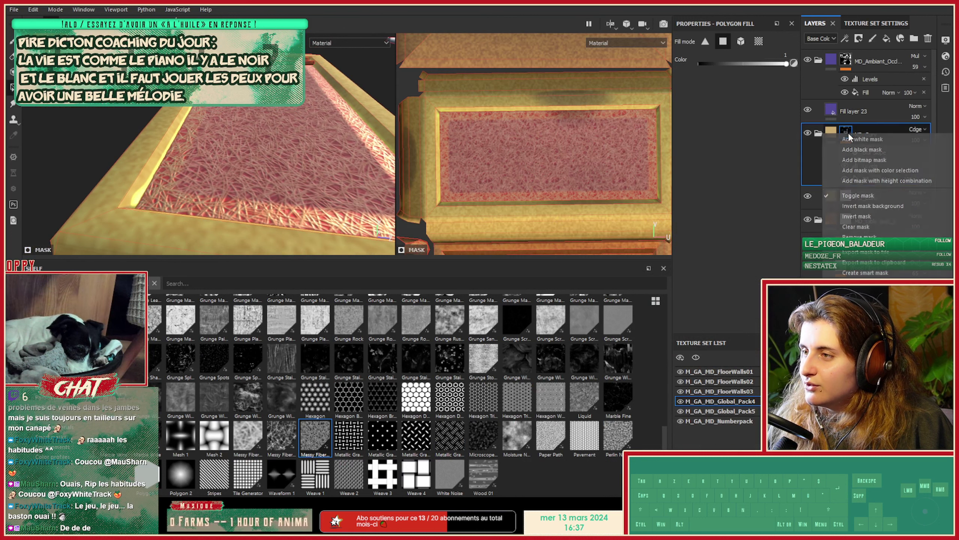
{"action": "left_click", "coordinate": [855, 298]}
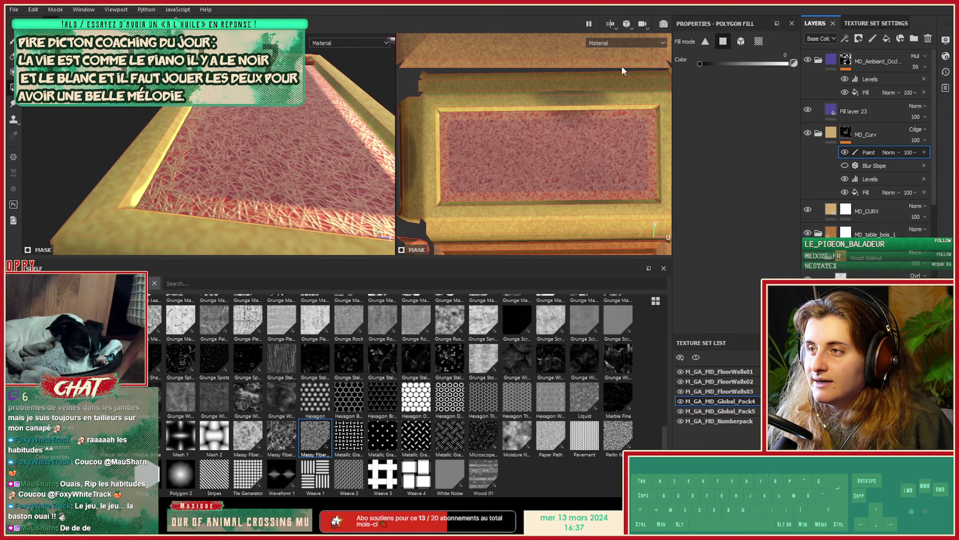
{"action": "left_click_drag", "start_coordinate": [298, 164], "coordinate": [182, 140], "text": "alt"}
{"action": "right_click_drag", "start_coordinate": [181, 139], "coordinate": [198, 142], "text": "alt"}
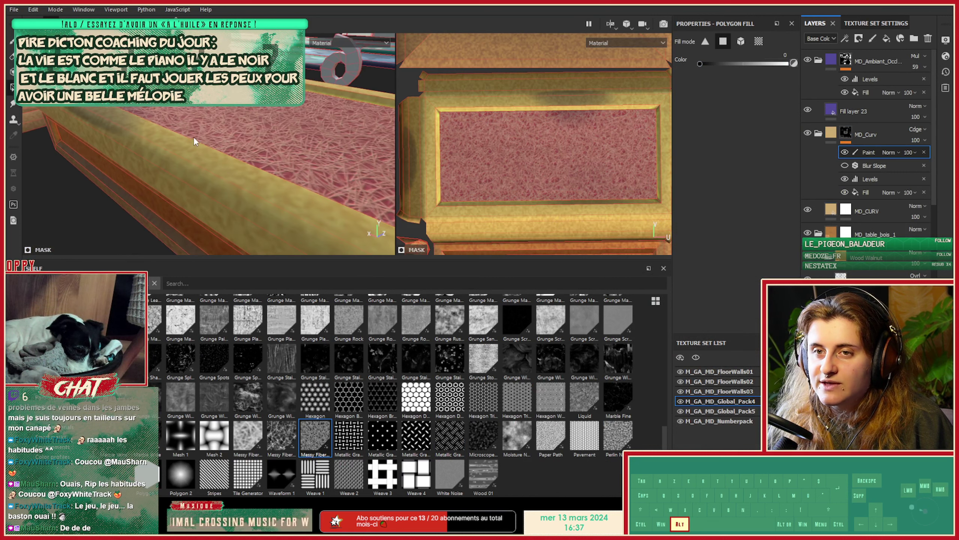
{"action": "middle_click_drag", "start_coordinate": [197, 142], "coordinate": [237, 186], "text": "alt"}
{"action": "left_click_drag", "start_coordinate": [237, 185], "coordinate": [338, 150], "text": "alt"}
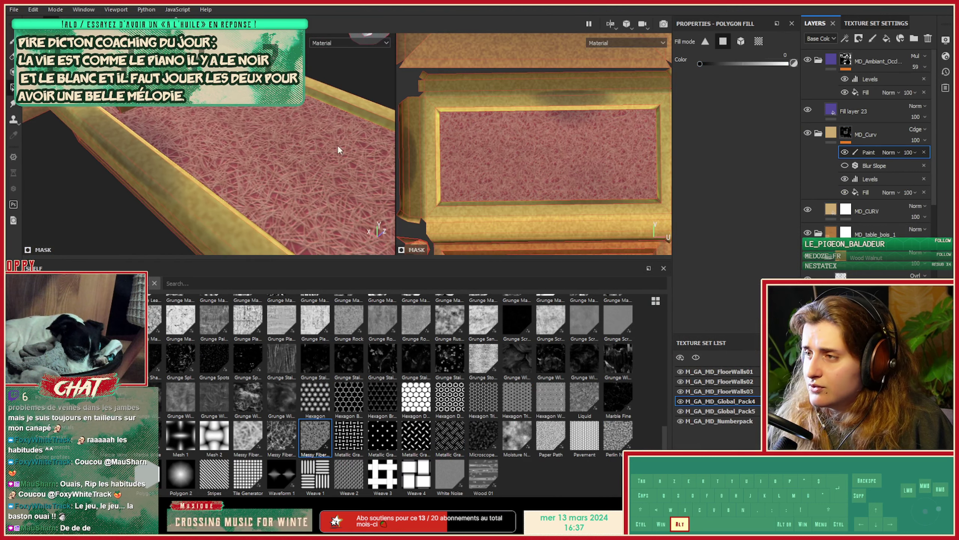
Compare the MD_Ambiant_Occlu mask with its Levels and Fill effects on and off, and hide and collapse that folder.
{"action": "left_click", "coordinate": [842, 108]}
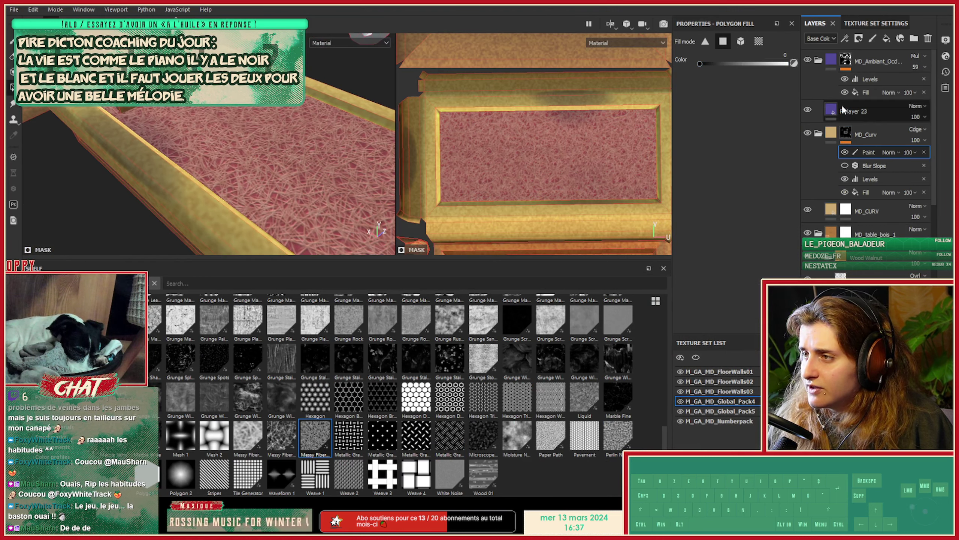
{"action": "left_click", "coordinate": [871, 80]}
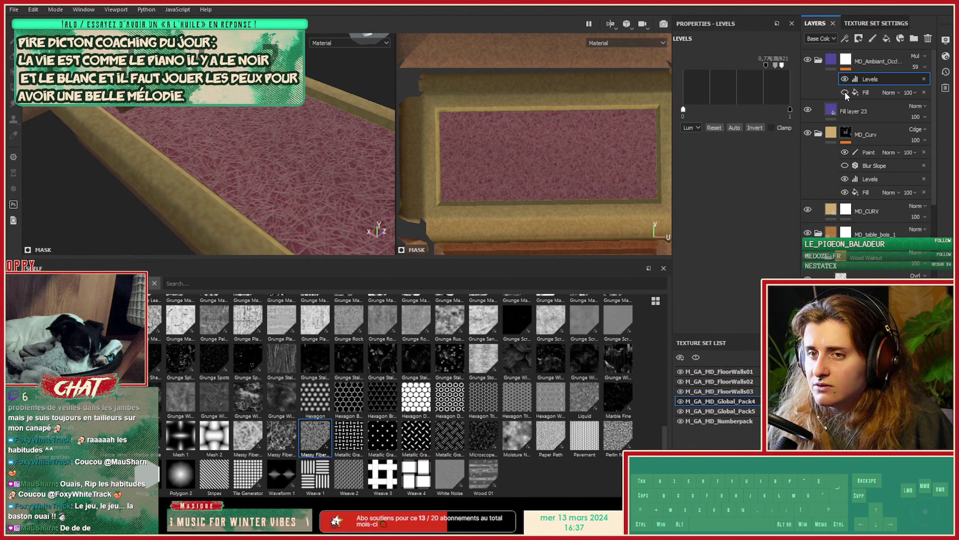
{"action": "left_click", "coordinate": [845, 80]}
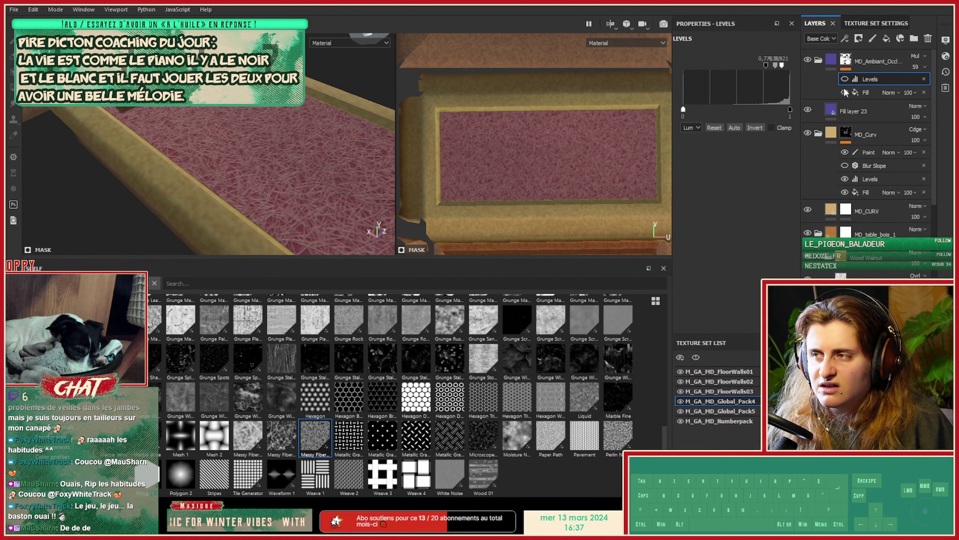
{"action": "left_click", "coordinate": [845, 80]}
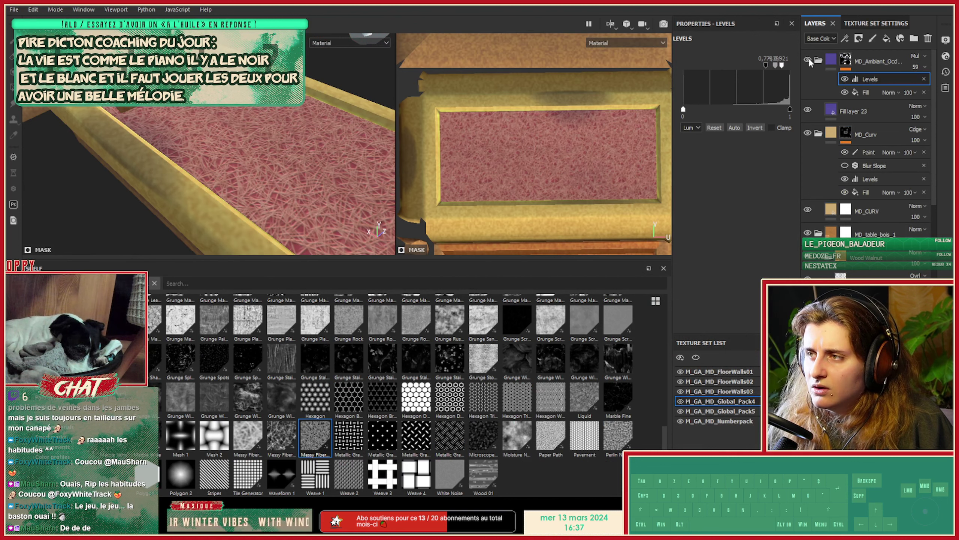
{"action": "left_click", "coordinate": [818, 60]}
{"action": "left_click_drag", "start_coordinate": [273, 186], "coordinate": [113, 146], "text": "alt"}
{"action": "right_click_drag", "start_coordinate": [113, 146], "coordinate": [34, 143], "text": "alt"}
{"action": "middle_click_drag", "start_coordinate": [243, 166], "coordinate": [260, 111], "text": "alt"}
{"action": "left_click_drag", "start_coordinate": [261, 111], "coordinate": [170, 185], "text": "alt"}
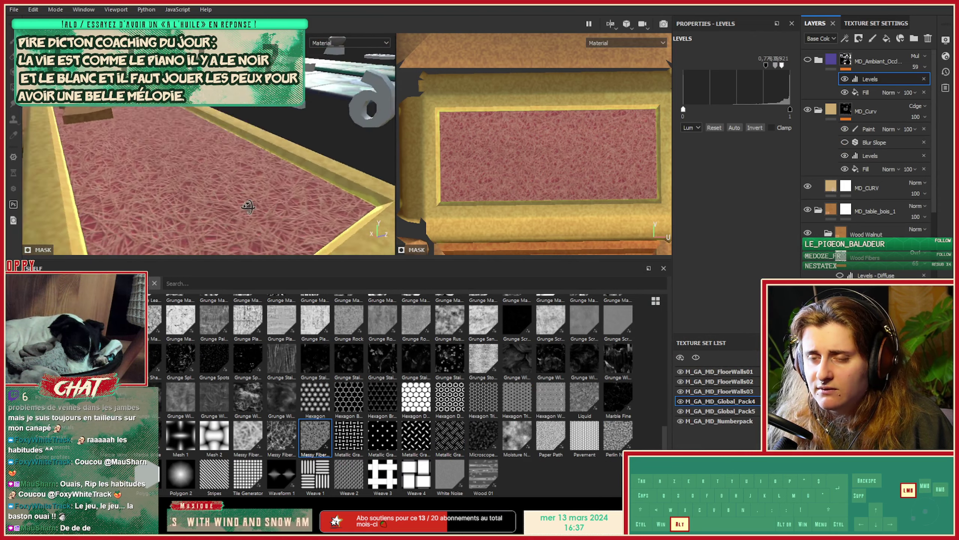
{"action": "mouse_move", "coordinate": [170, 185]}
{"action": "right_mouse_down", "text": "alt"}
{"action": "mouse_move", "coordinate": [215, 186]}
{"action": "mouse_move", "coordinate": [153, 185]}
{"action": "right_mouse_up", "text": "alt"}
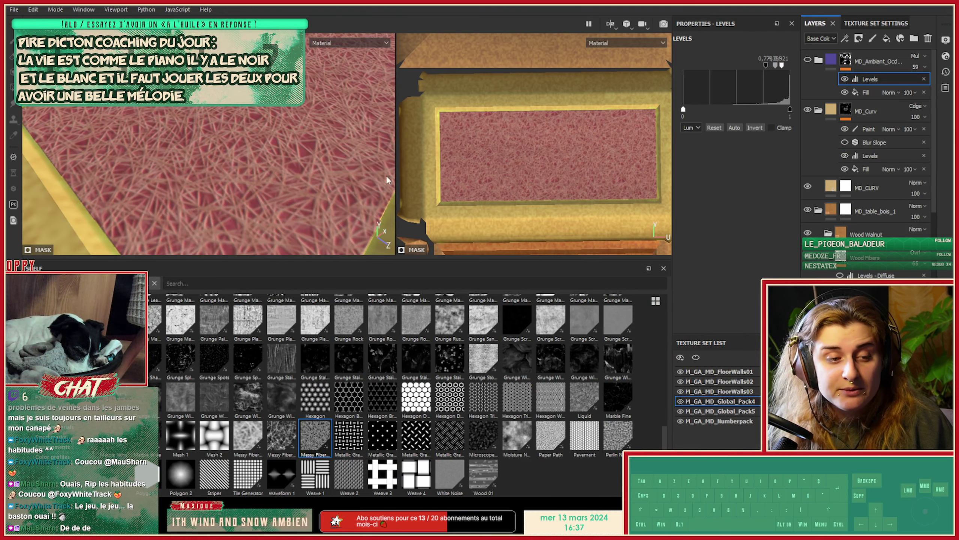
Collapse the MD_Curv folder and expand the Wood Walnut folder inside MD_table_bois_1.
{"action": "scroll", "coordinate": [893, 217], "scroll_direction": "down", "scroll_amount": 3}
{"action": "scroll", "coordinate": [885, 210], "scroll_direction": "up", "scroll_amount": 2}
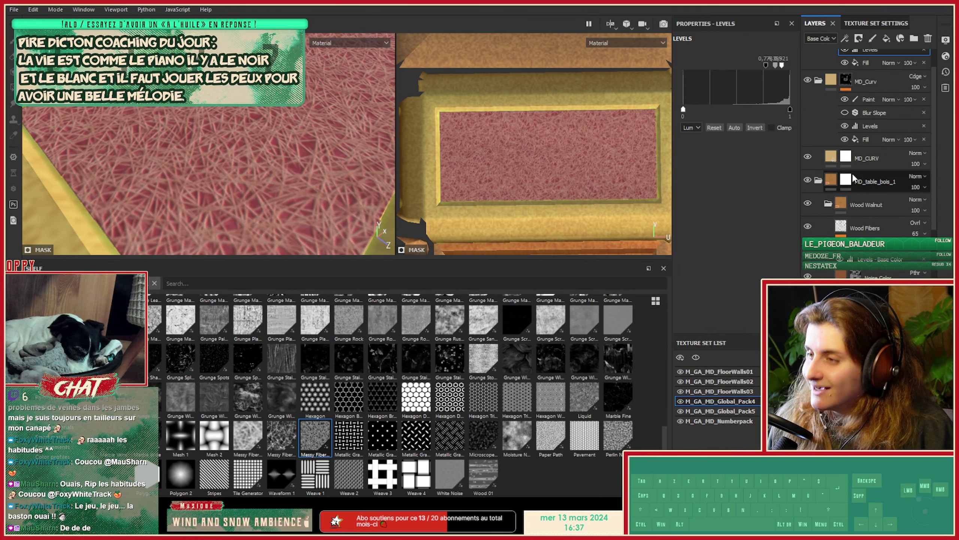
{"action": "left_click", "coordinate": [820, 181]}
{"action": "left_click", "coordinate": [821, 112]}
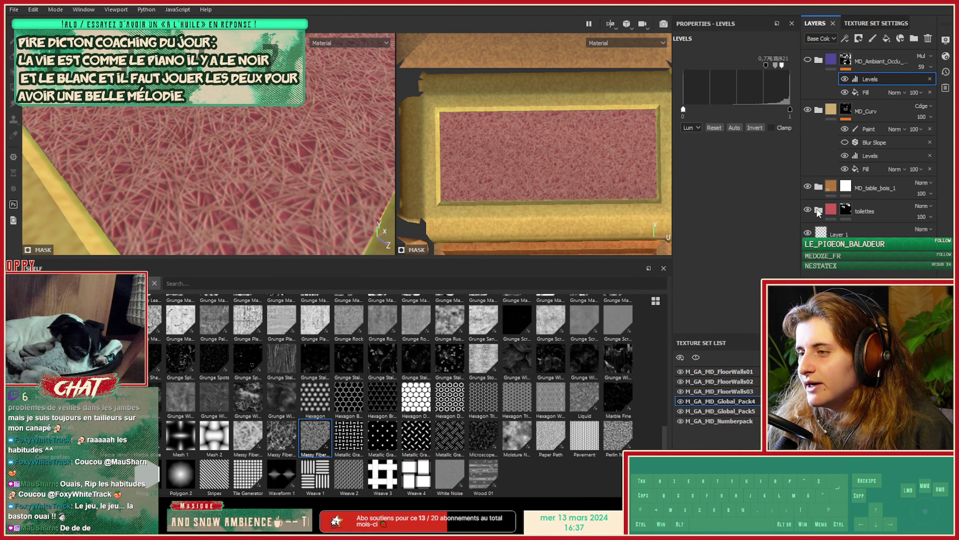
{"action": "left_click", "coordinate": [818, 212]}
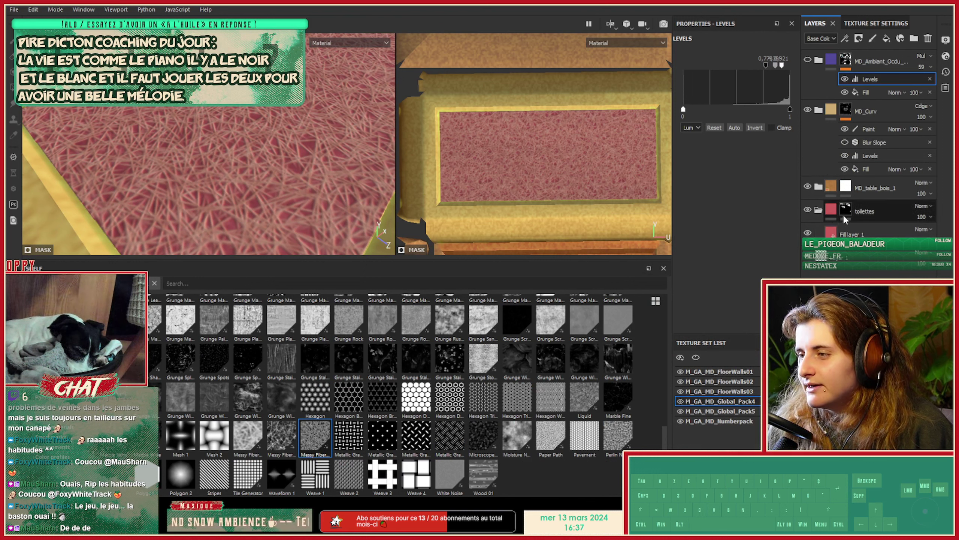
{"action": "left_click", "coordinate": [818, 186]}
{"action": "left_click", "coordinate": [828, 210]}
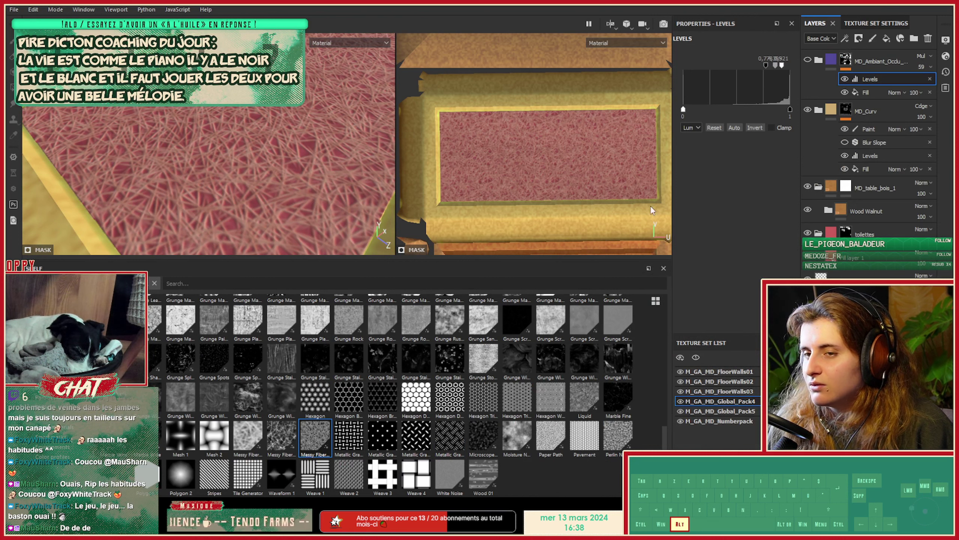
{"action": "left_click", "coordinate": [829, 212]}
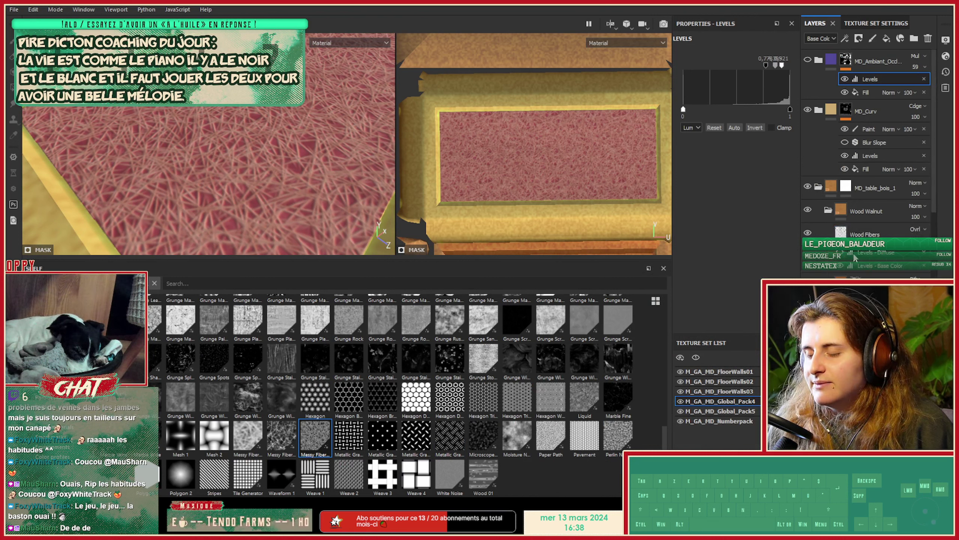
Turn off the color channel of the peach fill layer in Folder 1, leaving only height enabled on the desk panel.
{"action": "scroll", "coordinate": [855, 257], "scroll_direction": "down", "scroll_amount": 5}
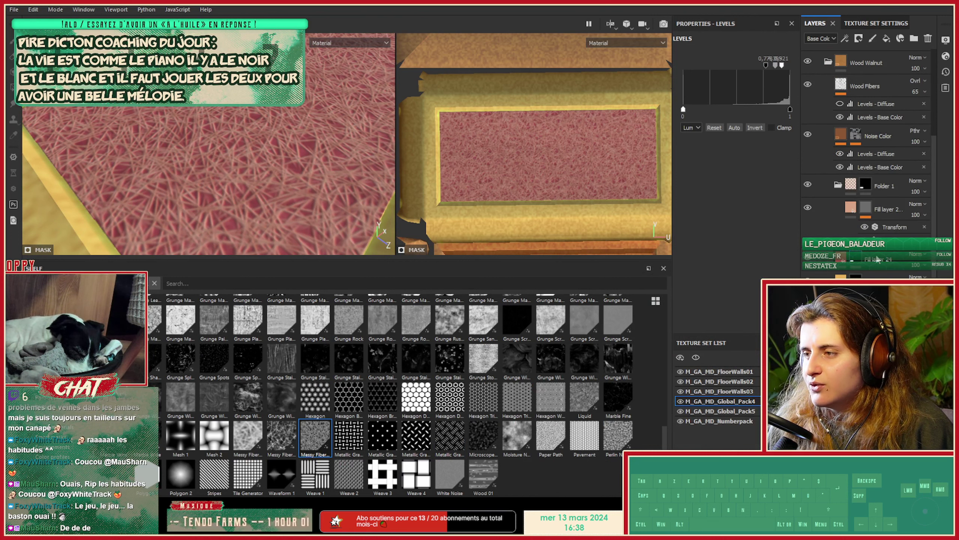
{"action": "left_click", "coordinate": [857, 263]}
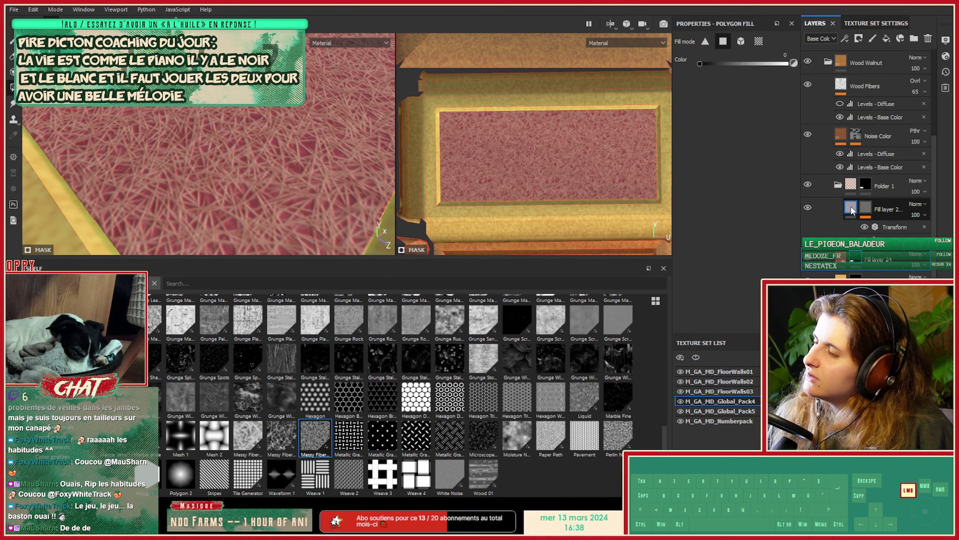
{"action": "left_click", "coordinate": [851, 208]}
{"action": "left_click", "coordinate": [698, 204]}
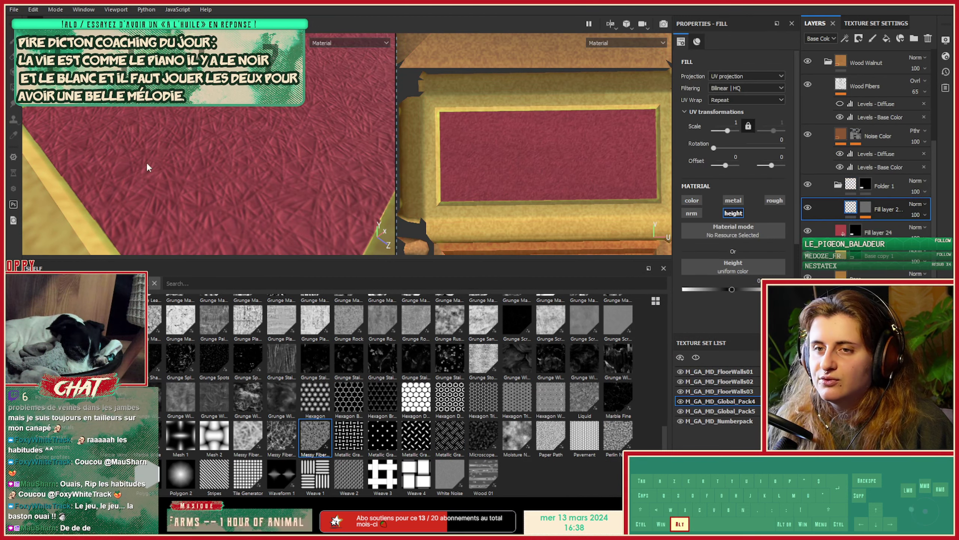
{"action": "right_click_drag", "start_coordinate": [146, 166], "coordinate": [272, 144], "text": "alt"}
{"action": "left_click_drag", "start_coordinate": [174, 169], "coordinate": [278, 200], "text": "alt"}
{"action": "right_click_drag", "start_coordinate": [278, 200], "coordinate": [304, 156], "text": "alt"}
{"action": "left_click_drag", "start_coordinate": [304, 156], "coordinate": [300, 126], "text": "alt"}
{"action": "middle_click_drag", "start_coordinate": [301, 126], "coordinate": [217, 151], "text": "alt"}
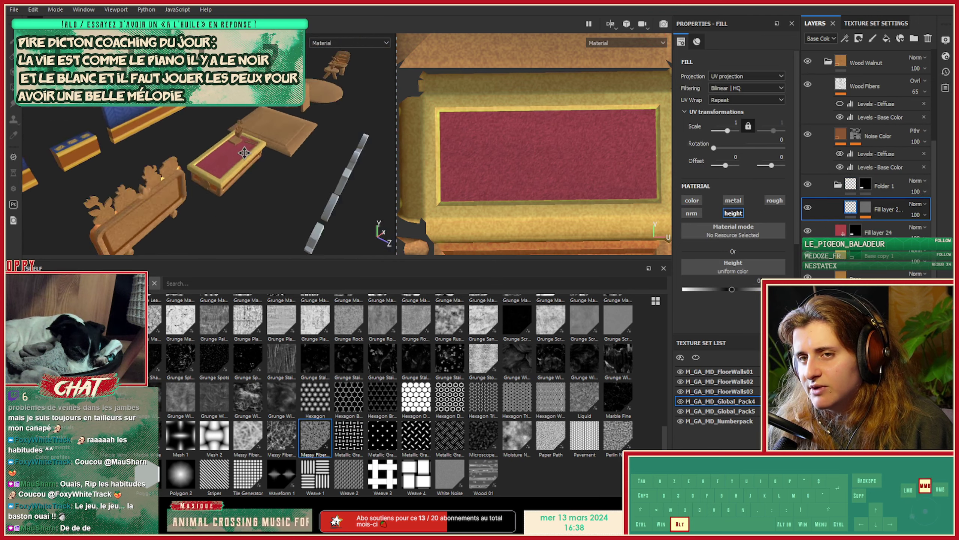
{"action": "right_click_drag", "start_coordinate": [217, 151], "coordinate": [388, 177], "text": "alt"}
{"action": "middle_click_drag", "start_coordinate": [389, 177], "coordinate": [347, 186], "text": "alt"}
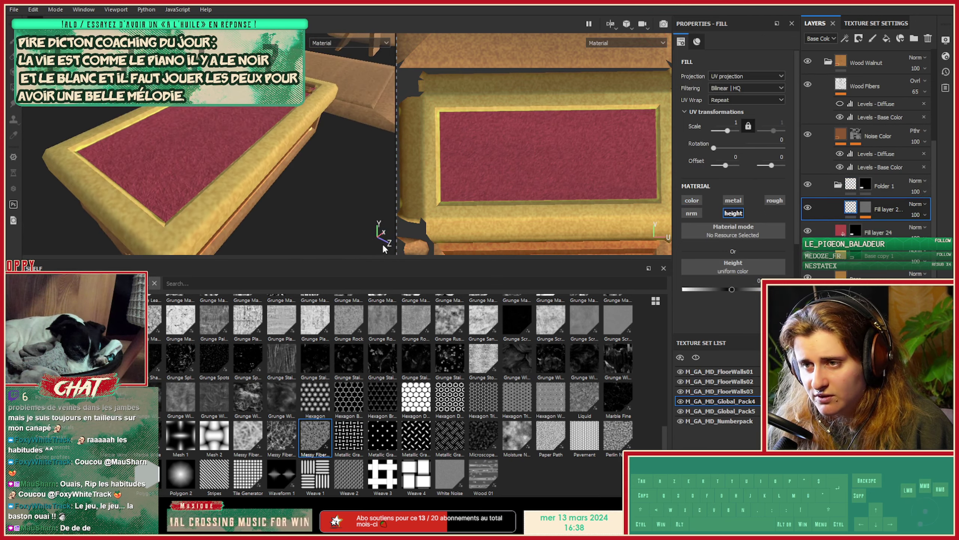
Enlarge the 3D view and compare the desk panel's Base Color with the fiber layer's color channel on and off.
{"action": "left_click_drag", "start_coordinate": [379, 259], "coordinate": [371, 378]}
{"action": "key", "text": "c"}
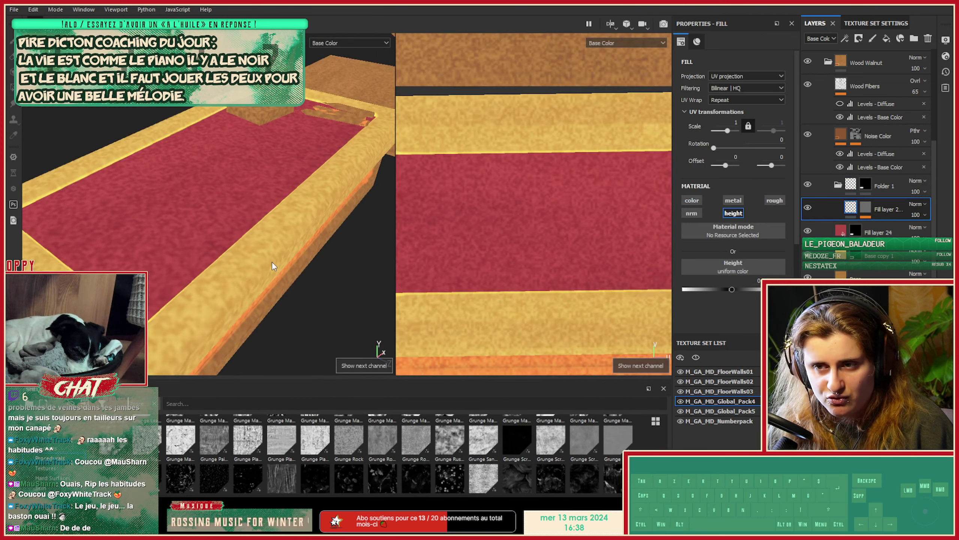
{"action": "left_click_drag", "start_coordinate": [396, 267], "coordinate": [601, 261]}
{"action": "left_click_drag", "start_coordinate": [351, 161], "coordinate": [323, 229], "text": "alt"}
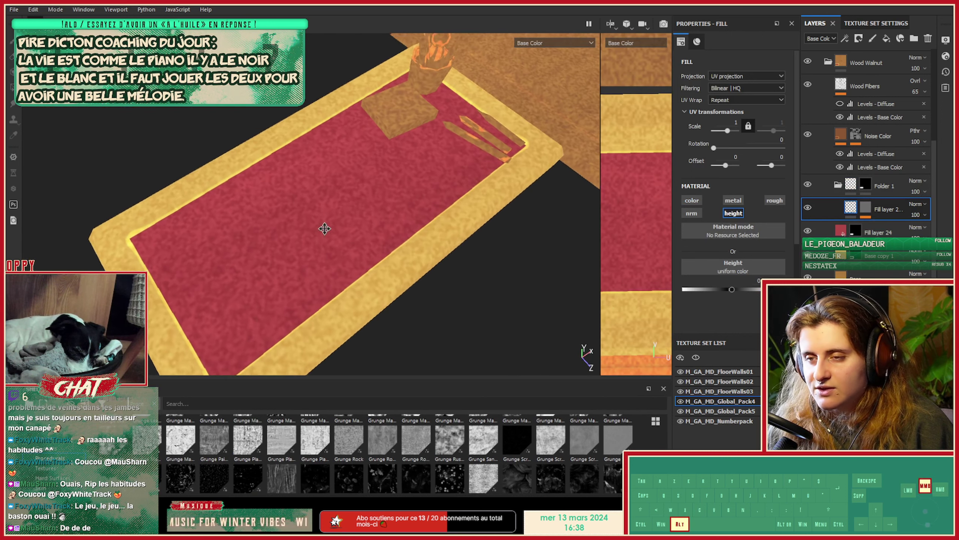
{"action": "right_click_drag", "start_coordinate": [323, 229], "coordinate": [464, 234], "text": "alt"}
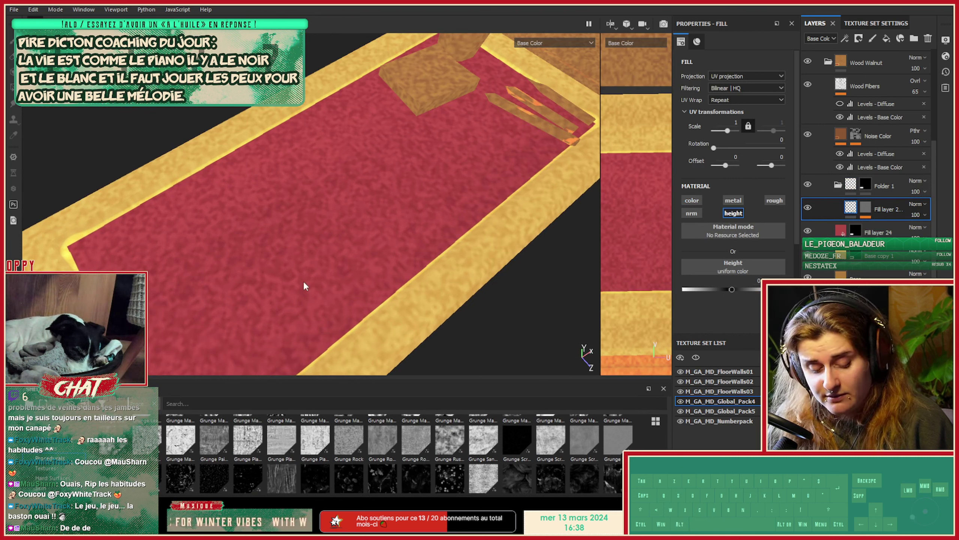
{"action": "left_click", "coordinate": [692, 201]}
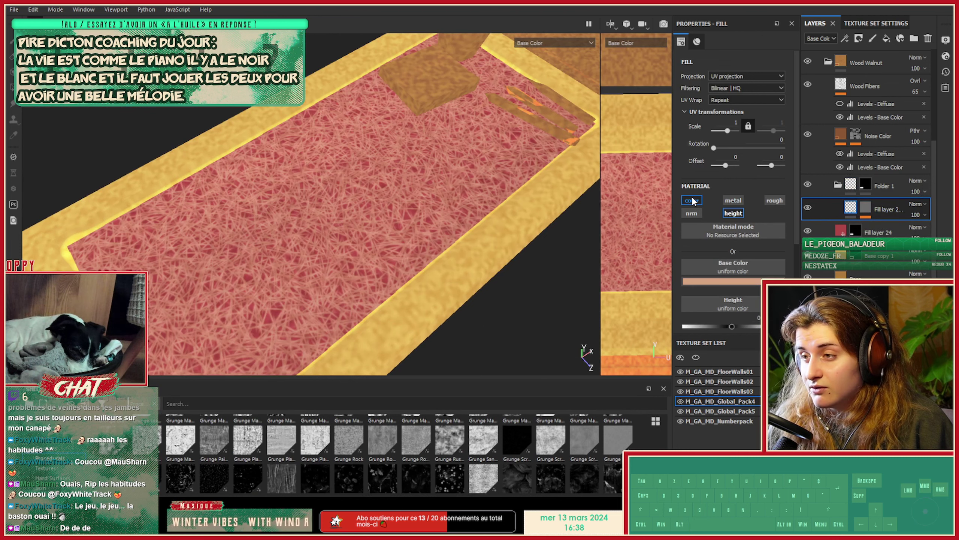
{"action": "left_click", "coordinate": [692, 200]}
Display the Metallic channel on the desk and hide the MD_Curv folder.
{"action": "key", "text": "c"}
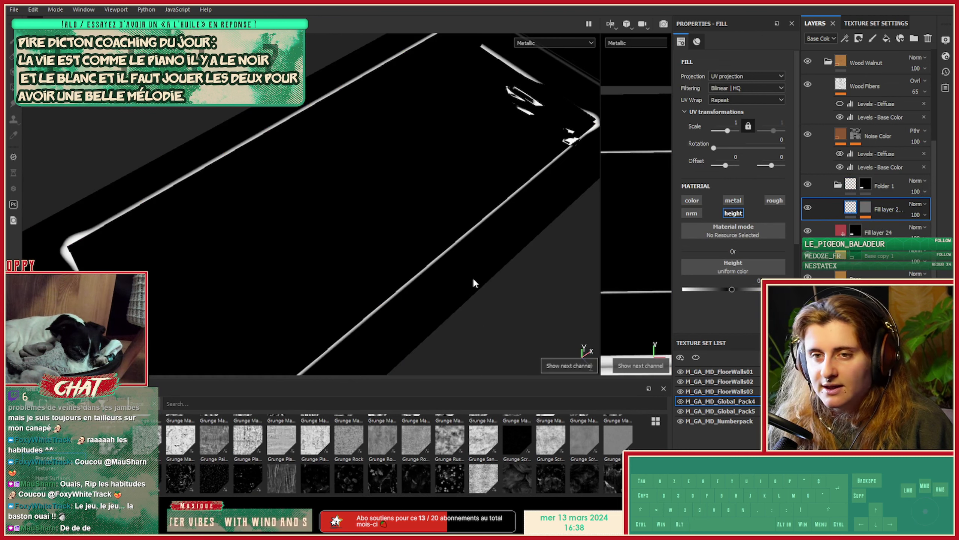
{"action": "left_click_drag", "start_coordinate": [493, 214], "coordinate": [529, 159], "text": "alt"}
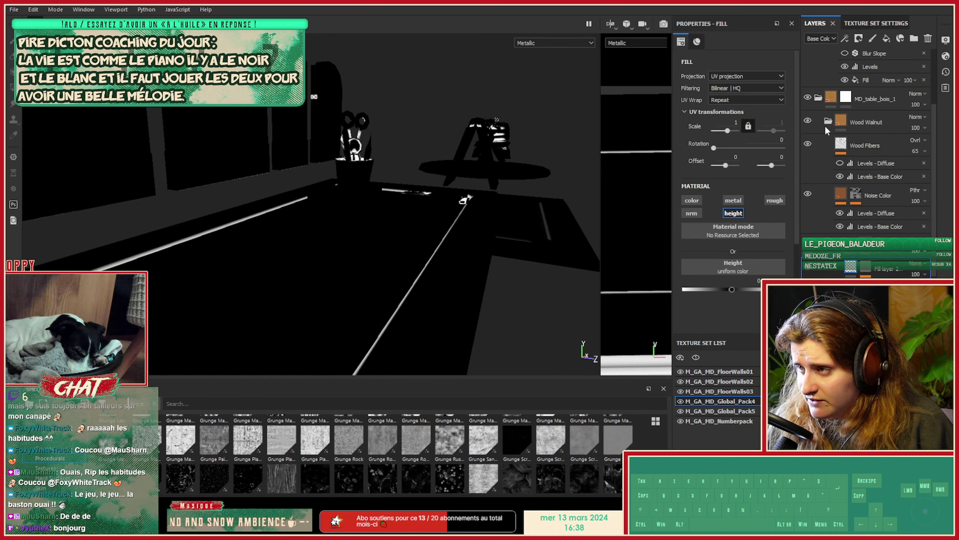
{"action": "scroll", "coordinate": [822, 123], "scroll_direction": "up", "scroll_amount": 4}
{"action": "left_click", "coordinate": [808, 109]}
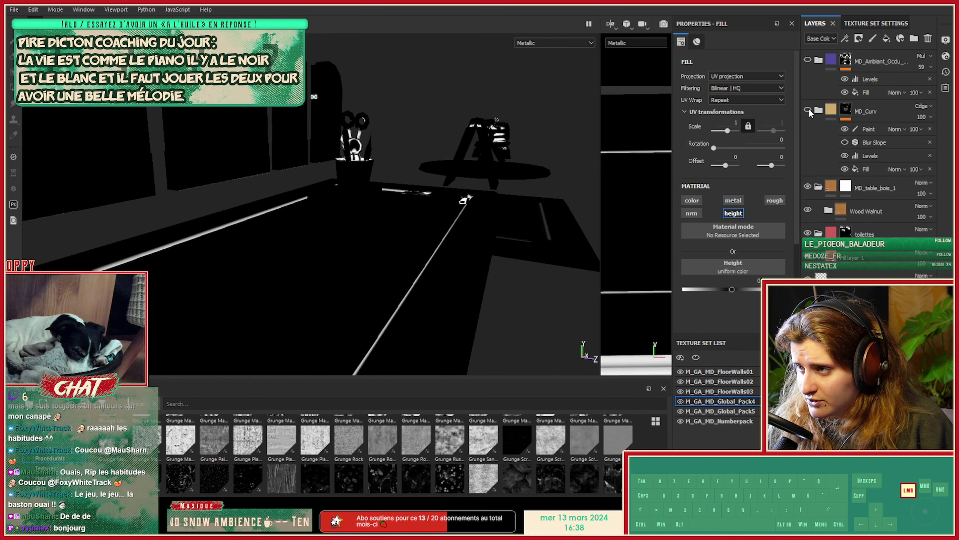
{"action": "left_click_drag", "start_coordinate": [446, 196], "coordinate": [437, 201], "text": "alt"}
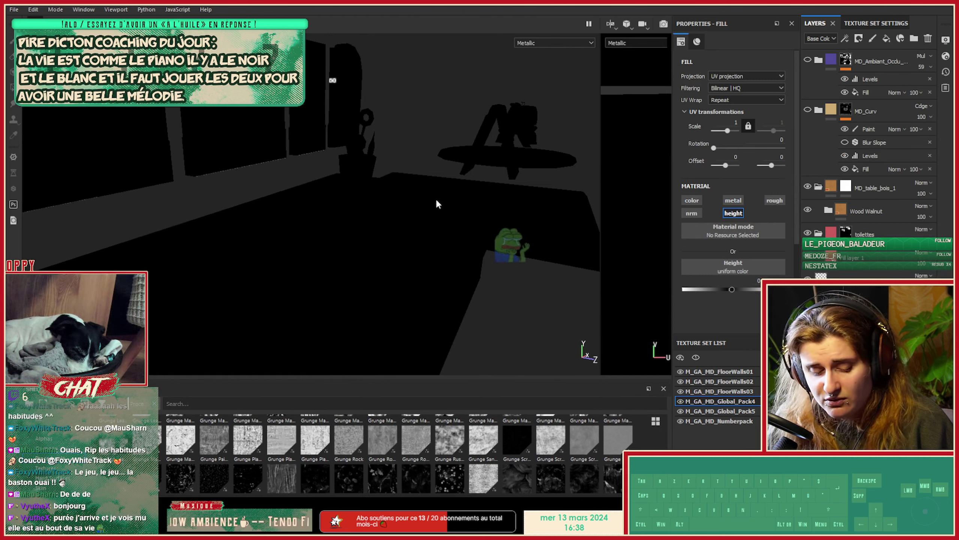
Display the Normal+Height+Mesh channel and examine the fiber relief on the desk's top panel.
{"action": "key", "text": "c"}
{"action": "key", "text": "c"}
{"action": "key", "text": "c"}
{"action": "key", "text": "c"}
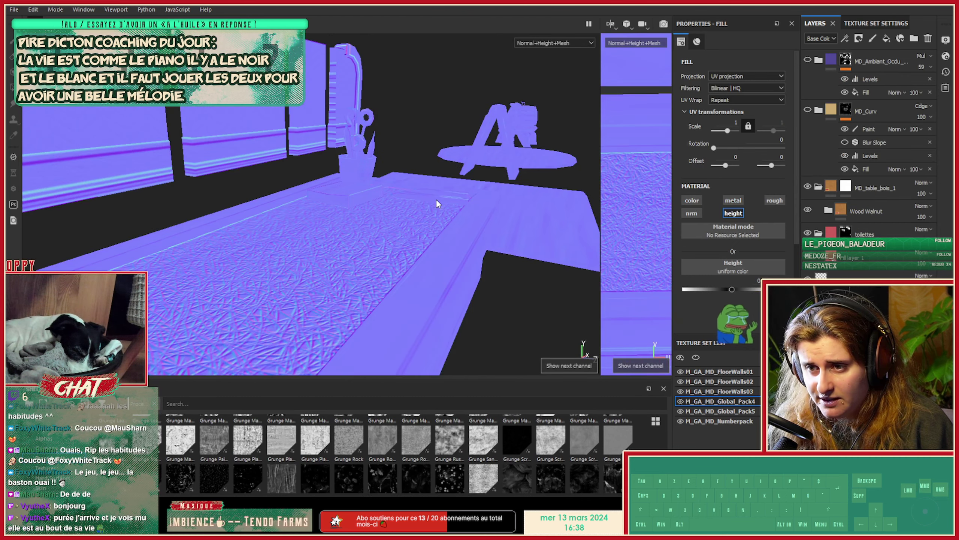
{"action": "left_click_drag", "start_coordinate": [437, 198], "coordinate": [247, 265], "text": "alt"}
{"action": "middle_click_drag", "start_coordinate": [247, 265], "coordinate": [479, 271], "text": "alt"}
{"action": "right_click_drag", "start_coordinate": [383, 237], "coordinate": [516, 238], "text": "alt"}
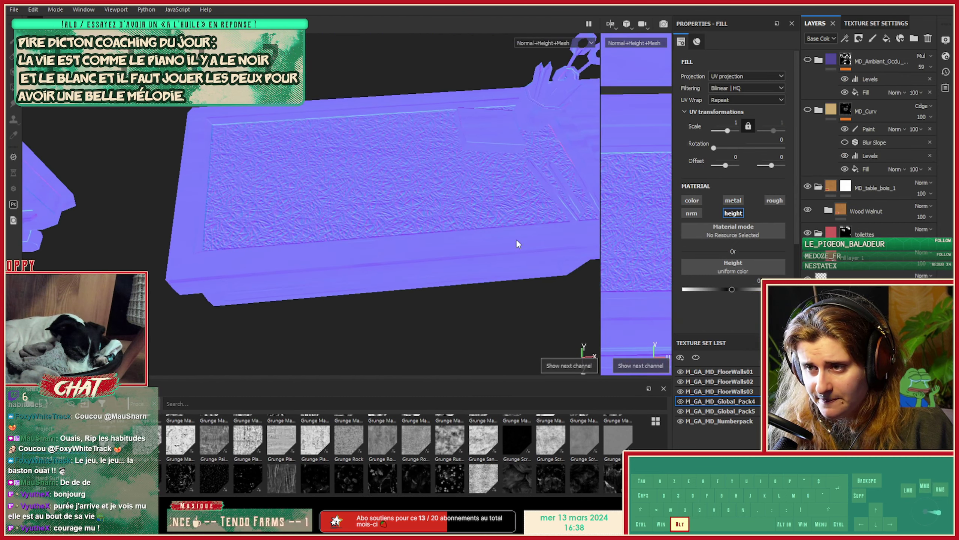
{"action": "middle_click_drag", "start_coordinate": [515, 238], "coordinate": [423, 271], "text": "alt"}
{"action": "right_click_drag", "start_coordinate": [289, 272], "coordinate": [434, 276], "text": "alt"}
{"action": "left_click_drag", "start_coordinate": [435, 274], "coordinate": [417, 269], "text": "alt"}
Return the desk to the Material display and expand the Wood Walnut folder.
{"action": "key", "text": "m"}
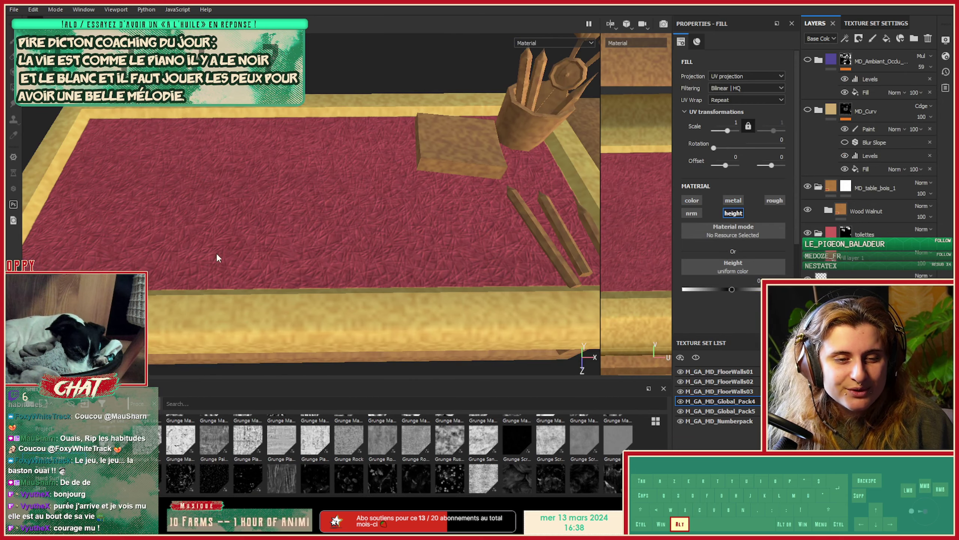
{"action": "mouse_move", "coordinate": [216, 253]}
{"action": "left_mouse_down", "text": "alt"}
{"action": "mouse_move", "coordinate": [294, 242]}
{"action": "mouse_move", "coordinate": [273, 243]}
{"action": "mouse_move", "coordinate": [317, 255]}
{"action": "mouse_move", "coordinate": [336, 204]}
{"action": "mouse_move", "coordinate": [404, 234]}
{"action": "mouse_move", "coordinate": [439, 226]}
{"action": "left_mouse_up", "text": "alt"}
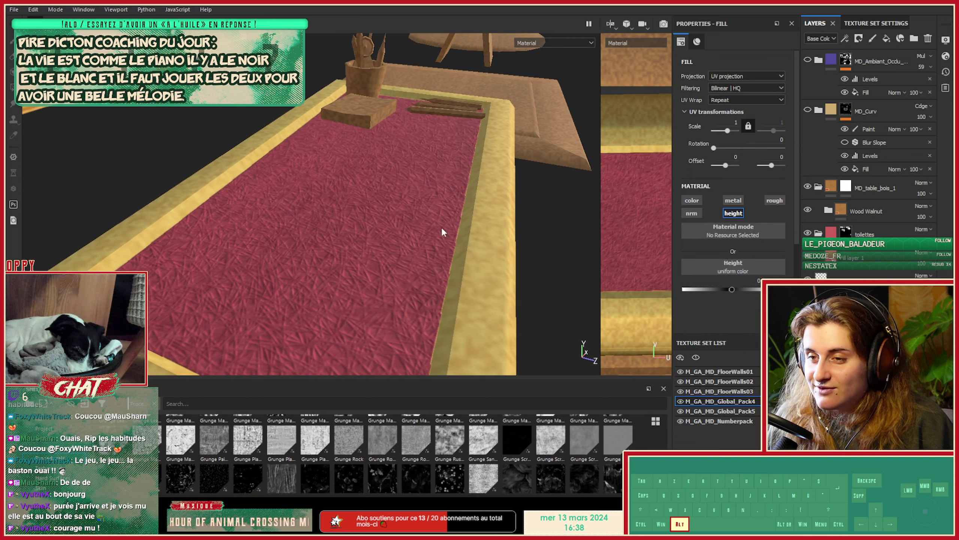
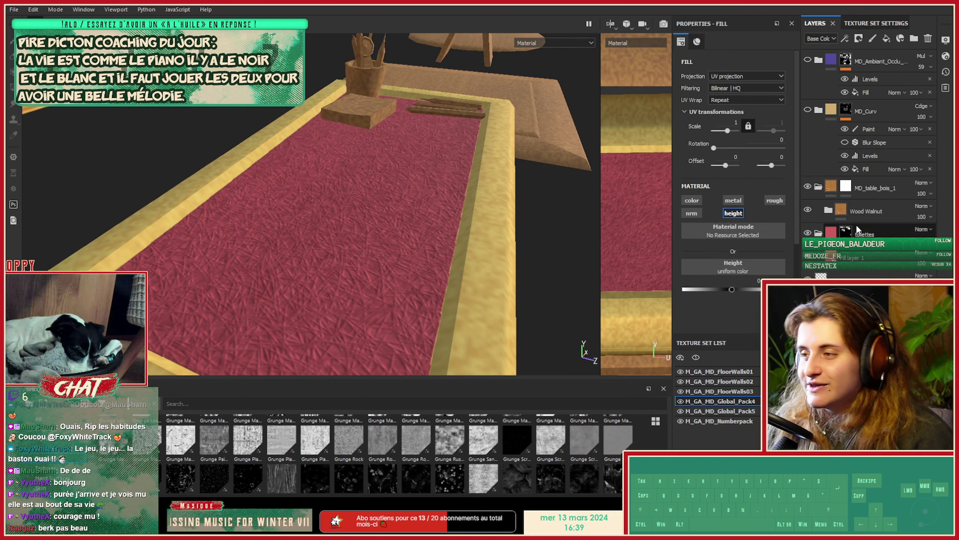
{"action": "left_click", "coordinate": [830, 211]}
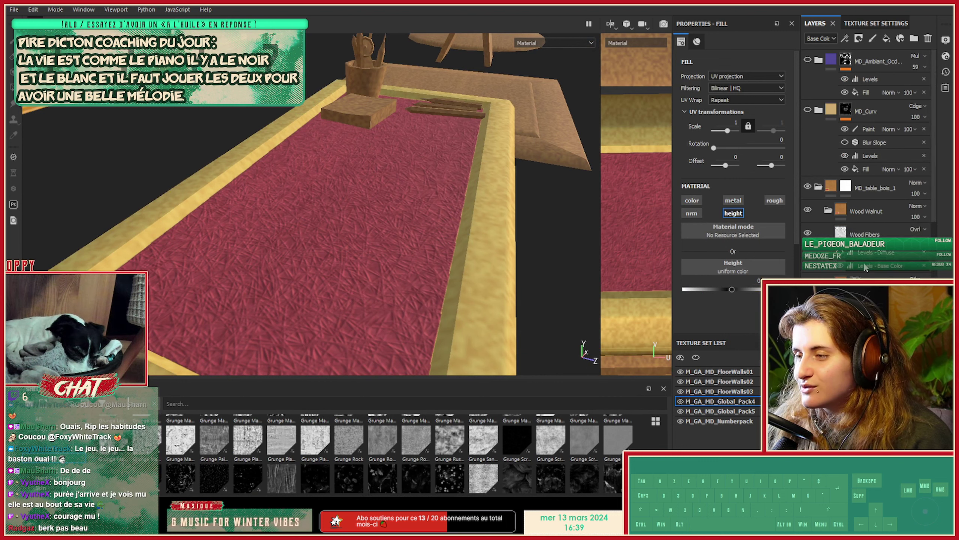
Replace the Messy Fibers 3 grayscale in the mask fill of Folder 1's relief layer with the Hexagon Dots procedural.
{"action": "scroll", "coordinate": [866, 268], "scroll_direction": "down", "scroll_amount": 3}
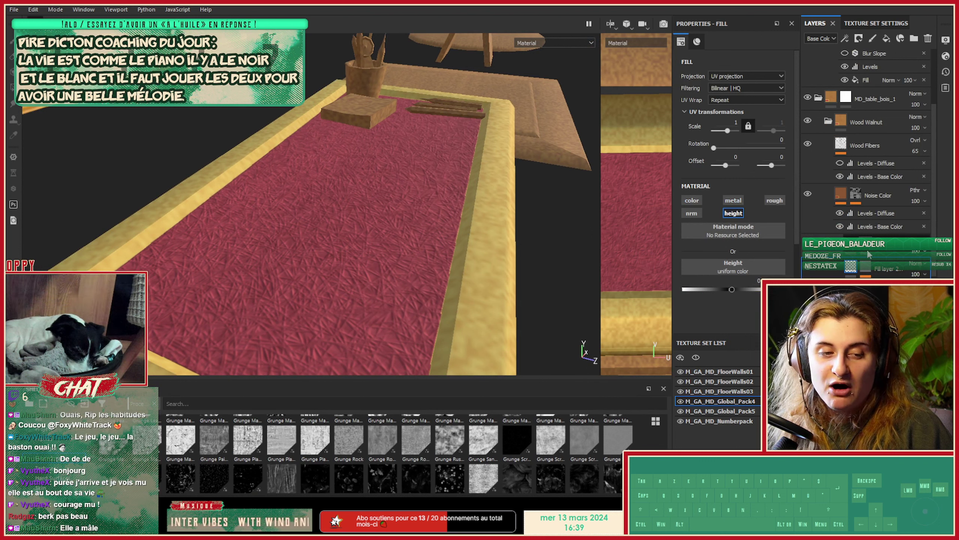
{"action": "key", "text": "4"}
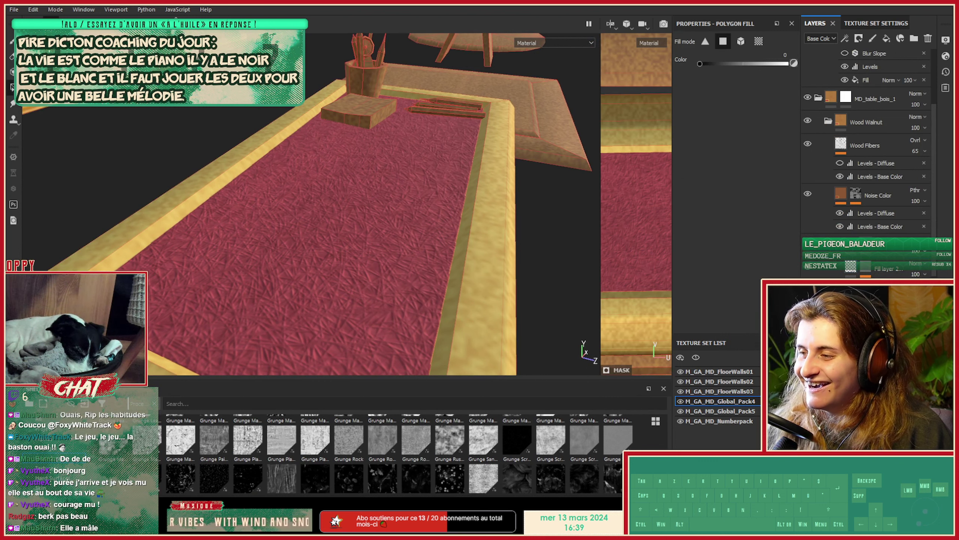
{"action": "left_click", "coordinate": [863, 274]}
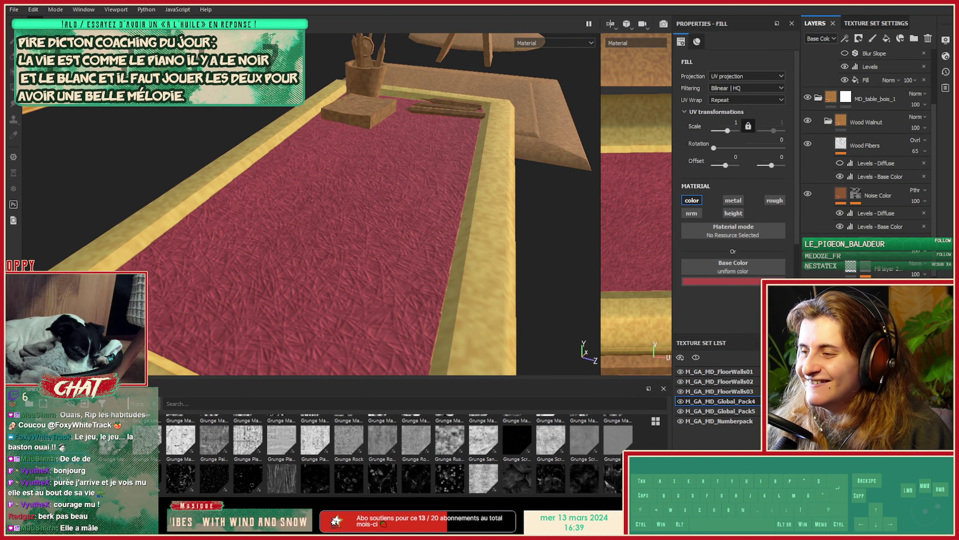
{"action": "left_click", "coordinate": [865, 269]}
{"action": "left_click", "coordinate": [868, 286]}
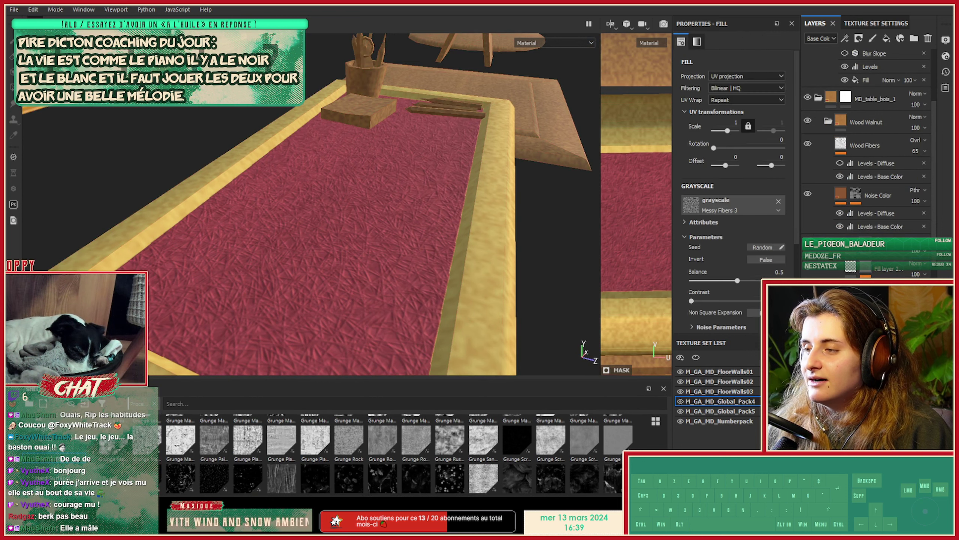
{"action": "left_click_drag", "start_coordinate": [454, 376], "coordinate": [474, 237]}
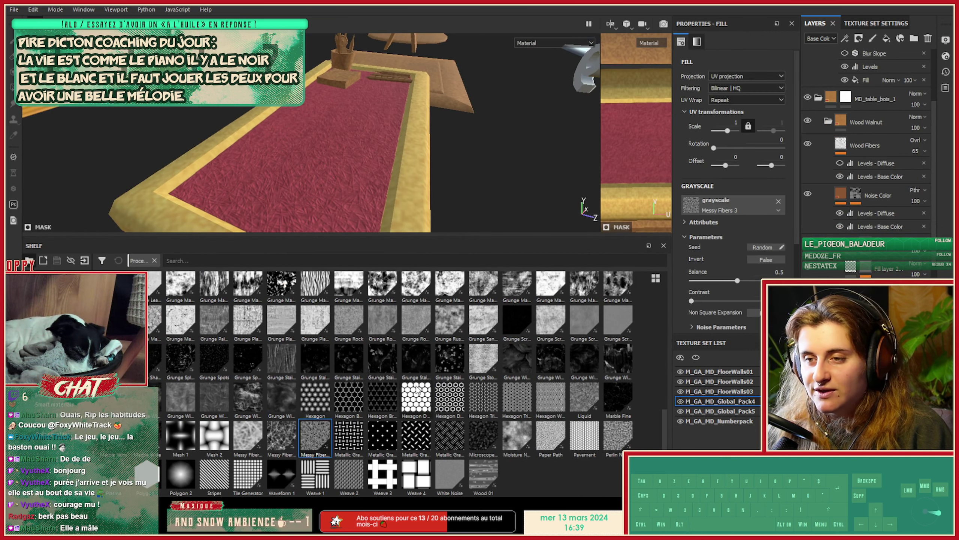
{"action": "scroll", "coordinate": [730, 274], "scroll_direction": "down", "scroll_amount": 3}
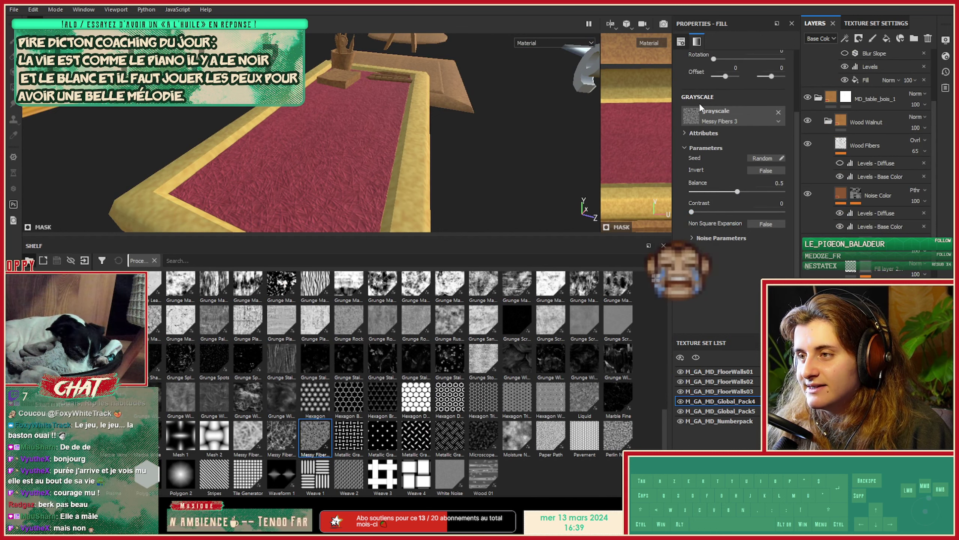
{"action": "left_click", "coordinate": [689, 133]}
{"action": "scroll", "coordinate": [709, 204], "scroll_direction": "down", "scroll_amount": 1}
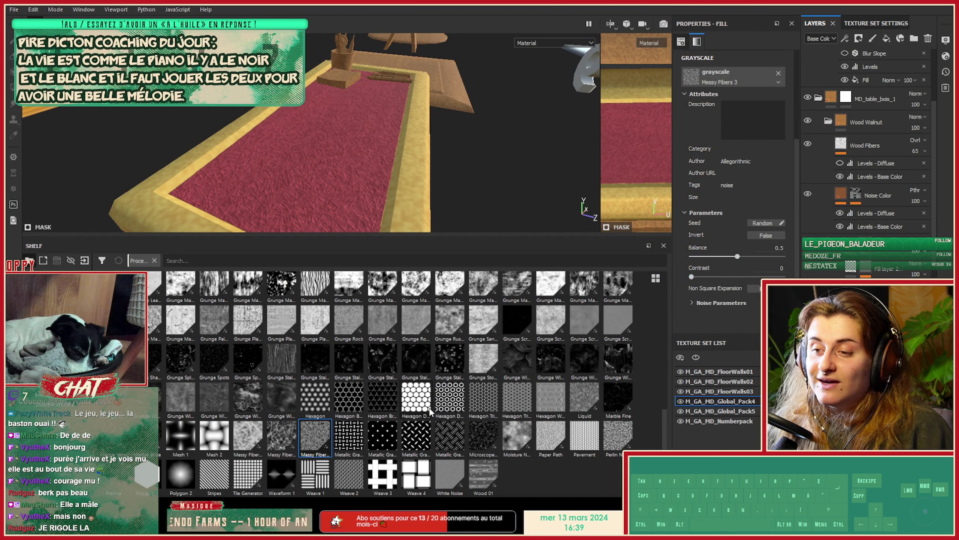
{"action": "left_click_drag", "start_coordinate": [420, 407], "coordinate": [728, 135]}
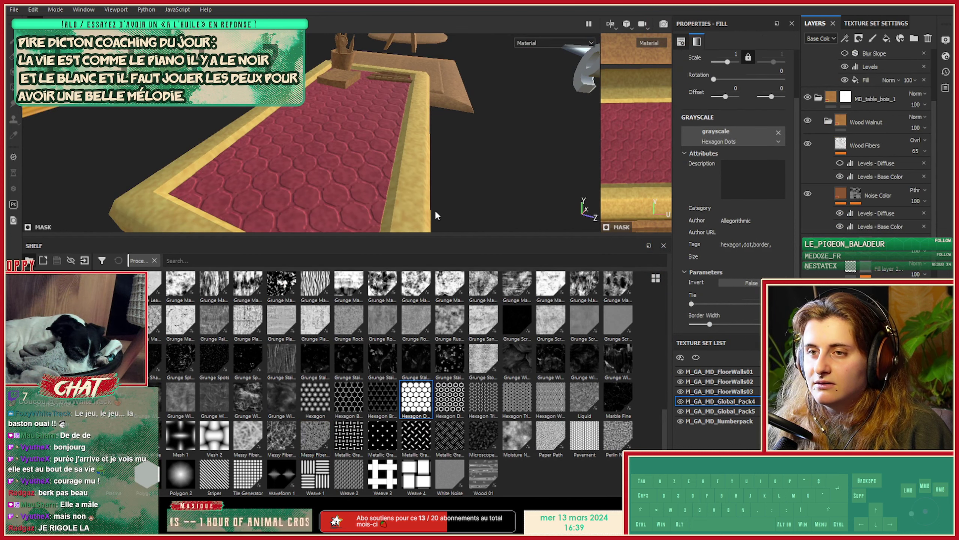
Examine the hexagon relief on the desk's red top panel from several angles and distances.
{"action": "left_click_drag", "start_coordinate": [391, 138], "coordinate": [425, 175], "text": "alt"}
{"action": "middle_click_drag", "start_coordinate": [425, 175], "coordinate": [423, 157], "text": "alt"}
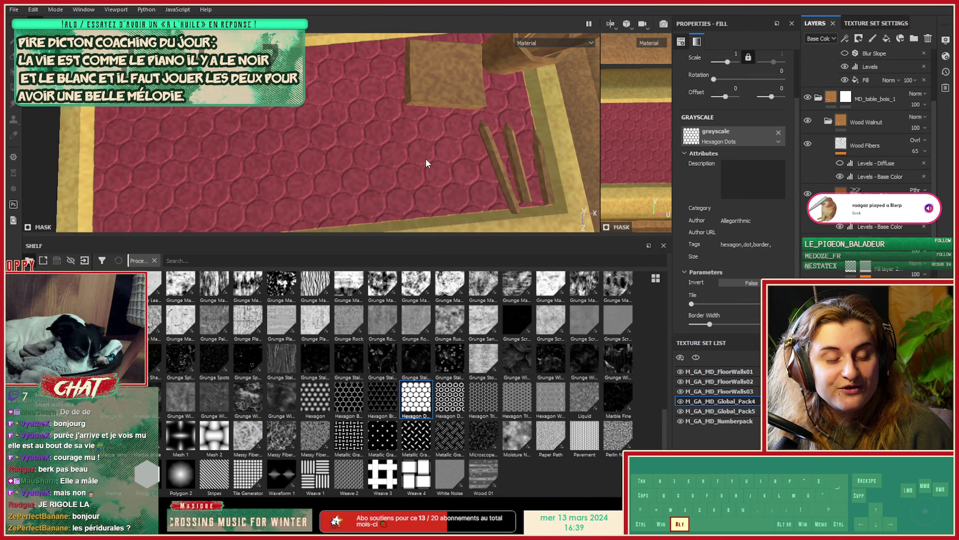
{"action": "right_click_drag", "start_coordinate": [430, 141], "coordinate": [390, 150], "text": "alt"}
{"action": "middle_click_drag", "start_coordinate": [391, 150], "coordinate": [401, 126], "text": "alt"}
{"action": "left_click_drag", "start_coordinate": [400, 130], "coordinate": [394, 123], "text": "alt"}
{"action": "middle_click_drag", "start_coordinate": [395, 123], "coordinate": [413, 151], "text": "alt"}
{"action": "left_click_drag", "start_coordinate": [417, 151], "coordinate": [524, 150], "text": "alt"}
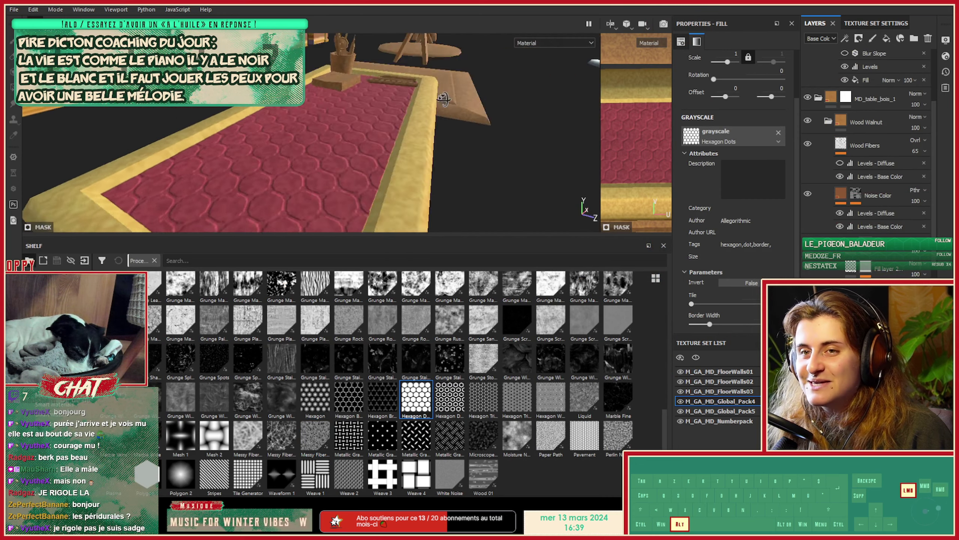
{"action": "middle_click_drag", "start_coordinate": [523, 149], "coordinate": [432, 133], "text": "alt"}
{"action": "right_click_drag", "start_coordinate": [433, 133], "coordinate": [262, 138], "text": "alt"}
{"action": "left_click_drag", "start_coordinate": [262, 139], "coordinate": [364, 166], "text": "alt"}
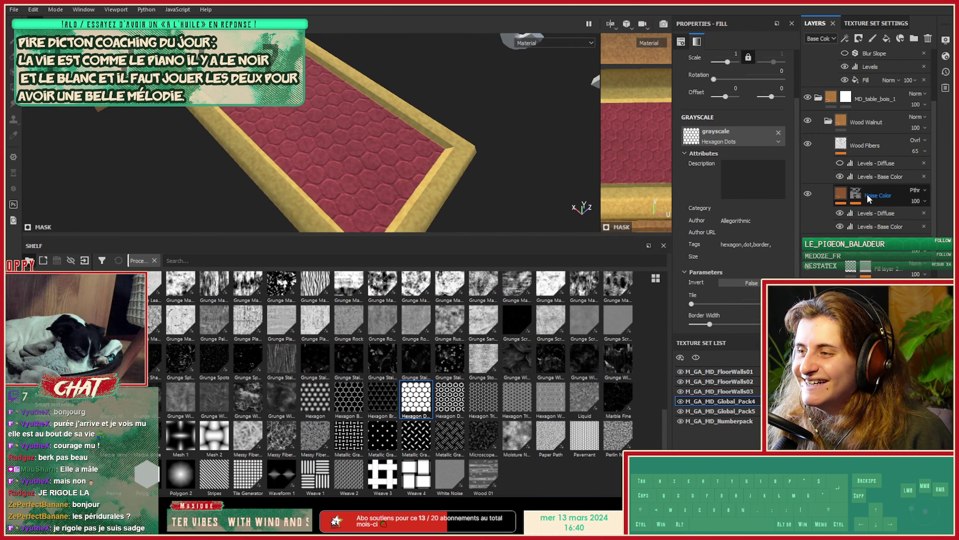
Target the Base copy 1 layer's mask with Polygon Fill in quad mode at color 0, framing the desk rim's corner in both views.
{"action": "scroll", "coordinate": [868, 227], "scroll_direction": "down", "scroll_amount": 3}
{"action": "left_click", "coordinate": [862, 260]}
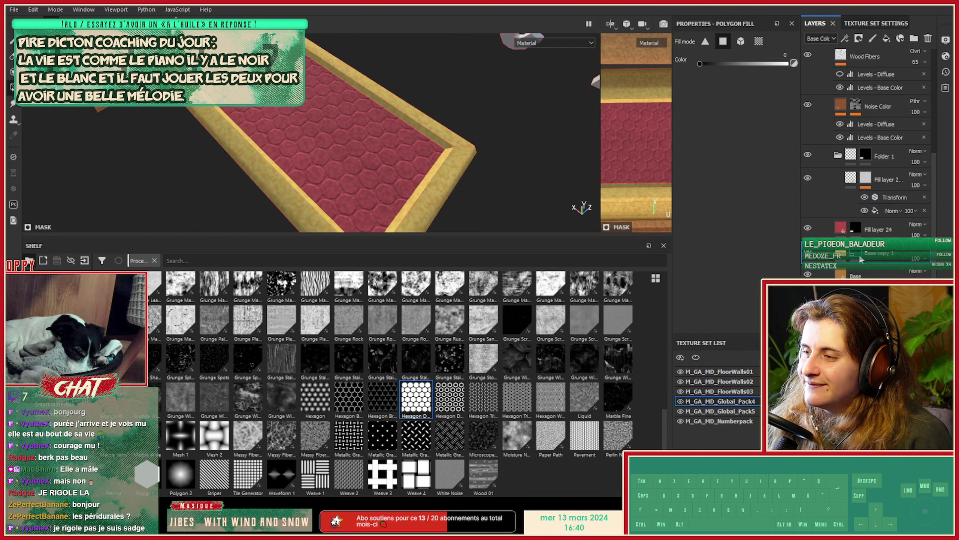
{"action": "left_click_drag", "start_coordinate": [576, 81], "coordinate": [408, 117], "text": "alt"}
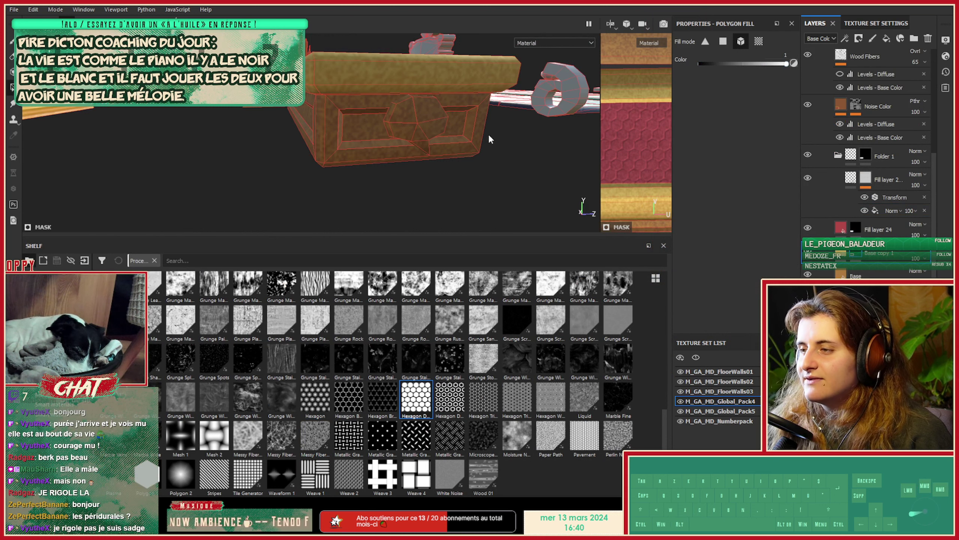
{"action": "left_click_drag", "start_coordinate": [421, 117], "coordinate": [309, 129], "text": "alt"}
{"action": "left_click_drag", "start_coordinate": [335, 172], "coordinate": [419, 84], "text": "alt"}
{"action": "right_click_drag", "start_coordinate": [419, 84], "coordinate": [423, 88], "text": "alt"}
{"action": "middle_click_drag", "start_coordinate": [424, 87], "coordinate": [383, 129], "text": "alt"}
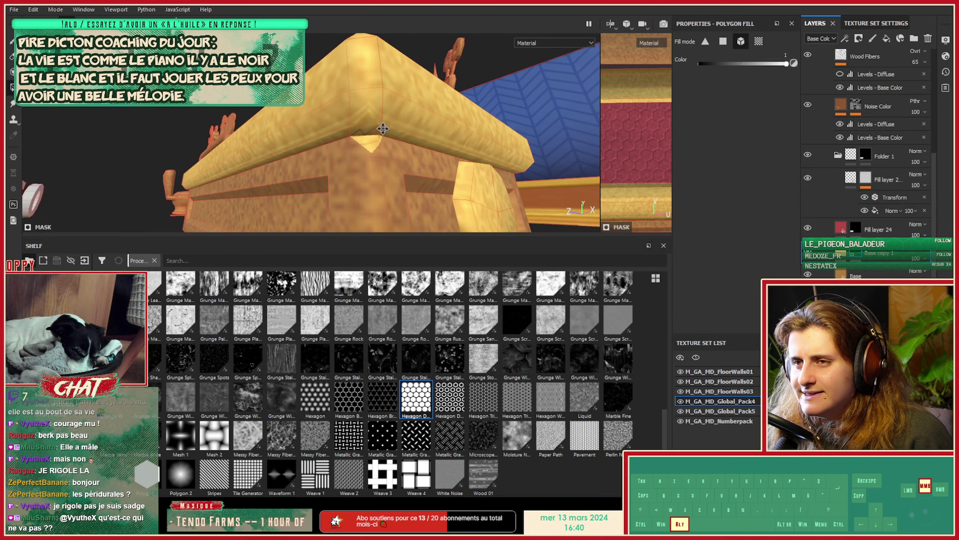
{"action": "left_click_drag", "start_coordinate": [603, 155], "coordinate": [313, 155]}
{"action": "right_click_drag", "start_coordinate": [532, 130], "coordinate": [453, 149], "text": "alt"}
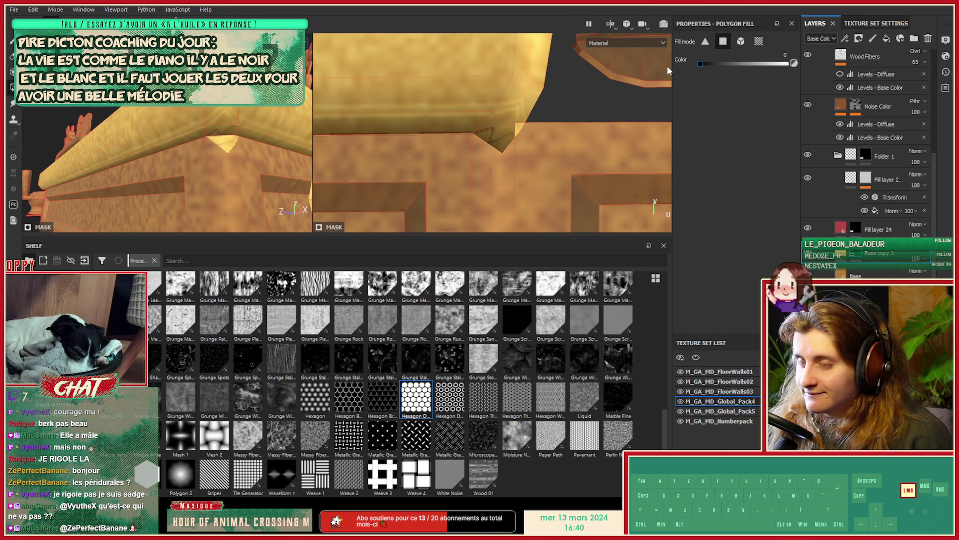
Try to mask the light wood off the pointed polygon at the desk rim's corner, checking its edges in the 2D view.
{"action": "left_click", "coordinate": [506, 145]}
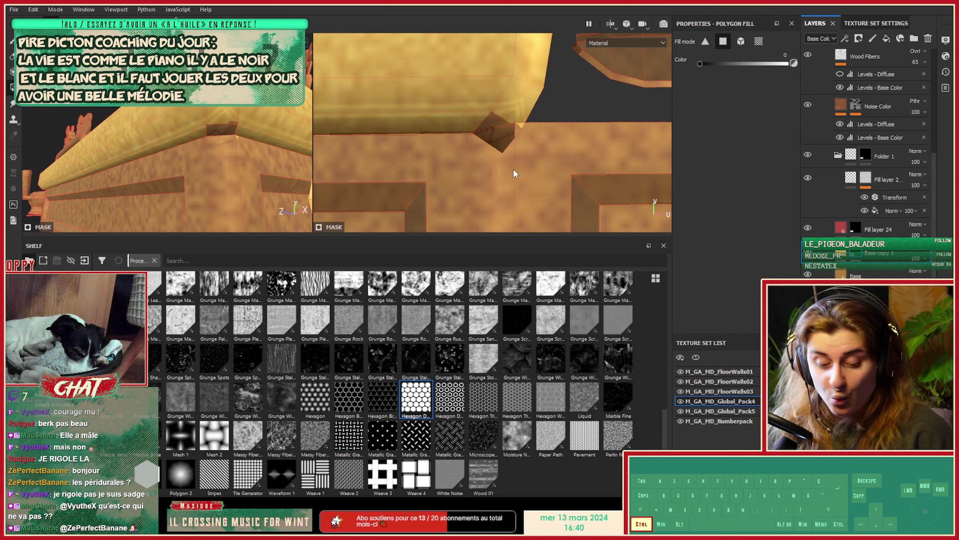
{"action": "key", "text": "ctrl+z"}
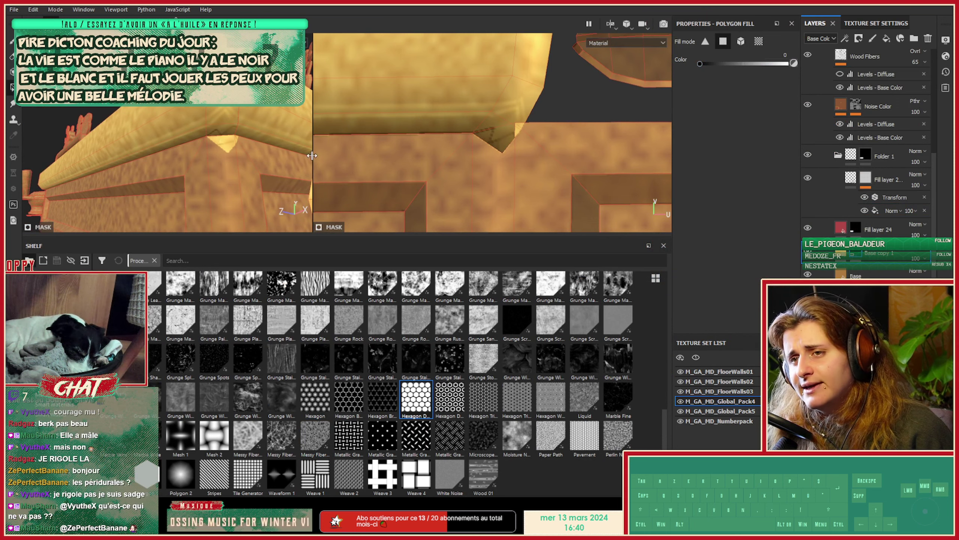
{"action": "left_click_drag", "start_coordinate": [312, 155], "coordinate": [413, 155]}
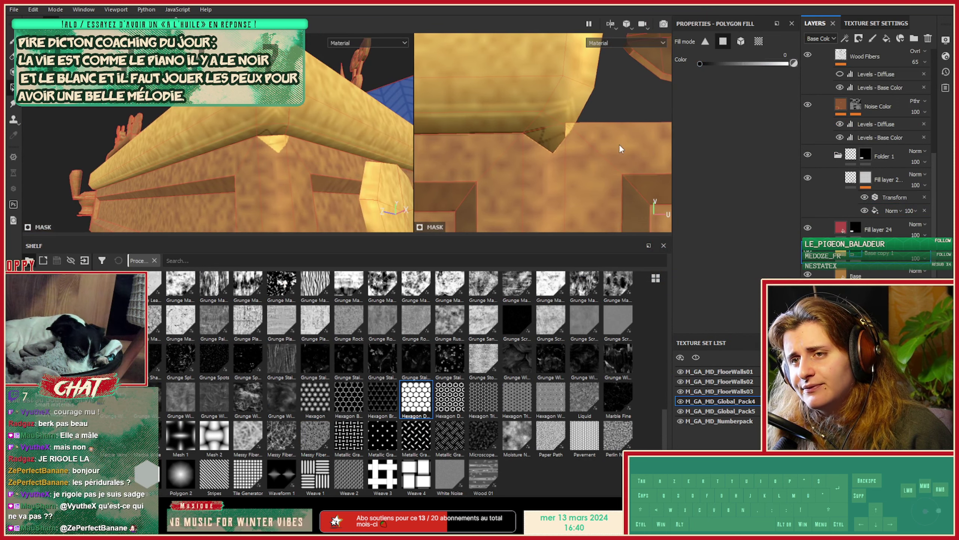
{"action": "left_click", "coordinate": [562, 130]}
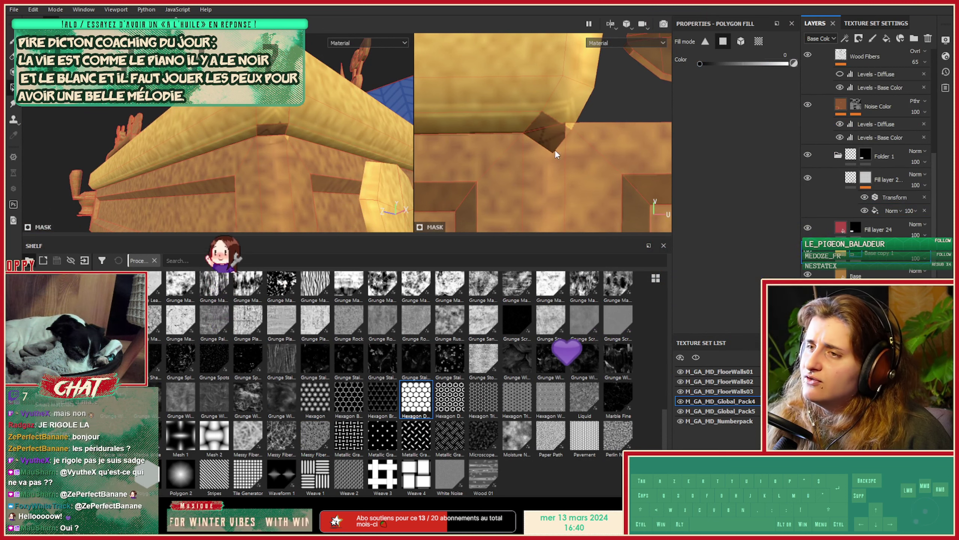
{"action": "left_click_drag", "start_coordinate": [414, 167], "coordinate": [206, 163]}
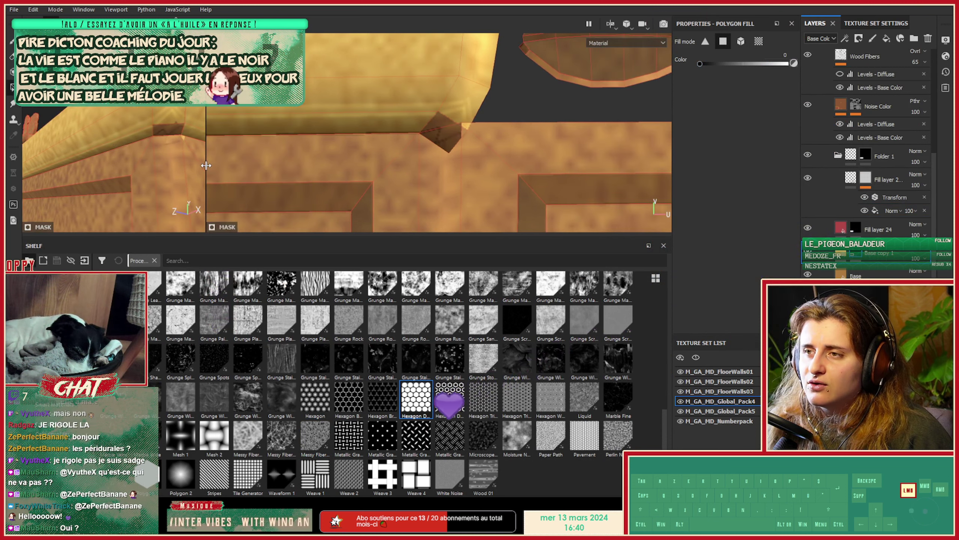
{"action": "middle_click_drag", "start_coordinate": [319, 131], "coordinate": [319, 188], "text": "alt"}
{"action": "right_click_drag", "start_coordinate": [319, 188], "coordinate": [482, 189], "text": "alt"}
{"action": "middle_click_drag", "start_coordinate": [482, 188], "coordinate": [403, 148], "text": "alt"}
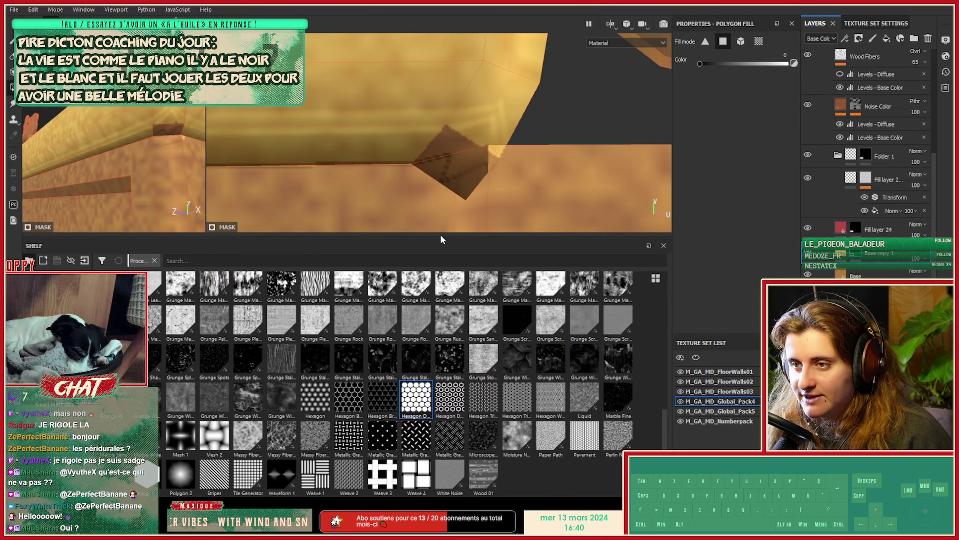
{"action": "left_click_drag", "start_coordinate": [441, 236], "coordinate": [455, 325]}
{"action": "middle_click_drag", "start_coordinate": [455, 325], "coordinate": [445, 304], "text": "alt"}
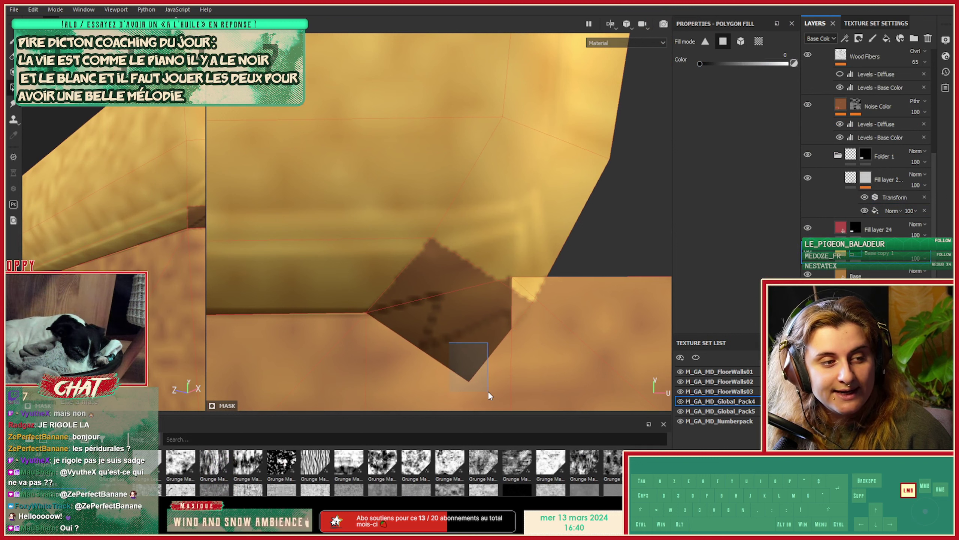
{"action": "left_click_drag", "start_coordinate": [488, 391], "coordinate": [488, 392]}
{"action": "right_click_drag", "start_coordinate": [488, 391], "coordinate": [473, 346], "text": "alt"}
{"action": "middle_click_drag", "start_coordinate": [473, 346], "coordinate": [488, 345], "text": "alt"}
{"action": "key", "text": "ctrl+z"}
{"action": "key", "text": "ctrl+z"}
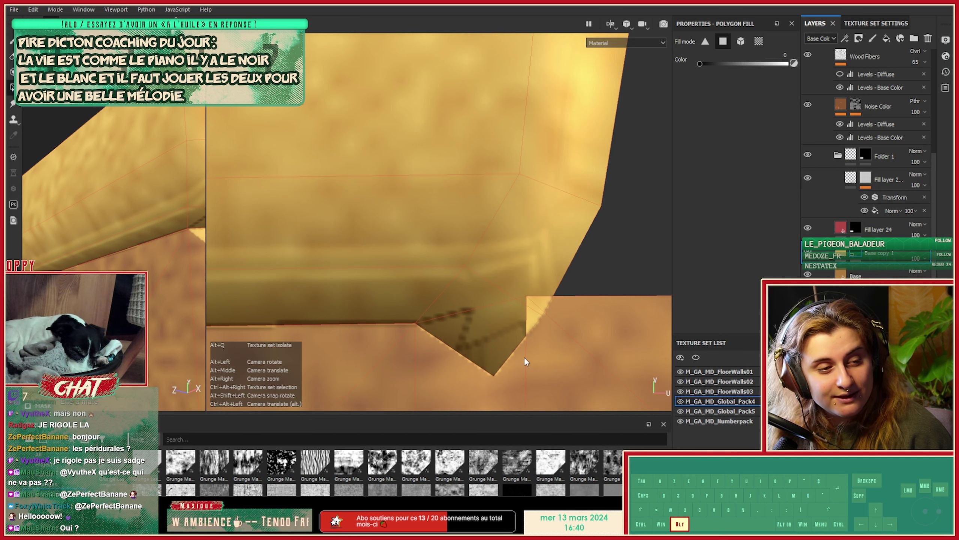
Try to remove the light wood patch below the rim's corner directly on the 3D model.
{"action": "middle_click_drag", "start_coordinate": [523, 380], "coordinate": [557, 269], "text": "alt"}
{"action": "right_click_drag", "start_coordinate": [557, 269], "coordinate": [392, 264], "text": "alt"}
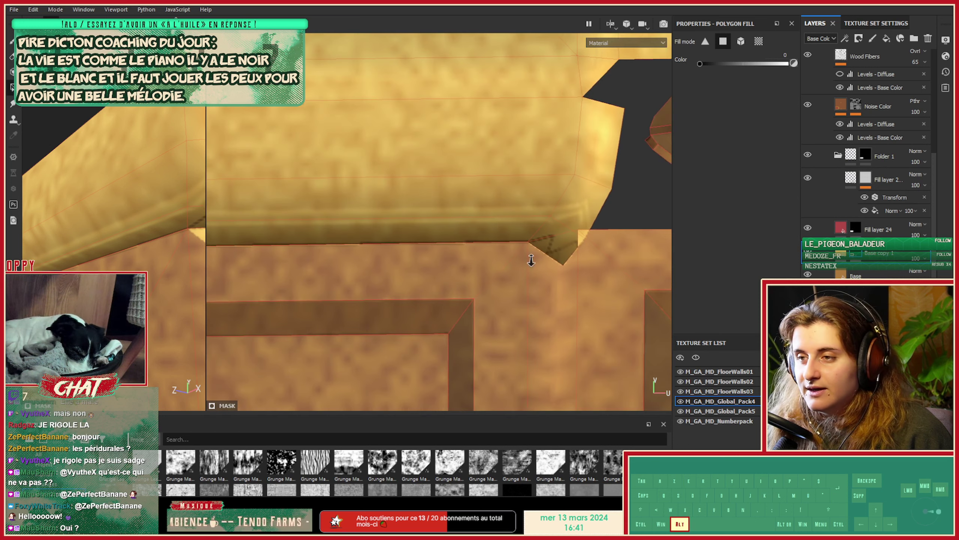
{"action": "middle_click_drag", "start_coordinate": [533, 259], "coordinate": [419, 263], "text": "alt"}
{"action": "right_click_drag", "start_coordinate": [399, 263], "coordinate": [524, 256], "text": "alt"}
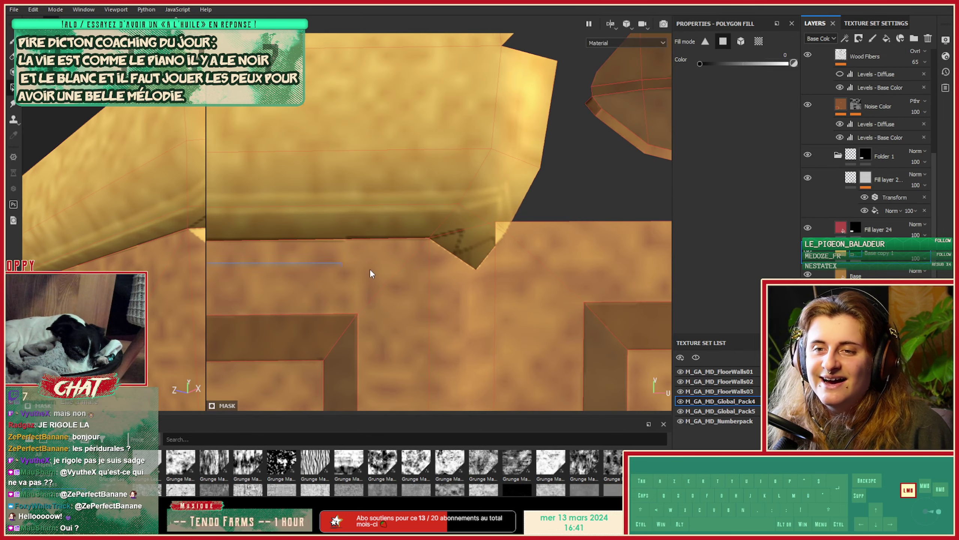
{"action": "left_click_drag", "start_coordinate": [205, 266], "coordinate": [461, 273]}
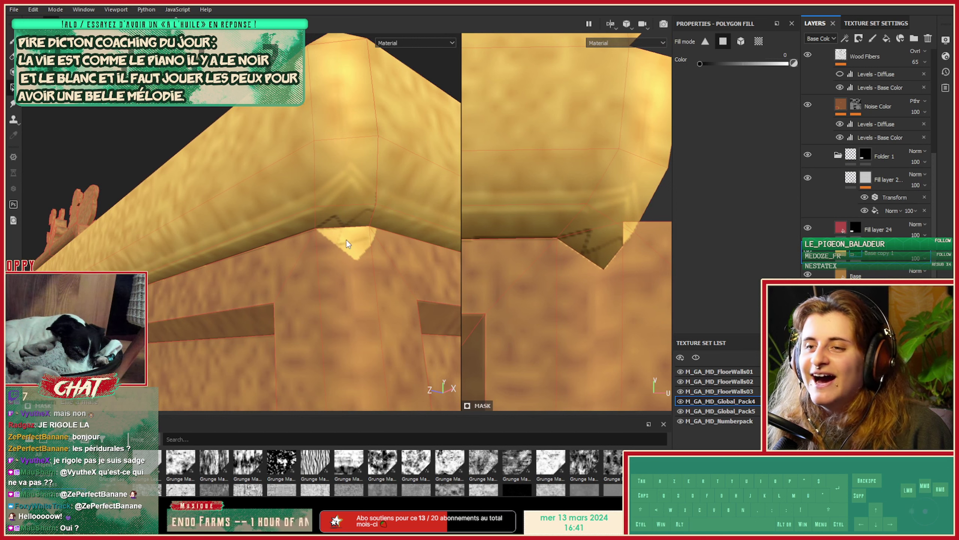
{"action": "left_click", "coordinate": [369, 248]}
{"action": "key", "text": "ctrl+z"}
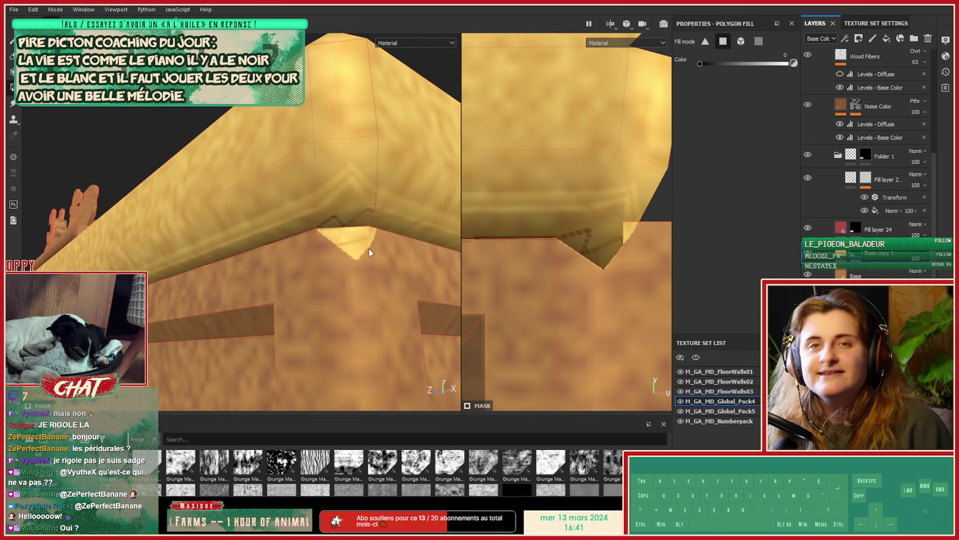
Mask the light wood off the pointed polygon under the desk rim's corner and check the surrounding edges.
{"action": "left_click_drag", "start_coordinate": [368, 248], "coordinate": [393, 277], "text": "alt"}
{"action": "left_click", "coordinate": [357, 255]}
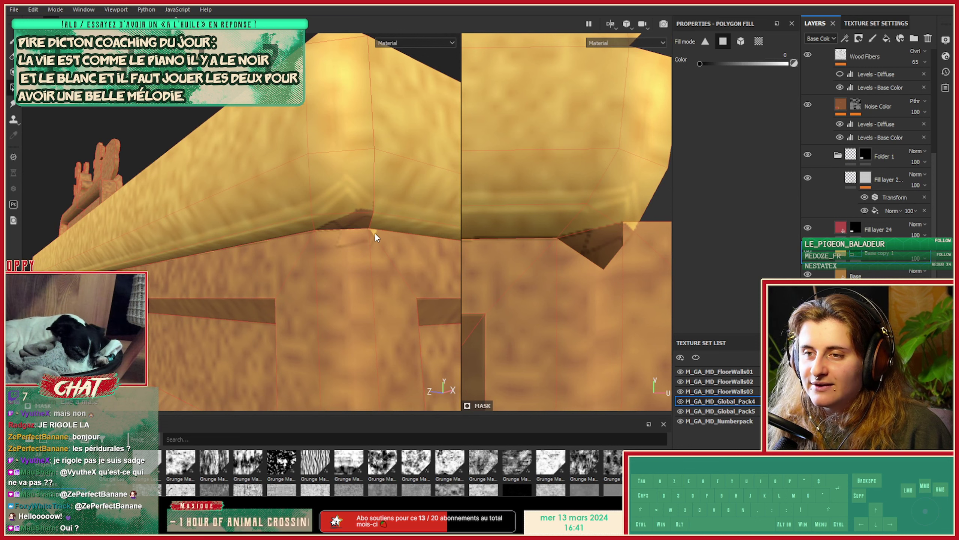
{"action": "left_click_drag", "start_coordinate": [372, 253], "coordinate": [341, 234], "text": "alt"}
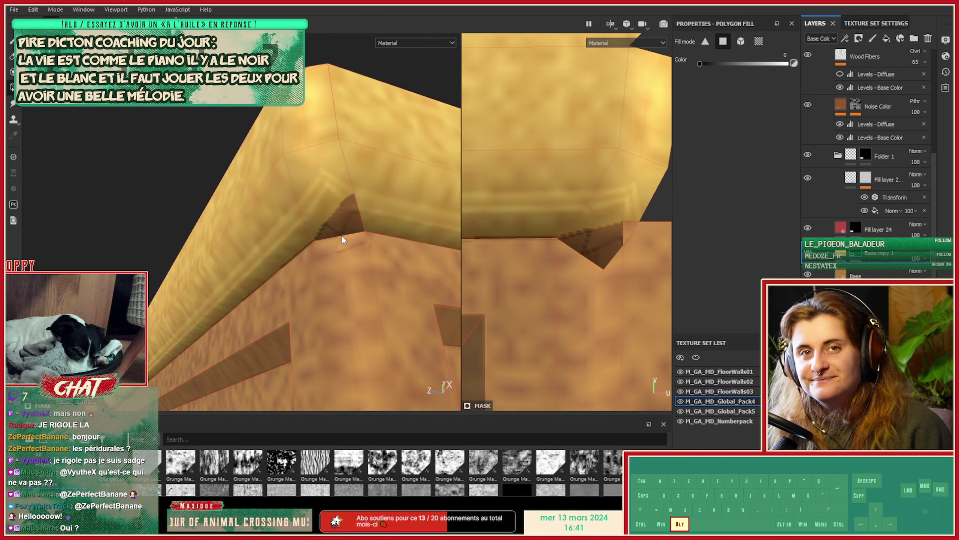
{"action": "right_click_drag", "start_coordinate": [343, 240], "coordinate": [407, 222], "text": "alt"}
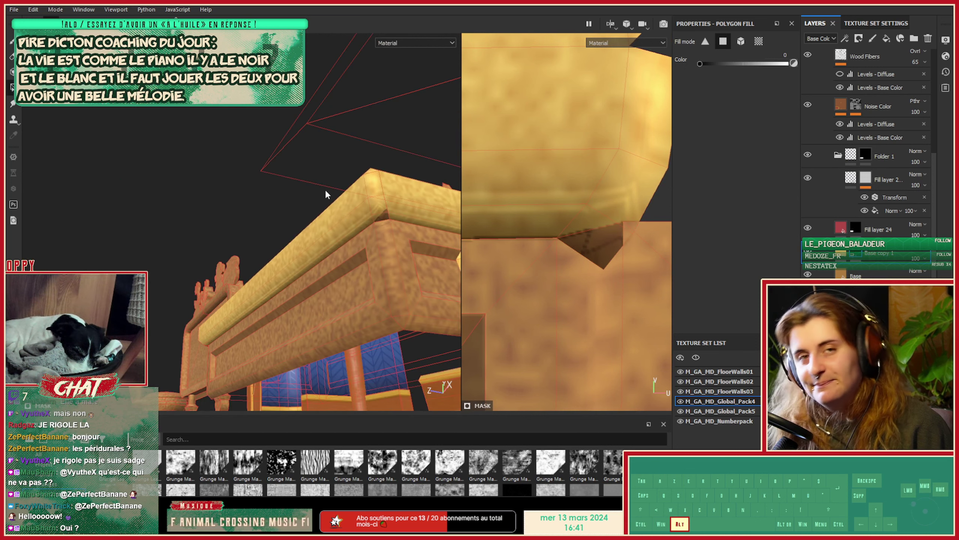
{"action": "left_click_drag", "start_coordinate": [326, 192], "coordinate": [284, 249], "text": "alt"}
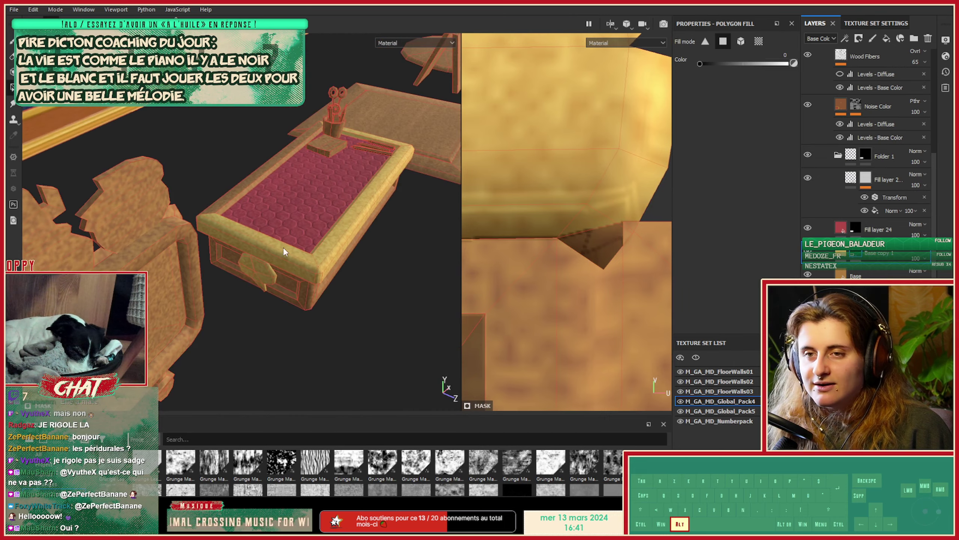
Fill the long brown side of the desk's rim with light wood by polygon-filling the mask at color 1, and check all around.
{"action": "right_click_drag", "start_coordinate": [284, 251], "coordinate": [298, 238], "text": "alt"}
{"action": "left_click_drag", "start_coordinate": [298, 238], "coordinate": [396, 170], "text": "alt"}
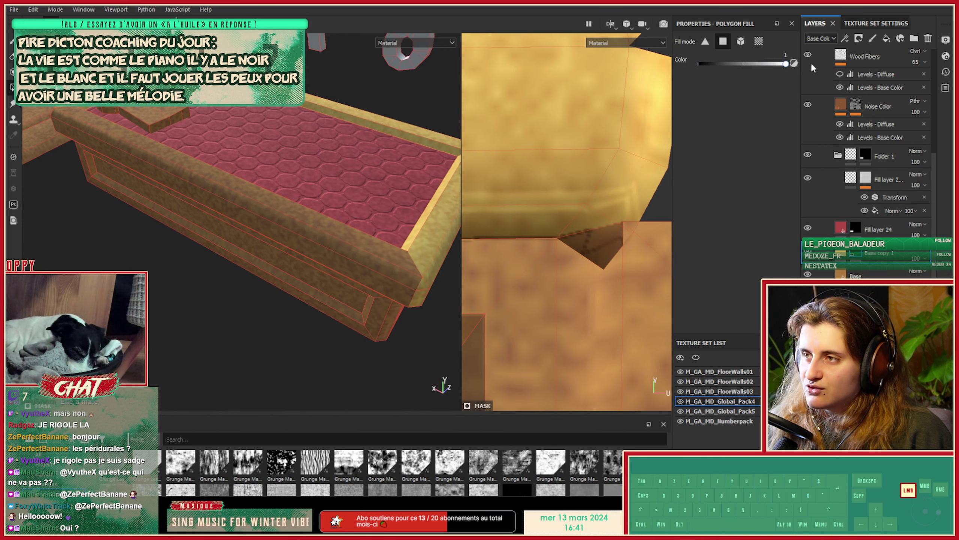
{"action": "left_click", "coordinate": [342, 269]}
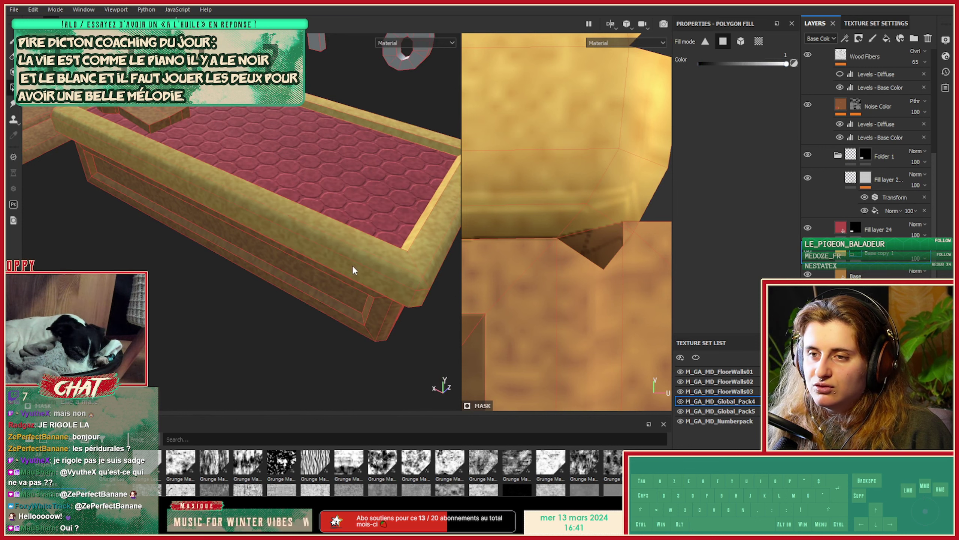
{"action": "left_click_drag", "start_coordinate": [344, 282], "coordinate": [359, 227], "text": "alt"}
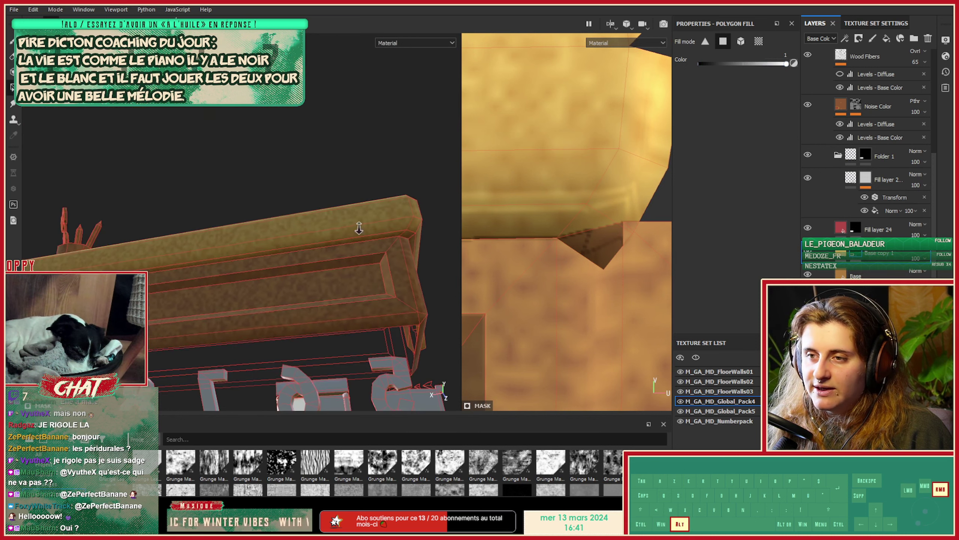
{"action": "right_click_drag", "start_coordinate": [360, 227], "coordinate": [393, 225], "text": "alt"}
{"action": "middle_click_drag", "start_coordinate": [393, 225], "coordinate": [361, 233], "text": "alt"}
{"action": "left_click_drag", "start_coordinate": [361, 233], "coordinate": [354, 273], "text": "alt"}
{"action": "left_click_drag", "start_coordinate": [120, 215], "coordinate": [224, 278], "text": "alt"}
{"action": "middle_click_drag", "start_coordinate": [224, 275], "coordinate": [308, 244], "text": "alt"}
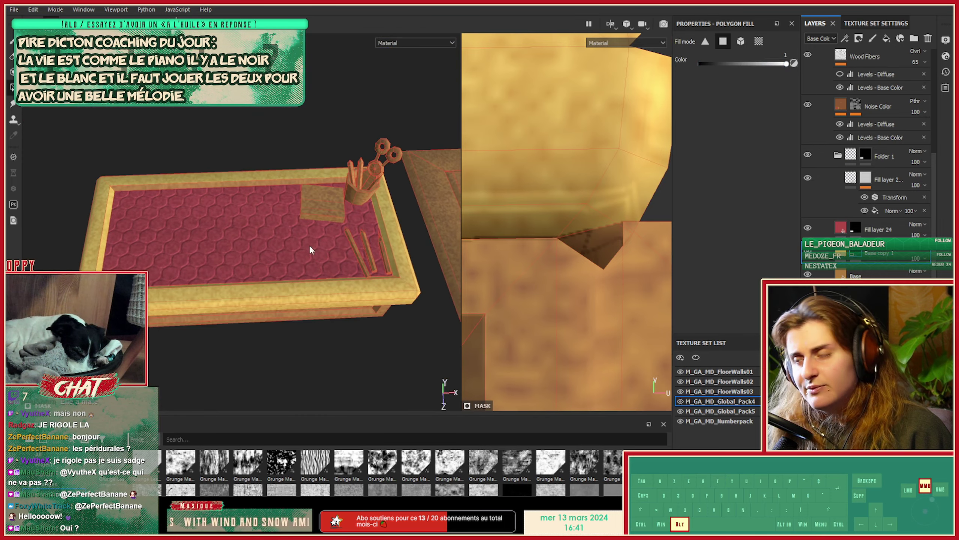
Open the Hexagon Dots fill of the red panel's relief layer and enlarge the shelf for browsing procedural textures.
{"action": "left_click_drag", "start_coordinate": [309, 244], "coordinate": [314, 261], "text": "alt"}
{"action": "left_click", "coordinate": [880, 209]}
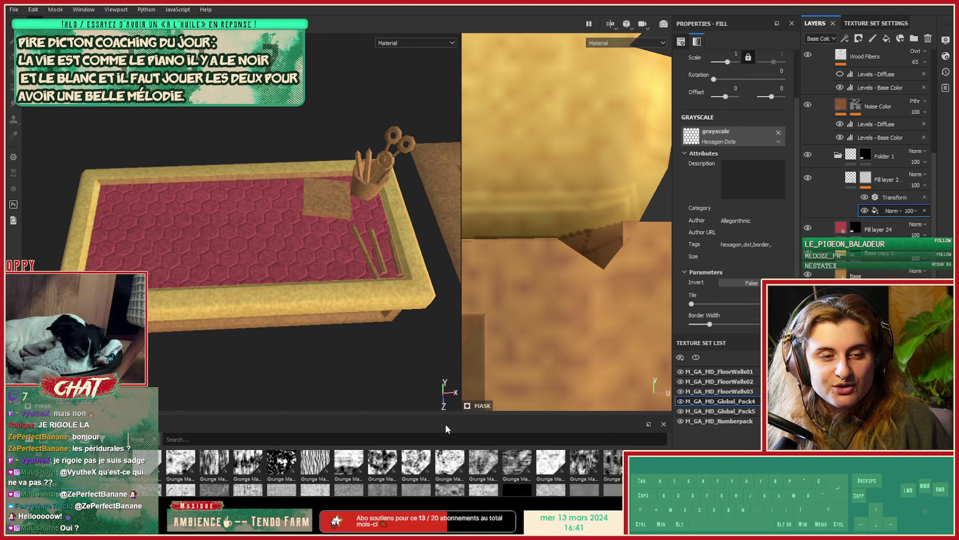
{"action": "left_click_drag", "start_coordinate": [432, 415], "coordinate": [469, 222]}
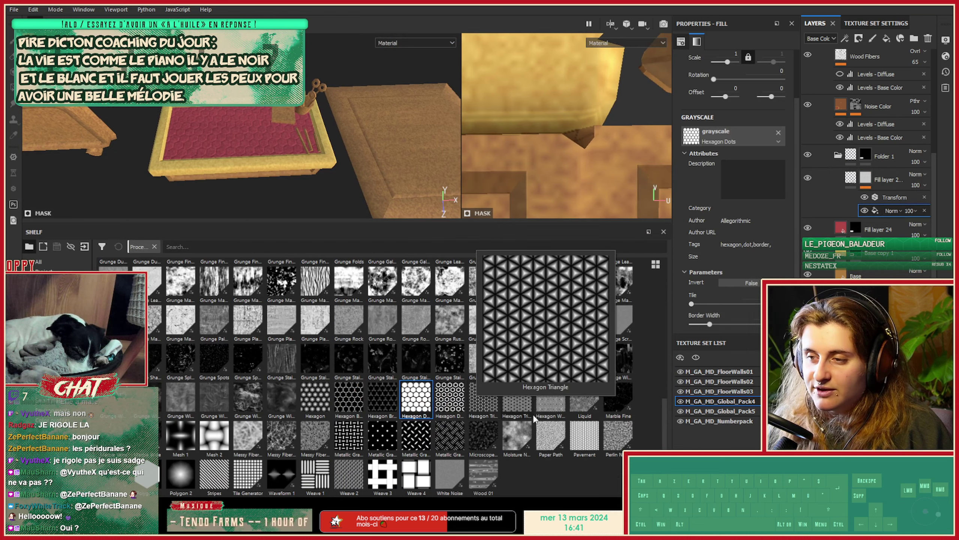
Try the Hexagon Wave pattern in the relief fill's grayscale input and check it on the desk's red panel.
{"action": "left_click_drag", "start_coordinate": [559, 404], "coordinate": [729, 136]}
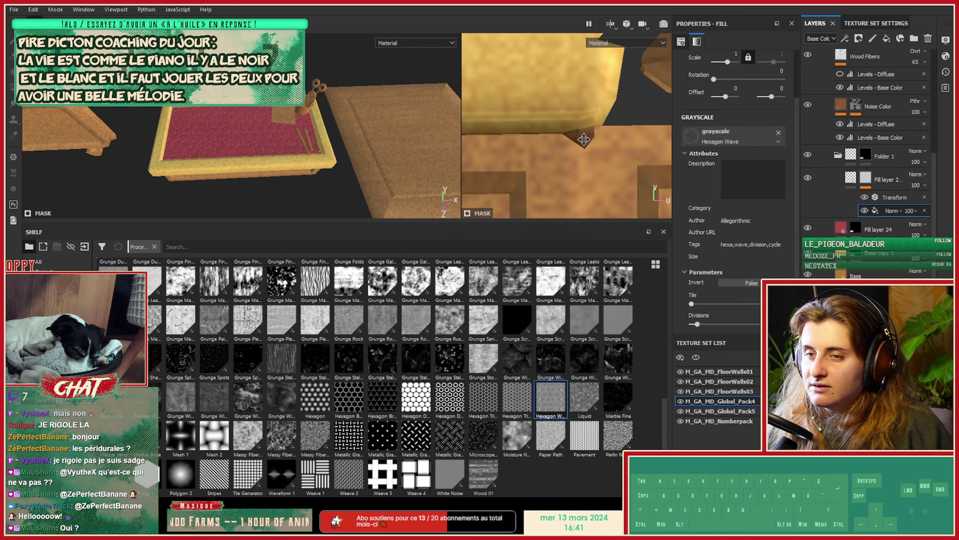
{"action": "scroll", "coordinate": [249, 119], "scroll_direction": "up", "scroll_amount": 3}
{"action": "scroll", "coordinate": [249, 119], "scroll_direction": "down", "scroll_amount": 1}
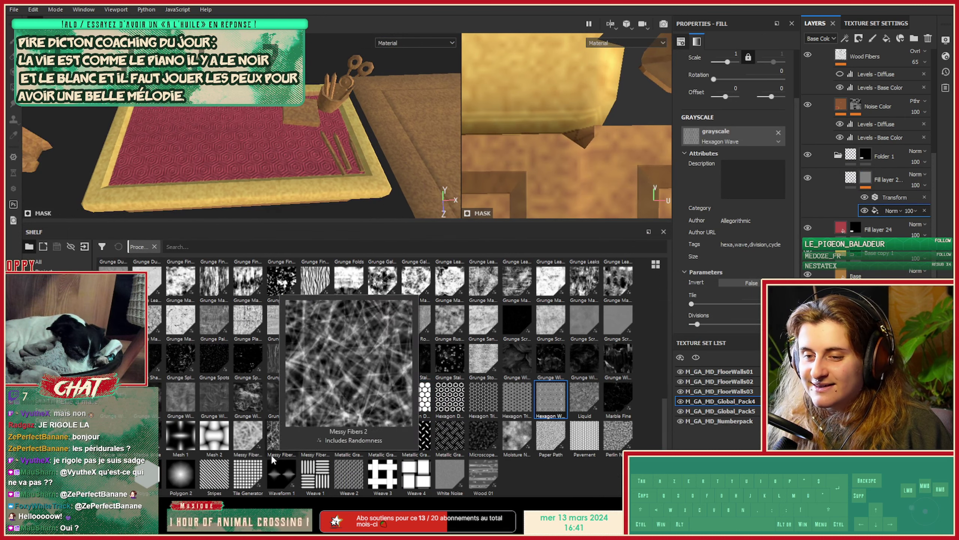
Try the Messy Fibers 1 texture in the relief fill's grayscale input and check it on the desk's red panel.
{"action": "mouse_move", "coordinate": [239, 468]}
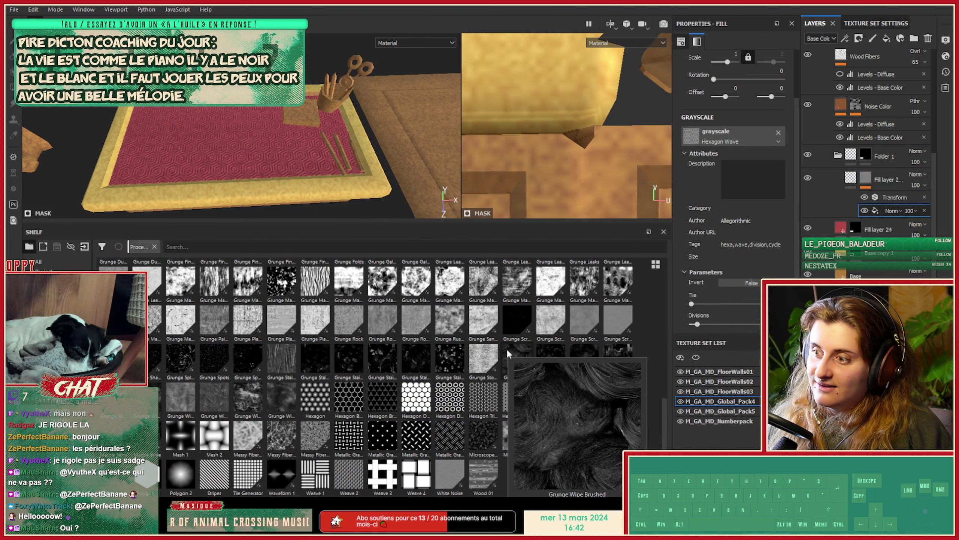
{"action": "mouse_move", "coordinate": [235, 447]}
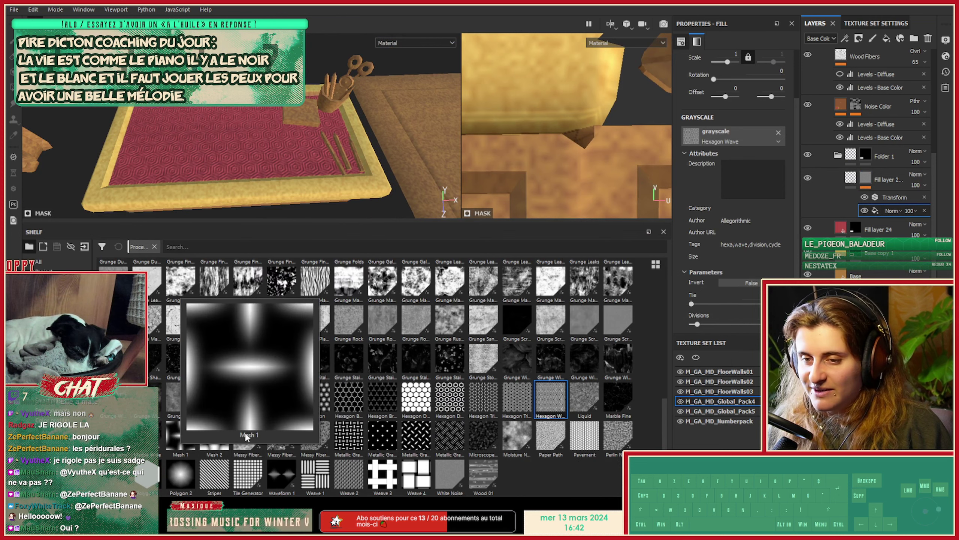
{"action": "left_click_drag", "start_coordinate": [246, 437], "coordinate": [726, 134]}
{"action": "scroll", "coordinate": [307, 144], "scroll_direction": "up", "scroll_amount": 5}
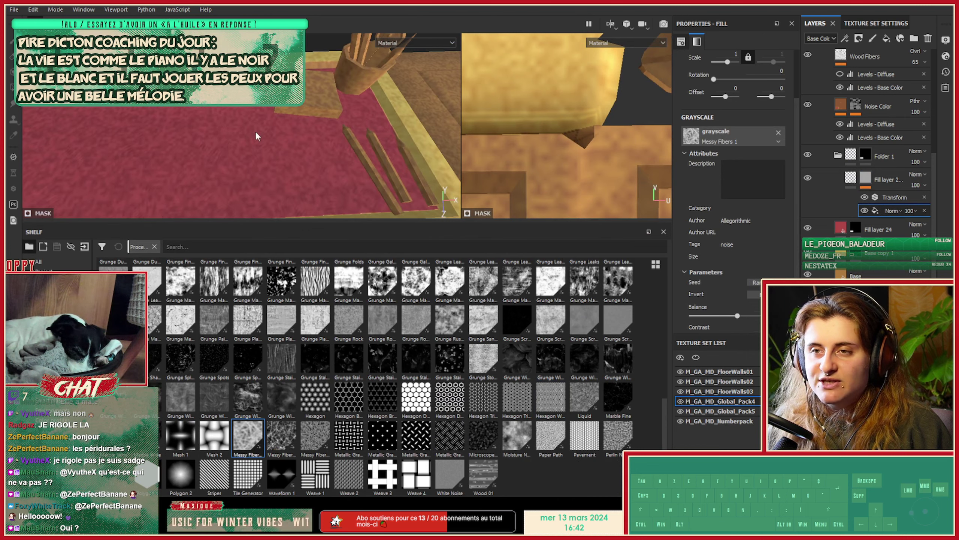
{"action": "scroll", "coordinate": [283, 192], "scroll_direction": "down", "scroll_amount": 6}
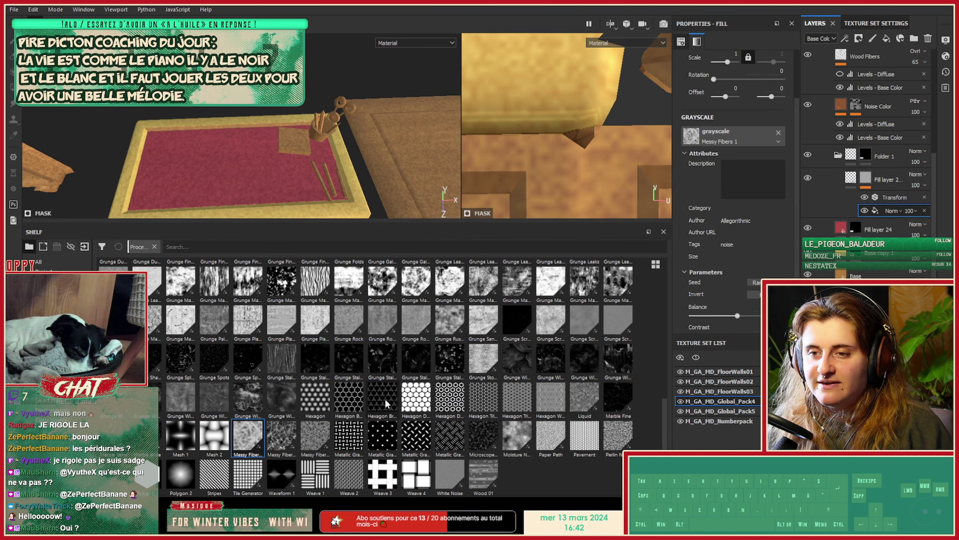
Browse the procedural fabric patterns and try Fabric Circular G in the relief fill's grayscale input.
{"action": "left_click_drag", "start_coordinate": [665, 436], "coordinate": [666, 336]}
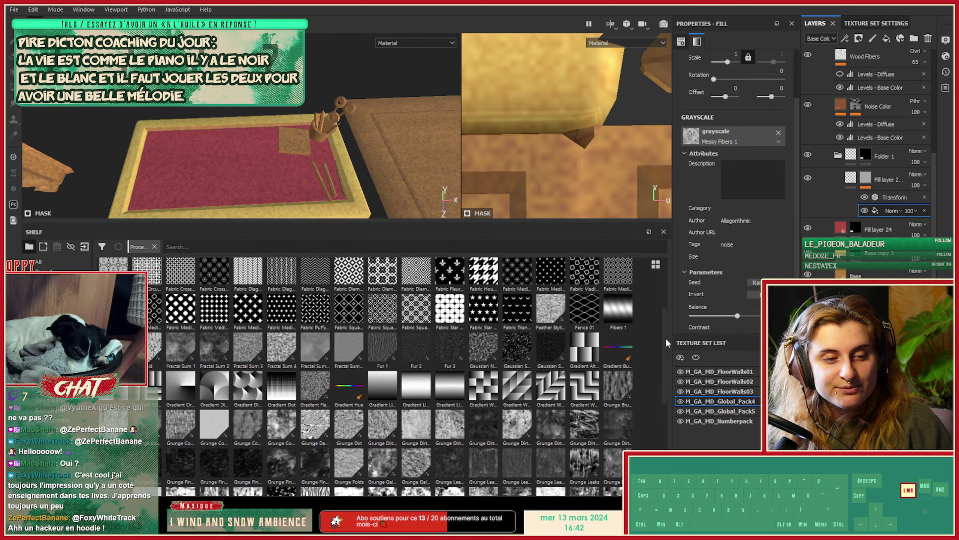
{"action": "left_click_drag", "start_coordinate": [665, 336], "coordinate": [665, 336]}
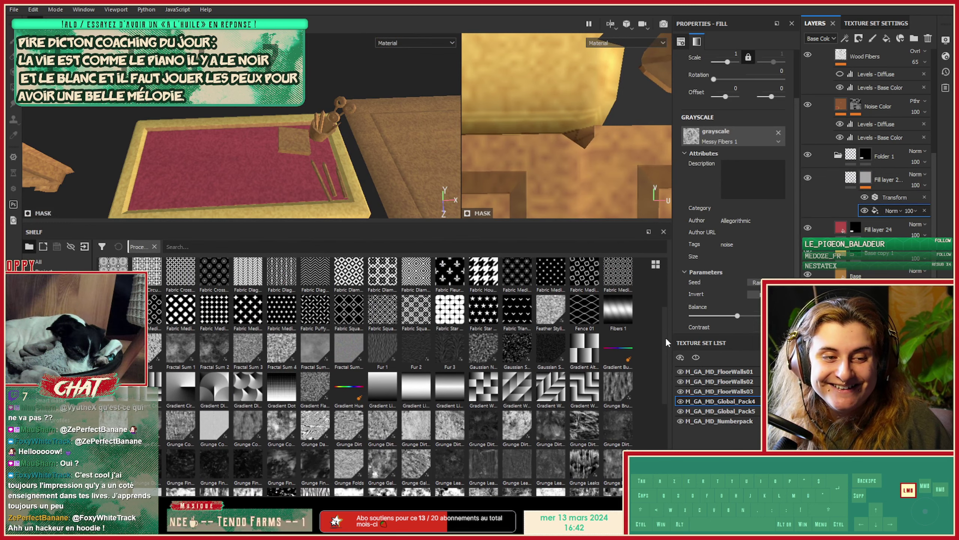
{"action": "left_click_drag", "start_coordinate": [665, 336], "coordinate": [670, 300]}
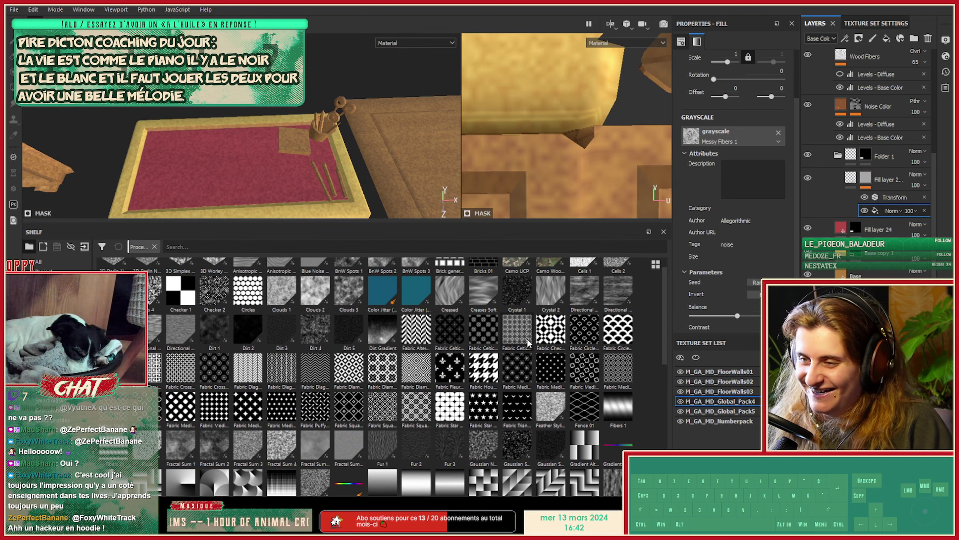
{"action": "mouse_move", "coordinate": [528, 337]}
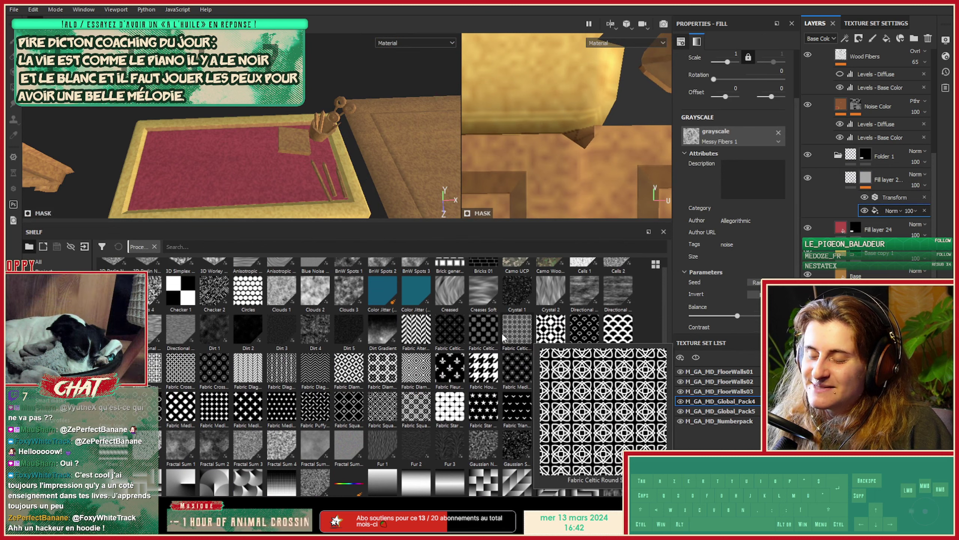
{"action": "mouse_move", "coordinate": [613, 307]}
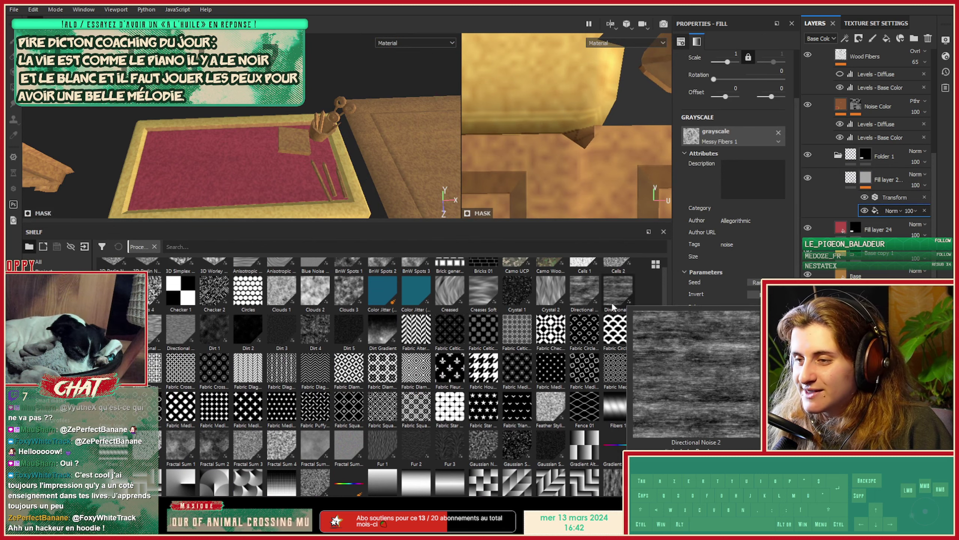
{"action": "mouse_move", "coordinate": [591, 323]}
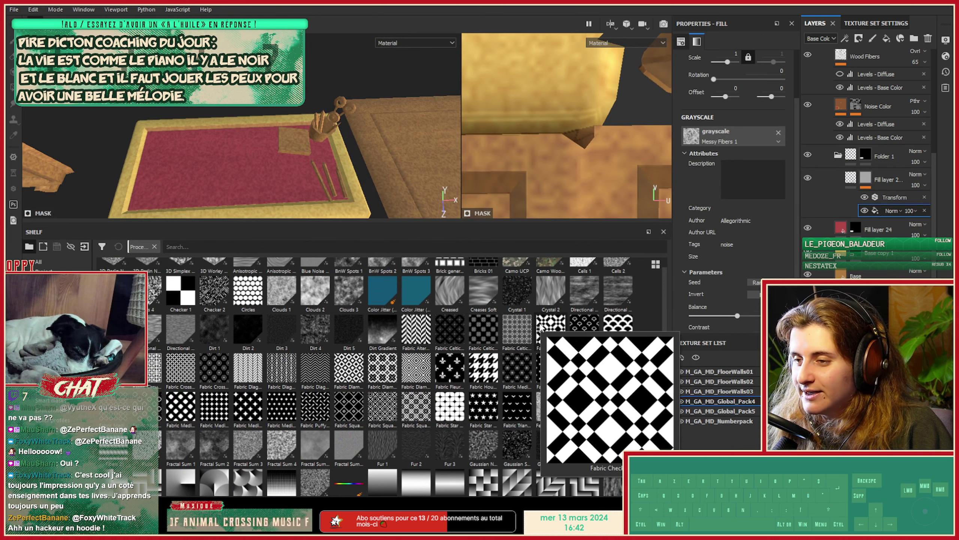
{"action": "mouse_move", "coordinate": [295, 336]}
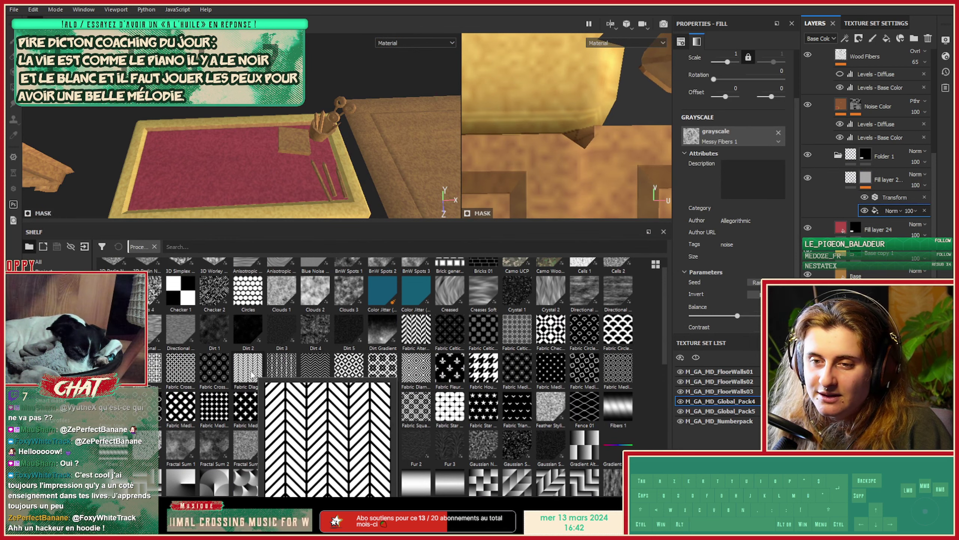
{"action": "mouse_move", "coordinate": [174, 374]}
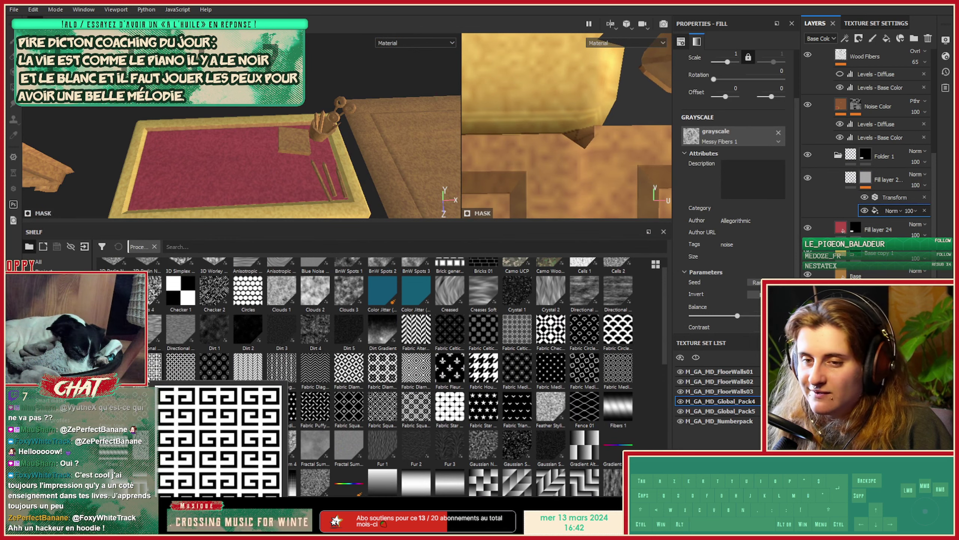
{"action": "left_click_drag", "start_coordinate": [153, 375], "coordinate": [712, 138]}
{"action": "scroll", "coordinate": [245, 212], "scroll_direction": "up", "scroll_amount": 5}
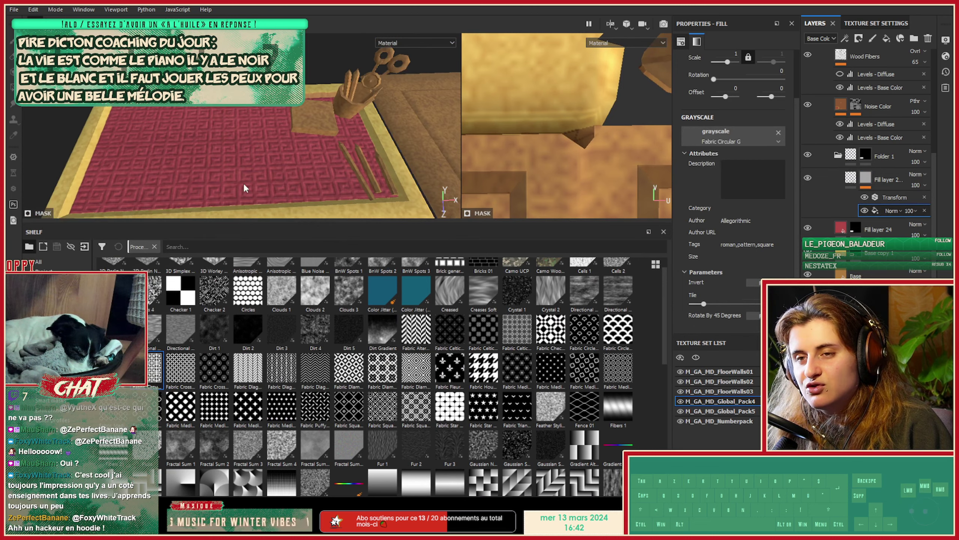
Invert the Fabric Circular G pattern and set its tiling to 2.
{"action": "mouse_move", "coordinate": [157, 365]}
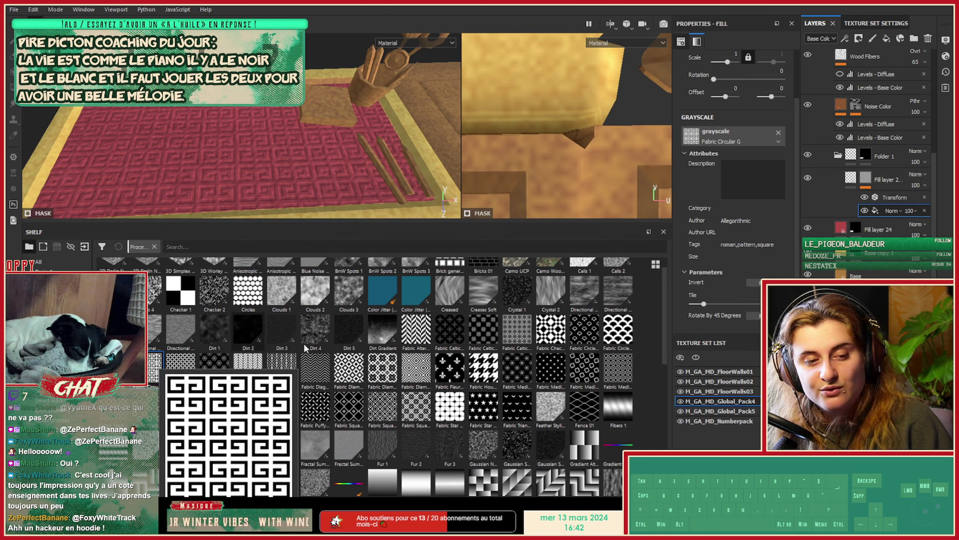
{"action": "scroll", "coordinate": [750, 241], "scroll_direction": "down", "scroll_amount": 2}
{"action": "left_click_drag", "start_coordinate": [706, 245], "coordinate": [696, 246]}
{"action": "left_click", "coordinate": [765, 224]}
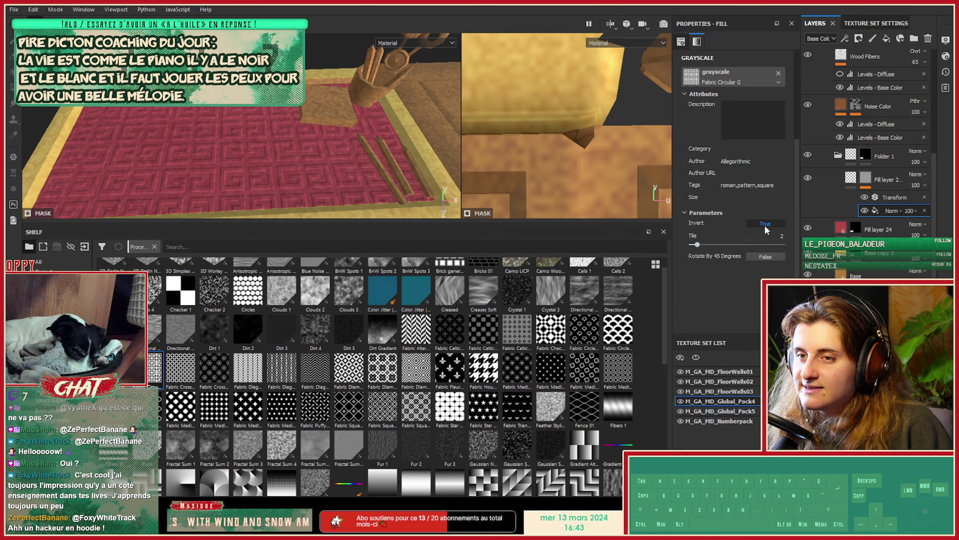
{"action": "scroll", "coordinate": [739, 290], "scroll_direction": "up", "scroll_amount": 2}
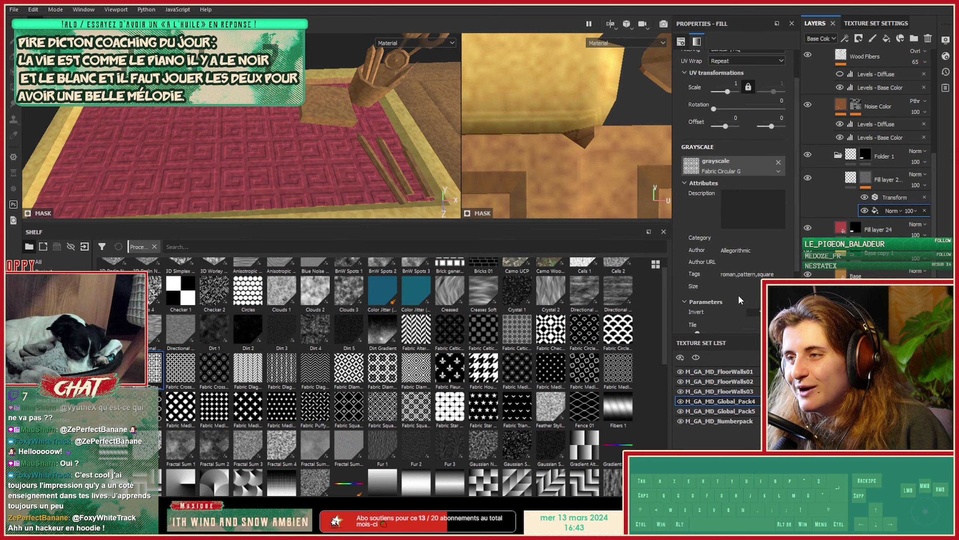
{"action": "scroll", "coordinate": [738, 295], "scroll_direction": "down", "scroll_amount": 2}
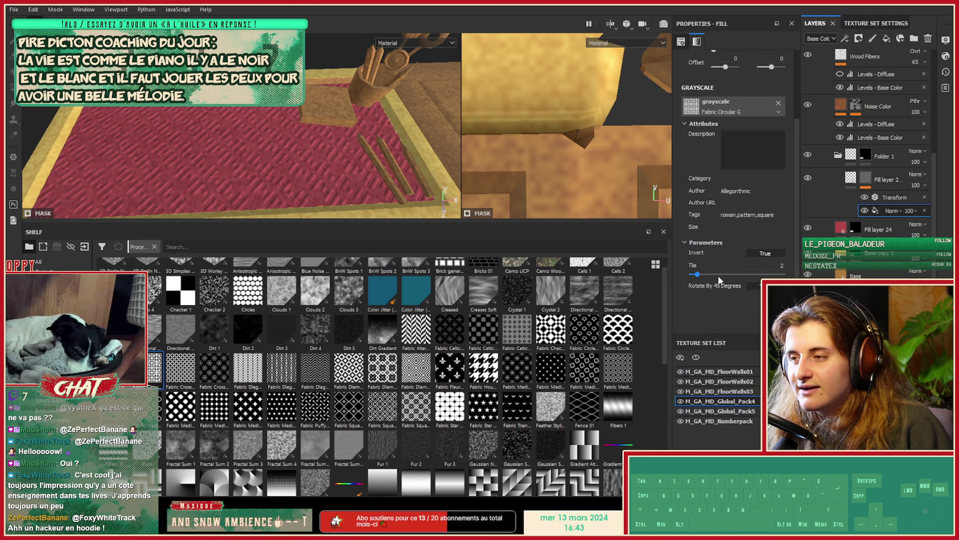
{"action": "left_click_drag", "start_coordinate": [718, 275], "coordinate": [696, 276]}
Replace the relief fill's grayscale pattern with Fabric Diamond Simple and increase its wave divisions.
{"action": "left_click_drag", "start_coordinate": [416, 369], "coordinate": [690, 113]}
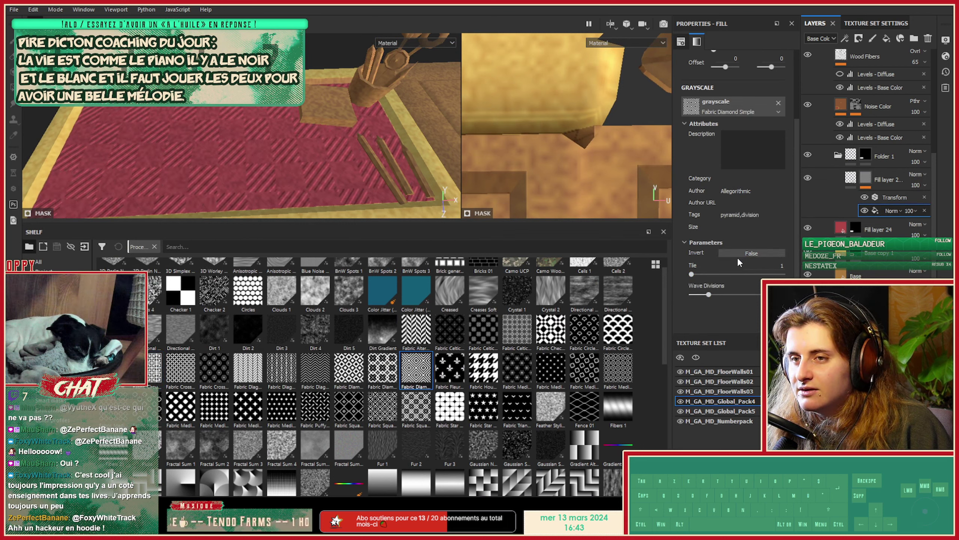
{"action": "left_click_drag", "start_coordinate": [711, 274], "coordinate": [720, 296]}
{"action": "scroll", "coordinate": [718, 239], "scroll_direction": "up", "scroll_amount": 3}
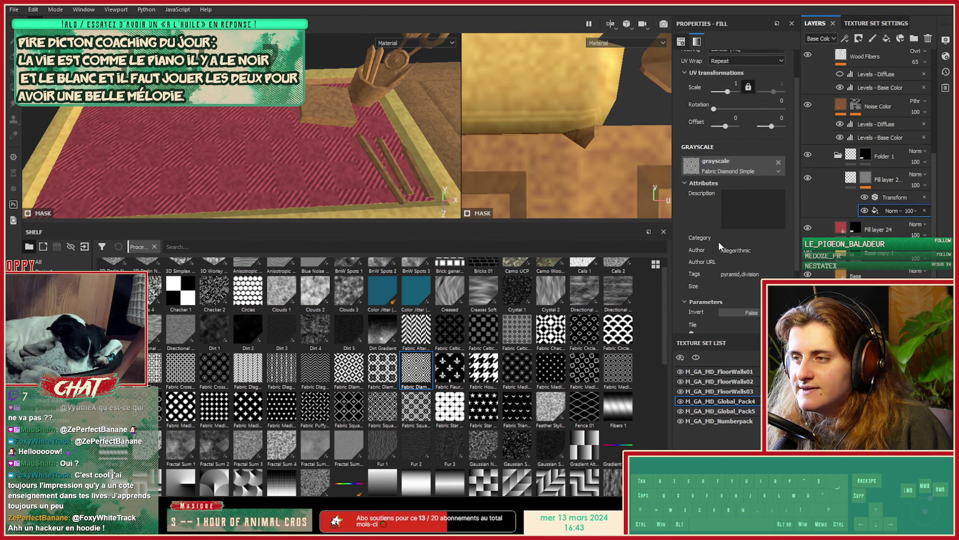
Enlarge the 2D view and shrink the pattern's UV projection onto the desk's red panel, at a scale of about 2.7.
{"action": "left_click_drag", "start_coordinate": [461, 152], "coordinate": [63, 151]}
{"action": "scroll", "coordinate": [323, 126], "scroll_direction": "down", "scroll_amount": 8}
{"action": "scroll", "coordinate": [324, 126], "scroll_direction": "down", "scroll_amount": 1}
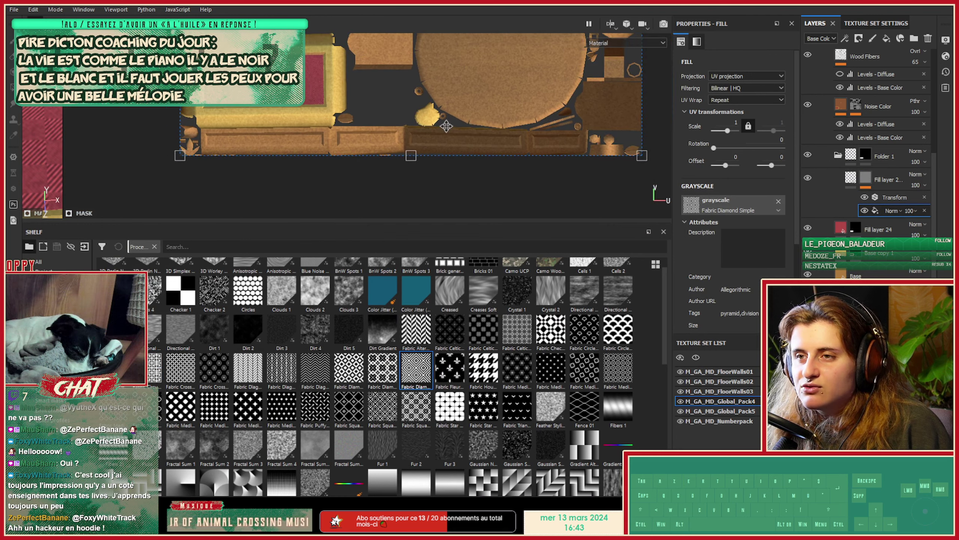
{"action": "middle_click_drag", "start_coordinate": [443, 79], "coordinate": [465, 179], "text": "alt"}
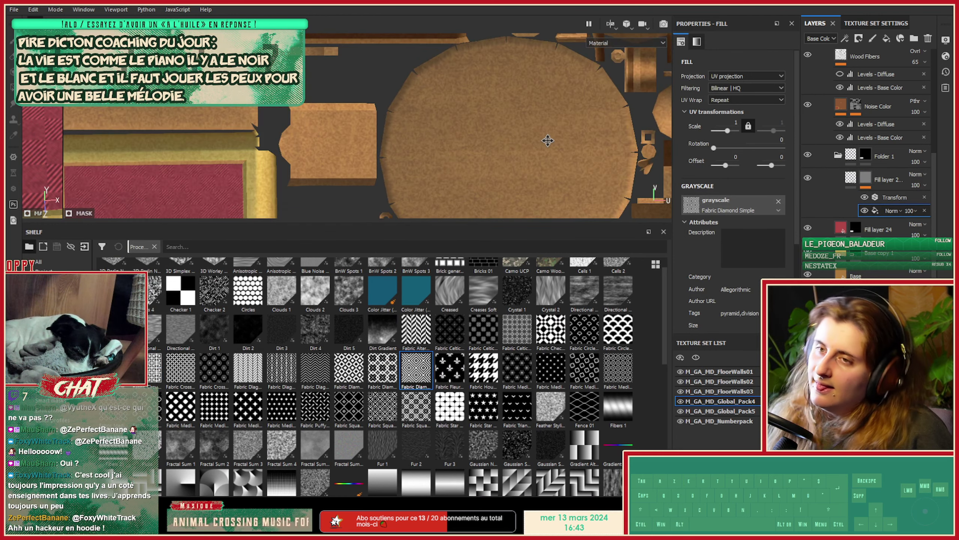
{"action": "scroll", "coordinate": [518, 142], "scroll_direction": "down", "scroll_amount": 6}
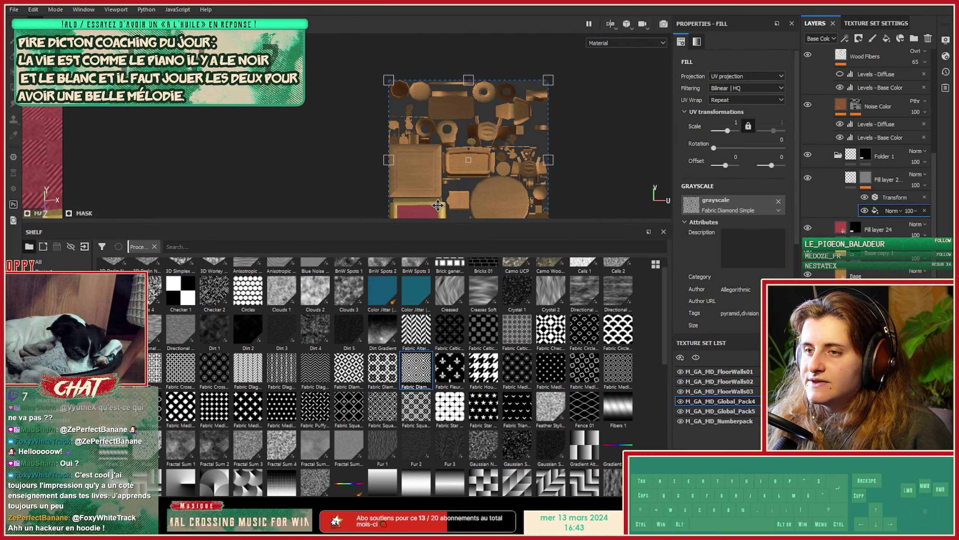
{"action": "left_click_drag", "start_coordinate": [550, 84], "coordinate": [449, 195]}
{"action": "middle_click_drag", "start_coordinate": [441, 214], "coordinate": [464, 138], "text": "alt"}
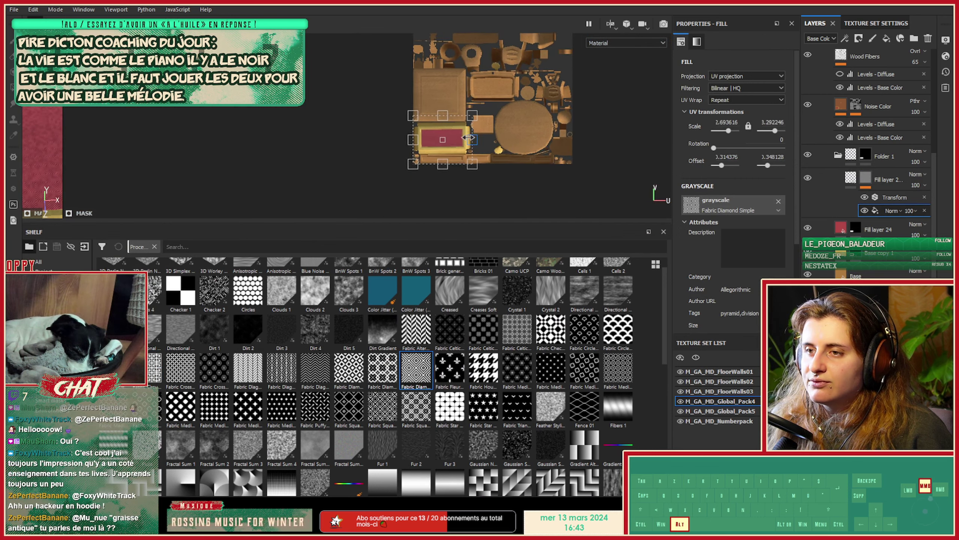
{"action": "scroll", "coordinate": [464, 138], "scroll_direction": "down", "scroll_amount": 3}
{"action": "scroll", "coordinate": [461, 138], "scroll_direction": "up", "scroll_amount": 5}
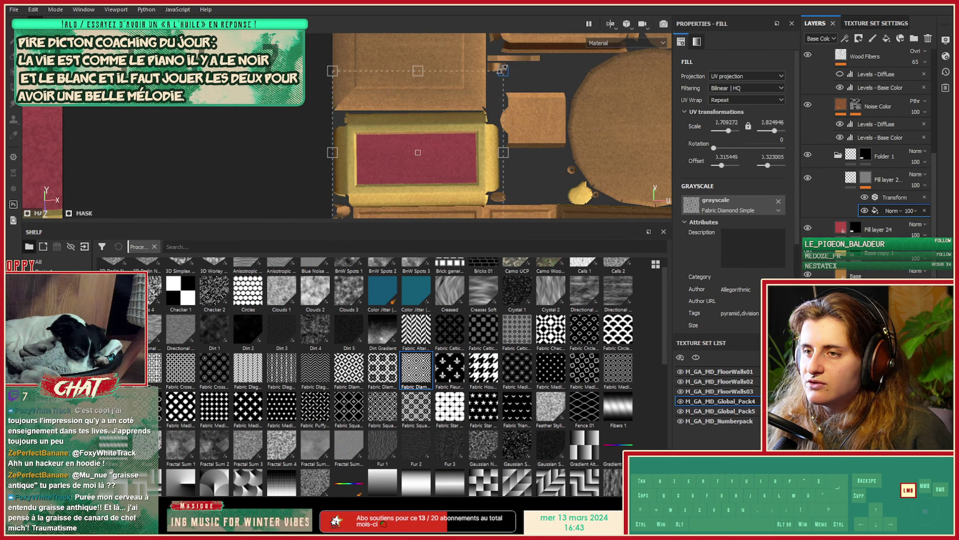
Shrink the pattern's projection to a uniform scale of about 3.5 and center it over the red panel's UV island.
{"action": "left_click", "coordinate": [749, 126]}
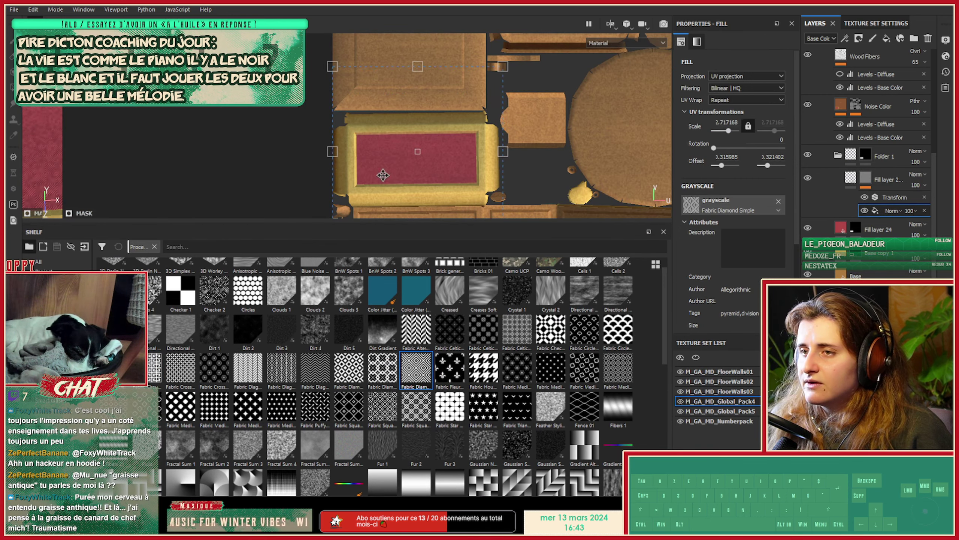
{"action": "left_click_drag", "start_coordinate": [505, 63], "coordinate": [466, 112]}
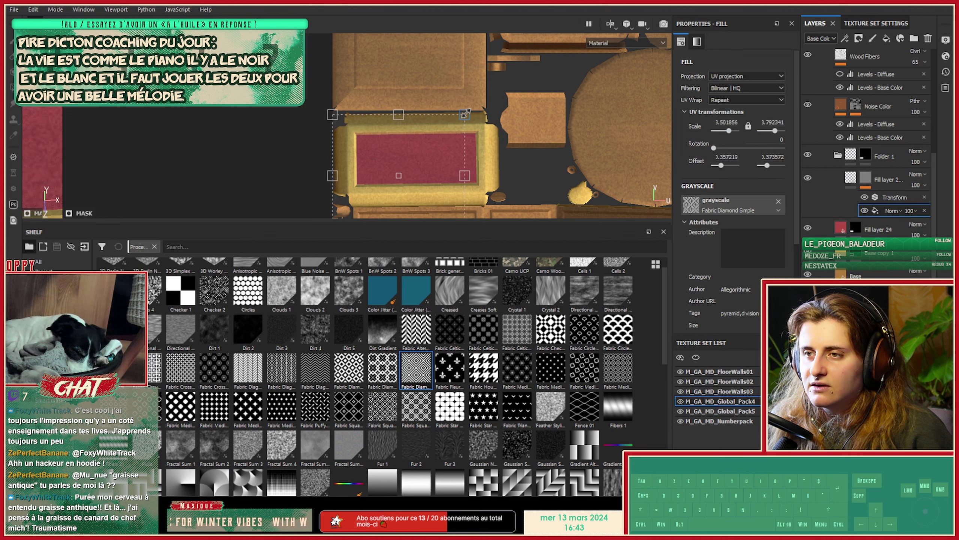
{"action": "left_click_drag", "start_coordinate": [395, 166], "coordinate": [413, 140]}
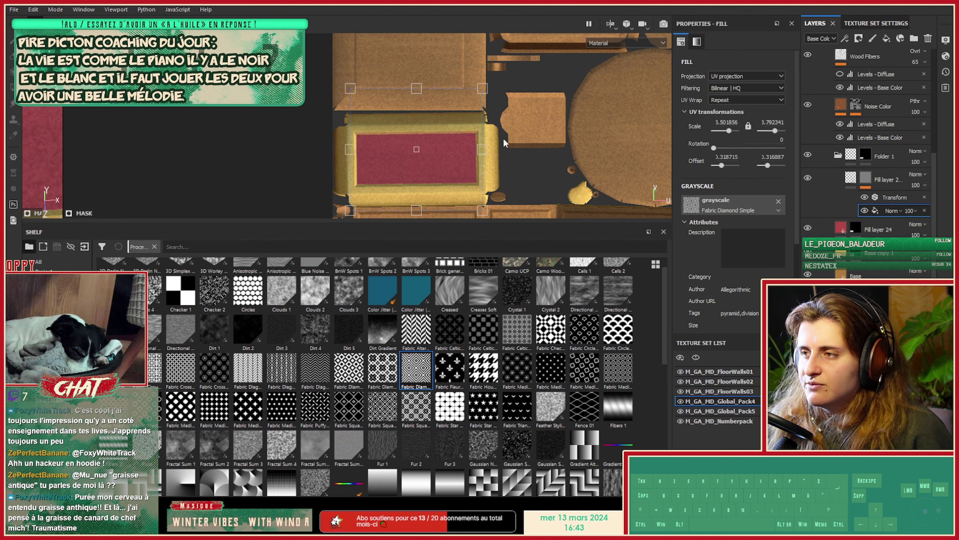
{"action": "left_click", "coordinate": [748, 126]}
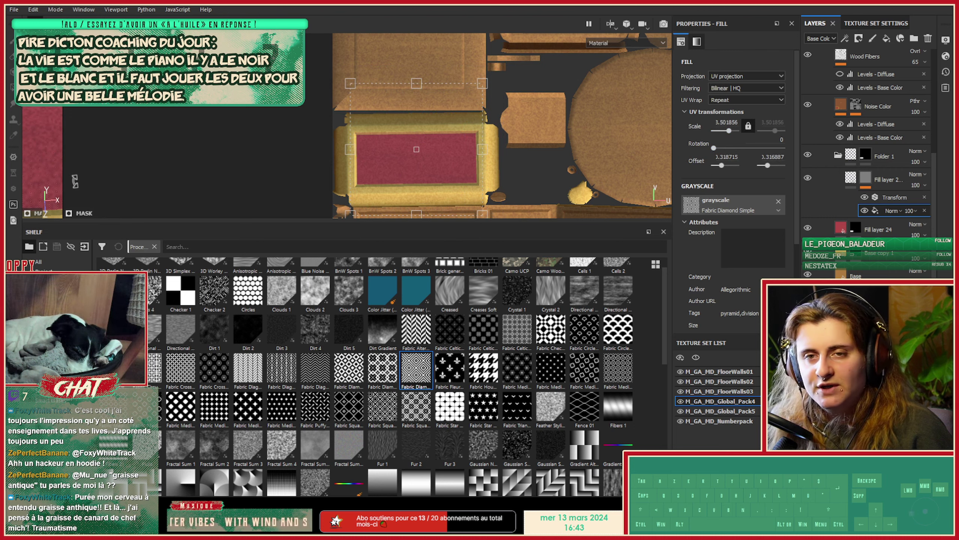
Enlarge the 3D view of the desk and set the Fabric Diamond Simple pattern's wave divisions to 2.
{"action": "left_click_drag", "start_coordinate": [63, 182], "coordinate": [581, 181]}
{"action": "left_click_drag", "start_coordinate": [506, 180], "coordinate": [364, 131], "text": "alt"}
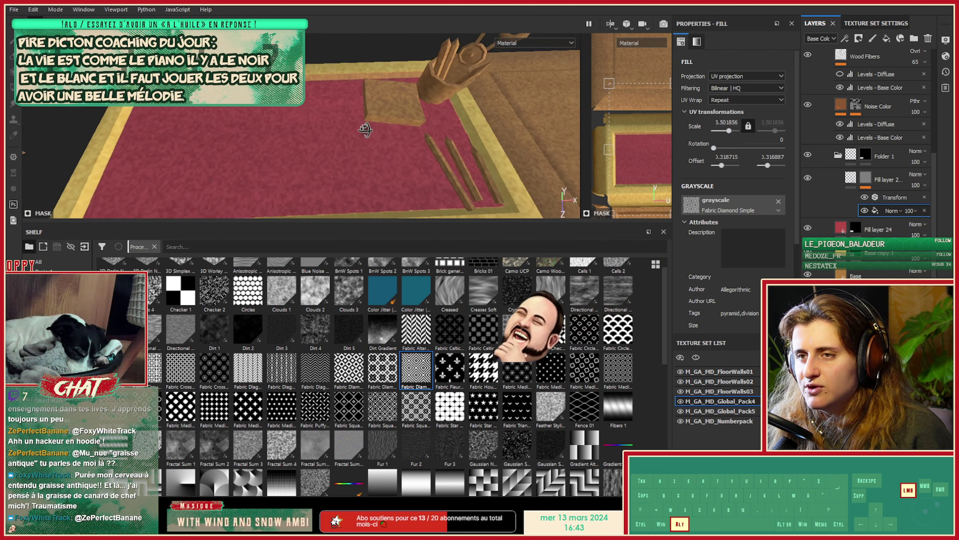
{"action": "middle_click_drag", "start_coordinate": [364, 130], "coordinate": [424, 146], "text": "alt"}
{"action": "scroll", "coordinate": [692, 210], "scroll_direction": "down", "scroll_amount": 4}
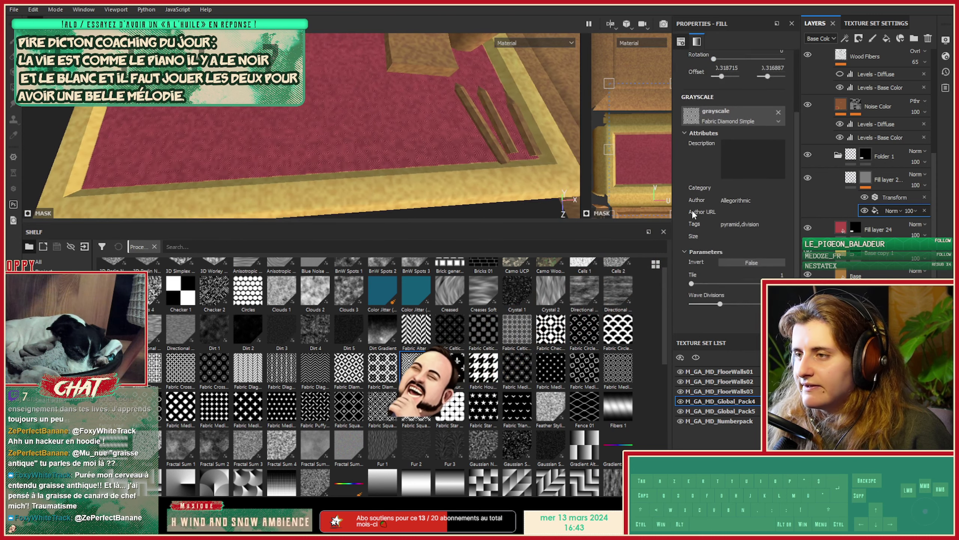
{"action": "left_click_drag", "start_coordinate": [712, 243], "coordinate": [700, 264]}
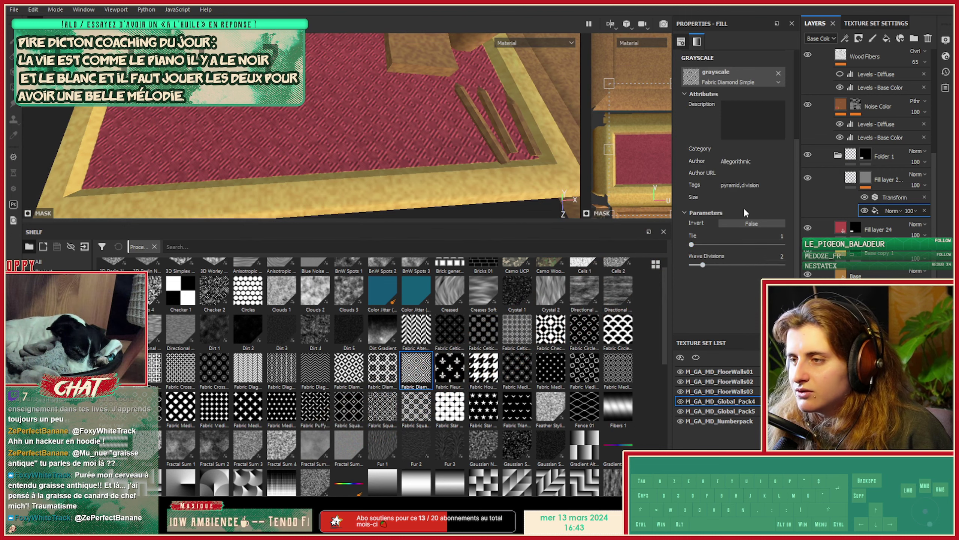
Replace the relief fill's pattern with Fabric Diamond Alternate and change its UV scale to about -1.02.
{"action": "scroll", "coordinate": [743, 208], "scroll_direction": "up", "scroll_amount": 3}
{"action": "scroll", "coordinate": [743, 209], "scroll_direction": "up", "scroll_amount": 2}
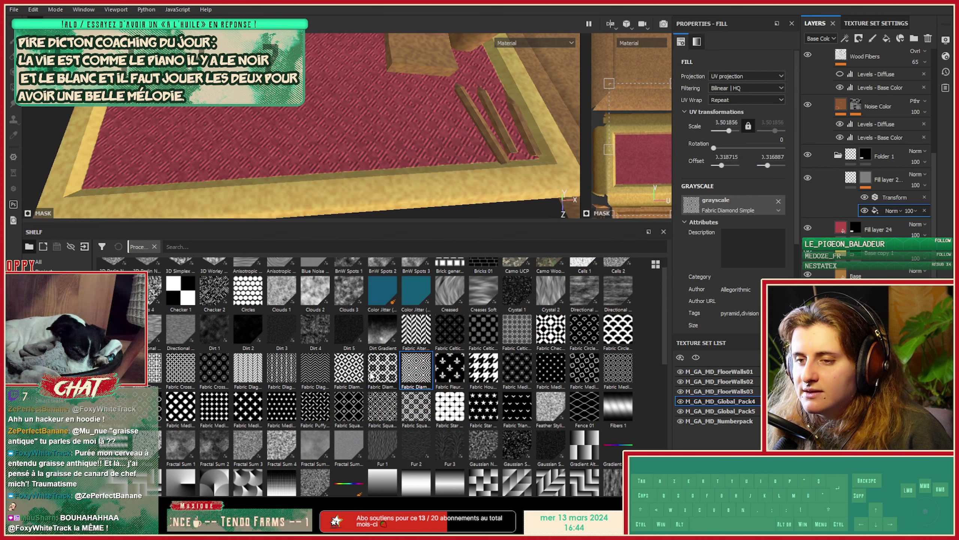
{"action": "left_click_drag", "start_coordinate": [348, 368], "coordinate": [713, 202]}
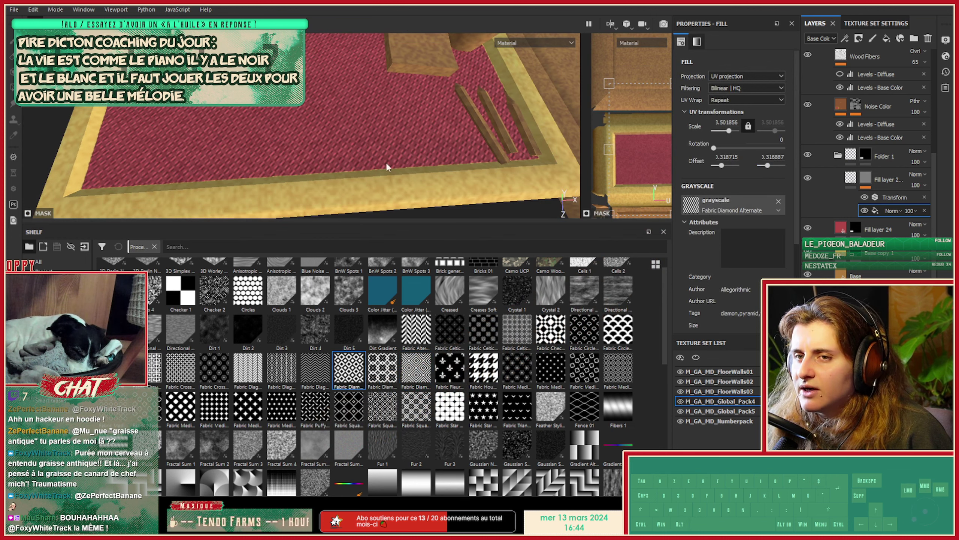
{"action": "scroll", "coordinate": [717, 290], "scroll_direction": "down", "scroll_amount": 1}
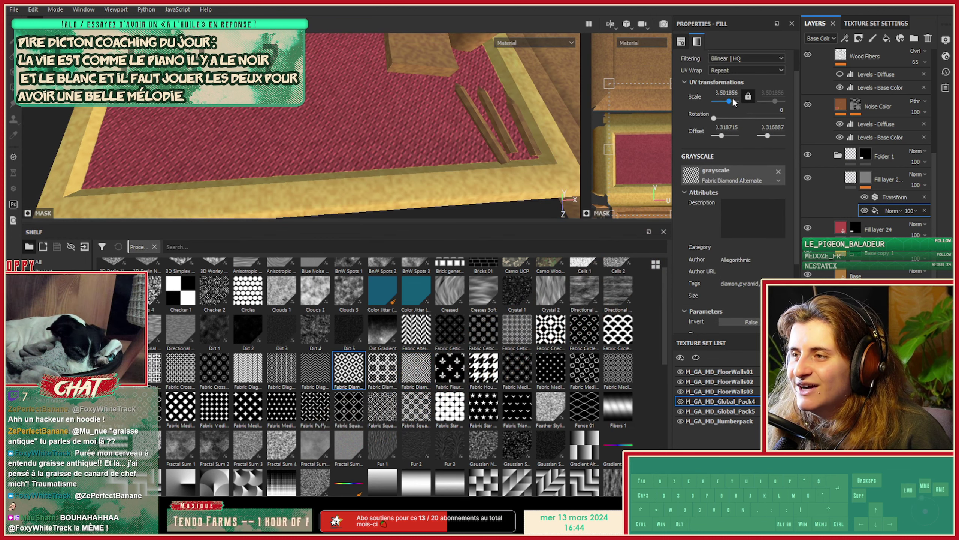
{"action": "left_click", "coordinate": [721, 101]}
{"action": "left_click_drag", "start_coordinate": [721, 100], "coordinate": [723, 100]}
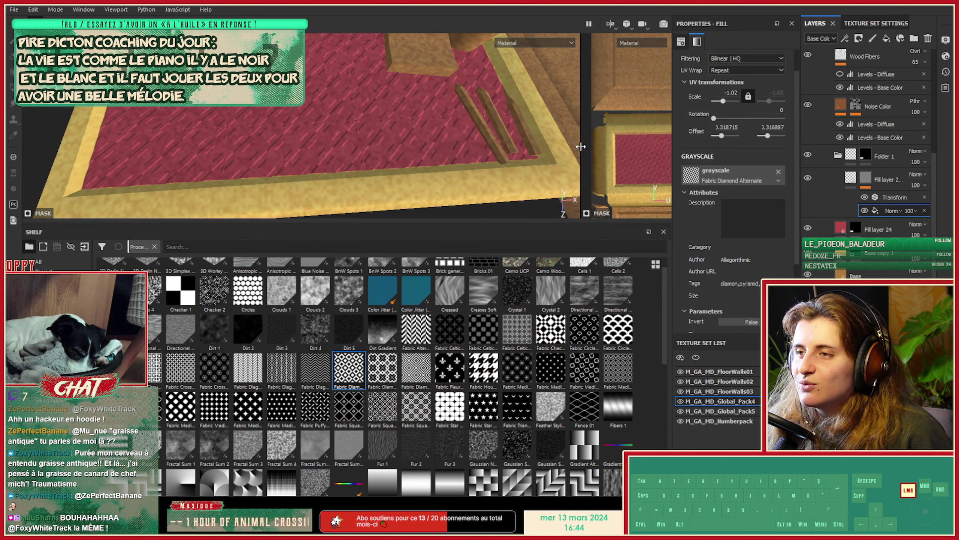
Enlarge the 2D view, resize the pattern's UV projection to a scale of about 1.87 and set both offsets to 0.
{"action": "left_click_drag", "start_coordinate": [584, 147], "coordinate": [172, 147]}
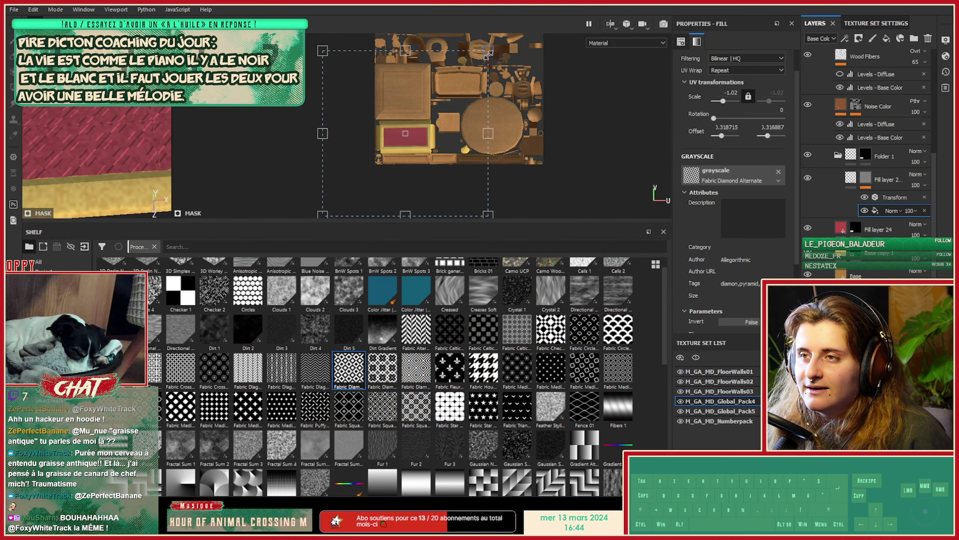
{"action": "left_click_drag", "start_coordinate": [487, 53], "coordinate": [383, 149]}
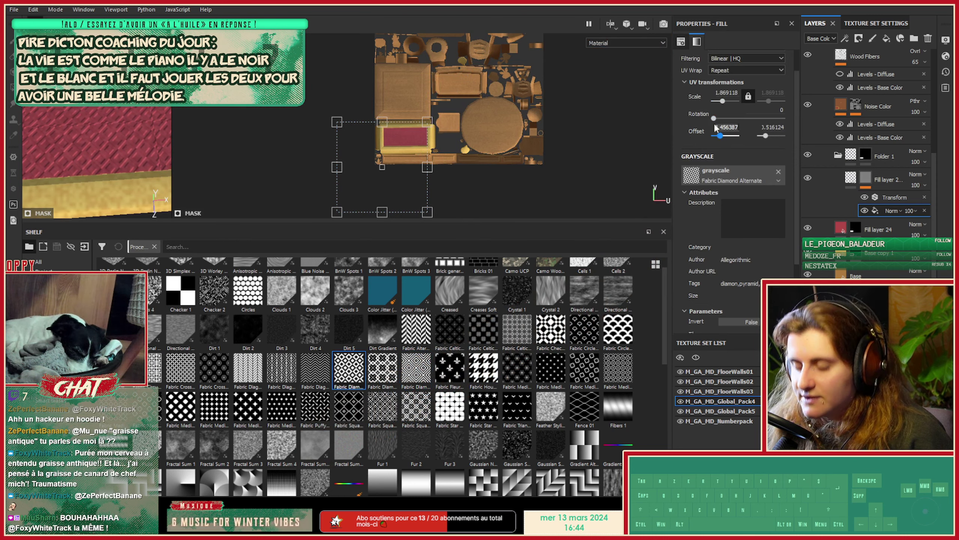
{"action": "type", "text": "0"}
{"action": "key", "text": "Tab"}
{"action": "key", "text": "Tab"}
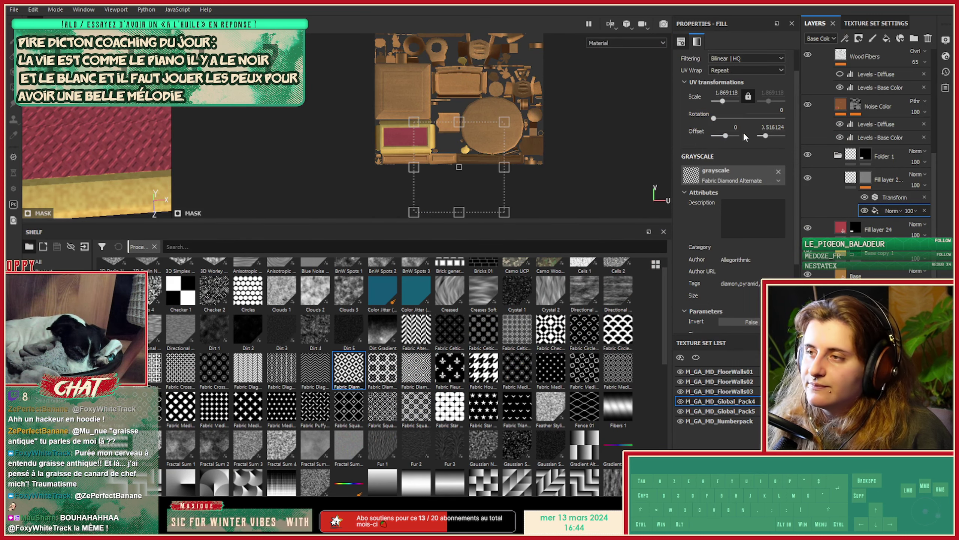
{"action": "left_click", "coordinate": [772, 127]}
{"action": "type", "text": "0"}
{"action": "key", "text": "Return"}
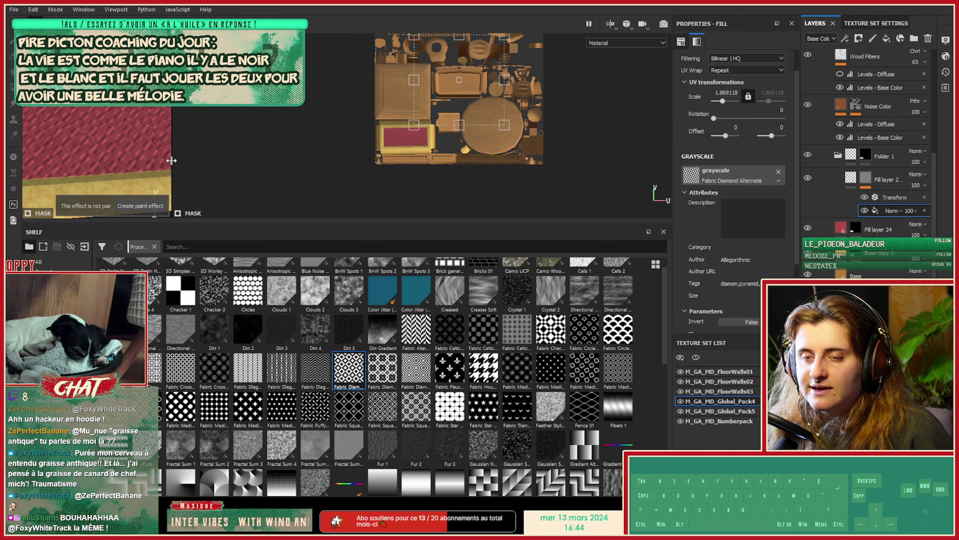
Enlarge the 3D view of the desk and replace the relief fill's pattern with Fabric Checker.
{"action": "left_click_drag", "start_coordinate": [171, 164], "coordinate": [446, 163]}
{"action": "key", "text": "Tab"}
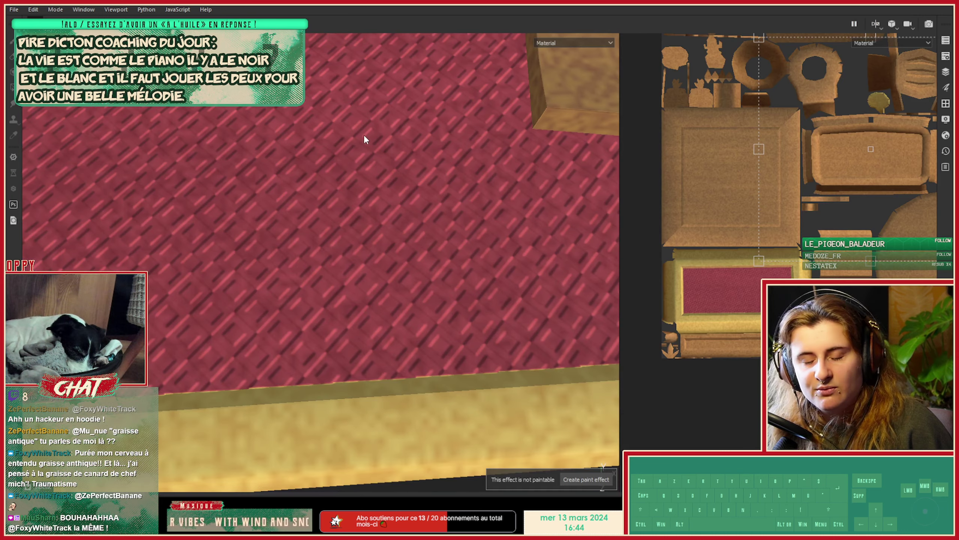
{"action": "key", "text": "Tab"}
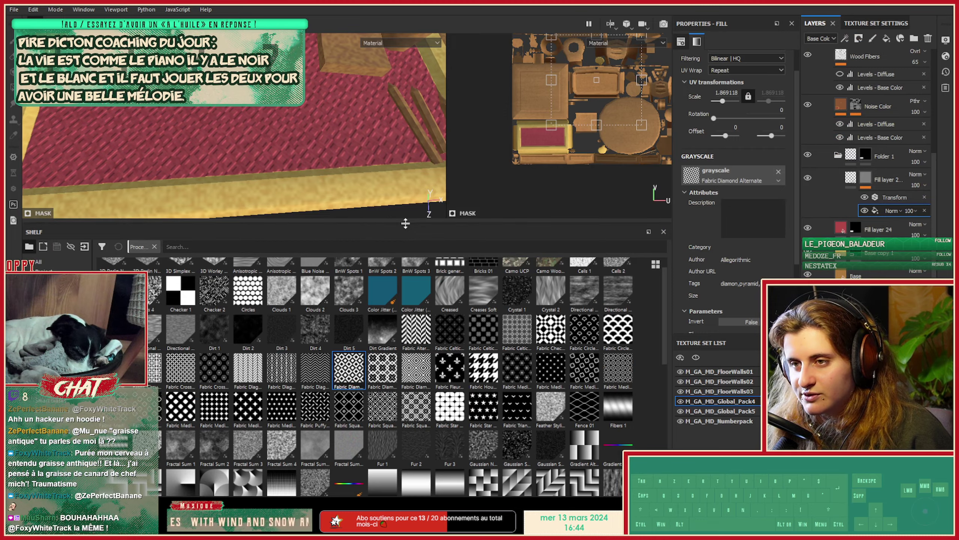
{"action": "left_click_drag", "start_coordinate": [405, 226], "coordinate": [403, 335]}
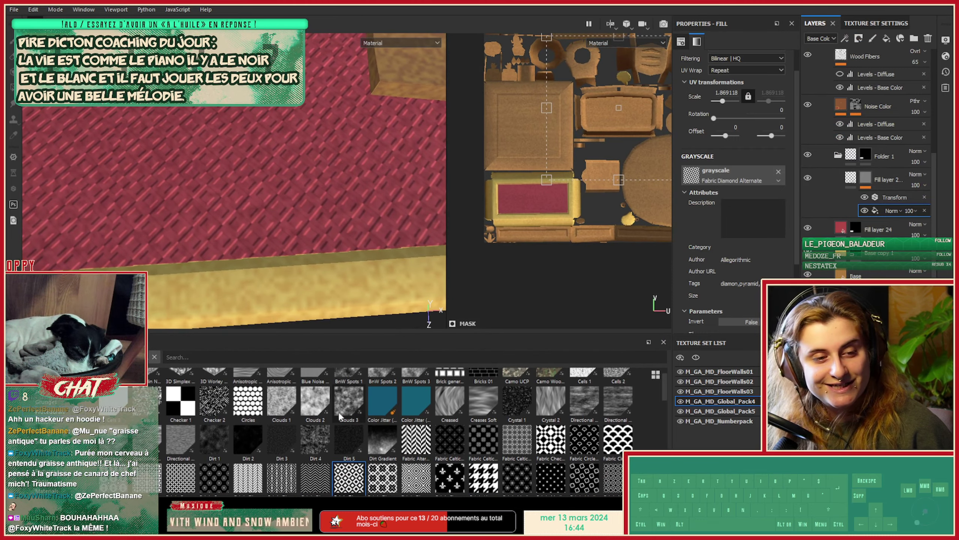
{"action": "mouse_move", "coordinate": [338, 413]}
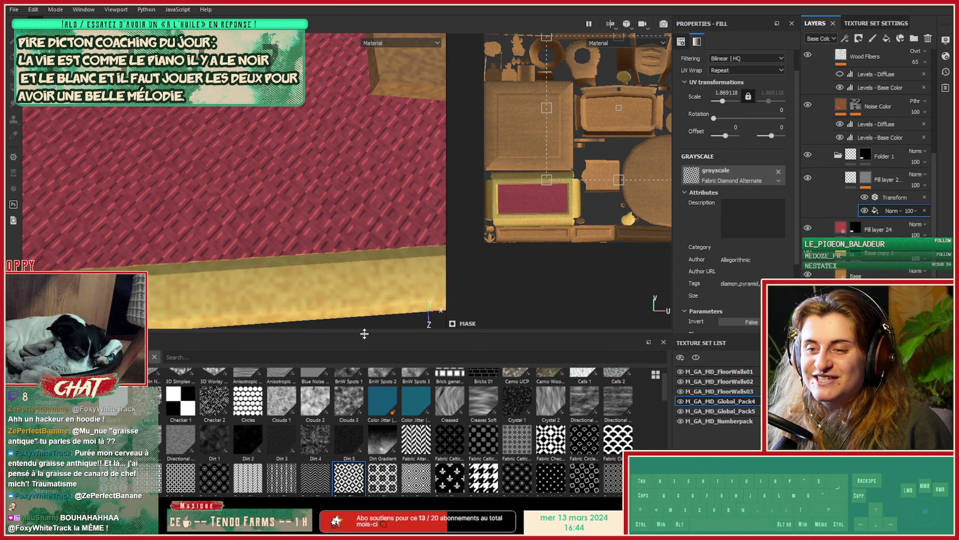
{"action": "left_click_drag", "start_coordinate": [362, 333], "coordinate": [377, 282]}
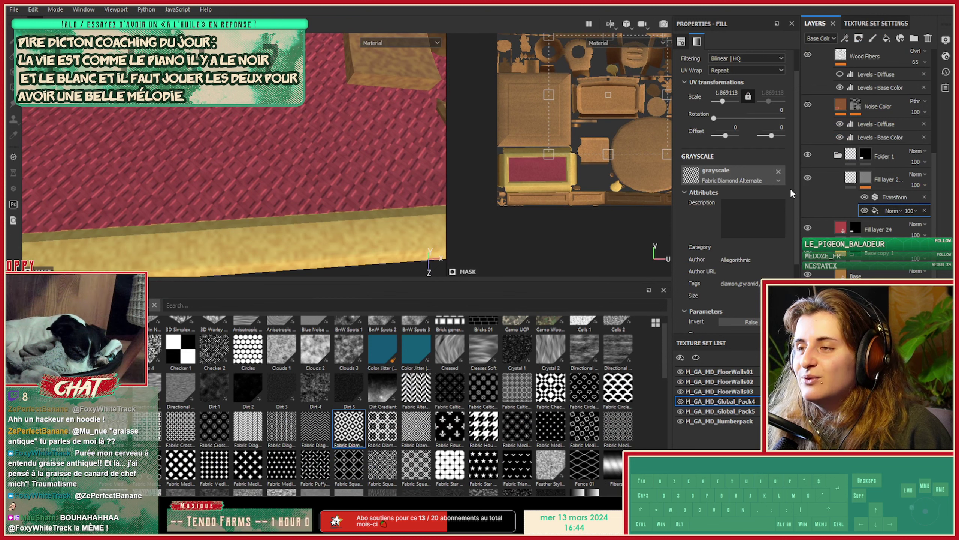
{"action": "left_click_drag", "start_coordinate": [562, 395], "coordinate": [695, 176]}
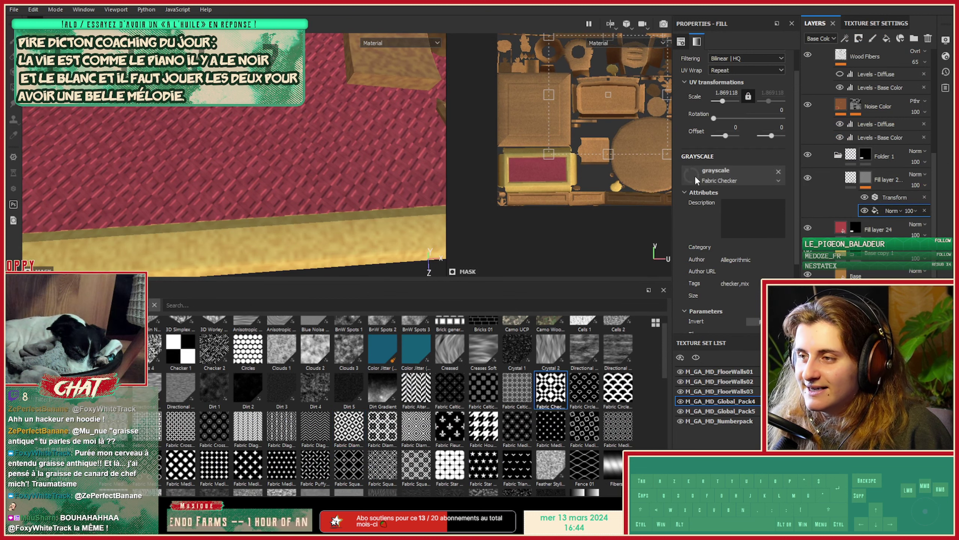
Replace the relief fill's pattern with Fabric Celtic Butterfly and check it on the desk's red panel.
{"action": "left_click_drag", "start_coordinate": [284, 206], "coordinate": [332, 178], "text": "alt"}
{"action": "scroll", "coordinate": [736, 291], "scroll_direction": "down", "scroll_amount": 3}
{"action": "left_click_drag", "start_coordinate": [450, 389], "coordinate": [727, 78]}
{"action": "right_click_drag", "start_coordinate": [256, 181], "coordinate": [277, 154], "text": "alt"}
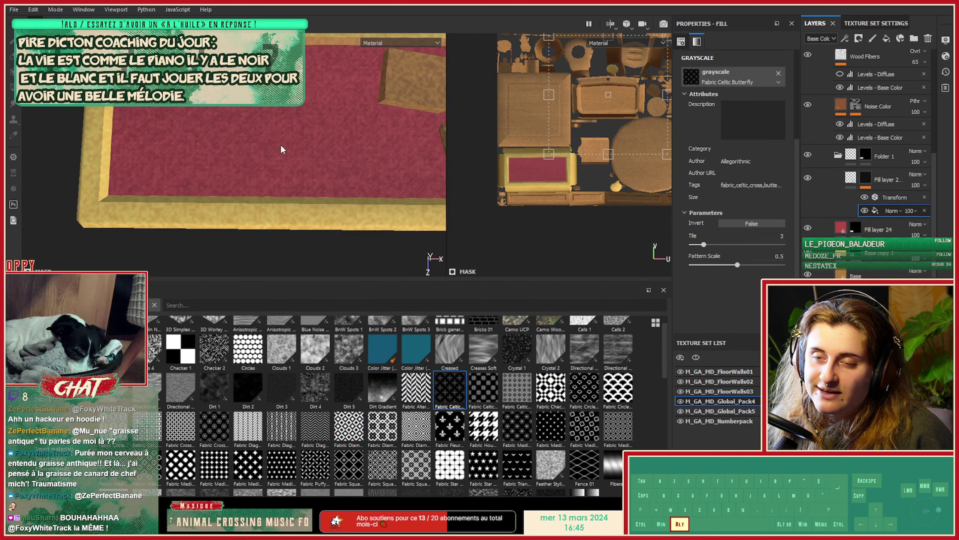
{"action": "middle_click_drag", "start_coordinate": [277, 154], "coordinate": [221, 182], "text": "alt"}
{"action": "right_click_drag", "start_coordinate": [221, 182], "coordinate": [245, 205], "text": "alt"}
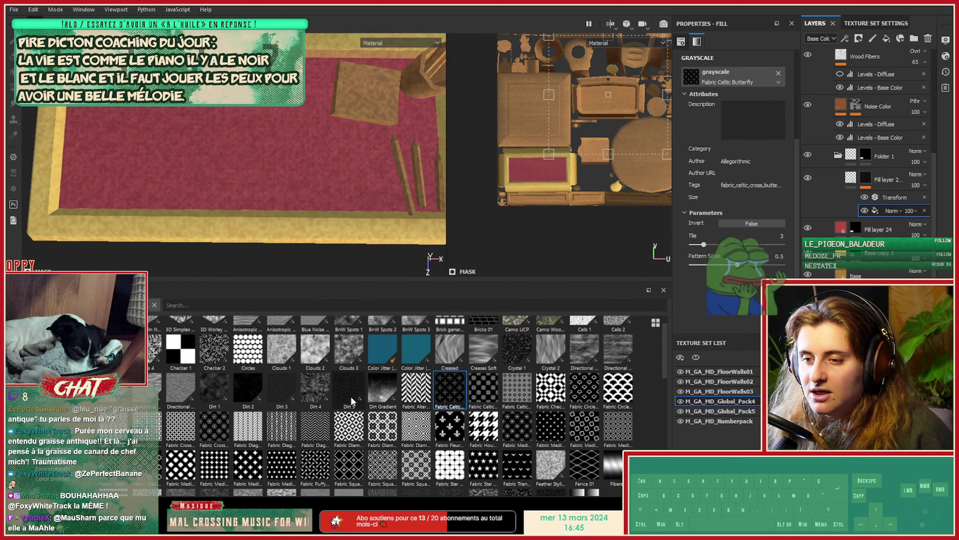
Try Fabric Triangle Small and Fabric Star Block as the grayscale pattern of the red panel's relief fill.
{"action": "scroll", "coordinate": [353, 397], "scroll_direction": "down", "scroll_amount": 3}
{"action": "left_click", "coordinate": [515, 339]}
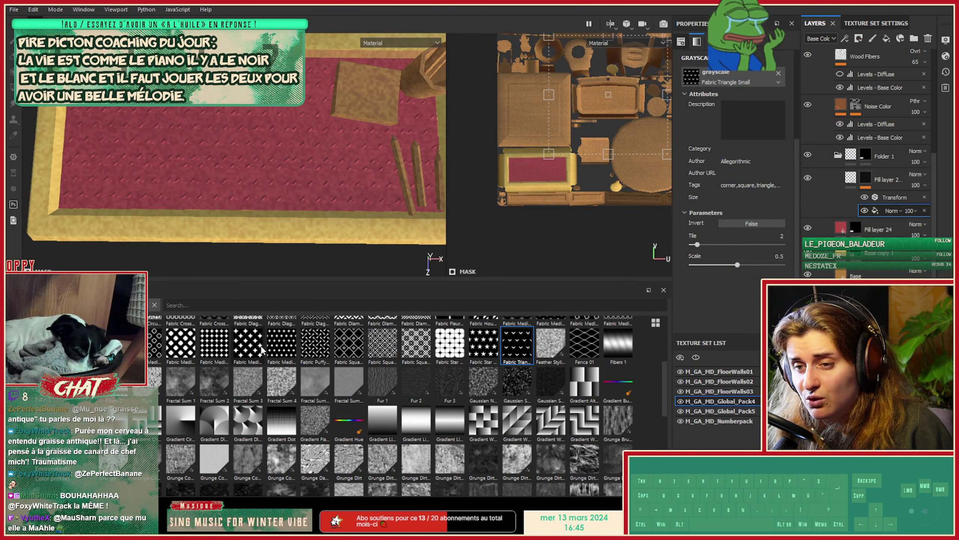
{"action": "left_click_drag", "start_coordinate": [449, 342], "coordinate": [734, 78]}
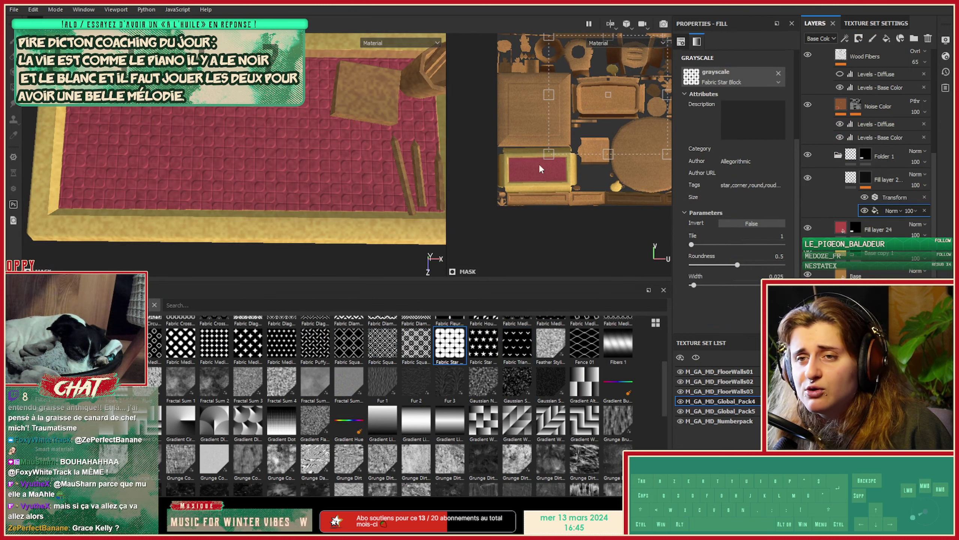
{"action": "scroll", "coordinate": [355, 199], "scroll_direction": "down", "scroll_amount": 5}
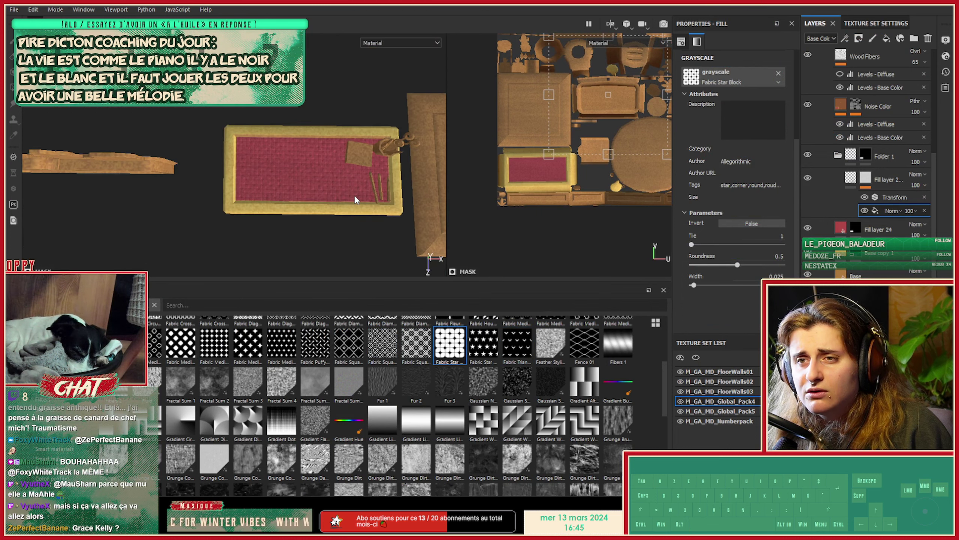
{"action": "scroll", "coordinate": [354, 195], "scroll_direction": "up", "scroll_amount": 2}
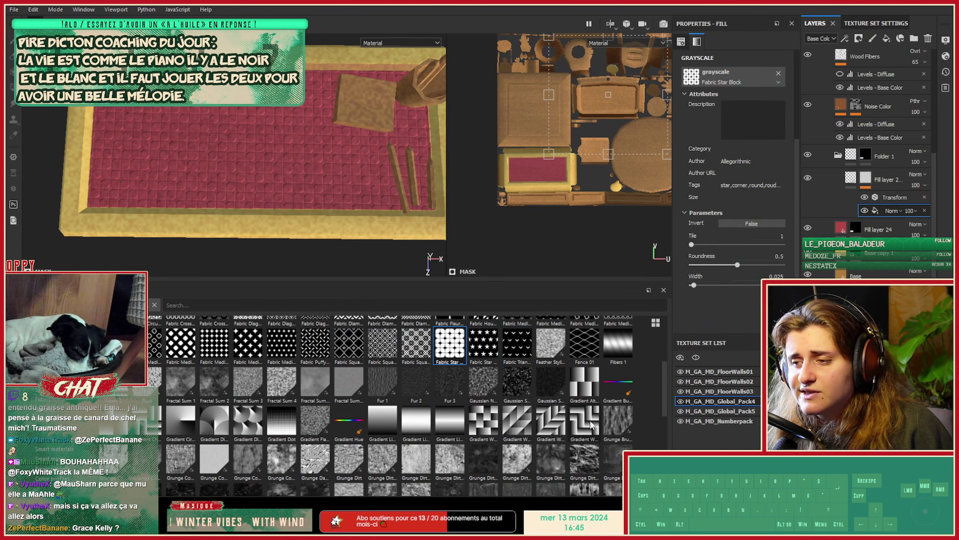
Replace the relief fill's grayscale pattern with Hexagon Dots from the procedural textures.
{"action": "mouse_move", "coordinate": [590, 415]}
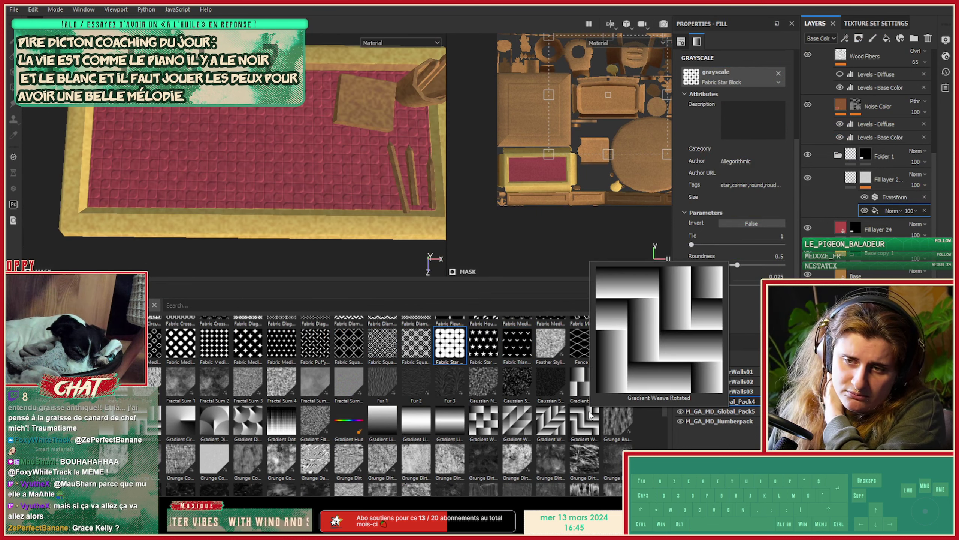
{"action": "scroll", "coordinate": [590, 414], "scroll_direction": "down", "scroll_amount": 3}
{"action": "scroll", "coordinate": [589, 412], "scroll_direction": "down", "scroll_amount": 3}
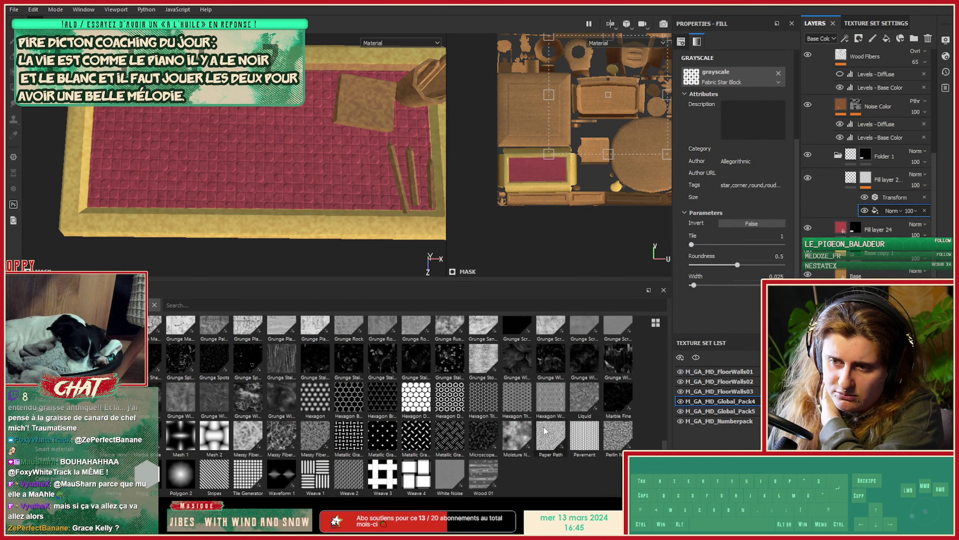
{"action": "left_click_drag", "start_coordinate": [416, 397], "coordinate": [692, 78]}
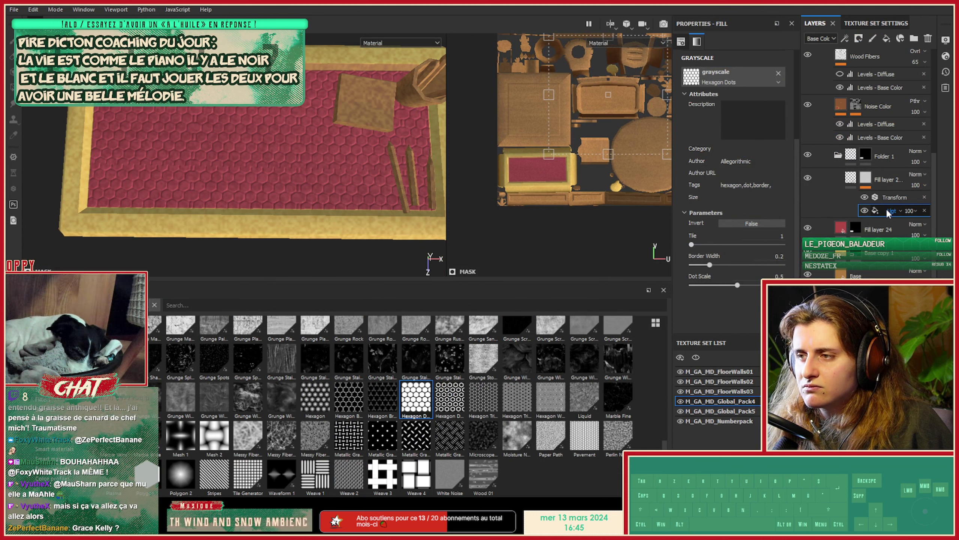
Switch the Hexagon Dots fill to tri-planar projection with a scale of 1 and show its 3D projection settings.
{"action": "scroll", "coordinate": [755, 212], "scroll_direction": "up", "scroll_amount": 3}
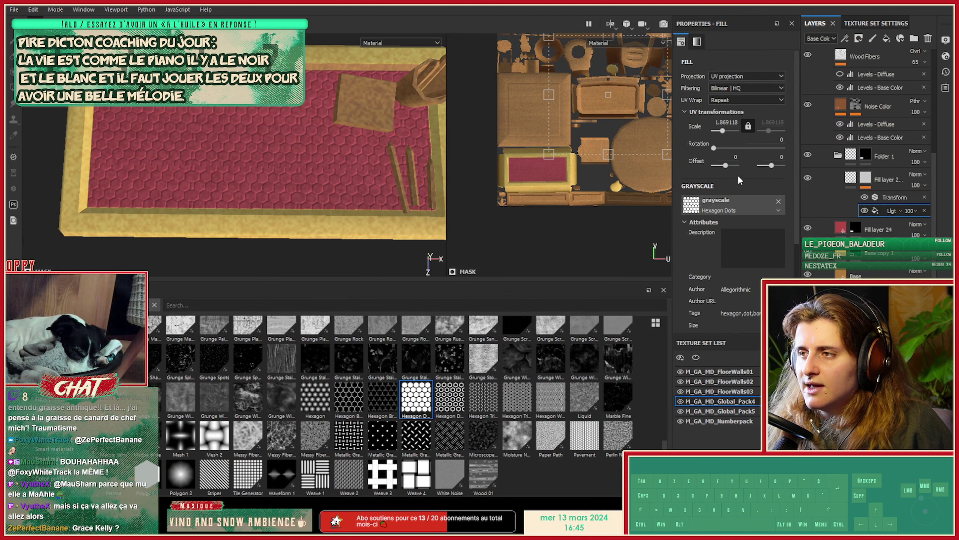
{"action": "left_click", "coordinate": [728, 76]}
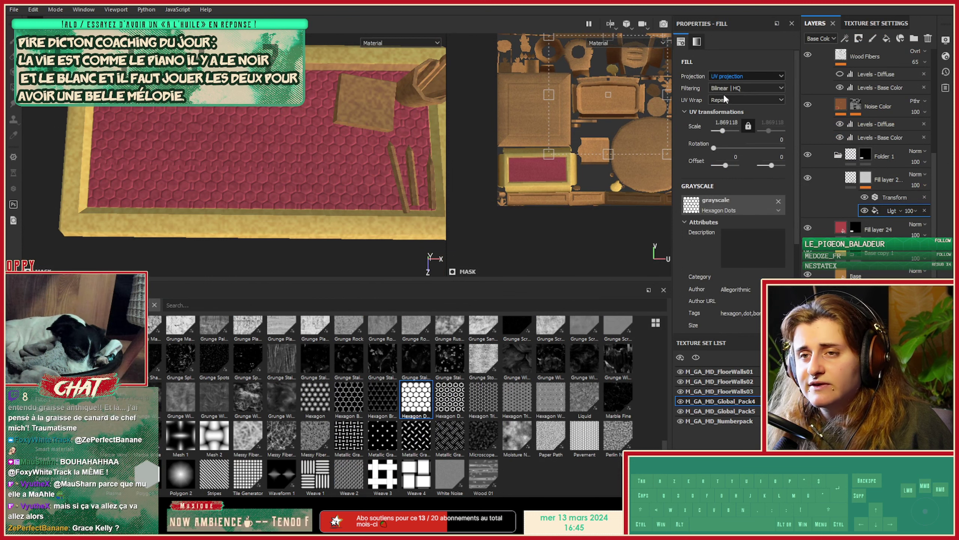
{"action": "left_click", "coordinate": [724, 97]}
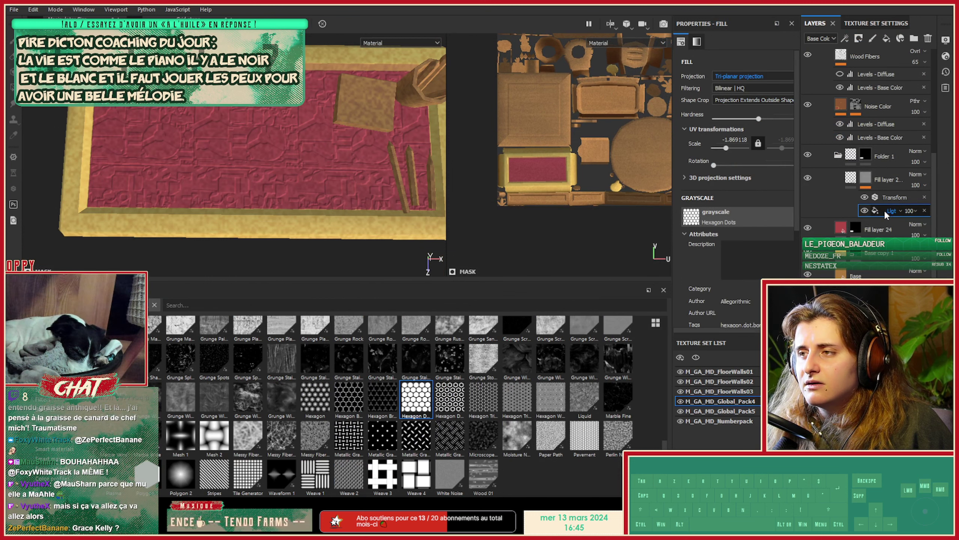
{"action": "left_click", "coordinate": [733, 139]}
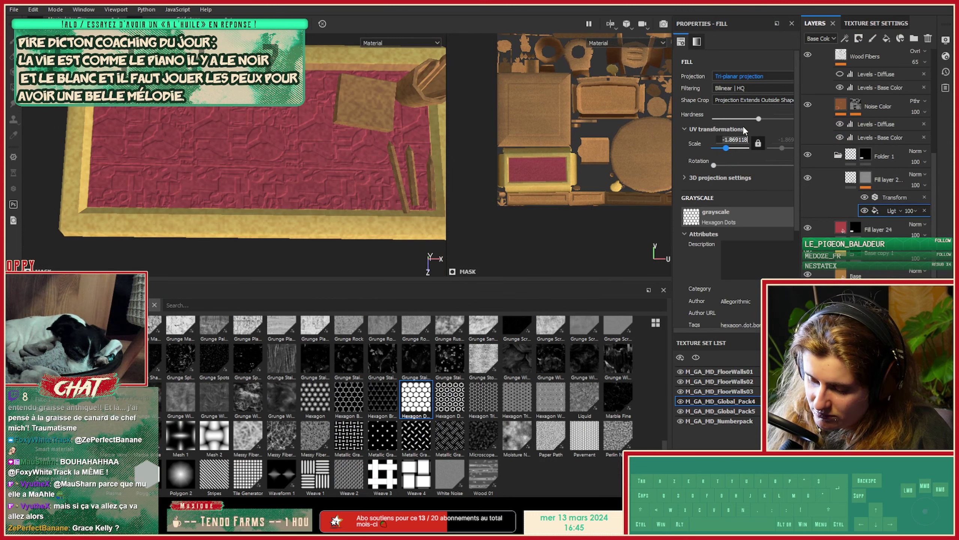
{"action": "left_click", "coordinate": [756, 179]}
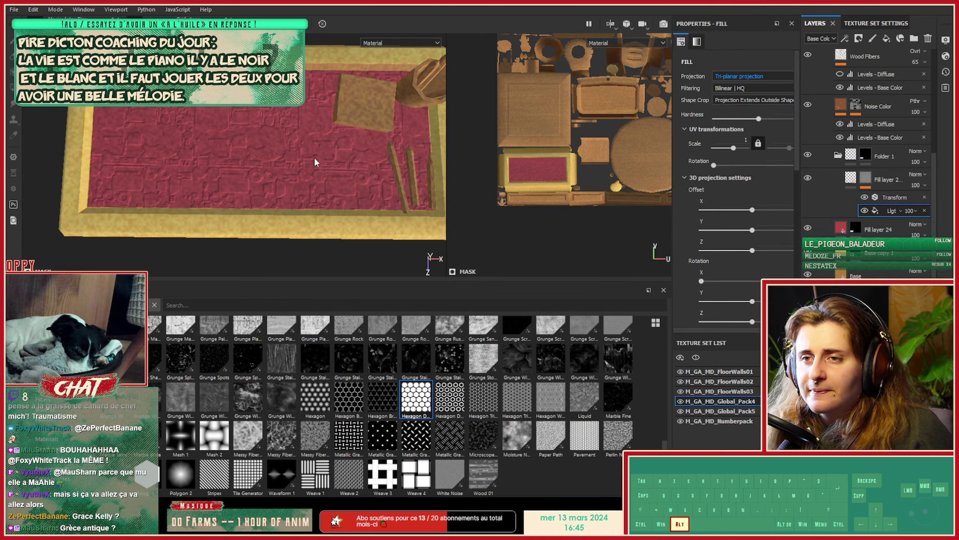
Shift the tri-planar projection to a Z offset of about -0.335 and examine the relief on the desk's red panel.
{"action": "left_click_drag", "start_coordinate": [315, 161], "coordinate": [406, 92], "text": "alt"}
{"action": "right_click_drag", "start_coordinate": [407, 92], "coordinate": [25, 148], "text": "alt"}
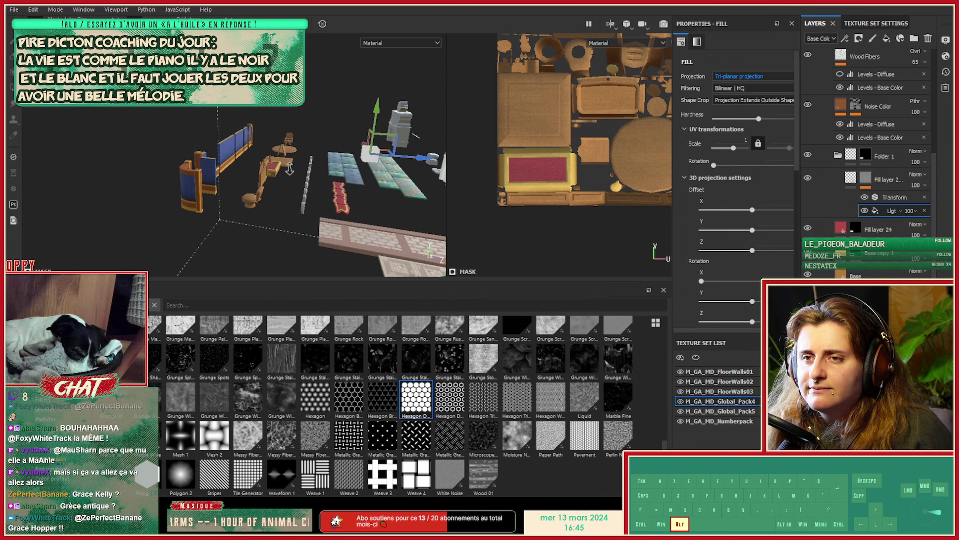
{"action": "left_click_drag", "start_coordinate": [299, 151], "coordinate": [249, 182], "text": "alt"}
{"action": "left_click_drag", "start_coordinate": [381, 182], "coordinate": [317, 190], "text": "alt"}
{"action": "right_click_drag", "start_coordinate": [317, 190], "coordinate": [400, 166], "text": "alt"}
{"action": "middle_click_drag", "start_coordinate": [401, 167], "coordinate": [259, 161], "text": "alt"}
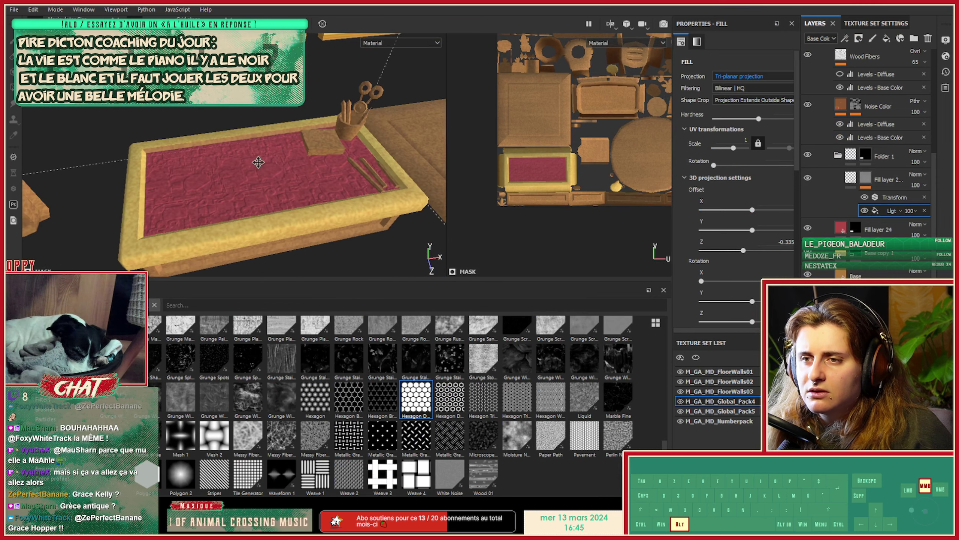
{"action": "left_click_drag", "start_coordinate": [259, 161], "coordinate": [244, 193], "text": "alt"}
{"action": "right_click_drag", "start_coordinate": [244, 192], "coordinate": [280, 180], "text": "alt"}
{"action": "right_click_drag", "start_coordinate": [135, 154], "coordinate": [293, 173], "text": "alt"}
{"action": "left_click_drag", "start_coordinate": [291, 173], "coordinate": [201, 155], "text": "alt"}
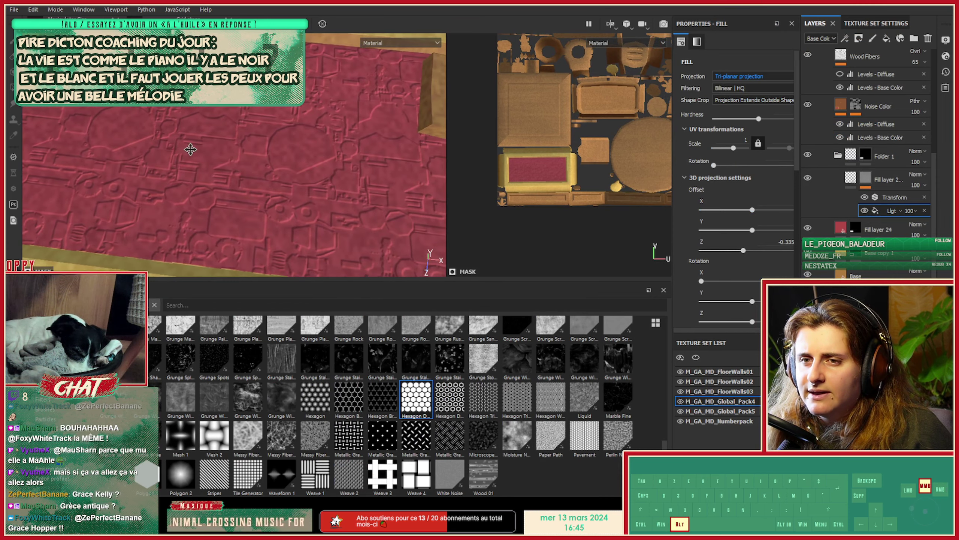
{"action": "left_click_drag", "start_coordinate": [269, 177], "coordinate": [245, 154], "text": "alt"}
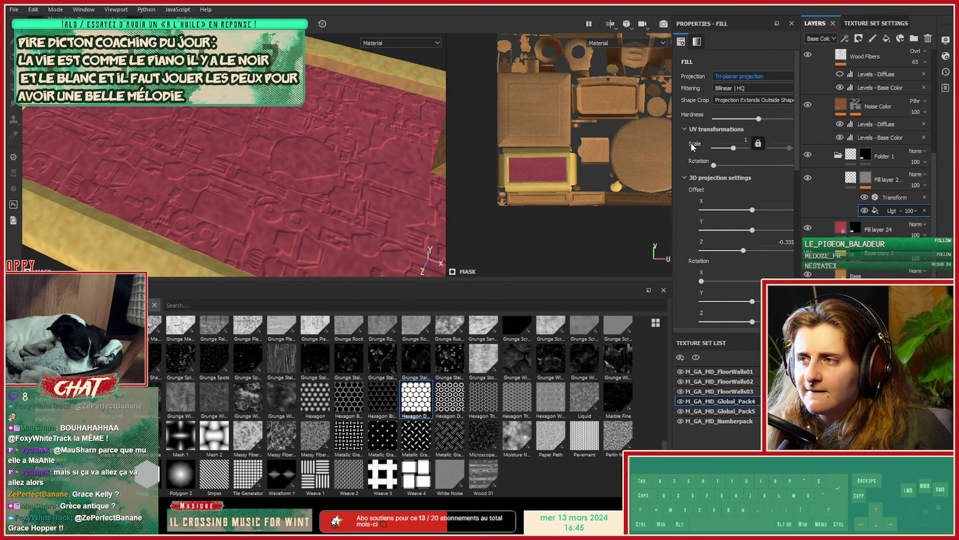
{"action": "scroll", "coordinate": [715, 189], "scroll_direction": "down", "scroll_amount": 5}
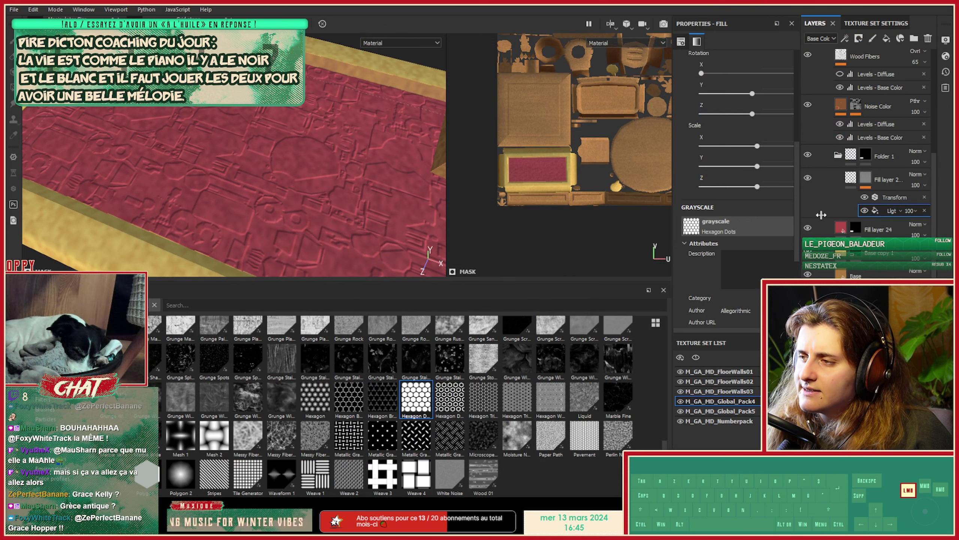
Remove the old pattern fill and the Transform filter from the red panel's relief mask and add a new fill to it.
{"action": "mouse_move", "coordinate": [672, 215]}
{"action": "left_mouse_down"}
{"action": "mouse_move", "coordinate": [549, 204]}
{"action": "mouse_move", "coordinate": [674, 202]}
{"action": "left_mouse_up"}
{"action": "left_click", "coordinate": [924, 211]}
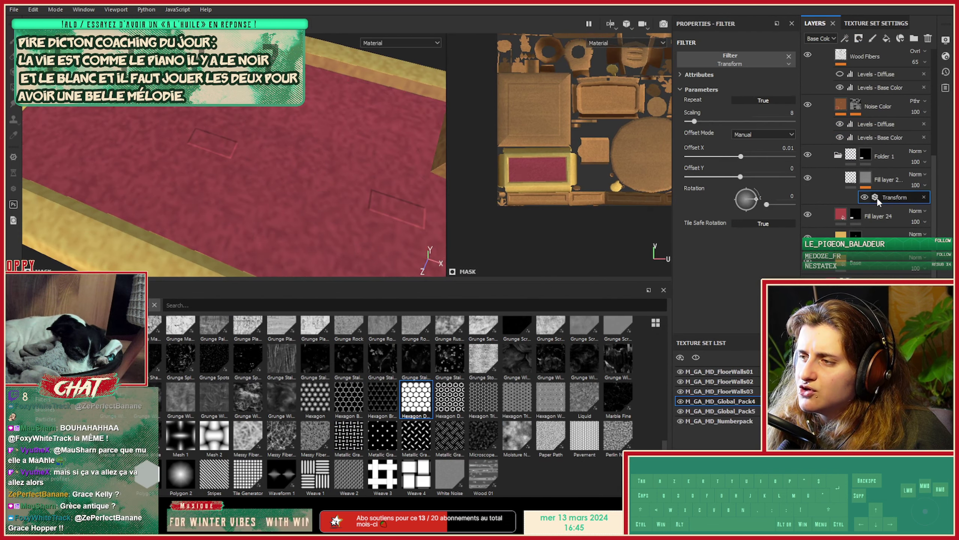
{"action": "left_click", "coordinate": [924, 198]}
{"action": "right_click", "coordinate": [867, 181]}
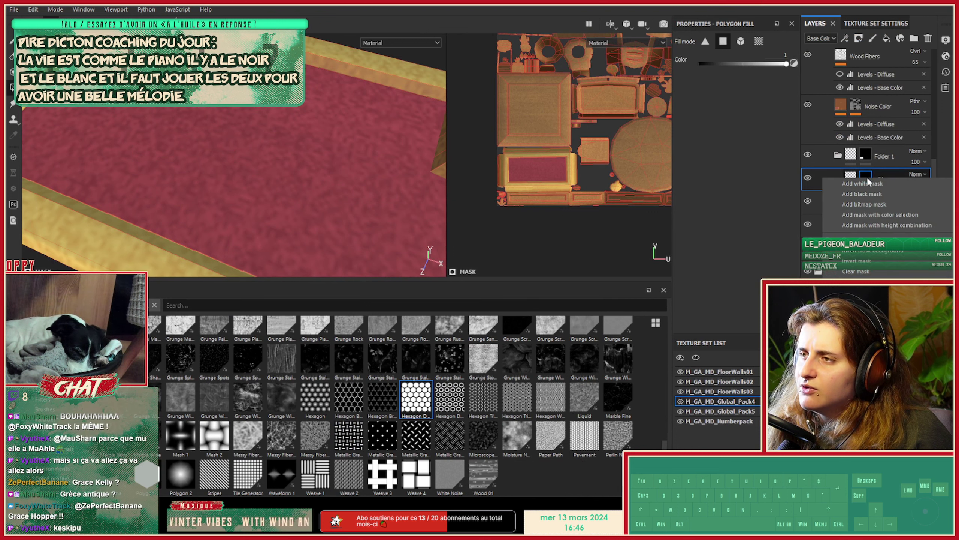
{"action": "left_click", "coordinate": [831, 204]}
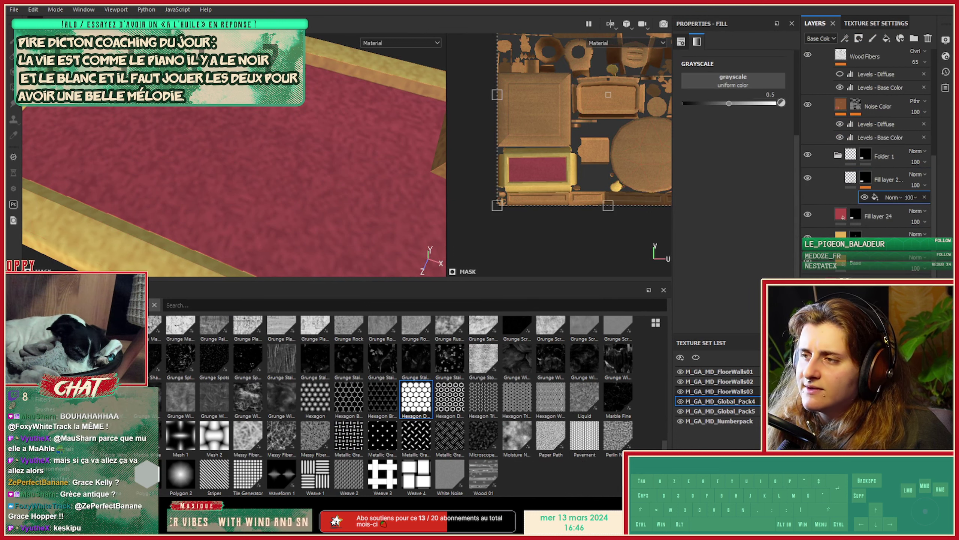
Assign Hexagon Dots as the new mask fill's grayscale and switch it to tri-planar projection, keeping Projection Extends Outside Shape.
{"action": "left_click_drag", "start_coordinate": [450, 397], "coordinate": [734, 78]}
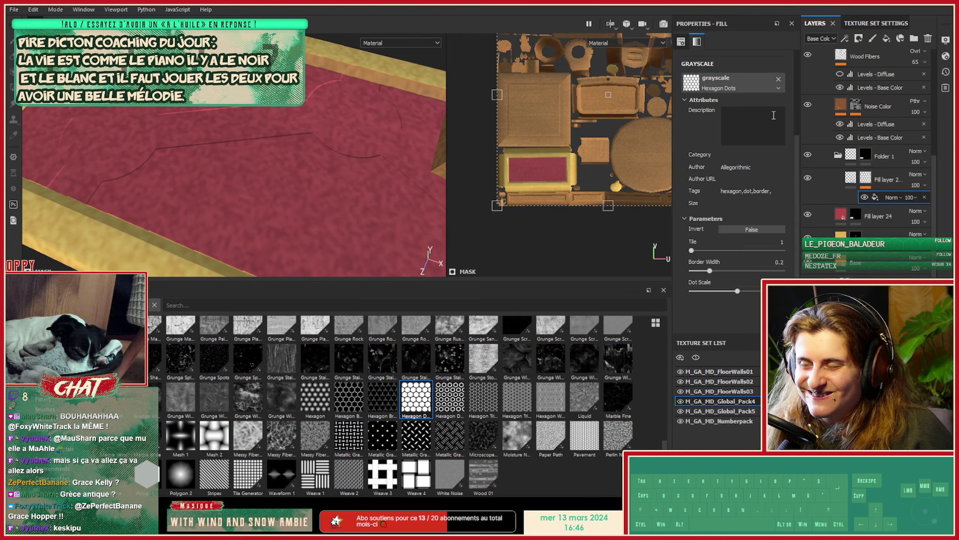
{"action": "scroll", "coordinate": [767, 152], "scroll_direction": "up", "scroll_amount": 5}
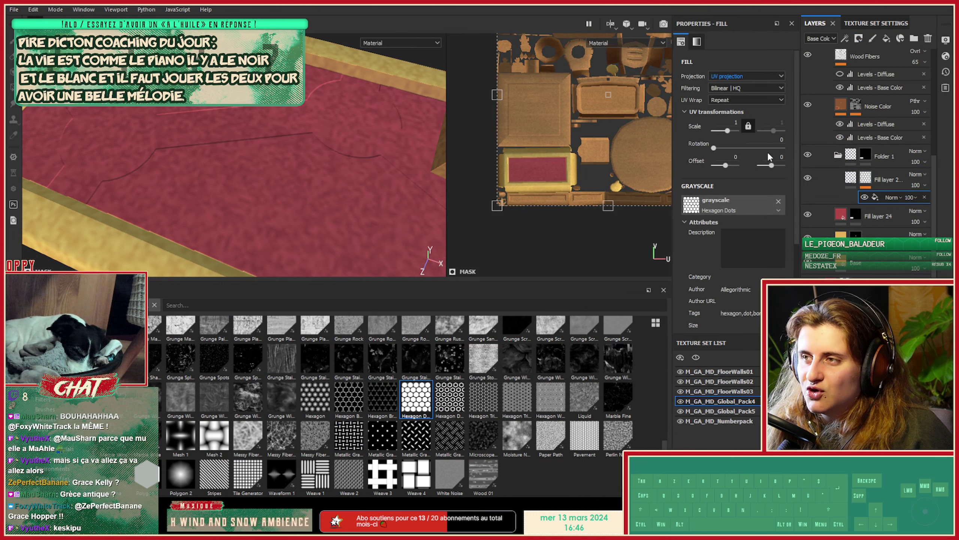
{"action": "left_click", "coordinate": [736, 78]}
{"action": "left_click", "coordinate": [732, 97]}
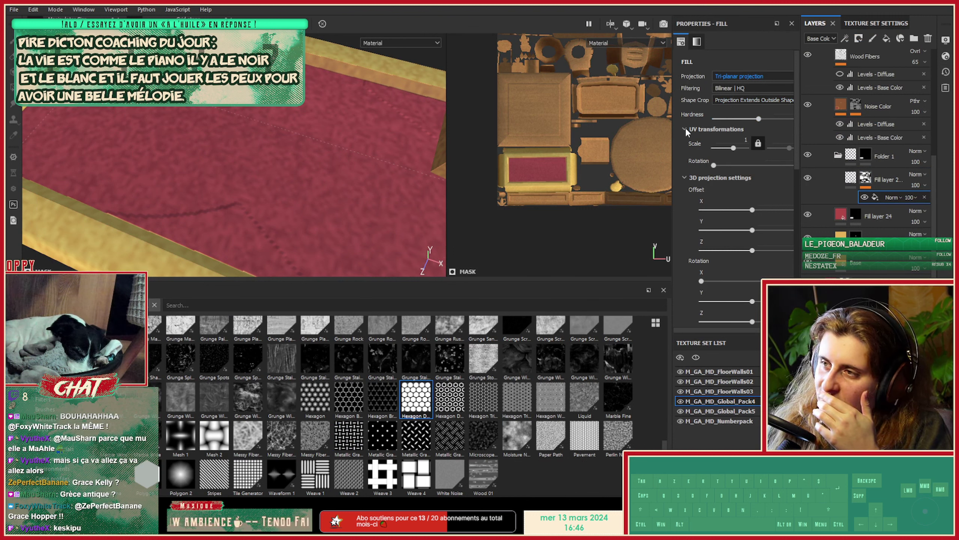
{"action": "left_click", "coordinate": [737, 101]}
{"action": "left_click", "coordinate": [737, 100]}
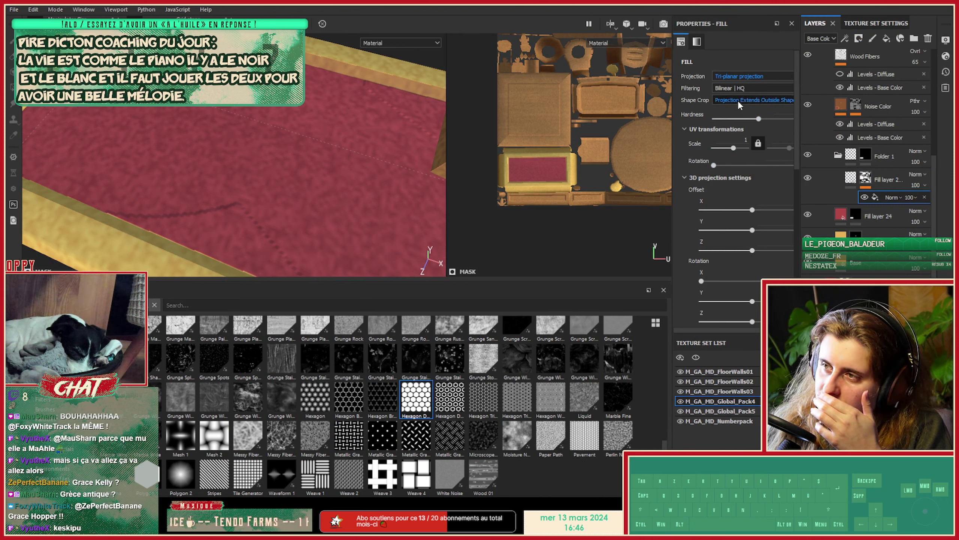
Set the fill's UV scale to -37.06 and turn on Invert for the hexagon pattern.
{"action": "left_click_drag", "start_coordinate": [733, 147], "coordinate": [720, 150]}
{"action": "left_click", "coordinate": [689, 183]}
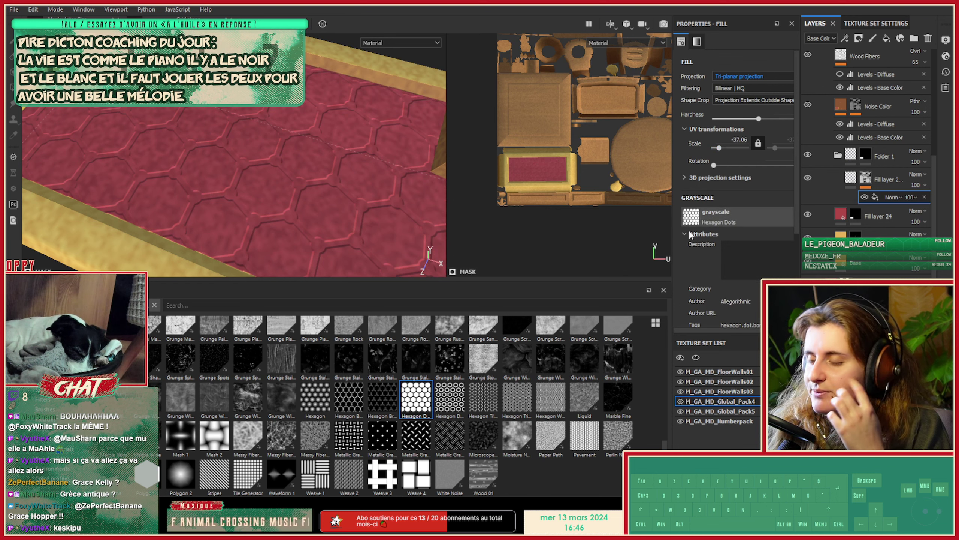
{"action": "scroll", "coordinate": [696, 253], "scroll_direction": "down", "scroll_amount": 4}
{"action": "left_click", "coordinate": [758, 245]}
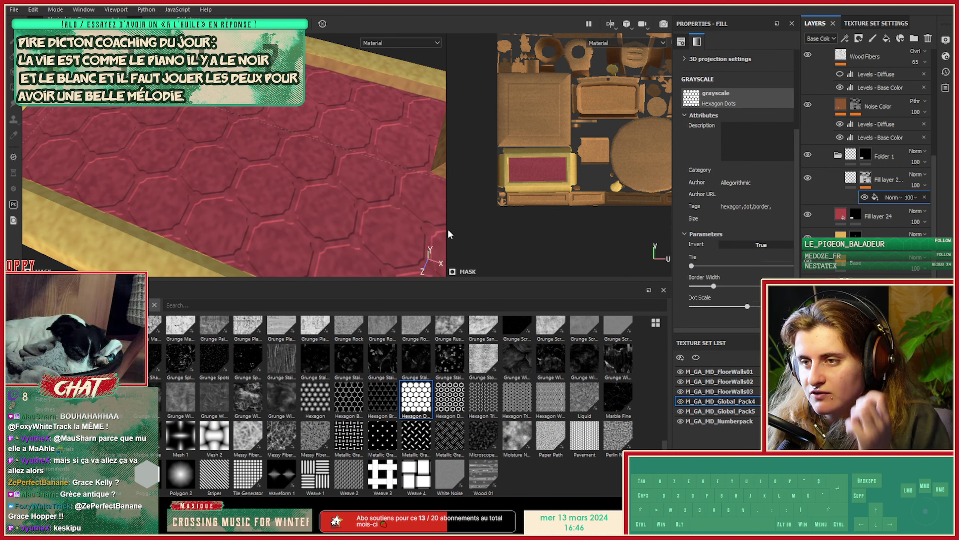
Reduce the hexagon pattern's Dot Scale with the desk's whole red panel in view.
{"action": "right_click_drag", "start_coordinate": [338, 167], "coordinate": [262, 178], "text": "alt"}
{"action": "left_click_drag", "start_coordinate": [261, 178], "coordinate": [290, 188], "text": "alt"}
{"action": "right_click_drag", "start_coordinate": [289, 184], "coordinate": [368, 224], "text": "alt"}
{"action": "left_click_drag", "start_coordinate": [368, 224], "coordinate": [241, 208], "text": "alt"}
{"action": "left_click", "coordinate": [709, 307]}
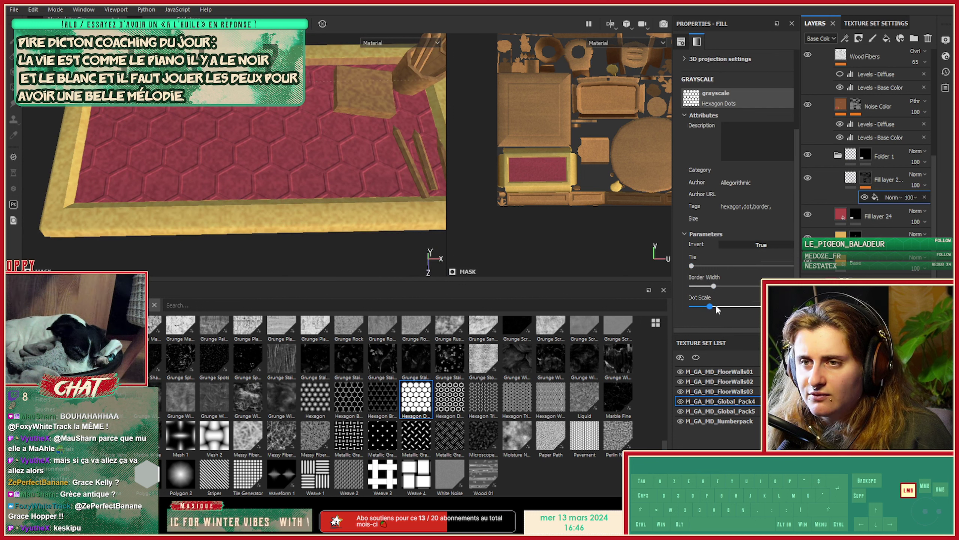
{"action": "left_click_drag", "start_coordinate": [748, 306], "coordinate": [701, 309]}
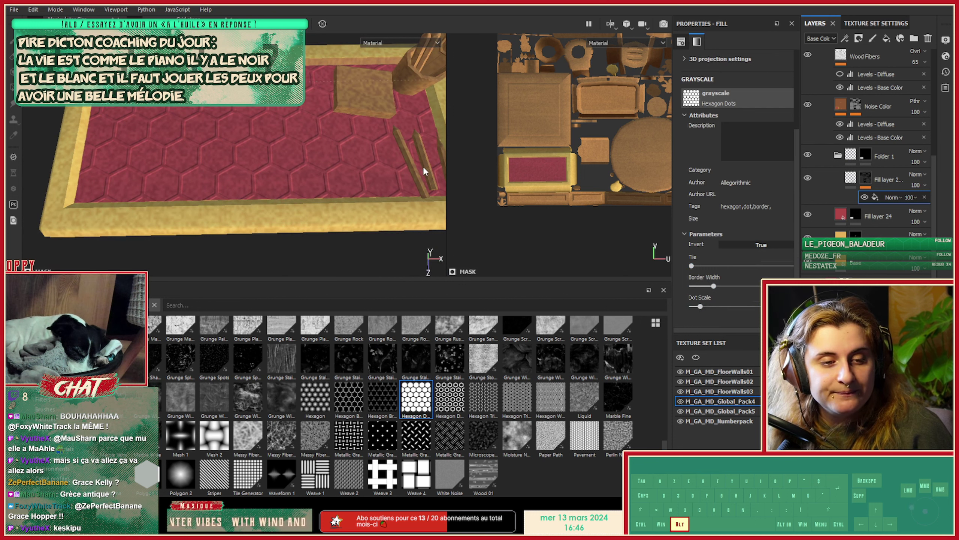
Examine the hexagon relief on the desk's red panel up close and from several angles.
{"action": "scroll", "coordinate": [381, 215], "scroll_direction": "up", "scroll_amount": 5, "text": "alt"}
{"action": "left_click_drag", "start_coordinate": [380, 214], "coordinate": [243, 188], "text": "alt"}
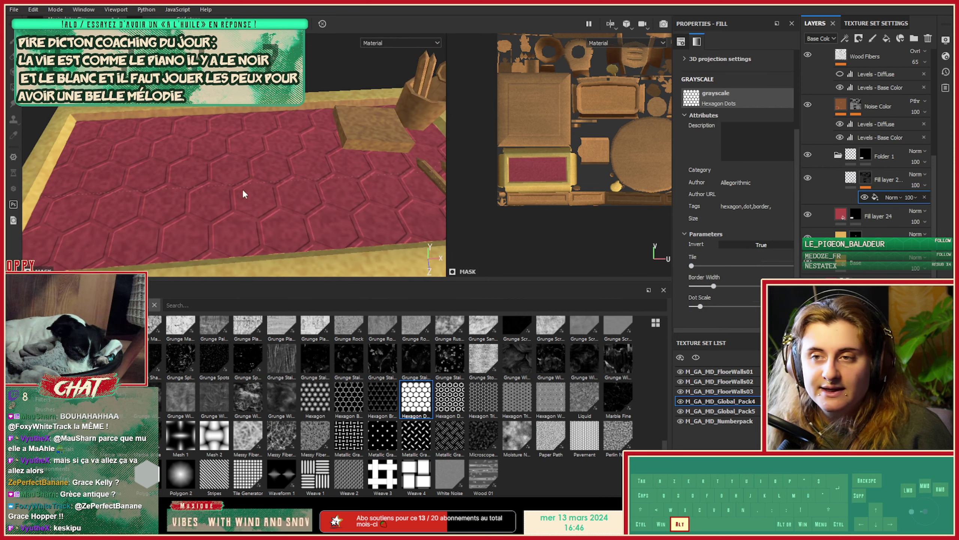
{"action": "right_click_drag", "start_coordinate": [243, 189], "coordinate": [388, 157], "text": "alt"}
{"action": "left_click_drag", "start_coordinate": [388, 157], "coordinate": [383, 180], "text": "alt"}
{"action": "right_click_drag", "start_coordinate": [383, 180], "coordinate": [148, 146], "text": "alt"}
{"action": "middle_click_drag", "start_coordinate": [336, 151], "coordinate": [253, 163], "text": "alt"}
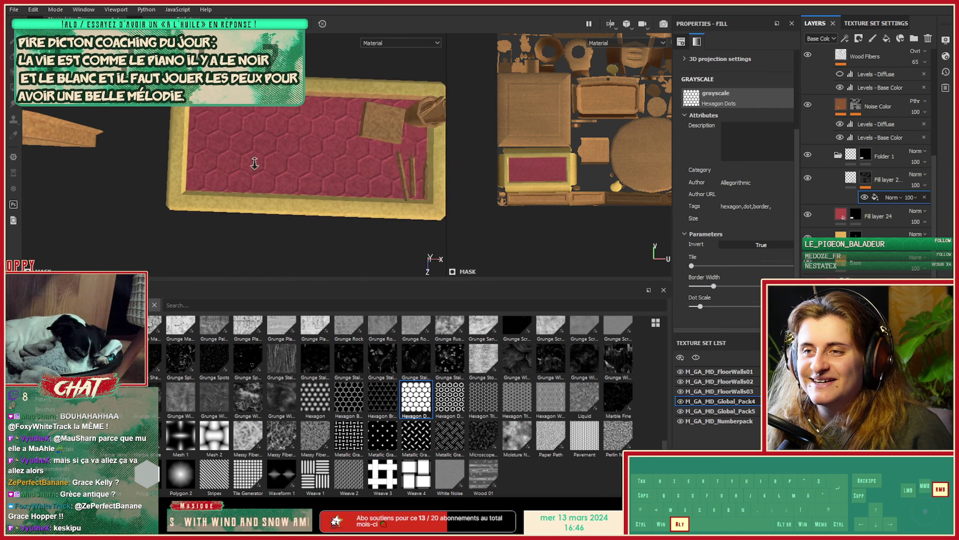
{"action": "right_click_drag", "start_coordinate": [252, 163], "coordinate": [338, 170], "text": "alt"}
{"action": "middle_click_drag", "start_coordinate": [338, 171], "coordinate": [289, 178], "text": "alt"}
{"action": "left_click_drag", "start_coordinate": [289, 178], "coordinate": [320, 232], "text": "alt"}
{"action": "middle_click_drag", "start_coordinate": [321, 232], "coordinate": [261, 183], "text": "alt"}
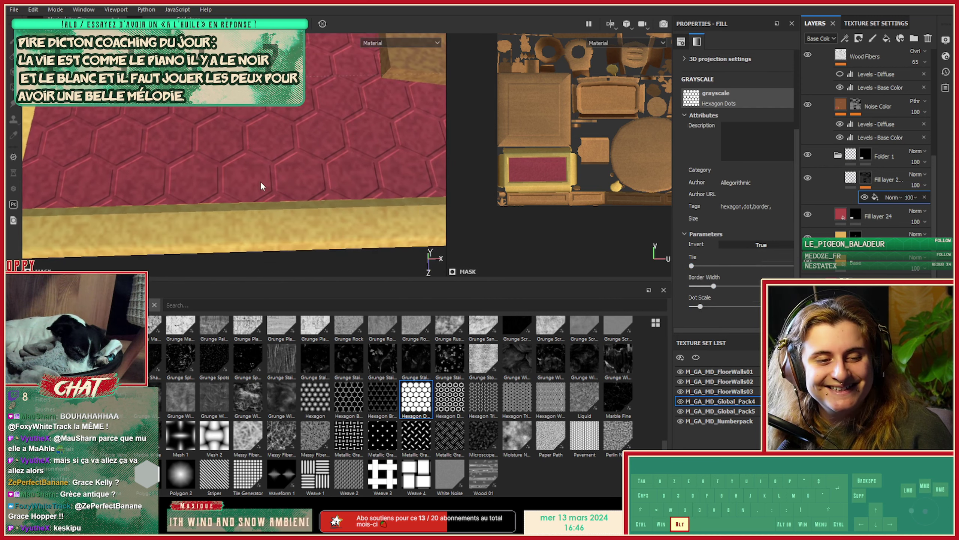
{"action": "right_click_drag", "start_coordinate": [260, 182], "coordinate": [347, 176], "text": "alt"}
{"action": "middle_click_drag", "start_coordinate": [347, 176], "coordinate": [385, 204], "text": "alt"}
{"action": "scroll", "coordinate": [385, 204], "scroll_direction": "down", "scroll_amount": 5, "text": "alt"}
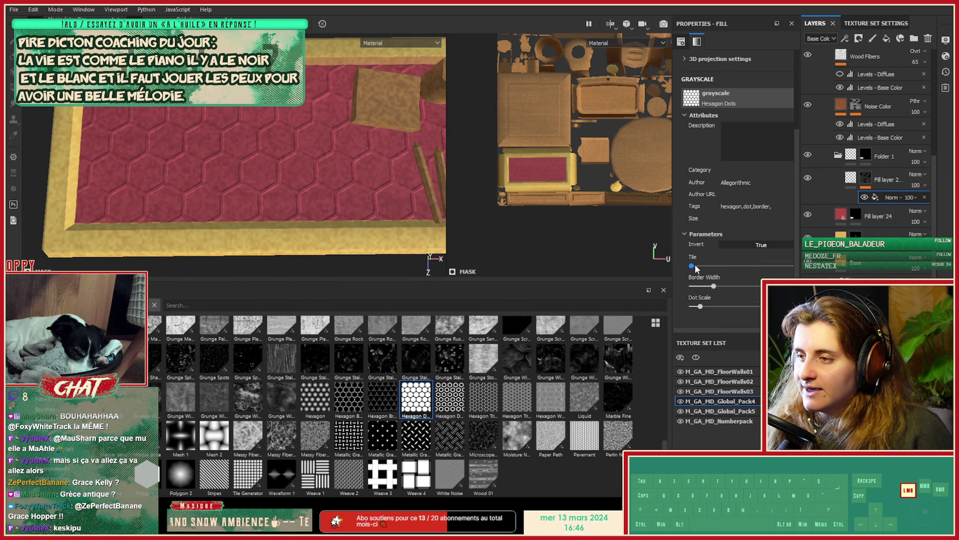
Slightly increase the hexagon pattern's Border Width and set the fill's UV scale to -38.78.
{"action": "left_click_drag", "start_coordinate": [695, 265], "coordinate": [715, 283]}
{"action": "scroll", "coordinate": [717, 188], "scroll_direction": "up", "scroll_amount": 5}
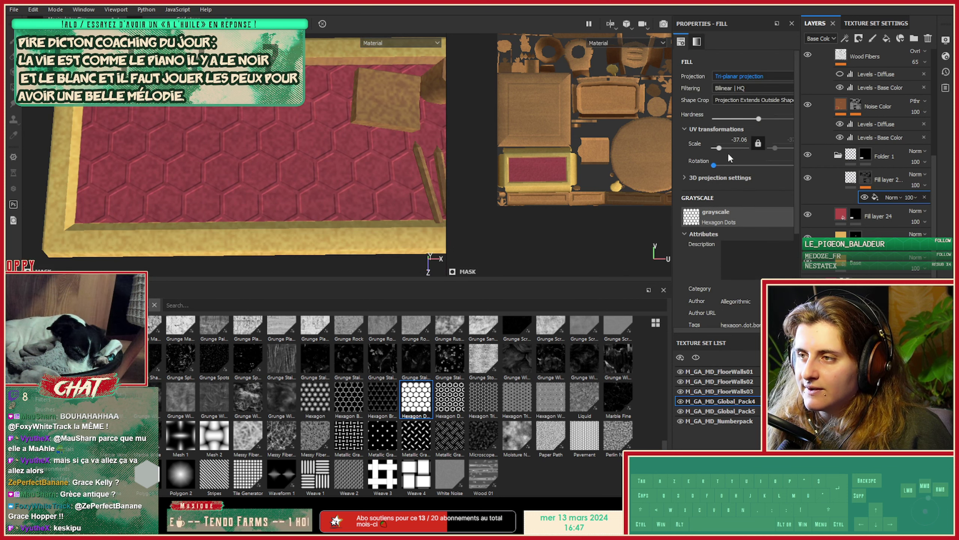
{"action": "left_click_drag", "start_coordinate": [719, 148], "coordinate": [720, 148]}
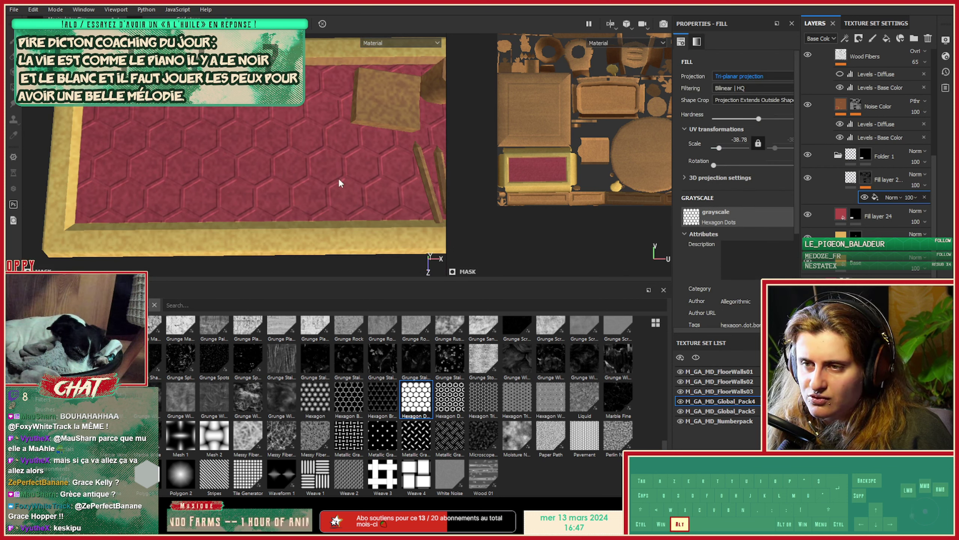
Move the tri-planar projection from beside the green rug to the end of the desk.
{"action": "right_click_drag", "start_coordinate": [340, 183], "coordinate": [154, 155], "text": "alt"}
{"action": "left_click_drag", "start_coordinate": [290, 163], "coordinate": [181, 151], "text": "alt"}
{"action": "middle_click_drag", "start_coordinate": [295, 161], "coordinate": [419, 227], "text": "alt"}
{"action": "right_click_drag", "start_coordinate": [275, 198], "coordinate": [157, 173], "text": "alt"}
{"action": "middle_click_drag", "start_coordinate": [155, 172], "coordinate": [349, 249], "text": "alt"}
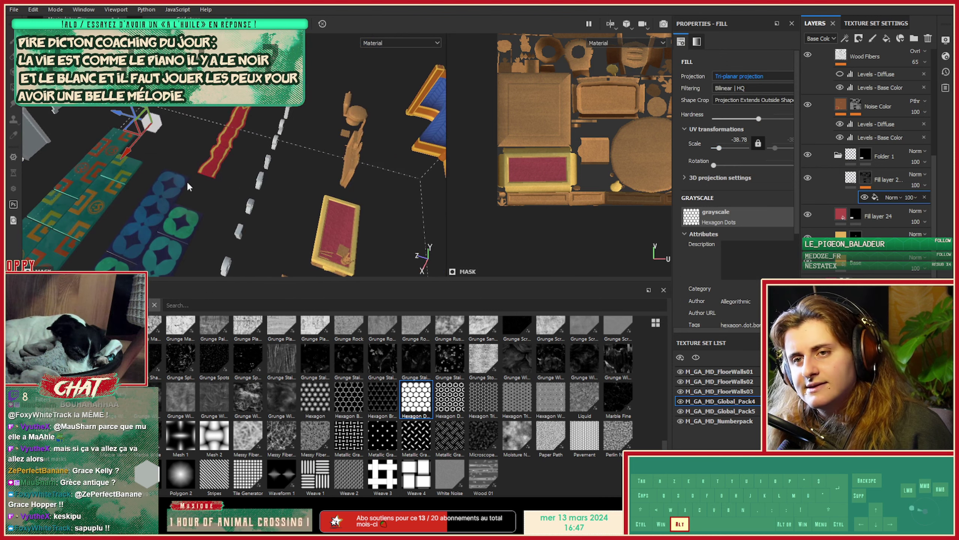
{"action": "left_click_drag", "start_coordinate": [122, 113], "coordinate": [298, 184]}
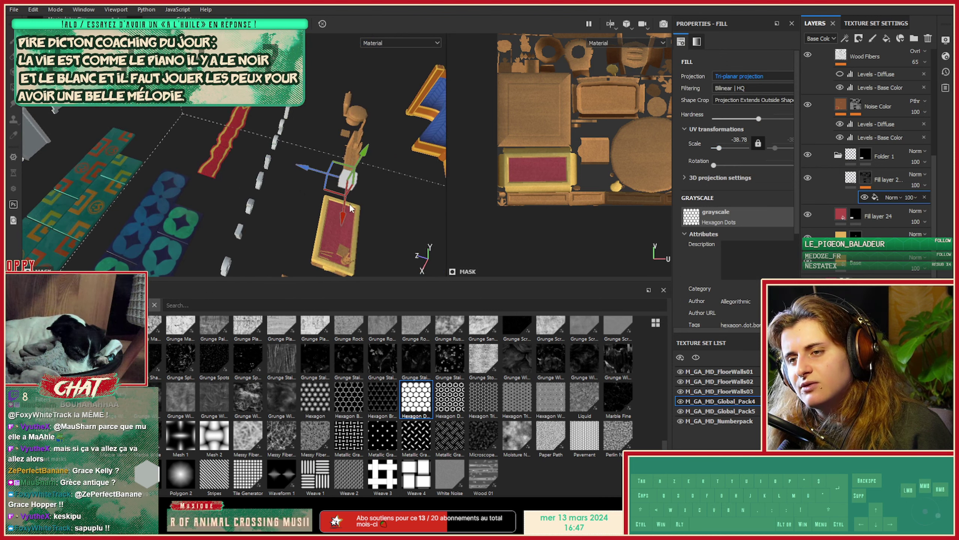
Place the tri-planar projection over the desk's red panel, near the pencil pot.
{"action": "right_click_drag", "start_coordinate": [351, 208], "coordinate": [555, 189], "text": "alt"}
{"action": "left_click_drag", "start_coordinate": [294, 167], "coordinate": [399, 159], "text": "alt"}
{"action": "right_click_drag", "start_coordinate": [398, 159], "coordinate": [245, 164], "text": "alt"}
{"action": "left_click_drag", "start_coordinate": [245, 164], "coordinate": [234, 194], "text": "alt"}
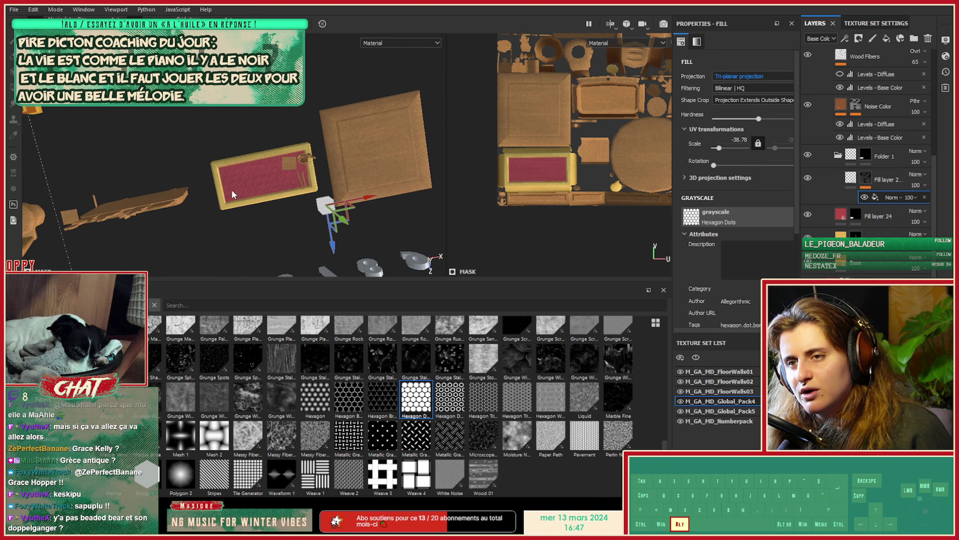
{"action": "right_click_drag", "start_coordinate": [232, 191], "coordinate": [307, 190], "text": "alt"}
{"action": "left_click_drag", "start_coordinate": [307, 191], "coordinate": [277, 174], "text": "alt"}
{"action": "middle_click_drag", "start_coordinate": [278, 174], "coordinate": [215, 173], "text": "alt"}
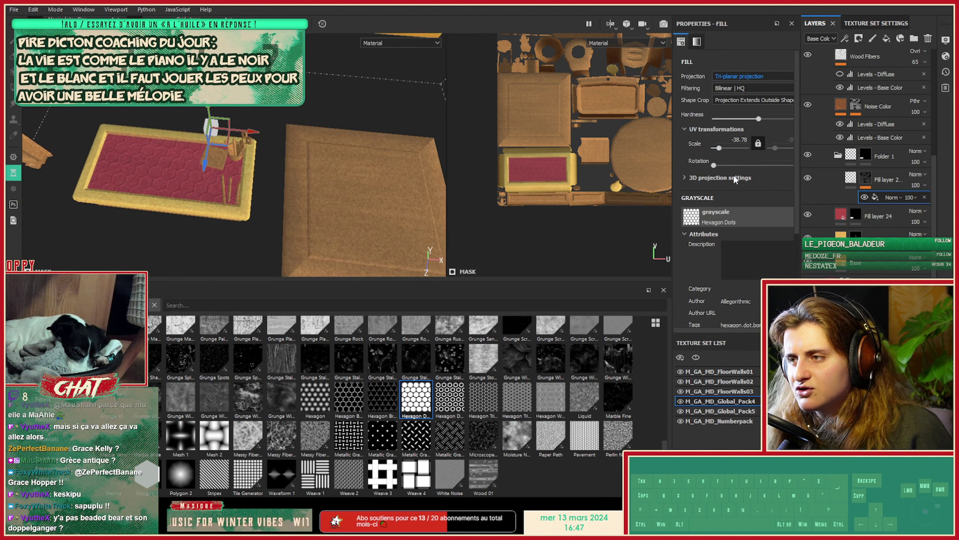
Turn off Invert for the hexagon pattern, shift the projection slightly along X, and check the panel's hexagons in the 2D view.
{"action": "scroll", "coordinate": [732, 196], "scroll_direction": "down", "scroll_amount": 3}
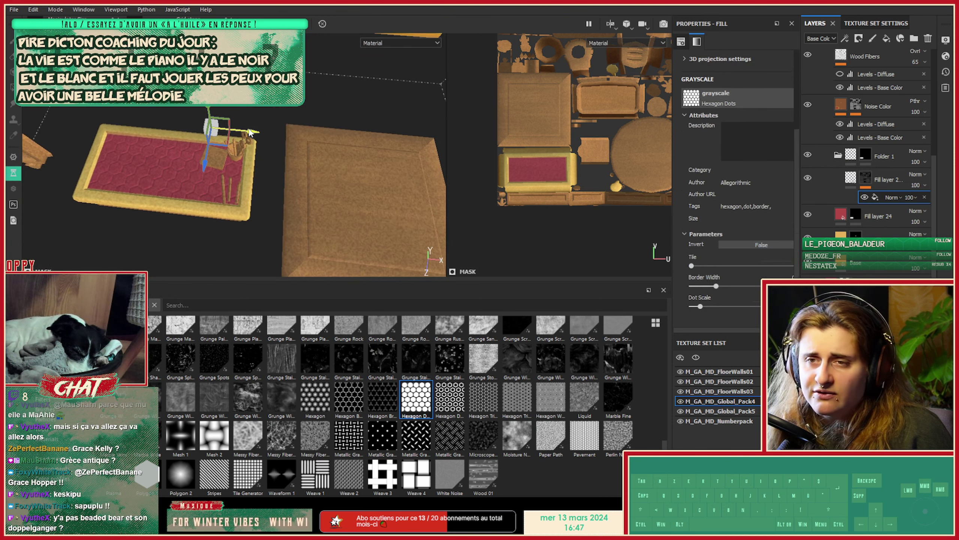
{"action": "left_click_drag", "start_coordinate": [245, 132], "coordinate": [229, 133]}
{"action": "right_click_drag", "start_coordinate": [581, 186], "coordinate": [638, 189], "text": "alt"}
{"action": "middle_click_drag", "start_coordinate": [634, 191], "coordinate": [584, 212], "text": "alt"}
{"action": "right_click_drag", "start_coordinate": [584, 212], "coordinate": [562, 221], "text": "alt"}
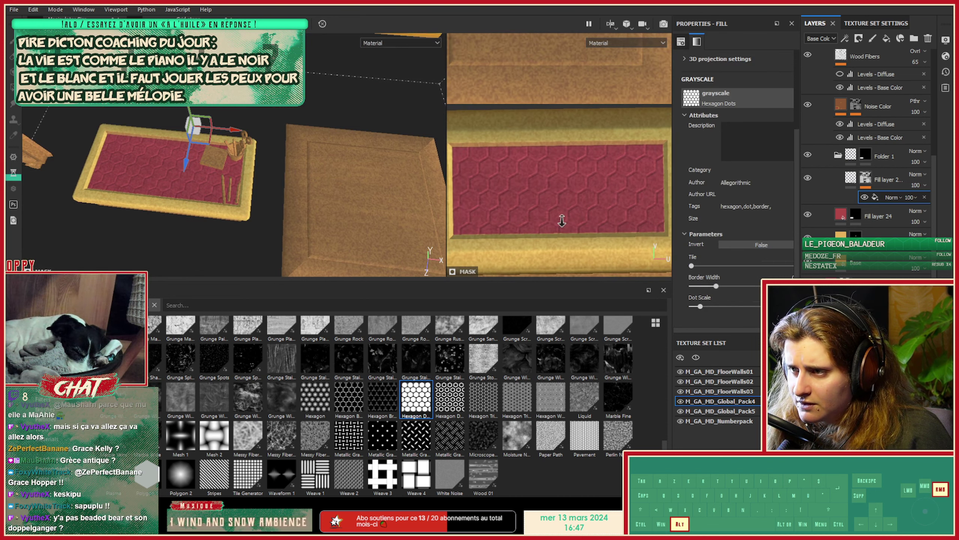
Reposition and rescale the Hexagon Dots projection over the desk's red inlay, and save the project.
{"action": "left_click_drag", "start_coordinate": [232, 136], "coordinate": [233, 134]}
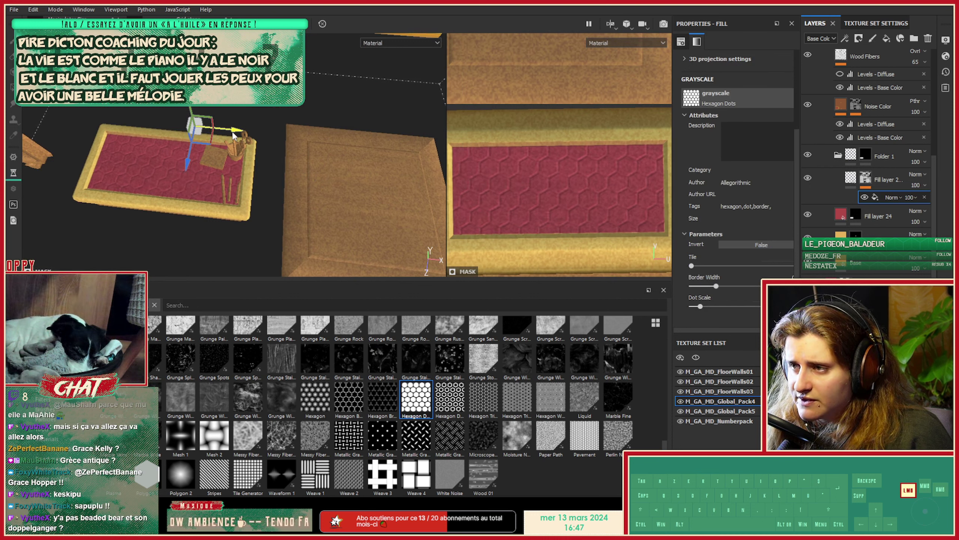
{"action": "key", "text": "ctrl+s"}
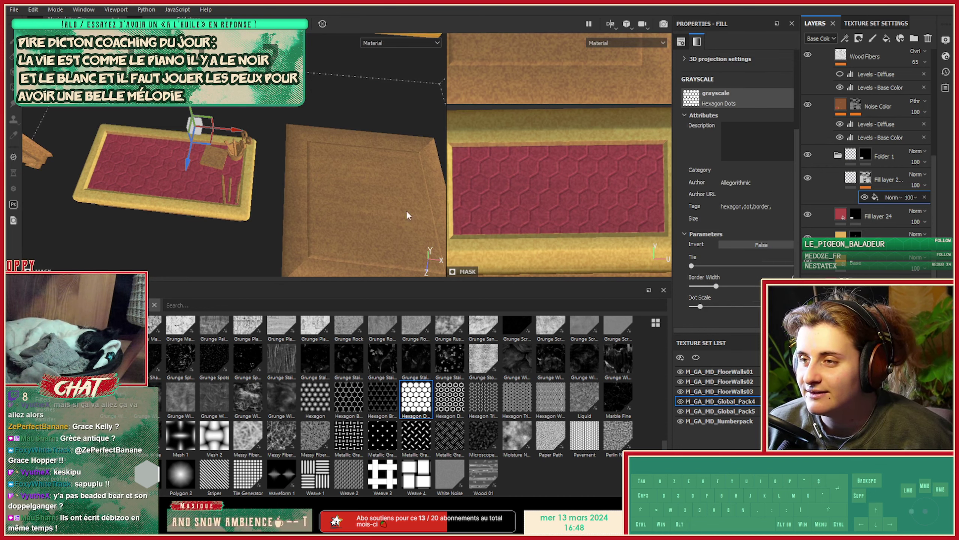
{"action": "left_click_drag", "start_coordinate": [189, 166], "coordinate": [190, 158]}
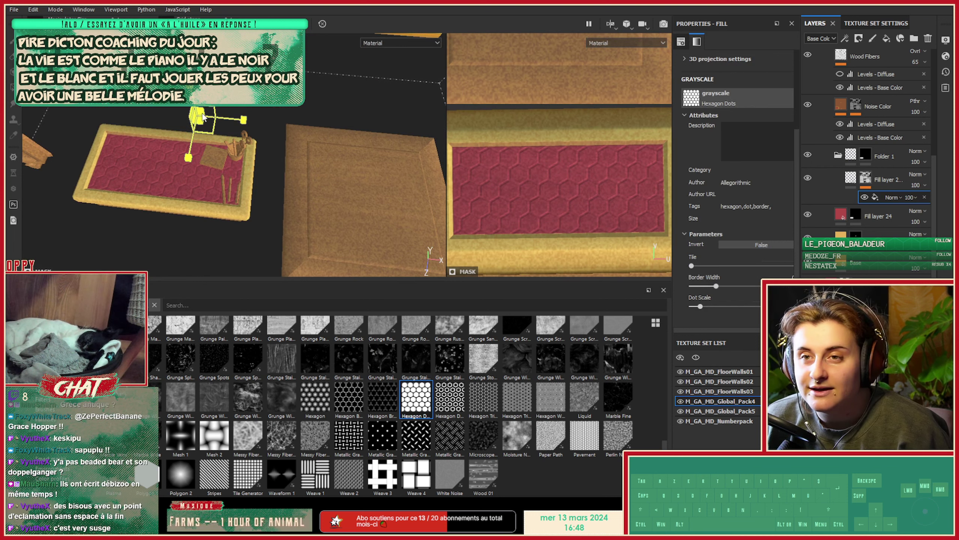
{"action": "left_click_drag", "start_coordinate": [201, 117], "coordinate": [231, 121]}
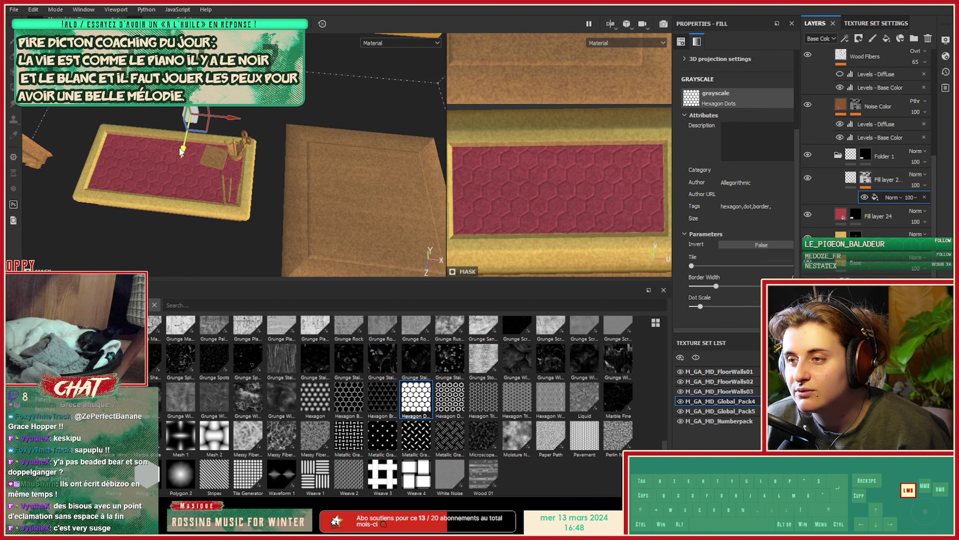
Enable the color channel on the hexagon fill layer and set its base color to bright red, about R 0.796, G 0.093, B 0.039.
{"action": "left_click_drag", "start_coordinate": [181, 151], "coordinate": [260, 174], "text": "alt"}
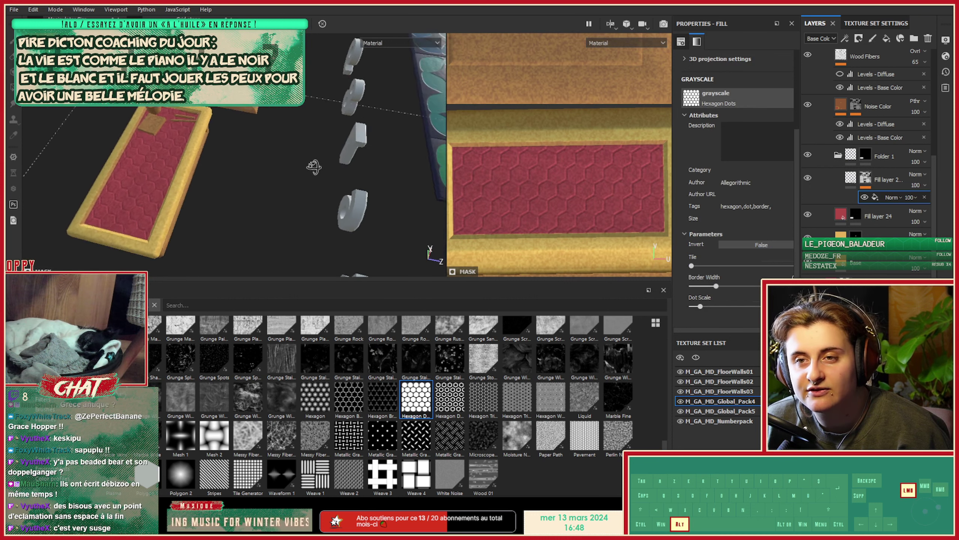
{"action": "right_click_drag", "start_coordinate": [265, 181], "coordinate": [155, 214], "text": "alt"}
{"action": "left_click_drag", "start_coordinate": [155, 214], "coordinate": [189, 200], "text": "alt"}
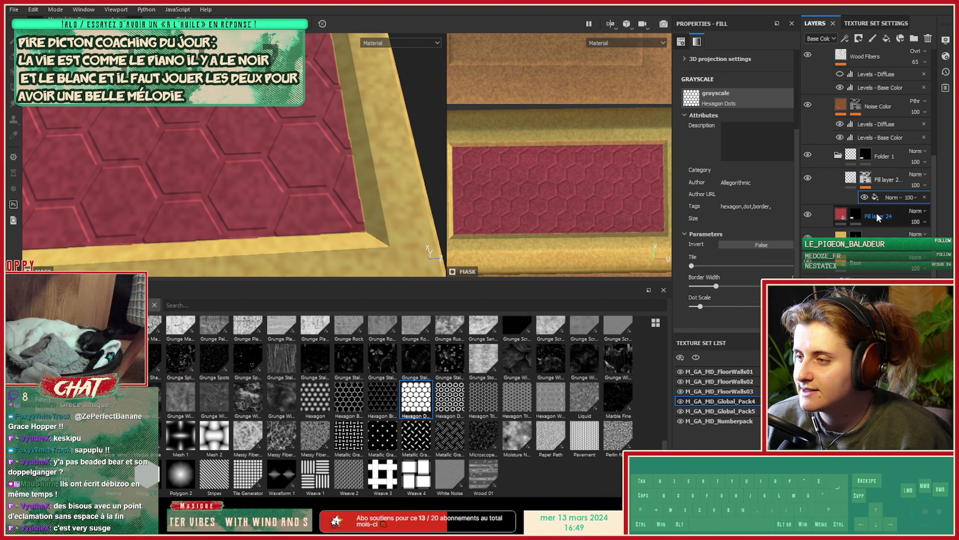
{"action": "left_click", "coordinate": [851, 178]}
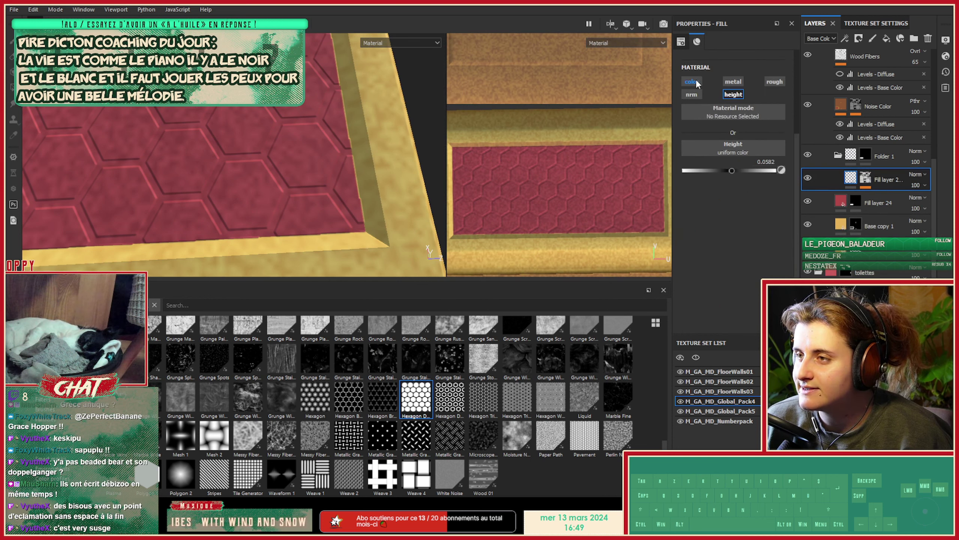
{"action": "left_click", "coordinate": [694, 82]}
{"action": "left_click", "coordinate": [730, 144]}
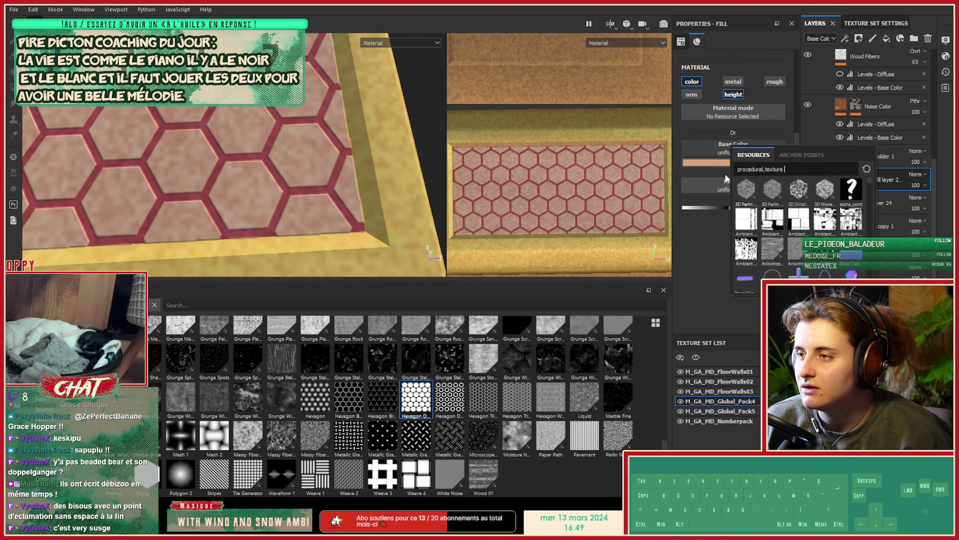
{"action": "left_click", "coordinate": [715, 163]}
{"action": "left_click_drag", "start_coordinate": [764, 192], "coordinate": [772, 188]}
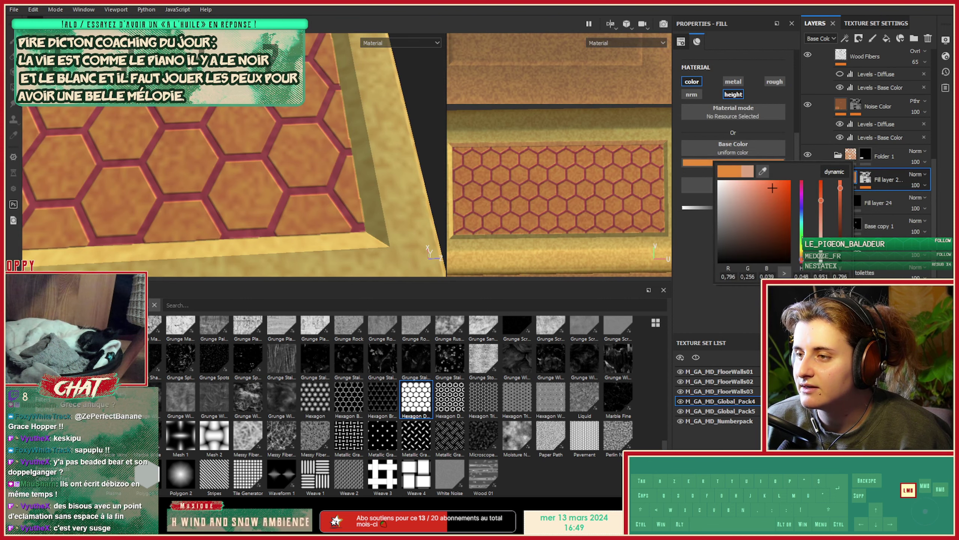
{"action": "left_click_drag", "start_coordinate": [802, 237], "coordinate": [802, 262]}
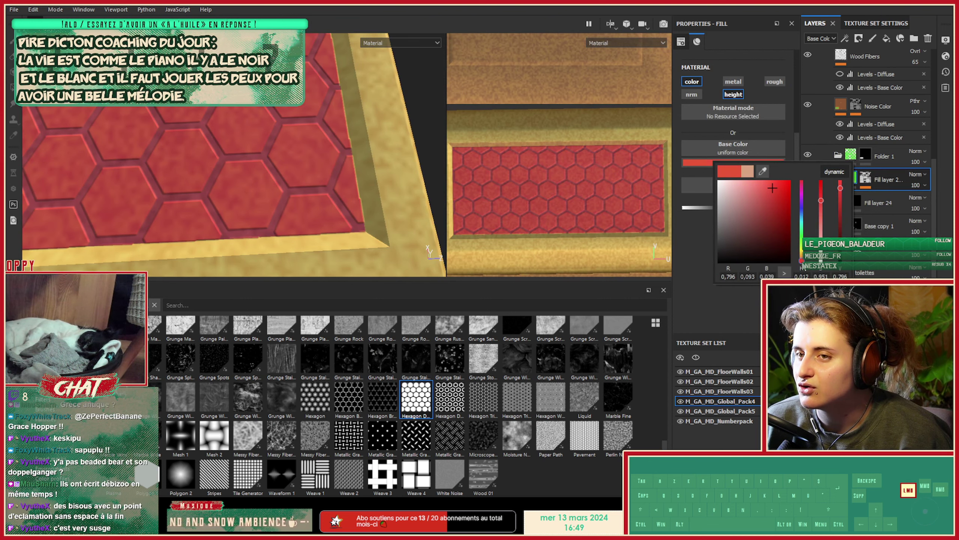
Try the hexagon pattern with Fill layer 24 hidden, inspect the desk inlay, and undo hiding the layer.
{"action": "left_click_drag", "start_coordinate": [265, 125], "coordinate": [190, 147], "text": "alt"}
{"action": "right_click_drag", "start_coordinate": [190, 147], "coordinate": [333, 203], "text": "alt"}
{"action": "left_click_drag", "start_coordinate": [333, 203], "coordinate": [161, 169], "text": "alt"}
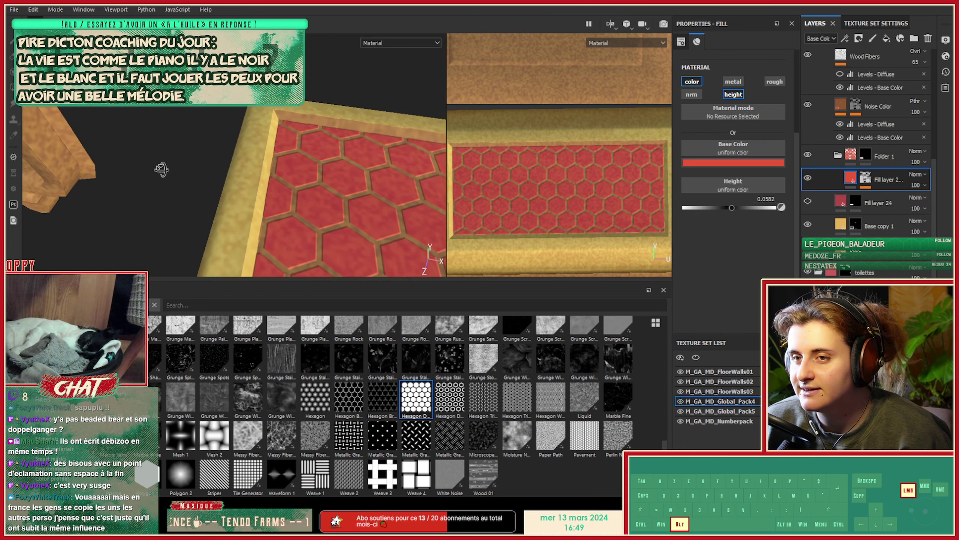
{"action": "middle_click_drag", "start_coordinate": [314, 142], "coordinate": [146, 151], "text": "alt"}
{"action": "right_click_drag", "start_coordinate": [196, 185], "coordinate": [56, 163], "text": "alt"}
{"action": "left_click_drag", "start_coordinate": [188, 193], "coordinate": [248, 183], "text": "alt"}
{"action": "middle_click_drag", "start_coordinate": [248, 183], "coordinate": [263, 204], "text": "alt"}
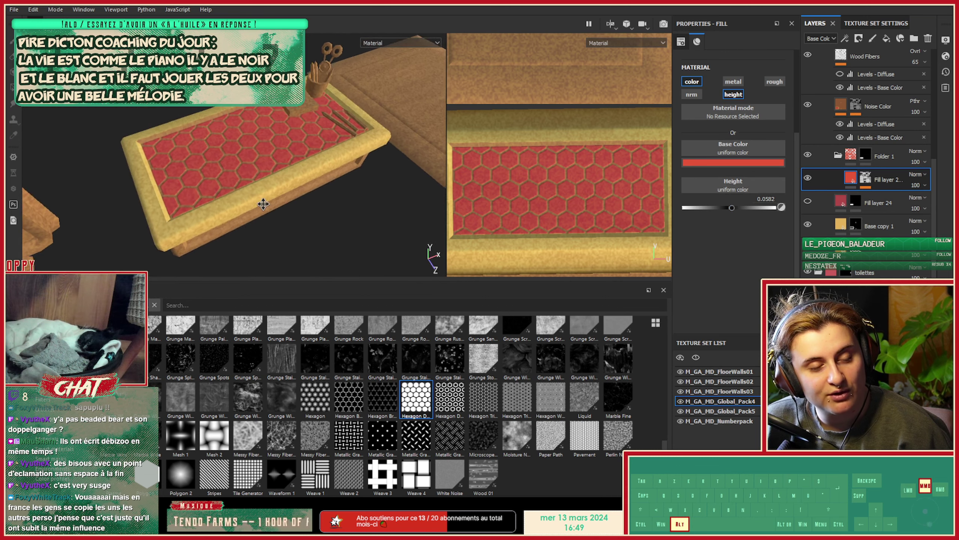
{"action": "right_click_drag", "start_coordinate": [263, 204], "coordinate": [420, 211], "text": "alt"}
{"action": "middle_click_drag", "start_coordinate": [260, 195], "coordinate": [308, 207], "text": "alt"}
{"action": "left_click_drag", "start_coordinate": [307, 207], "coordinate": [294, 205], "text": "alt"}
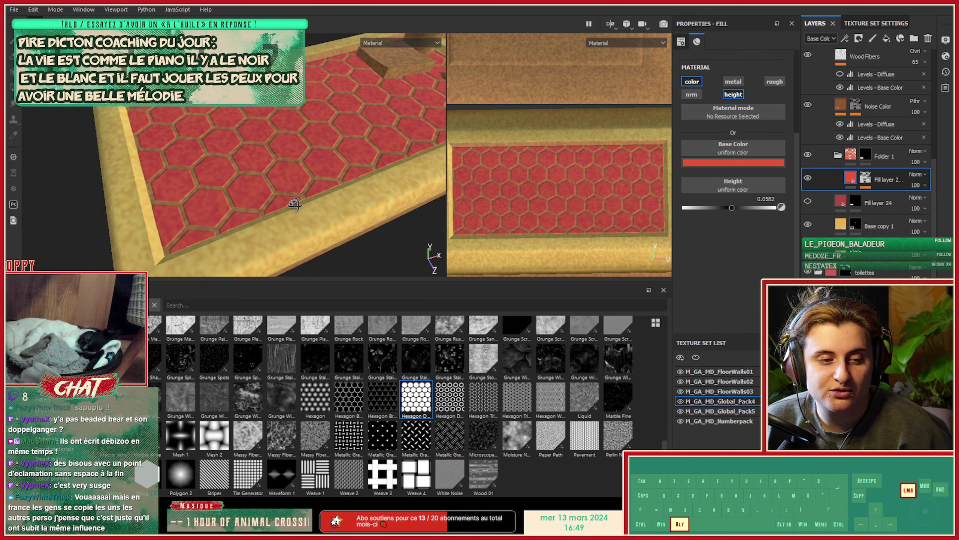
{"action": "key", "text": "ctrl+z"}
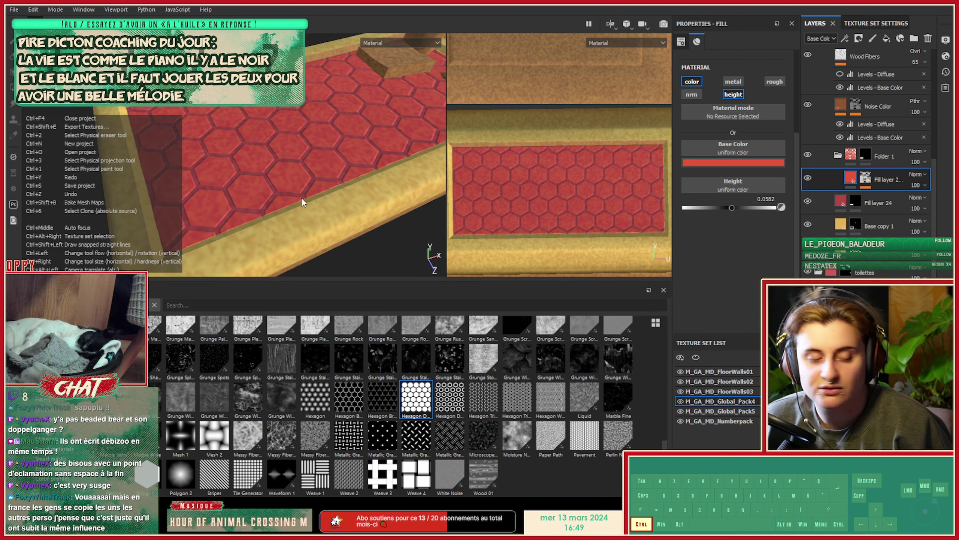
Examine the red hexagon relief and its borders on the desk inlay from several angles and distances.
{"action": "left_click_drag", "start_coordinate": [314, 192], "coordinate": [389, 159], "text": "alt"}
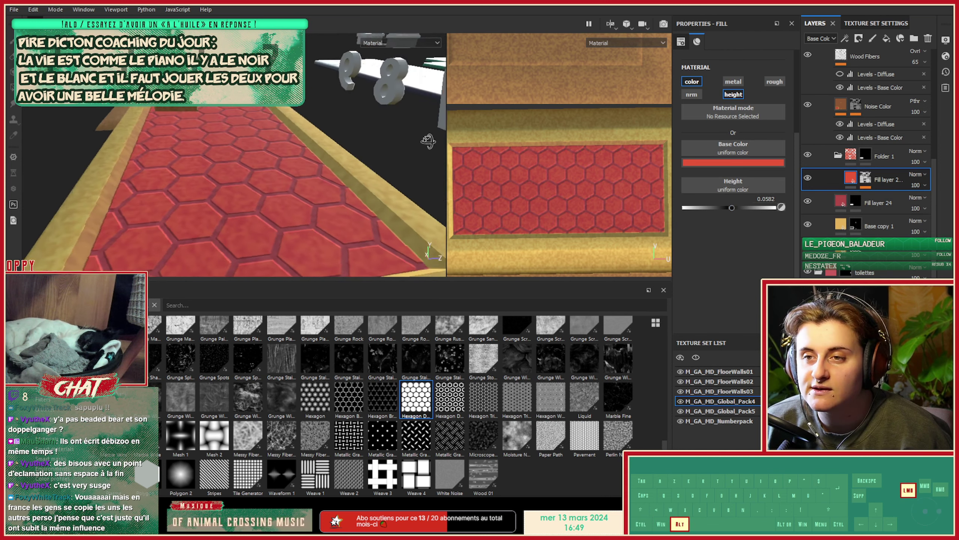
{"action": "right_click_drag", "start_coordinate": [264, 155], "coordinate": [205, 192], "text": "alt"}
{"action": "left_click_drag", "start_coordinate": [206, 192], "coordinate": [221, 173], "text": "alt"}
{"action": "right_click_drag", "start_coordinate": [178, 170], "coordinate": [184, 173], "text": "alt"}
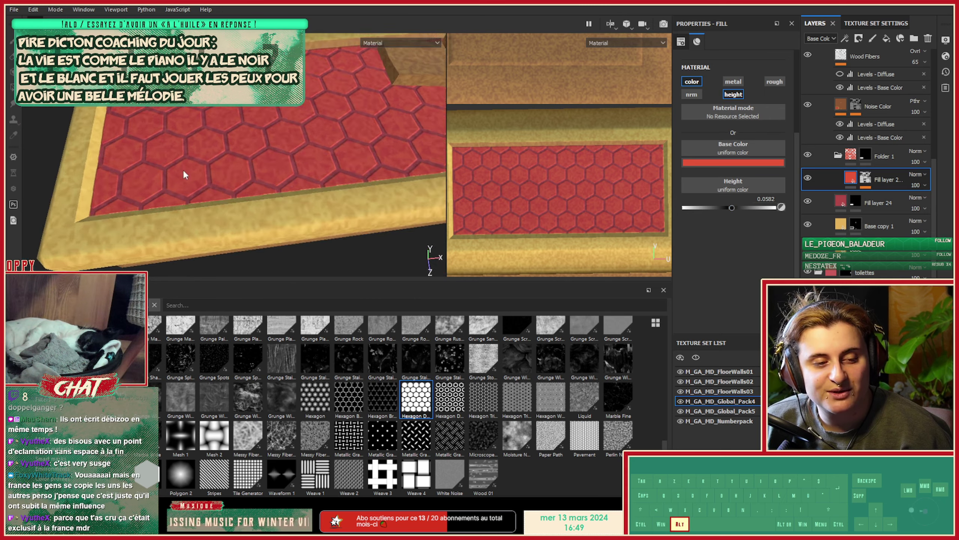
{"action": "middle_click_drag", "start_coordinate": [184, 174], "coordinate": [211, 206], "text": "alt"}
{"action": "left_click_drag", "start_coordinate": [212, 206], "coordinate": [316, 171], "text": "alt"}
{"action": "right_click_drag", "start_coordinate": [316, 172], "coordinate": [167, 206], "text": "alt"}
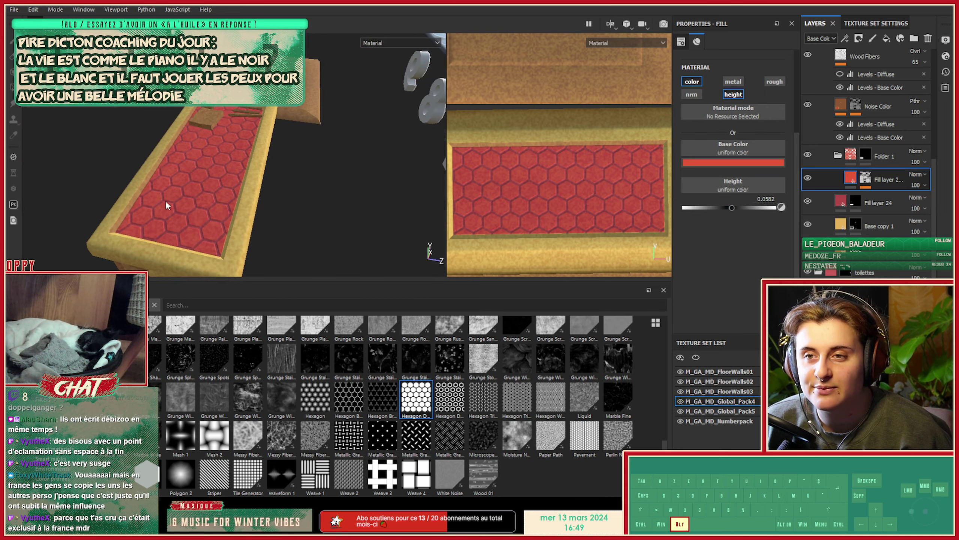
{"action": "middle_click_drag", "start_coordinate": [166, 206], "coordinate": [257, 189], "text": "alt"}
{"action": "right_click_drag", "start_coordinate": [257, 189], "coordinate": [367, 223], "text": "alt"}
{"action": "middle_click_drag", "start_coordinate": [367, 222], "coordinate": [220, 186], "text": "alt"}
{"action": "left_click_drag", "start_coordinate": [220, 185], "coordinate": [133, 197], "text": "alt"}
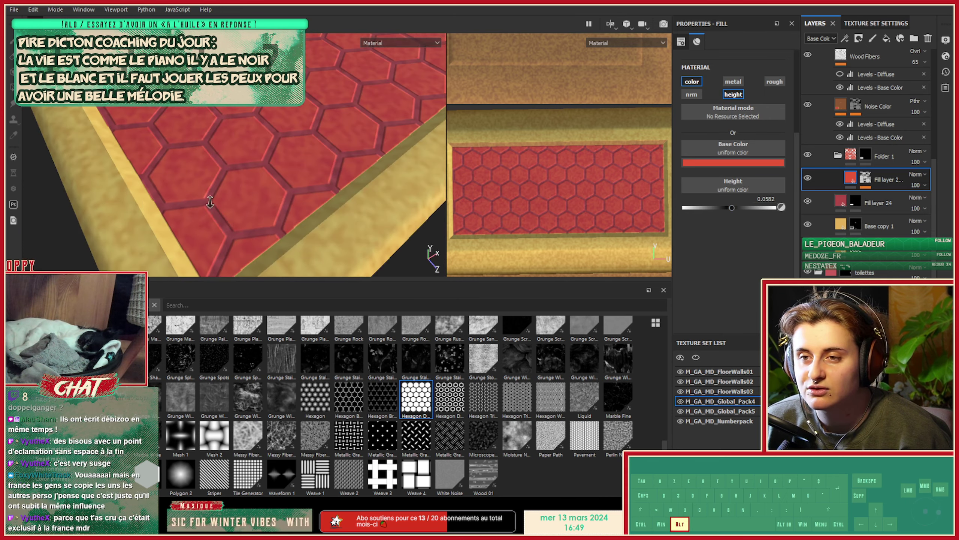
{"action": "right_click_drag", "start_coordinate": [132, 197], "coordinate": [223, 214], "text": "alt"}
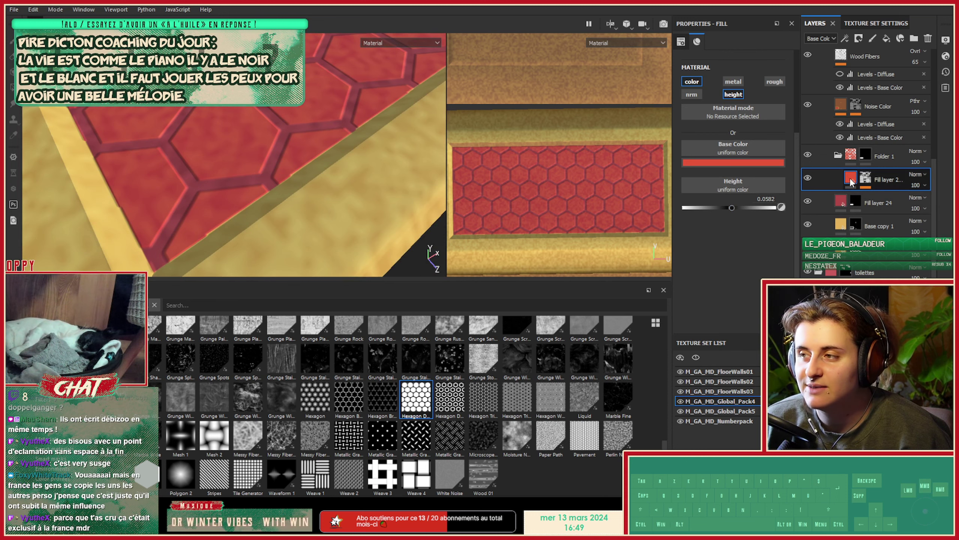
Set the hexagon fill layer's base color to a darker red while viewing the Base Color channel, and return to the Material view.
{"action": "key", "text": "c"}
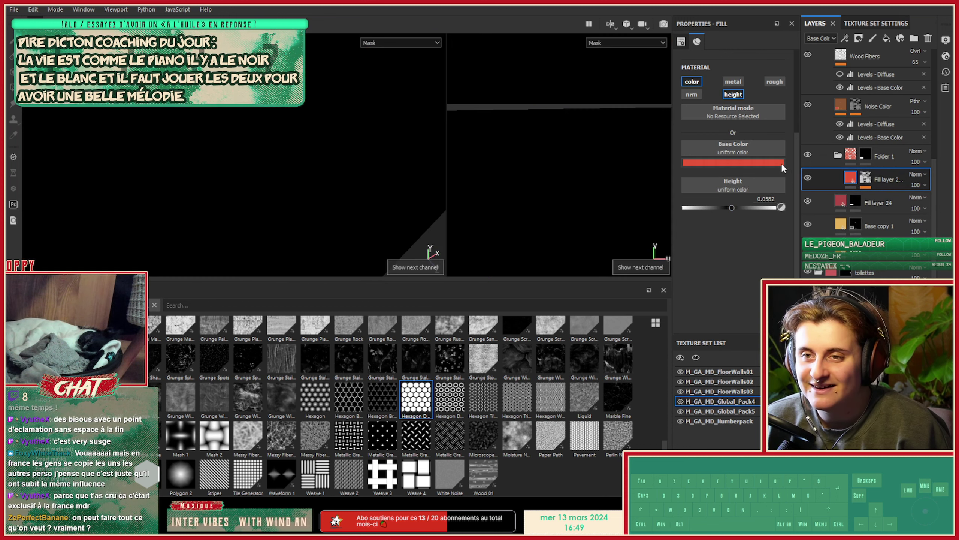
{"action": "key", "text": "c"}
{"action": "key", "text": "c"}
{"action": "key", "text": "c"}
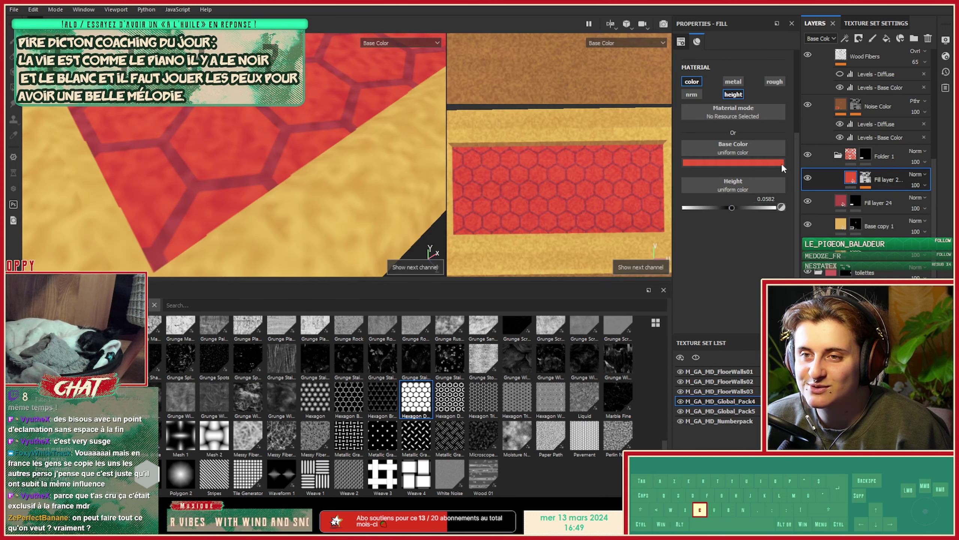
{"action": "left_click", "coordinate": [781, 163]}
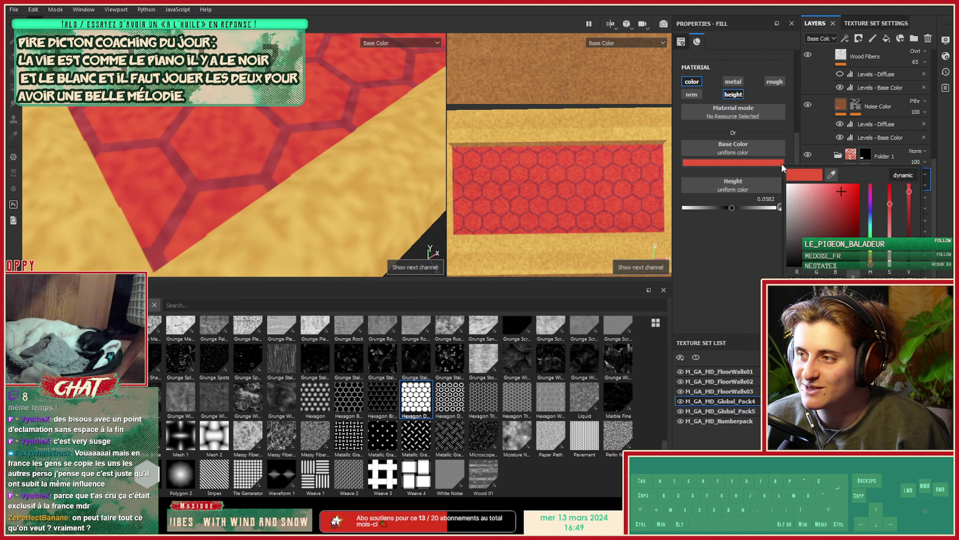
{"action": "left_click", "coordinate": [845, 205]}
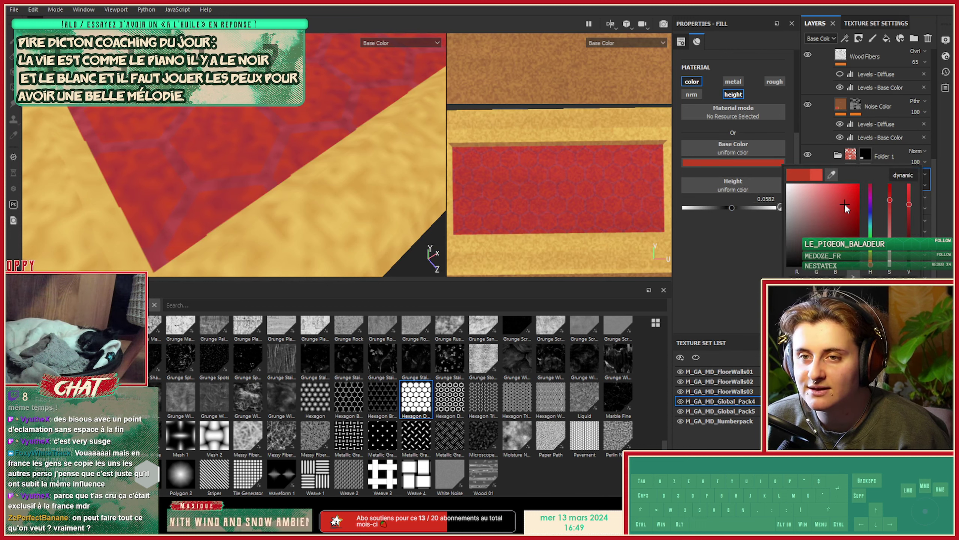
{"action": "key", "text": "m"}
{"action": "left_click", "coordinate": [350, 171]}
Examine how the darker hexagons meet the yellow frame along the inlay's edge and corner.
{"action": "left_click_drag", "start_coordinate": [324, 201], "coordinate": [264, 194], "text": "alt"}
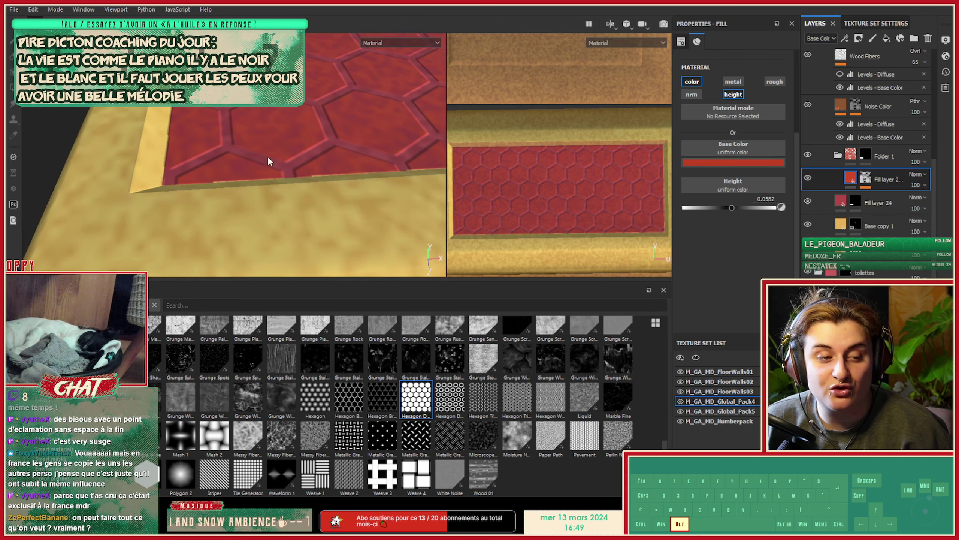
{"action": "middle_click_drag", "start_coordinate": [269, 158], "coordinate": [100, 196], "text": "alt"}
{"action": "right_click_drag", "start_coordinate": [340, 166], "coordinate": [207, 167], "text": "alt"}
{"action": "middle_click_drag", "start_coordinate": [235, 161], "coordinate": [185, 160], "text": "alt"}
{"action": "left_click_drag", "start_coordinate": [184, 159], "coordinate": [180, 177], "text": "alt"}
{"action": "right_click_drag", "start_coordinate": [180, 176], "coordinate": [236, 172], "text": "alt"}
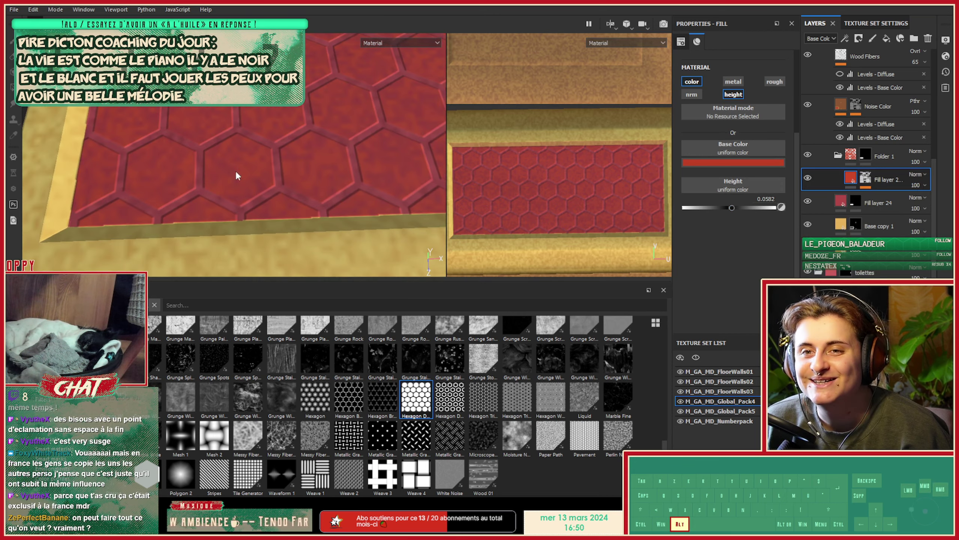
{"action": "scroll", "coordinate": [295, 172], "scroll_direction": "up", "scroll_amount": 3}
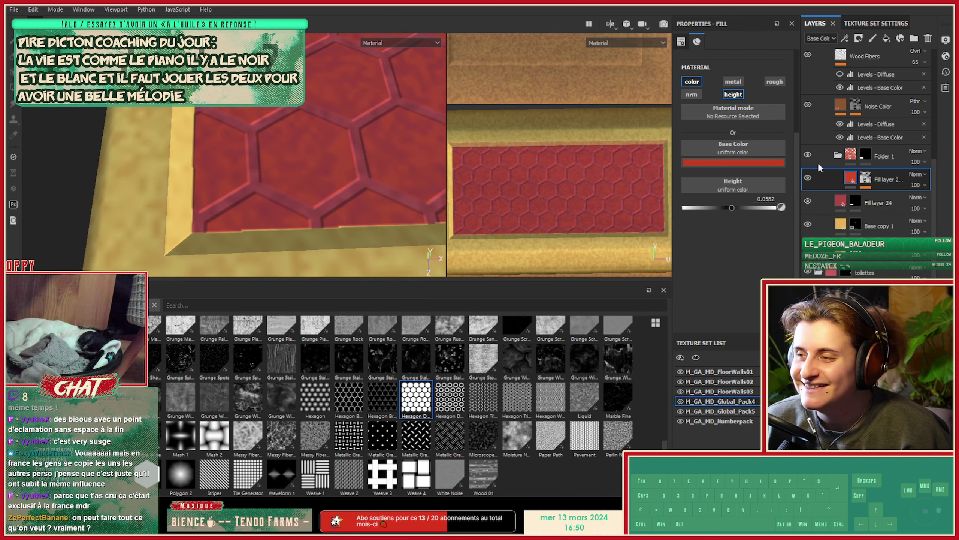
Add a paint effect to the hexagon fill layer's mask and prepare a brush of size 0.26 with grayscale 0.
{"action": "right_click", "coordinate": [865, 177]}
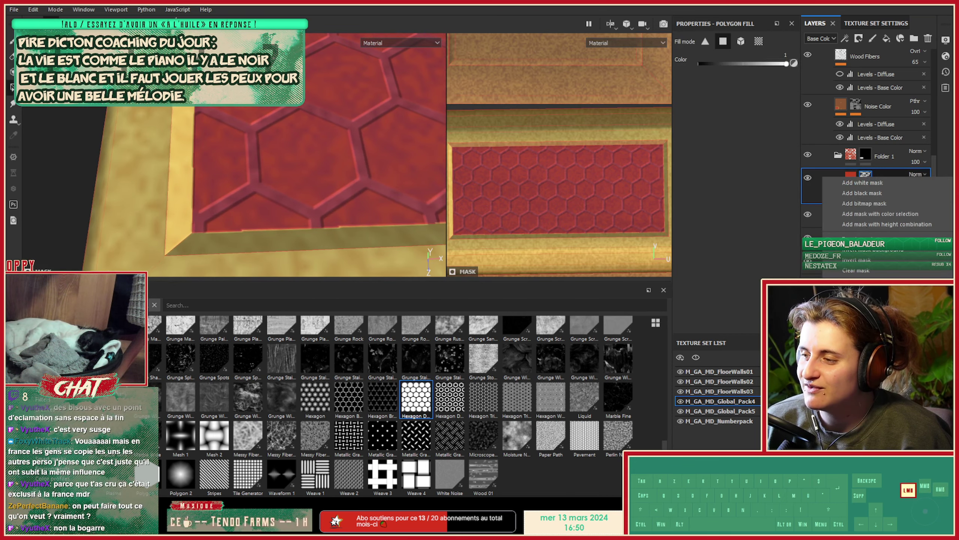
{"action": "left_click", "coordinate": [854, 356]}
{"action": "left_click", "coordinate": [12, 41]}
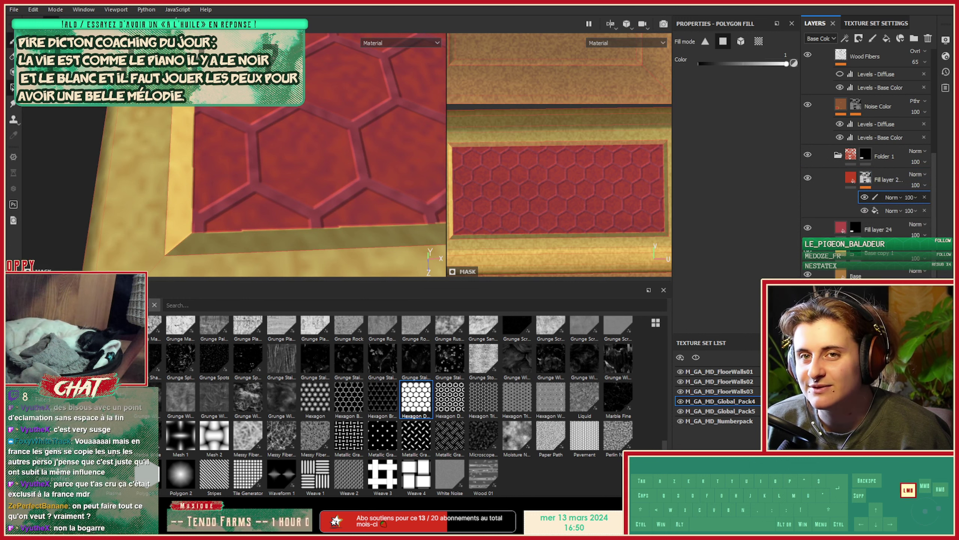
{"action": "right_click_drag", "start_coordinate": [438, 136], "coordinate": [421, 136], "text": "ctrl"}
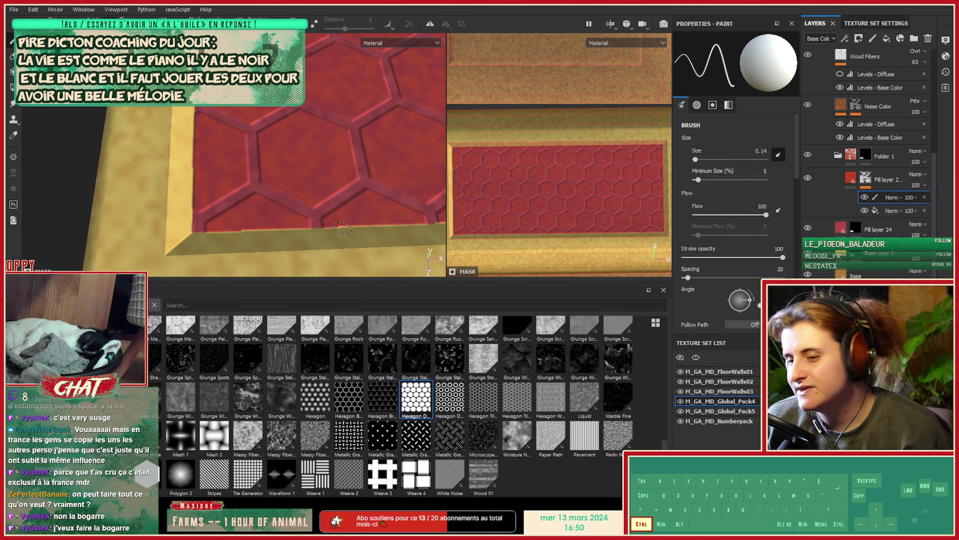
{"action": "right_click_drag", "start_coordinate": [260, 207], "coordinate": [260, 206], "text": "ctrl"}
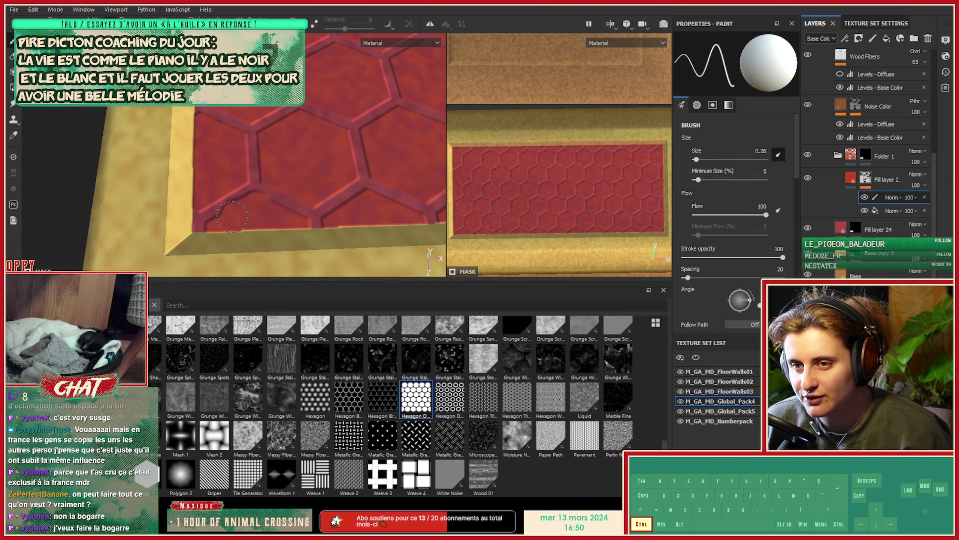
{"action": "scroll", "coordinate": [722, 221], "scroll_direction": "down", "scroll_amount": 5}
{"action": "scroll", "coordinate": [719, 263], "scroll_direction": "down", "scroll_amount": 3}
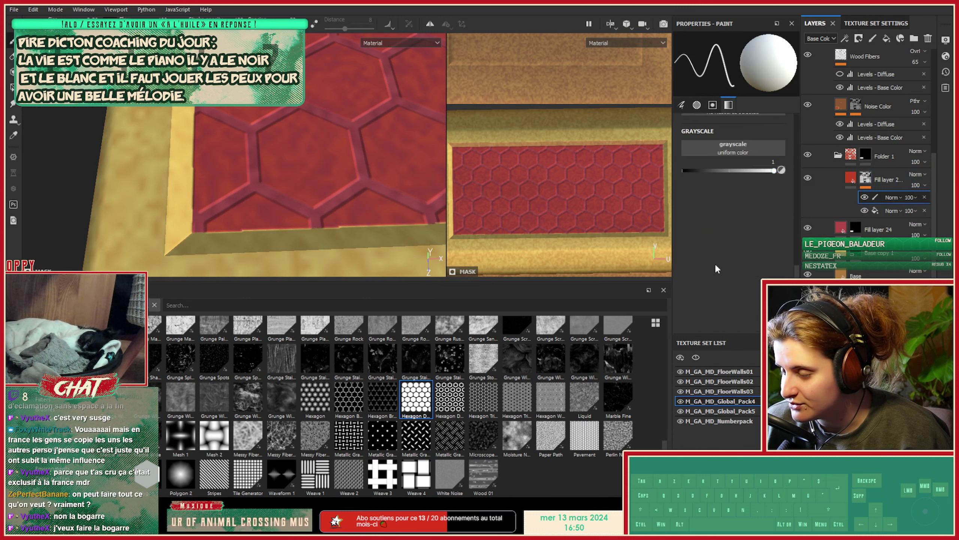
{"action": "left_click_drag", "start_coordinate": [705, 170], "coordinate": [663, 170]}
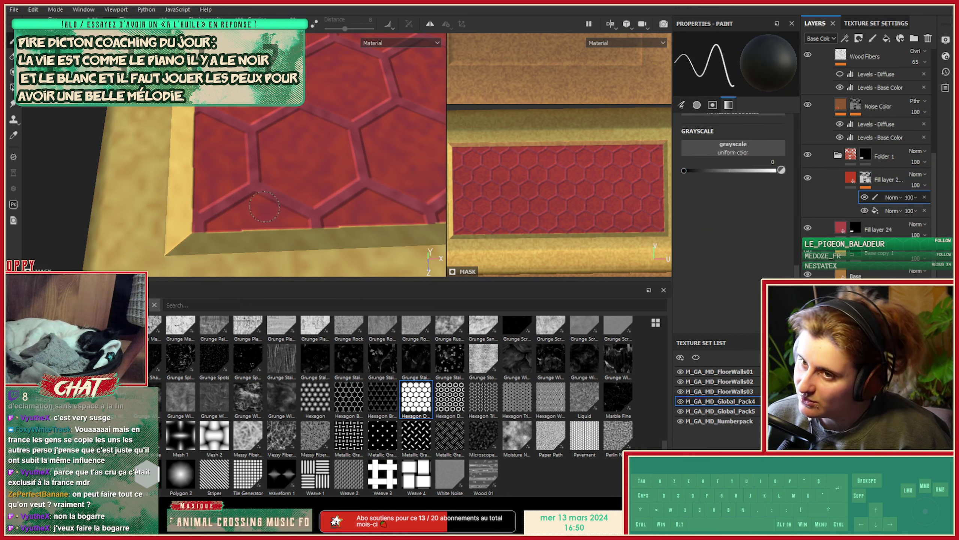
Paint out the cut-off hexagons beside the inlay's corner and along the adjoining edge of the yellow frame.
{"action": "left_click_drag", "start_coordinate": [264, 207], "coordinate": [180, 211]}
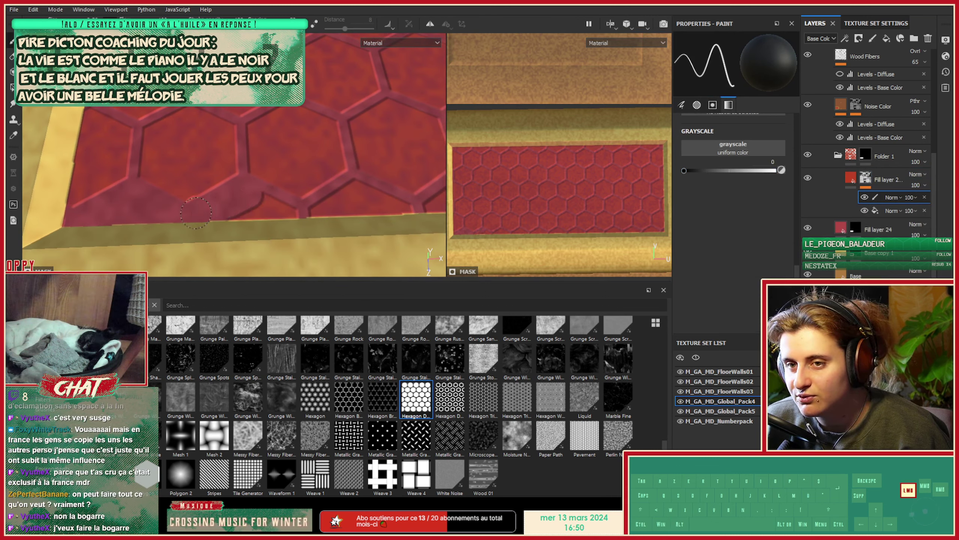
{"action": "key", "text": "ctrl+z"}
{"action": "left_click_drag", "start_coordinate": [243, 195], "coordinate": [160, 205]}
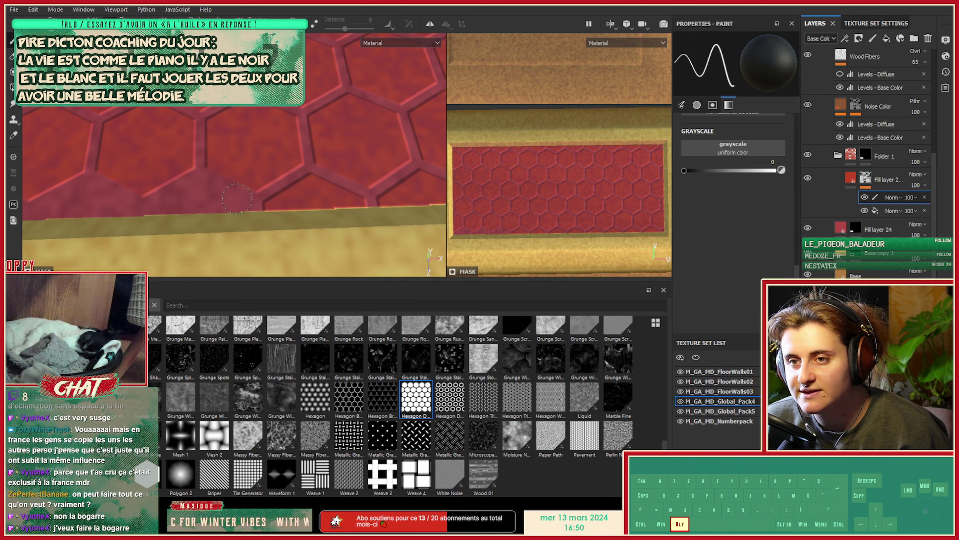
{"action": "left_click_drag", "start_coordinate": [237, 197], "coordinate": [153, 159], "text": "alt"}
{"action": "middle_click_drag", "start_coordinate": [153, 158], "coordinate": [214, 184], "text": "alt"}
{"action": "right_click_drag", "start_coordinate": [214, 184], "coordinate": [153, 176], "text": "alt"}
{"action": "middle_click_drag", "start_coordinate": [153, 176], "coordinate": [220, 203], "text": "alt"}
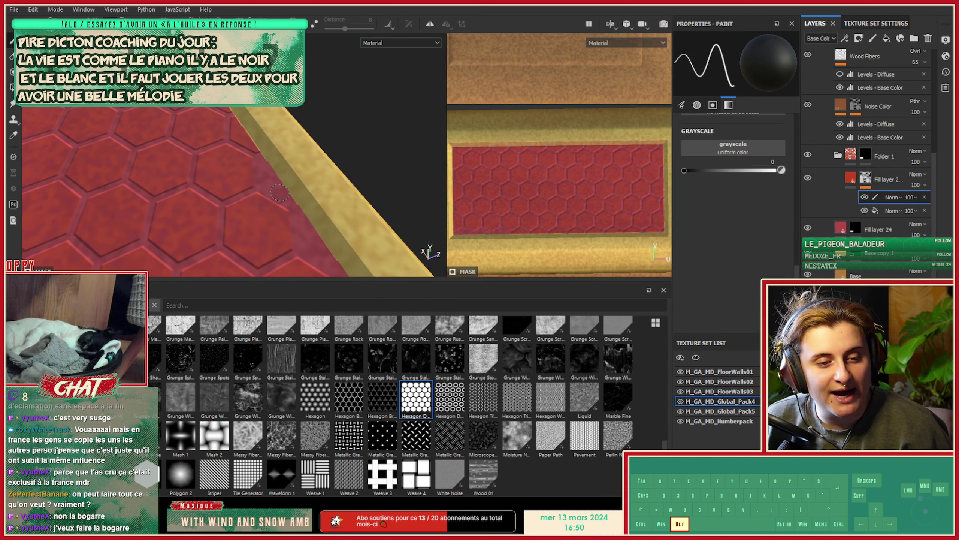
Mask out the partial hexagons farther along the same long edge of the inlay.
{"action": "left_click_drag", "start_coordinate": [280, 192], "coordinate": [182, 186], "text": "alt"}
{"action": "middle_click_drag", "start_coordinate": [182, 186], "coordinate": [234, 202], "text": "alt"}
{"action": "right_click_drag", "start_coordinate": [234, 202], "coordinate": [272, 182], "text": "alt"}
{"action": "middle_click_drag", "start_coordinate": [272, 182], "coordinate": [371, 142], "text": "alt"}
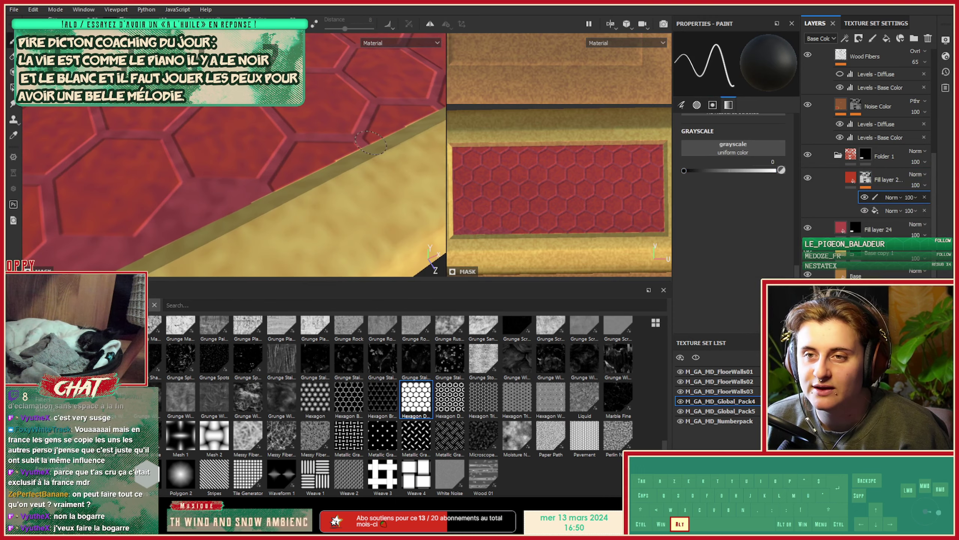
{"action": "left_click_drag", "start_coordinate": [370, 143], "coordinate": [248, 177], "text": "alt"}
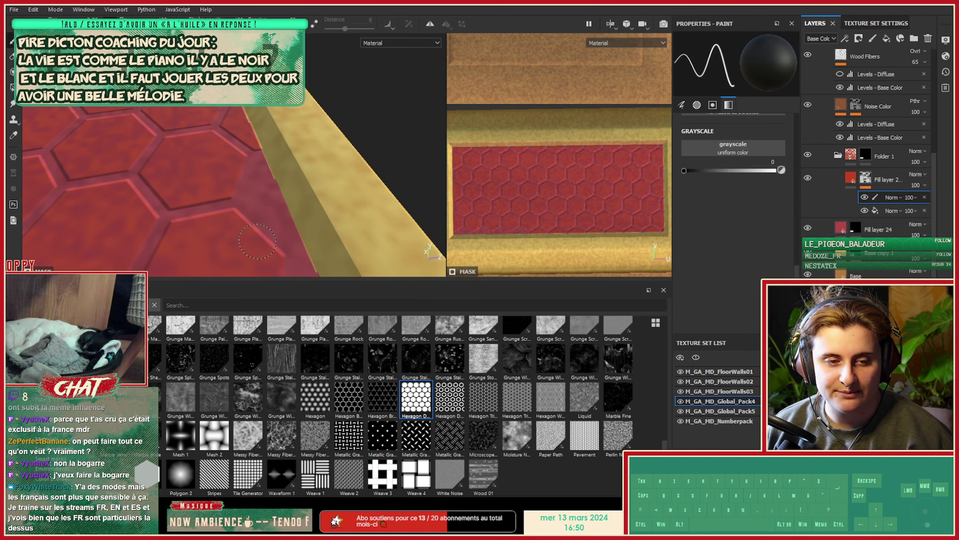
{"action": "left_click_drag", "start_coordinate": [254, 231], "coordinate": [432, 458], "text": "alt"}
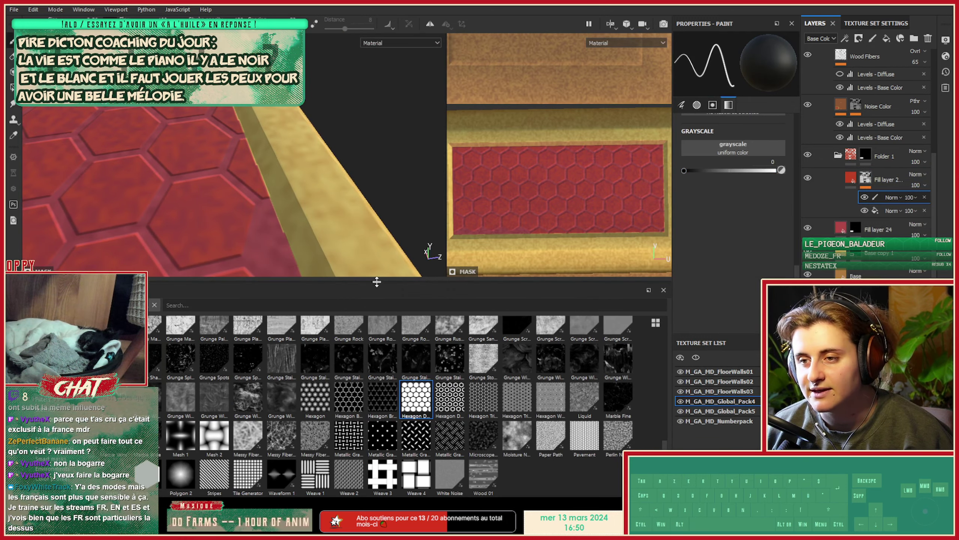
Enlarge the viewports over the asset shelf and paint out more clipped hexagons along the frame edge.
{"action": "left_click_drag", "start_coordinate": [377, 281], "coordinate": [377, 383]}
{"action": "mouse_move", "coordinate": [345, 252]}
{"action": "left_mouse_down", "text": "alt"}
{"action": "mouse_move", "coordinate": [317, 272]}
{"action": "mouse_move", "coordinate": [216, 296]}
{"action": "mouse_move", "coordinate": [249, 294]}
{"action": "mouse_move", "coordinate": [218, 318]}
{"action": "mouse_move", "coordinate": [247, 342]}
{"action": "mouse_move", "coordinate": [223, 267]}
{"action": "left_mouse_up", "text": "alt"}
{"action": "middle_click_drag", "start_coordinate": [221, 257], "coordinate": [336, 266], "text": "alt"}
{"action": "left_click_drag", "start_coordinate": [336, 265], "coordinate": [365, 298], "text": "alt"}
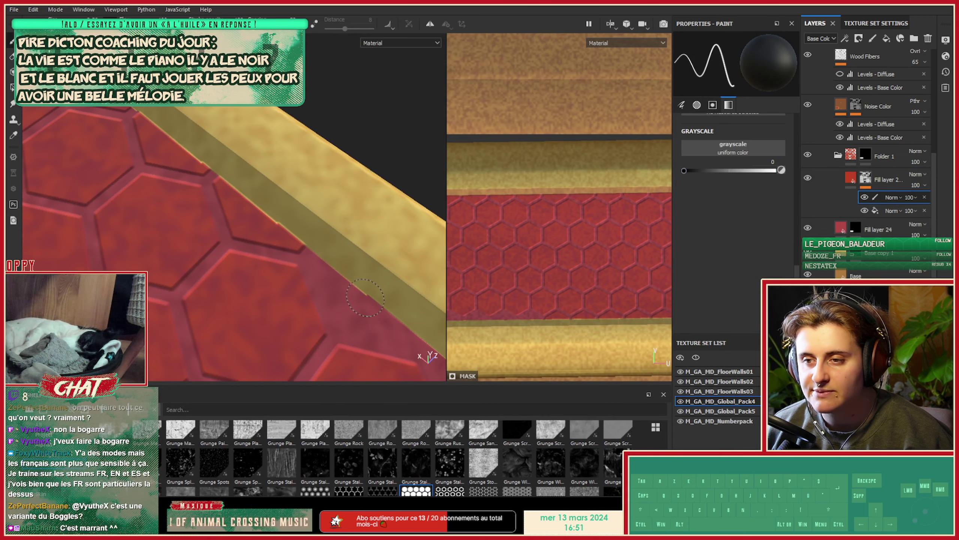
{"action": "mouse_move", "coordinate": [292, 241]}
{"action": "left_mouse_down"}
{"action": "mouse_move", "coordinate": [249, 230]}
{"action": "mouse_move", "coordinate": [329, 239]}
{"action": "left_mouse_up"}
{"action": "middle_click_drag", "start_coordinate": [239, 243], "coordinate": [336, 249], "text": "alt"}
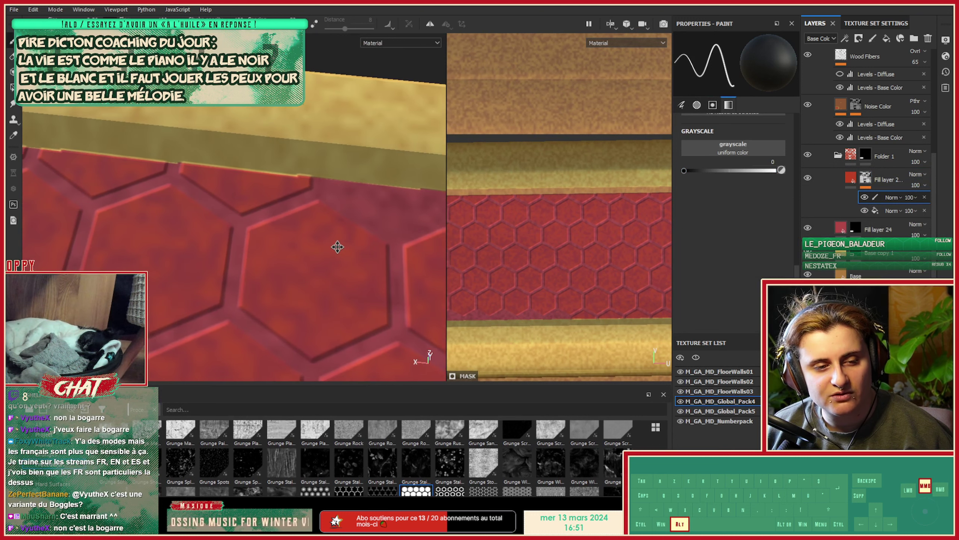
{"action": "left_click_drag", "start_coordinate": [303, 184], "coordinate": [295, 182]}
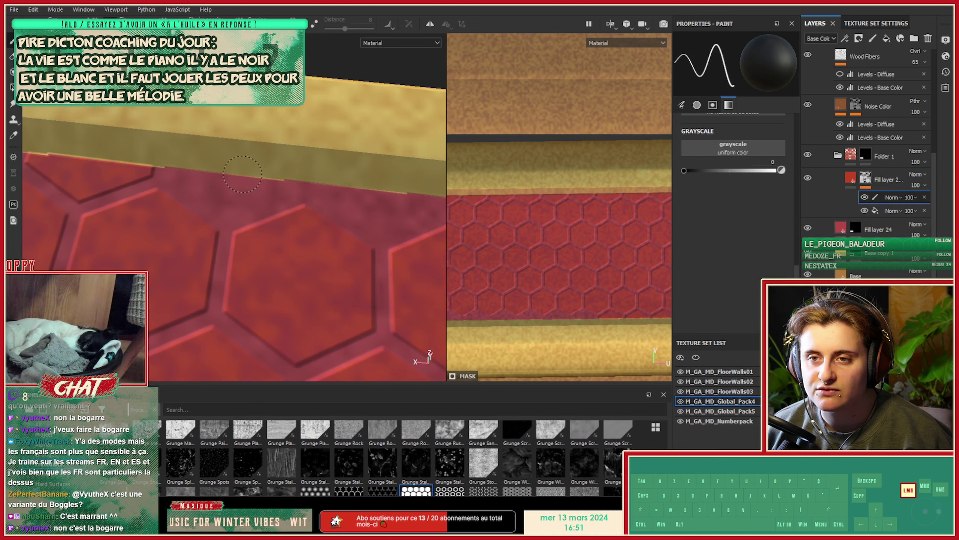
Erase the remaining partial hexagons along the long edge up to the corner with the pencils.
{"action": "left_click_drag", "start_coordinate": [243, 175], "coordinate": [245, 175]}
{"action": "mouse_move", "coordinate": [104, 177]}
{"action": "middle_mouse_down", "text": "alt"}
{"action": "mouse_move", "coordinate": [253, 219]}
{"action": "mouse_move", "coordinate": [322, 201]}
{"action": "middle_mouse_up", "text": "alt"}
{"action": "mouse_move", "coordinate": [346, 201]}
{"action": "left_mouse_down"}
{"action": "mouse_move", "coordinate": [314, 203]}
{"action": "mouse_move", "coordinate": [246, 180]}
{"action": "left_mouse_up"}
{"action": "left_click_drag", "start_coordinate": [333, 184], "coordinate": [368, 200]}
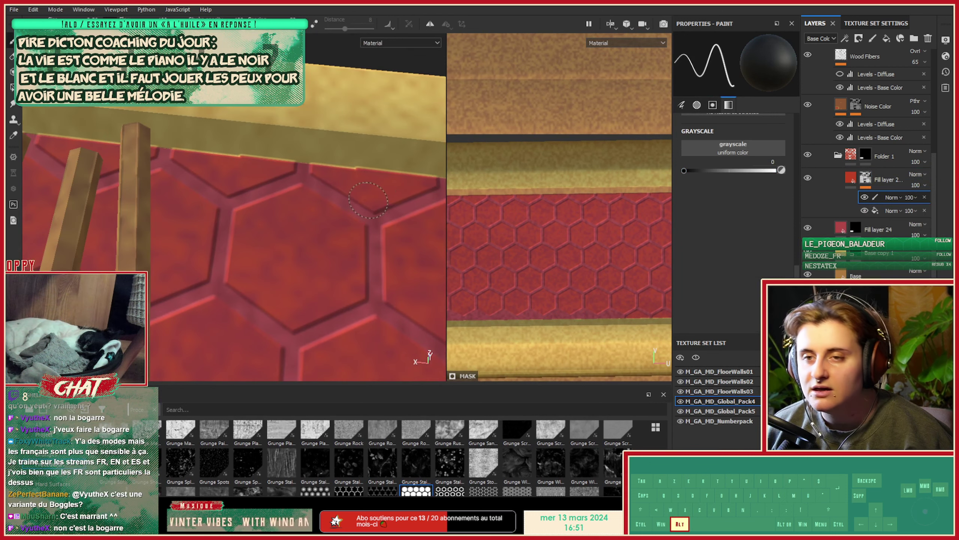
{"action": "mouse_move", "coordinate": [418, 180]}
{"action": "left_mouse_down"}
{"action": "mouse_move", "coordinate": [340, 176]}
{"action": "mouse_move", "coordinate": [374, 199]}
{"action": "left_mouse_up"}
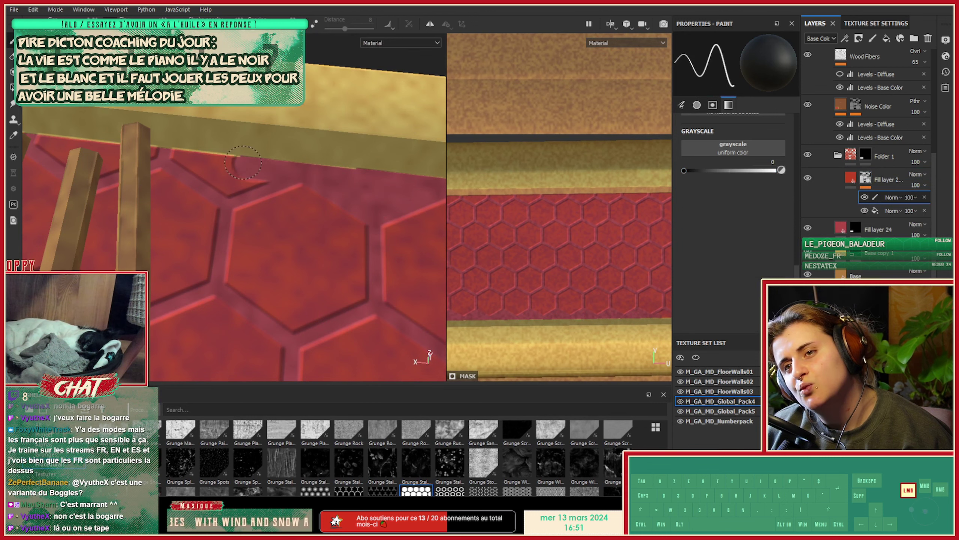
{"action": "left_click_drag", "start_coordinate": [228, 178], "coordinate": [291, 171]}
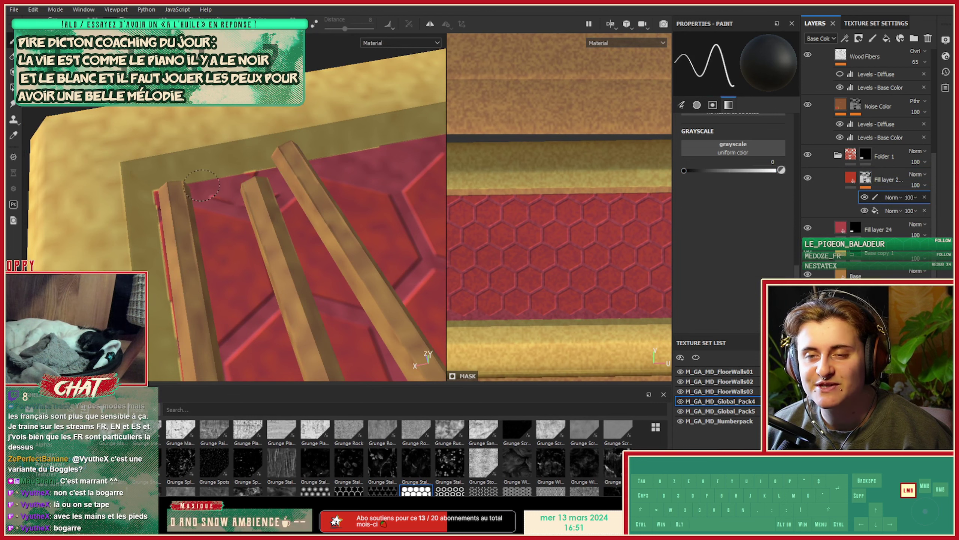
{"action": "left_click_drag", "start_coordinate": [245, 174], "coordinate": [251, 179]}
Mask out the small hexagon fragment at the inlay's lower-right corner in the 2D view.
{"action": "mouse_move", "coordinate": [649, 245]}
{"action": "middle_mouse_down", "text": "alt"}
{"action": "mouse_move", "coordinate": [593, 262]}
{"action": "mouse_move", "coordinate": [562, 292]}
{"action": "middle_mouse_up", "text": "alt"}
{"action": "scroll", "coordinate": [560, 293], "scroll_direction": "up", "scroll_amount": 3}
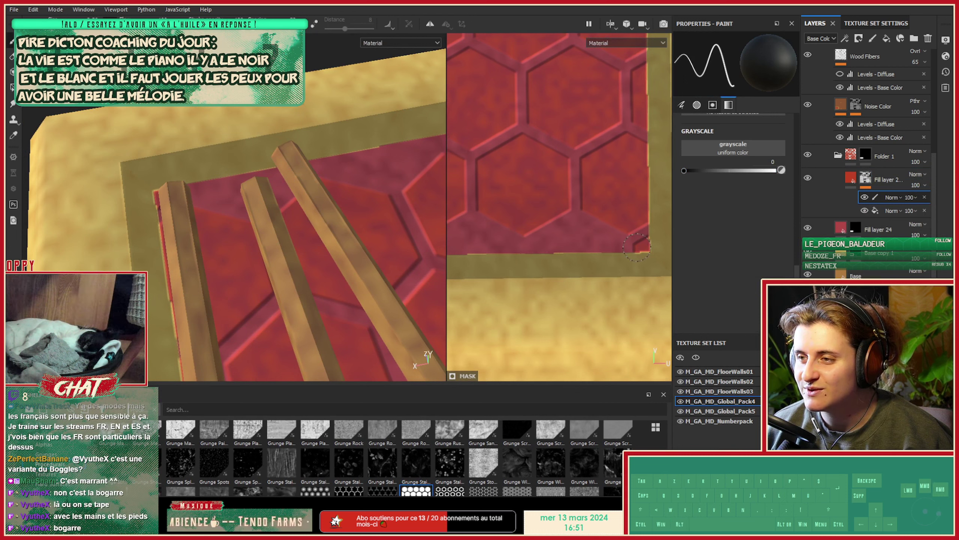
{"action": "right_click_drag", "start_coordinate": [618, 235], "coordinate": [506, 220], "text": "alt"}
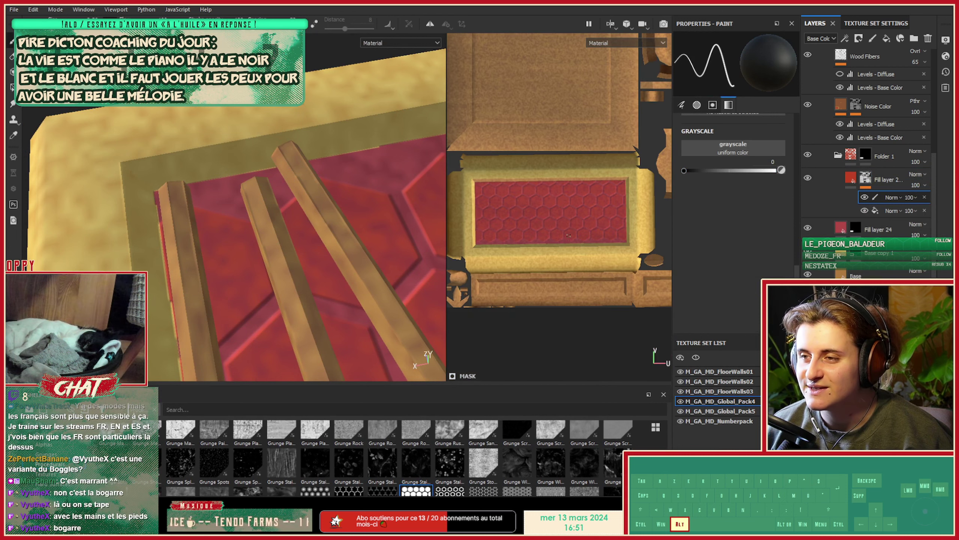
Mask out the first cut-off hexagon at the inlay's upper-left corner in the 2D view.
{"action": "middle_click_drag", "start_coordinate": [499, 204], "coordinate": [487, 215], "text": "alt"}
{"action": "right_click_drag", "start_coordinate": [487, 216], "coordinate": [510, 191], "text": "alt"}
{"action": "middle_click_drag", "start_coordinate": [487, 188], "coordinate": [536, 235], "text": "alt"}
{"action": "right_click_drag", "start_coordinate": [461, 230], "coordinate": [502, 221], "text": "alt"}
{"action": "middle_click_drag", "start_coordinate": [491, 227], "coordinate": [540, 234], "text": "alt"}
{"action": "left_click", "coordinate": [540, 244], "text": "shift"}
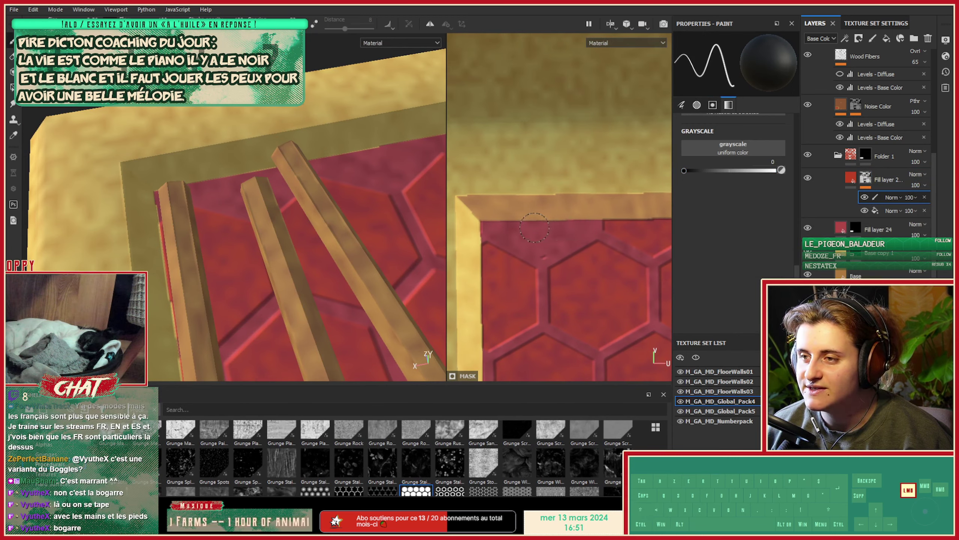
Paint out the clipped hexagons one after another along the first part of the inlay's upper edge in the 2D view.
{"action": "middle_click_drag", "start_coordinate": [625, 235], "coordinate": [488, 232], "text": "alt"}
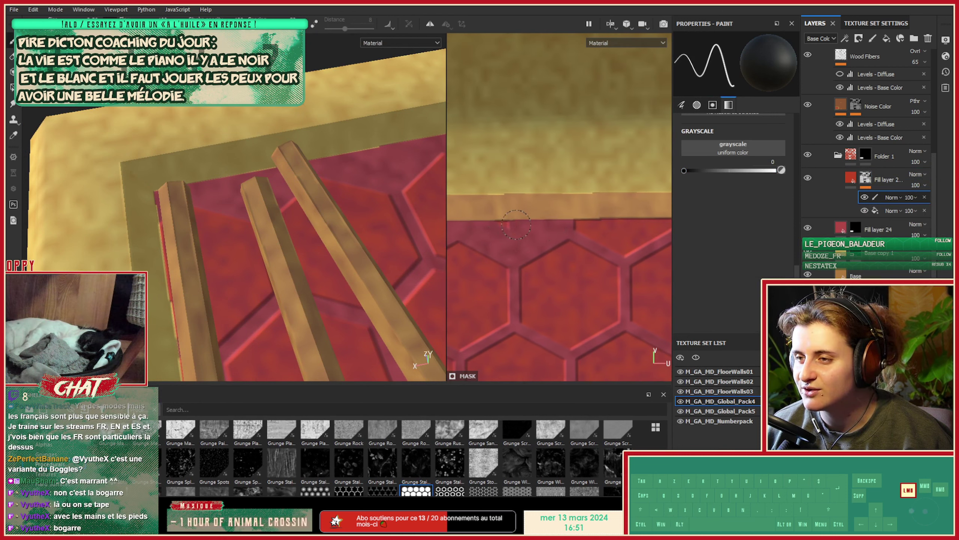
{"action": "left_click_drag", "start_coordinate": [516, 225], "coordinate": [510, 224]}
{"action": "middle_click_drag", "start_coordinate": [574, 236], "coordinate": [497, 229], "text": "alt"}
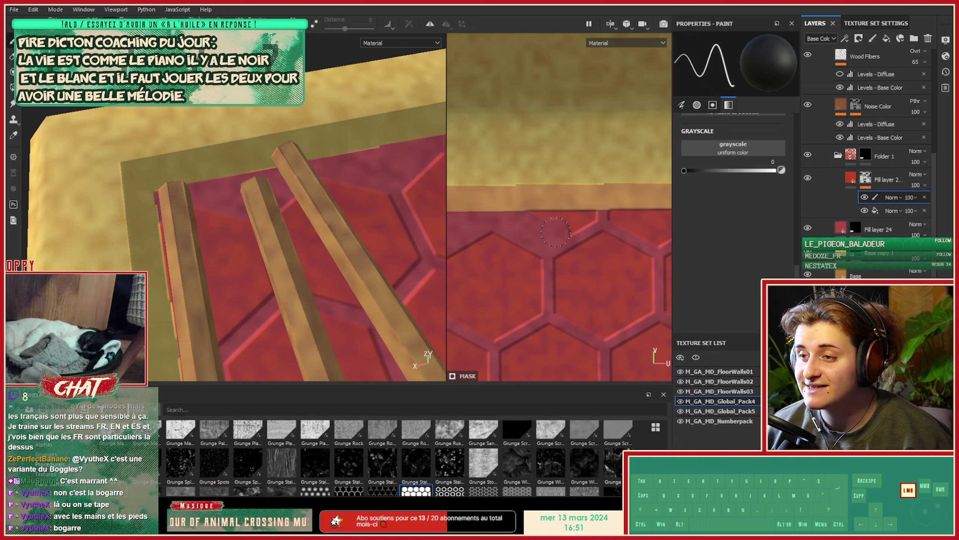
{"action": "right_click_drag", "start_coordinate": [533, 220], "coordinate": [512, 209], "text": "alt"}
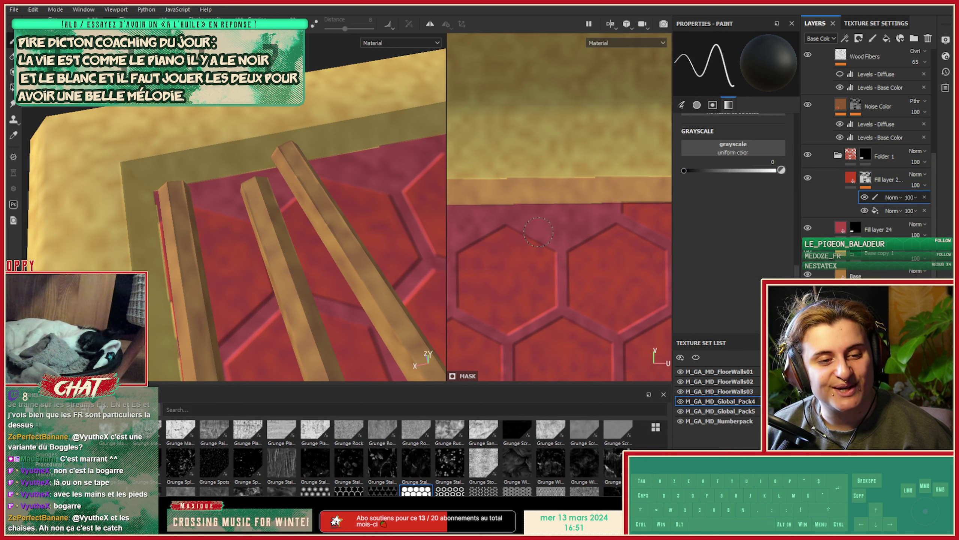
{"action": "middle_click_drag", "start_coordinate": [560, 269], "coordinate": [458, 274], "text": "alt"}
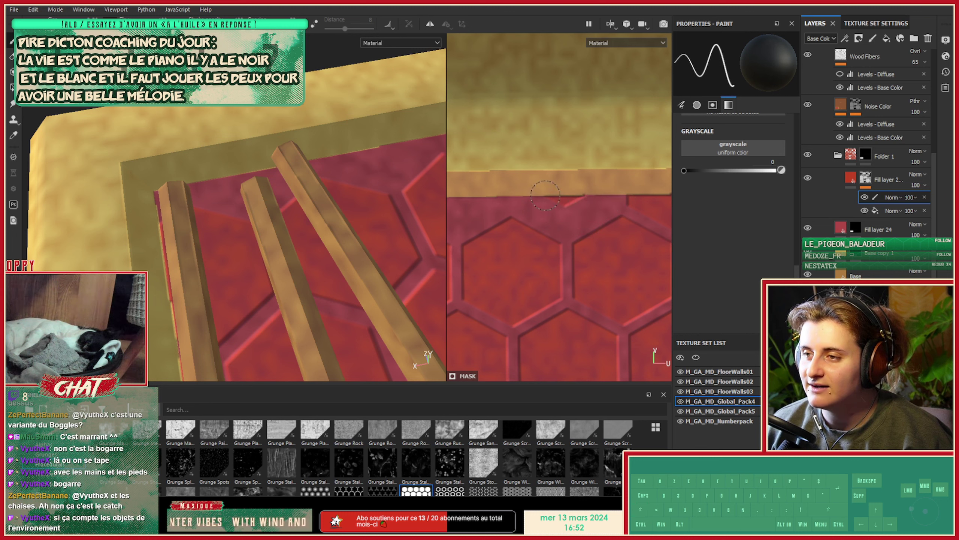
{"action": "middle_click_drag", "start_coordinate": [566, 201], "coordinate": [415, 196], "text": "alt"}
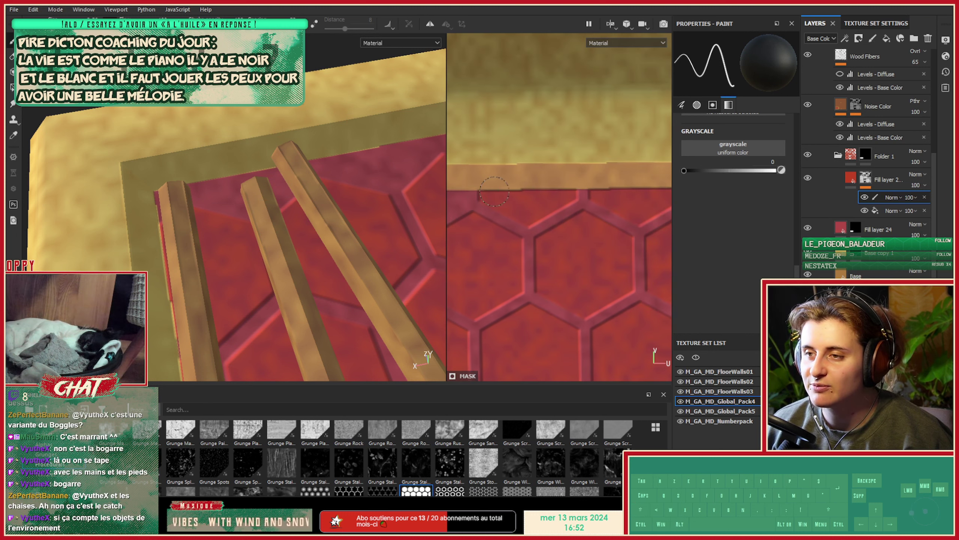
{"action": "left_click", "coordinate": [523, 213], "text": "shift"}
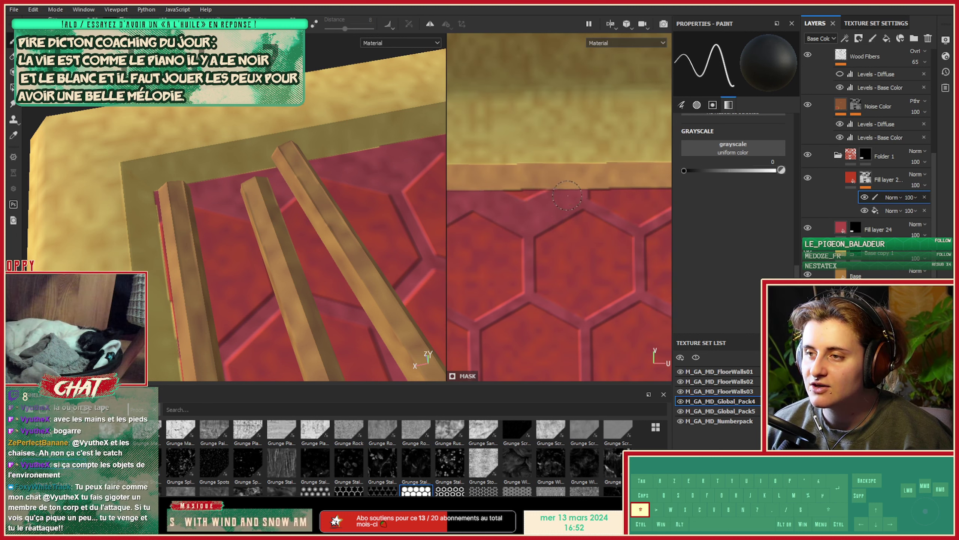
{"action": "middle_click_drag", "start_coordinate": [563, 199], "coordinate": [518, 207], "text": "alt"}
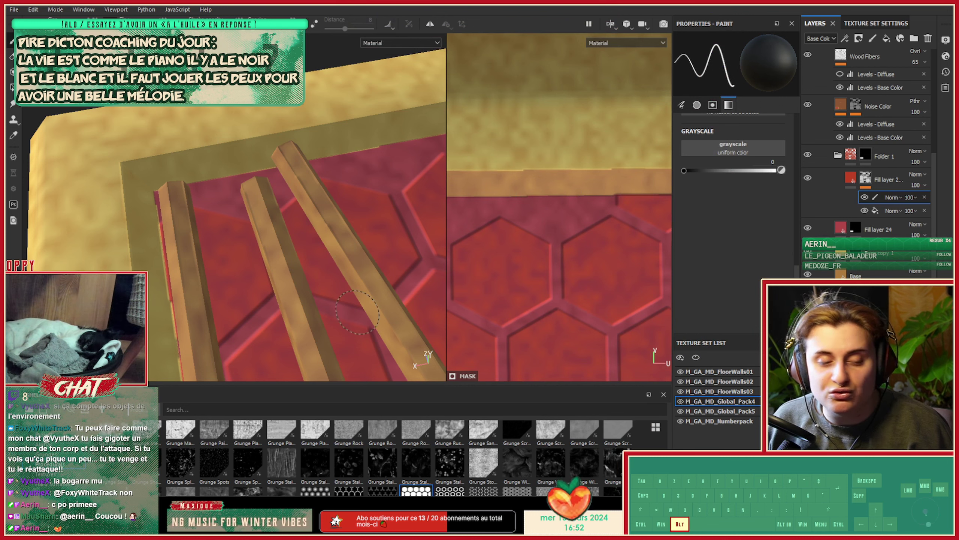
Paint out the half hexagon on the inlay's short side in the 3D view, undoing a misplaced stroke.
{"action": "mouse_move", "coordinate": [340, 265]}
{"action": "right_mouse_down", "text": "alt"}
{"action": "mouse_move", "coordinate": [263, 266]}
{"action": "mouse_move", "coordinate": [420, 275]}
{"action": "mouse_move", "coordinate": [316, 278]}
{"action": "mouse_move", "coordinate": [312, 267]}
{"action": "mouse_move", "coordinate": [375, 278]}
{"action": "right_mouse_up", "text": "alt"}
{"action": "mouse_move", "coordinate": [255, 251]}
{"action": "left_mouse_down"}
{"action": "mouse_move", "coordinate": [256, 295]}
{"action": "mouse_move", "coordinate": [262, 269]}
{"action": "left_mouse_up"}
{"action": "key", "text": "ctrl+z"}
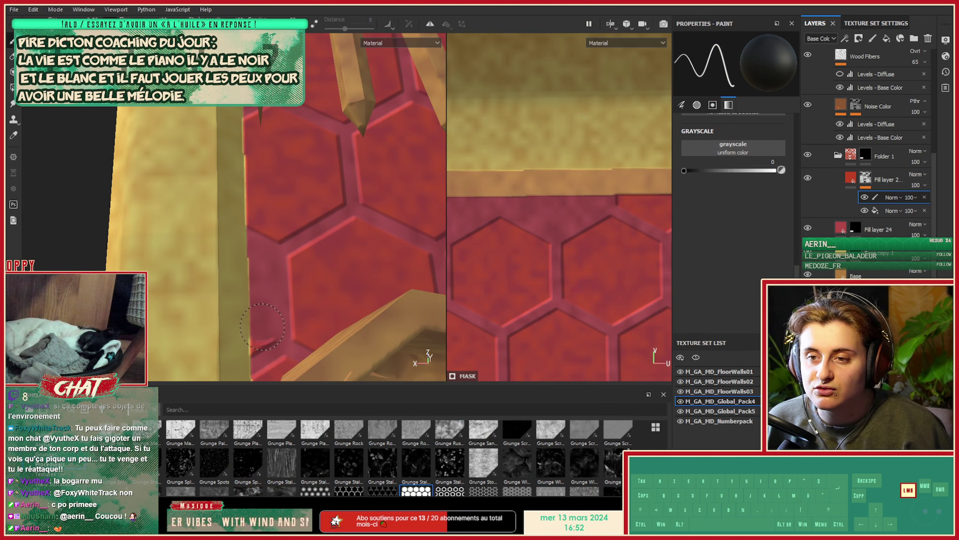
{"action": "mouse_move", "coordinate": [255, 339]}
{"action": "right_mouse_down", "text": "alt"}
{"action": "mouse_move", "coordinate": [134, 198]}
{"action": "mouse_move", "coordinate": [181, 210]}
{"action": "mouse_move", "coordinate": [261, 279]}
{"action": "mouse_move", "coordinate": [298, 334]}
{"action": "mouse_move", "coordinate": [308, 409]}
{"action": "mouse_move", "coordinate": [364, 488]}
{"action": "right_mouse_up", "text": "alt"}
Mask out the remaining clipped hexagons along the inlay's upper edge as far as its upper-right corner.
{"action": "middle_click_drag", "start_coordinate": [638, 234], "coordinate": [513, 253], "text": "alt"}
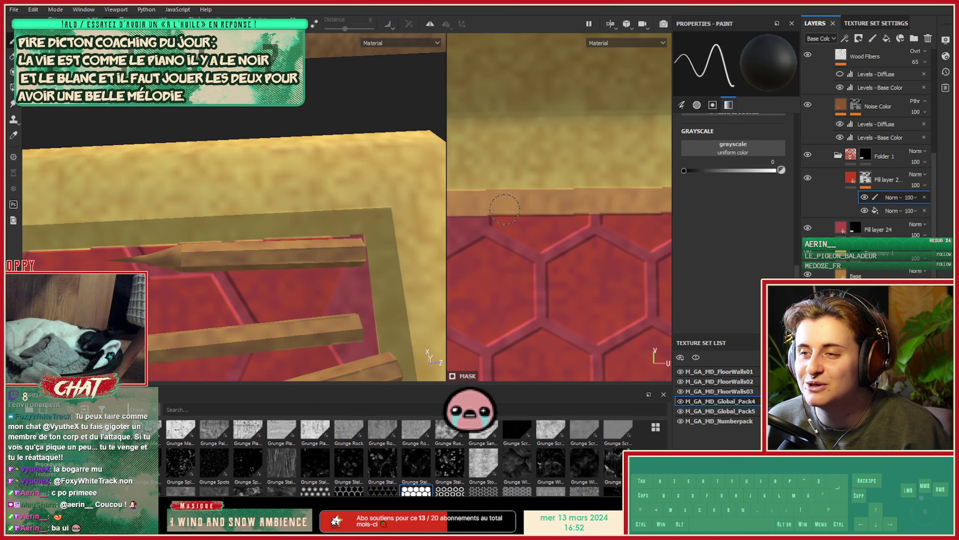
{"action": "mouse_move", "coordinate": [500, 218]}
{"action": "left_mouse_down"}
{"action": "mouse_move", "coordinate": [557, 232]}
{"action": "mouse_move", "coordinate": [580, 219]}
{"action": "left_mouse_up"}
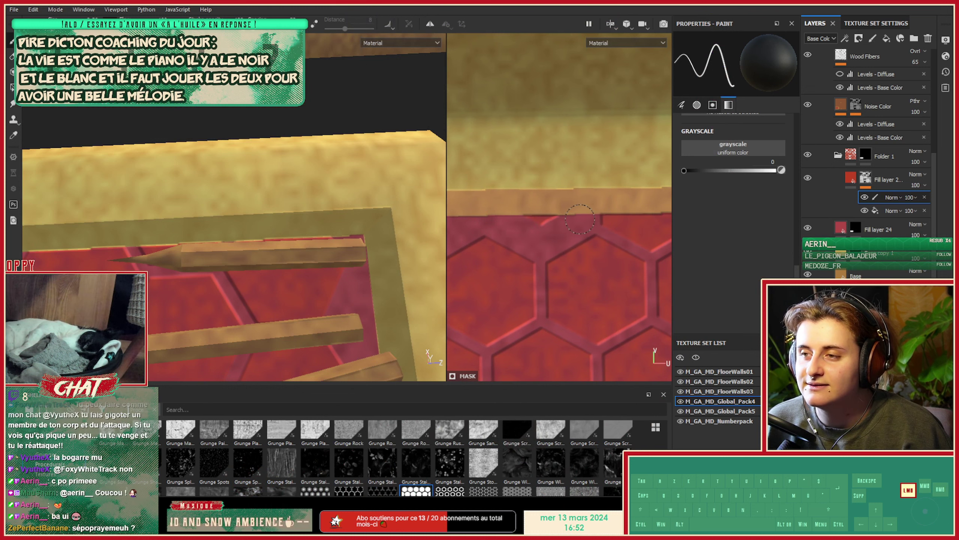
{"action": "middle_click_drag", "start_coordinate": [534, 222], "coordinate": [425, 219], "text": "alt"}
{"action": "mouse_move", "coordinate": [506, 216]}
{"action": "left_mouse_down"}
{"action": "mouse_move", "coordinate": [552, 230]}
{"action": "mouse_move", "coordinate": [588, 219]}
{"action": "mouse_move", "coordinate": [529, 215]}
{"action": "left_mouse_up"}
{"action": "middle_click_drag", "start_coordinate": [529, 215], "coordinate": [417, 207], "text": "alt"}
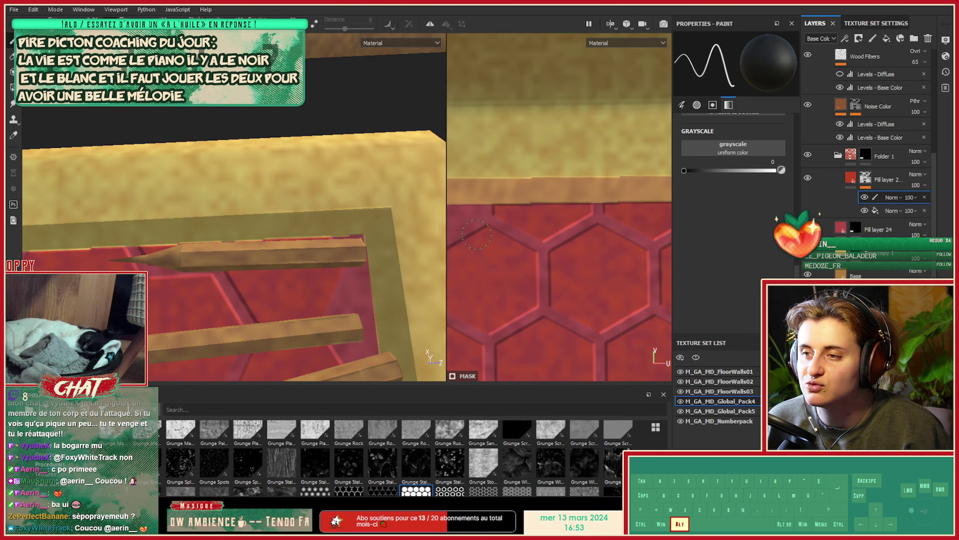
{"action": "mouse_move", "coordinate": [508, 218]}
{"action": "left_mouse_down"}
{"action": "mouse_move", "coordinate": [565, 221]}
{"action": "mouse_move", "coordinate": [561, 209]}
{"action": "mouse_move", "coordinate": [545, 208]}
{"action": "left_mouse_up"}
{"action": "middle_click_drag", "start_coordinate": [546, 208], "coordinate": [397, 206], "text": "alt"}
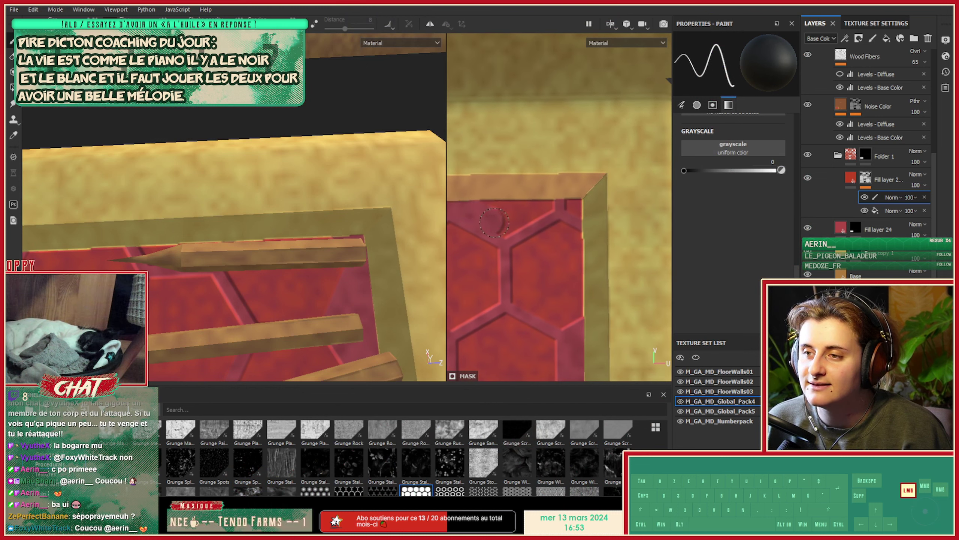
{"action": "mouse_move", "coordinate": [494, 222]}
{"action": "left_mouse_down"}
{"action": "mouse_move", "coordinate": [548, 210]}
{"action": "mouse_move", "coordinate": [484, 207]}
{"action": "left_mouse_up"}
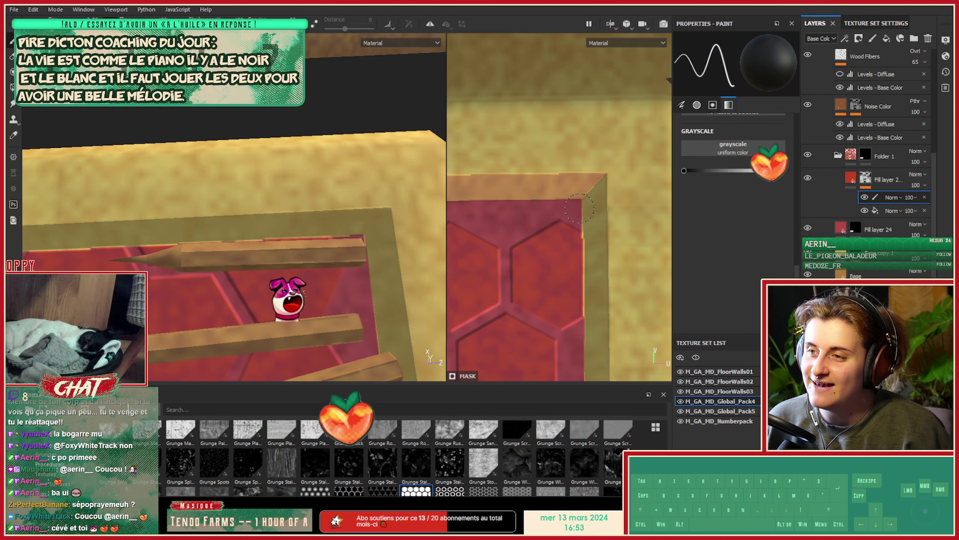
Paint out the half hexagons along the inlay's right short side in the 2D view.
{"action": "right_click_drag", "start_coordinate": [631, 229], "coordinate": [426, 354], "text": "alt"}
{"action": "middle_click_drag", "start_coordinate": [607, 318], "coordinate": [551, 230], "text": "alt"}
{"action": "right_click_drag", "start_coordinate": [551, 231], "coordinate": [662, 222], "text": "alt"}
{"action": "left_click_drag", "start_coordinate": [573, 215], "coordinate": [574, 218]}
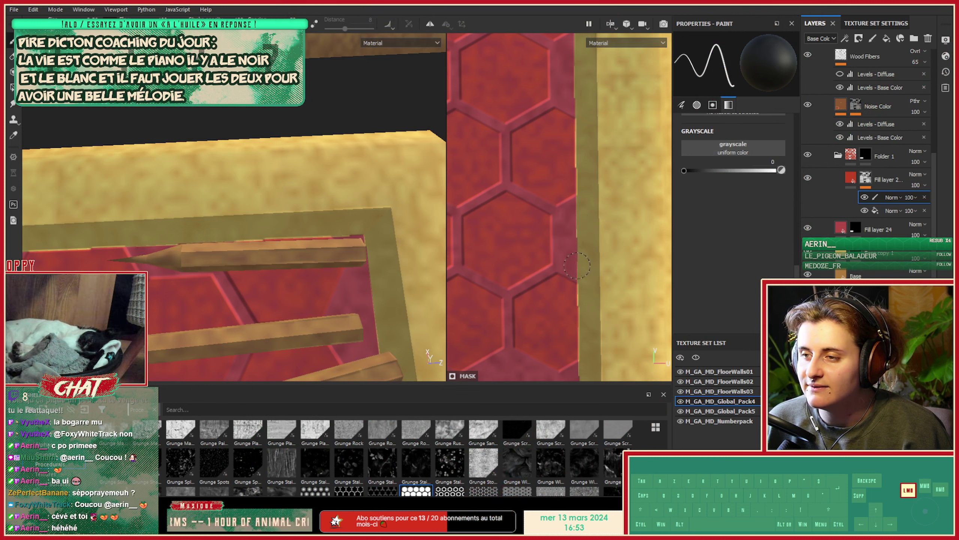
Mask out the half hexagons along the inlay's left short side in the 2D view.
{"action": "middle_click_drag", "start_coordinate": [463, 237], "coordinate": [582, 242], "text": "alt"}
{"action": "right_click_drag", "start_coordinate": [582, 242], "coordinate": [428, 358], "text": "alt"}
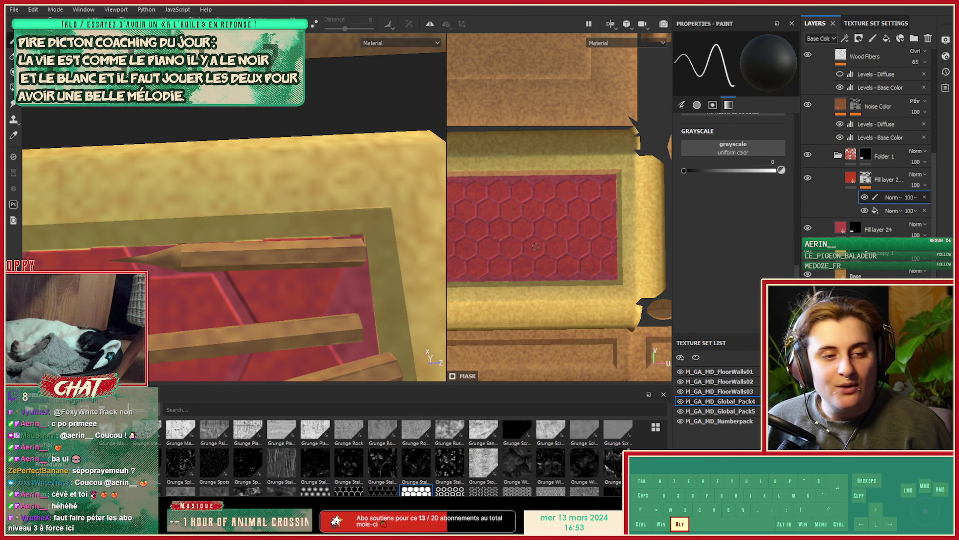
{"action": "middle_click_drag", "start_coordinate": [510, 237], "coordinate": [665, 236], "text": "alt"}
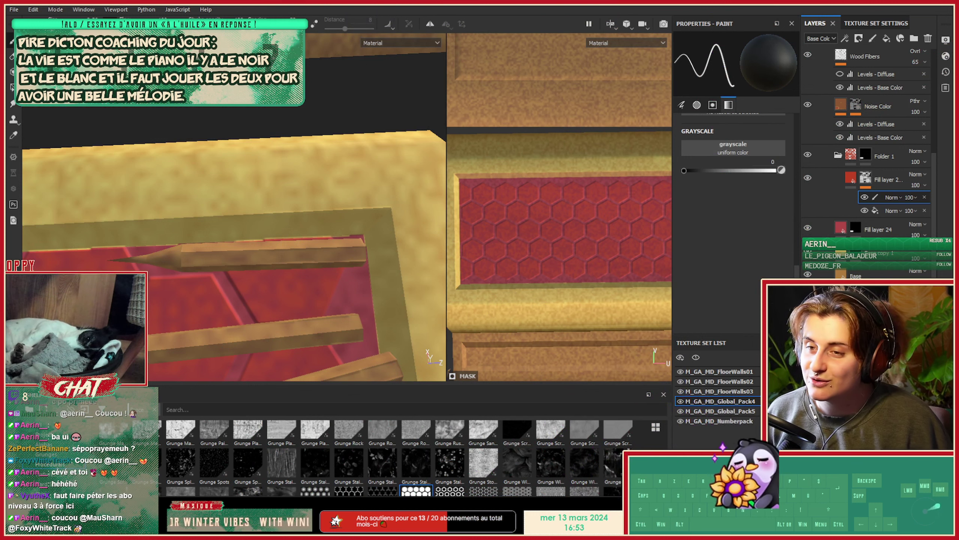
{"action": "middle_click_drag", "start_coordinate": [500, 255], "coordinate": [655, 255], "text": "alt"}
{"action": "scroll", "coordinate": [507, 266], "scroll_direction": "up", "scroll_amount": 8, "text": "alt"}
{"action": "scroll", "coordinate": [529, 251], "scroll_direction": "up", "scroll_amount": 2, "text": "alt"}
{"action": "middle_click_drag", "start_coordinate": [540, 248], "coordinate": [527, 254], "text": "alt"}
{"action": "left_click_drag", "start_coordinate": [525, 260], "coordinate": [524, 308]}
Examine the cleaned hexagon borders around the whole inlay in both the 2D and 3D views.
{"action": "mouse_move", "coordinate": [565, 177]}
{"action": "middle_mouse_down", "text": "alt"}
{"action": "mouse_move", "coordinate": [559, 191]}
{"action": "mouse_move", "coordinate": [525, 204]}
{"action": "middle_mouse_up", "text": "alt"}
{"action": "right_click_drag", "start_coordinate": [525, 204], "coordinate": [400, 217], "text": "alt"}
{"action": "mouse_move", "coordinate": [502, 169]}
{"action": "middle_mouse_down", "text": "alt"}
{"action": "mouse_move", "coordinate": [525, 161]}
{"action": "mouse_move", "coordinate": [495, 180]}
{"action": "middle_mouse_up", "text": "alt"}
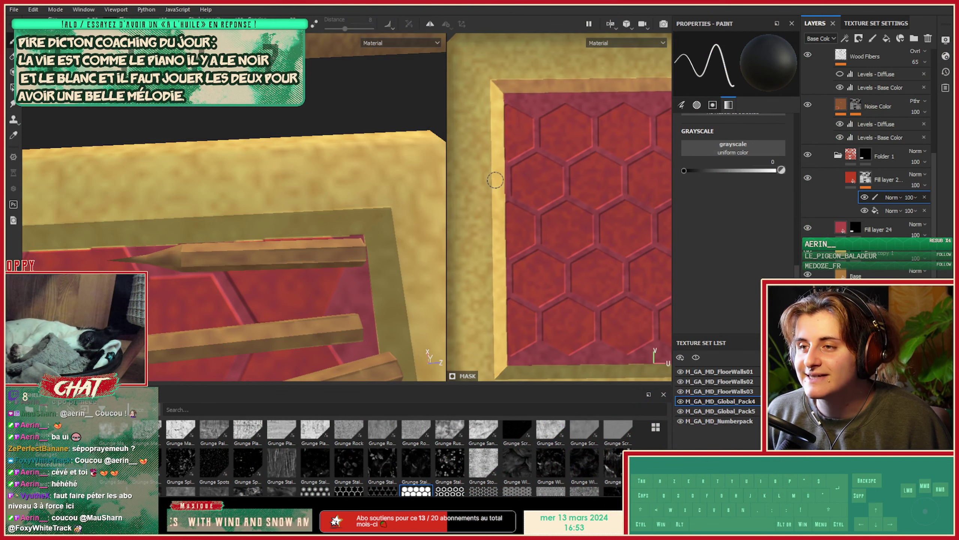
{"action": "mouse_move", "coordinate": [576, 251]}
{"action": "middle_mouse_down", "text": "alt"}
{"action": "mouse_move", "coordinate": [437, 193]}
{"action": "mouse_move", "coordinate": [405, 202]}
{"action": "middle_mouse_up", "text": "alt"}
{"action": "mouse_move", "coordinate": [652, 251]}
{"action": "middle_mouse_down", "text": "alt"}
{"action": "mouse_move", "coordinate": [630, 233]}
{"action": "mouse_move", "coordinate": [533, 220]}
{"action": "mouse_move", "coordinate": [546, 292]}
{"action": "middle_mouse_up", "text": "alt"}
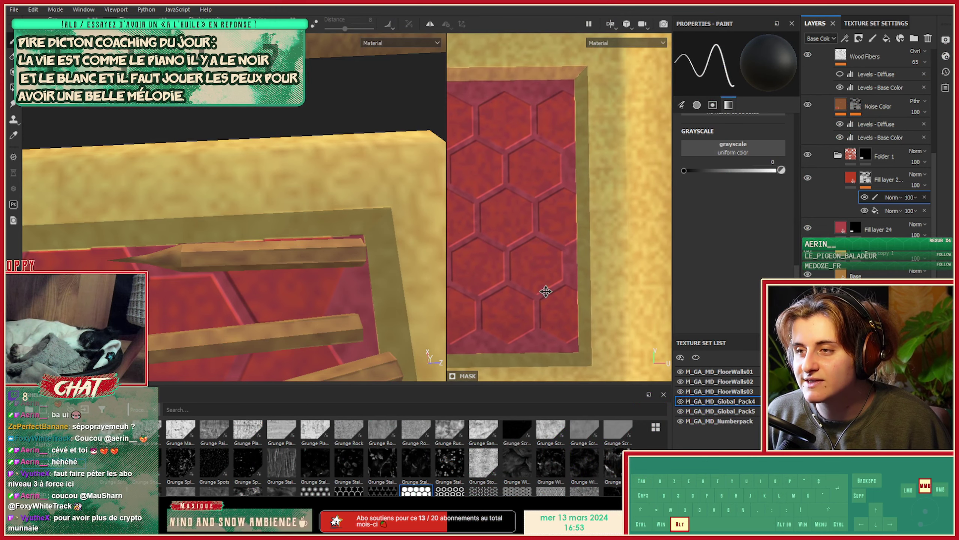
{"action": "right_click_drag", "start_coordinate": [546, 292], "coordinate": [442, 272], "text": "alt"}
{"action": "middle_click_drag", "start_coordinate": [508, 232], "coordinate": [573, 246], "text": "alt"}
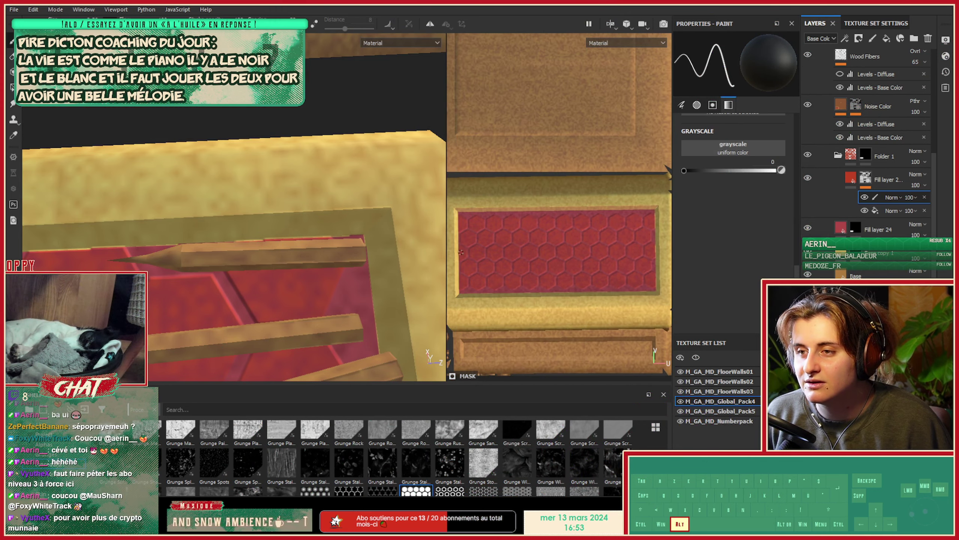
{"action": "middle_click_drag", "start_coordinate": [261, 314], "coordinate": [306, 194], "text": "alt"}
{"action": "right_click_drag", "start_coordinate": [302, 200], "coordinate": [286, 157], "text": "alt"}
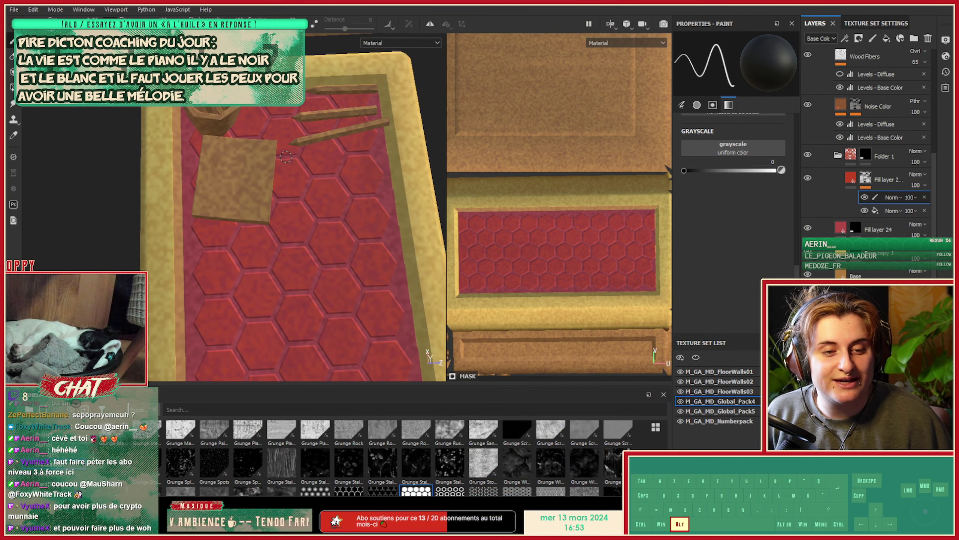
Try several blending modes on the red hexagon fill layer in Folder 1 and set it back to Normal.
{"action": "left_click_drag", "start_coordinate": [308, 258], "coordinate": [189, 220], "text": "alt"}
{"action": "middle_click_drag", "start_coordinate": [193, 236], "coordinate": [234, 199], "text": "alt"}
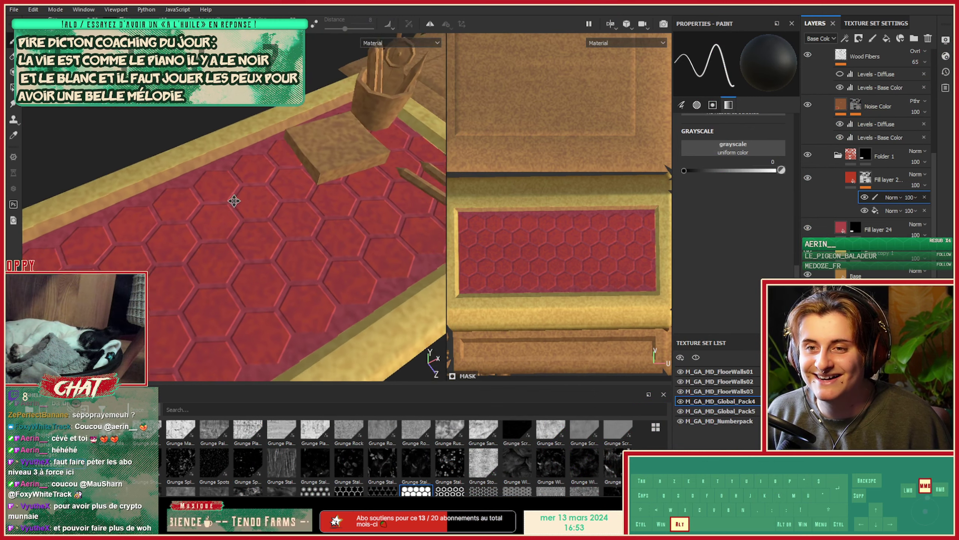
{"action": "right_click_drag", "start_coordinate": [291, 200], "coordinate": [278, 245], "text": "alt"}
{"action": "left_click_drag", "start_coordinate": [271, 245], "coordinate": [275, 260], "text": "alt"}
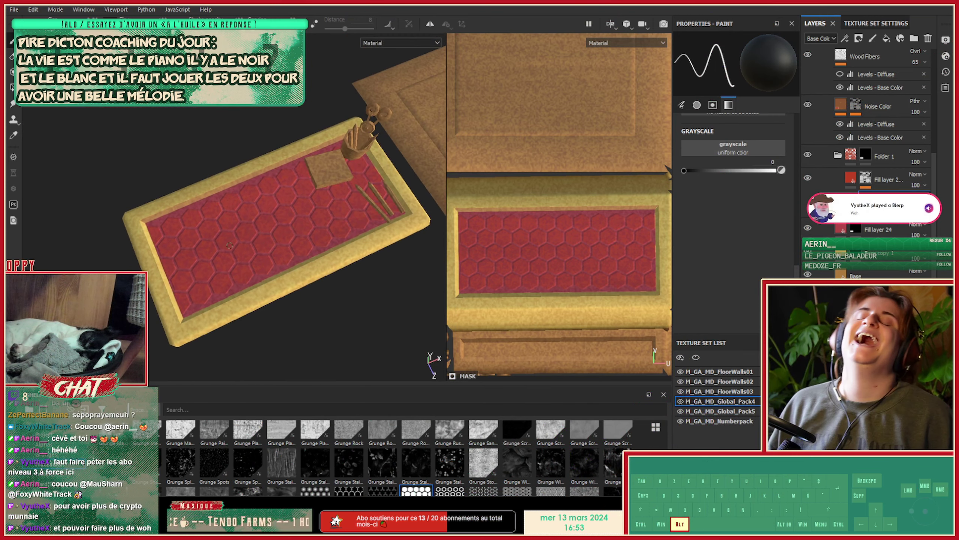
{"action": "right_click_drag", "start_coordinate": [276, 269], "coordinate": [279, 253], "text": "alt"}
{"action": "middle_click_drag", "start_coordinate": [279, 259], "coordinate": [258, 274], "text": "alt"}
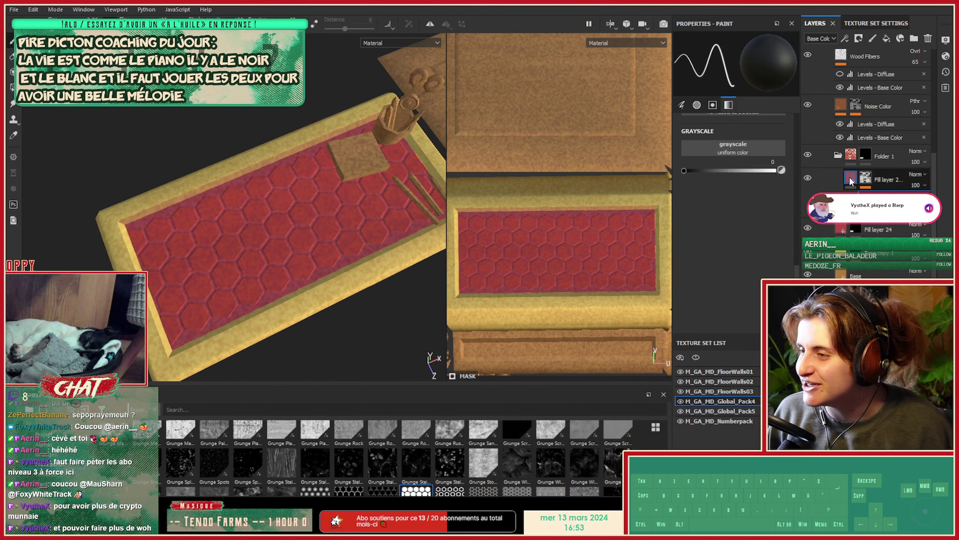
{"action": "left_click", "coordinate": [883, 180]}
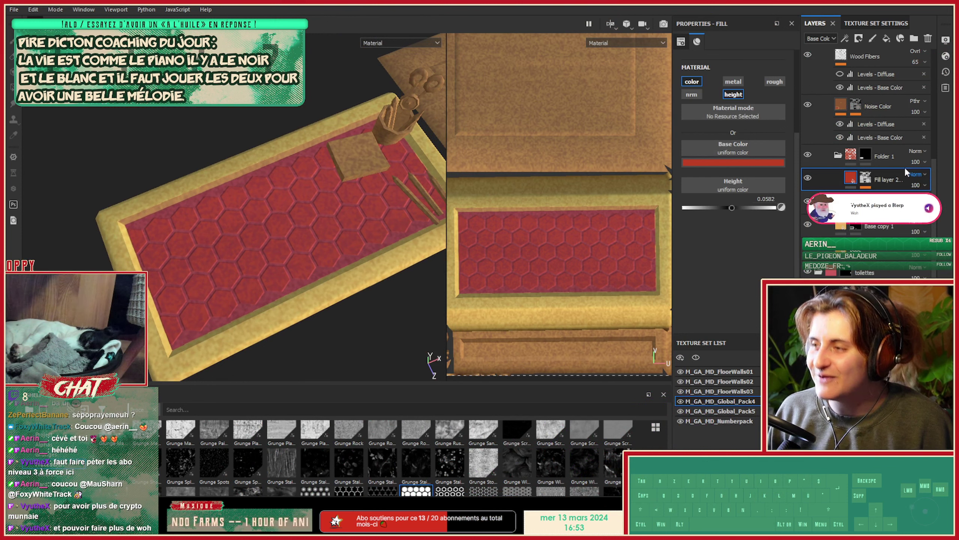
{"action": "scroll", "coordinate": [906, 169], "scroll_direction": "down", "scroll_amount": 1}
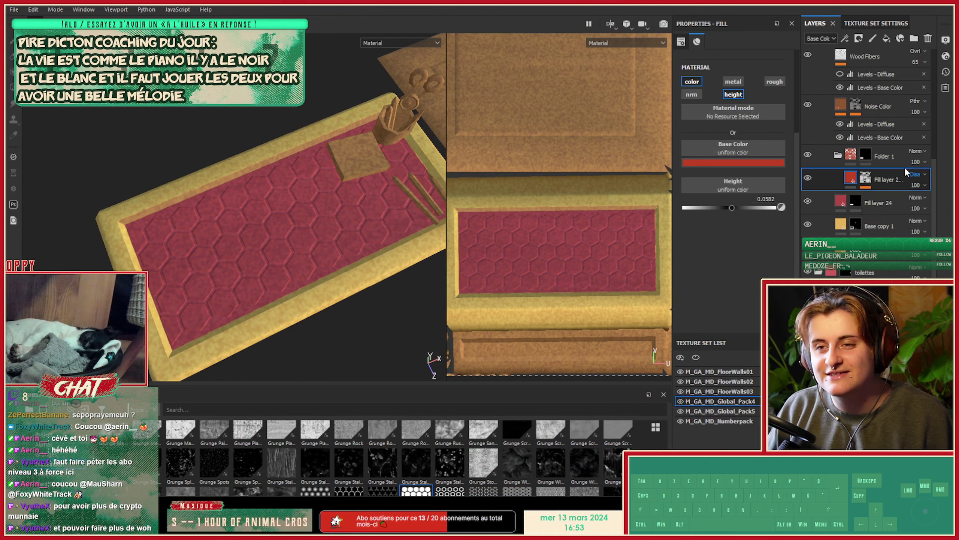
{"action": "scroll", "coordinate": [904, 167], "scroll_direction": "down", "scroll_amount": 4}
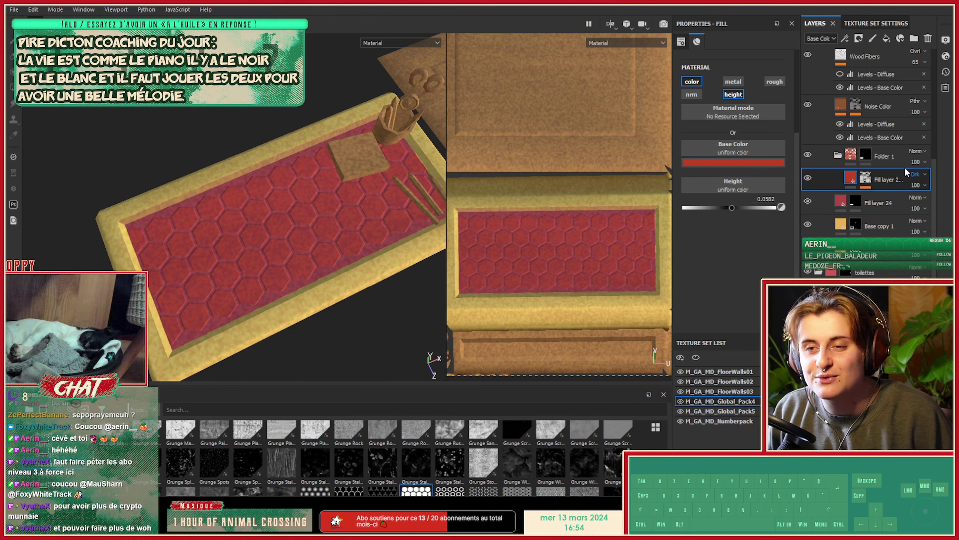
{"action": "scroll", "coordinate": [904, 166], "scroll_direction": "down", "scroll_amount": 3}
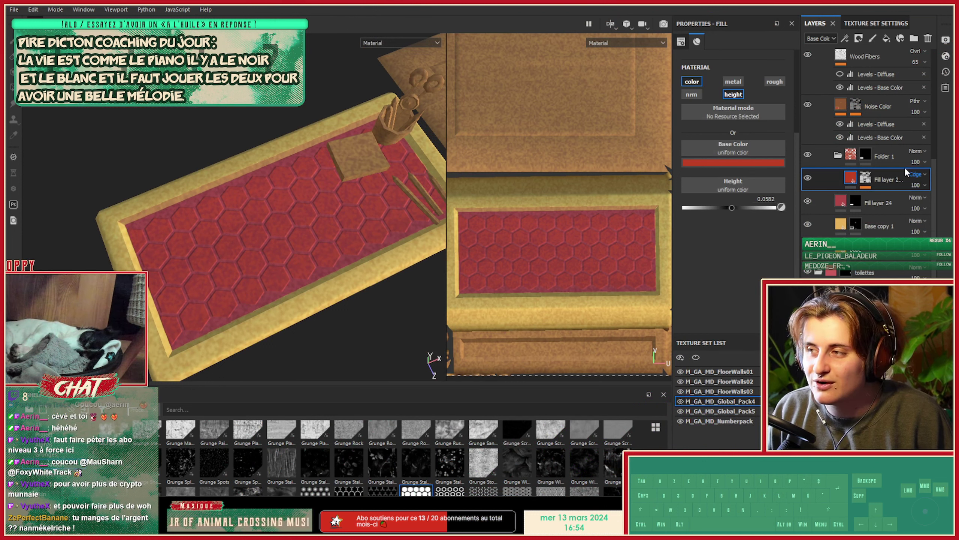
{"action": "left_click", "coordinate": [920, 174]}
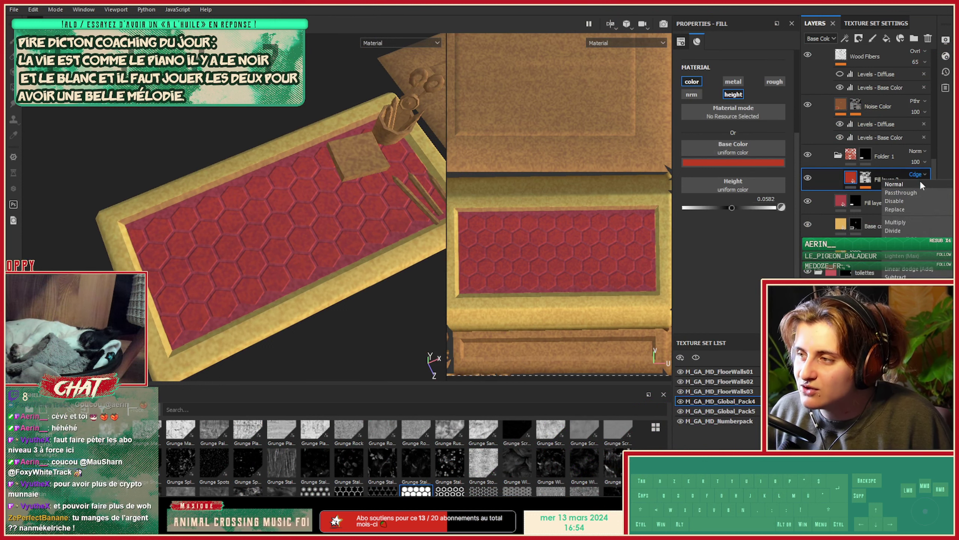
{"action": "left_click", "coordinate": [921, 180]}
Change the hexagon fill layer's base color from red to a light tan.
{"action": "left_click", "coordinate": [750, 162]}
{"action": "left_click_drag", "start_coordinate": [785, 187], "coordinate": [785, 195]}
{"action": "left_click_drag", "start_coordinate": [839, 234], "coordinate": [842, 261]}
{"action": "left_click", "coordinate": [211, 267]}
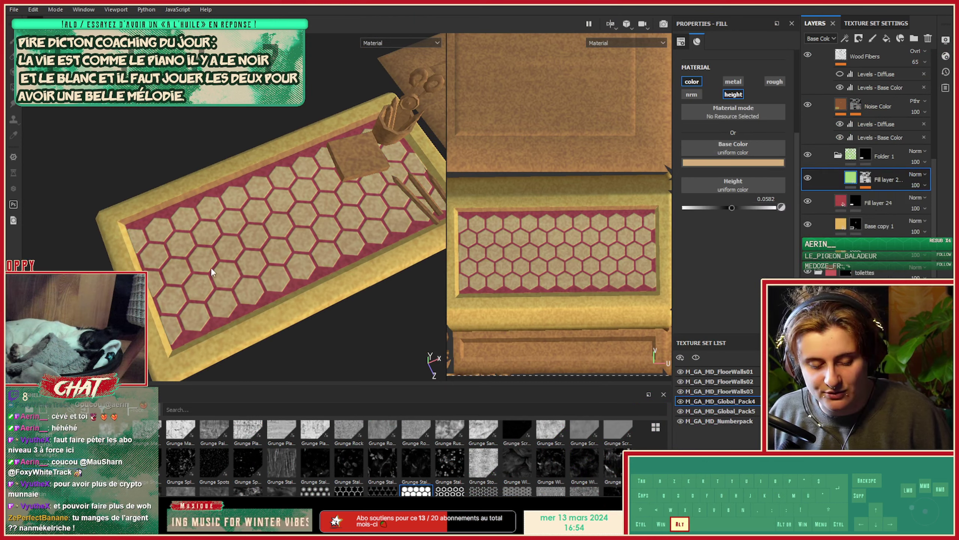
Examine the tan hexagons up close and compare the inlay with Folder 1 hidden and shown.
{"action": "left_click_drag", "start_coordinate": [210, 267], "coordinate": [234, 257], "text": "alt"}
{"action": "right_click_drag", "start_coordinate": [234, 257], "coordinate": [323, 275], "text": "alt"}
{"action": "left_click_drag", "start_coordinate": [324, 275], "coordinate": [335, 261], "text": "alt"}
{"action": "right_click_drag", "start_coordinate": [333, 262], "coordinate": [309, 265], "text": "alt"}
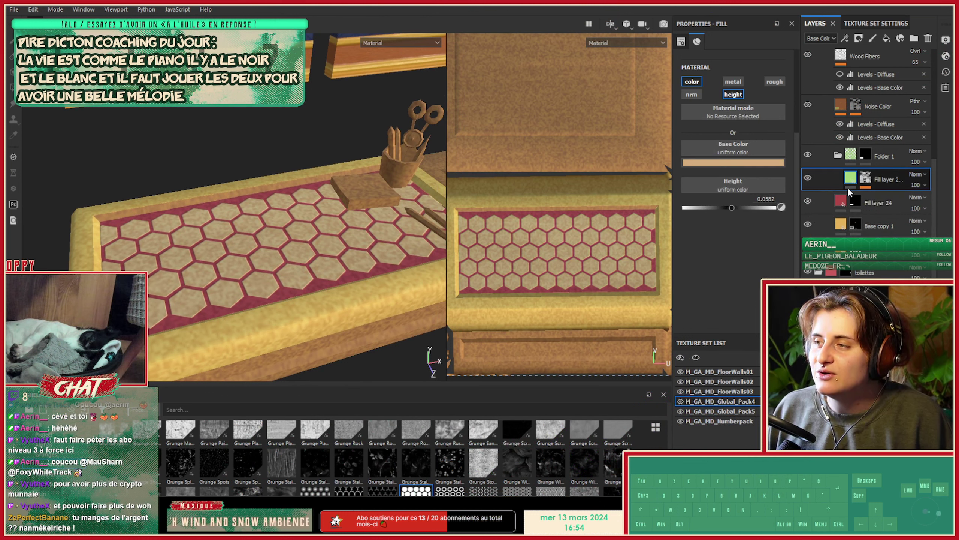
{"action": "left_click", "coordinate": [747, 163]}
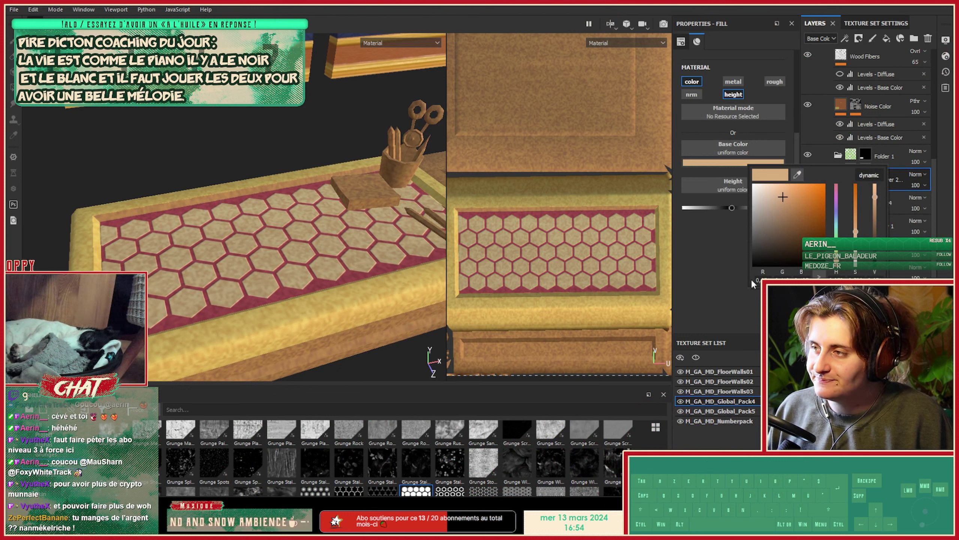
{"action": "left_click", "coordinate": [737, 309]}
{"action": "left_click", "coordinate": [808, 155]}
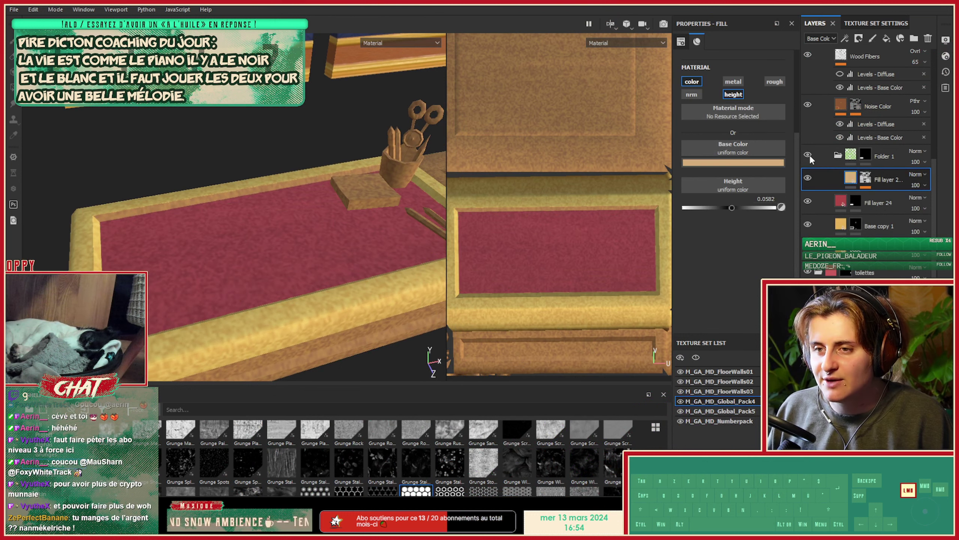
{"action": "left_click", "coordinate": [808, 154]}
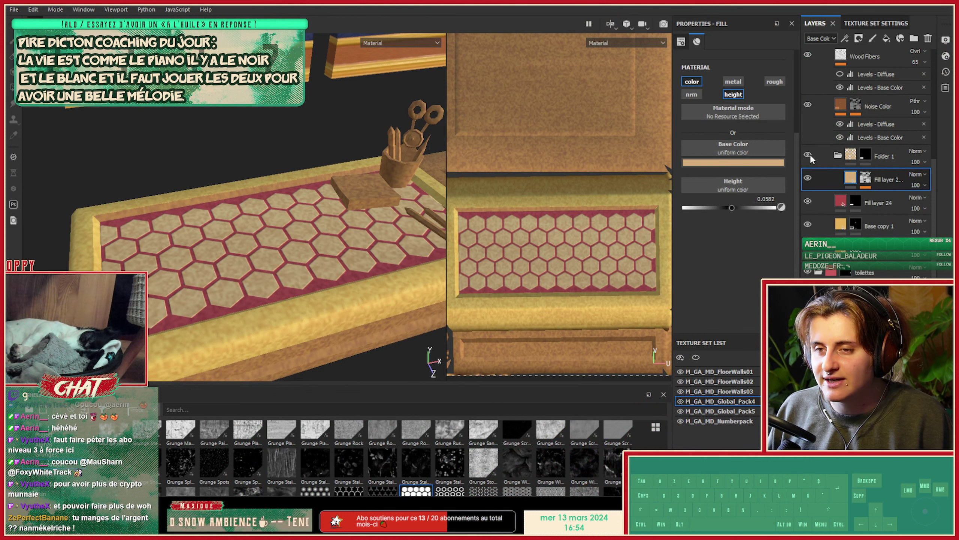
Try other blending modes on the tan hexagon fill layer.
{"action": "left_click", "coordinate": [914, 174]}
{"action": "left_click", "coordinate": [915, 182]}
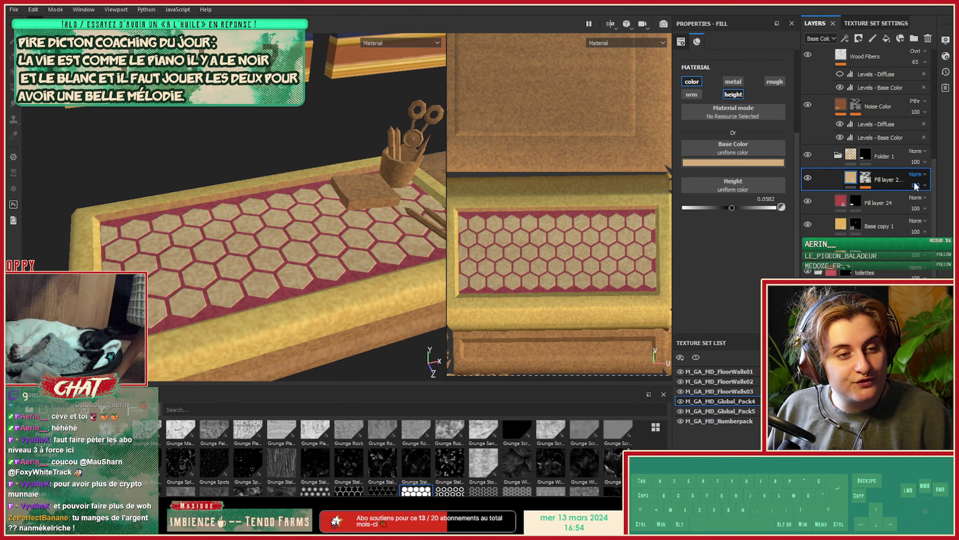
{"action": "key", "text": "Down"}
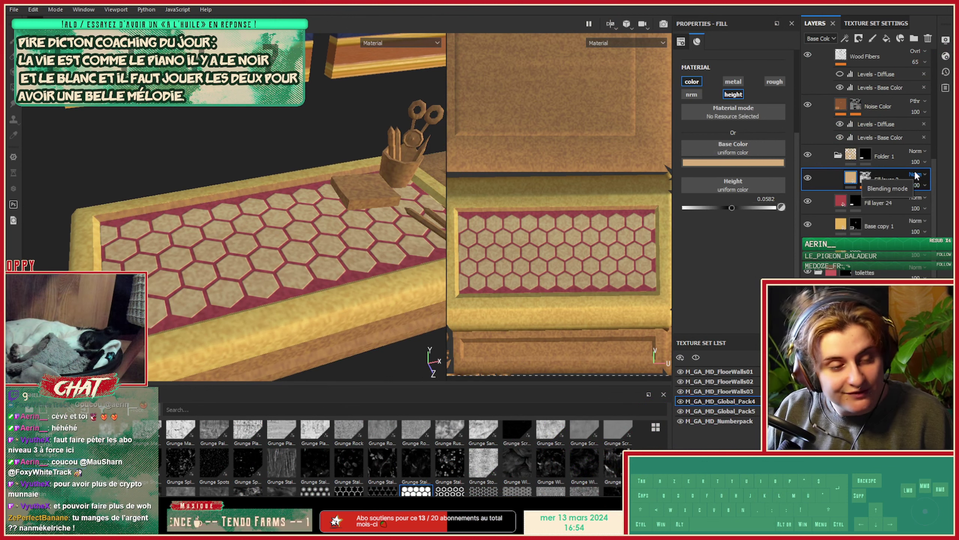
{"action": "scroll", "coordinate": [916, 174], "scroll_direction": "down", "scroll_amount": 6}
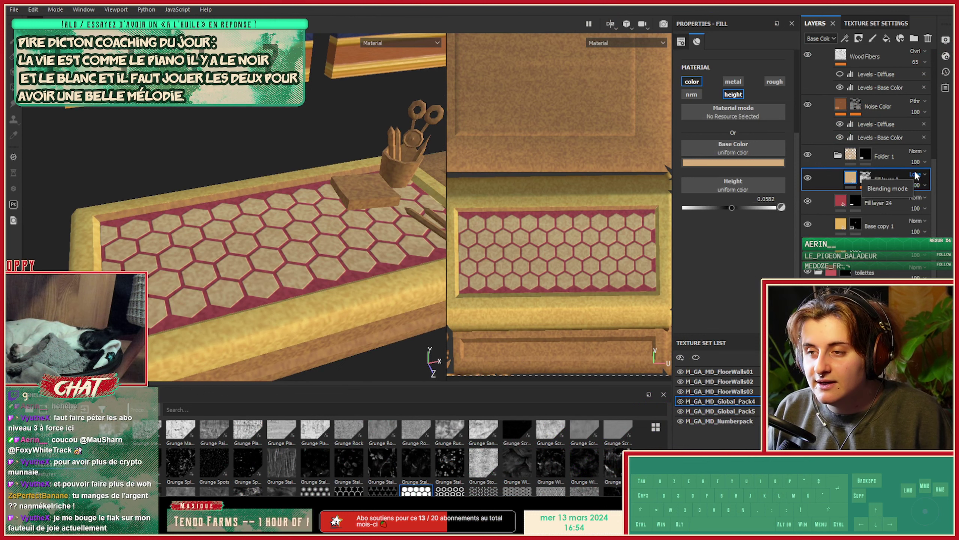
Show only the Base Color channel in both views and return the hexagon layer's blending mode to Normal.
{"action": "key", "text": "c"}
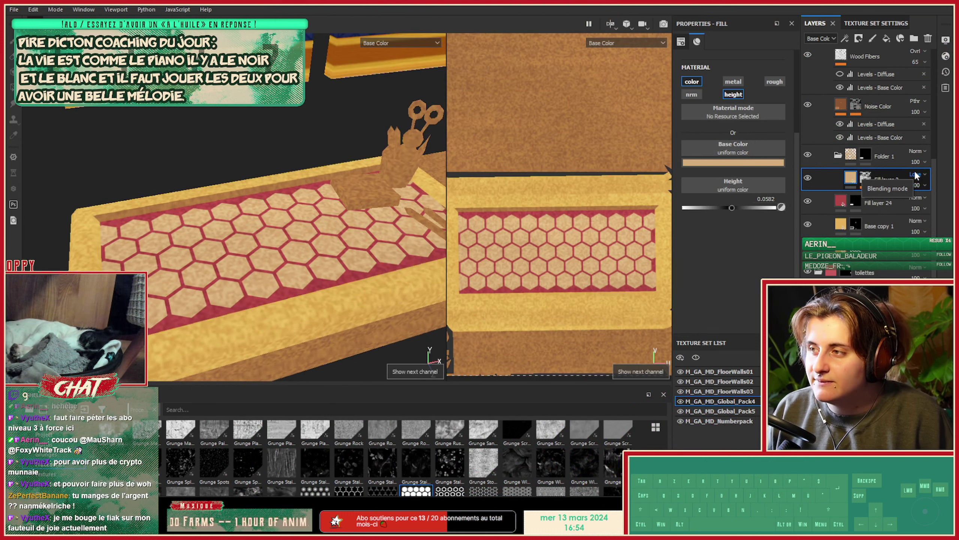
{"action": "key", "text": "Up"}
{"action": "key", "text": "Up"}
{"action": "key", "text": "Up"}
{"action": "key", "text": "Up"}
{"action": "key", "text": "Up"}
{"action": "key", "text": "Up"}
{"action": "key", "text": "Up"}
{"action": "key", "text": "Up"}
{"action": "key", "text": "Up"}
{"action": "key", "text": "Up"}
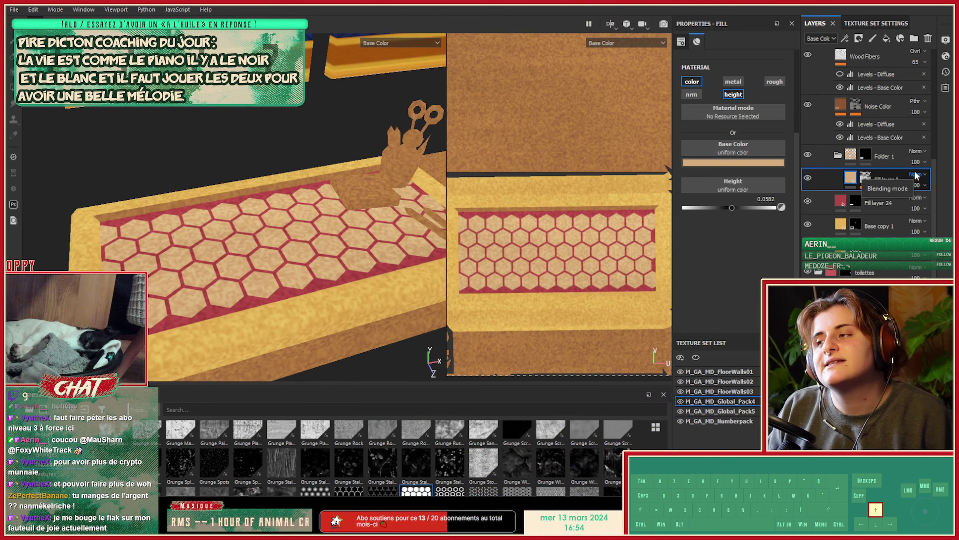
Examine how Folder 1, its hexagon layer and the red Fill layer 24 are arranged in the layer stack.
{"action": "left_click", "coordinate": [839, 154]}
{"action": "left_click", "coordinate": [838, 175]}
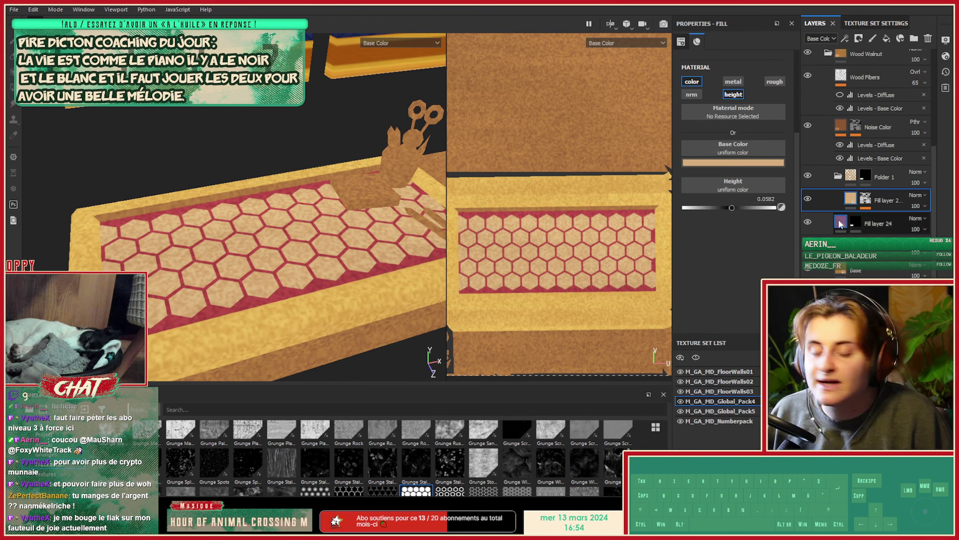
{"action": "scroll", "coordinate": [844, 217], "scroll_direction": "down", "scroll_amount": 1}
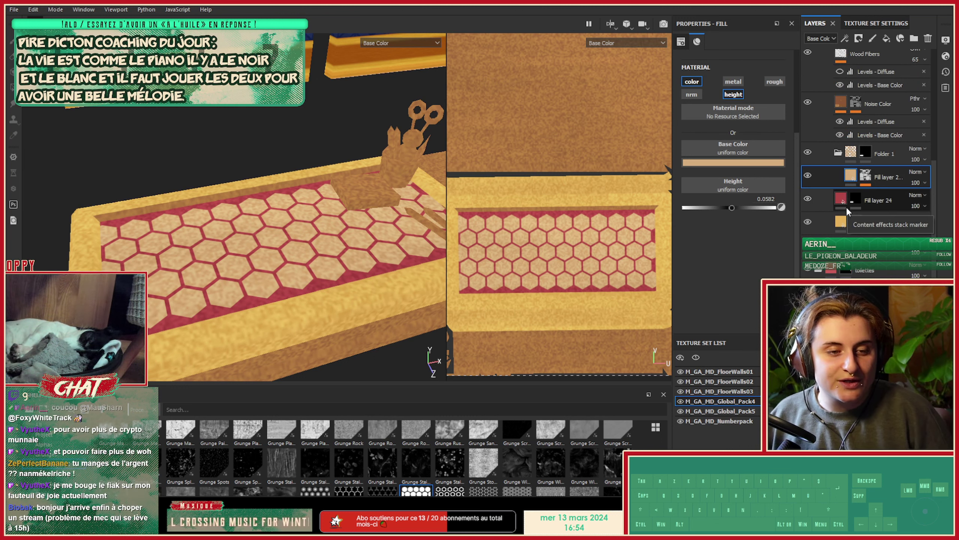
{"action": "mouse_move", "coordinate": [849, 203]}
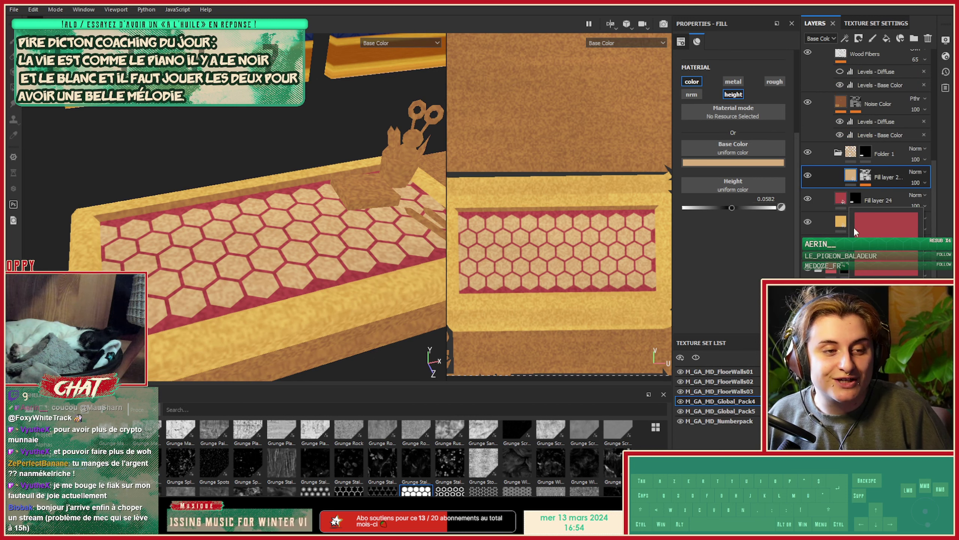
{"action": "left_click", "coordinate": [872, 206]}
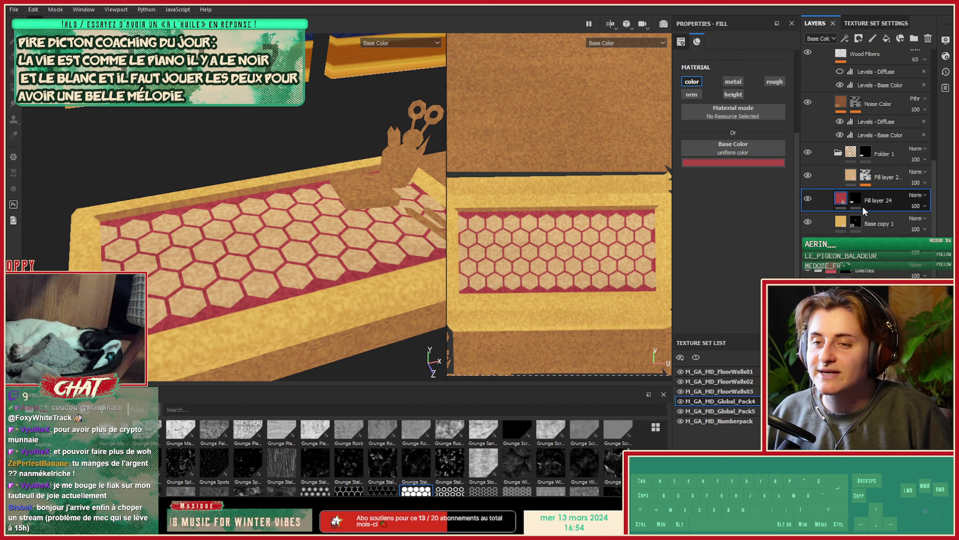
{"action": "double_click", "coordinate": [876, 201]}
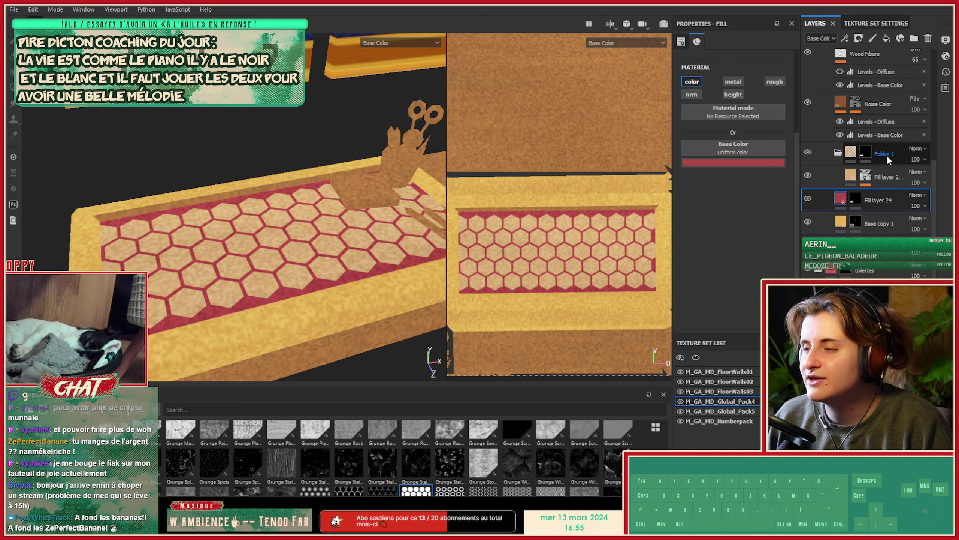
{"action": "left_click", "coordinate": [837, 153]}
{"action": "left_click", "coordinate": [838, 176]}
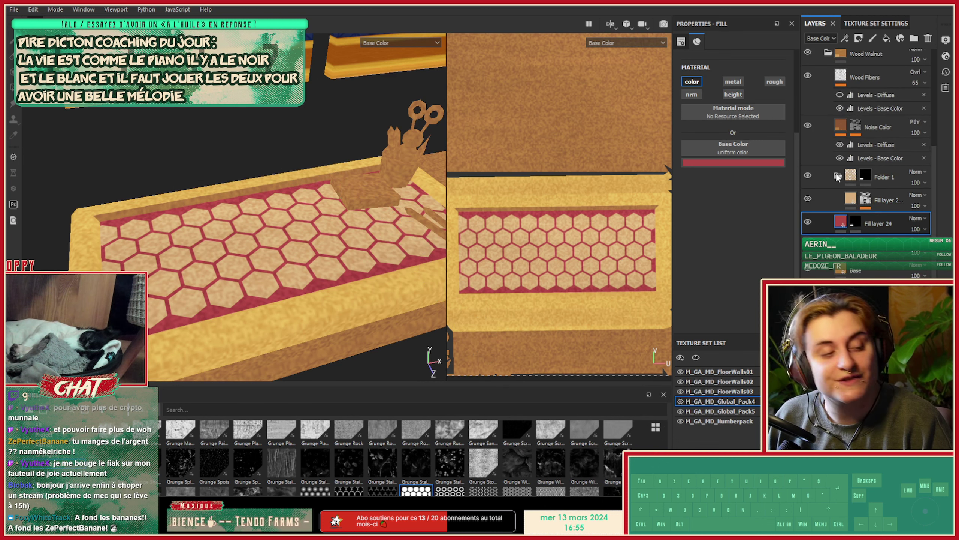
{"action": "scroll", "coordinate": [845, 148], "scroll_direction": "down", "scroll_amount": 1}
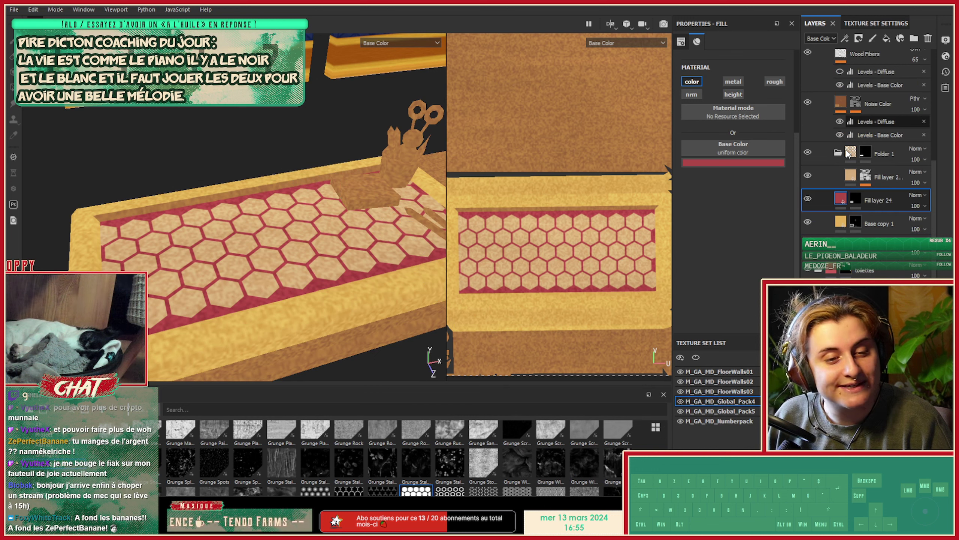
Set Folder 1's blending mode to Passthrough and cycle the hexagon fill layer's blending modes, settling on Difference.
{"action": "left_click", "coordinate": [915, 150]}
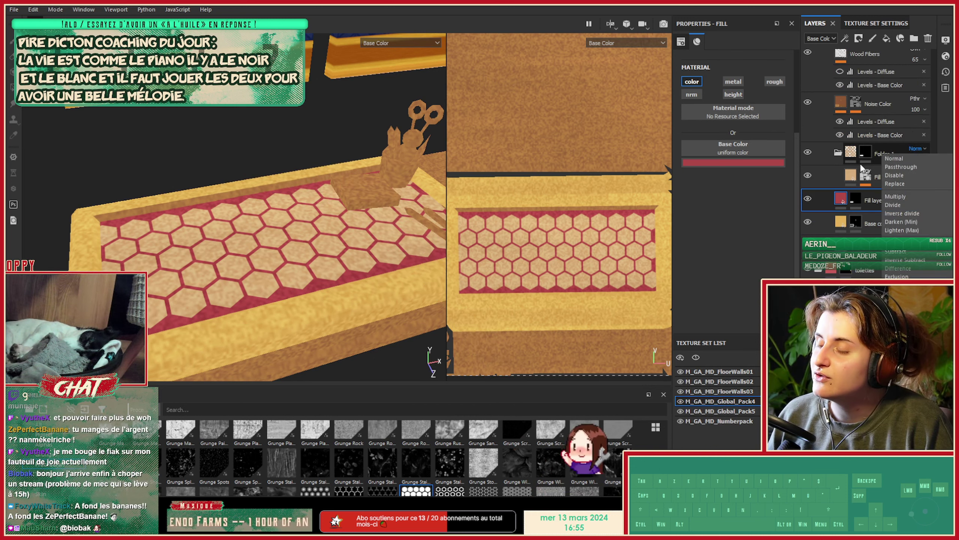
{"action": "left_click", "coordinate": [905, 167]}
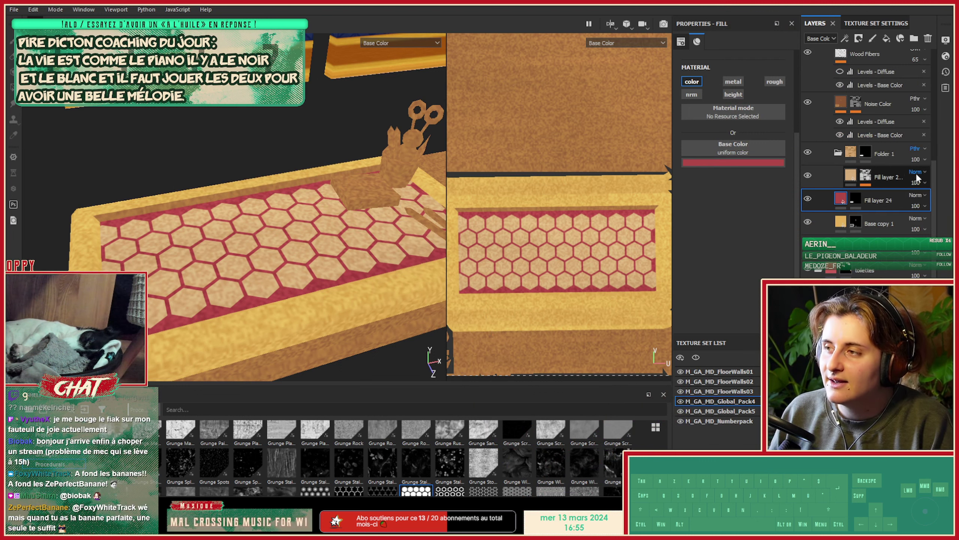
{"action": "left_click", "coordinate": [916, 172]}
{"action": "left_click", "coordinate": [917, 178]}
{"action": "left_click", "coordinate": [917, 173]}
{"action": "left_click", "coordinate": [916, 174]}
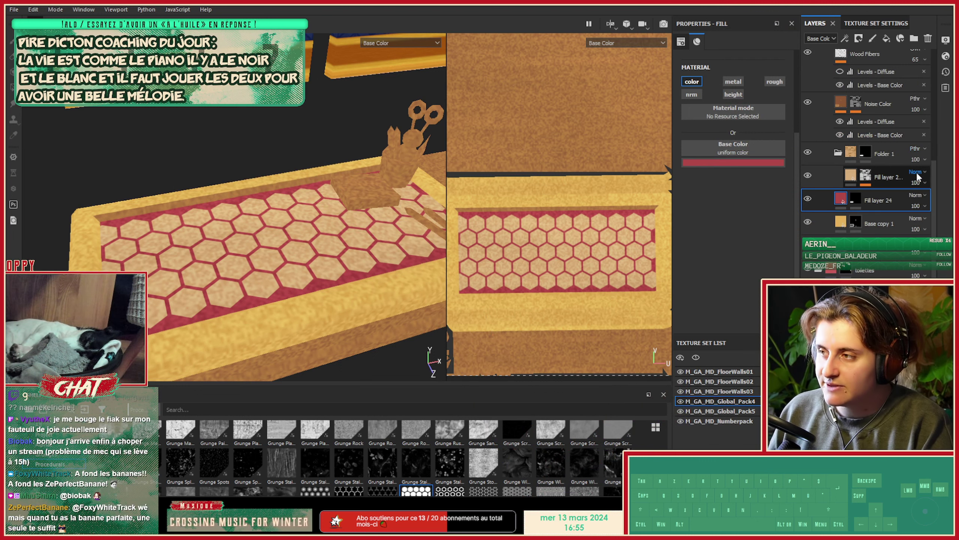
{"action": "key", "text": "Down"}
{"action": "key", "text": "Down"}
{"action": "key", "text": "Down"}
{"action": "key", "text": "Down"}
{"action": "key", "text": "Down"}
{"action": "key", "text": "Down"}
{"action": "key", "text": "Down"}
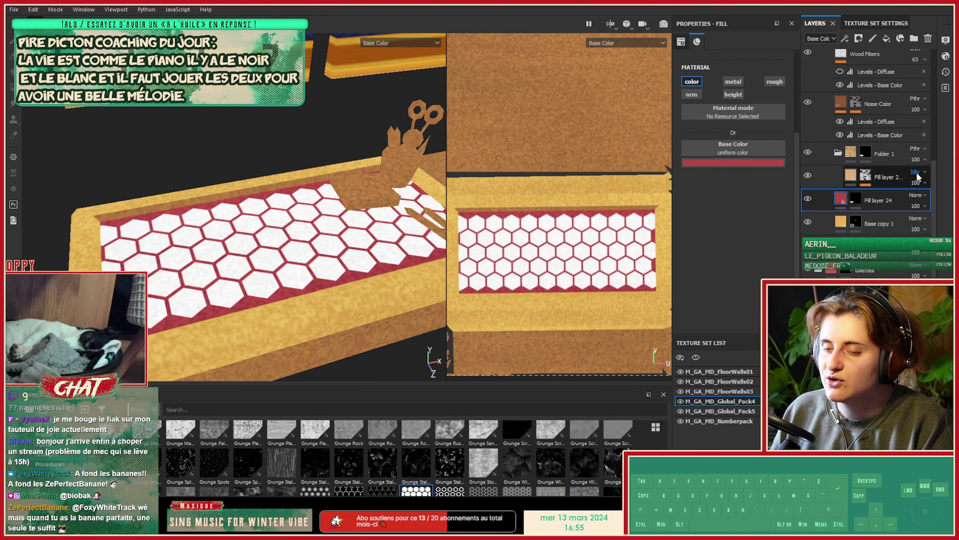
{"action": "key", "text": "Down"}
{"action": "key", "text": "Down"}
{"action": "key", "text": "Down"}
{"action": "key", "text": "Down"}
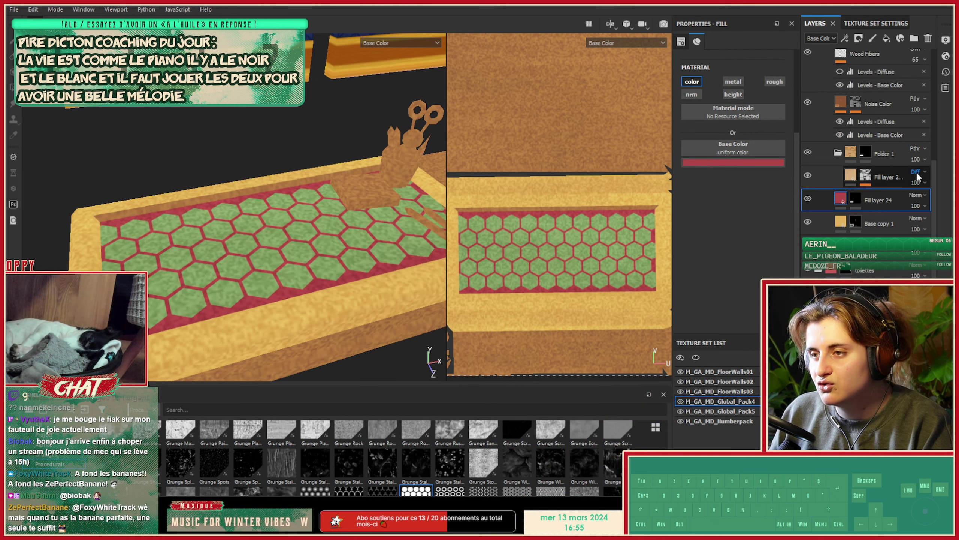
{"action": "key", "text": "Up"}
{"action": "key", "text": "Down"}
{"action": "key", "text": "Down"}
{"action": "key", "text": "Down"}
{"action": "key", "text": "Down"}
{"action": "key", "text": "Up"}
{"action": "key", "text": "Up"}
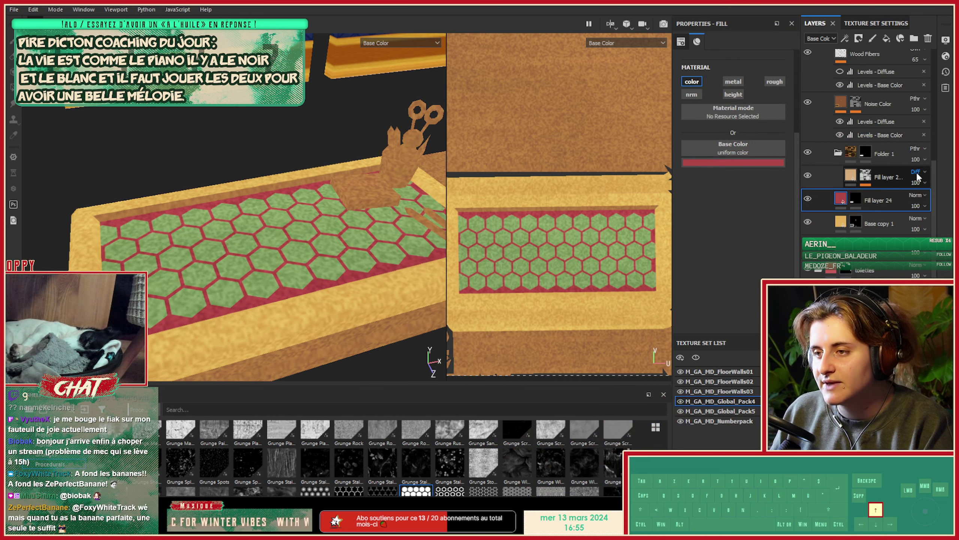
{"action": "left_click", "coordinate": [895, 181]}
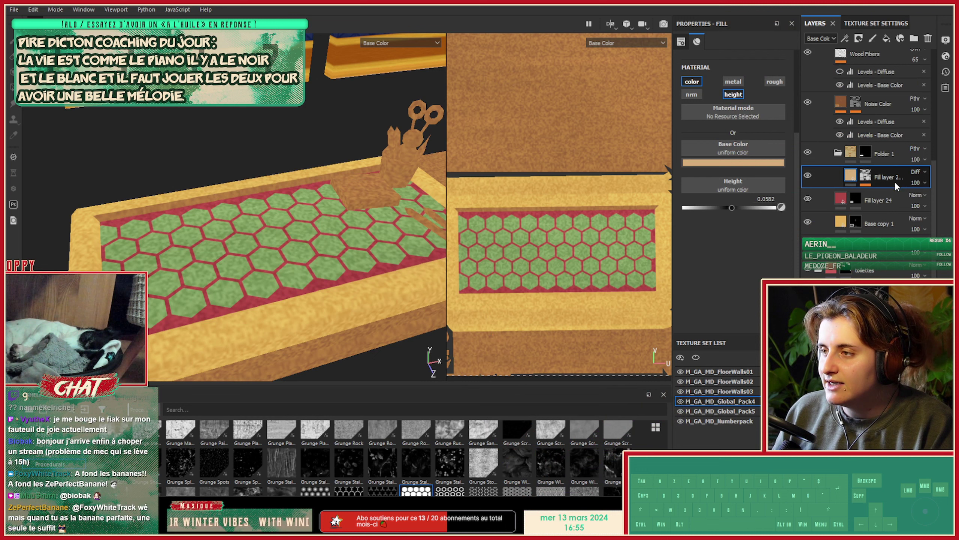
Set Folder 1 back to Normal blending and move Fill layer 24 into it beneath the hexagon layer.
{"action": "left_click", "coordinate": [914, 149]}
{"action": "left_click", "coordinate": [914, 156]}
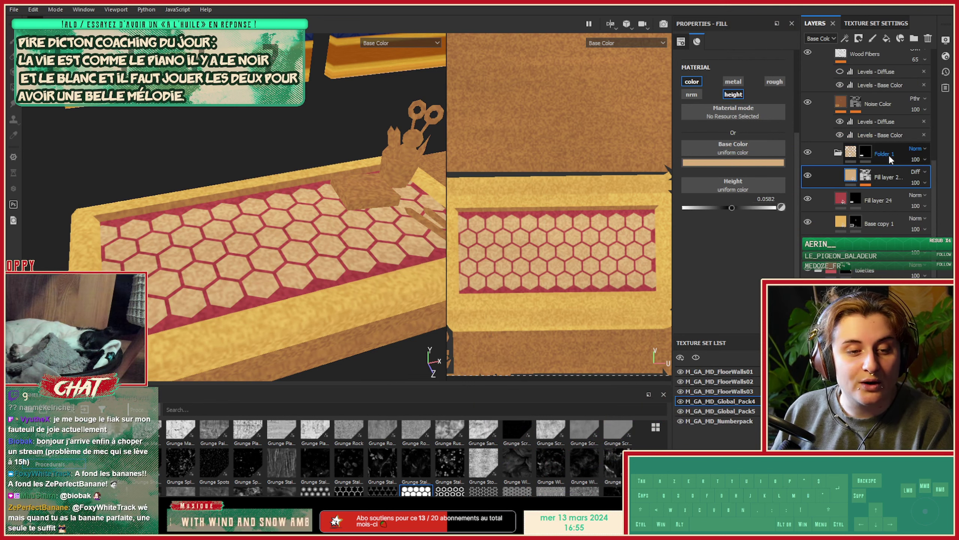
{"action": "left_click_drag", "start_coordinate": [872, 192], "coordinate": [880, 183]}
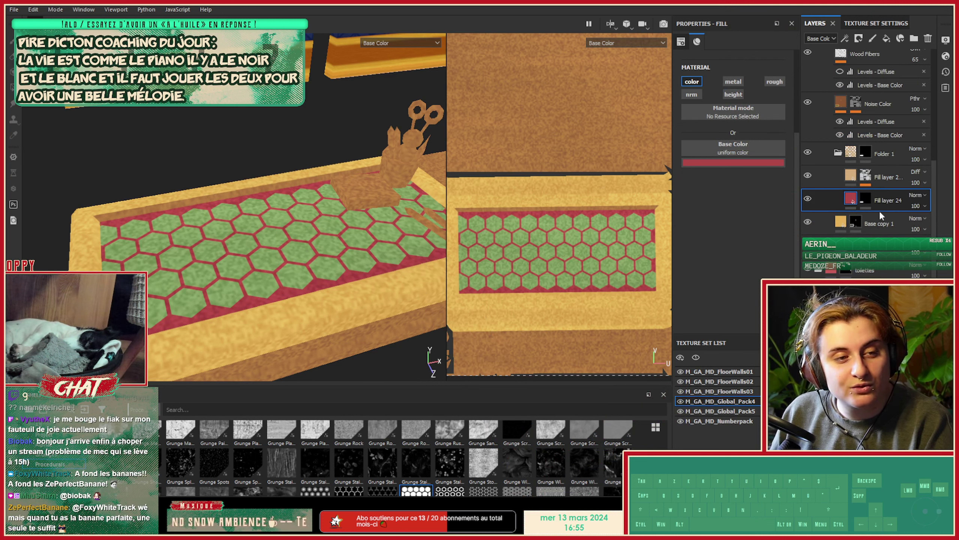
{"action": "left_click", "coordinate": [916, 148]}
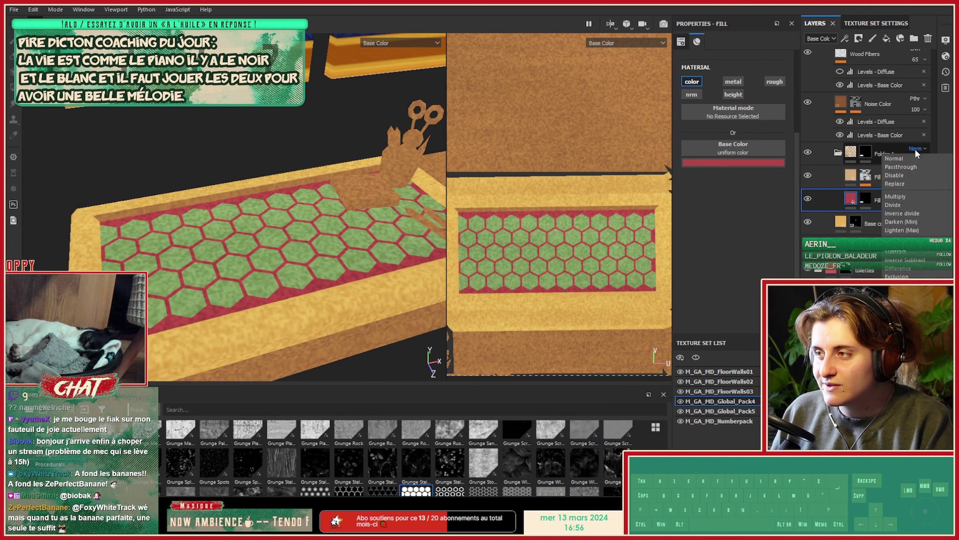
{"action": "left_click", "coordinate": [915, 148]}
{"action": "scroll", "coordinate": [840, 156], "scroll_direction": "up", "scroll_amount": 2}
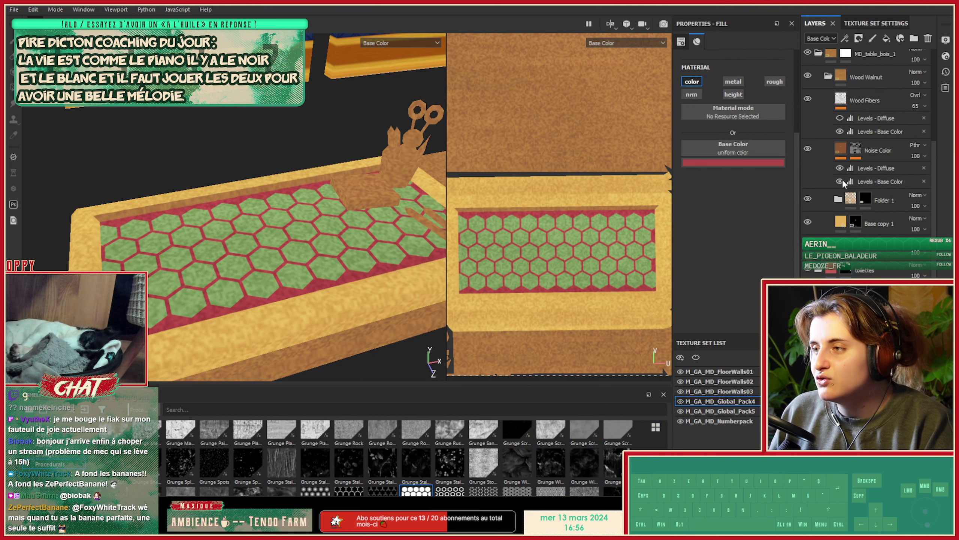
{"action": "left_click", "coordinate": [838, 196]}
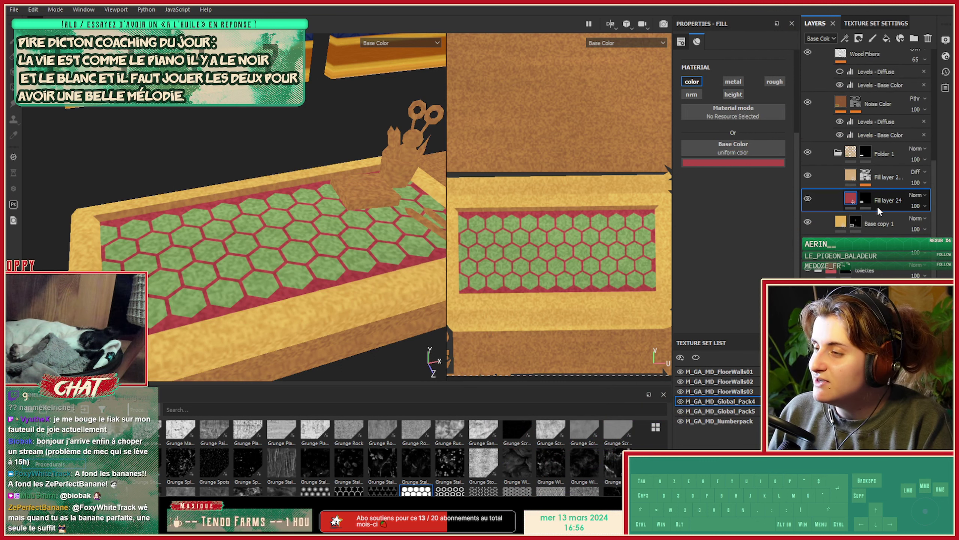
{"action": "left_click", "coordinate": [863, 199]}
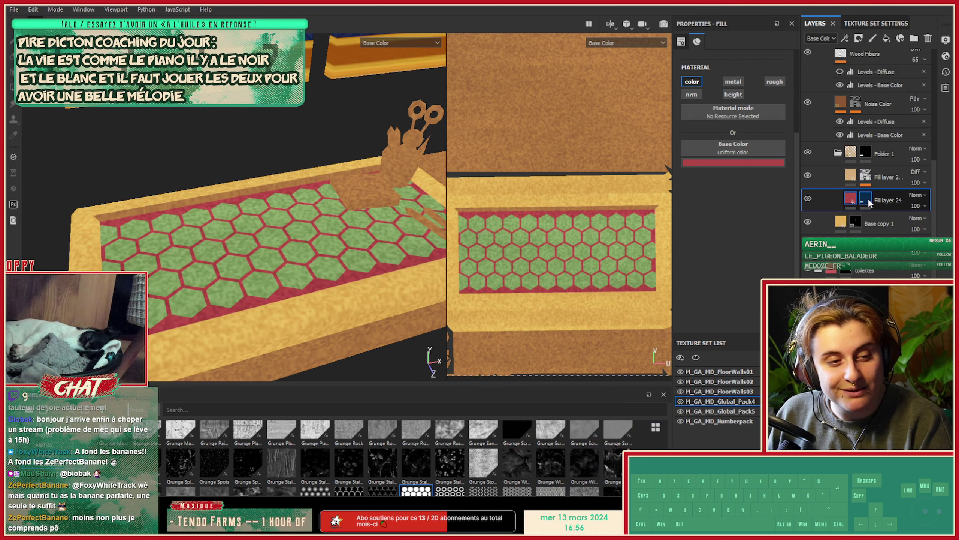
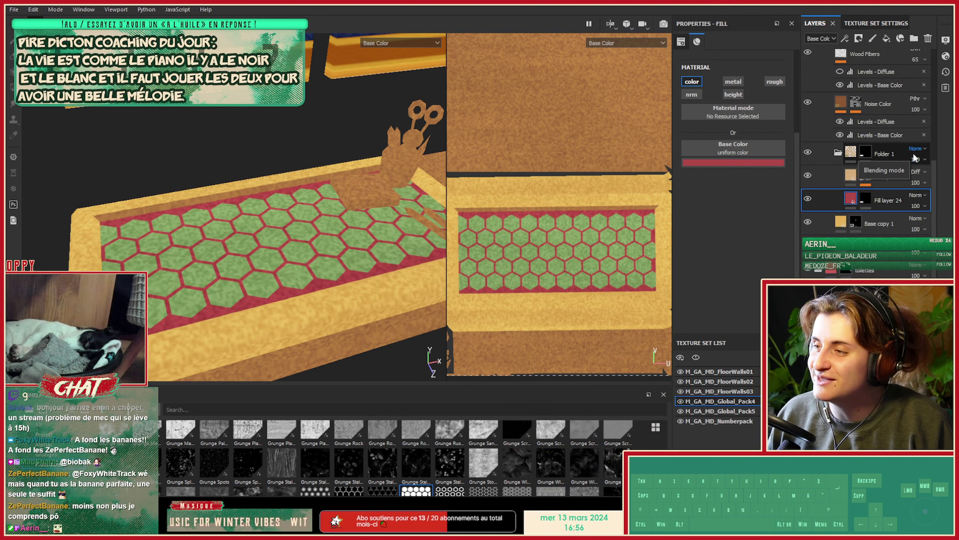
Set Folder 1's blending mode to Passthrough and move Fill layer 24 out of the folder, directly beneath it.
{"action": "left_click", "coordinate": [916, 149]}
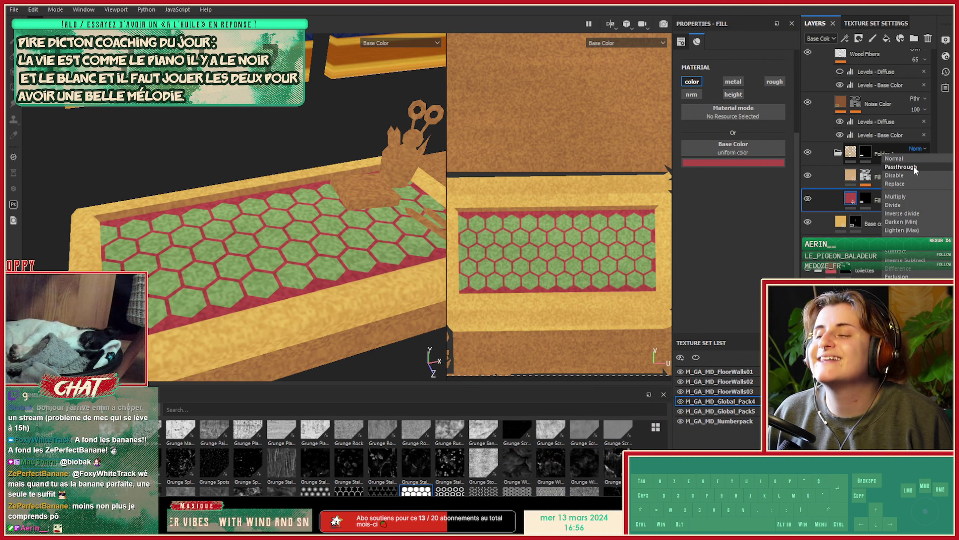
{"action": "left_click", "coordinate": [914, 167]}
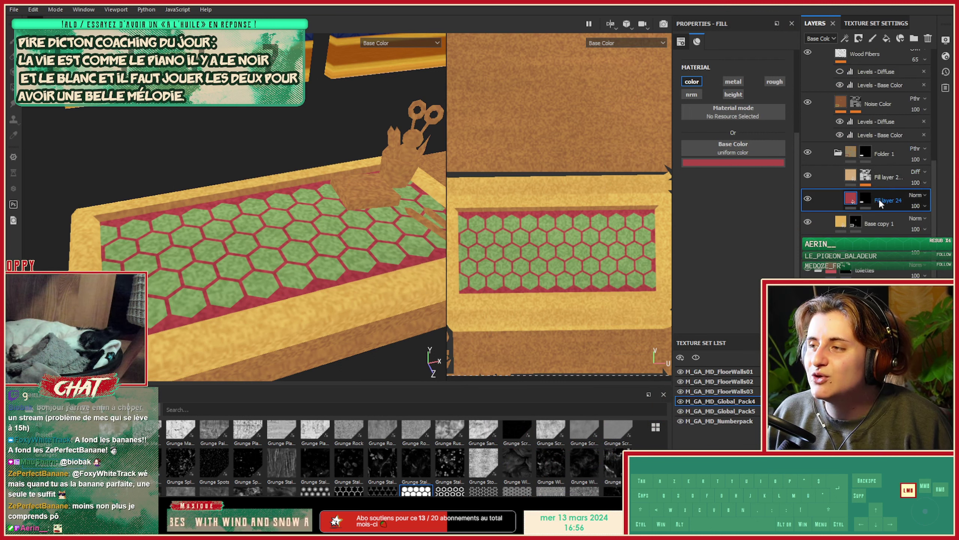
{"action": "left_click_drag", "start_coordinate": [879, 198], "coordinate": [880, 216]}
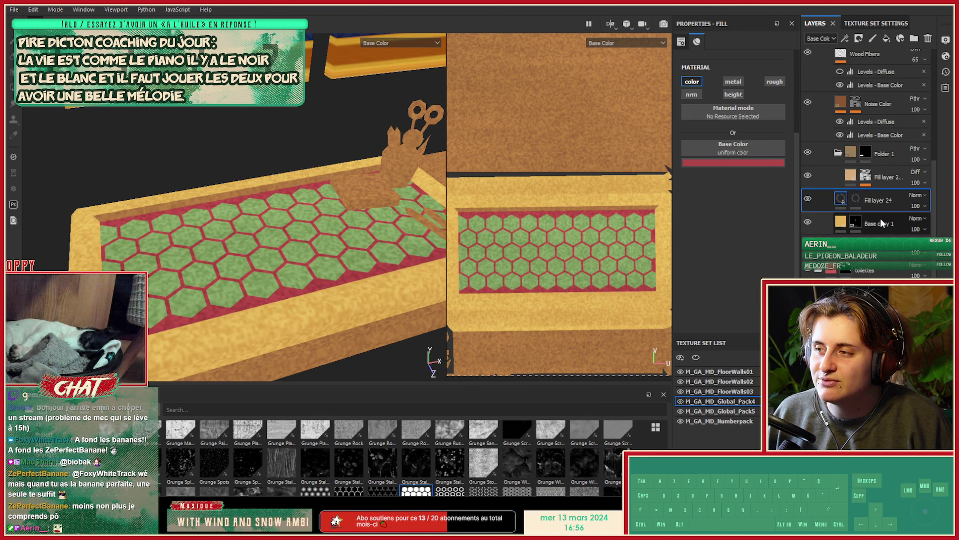
Toggle the visibility of Fill layer 24 and Base copy 1 to compare the inlay, leaving Fill layer 24 hidden.
{"action": "left_click", "coordinate": [807, 199]}
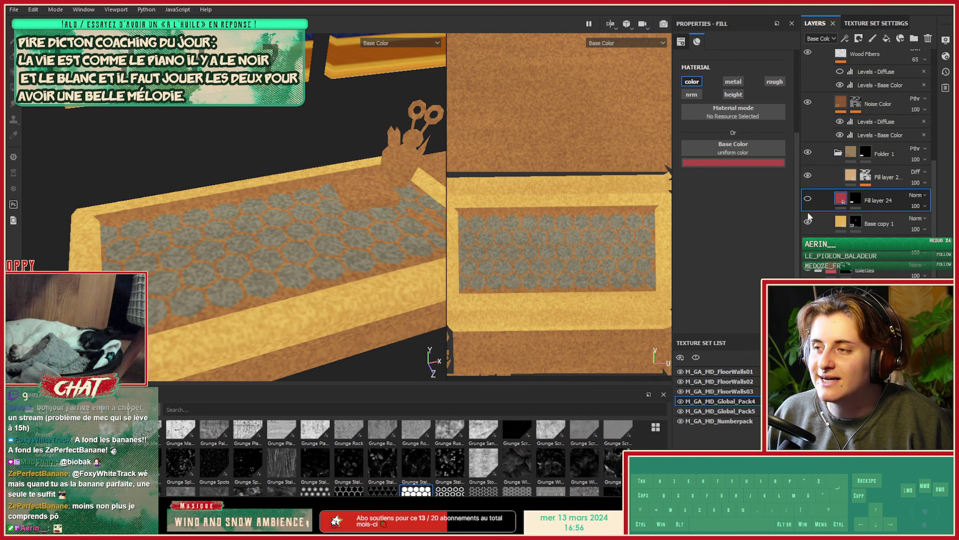
{"action": "left_click", "coordinate": [808, 222]}
{"action": "left_click", "coordinate": [808, 223]}
{"action": "left_click", "coordinate": [808, 199]}
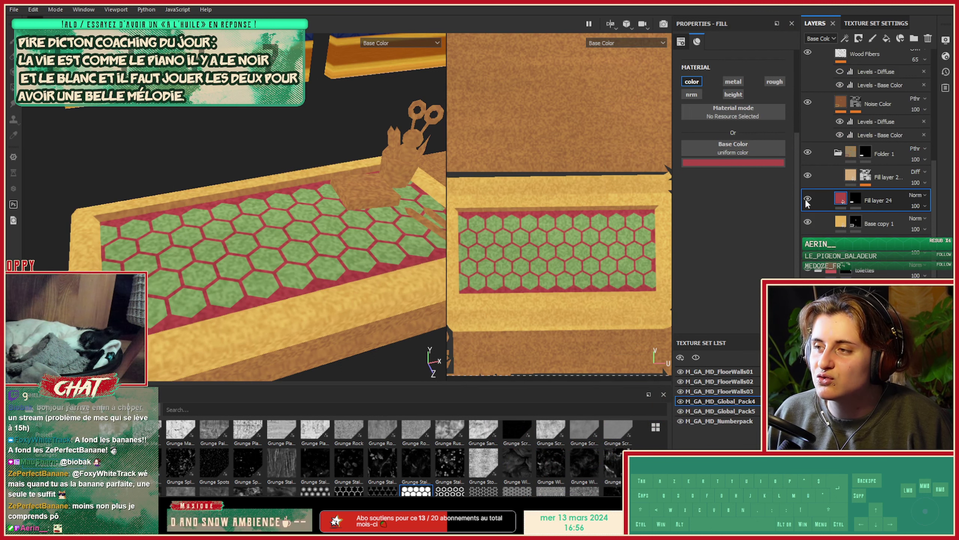
{"action": "left_click", "coordinate": [807, 199]}
Cycle the hexagon layer's blending modes from Normal down to Soft Light and display the full Material in both views.
{"action": "left_click", "coordinate": [915, 171]}
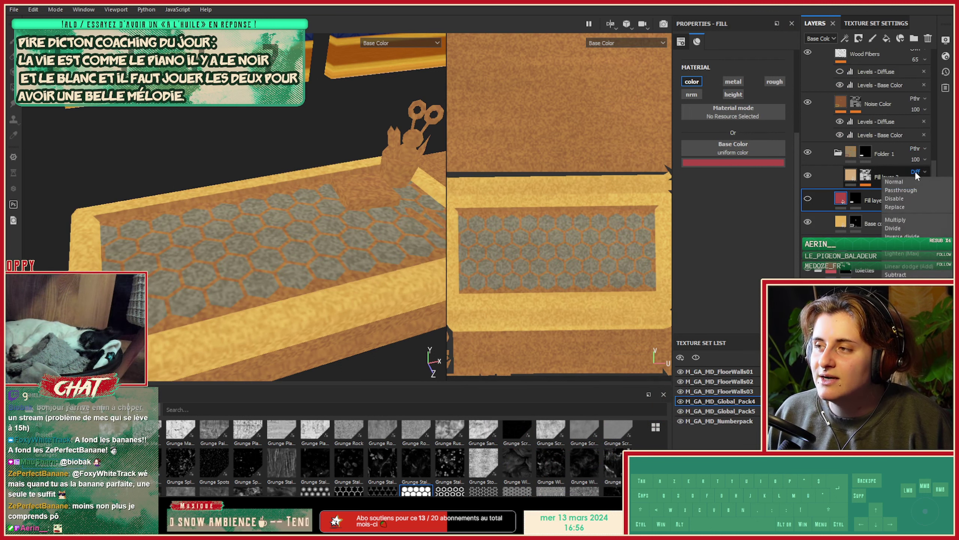
{"action": "left_click", "coordinate": [914, 179]}
{"action": "left_click", "coordinate": [916, 173]}
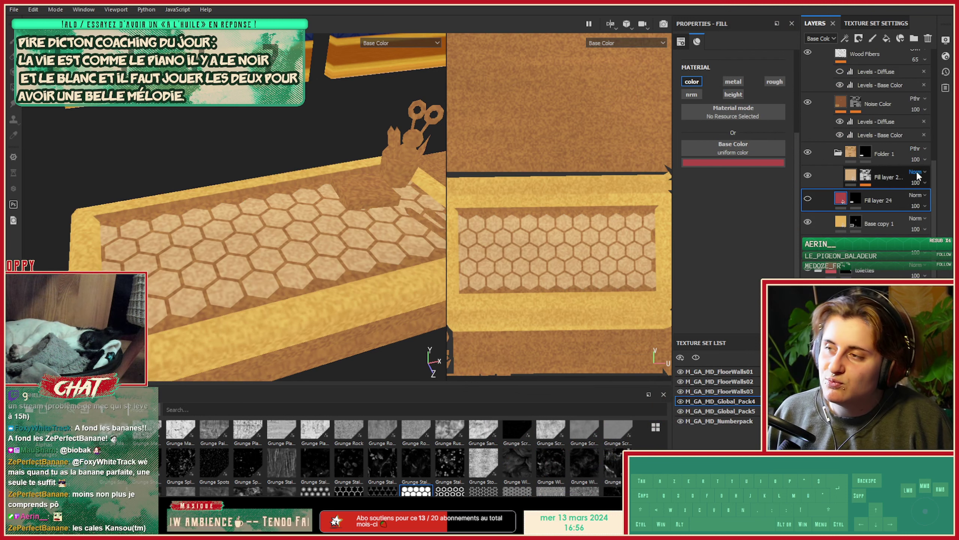
{"action": "scroll", "coordinate": [917, 175], "scroll_direction": "down", "scroll_amount": 4}
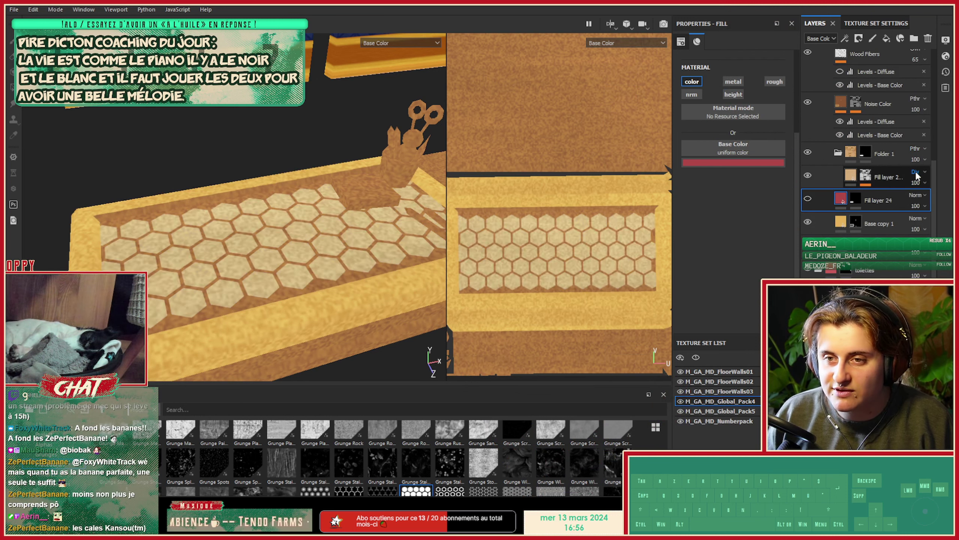
{"action": "scroll", "coordinate": [917, 174], "scroll_direction": "down", "scroll_amount": 4}
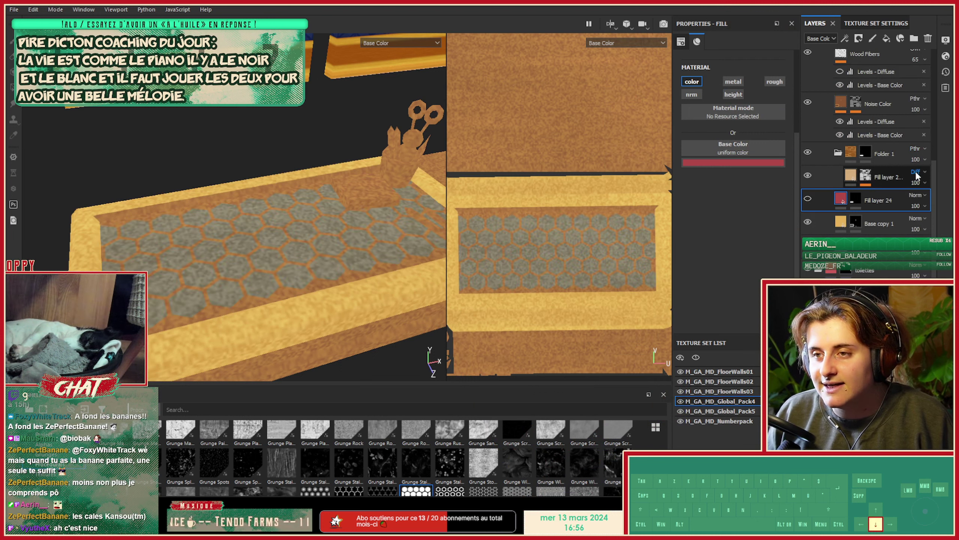
{"action": "scroll", "coordinate": [917, 175], "scroll_direction": "down", "scroll_amount": 4}
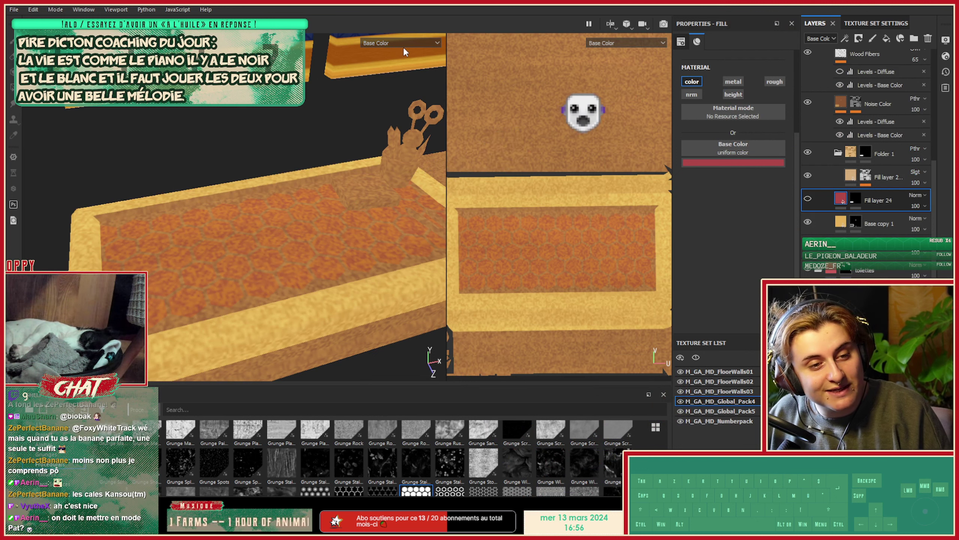
{"action": "key", "text": "m"}
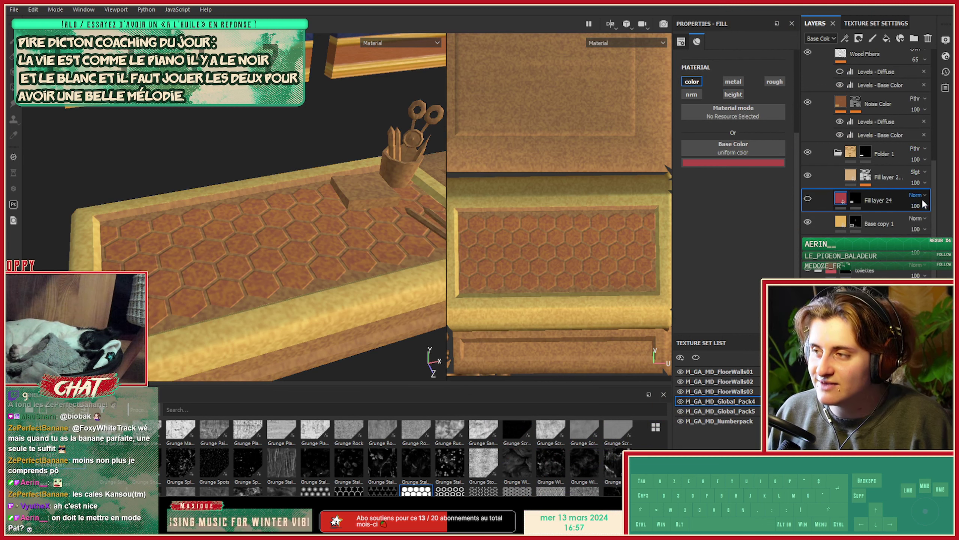
Set the hexagon layer's blending mode back to Normal and make the red Fill layer 24 visible again.
{"action": "left_click", "coordinate": [916, 174]}
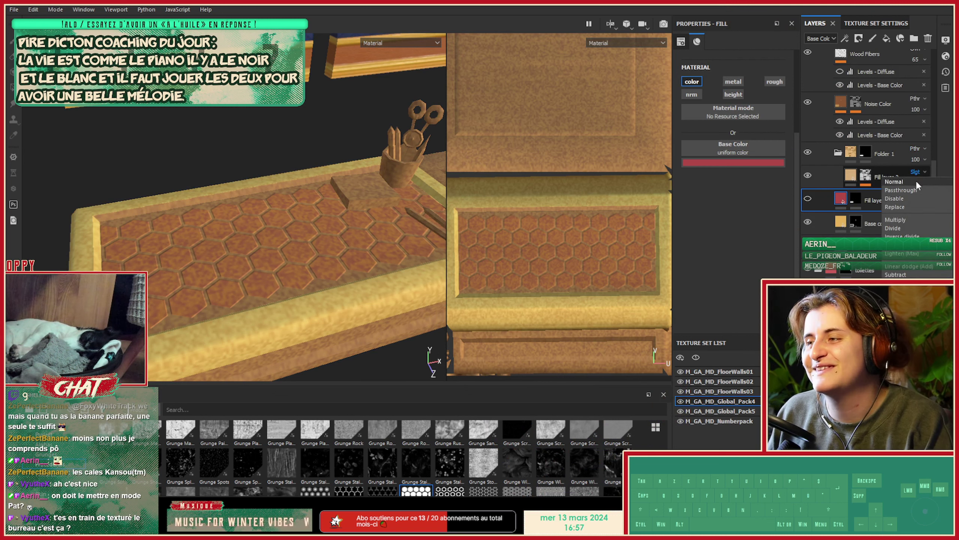
{"action": "left_click", "coordinate": [916, 179]}
{"action": "left_click", "coordinate": [916, 173]}
{"action": "left_click", "coordinate": [916, 175]}
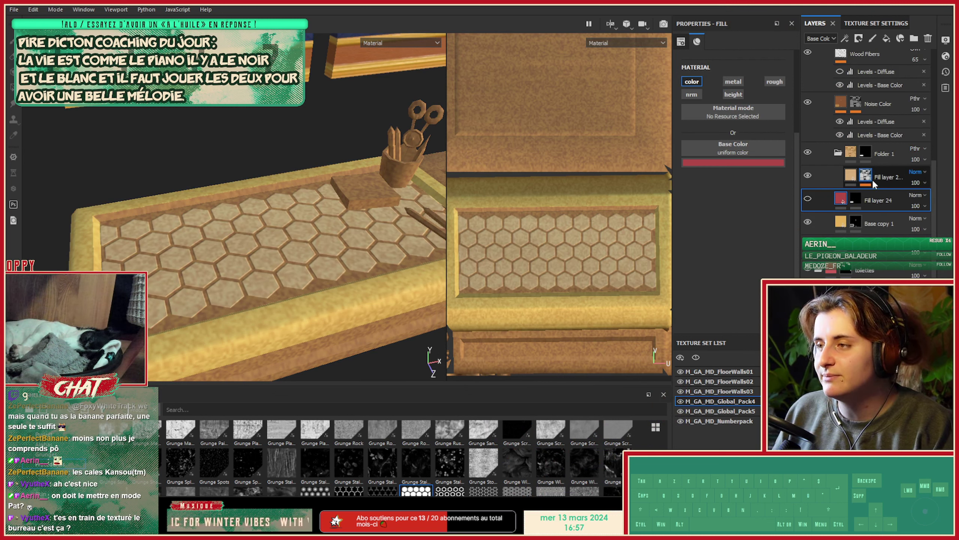
{"action": "left_click", "coordinate": [808, 198]}
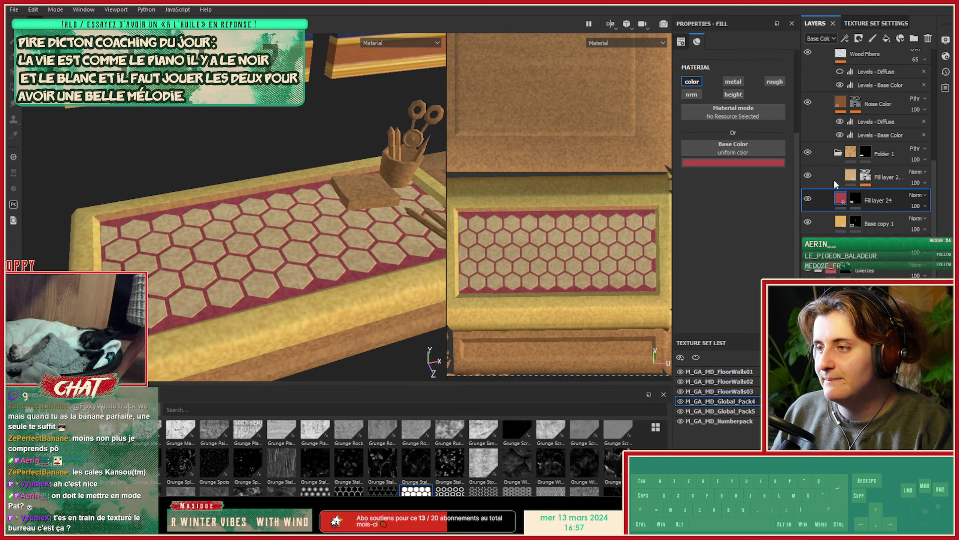
Cycle the hexagon layer's blending modes over the red inlay from Passthrough down to Signed Addition (Sadd).
{"action": "left_click", "coordinate": [917, 172]}
{"action": "left_click", "coordinate": [917, 169]}
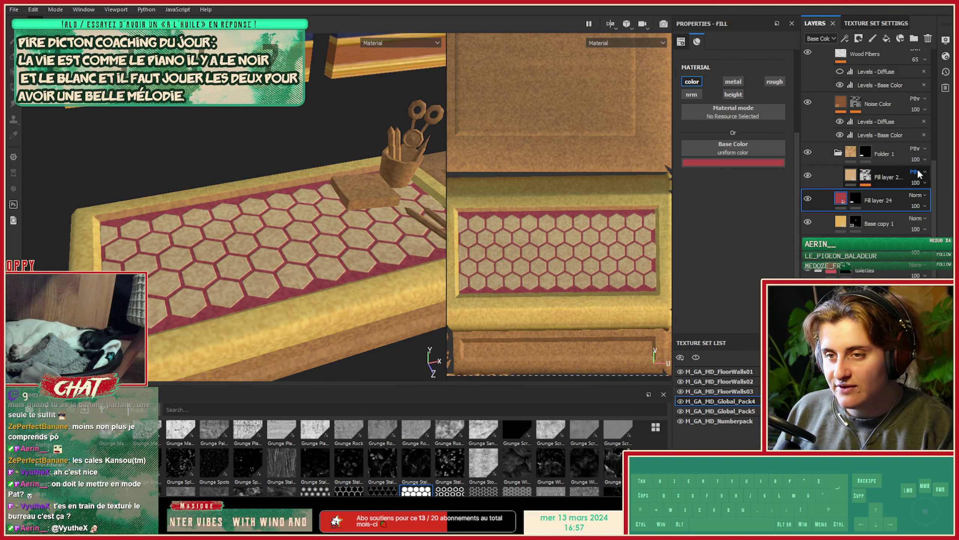
{"action": "key", "text": "Down"}
{"action": "key", "text": "Down"}
{"action": "key", "text": "Down"}
{"action": "key", "text": "Down"}
{"action": "key", "text": "Down"}
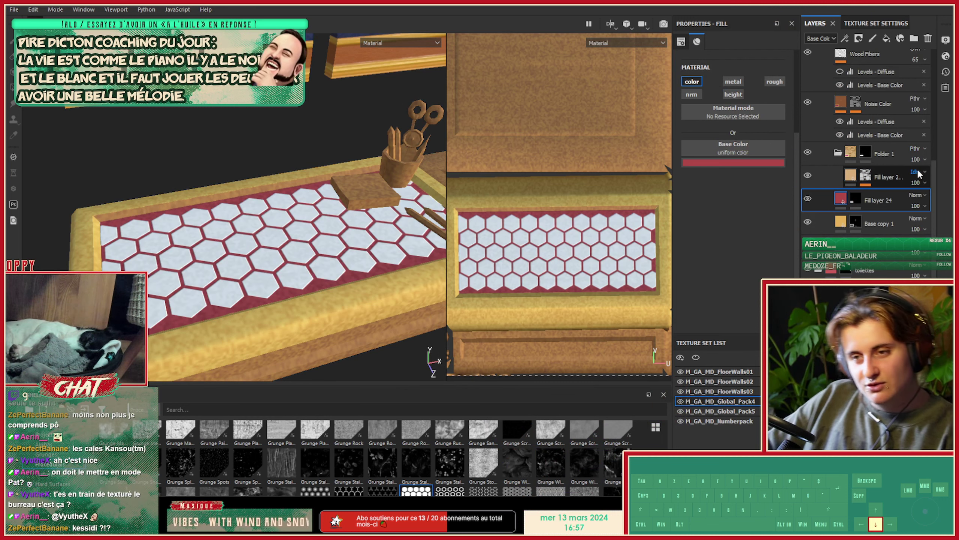
{"action": "key", "text": "Down"}
{"action": "key", "text": "Down"}
{"action": "key", "text": "Down"}
{"action": "key", "text": "Down"}
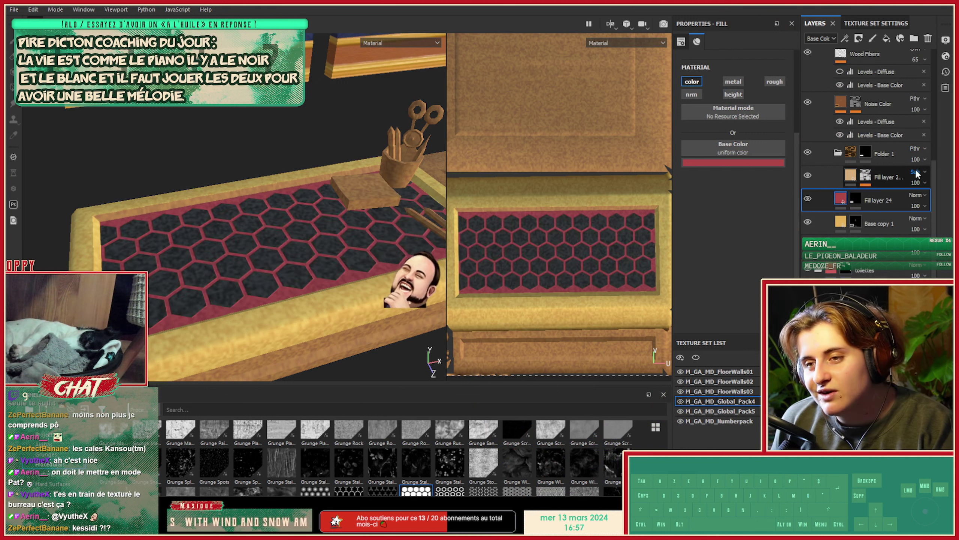
{"action": "key", "text": "Down"}
{"action": "key", "text": "Down"}
{"action": "key", "text": "Down"}
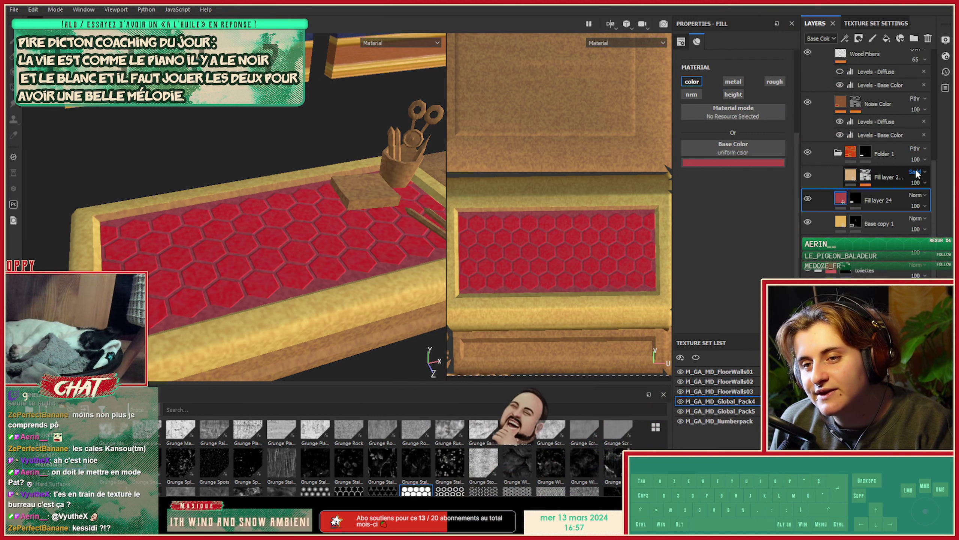
Inspect the inlay from another angle and set the hexagon layer's blending mode to Overlay.
{"action": "left_click_drag", "start_coordinate": [235, 214], "coordinate": [263, 227], "text": "alt"}
{"action": "left_click", "coordinate": [911, 196]}
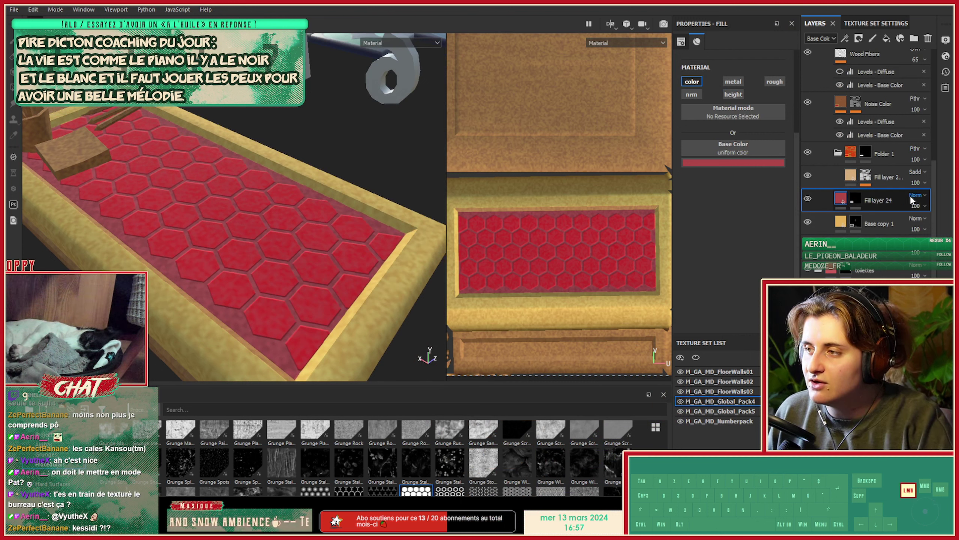
{"action": "left_click", "coordinate": [921, 168]}
{"action": "left_click", "coordinate": [921, 168]}
{"action": "key", "text": "Down"}
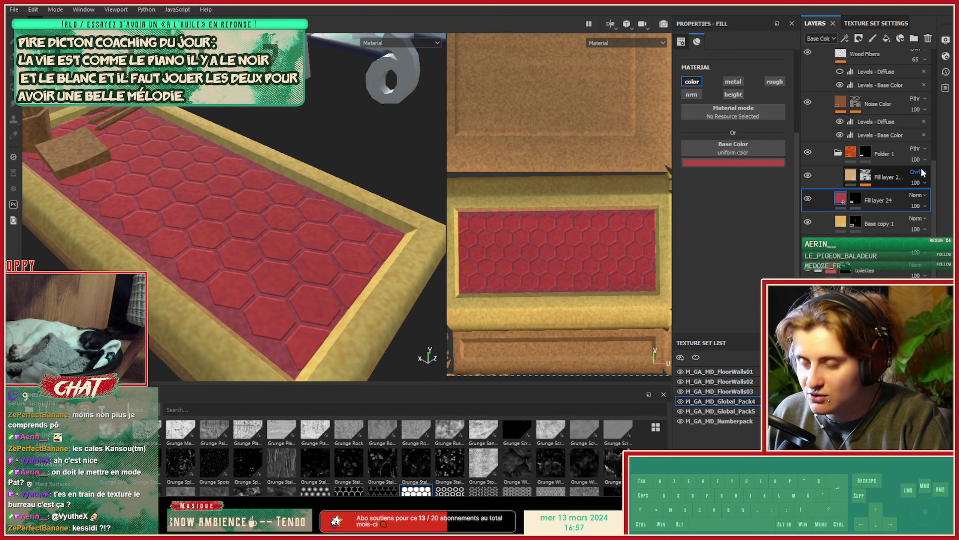
{"action": "key", "text": "Down"}
{"action": "key", "text": "Up"}
Enable the roughness channel on the hexagon fill layer and raise its uniform roughness to about 0.50.
{"action": "left_click", "coordinate": [849, 178]}
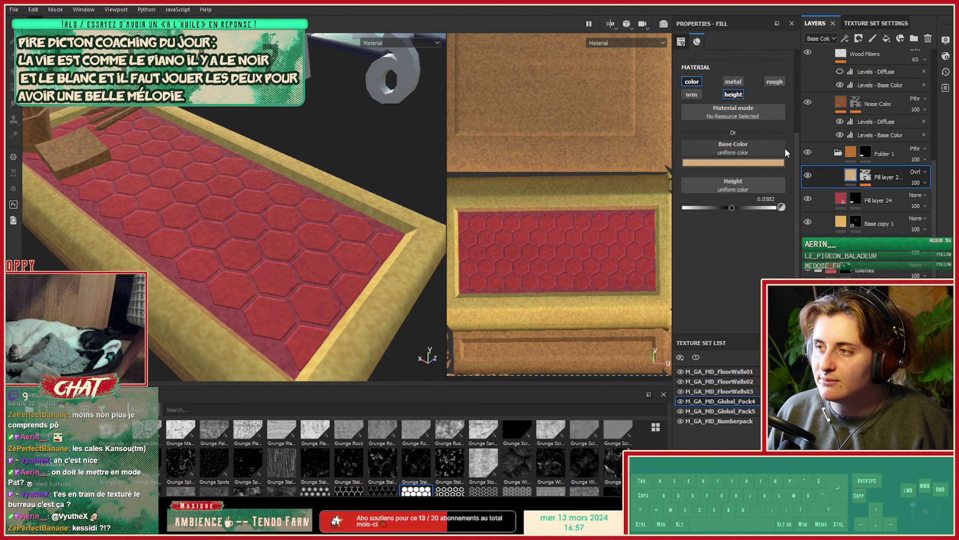
{"action": "left_click", "coordinate": [773, 82]}
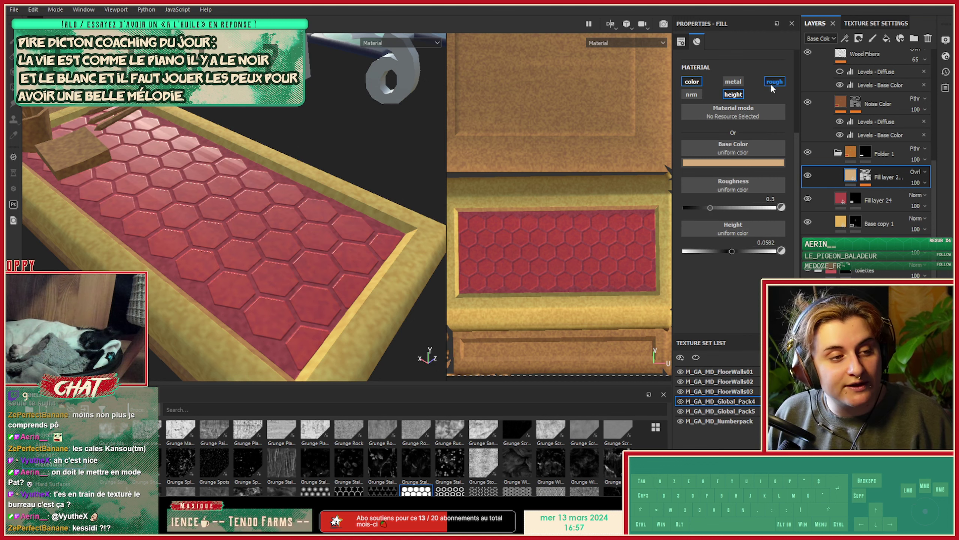
{"action": "left_click_drag", "start_coordinate": [434, 182], "coordinate": [408, 193], "text": "alt"}
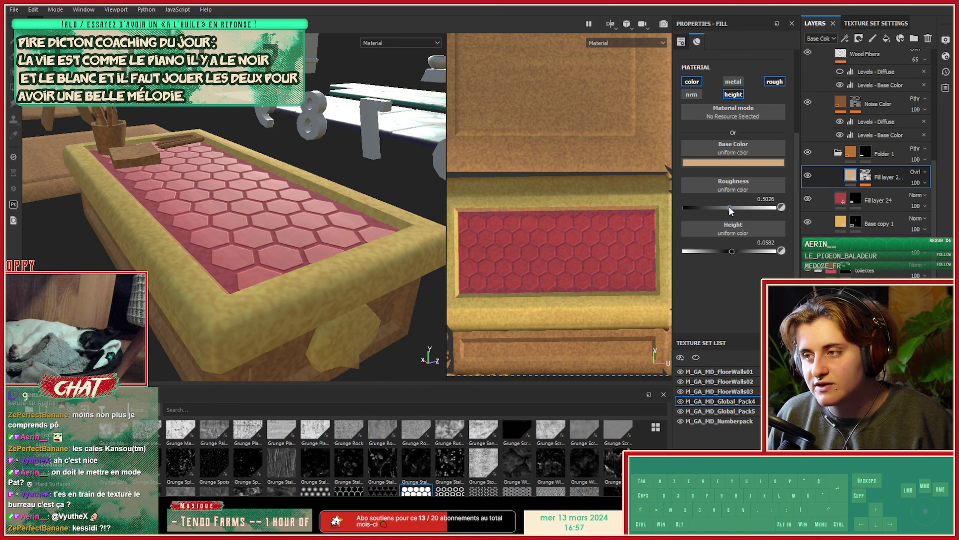
Assign the 3D Perlin Noise Fractal texture to the hexagon layer's roughness and view the inlay's reflections up close.
{"action": "left_click", "coordinate": [743, 185]}
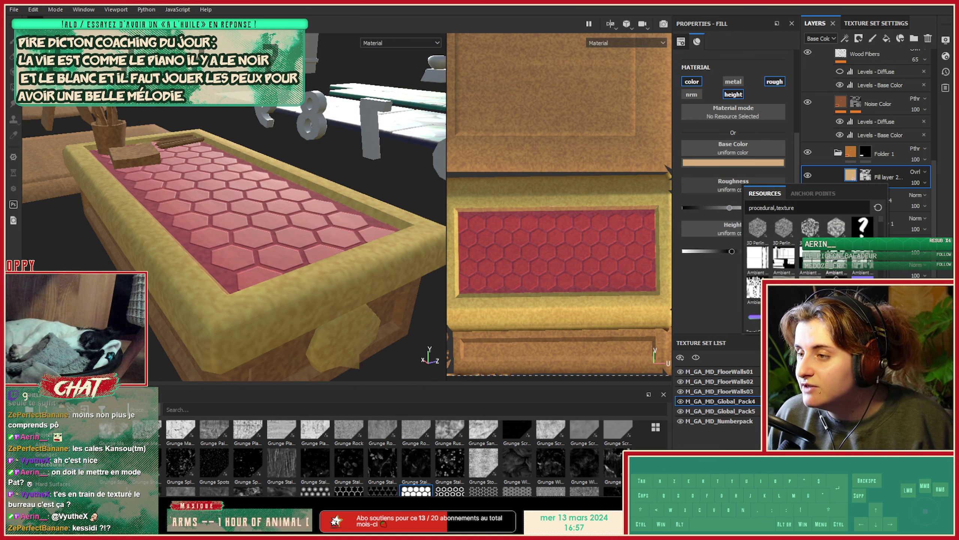
{"action": "left_click", "coordinate": [787, 231]}
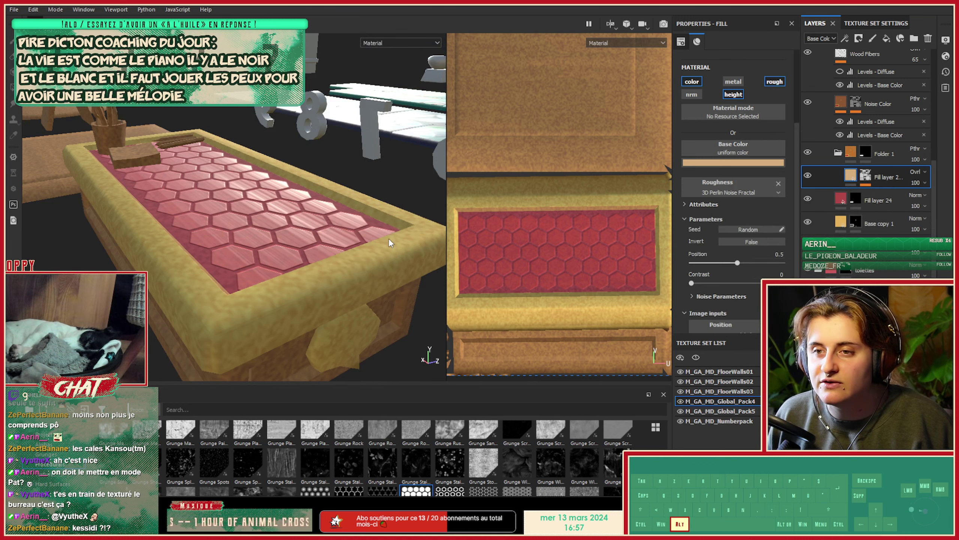
{"action": "left_click_drag", "start_coordinate": [264, 214], "coordinate": [323, 233], "text": "alt"}
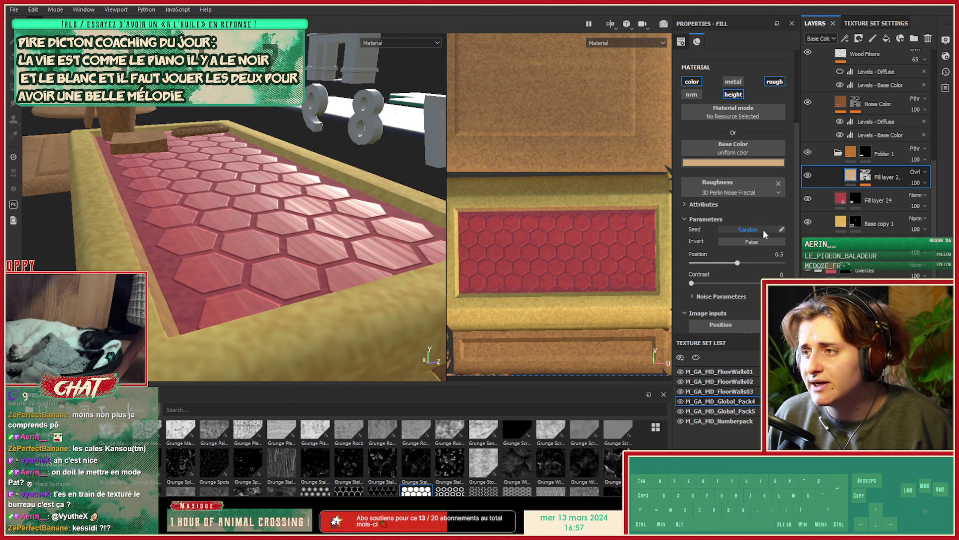
Expand the roughness noise's attributes and noise parameters and examine its scale, size, level and opacity settings.
{"action": "left_click", "coordinate": [700, 205]}
{"action": "scroll", "coordinate": [701, 208], "scroll_direction": "down", "scroll_amount": 2}
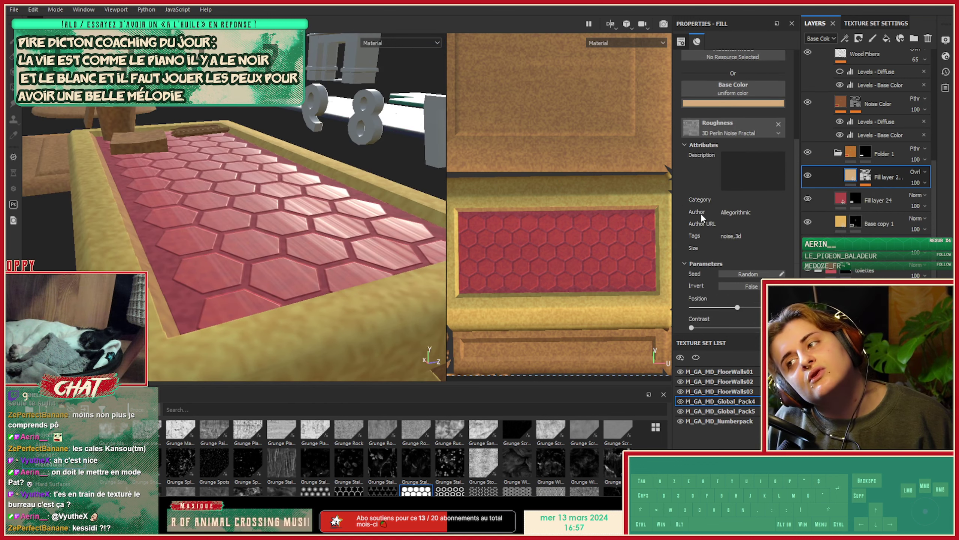
{"action": "scroll", "coordinate": [701, 214], "scroll_direction": "down", "scroll_amount": 1}
{"action": "scroll", "coordinate": [723, 257], "scroll_direction": "down", "scroll_amount": 2}
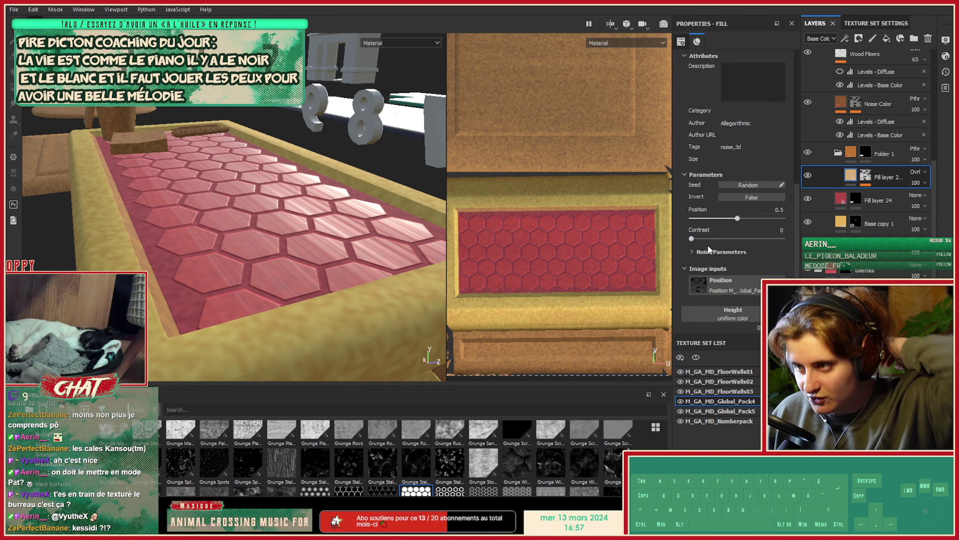
{"action": "left_click", "coordinate": [709, 251]}
{"action": "scroll", "coordinate": [710, 259], "scroll_direction": "down", "scroll_amount": 5}
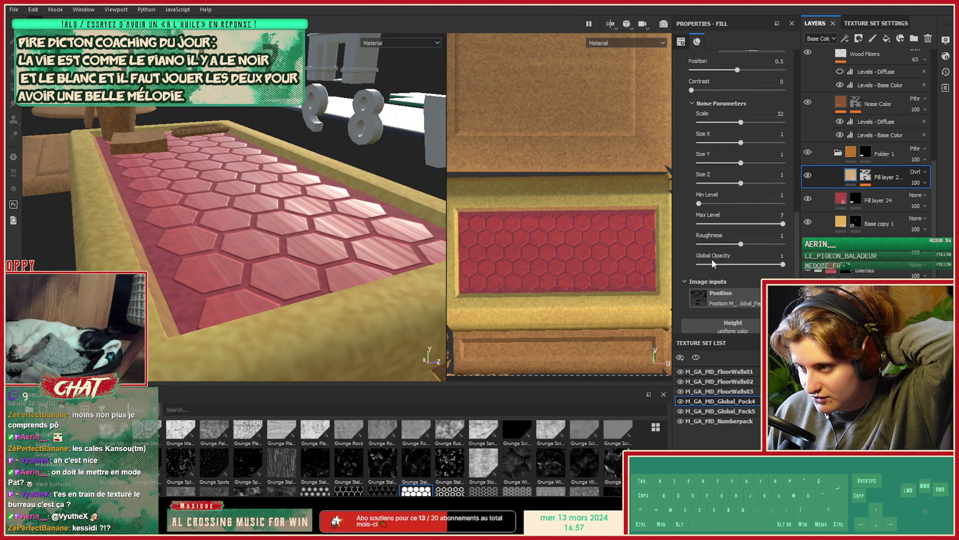
{"action": "scroll", "coordinate": [724, 262], "scroll_direction": "down", "scroll_amount": 1}
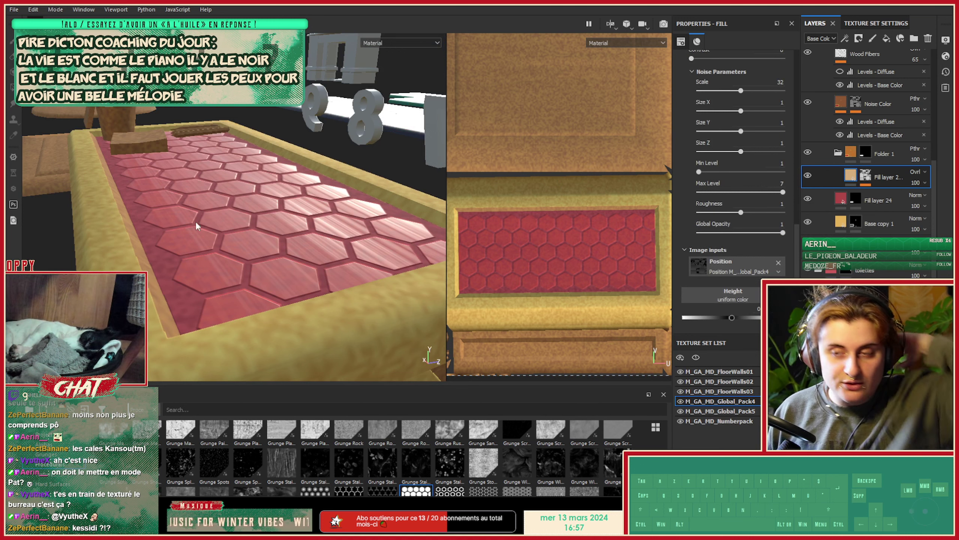
Examine the hexagon inlay's reflections from a distance and from several angles around the desk.
{"action": "right_click_drag", "start_coordinate": [196, 225], "coordinate": [139, 234], "text": "alt"}
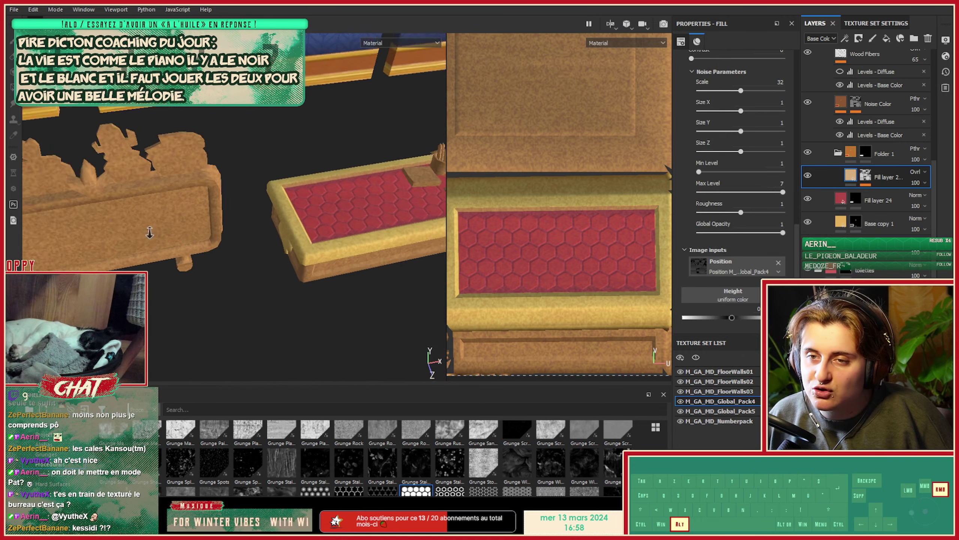
{"action": "middle_click_drag", "start_coordinate": [357, 242], "coordinate": [265, 239], "text": "alt"}
{"action": "right_click_drag", "start_coordinate": [264, 238], "coordinate": [303, 231], "text": "alt"}
{"action": "left_click_drag", "start_coordinate": [304, 232], "coordinate": [259, 279], "text": "alt"}
{"action": "middle_click_drag", "start_coordinate": [263, 240], "coordinate": [243, 255], "text": "alt"}
{"action": "left_click_drag", "start_coordinate": [243, 261], "coordinate": [267, 298], "text": "alt"}
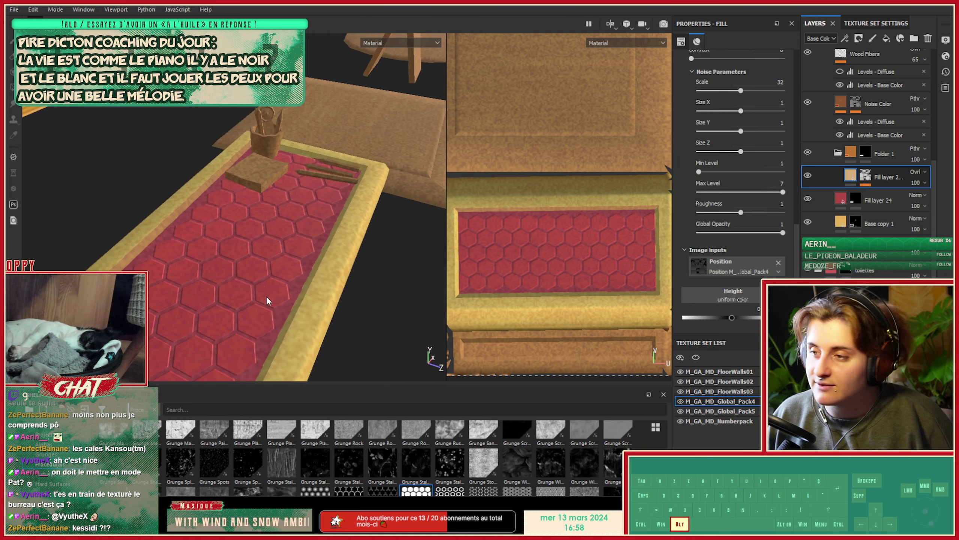
{"action": "middle_click_drag", "start_coordinate": [267, 298], "coordinate": [268, 264], "text": "alt"}
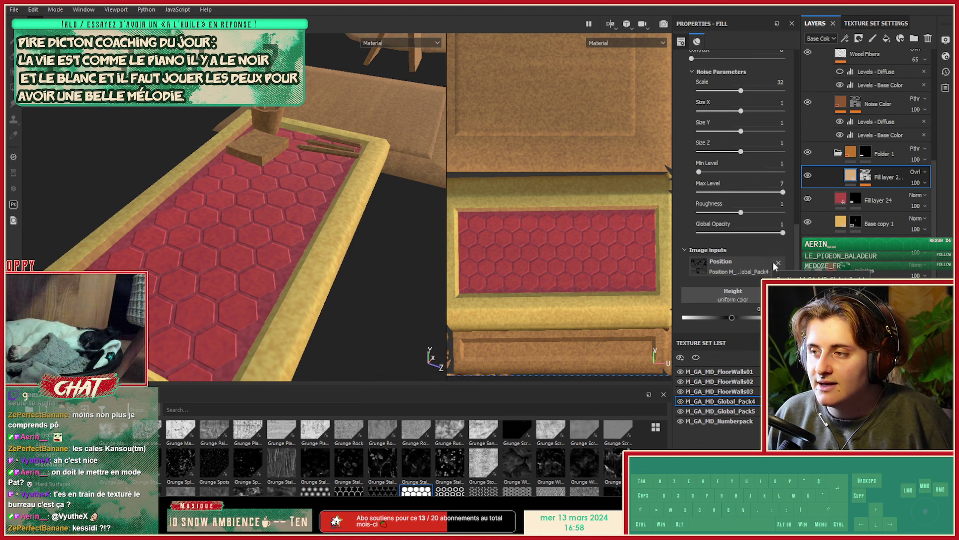
Clear the Position map from the roughness noise's image inputs and view the inlay up close.
{"action": "left_click", "coordinate": [778, 263]}
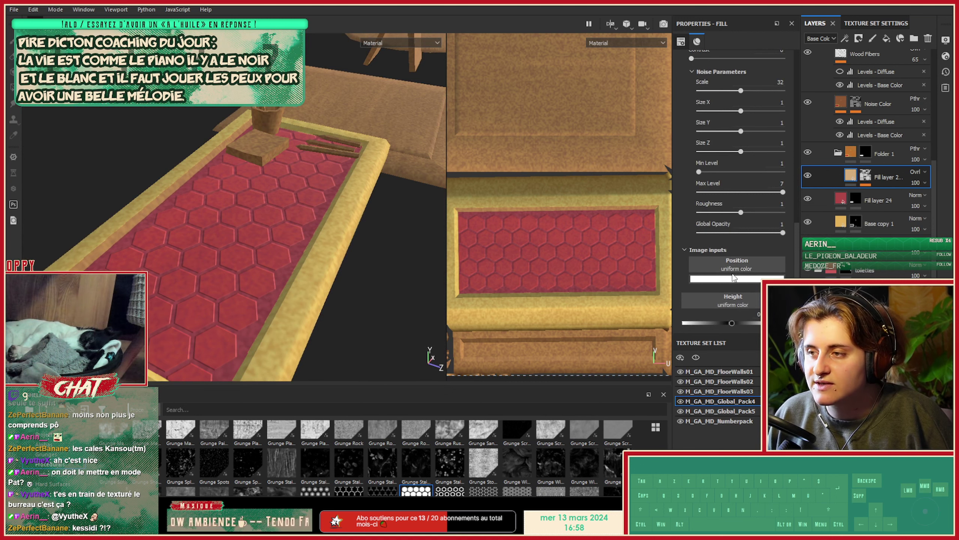
{"action": "left_click_drag", "start_coordinate": [240, 283], "coordinate": [263, 271], "text": "alt"}
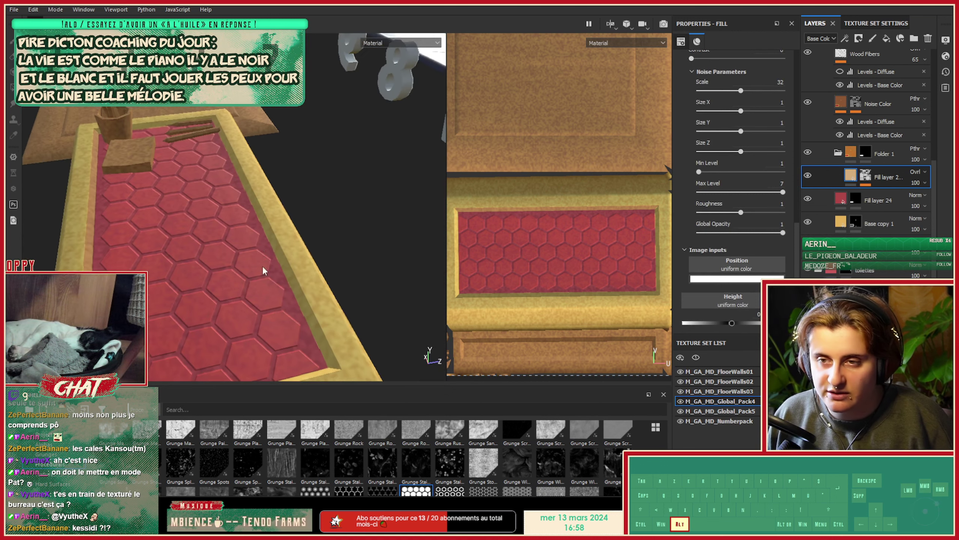
{"action": "right_click_drag", "start_coordinate": [263, 271], "coordinate": [317, 268], "text": "alt"}
{"action": "middle_click_drag", "start_coordinate": [317, 268], "coordinate": [345, 242], "text": "alt"}
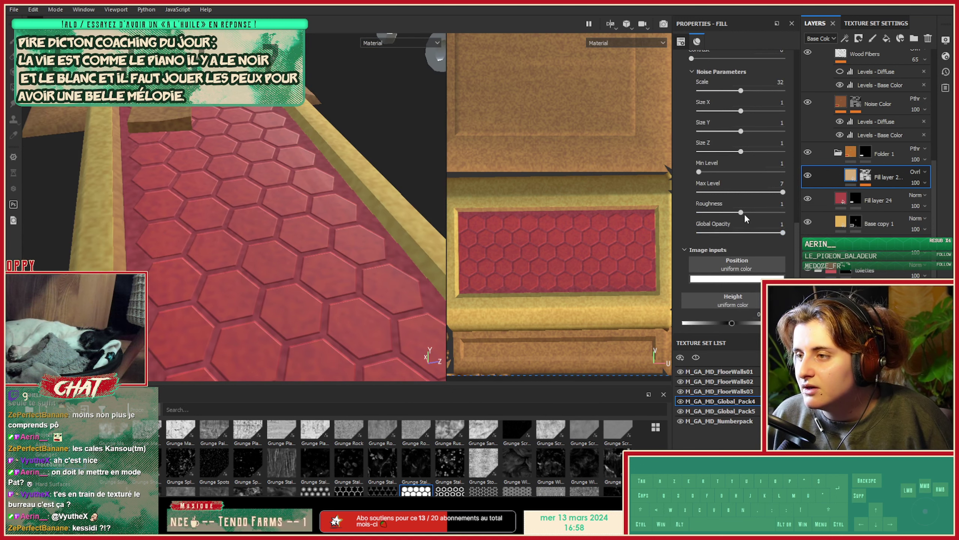
Set the roughness noise's Roughness parameter to 1.54 and its Min Level to 7, checking the reflections at a low angle.
{"action": "left_click_drag", "start_coordinate": [743, 213], "coordinate": [764, 213]}
{"action": "left_click_drag", "start_coordinate": [374, 257], "coordinate": [392, 221], "text": "alt"}
{"action": "left_click_drag", "start_coordinate": [765, 229], "coordinate": [787, 230]}
{"action": "mouse_move", "coordinate": [724, 171]}
{"action": "left_mouse_down"}
{"action": "mouse_move", "coordinate": [767, 169]}
{"action": "mouse_move", "coordinate": [745, 170]}
{"action": "mouse_move", "coordinate": [754, 170]}
{"action": "mouse_move", "coordinate": [748, 149]}
{"action": "mouse_move", "coordinate": [785, 149]}
{"action": "mouse_move", "coordinate": [693, 152]}
{"action": "mouse_move", "coordinate": [763, 151]}
{"action": "left_mouse_up"}
Set the roughness noise's scale to 5000.
{"action": "scroll", "coordinate": [741, 171], "scroll_direction": "up", "scroll_amount": 3}
{"action": "left_click", "coordinate": [780, 141]}
{"action": "type", "text": "5000"}
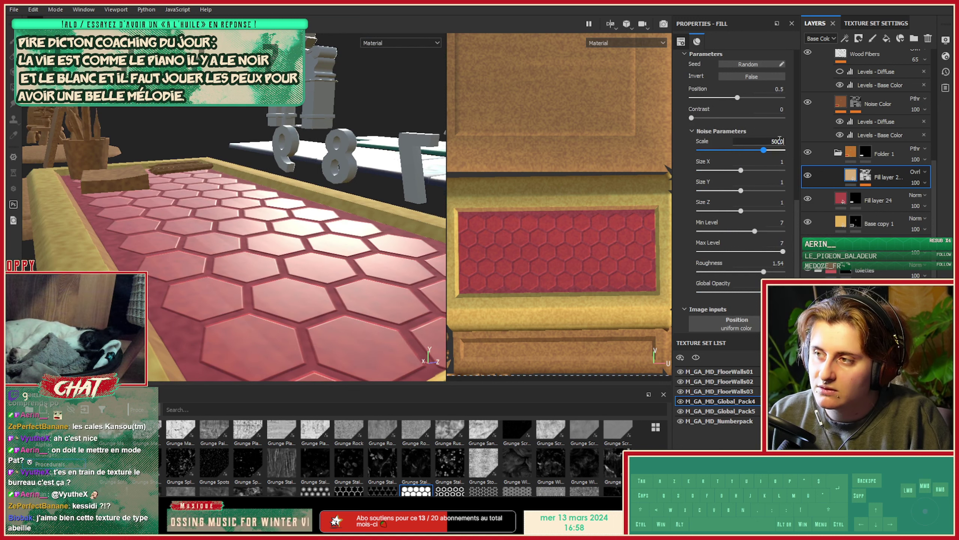
{"action": "key", "text": "Return"}
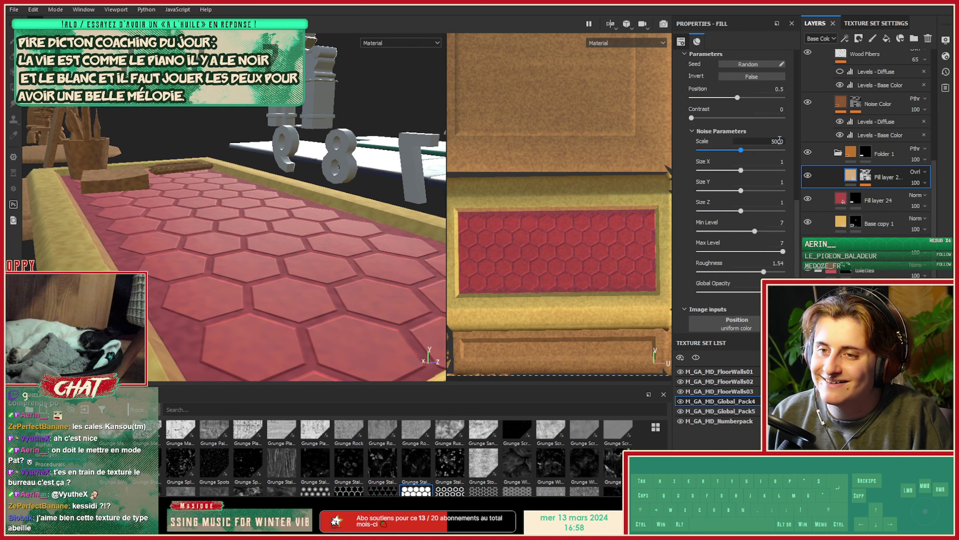
Adjust the roughness noise to contrast 0.79, scale 4345.24 and position 0.45.
{"action": "mouse_move", "coordinate": [741, 151]}
{"action": "left_mouse_down"}
{"action": "mouse_move", "coordinate": [716, 150]}
{"action": "mouse_move", "coordinate": [741, 150]}
{"action": "left_mouse_up"}
{"action": "left_click_drag", "start_coordinate": [733, 118], "coordinate": [763, 118]}
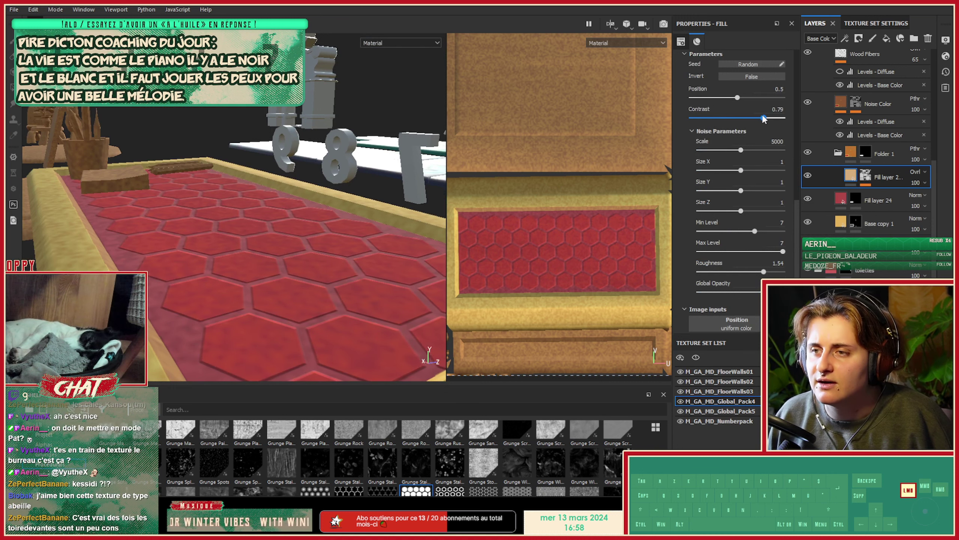
{"action": "left_click_drag", "start_coordinate": [738, 153], "coordinate": [735, 152]}
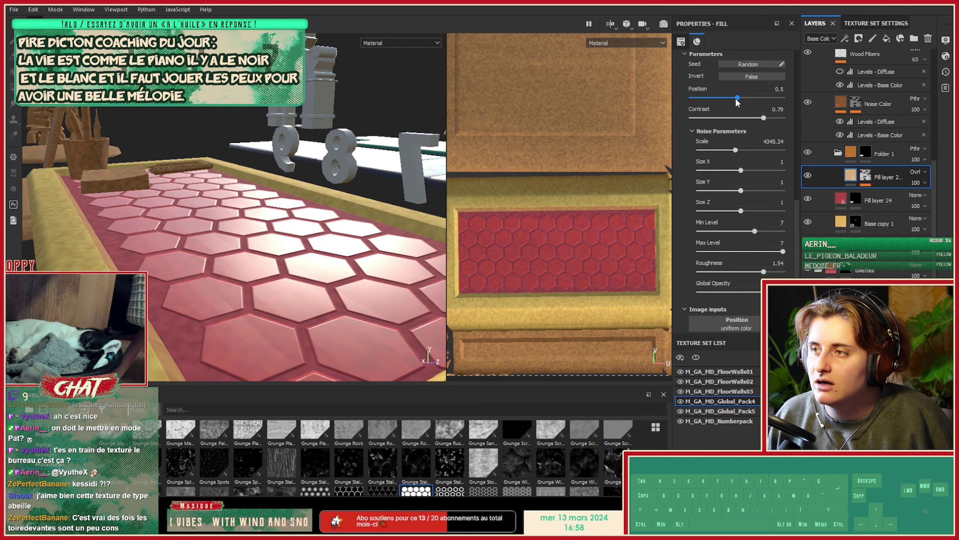
{"action": "mouse_move", "coordinate": [735, 97]}
{"action": "left_mouse_down"}
{"action": "mouse_move", "coordinate": [724, 98]}
{"action": "mouse_move", "coordinate": [732, 98]}
{"action": "left_mouse_up"}
Collapse the noise parameters and remove the 3D Perlin Noise Fractal texture from the hexagon layer's roughness.
{"action": "scroll", "coordinate": [733, 195], "scroll_direction": "up", "scroll_amount": 2}
{"action": "scroll", "coordinate": [733, 198], "scroll_direction": "up", "scroll_amount": 3}
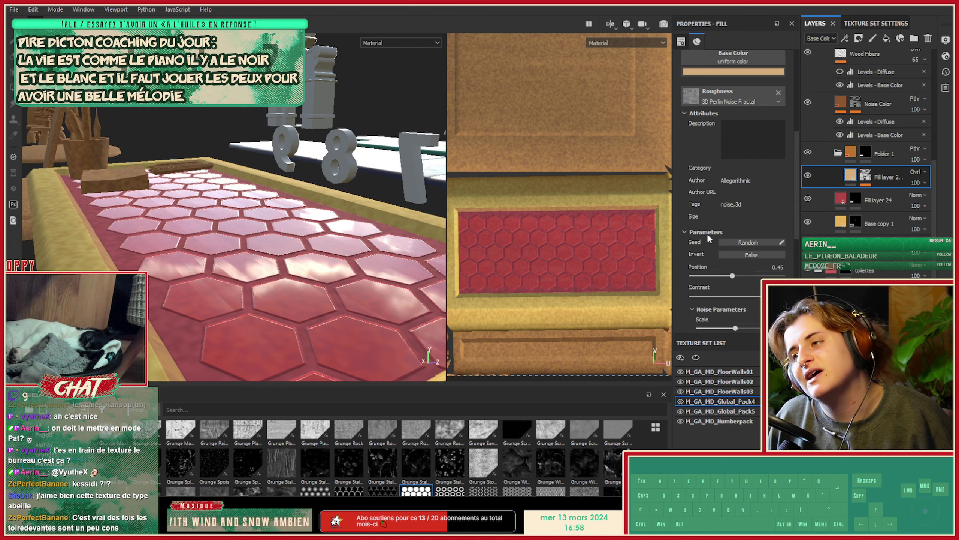
{"action": "left_click", "coordinate": [703, 232]}
{"action": "scroll", "coordinate": [700, 243], "scroll_direction": "up", "scroll_amount": 1}
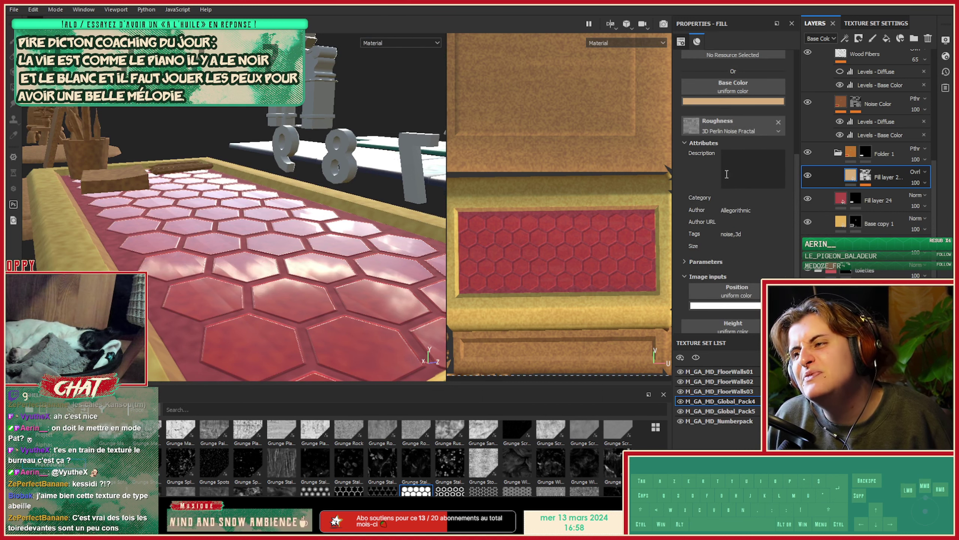
{"action": "left_click", "coordinate": [779, 121]}
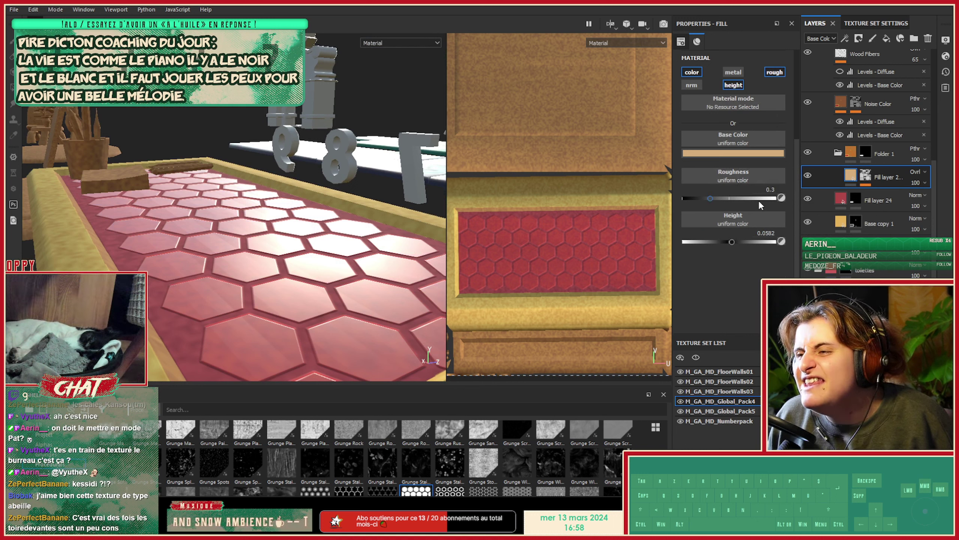
Try the Checker 2 texture as the hexagon layer's roughness, view its reflections, and remove it.
{"action": "left_click", "coordinate": [736, 170]}
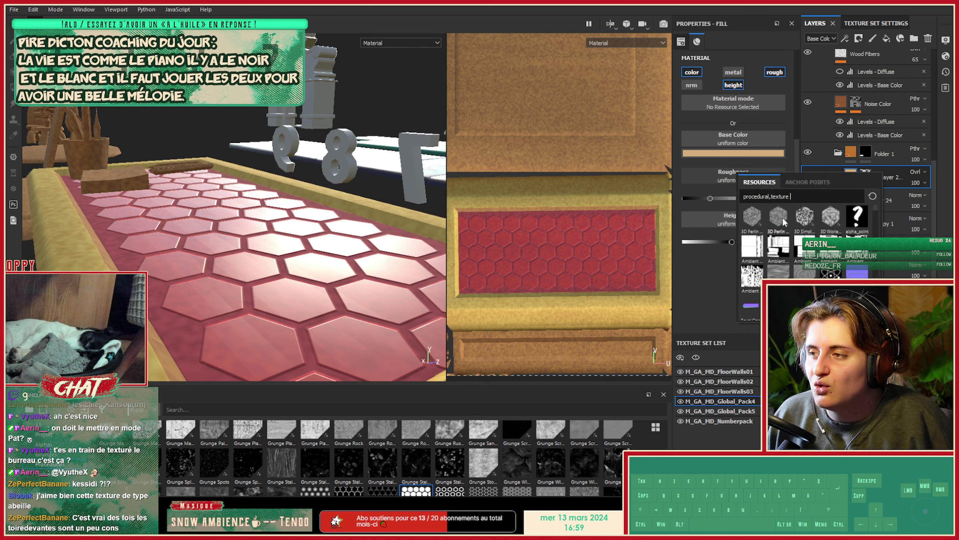
{"action": "scroll", "coordinate": [805, 221], "scroll_direction": "down", "scroll_amount": 4}
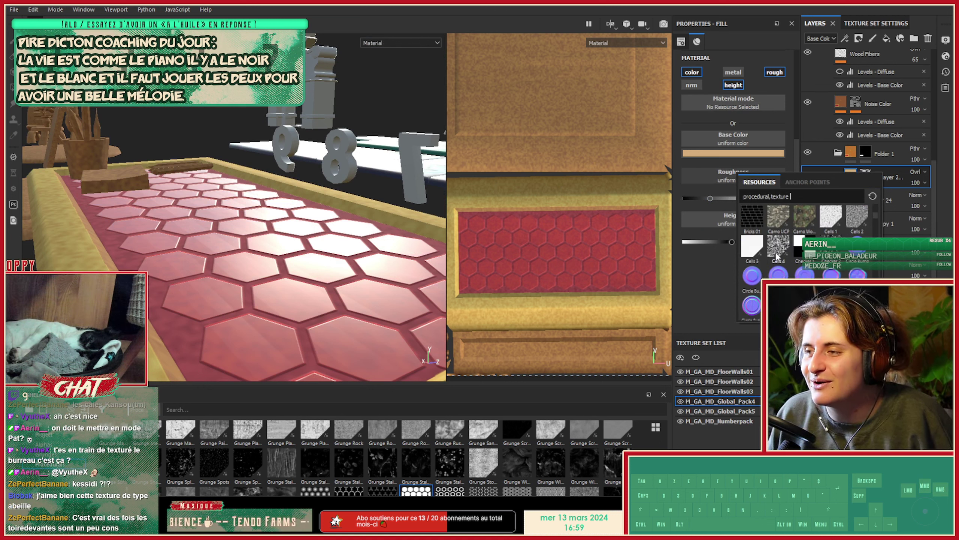
{"action": "left_click", "coordinate": [830, 248]}
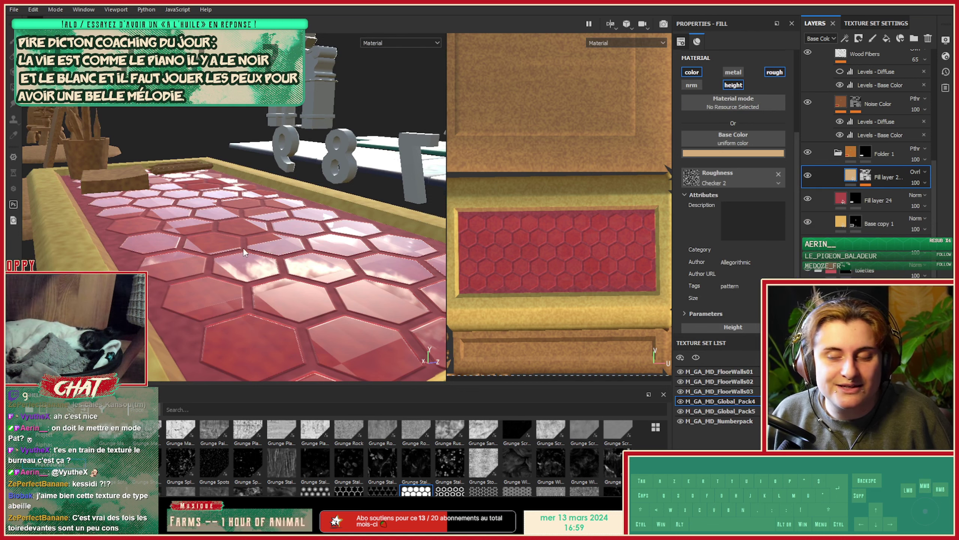
{"action": "left_click_drag", "start_coordinate": [243, 248], "coordinate": [312, 289], "text": "alt"}
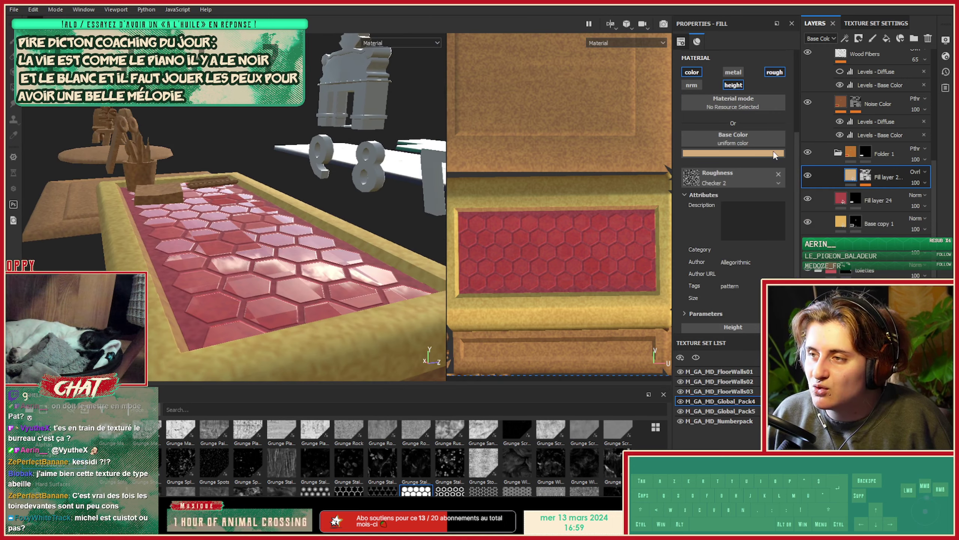
{"action": "left_click", "coordinate": [778, 174]}
Try the BnW Spots 1 texture as the hexagon layer's roughness, view it from another angle, and remove it.
{"action": "left_click", "coordinate": [748, 177]}
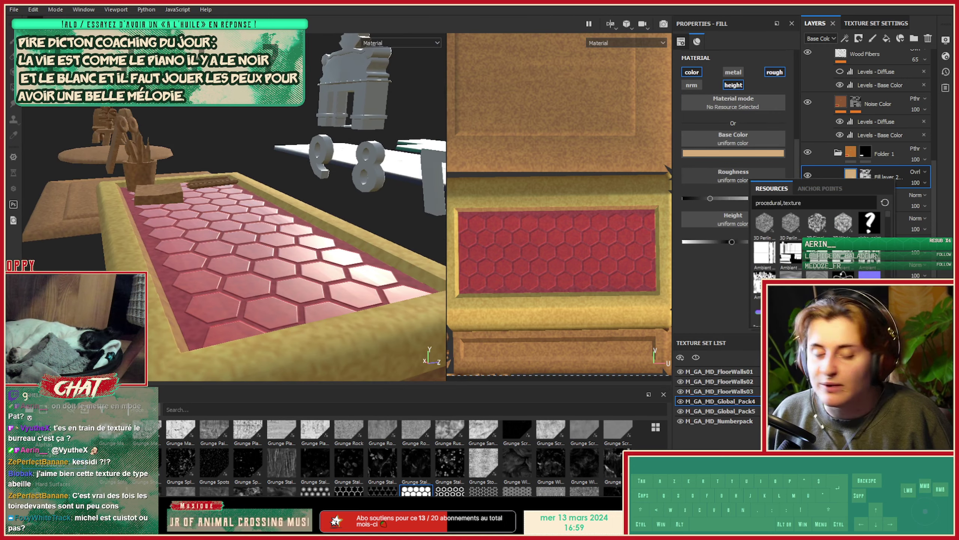
{"action": "left_click", "coordinate": [722, 265]}
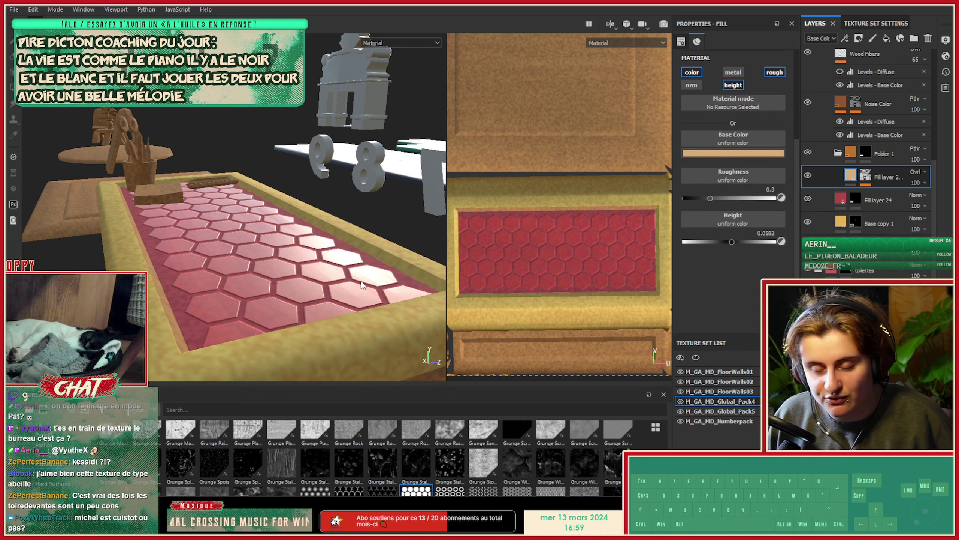
{"action": "left_click", "coordinate": [769, 178]}
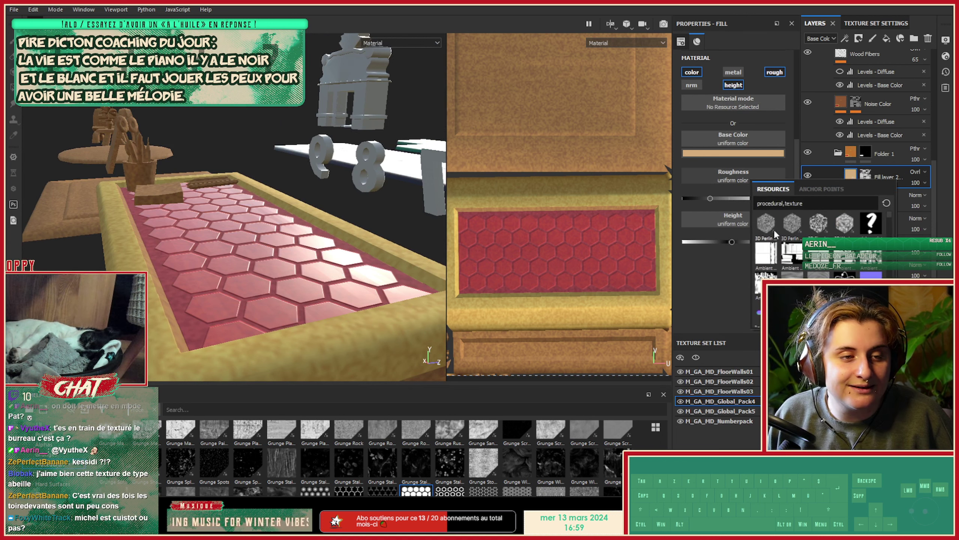
{"action": "left_click", "coordinate": [816, 204]}
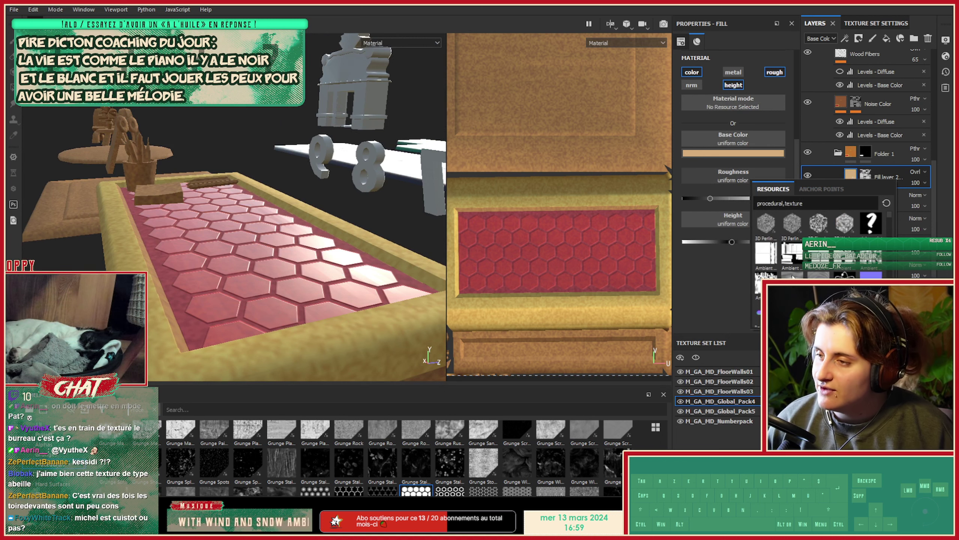
{"action": "mouse_move", "coordinate": [845, 280]}
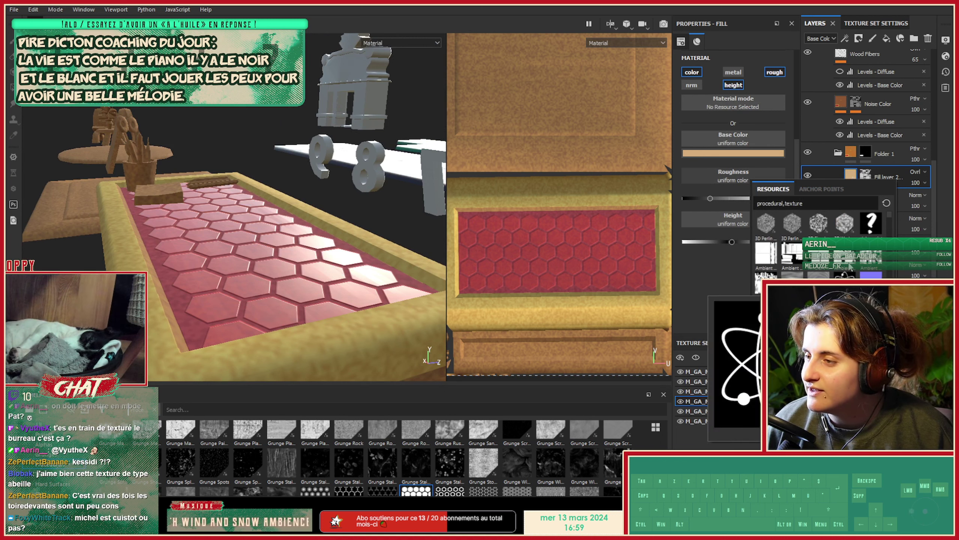
{"action": "scroll", "coordinate": [850, 275], "scroll_direction": "down", "scroll_amount": 1}
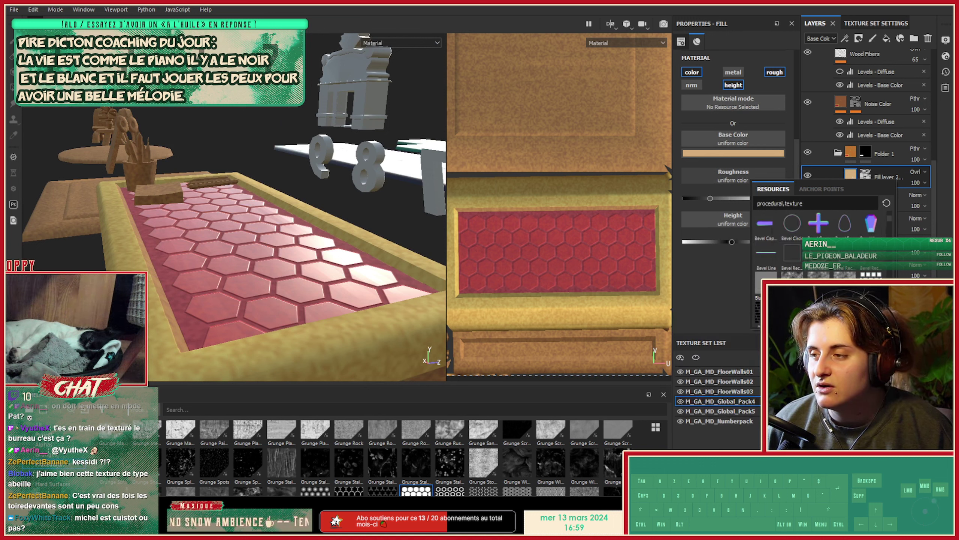
{"action": "left_click", "coordinate": [792, 281]}
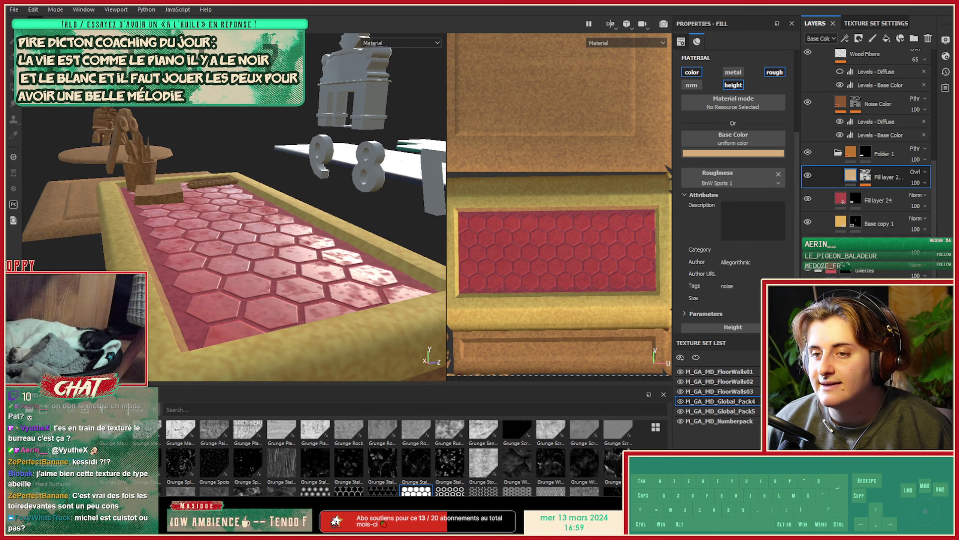
{"action": "left_click_drag", "start_coordinate": [295, 255], "coordinate": [321, 253], "text": "alt"}
{"action": "left_click", "coordinate": [778, 174]}
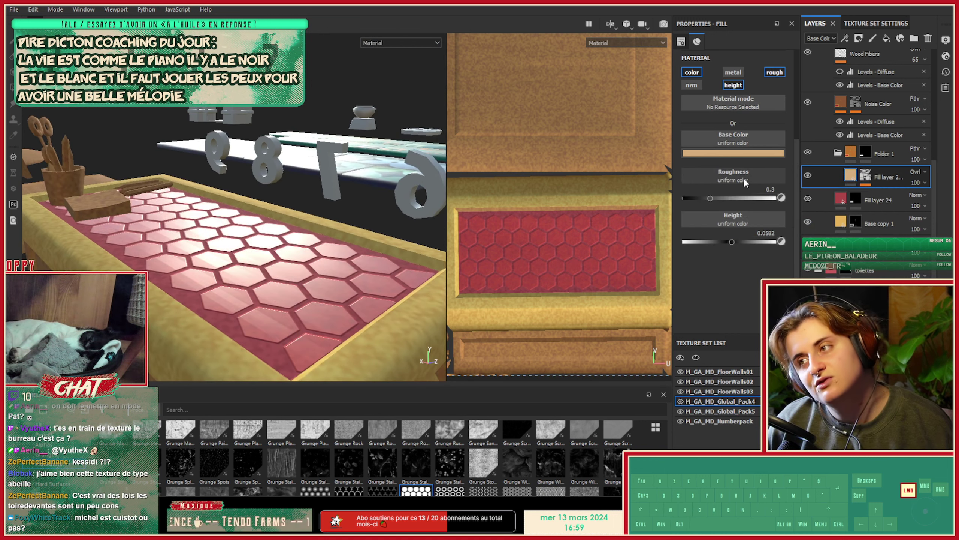
Browse the procedural textures for another roughness map for the hexagon layer.
{"action": "left_click", "coordinate": [766, 176]}
{"action": "scroll", "coordinate": [792, 267], "scroll_direction": "down", "scroll_amount": 2}
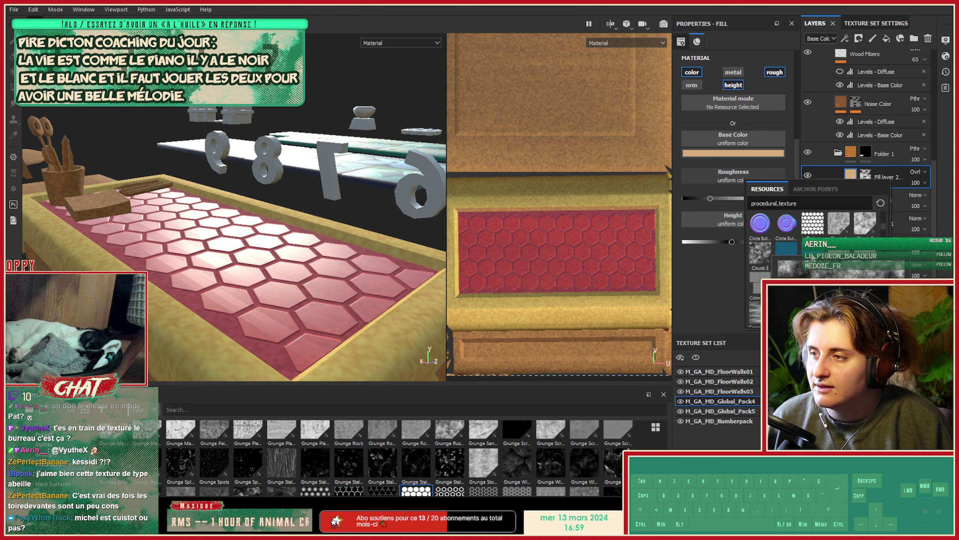
{"action": "scroll", "coordinate": [753, 282], "scroll_direction": "down", "scroll_amount": 5}
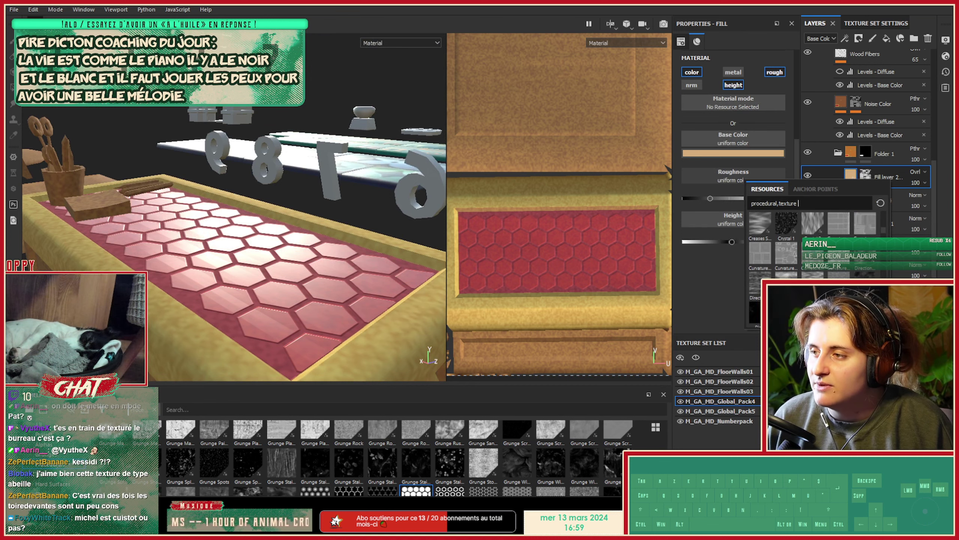
{"action": "left_click", "coordinate": [723, 295]}
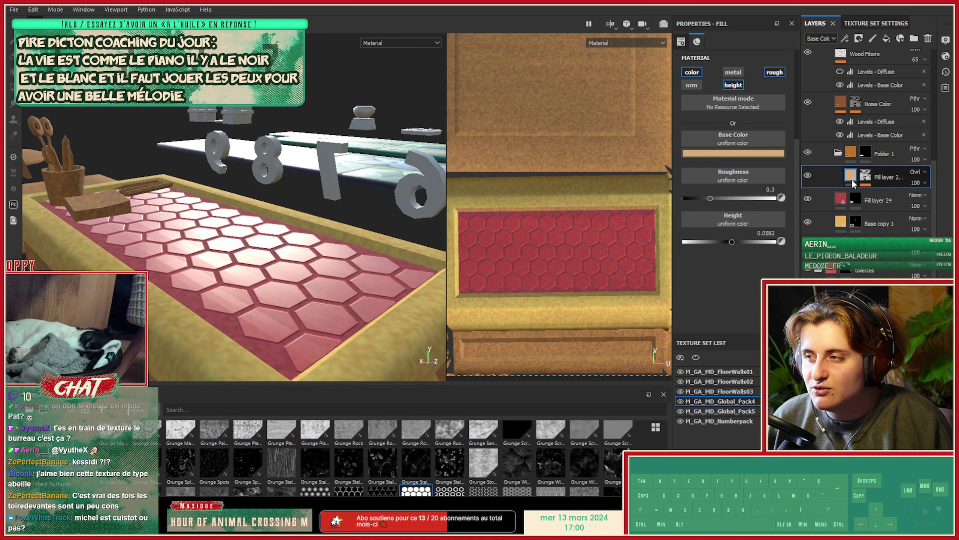
Open the Hexagon Dots fill in the hexagon layer's mask and examine its pattern, projection and scale settings.
{"action": "left_click", "coordinate": [865, 175]}
{"action": "left_click", "coordinate": [872, 38]}
{"action": "left_click", "coordinate": [881, 209]}
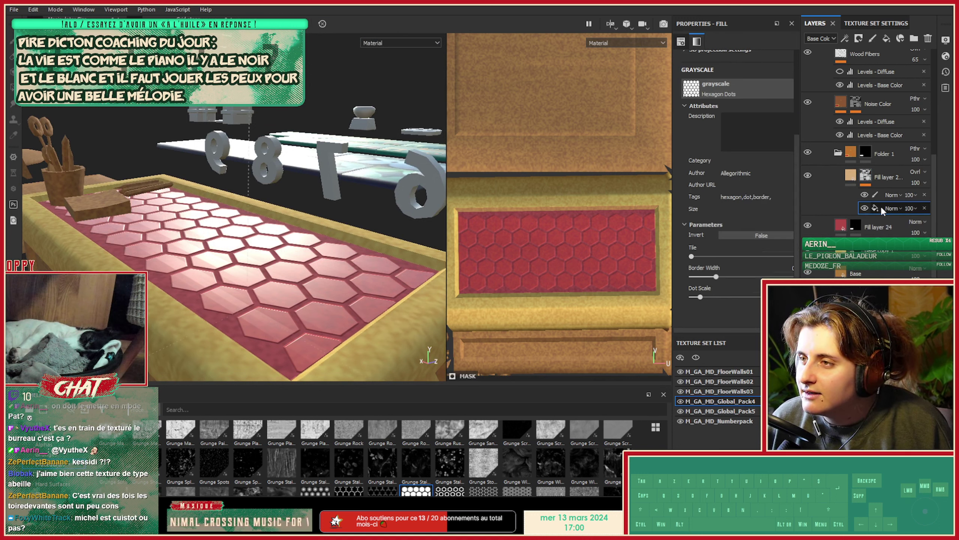
{"action": "right_click", "coordinate": [880, 207]}
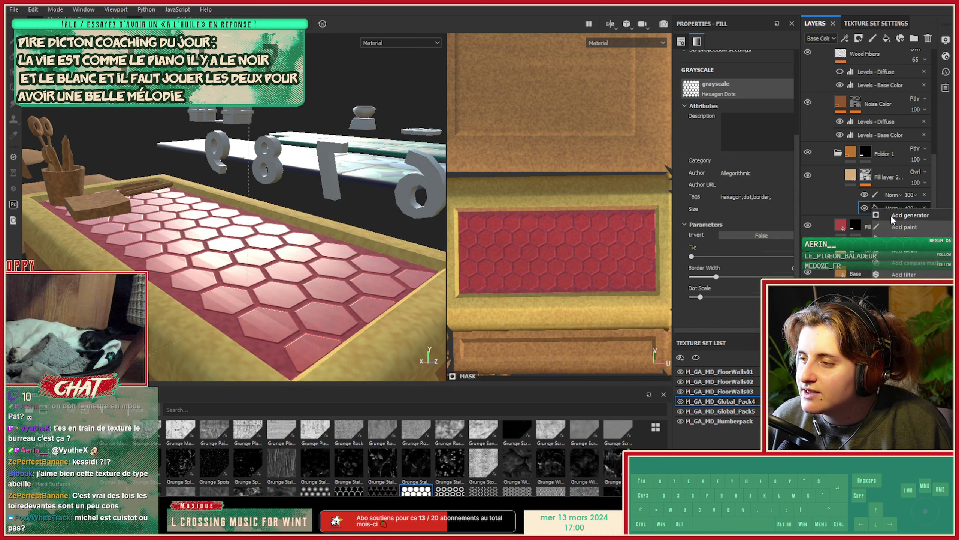
{"action": "left_click", "coordinate": [881, 205]}
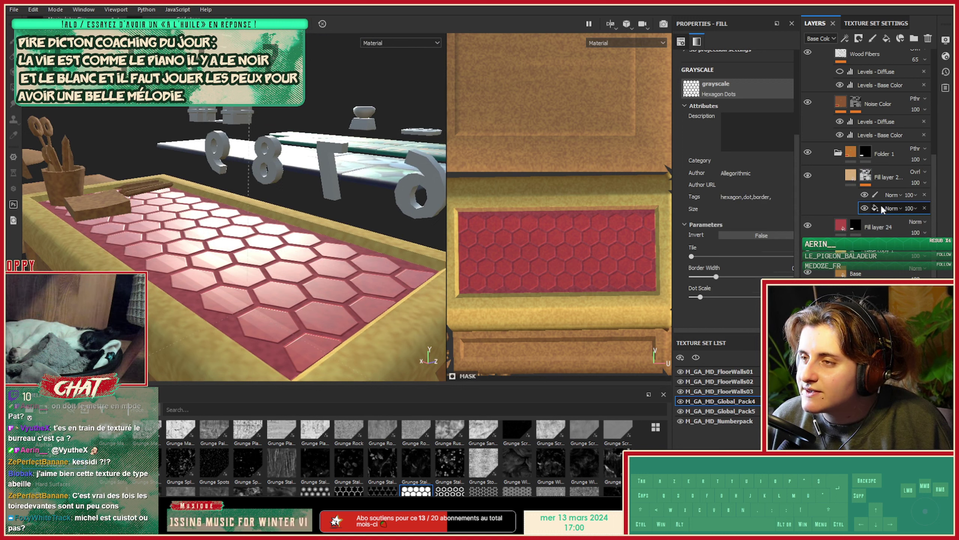
{"action": "scroll", "coordinate": [880, 204], "scroll_direction": "up", "scroll_amount": 1}
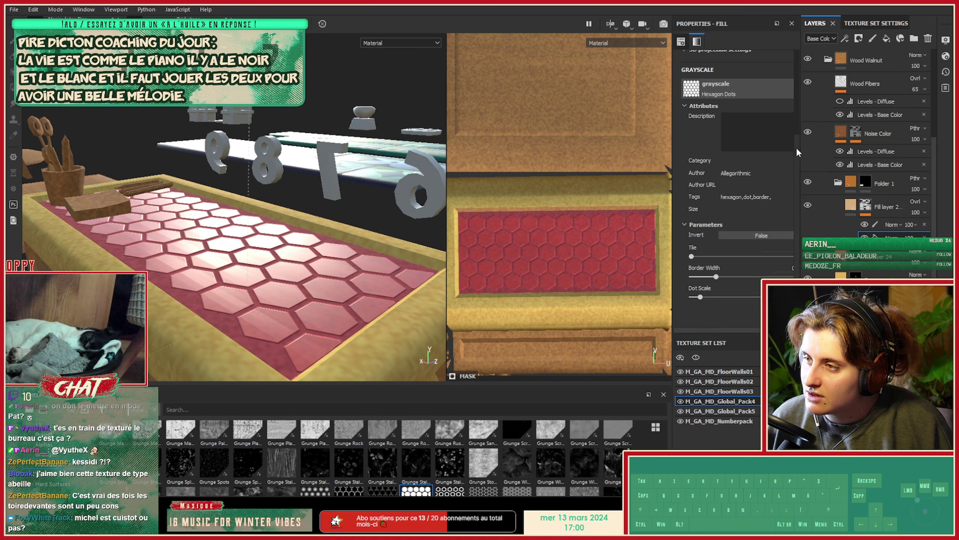
{"action": "scroll", "coordinate": [745, 129], "scroll_direction": "up", "scroll_amount": 5}
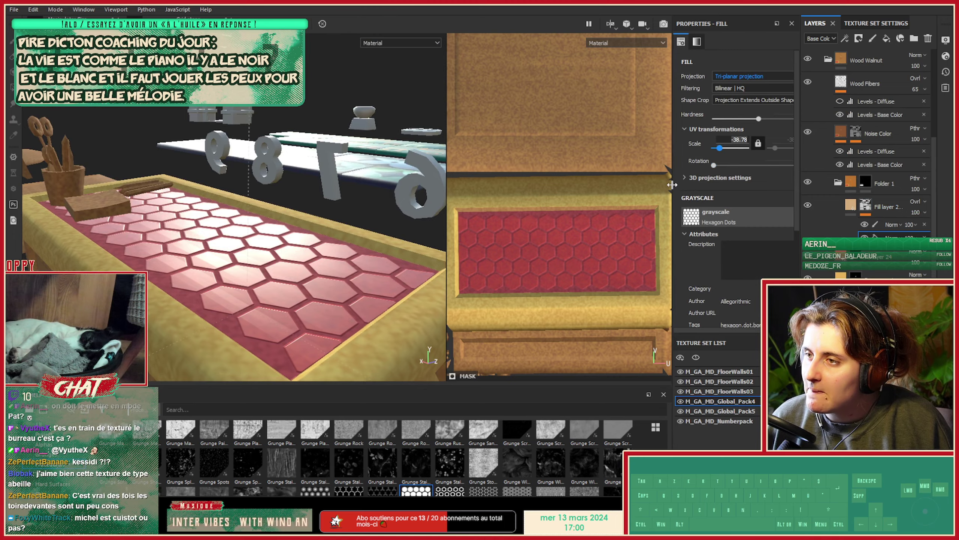
Try the Hexagon Dots texture as the roughness of the hexagon fill layer.
{"action": "mouse_move", "coordinate": [676, 183]}
{"action": "left_mouse_down"}
{"action": "mouse_move", "coordinate": [567, 184]}
{"action": "mouse_move", "coordinate": [664, 183]}
{"action": "left_mouse_up"}
{"action": "left_click", "coordinate": [839, 212]}
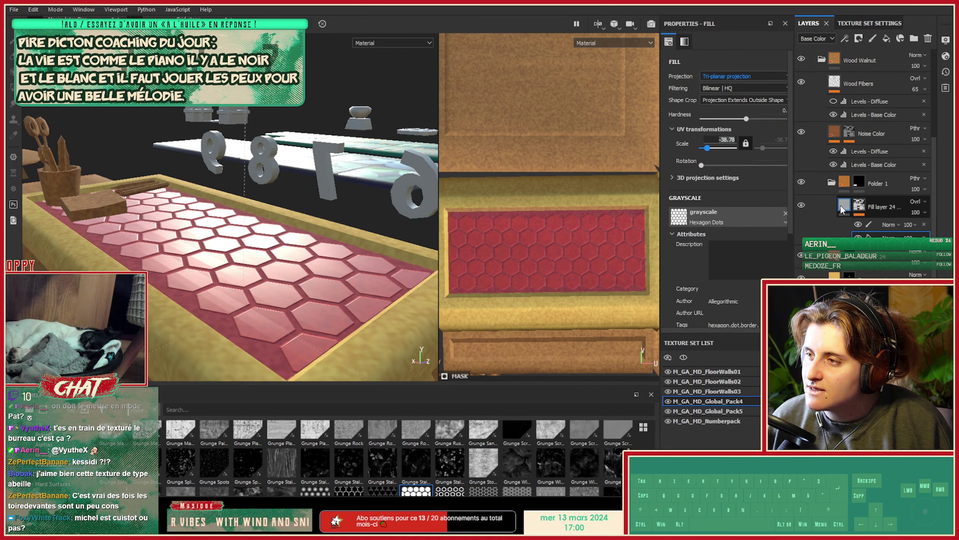
{"action": "scroll", "coordinate": [714, 269], "scroll_direction": "down", "scroll_amount": 1}
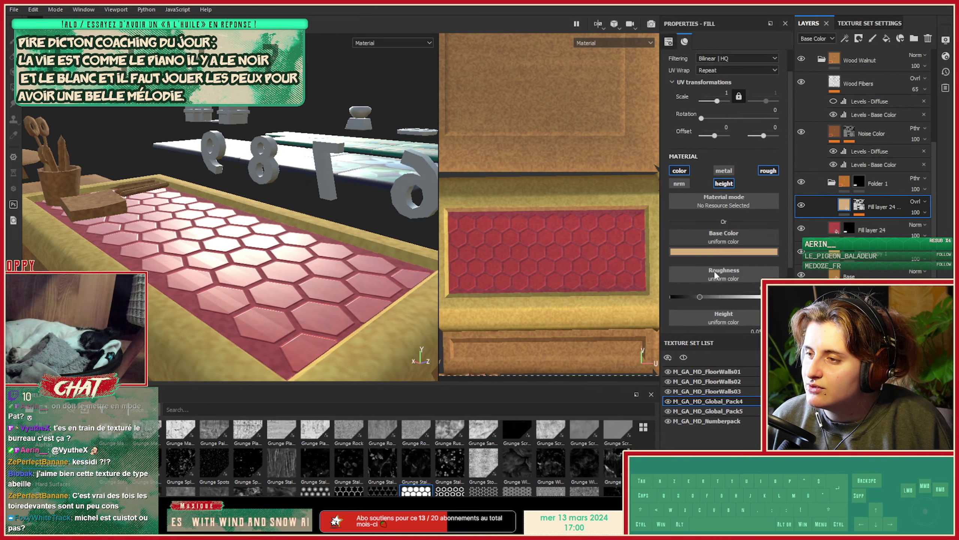
{"action": "left_click", "coordinate": [721, 272]}
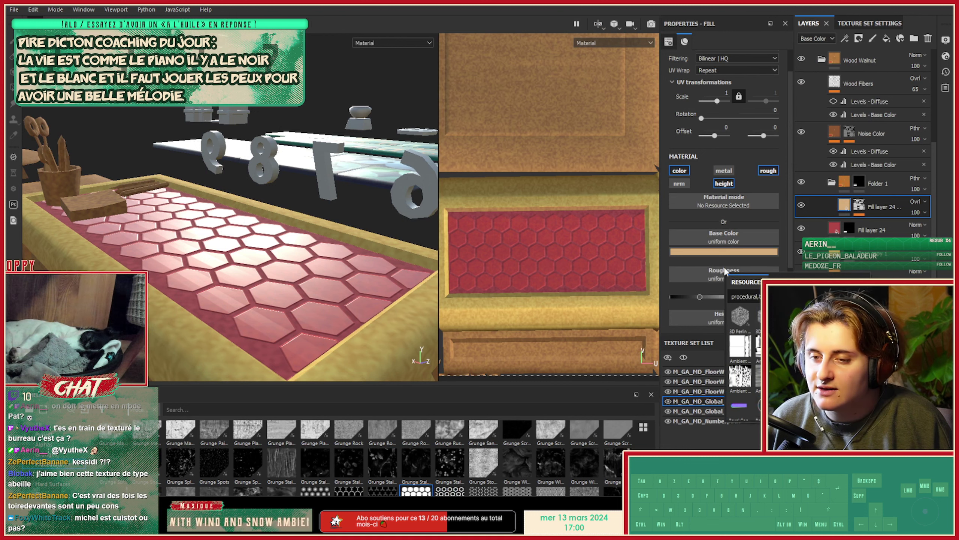
{"action": "left_click_drag", "start_coordinate": [449, 490], "coordinate": [736, 273]}
{"action": "scroll", "coordinate": [736, 273], "scroll_direction": "down", "scroll_amount": 3}
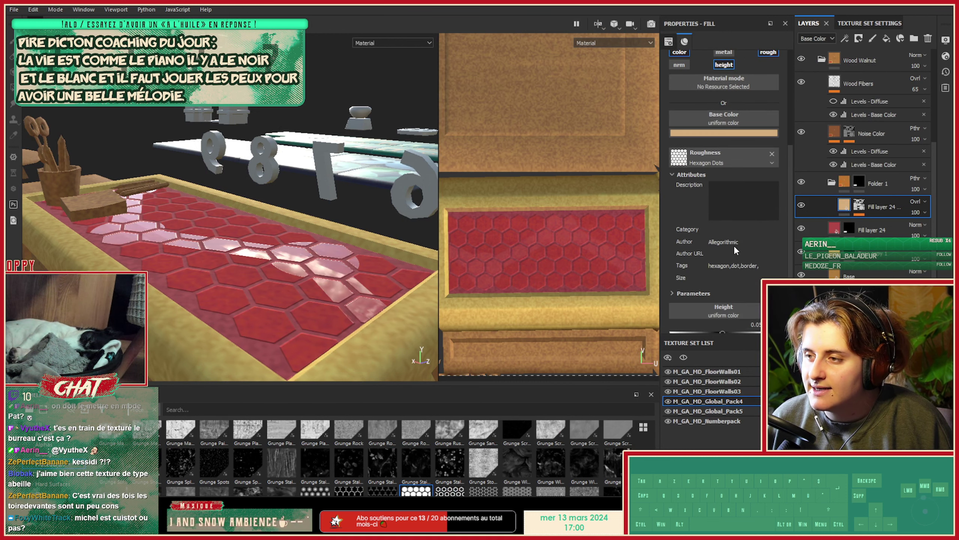
Set the Hexagon Dots roughness tiling to 14 and view the desk inlay from a lower, closer angle.
{"action": "left_click", "coordinate": [680, 278]}
{"action": "scroll", "coordinate": [710, 254], "scroll_direction": "down", "scroll_amount": 2}
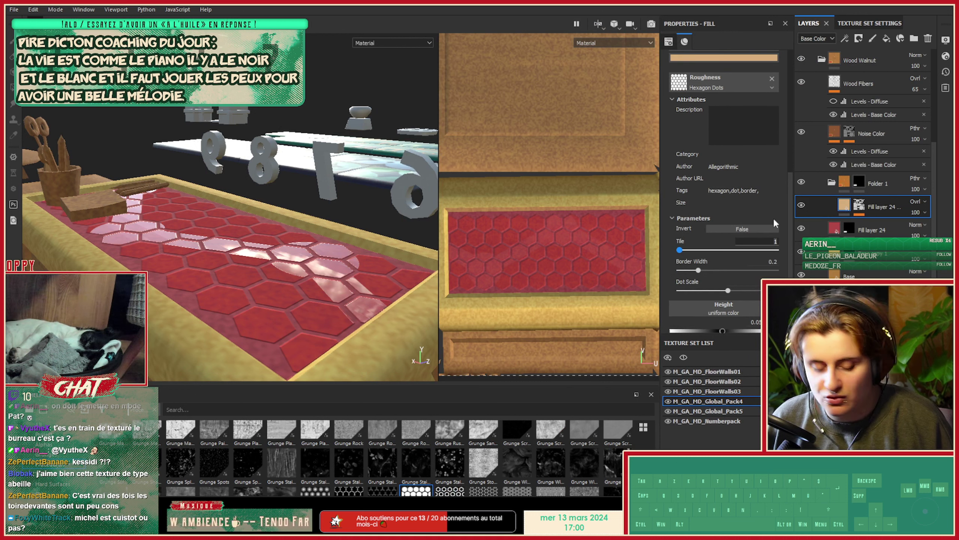
{"action": "left_click", "coordinate": [776, 239]}
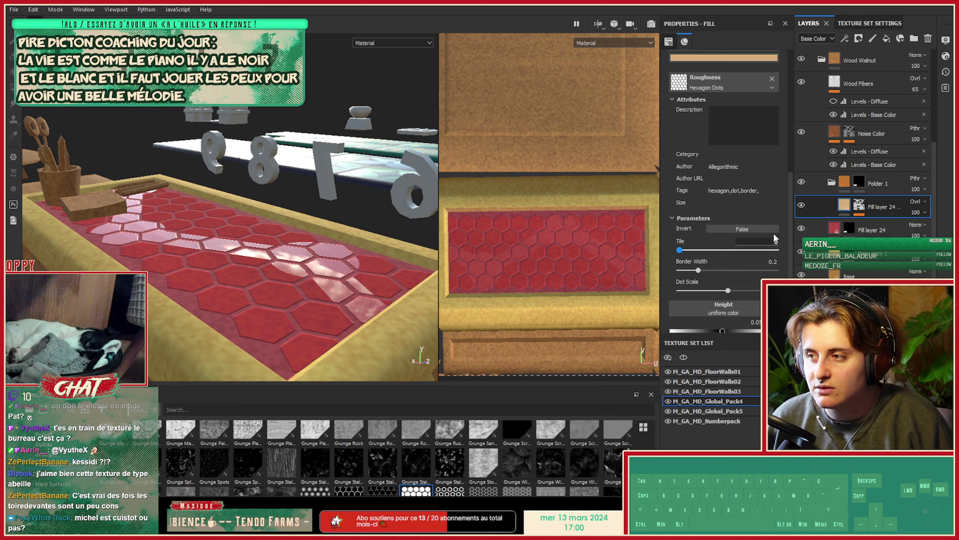
{"action": "left_click_drag", "start_coordinate": [701, 249], "coordinate": [765, 250]}
{"action": "left_click_drag", "start_coordinate": [256, 274], "coordinate": [238, 252], "text": "alt"}
{"action": "right_click_drag", "start_coordinate": [238, 252], "coordinate": [291, 281], "text": "alt"}
{"action": "left_click_drag", "start_coordinate": [290, 281], "coordinate": [331, 285], "text": "alt"}
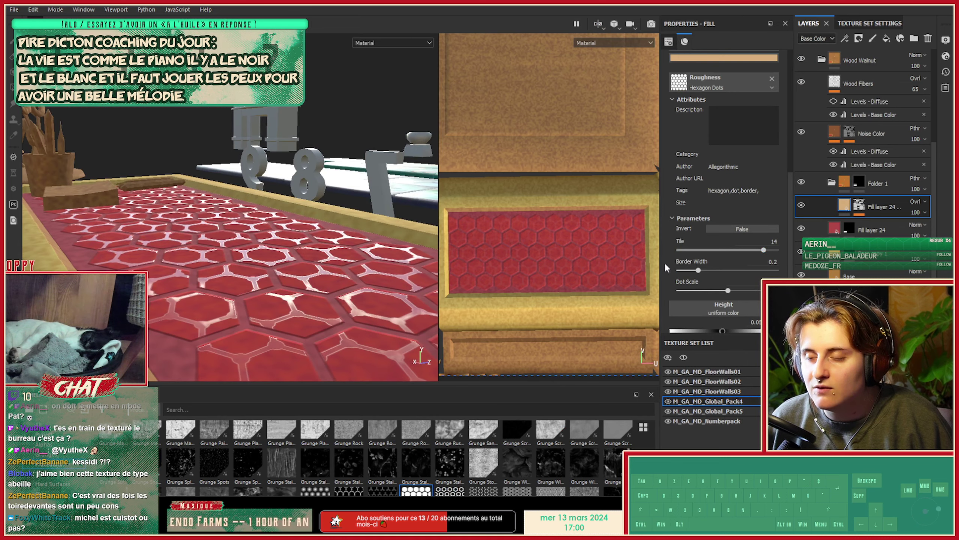
Set the roughness pattern to Tile 7, Border Width 0.32 and Dot Scale 0, invert it, and view its reflections.
{"action": "left_click_drag", "start_coordinate": [737, 250], "coordinate": [711, 272]}
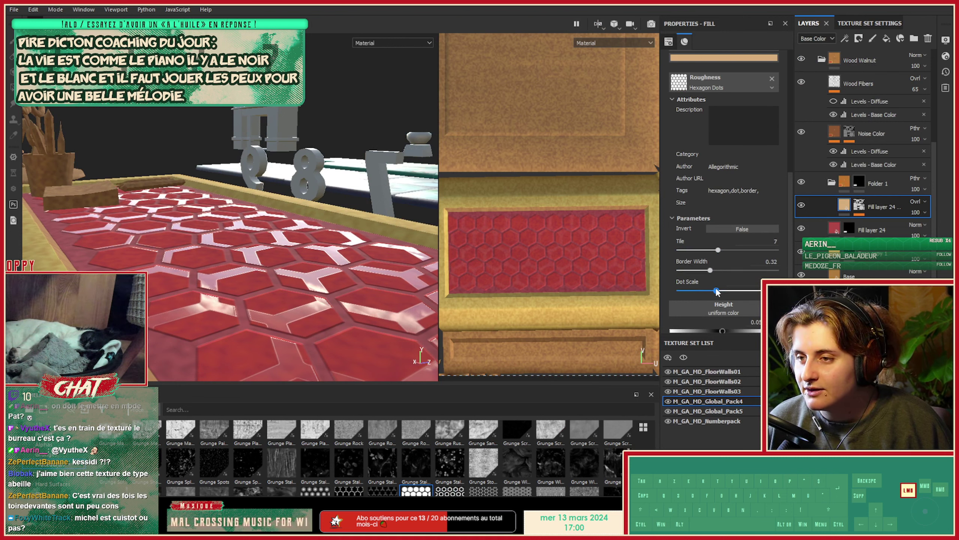
{"action": "left_click_drag", "start_coordinate": [681, 291], "coordinate": [678, 291]}
{"action": "scroll", "coordinate": [689, 282], "scroll_direction": "down", "scroll_amount": 1}
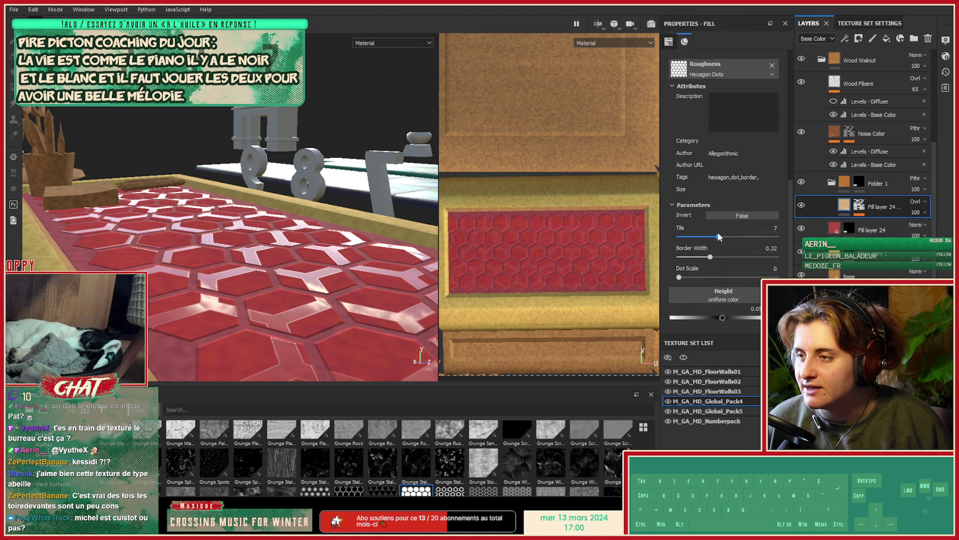
{"action": "left_click", "coordinate": [728, 216]}
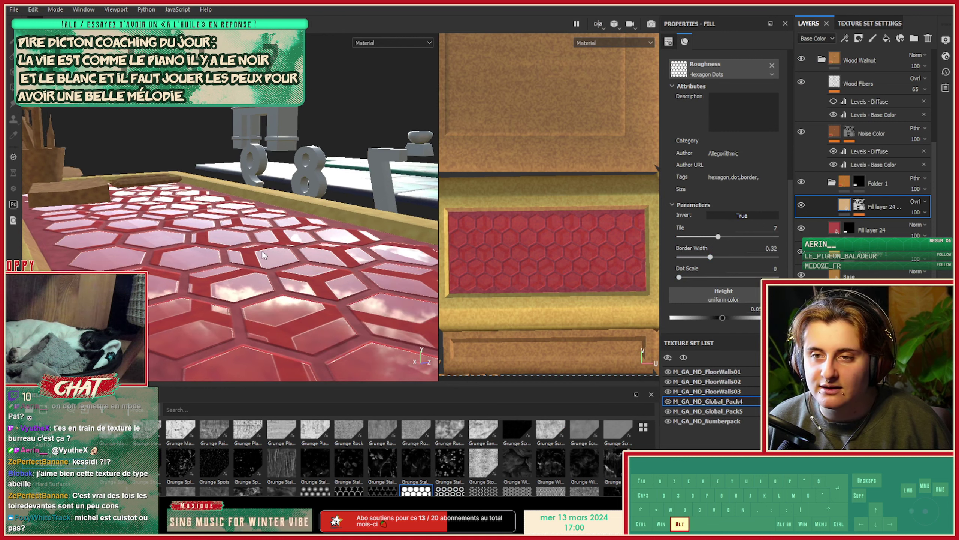
{"action": "left_click_drag", "start_coordinate": [266, 251], "coordinate": [264, 227], "text": "alt"}
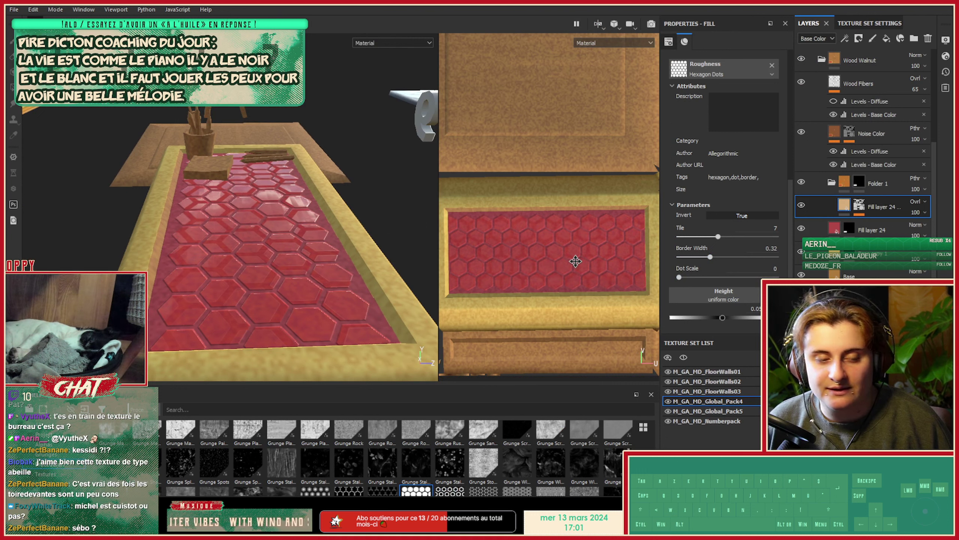
{"action": "left_click_drag", "start_coordinate": [576, 261], "coordinate": [586, 262]}
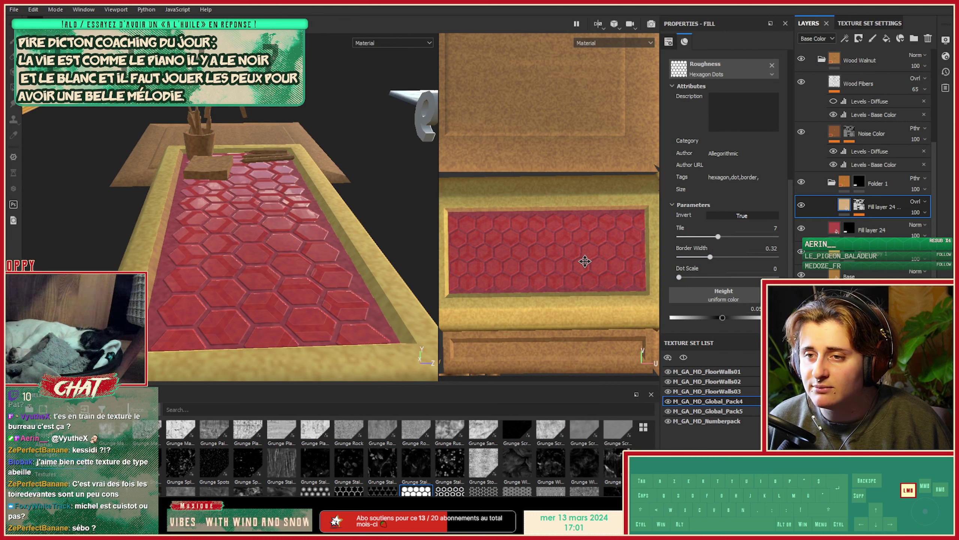
{"action": "left_click_drag", "start_coordinate": [316, 263], "coordinate": [411, 267], "text": "alt"}
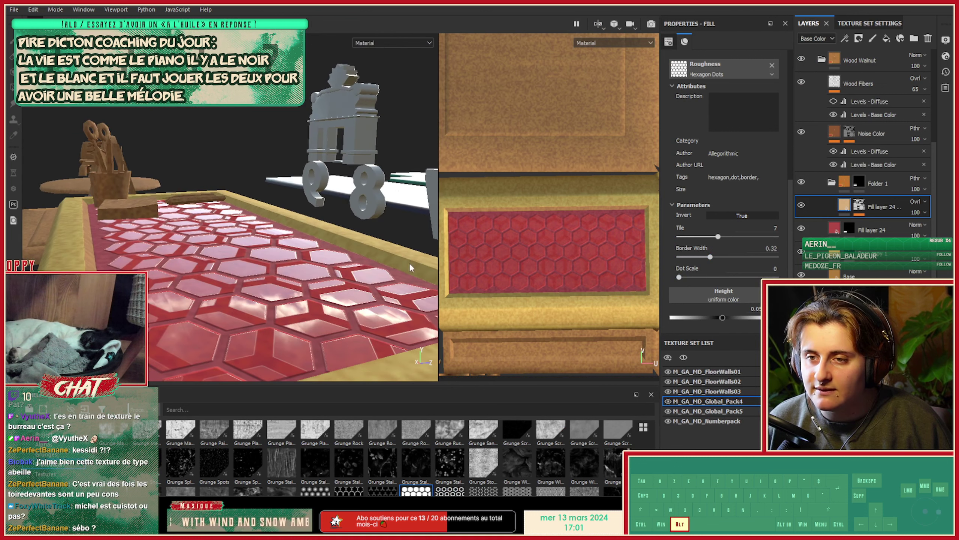
Set the roughness pattern's tiling to 9 and inspect the hexagons' reflections from several angles.
{"action": "left_click_drag", "start_coordinate": [718, 237], "coordinate": [728, 239]}
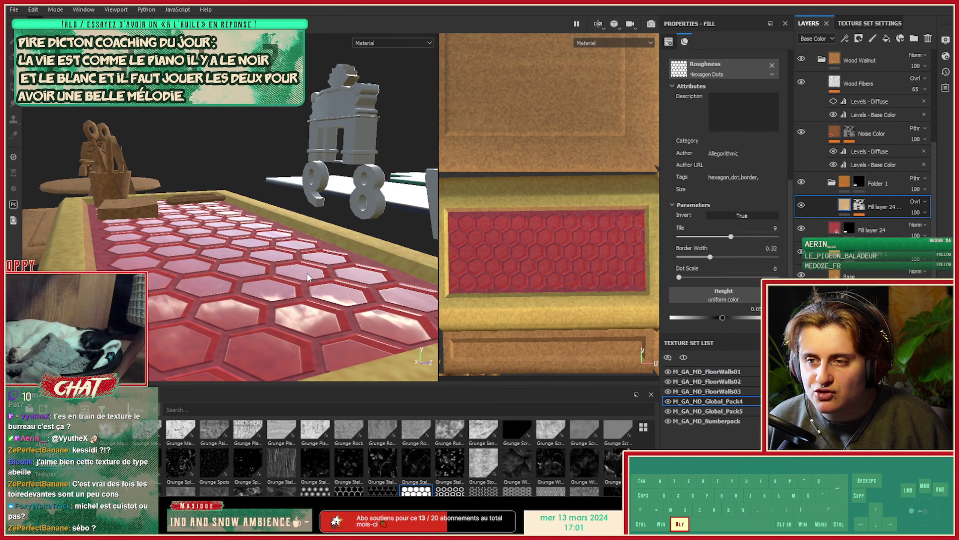
{"action": "left_click_drag", "start_coordinate": [307, 277], "coordinate": [362, 284], "text": "alt"}
{"action": "left_click_drag", "start_coordinate": [553, 231], "coordinate": [543, 243]}
{"action": "left_click", "coordinate": [543, 243]}
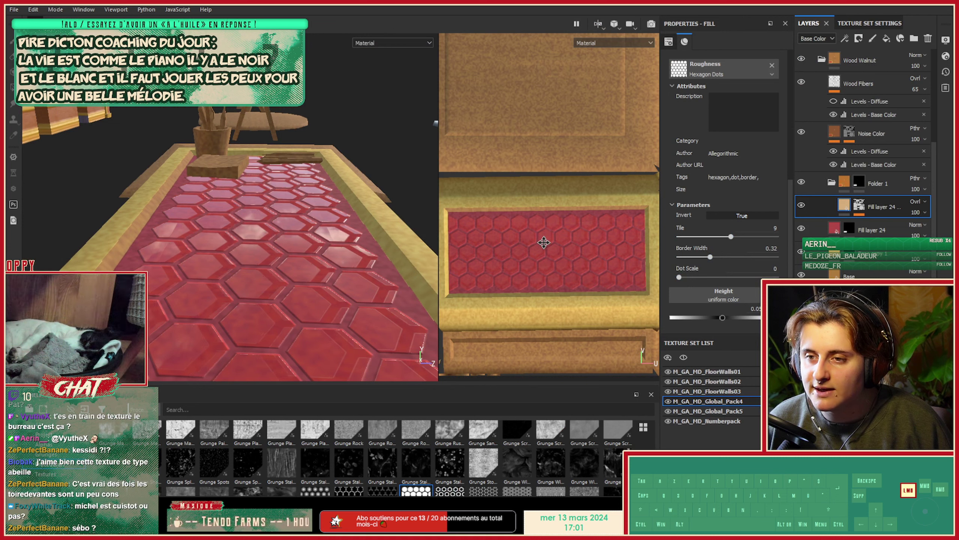
{"action": "left_click_drag", "start_coordinate": [544, 244], "coordinate": [544, 245]}
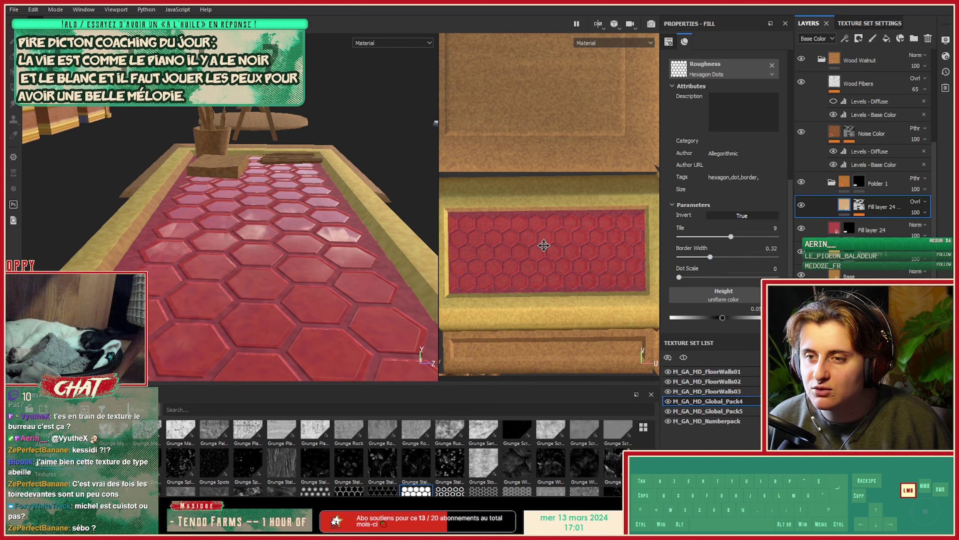
{"action": "left_click_drag", "start_coordinate": [312, 273], "coordinate": [347, 257], "text": "alt"}
{"action": "left_click_drag", "start_coordinate": [562, 239], "coordinate": [563, 238]}
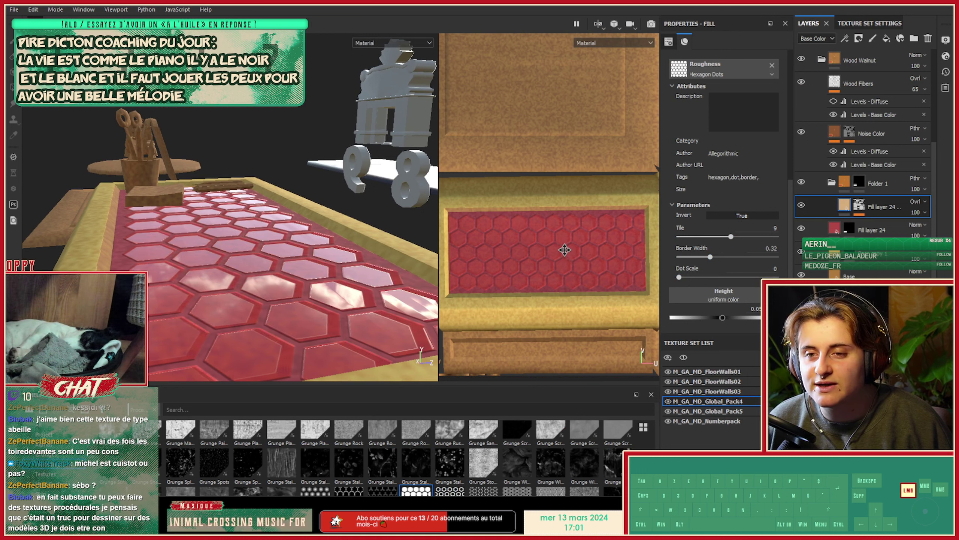
{"action": "left_click_drag", "start_coordinate": [370, 241], "coordinate": [380, 258], "text": "alt"}
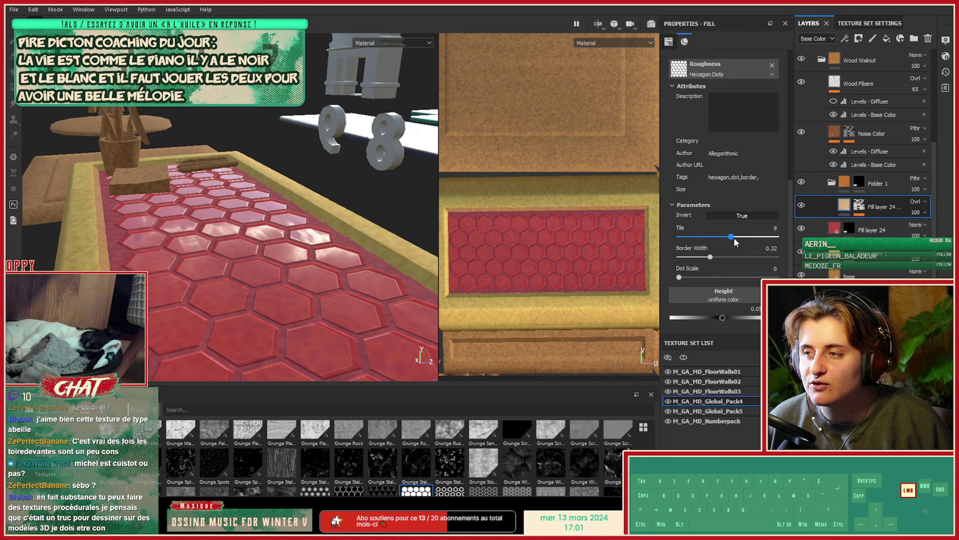
Set the roughness pattern's tiling to 8 and view the desk inlay from near and far.
{"action": "left_click_drag", "start_coordinate": [734, 242], "coordinate": [732, 242]}
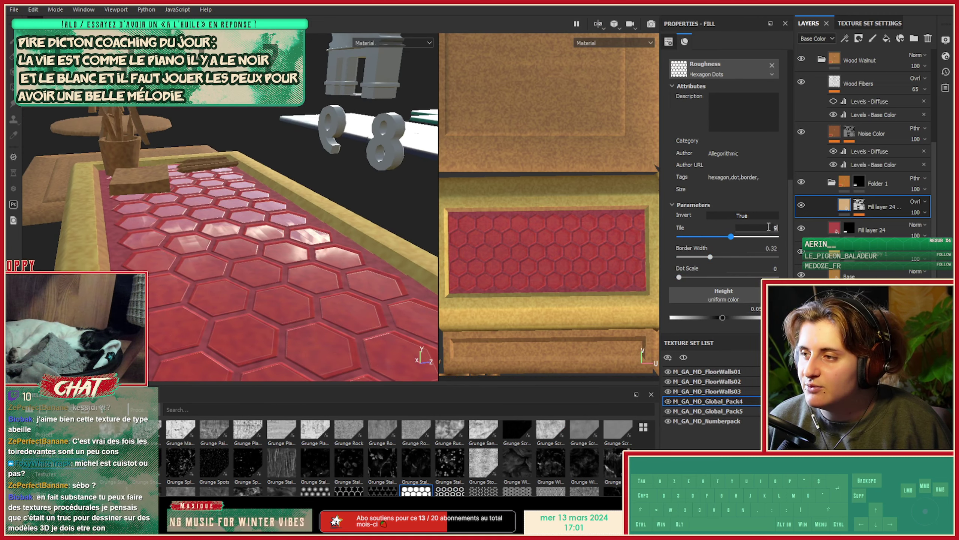
{"action": "key", "text": "BackSpace"}
{"action": "type", "text": "8"}
{"action": "key", "text": "Return"}
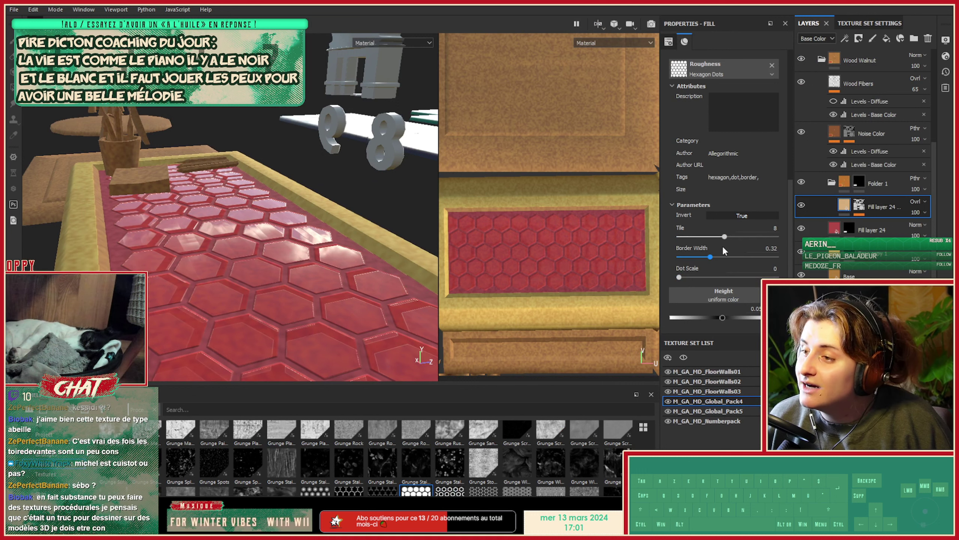
{"action": "mouse_move", "coordinate": [722, 258]}
{"action": "left_mouse_down"}
{"action": "mouse_move", "coordinate": [691, 257]}
{"action": "mouse_move", "coordinate": [710, 257]}
{"action": "left_mouse_up"}
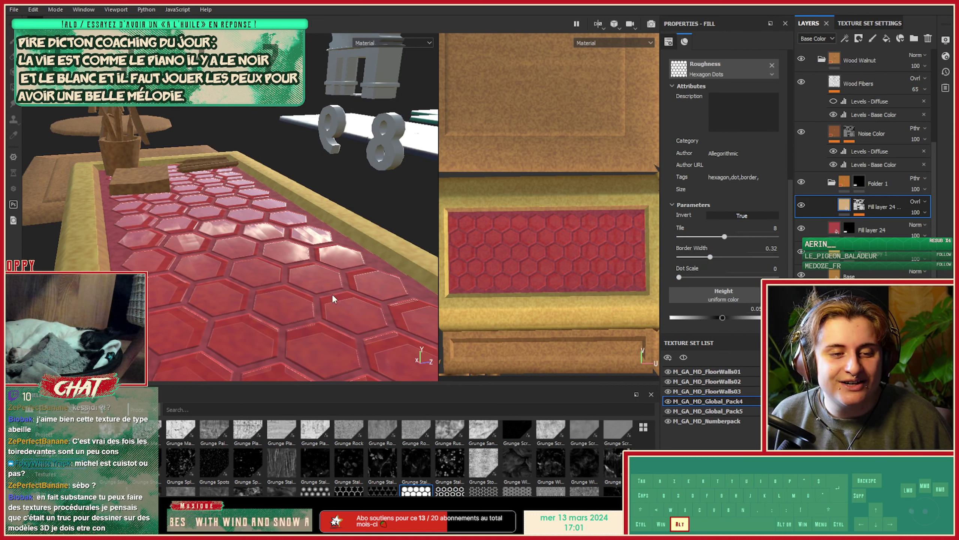
{"action": "mouse_move", "coordinate": [335, 299]}
{"action": "left_mouse_down", "text": "alt"}
{"action": "mouse_move", "coordinate": [294, 272]}
{"action": "mouse_move", "coordinate": [343, 313]}
{"action": "left_mouse_up", "text": "alt"}
{"action": "right_click_drag", "start_coordinate": [342, 313], "coordinate": [206, 284], "text": "alt"}
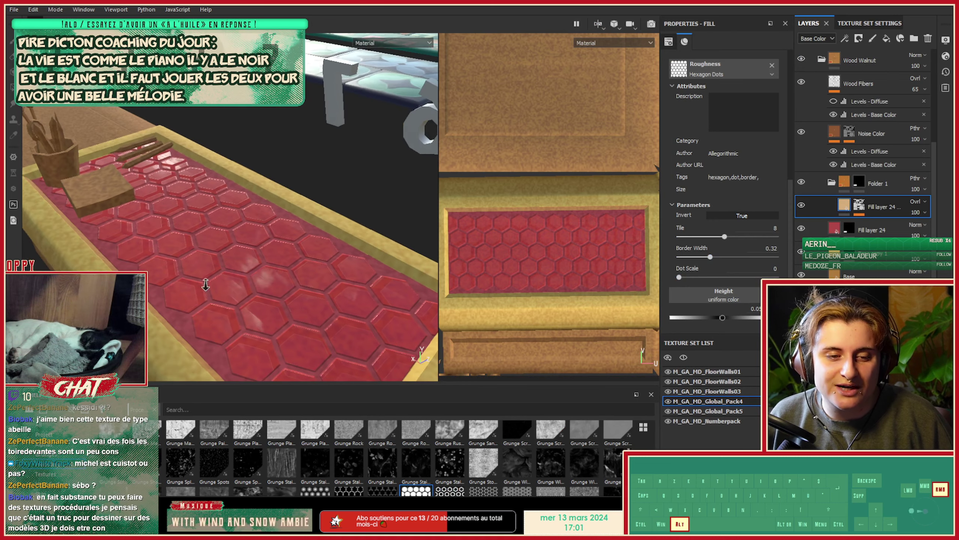
{"action": "right_click_drag", "start_coordinate": [425, 302], "coordinate": [229, 268], "text": "alt"}
{"action": "middle_click_drag", "start_coordinate": [327, 275], "coordinate": [209, 338], "text": "alt"}
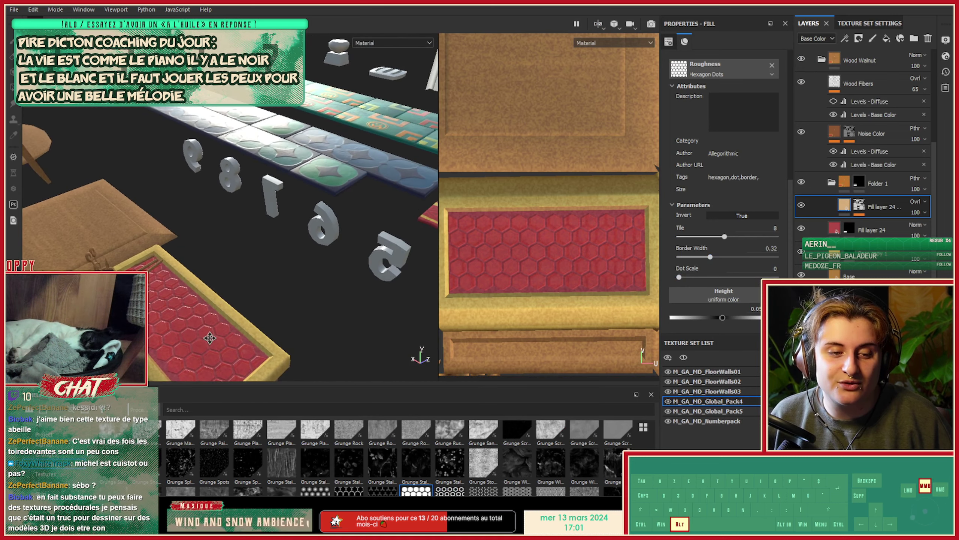
{"action": "left_click_drag", "start_coordinate": [209, 337], "coordinate": [235, 252], "text": "alt"}
{"action": "right_click_drag", "start_coordinate": [236, 252], "coordinate": [287, 257], "text": "alt"}
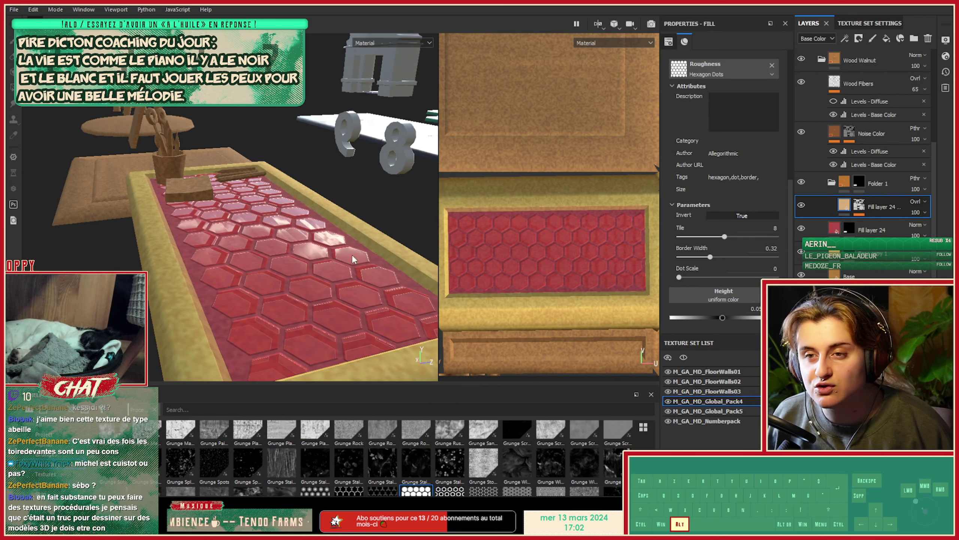
Examine the grass and light-bulb paving of the floor up close and from above, and return to the desk.
{"action": "left_click_drag", "start_coordinate": [294, 195], "coordinate": [381, 185], "text": "alt"}
{"action": "right_click_drag", "start_coordinate": [381, 185], "coordinate": [170, 188], "text": "alt"}
{"action": "left_click_drag", "start_coordinate": [95, 188], "coordinate": [275, 160], "text": "alt"}
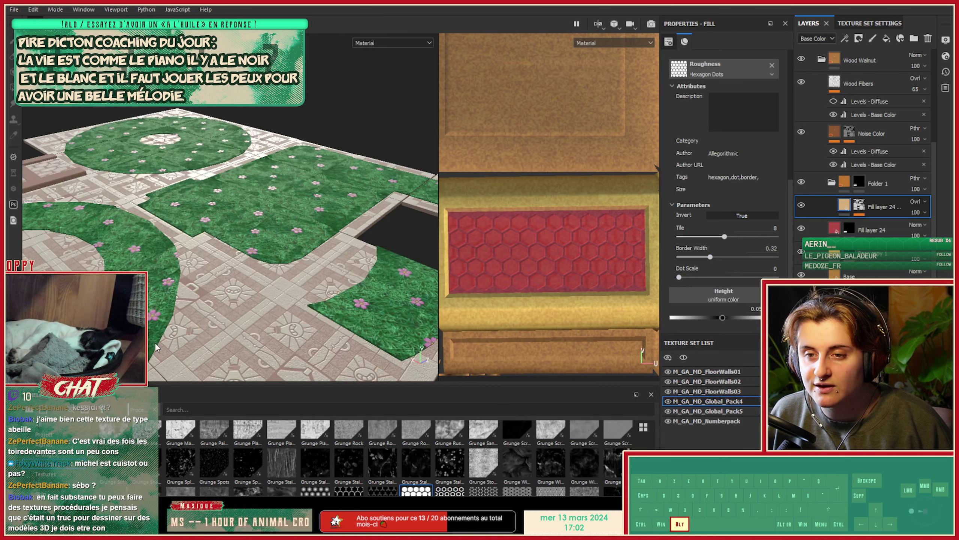
{"action": "middle_click_drag", "start_coordinate": [157, 347], "coordinate": [219, 248], "text": "alt"}
{"action": "left_click_drag", "start_coordinate": [218, 249], "coordinate": [174, 204], "text": "alt"}
{"action": "middle_click_drag", "start_coordinate": [174, 204], "coordinate": [203, 266], "text": "alt"}
{"action": "right_click_drag", "start_coordinate": [204, 266], "coordinate": [314, 315], "text": "alt"}
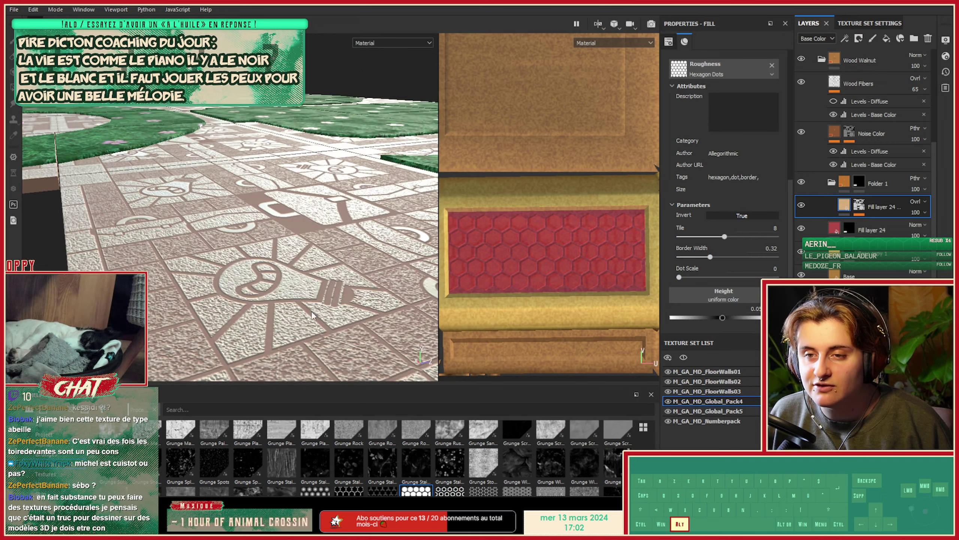
{"action": "left_click_drag", "start_coordinate": [312, 315], "coordinate": [308, 279], "text": "alt"}
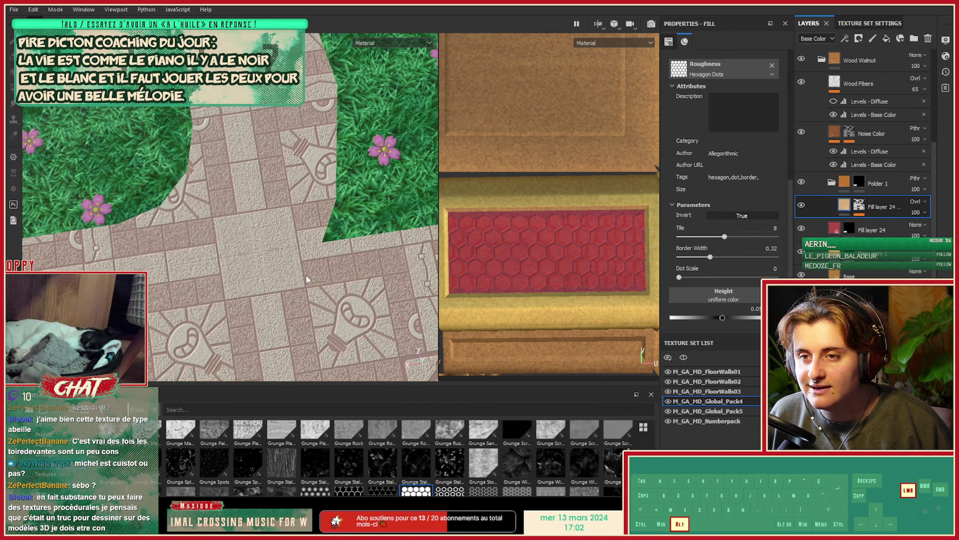
{"action": "right_click_drag", "start_coordinate": [241, 275], "coordinate": [151, 242], "text": "alt"}
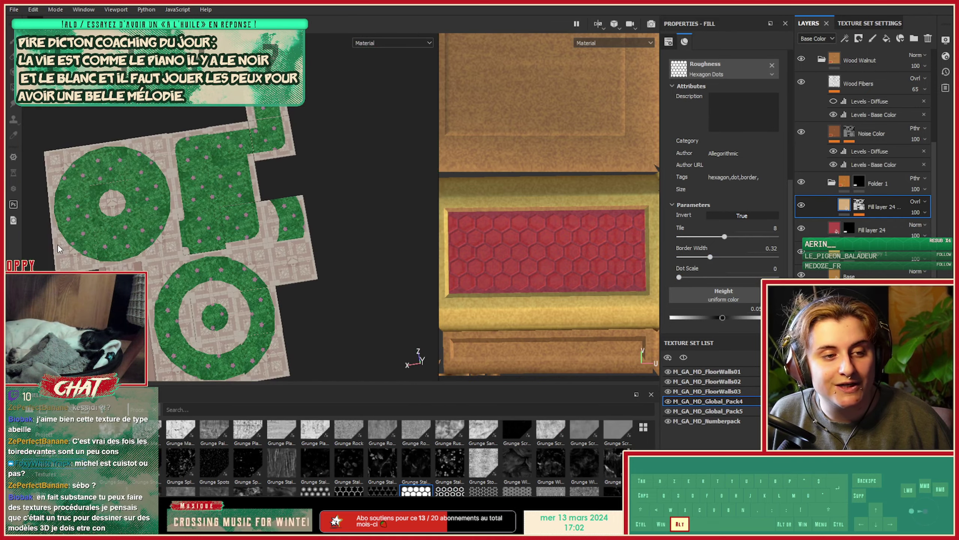
{"action": "left_click_drag", "start_coordinate": [200, 264], "coordinate": [251, 300], "text": "alt"}
{"action": "middle_click_drag", "start_coordinate": [251, 301], "coordinate": [253, 285], "text": "alt"}
{"action": "right_click_drag", "start_coordinate": [253, 285], "coordinate": [291, 302], "text": "alt"}
{"action": "left_click_drag", "start_coordinate": [265, 303], "coordinate": [309, 299], "text": "alt"}
Remove the Hexagon Dots texture from the hexagon layer's roughness and view the inlay up close.
{"action": "scroll", "coordinate": [722, 239], "scroll_direction": "up", "scroll_amount": 3}
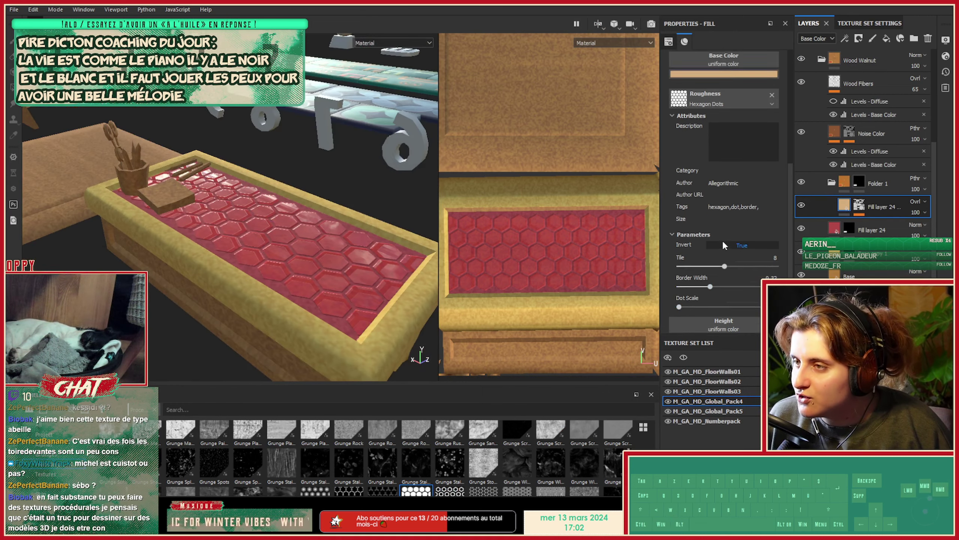
{"action": "left_click", "coordinate": [772, 124]}
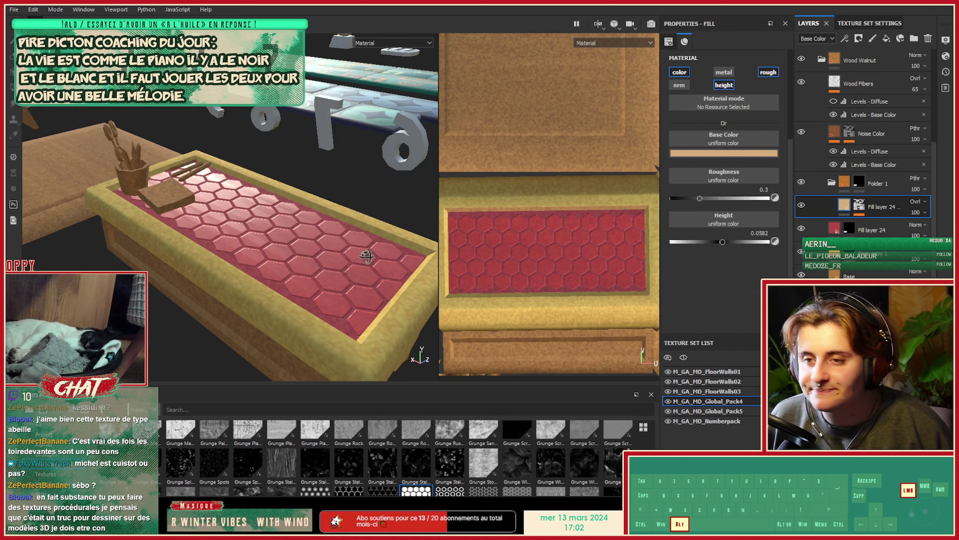
{"action": "right_click_drag", "start_coordinate": [377, 234], "coordinate": [416, 268], "text": "alt"}
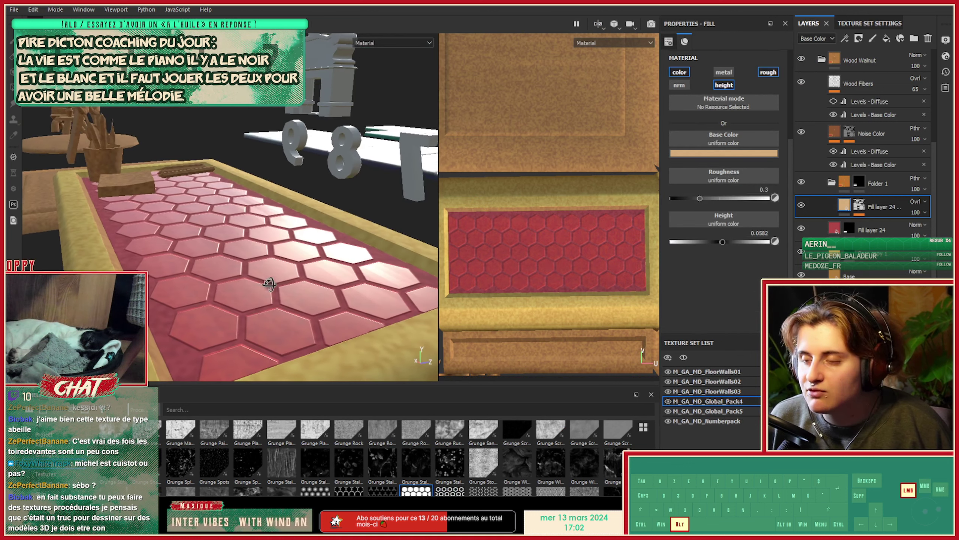
Apply the Fractal Sum 4 texture as the hexagon layer's roughness, with Balance 0.26 and Contrast 0.35.
{"action": "left_click", "coordinate": [690, 175]}
{"action": "scroll", "coordinate": [737, 287], "scroll_direction": "down", "scroll_amount": 10}
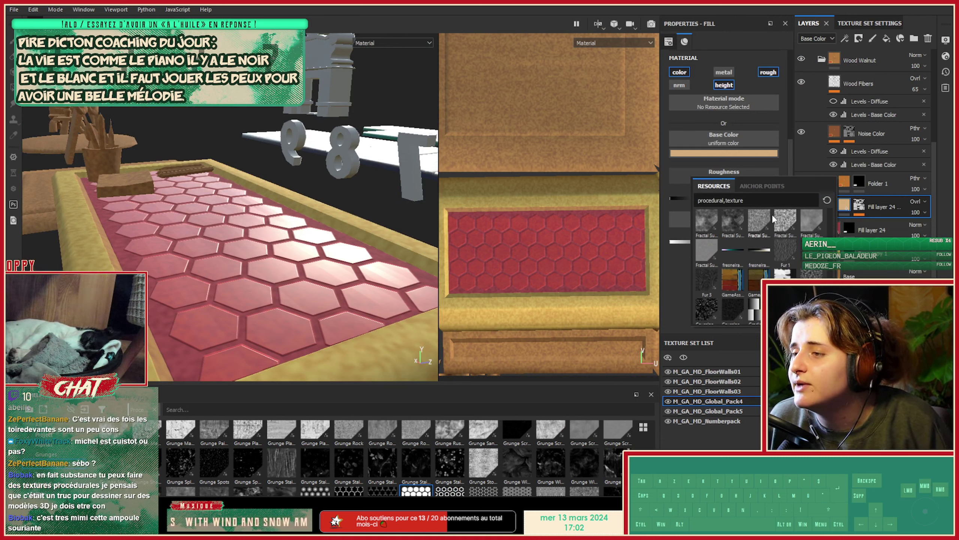
{"action": "left_click", "coordinate": [772, 215]}
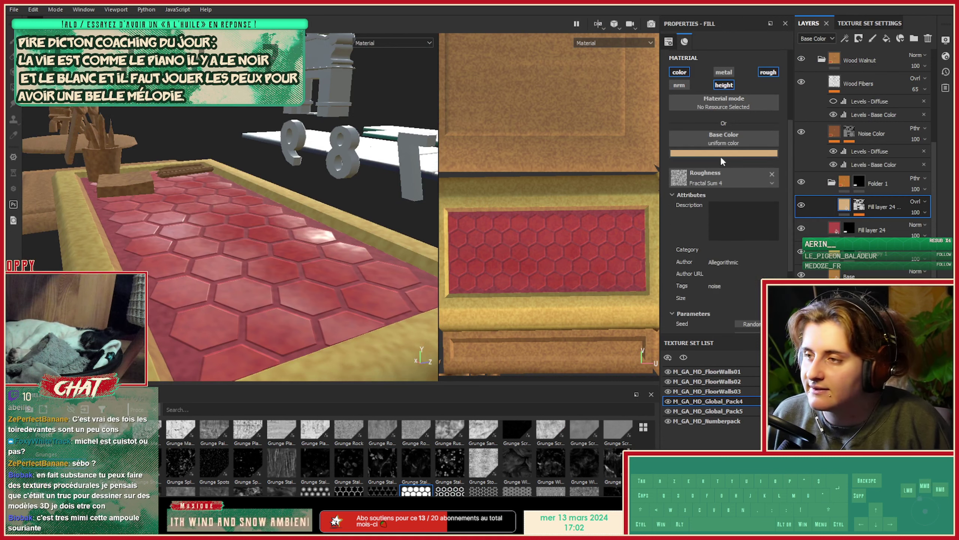
{"action": "scroll", "coordinate": [687, 233], "scroll_direction": "down", "scroll_amount": 3}
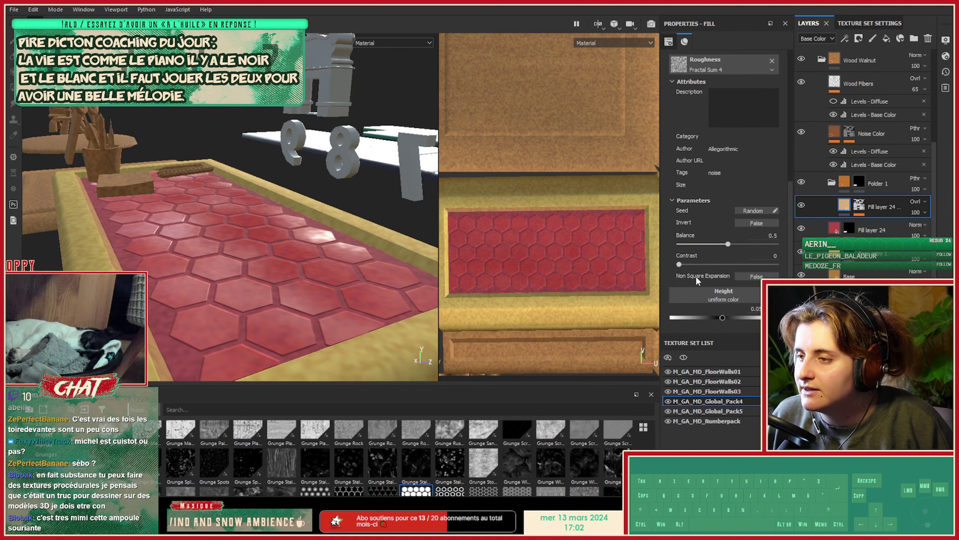
{"action": "left_click_drag", "start_coordinate": [695, 264], "coordinate": [704, 246]}
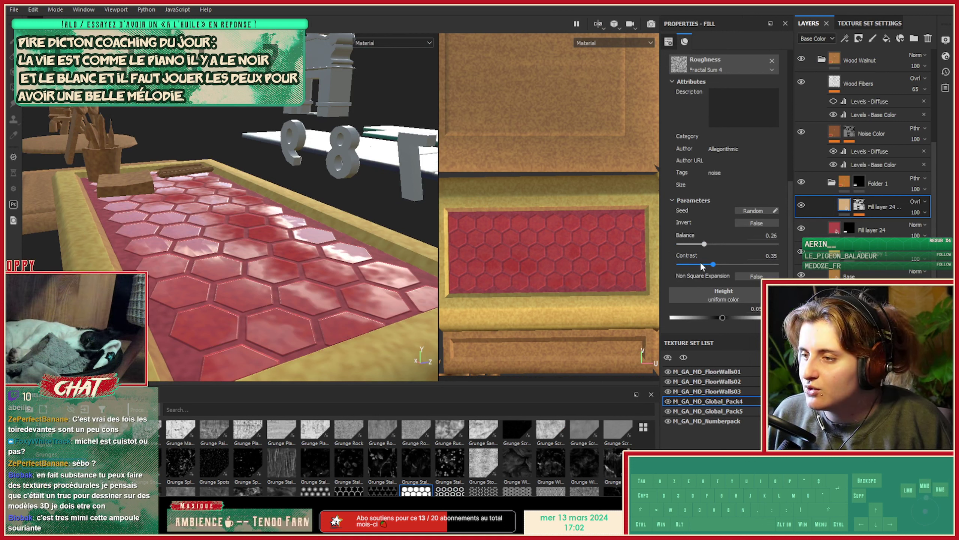
Remove the Fractal Sum 4 texture from the hexagon layer's roughness.
{"action": "left_click", "coordinate": [743, 274]}
{"action": "scroll", "coordinate": [720, 275], "scroll_direction": "up", "scroll_amount": 5}
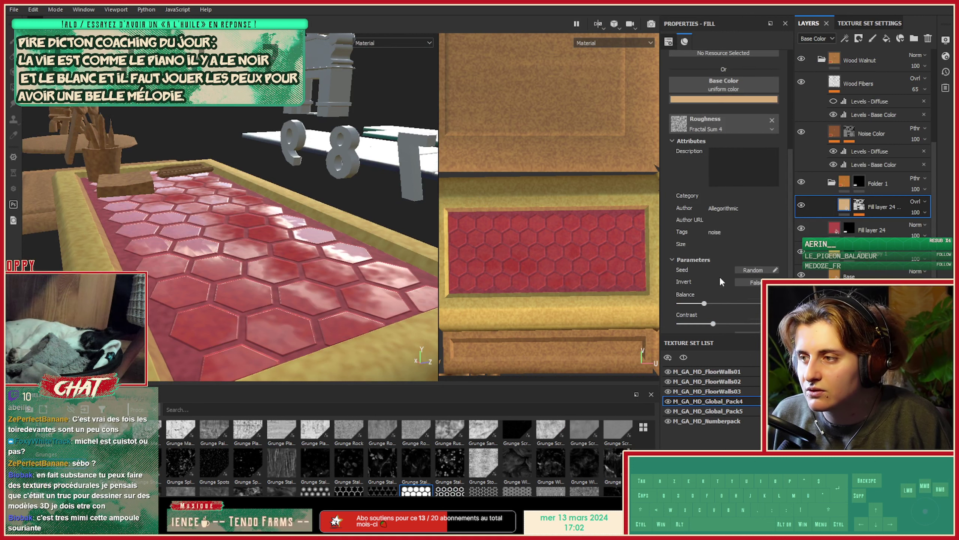
{"action": "left_click", "coordinate": [771, 207]}
Try the Grunge Wipe Leaky texture as the hexagon layer's roughness, examine it on the inlay and remove it again.
{"action": "left_click", "coordinate": [737, 208]}
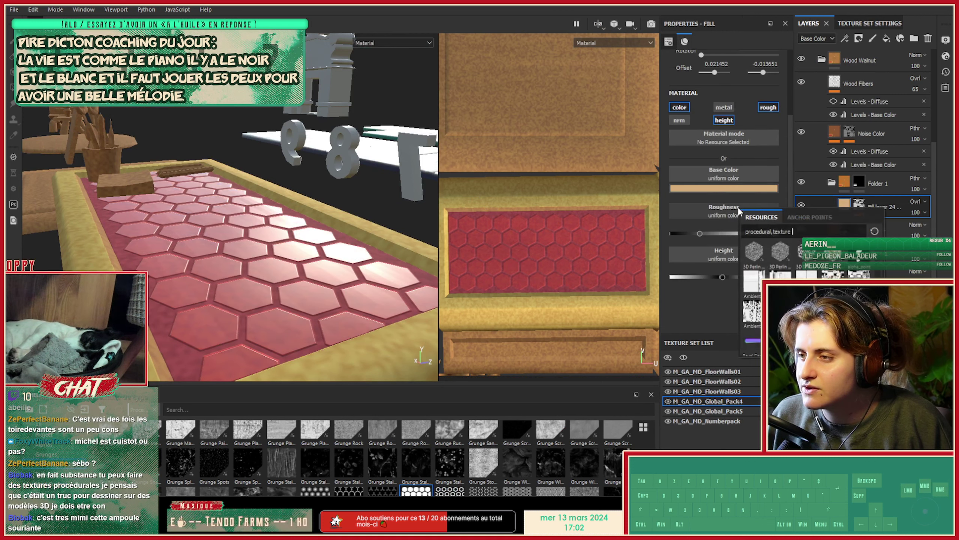
{"action": "scroll", "coordinate": [809, 295], "scroll_direction": "down", "scroll_amount": 10}
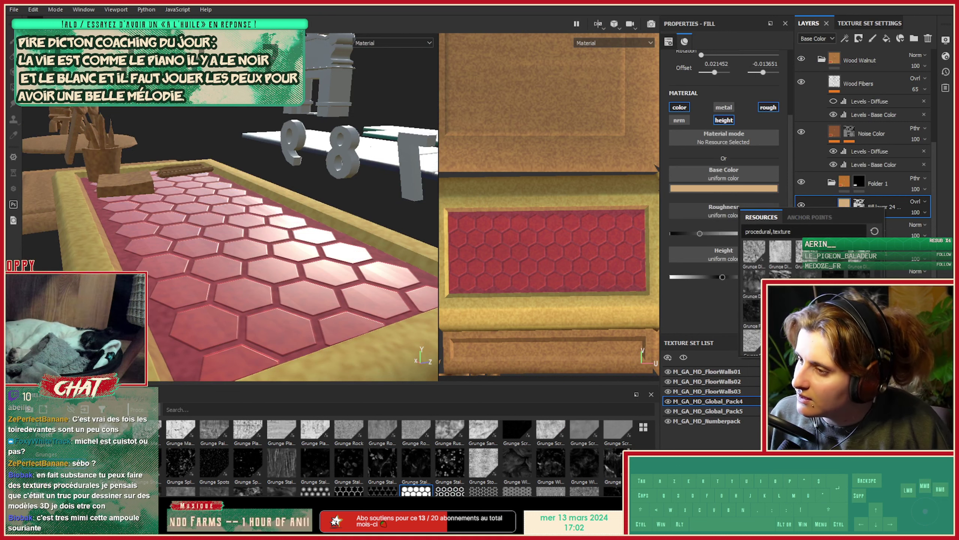
{"action": "scroll", "coordinate": [808, 295], "scroll_direction": "down", "scroll_amount": 4}
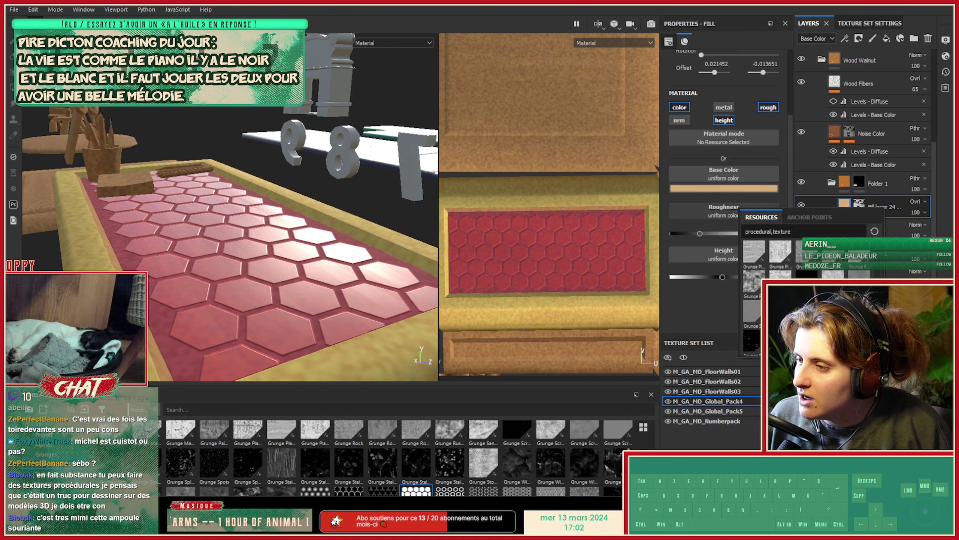
{"action": "scroll", "coordinate": [800, 289], "scroll_direction": "down", "scroll_amount": 6}
{"action": "mouse_move", "coordinate": [800, 279]}
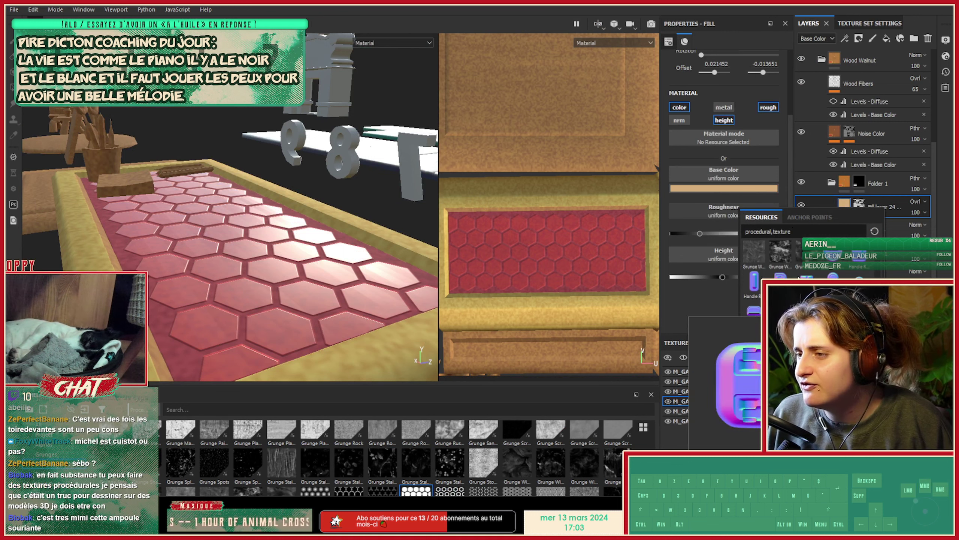
{"action": "left_click", "coordinate": [781, 253]}
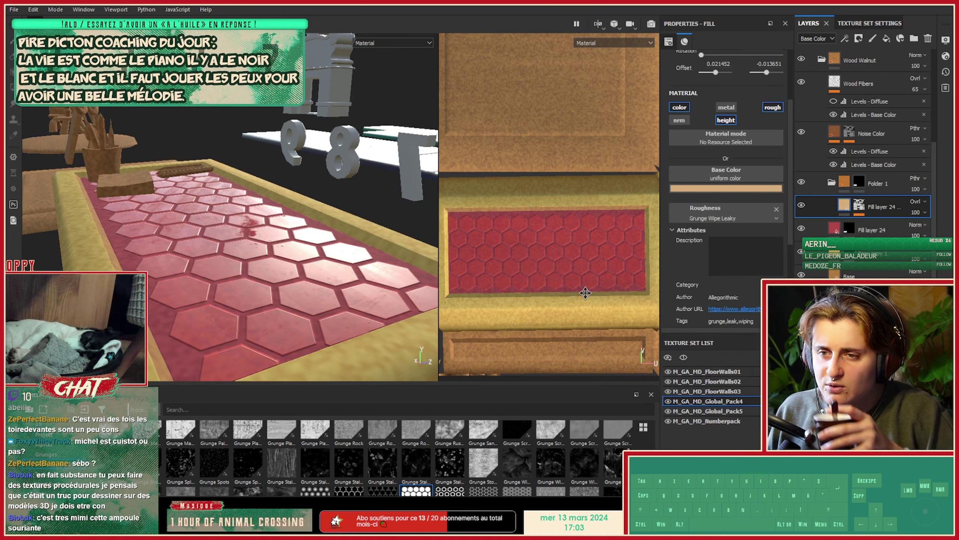
{"action": "scroll", "coordinate": [705, 263], "scroll_direction": "down", "scroll_amount": 4}
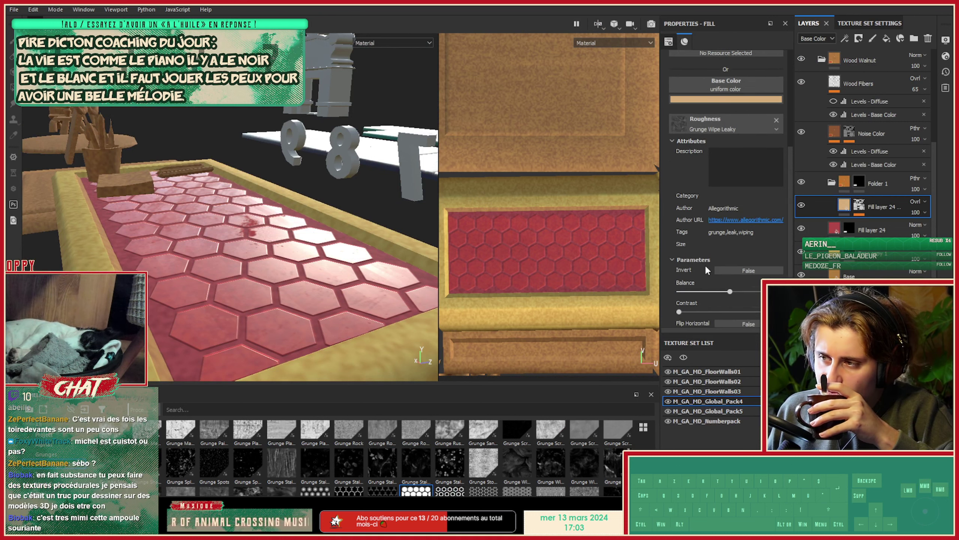
{"action": "scroll", "coordinate": [707, 272], "scroll_direction": "up", "scroll_amount": 3}
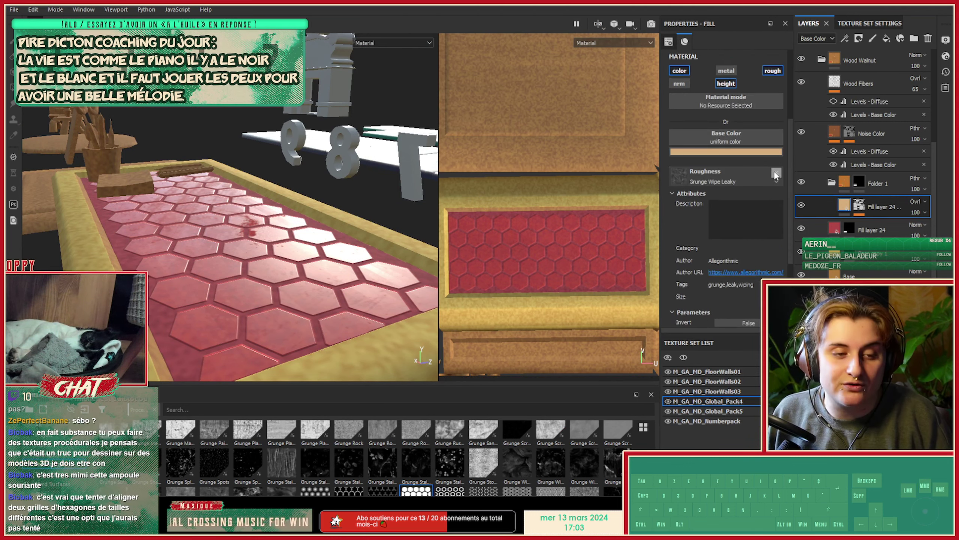
{"action": "left_click", "coordinate": [775, 174]}
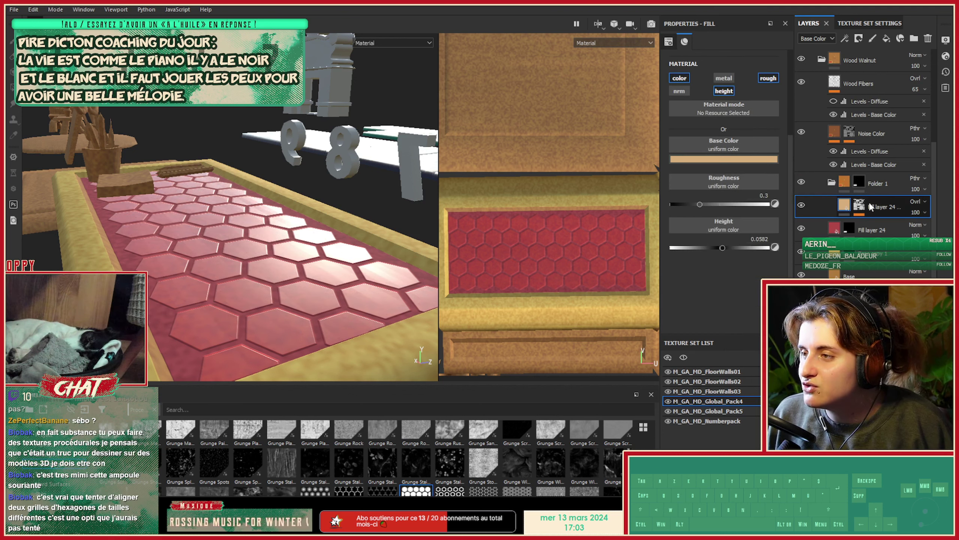
Add a fill layer above the hexagon layer with roughness 0.1891 and a black mask.
{"action": "left_click", "coordinate": [884, 37]}
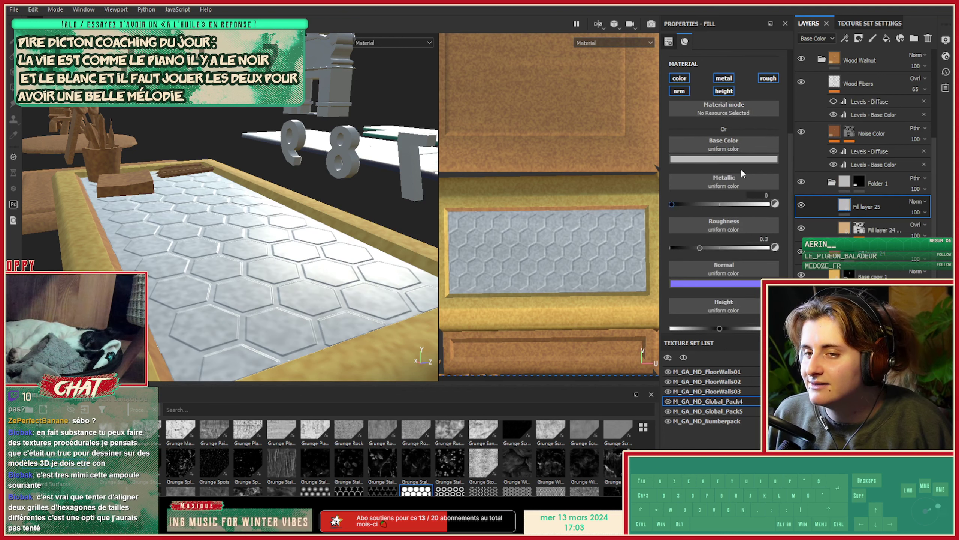
{"action": "left_click_drag", "start_coordinate": [699, 248], "coordinate": [688, 246]}
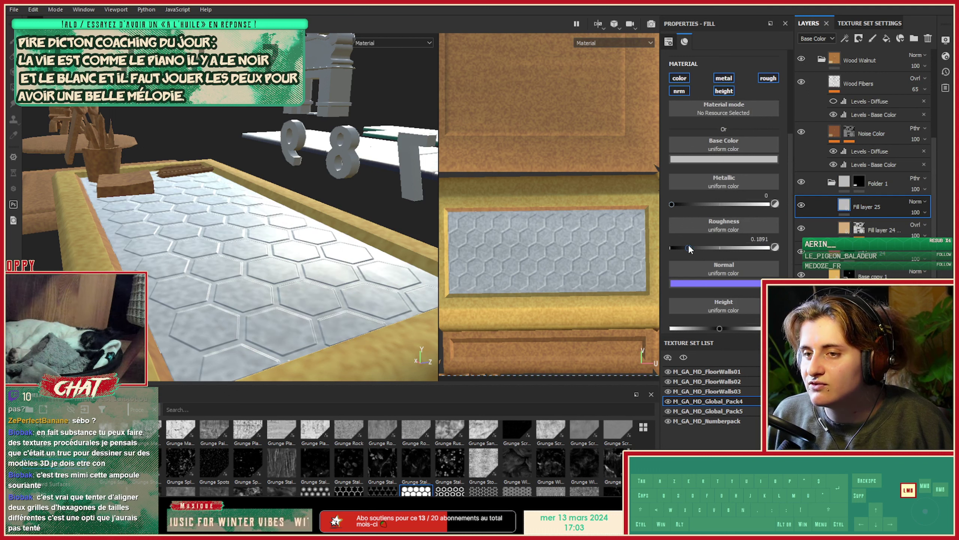
{"action": "right_click", "coordinate": [872, 203]}
{"action": "left_click", "coordinate": [873, 20]}
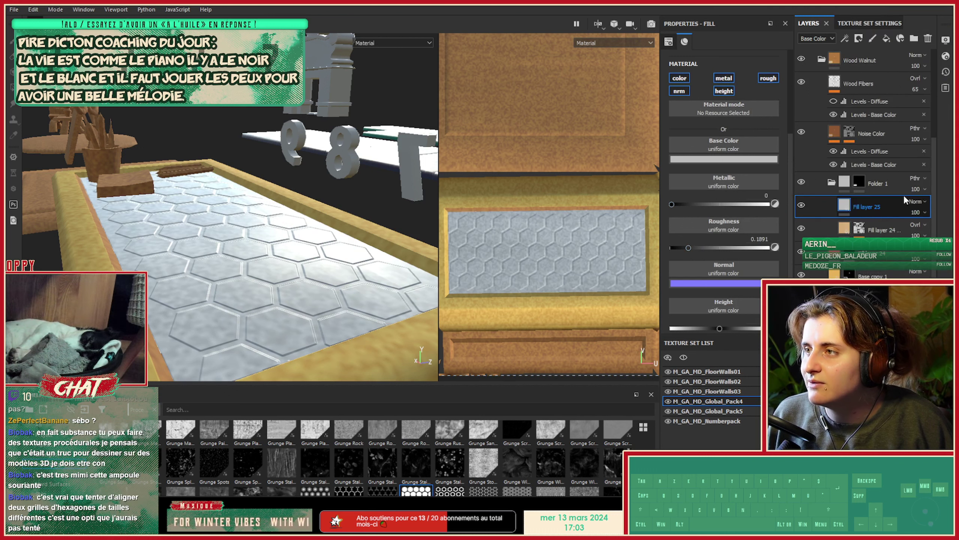
Copy the hexagon layer's mask into the mask of the grey fill layer above it and view the inlay.
{"action": "right_click", "coordinate": [882, 221]}
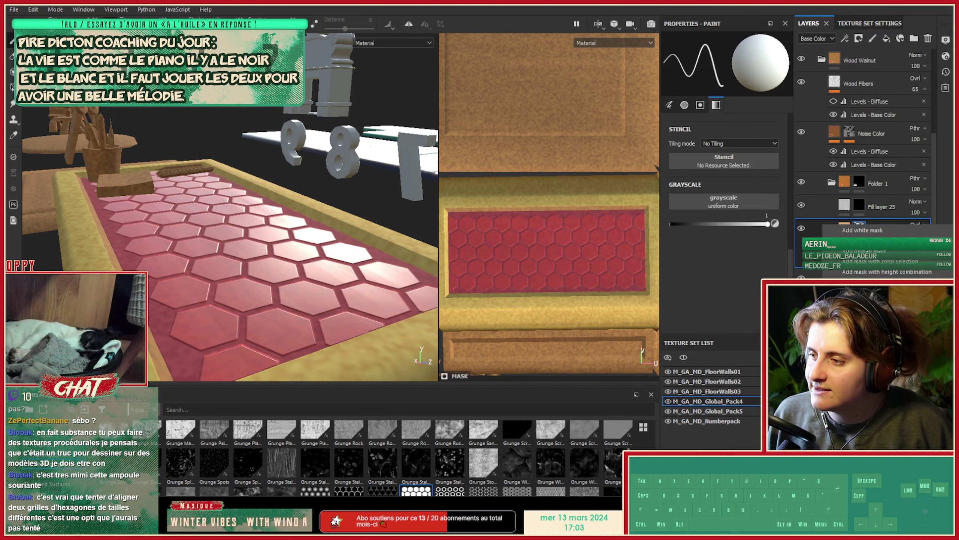
{"action": "key", "text": "Escape"}
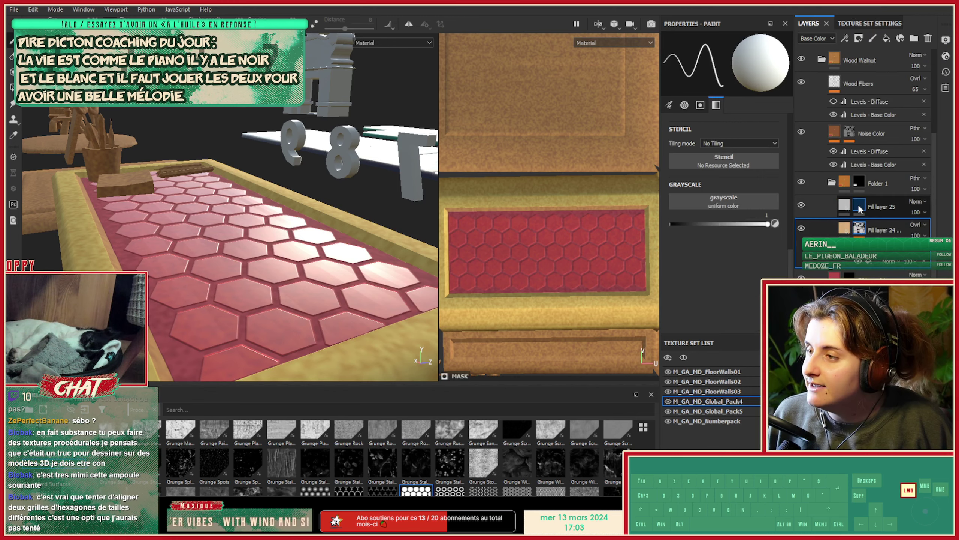
{"action": "right_click", "coordinate": [868, 203]}
{"action": "left_click", "coordinate": [869, 211]}
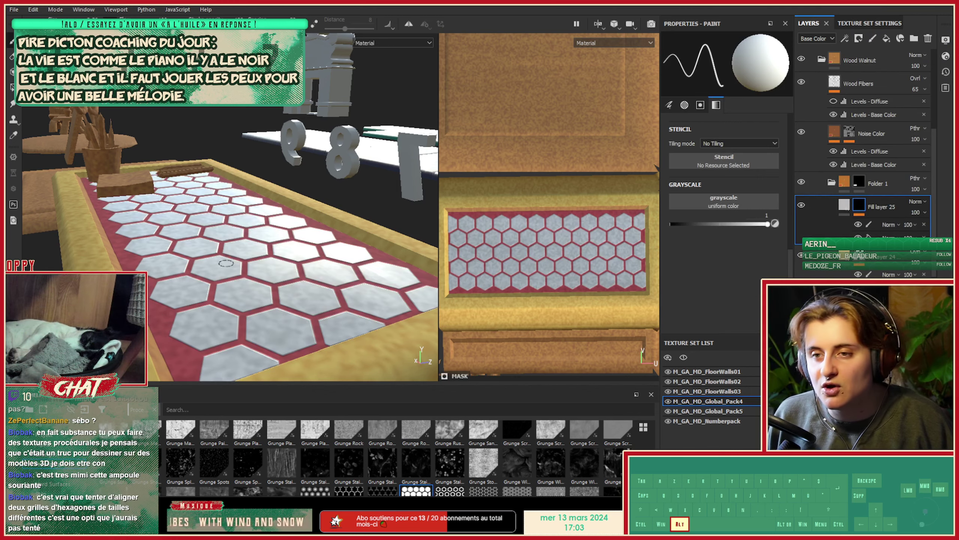
{"action": "left_click_drag", "start_coordinate": [265, 241], "coordinate": [211, 243], "text": "alt"}
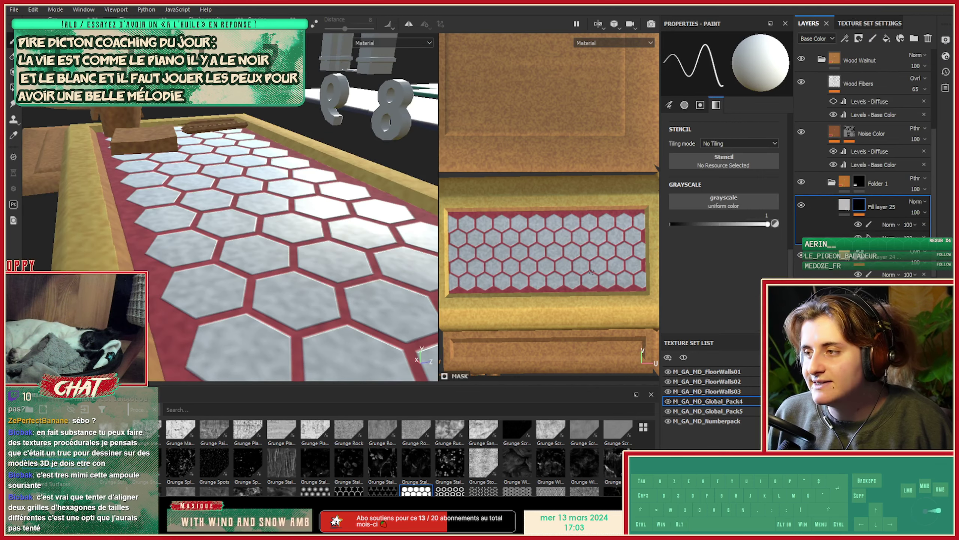
{"action": "right_click", "coordinate": [859, 208]}
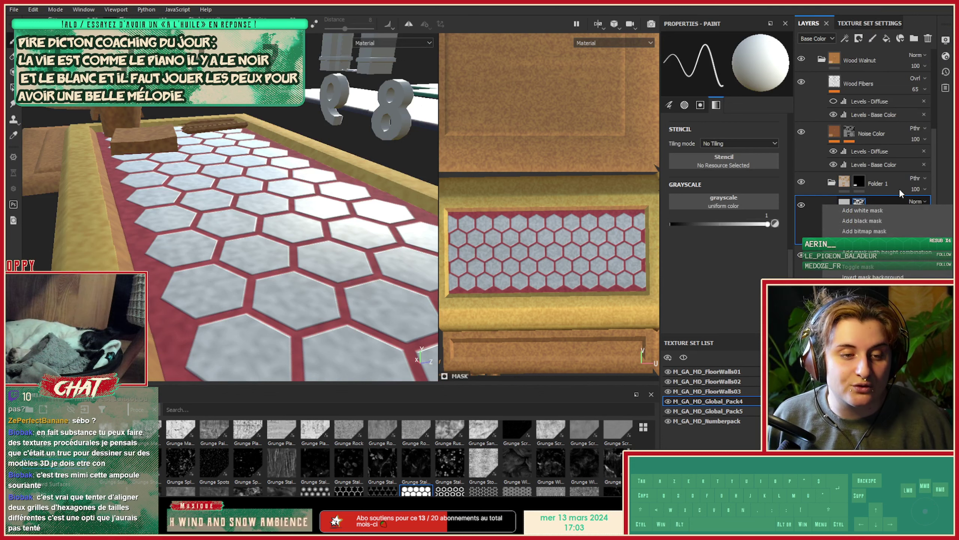
{"action": "left_click", "coordinate": [883, 200]}
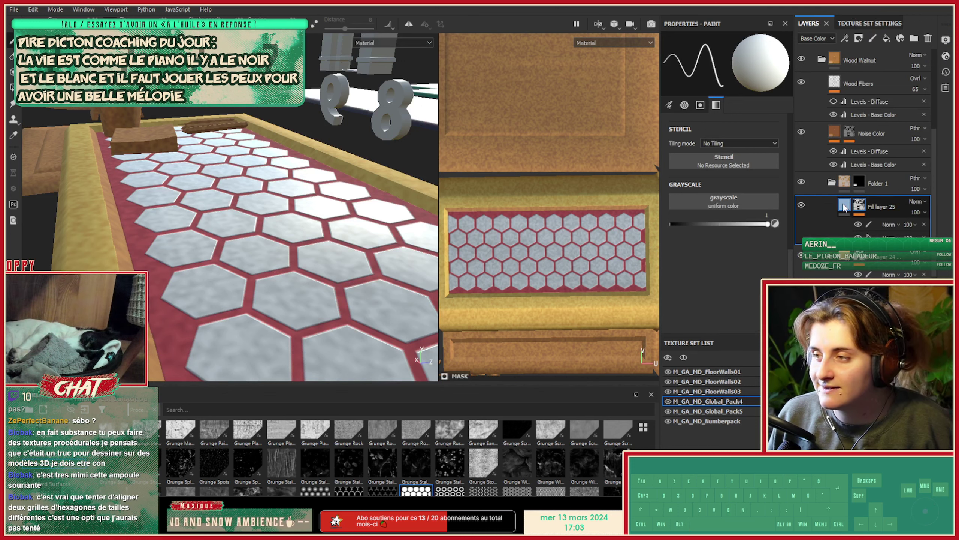
Delete the grey fill layer above the hexagon layer.
{"action": "mouse_move", "coordinate": [843, 204]}
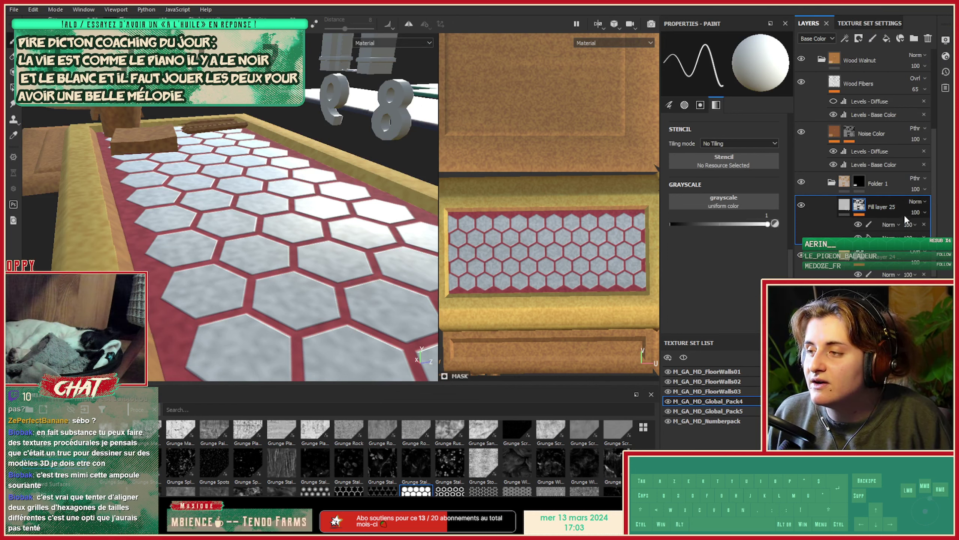
{"action": "left_click", "coordinate": [845, 206]}
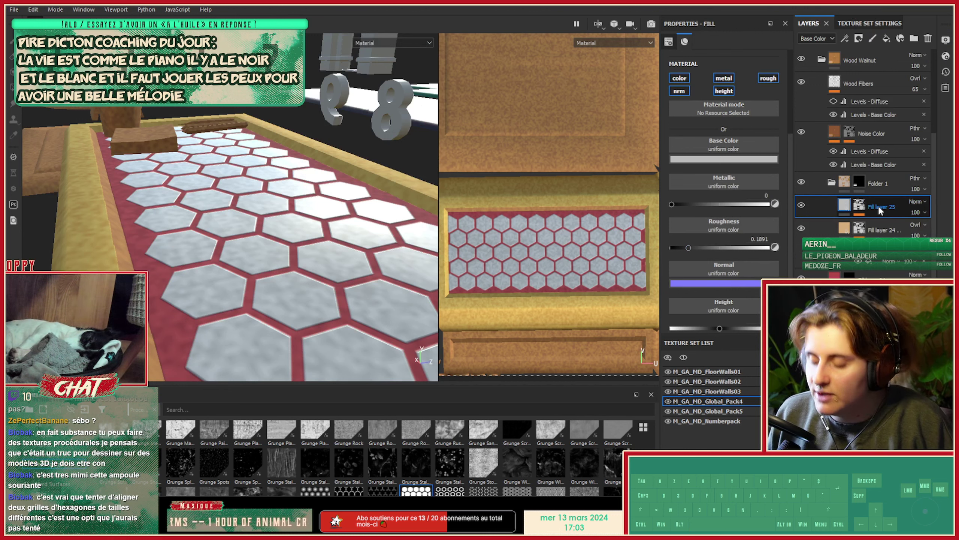
{"action": "key", "text": "Delete"}
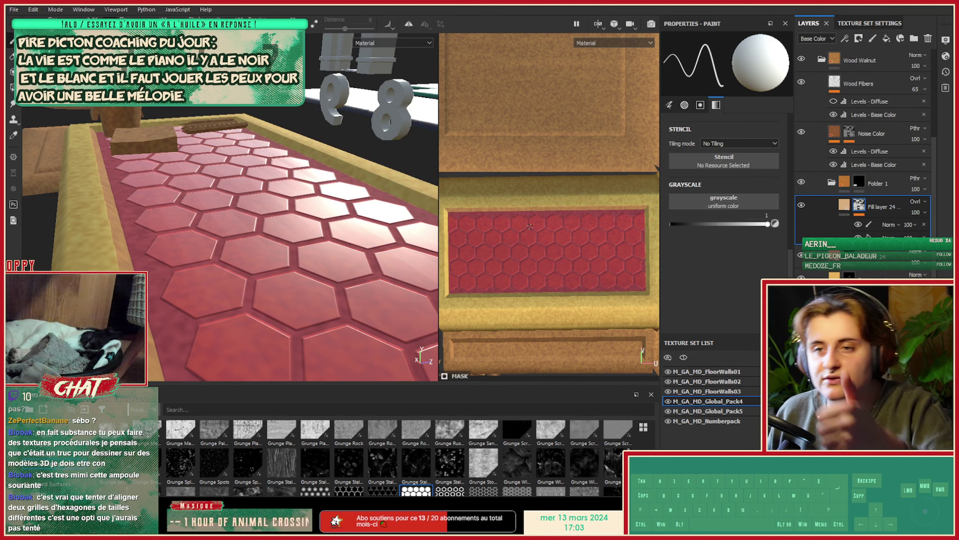
Collapse Folder 1 and select the mask of the yellow Base copy 1 layer with paint grayscale 0.
{"action": "left_click_drag", "start_coordinate": [276, 339], "coordinate": [227, 342], "text": "alt"}
{"action": "right_click_drag", "start_coordinate": [227, 342], "coordinate": [294, 278], "text": "alt"}
{"action": "left_click_drag", "start_coordinate": [294, 278], "coordinate": [330, 279], "text": "alt"}
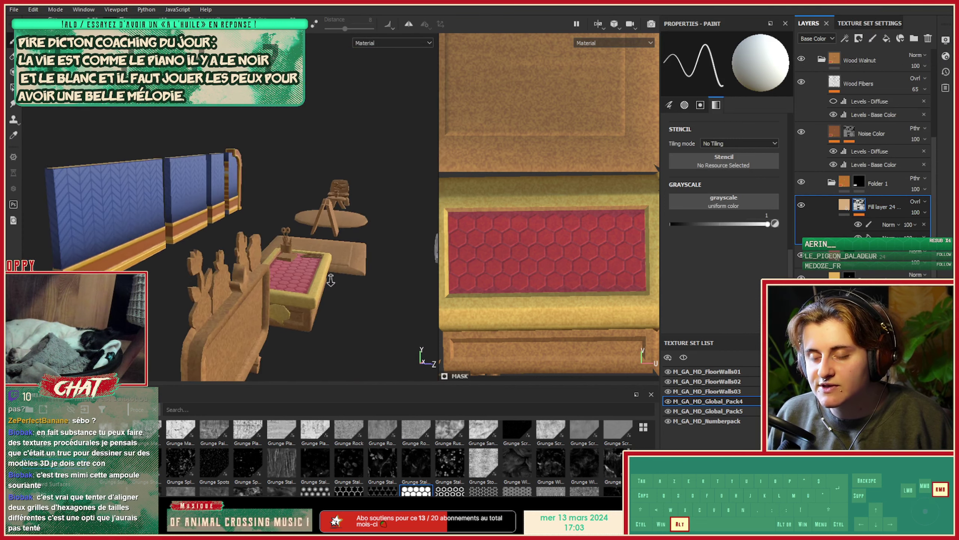
{"action": "right_click_drag", "start_coordinate": [330, 278], "coordinate": [279, 295], "text": "alt"}
{"action": "middle_click_drag", "start_coordinate": [280, 295], "coordinate": [212, 259], "text": "alt"}
{"action": "right_click_drag", "start_coordinate": [212, 259], "coordinate": [272, 272], "text": "alt"}
{"action": "left_click_drag", "start_coordinate": [272, 272], "coordinate": [282, 261], "text": "alt"}
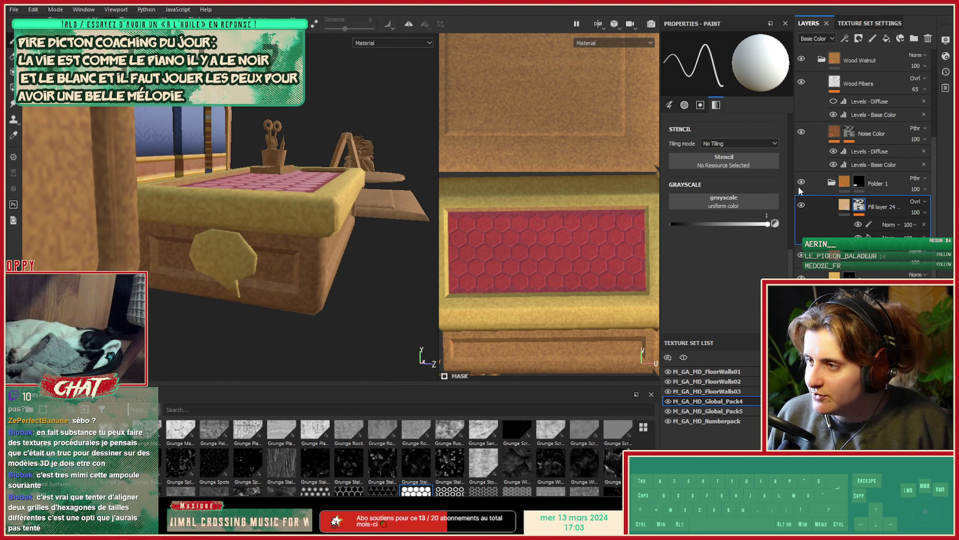
{"action": "left_click", "coordinate": [832, 185]}
{"action": "left_click", "coordinate": [832, 185]}
{"action": "left_click", "coordinate": [849, 229]}
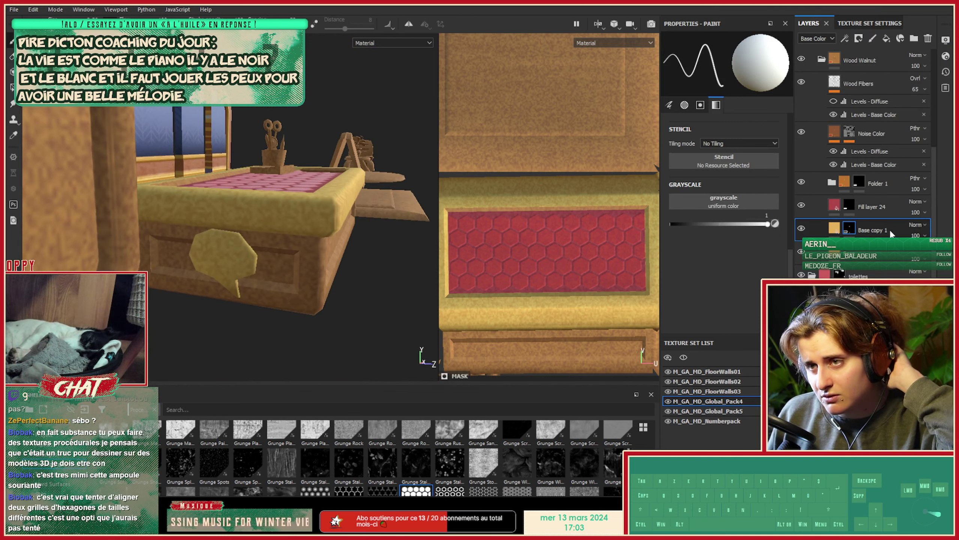
{"action": "left_click_drag", "start_coordinate": [732, 225], "coordinate": [591, 210]}
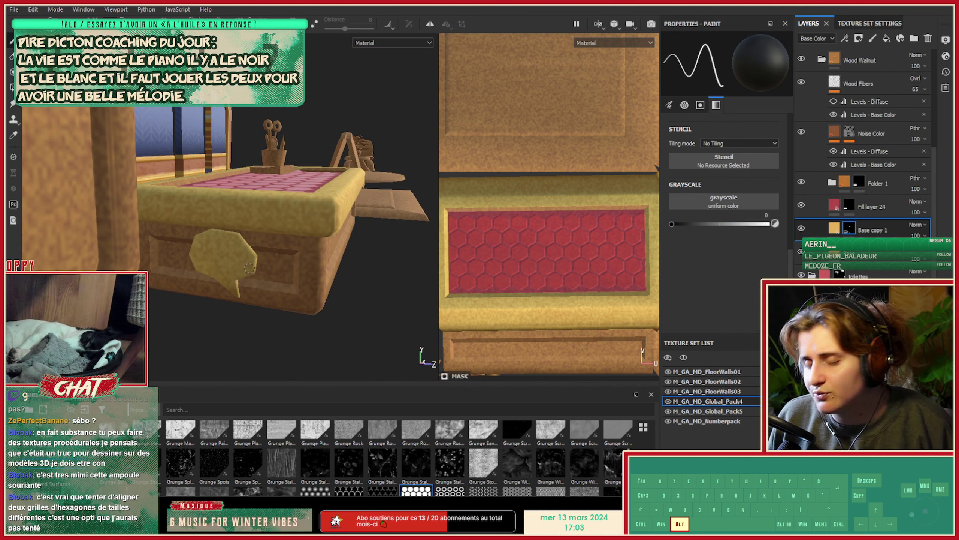
Paint three round dots out of the Base copy 1 mask on the speech-bubble emblem at the desk's near end.
{"action": "left_click_drag", "start_coordinate": [249, 268], "coordinate": [247, 251], "text": "alt"}
{"action": "right_click_drag", "start_coordinate": [248, 251], "coordinate": [232, 288], "text": "alt"}
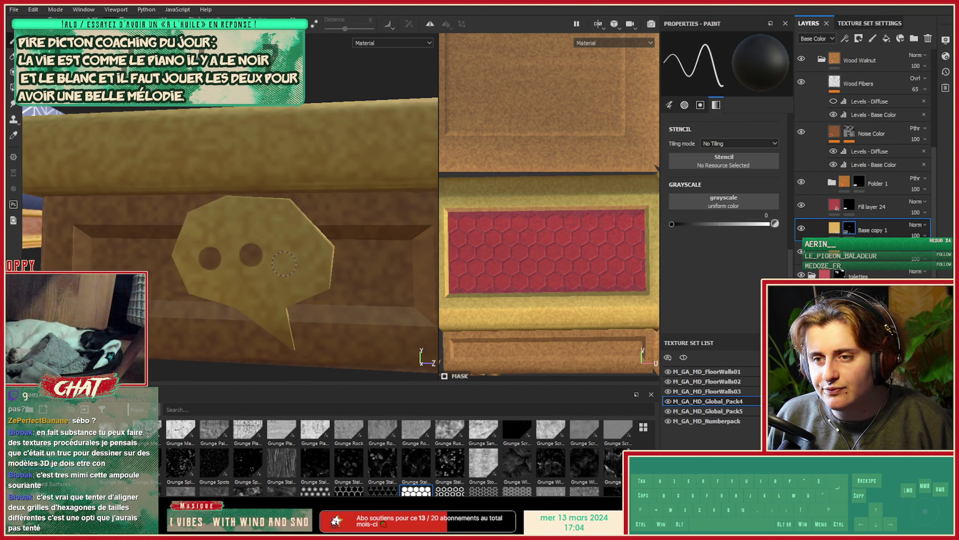
{"action": "left_click_drag", "start_coordinate": [365, 269], "coordinate": [363, 293], "text": "alt"}
{"action": "right_click_drag", "start_coordinate": [363, 293], "coordinate": [325, 280], "text": "alt"}
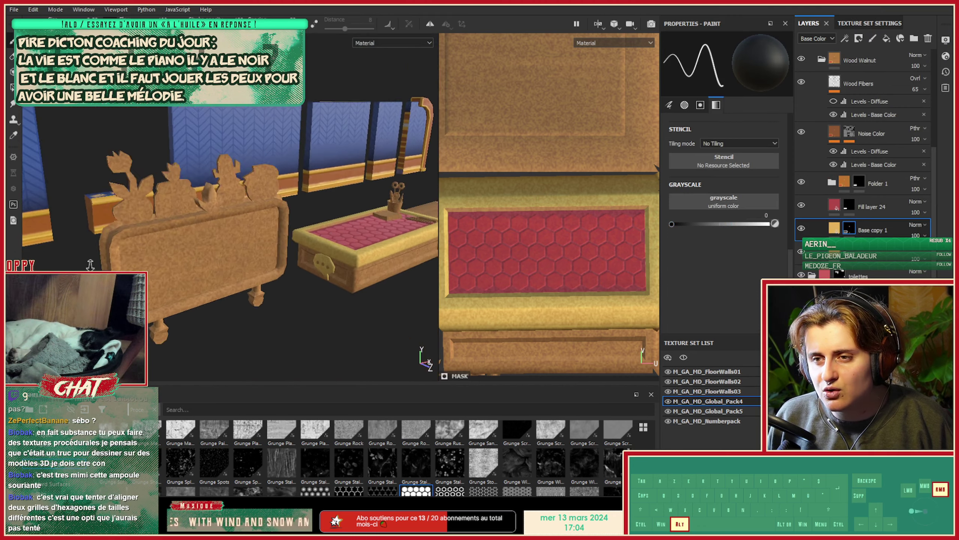
Paint three matching dots out of the yellow mask on the speech-bubble emblem at the desk's opposite end.
{"action": "left_click_drag", "start_coordinate": [325, 279], "coordinate": [475, 241], "text": "alt"}
{"action": "right_click_drag", "start_coordinate": [332, 223], "coordinate": [314, 238], "text": "alt"}
{"action": "middle_click_drag", "start_coordinate": [314, 237], "coordinate": [246, 223], "text": "alt"}
{"action": "right_click_drag", "start_coordinate": [245, 223], "coordinate": [265, 287], "text": "alt"}
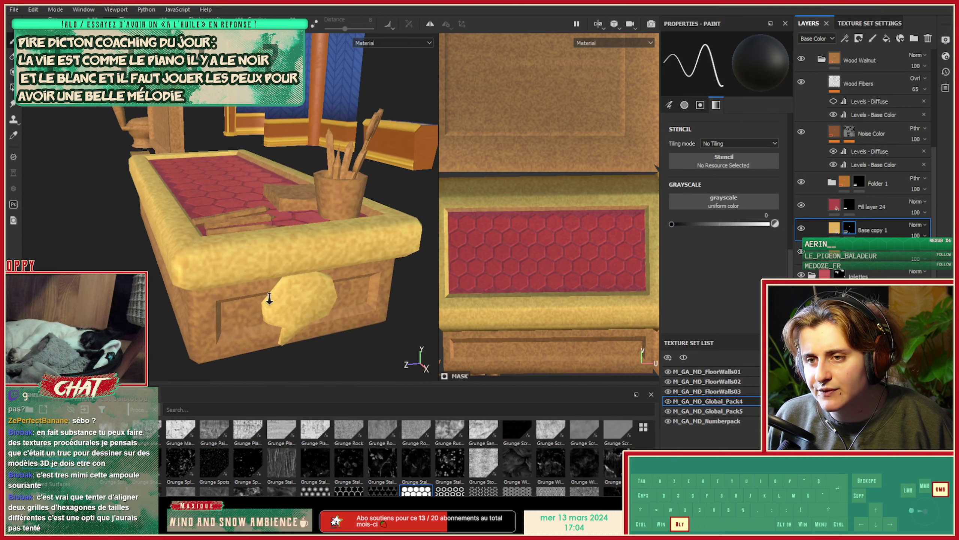
{"action": "left_click_drag", "start_coordinate": [279, 318], "coordinate": [282, 261], "text": "alt"}
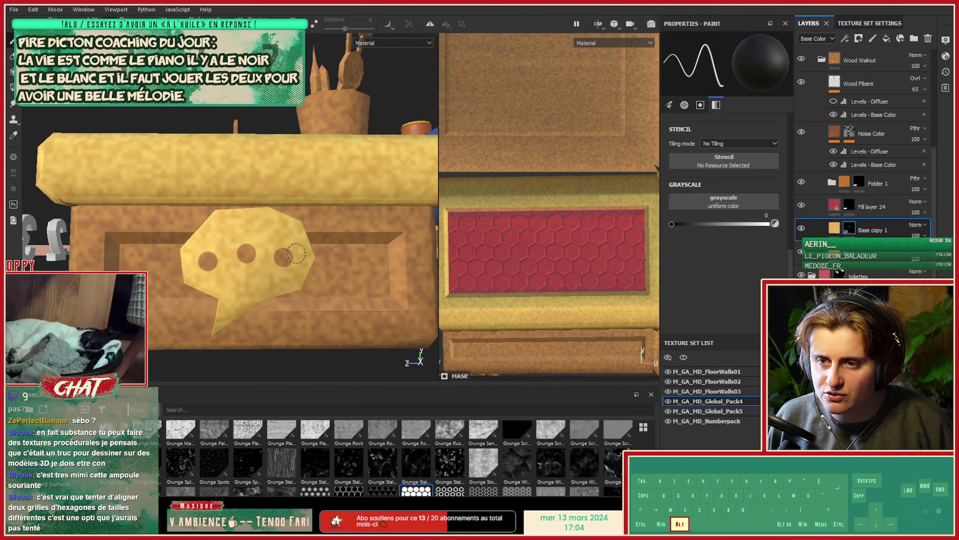
Examine the finished desk from several sides and look closely at the pencil pot, block and pencils on its inlay.
{"action": "right_click_drag", "start_coordinate": [296, 253], "coordinate": [241, 230], "text": "alt"}
{"action": "left_click_drag", "start_coordinate": [242, 230], "coordinate": [302, 234], "text": "alt"}
{"action": "right_click_drag", "start_coordinate": [226, 212], "coordinate": [259, 240], "text": "alt"}
{"action": "middle_click_drag", "start_coordinate": [259, 239], "coordinate": [302, 289], "text": "alt"}
{"action": "left_click_drag", "start_coordinate": [302, 289], "coordinate": [299, 264], "text": "alt"}
{"action": "right_click_drag", "start_coordinate": [298, 264], "coordinate": [330, 280], "text": "alt"}
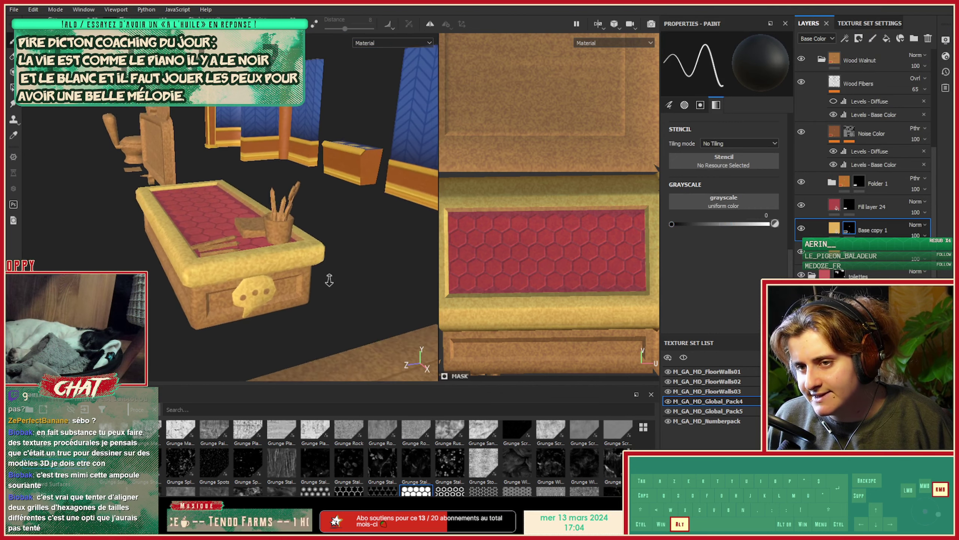
{"action": "left_click_drag", "start_coordinate": [329, 280], "coordinate": [280, 219], "text": "alt"}
{"action": "middle_click_drag", "start_coordinate": [279, 219], "coordinate": [211, 227], "text": "alt"}
{"action": "left_click_drag", "start_coordinate": [211, 226], "coordinate": [250, 272], "text": "alt"}
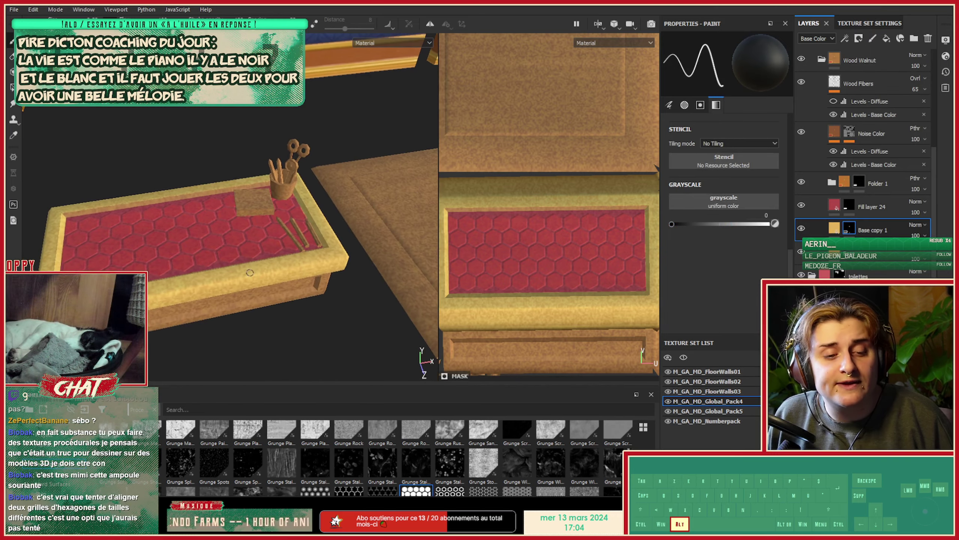
{"action": "right_click_drag", "start_coordinate": [223, 206], "coordinate": [355, 263], "text": "alt"}
{"action": "middle_click_drag", "start_coordinate": [355, 263], "coordinate": [278, 284], "text": "alt"}
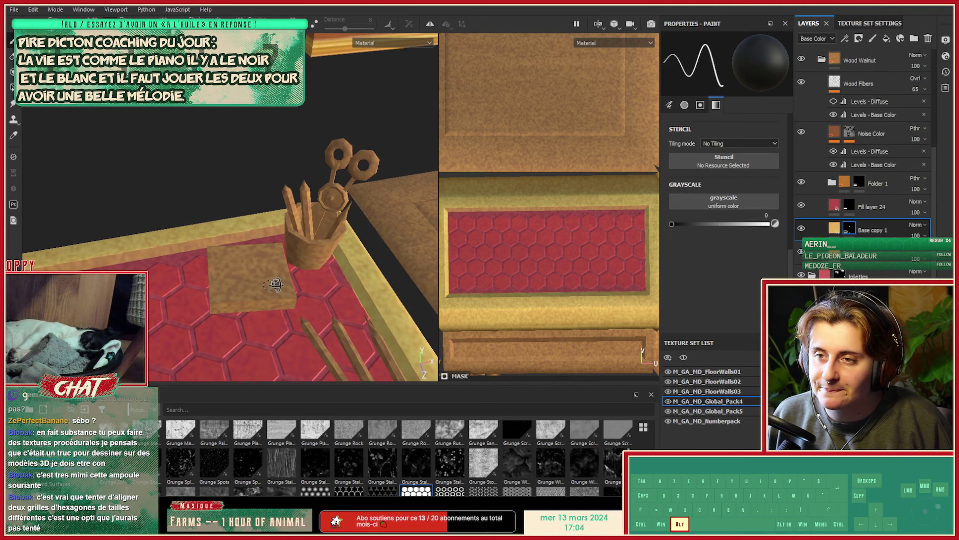
{"action": "left_click_drag", "start_coordinate": [278, 285], "coordinate": [304, 268], "text": "alt"}
Select the white mask of the MD_table_bois_1 folder and set Polygon Fill to mesh mode with color 0.
{"action": "scroll", "coordinate": [821, 147], "scroll_direction": "up", "scroll_amount": 3}
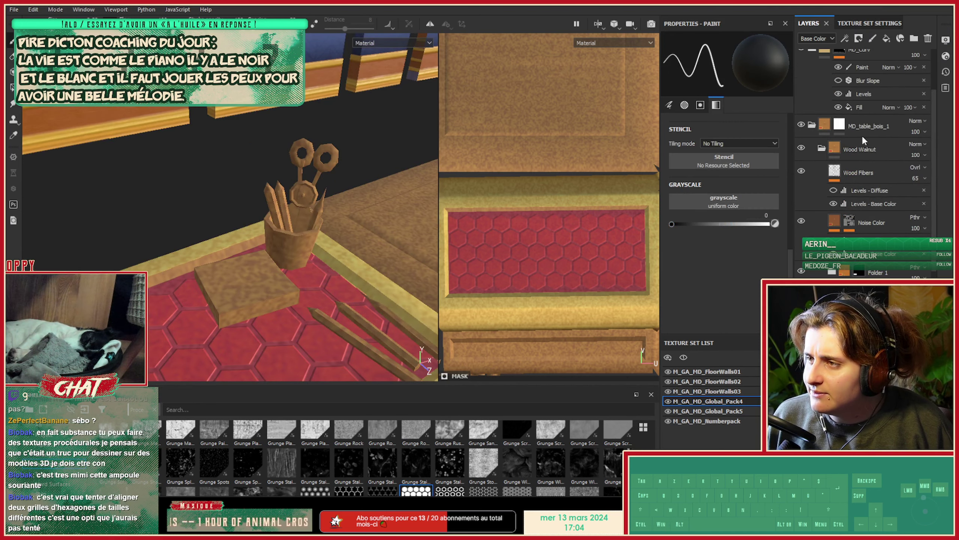
{"action": "scroll", "coordinate": [821, 147], "scroll_direction": "up", "scroll_amount": 2}
{"action": "left_click", "coordinate": [838, 188]}
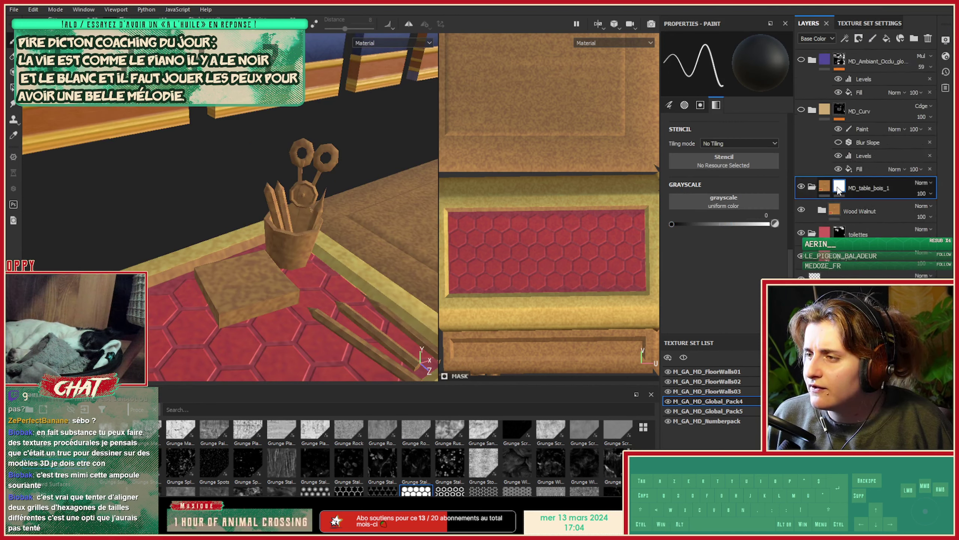
{"action": "right_click", "coordinate": [840, 190]}
{"action": "left_click", "coordinate": [840, 188]}
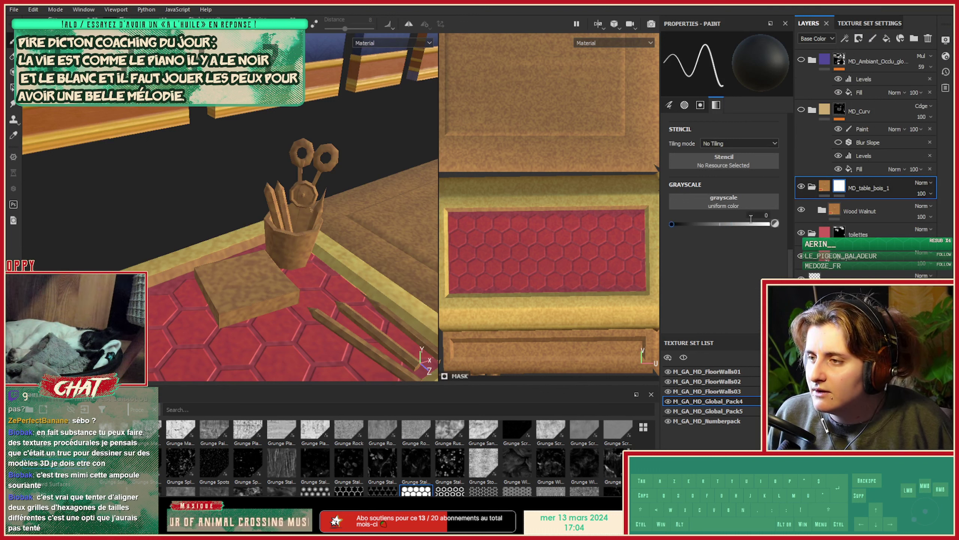
{"action": "left_click", "coordinate": [11, 86]}
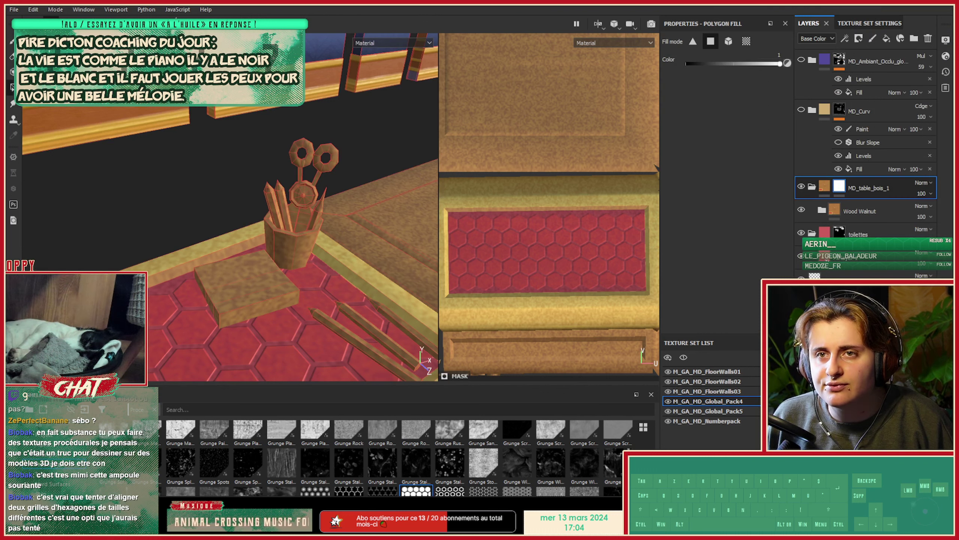
{"action": "left_click_drag", "start_coordinate": [300, 171], "coordinate": [321, 224], "text": "alt"}
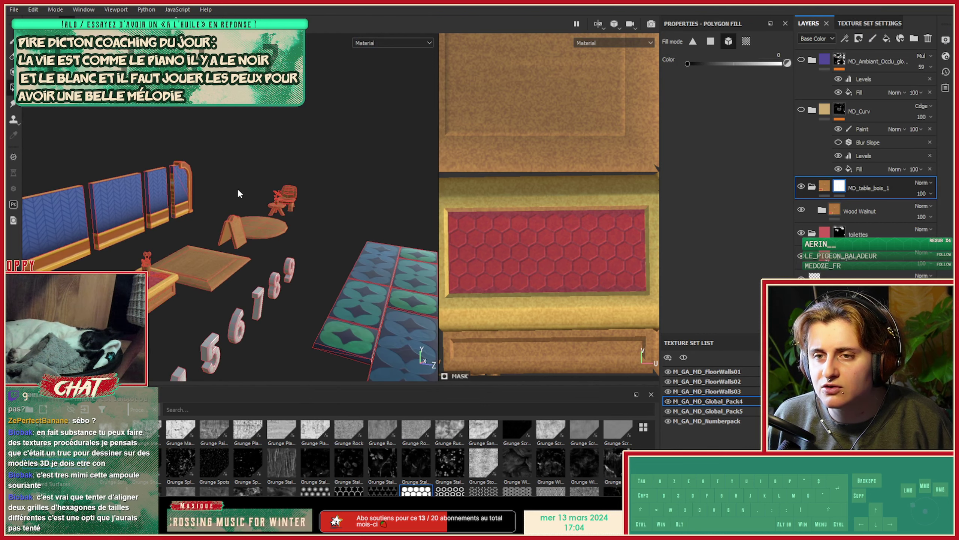
Mask the surrounding furniture, props and desk accessories out of the MD_table_bois_1 folder, keeping the wood on the desk.
{"action": "left_click", "coordinate": [228, 233]}
{"action": "mouse_move", "coordinate": [284, 253]}
{"action": "right_mouse_down", "text": "alt"}
{"action": "mouse_move", "coordinate": [169, 257]}
{"action": "mouse_move", "coordinate": [121, 321]}
{"action": "right_mouse_up", "text": "alt"}
{"action": "mouse_move", "coordinate": [121, 321]}
{"action": "middle_mouse_down", "text": "alt"}
{"action": "mouse_move", "coordinate": [170, 287]}
{"action": "mouse_move", "coordinate": [312, 237]}
{"action": "middle_mouse_up", "text": "alt"}
{"action": "left_click_drag", "start_coordinate": [313, 238], "coordinate": [234, 236], "text": "alt"}
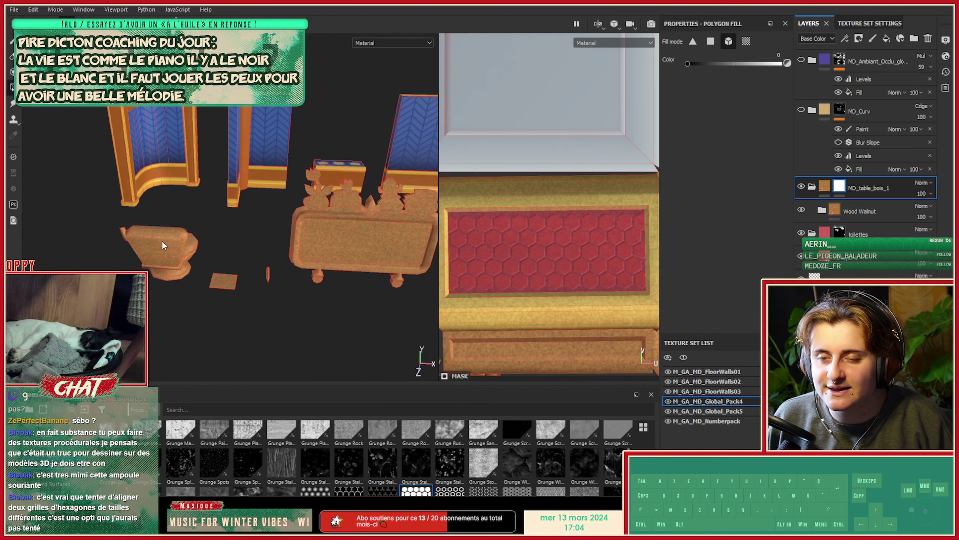
{"action": "mouse_move", "coordinate": [159, 232]}
{"action": "left_mouse_down"}
{"action": "mouse_move", "coordinate": [340, 294]}
{"action": "mouse_move", "coordinate": [214, 308]}
{"action": "mouse_move", "coordinate": [249, 302]}
{"action": "mouse_move", "coordinate": [267, 283]}
{"action": "mouse_move", "coordinate": [177, 275]}
{"action": "left_mouse_up"}
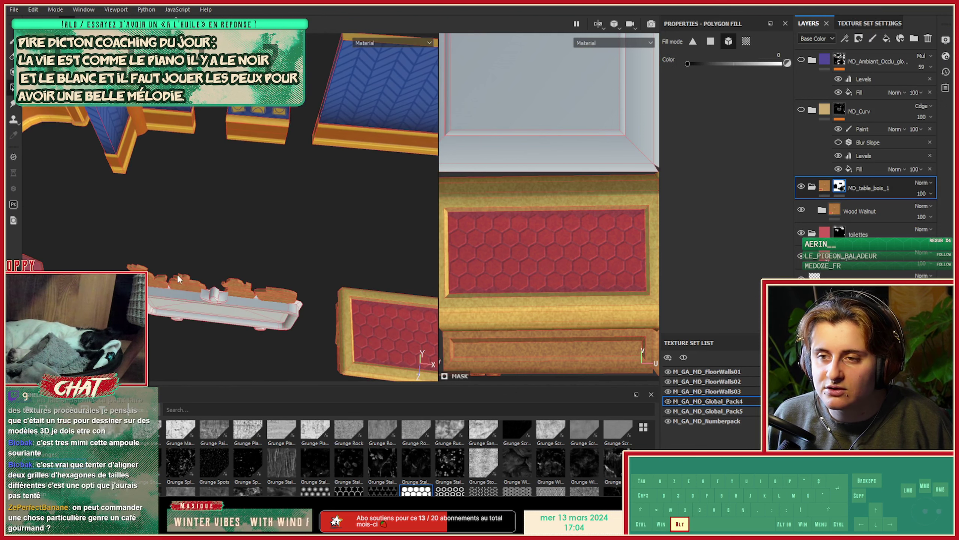
{"action": "left_click_drag", "start_coordinate": [277, 329], "coordinate": [278, 321]}
{"action": "mouse_move", "coordinate": [188, 268]}
{"action": "middle_mouse_down", "text": "alt"}
{"action": "mouse_move", "coordinate": [264, 274]}
{"action": "mouse_move", "coordinate": [213, 269]}
{"action": "mouse_move", "coordinate": [284, 195]}
{"action": "mouse_move", "coordinate": [242, 219]}
{"action": "middle_mouse_up", "text": "alt"}
{"action": "left_click", "coordinate": [242, 218]}
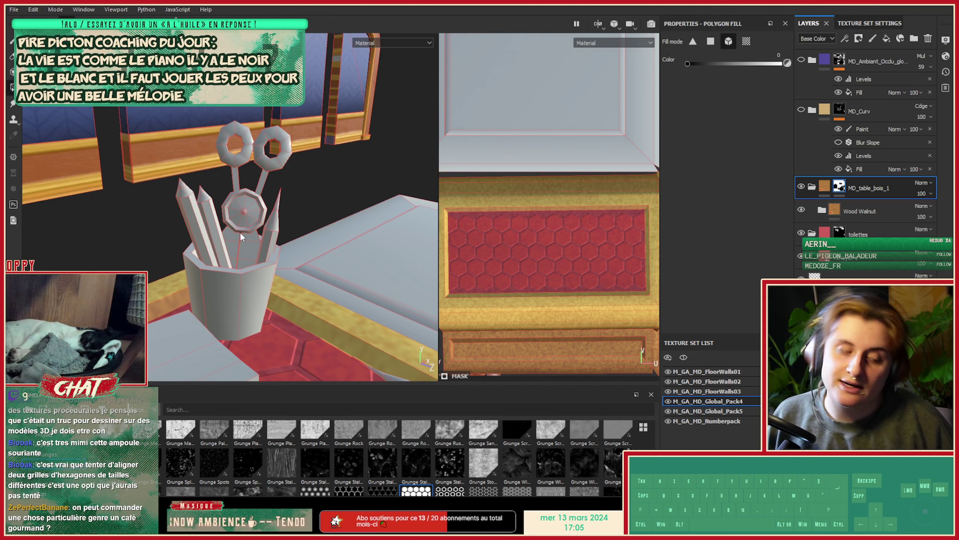
Examine the masked-out pencils, chair, tables and floor panels around the scene, and look closely at the desk's speech-bubble emblem.
{"action": "mouse_move", "coordinate": [329, 231]}
{"action": "middle_mouse_down", "text": "alt"}
{"action": "mouse_move", "coordinate": [262, 160]}
{"action": "mouse_move", "coordinate": [337, 220]}
{"action": "middle_mouse_up", "text": "alt"}
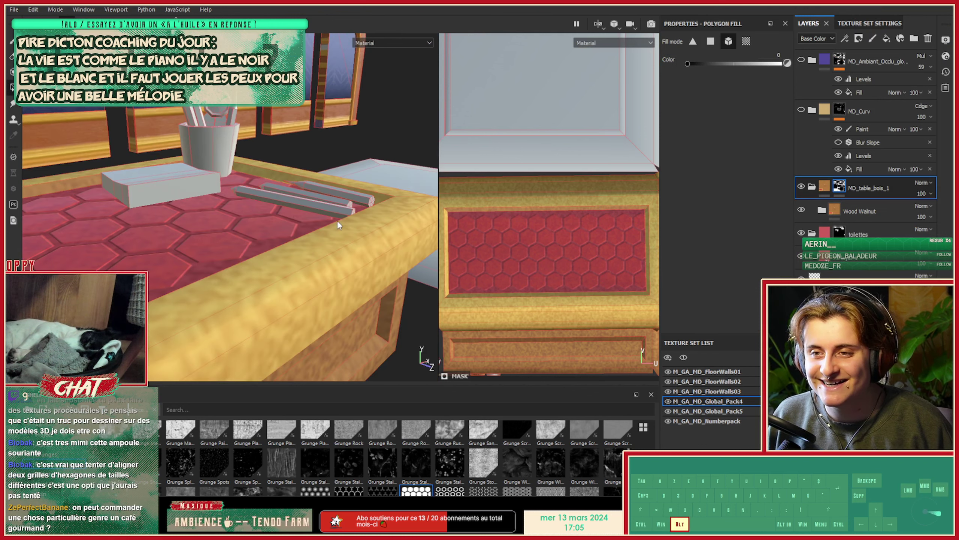
{"action": "right_click_drag", "start_coordinate": [337, 221], "coordinate": [189, 223], "text": "alt"}
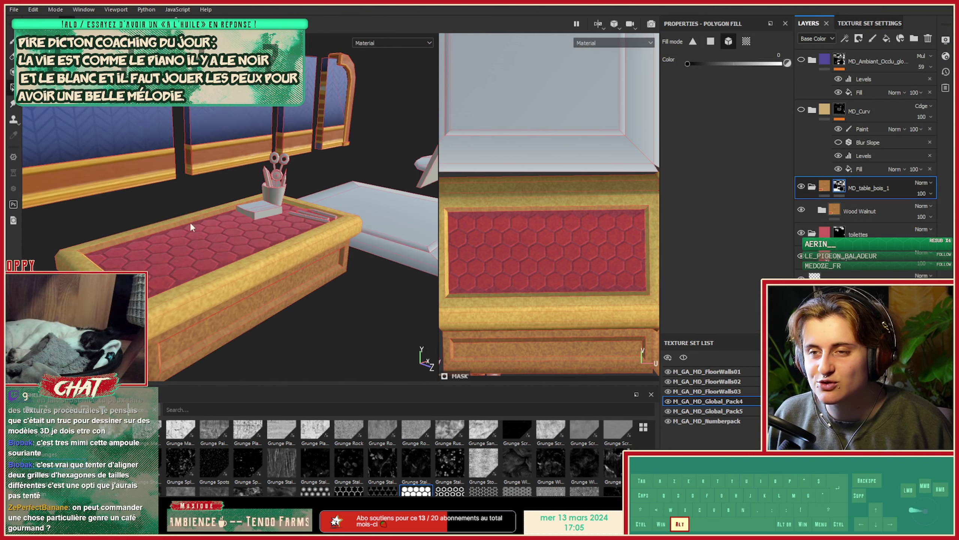
{"action": "left_click_drag", "start_coordinate": [188, 223], "coordinate": [280, 204], "text": "alt"}
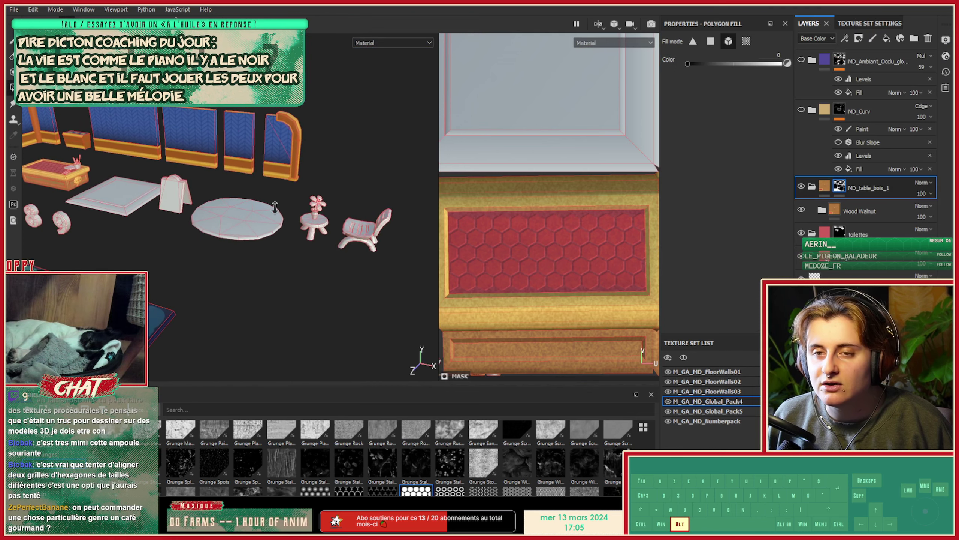
{"action": "right_click_drag", "start_coordinate": [313, 211], "coordinate": [453, 233], "text": "alt"}
{"action": "middle_click_drag", "start_coordinate": [373, 181], "coordinate": [289, 219], "text": "alt"}
{"action": "left_click_drag", "start_coordinate": [289, 218], "coordinate": [363, 212], "text": "alt"}
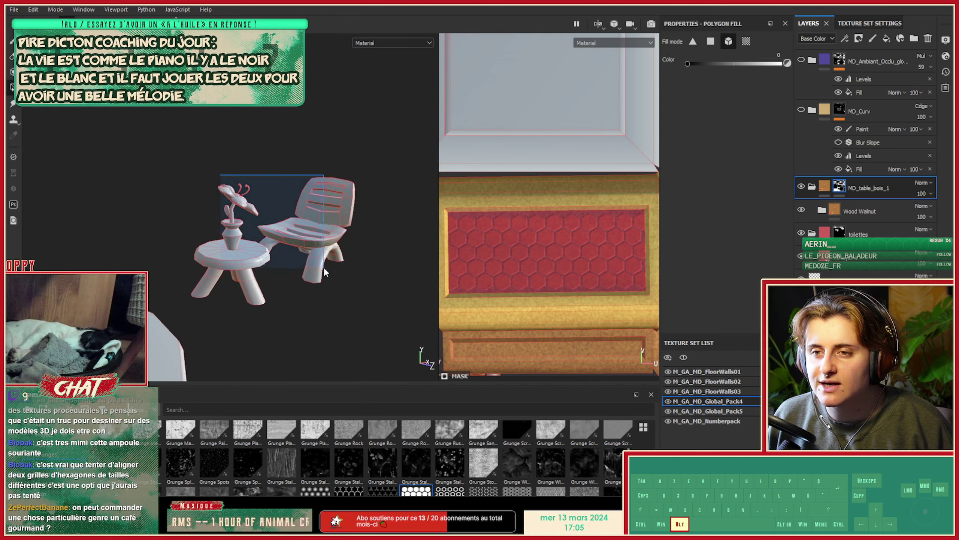
{"action": "right_click_drag", "start_coordinate": [325, 271], "coordinate": [269, 228], "text": "alt"}
{"action": "left_click_drag", "start_coordinate": [268, 228], "coordinate": [185, 268], "text": "alt"}
{"action": "middle_click_drag", "start_coordinate": [186, 268], "coordinate": [321, 244], "text": "alt"}
{"action": "right_click_drag", "start_coordinate": [109, 255], "coordinate": [143, 262], "text": "alt"}
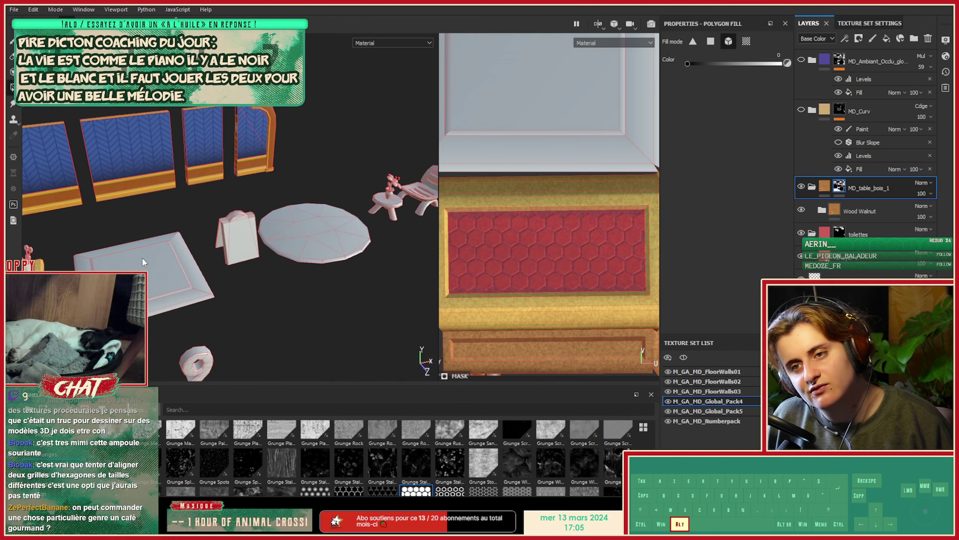
{"action": "middle_click_drag", "start_coordinate": [144, 262], "coordinate": [353, 274], "text": "alt"}
{"action": "right_click_drag", "start_coordinate": [113, 277], "coordinate": [169, 293], "text": "alt"}
{"action": "middle_click_drag", "start_coordinate": [169, 293], "coordinate": [211, 284], "text": "alt"}
{"action": "mouse_move", "coordinate": [182, 282]}
{"action": "left_mouse_down", "text": "alt"}
{"action": "mouse_move", "coordinate": [152, 259]}
{"action": "mouse_move", "coordinate": [133, 259]}
{"action": "mouse_move", "coordinate": [148, 225]}
{"action": "mouse_move", "coordinate": [167, 248]}
{"action": "mouse_move", "coordinate": [326, 305]}
{"action": "left_mouse_up", "text": "alt"}
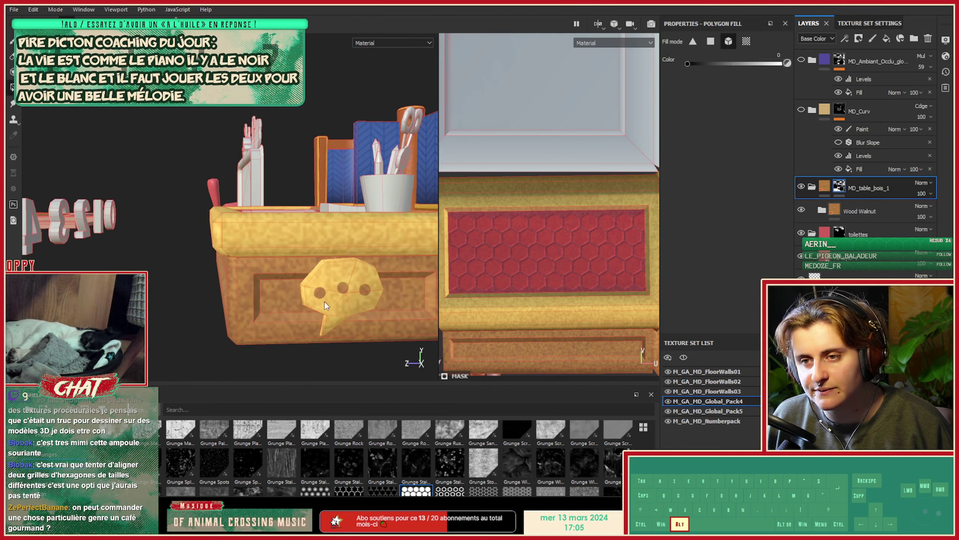
{"action": "right_click_drag", "start_coordinate": [326, 305], "coordinate": [260, 303], "text": "alt"}
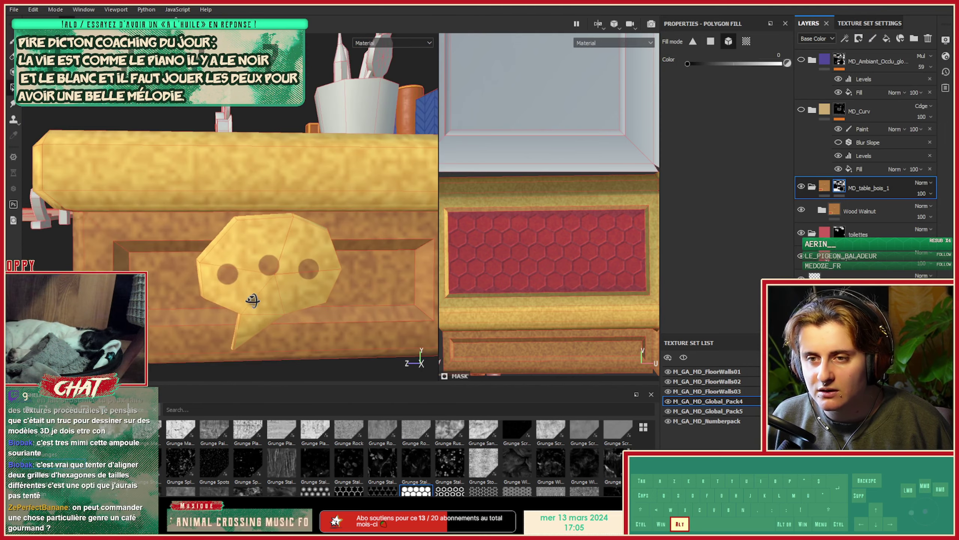
Add a height-only fill layer at -0.0647 inside the MD_table_bois_1 folder and give it a black mask.
{"action": "left_click", "coordinate": [885, 208]}
{"action": "left_click", "coordinate": [884, 40]}
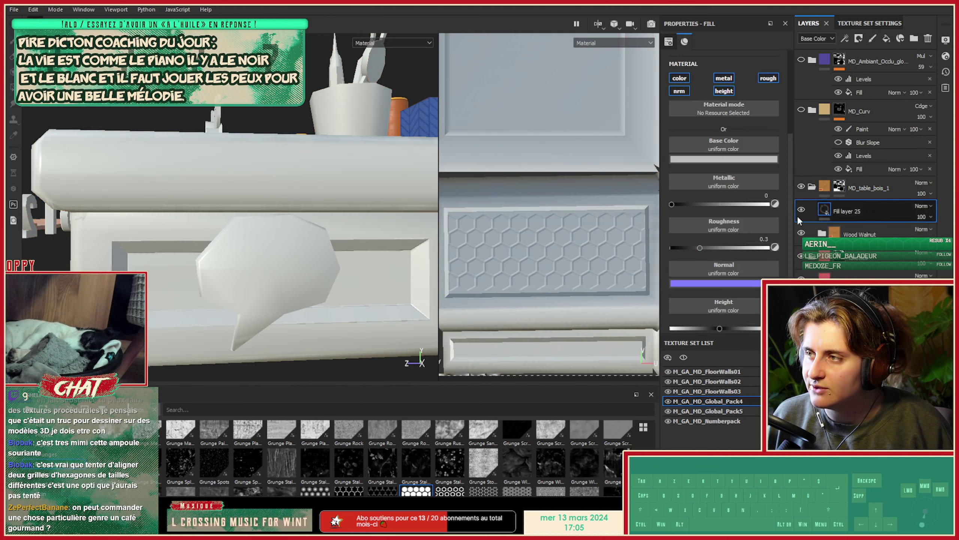
{"action": "left_click", "coordinate": [724, 92], "text": "alt"}
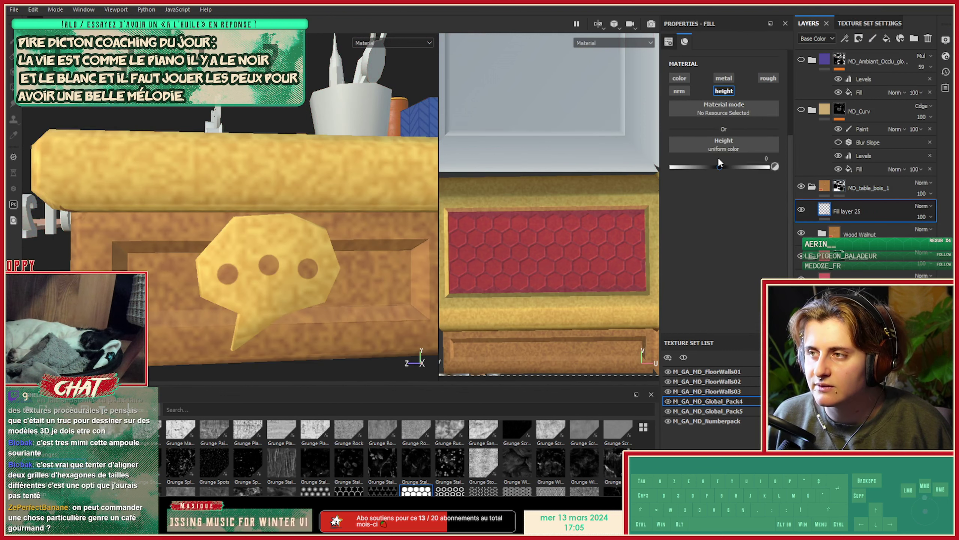
{"action": "left_click", "coordinate": [717, 167]}
{"action": "right_click", "coordinate": [823, 188]}
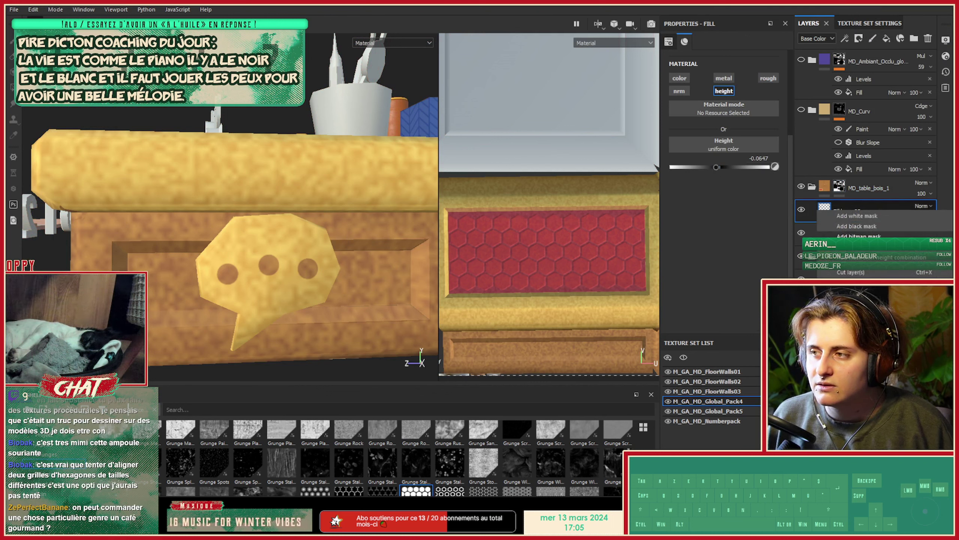
{"action": "left_click", "coordinate": [848, 227]}
Paint the speech-bubble emblem's three dots into the height layer's mask with grayscale 1 to recess them.
{"action": "left_click_drag", "start_coordinate": [230, 268], "coordinate": [99, 145], "text": "alt"}
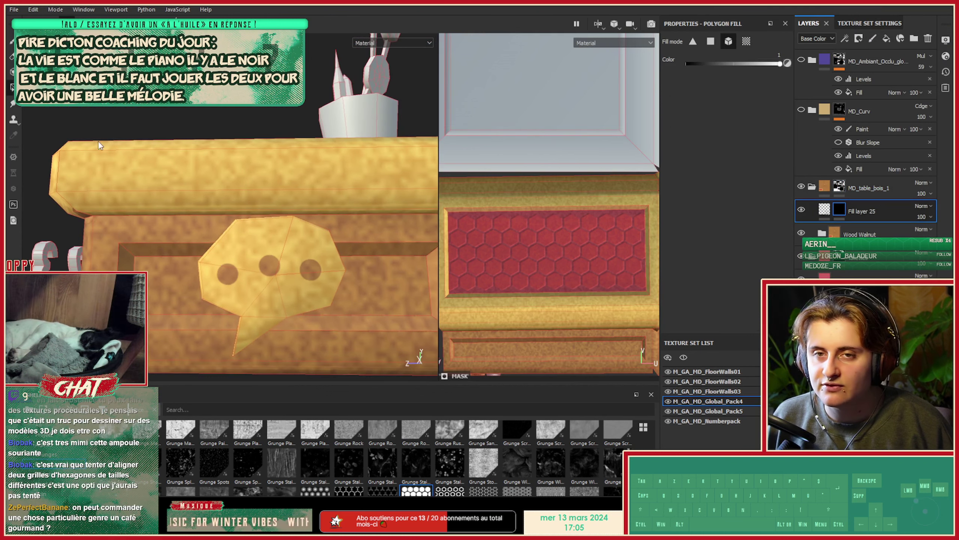
{"action": "key", "text": "1"}
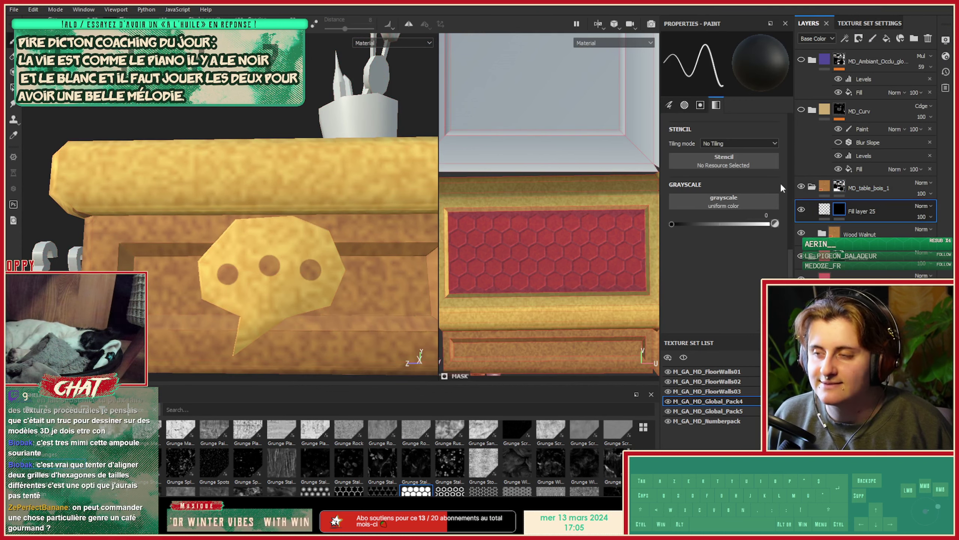
{"action": "left_click_drag", "start_coordinate": [767, 224], "coordinate": [796, 224]}
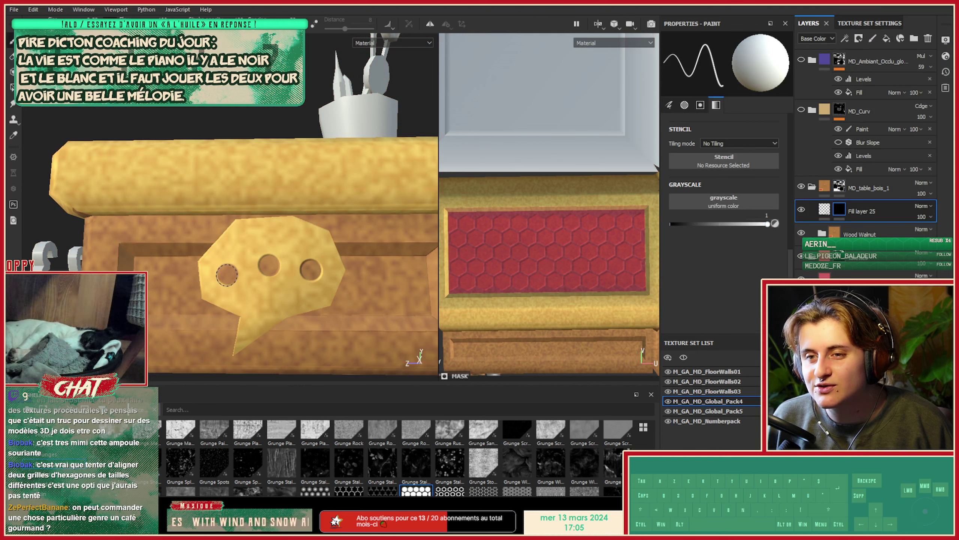
Paint the three dots of the speech-bubble emblem at the desk's opposite end into the height layer's mask.
{"action": "left_click_drag", "start_coordinate": [227, 274], "coordinate": [219, 238], "text": "alt"}
{"action": "middle_click_drag", "start_coordinate": [219, 238], "coordinate": [189, 223], "text": "alt"}
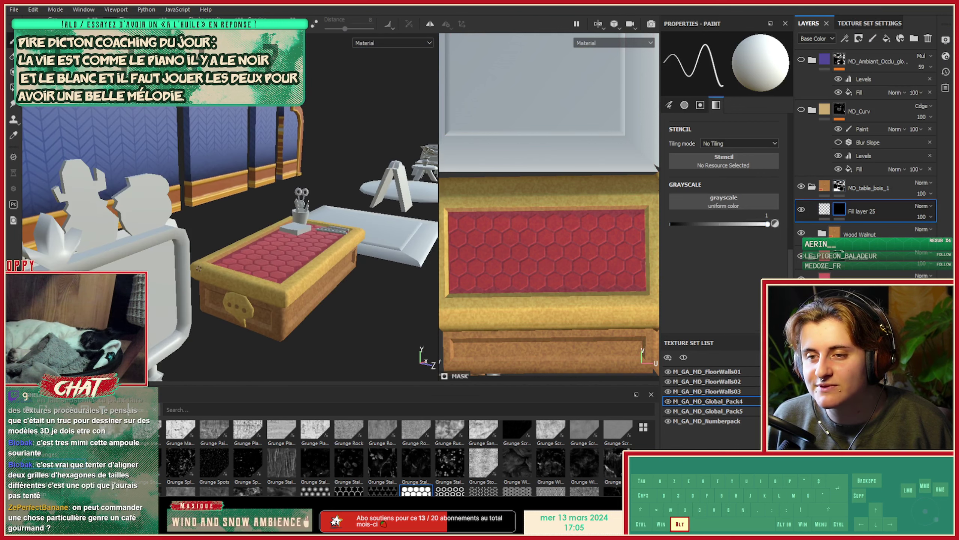
{"action": "right_click_drag", "start_coordinate": [189, 223], "coordinate": [287, 272], "text": "alt"}
{"action": "left_click_drag", "start_coordinate": [287, 272], "coordinate": [308, 253], "text": "alt"}
{"action": "middle_click_drag", "start_coordinate": [307, 252], "coordinate": [266, 163], "text": "alt"}
{"action": "right_click_drag", "start_coordinate": [266, 162], "coordinate": [188, 242], "text": "alt"}
{"action": "left_click_drag", "start_coordinate": [188, 242], "coordinate": [204, 251], "text": "alt"}
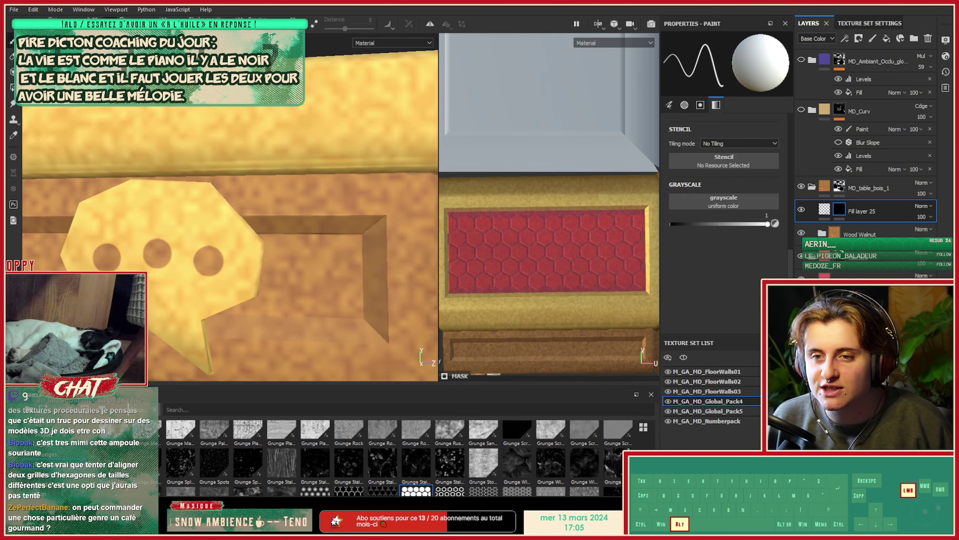
{"action": "middle_click_drag", "start_coordinate": [205, 251], "coordinate": [276, 238], "text": "alt"}
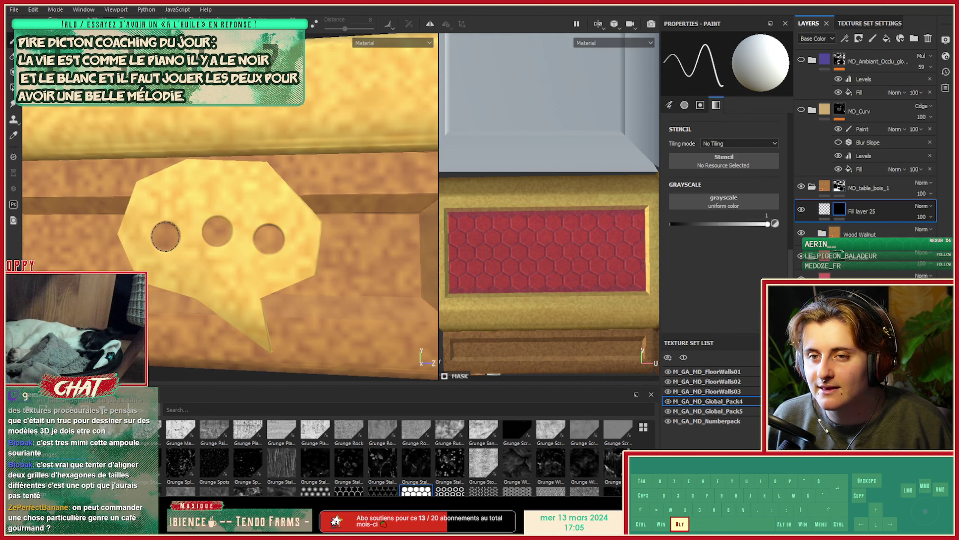
{"action": "right_click_drag", "start_coordinate": [166, 236], "coordinate": [125, 205], "text": "alt"}
Examine the recessed emblem dots and the whole desk from several sides and distances.
{"action": "left_click_drag", "start_coordinate": [351, 189], "coordinate": [283, 219], "text": "alt"}
{"action": "mouse_move", "coordinate": [335, 215]}
{"action": "right_mouse_down", "text": "alt"}
{"action": "mouse_move", "coordinate": [302, 166]}
{"action": "mouse_move", "coordinate": [278, 200]}
{"action": "mouse_move", "coordinate": [260, 202]}
{"action": "right_mouse_up", "text": "alt"}
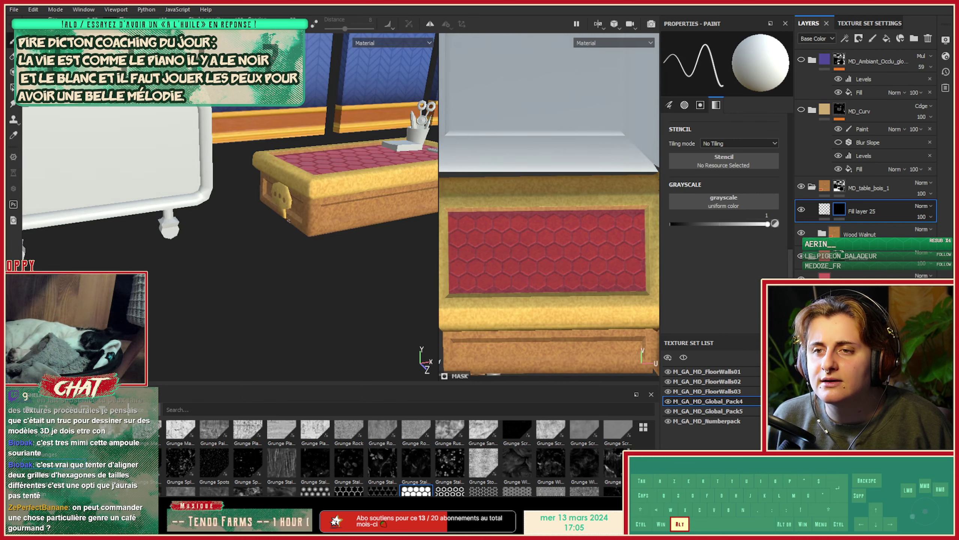
{"action": "left_click_drag", "start_coordinate": [262, 223], "coordinate": [302, 202], "text": "alt"}
{"action": "right_click_drag", "start_coordinate": [302, 202], "coordinate": [357, 210], "text": "alt"}
{"action": "left_click_drag", "start_coordinate": [358, 211], "coordinate": [338, 229], "text": "alt"}
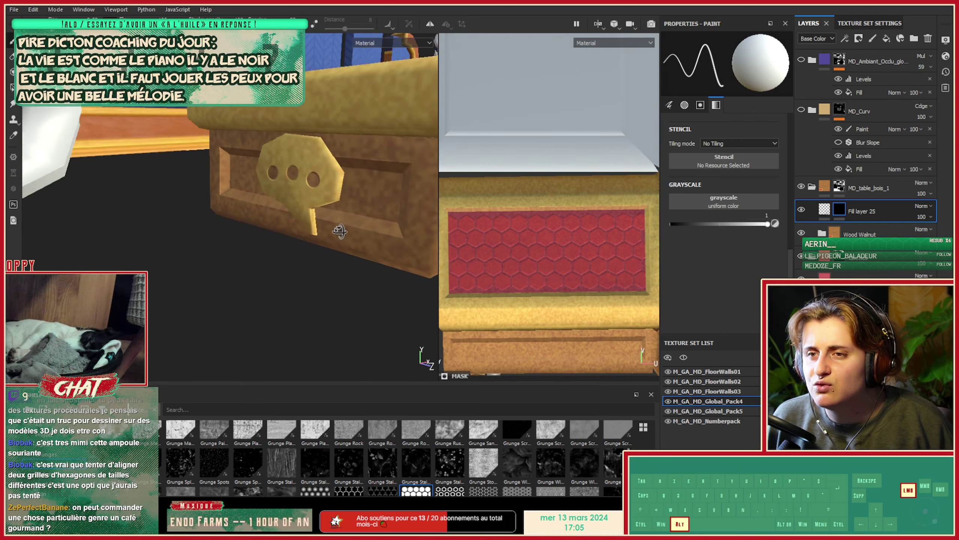
{"action": "right_click_drag", "start_coordinate": [338, 229], "coordinate": [304, 215], "text": "alt"}
{"action": "middle_click_drag", "start_coordinate": [304, 215], "coordinate": [363, 226], "text": "alt"}
{"action": "left_click_drag", "start_coordinate": [361, 226], "coordinate": [220, 230], "text": "alt"}
{"action": "scroll", "coordinate": [222, 230], "scroll_direction": "up", "scroll_amount": 5, "text": "alt"}
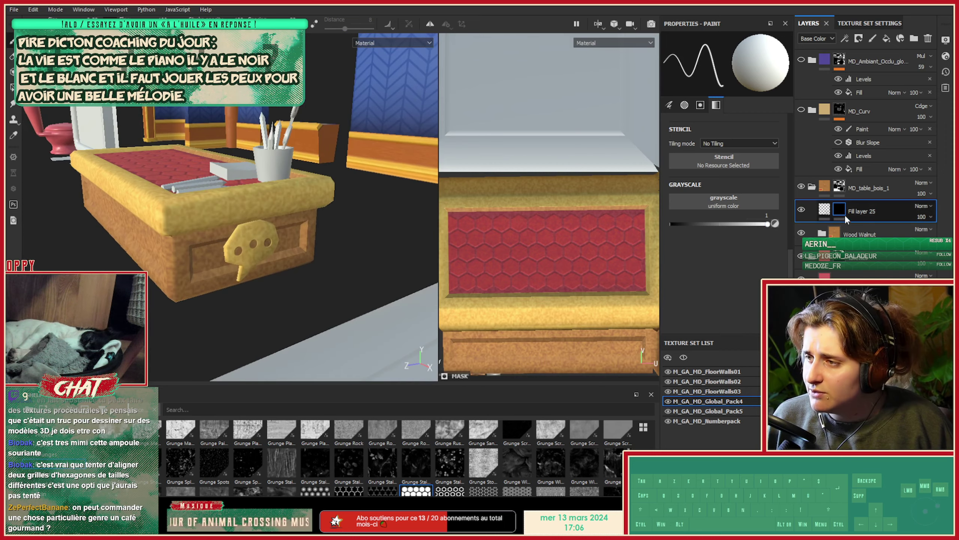
Add a color-only fill layer below the dots' height layer and give it a black mask.
{"action": "left_click", "coordinate": [883, 207]}
{"action": "left_click", "coordinate": [886, 38]}
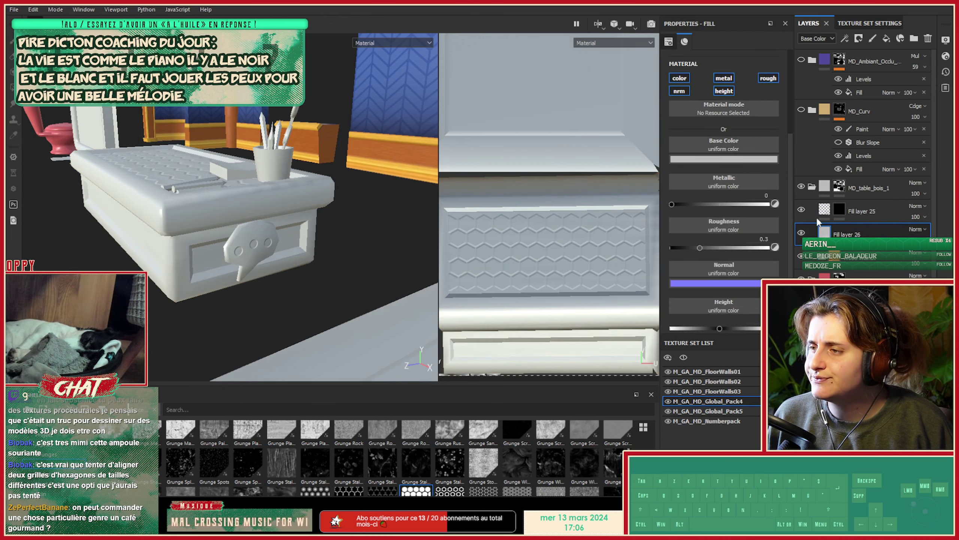
{"action": "left_click", "coordinate": [681, 80], "text": "alt"}
{"action": "right_click", "coordinate": [836, 233]}
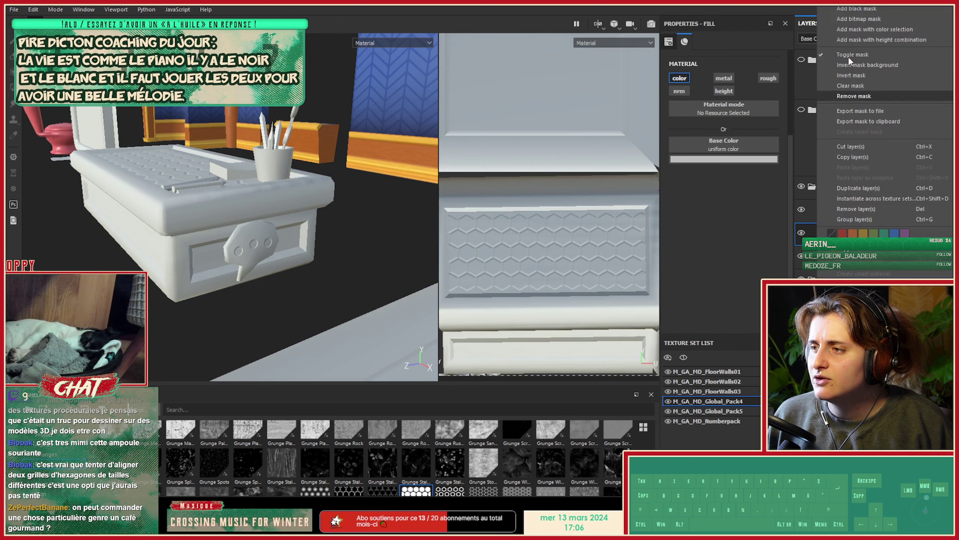
{"action": "left_click", "coordinate": [854, 9]}
{"action": "left_click", "coordinate": [859, 38]}
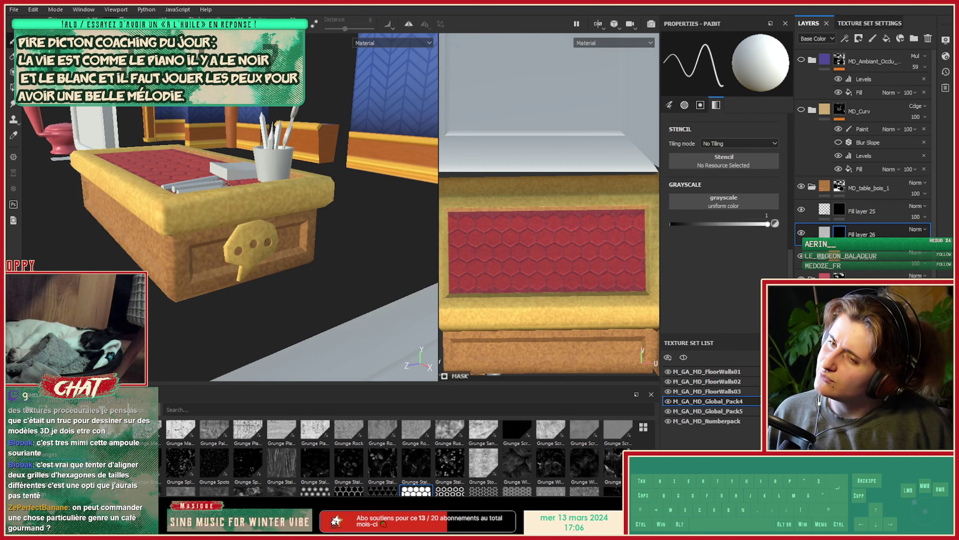
Reveal the new color layer on the speech-bubble emblem with Polygon Fill at 1 and set its blending mode to Tint.
{"action": "left_click", "coordinate": [12, 88]}
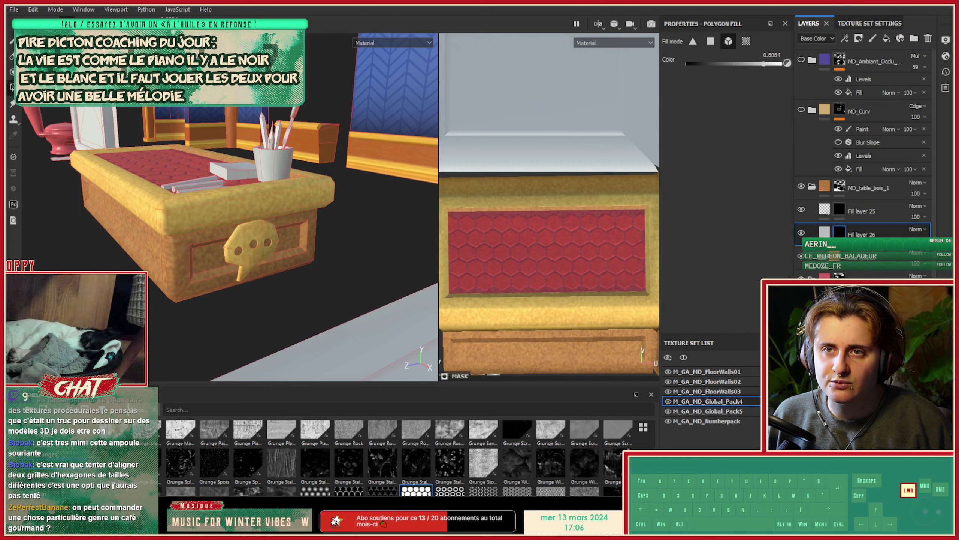
{"action": "left_click_drag", "start_coordinate": [259, 228], "coordinate": [211, 215], "text": "alt"}
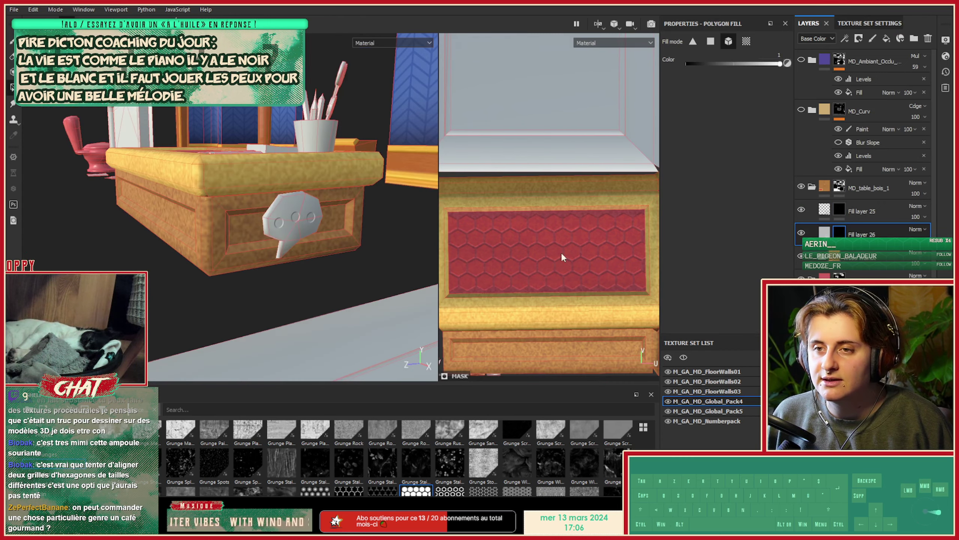
{"action": "left_click", "coordinate": [924, 229]}
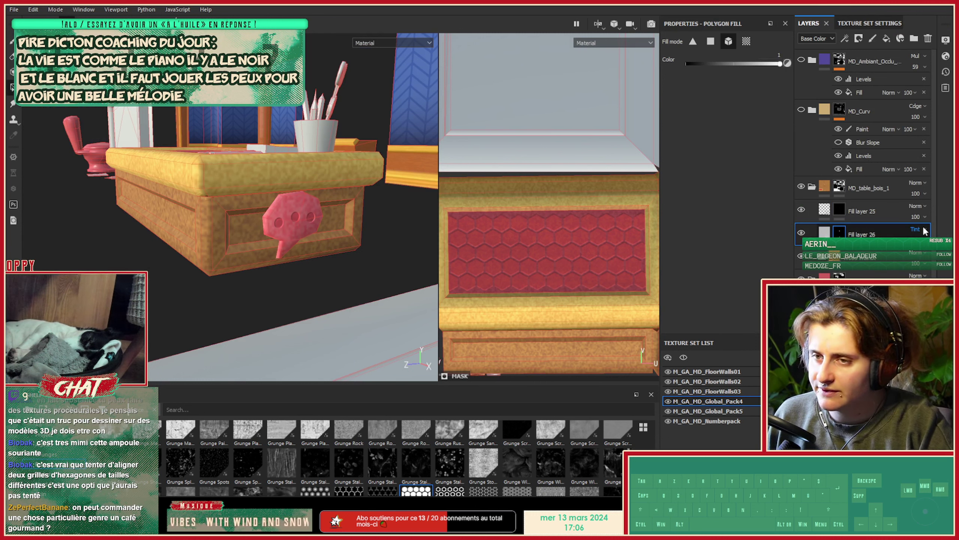
{"action": "key", "text": "Down"}
{"action": "key", "text": "Up"}
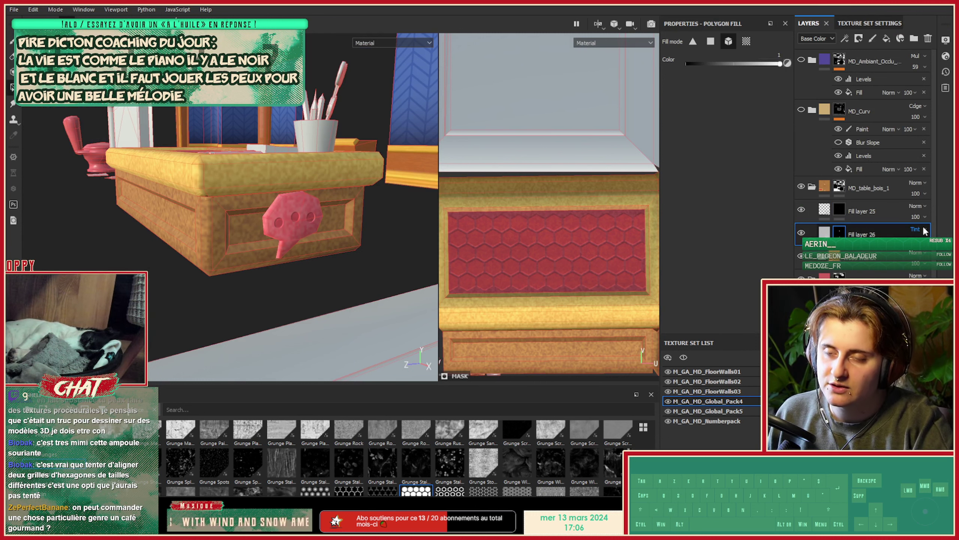
{"action": "left_click_drag", "start_coordinate": [309, 226], "coordinate": [304, 245], "text": "alt"}
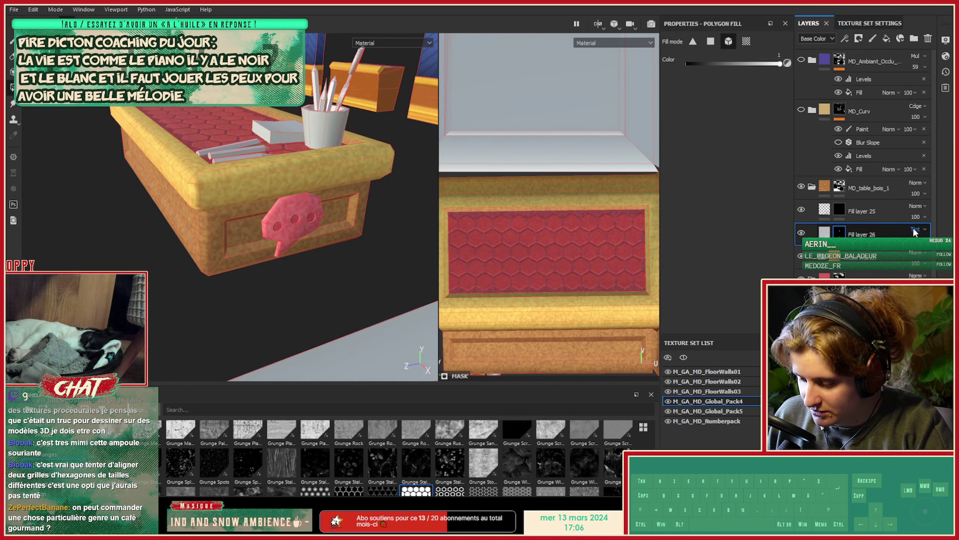
Try different blending modes on the emblem color layer, including Divide, and check the emblem from a distance.
{"action": "key", "text": "Up"}
{"action": "key", "text": "Up"}
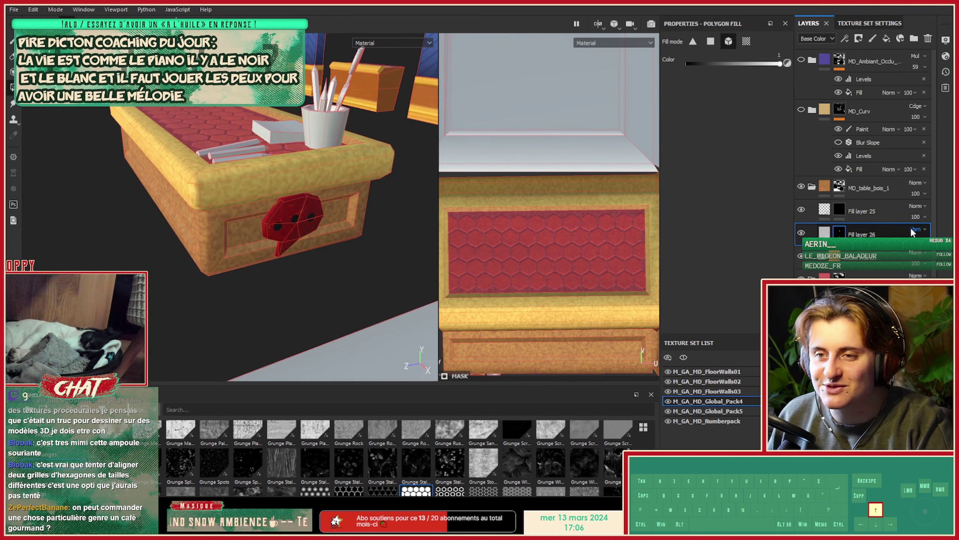
{"action": "key", "text": "Down"}
{"action": "key", "text": "Up"}
{"action": "key", "text": "Up"}
{"action": "key", "text": "Up"}
{"action": "key", "text": "Up"}
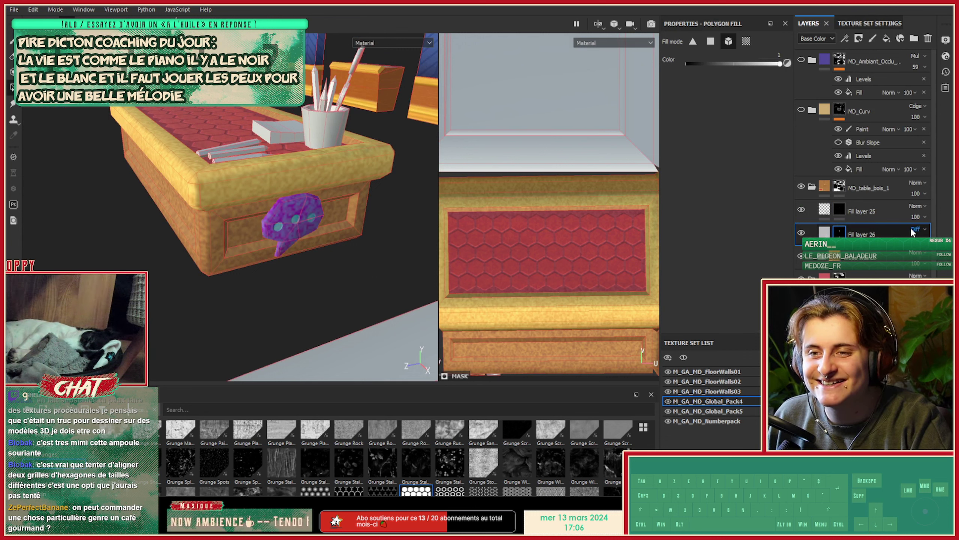
{"action": "key", "text": "Down"}
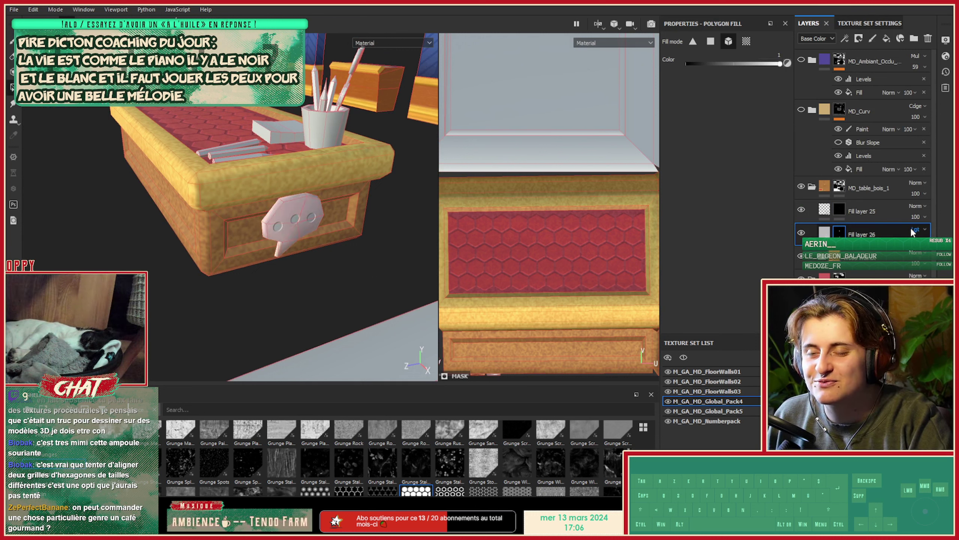
{"action": "key", "text": "Up"}
{"action": "key", "text": "Up"}
{"action": "key", "text": "Up"}
{"action": "key", "text": "Up"}
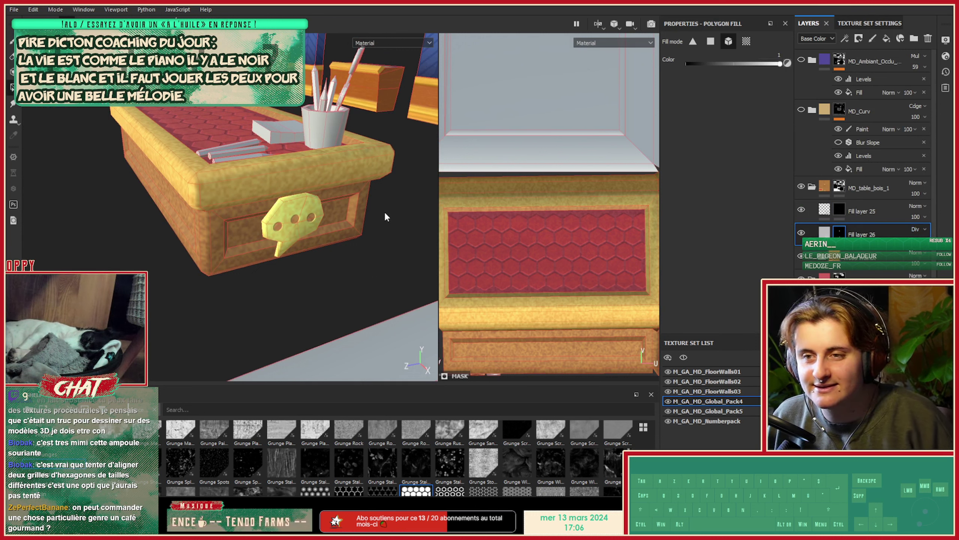
{"action": "scroll", "coordinate": [385, 217], "scroll_direction": "down", "scroll_amount": 5, "text": "alt"}
{"action": "left_click_drag", "start_coordinate": [385, 217], "coordinate": [271, 208], "text": "alt"}
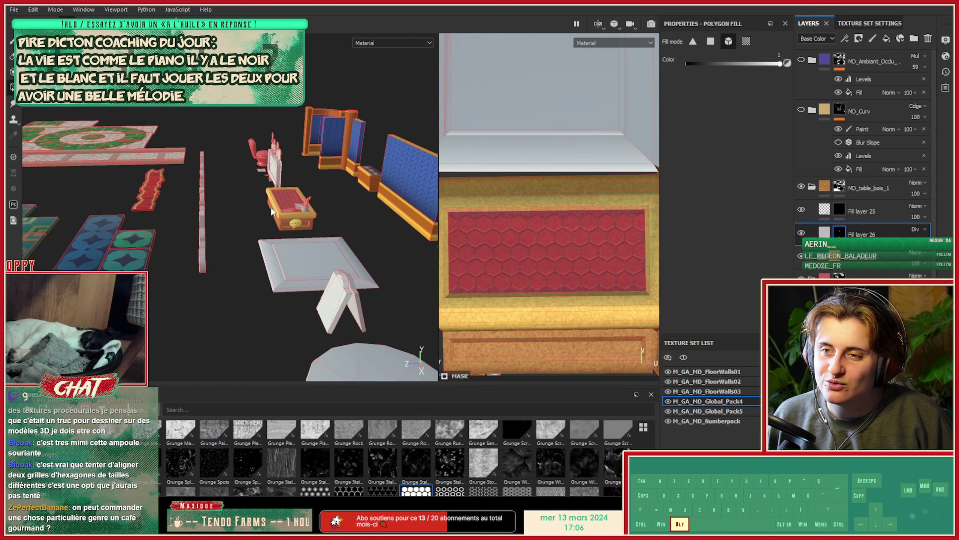
{"action": "right_click_drag", "start_coordinate": [271, 209], "coordinate": [329, 223], "text": "alt"}
{"action": "mouse_move", "coordinate": [329, 223]}
{"action": "left_mouse_down", "text": "alt"}
{"action": "mouse_move", "coordinate": [370, 238]}
{"action": "mouse_move", "coordinate": [316, 215]}
{"action": "mouse_move", "coordinate": [335, 214]}
{"action": "left_mouse_up", "text": "alt"}
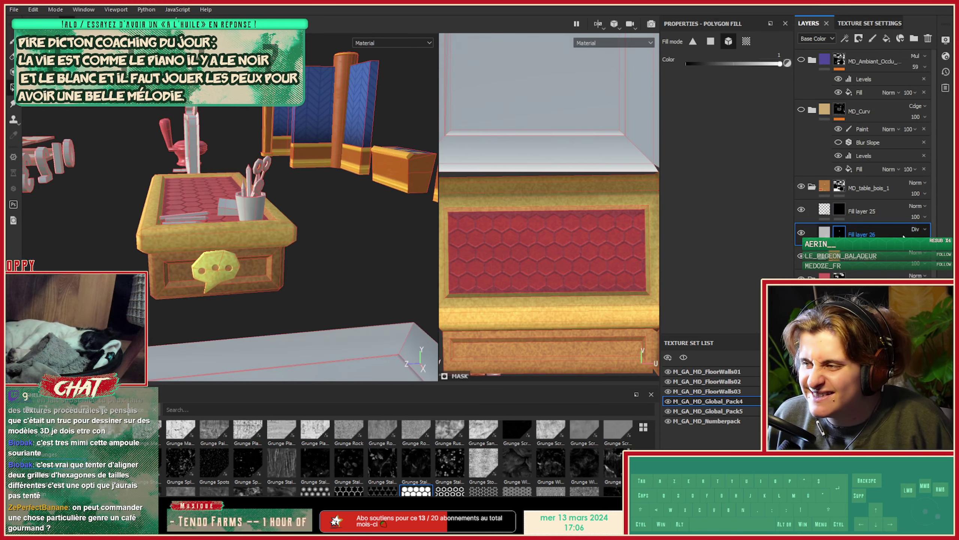
Cycle the emblem color layer through further blending modes, from Divide up to Disable.
{"action": "left_click", "coordinate": [914, 231]}
{"action": "left_click", "coordinate": [914, 231]}
{"action": "key", "text": "Up"}
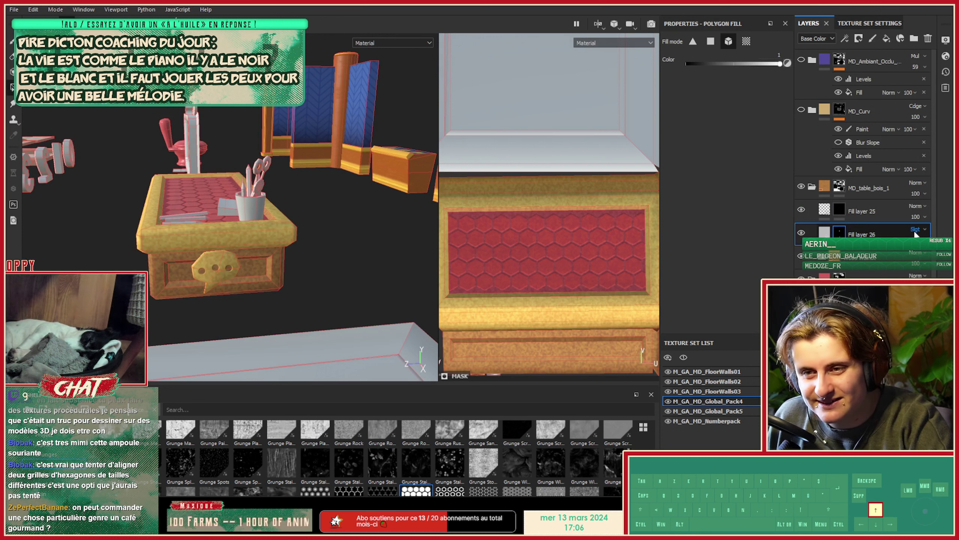
{"action": "key", "text": "Up"}
{"action": "key", "text": "Up"}
{"action": "key", "text": "Up"}
{"action": "key", "text": "Up"}
{"action": "key", "text": "Up"}
{"action": "key", "text": "Up"}
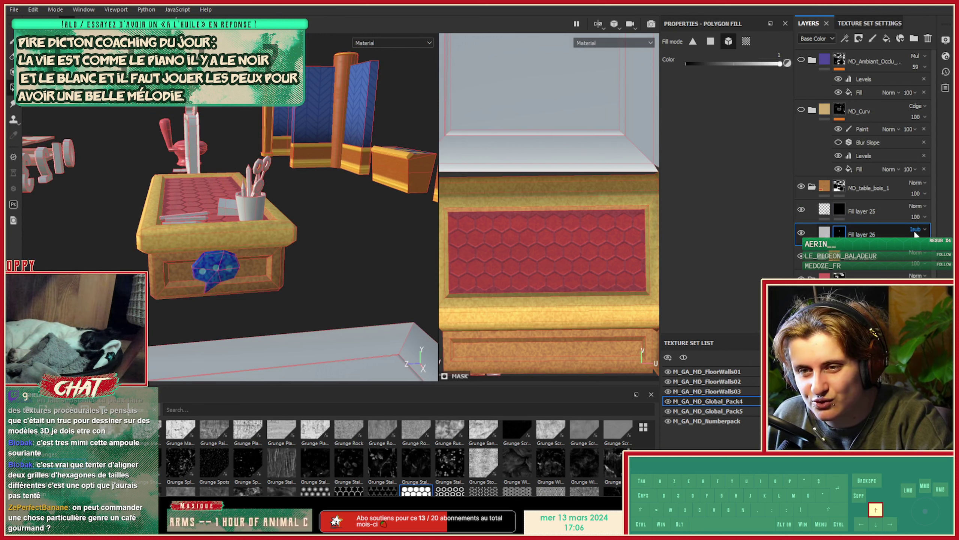
{"action": "key", "text": "Up"}
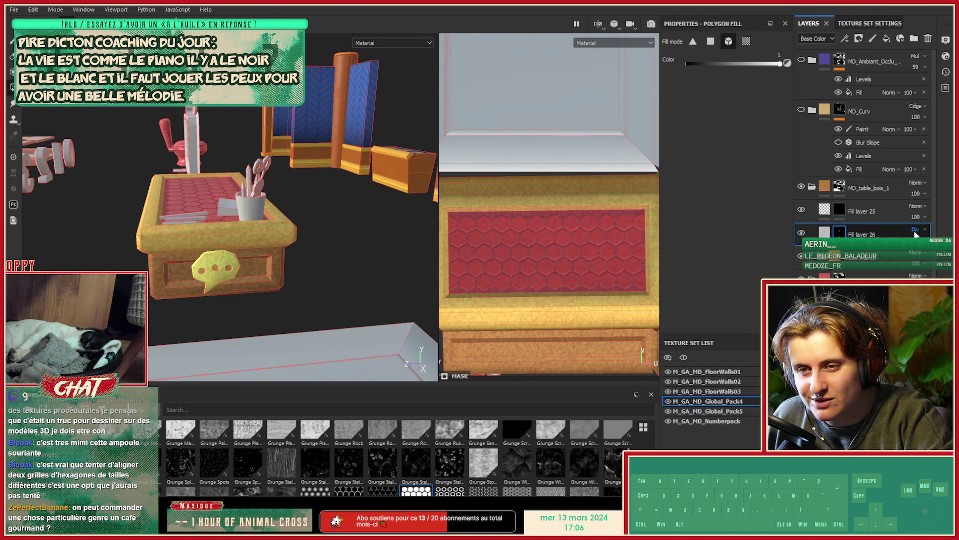
{"action": "key", "text": "Up"}
{"action": "key", "text": "Up"}
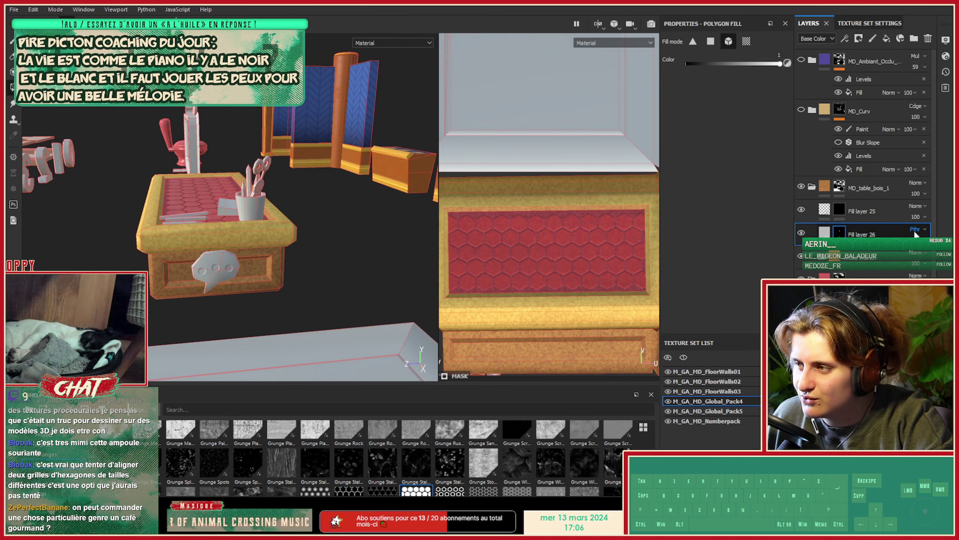
{"action": "key", "text": "Up"}
Change the emblem color layer's base color to a pale yellow-green.
{"action": "left_click", "coordinate": [809, 232]}
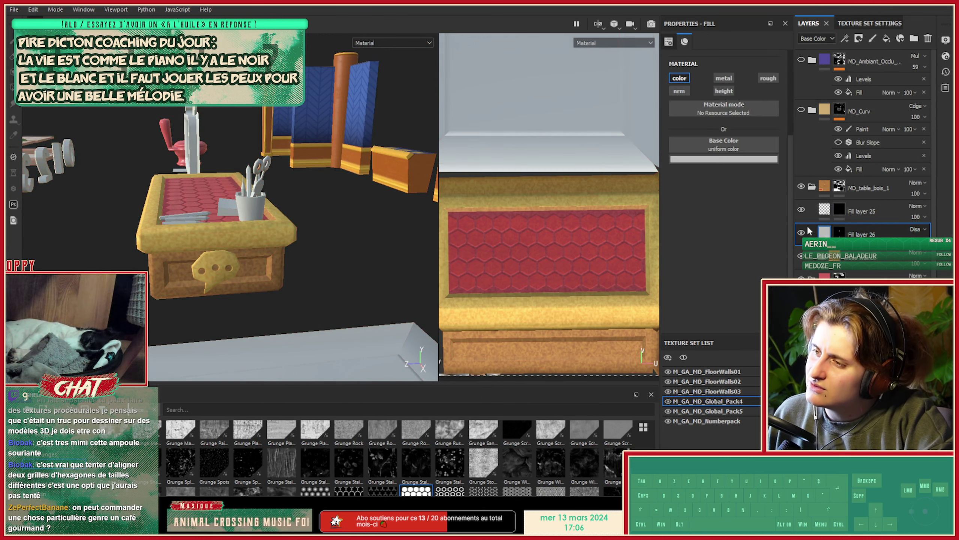
{"action": "left_click", "coordinate": [738, 158]}
{"action": "left_click", "coordinate": [755, 196]}
{"action": "left_click_drag", "start_coordinate": [821, 253], "coordinate": [821, 250]}
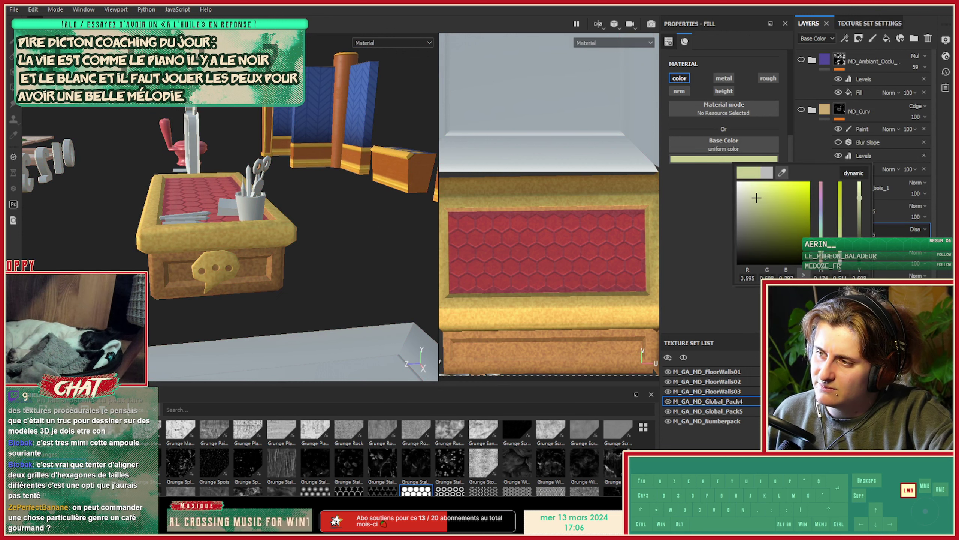
{"action": "left_click", "coordinate": [755, 196]}
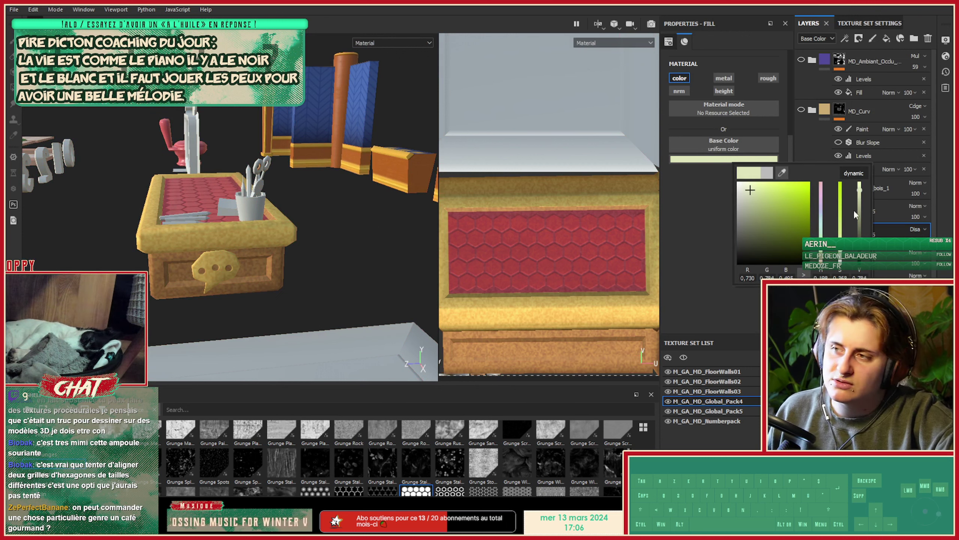
Set the emblem color layer's blending mode to Normal and shift its base color to a pale cream.
{"action": "left_click", "coordinate": [920, 228]}
{"action": "left_click", "coordinate": [919, 229]}
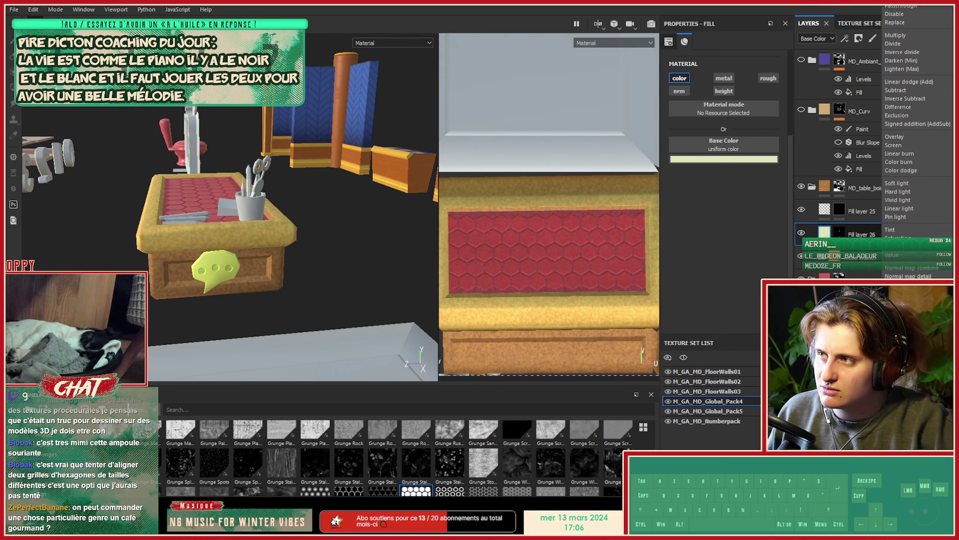
{"action": "left_click", "coordinate": [900, 1]}
{"action": "left_click", "coordinate": [741, 162]}
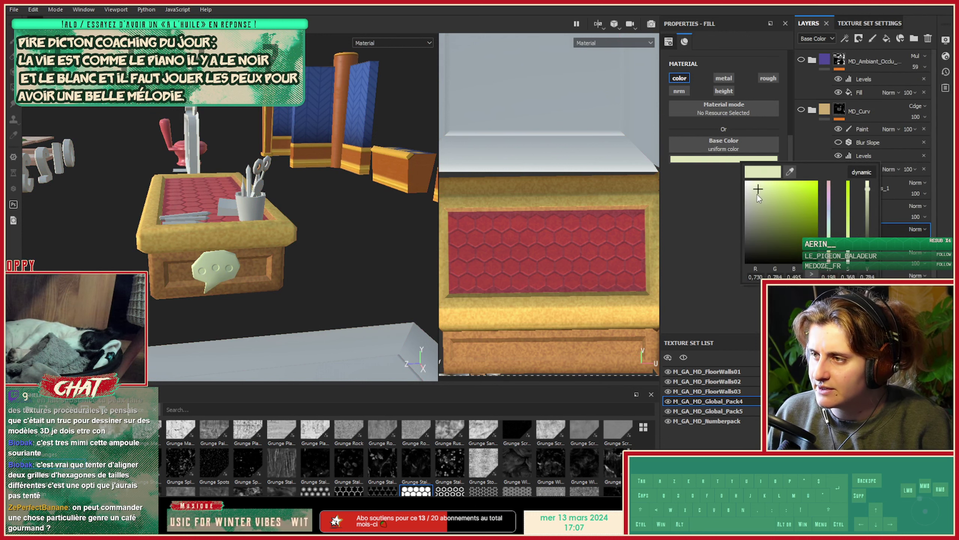
{"action": "mouse_move", "coordinate": [756, 195]}
{"action": "left_mouse_down"}
{"action": "mouse_move", "coordinate": [755, 204]}
{"action": "mouse_move", "coordinate": [738, 192]}
{"action": "mouse_move", "coordinate": [769, 192]}
{"action": "left_mouse_up"}
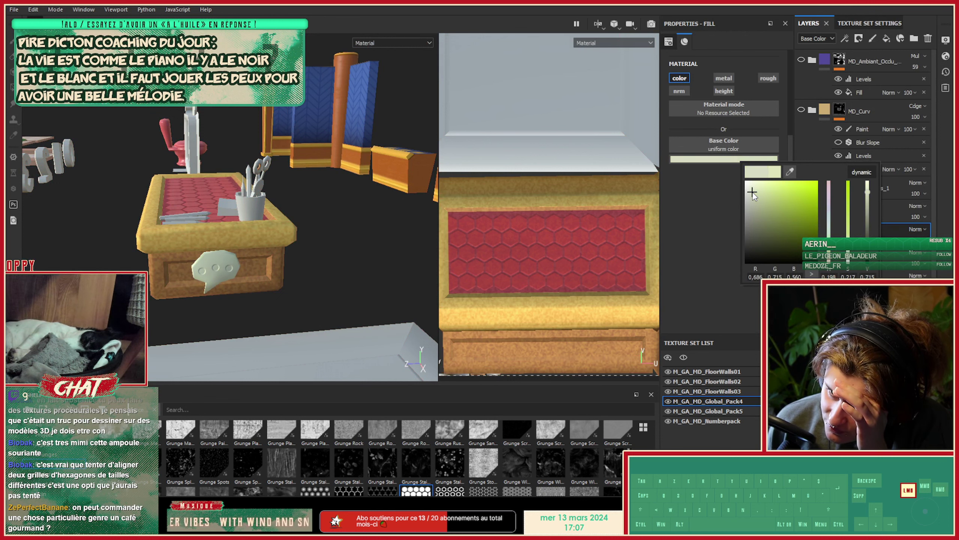
{"action": "left_click_drag", "start_coordinate": [829, 253], "coordinate": [830, 257]}
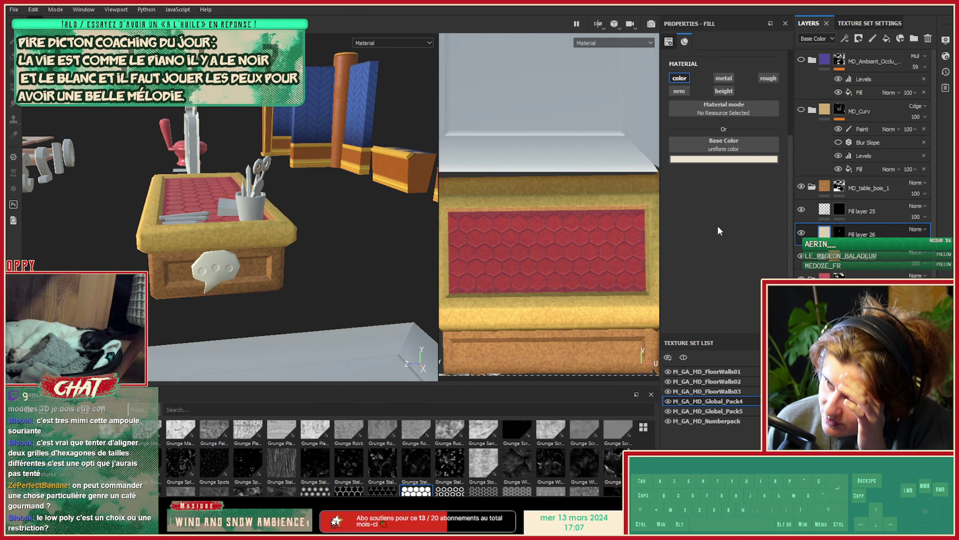
Set the emblem color layer's blending mode to Screen and slightly reduce its opacity.
{"action": "left_click", "coordinate": [921, 229]}
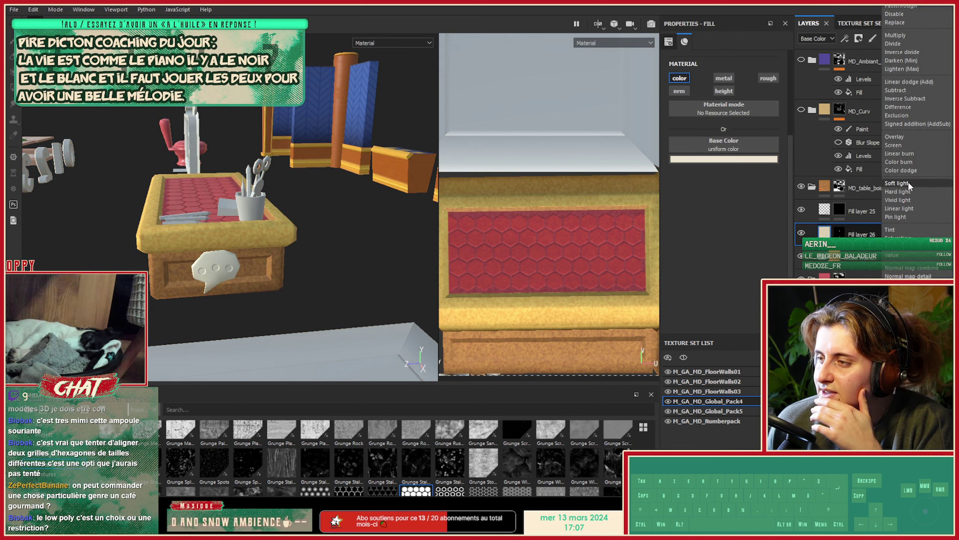
{"action": "left_click", "coordinate": [903, 145]}
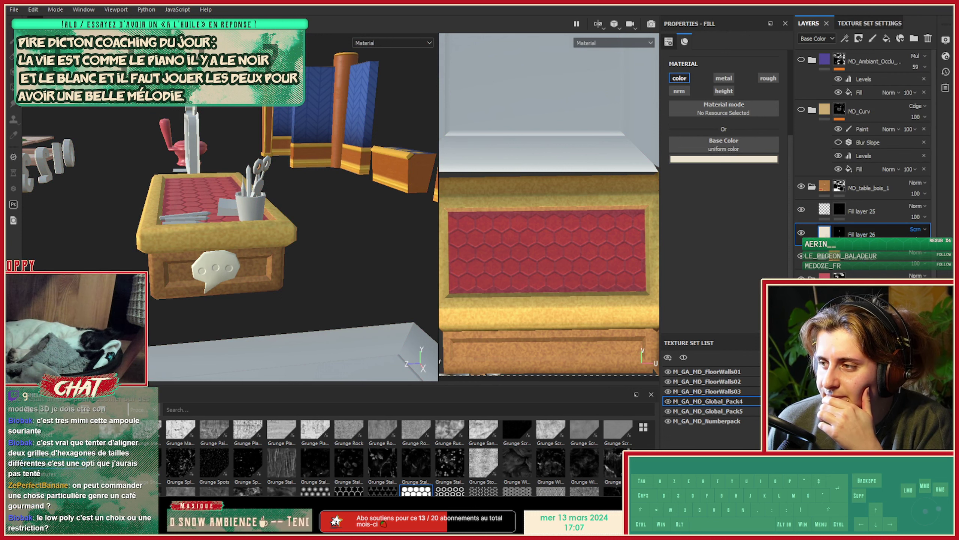
{"action": "left_click_drag", "start_coordinate": [927, 257], "coordinate": [926, 256]}
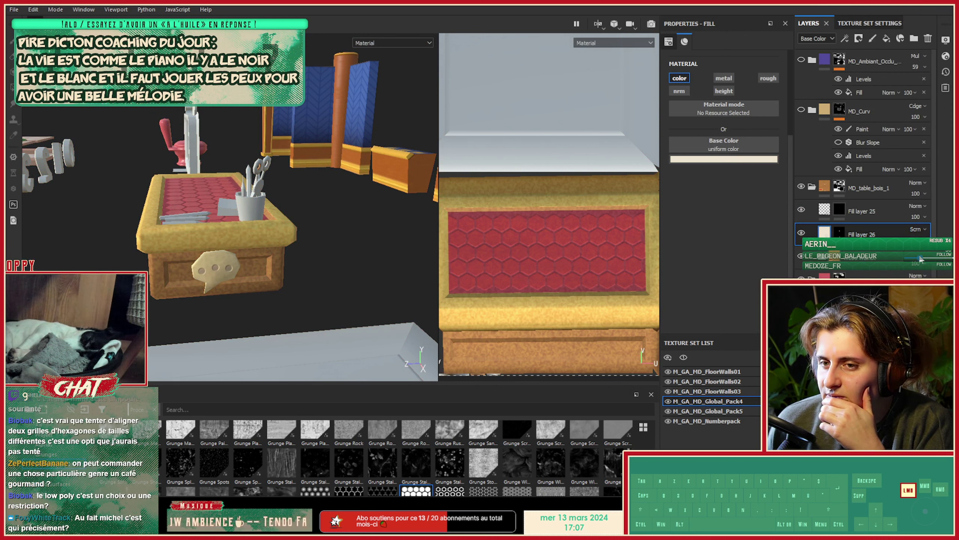
Enable the color channel on the dots' height layer and sample the desk's brown wood as its base color.
{"action": "left_click", "coordinate": [824, 212]}
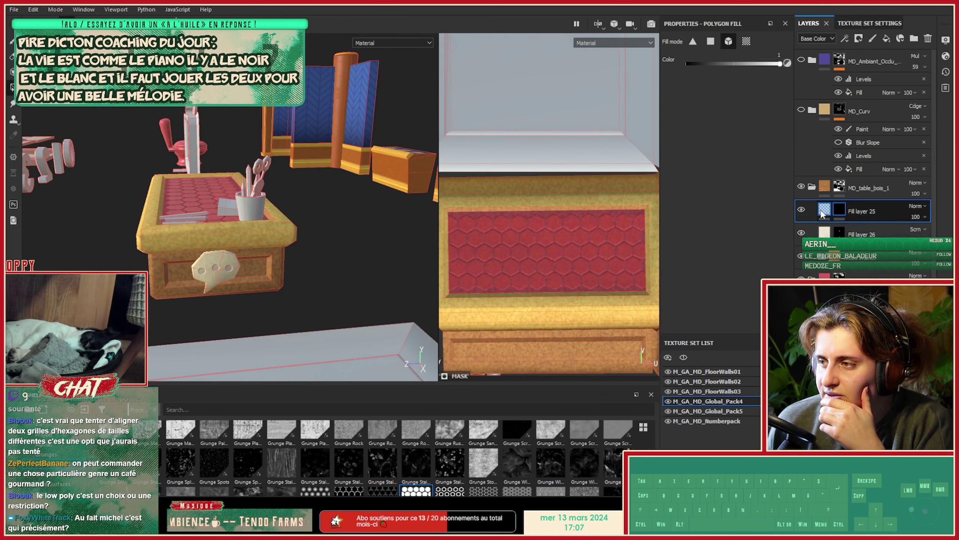
{"action": "left_click", "coordinate": [824, 210]}
{"action": "left_click", "coordinate": [680, 78]}
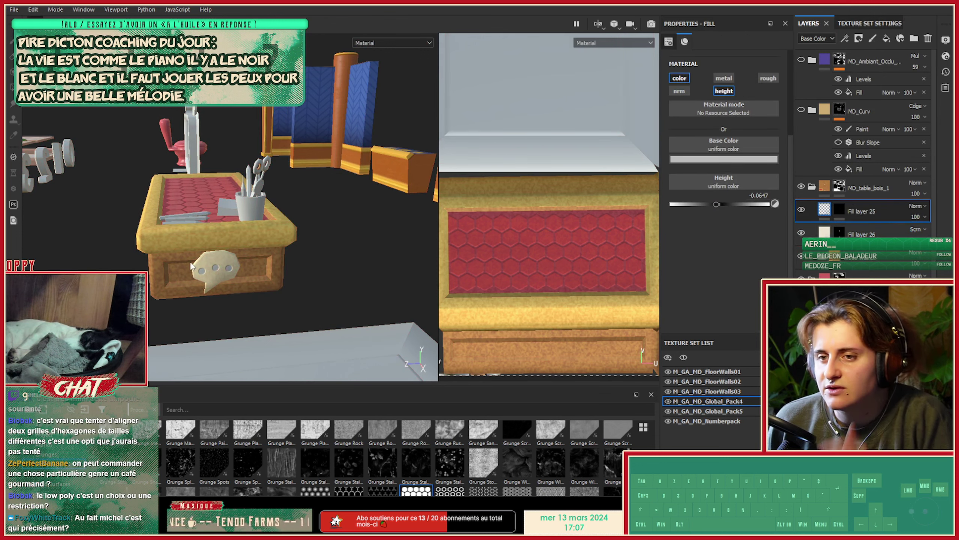
{"action": "left_click_drag", "start_coordinate": [169, 199], "coordinate": [231, 230], "text": "alt"}
{"action": "right_click_drag", "start_coordinate": [231, 230], "coordinate": [229, 266], "text": "alt"}
{"action": "left_click_drag", "start_coordinate": [229, 265], "coordinate": [245, 227], "text": "alt"}
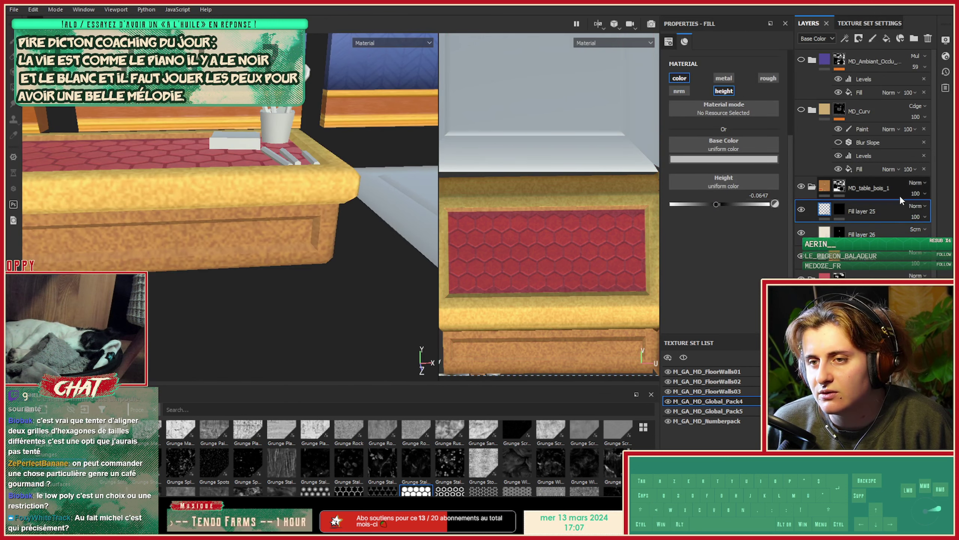
{"action": "left_click", "coordinate": [742, 158]}
{"action": "left_click", "coordinate": [792, 168]}
{"action": "left_click", "coordinate": [271, 232]}
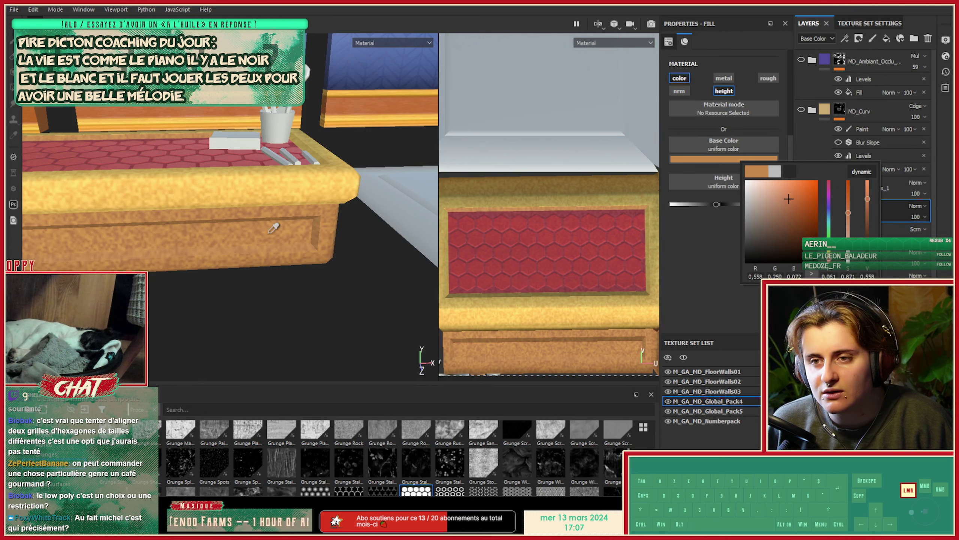
{"action": "left_click", "coordinate": [265, 232]}
Widen the 3D view and examine the cream emblem with its brown dots, up close and on the whole desk.
{"action": "left_click_drag", "start_coordinate": [323, 225], "coordinate": [317, 220], "text": "alt"}
{"action": "right_click_drag", "start_coordinate": [317, 221], "coordinate": [379, 272], "text": "alt"}
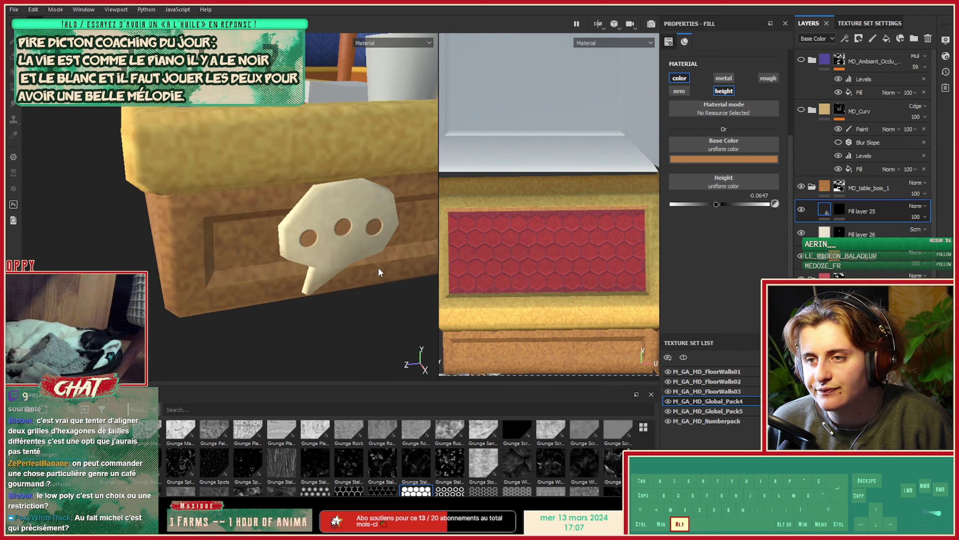
{"action": "middle_click_drag", "start_coordinate": [325, 267], "coordinate": [244, 265], "text": "alt"}
{"action": "left_click", "coordinate": [865, 233]}
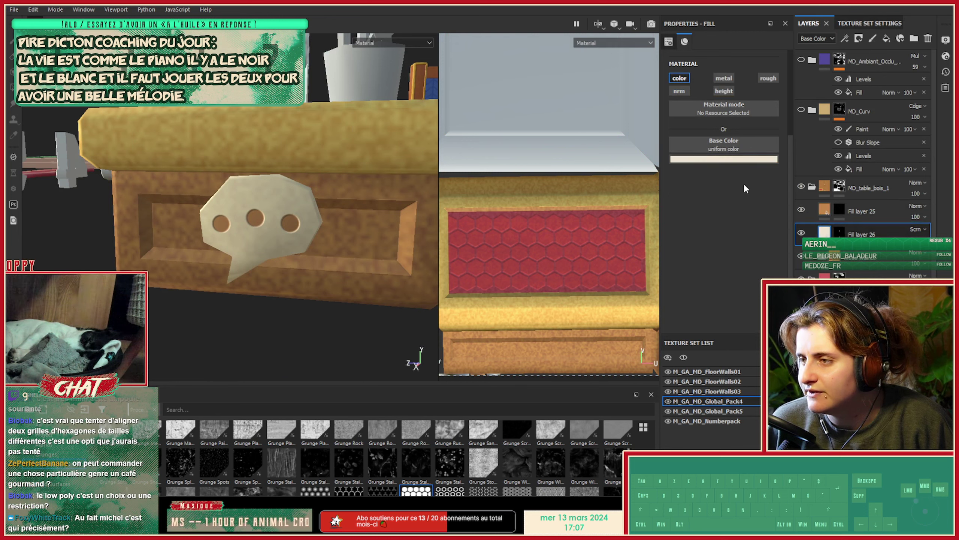
{"action": "left_click_drag", "start_coordinate": [287, 193], "coordinate": [346, 259], "text": "alt"}
{"action": "right_click_drag", "start_coordinate": [346, 259], "coordinate": [266, 254], "text": "alt"}
{"action": "left_click_drag", "start_coordinate": [265, 255], "coordinate": [182, 276], "text": "alt"}
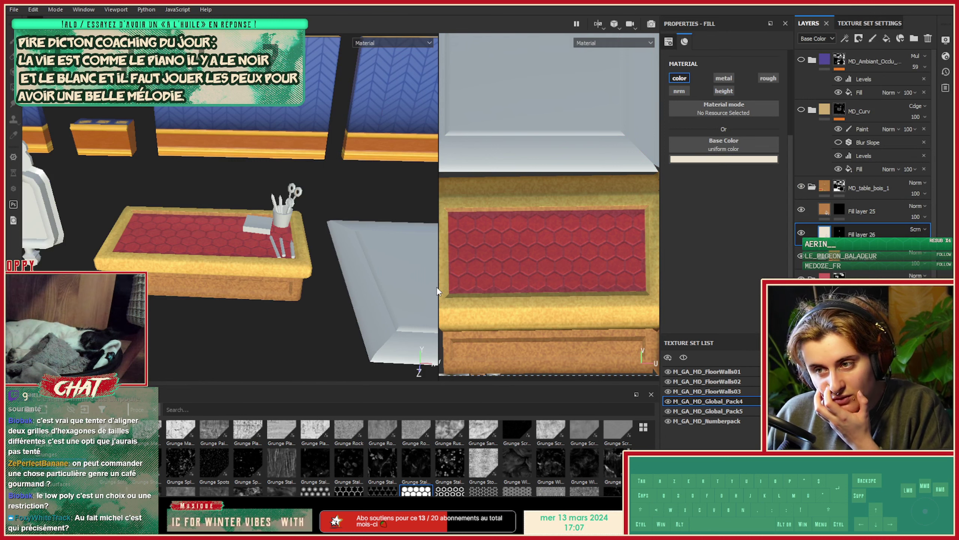
{"action": "left_click_drag", "start_coordinate": [437, 286], "coordinate": [250, 253]}
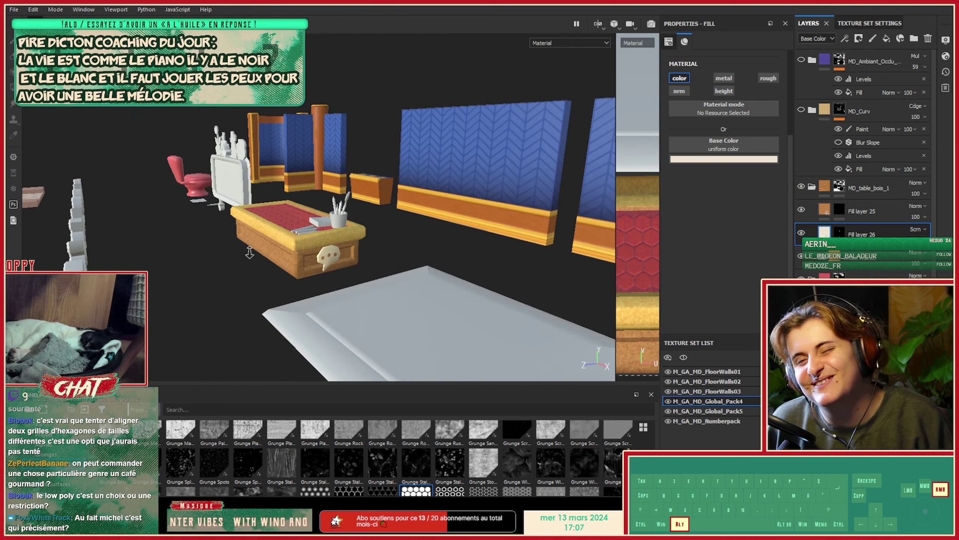
{"action": "right_click_drag", "start_coordinate": [249, 252], "coordinate": [451, 284], "text": "alt"}
{"action": "middle_click_drag", "start_coordinate": [274, 211], "coordinate": [250, 289], "text": "alt"}
{"action": "left_click_drag", "start_coordinate": [250, 289], "coordinate": [384, 205], "text": "alt"}
{"action": "middle_click_drag", "start_coordinate": [263, 254], "coordinate": [338, 259], "text": "alt"}
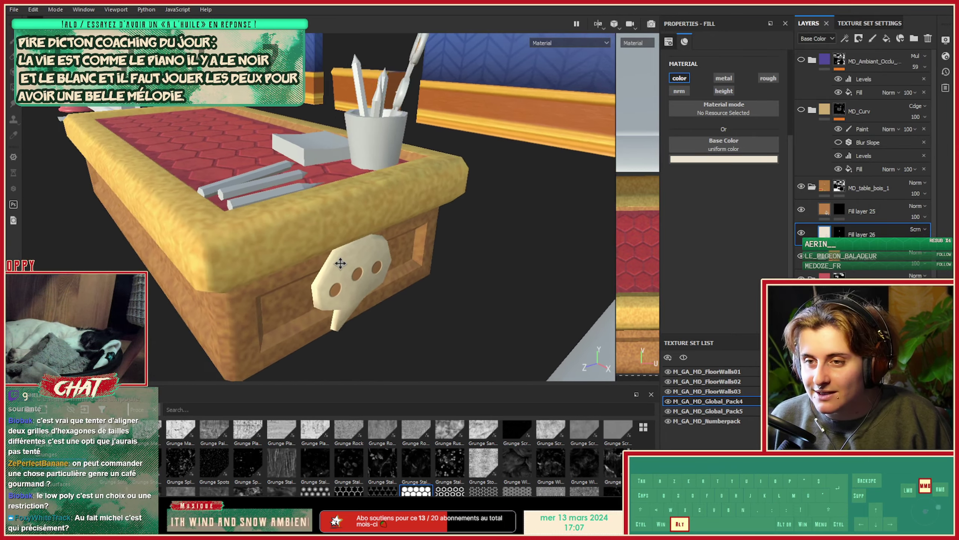
Examine the whole prop layout around the desk, including the untextured panel, sign, round tabletop and side table.
{"action": "right_click_drag", "start_coordinate": [338, 259], "coordinate": [68, 228], "text": "alt"}
{"action": "left_click_drag", "start_coordinate": [449, 215], "coordinate": [432, 302], "text": "alt"}
{"action": "middle_click_drag", "start_coordinate": [432, 303], "coordinate": [472, 296], "text": "alt"}
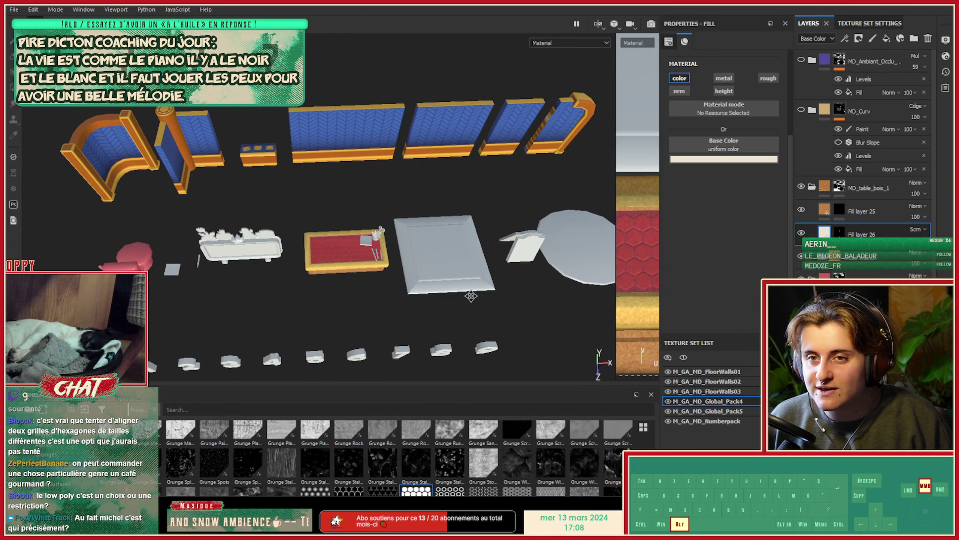
{"action": "mouse_move", "coordinate": [402, 286]}
{"action": "right_mouse_down", "text": "alt"}
{"action": "mouse_move", "coordinate": [417, 286]}
{"action": "mouse_move", "coordinate": [404, 287]}
{"action": "right_mouse_up", "text": "alt"}
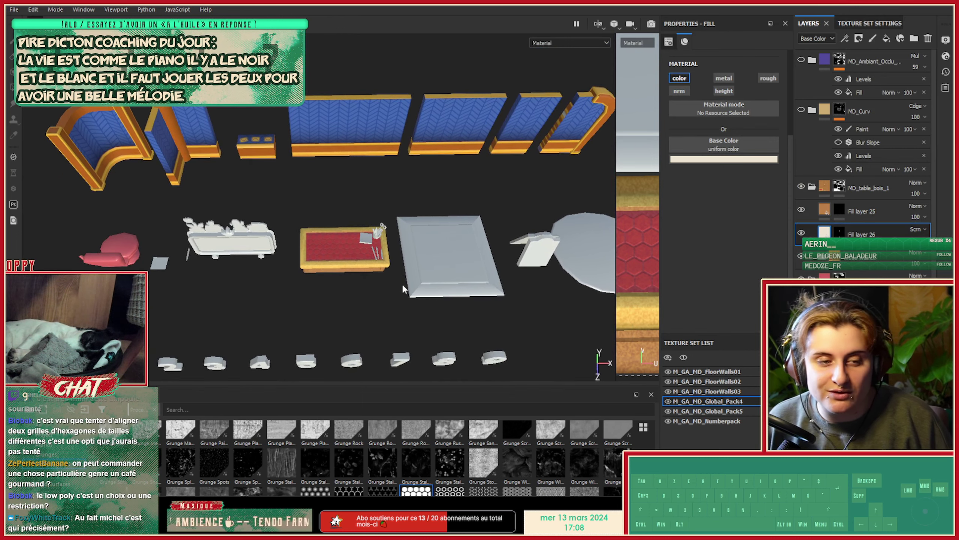
{"action": "left_click_drag", "start_coordinate": [397, 277], "coordinate": [386, 275], "text": "alt"}
{"action": "middle_click_drag", "start_coordinate": [425, 268], "coordinate": [136, 246], "text": "alt"}
{"action": "right_click_drag", "start_coordinate": [241, 279], "coordinate": [486, 273], "text": "alt"}
{"action": "middle_click_drag", "start_coordinate": [485, 273], "coordinate": [266, 230], "text": "alt"}
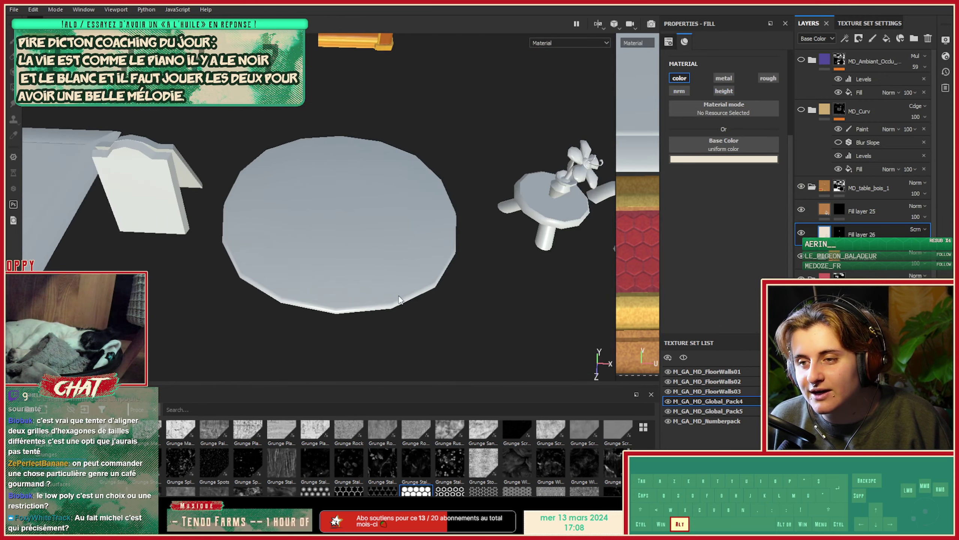
{"action": "left_click_drag", "start_coordinate": [329, 299], "coordinate": [379, 301], "text": "alt"}
{"action": "right_click_drag", "start_coordinate": [380, 301], "coordinate": [335, 247], "text": "alt"}
{"action": "middle_click_drag", "start_coordinate": [336, 251], "coordinate": [296, 259], "text": "alt"}
Examine the untextured round tabletop, the side table with its flower vase and the slatted chair, from several angles.
{"action": "left_click", "coordinate": [839, 231]}
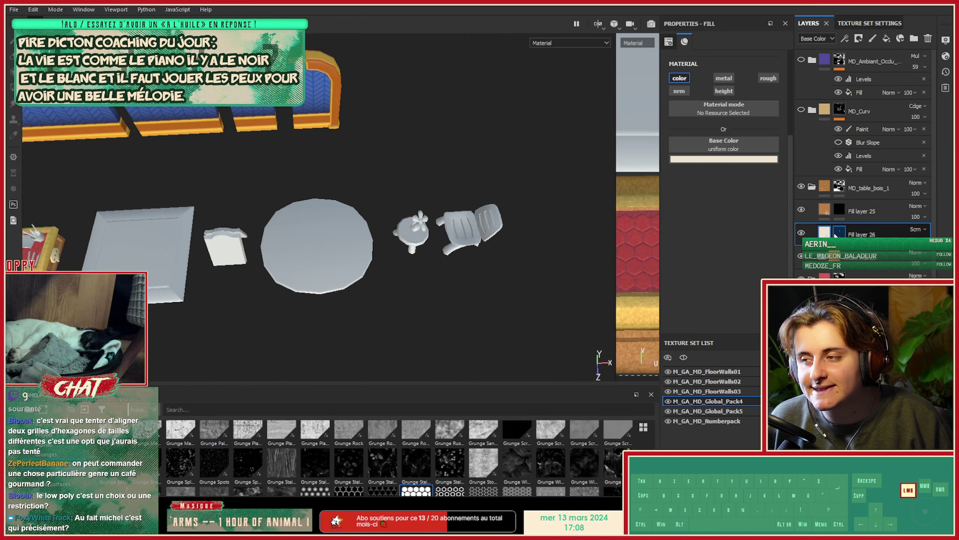
{"action": "left_click_drag", "start_coordinate": [417, 250], "coordinate": [379, 283], "text": "alt"}
{"action": "right_click_drag", "start_coordinate": [379, 282], "coordinate": [422, 265], "text": "alt"}
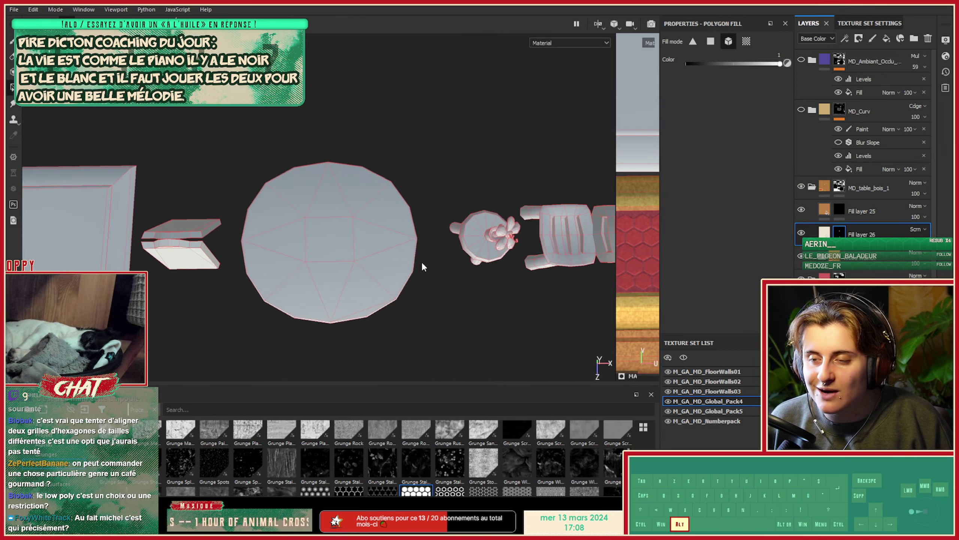
{"action": "middle_click_drag", "start_coordinate": [422, 264], "coordinate": [178, 266], "text": "alt"}
{"action": "left_click_drag", "start_coordinate": [178, 266], "coordinate": [200, 142], "text": "alt"}
{"action": "right_click_drag", "start_coordinate": [332, 204], "coordinate": [357, 246], "text": "alt"}
{"action": "middle_click_drag", "start_coordinate": [357, 245], "coordinate": [407, 256], "text": "alt"}
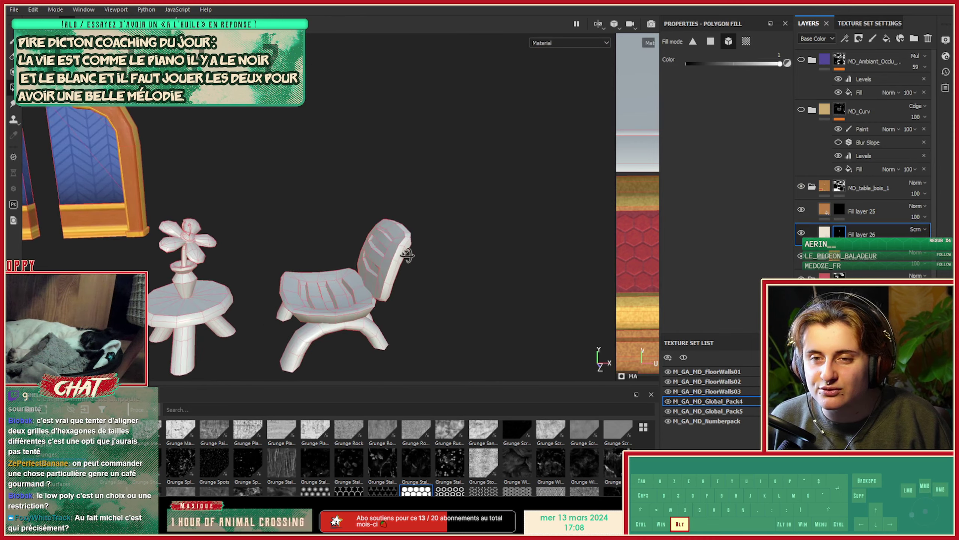
{"action": "left_click_drag", "start_coordinate": [407, 255], "coordinate": [280, 281], "text": "alt"}
{"action": "right_click_drag", "start_coordinate": [281, 281], "coordinate": [410, 290], "text": "alt"}
{"action": "middle_click_drag", "start_coordinate": [264, 289], "coordinate": [440, 275], "text": "alt"}
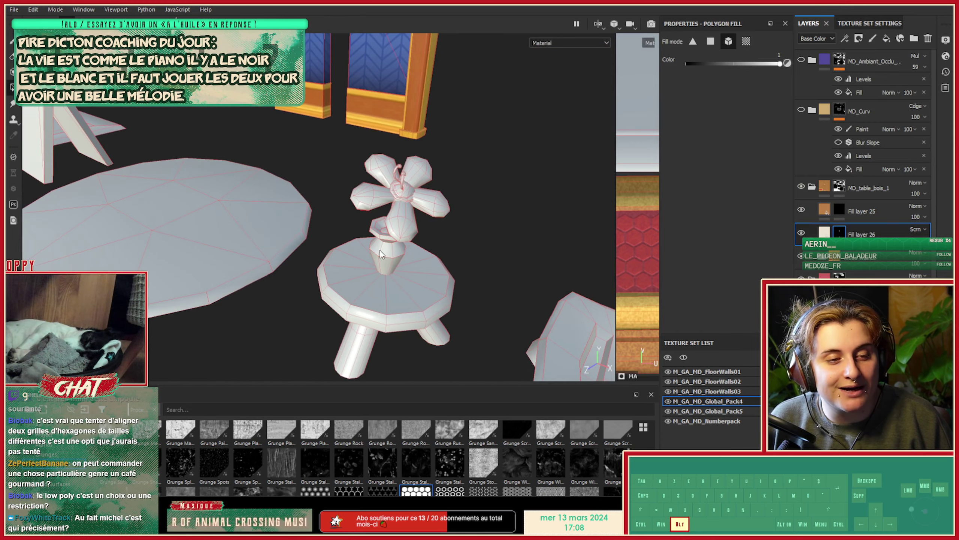
{"action": "right_click_drag", "start_coordinate": [382, 254], "coordinate": [212, 249], "text": "alt"}
{"action": "left_click_drag", "start_coordinate": [212, 249], "coordinate": [318, 297], "text": "alt"}
{"action": "middle_click_drag", "start_coordinate": [318, 296], "coordinate": [439, 163], "text": "alt"}
{"action": "right_click_drag", "start_coordinate": [440, 163], "coordinate": [371, 227], "text": "alt"}
{"action": "left_click_drag", "start_coordinate": [370, 227], "coordinate": [334, 268], "text": "alt"}
{"action": "middle_click_drag", "start_coordinate": [335, 275], "coordinate": [323, 266], "text": "alt"}
{"action": "mouse_move", "coordinate": [324, 244]}
{"action": "right_mouse_down", "text": "shift"}
{"action": "mouse_move", "coordinate": [445, 245]}
{"action": "mouse_move", "coordinate": [426, 245]}
{"action": "right_mouse_up", "text": "shift"}
{"action": "mouse_move", "coordinate": [426, 244]}
{"action": "left_mouse_down", "text": "alt"}
{"action": "mouse_move", "coordinate": [313, 287]}
{"action": "mouse_move", "coordinate": [512, 180]}
{"action": "mouse_move", "coordinate": [462, 185]}
{"action": "mouse_move", "coordinate": [447, 207]}
{"action": "mouse_move", "coordinate": [443, 253]}
{"action": "left_mouse_up", "text": "alt"}
{"action": "middle_click_drag", "start_coordinate": [443, 253], "coordinate": [353, 302], "text": "alt"}
{"action": "left_click_drag", "start_coordinate": [353, 302], "coordinate": [345, 244], "text": "alt"}
{"action": "right_click_drag", "start_coordinate": [345, 244], "coordinate": [493, 243], "text": "alt"}
{"action": "middle_click_drag", "start_coordinate": [340, 238], "coordinate": [513, 327], "text": "alt"}
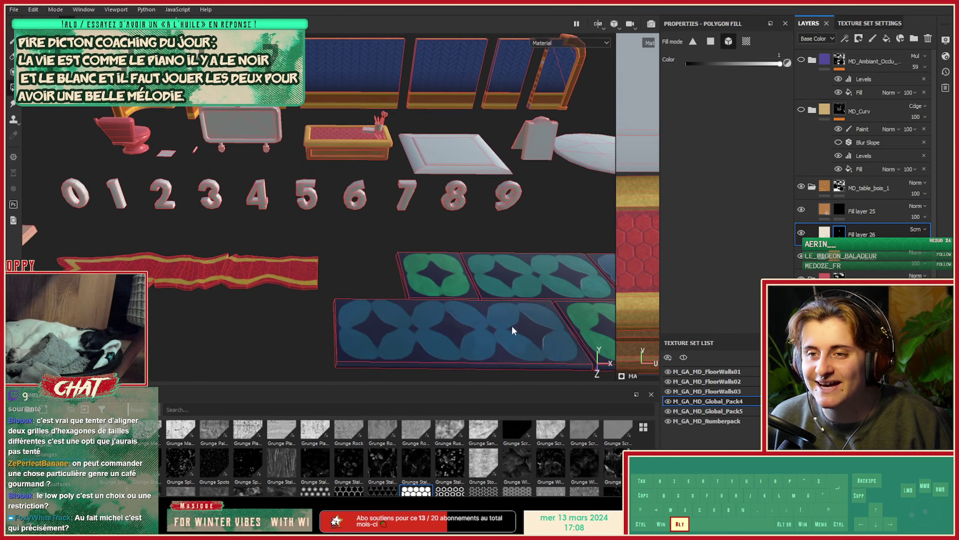
Examine the number props, the desk's accessories, the untextured framed panel and the folding sign.
{"action": "left_click_drag", "start_coordinate": [513, 330], "coordinate": [612, 227], "text": "alt"}
{"action": "middle_click_drag", "start_coordinate": [612, 226], "coordinate": [527, 178], "text": "alt"}
{"action": "left_click_drag", "start_coordinate": [442, 218], "coordinate": [413, 317], "text": "alt"}
{"action": "right_click_drag", "start_coordinate": [414, 317], "coordinate": [699, 297], "text": "alt"}
{"action": "middle_click_drag", "start_coordinate": [431, 310], "coordinate": [416, 238], "text": "alt"}
{"action": "left_click_drag", "start_coordinate": [417, 237], "coordinate": [432, 190], "text": "alt"}
{"action": "left_click_drag", "start_coordinate": [387, 251], "coordinate": [383, 225], "text": "alt"}
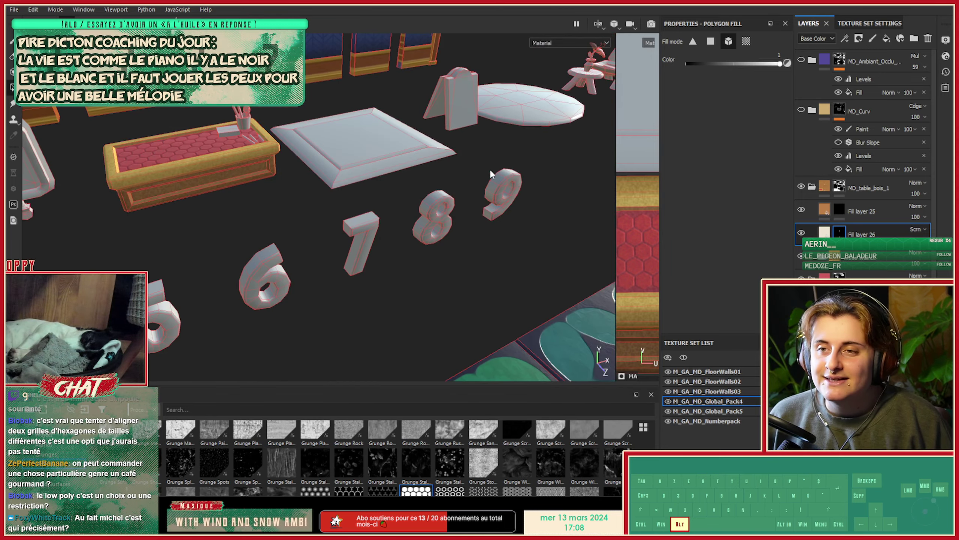
{"action": "right_click_drag", "start_coordinate": [490, 174], "coordinate": [411, 181], "text": "alt"}
{"action": "left_click_drag", "start_coordinate": [321, 144], "coordinate": [227, 210], "text": "alt"}
{"action": "middle_click_drag", "start_coordinate": [227, 210], "coordinate": [196, 314], "text": "alt"}
{"action": "right_click_drag", "start_coordinate": [409, 276], "coordinate": [547, 270], "text": "alt"}
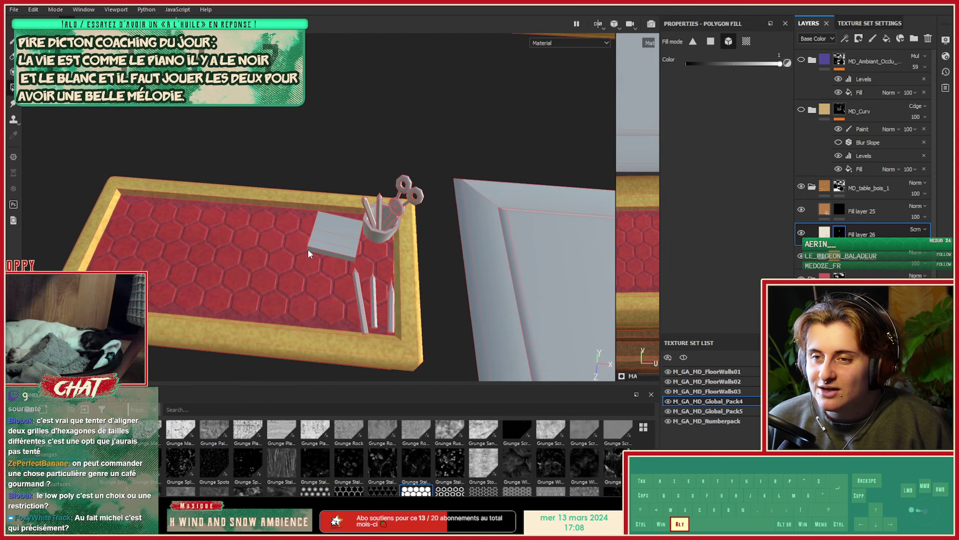
{"action": "left_click_drag", "start_coordinate": [308, 249], "coordinate": [222, 253], "text": "alt"}
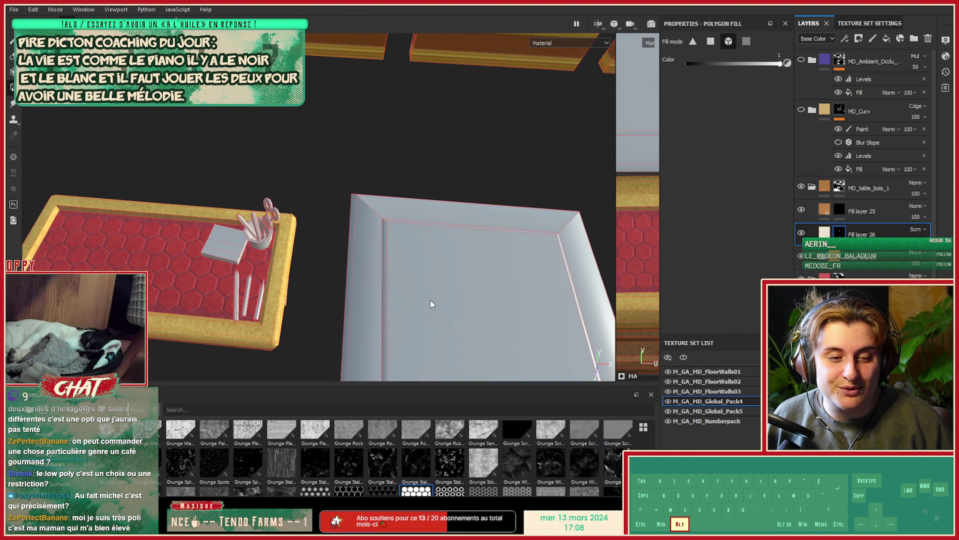
{"action": "middle_click_drag", "start_coordinate": [433, 305], "coordinate": [176, 275], "text": "alt"}
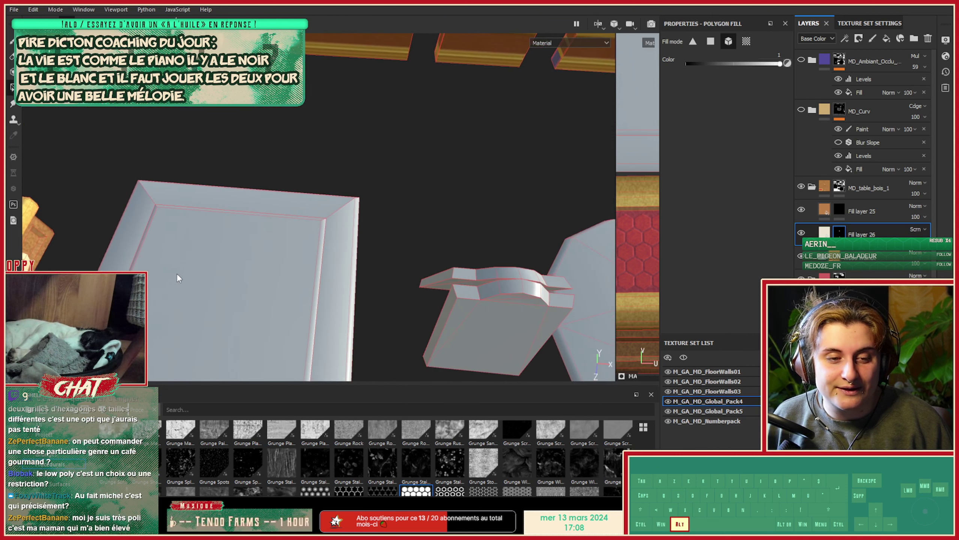
{"action": "middle_click_drag", "start_coordinate": [233, 307], "coordinate": [308, 298], "text": "alt"}
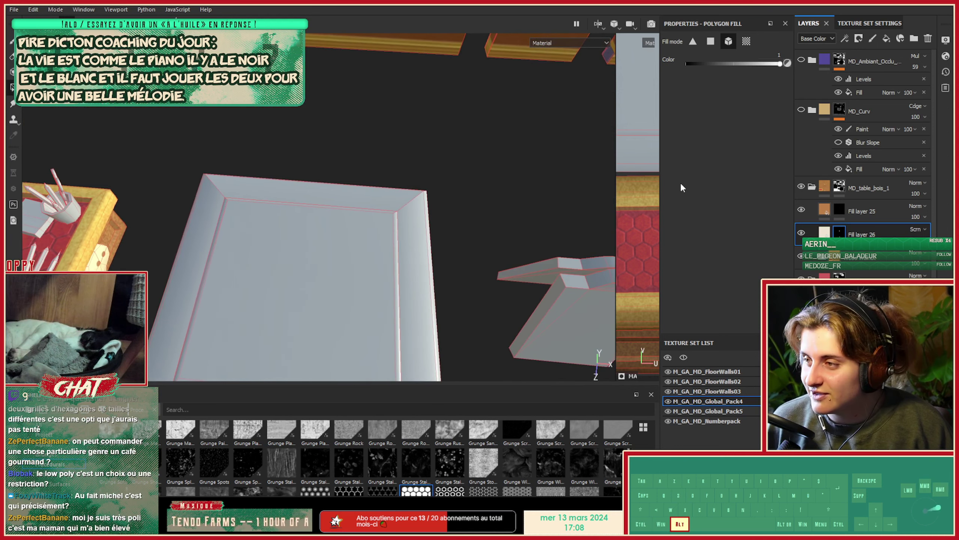
Collapse the MD_table_bois_1 folder, locate the toilet in the scene and select Fill layer 1 in the toilettes folder.
{"action": "left_click", "coordinate": [811, 186]}
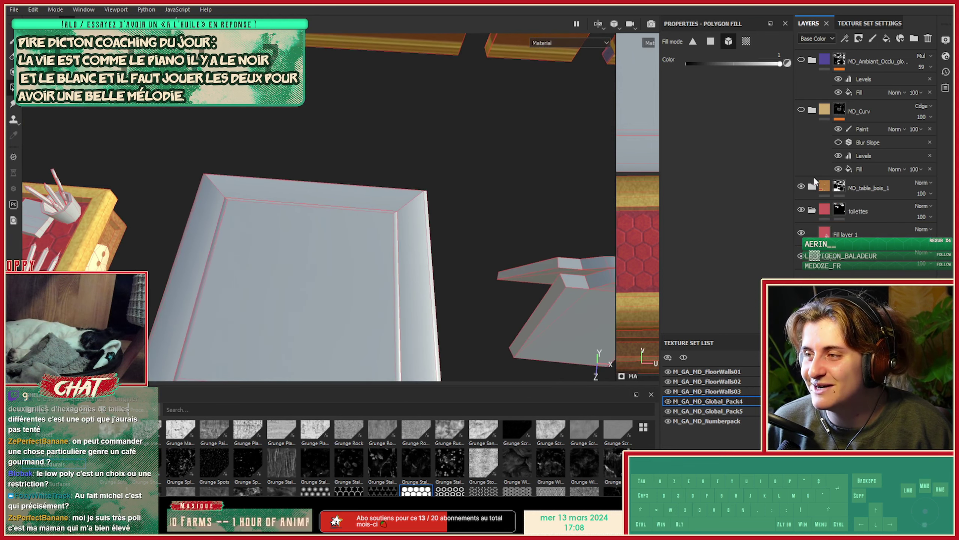
{"action": "left_click", "coordinate": [801, 218]}
{"action": "left_click_drag", "start_coordinate": [63, 221], "coordinate": [378, 265], "text": "alt"}
{"action": "left_click", "coordinate": [827, 227]}
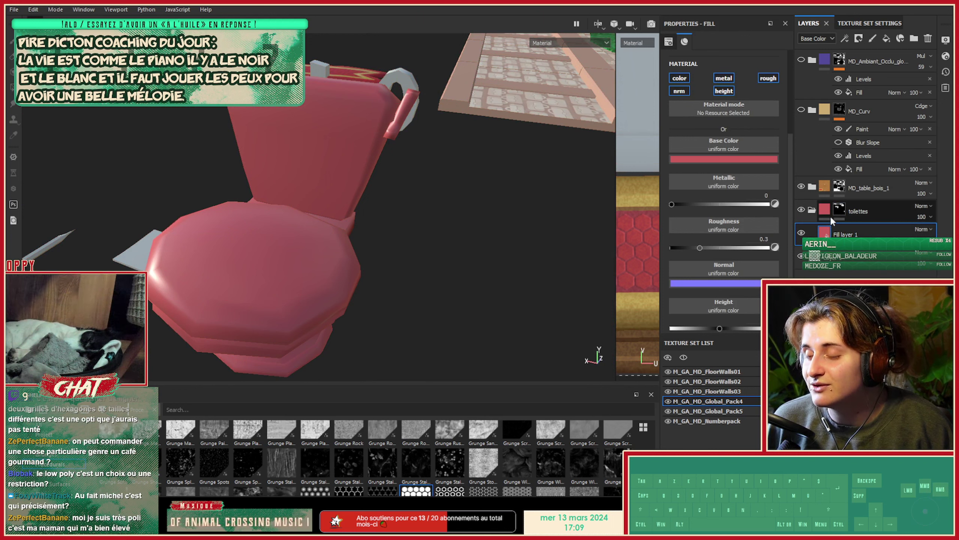
Set the toilet fill's base color to a pale, slightly bluish white (R 0.599, G 0.612, B 0.618).
{"action": "left_click", "coordinate": [755, 160]}
{"action": "mouse_move", "coordinate": [781, 197]}
{"action": "left_mouse_down"}
{"action": "mouse_move", "coordinate": [769, 204]}
{"action": "mouse_move", "coordinate": [770, 192]}
{"action": "left_mouse_up"}
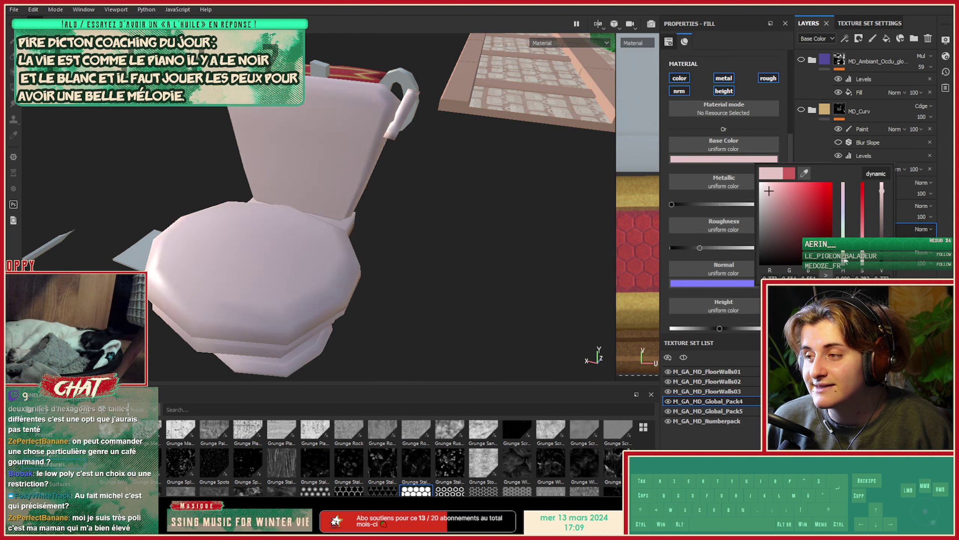
{"action": "left_click_drag", "start_coordinate": [843, 261], "coordinate": [842, 262]}
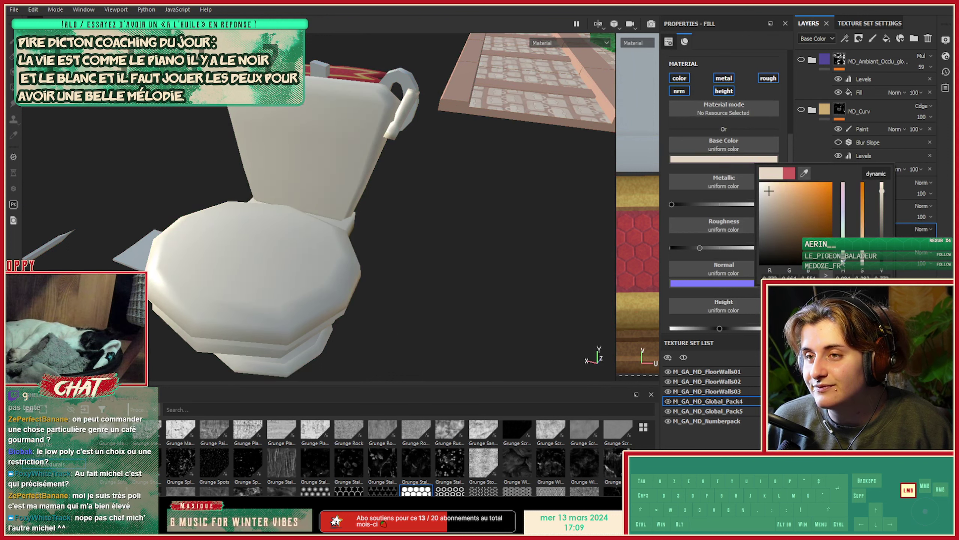
{"action": "left_click_drag", "start_coordinate": [778, 223], "coordinate": [763, 188]}
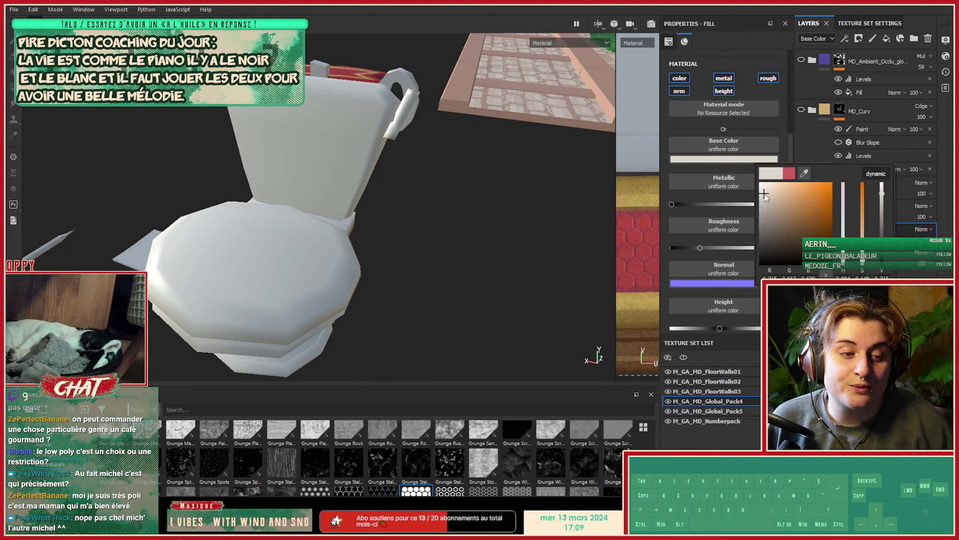
{"action": "left_click", "coordinate": [843, 233]}
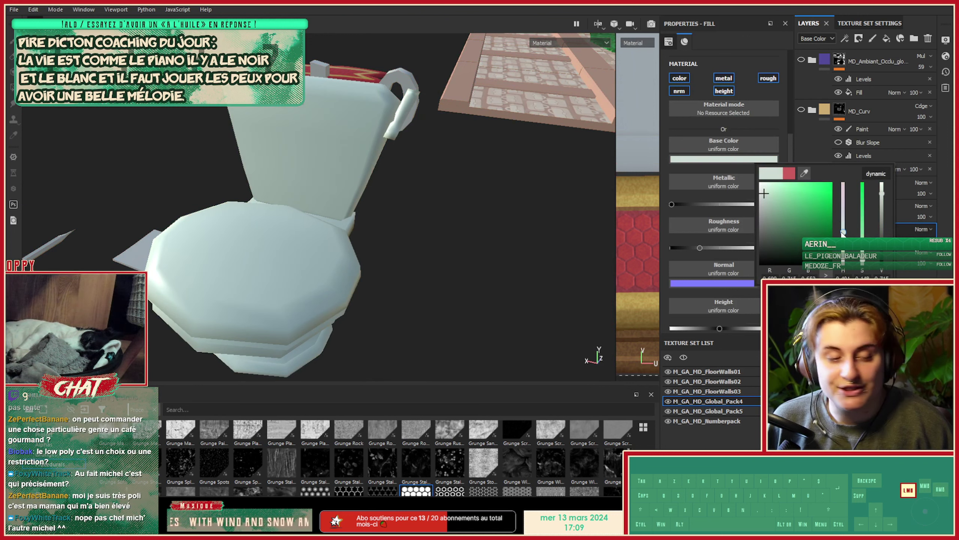
{"action": "mouse_move", "coordinate": [844, 227]}
{"action": "left_mouse_down"}
{"action": "mouse_move", "coordinate": [843, 200]}
{"action": "mouse_move", "coordinate": [843, 223]}
{"action": "left_mouse_up"}
{"action": "mouse_move", "coordinate": [770, 192]}
{"action": "left_mouse_down"}
{"action": "mouse_move", "coordinate": [778, 200]}
{"action": "mouse_move", "coordinate": [764, 209]}
{"action": "mouse_move", "coordinate": [761, 199]}
{"action": "left_mouse_up"}
{"action": "left_click_drag", "start_coordinate": [491, 167], "coordinate": [556, 275], "text": "alt"}
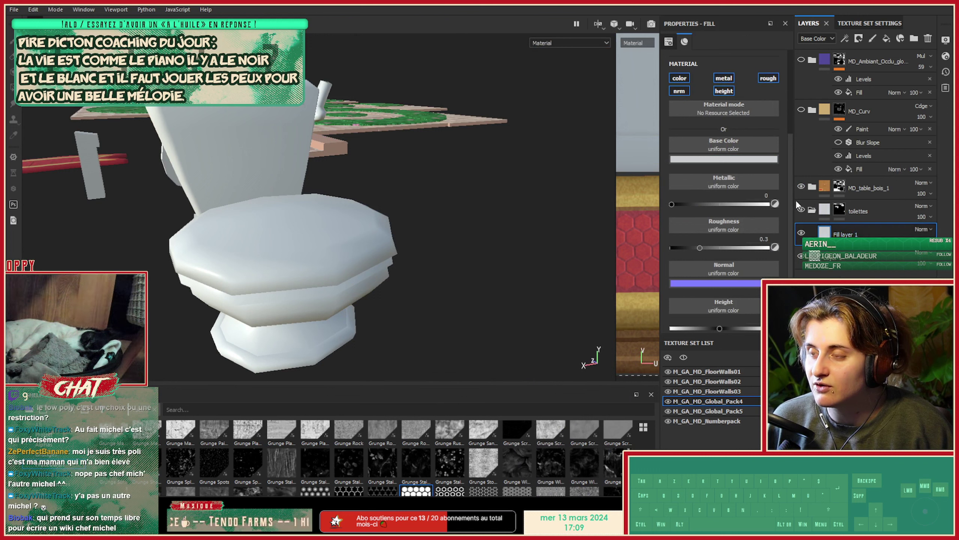
Limit the toilet fill to the color and roughness channels and set its roughness to about 0.41.
{"action": "left_click", "coordinate": [685, 81], "text": "alt"}
{"action": "left_click", "coordinate": [766, 80]}
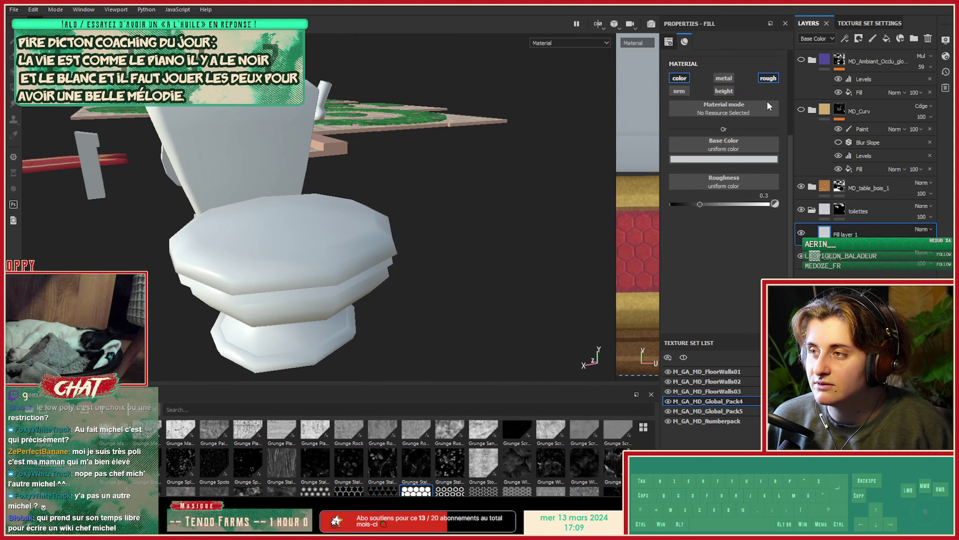
{"action": "left_click_drag", "start_coordinate": [693, 203], "coordinate": [711, 204]}
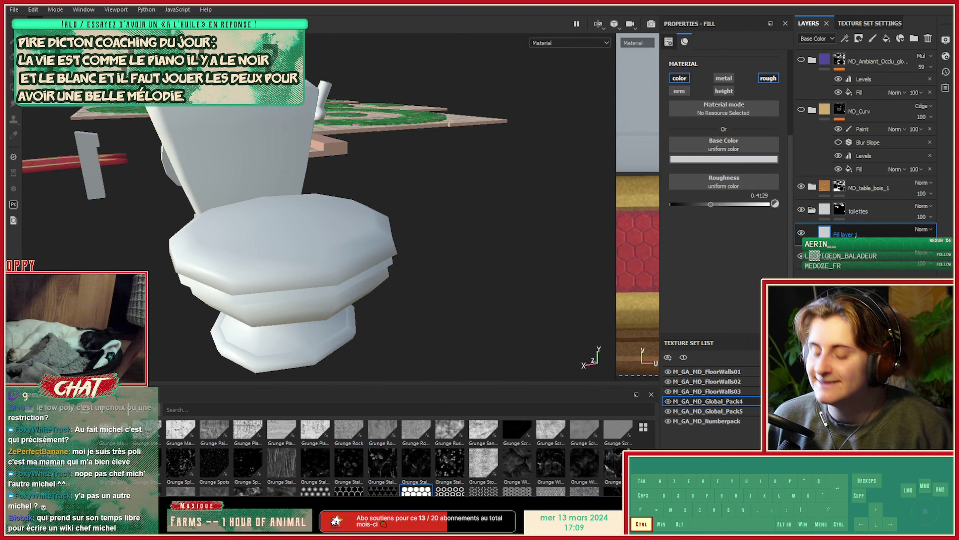
Duplicate the toilet's fill layer, set the copy's roughness to about 0.15 and give it a darker blue-grey base color.
{"action": "key", "text": "ctrl+d"}
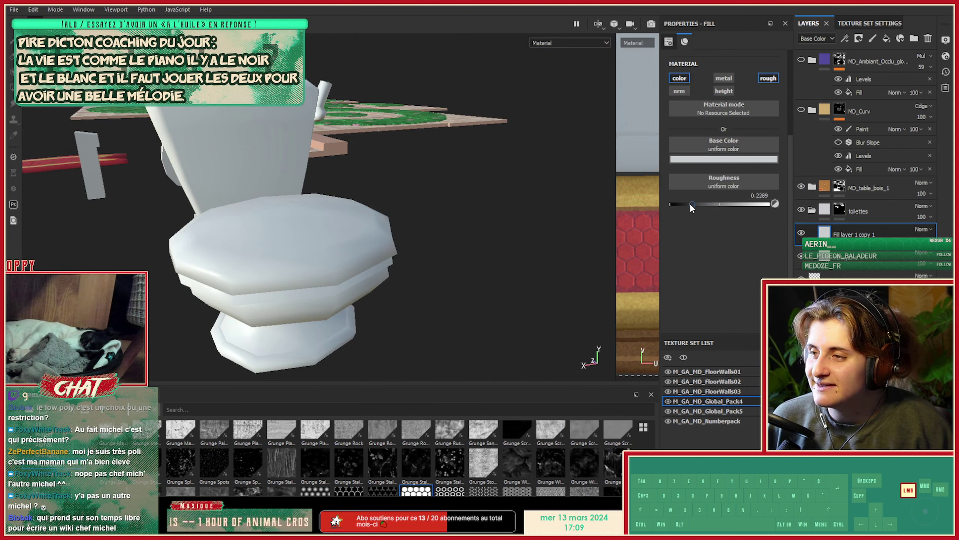
{"action": "left_click", "coordinate": [717, 161]}
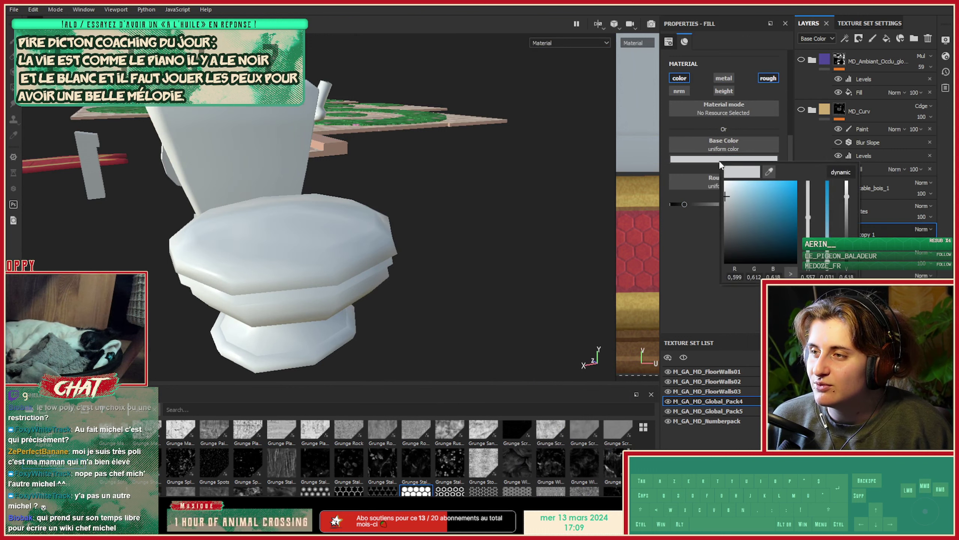
{"action": "left_click", "coordinate": [735, 207]}
{"action": "left_click", "coordinate": [684, 265]}
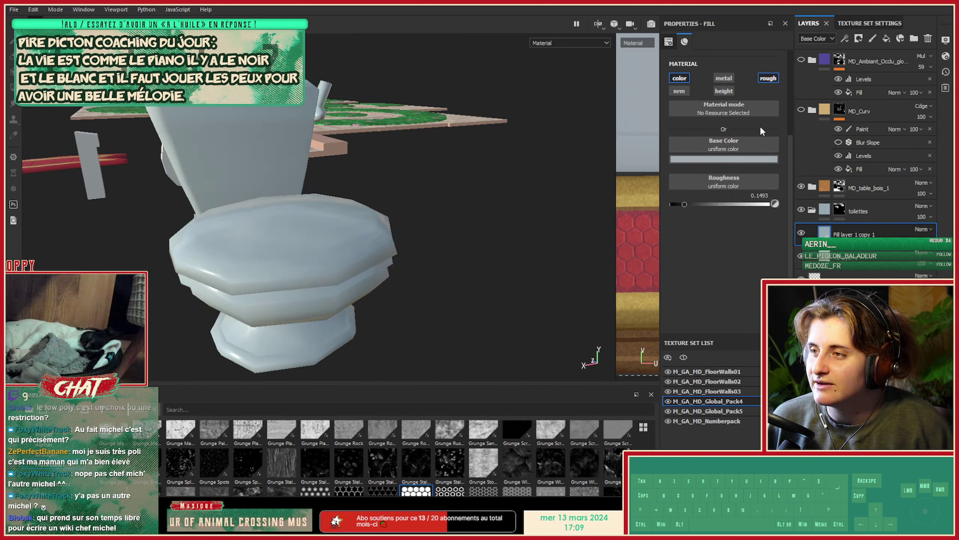
Add a black mask to the duplicated blue-grey layer and put a fill effect in that mask.
{"action": "right_click", "coordinate": [865, 233]}
{"action": "left_click", "coordinate": [852, 8]}
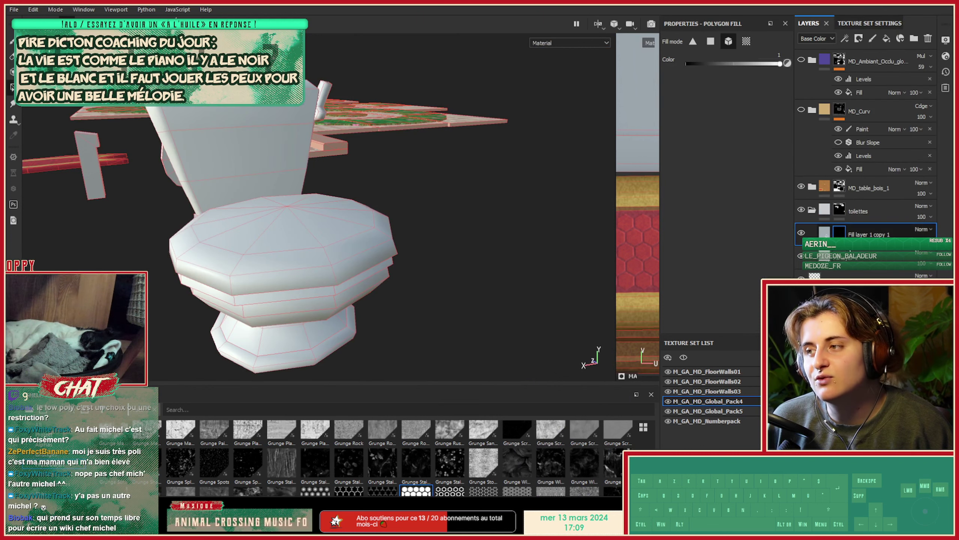
{"action": "right_click", "coordinate": [841, 232]}
{"action": "left_click", "coordinate": [856, 374]}
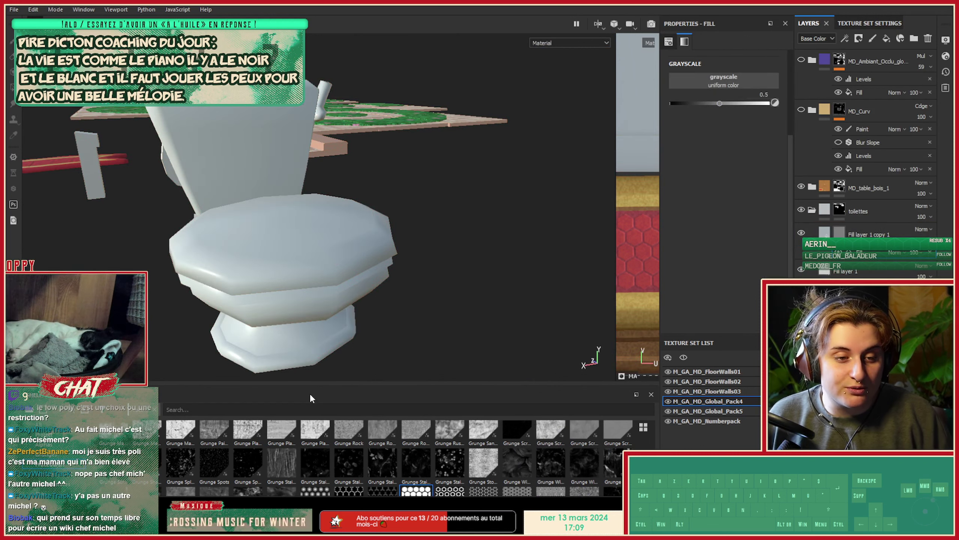
Enlarge the texture library, browse the grunge maps and assign Grunge Galvanic Large as the mask fill's grayscale.
{"action": "left_click_drag", "start_coordinate": [395, 383], "coordinate": [390, 267]}
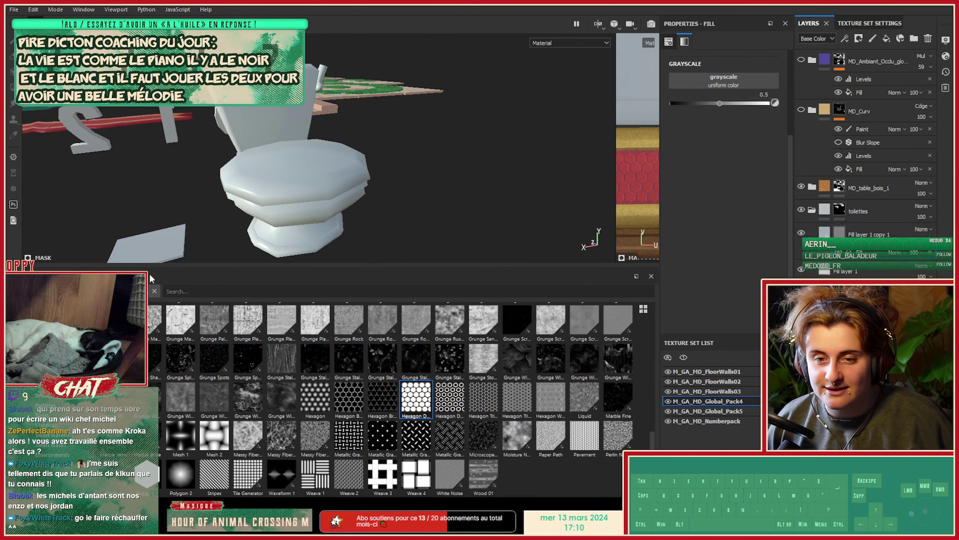
{"action": "scroll", "coordinate": [392, 397], "scroll_direction": "up", "scroll_amount": 3}
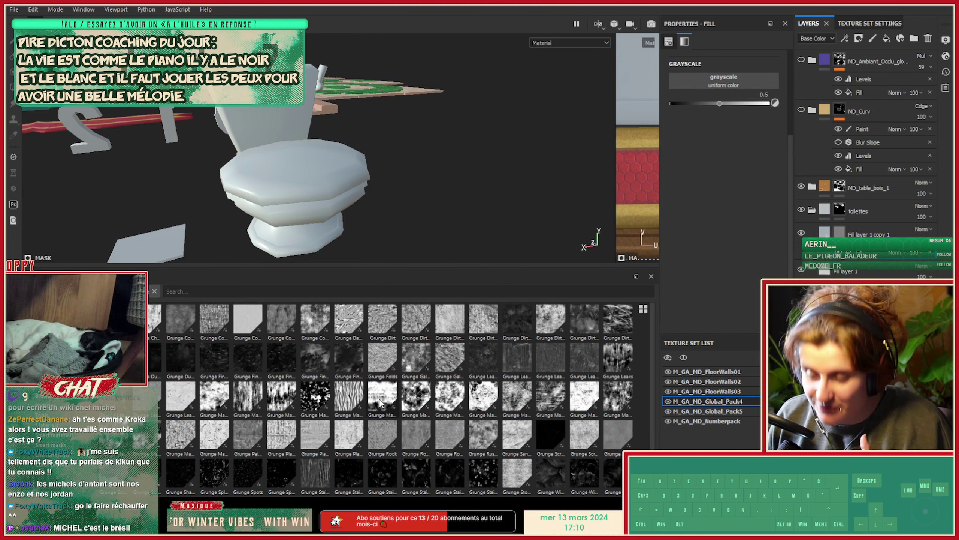
{"action": "mouse_move", "coordinate": [411, 408]}
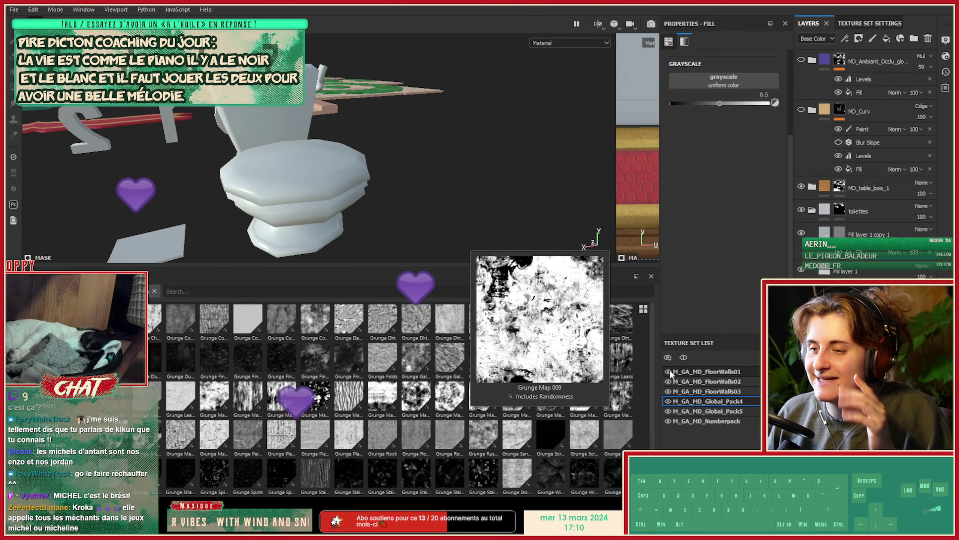
{"action": "mouse_move", "coordinate": [621, 396]}
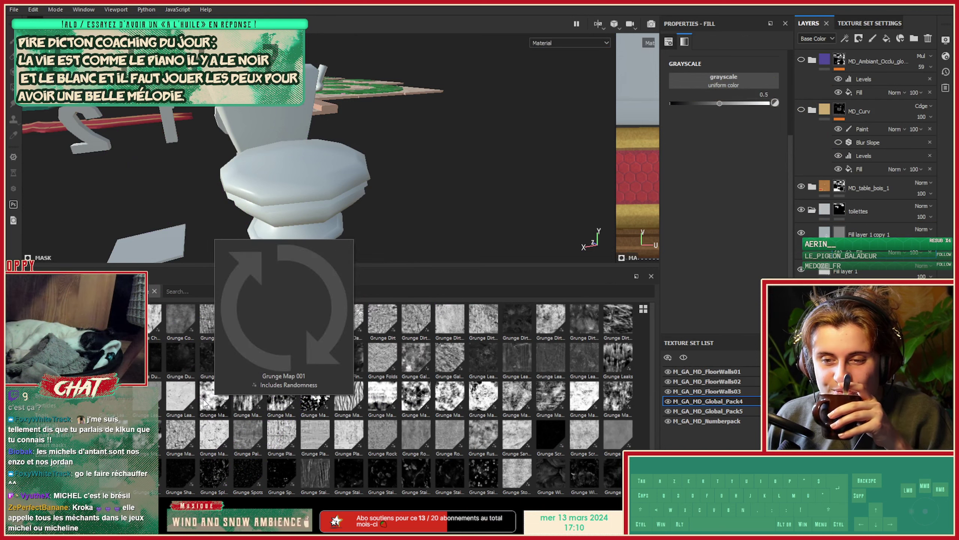
{"action": "mouse_move", "coordinate": [217, 446]}
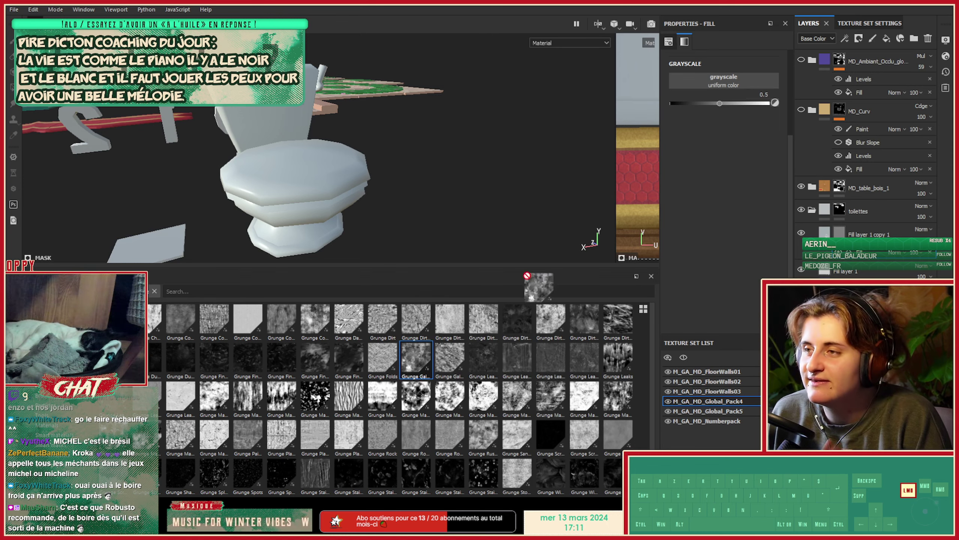
{"action": "left_click_drag", "start_coordinate": [687, 74], "coordinate": [687, 74]}
Set the grunge mask's balance to 0.53, its contrast to about 0.33 and its UV scale to -3.26.
{"action": "left_click_drag", "start_coordinate": [256, 128], "coordinate": [573, 236], "text": "alt"}
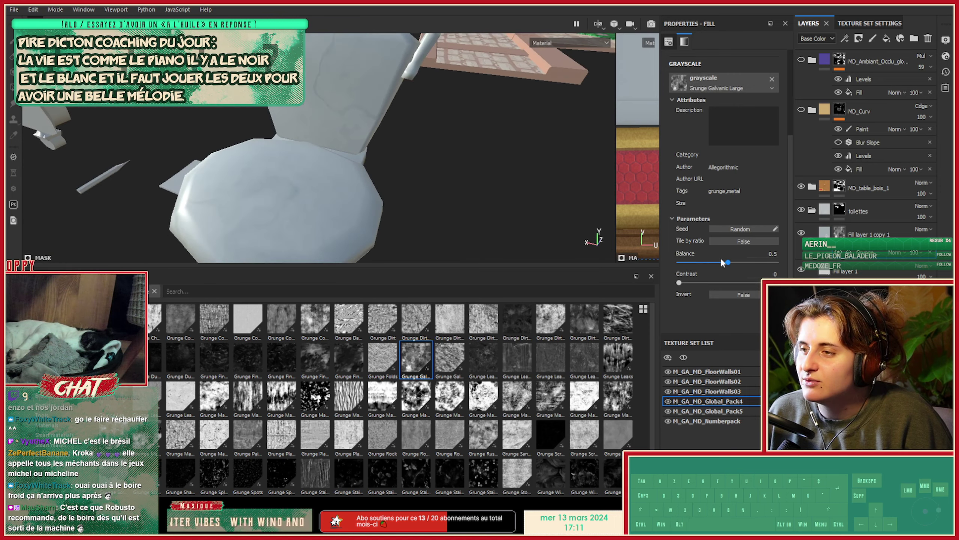
{"action": "left_click_drag", "start_coordinate": [722, 260], "coordinate": [739, 265]}
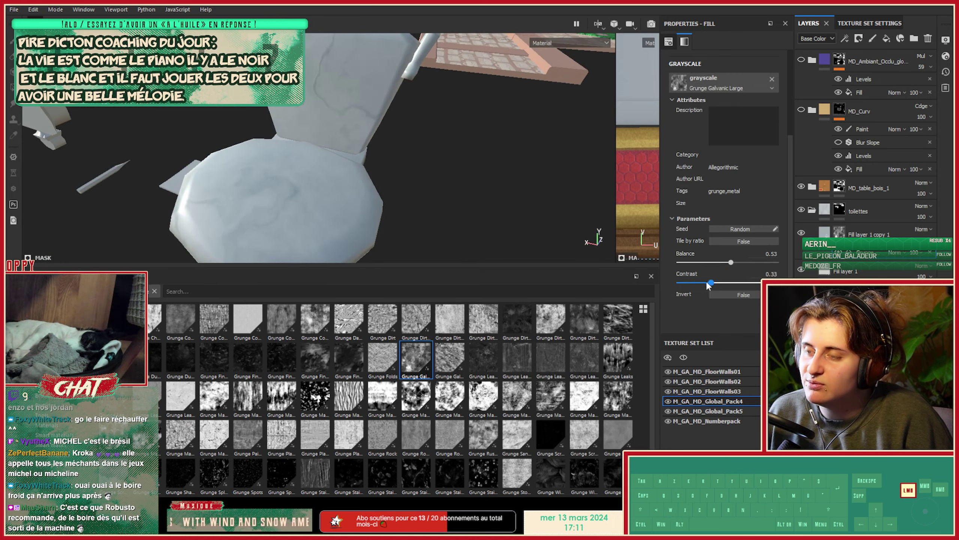
{"action": "scroll", "coordinate": [703, 153], "scroll_direction": "up", "scroll_amount": 5}
{"action": "left_click_drag", "start_coordinate": [708, 131], "coordinate": [709, 130]}
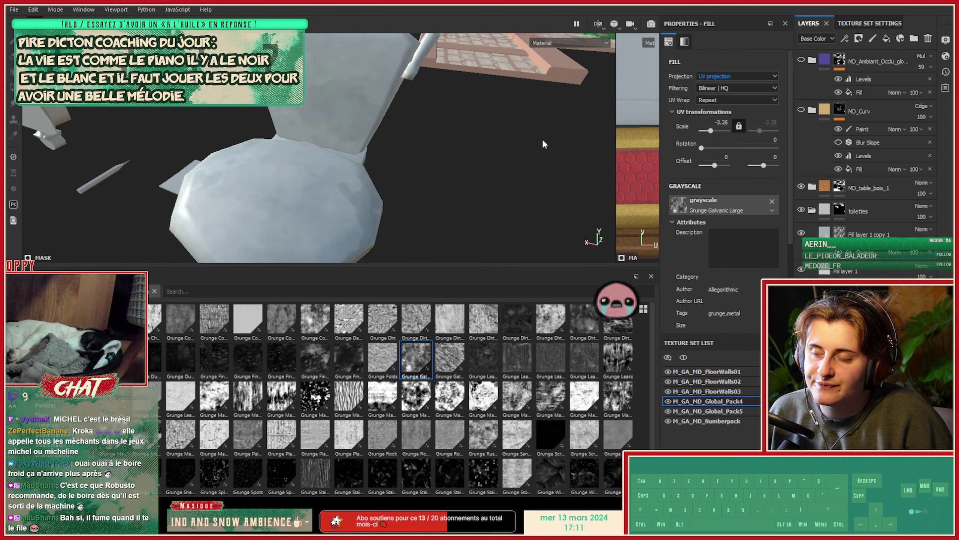
Inspect the toilet's pedestal and bowl from several angles for visible seams in the grunge pattern.
{"action": "left_click_drag", "start_coordinate": [542, 138], "coordinate": [706, 110], "text": "alt"}
{"action": "middle_click_drag", "start_coordinate": [404, 238], "coordinate": [389, 113], "text": "alt"}
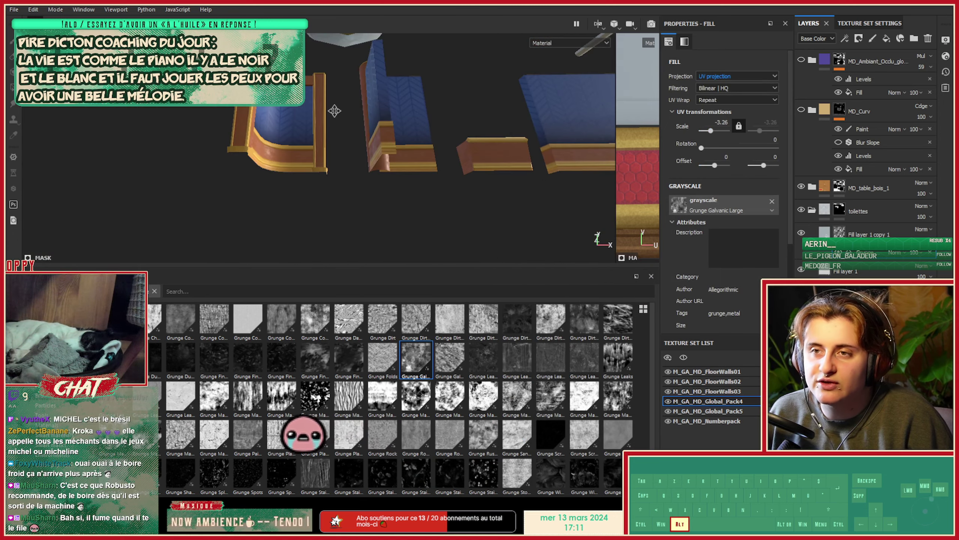
{"action": "left_click_drag", "start_coordinate": [334, 110], "coordinate": [326, 226], "text": "alt"}
{"action": "middle_click_drag", "start_coordinate": [325, 231], "coordinate": [324, 156], "text": "alt"}
{"action": "left_click_drag", "start_coordinate": [323, 156], "coordinate": [332, 203], "text": "alt"}
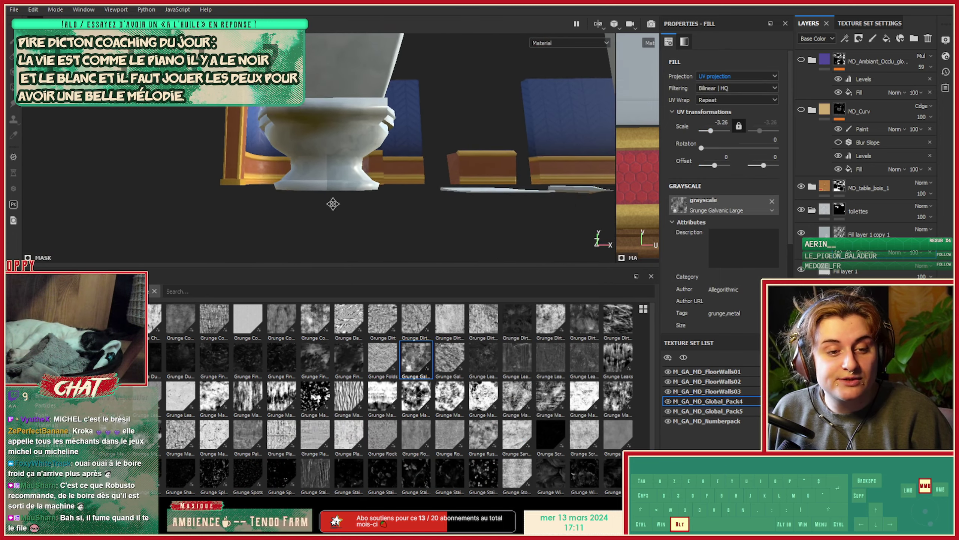
{"action": "right_click_drag", "start_coordinate": [332, 204], "coordinate": [287, 167], "text": "alt"}
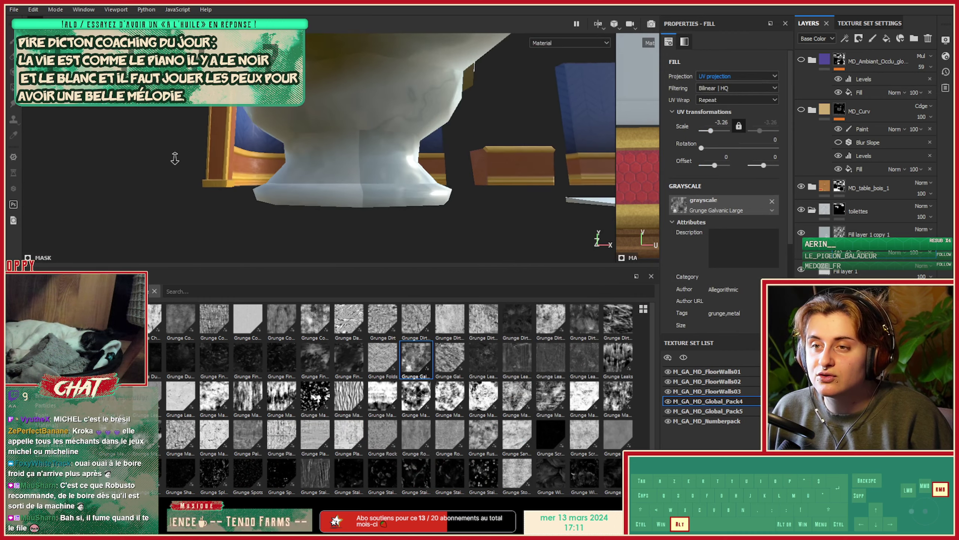
{"action": "left_click_drag", "start_coordinate": [287, 166], "coordinate": [221, 178], "text": "alt"}
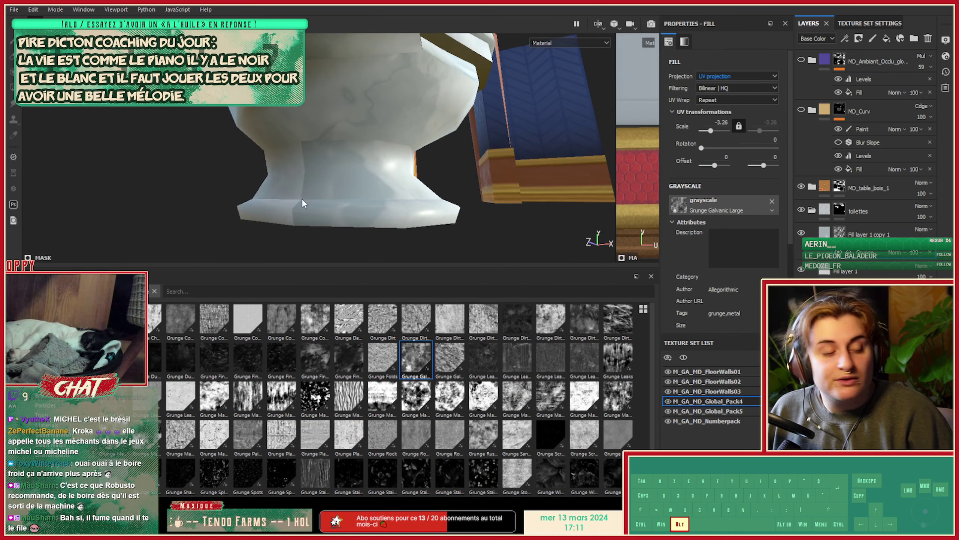
{"action": "middle_click_drag", "start_coordinate": [310, 191], "coordinate": [341, 188], "text": "alt"}
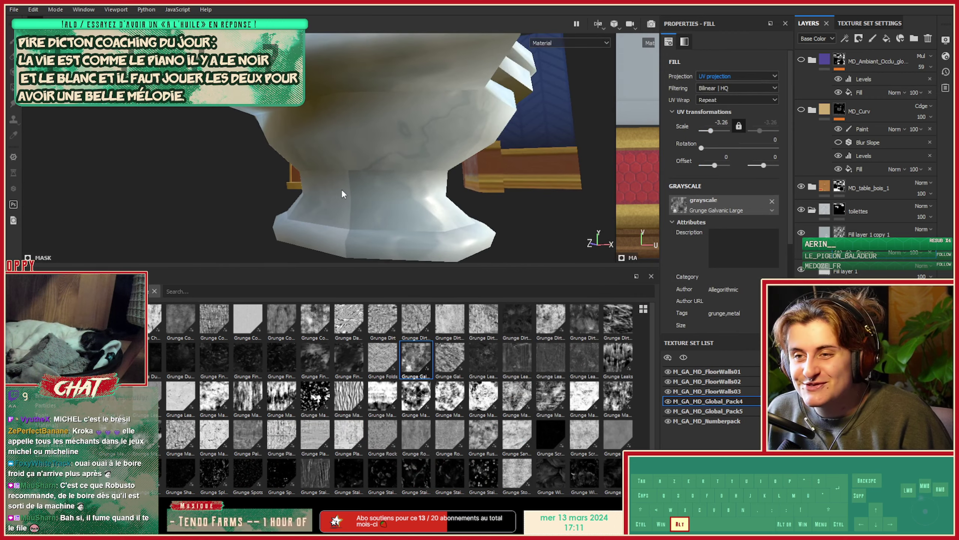
{"action": "left_click_drag", "start_coordinate": [615, 170], "coordinate": [429, 171]}
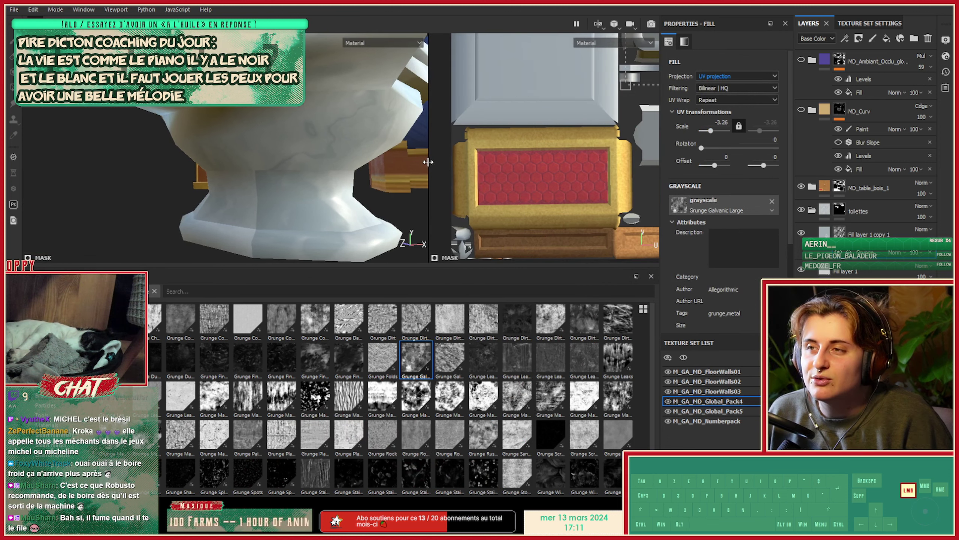
{"action": "left_click_drag", "start_coordinate": [287, 177], "coordinate": [349, 167], "text": "alt"}
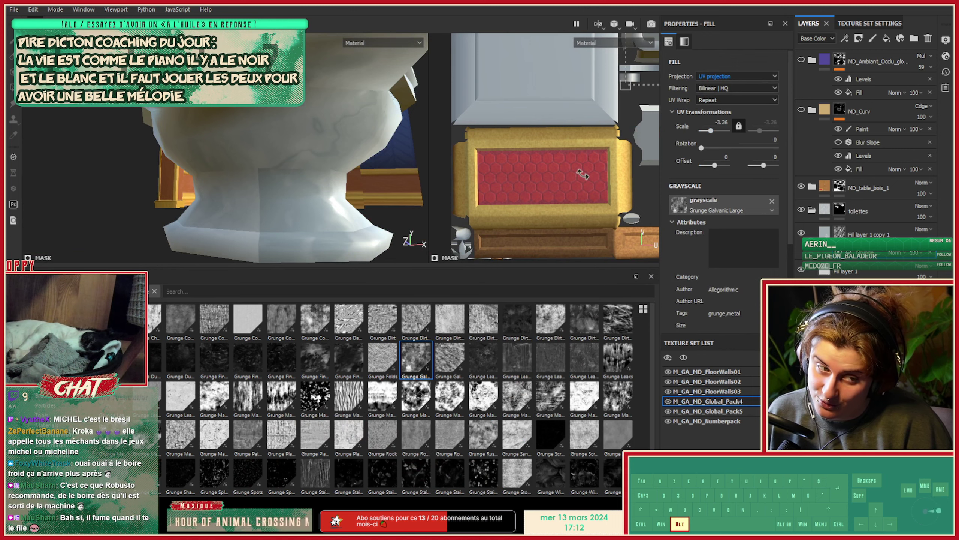
Change the grunge mask fill's projection to Tri-planar projection.
{"action": "left_click", "coordinate": [716, 74]}
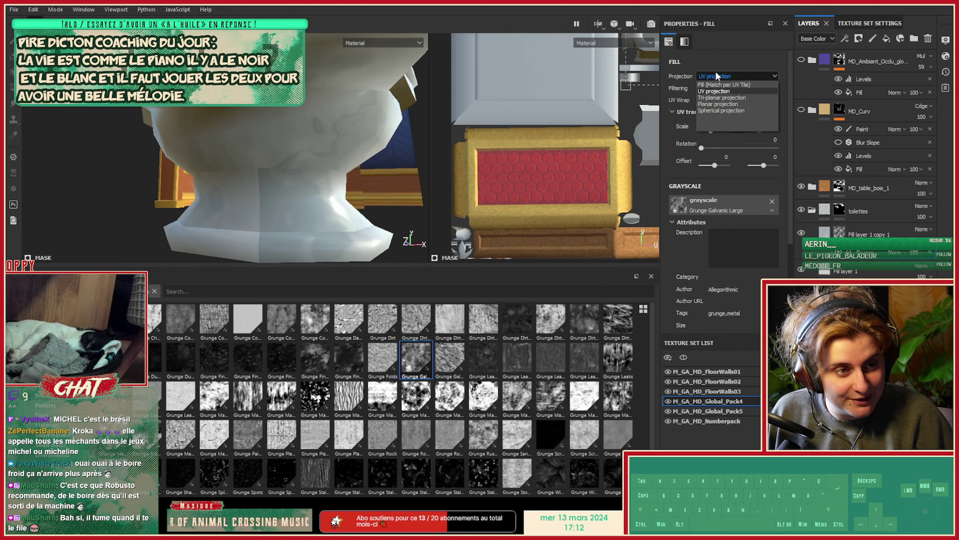
{"action": "left_click", "coordinate": [716, 98]}
{"action": "left_click_drag", "start_coordinate": [362, 153], "coordinate": [209, 191], "text": "alt"}
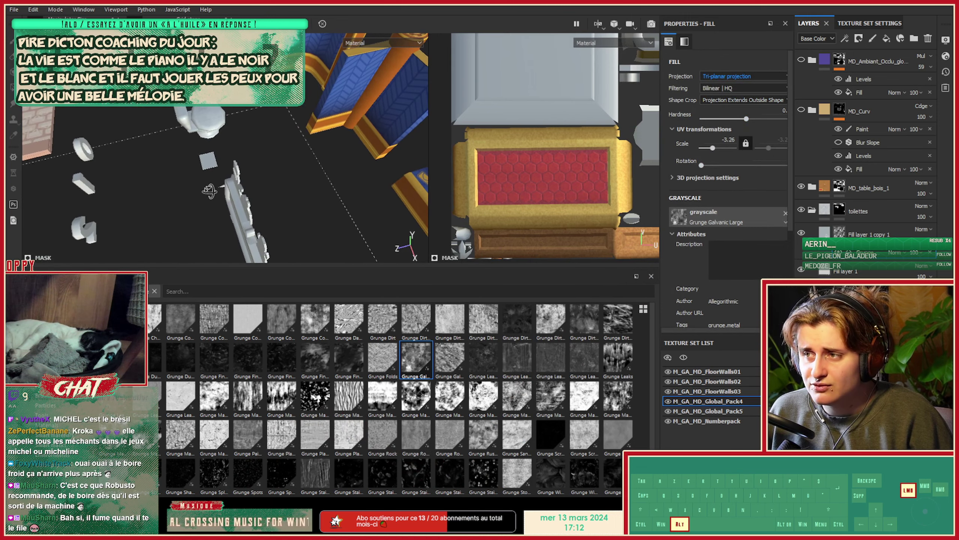
{"action": "scroll", "coordinate": [299, 158], "scroll_direction": "down", "scroll_amount": 7, "text": "alt"}
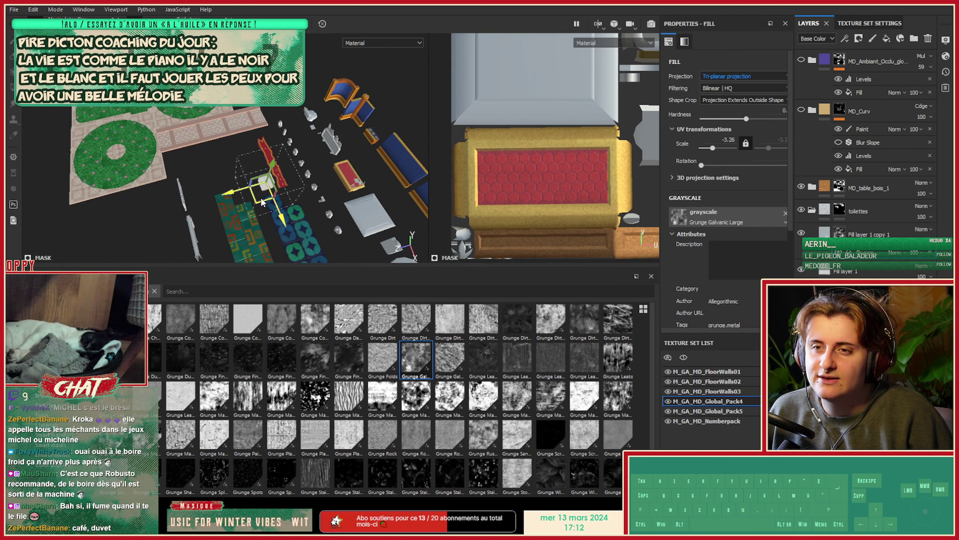
Scale up the tri-planar projection volume uniformly with its manipulator so the grunge pattern enlarges on the toilet seat.
{"action": "scroll", "coordinate": [311, 126], "scroll_direction": "down", "scroll_amount": 3}
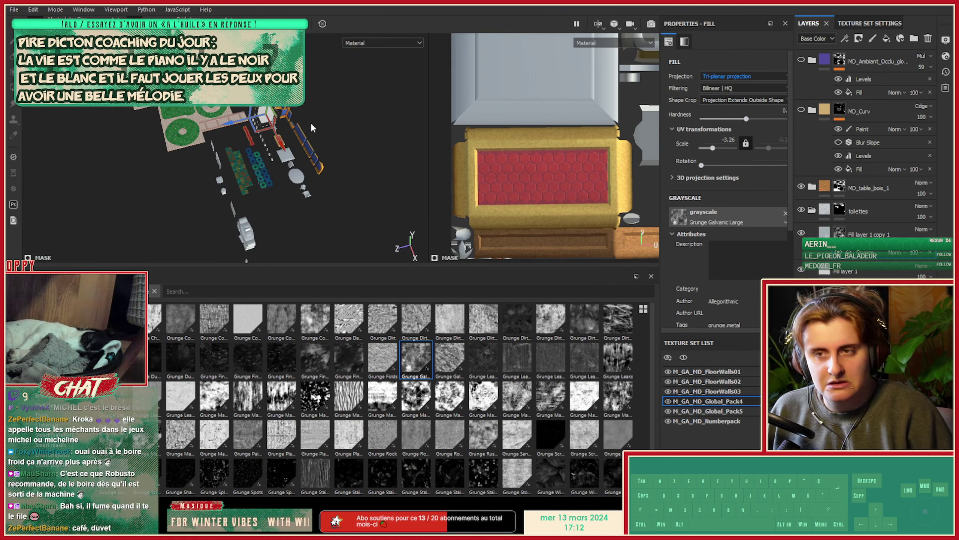
{"action": "middle_click_drag", "start_coordinate": [252, 127], "coordinate": [211, 182], "text": "alt"}
{"action": "right_click_drag", "start_coordinate": [211, 182], "coordinate": [302, 172], "text": "alt"}
{"action": "middle_click_drag", "start_coordinate": [302, 163], "coordinate": [158, 223], "text": "alt"}
{"action": "middle_click_drag", "start_coordinate": [302, 132], "coordinate": [26, 161], "text": "alt"}
{"action": "middle_click_drag", "start_coordinate": [348, 125], "coordinate": [320, 19], "text": "alt"}
{"action": "middle_click_drag", "start_coordinate": [211, 242], "coordinate": [216, 192], "text": "alt"}
{"action": "right_click_drag", "start_coordinate": [217, 193], "coordinate": [326, 148], "text": "alt"}
{"action": "left_click_drag", "start_coordinate": [326, 147], "coordinate": [170, 125], "text": "alt"}
{"action": "middle_click_drag", "start_coordinate": [166, 151], "coordinate": [139, 172], "text": "alt"}
{"action": "middle_click_drag", "start_coordinate": [225, 66], "coordinate": [233, 126], "text": "alt"}
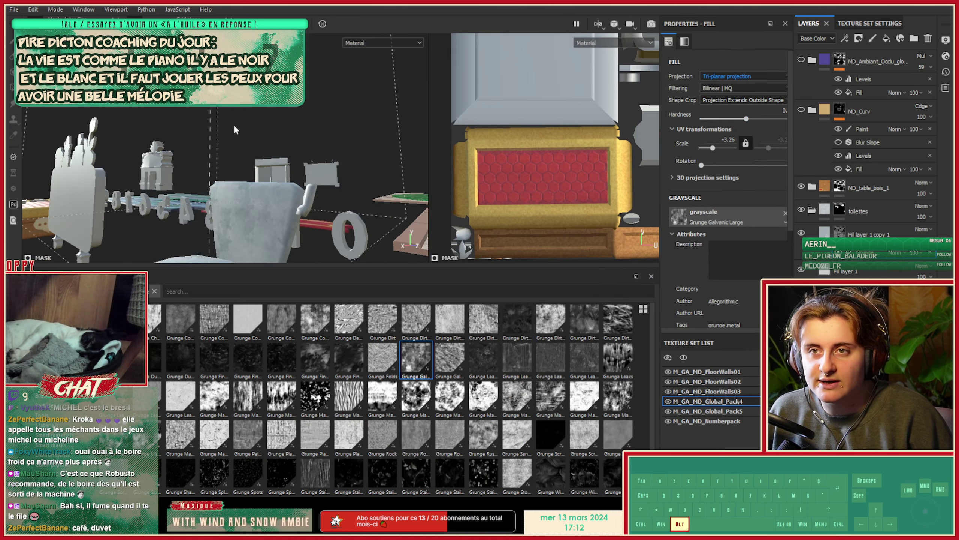
{"action": "left_click_drag", "start_coordinate": [210, 136], "coordinate": [214, 206]}
{"action": "middle_click_drag", "start_coordinate": [219, 204], "coordinate": [245, 87], "text": "alt"}
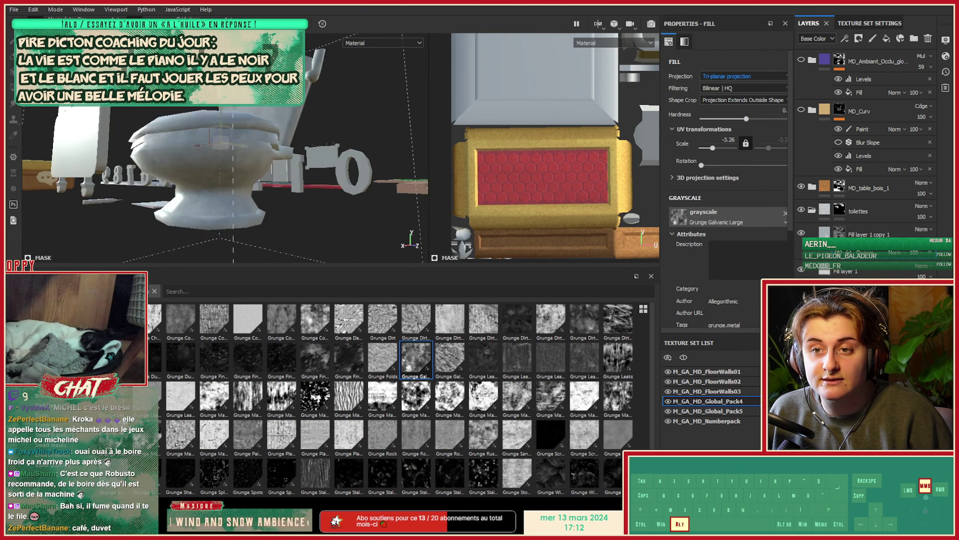
{"action": "left_click_drag", "start_coordinate": [245, 87], "coordinate": [287, 129], "text": "alt"}
{"action": "middle_click_drag", "start_coordinate": [287, 128], "coordinate": [298, 207], "text": "alt"}
{"action": "left_click_drag", "start_coordinate": [298, 207], "coordinate": [271, 242], "text": "alt"}
{"action": "middle_click_drag", "start_coordinate": [269, 189], "coordinate": [275, 222], "text": "alt"}
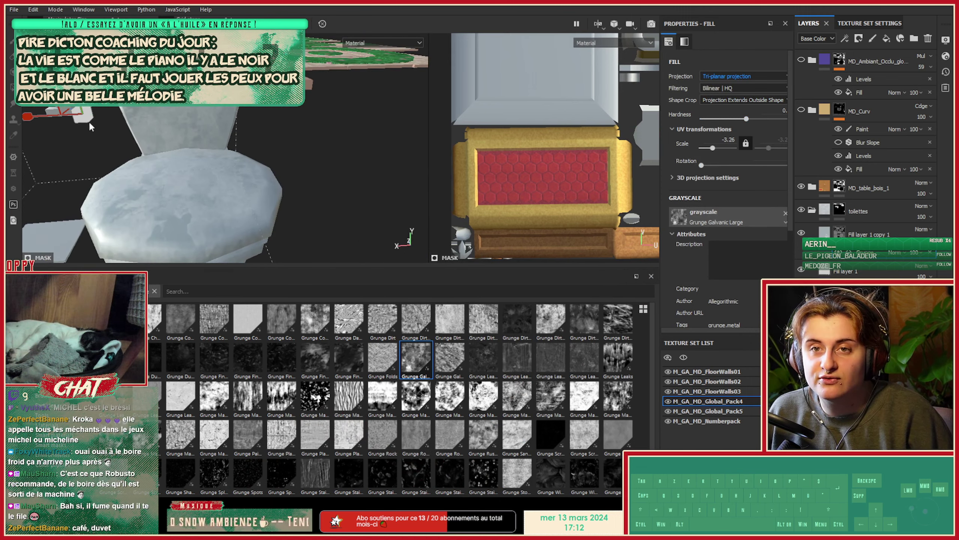
{"action": "left_click_drag", "start_coordinate": [87, 119], "coordinate": [413, 114]}
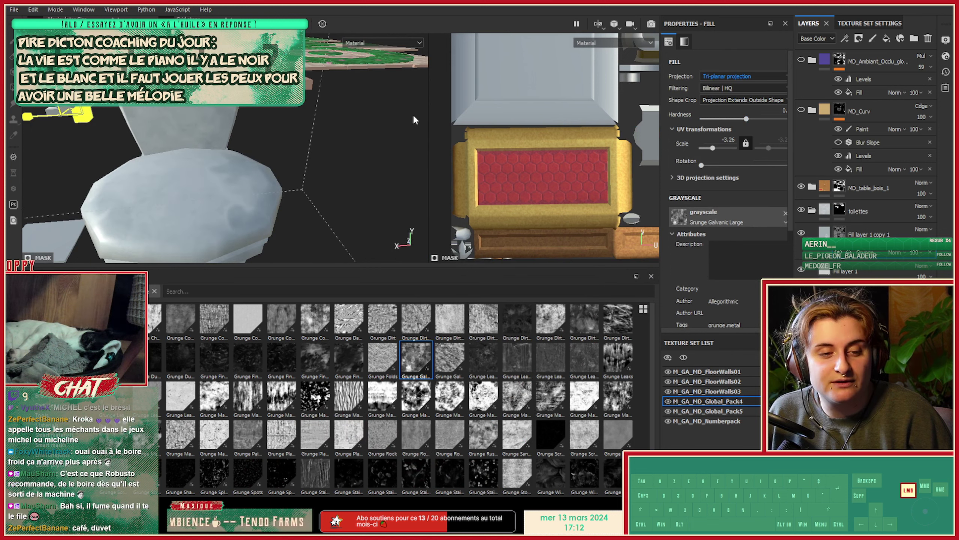
Examine how the rescaled tri-planar grunge falls on the toilet's pedestal and how the projection volume surrounds the toilet.
{"action": "left_click_drag", "start_coordinate": [328, 185], "coordinate": [82, 182], "text": "alt"}
{"action": "right_click_drag", "start_coordinate": [80, 181], "coordinate": [223, 182], "text": "shift"}
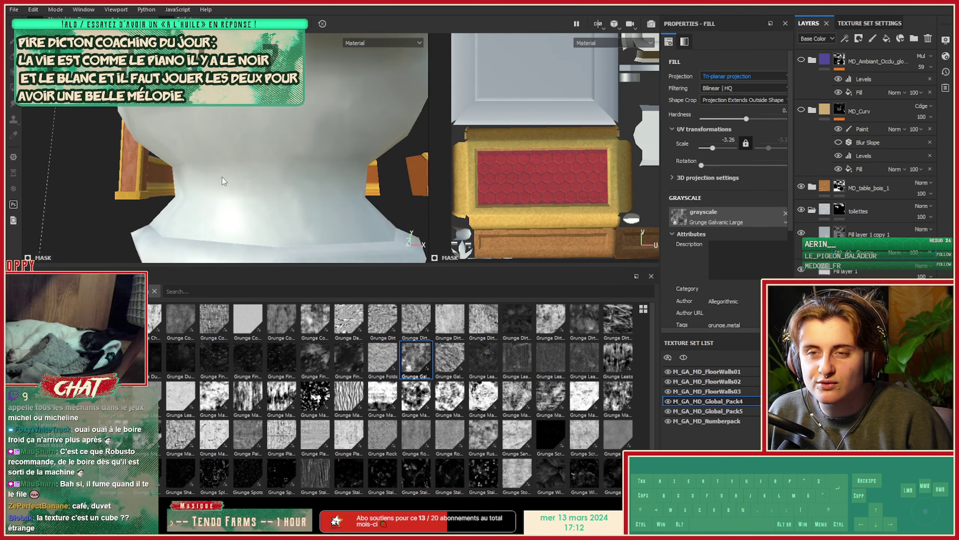
{"action": "left_click_drag", "start_coordinate": [223, 182], "coordinate": [235, 187], "text": "alt"}
{"action": "right_click_drag", "start_coordinate": [235, 188], "coordinate": [235, 142], "text": "alt"}
{"action": "left_click_drag", "start_coordinate": [236, 142], "coordinate": [351, 163], "text": "alt"}
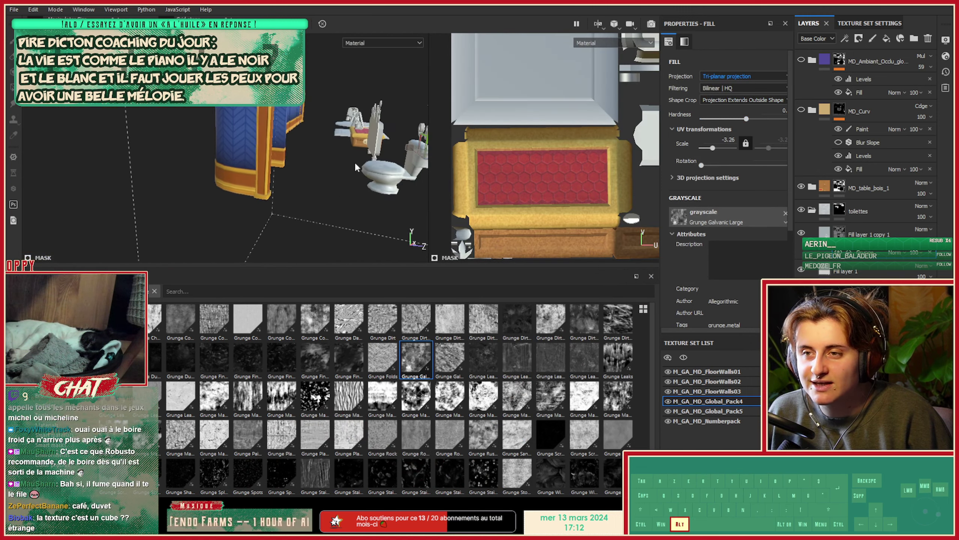
{"action": "middle_click_drag", "start_coordinate": [351, 162], "coordinate": [196, 153], "text": "alt"}
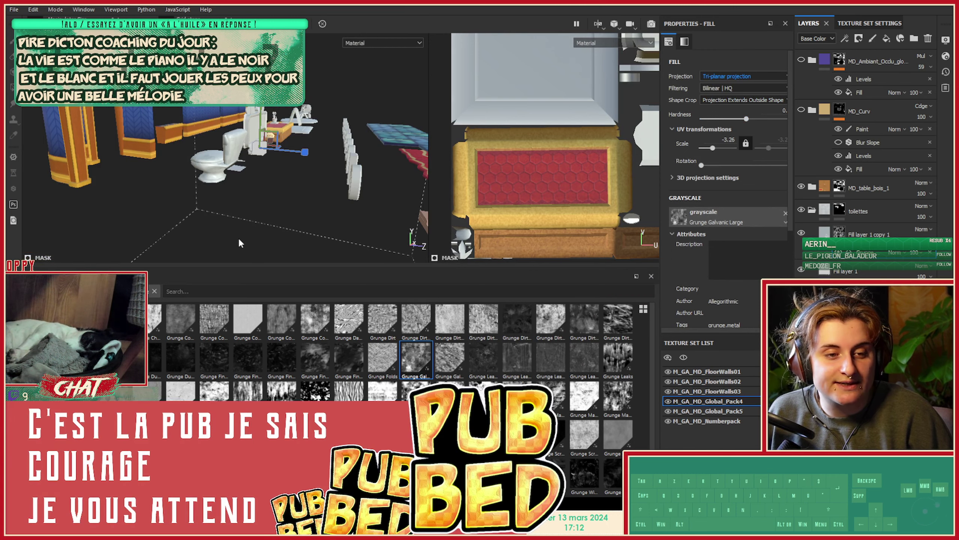
{"action": "middle_click_drag", "start_coordinate": [232, 193], "coordinate": [190, 154], "text": "alt"}
{"action": "left_click_drag", "start_coordinate": [191, 154], "coordinate": [220, 184], "text": "alt"}
{"action": "middle_click_drag", "start_coordinate": [220, 184], "coordinate": [222, 274], "text": "alt"}
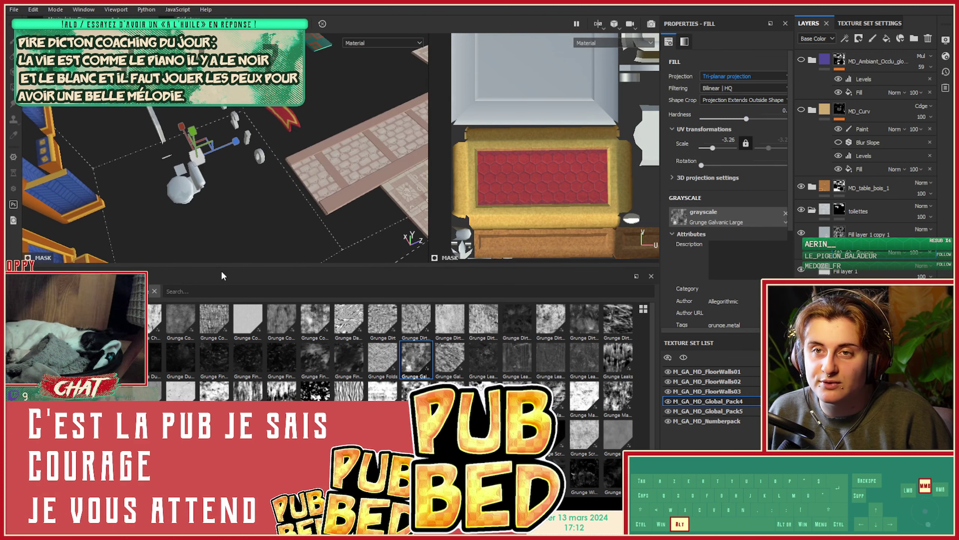
{"action": "right_click_drag", "start_coordinate": [226, 204], "coordinate": [281, 155], "text": "alt"}
{"action": "middle_click_drag", "start_coordinate": [281, 159], "coordinate": [220, 243], "text": "alt"}
{"action": "right_click_drag", "start_coordinate": [206, 219], "coordinate": [264, 189], "text": "alt"}
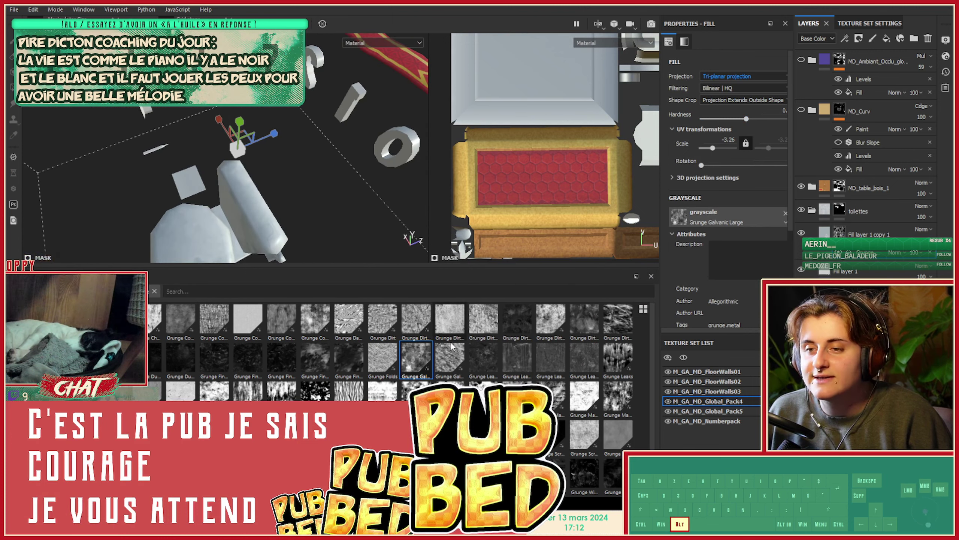
{"action": "mouse_move", "coordinate": [429, 358]}
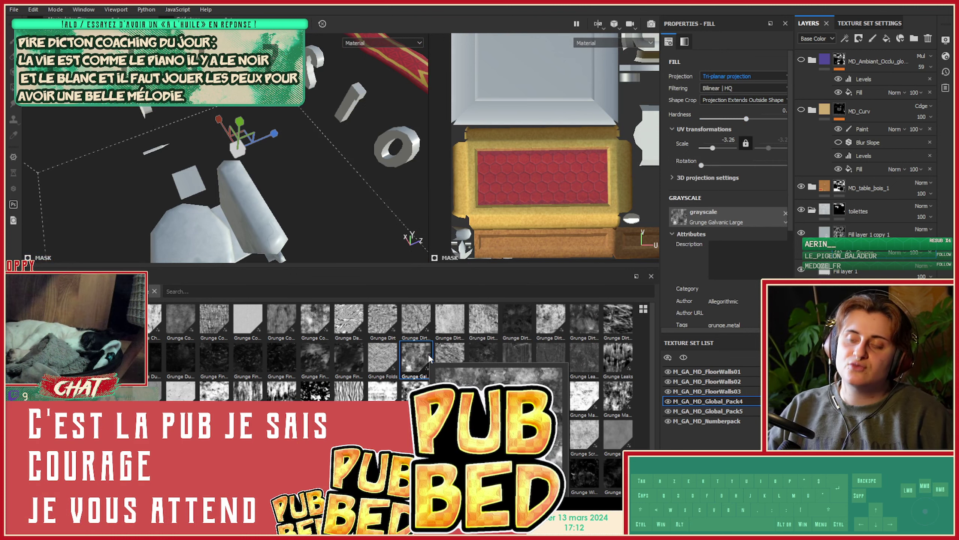
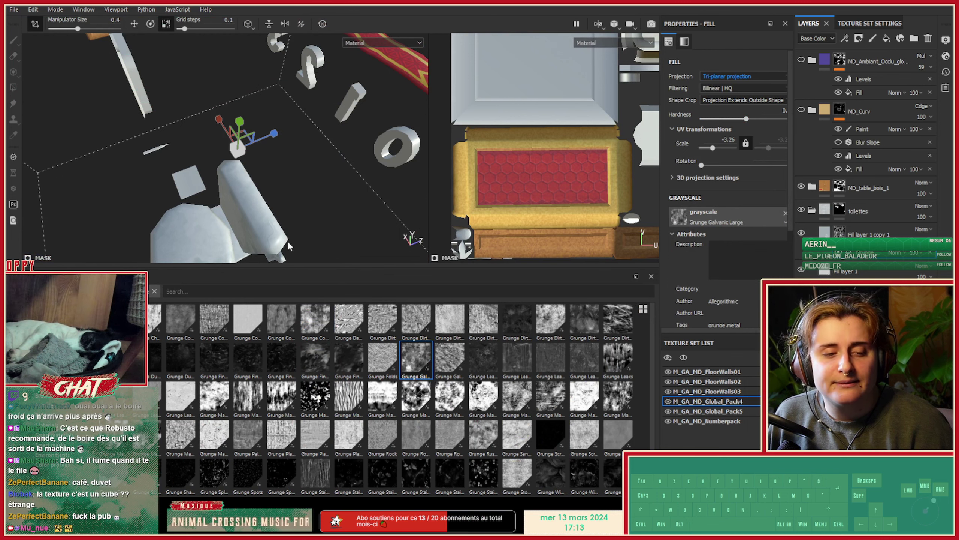
Examine the back of the toilet, its pedestal, tank and lid for seams and uneven grunge coverage.
{"action": "left_click_drag", "start_coordinate": [289, 245], "coordinate": [363, 83], "text": "alt"}
{"action": "middle_click_drag", "start_coordinate": [363, 83], "coordinate": [333, 143], "text": "alt"}
{"action": "left_click_drag", "start_coordinate": [265, 151], "coordinate": [394, 124], "text": "alt"}
{"action": "middle_click_drag", "start_coordinate": [162, 196], "coordinate": [260, 140], "text": "alt"}
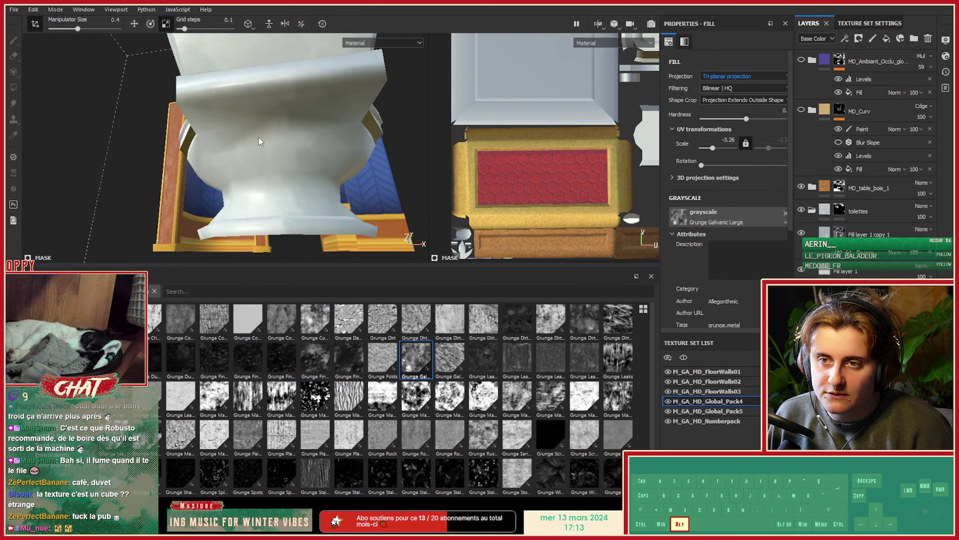
{"action": "left_click_drag", "start_coordinate": [259, 141], "coordinate": [295, 151], "text": "alt"}
{"action": "mouse_move", "coordinate": [294, 151]}
{"action": "right_mouse_down", "text": "alt"}
{"action": "mouse_move", "coordinate": [312, 174]}
{"action": "mouse_move", "coordinate": [278, 171]}
{"action": "right_mouse_up", "text": "alt"}
{"action": "left_click_drag", "start_coordinate": [278, 171], "coordinate": [213, 117], "text": "alt"}
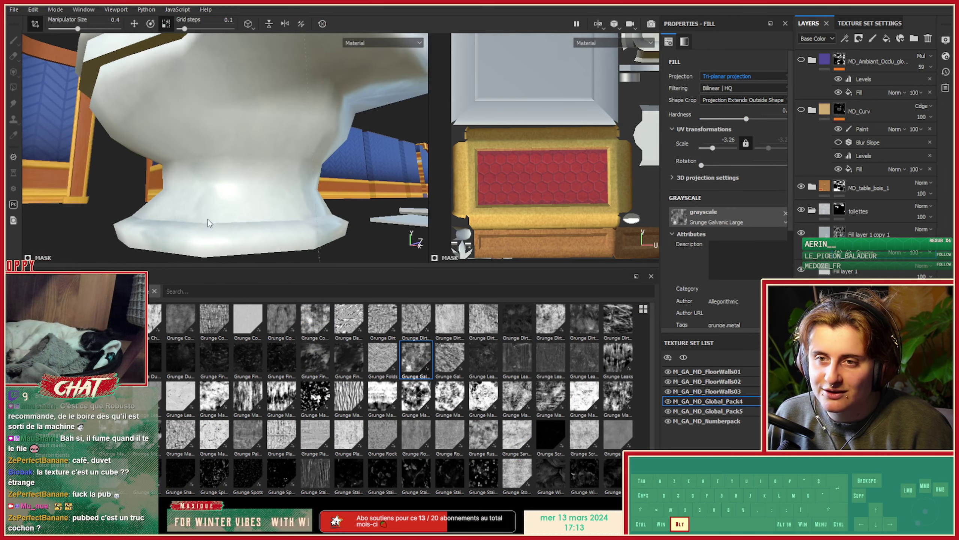
{"action": "right_click_drag", "start_coordinate": [205, 141], "coordinate": [105, 207], "text": "alt"}
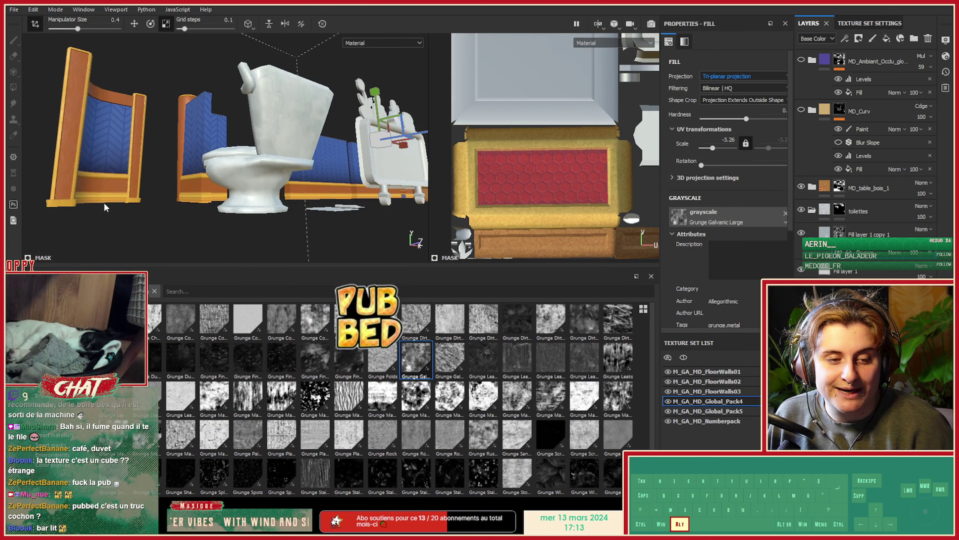
{"action": "left_click_drag", "start_coordinate": [150, 179], "coordinate": [179, 161], "text": "alt"}
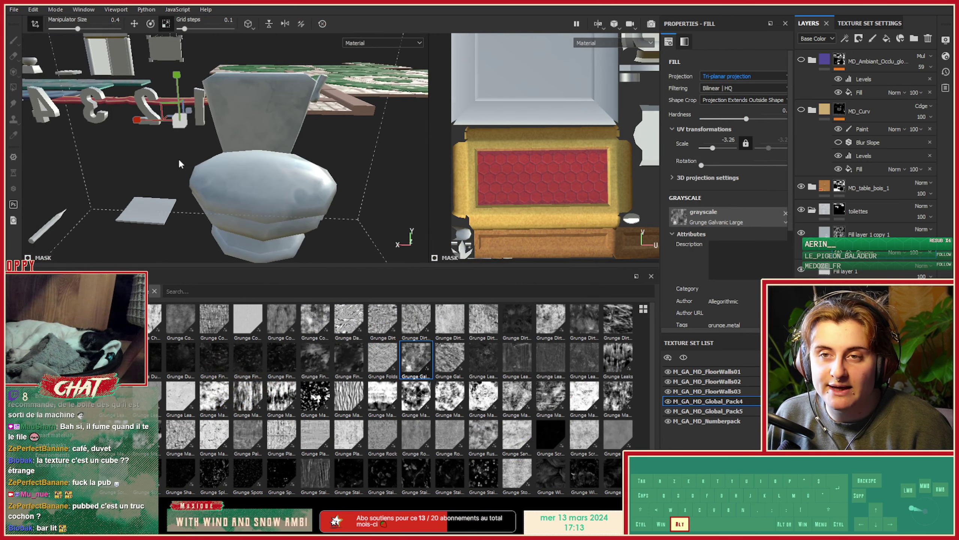
Switch the projection manipulator to translation and reposition the tri-planar grunge projection on the toilet.
{"action": "left_click_drag", "start_coordinate": [175, 125], "coordinate": [220, 170]}
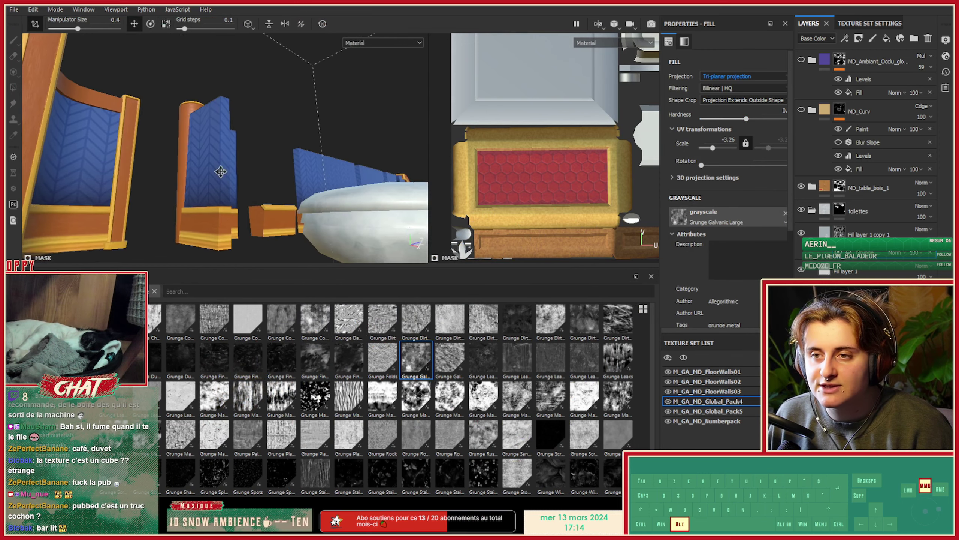
{"action": "middle_click_drag", "start_coordinate": [220, 170], "coordinate": [195, 131], "text": "alt"}
{"action": "left_click_drag", "start_coordinate": [195, 131], "coordinate": [212, 147], "text": "alt"}
{"action": "middle_click_drag", "start_coordinate": [212, 147], "coordinate": [246, 151], "text": "alt"}
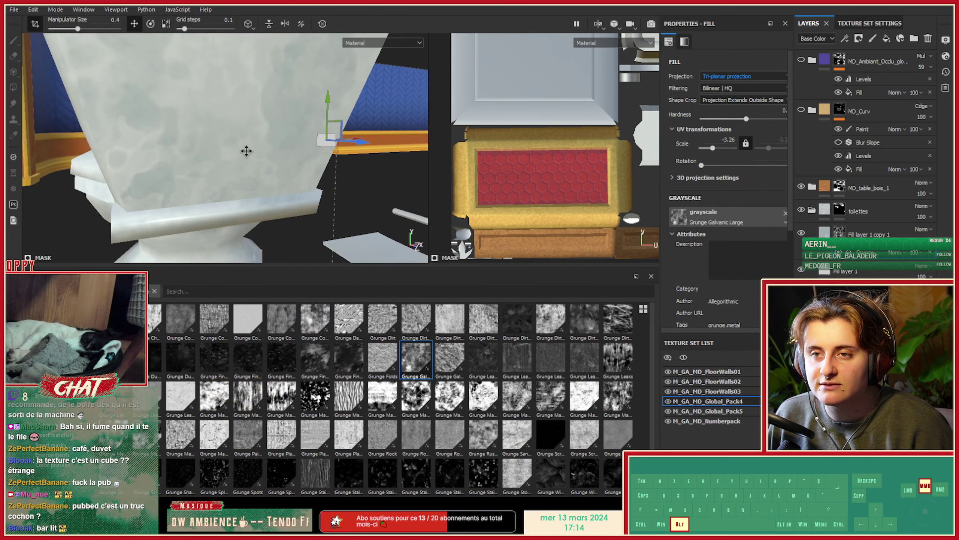
{"action": "left_click_drag", "start_coordinate": [327, 100], "coordinate": [228, 191]}
Check the repositioned grunge on the toilet's lid and tank from several angles and under rotated environment lighting.
{"action": "middle_click_drag", "start_coordinate": [228, 191], "coordinate": [262, 96], "text": "alt"}
{"action": "left_click_drag", "start_coordinate": [263, 96], "coordinate": [242, 113], "text": "alt"}
{"action": "right_click_drag", "start_coordinate": [242, 113], "coordinate": [230, 136], "text": "alt"}
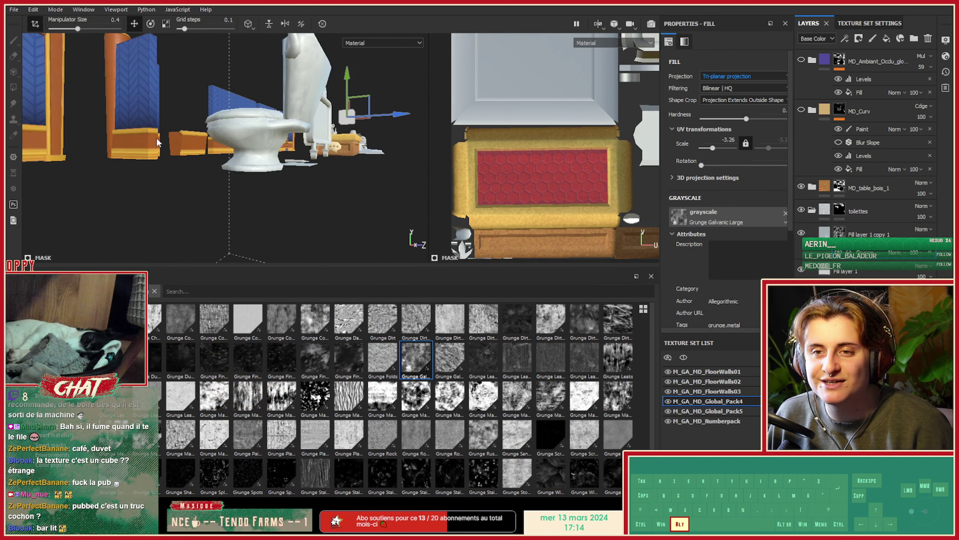
{"action": "left_click_drag", "start_coordinate": [230, 136], "coordinate": [294, 185], "text": "alt"}
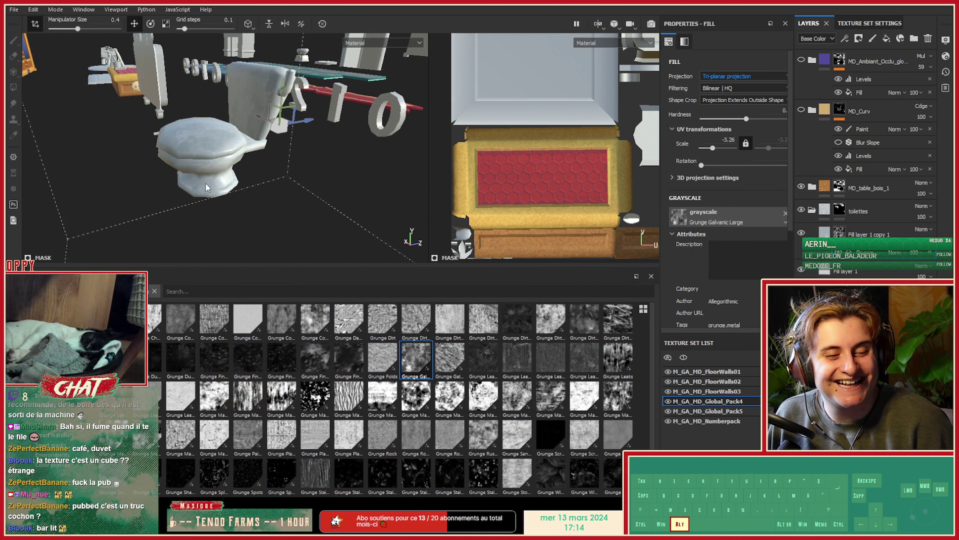
{"action": "left_click_drag", "start_coordinate": [168, 179], "coordinate": [257, 178], "text": "alt"}
{"action": "right_click_drag", "start_coordinate": [257, 177], "coordinate": [289, 156], "text": "alt"}
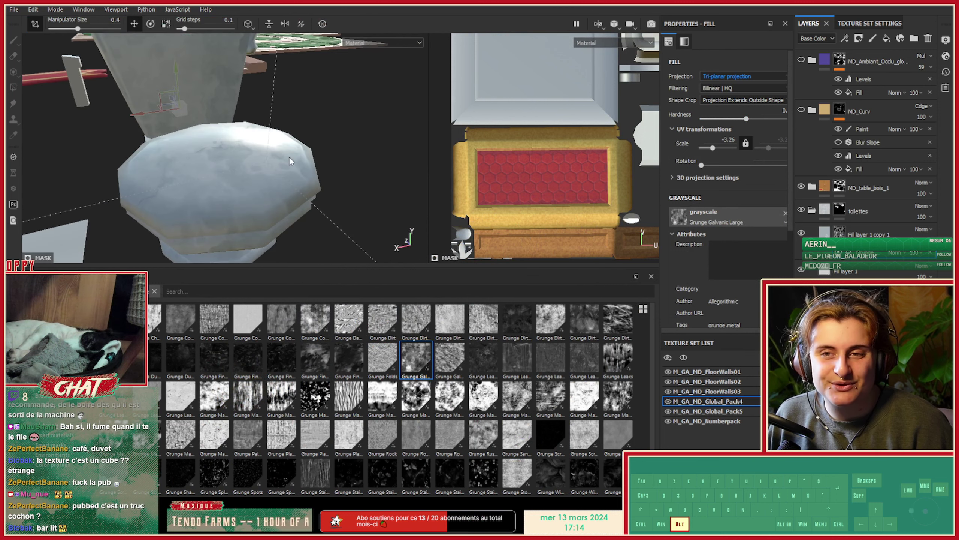
{"action": "left_click_drag", "start_coordinate": [290, 156], "coordinate": [265, 160], "text": "alt"}
{"action": "right_click_drag", "start_coordinate": [242, 151], "coordinate": [298, 153], "text": "shift"}
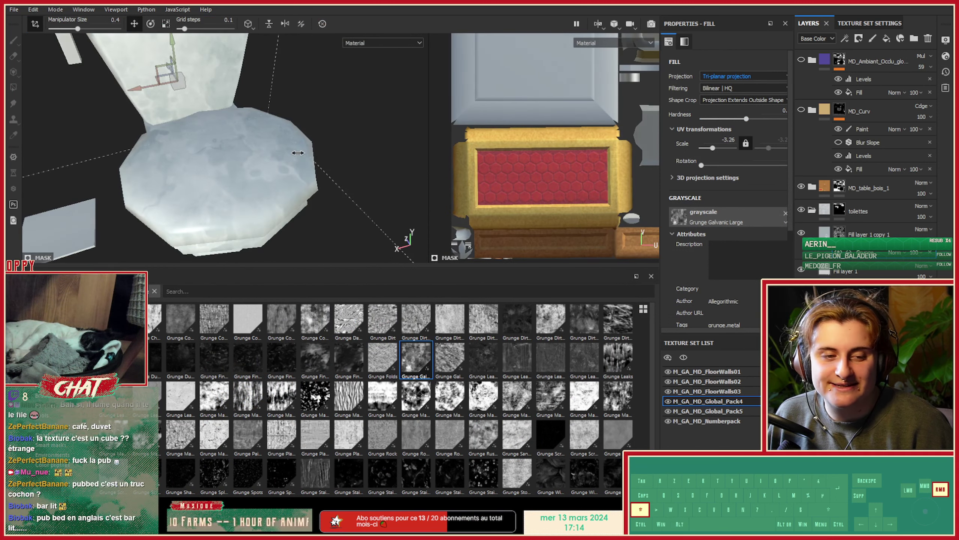
{"action": "left_click_drag", "start_coordinate": [289, 155], "coordinate": [291, 169], "text": "alt"}
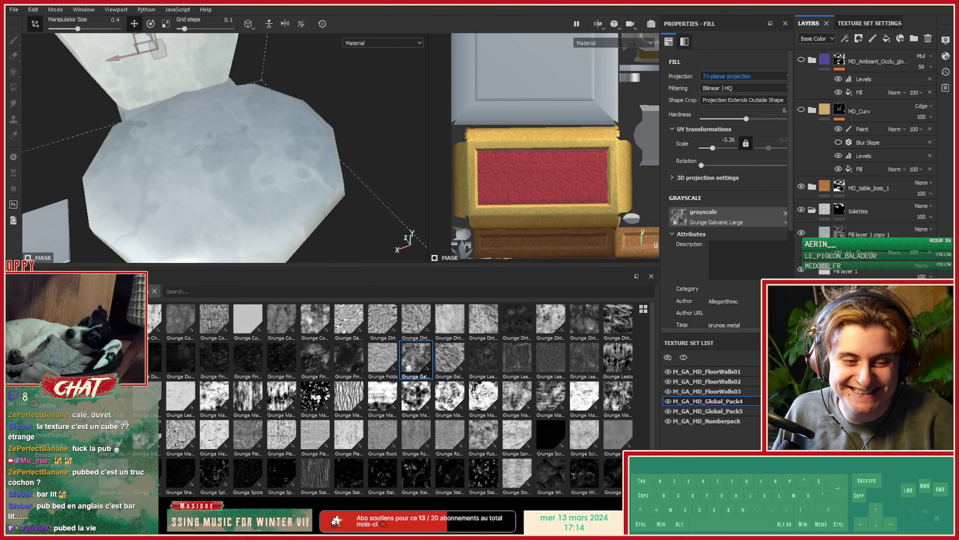
Try adding another fill effect to the blue-grey layer's mask, and undo it.
{"action": "right_click", "coordinate": [839, 231]}
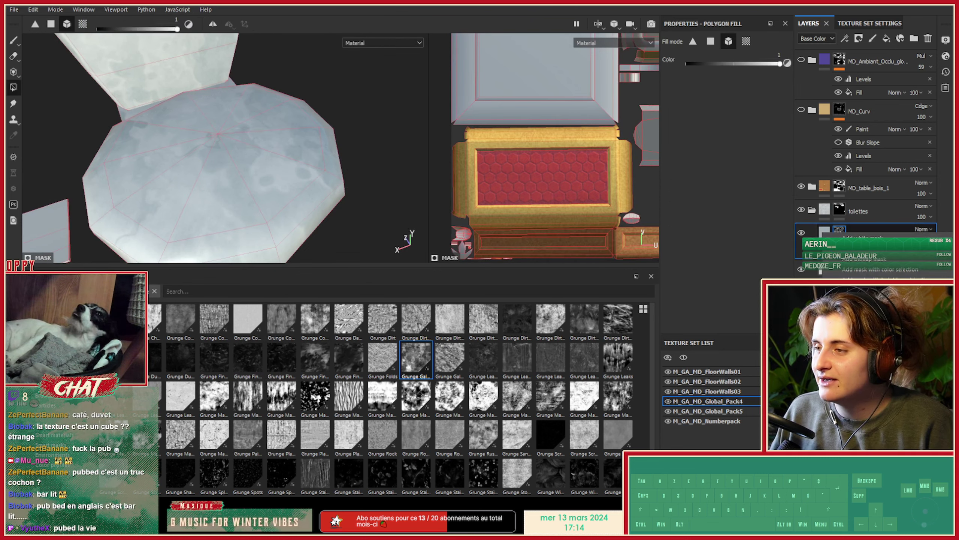
{"action": "left_click", "coordinate": [857, 382]}
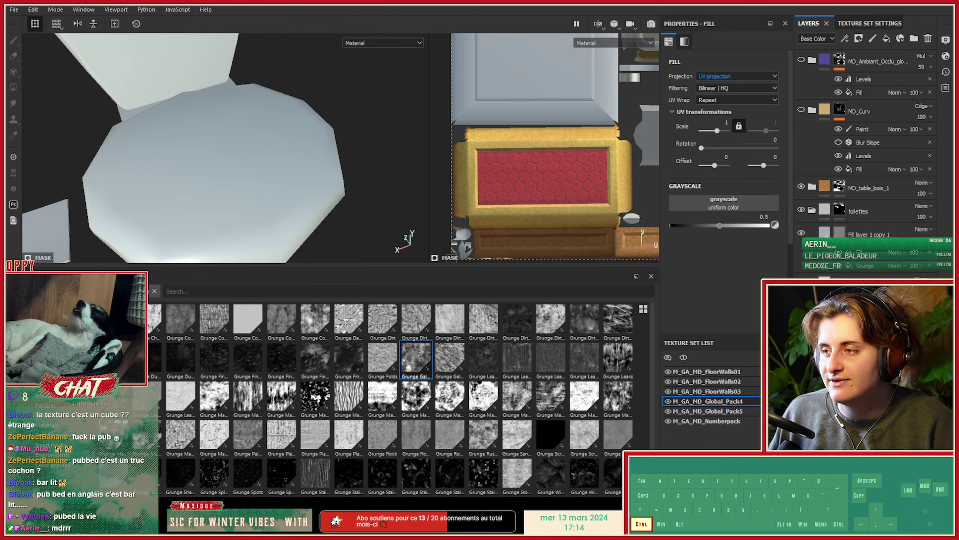
{"action": "key", "text": "ctrl+z"}
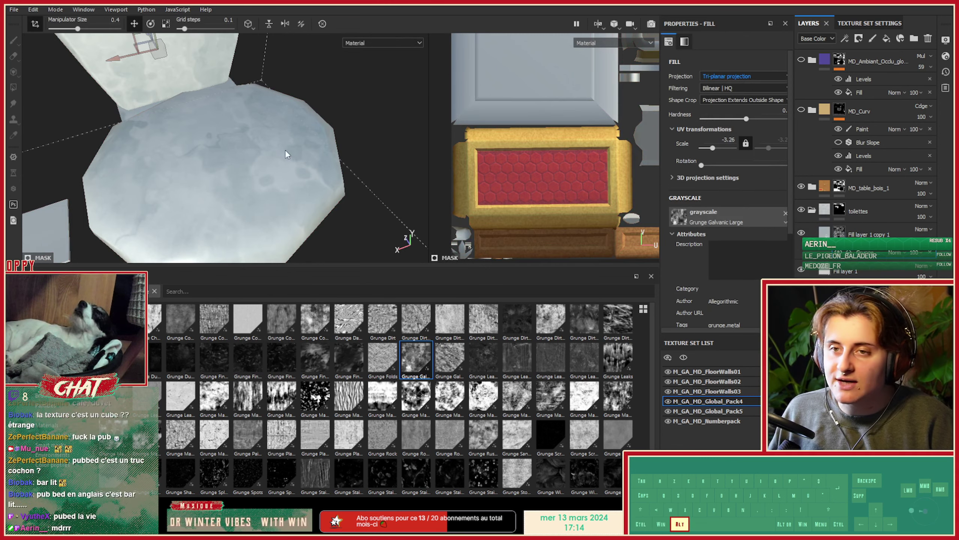
Add a Levels effect to the mask of Fill layer 1 copy 1 and set its input white point to 0.798.
{"action": "left_click_drag", "start_coordinate": [286, 151], "coordinate": [234, 93], "text": "alt"}
{"action": "left_click_drag", "start_coordinate": [214, 170], "coordinate": [282, 176], "text": "alt"}
{"action": "right_click_drag", "start_coordinate": [282, 175], "coordinate": [140, 180], "text": "alt"}
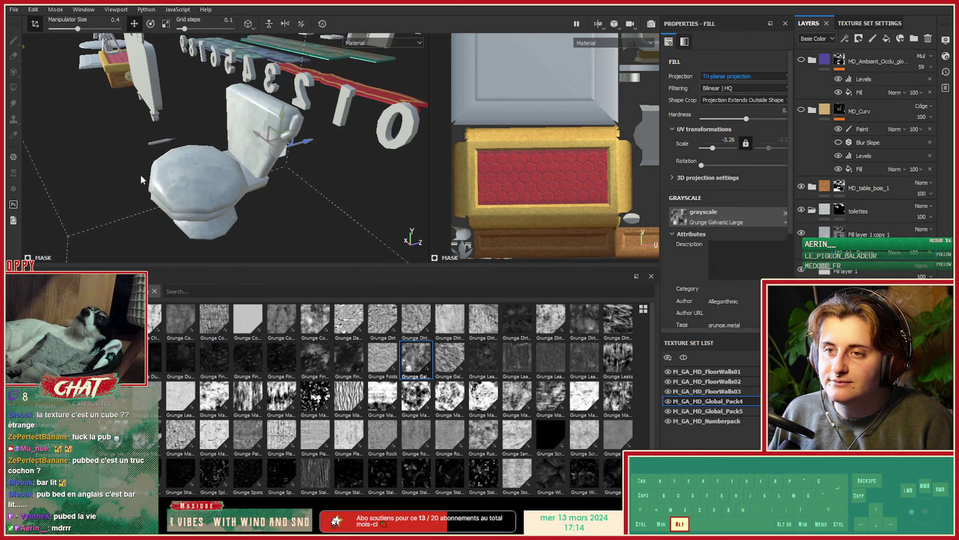
{"action": "left_click_drag", "start_coordinate": [142, 178], "coordinate": [212, 154], "text": "alt"}
{"action": "right_click_drag", "start_coordinate": [211, 155], "coordinate": [279, 163], "text": "alt"}
{"action": "left_click_drag", "start_coordinate": [280, 162], "coordinate": [332, 170], "text": "alt"}
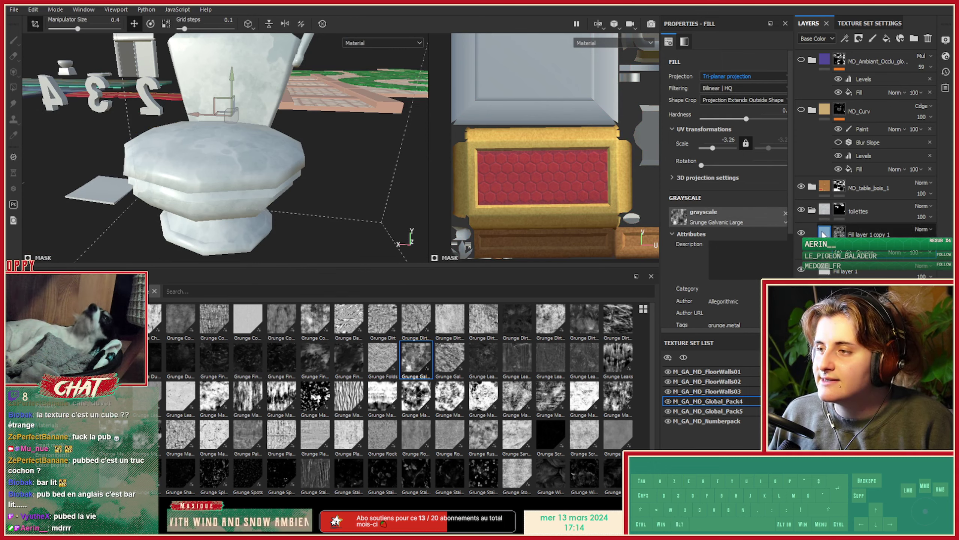
{"action": "left_click", "coordinate": [825, 234]}
{"action": "left_click", "coordinate": [838, 230]}
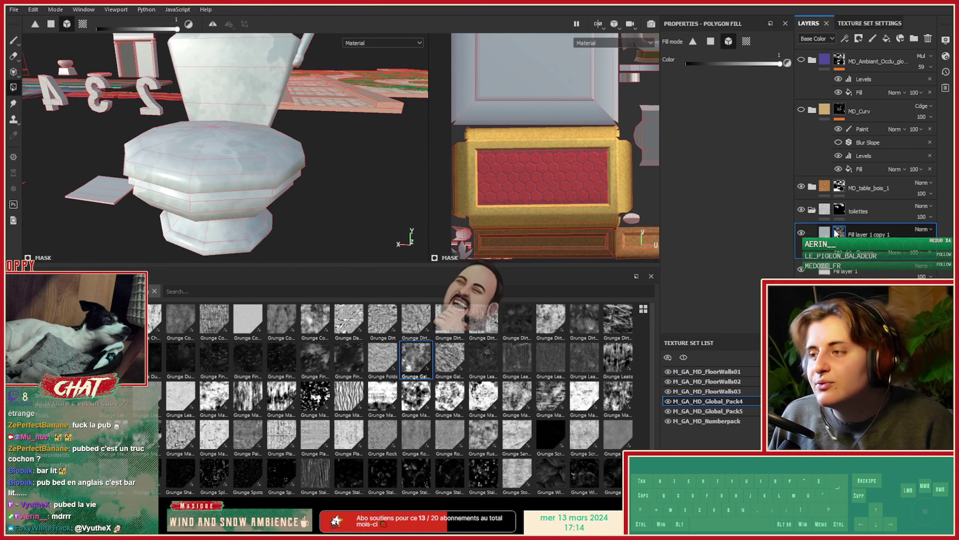
{"action": "right_click", "coordinate": [839, 229]}
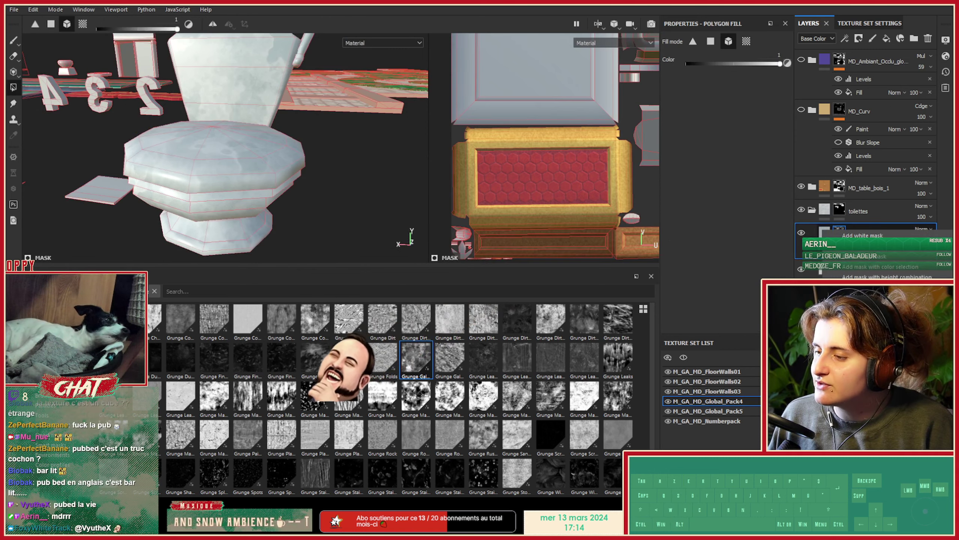
{"action": "left_click", "coordinate": [855, 381]}
{"action": "left_click_drag", "start_coordinate": [780, 69], "coordinate": [729, 69]}
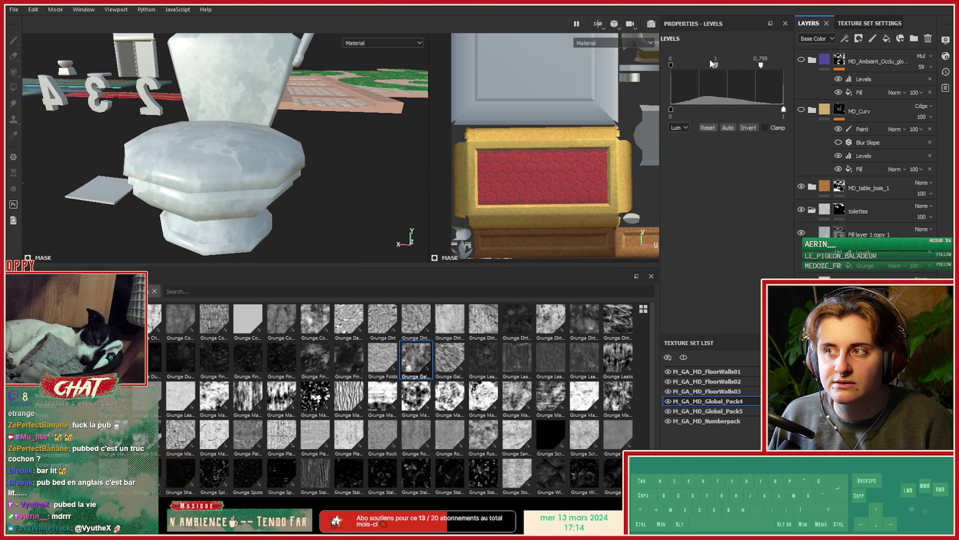
{"action": "mouse_move", "coordinate": [717, 65]}
{"action": "left_mouse_down"}
{"action": "mouse_move", "coordinate": [708, 66]}
{"action": "mouse_move", "coordinate": [717, 66]}
{"action": "left_mouse_up"}
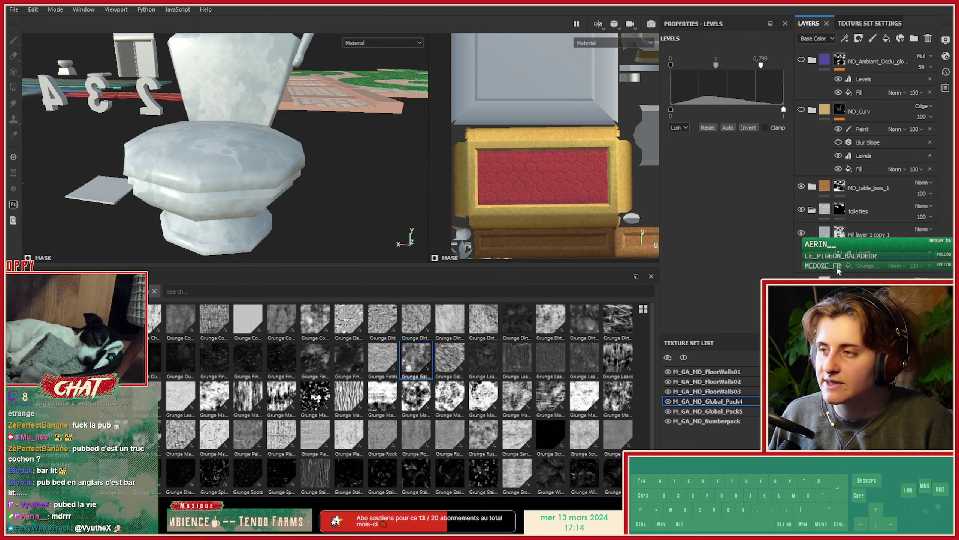
Set the roughness of Fill layer 1 copy 1 to 0.1990 while viewing the toilet seat up close.
{"action": "left_click", "coordinate": [825, 233]}
{"action": "left_click_drag", "start_coordinate": [363, 207], "coordinate": [257, 166], "text": "alt"}
{"action": "right_click_drag", "start_coordinate": [257, 167], "coordinate": [298, 170], "text": "alt"}
{"action": "left_click_drag", "start_coordinate": [298, 171], "coordinate": [244, 164], "text": "alt"}
{"action": "right_click_drag", "start_coordinate": [244, 163], "coordinate": [223, 161], "text": "alt"}
{"action": "middle_click_drag", "start_coordinate": [223, 160], "coordinate": [189, 184], "text": "alt"}
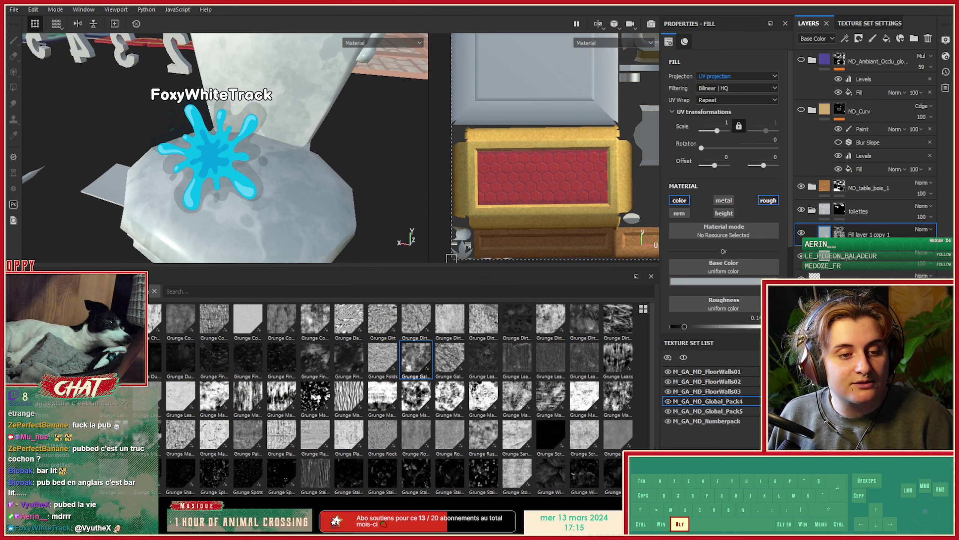
{"action": "left_click_drag", "start_coordinate": [191, 174], "coordinate": [211, 174], "text": "alt"}
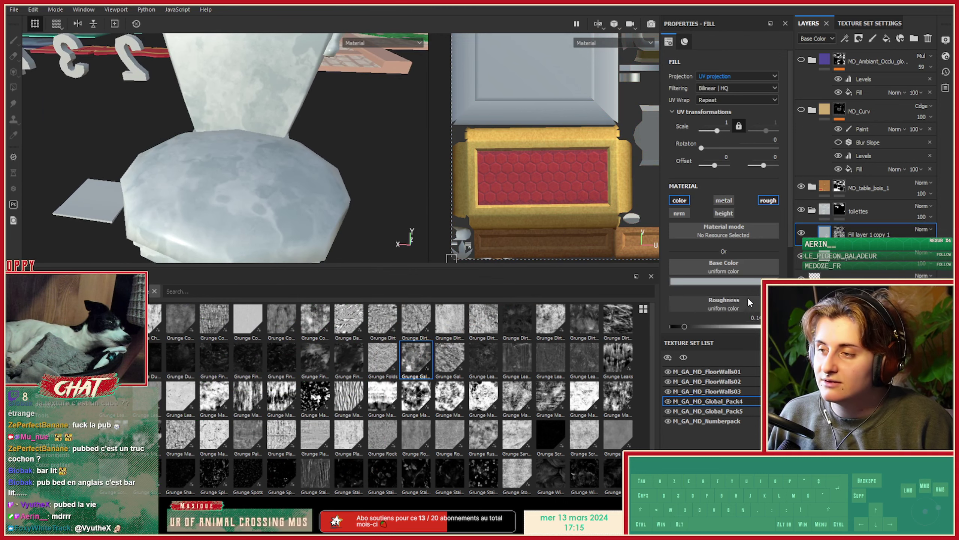
{"action": "scroll", "coordinate": [728, 252], "scroll_direction": "down", "scroll_amount": 1}
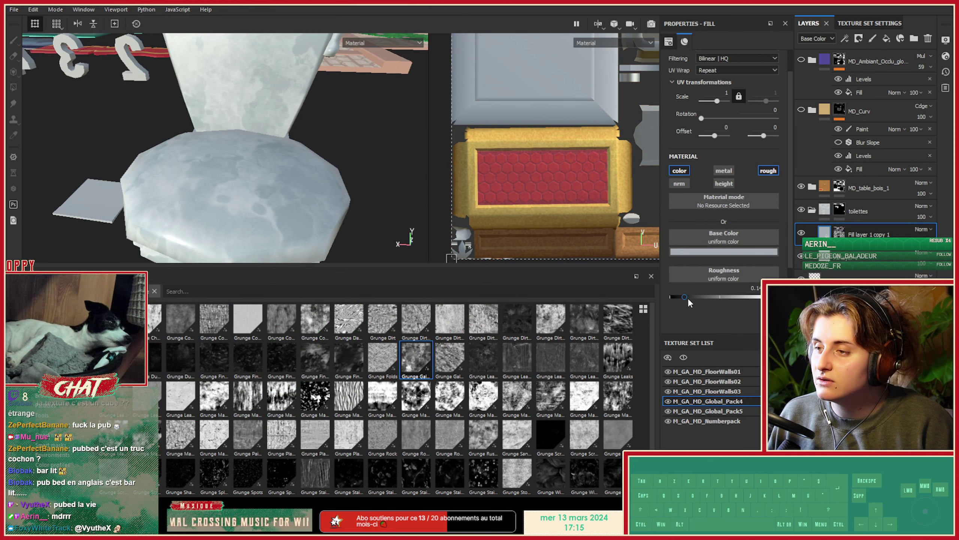
{"action": "left_click_drag", "start_coordinate": [697, 303], "coordinate": [690, 303]}
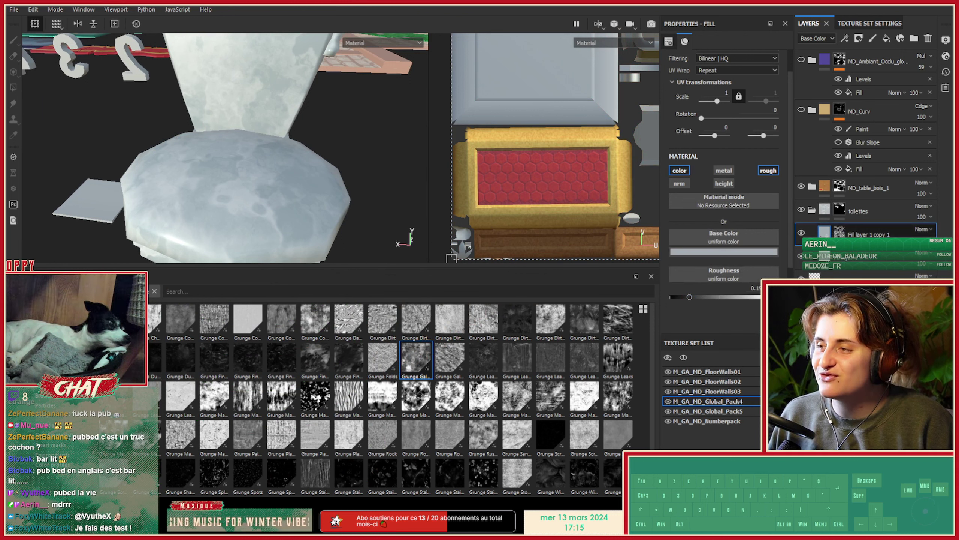
Disable the color channel of Fill layer 1 copy 1 and inspect its roughness effect alone on the toilet.
{"action": "left_click", "coordinate": [839, 232]}
{"action": "key", "text": "4"}
{"action": "left_click", "coordinate": [820, 232]}
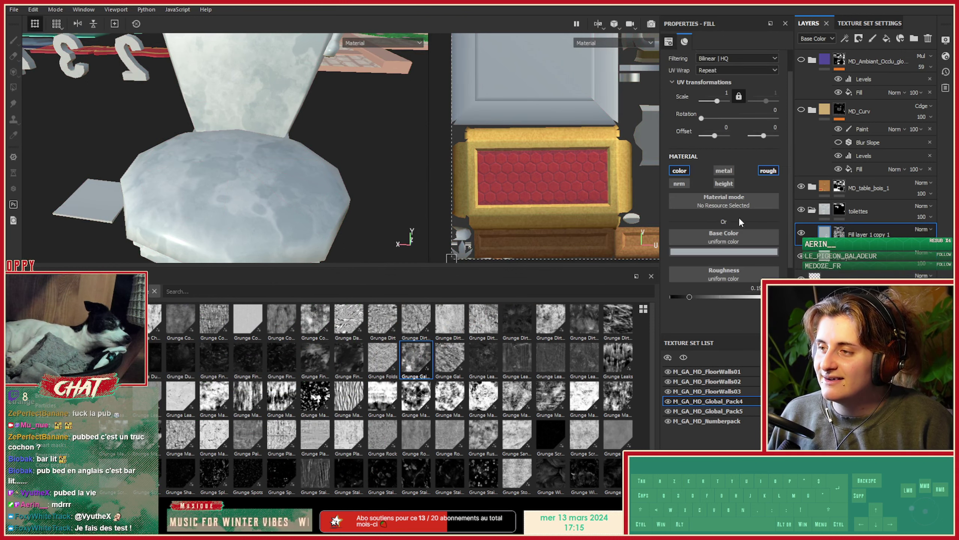
{"action": "left_click", "coordinate": [672, 173]}
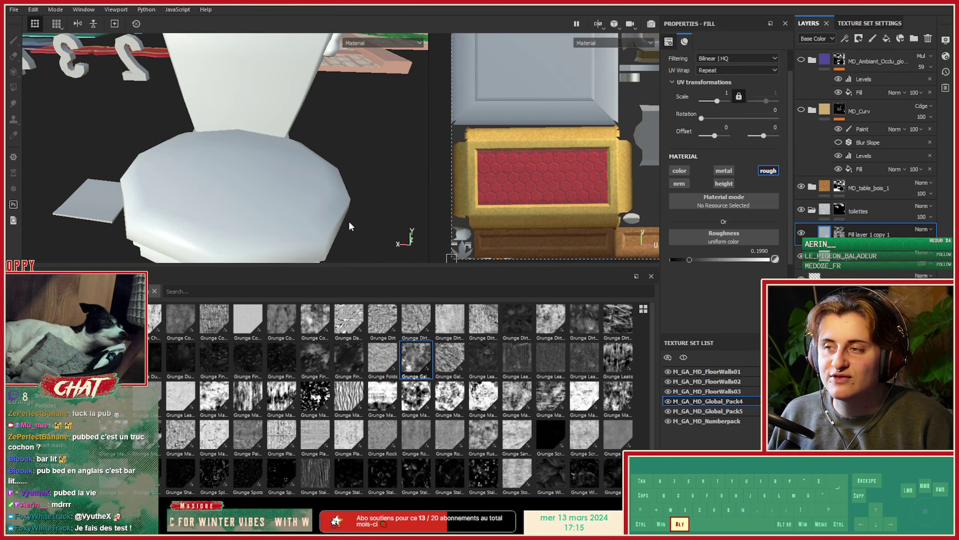
{"action": "mouse_move", "coordinate": [257, 151]}
{"action": "middle_mouse_down", "text": "alt"}
{"action": "mouse_move", "coordinate": [268, 204]}
{"action": "mouse_move", "coordinate": [135, 53]}
{"action": "mouse_move", "coordinate": [260, 157]}
{"action": "middle_mouse_up", "text": "alt"}
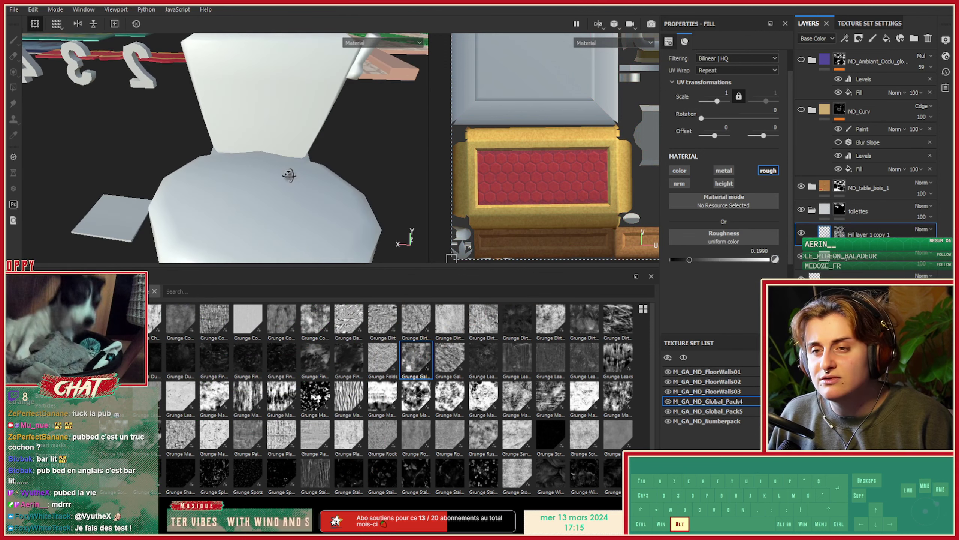
{"action": "left_click_drag", "start_coordinate": [289, 171], "coordinate": [87, 165], "text": "alt"}
{"action": "right_click_drag", "start_coordinate": [88, 166], "coordinate": [347, 162], "text": "alt"}
{"action": "left_click_drag", "start_coordinate": [346, 162], "coordinate": [273, 177], "text": "alt"}
{"action": "key", "text": "Tab"}
{"action": "left_click_drag", "start_coordinate": [381, 281], "coordinate": [402, 278], "text": "alt"}
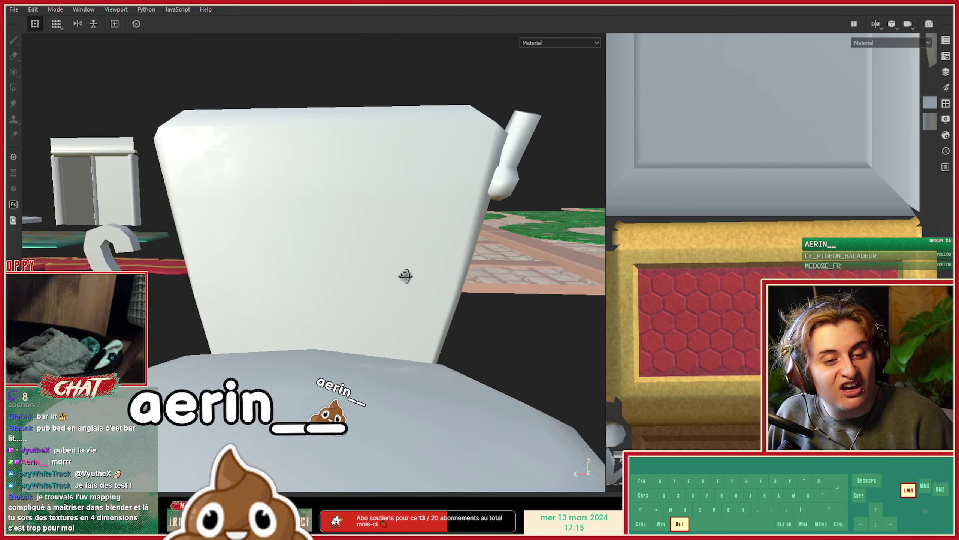
{"action": "middle_click_drag", "start_coordinate": [434, 274], "coordinate": [319, 274], "text": "alt"}
{"action": "left_click_drag", "start_coordinate": [319, 275], "coordinate": [297, 252], "text": "alt"}
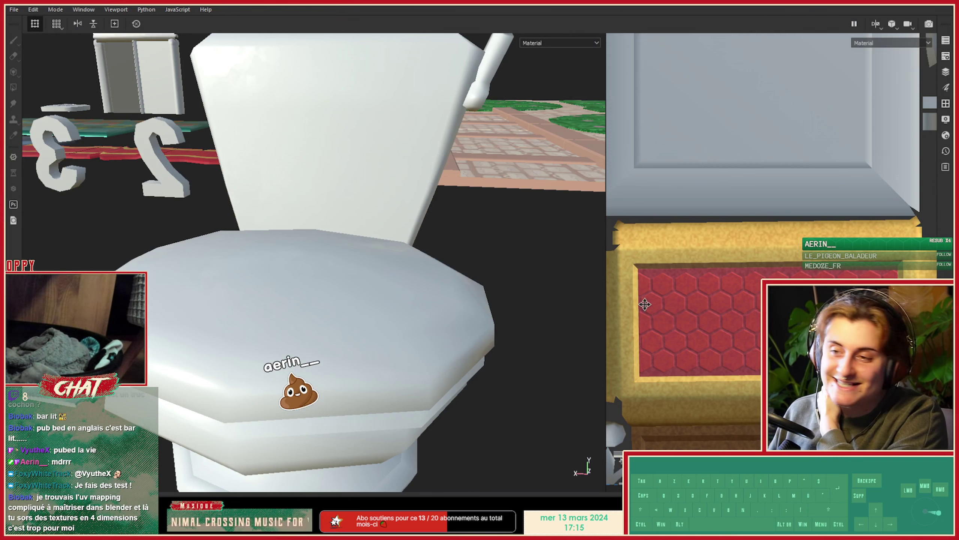
Frame the whole UV layout in the 2D view and enlarge the 3D view beside it.
{"action": "key", "text": "Tab"}
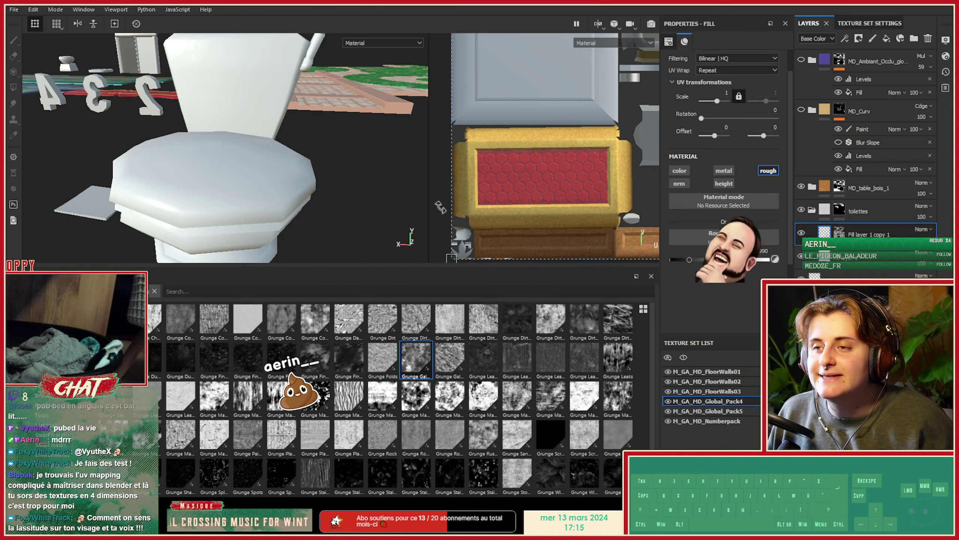
{"action": "left_click_drag", "start_coordinate": [429, 208], "coordinate": [200, 202]}
{"action": "middle_click_drag", "start_coordinate": [411, 119], "coordinate": [220, 211], "text": "alt"}
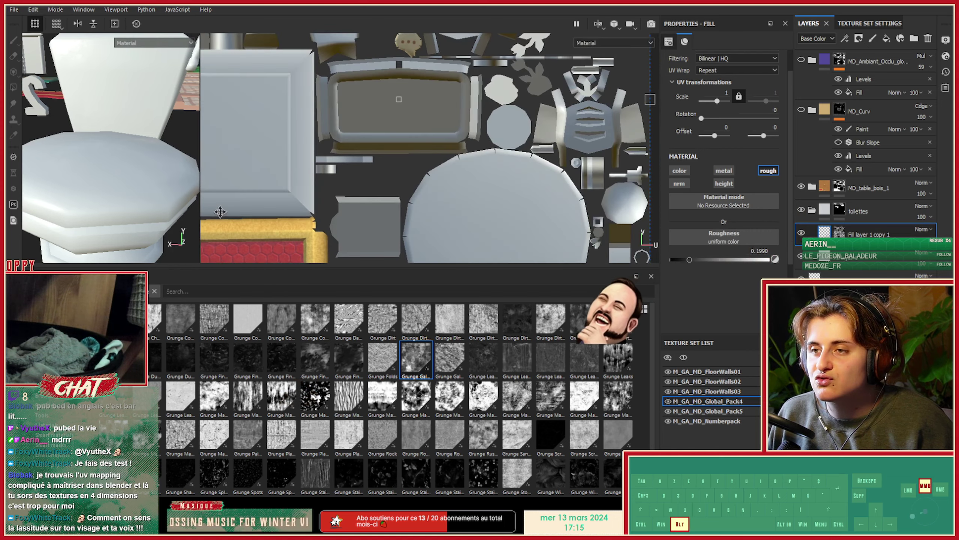
{"action": "right_click_drag", "start_coordinate": [470, 161], "coordinate": [427, 172], "text": "alt"}
{"action": "middle_click_drag", "start_coordinate": [399, 139], "coordinate": [423, 129], "text": "alt"}
{"action": "key", "text": "Tab"}
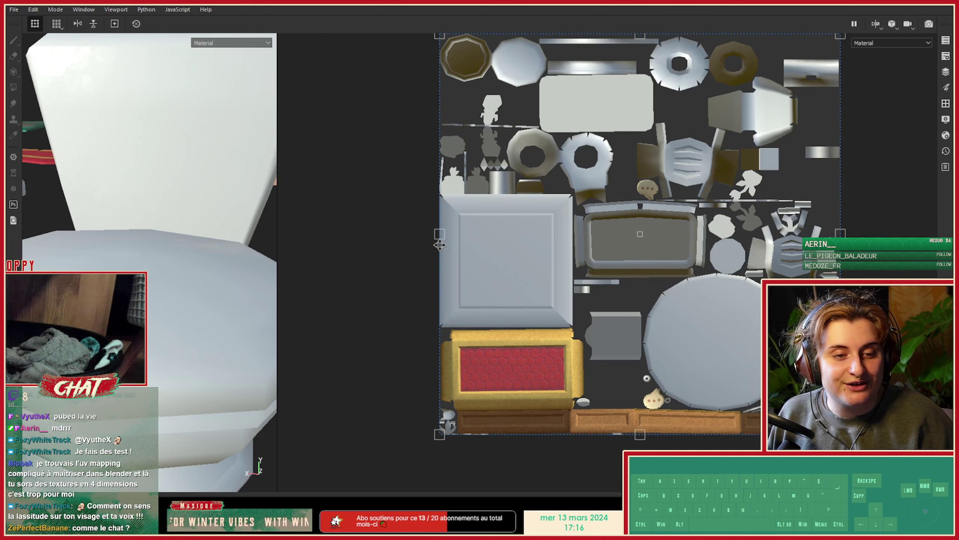
{"action": "key", "text": "Tab"}
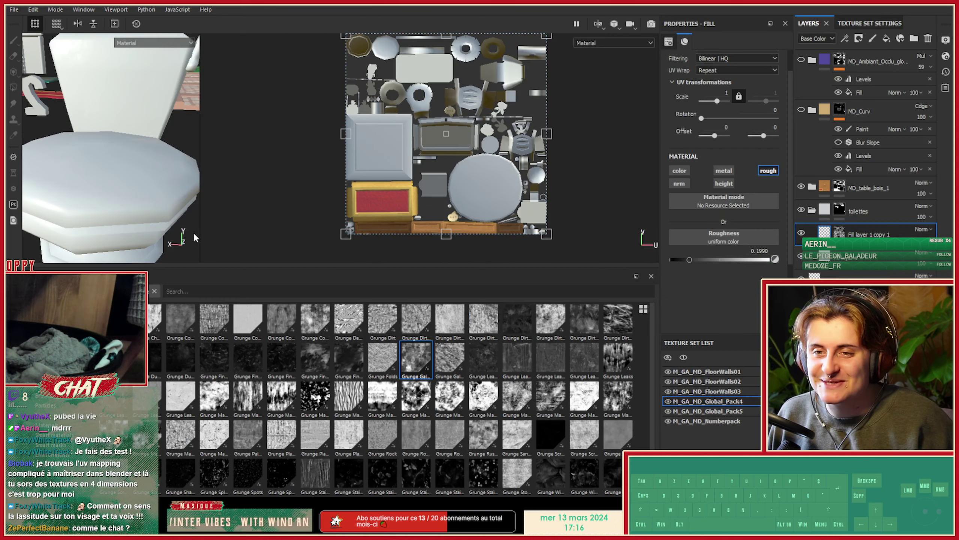
{"action": "left_click_drag", "start_coordinate": [199, 233], "coordinate": [556, 219]}
Re-enable the color channel of Fill layer 1 copy 1 and lighten its base color to pale blue (0.588, 0.686, 0.737).
{"action": "left_click_drag", "start_coordinate": [395, 148], "coordinate": [389, 154], "text": "alt"}
{"action": "middle_click_drag", "start_coordinate": [389, 153], "coordinate": [375, 205], "text": "alt"}
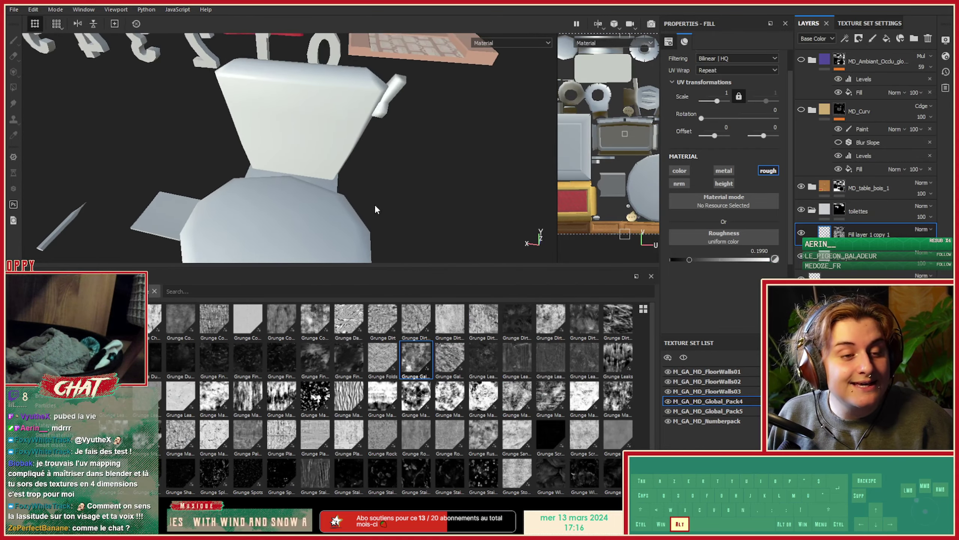
{"action": "left_click_drag", "start_coordinate": [375, 205], "coordinate": [357, 191], "text": "alt"}
{"action": "right_click_drag", "start_coordinate": [274, 168], "coordinate": [299, 210], "text": "alt"}
{"action": "left_click_drag", "start_coordinate": [300, 214], "coordinate": [339, 190], "text": "alt"}
{"action": "mouse_move", "coordinate": [339, 190]}
{"action": "middle_mouse_down", "text": "alt"}
{"action": "mouse_move", "coordinate": [360, 204]}
{"action": "mouse_move", "coordinate": [336, 202]}
{"action": "middle_mouse_up", "text": "alt"}
{"action": "left_click_drag", "start_coordinate": [336, 202], "coordinate": [325, 213], "text": "alt"}
{"action": "left_click", "coordinate": [680, 171]}
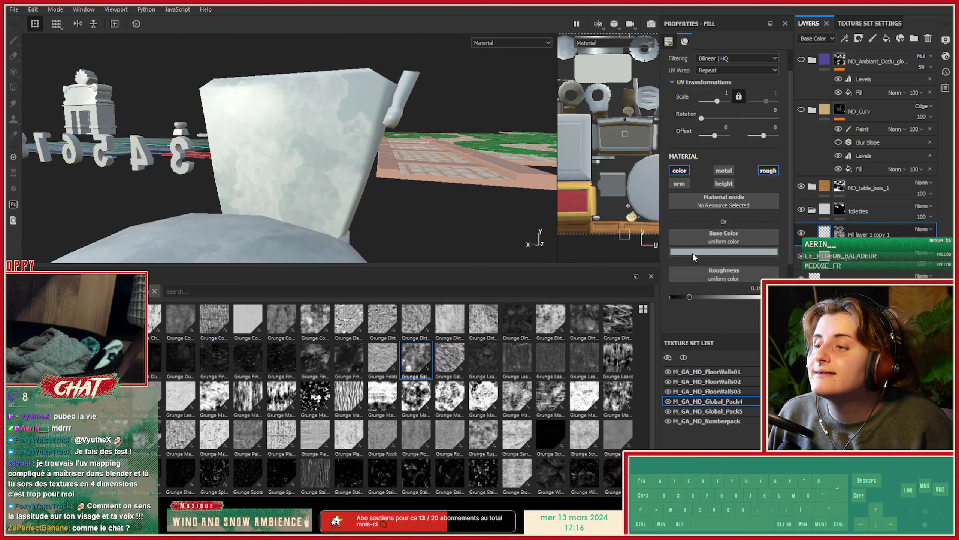
{"action": "left_click", "coordinate": [699, 253]}
{"action": "left_click_drag", "start_coordinate": [709, 299], "coordinate": [709, 288]}
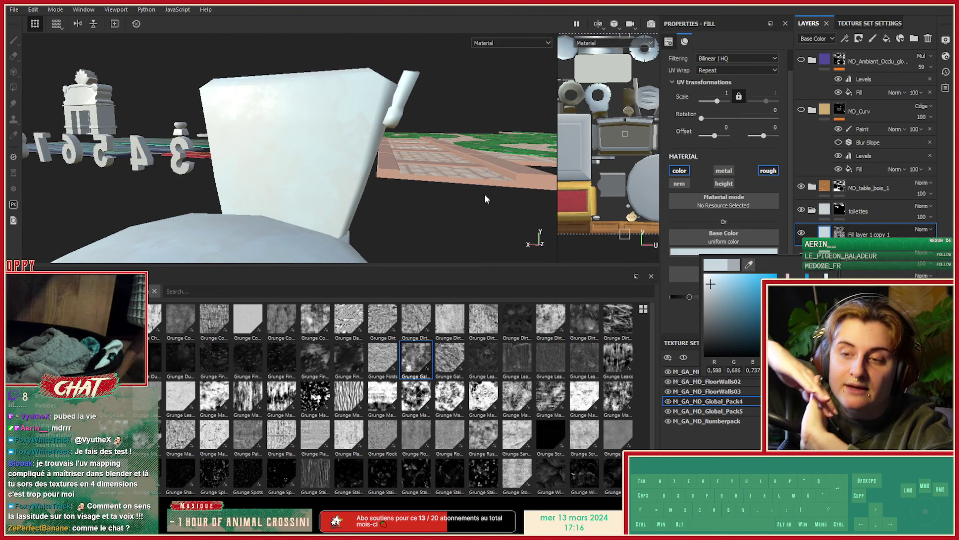
Examine the toilet's foot, bowl and tank from several angles to judge the lightened grunge.
{"action": "key", "text": "alt"}
{"action": "left_click_drag", "start_coordinate": [380, 178], "coordinate": [328, 196], "text": "alt"}
{"action": "right_click_drag", "start_coordinate": [328, 195], "coordinate": [357, 198], "text": "alt"}
{"action": "left_click_drag", "start_coordinate": [356, 199], "coordinate": [343, 176], "text": "alt"}
{"action": "right_click_drag", "start_coordinate": [343, 176], "coordinate": [400, 181], "text": "alt"}
{"action": "left_click_drag", "start_coordinate": [400, 180], "coordinate": [266, 91], "text": "alt"}
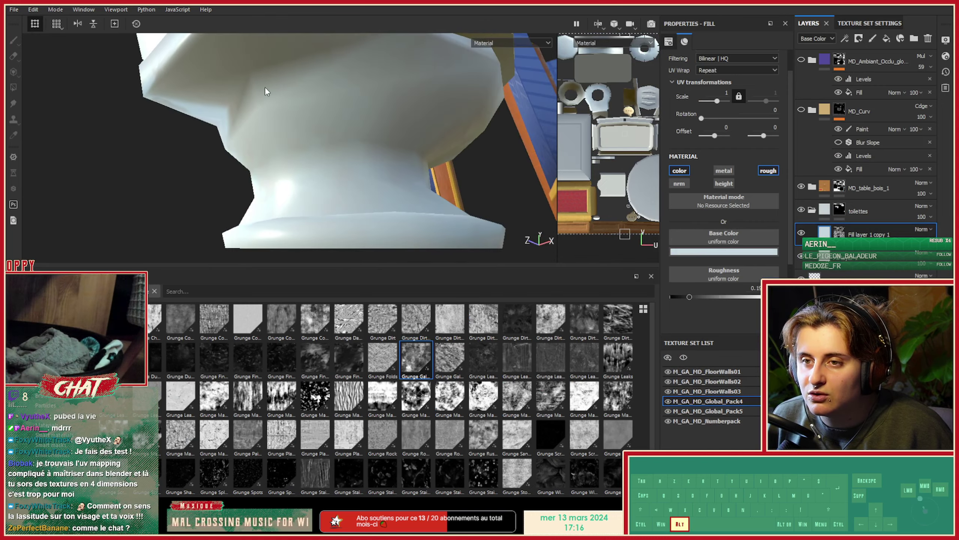
{"action": "left_click_drag", "start_coordinate": [266, 204], "coordinate": [322, 176], "text": "alt"}
{"action": "right_click_drag", "start_coordinate": [321, 176], "coordinate": [233, 166], "text": "alt"}
{"action": "left_click_drag", "start_coordinate": [233, 166], "coordinate": [328, 172], "text": "alt"}
Set the roughness of the base Fill layer 1 in the toilettes folder to about 0.72.
{"action": "left_click", "coordinate": [843, 261]}
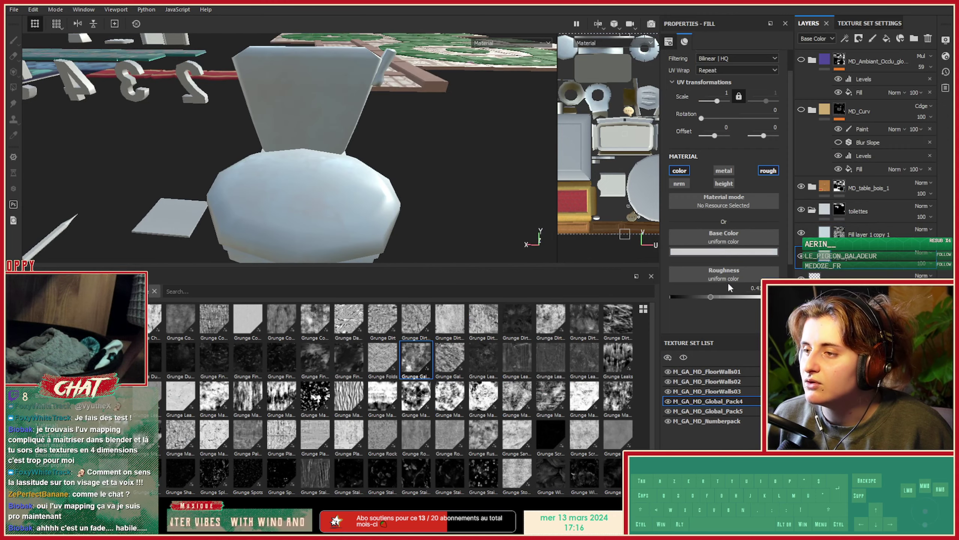
{"action": "left_click_drag", "start_coordinate": [724, 298], "coordinate": [742, 298]}
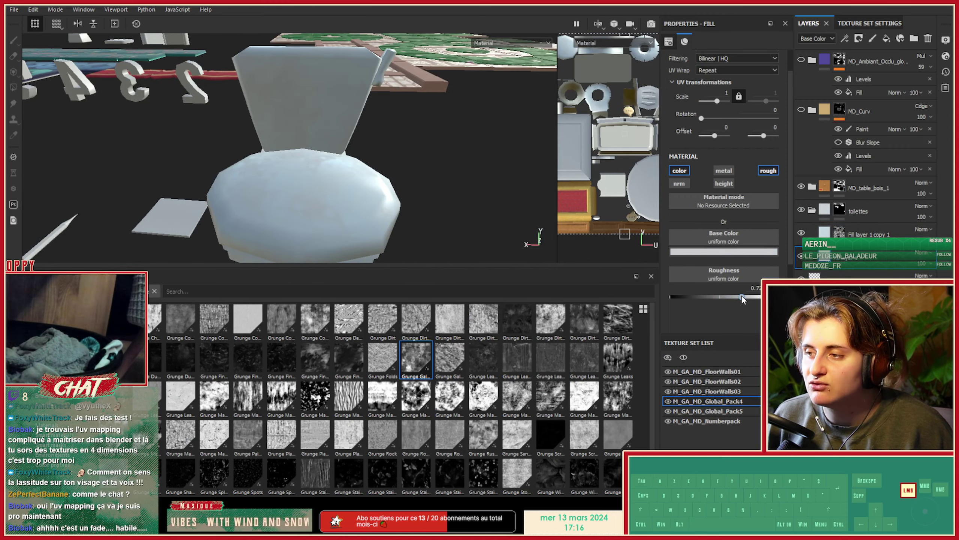
{"action": "left_click_drag", "start_coordinate": [381, 206], "coordinate": [326, 183], "text": "alt"}
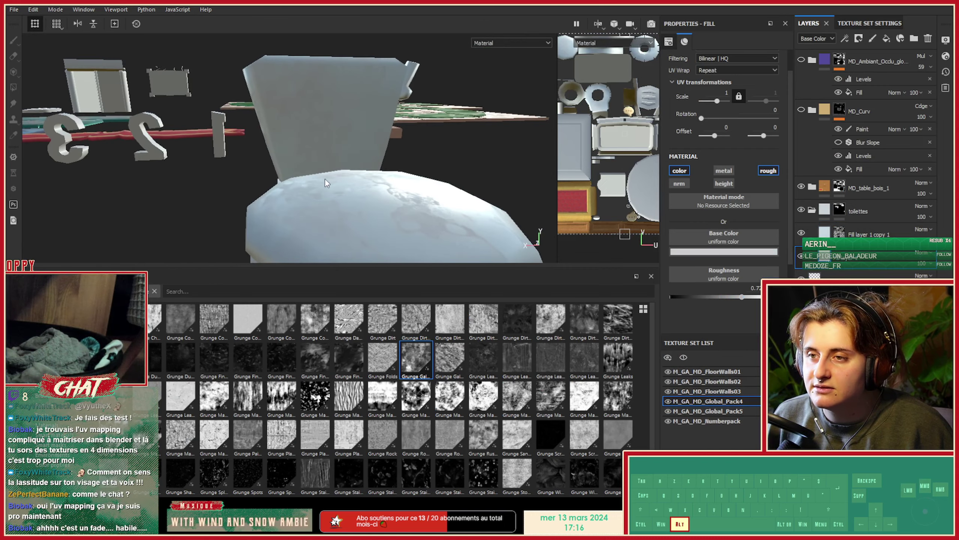
Raise the roughness of Fill layer 1 copy 1 to about 0.45.
{"action": "left_click", "coordinate": [839, 232]}
{"action": "left_click", "coordinate": [825, 232]}
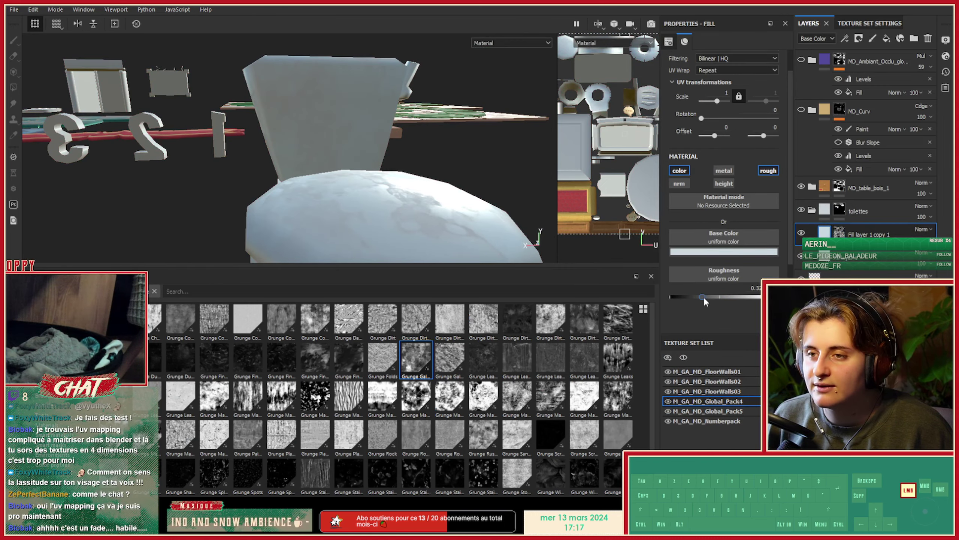
{"action": "left_click_drag", "start_coordinate": [704, 297], "coordinate": [716, 298]}
Examine the toilet's surface from several angles to compare the roughness of the two fill layers.
{"action": "left_click_drag", "start_coordinate": [472, 166], "coordinate": [558, 201], "text": "alt"}
{"action": "right_click_drag", "start_coordinate": [557, 201], "coordinate": [329, 191], "text": "alt"}
{"action": "middle_click_drag", "start_coordinate": [328, 190], "coordinate": [373, 146], "text": "alt"}
{"action": "left_click_drag", "start_coordinate": [373, 145], "coordinate": [355, 178], "text": "alt"}
{"action": "right_click_drag", "start_coordinate": [355, 178], "coordinate": [342, 171], "text": "alt"}
{"action": "left_click_drag", "start_coordinate": [342, 171], "coordinate": [248, 184], "text": "alt"}
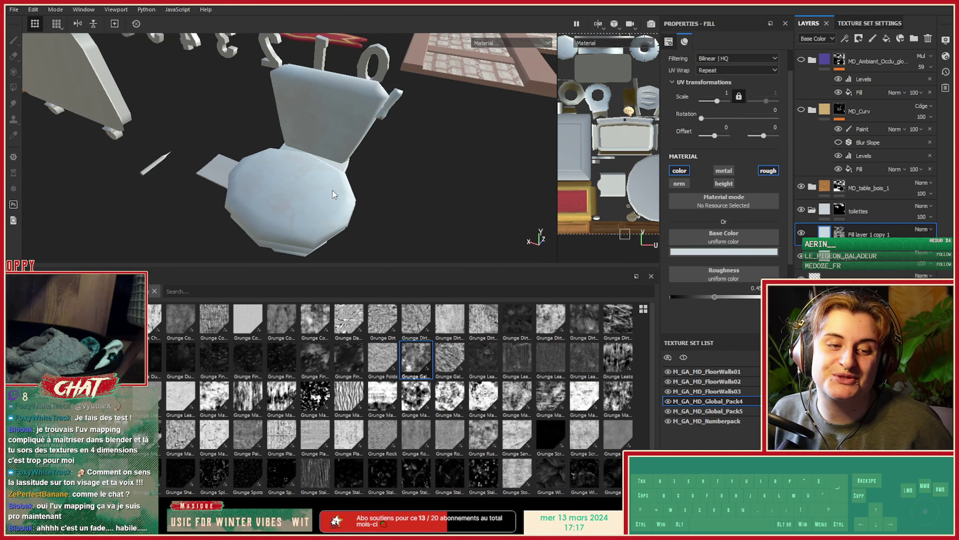
{"action": "left_click_drag", "start_coordinate": [333, 191], "coordinate": [378, 206], "text": "alt"}
Add a fill layer above Fill layer 1 copy 1 with a dark greyish-pink base color and metallic 1.
{"action": "left_click", "coordinate": [839, 210]}
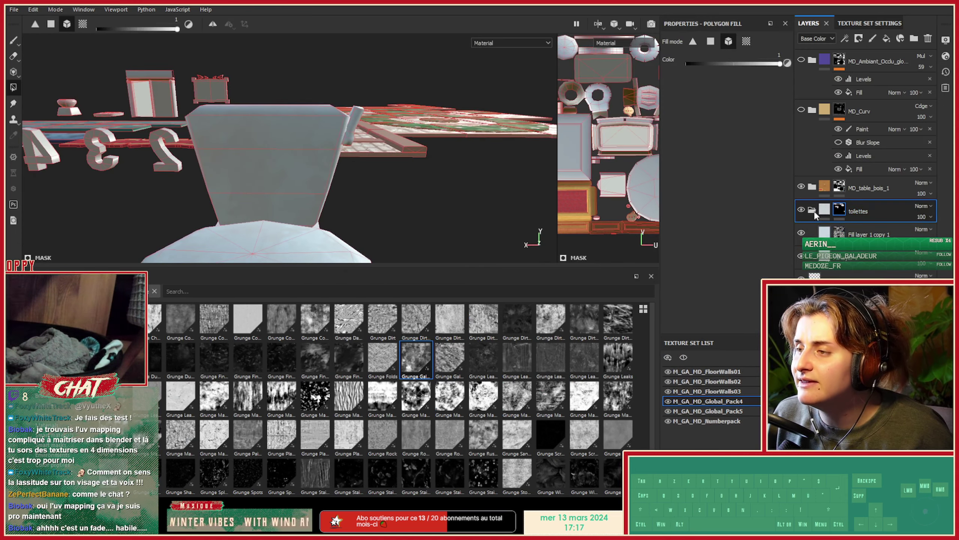
{"action": "left_click", "coordinate": [862, 236]}
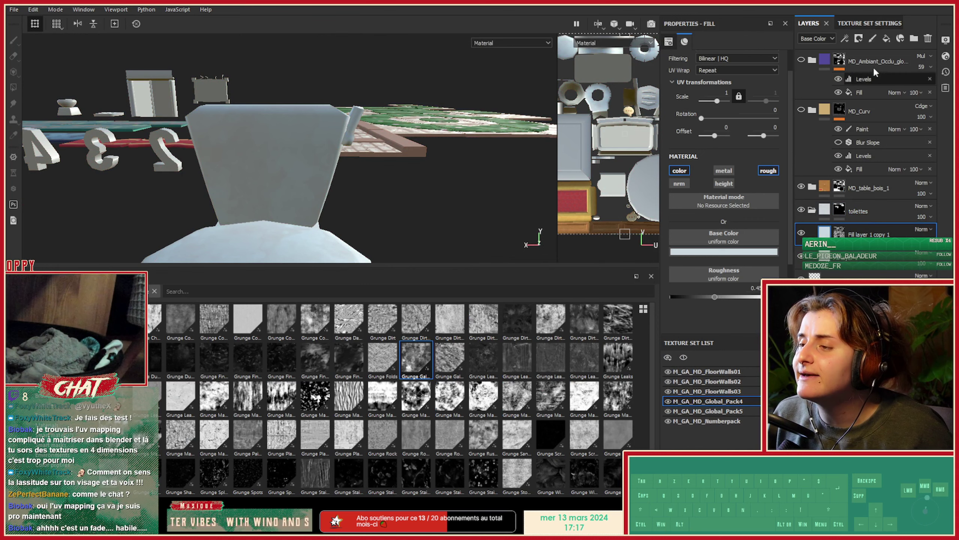
{"action": "left_click", "coordinate": [886, 38]}
{"action": "left_click", "coordinate": [750, 255]}
{"action": "left_click_drag", "start_coordinate": [770, 296], "coordinate": [766, 317]}
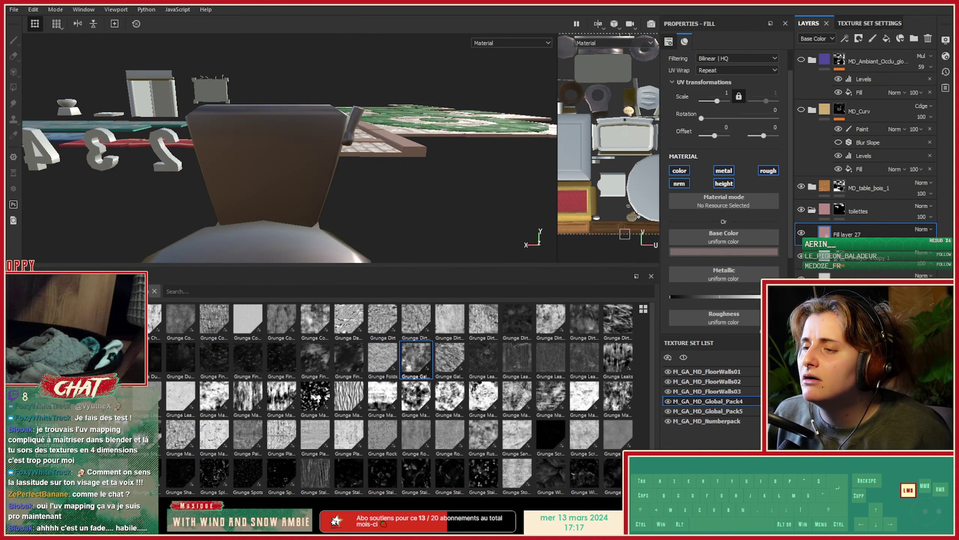
{"action": "left_click_drag", "start_coordinate": [245, 166], "coordinate": [340, 157], "text": "alt"}
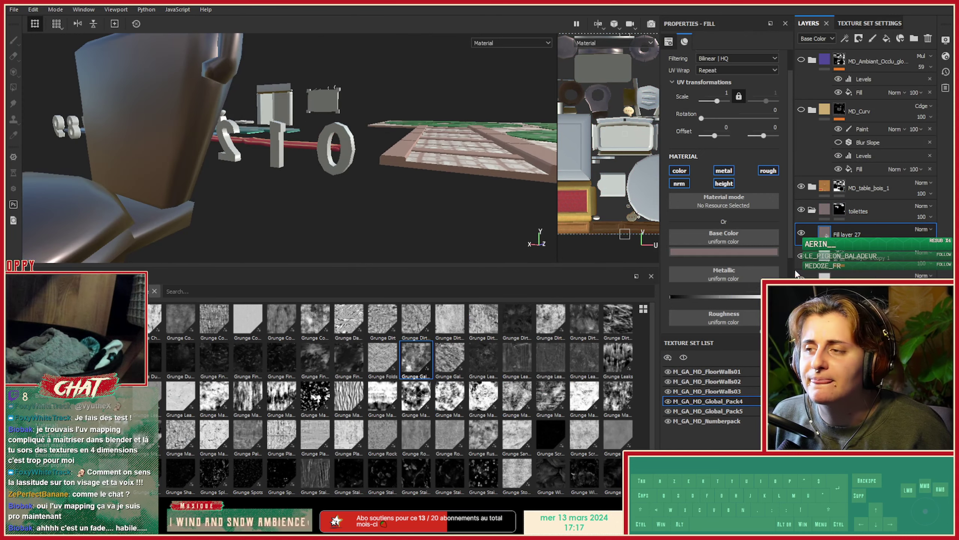
Assign the Anisotropic Noise procedural to the new fill layer's roughness and bring its parameters into view.
{"action": "scroll", "coordinate": [755, 290], "scroll_direction": "down", "scroll_amount": 2}
{"action": "left_click", "coordinate": [731, 291]}
{"action": "scroll", "coordinate": [748, 363], "scroll_direction": "down", "scroll_amount": 3}
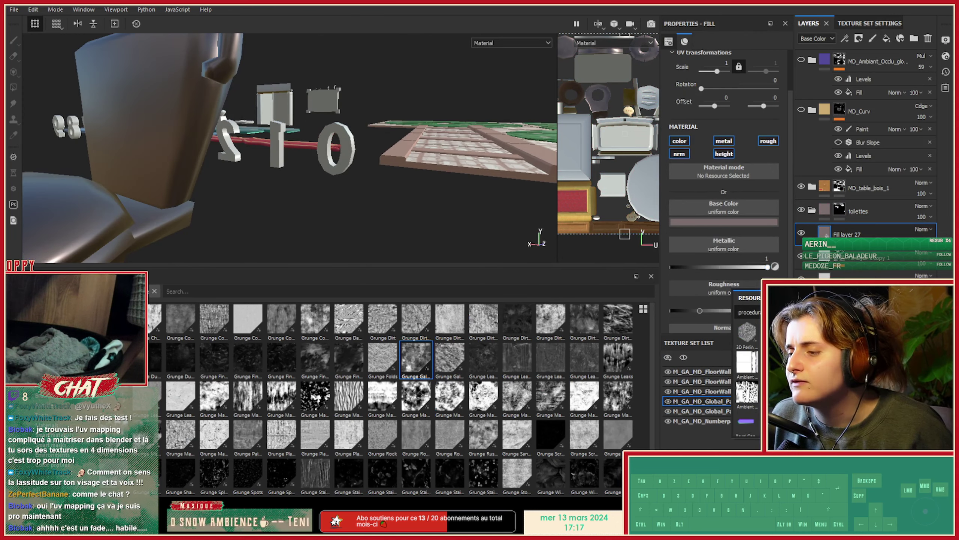
{"action": "left_click", "coordinate": [780, 392]}
{"action": "mouse_move", "coordinate": [442, 204]}
{"action": "left_mouse_down", "text": "alt"}
{"action": "mouse_move", "coordinate": [412, 185]}
{"action": "mouse_move", "coordinate": [449, 204]}
{"action": "left_mouse_up", "text": "alt"}
{"action": "middle_click_drag", "start_coordinate": [450, 205], "coordinate": [504, 270], "text": "alt"}
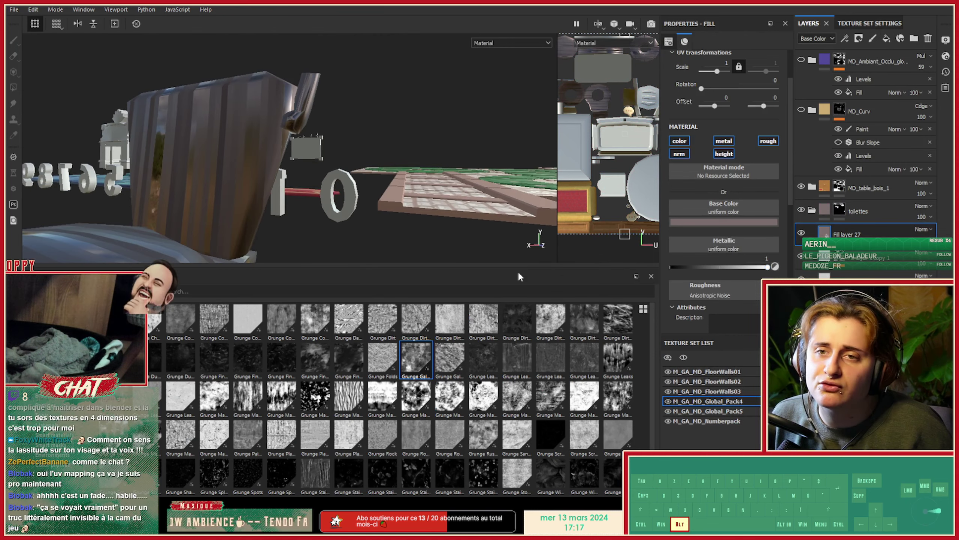
{"action": "scroll", "coordinate": [704, 282], "scroll_direction": "down", "scroll_amount": 3}
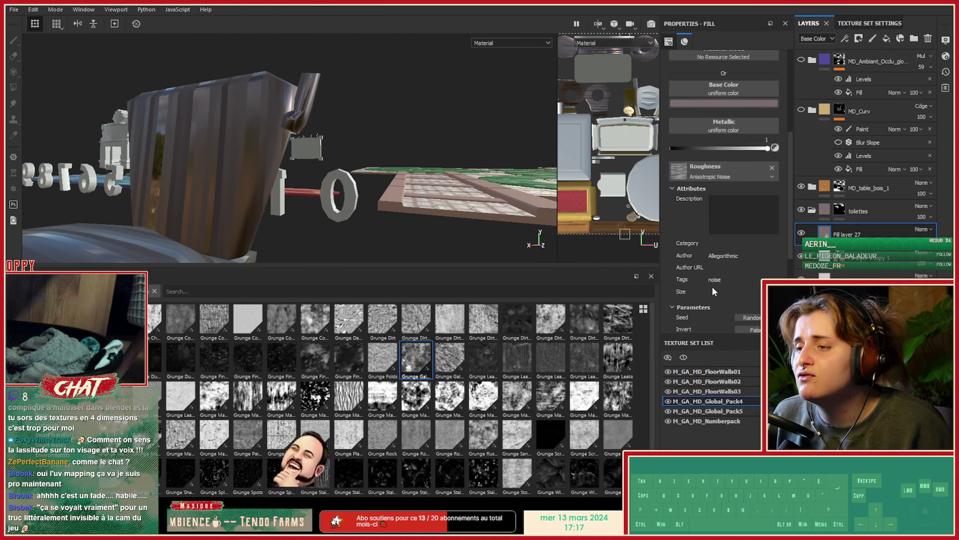
Stretch the Anisotropic Noise in the fill's roughness with X Amount 220 and Y Amount 3000, and set its Balance to 0.65.
{"action": "scroll", "coordinate": [712, 289], "scroll_direction": "down", "scroll_amount": 2}
{"action": "left_click_drag", "start_coordinate": [708, 291], "coordinate": [681, 313]}
{"action": "scroll", "coordinate": [711, 287], "scroll_direction": "down", "scroll_amount": 2}
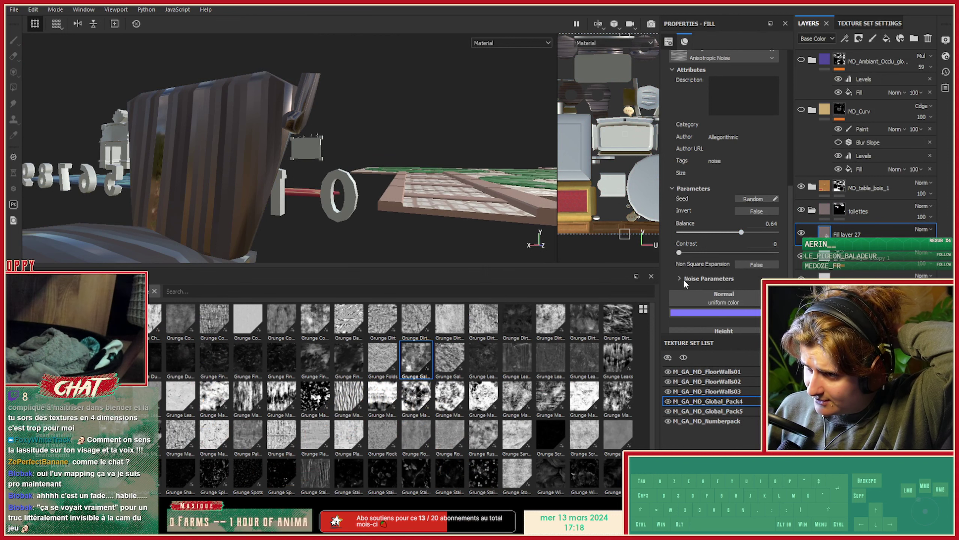
{"action": "left_click", "coordinate": [721, 279]}
{"action": "scroll", "coordinate": [720, 277], "scroll_direction": "down", "scroll_amount": 1}
{"action": "left_click_drag", "start_coordinate": [686, 267], "coordinate": [724, 268]}
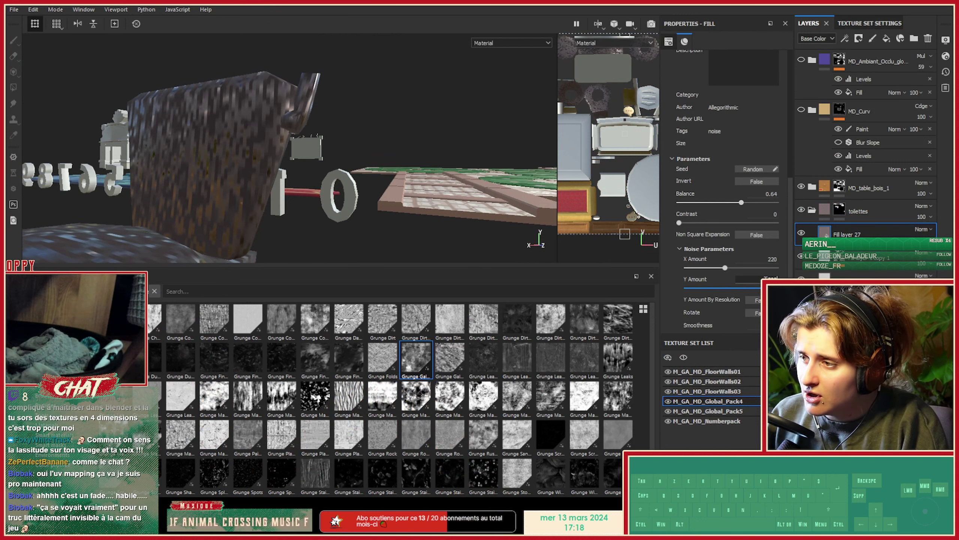
{"action": "key", "text": "Return"}
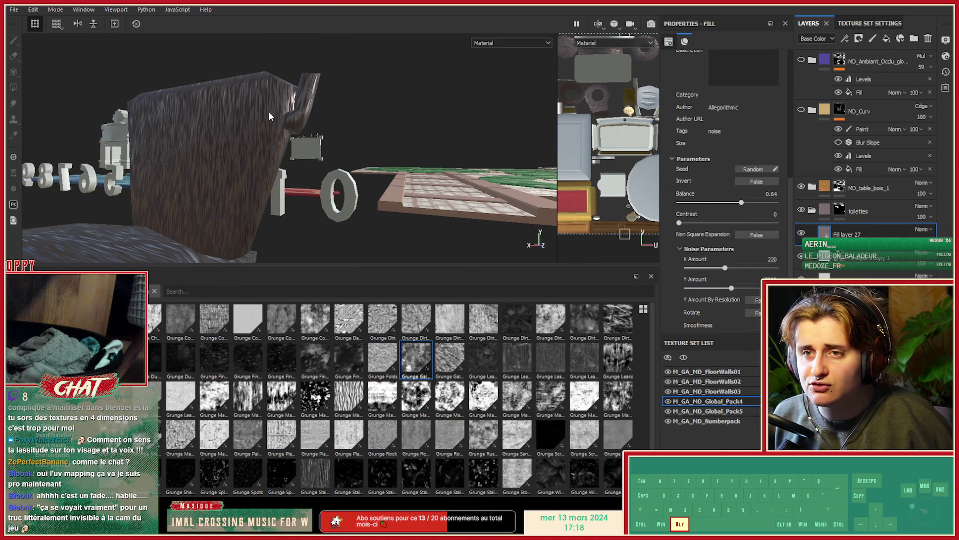
{"action": "left_click_drag", "start_coordinate": [377, 151], "coordinate": [279, 133], "text": "alt"}
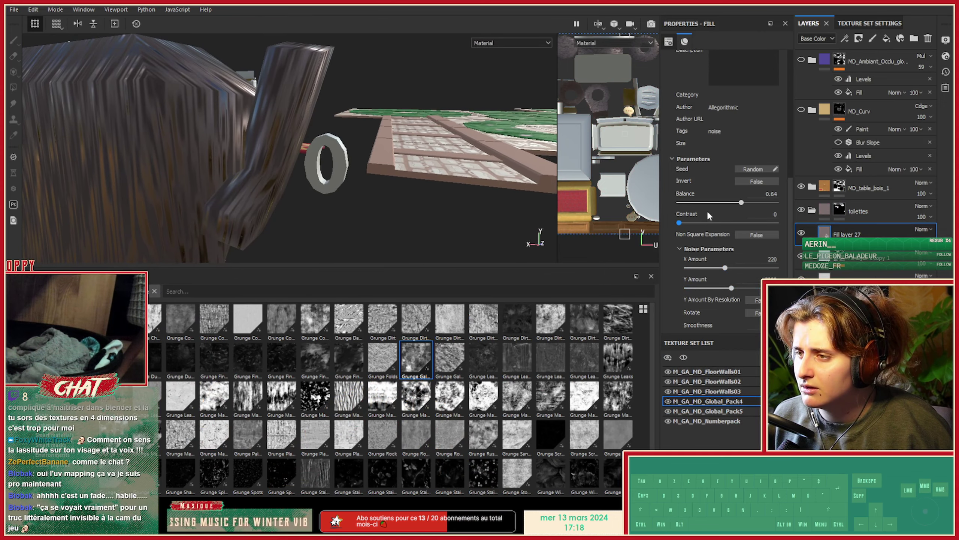
{"action": "mouse_move", "coordinate": [741, 202]}
{"action": "left_mouse_down"}
{"action": "mouse_move", "coordinate": [766, 203]}
{"action": "mouse_move", "coordinate": [742, 209]}
{"action": "left_mouse_up"}
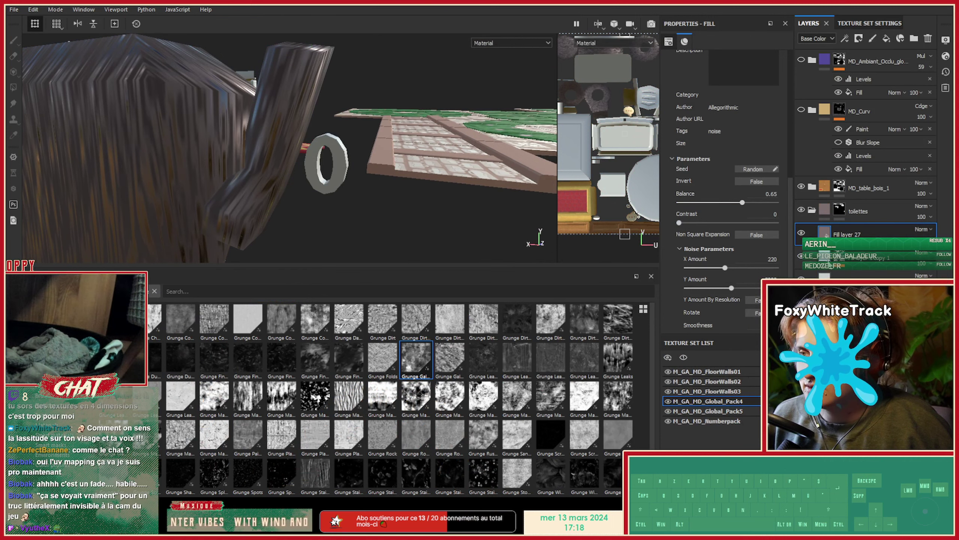
Add a black mask to Fill layer 27 and mesh-fill the toilet's flush handle so only it receives the metal.
{"action": "right_click", "coordinate": [862, 231]}
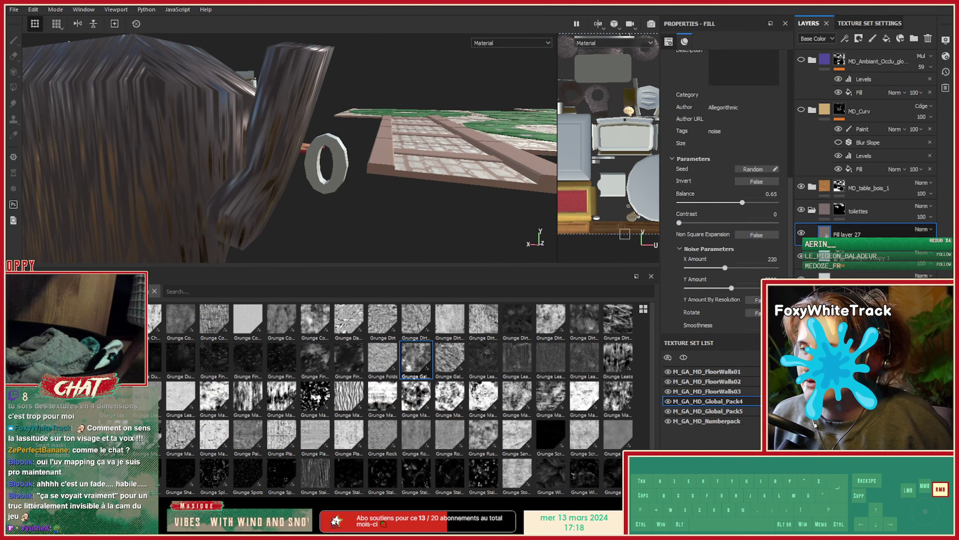
{"action": "left_click", "coordinate": [863, 9]}
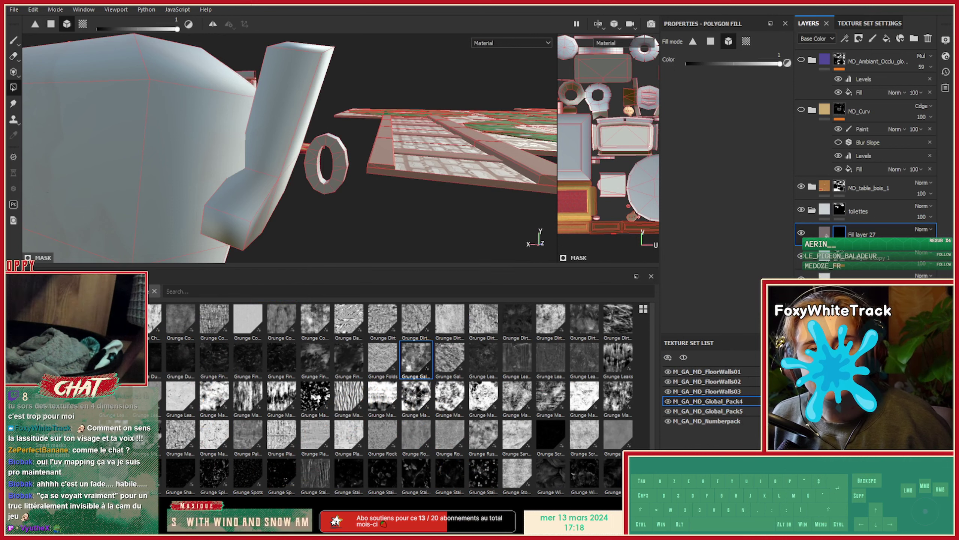
{"action": "left_click_drag", "start_coordinate": [240, 200], "coordinate": [282, 185], "text": "alt"}
{"action": "right_click_drag", "start_coordinate": [281, 185], "coordinate": [385, 199], "text": "alt"}
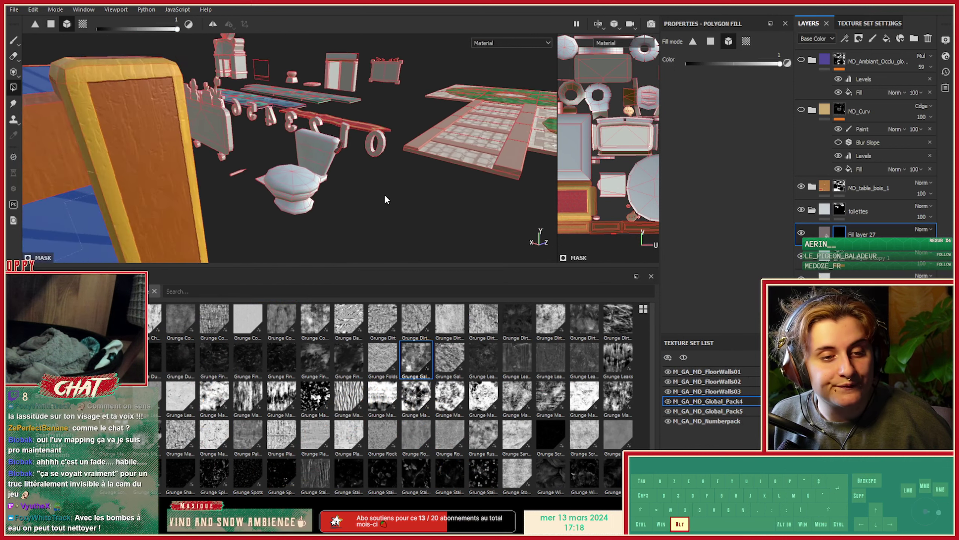
{"action": "left_click_drag", "start_coordinate": [385, 199], "coordinate": [287, 189], "text": "alt"}
{"action": "middle_click_drag", "start_coordinate": [287, 189], "coordinate": [203, 201], "text": "alt"}
{"action": "left_click_drag", "start_coordinate": [236, 185], "coordinate": [245, 162], "text": "alt"}
{"action": "middle_click_drag", "start_coordinate": [245, 163], "coordinate": [265, 142], "text": "alt"}
{"action": "right_click_drag", "start_coordinate": [378, 151], "coordinate": [499, 159], "text": "alt"}
{"action": "middle_click_drag", "start_coordinate": [317, 185], "coordinate": [241, 247], "text": "alt"}
{"action": "mouse_move", "coordinate": [242, 246]}
{"action": "left_mouse_down", "text": "alt"}
{"action": "mouse_move", "coordinate": [231, 246]}
{"action": "mouse_move", "coordinate": [260, 241]}
{"action": "left_mouse_up", "text": "alt"}
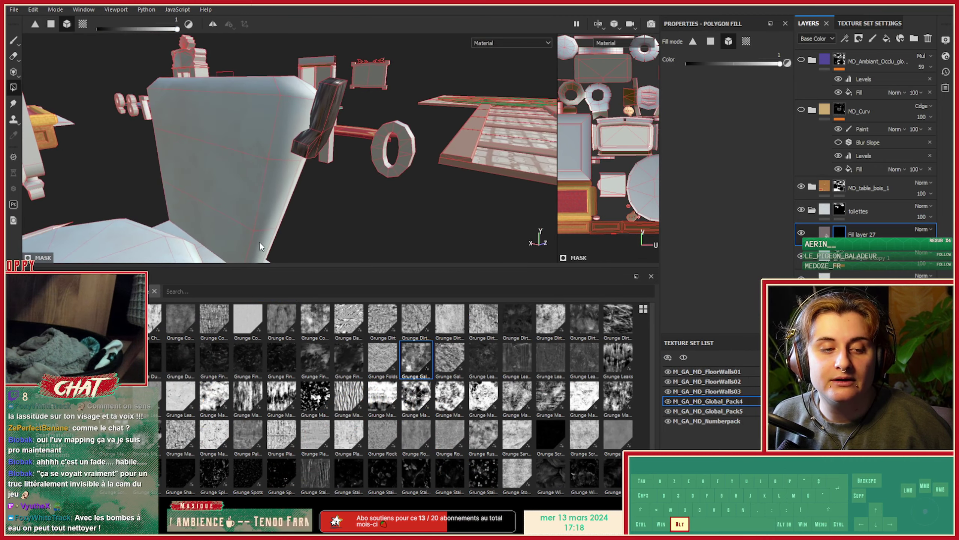
Set Fill layer 27's base color to a neutral grey and its metallic to about 0.975.
{"action": "middle_click_drag", "start_coordinate": [257, 226], "coordinate": [257, 235], "text": "alt"}
{"action": "right_click_drag", "start_coordinate": [257, 211], "coordinate": [472, 201], "text": "alt"}
{"action": "middle_click_drag", "start_coordinate": [257, 178], "coordinate": [242, 227], "text": "alt"}
{"action": "left_click_drag", "start_coordinate": [242, 226], "coordinate": [250, 157], "text": "alt"}
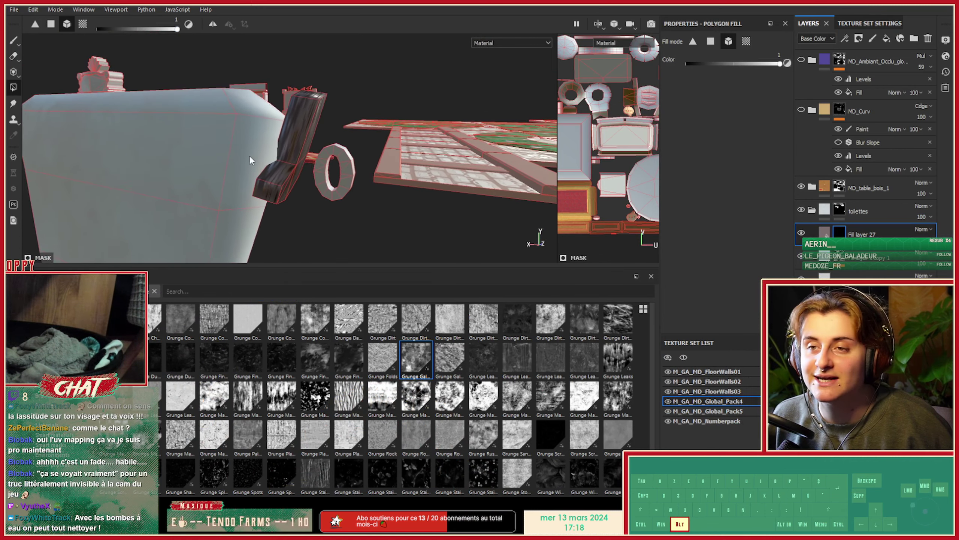
{"action": "right_click_drag", "start_coordinate": [250, 156], "coordinate": [325, 177], "text": "alt"}
{"action": "middle_click_drag", "start_coordinate": [325, 177], "coordinate": [208, 165], "text": "alt"}
{"action": "left_click", "coordinate": [824, 233]}
{"action": "scroll", "coordinate": [709, 214], "scroll_direction": "up", "scroll_amount": 5}
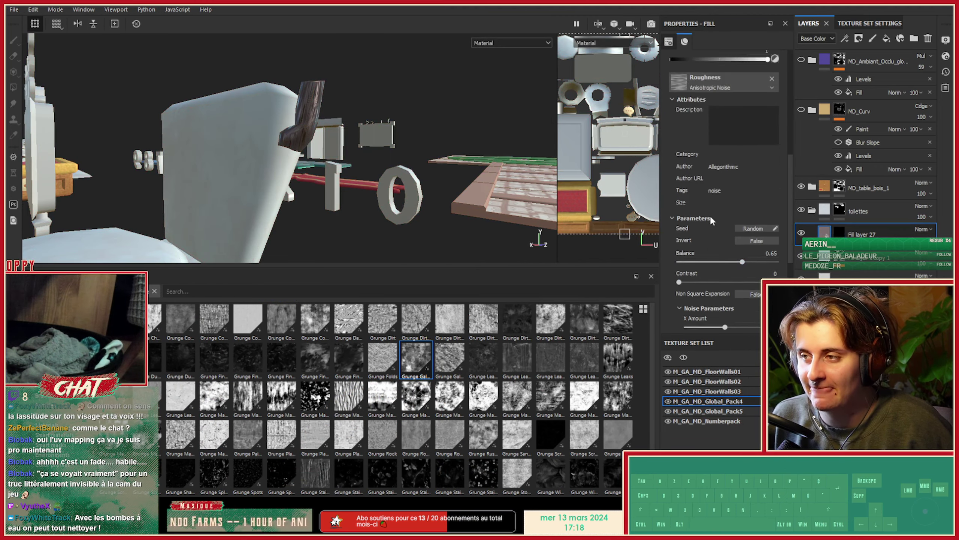
{"action": "left_click", "coordinate": [720, 162]}
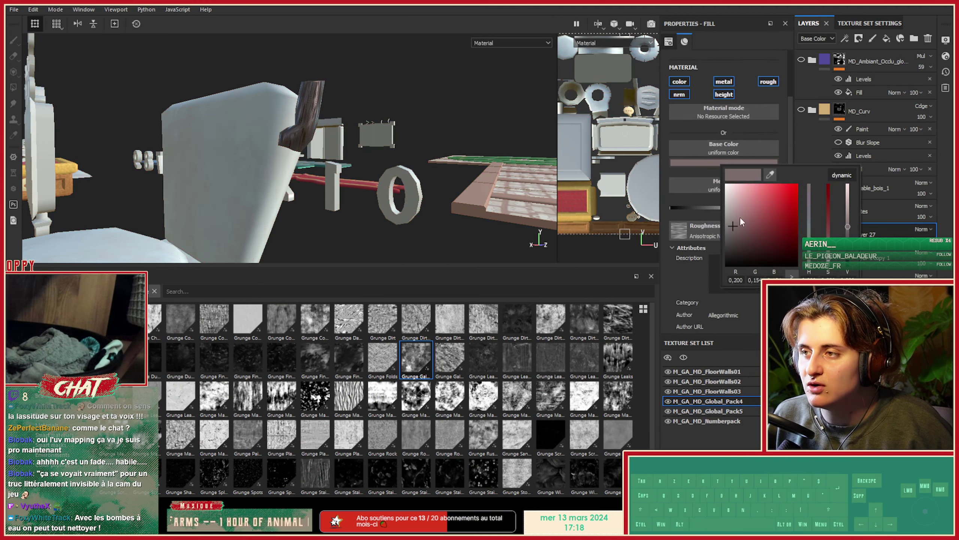
{"action": "left_click_drag", "start_coordinate": [729, 234], "coordinate": [702, 215]}
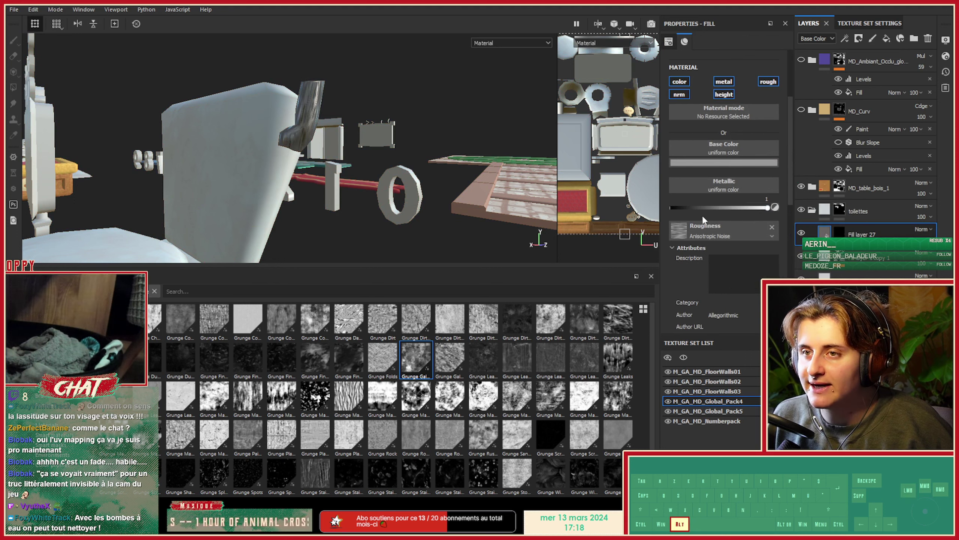
{"action": "left_click_drag", "start_coordinate": [397, 163], "coordinate": [330, 215], "text": "alt"}
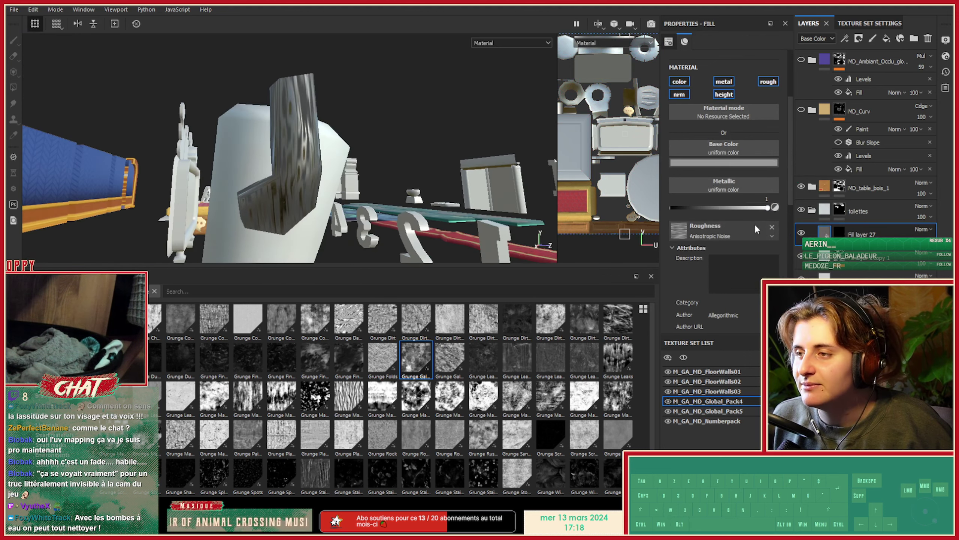
{"action": "left_click_drag", "start_coordinate": [746, 209], "coordinate": [768, 211]}
Invert the Anisotropic Noise on the handle's roughness, set its Balance to 0.35 and randomize its seed.
{"action": "scroll", "coordinate": [751, 231], "scroll_direction": "down", "scroll_amount": 2}
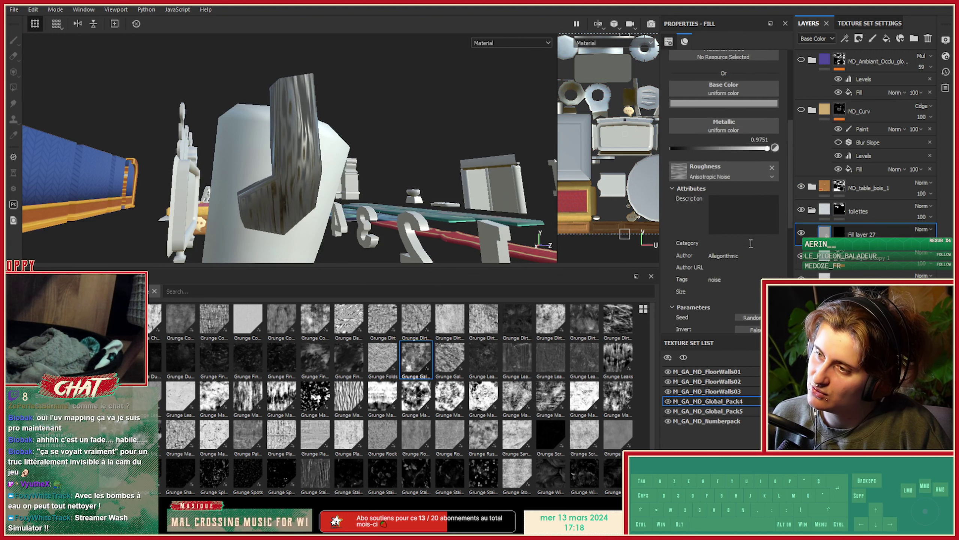
{"action": "left_click", "coordinate": [676, 189]}
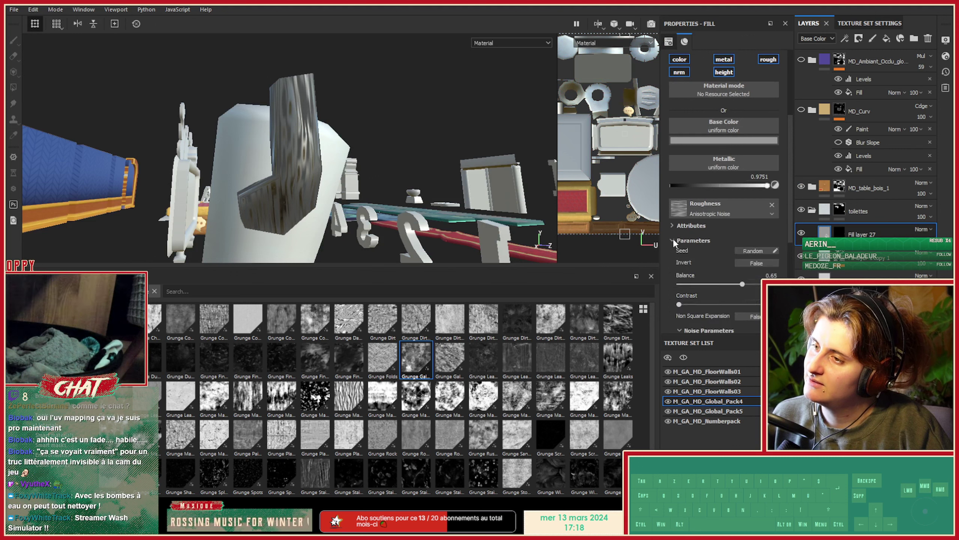
{"action": "scroll", "coordinate": [673, 238], "scroll_direction": "down", "scroll_amount": 2}
{"action": "left_click", "coordinate": [743, 204]}
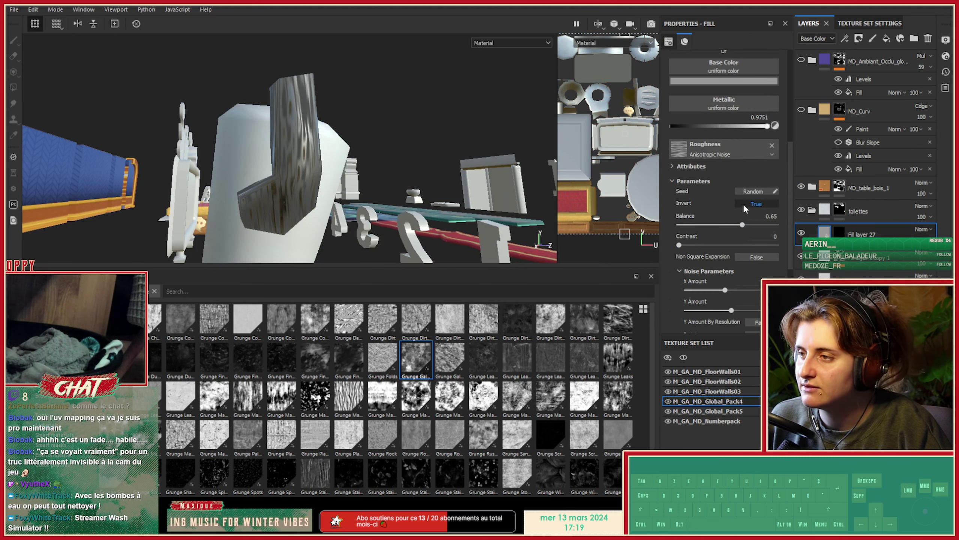
{"action": "left_click_drag", "start_coordinate": [740, 224], "coordinate": [713, 224]}
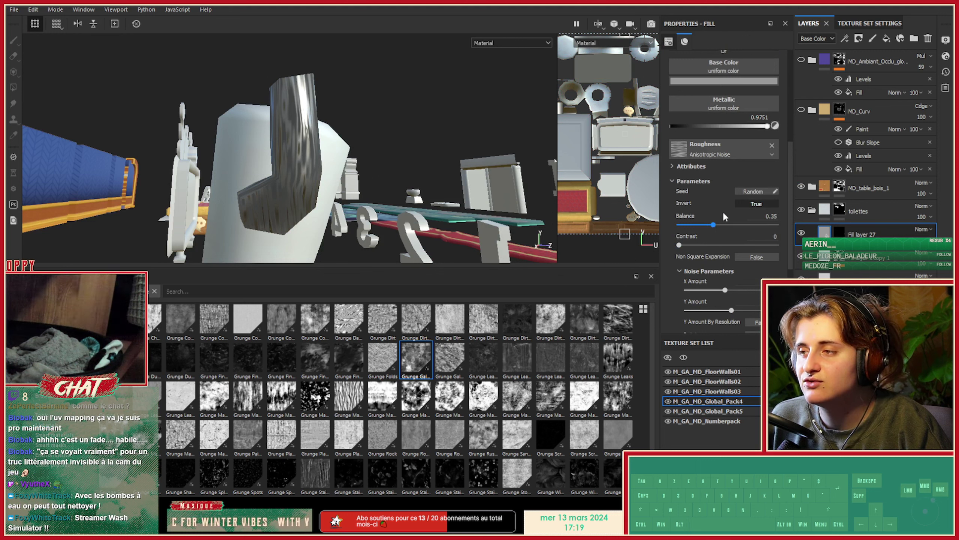
{"action": "left_click", "coordinate": [749, 190]}
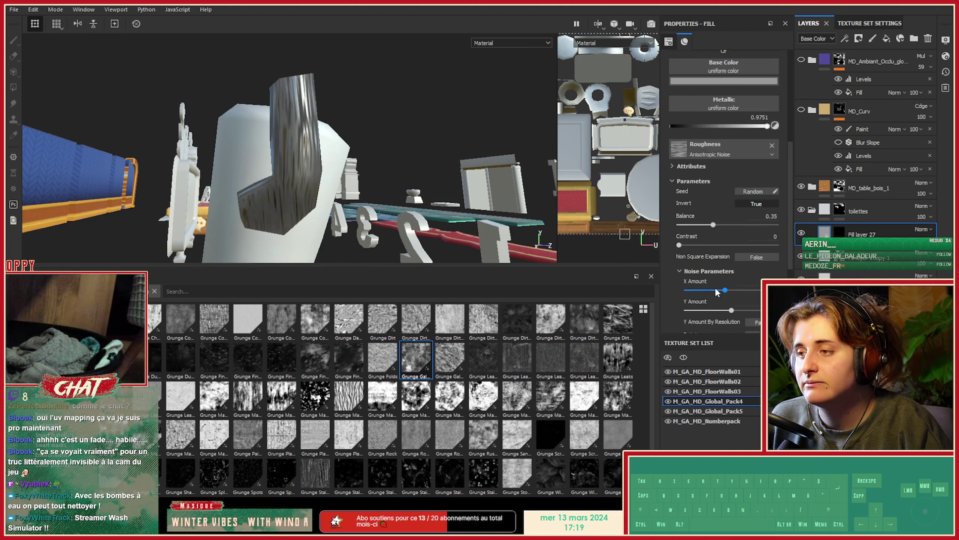
Enable Y Amount By Resolution for the Anisotropic Noise and try its Rotate option on and off.
{"action": "scroll", "coordinate": [726, 298], "scroll_direction": "down", "scroll_amount": 3}
{"action": "left_click", "coordinate": [762, 262]}
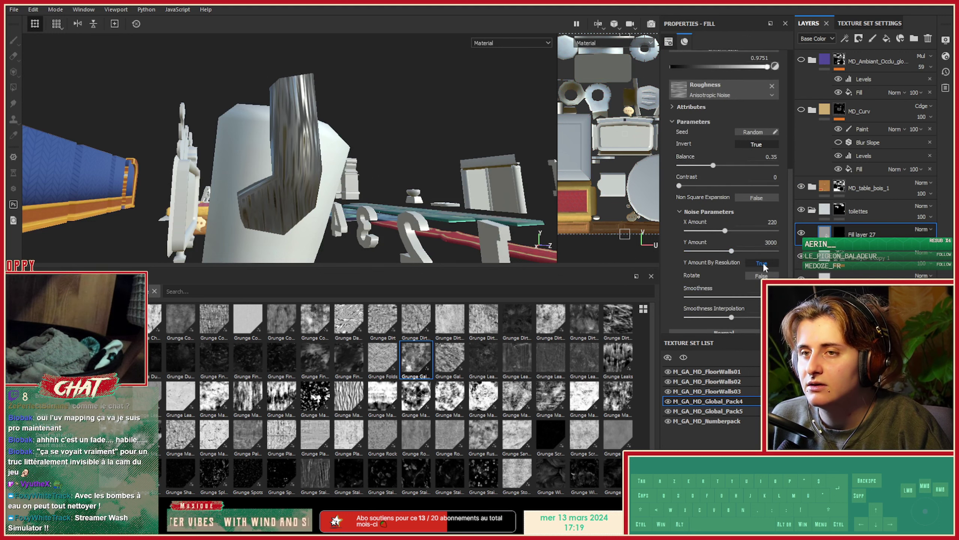
{"action": "left_click", "coordinate": [761, 275]}
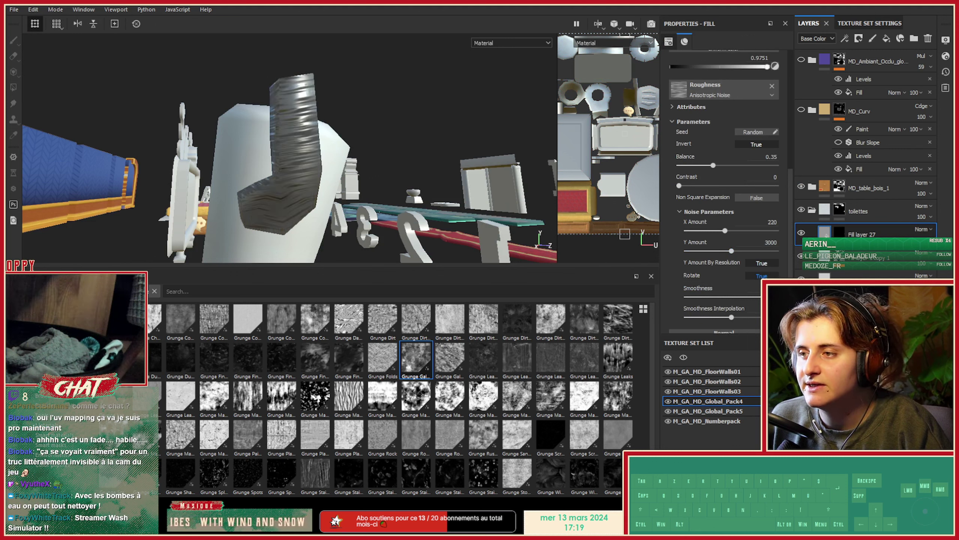
{"action": "left_click", "coordinate": [761, 275]}
{"action": "scroll", "coordinate": [732, 285], "scroll_direction": "down", "scroll_amount": 2}
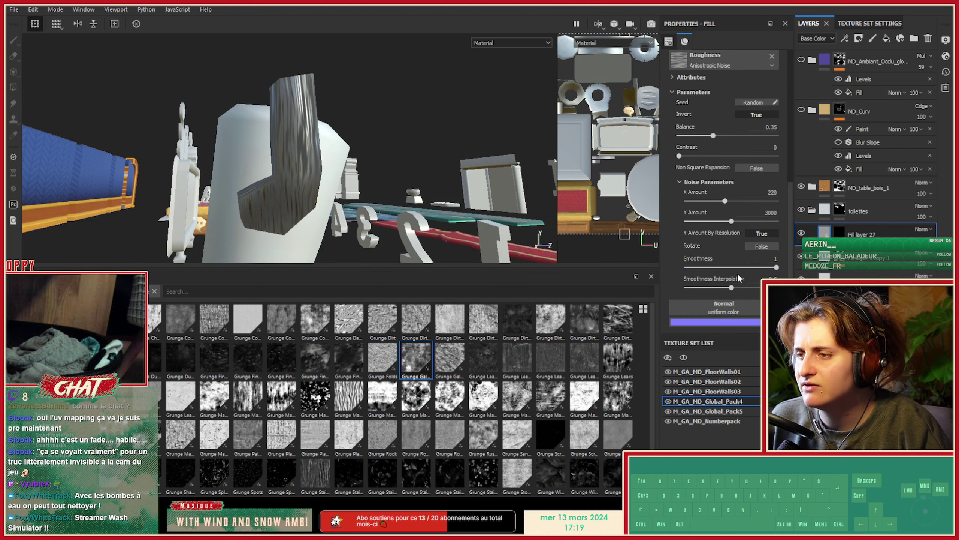
Set the Anisotropic Noise's Smoothness to 1 and its Smoothness Interpolation to 0.12.
{"action": "left_click_drag", "start_coordinate": [740, 268], "coordinate": [787, 268]}
{"action": "left_click_drag", "start_coordinate": [732, 287], "coordinate": [781, 287]}
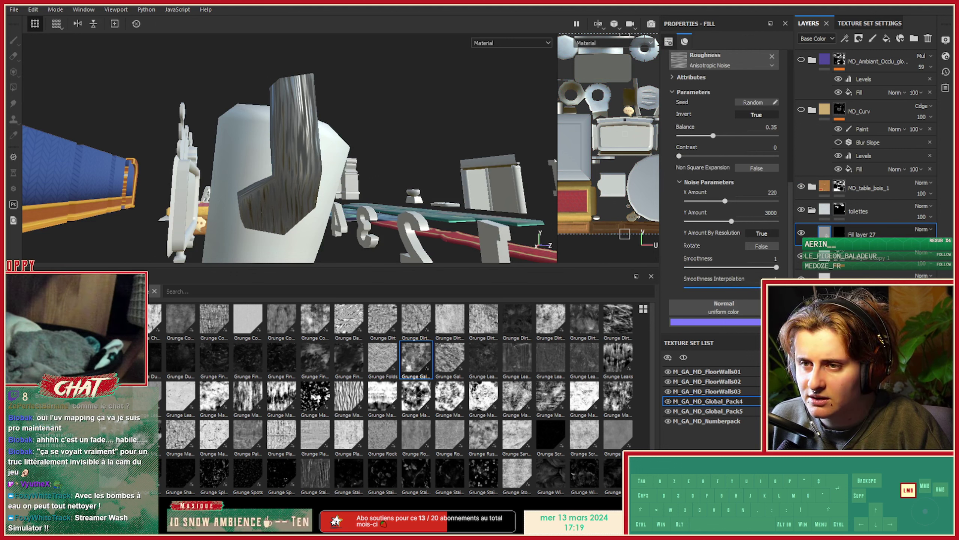
{"action": "left_click_drag", "start_coordinate": [695, 289], "coordinate": [698, 286]}
{"action": "scroll", "coordinate": [698, 285], "scroll_direction": "down", "scroll_amount": 3}
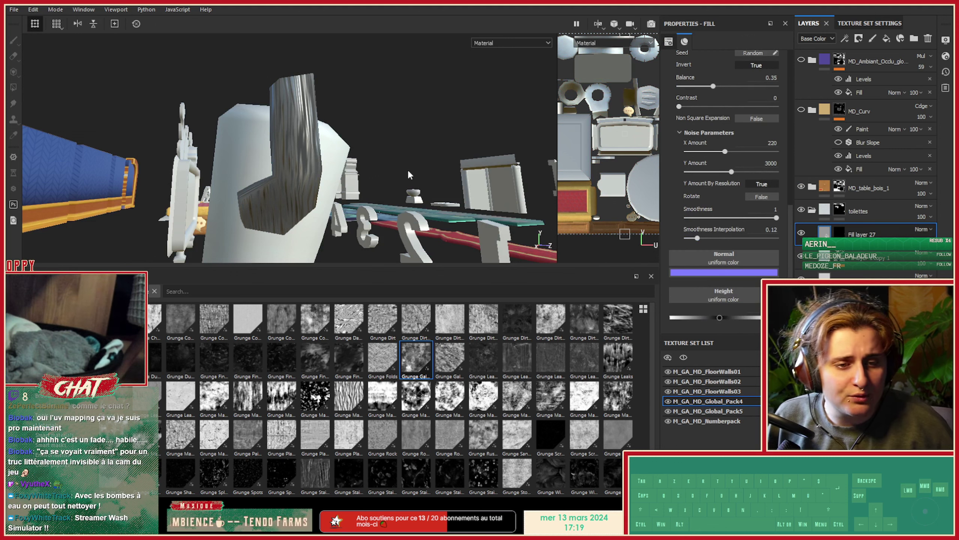
Add a fill layer directly above Fill layer 1 copy 1 with only the roughness channel active.
{"action": "left_click_drag", "start_coordinate": [408, 168], "coordinate": [343, 180], "text": "alt"}
{"action": "left_click", "coordinate": [865, 257]}
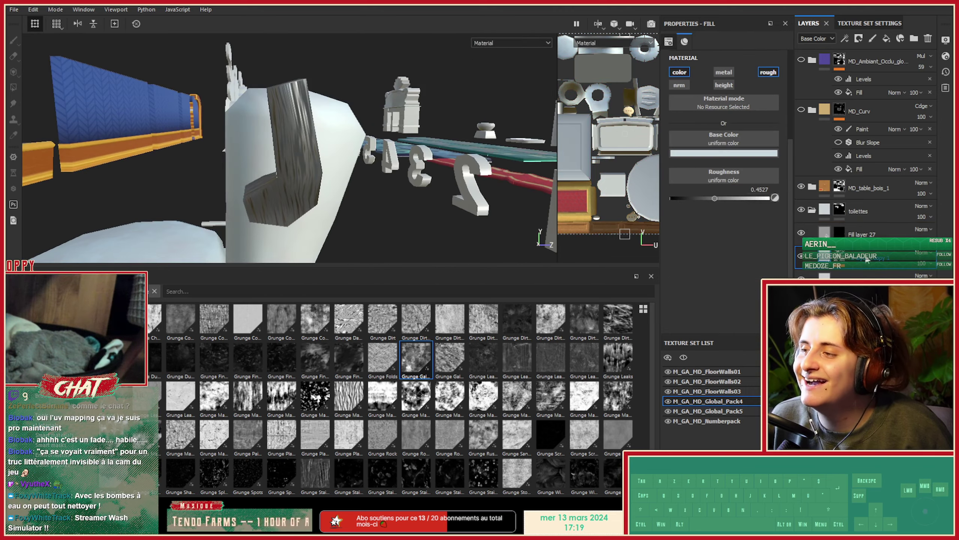
{"action": "left_click", "coordinate": [886, 40]}
{"action": "left_click", "coordinate": [723, 72]}
{"action": "left_click", "coordinate": [724, 85]}
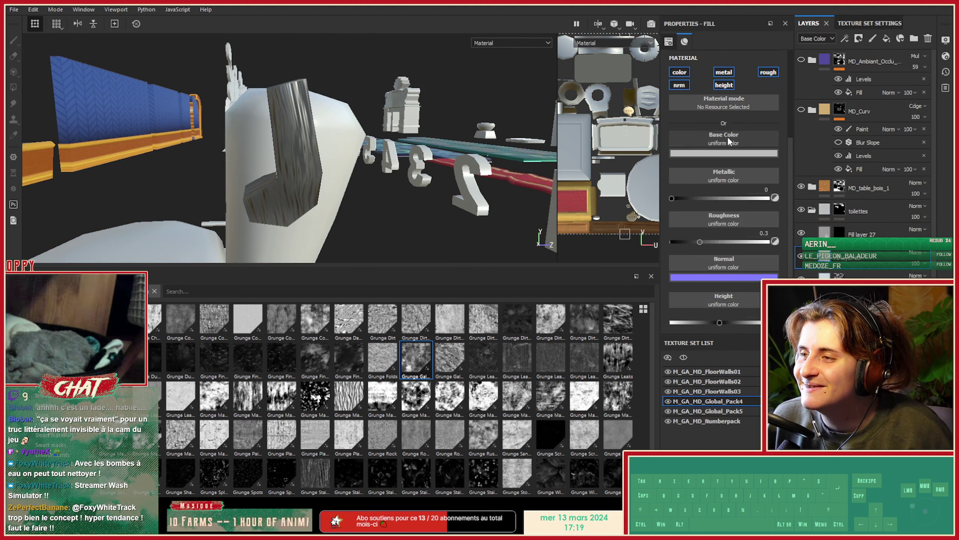
{"action": "left_click", "coordinate": [680, 85]}
{"action": "left_click", "coordinate": [724, 72]}
{"action": "left_click", "coordinate": [724, 85]}
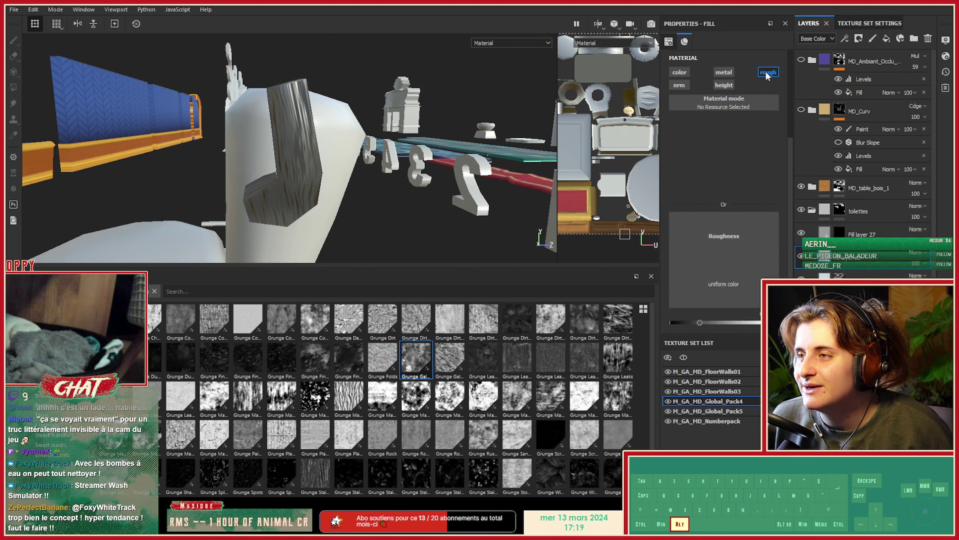
{"action": "left_click", "coordinate": [680, 85]}
{"action": "left_click", "coordinate": [680, 72]}
Try a roughness of about 0.41 on the new fill layer, ending with its roughness channel off.
{"action": "left_click_drag", "start_coordinate": [489, 125], "coordinate": [398, 111], "text": "alt"}
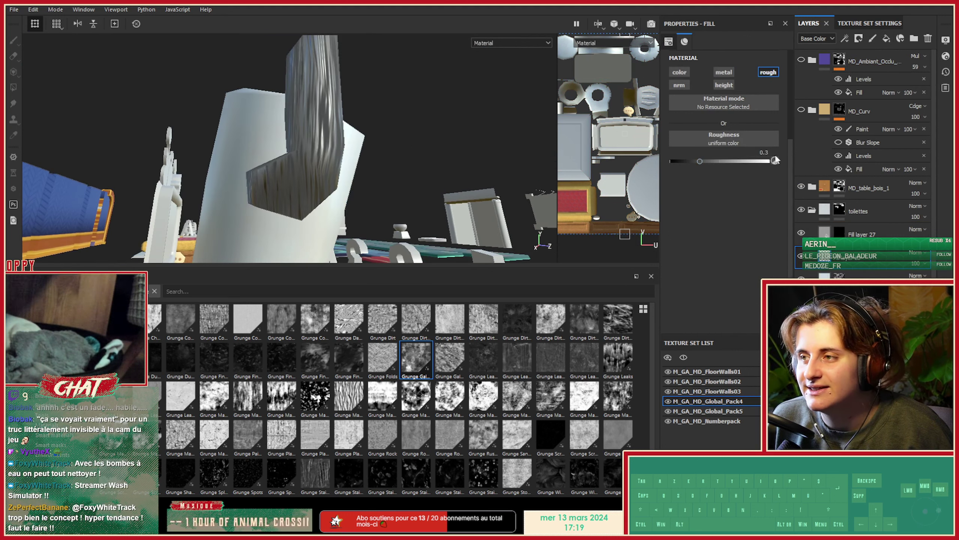
{"action": "mouse_move", "coordinate": [699, 161]}
{"action": "left_mouse_down"}
{"action": "mouse_move", "coordinate": [680, 160]}
{"action": "mouse_move", "coordinate": [712, 162]}
{"action": "left_mouse_up"}
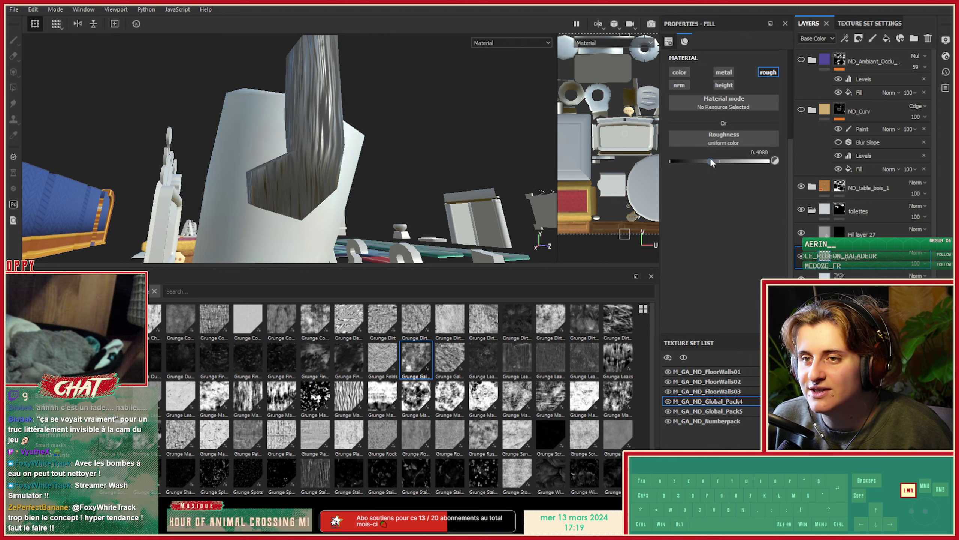
{"action": "left_click", "coordinate": [768, 72]}
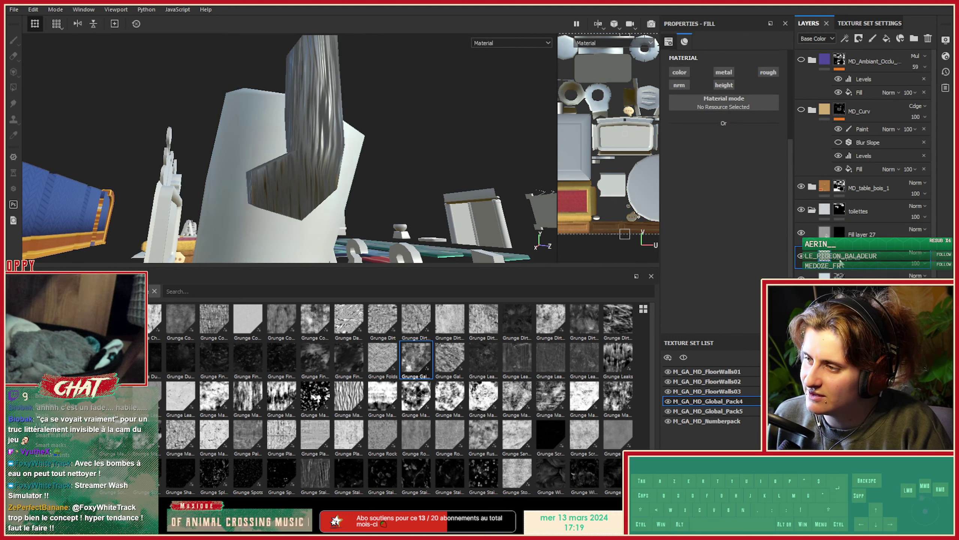
Remove the Anisotropic Noise from Fill layer 27's roughness.
{"action": "left_click", "coordinate": [863, 232]}
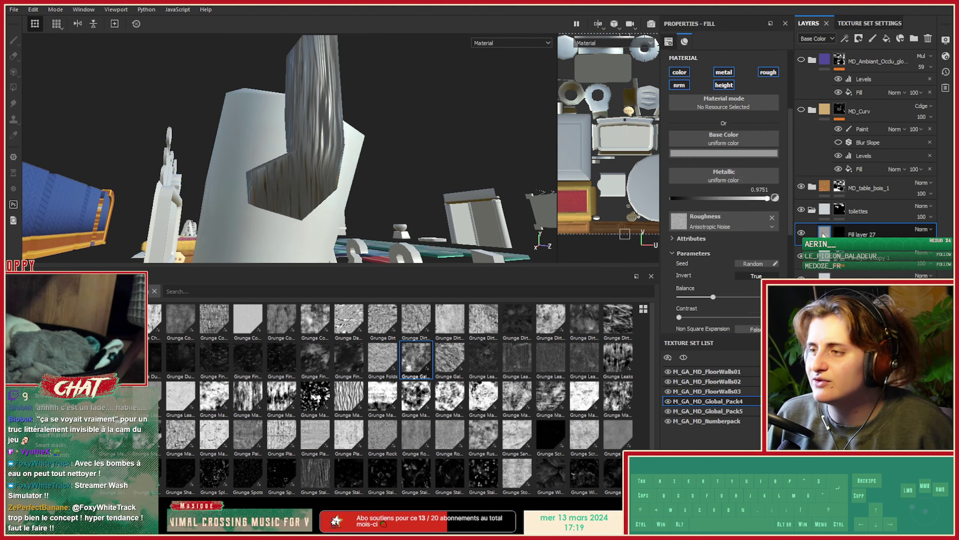
{"action": "left_click", "coordinate": [772, 218]}
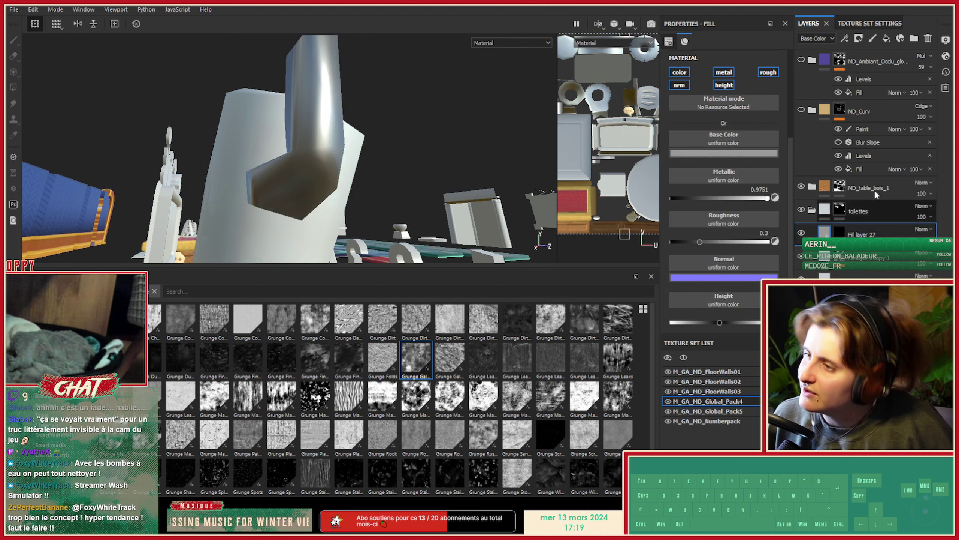
Add a fill layer above Fill layer 27 with only the roughness channel active and a roughness of 0.2239.
{"action": "left_click", "coordinate": [886, 38]}
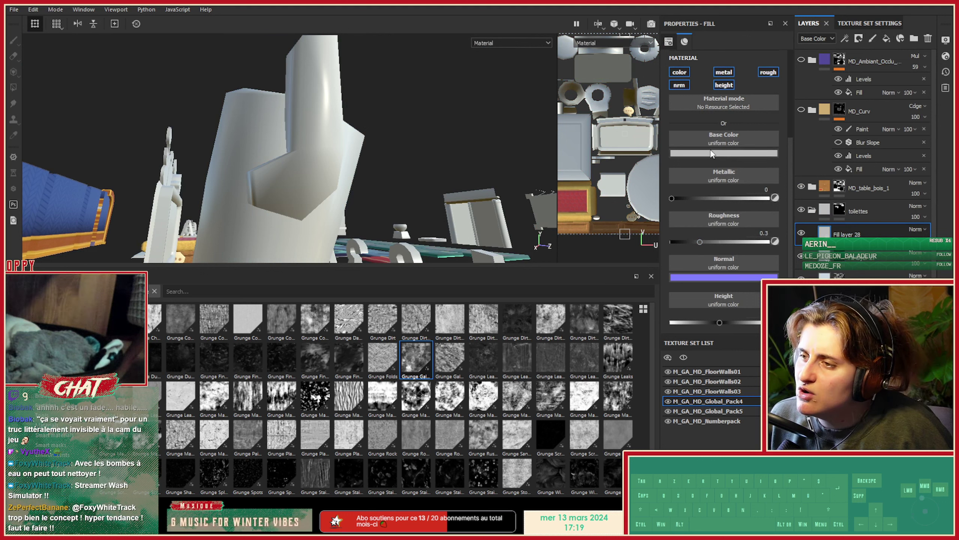
{"action": "left_click", "coordinate": [767, 74], "text": "alt"}
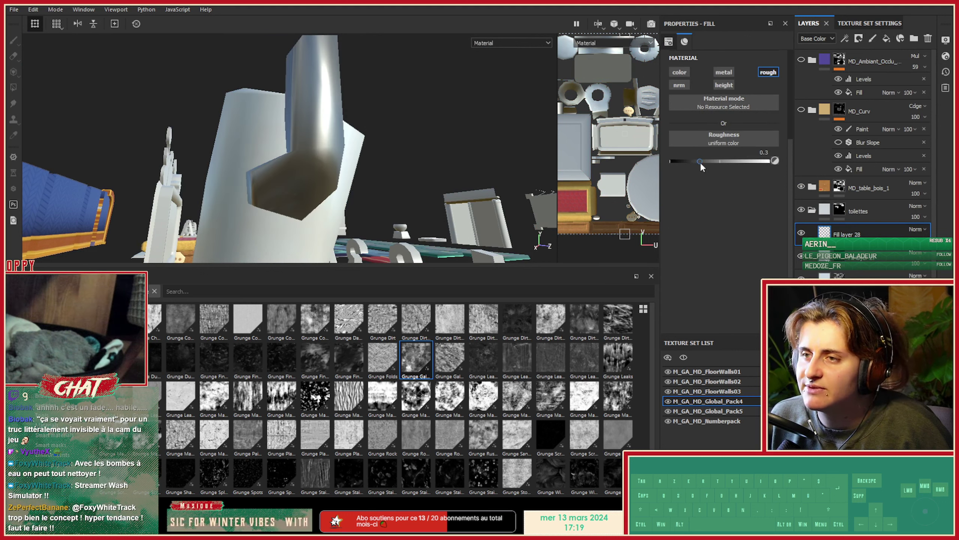
{"action": "left_click_drag", "start_coordinate": [701, 164], "coordinate": [687, 163]}
Give Fill layer 28 a black mask with a fill effect that uses Anisotropic Noise as its grayscale.
{"action": "right_click", "coordinate": [843, 235]}
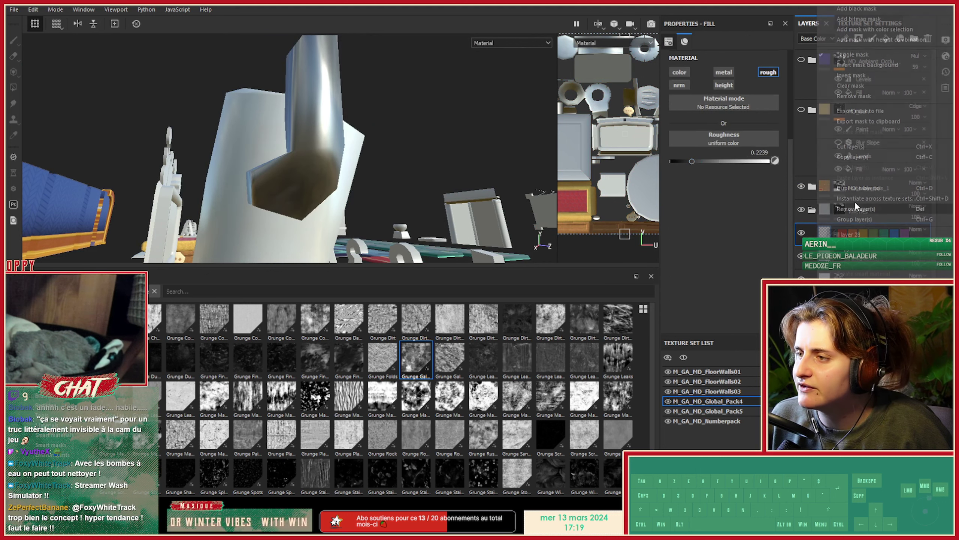
{"action": "left_click", "coordinate": [837, 228]}
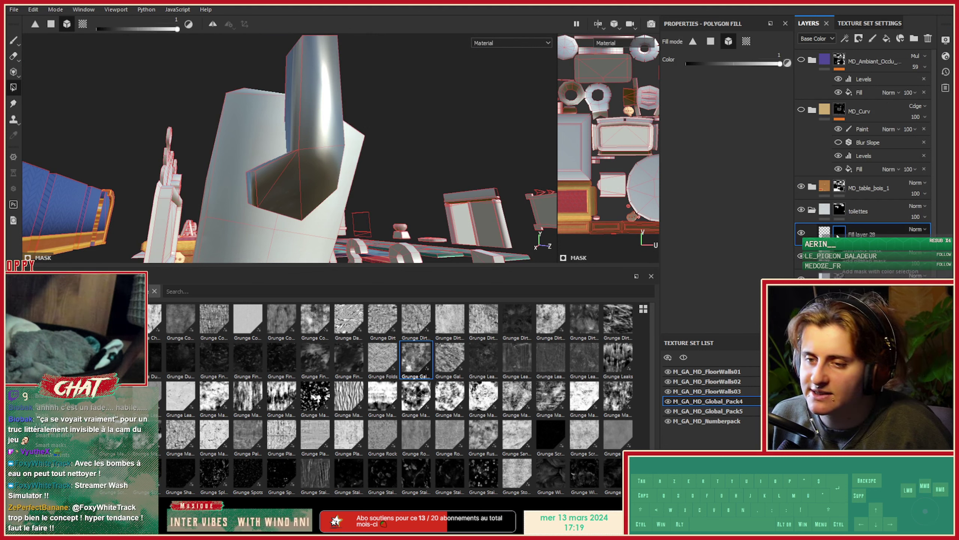
{"action": "left_click", "coordinate": [858, 355]}
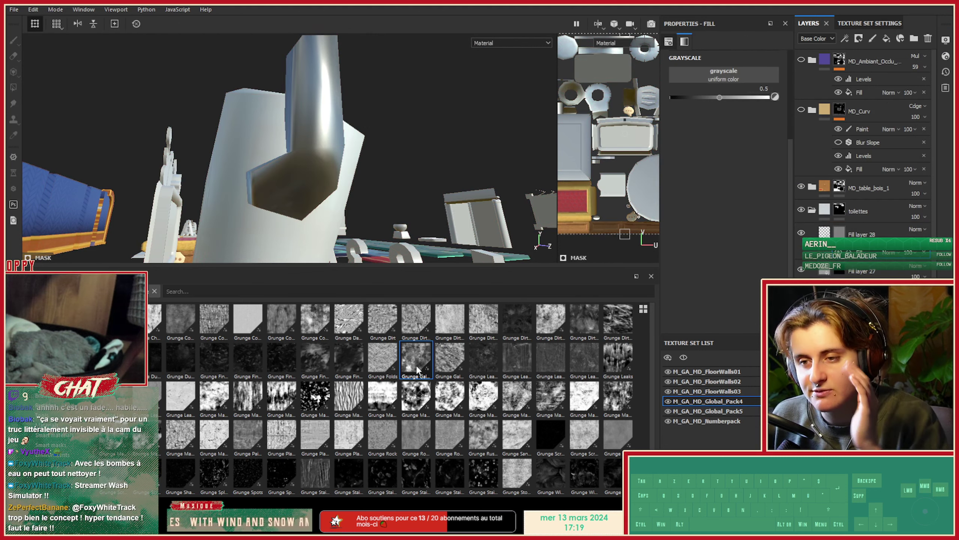
{"action": "scroll", "coordinate": [297, 389], "scroll_direction": "up", "scroll_amount": 10}
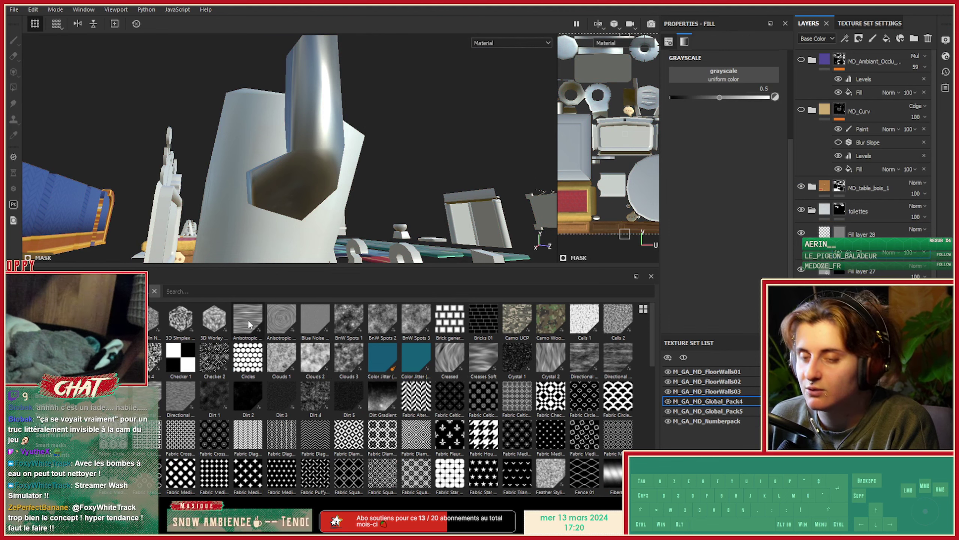
{"action": "left_click_drag", "start_coordinate": [248, 324], "coordinate": [697, 76]}
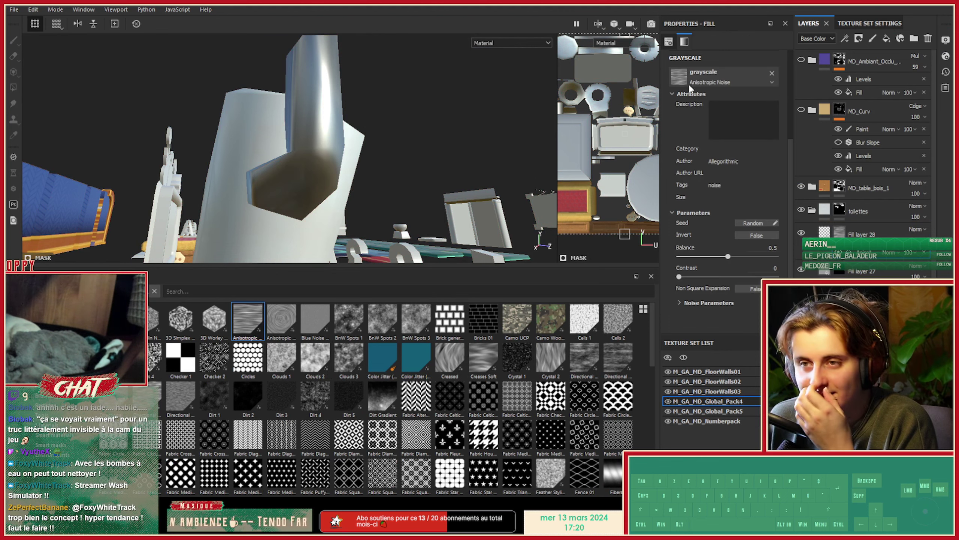
Set the mask noise's UV scale to 15.08 and its projection to Tri-planar projection.
{"action": "scroll", "coordinate": [717, 233], "scroll_direction": "up", "scroll_amount": 3}
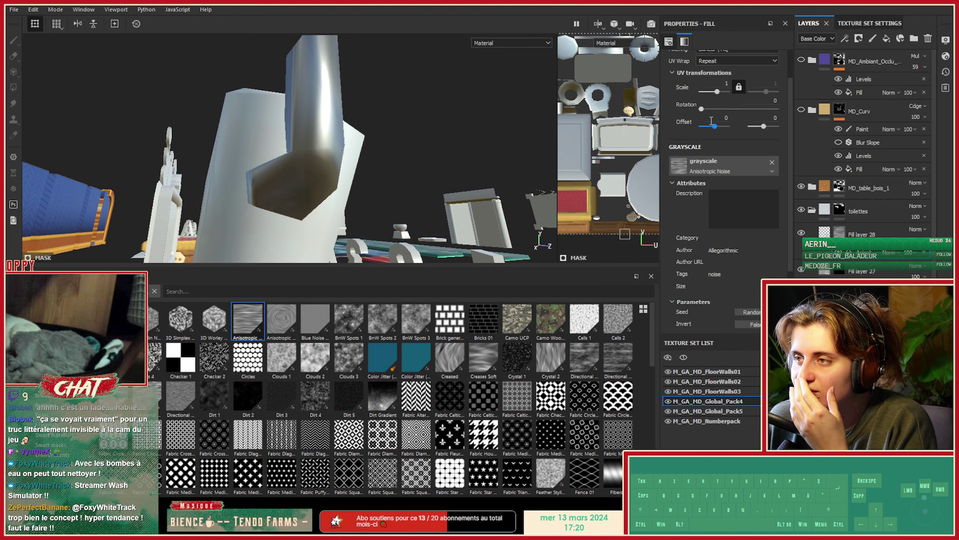
{"action": "left_click", "coordinate": [718, 92]}
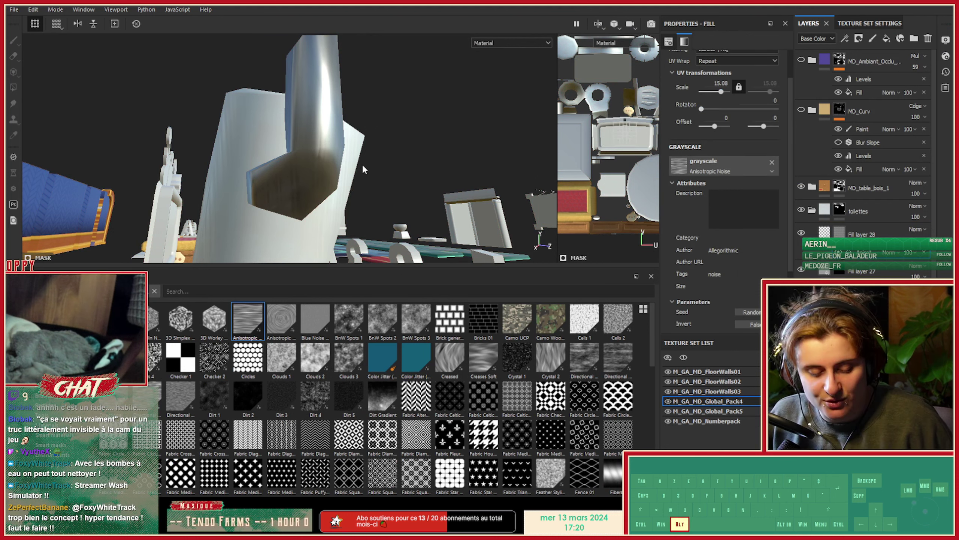
{"action": "left_click_drag", "start_coordinate": [540, 159], "coordinate": [294, 206], "text": "alt"}
{"action": "scroll", "coordinate": [714, 130], "scroll_direction": "up", "scroll_amount": 2}
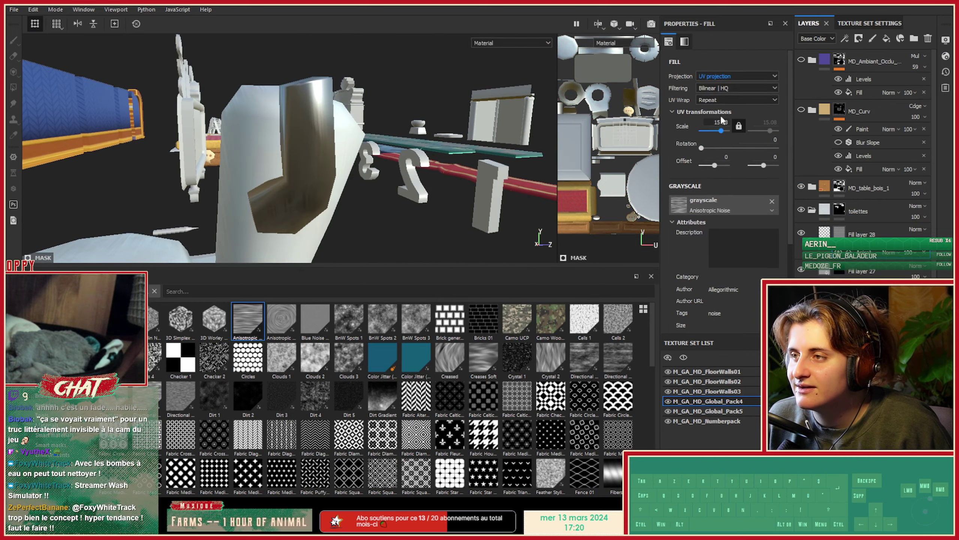
{"action": "left_click", "coordinate": [742, 76]}
{"action": "left_click", "coordinate": [733, 99]}
{"action": "left_click_drag", "start_coordinate": [296, 162], "coordinate": [374, 169], "text": "alt"}
{"action": "left_click", "coordinate": [773, 78]}
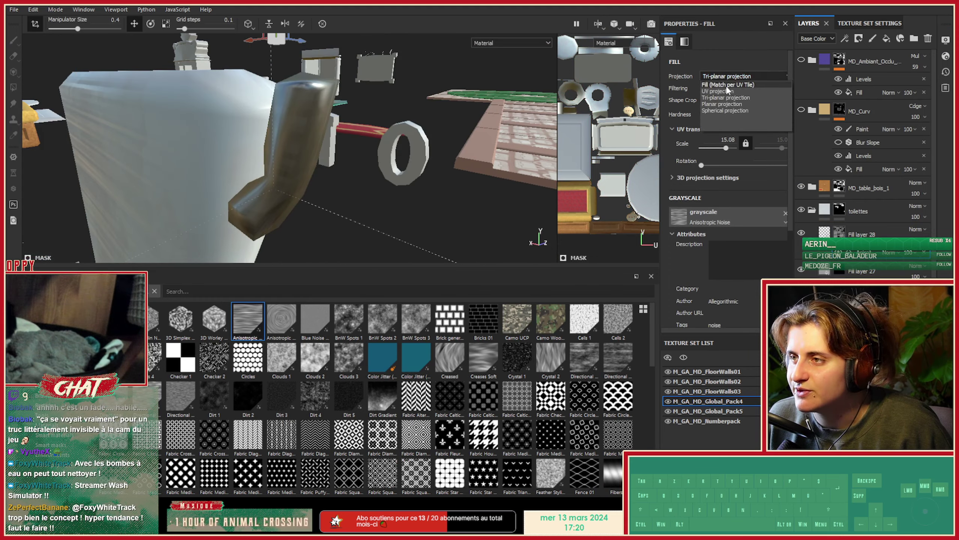
{"action": "left_click", "coordinate": [742, 76]}
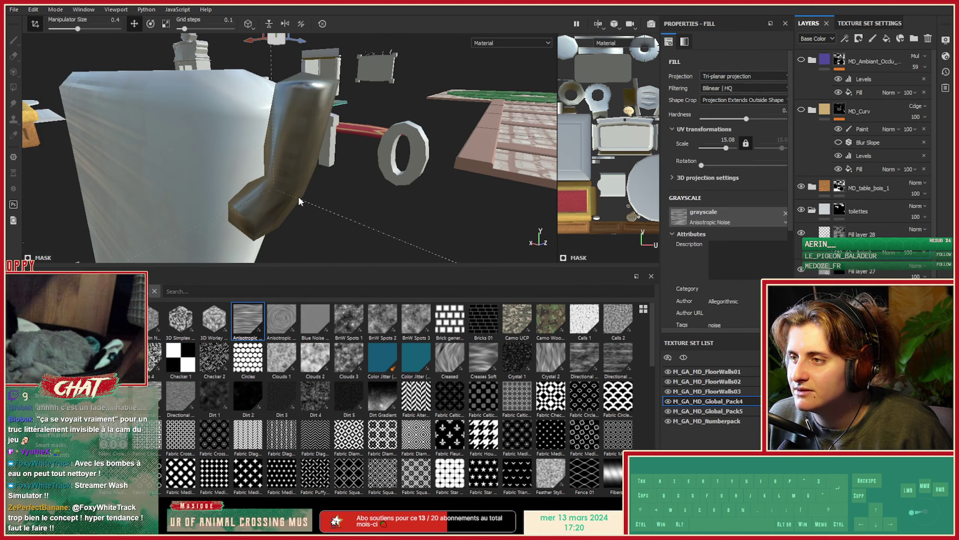
Examine the tri-planar noise on the flush handle with the projection manipulator in translate mode.
{"action": "left_click_drag", "start_coordinate": [409, 151], "coordinate": [276, 46], "text": "alt"}
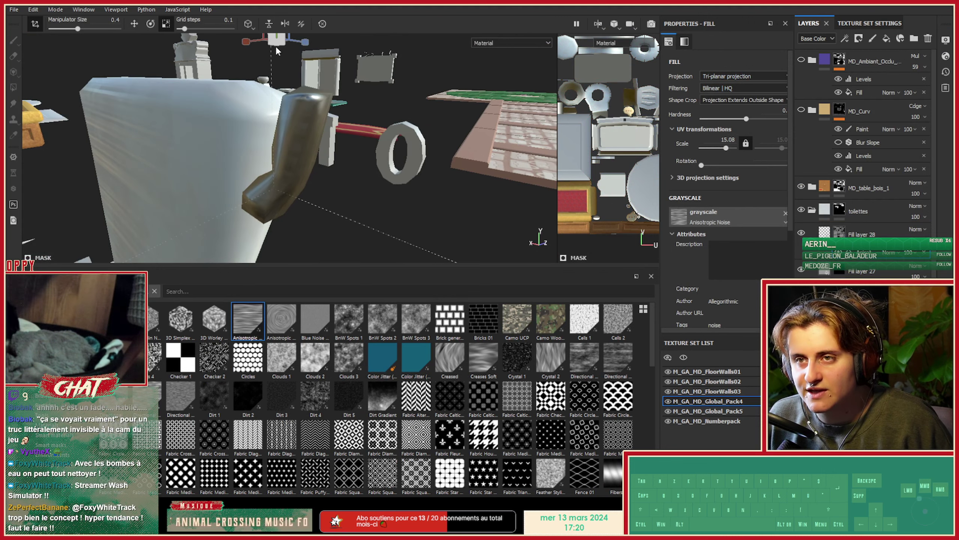
{"action": "left_click_drag", "start_coordinate": [146, 52], "coordinate": [97, 60]}
{"action": "key", "text": "w"}
{"action": "left_click_drag", "start_coordinate": [336, 176], "coordinate": [363, 151], "text": "alt"}
{"action": "middle_click_drag", "start_coordinate": [362, 151], "coordinate": [370, 200], "text": "alt"}
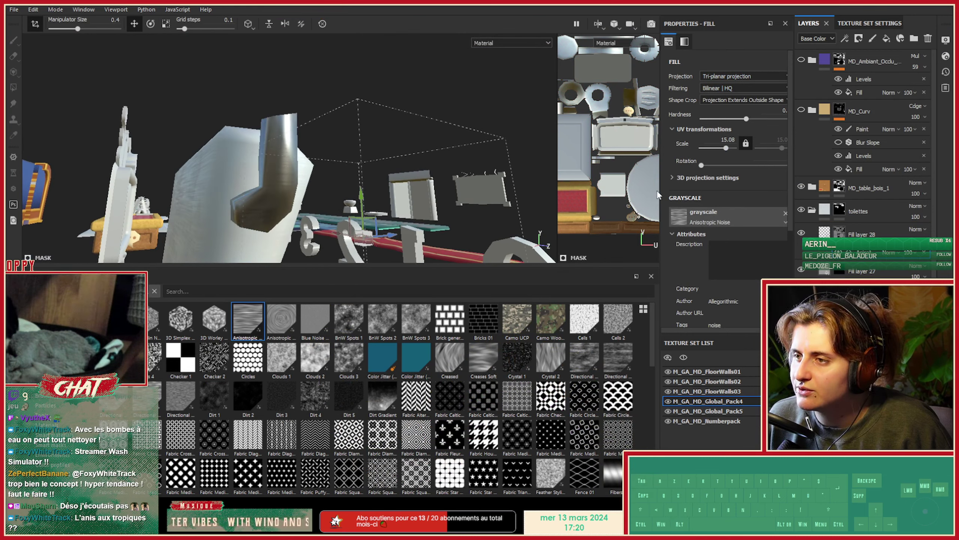
Set the mask noise's UV rotation to 90 and check it around the flush handle.
{"action": "left_click_drag", "start_coordinate": [659, 191], "coordinate": [554, 191]}
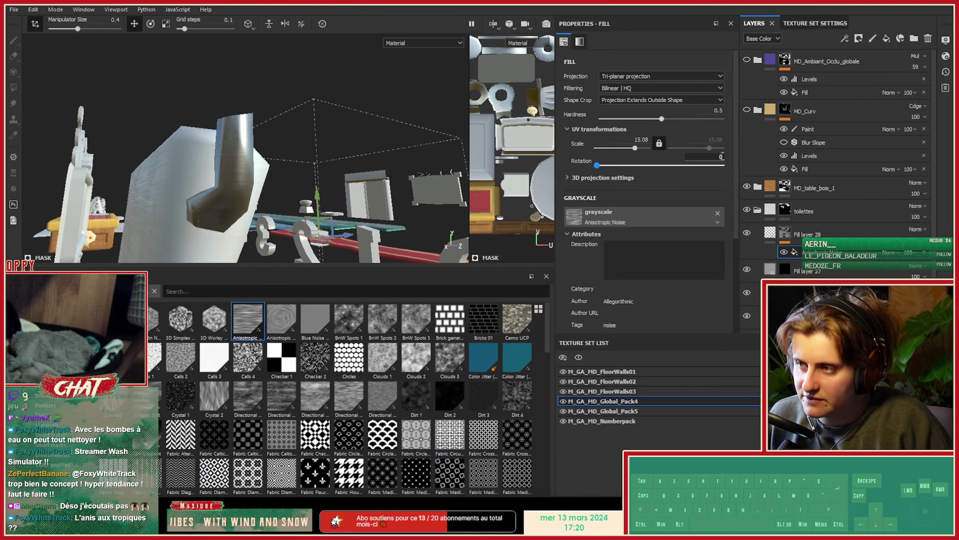
{"action": "left_click", "coordinate": [722, 156]}
{"action": "type", "text": "90"}
{"action": "key", "text": "Return"}
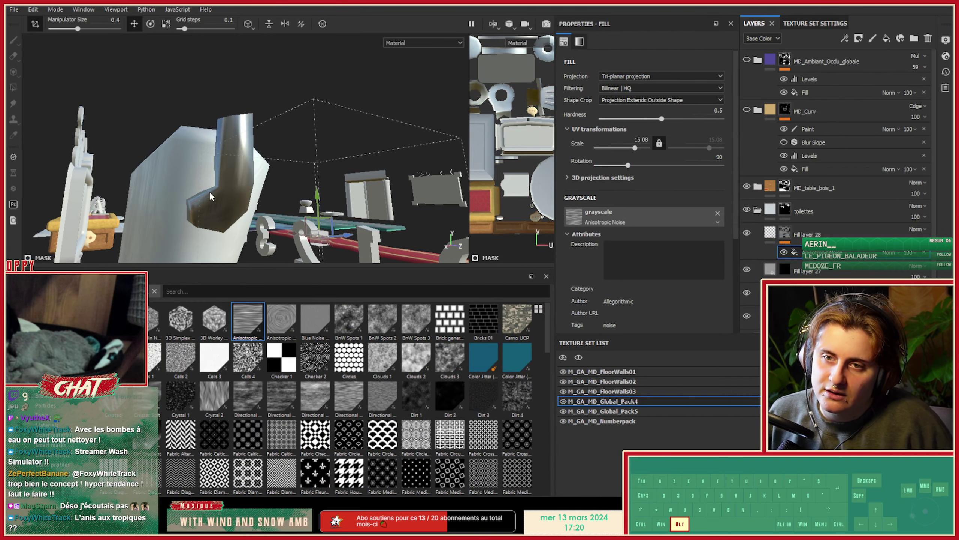
{"action": "middle_click_drag", "start_coordinate": [228, 173], "coordinate": [212, 121], "text": "alt"}
{"action": "left_click_drag", "start_coordinate": [213, 121], "coordinate": [258, 141], "text": "alt"}
{"action": "middle_click_drag", "start_coordinate": [285, 99], "coordinate": [287, 114], "text": "alt"}
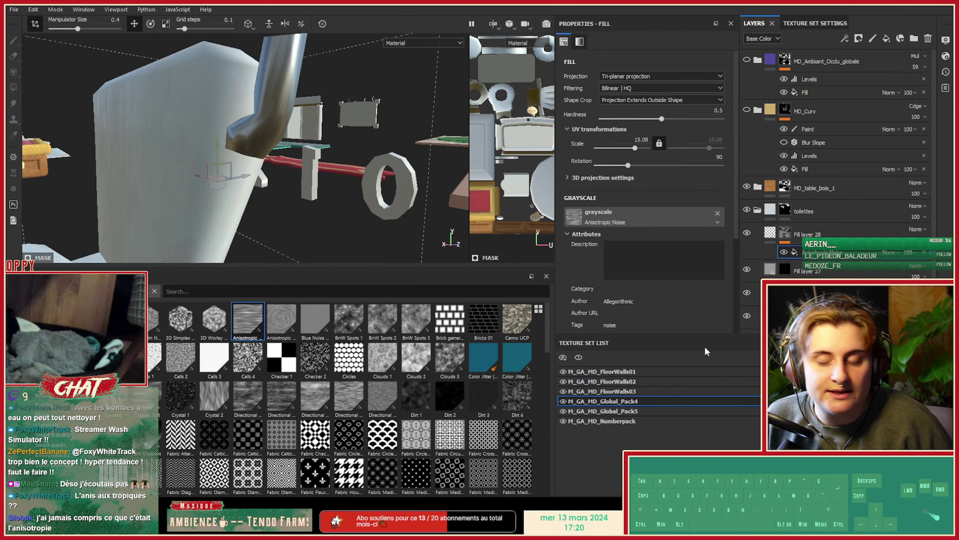
{"action": "left_click_drag", "start_coordinate": [287, 113], "coordinate": [274, 148], "text": "alt"}
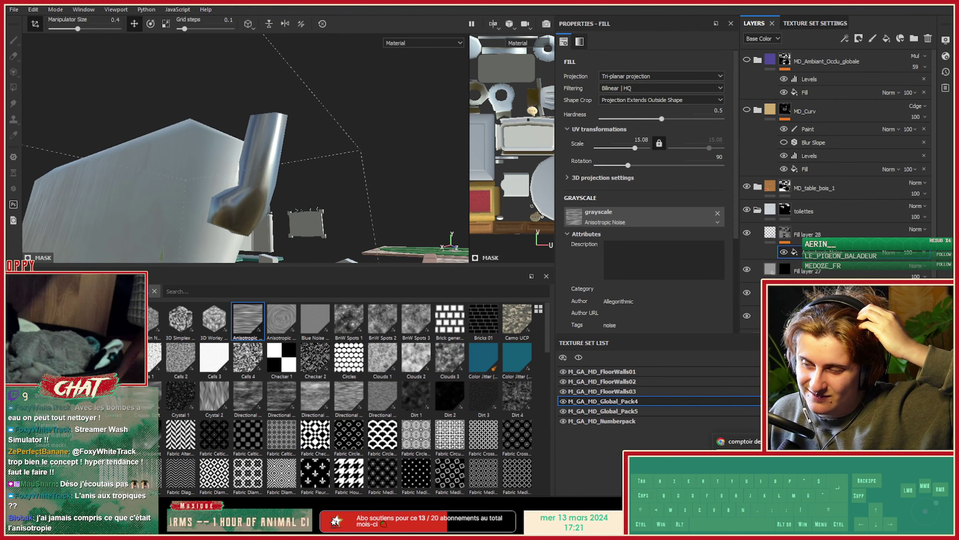
Switch to the web browser and search Google Images for "anisotropie" in a new tab.
{"action": "left_click", "coordinate": [453, 526]}
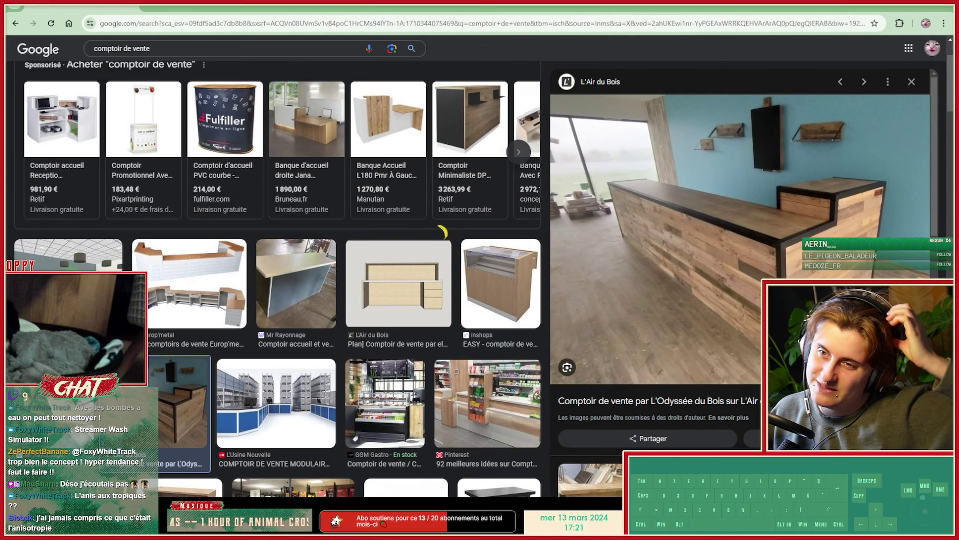
{"action": "left_click", "coordinate": [153, 5]}
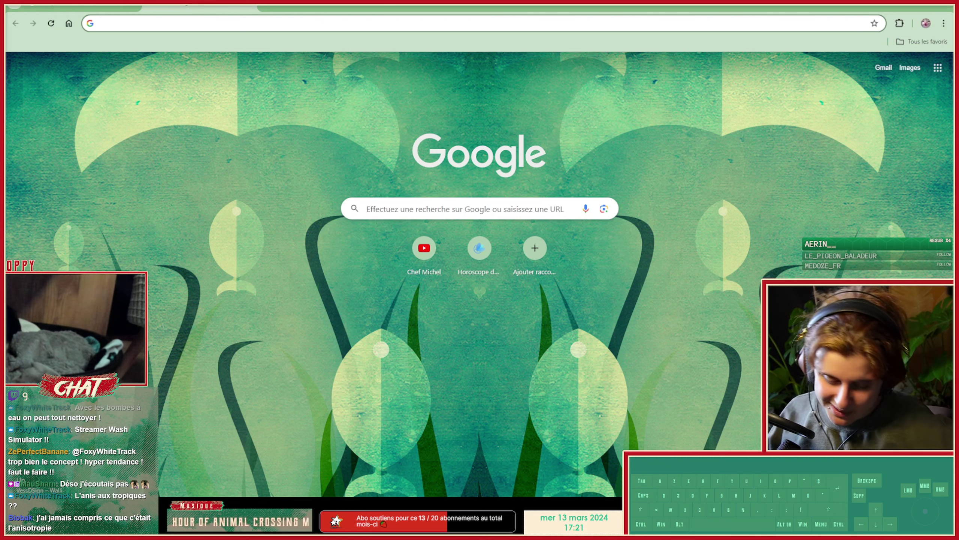
{"action": "type", "text": "anisotr"}
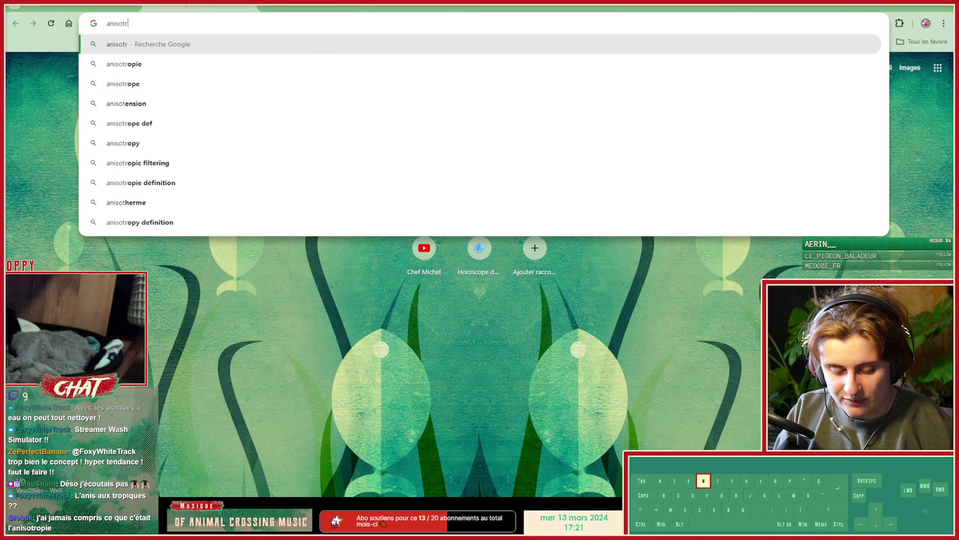
{"action": "type", "text": "opie"}
{"action": "key", "text": "Return"}
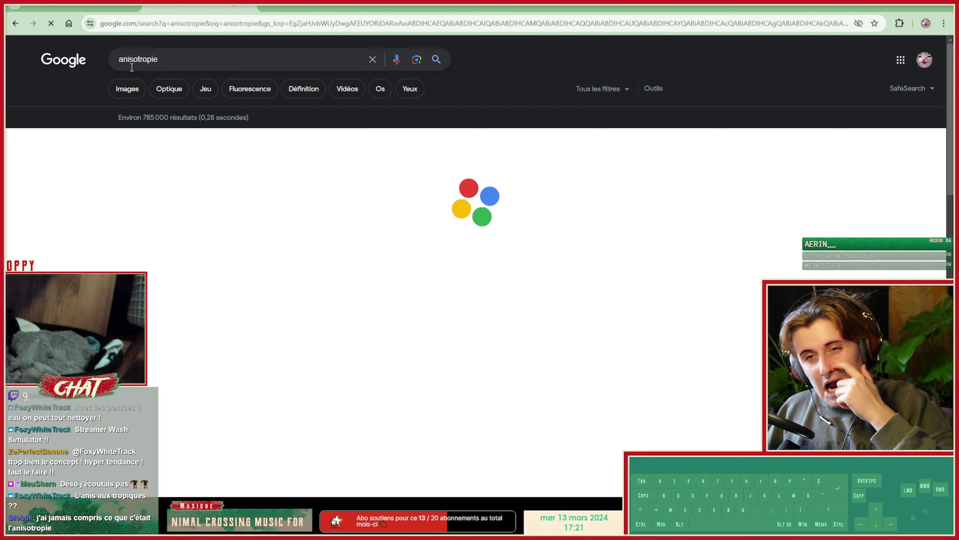
{"action": "left_click", "coordinate": [127, 88]}
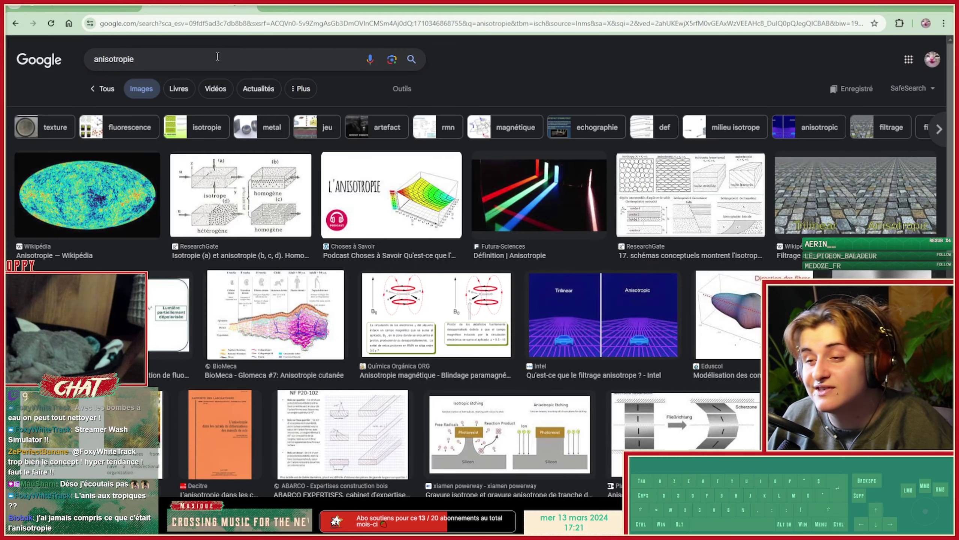
Preview the Intel anisotropic filtering image and the BioMeca skin anisotropy diagram.
{"action": "left_click", "coordinate": [631, 313]}
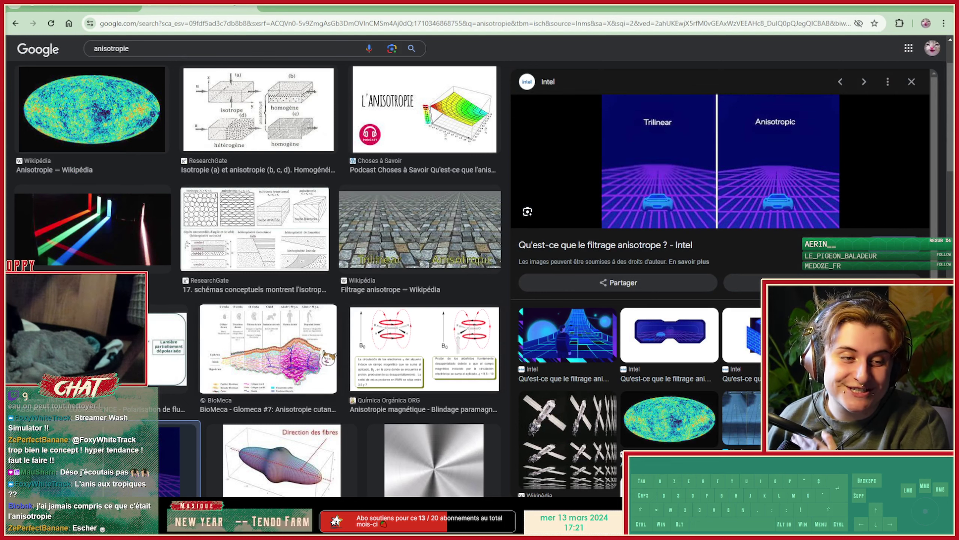
{"action": "left_click", "coordinate": [279, 355]}
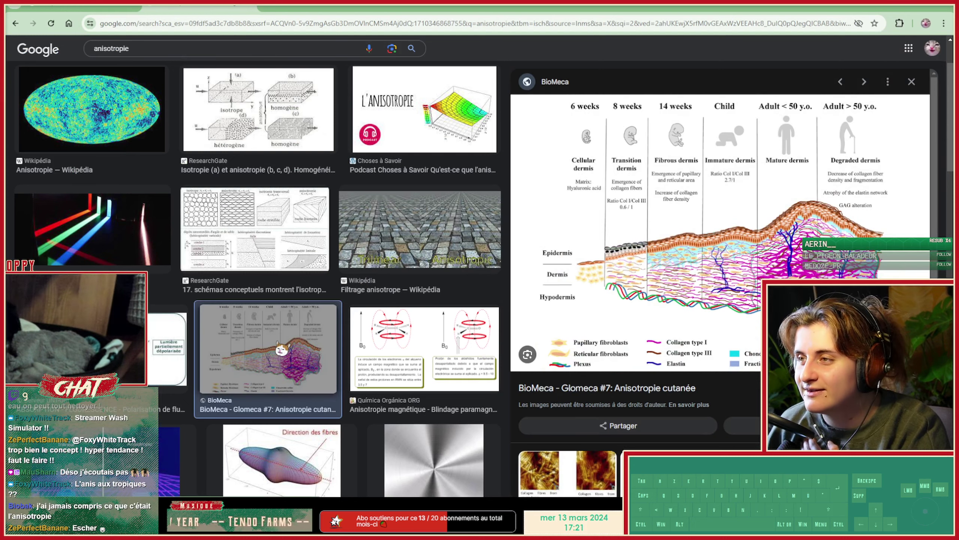
{"action": "scroll", "coordinate": [256, 219], "scroll_direction": "up", "scroll_amount": 3}
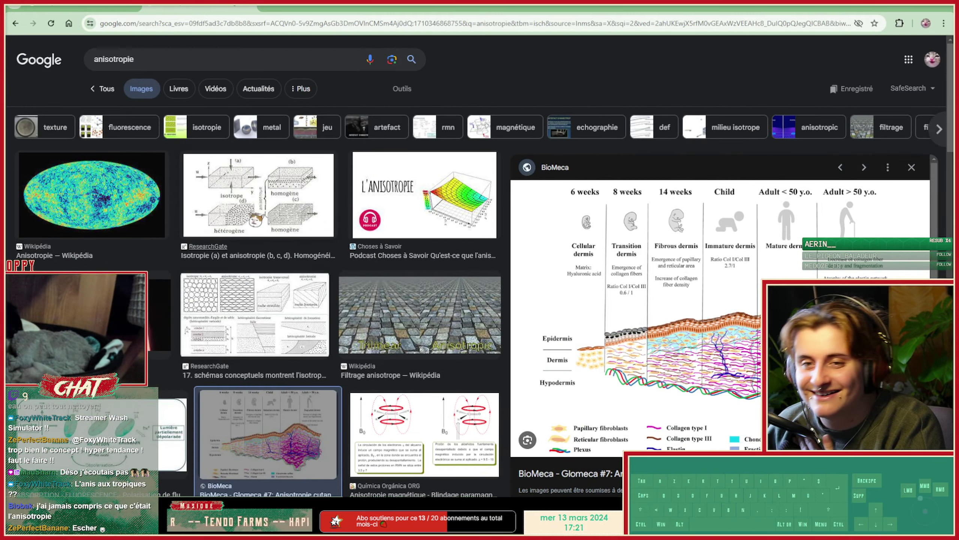
Search images for "anisotropie def" and preview the podcast and fluorescence polarisation results.
{"action": "left_click", "coordinate": [187, 65]}
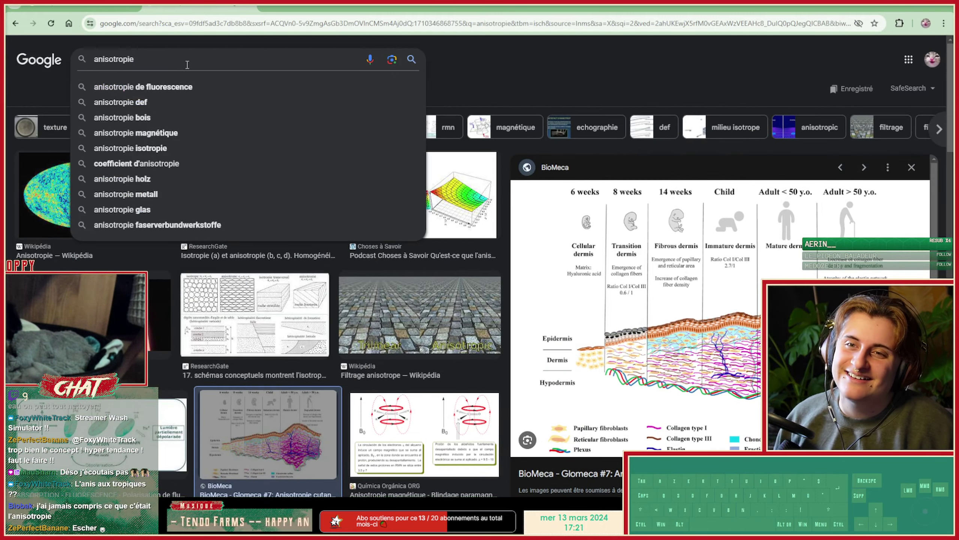
{"action": "key", "text": "Down"}
{"action": "key", "text": "Return"}
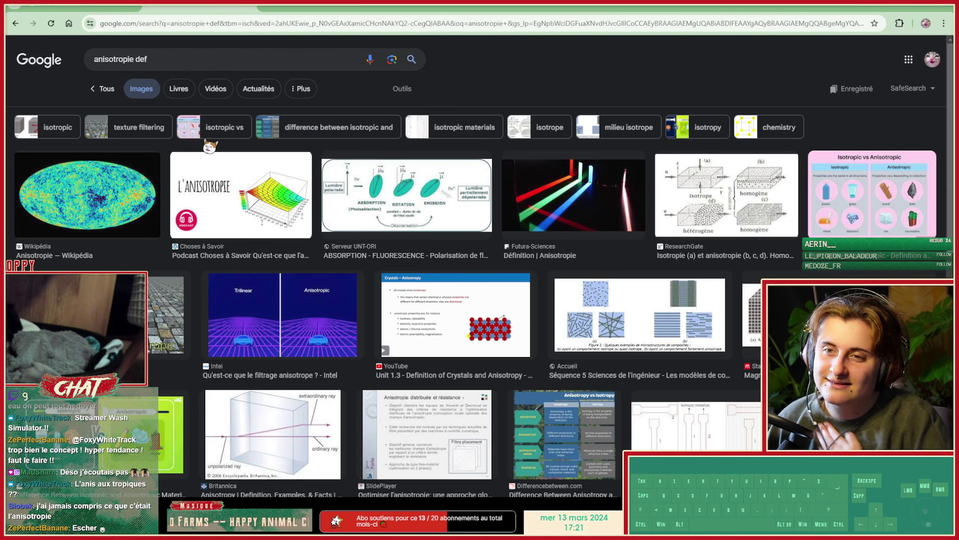
{"action": "left_click", "coordinate": [225, 194]}
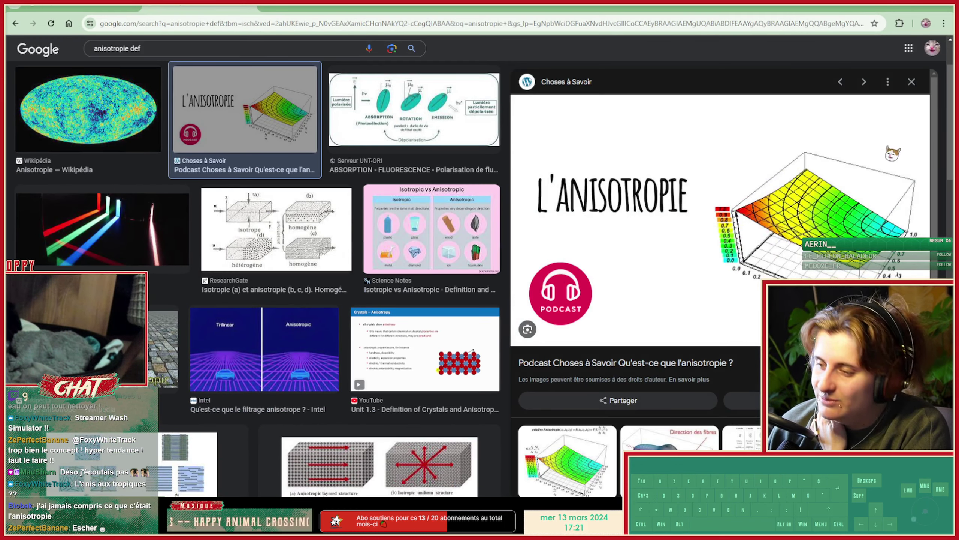
{"action": "left_click", "coordinate": [912, 82]}
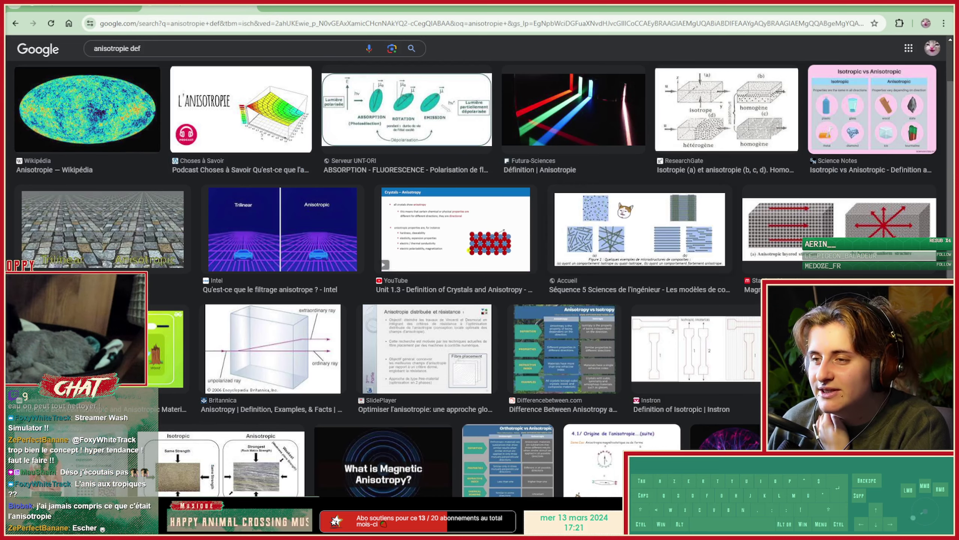
{"action": "left_click", "coordinate": [435, 133]}
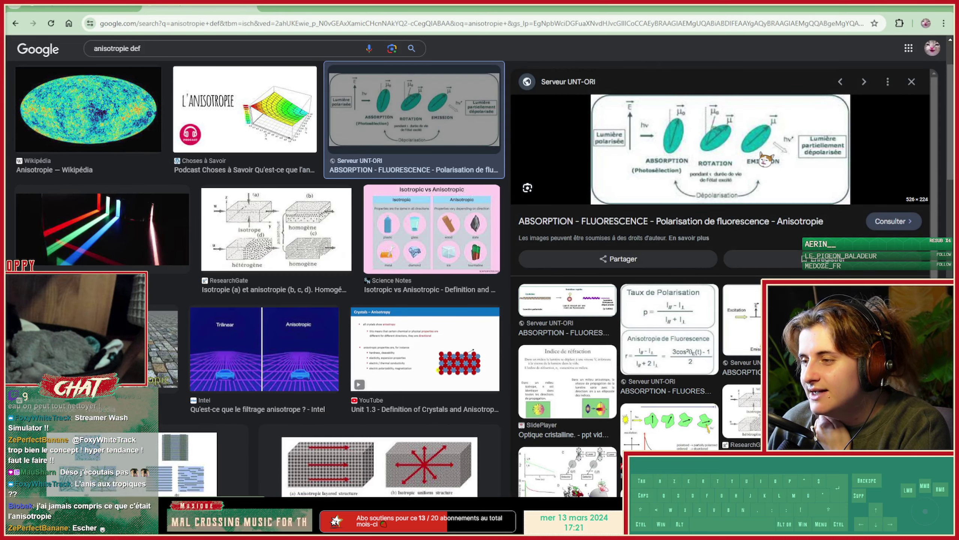
{"action": "scroll", "coordinate": [408, 310], "scroll_direction": "down", "scroll_amount": 3}
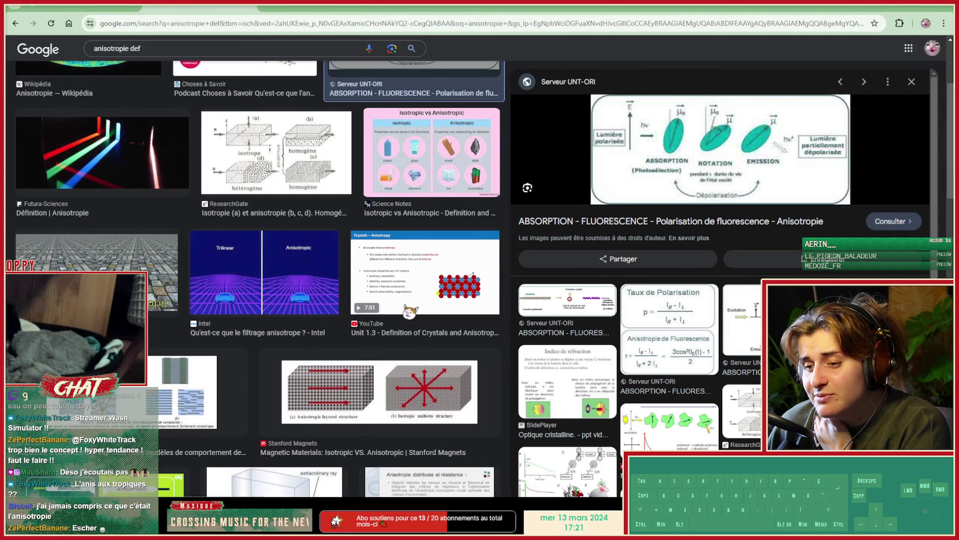
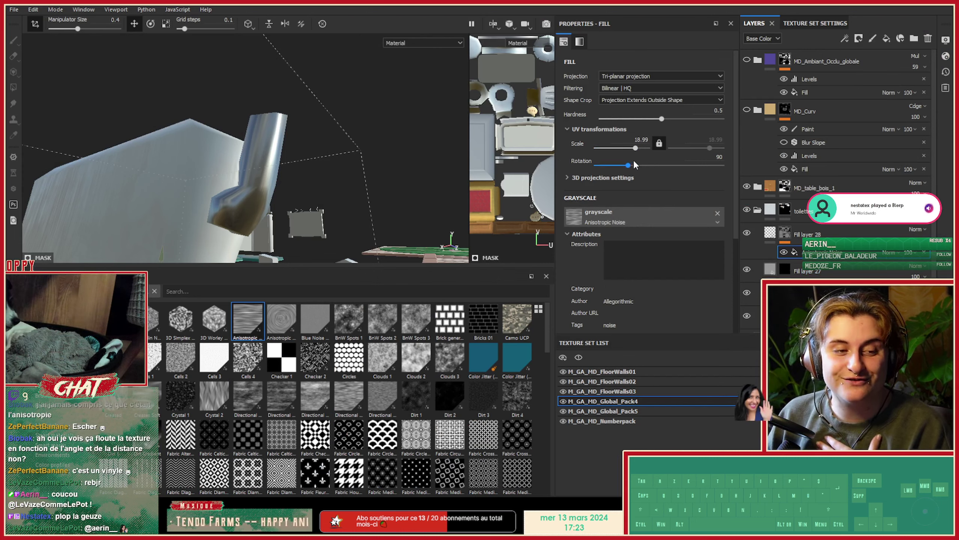
Enable the height channel on Fill layer 28 with a height of 0.0099, alongside its roughness.
{"action": "scroll", "coordinate": [589, 306], "scroll_direction": "down", "scroll_amount": 5}
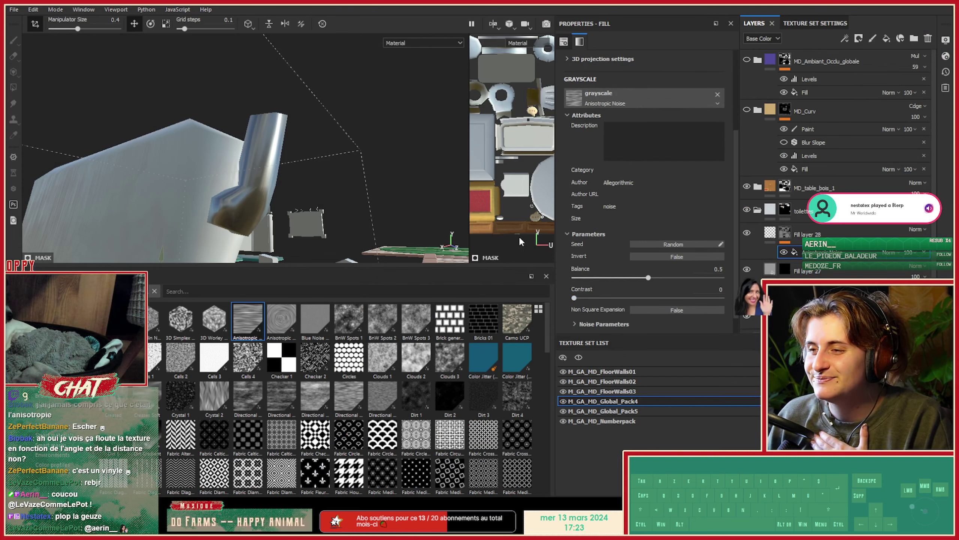
{"action": "right_click", "coordinate": [788, 235]}
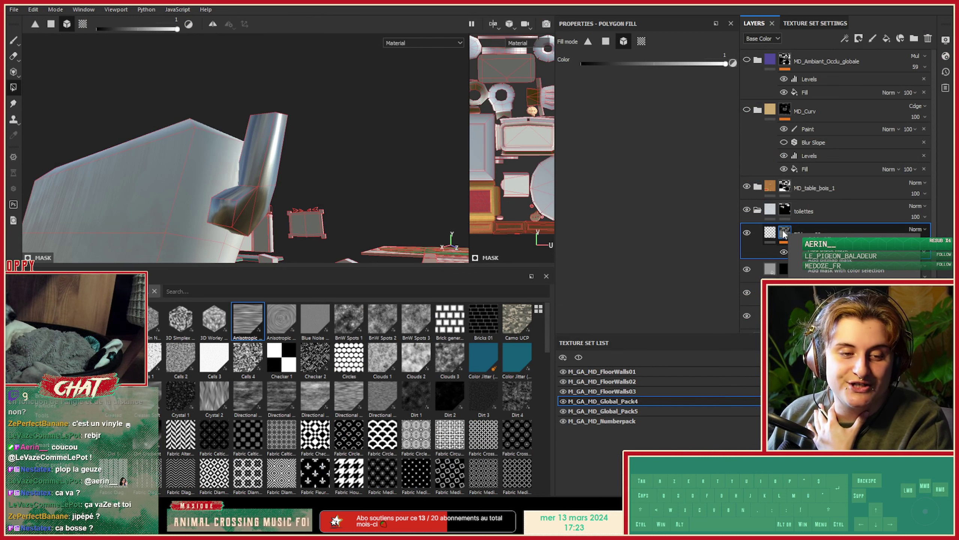
{"action": "left_click", "coordinate": [705, 263]}
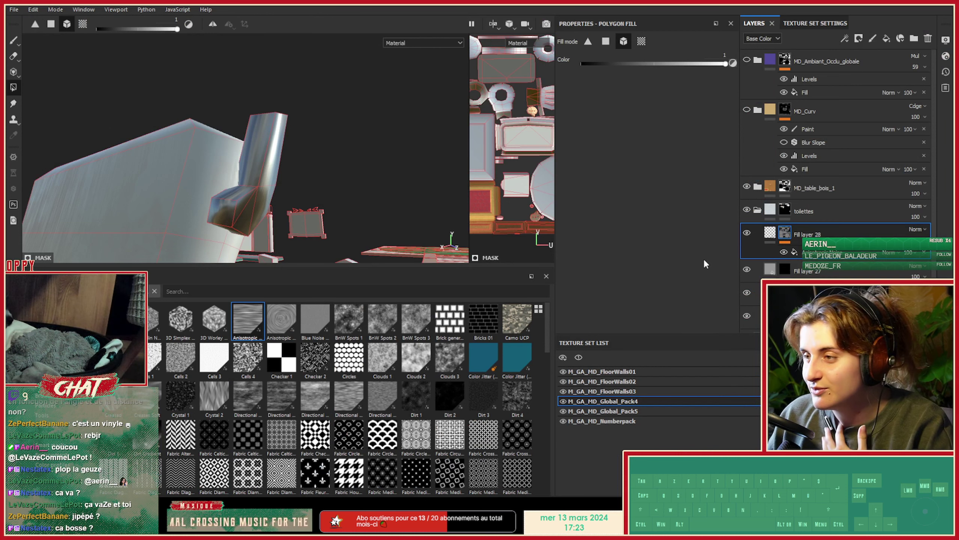
{"action": "left_click_drag", "start_coordinate": [342, 182], "coordinate": [559, 201], "text": "alt"}
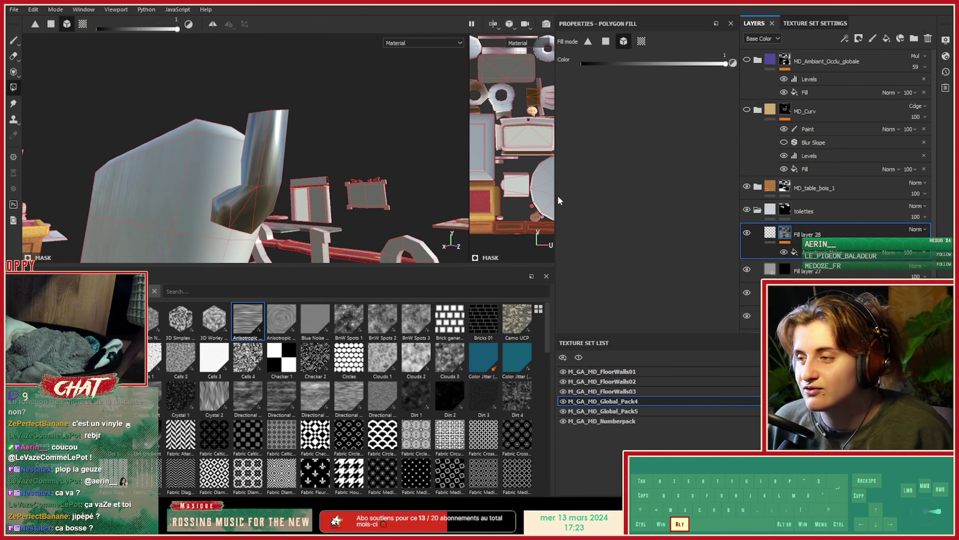
{"action": "left_click", "coordinate": [753, 235]}
{"action": "left_click", "coordinate": [714, 81]}
{"action": "left_click_drag", "start_coordinate": [264, 151], "coordinate": [342, 212], "text": "alt"}
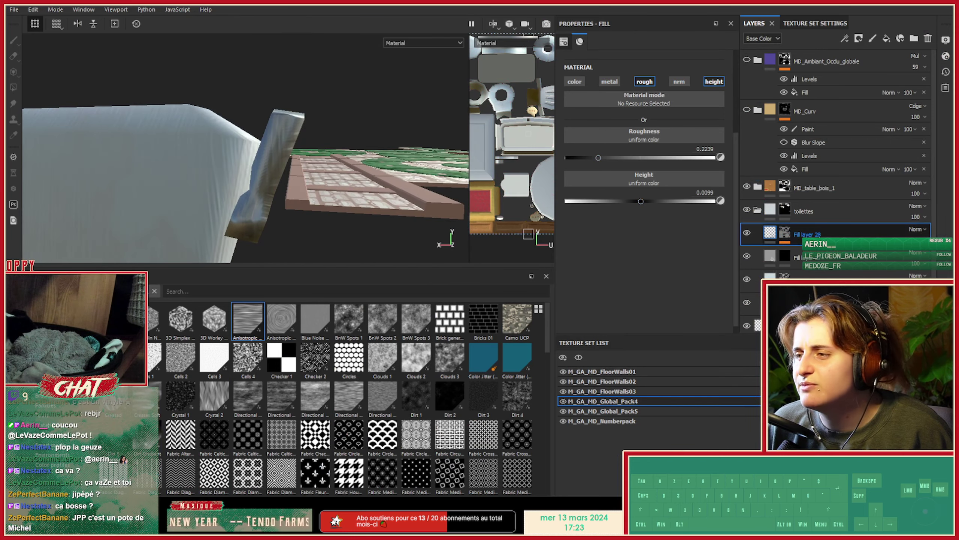
Switch the anisotropic noise fill in Fill layer 28's mask to UV projection and check it around the toilet.
{"action": "left_click_drag", "start_coordinate": [788, 235], "coordinate": [788, 234]}
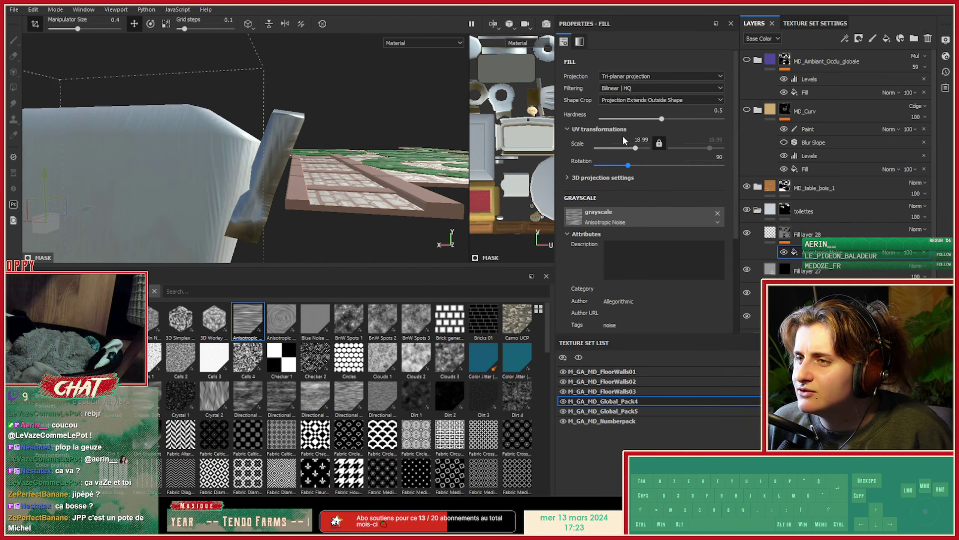
{"action": "left_click", "coordinate": [629, 78]}
{"action": "left_click", "coordinate": [632, 84]}
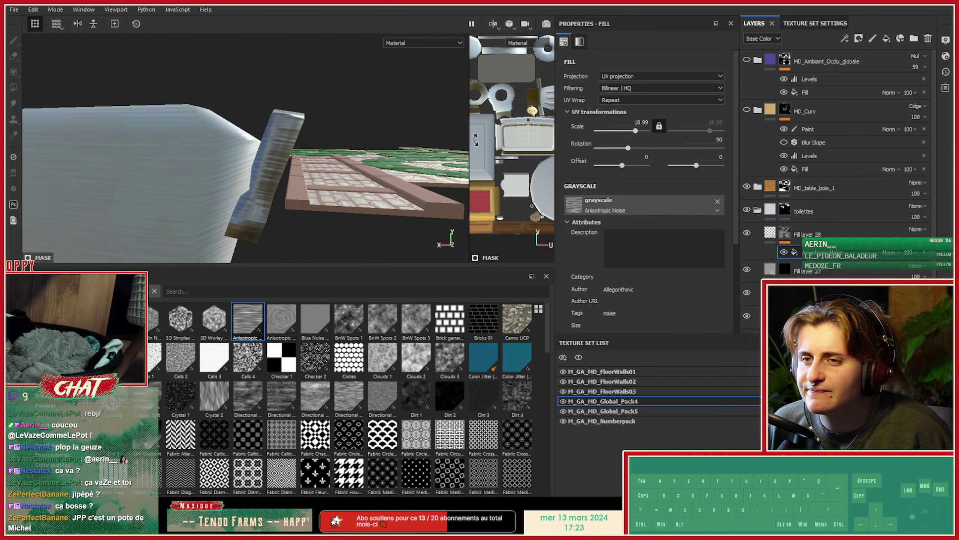
{"action": "left_click_drag", "start_coordinate": [272, 163], "coordinate": [487, 203], "text": "alt"}
{"action": "left_click_drag", "start_coordinate": [241, 167], "coordinate": [321, 189], "text": "alt"}
{"action": "middle_click_drag", "start_coordinate": [321, 189], "coordinate": [302, 181], "text": "alt"}
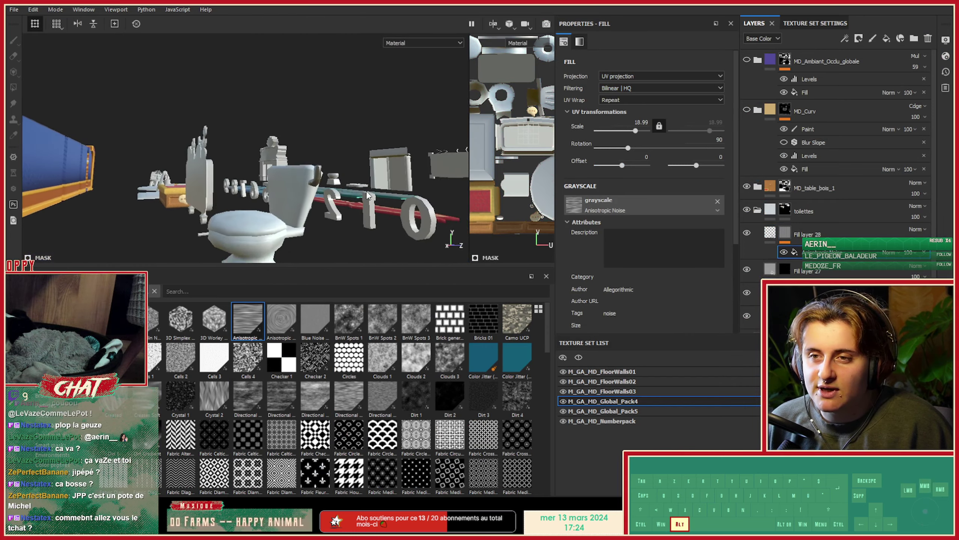
Set the mask noise's UV rotation to 0 and inspect the grain direction on the flush handle.
{"action": "scroll", "coordinate": [284, 174], "scroll_direction": "up", "scroll_amount": 4, "text": "alt"}
{"action": "left_click_drag", "start_coordinate": [285, 175], "coordinate": [338, 191], "text": "alt"}
{"action": "type", "text": "0"}
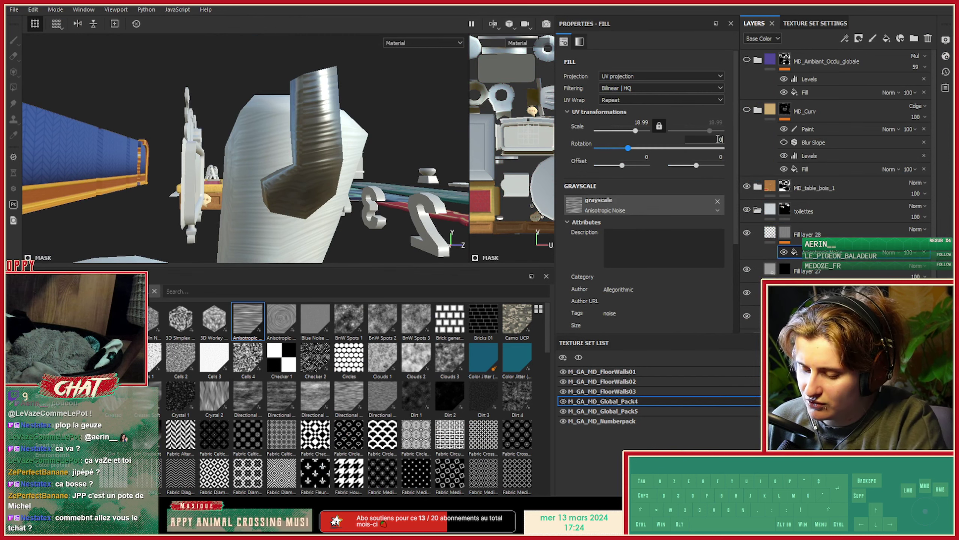
{"action": "key", "text": "Return"}
{"action": "left_click_drag", "start_coordinate": [257, 142], "coordinate": [256, 171], "text": "alt"}
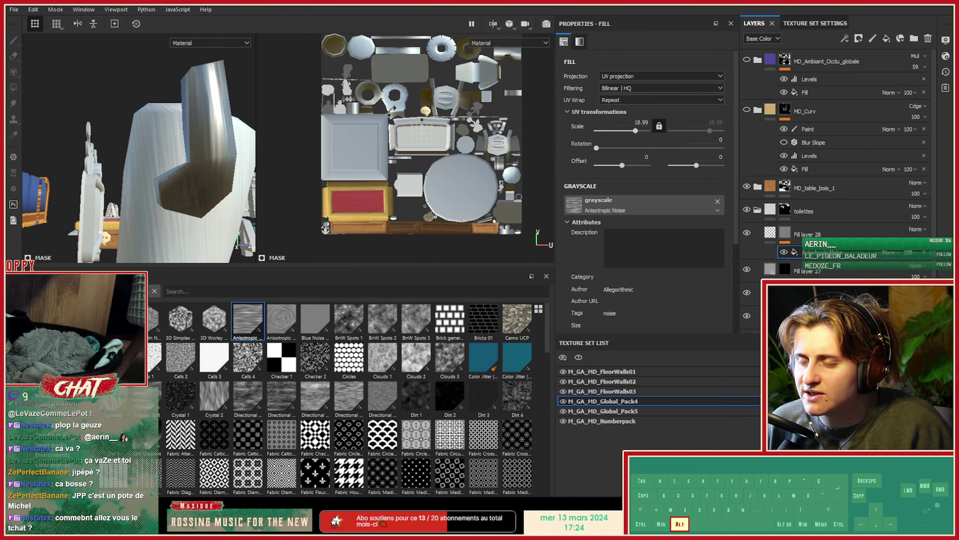
Examine the UV layout in the 2D view in base color and material display, checking how the toilet parts are laid out.
{"action": "middle_click_drag", "start_coordinate": [393, 163], "coordinate": [347, 163], "text": "alt"}
{"action": "right_click_drag", "start_coordinate": [454, 148], "coordinate": [477, 225], "text": "alt"}
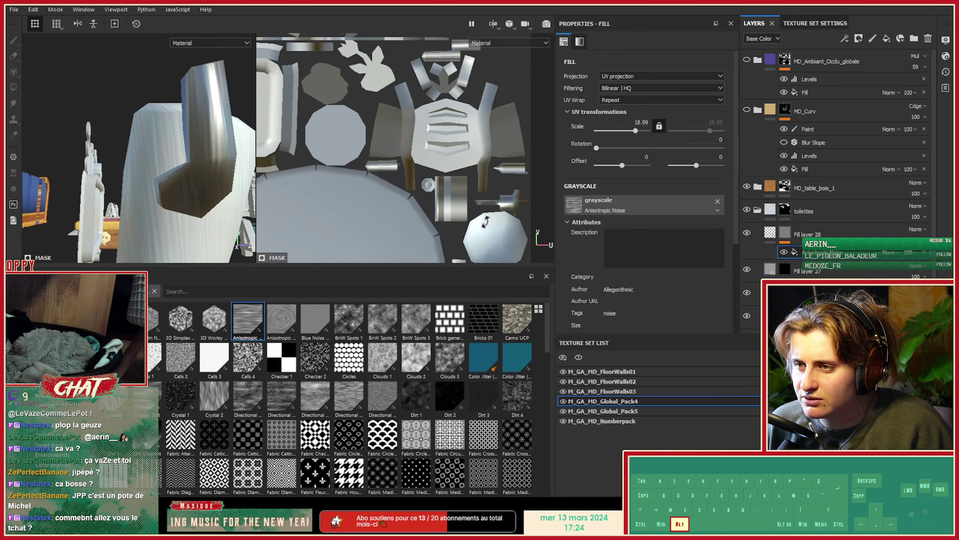
{"action": "middle_click_drag", "start_coordinate": [476, 225], "coordinate": [500, 181], "text": "alt"}
{"action": "key", "text": "c"}
{"action": "right_click_drag", "start_coordinate": [501, 181], "coordinate": [408, 177], "text": "alt"}
{"action": "middle_click_drag", "start_coordinate": [408, 178], "coordinate": [398, 128], "text": "alt"}
{"action": "right_click_drag", "start_coordinate": [393, 185], "coordinate": [347, 173], "text": "alt"}
{"action": "middle_click_drag", "start_coordinate": [346, 173], "coordinate": [362, 175], "text": "alt"}
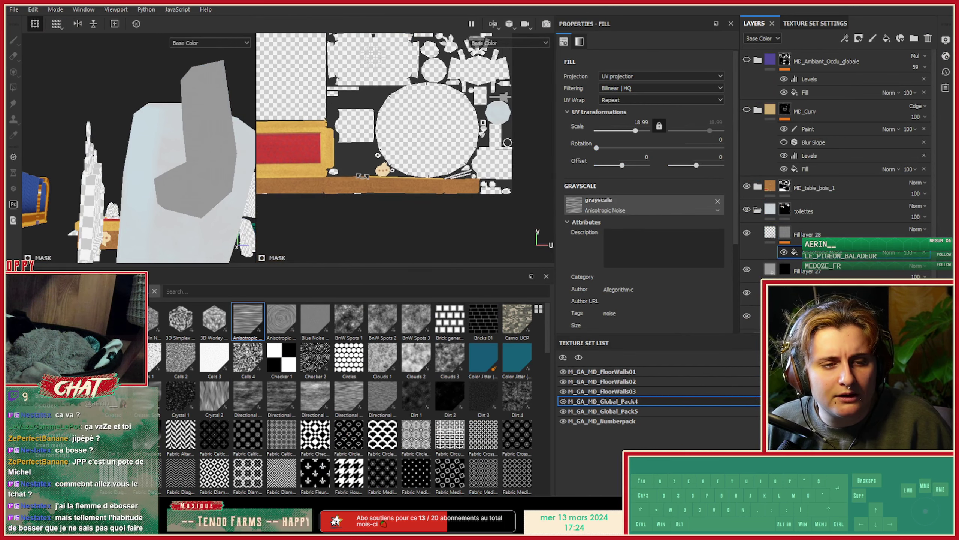
{"action": "key", "text": "m"}
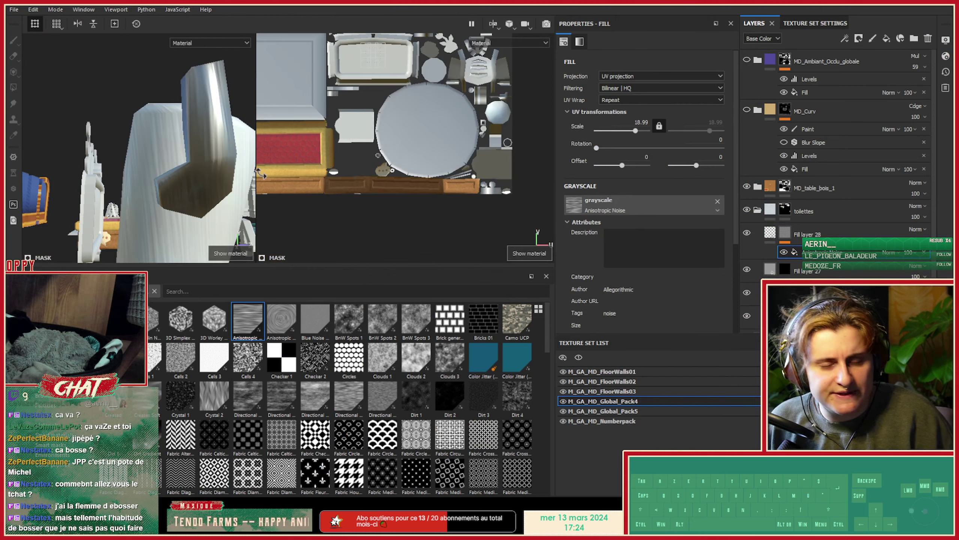
{"action": "left_click_drag", "start_coordinate": [255, 185], "coordinate": [480, 187]}
{"action": "left_click_drag", "start_coordinate": [277, 161], "coordinate": [370, 178], "text": "alt"}
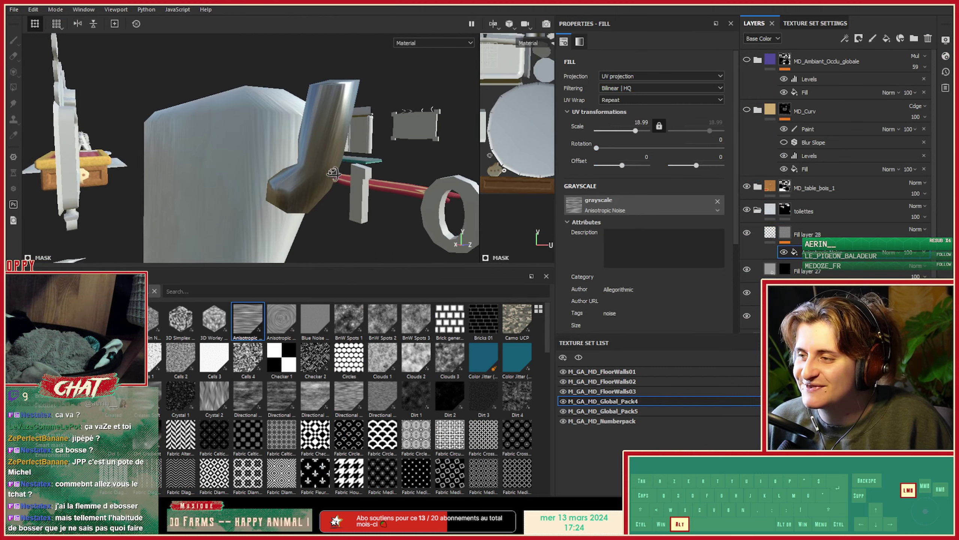
{"action": "left_click", "coordinate": [786, 235]}
{"action": "left_click", "coordinate": [842, 251]}
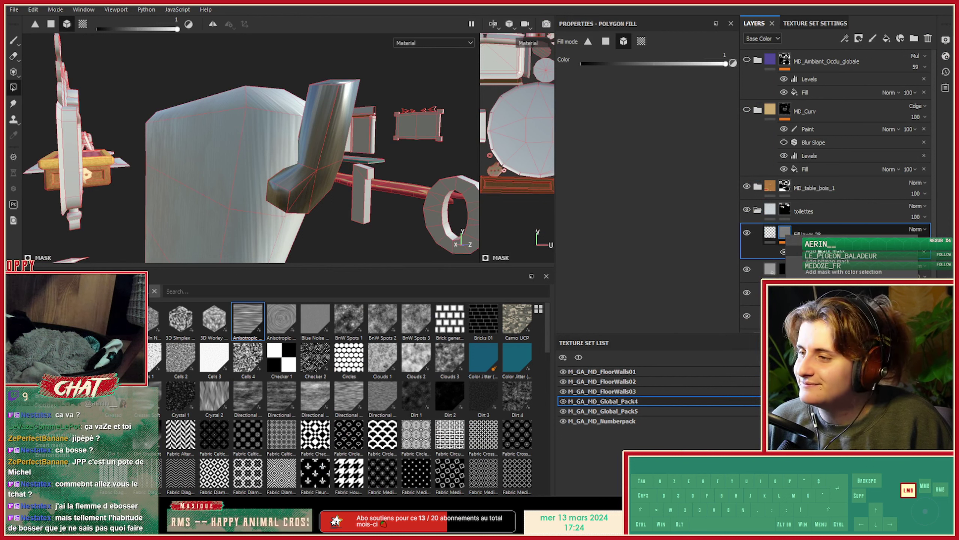
{"action": "left_click", "coordinate": [843, 252]}
{"action": "key", "text": "ctrl+z"}
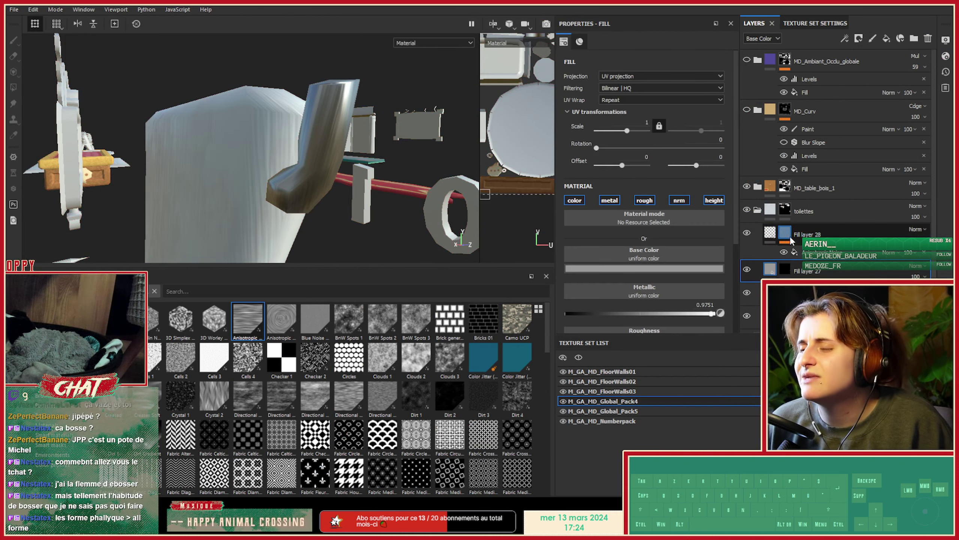
Add a paint effect above the anisotropic noise in Fill layer 28's mask.
{"action": "left_click", "coordinate": [785, 232]}
{"action": "right_click", "coordinate": [786, 234]}
{"action": "left_click", "coordinate": [818, 362]}
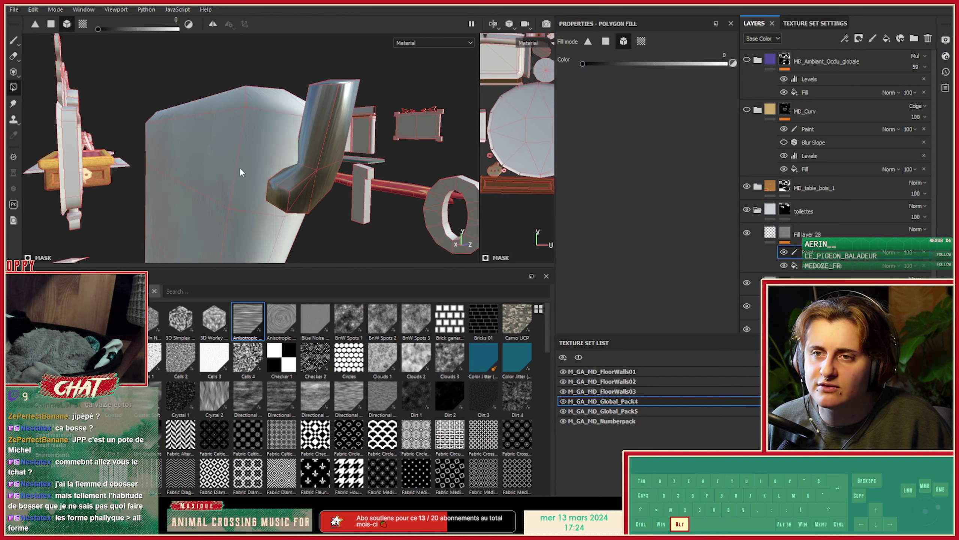
Polygon-fill the toilet body with black (0) in the mask's paint effect so the noise stays only on the flush handle.
{"action": "left_click_drag", "start_coordinate": [239, 169], "coordinate": [171, 200], "text": "alt"}
{"action": "middle_click_drag", "start_coordinate": [170, 200], "coordinate": [242, 109], "text": "alt"}
{"action": "left_click_drag", "start_coordinate": [133, 101], "coordinate": [372, 275]}
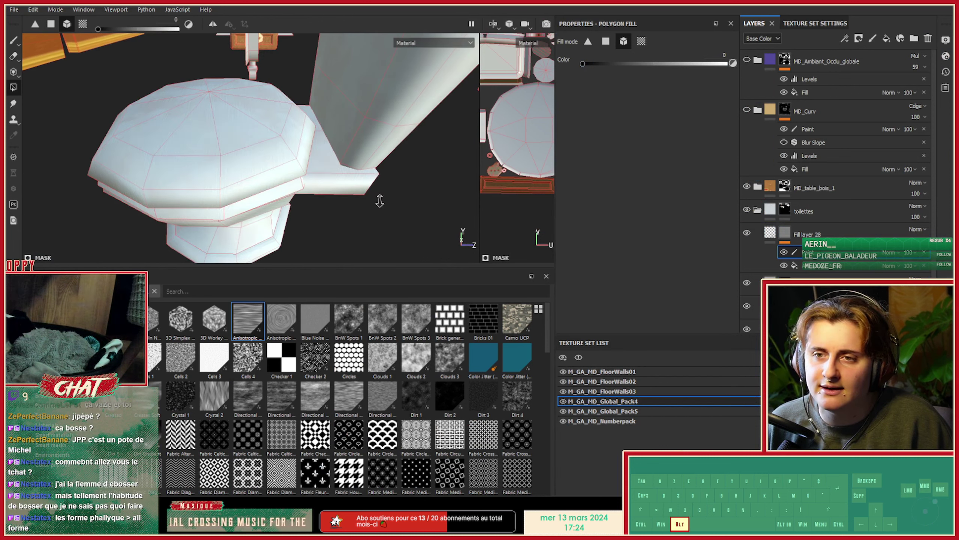
{"action": "right_click_drag", "start_coordinate": [378, 197], "coordinate": [287, 200], "text": "alt"}
{"action": "left_click_drag", "start_coordinate": [287, 200], "coordinate": [246, 203], "text": "alt"}
{"action": "right_click_drag", "start_coordinate": [245, 203], "coordinate": [328, 209], "text": "alt"}
{"action": "left_click_drag", "start_coordinate": [328, 208], "coordinate": [300, 176], "text": "alt"}
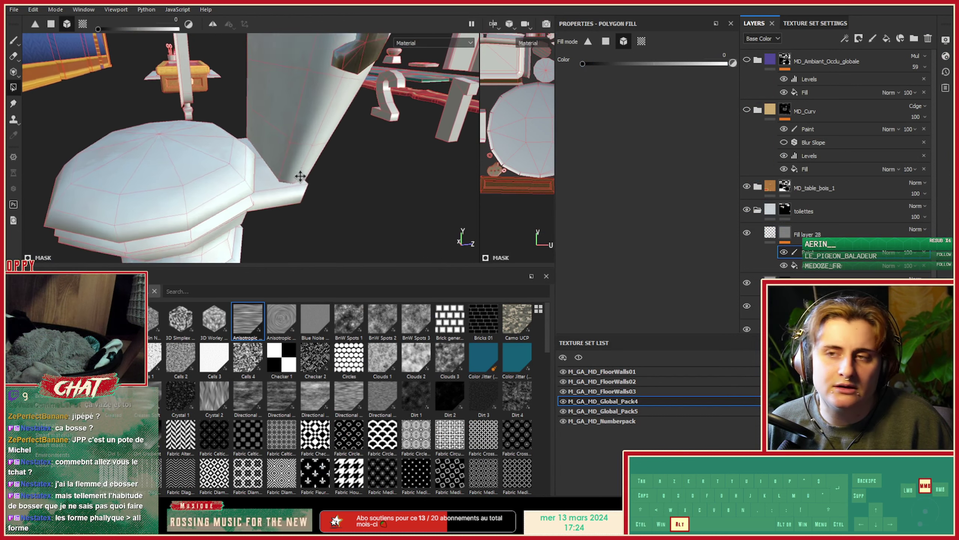
{"action": "middle_click_drag", "start_coordinate": [300, 176], "coordinate": [326, 188], "text": "alt"}
{"action": "left_click_drag", "start_coordinate": [325, 189], "coordinate": [329, 181], "text": "alt"}
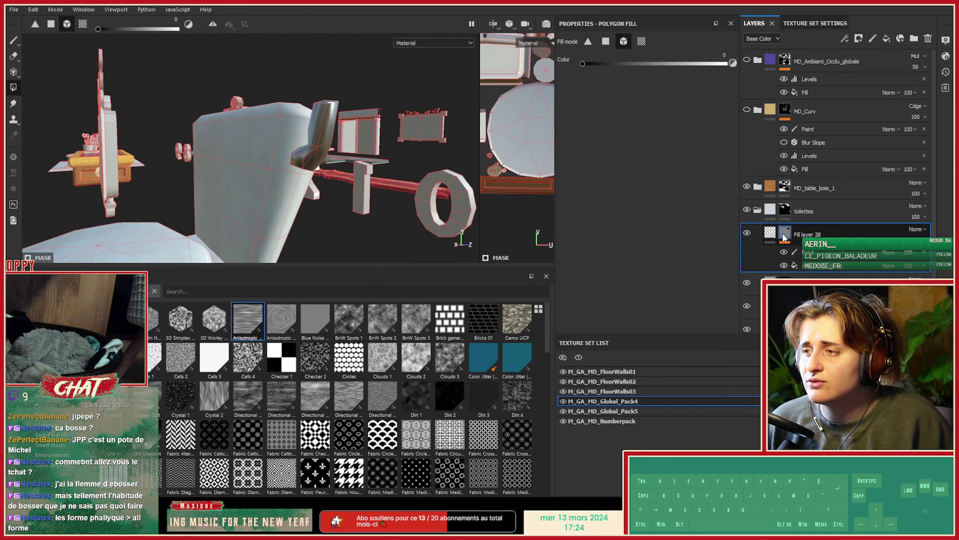
Add a new fill layer above Fill layer 28 with only the height channel enabled and a height of 0.0495.
{"action": "left_click", "coordinate": [769, 232]}
{"action": "left_click_drag", "start_coordinate": [272, 122], "coordinate": [275, 147], "text": "alt"}
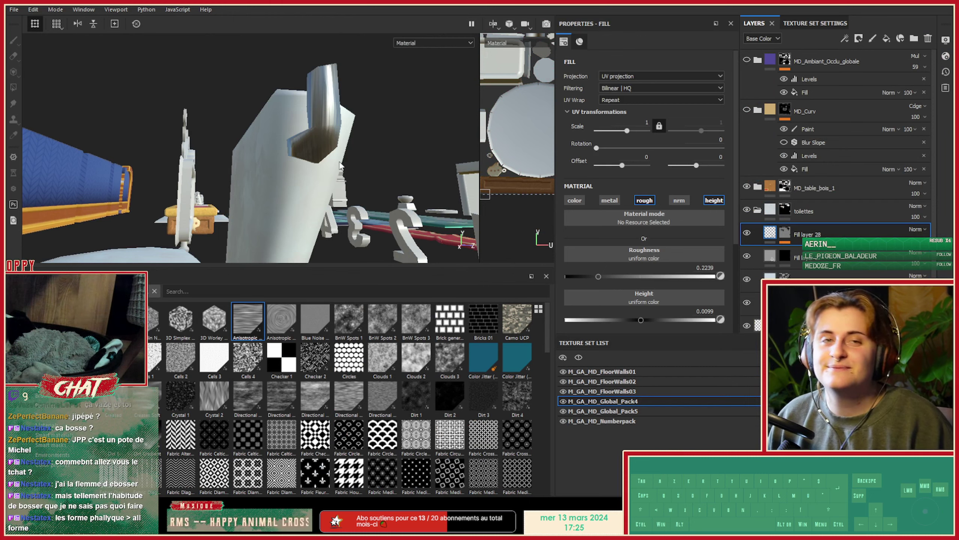
{"action": "left_click_drag", "start_coordinate": [398, 178], "coordinate": [270, 181], "text": "alt"}
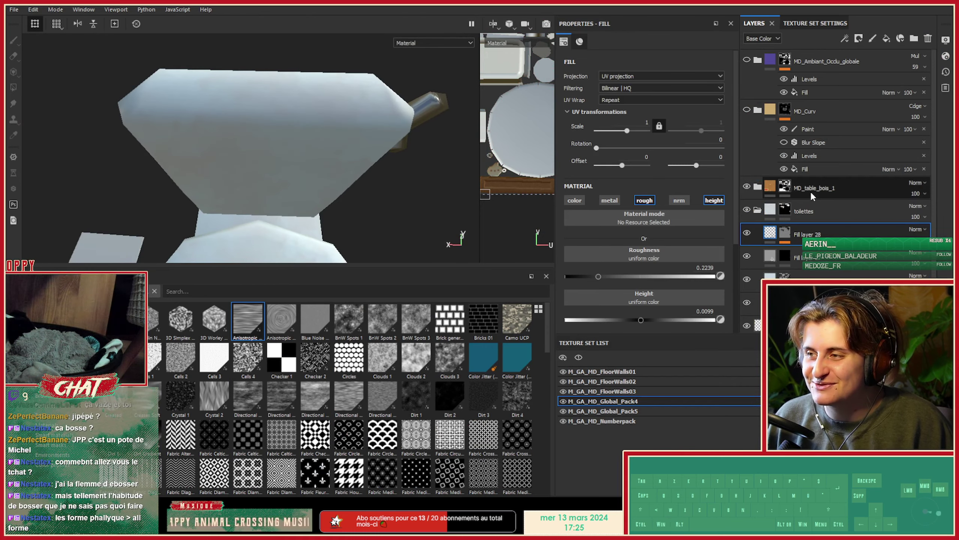
{"action": "left_click", "coordinate": [785, 210]}
{"action": "left_click", "coordinate": [801, 234]}
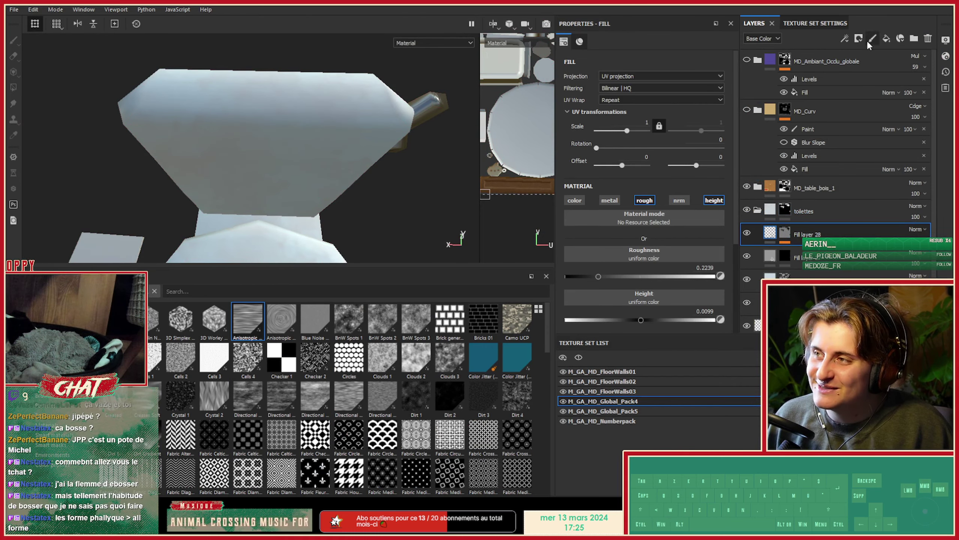
{"action": "left_click", "coordinate": [886, 38]}
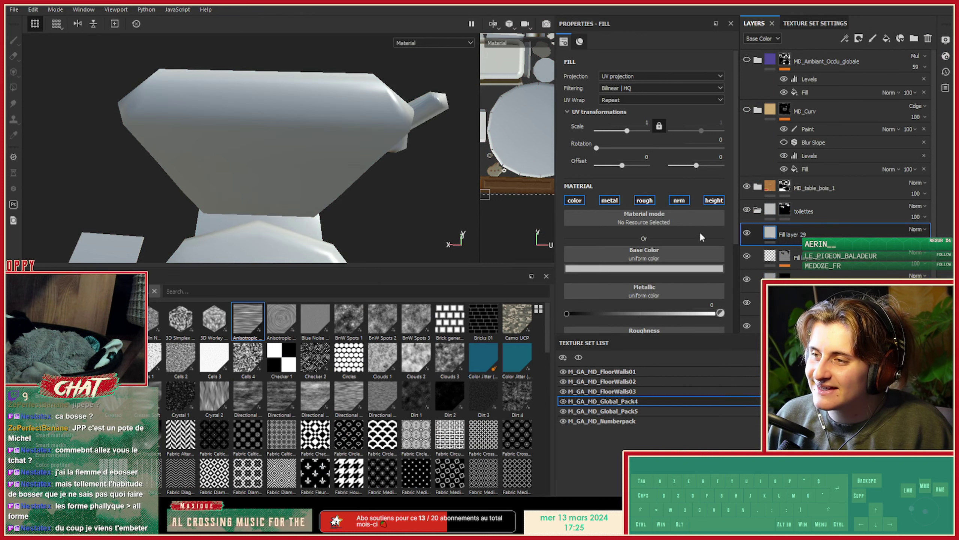
{"action": "left_click", "coordinate": [713, 200], "text": "alt"}
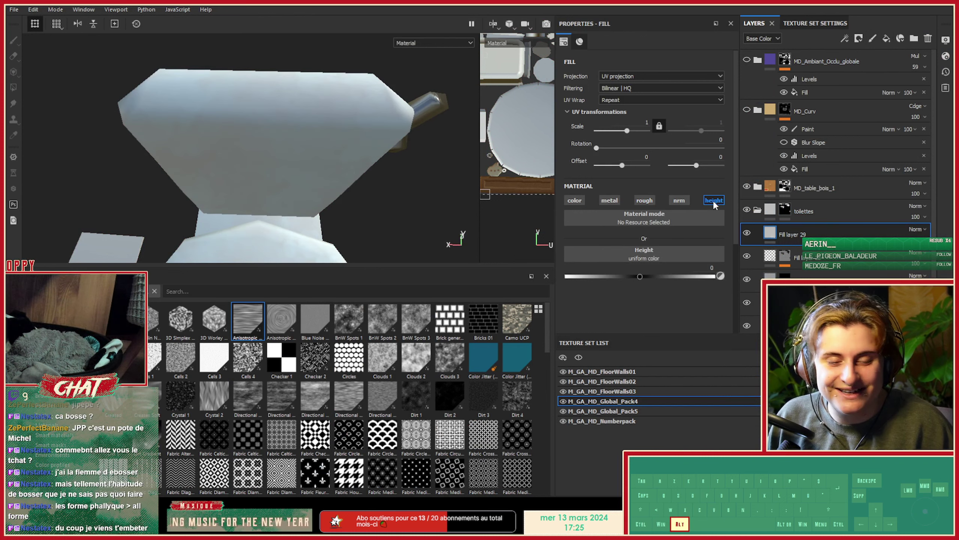
{"action": "left_click_drag", "start_coordinate": [644, 279], "coordinate": [644, 277]}
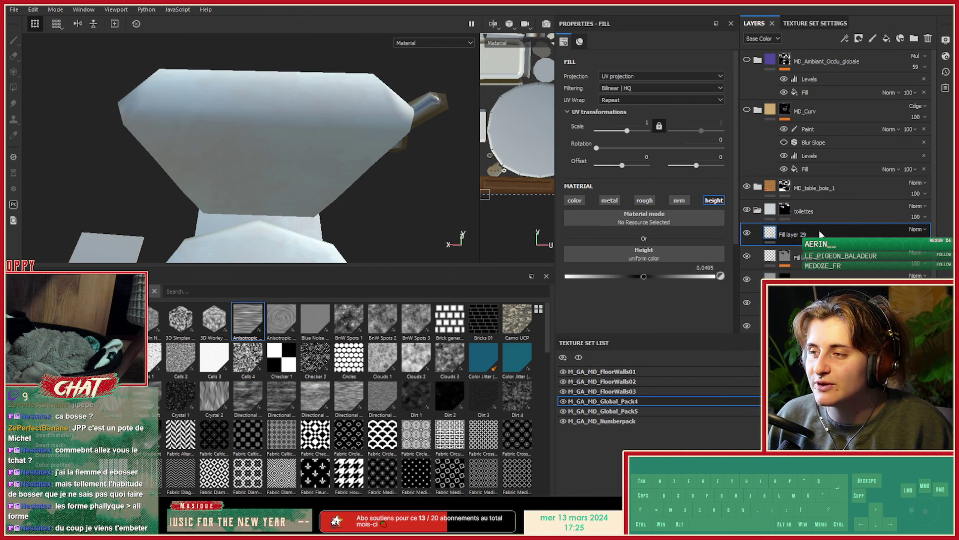
Give the new height fill layer a black mask and add a paint effect to it.
{"action": "right_click", "coordinate": [818, 235]}
{"action": "left_click", "coordinate": [870, 11]}
{"action": "right_click", "coordinate": [791, 233]}
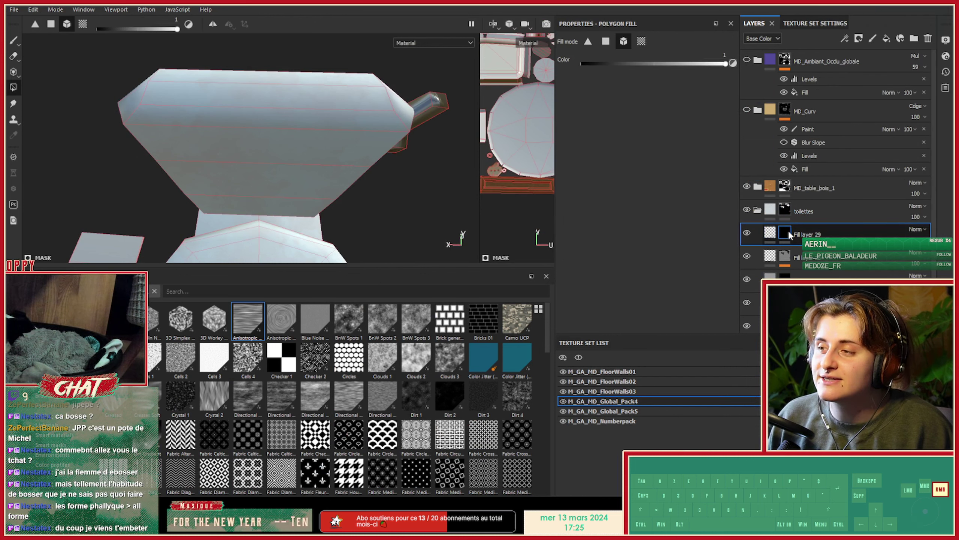
{"action": "left_click", "coordinate": [821, 365]}
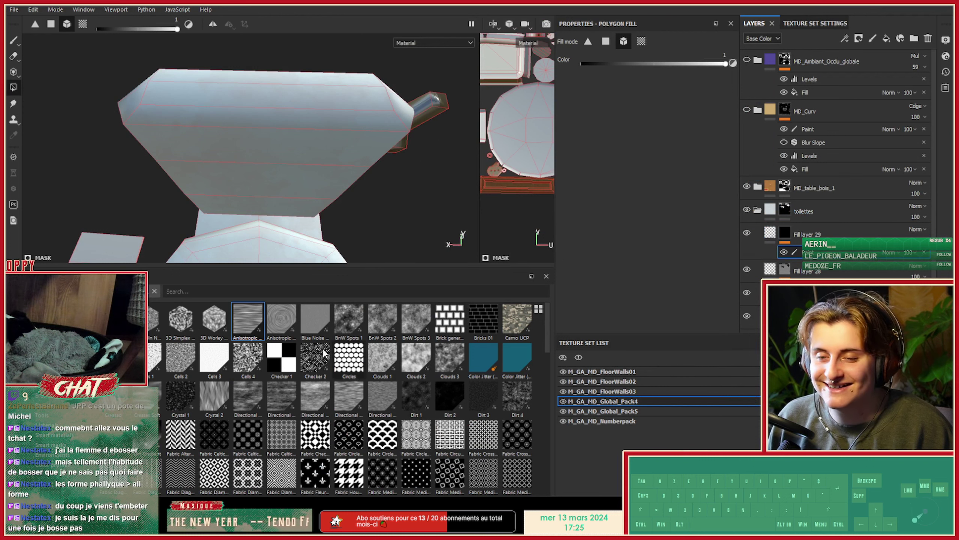
Switch to the Paint tool, browse the alpha library and choose the solid white rounded shape as the brush alpha.
{"action": "left_click", "coordinate": [43, 327]}
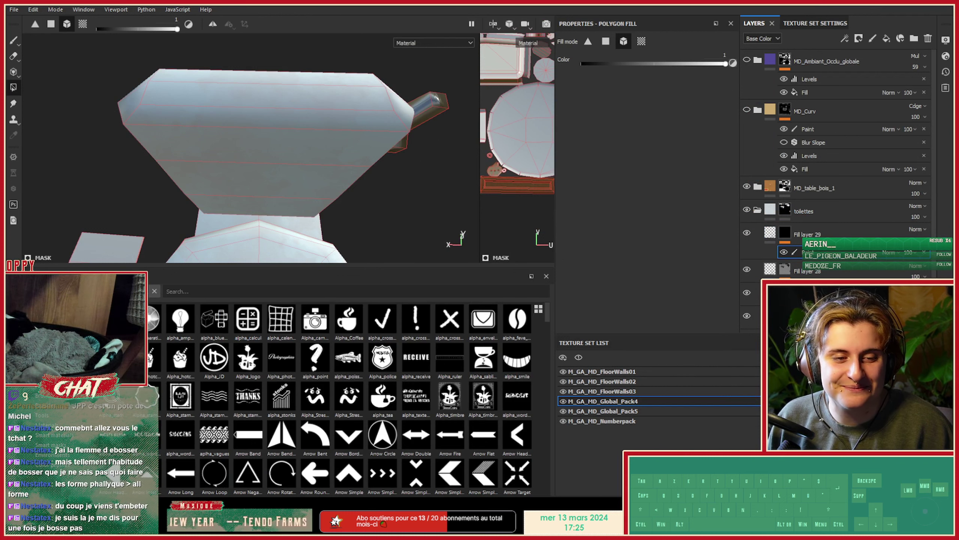
{"action": "key", "text": "p"}
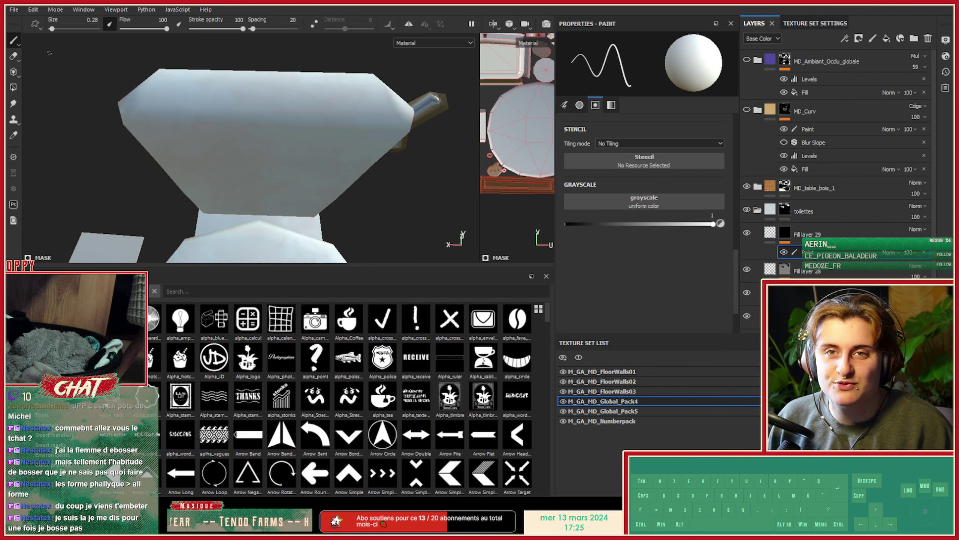
{"action": "scroll", "coordinate": [358, 406], "scroll_direction": "down", "scroll_amount": 10}
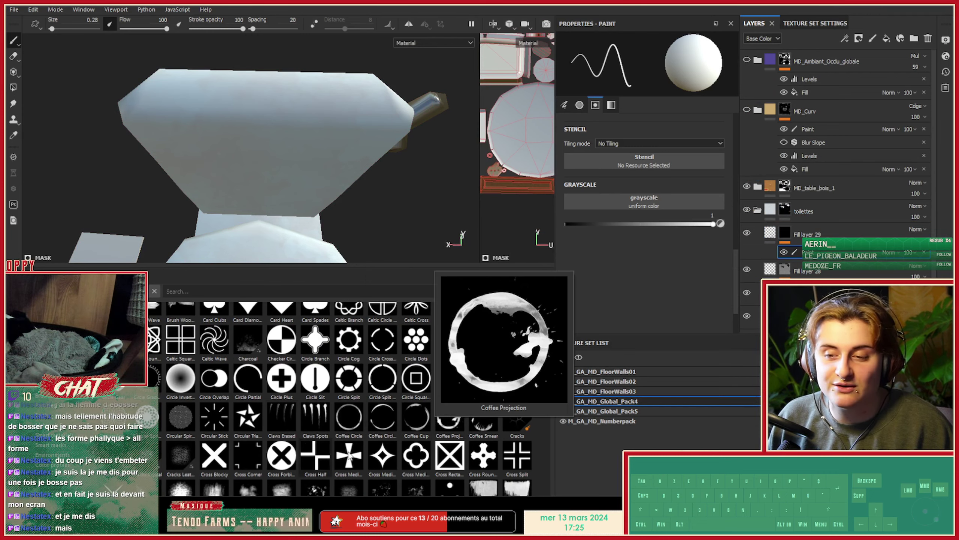
{"action": "scroll", "coordinate": [280, 373], "scroll_direction": "down", "scroll_amount": 10}
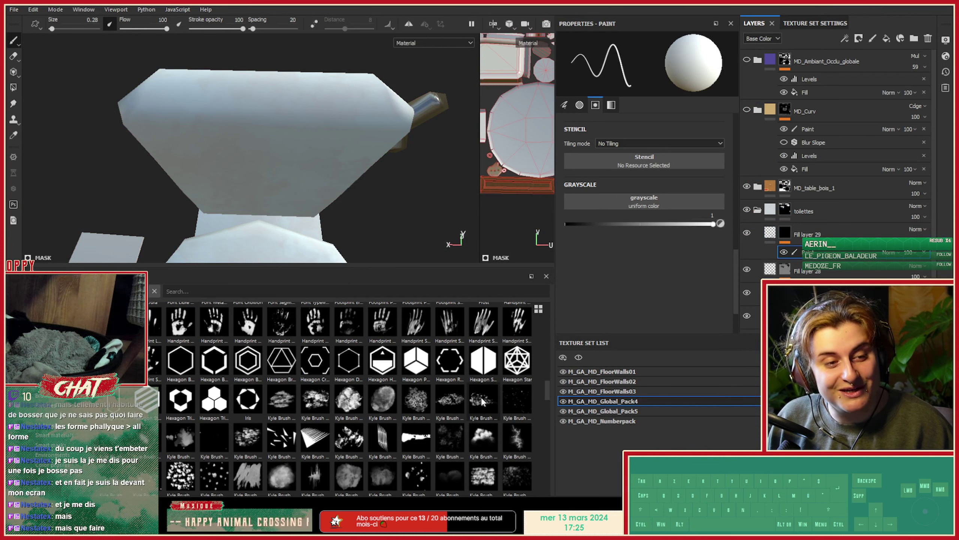
{"action": "scroll", "coordinate": [481, 397], "scroll_direction": "down", "scroll_amount": 10}
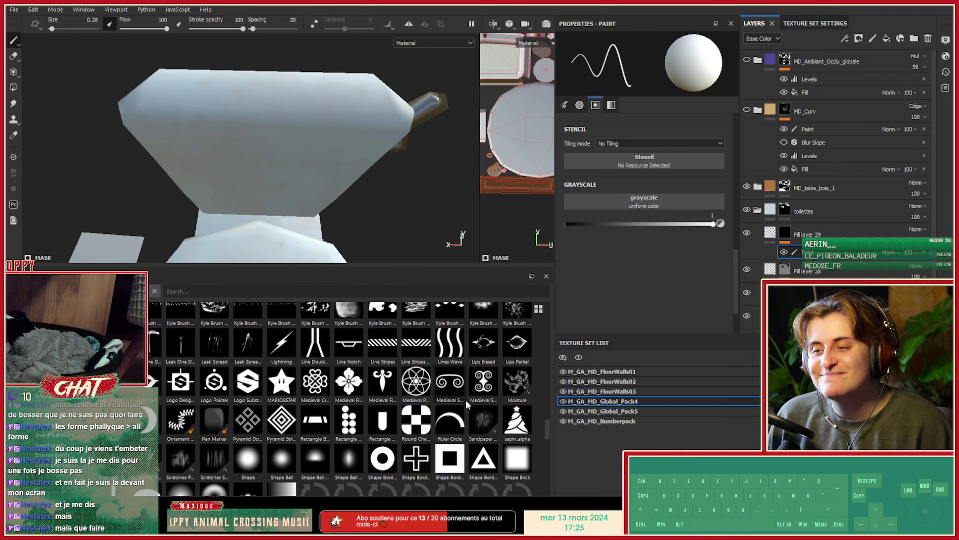
{"action": "scroll", "coordinate": [465, 399], "scroll_direction": "down", "scroll_amount": 4}
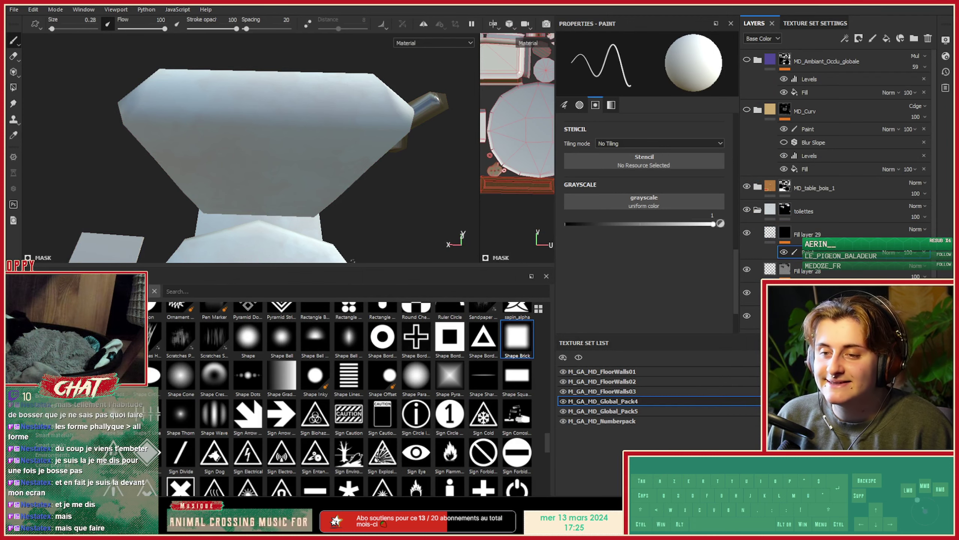
{"action": "left_click", "coordinate": [148, 384]}
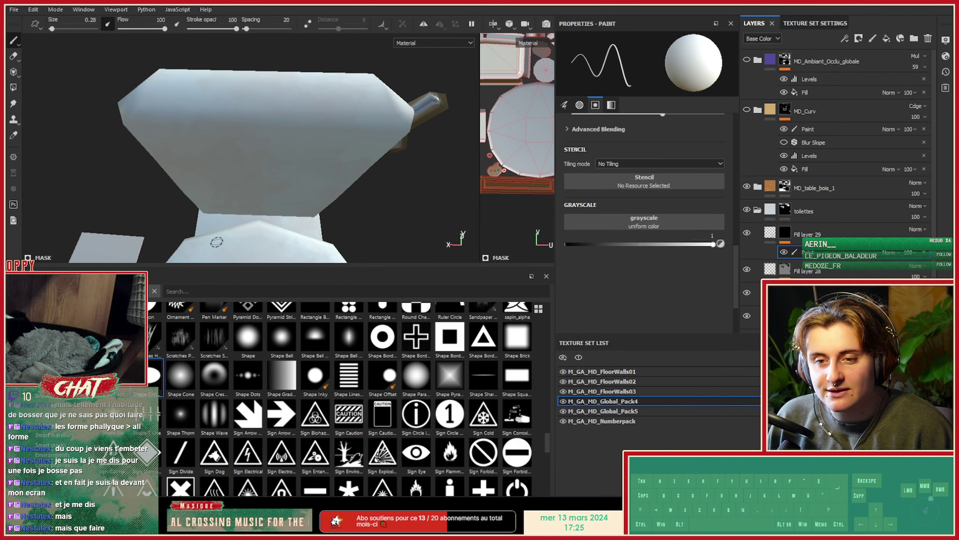
Enlarge the brush to about 2.9 over the toilet tank and browse the alpha library for another relief shape.
{"action": "middle_click_drag", "start_coordinate": [305, 132], "coordinate": [316, 214], "text": "alt"}
{"action": "right_click_drag", "start_coordinate": [272, 196], "coordinate": [354, 197], "text": "ctrl"}
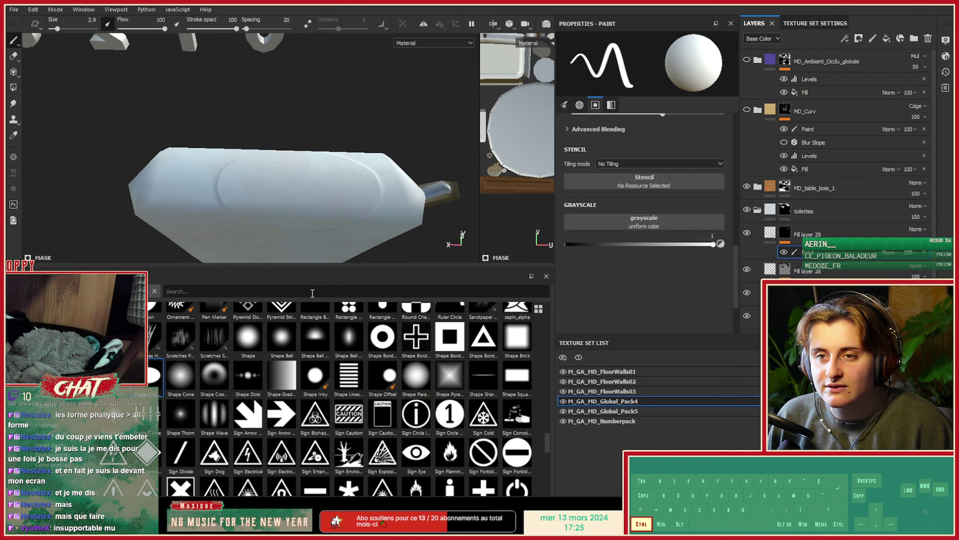
{"action": "scroll", "coordinate": [320, 386], "scroll_direction": "down", "scroll_amount": 3}
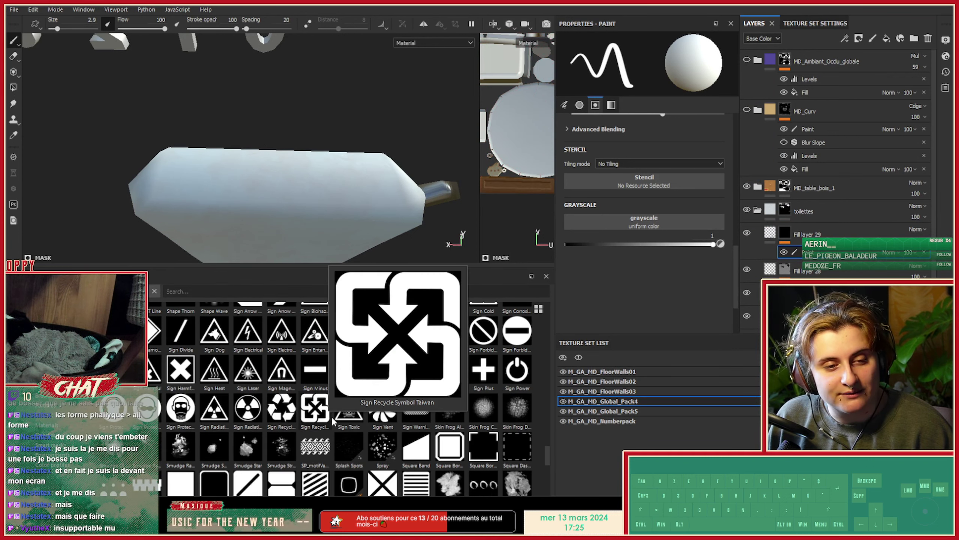
{"action": "mouse_move", "coordinate": [425, 440]}
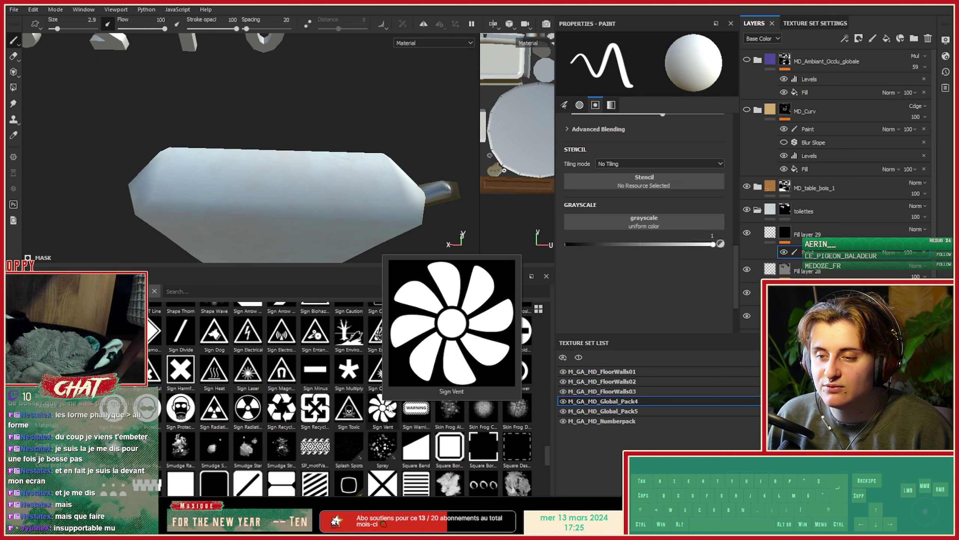
{"action": "left_click_drag", "start_coordinate": [546, 451], "coordinate": [562, 359]}
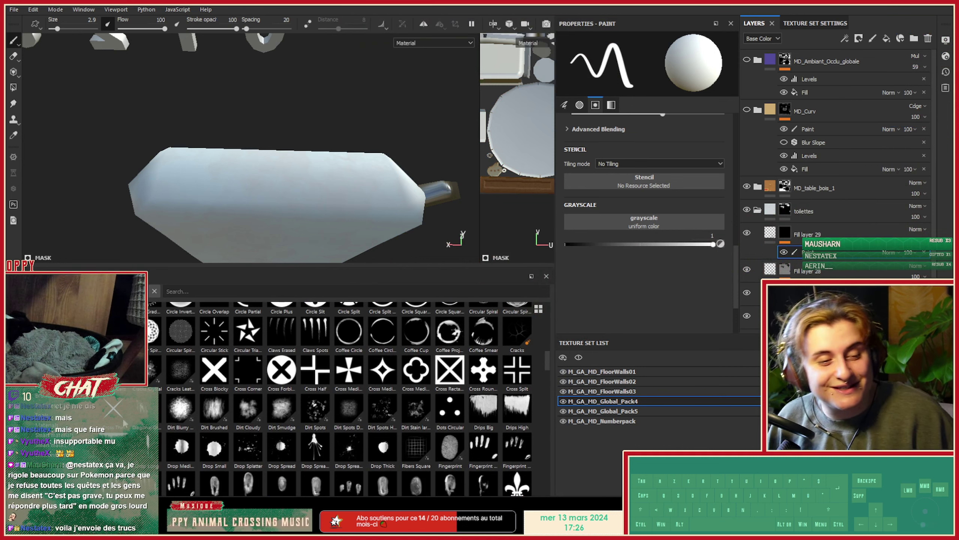
{"action": "scroll", "coordinate": [429, 421], "scroll_direction": "up", "scroll_amount": 6}
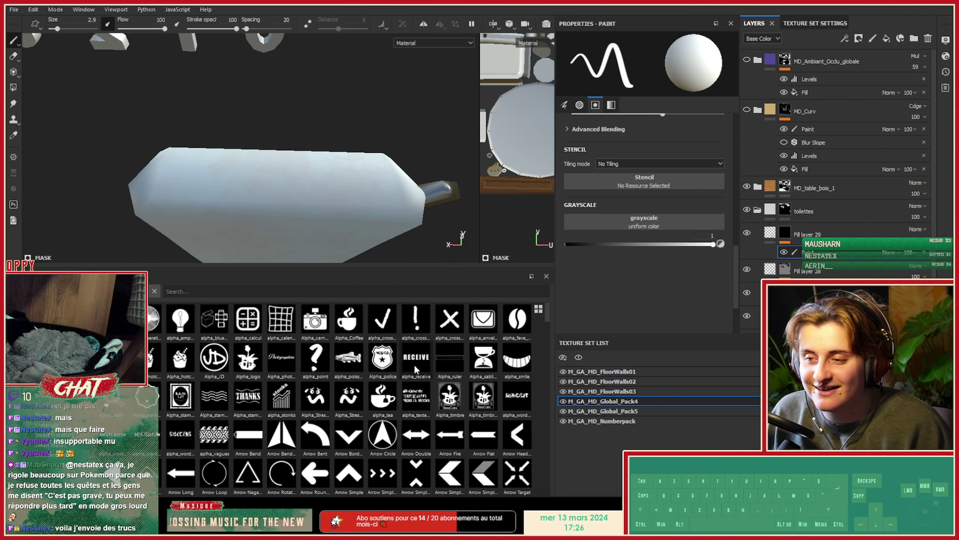
{"action": "scroll", "coordinate": [416, 366], "scroll_direction": "down", "scroll_amount": 3}
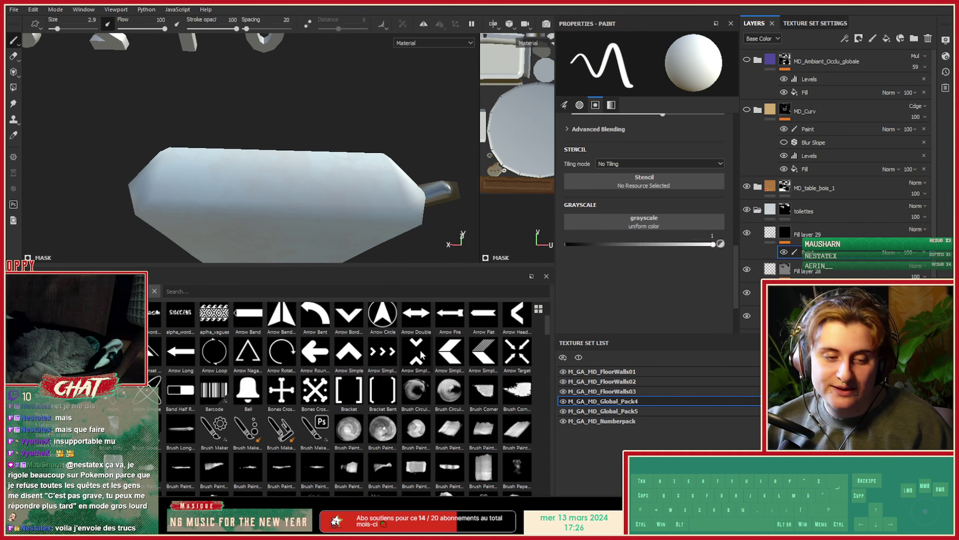
{"action": "mouse_move", "coordinate": [421, 354]}
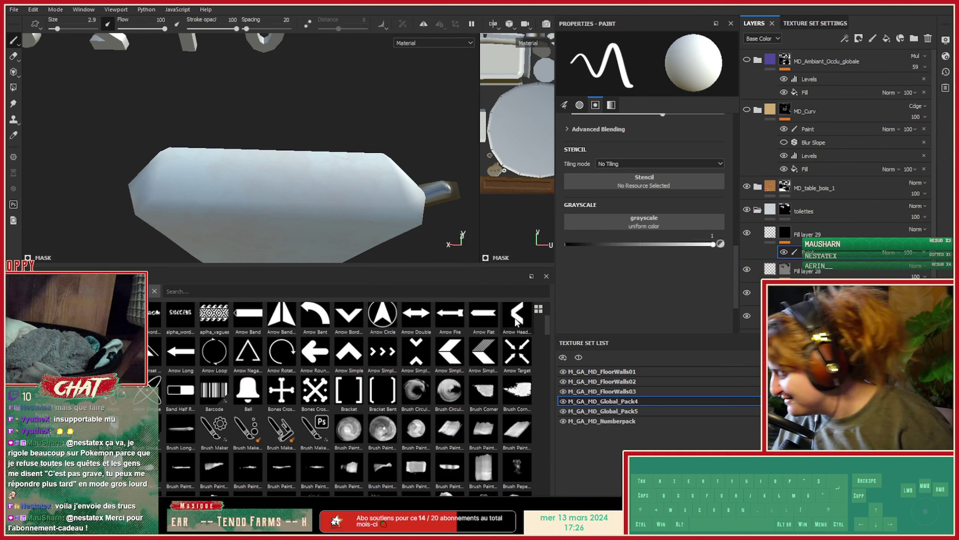
{"action": "mouse_move", "coordinate": [517, 320]}
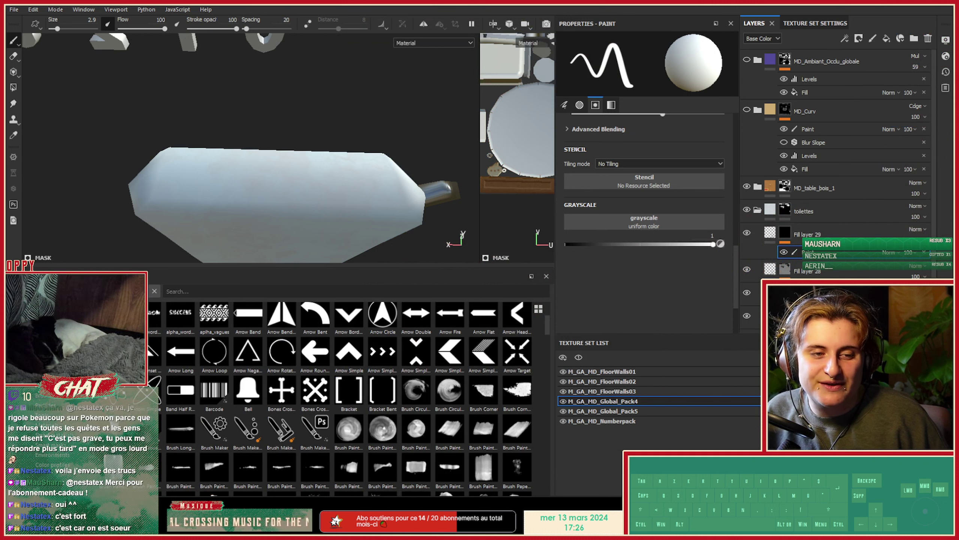
{"action": "scroll", "coordinate": [498, 396], "scroll_direction": "up", "scroll_amount": 3}
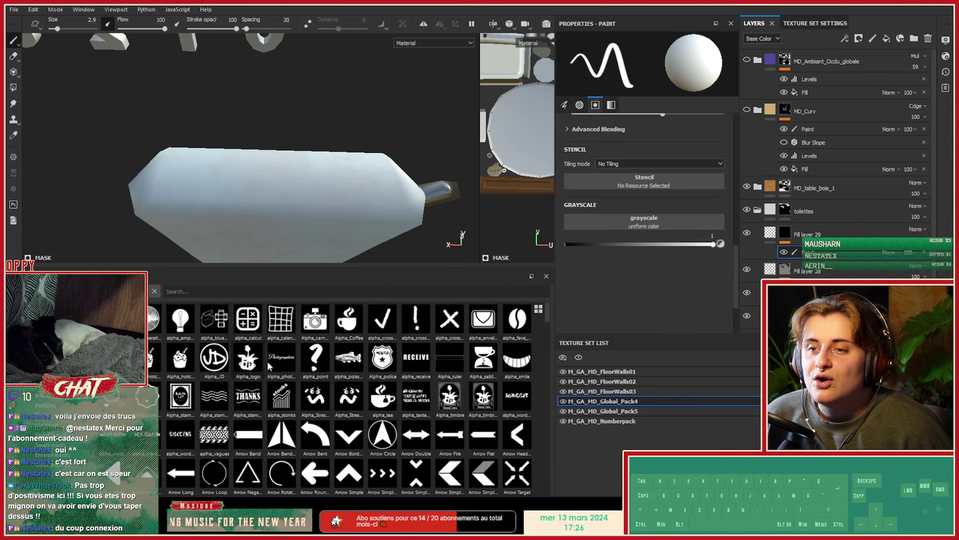
{"action": "scroll", "coordinate": [283, 357], "scroll_direction": "down", "scroll_amount": 3}
{"action": "scroll", "coordinate": [442, 371], "scroll_direction": "down", "scroll_amount": 3}
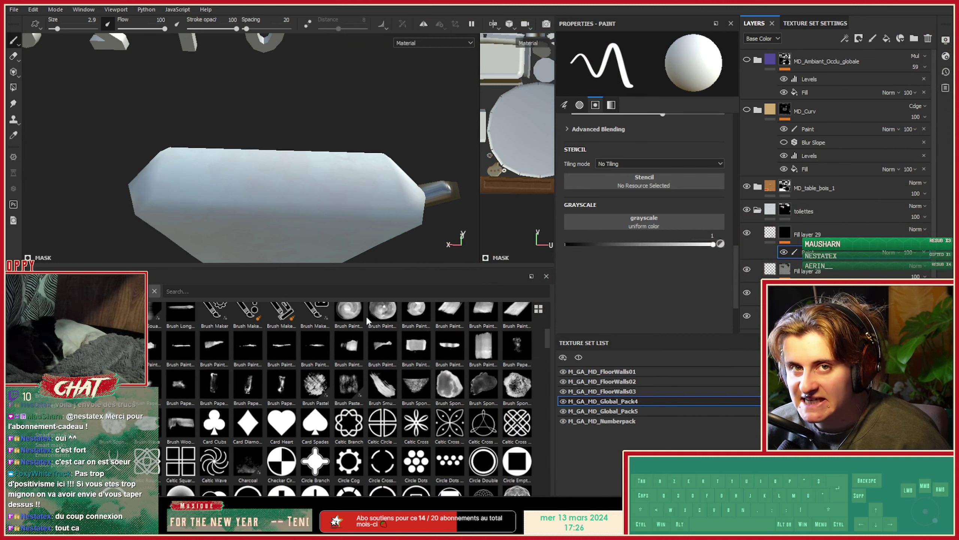
{"action": "scroll", "coordinate": [547, 361], "scroll_direction": "down", "scroll_amount": 3}
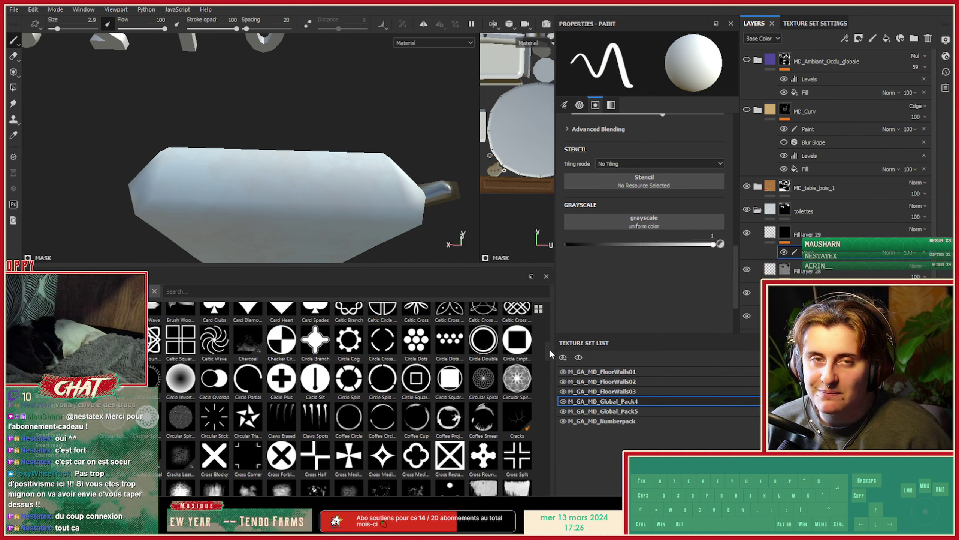
{"action": "scroll", "coordinate": [447, 416], "scroll_direction": "down", "scroll_amount": 3}
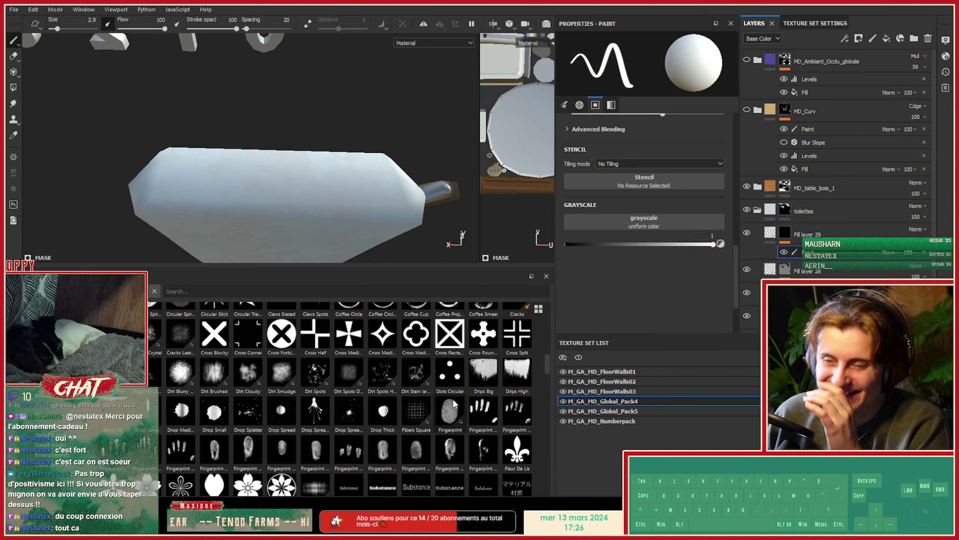
{"action": "scroll", "coordinate": [468, 457], "scroll_direction": "down", "scroll_amount": 3}
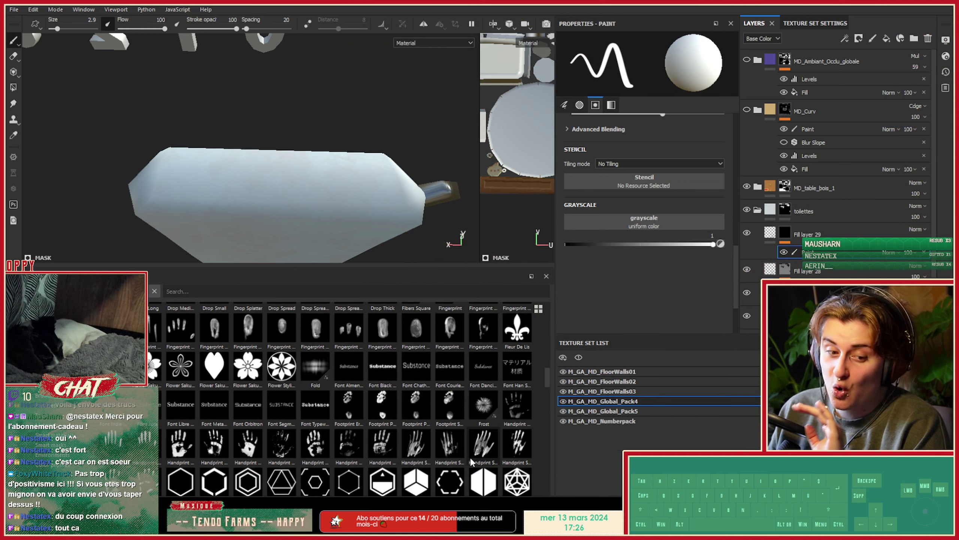
{"action": "mouse_move", "coordinate": [471, 461]}
{"action": "mouse_move", "coordinate": [382, 442]}
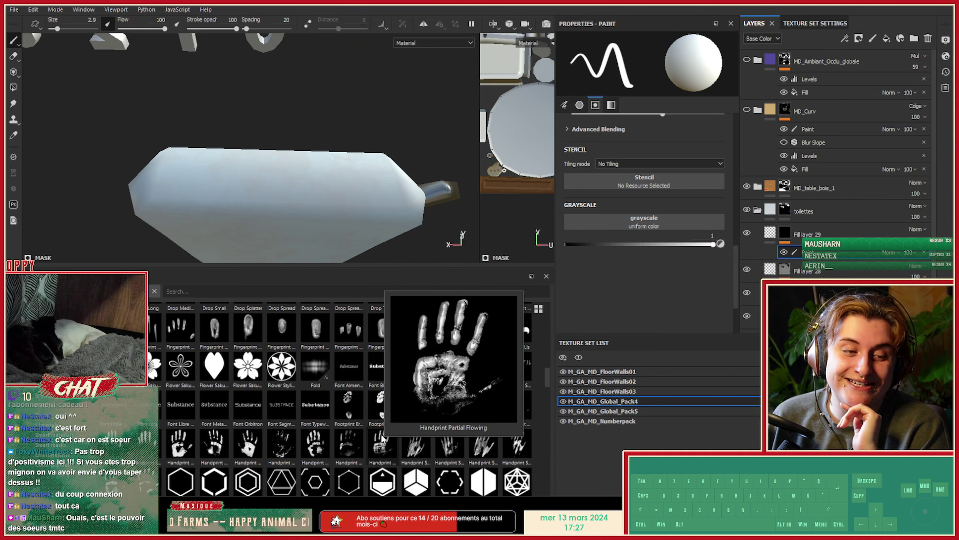
{"action": "scroll", "coordinate": [544, 439], "scroll_direction": "down", "scroll_amount": 10}
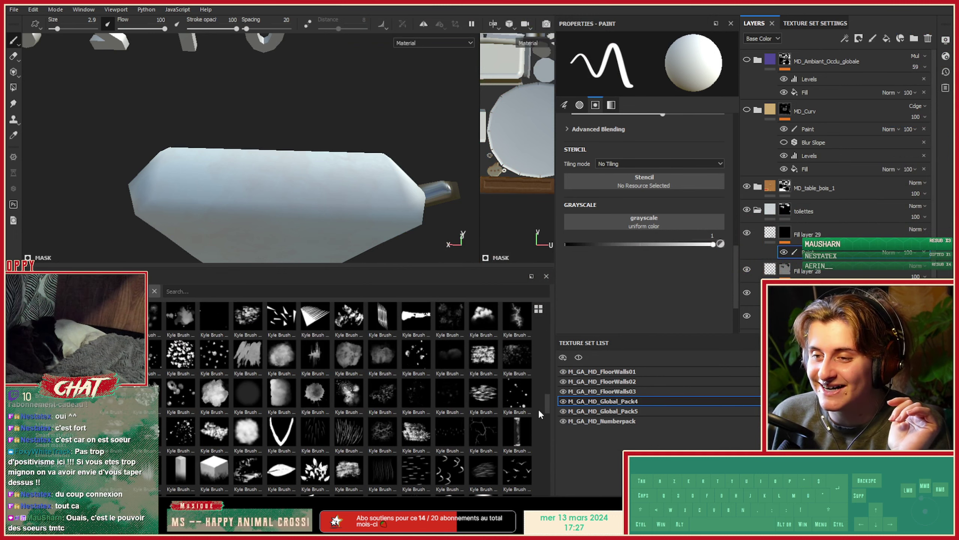
{"action": "scroll", "coordinate": [538, 409], "scroll_direction": "down", "scroll_amount": 3}
{"action": "scroll", "coordinate": [530, 416], "scroll_direction": "down", "scroll_amount": 15}
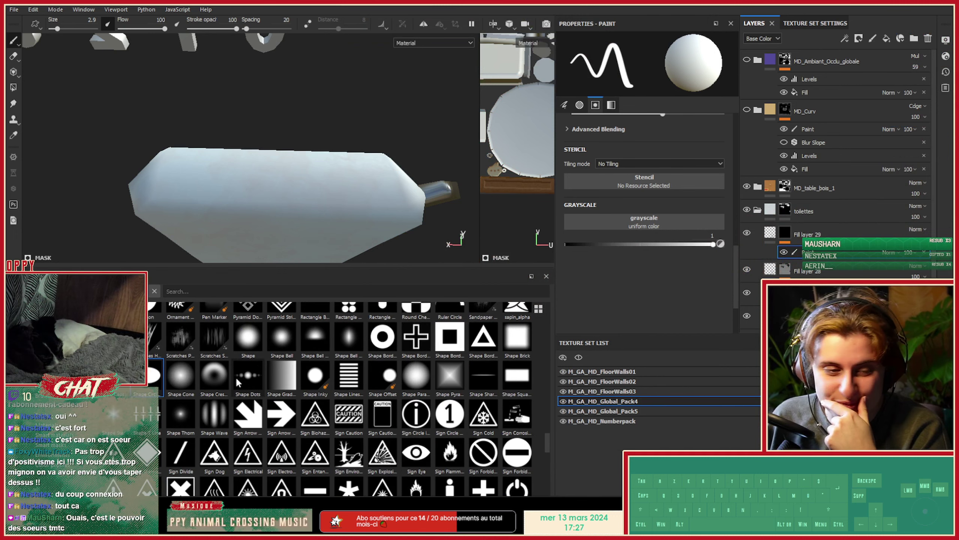
{"action": "mouse_move", "coordinate": [238, 383]}
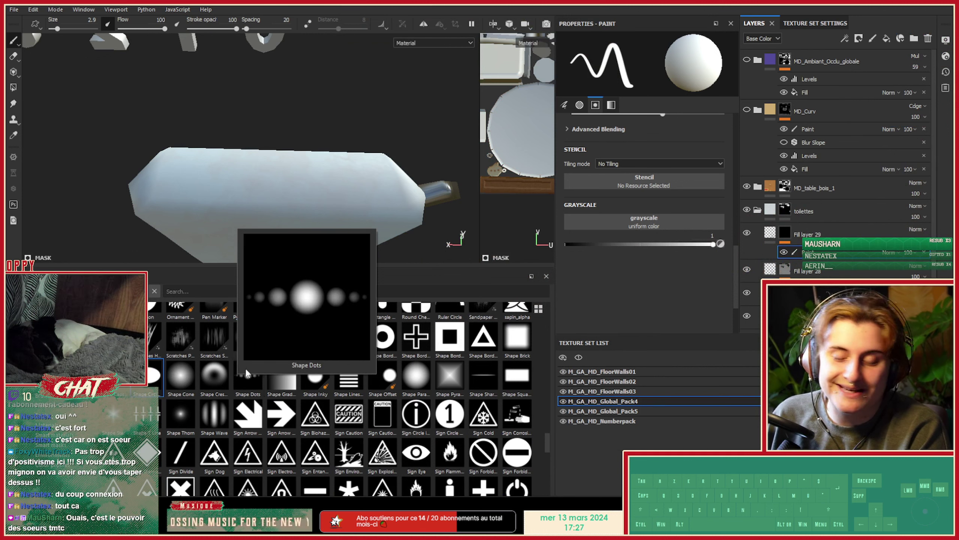
Choose the white rectangle shape alpha at a brush size of about 4.08 and rotate the environment lighting around the toilet tank.
{"action": "left_click", "coordinate": [518, 378]}
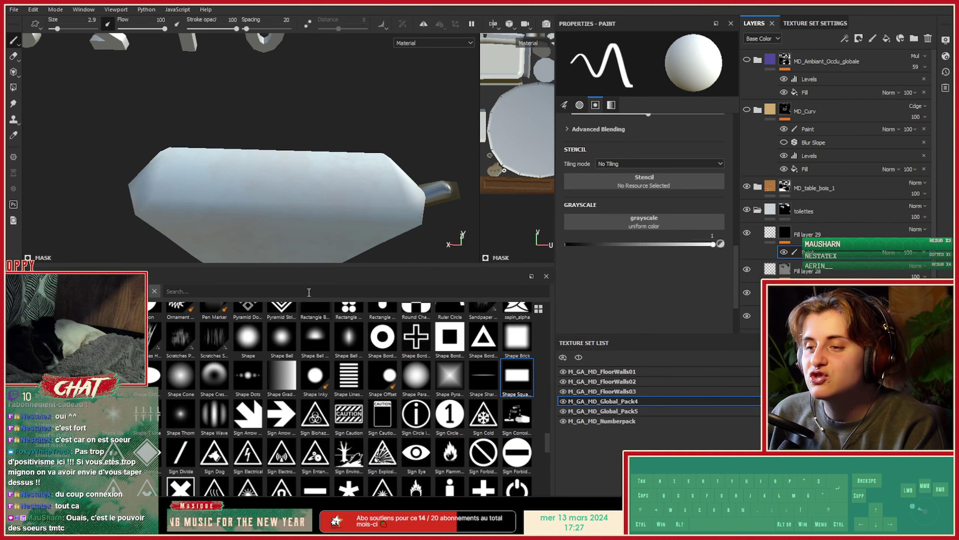
{"action": "right_click_drag", "start_coordinate": [279, 185], "coordinate": [299, 181], "text": "ctrl"}
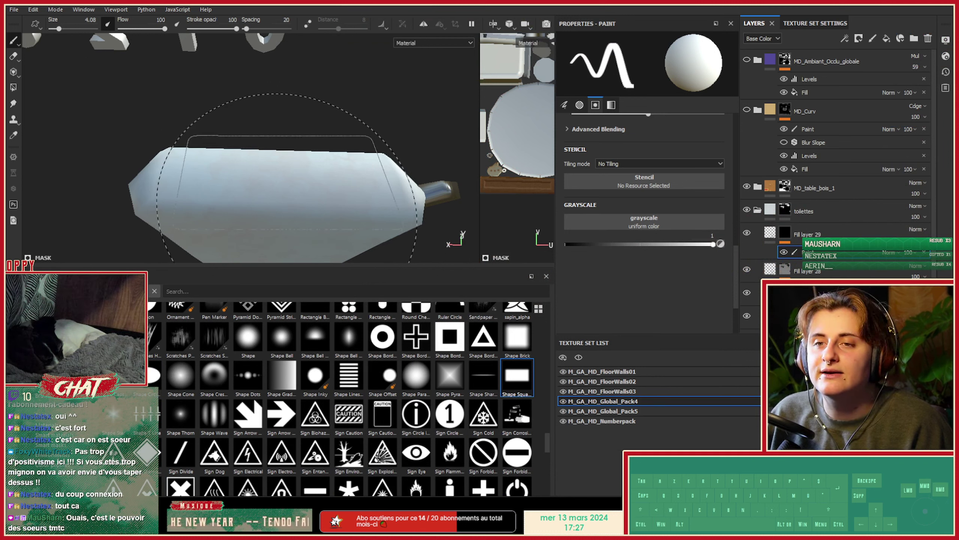
{"action": "mouse_move", "coordinate": [298, 181]}
{"action": "left_mouse_down", "text": "alt"}
{"action": "mouse_move", "coordinate": [342, 235]}
{"action": "mouse_move", "coordinate": [299, 204]}
{"action": "left_mouse_up", "text": "alt"}
{"action": "middle_click_drag", "start_coordinate": [315, 196], "coordinate": [271, 151], "text": "alt"}
{"action": "scroll", "coordinate": [261, 174], "scroll_direction": "up", "scroll_amount": 3}
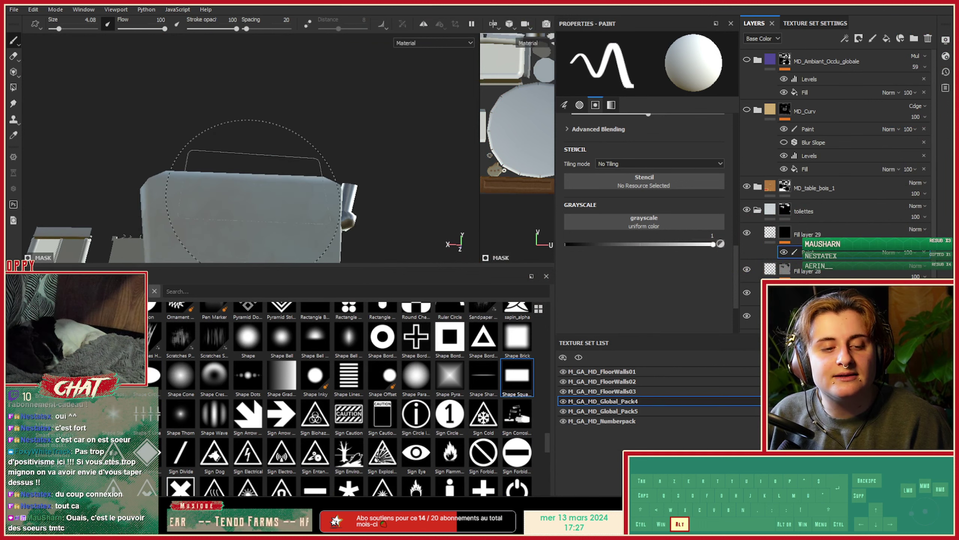
{"action": "mouse_move", "coordinate": [275, 185]}
{"action": "left_mouse_down", "text": "alt"}
{"action": "mouse_move", "coordinate": [291, 190]}
{"action": "mouse_move", "coordinate": [283, 198]}
{"action": "left_mouse_up", "text": "alt"}
{"action": "right_click_drag", "start_coordinate": [283, 190], "coordinate": [342, 194], "text": "shift"}
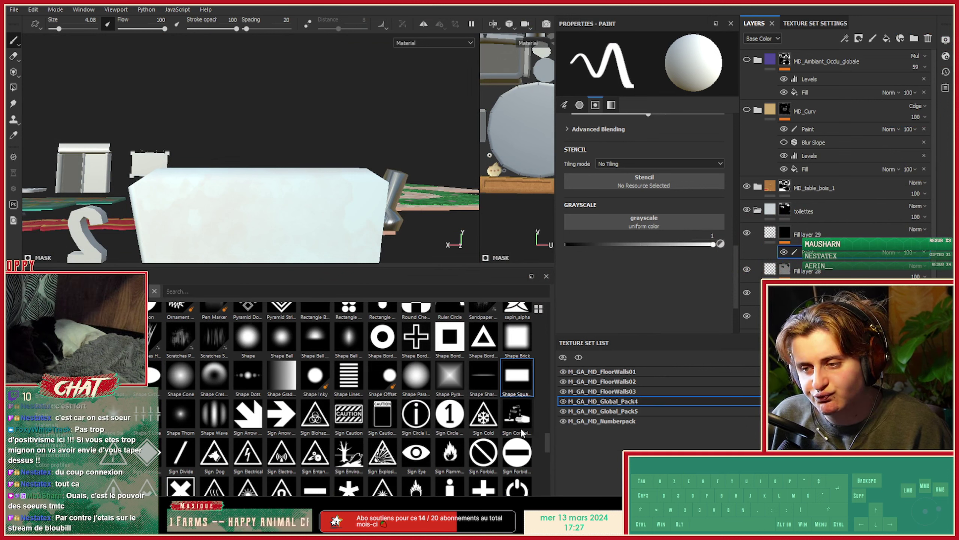
Choose the no-entry sign alpha, a white disc with a horizontal bar, and try it on the toilet tank's lid.
{"action": "left_click", "coordinate": [517, 453]}
{"action": "mouse_move", "coordinate": [312, 151]}
{"action": "left_mouse_down", "text": "alt"}
{"action": "mouse_move", "coordinate": [311, 225]}
{"action": "mouse_move", "coordinate": [293, 183]}
{"action": "left_mouse_up", "text": "alt"}
{"action": "middle_click_drag", "start_coordinate": [293, 183], "coordinate": [285, 205], "text": "alt"}
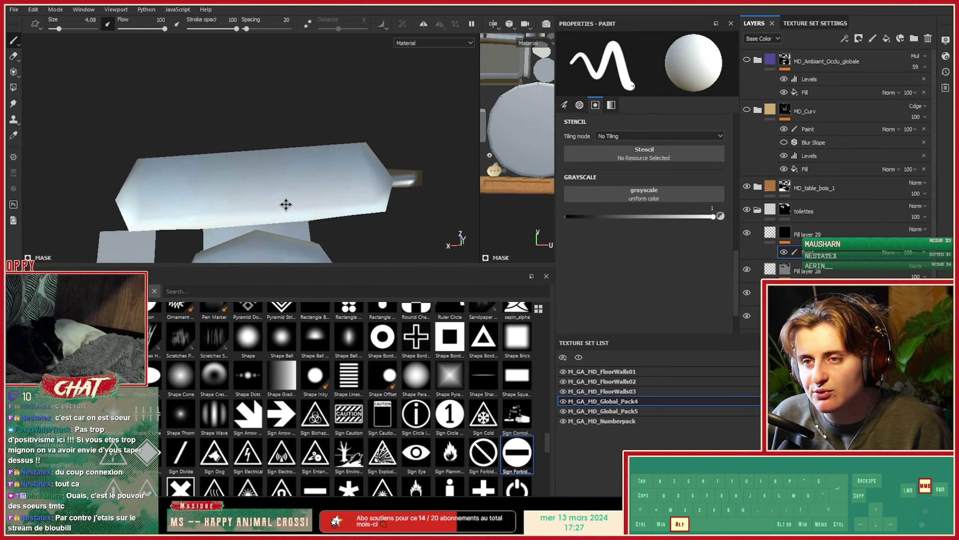
{"action": "mouse_move", "coordinate": [264, 200]}
{"action": "left_mouse_down", "text": "alt"}
{"action": "mouse_move", "coordinate": [226, 171]}
{"action": "mouse_move", "coordinate": [353, 145]}
{"action": "mouse_move", "coordinate": [458, 189]}
{"action": "mouse_move", "coordinate": [130, 185]}
{"action": "mouse_move", "coordinate": [212, 215]}
{"action": "mouse_move", "coordinate": [98, 227]}
{"action": "mouse_move", "coordinate": [261, 239]}
{"action": "left_mouse_up", "text": "alt"}
{"action": "right_click_drag", "start_coordinate": [214, 196], "coordinate": [325, 212], "text": "alt"}
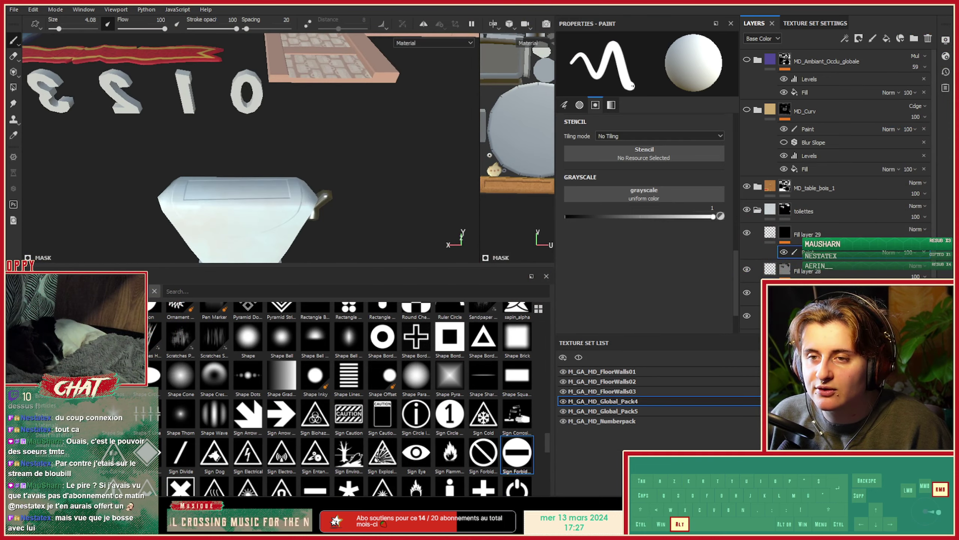
Undo the last paint action and collapse the toilettes folder in the layer stack.
{"action": "key", "text": "ctrl+z"}
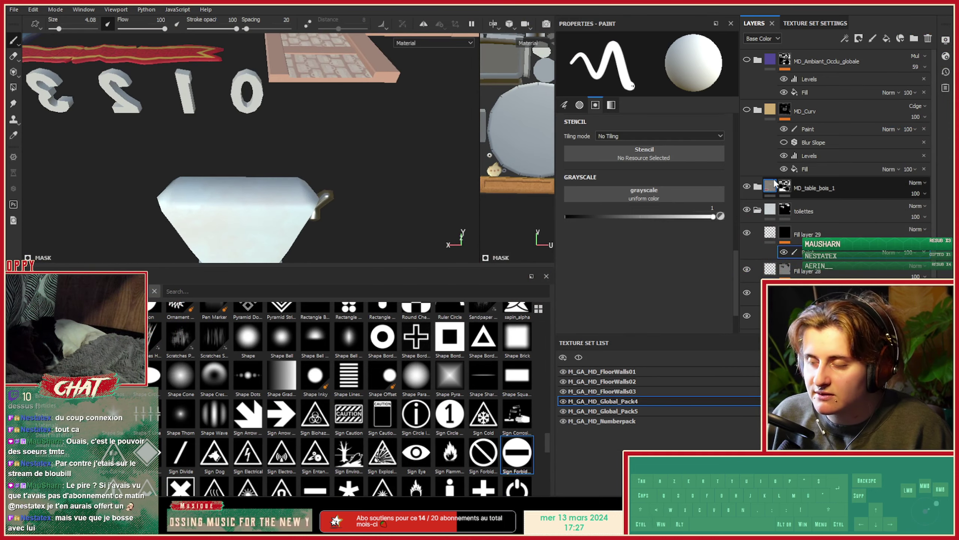
{"action": "left_click", "coordinate": [761, 212]}
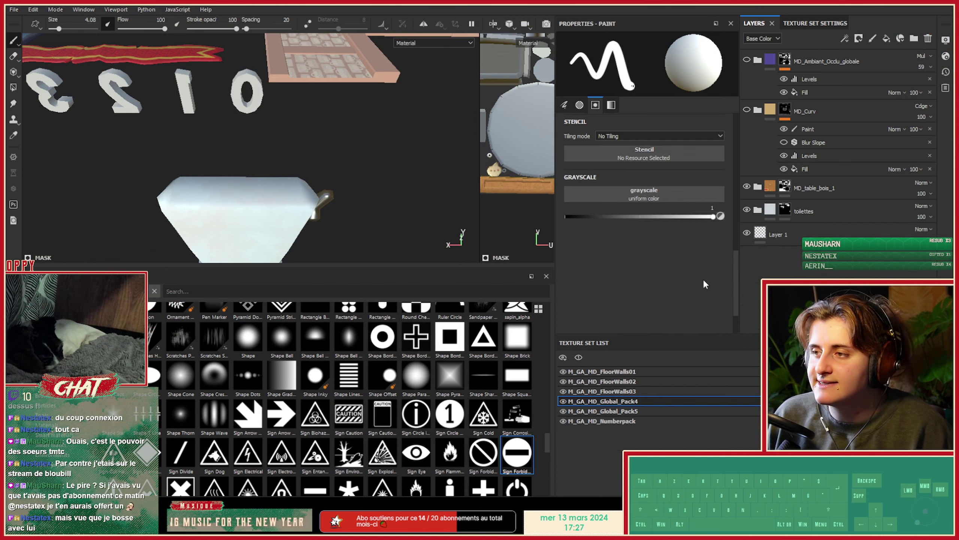
{"action": "left_click_drag", "start_coordinate": [280, 170], "coordinate": [330, 163], "text": "alt"}
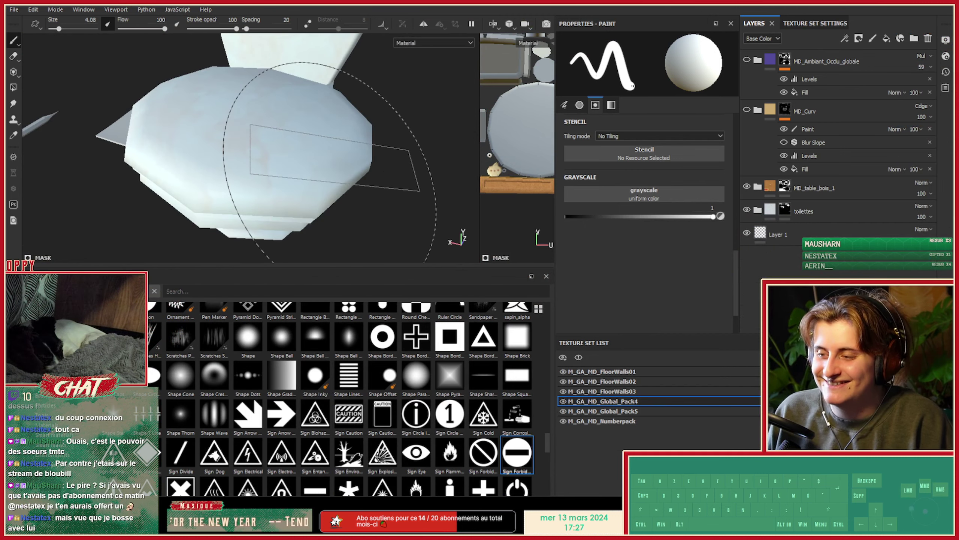
Switch to the web browser, search Google Images for "cuvette toilette personnalisée" and open the red fabric toilet cover product result.
{"action": "key", "text": "alt+Tab"}
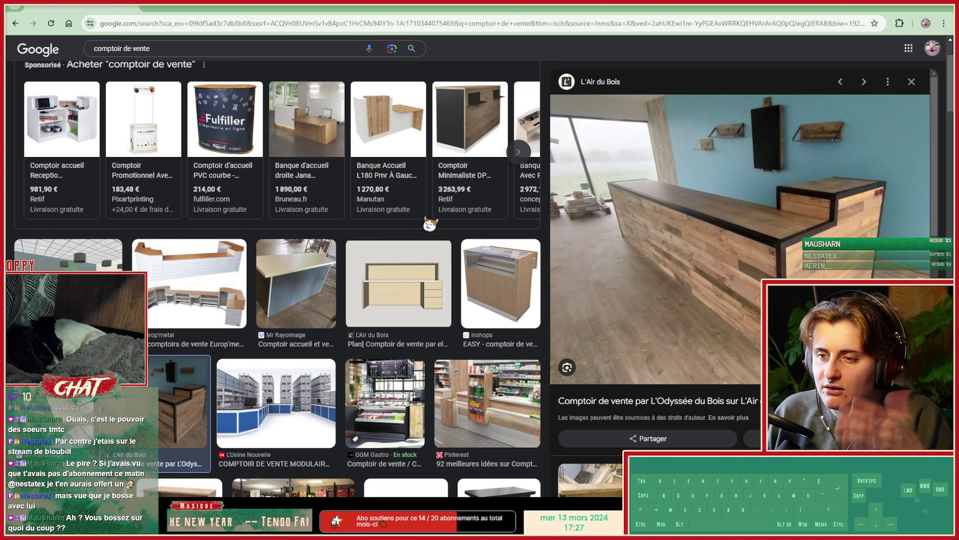
{"action": "left_click", "coordinate": [150, 6]}
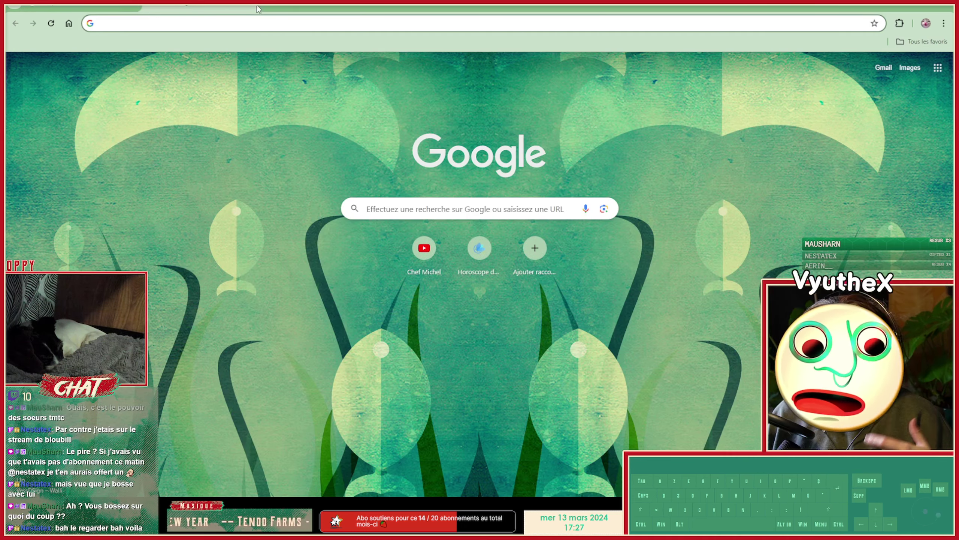
{"action": "mouse_move", "coordinate": [258, 9]}
{"action": "left_mouse_down"}
{"action": "mouse_move", "coordinate": [22, 230]}
{"action": "mouse_move", "coordinate": [5, 205]}
{"action": "mouse_move", "coordinate": [5, 151]}
{"action": "left_mouse_up"}
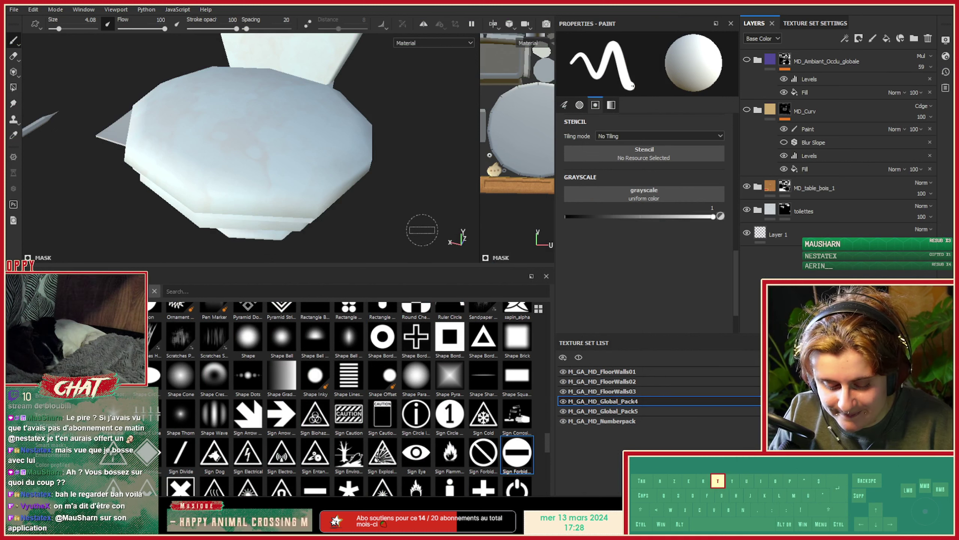
{"action": "type", "text": "eoep"}
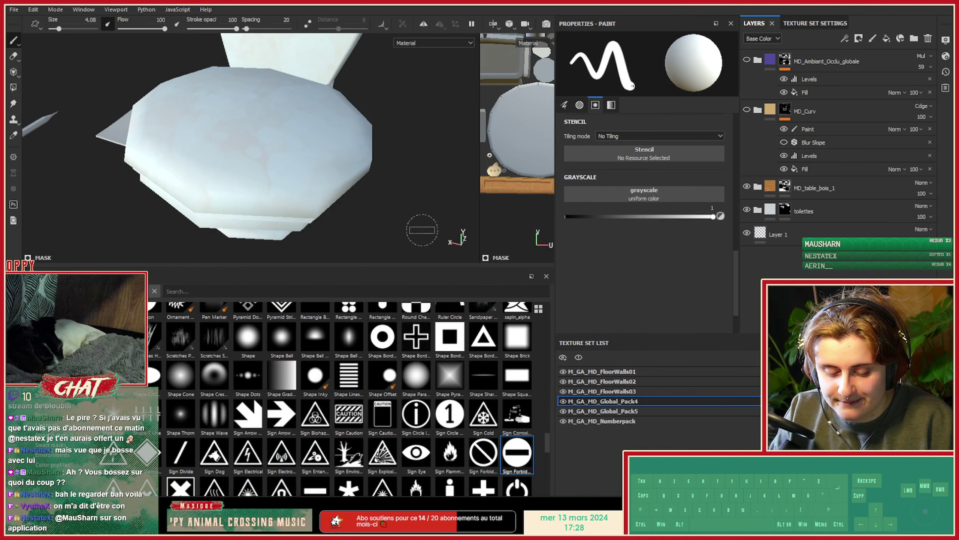
{"action": "type", "text": "e"}
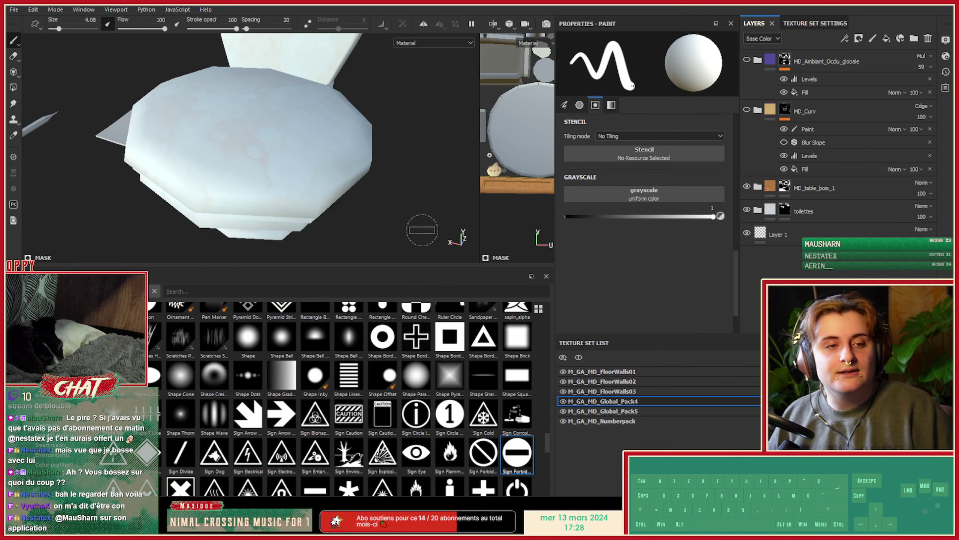
{"action": "left_click_drag", "start_coordinate": [952, 8], "coordinate": [566, 5]}
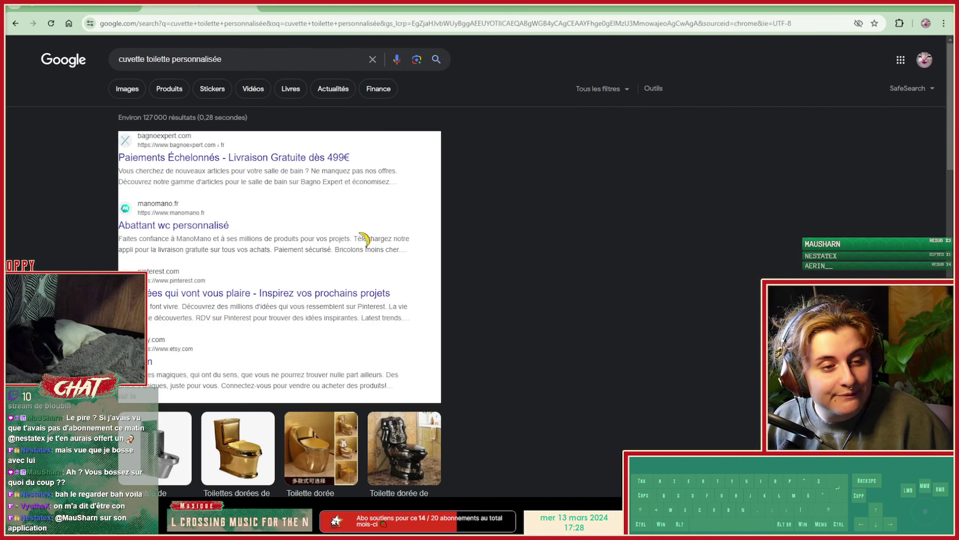
{"action": "left_click", "coordinate": [130, 89]}
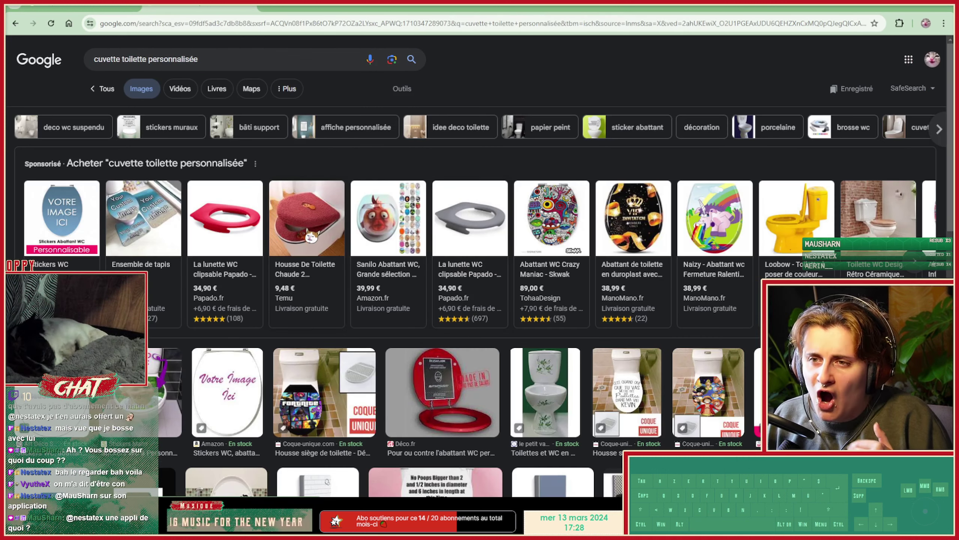
{"action": "mouse_move", "coordinate": [314, 236]}
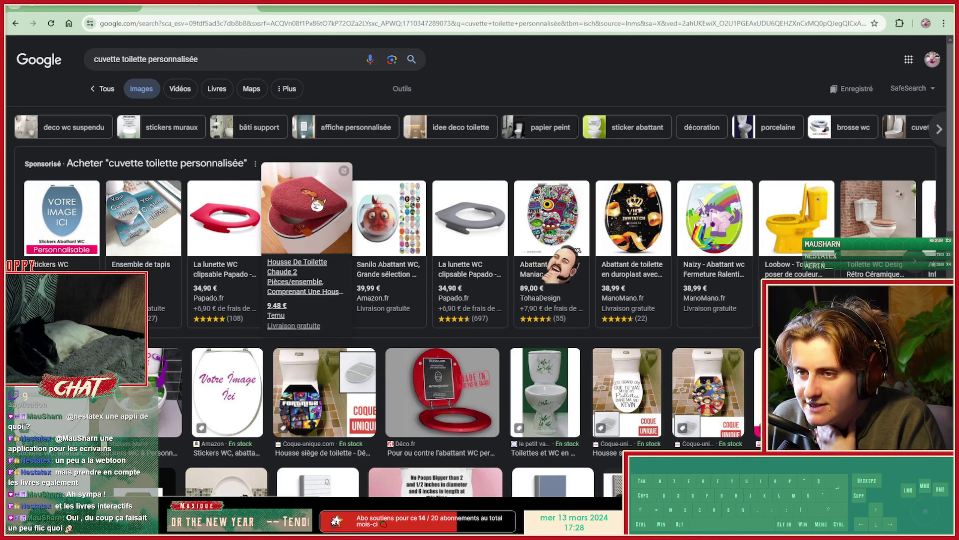
{"action": "left_click", "coordinate": [306, 227]}
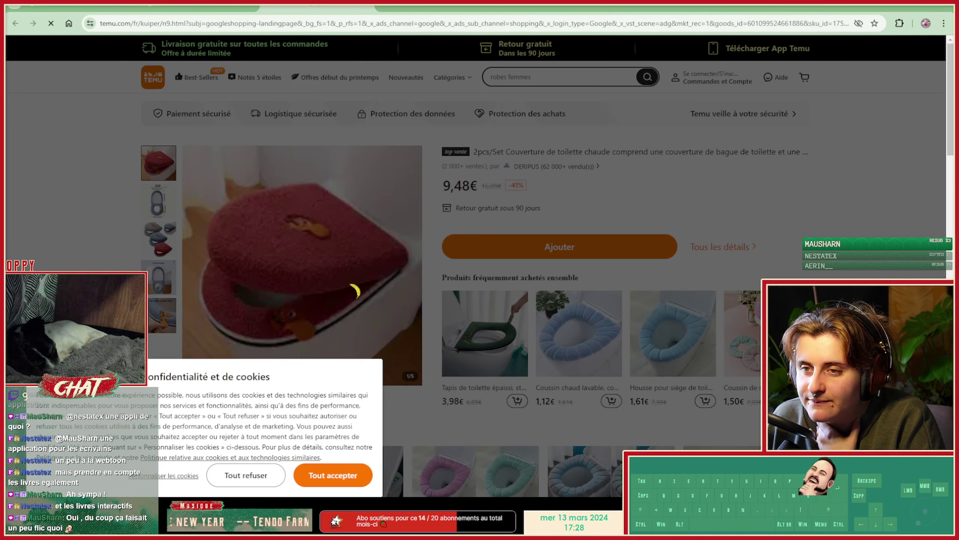
Accept the shop's cookies, then open the red fabric toilet cover's image on its own, enlarge it to 175% and close it.
{"action": "left_click", "coordinate": [332, 477]}
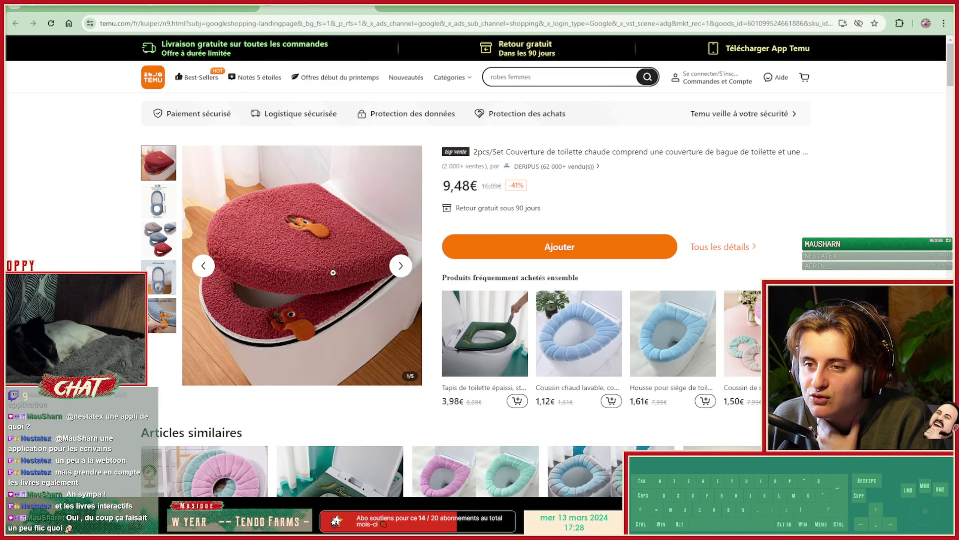
{"action": "right_click", "coordinate": [324, 267]}
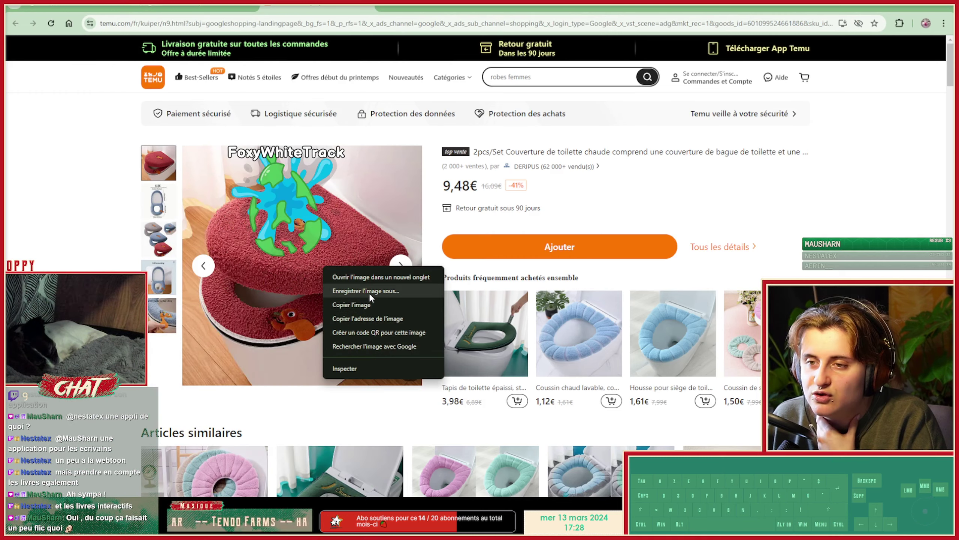
{"action": "left_click", "coordinate": [371, 278]}
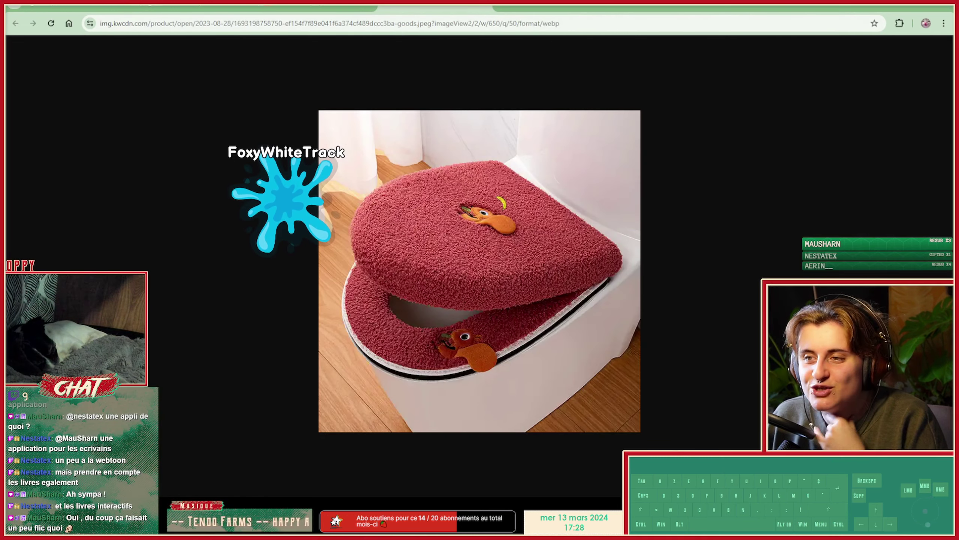
{"action": "scroll", "coordinate": [480, 265], "scroll_direction": "up", "scroll_amount": 4, "text": "ctrl"}
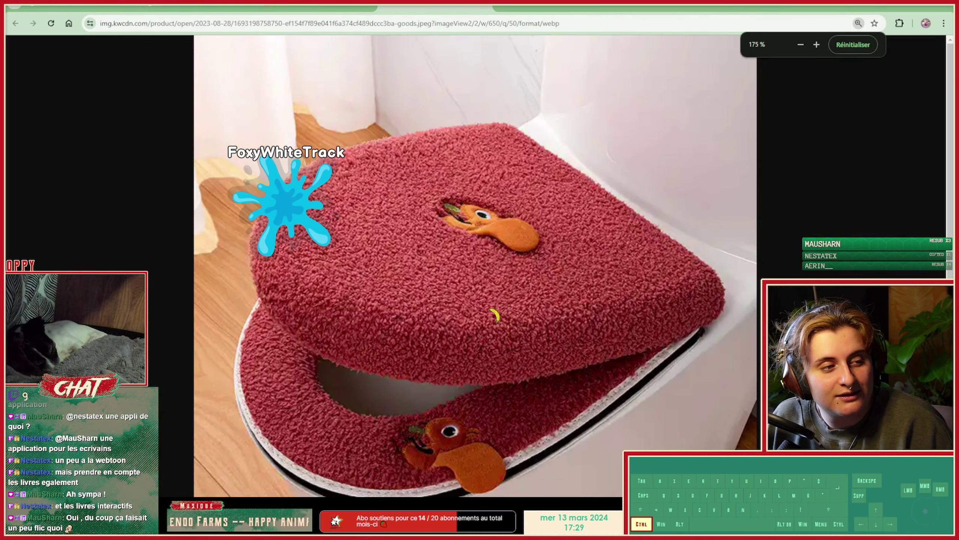
{"action": "middle_click_drag", "start_coordinate": [493, 219], "coordinate": [495, 240]}
{"action": "key", "text": "ctrl+w"}
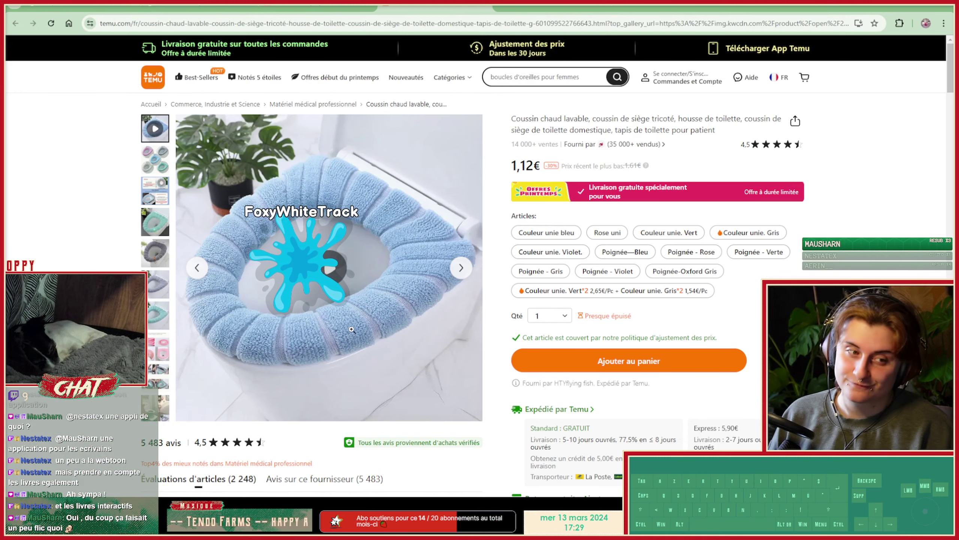
Return to the Google Images results and preview the red Déco.fr toilet seat and the Stickers Malin photo sticker, then close the preview.
{"action": "left_click", "coordinate": [321, 6]}
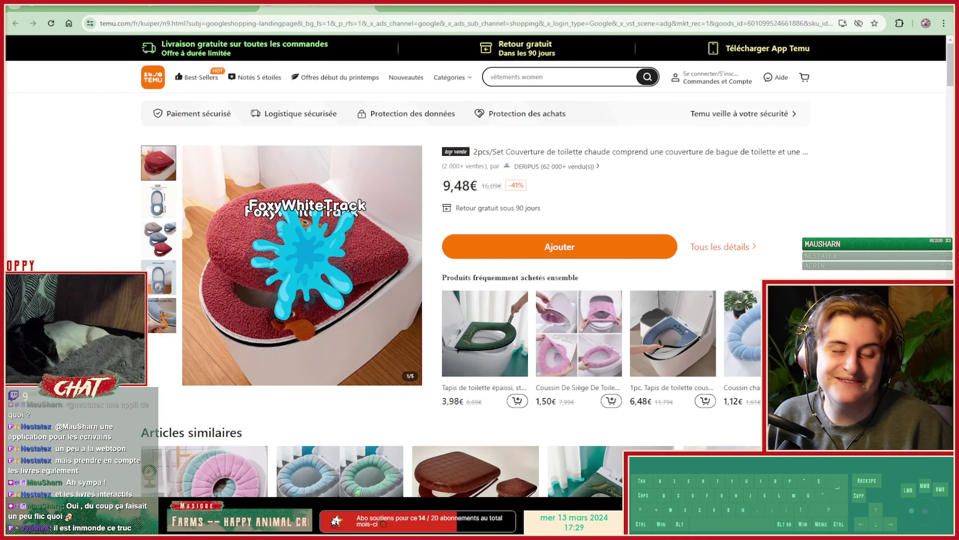
{"action": "left_click", "coordinate": [200, 7]}
{"action": "scroll", "coordinate": [427, 296], "scroll_direction": "down", "scroll_amount": 2}
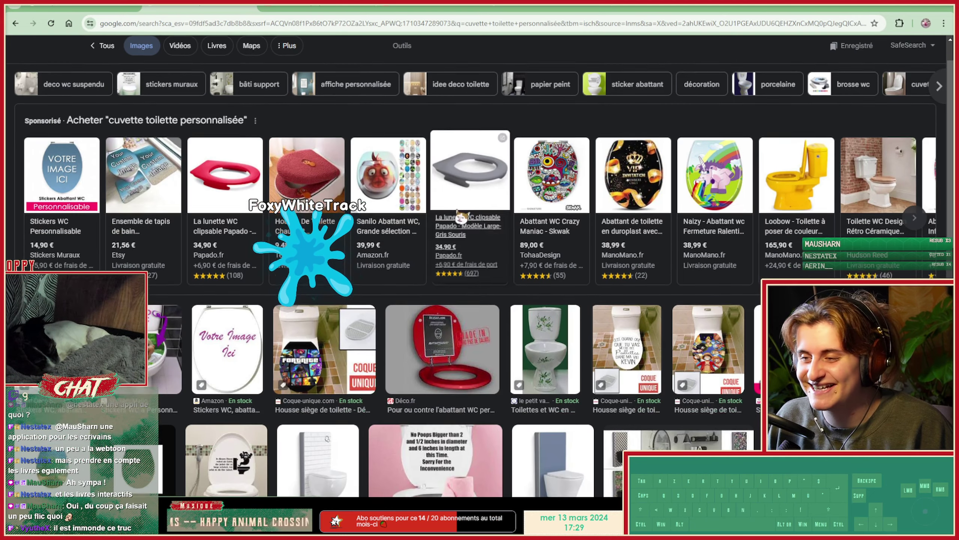
{"action": "left_click", "coordinate": [444, 342]}
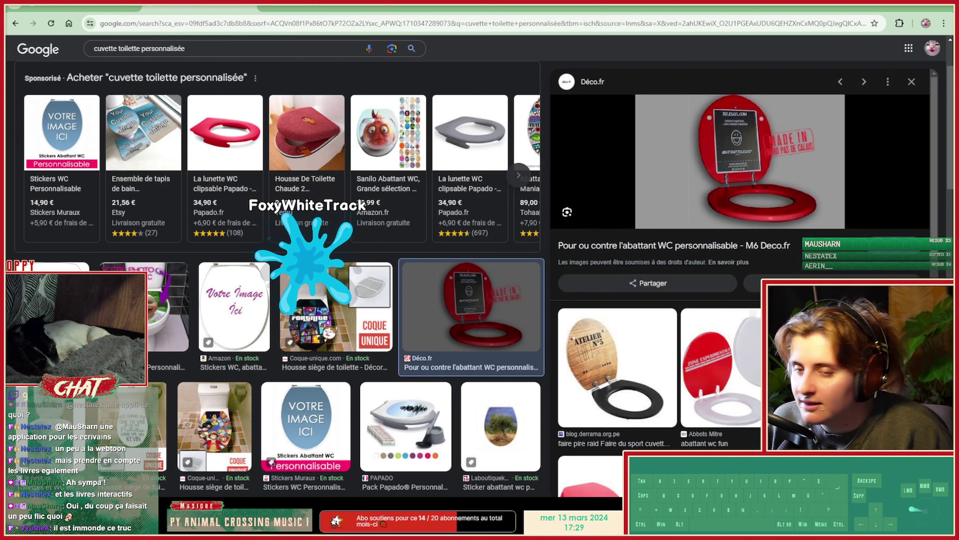
{"action": "left_click", "coordinate": [169, 306]}
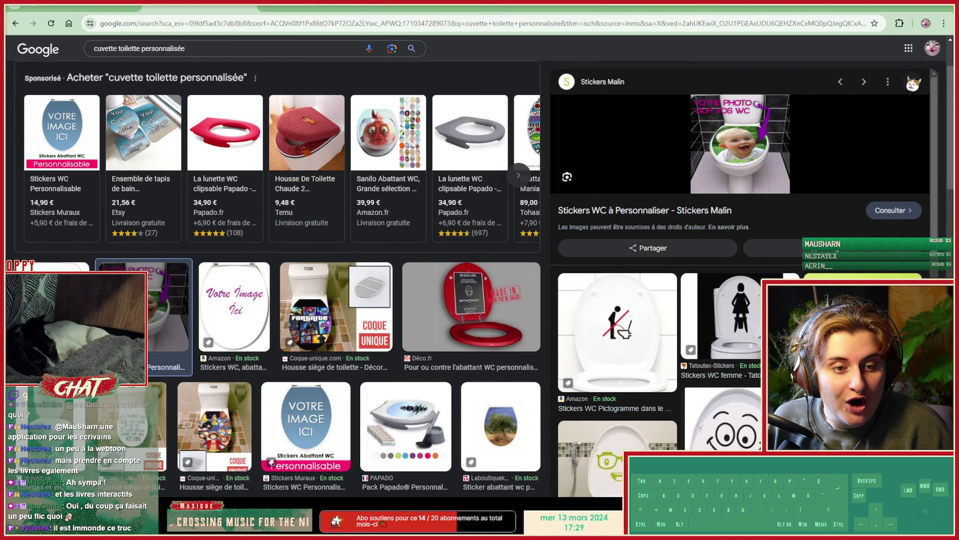
{"action": "left_click", "coordinate": [913, 81]}
Browse the "cuvette toilette personnalisée" results, view the "VIP Invitation" toilet seat product on ManoMano and return to the results.
{"action": "scroll", "coordinate": [476, 264], "scroll_direction": "up", "scroll_amount": 3}
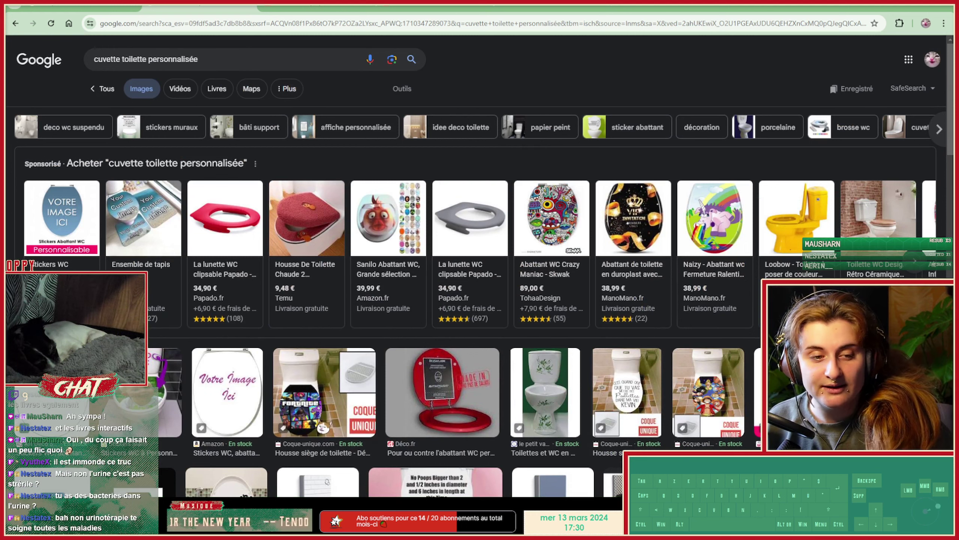
{"action": "scroll", "coordinate": [488, 246], "scroll_direction": "down", "scroll_amount": 4}
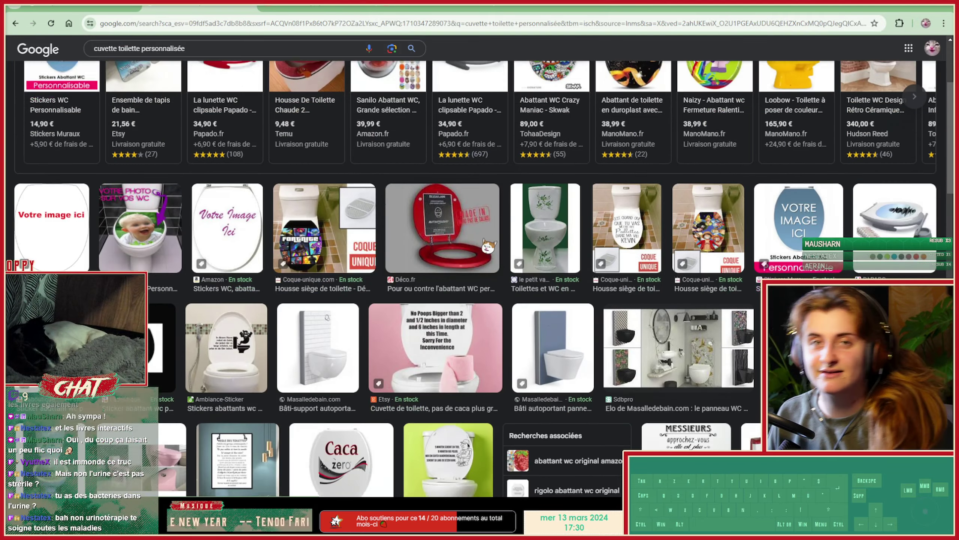
{"action": "scroll", "coordinate": [488, 246], "scroll_direction": "down", "scroll_amount": 1}
{"action": "scroll", "coordinate": [488, 228], "scroll_direction": "down", "scroll_amount": 8}
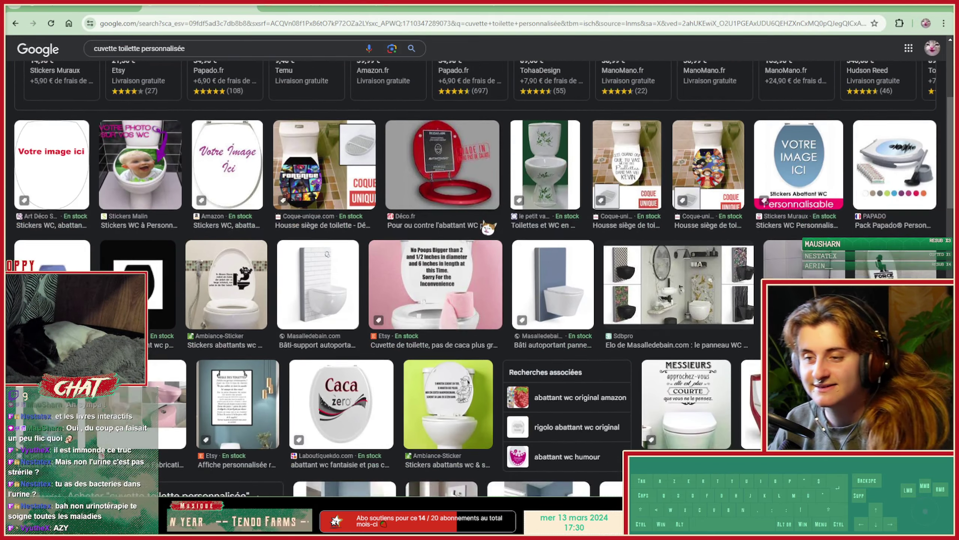
{"action": "scroll", "coordinate": [492, 254], "scroll_direction": "down", "scroll_amount": 3}
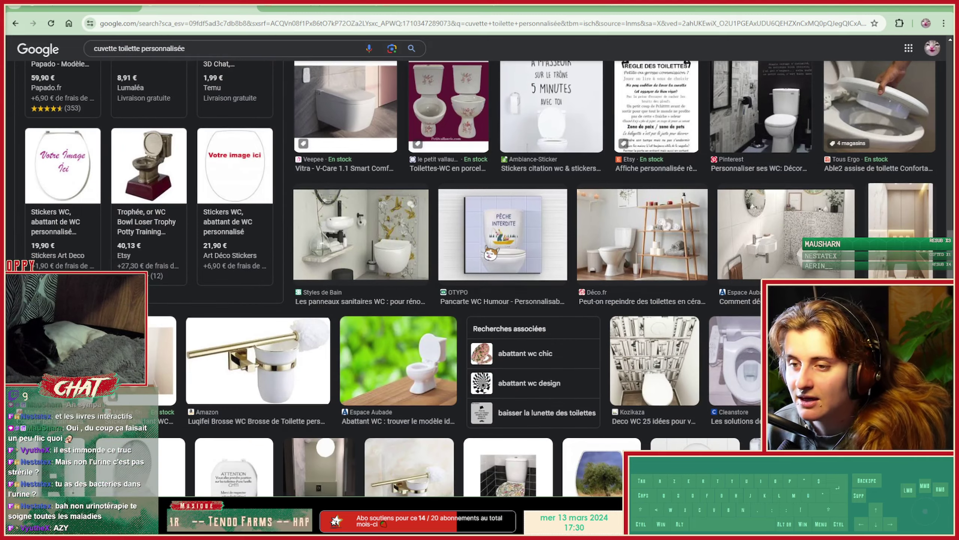
{"action": "scroll", "coordinate": [492, 255], "scroll_direction": "up", "scroll_amount": 10}
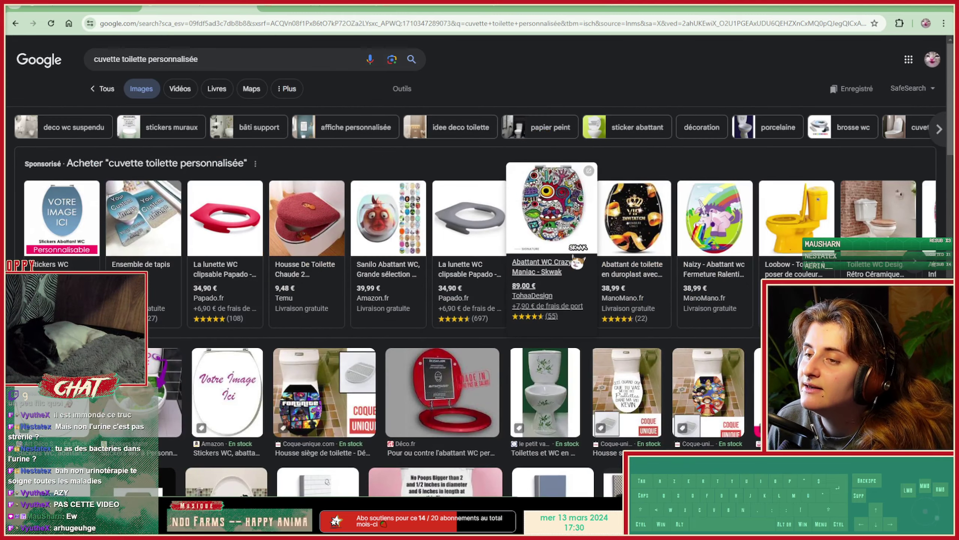
{"action": "left_click", "coordinate": [600, 238]}
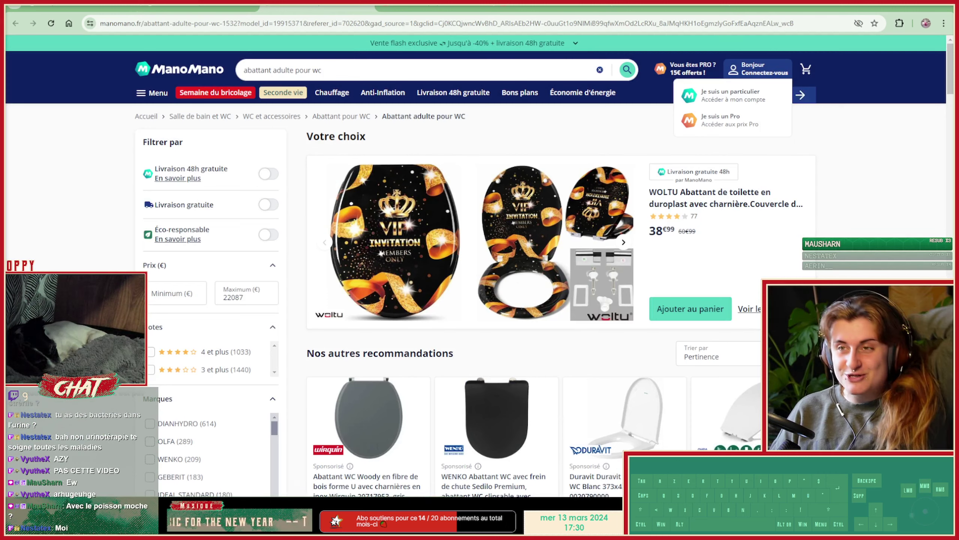
{"action": "left_click", "coordinate": [364, 5]}
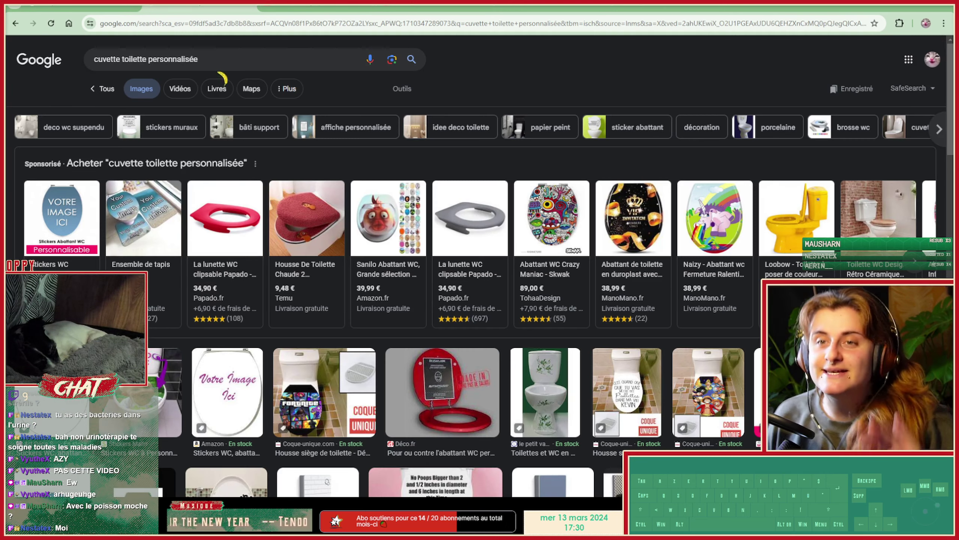
Search Google Images for "cuvette toilette pomme asticot" and preview the Touslesprix.com toilet seat with the red apple and caterpillars.
{"action": "left_click_drag", "start_coordinate": [220, 59], "coordinate": [149, 55]}
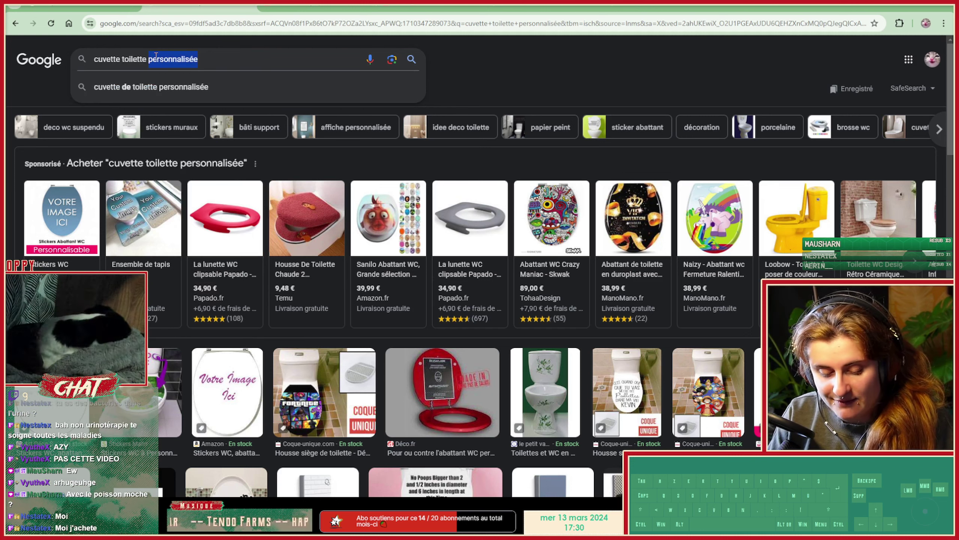
{"action": "type", "text": "pomme "}
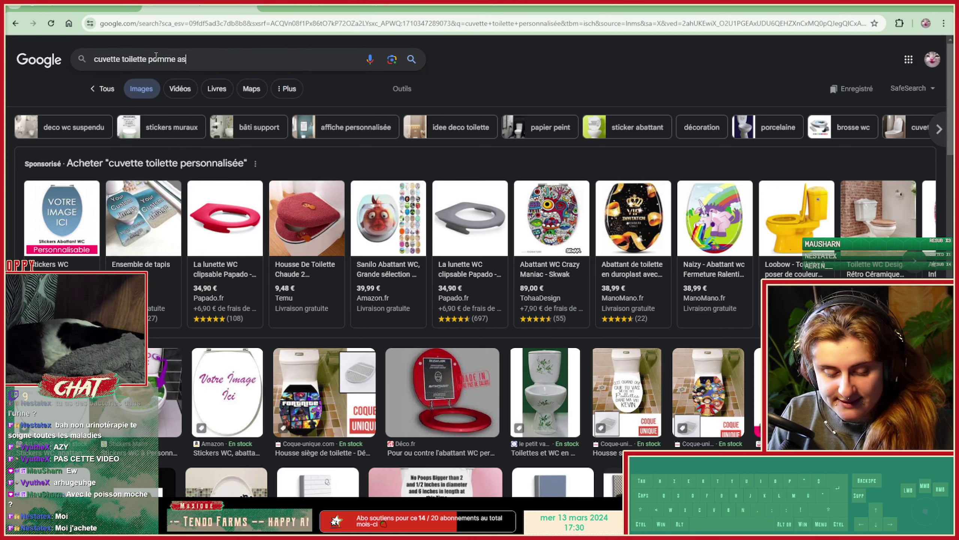
{"action": "type", "text": "asticot"}
{"action": "key", "text": "Return"}
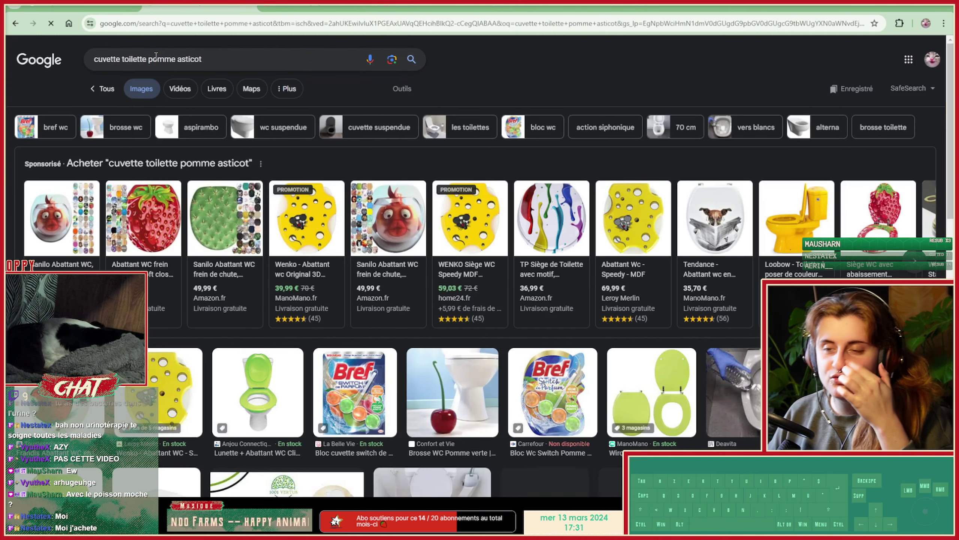
{"action": "scroll", "coordinate": [228, 221], "scroll_direction": "down", "scroll_amount": 1}
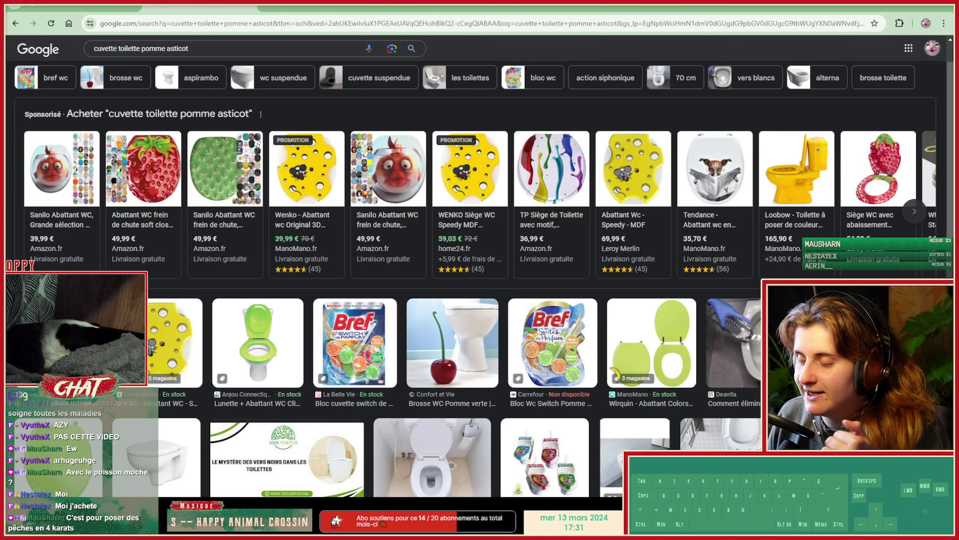
{"action": "left_click", "coordinate": [72, 336]}
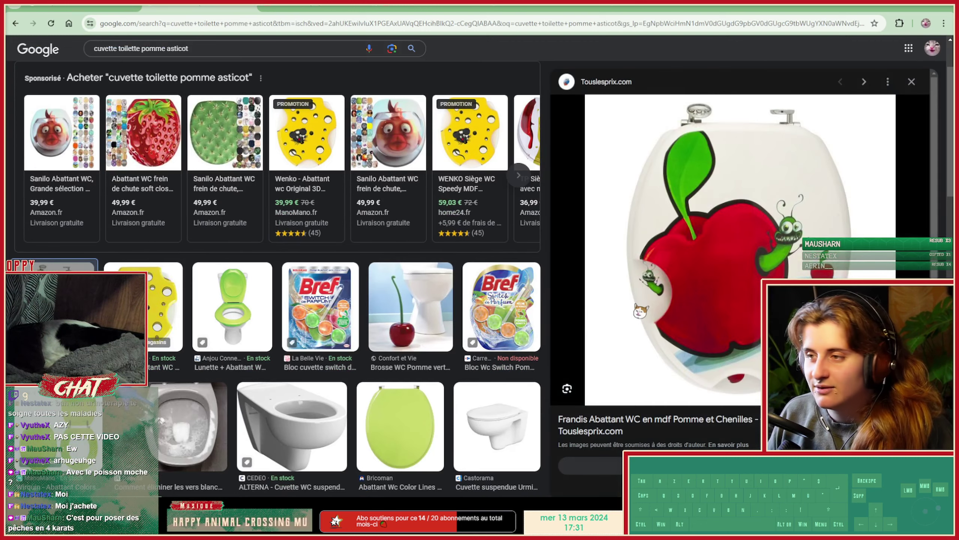
{"action": "scroll", "coordinate": [823, 233], "scroll_direction": "down", "scroll_amount": 3}
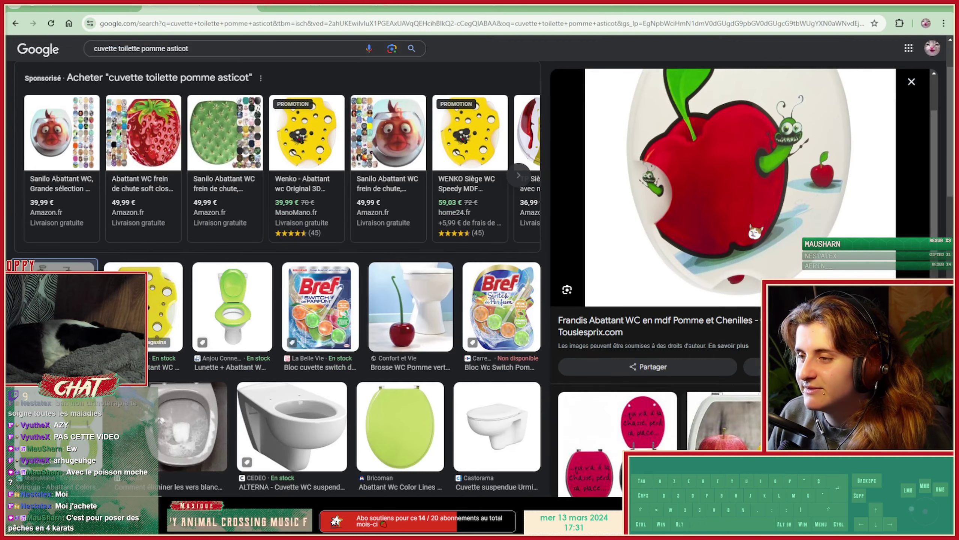
{"action": "scroll", "coordinate": [679, 264], "scroll_direction": "up", "scroll_amount": 3}
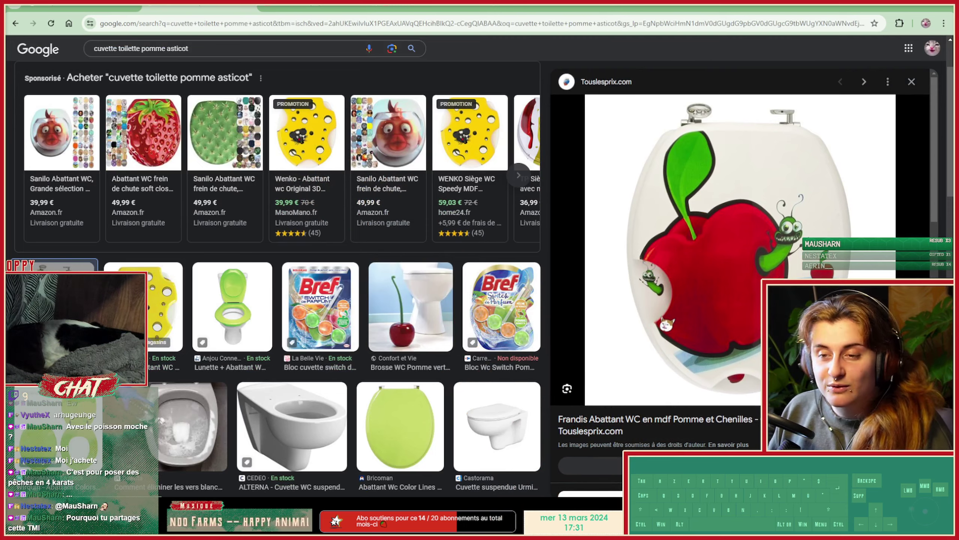
Look through the related toilet seat images below the apple and caterpillar preview and the main results, then close the preview.
{"action": "scroll", "coordinate": [480, 305], "scroll_direction": "down", "scroll_amount": 2}
{"action": "scroll", "coordinate": [777, 268], "scroll_direction": "down", "scroll_amount": 6}
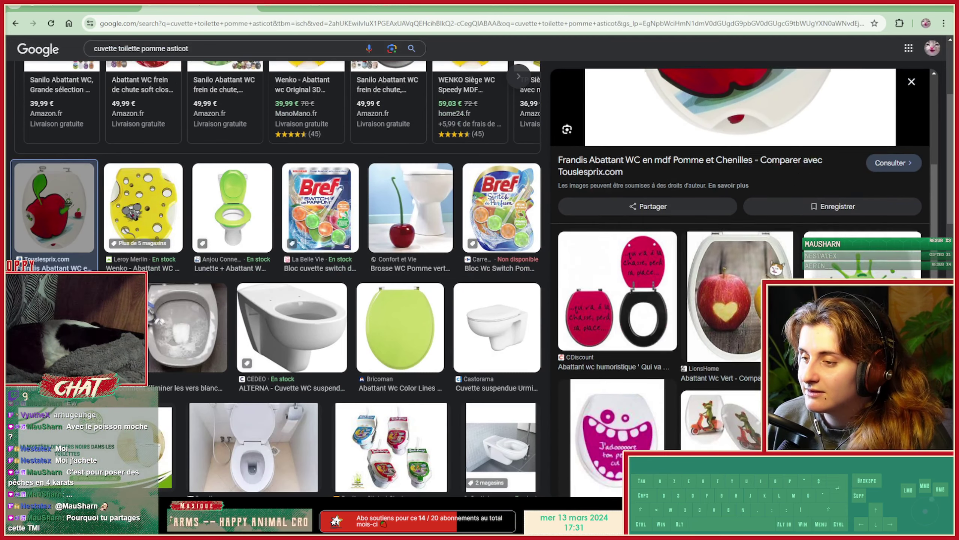
{"action": "scroll", "coordinate": [740, 264], "scroll_direction": "down", "scroll_amount": 5}
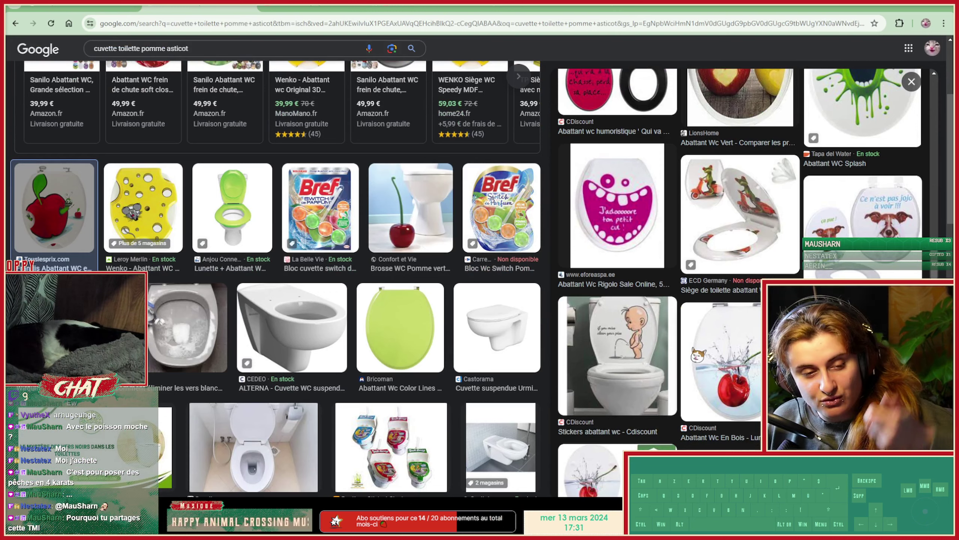
{"action": "scroll", "coordinate": [698, 355], "scroll_direction": "down", "scroll_amount": 6}
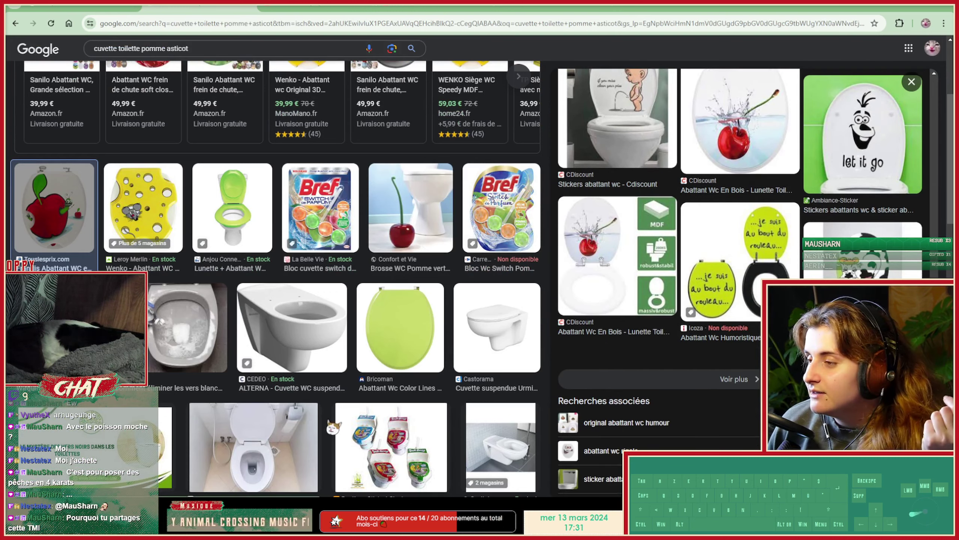
{"action": "scroll", "coordinate": [245, 404], "scroll_direction": "down", "scroll_amount": 3}
{"action": "scroll", "coordinate": [245, 404], "scroll_direction": "down", "scroll_amount": 6}
{"action": "scroll", "coordinate": [399, 400], "scroll_direction": "up", "scroll_amount": 10}
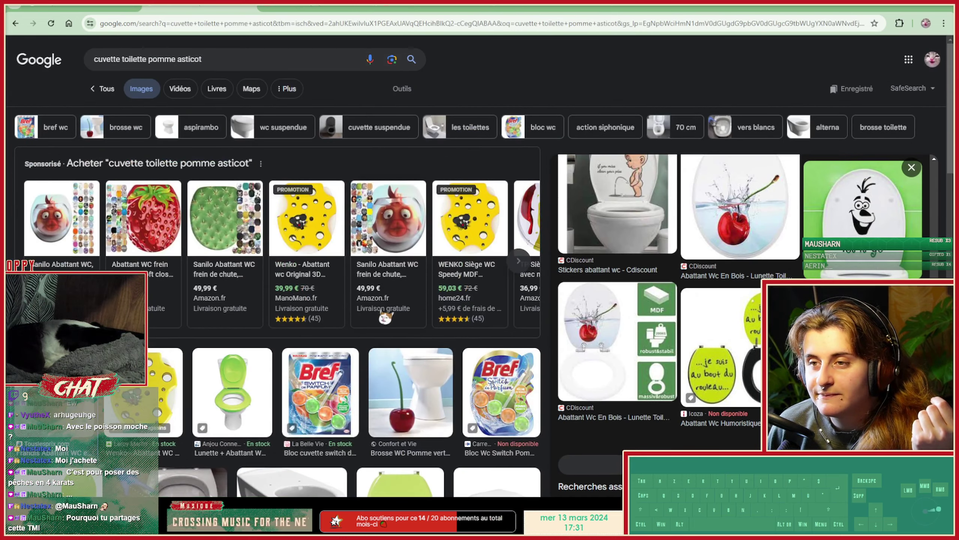
{"action": "left_click", "coordinate": [912, 167]}
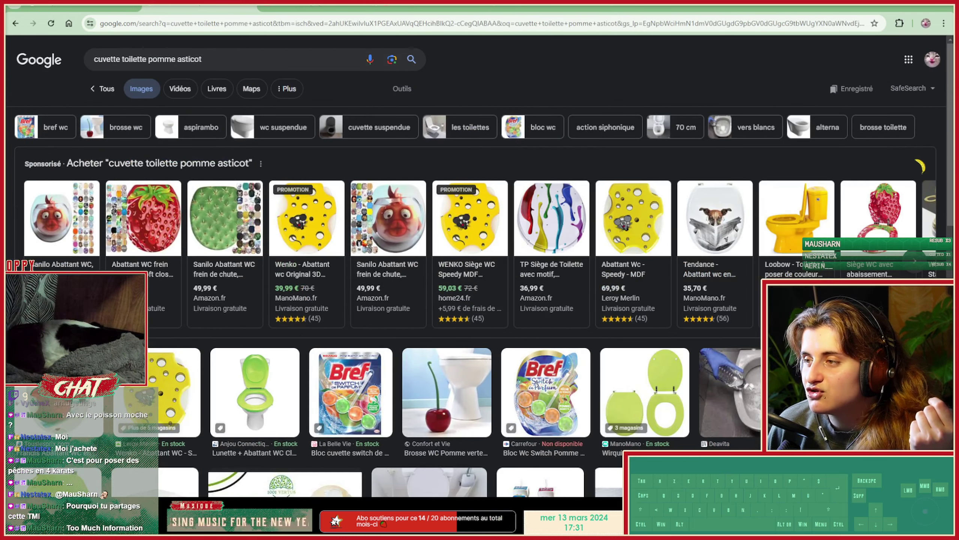
Look through the remaining sponsored toilet seats and the rest of the image results, then return to the first sponsored products.
{"action": "left_click", "coordinate": [918, 263]}
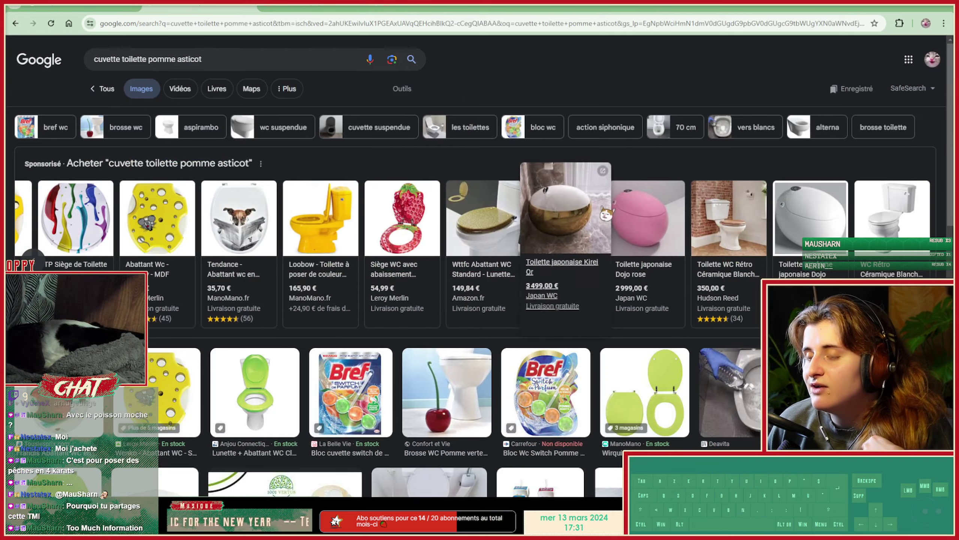
{"action": "scroll", "coordinate": [566, 226], "scroll_direction": "down", "scroll_amount": 5}
{"action": "scroll", "coordinate": [480, 265], "scroll_direction": "down", "scroll_amount": 10}
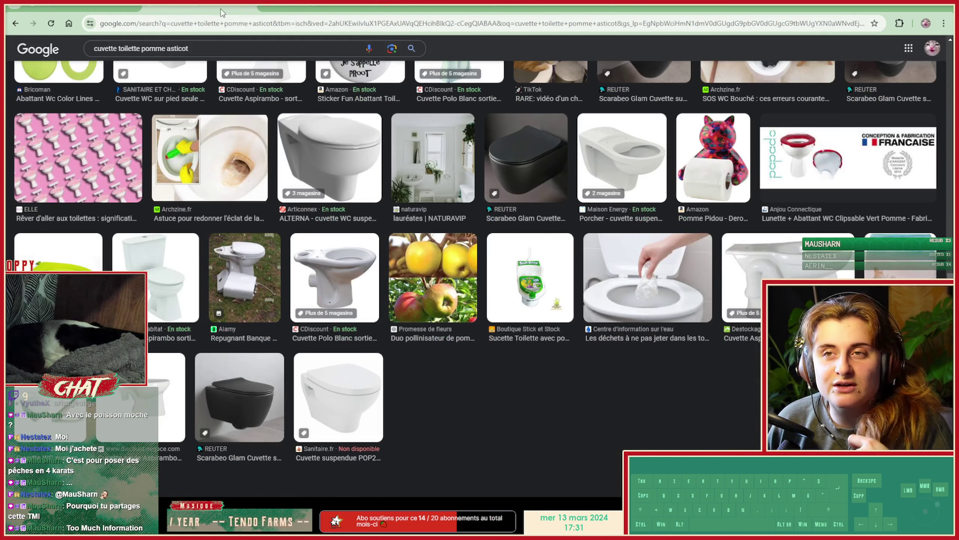
{"action": "scroll", "coordinate": [480, 295], "scroll_direction": "up", "scroll_amount": 15}
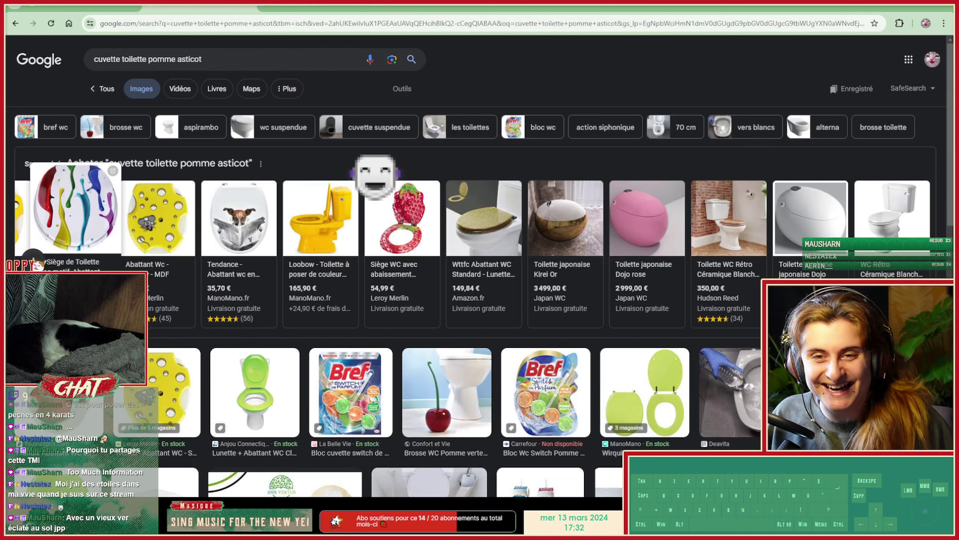
{"action": "left_click", "coordinate": [35, 261]}
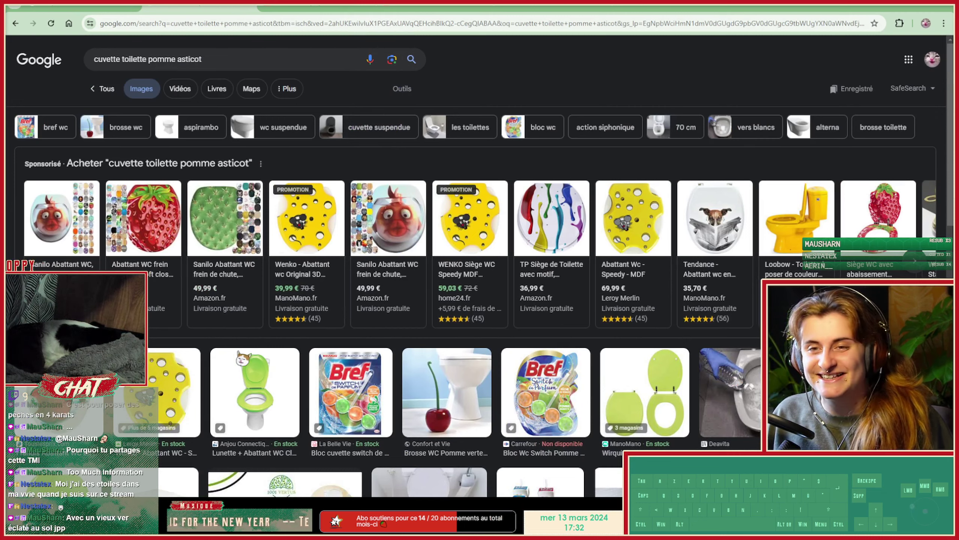
Reopen the apple and caterpillar toilet seat preview and look through its related images again.
{"action": "left_click", "coordinate": [57, 393]}
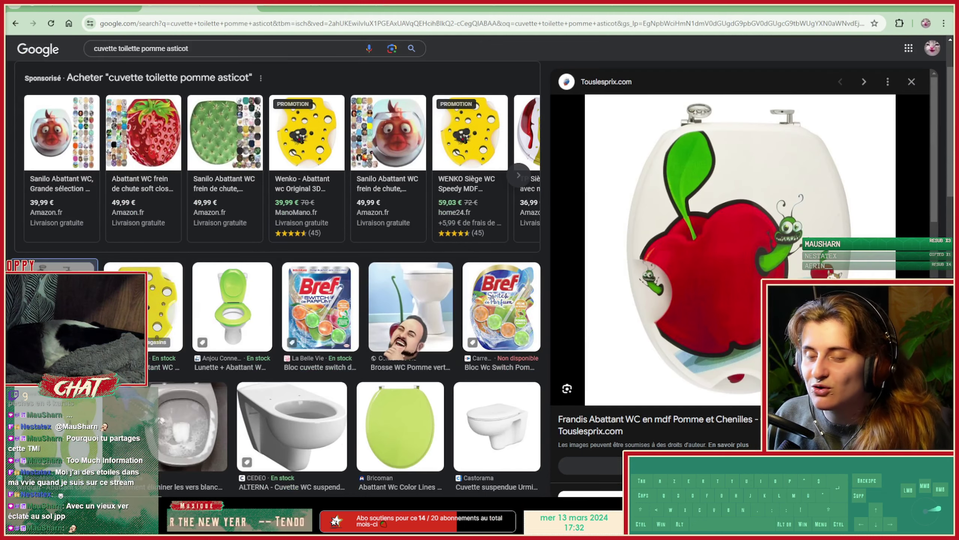
{"action": "scroll", "coordinate": [740, 265], "scroll_direction": "down", "scroll_amount": 3}
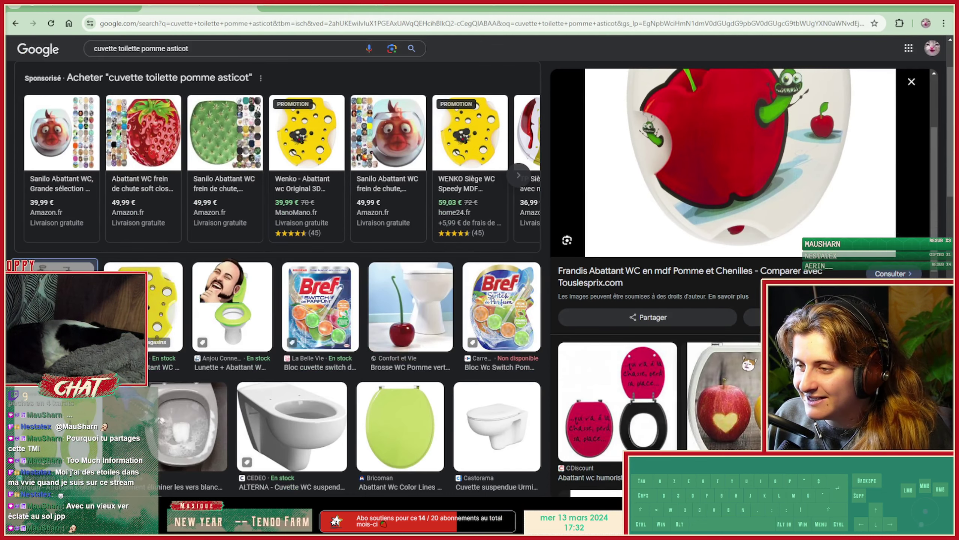
{"action": "scroll", "coordinate": [746, 372], "scroll_direction": "down", "scroll_amount": 10}
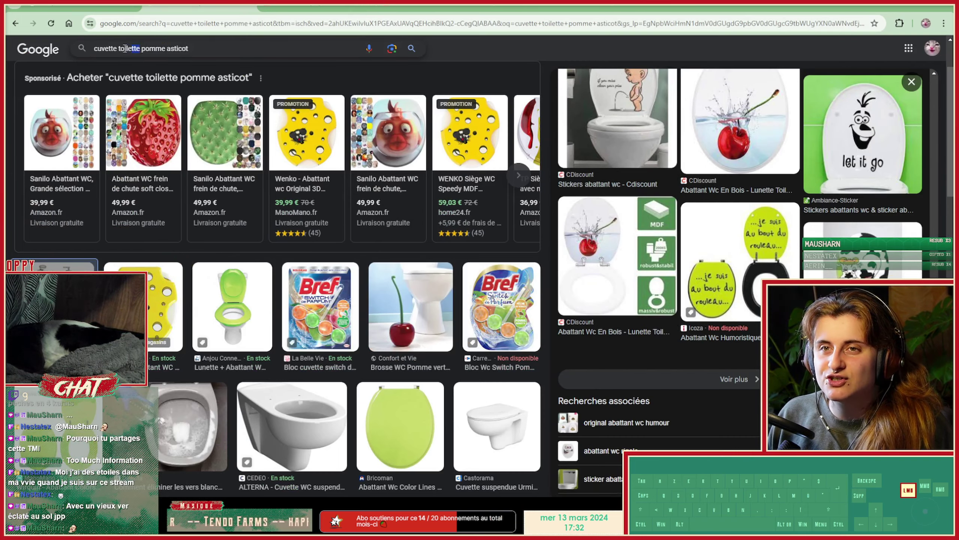
Search Google Images for "abattant toilette pomme asticot" and look through the results down to the end of the page.
{"action": "type", "text": "abattant"}
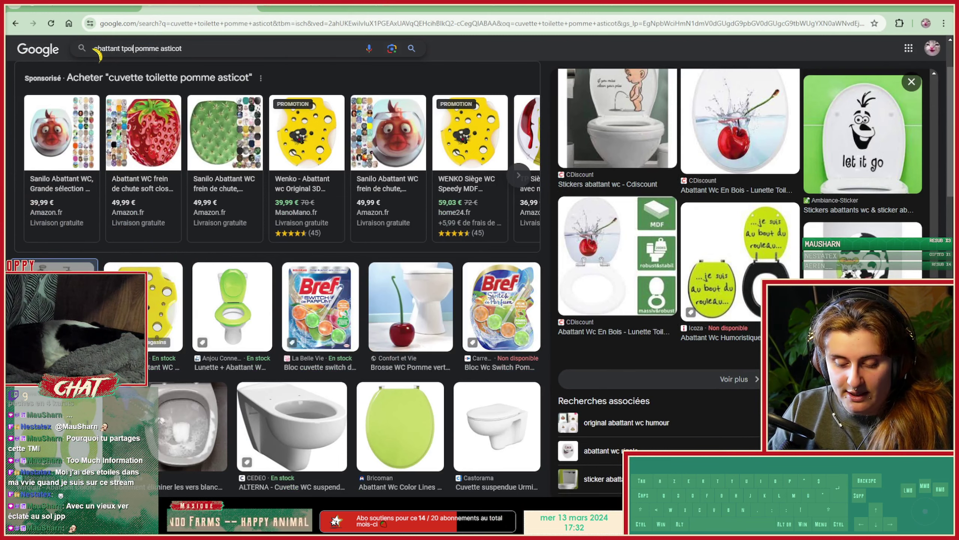
{"action": "type", "text": " toilette"}
{"action": "key", "text": "Return"}
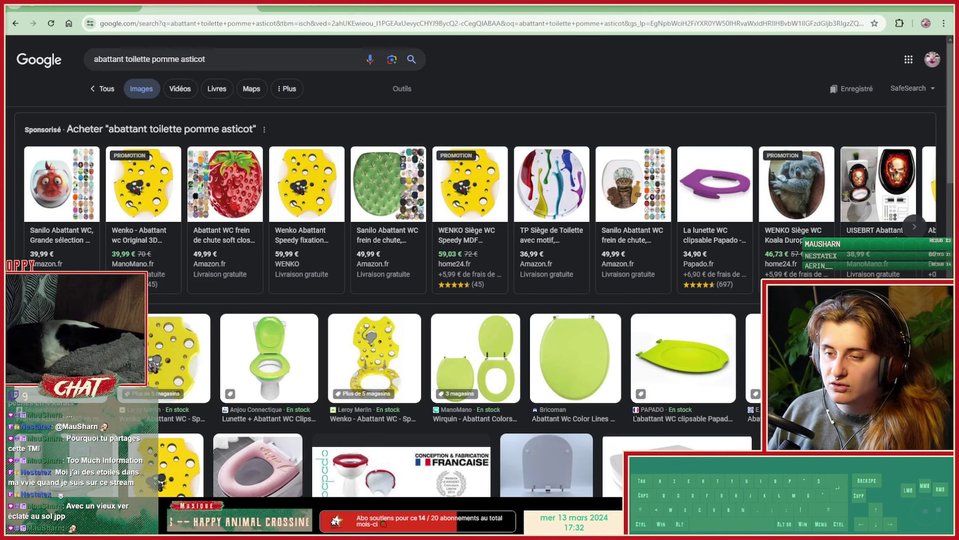
{"action": "scroll", "coordinate": [479, 265], "scroll_direction": "down", "scroll_amount": 8}
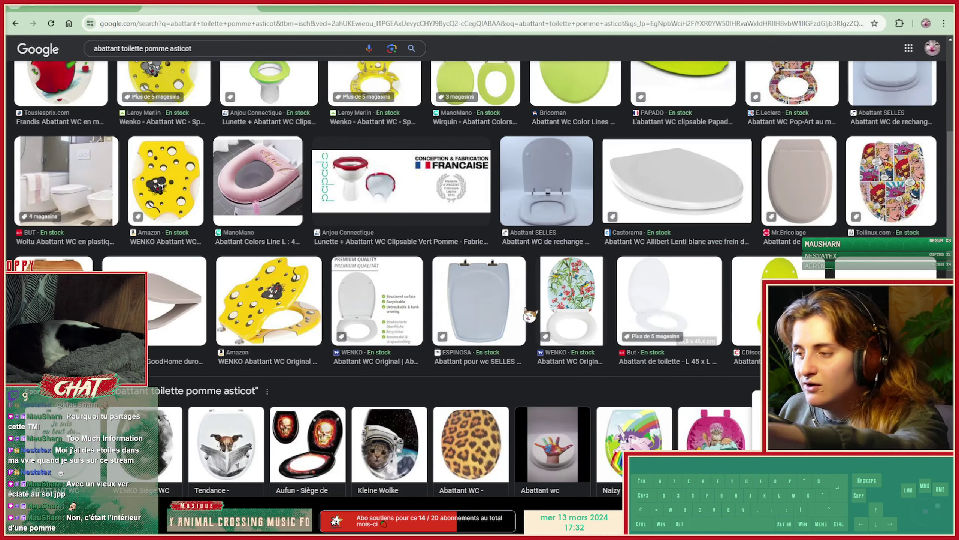
{"action": "scroll", "coordinate": [531, 314], "scroll_direction": "down", "scroll_amount": 4}
{"action": "scroll", "coordinate": [600, 295], "scroll_direction": "down", "scroll_amount": 12}
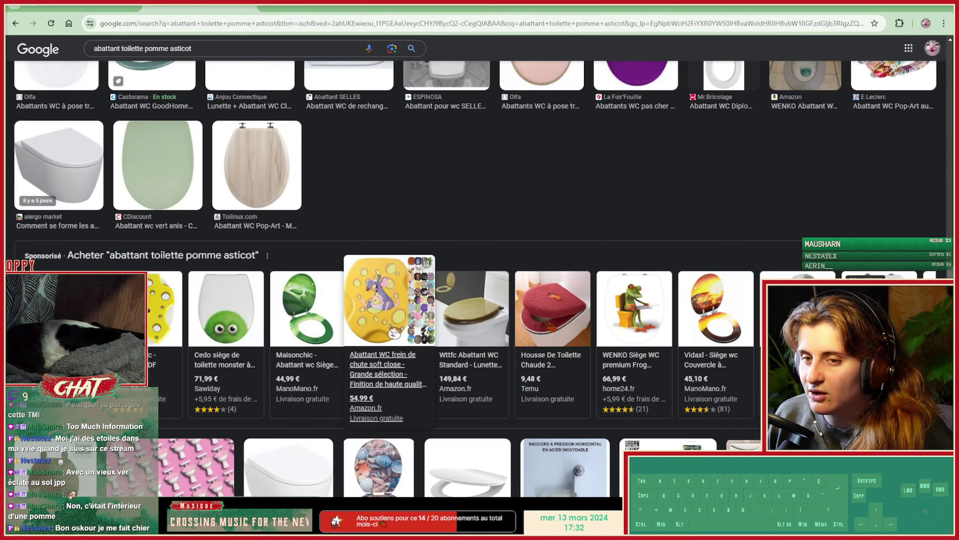
{"action": "scroll", "coordinate": [395, 331], "scroll_direction": "down", "scroll_amount": 6}
{"action": "scroll", "coordinate": [395, 331], "scroll_direction": "down", "scroll_amount": 5}
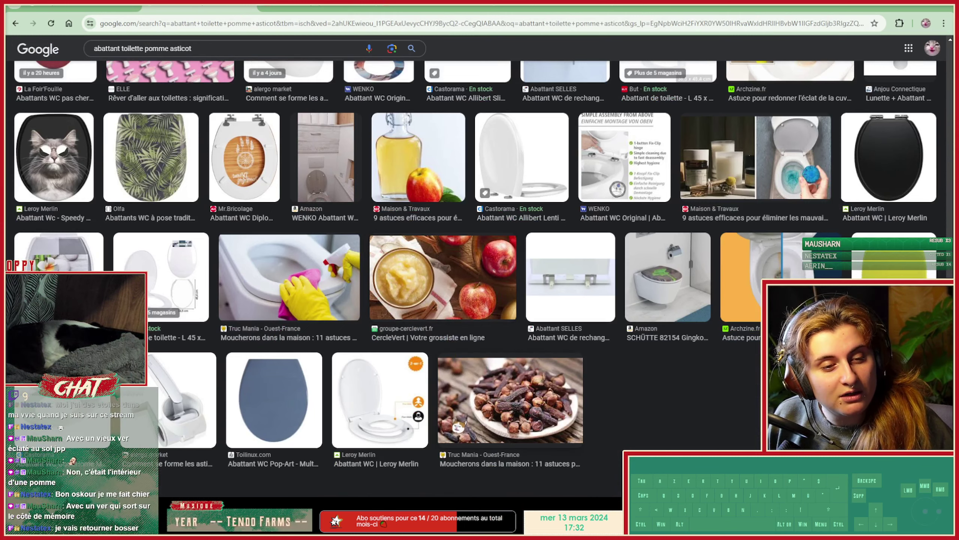
Go back up through the image results and browse the second row of sponsored toilet seats.
{"action": "scroll", "coordinate": [458, 427], "scroll_direction": "up", "scroll_amount": 7}
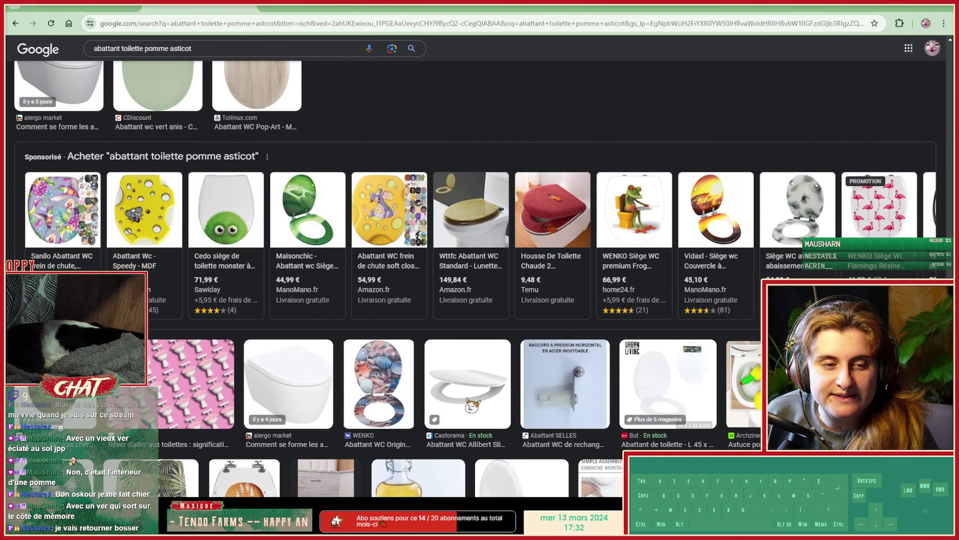
{"action": "scroll", "coordinate": [472, 406], "scroll_direction": "up", "scroll_amount": 4}
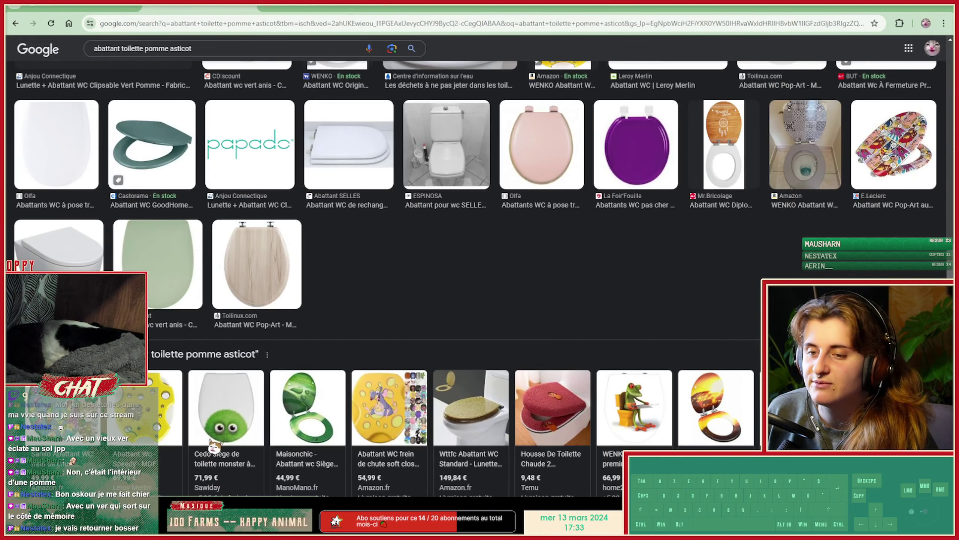
{"action": "scroll", "coordinate": [470, 363], "scroll_direction": "down", "scroll_amount": 1}
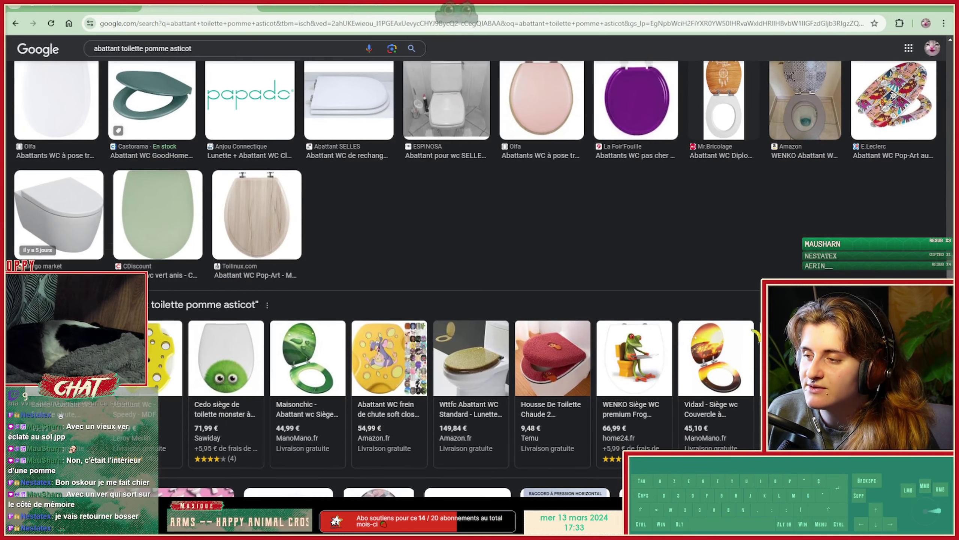
{"action": "left_click", "coordinate": [935, 394]}
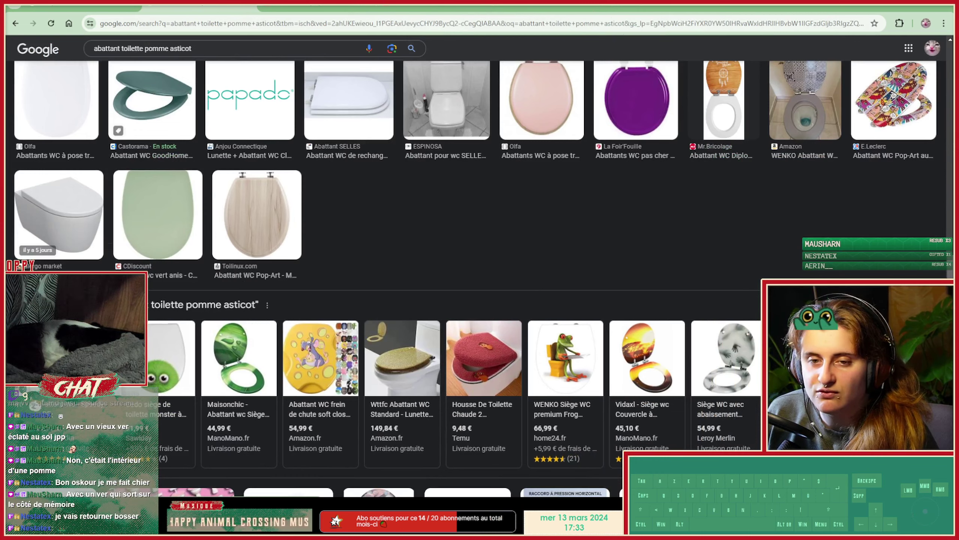
{"action": "scroll", "coordinate": [453, 393], "scroll_direction": "left", "scroll_amount": 2}
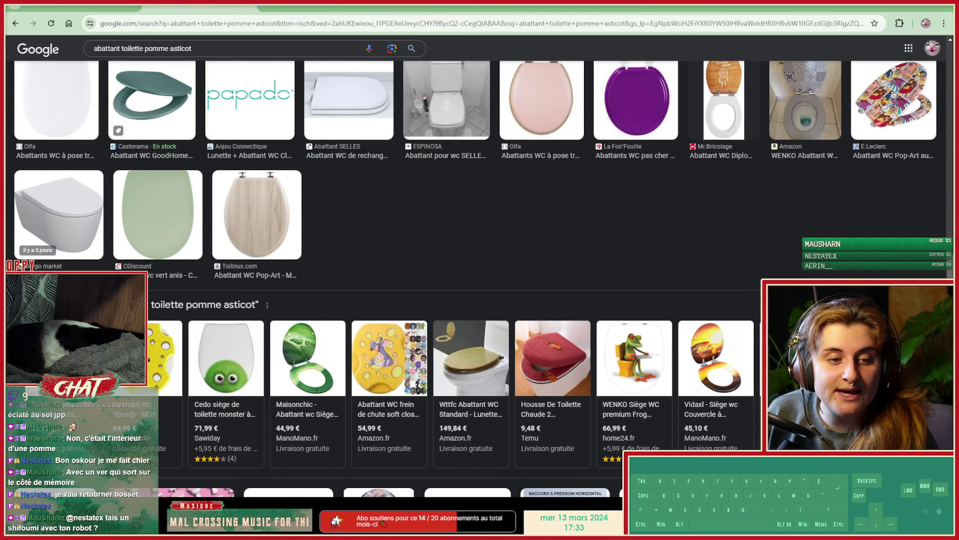
{"action": "scroll", "coordinate": [453, 265], "scroll_direction": "up", "scroll_amount": 5}
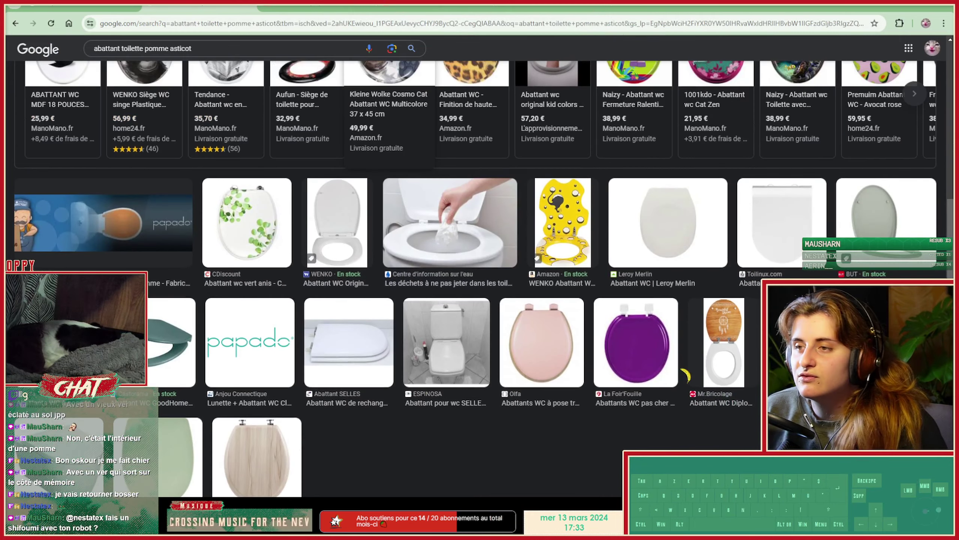
Preview the yellow cheese-shaped WENKO toilet seat from Amazon and expand its related images into a full page of similar results.
{"action": "left_click", "coordinate": [563, 217]}
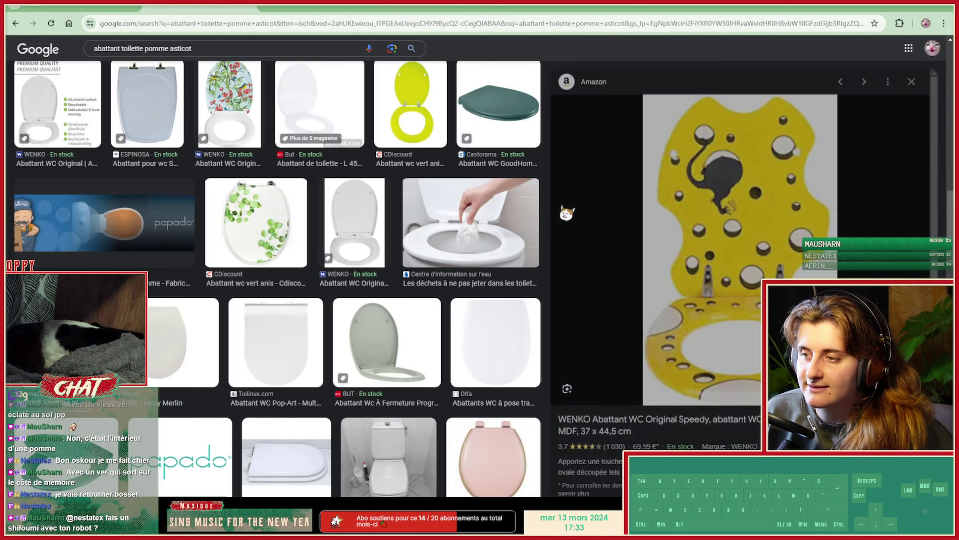
{"action": "scroll", "coordinate": [567, 210], "scroll_direction": "down", "scroll_amount": 5}
{"action": "scroll", "coordinate": [568, 210], "scroll_direction": "down", "scroll_amount": 10}
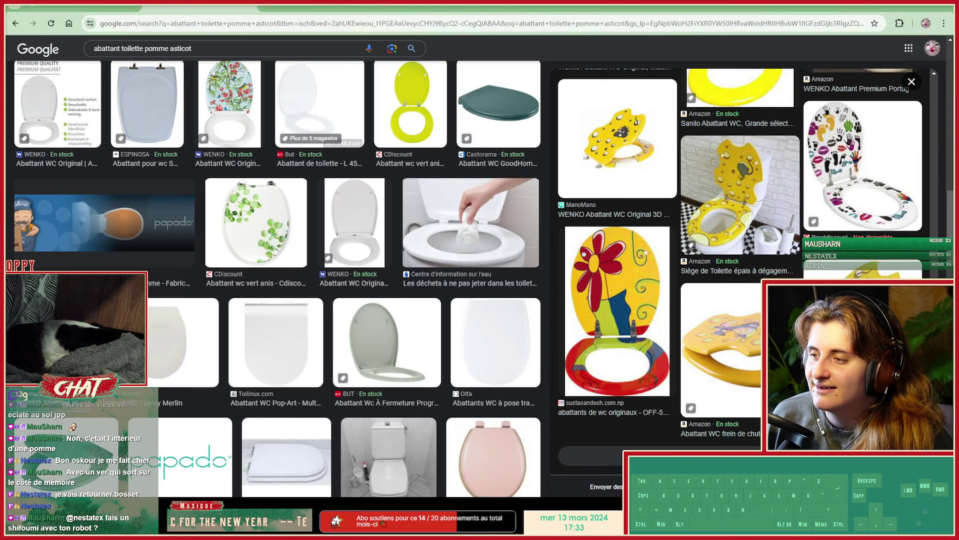
{"action": "scroll", "coordinate": [421, 348], "scroll_direction": "down", "scroll_amount": 3}
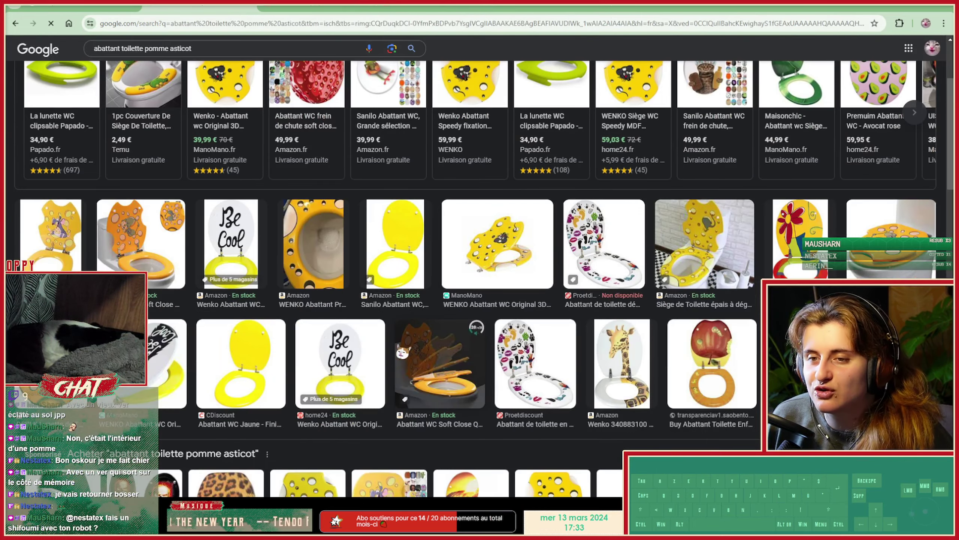
Preview the orange cheese seat with mice and the red apple seat with caterpillars, and open the apple seat's image in a new tab.
{"action": "left_click", "coordinate": [140, 246]}
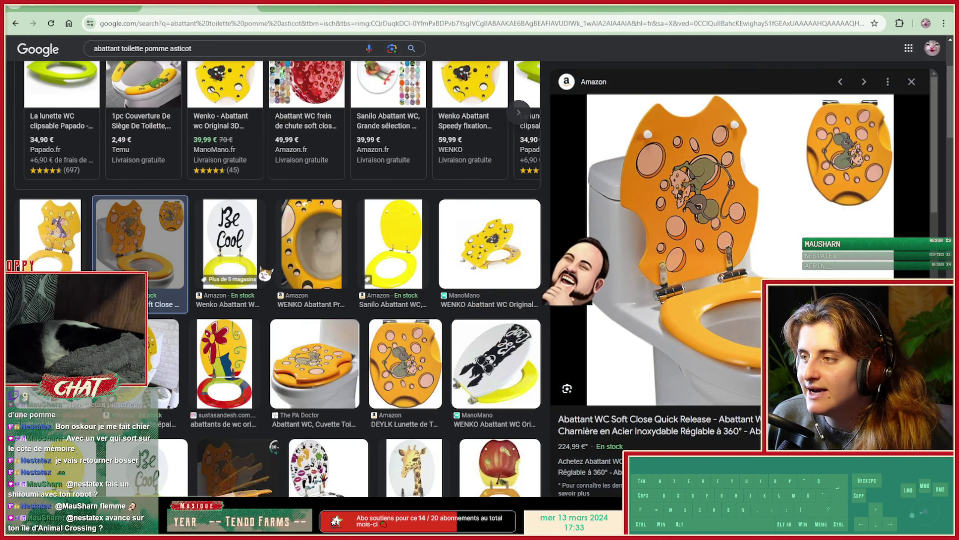
{"action": "scroll", "coordinate": [265, 281], "scroll_direction": "down", "scroll_amount": 4}
{"action": "scroll", "coordinate": [264, 282], "scroll_direction": "down", "scroll_amount": 3}
{"action": "left_click", "coordinate": [468, 241]}
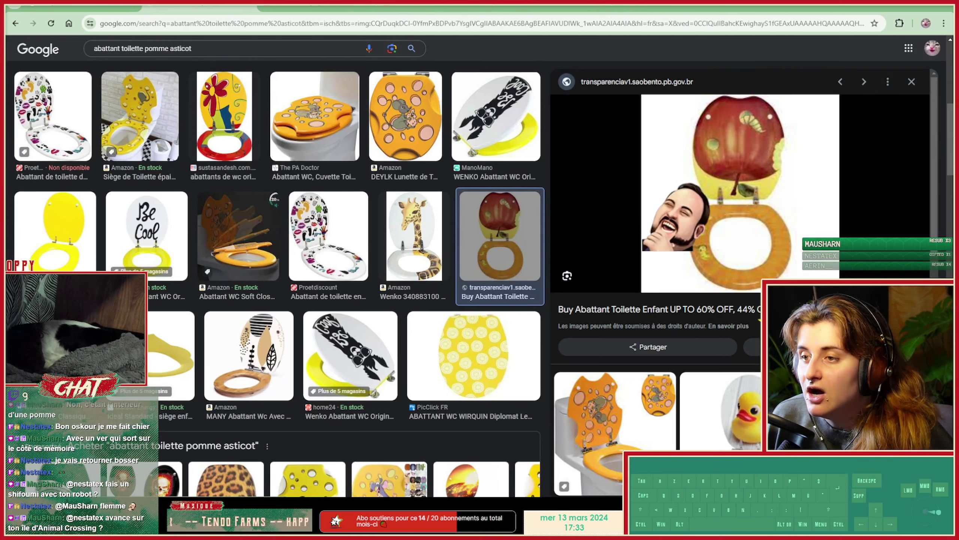
{"action": "right_click", "coordinate": [738, 218]}
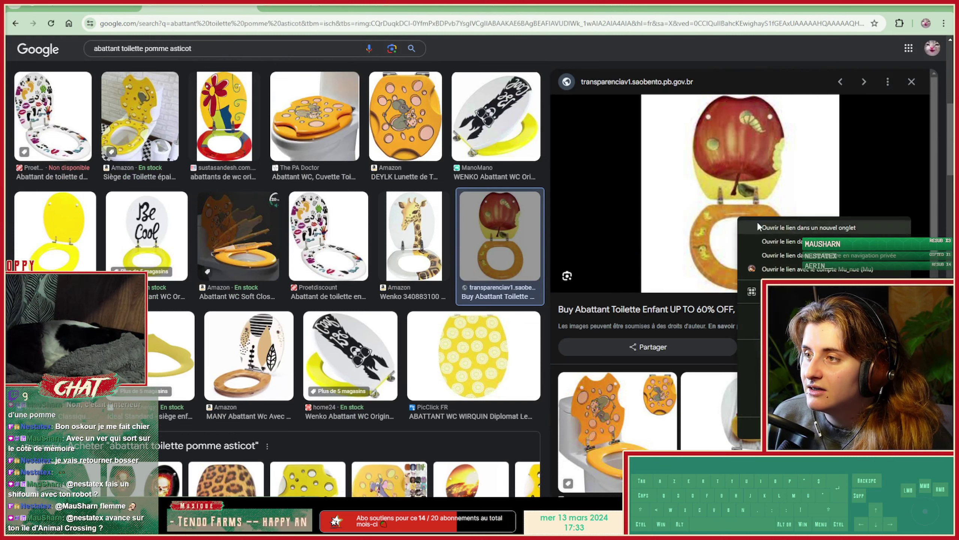
{"action": "left_click", "coordinate": [805, 350]}
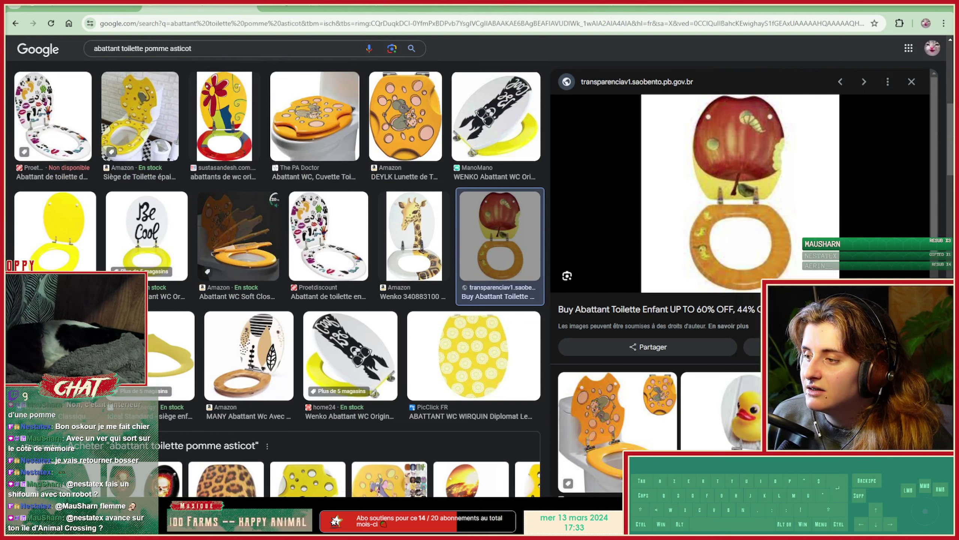
Look through the related toilet seats below the apple seat preview, then close the preview.
{"action": "scroll", "coordinate": [797, 322], "scroll_direction": "down", "scroll_amount": 3}
{"action": "scroll", "coordinate": [793, 265], "scroll_direction": "up", "scroll_amount": 3}
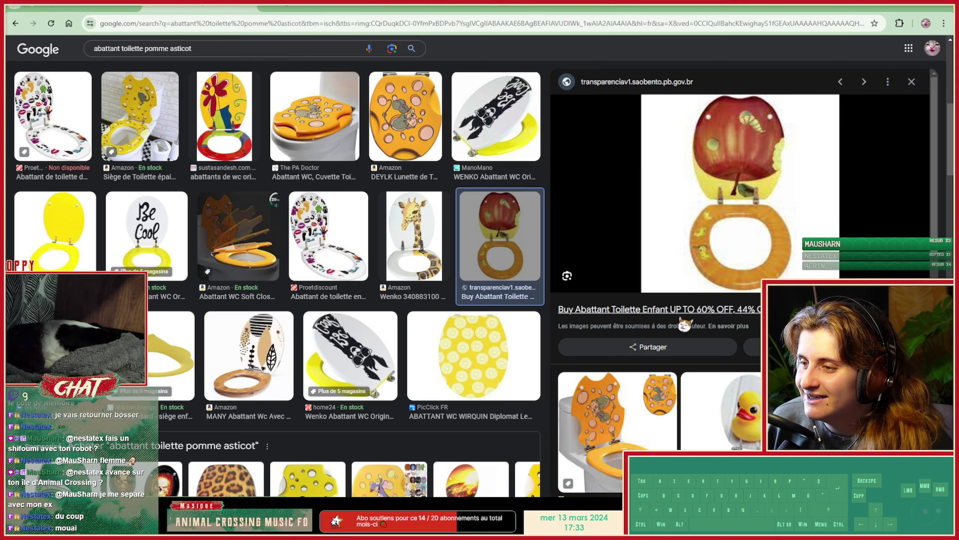
{"action": "scroll", "coordinate": [740, 284], "scroll_direction": "down", "scroll_amount": 12}
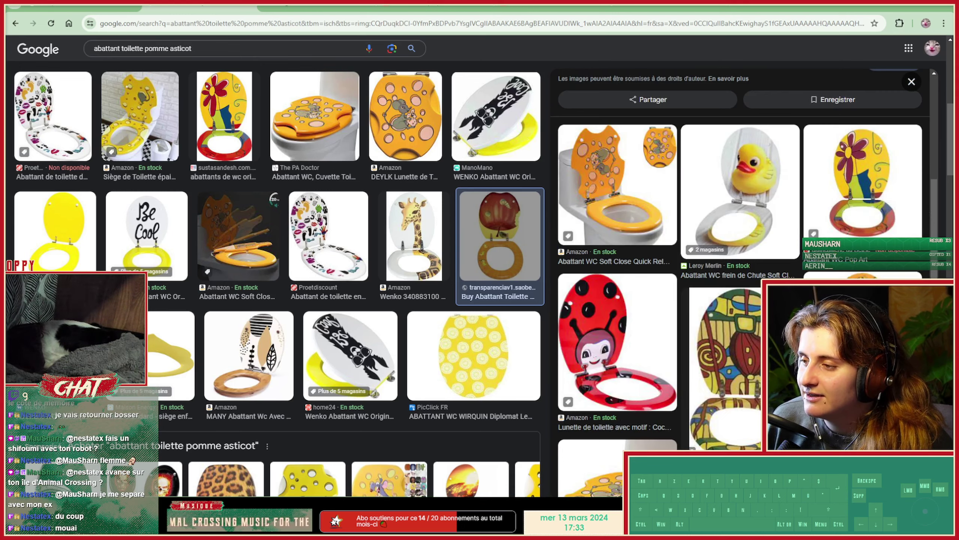
{"action": "scroll", "coordinate": [679, 281], "scroll_direction": "down", "scroll_amount": 4}
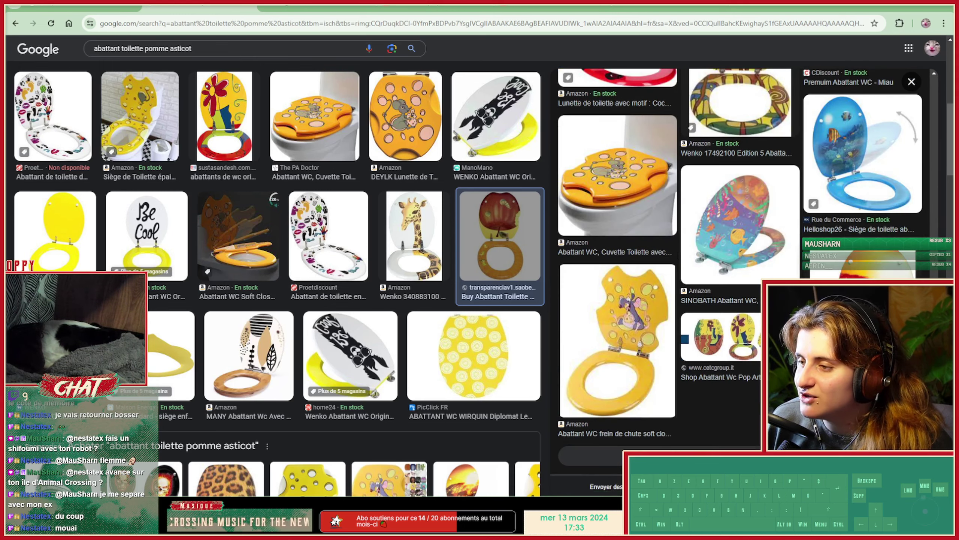
{"action": "scroll", "coordinate": [740, 282], "scroll_direction": "up", "scroll_amount": 7}
{"action": "left_click", "coordinate": [912, 82]}
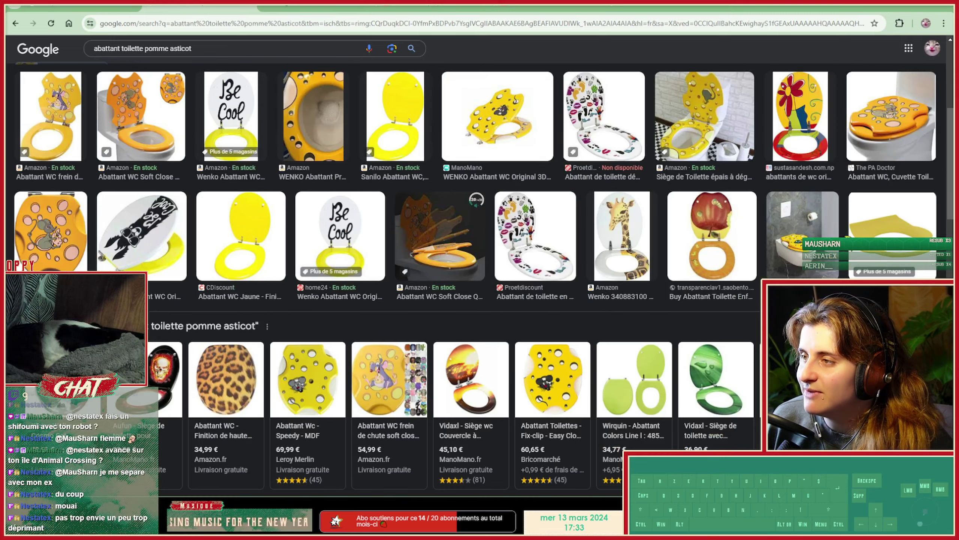
Browse the similar toilet seat images further down the page and return to the first rows of results.
{"action": "scroll", "coordinate": [479, 278], "scroll_direction": "down", "scroll_amount": 1}
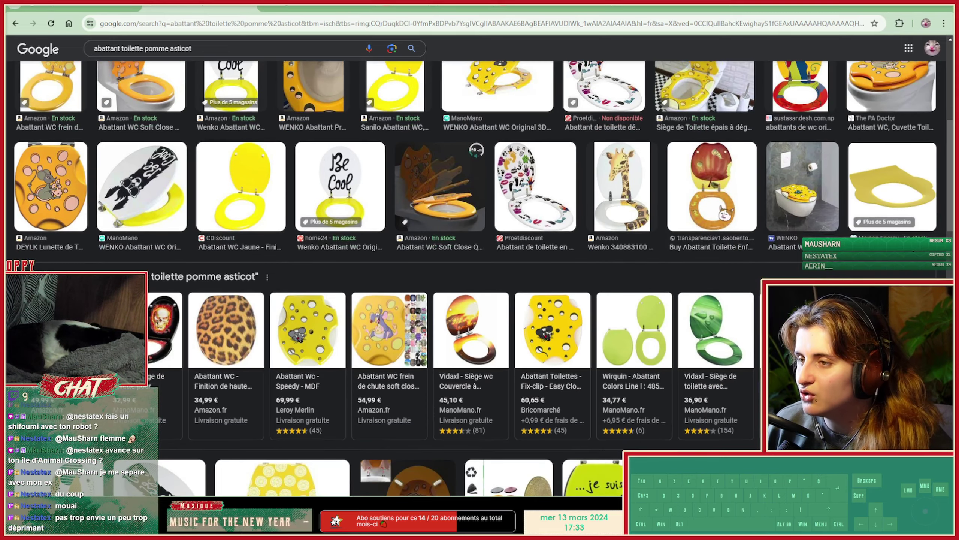
{"action": "scroll", "coordinate": [475, 237], "scroll_direction": "down", "scroll_amount": 6}
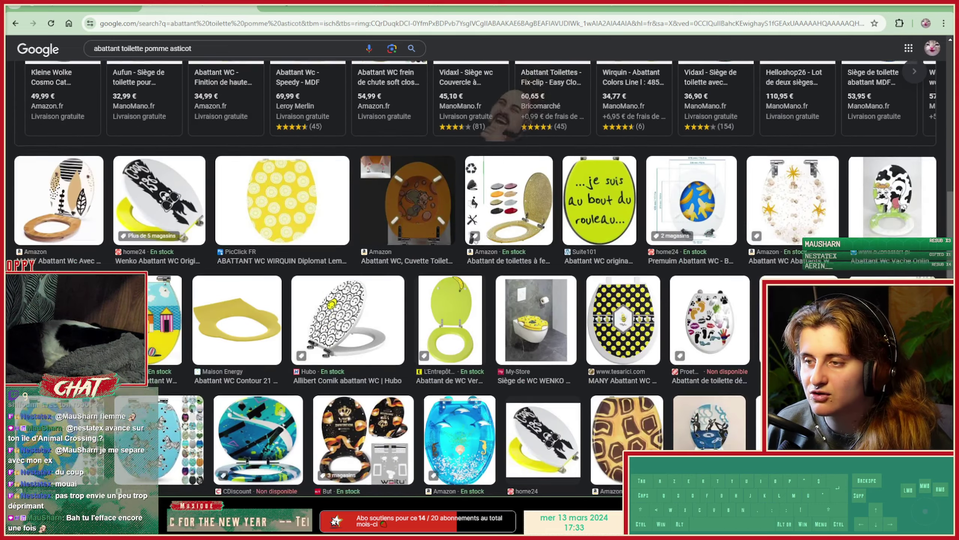
{"action": "scroll", "coordinate": [475, 237], "scroll_direction": "down", "scroll_amount": 4}
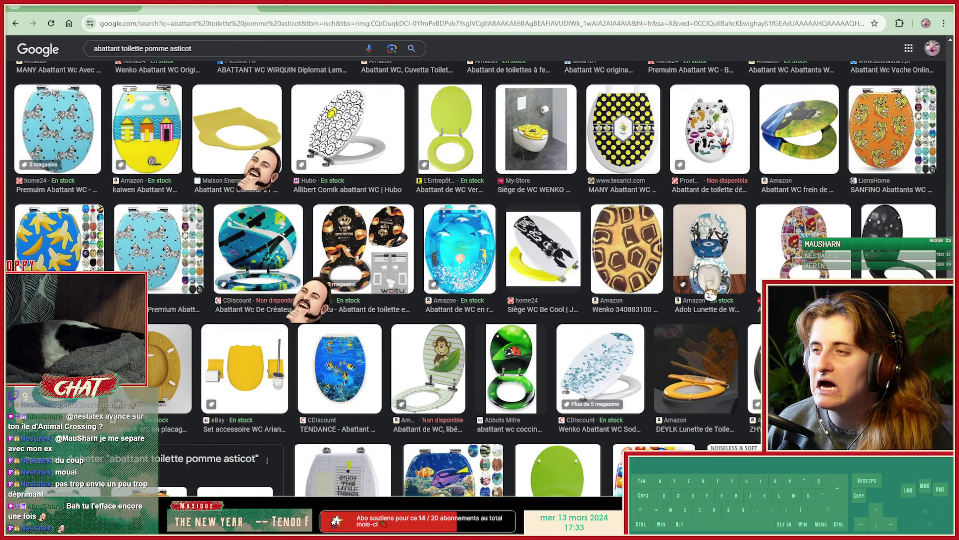
{"action": "scroll", "coordinate": [475, 265], "scroll_direction": "up", "scroll_amount": 10}
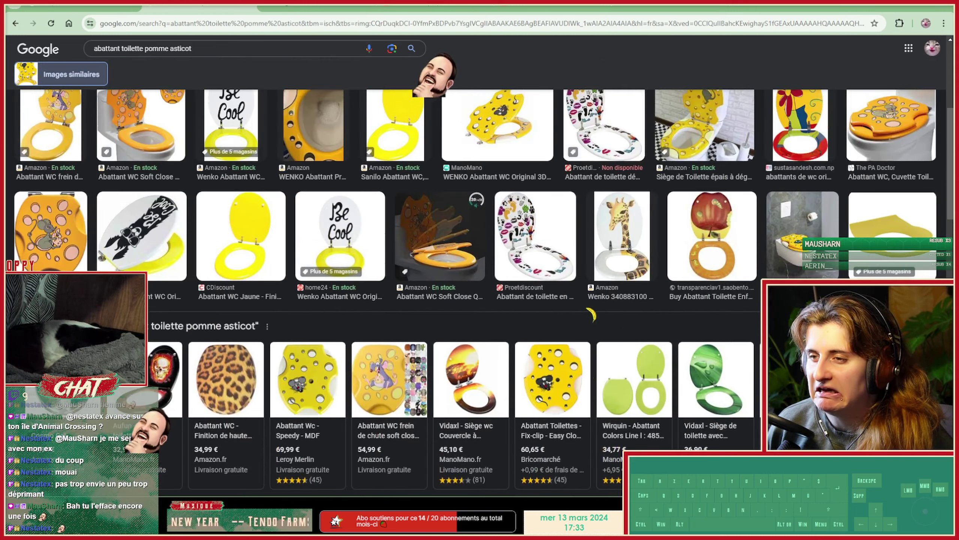
Reopen the apple seat preview, examine its image enlarged in its own tab, and return to the image results.
{"action": "left_click", "coordinate": [712, 234]}
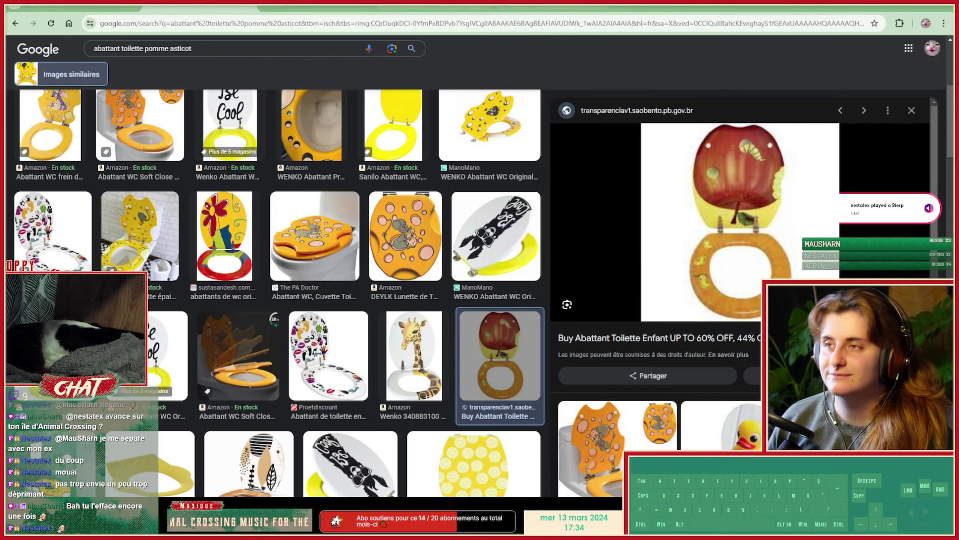
{"action": "left_click", "coordinate": [670, 6]}
{"action": "left_click", "coordinate": [554, 6]}
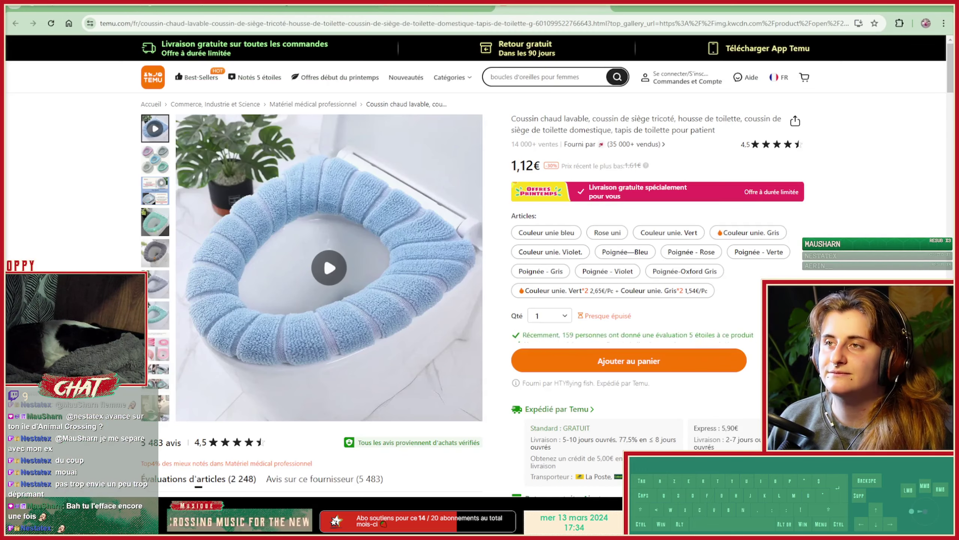
{"action": "left_click", "coordinate": [318, 6]}
{"action": "scroll", "coordinate": [468, 301], "scroll_direction": "up", "scroll_amount": 9, "text": "ctrl"}
{"action": "scroll", "coordinate": [472, 306], "scroll_direction": "down", "scroll_amount": 2, "text": "ctrl"}
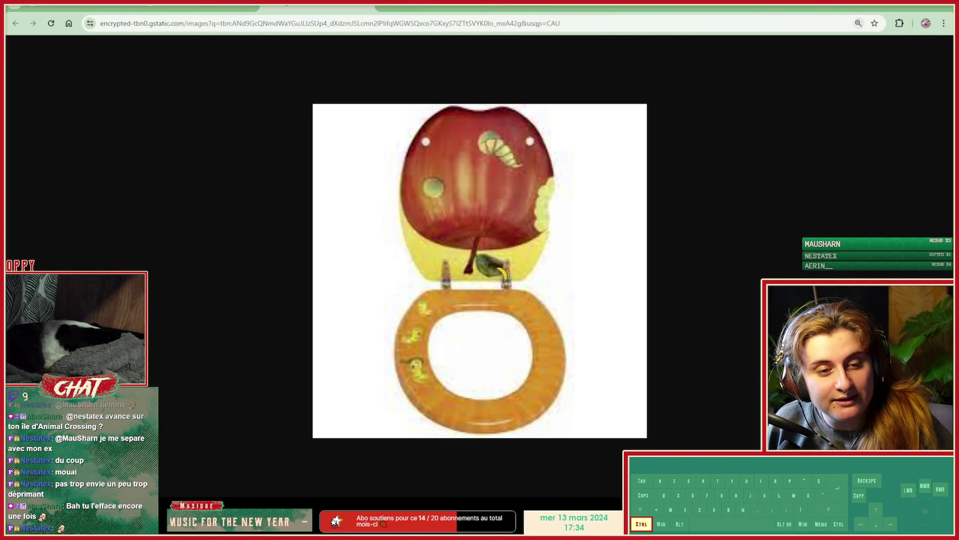
{"action": "left_click", "coordinate": [241, 8]}
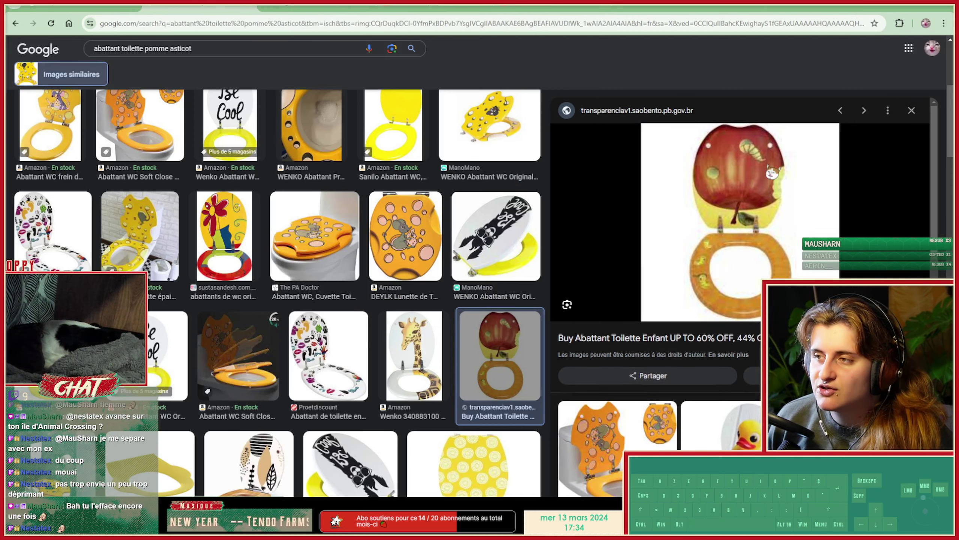
Look through the apple seat's related images and expand them into a full page of similar results.
{"action": "scroll", "coordinate": [392, 330], "scroll_direction": "up", "scroll_amount": 6}
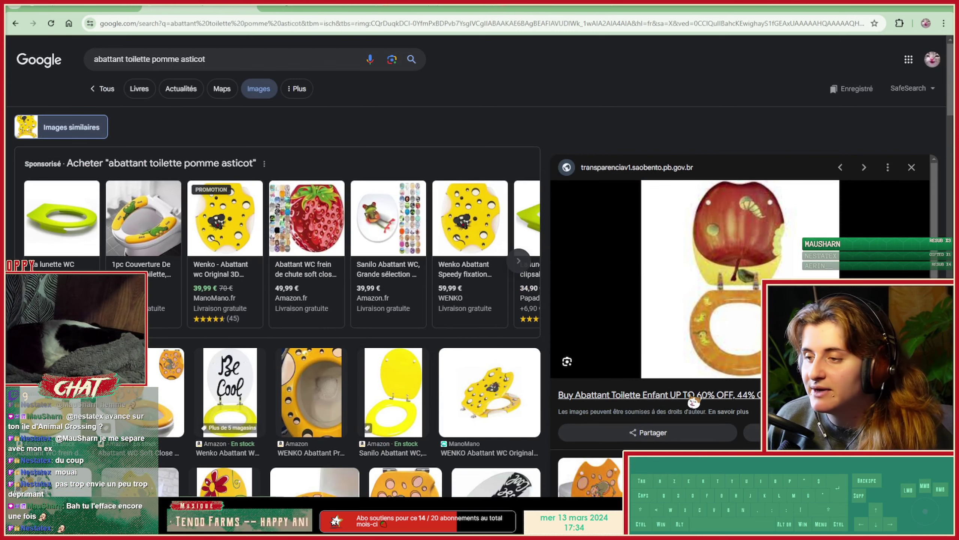
{"action": "scroll", "coordinate": [717, 416], "scroll_direction": "down", "scroll_amount": 8}
{"action": "scroll", "coordinate": [740, 325], "scroll_direction": "down", "scroll_amount": 5}
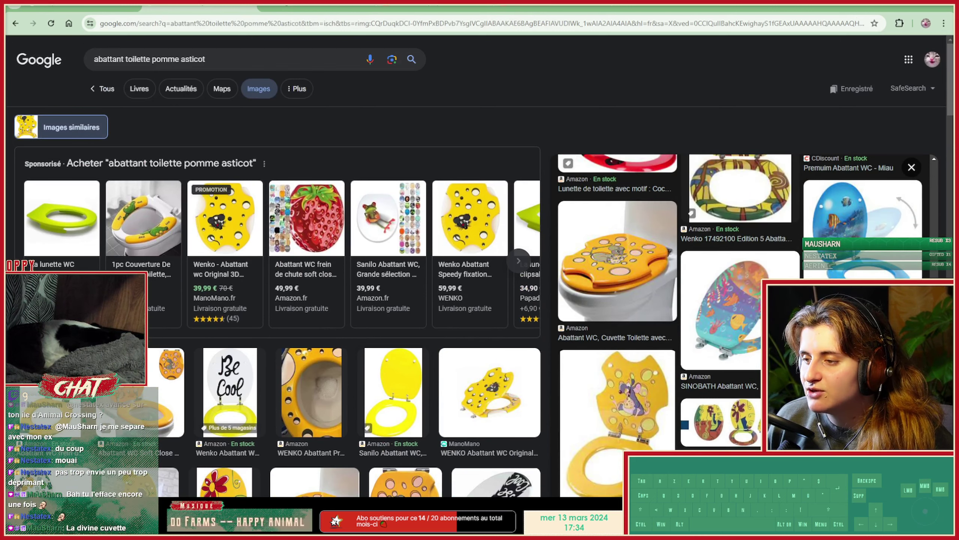
{"action": "scroll", "coordinate": [706, 432], "scroll_direction": "down", "scroll_amount": 5}
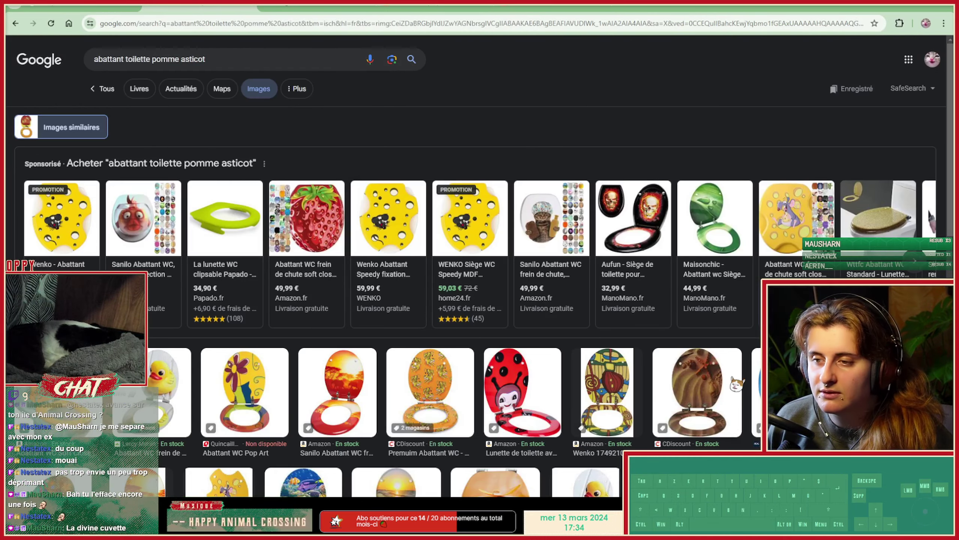
Look through the images similar to the apple seat and preview the Cyberfanny seat with a green leaf and an antennaed insect.
{"action": "scroll", "coordinate": [186, 335], "scroll_direction": "down", "scroll_amount": 3}
{"action": "scroll", "coordinate": [434, 333], "scroll_direction": "down", "scroll_amount": 3}
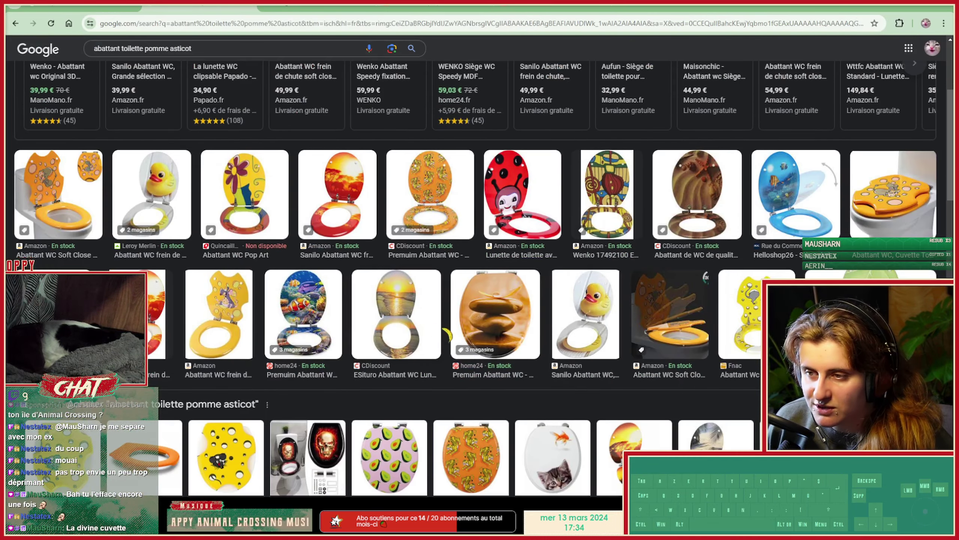
{"action": "left_click", "coordinate": [846, 302]}
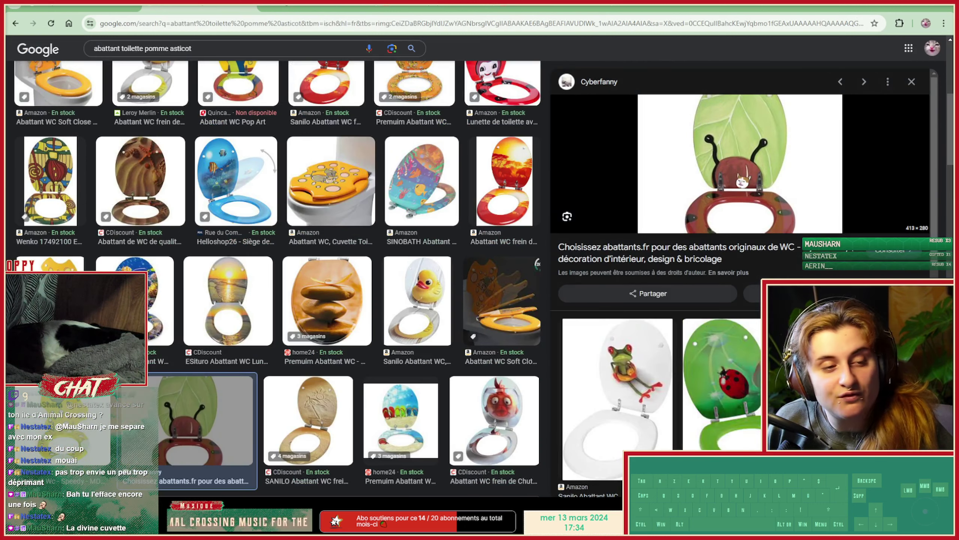
Look through the Cyberfanny seat's related images, preview the seat decorated with a tree, and close the preview.
{"action": "scroll", "coordinate": [740, 189], "scroll_direction": "down", "scroll_amount": 2}
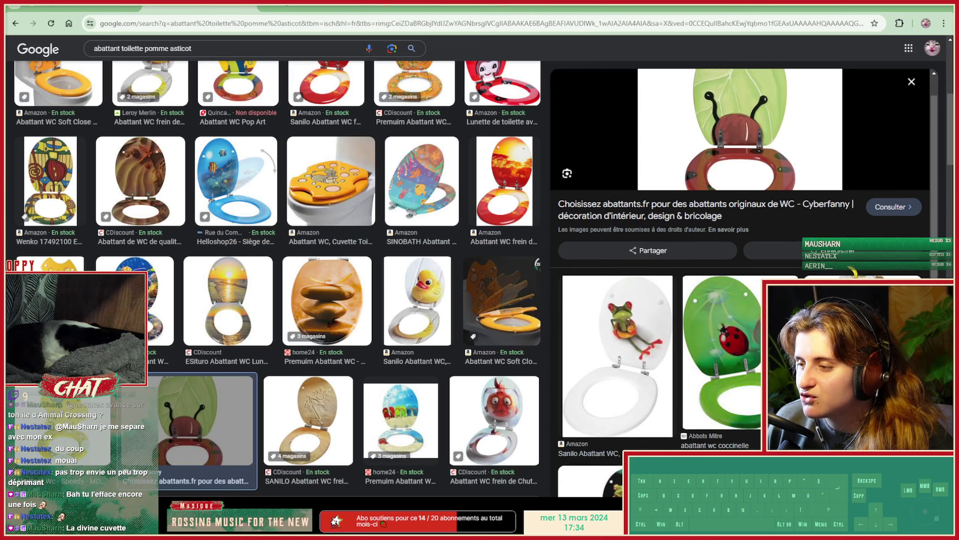
{"action": "scroll", "coordinate": [857, 341], "scroll_direction": "up", "scroll_amount": 1}
{"action": "left_click", "coordinate": [857, 351]}
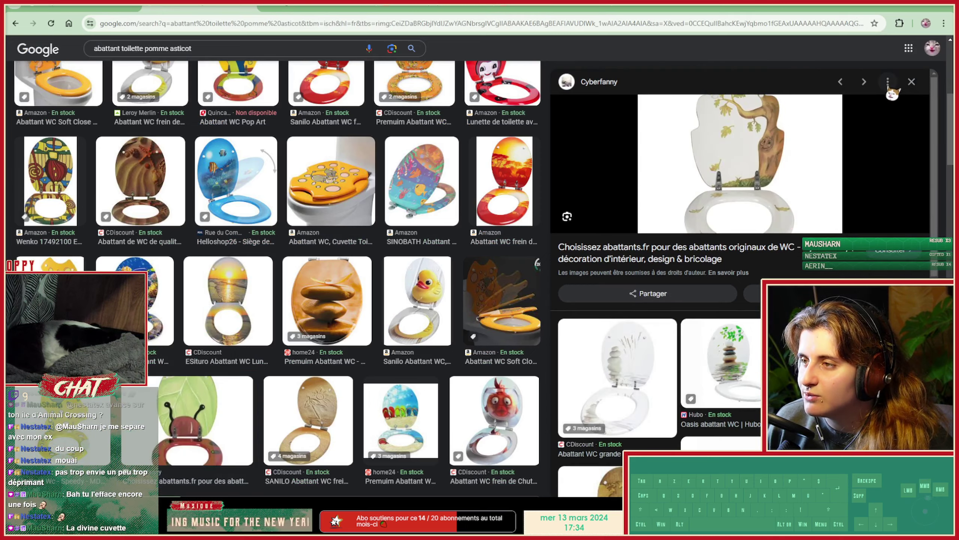
{"action": "left_click", "coordinate": [912, 81]}
Browse the remaining similar toilet seat images down to the end of the results page.
{"action": "scroll", "coordinate": [559, 333], "scroll_direction": "down", "scroll_amount": 5}
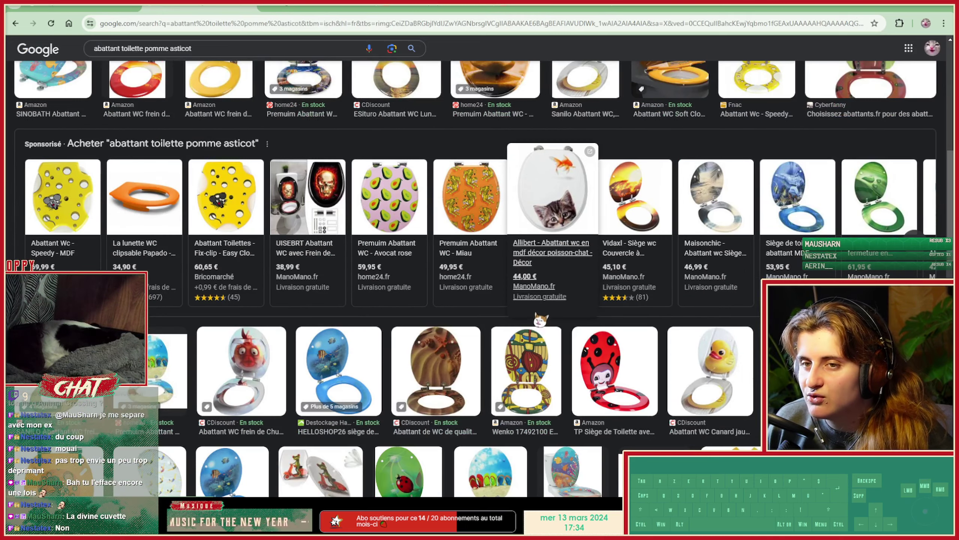
{"action": "scroll", "coordinate": [540, 319], "scroll_direction": "down", "scroll_amount": 5}
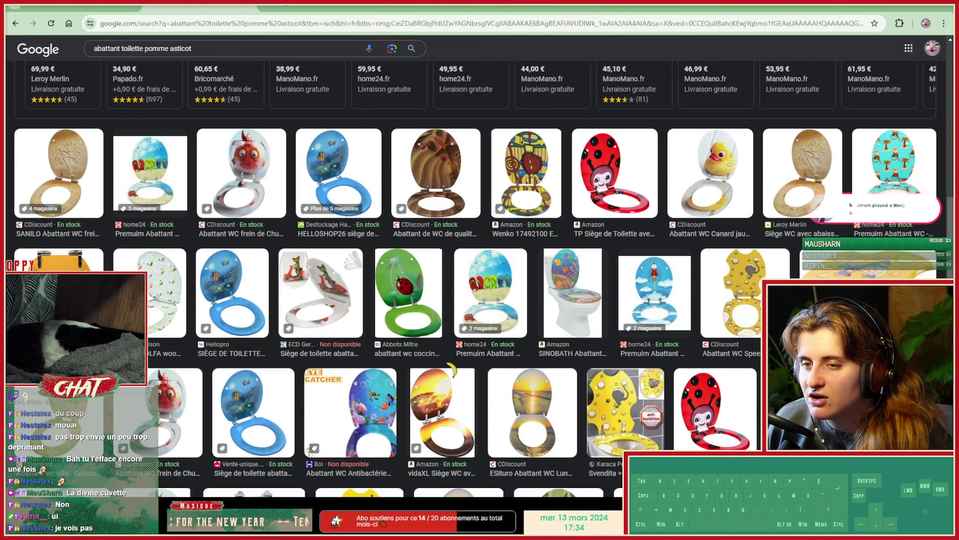
{"action": "scroll", "coordinate": [450, 351], "scroll_direction": "down", "scroll_amount": 5}
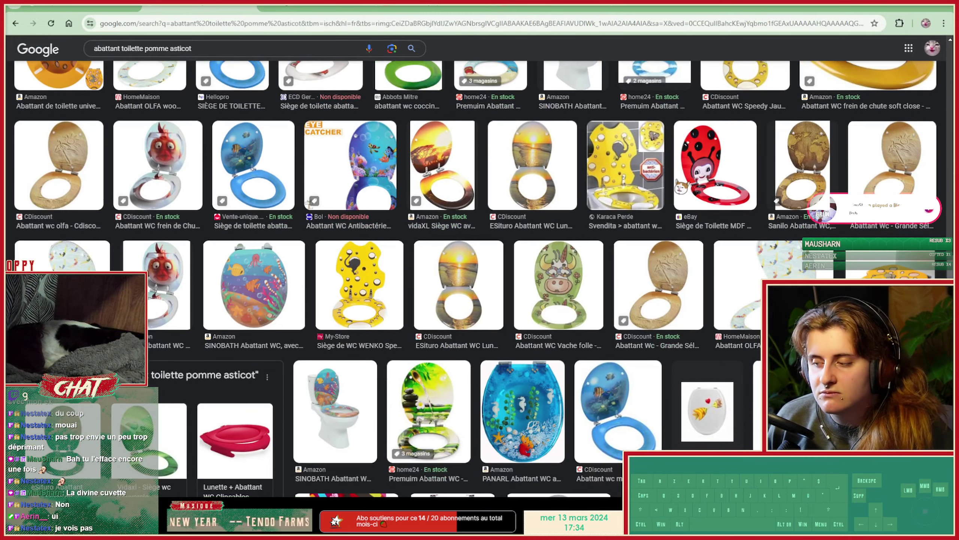
{"action": "scroll", "coordinate": [628, 328], "scroll_direction": "down", "scroll_amount": 1}
{"action": "scroll", "coordinate": [628, 329], "scroll_direction": "down", "scroll_amount": 6}
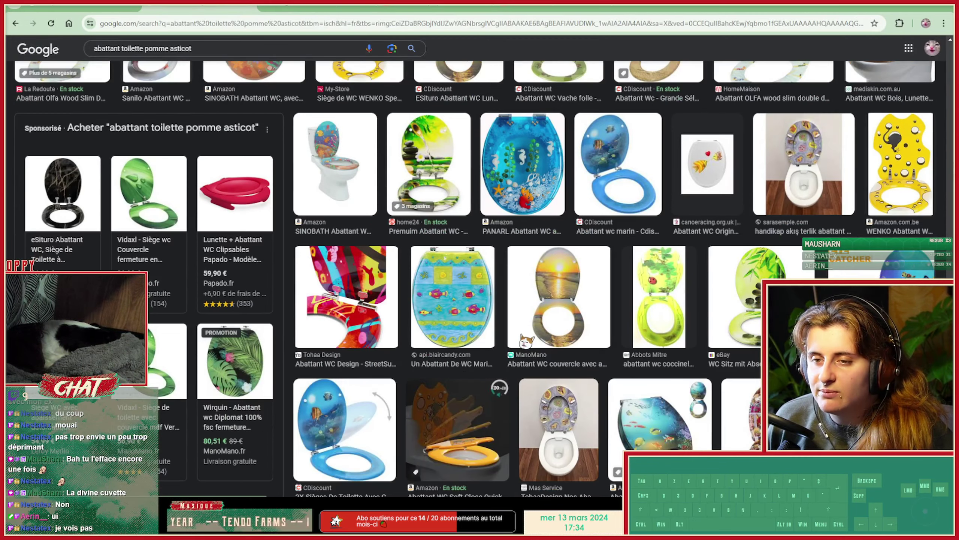
{"action": "scroll", "coordinate": [628, 330], "scroll_direction": "down", "scroll_amount": 5}
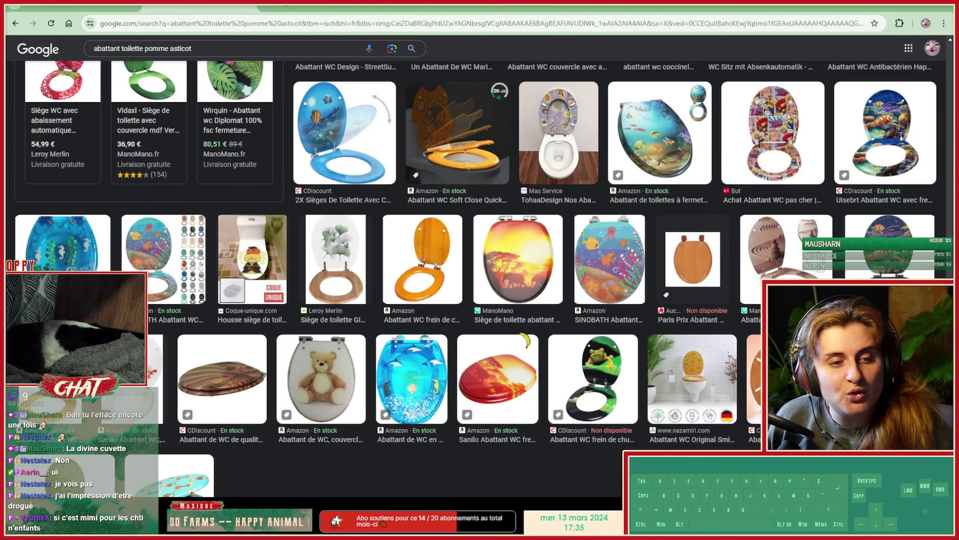
{"action": "scroll", "coordinate": [476, 276], "scroll_direction": "down", "scroll_amount": 3}
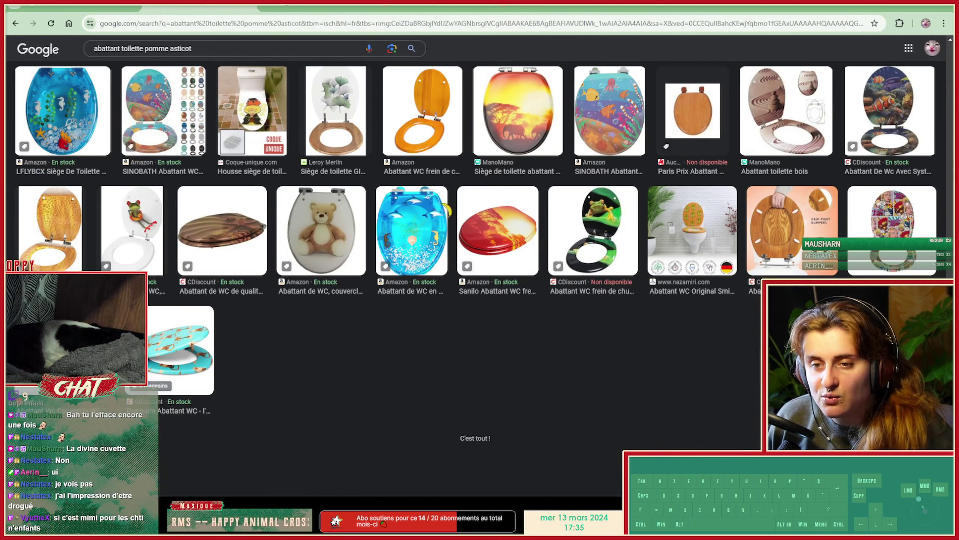
Switch back to Substance 3D Painter, widen the viewport and asset area, and frame the toilet from above.
{"action": "mouse_move", "coordinate": [736, 6]}
{"action": "left_mouse_down"}
{"action": "mouse_move", "coordinate": [767, 44]}
{"action": "mouse_move", "coordinate": [2, 378]}
{"action": "left_mouse_up"}
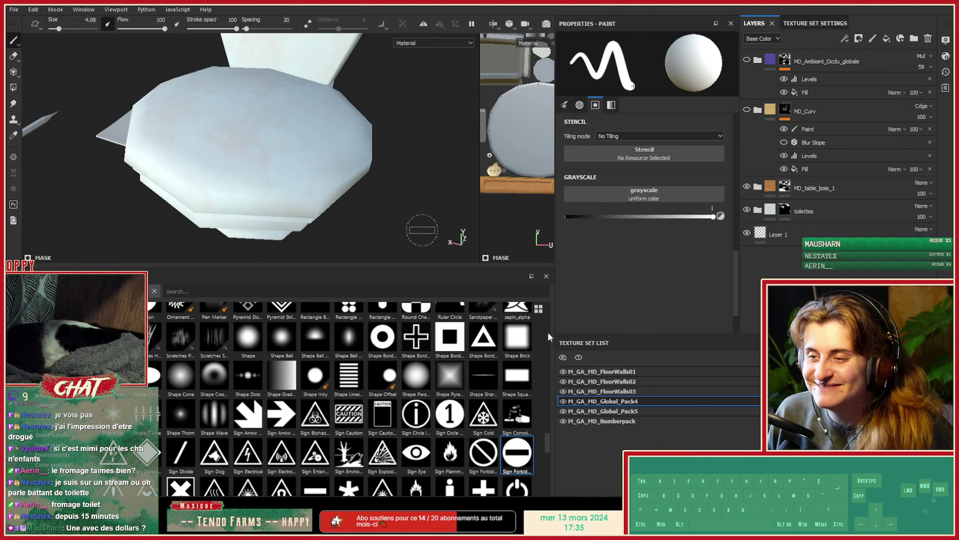
{"action": "left_click_drag", "start_coordinate": [556, 322], "coordinate": [672, 322]}
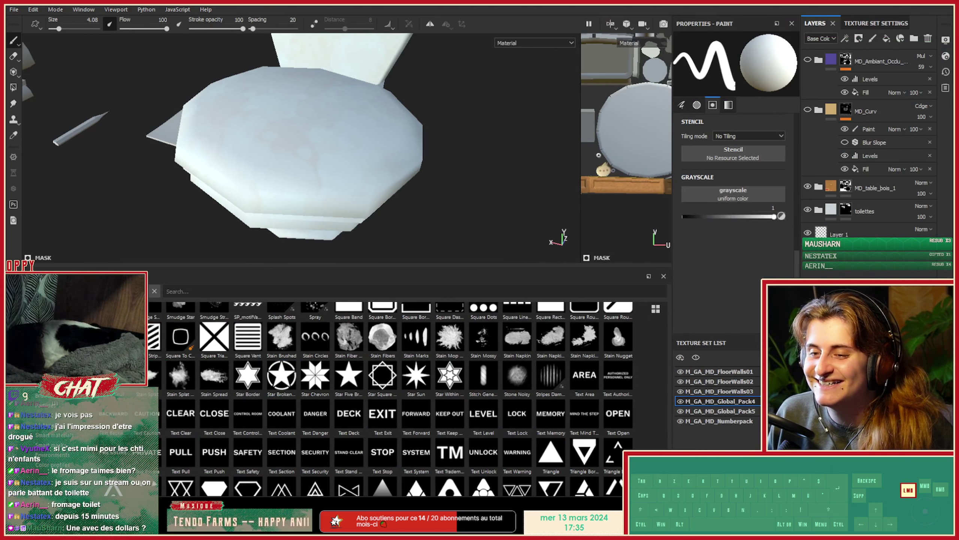
{"action": "left_click_drag", "start_coordinate": [353, 198], "coordinate": [317, 175], "text": "alt"}
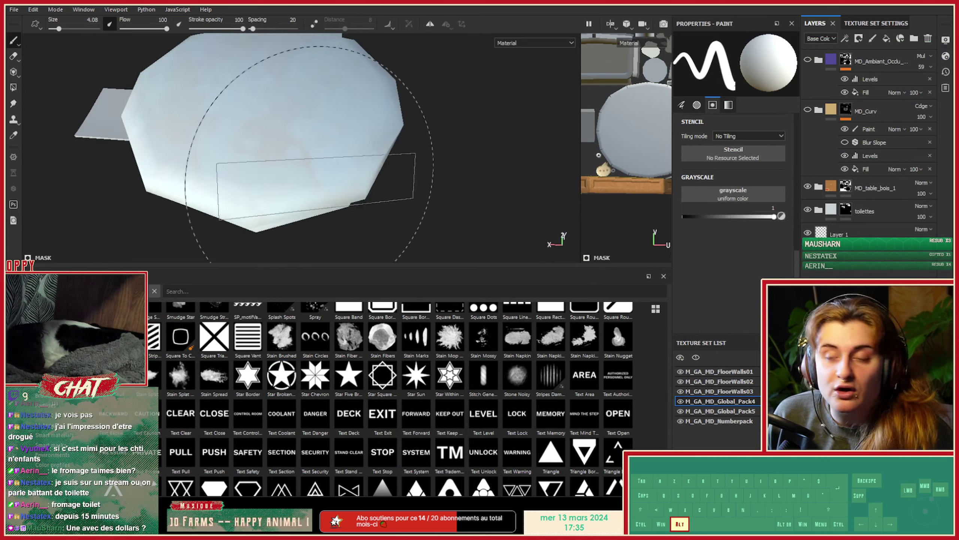
{"action": "middle_click_drag", "start_coordinate": [318, 176], "coordinate": [408, 201], "text": "alt"}
{"action": "right_click_drag", "start_coordinate": [408, 201], "coordinate": [353, 165], "text": "alt"}
{"action": "middle_click_drag", "start_coordinate": [353, 164], "coordinate": [344, 190], "text": "alt"}
{"action": "left_click_drag", "start_coordinate": [343, 190], "coordinate": [333, 183], "text": "alt"}
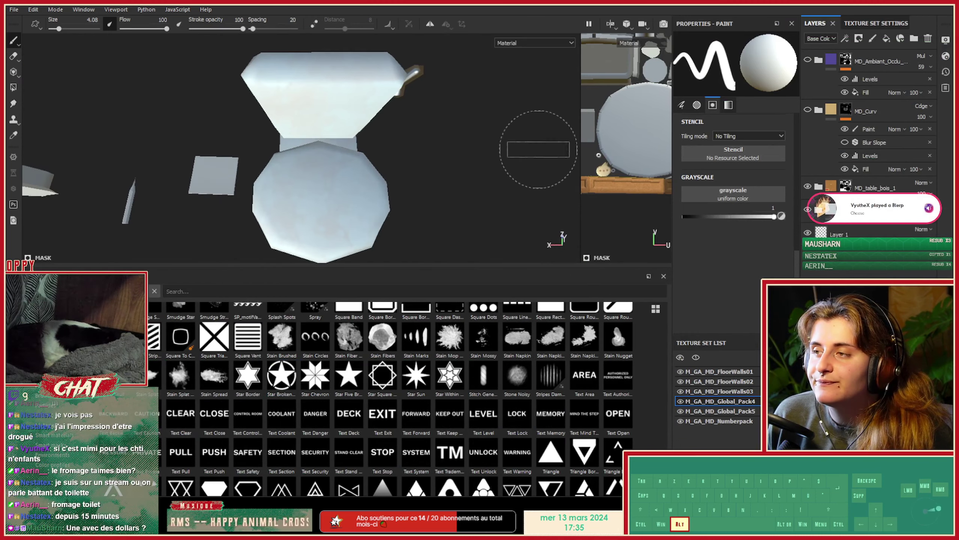
Create a folder named Battant inside the toilettes group and put a new fill layer in it.
{"action": "left_click", "coordinate": [854, 209]}
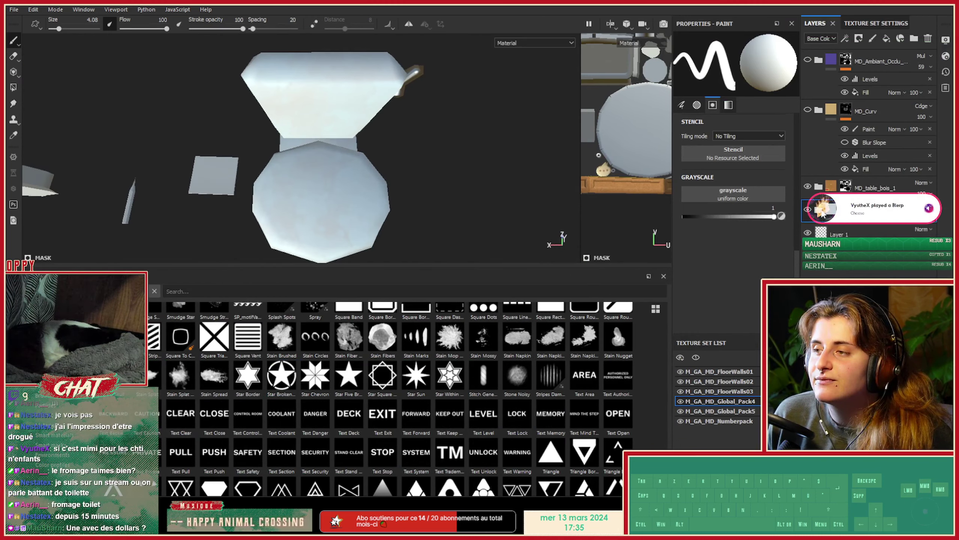
{"action": "left_click", "coordinate": [821, 211]}
{"action": "left_click", "coordinate": [866, 233]}
{"action": "left_click", "coordinate": [913, 39]}
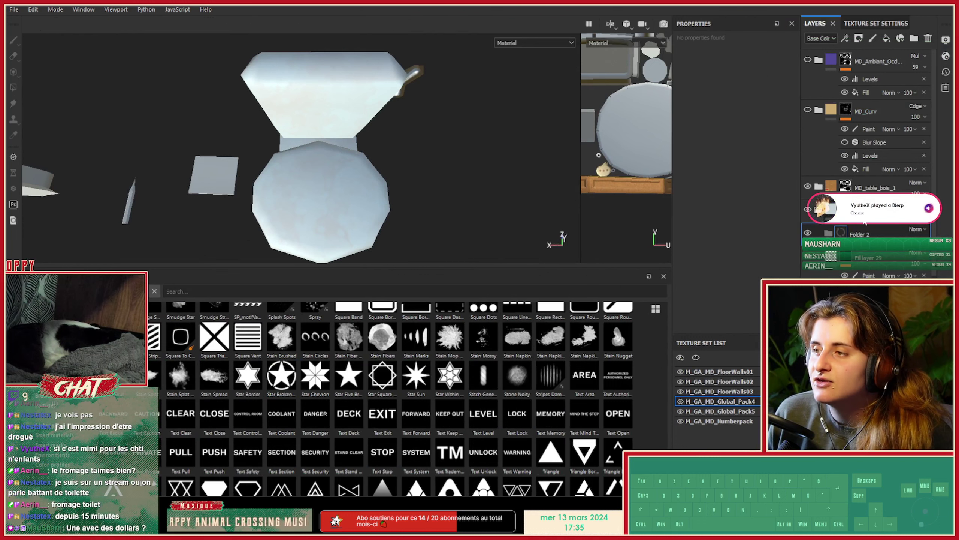
{"action": "double_click", "coordinate": [863, 234]}
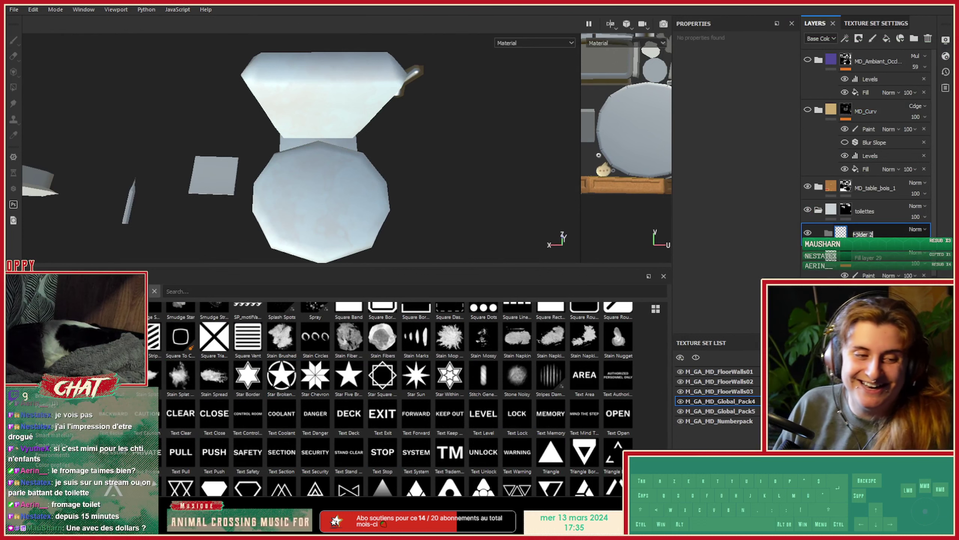
{"action": "type", "text": "Battant"}
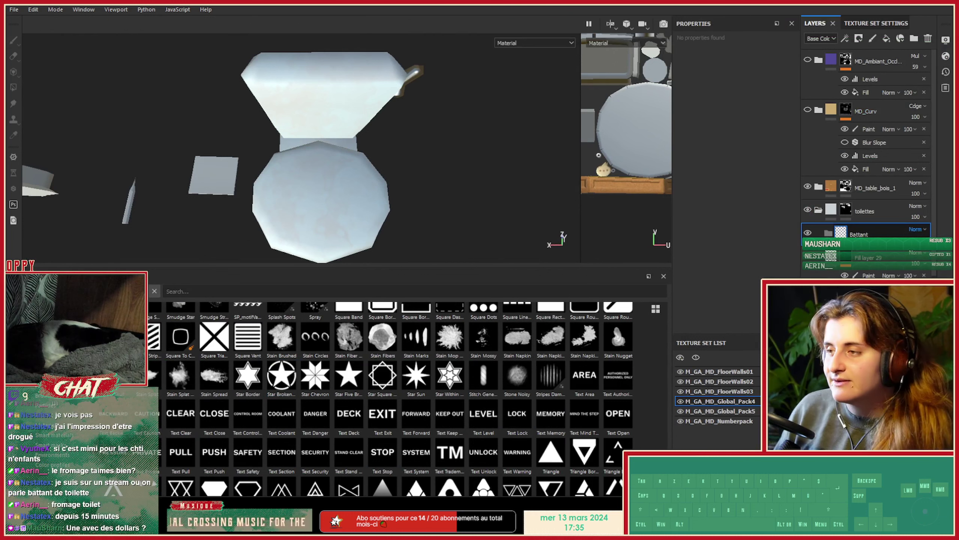
{"action": "left_click", "coordinate": [886, 38]}
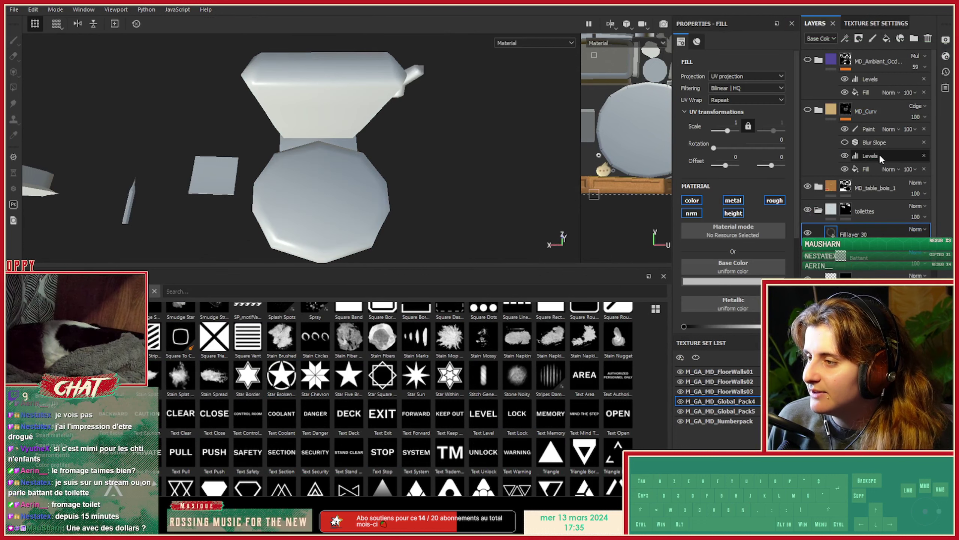
{"action": "left_click_drag", "start_coordinate": [853, 234], "coordinate": [852, 254]}
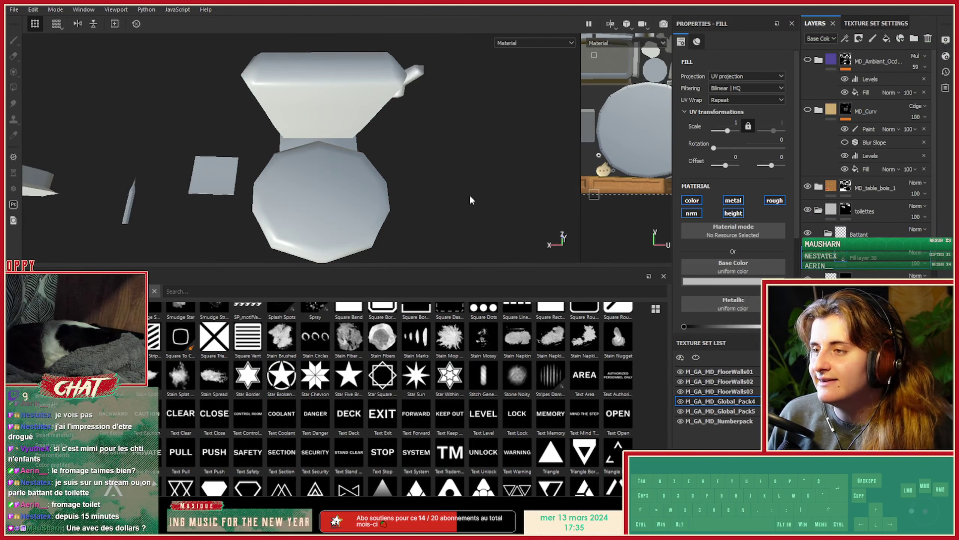
Examine the toilet lid and seat in the 3D view and look for their pieces in the UV layout.
{"action": "left_click_drag", "start_coordinate": [471, 199], "coordinate": [362, 170], "text": "alt"}
{"action": "right_click_drag", "start_coordinate": [325, 170], "coordinate": [340, 204], "text": "alt"}
{"action": "middle_click_drag", "start_coordinate": [340, 205], "coordinate": [317, 159], "text": "alt"}
{"action": "right_click_drag", "start_coordinate": [317, 159], "coordinate": [376, 183], "text": "alt"}
{"action": "left_click_drag", "start_coordinate": [376, 185], "coordinate": [286, 141], "text": "alt"}
{"action": "middle_click_drag", "start_coordinate": [421, 105], "coordinate": [421, 213], "text": "alt"}
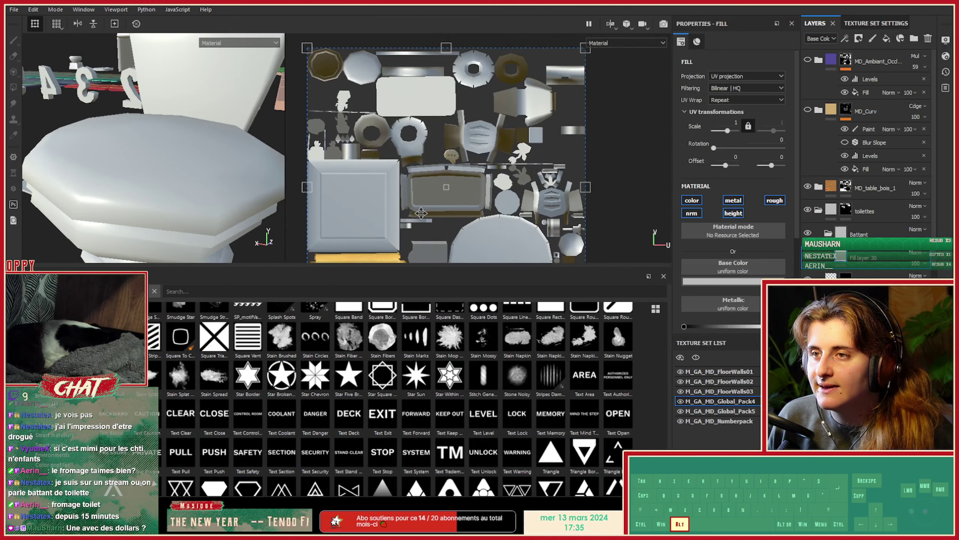
{"action": "right_click_drag", "start_coordinate": [422, 213], "coordinate": [359, 114], "text": "alt"}
{"action": "middle_click_drag", "start_coordinate": [359, 113], "coordinate": [376, 145], "text": "alt"}
{"action": "left_click_drag", "start_coordinate": [191, 187], "coordinate": [236, 175], "text": "alt"}
{"action": "right_click_drag", "start_coordinate": [235, 175], "coordinate": [301, 163], "text": "alt"}
{"action": "scroll", "coordinate": [422, 152], "scroll_direction": "up", "scroll_amount": 6, "text": "alt"}
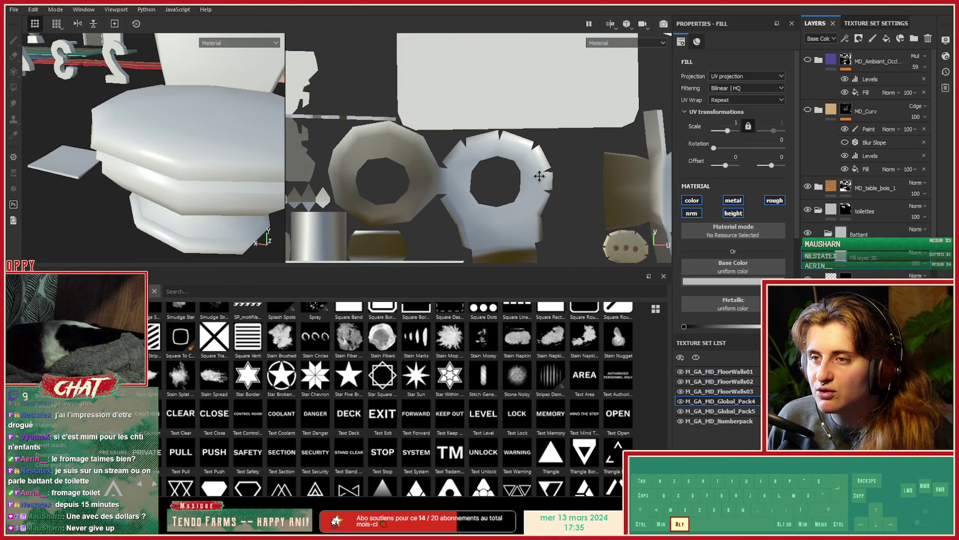
{"action": "right_click_drag", "start_coordinate": [372, 149], "coordinate": [395, 160], "text": "alt"}
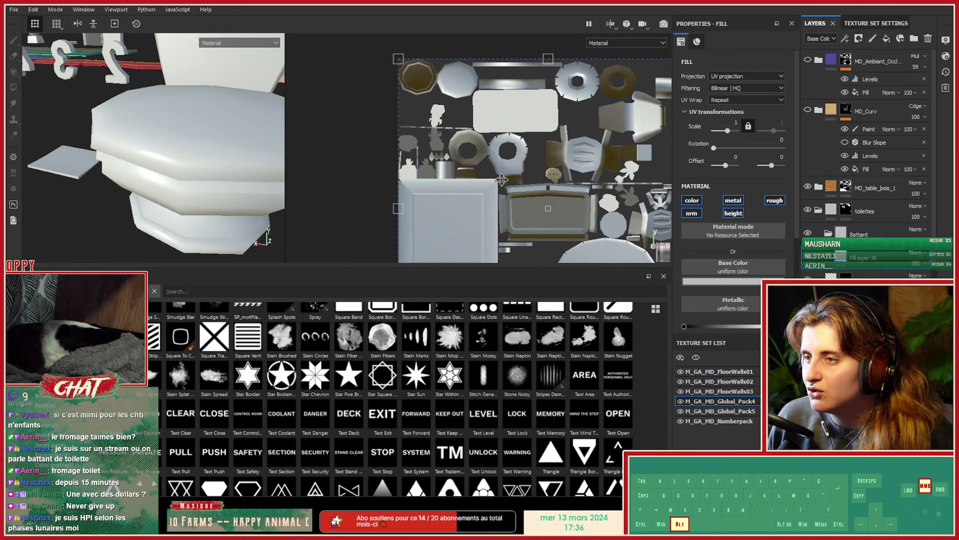
{"action": "middle_click_drag", "start_coordinate": [497, 176], "coordinate": [416, 170], "text": "alt"}
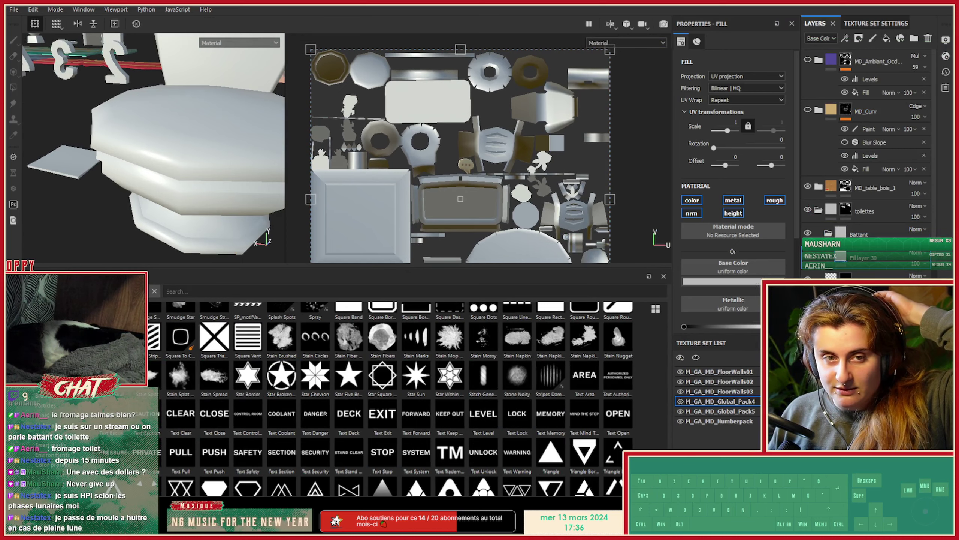
Switch to Chrome, open the daily horoscope page, and check the current moon phase.
{"action": "left_click_drag", "start_coordinate": [5, 56], "coordinate": [559, 5]}
{"action": "left_click", "coordinate": [481, 249]}
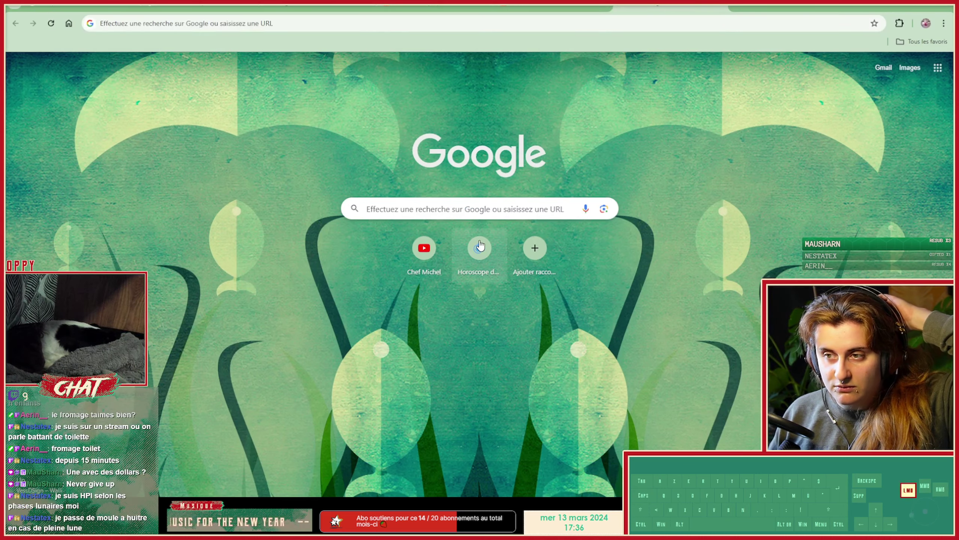
{"action": "scroll", "coordinate": [418, 232], "scroll_direction": "down", "scroll_amount": 3}
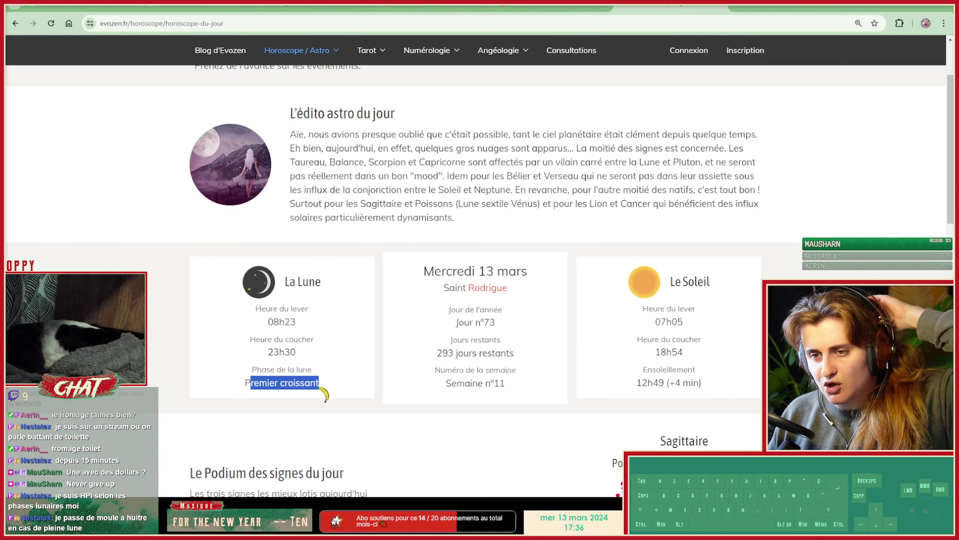
Search Google in a new tab for "cuvette toilette argent" and look at the image results.
{"action": "left_click", "coordinate": [741, 9]}
{"action": "mouse_move", "coordinate": [787, 5]}
{"action": "left_mouse_down"}
{"action": "mouse_move", "coordinate": [435, 470]}
{"action": "mouse_move", "coordinate": [640, 126]}
{"action": "mouse_move", "coordinate": [662, 5]}
{"action": "left_mouse_up"}
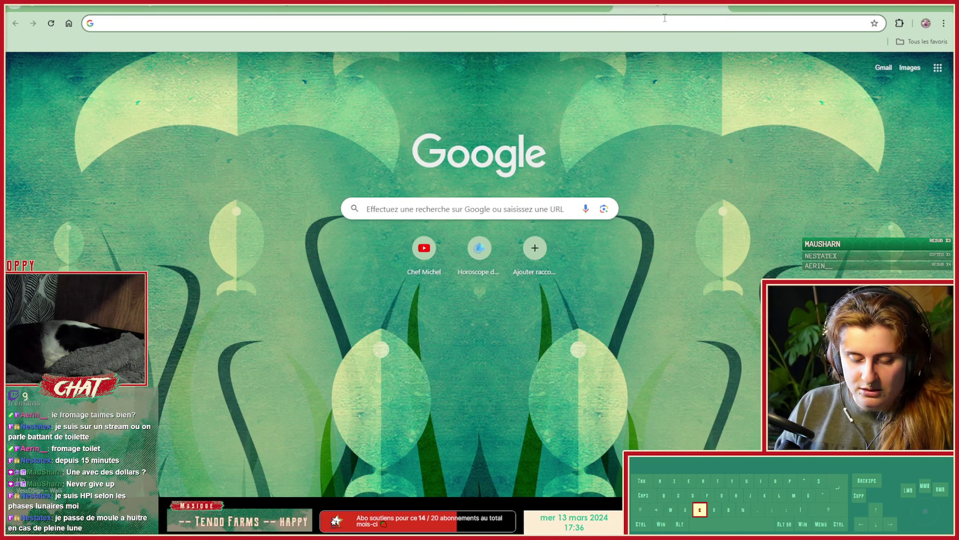
{"action": "type", "text": "cuvette toilette "}
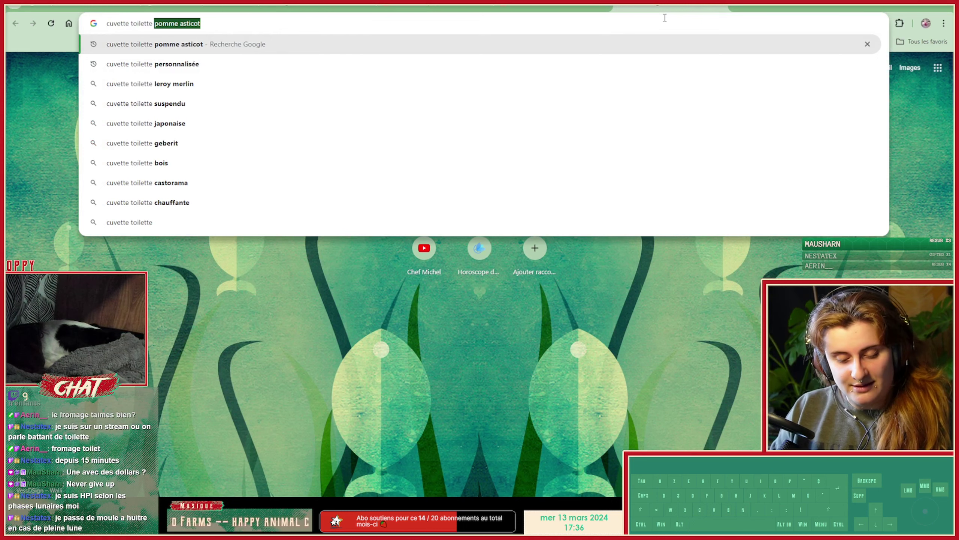
{"action": "type", "text": "argent"}
{"action": "key", "text": "Return"}
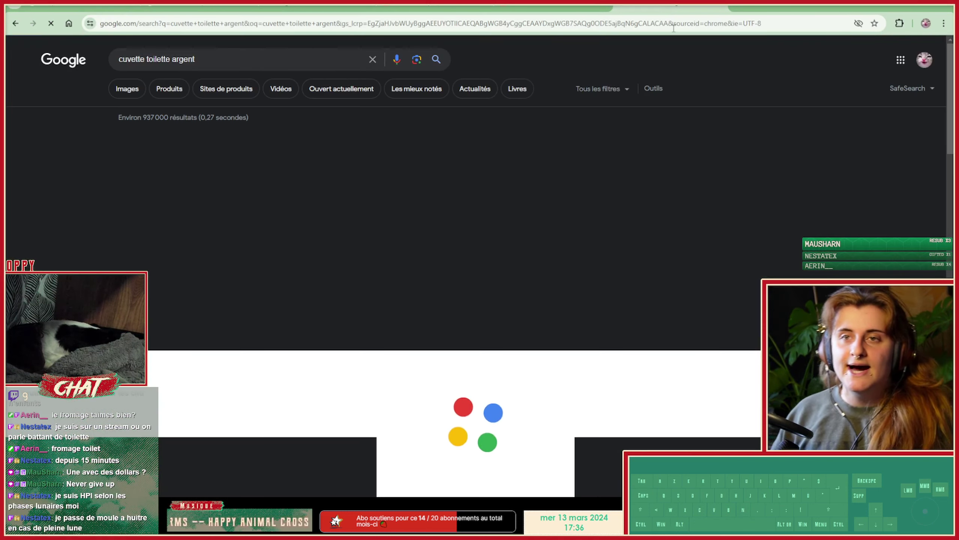
{"action": "left_click", "coordinate": [127, 88]}
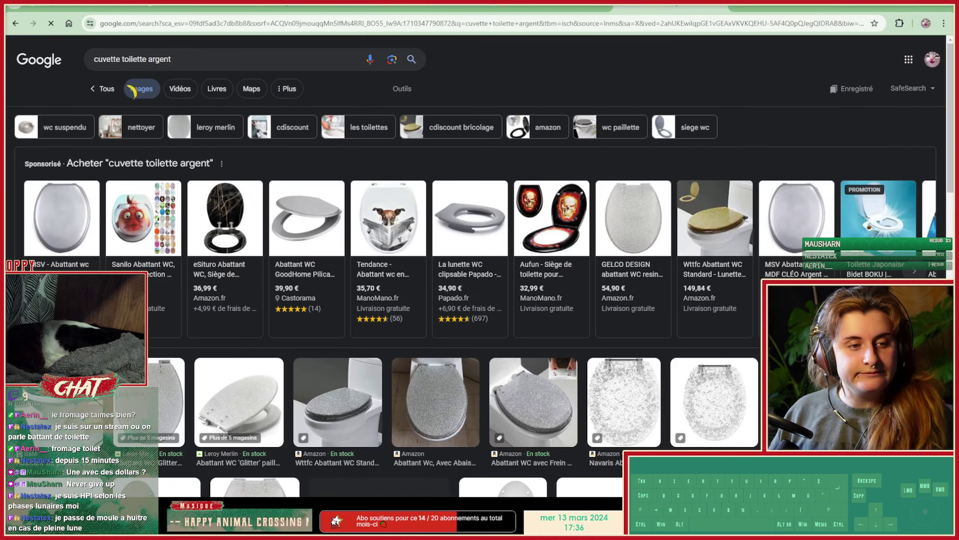
{"action": "scroll", "coordinate": [310, 284], "scroll_direction": "down", "scroll_amount": 1}
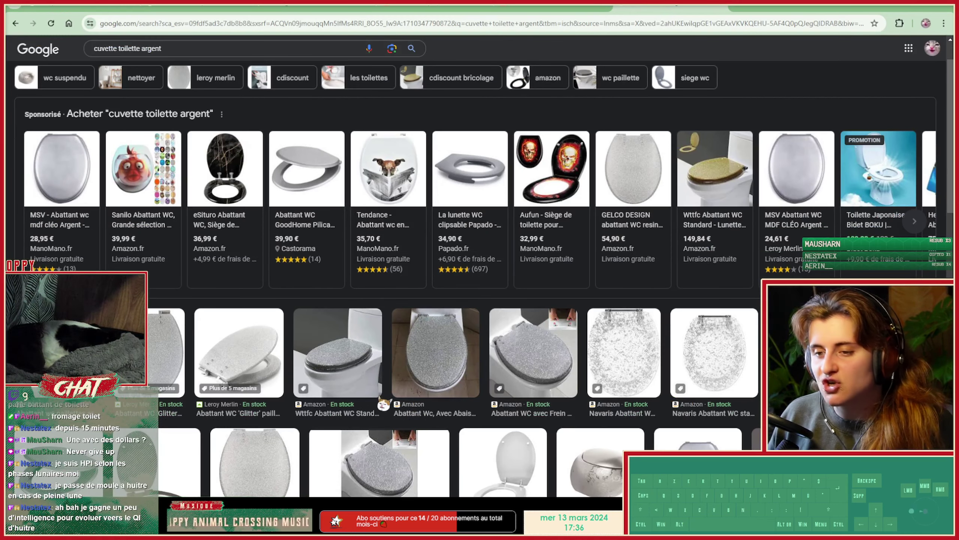
Change the image search to "cuvette toilette dollar" and browse the results for money-themed toilet references.
{"action": "double_click", "coordinate": [144, 49]}
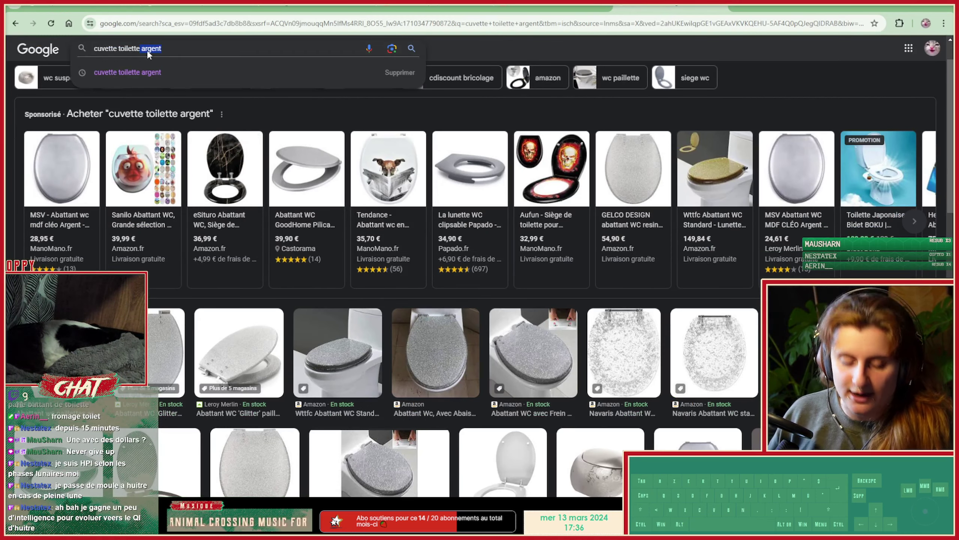
{"action": "type", "text": "dollar"}
{"action": "key", "text": "Return"}
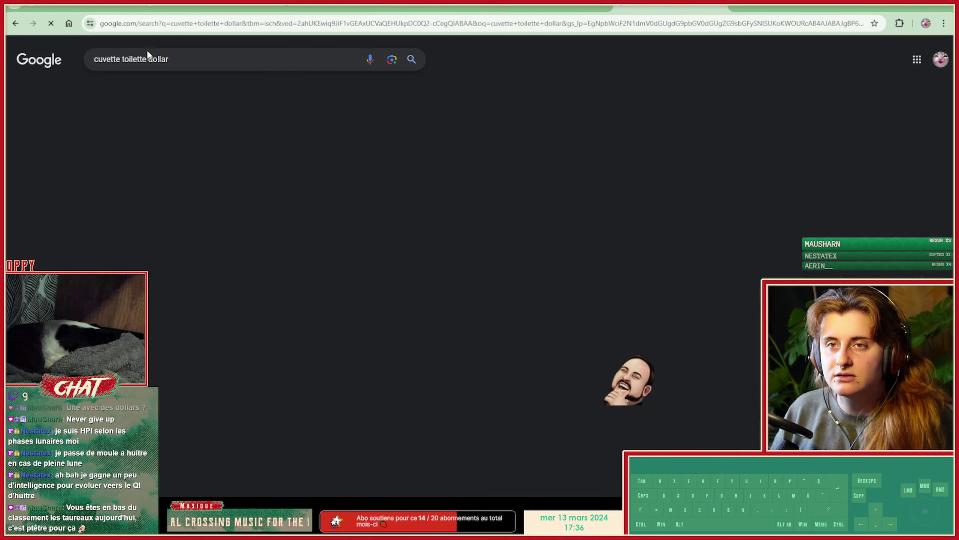
{"action": "scroll", "coordinate": [147, 50], "scroll_direction": "down", "scroll_amount": 2}
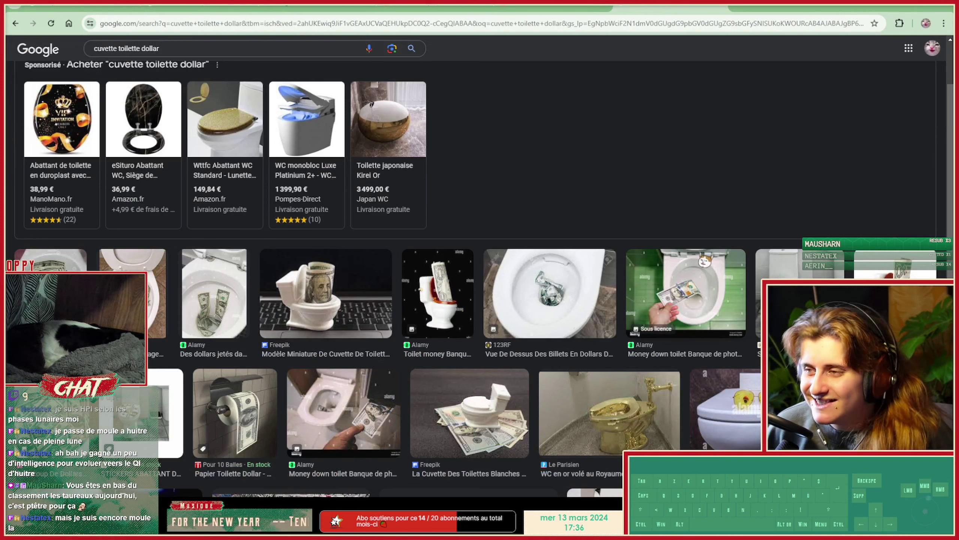
{"action": "scroll", "coordinate": [683, 265], "scroll_direction": "down", "scroll_amount": 3}
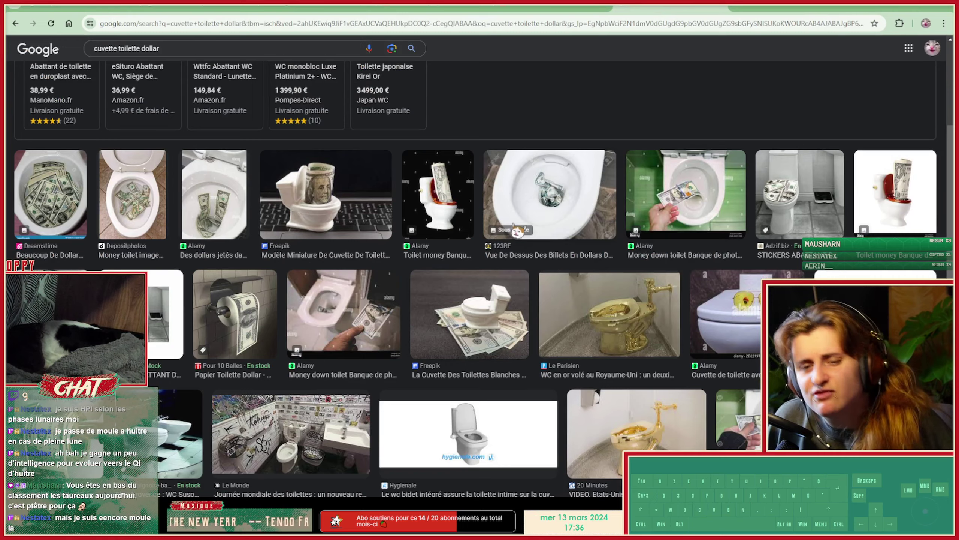
{"action": "scroll", "coordinate": [518, 227], "scroll_direction": "down", "scroll_amount": 1}
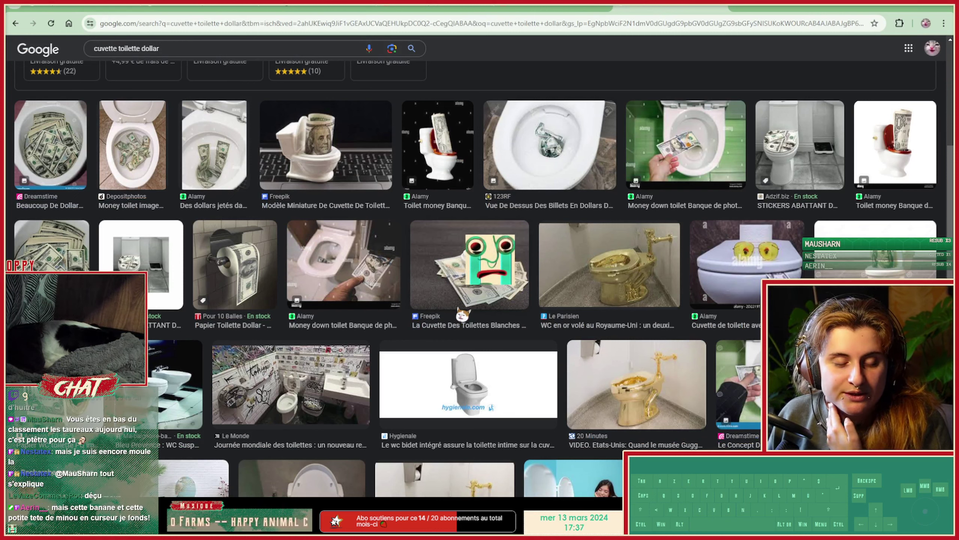
{"action": "scroll", "coordinate": [462, 314], "scroll_direction": "down", "scroll_amount": 7}
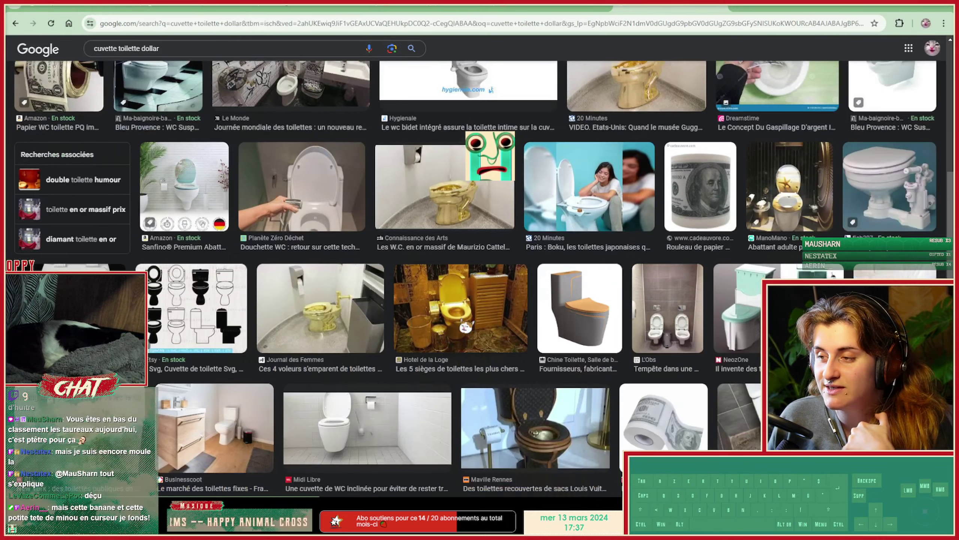
Look further through the "cuvette toilette dollar" image results for money-themed toilet references.
{"action": "scroll", "coordinate": [465, 327], "scroll_direction": "down", "scroll_amount": 6}
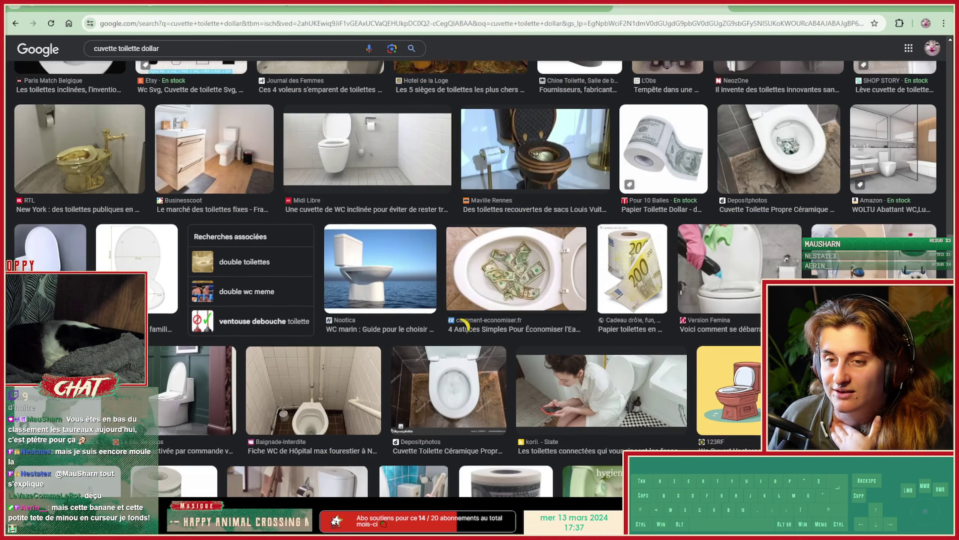
{"action": "scroll", "coordinate": [464, 324], "scroll_direction": "down", "scroll_amount": 8}
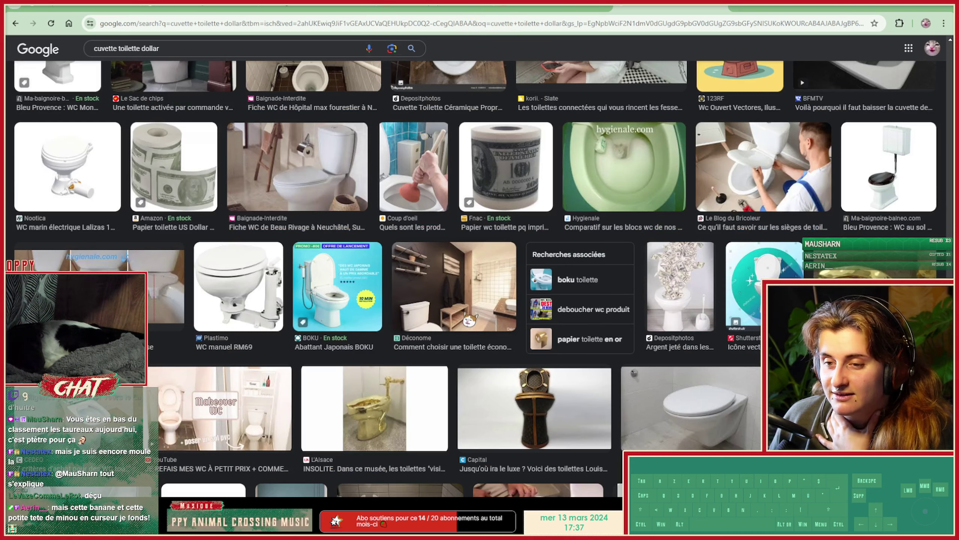
{"action": "scroll", "coordinate": [469, 321], "scroll_direction": "down", "scroll_amount": 3}
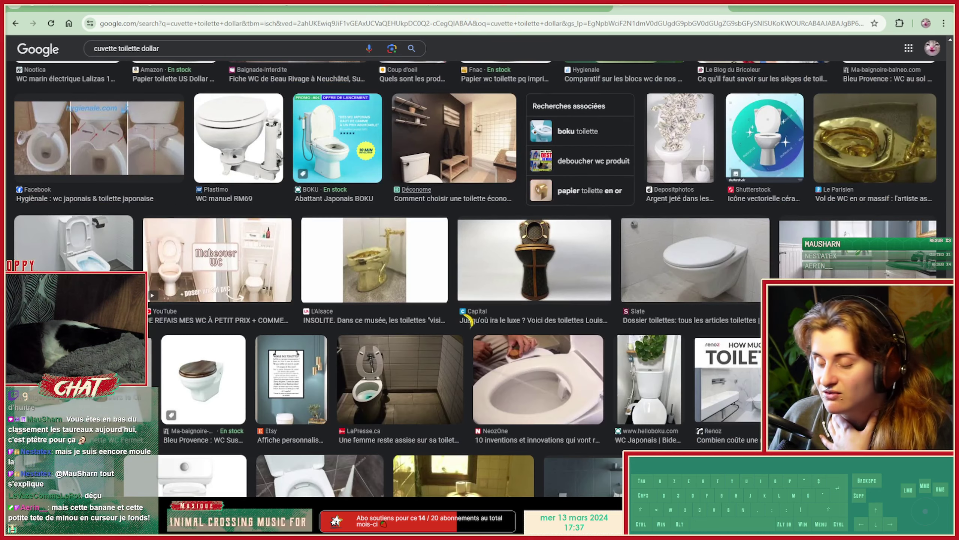
{"action": "scroll", "coordinate": [468, 328], "scroll_direction": "down", "scroll_amount": 6}
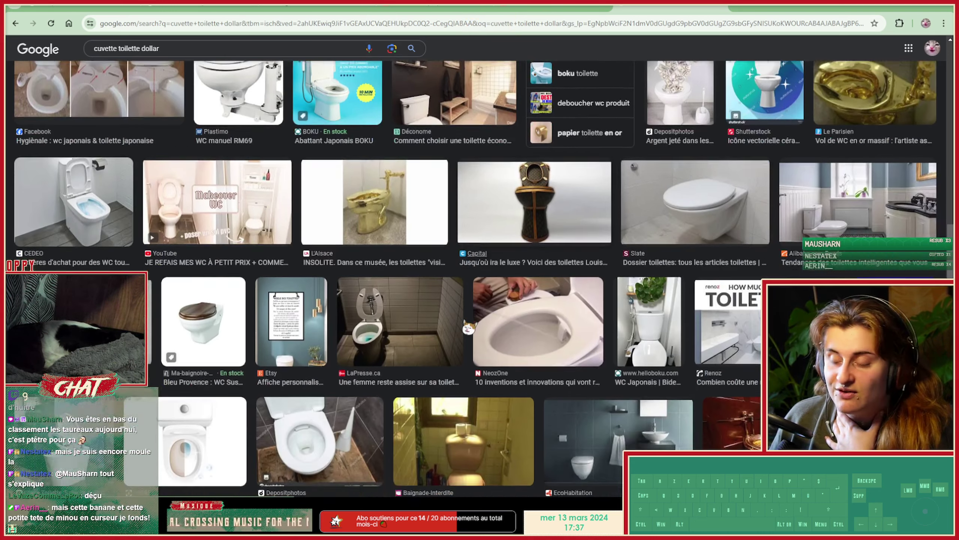
{"action": "scroll", "coordinate": [473, 314], "scroll_direction": "up", "scroll_amount": 10}
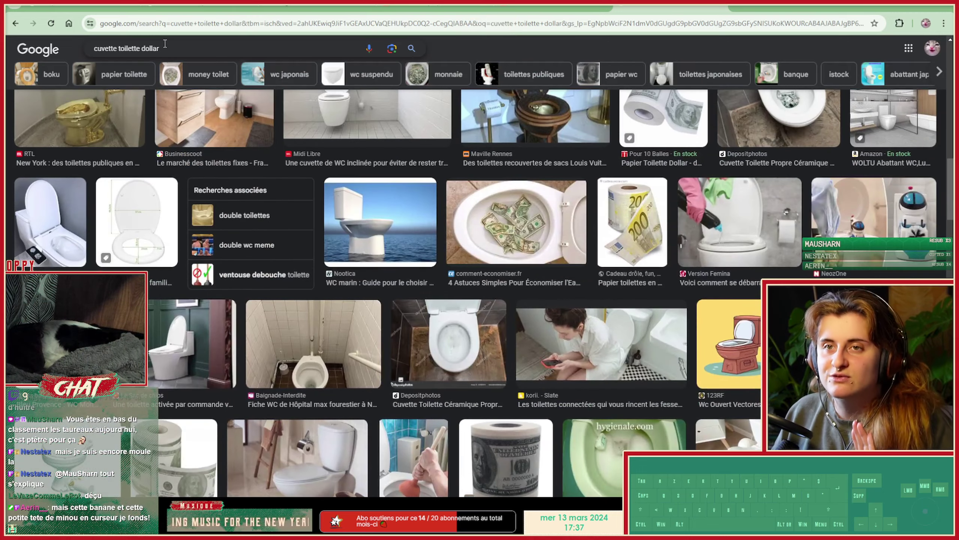
Refine the image search to "abattant cuvette toilette dollar".
{"action": "left_click_drag", "start_coordinate": [165, 44], "coordinate": [119, 44]}
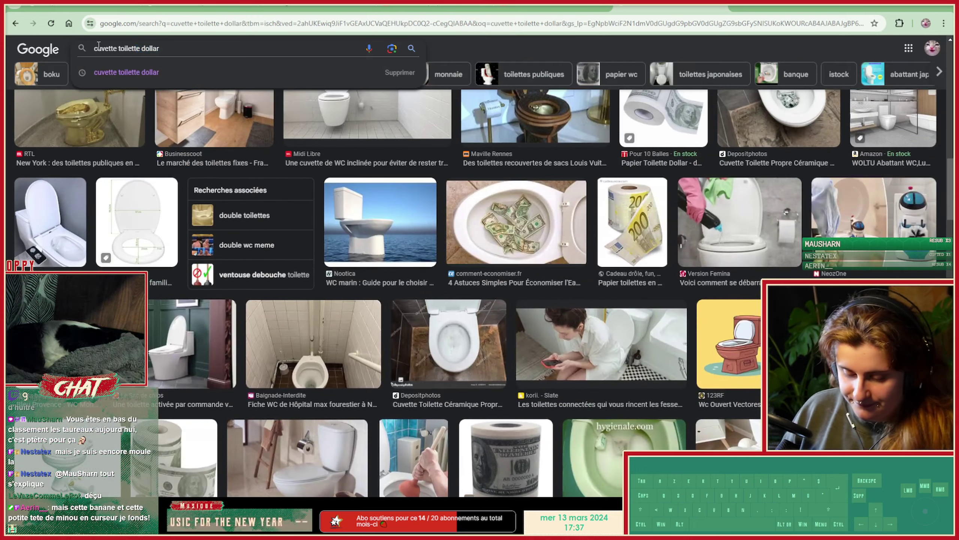
{"action": "type", "text": "abattant"}
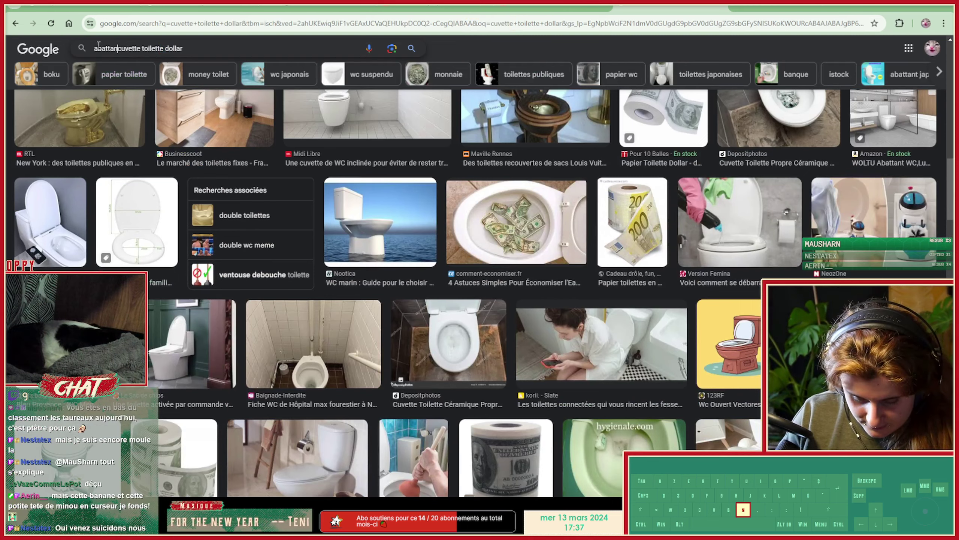
{"action": "key", "text": "Return"}
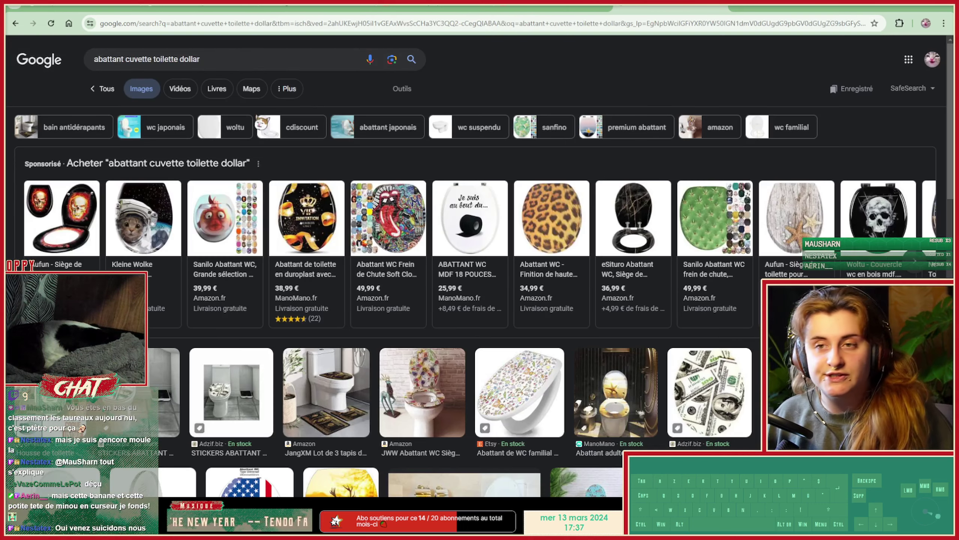
Preview the One Dollar bill toilet cover and the related "Turn me on" cover, and return to the full image results.
{"action": "left_click", "coordinate": [56, 379]}
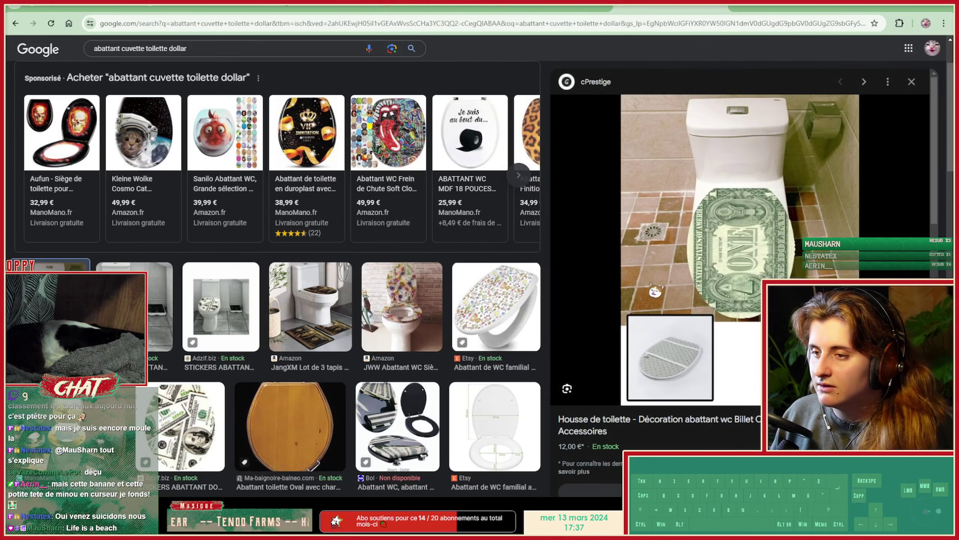
{"action": "scroll", "coordinate": [665, 295], "scroll_direction": "down", "scroll_amount": 5}
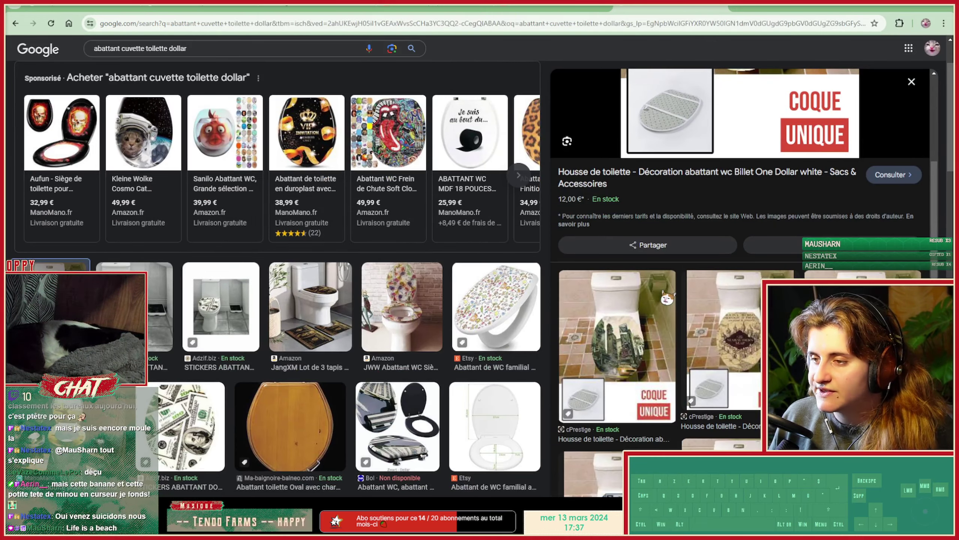
{"action": "scroll", "coordinate": [668, 299], "scroll_direction": "up", "scroll_amount": 3}
{"action": "left_click", "coordinate": [617, 423]}
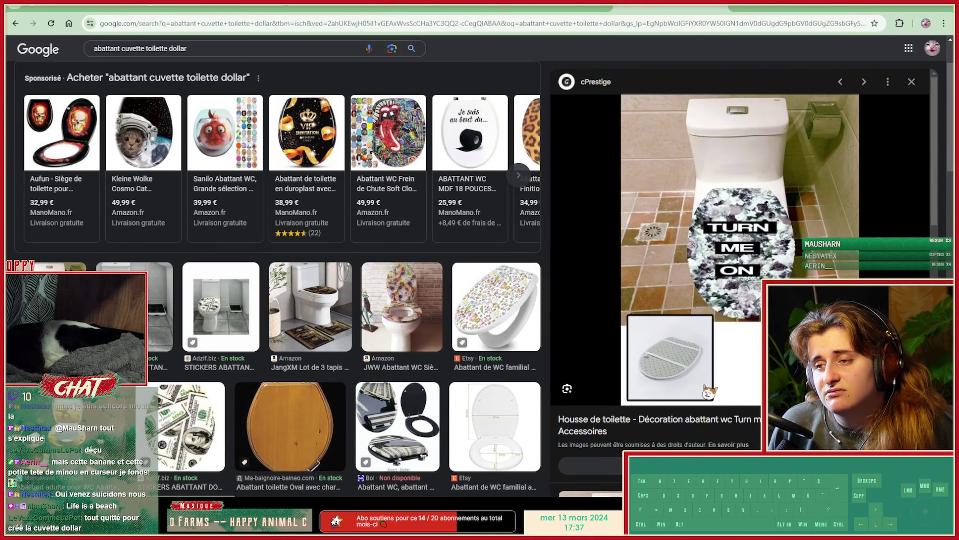
{"action": "scroll", "coordinate": [708, 393], "scroll_direction": "down", "scroll_amount": 4}
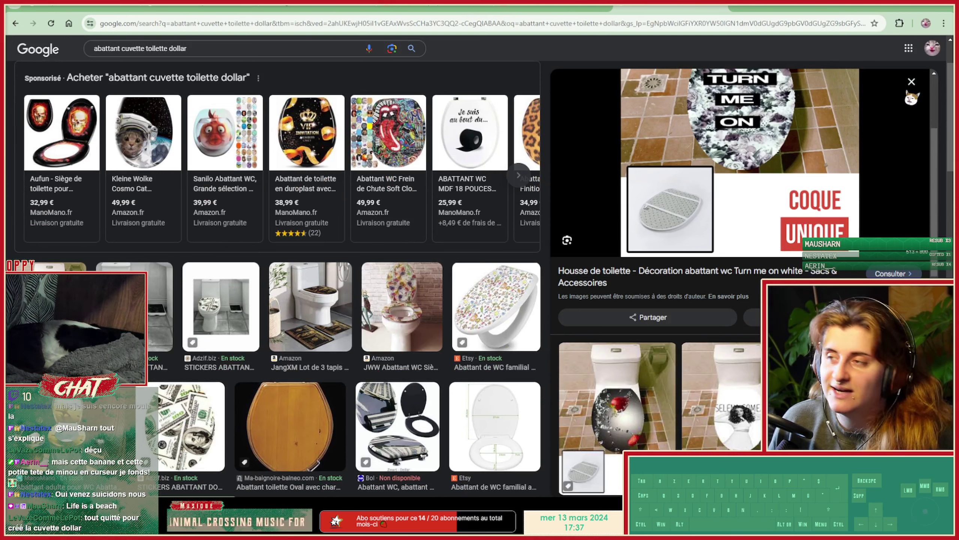
{"action": "left_click", "coordinate": [911, 82]}
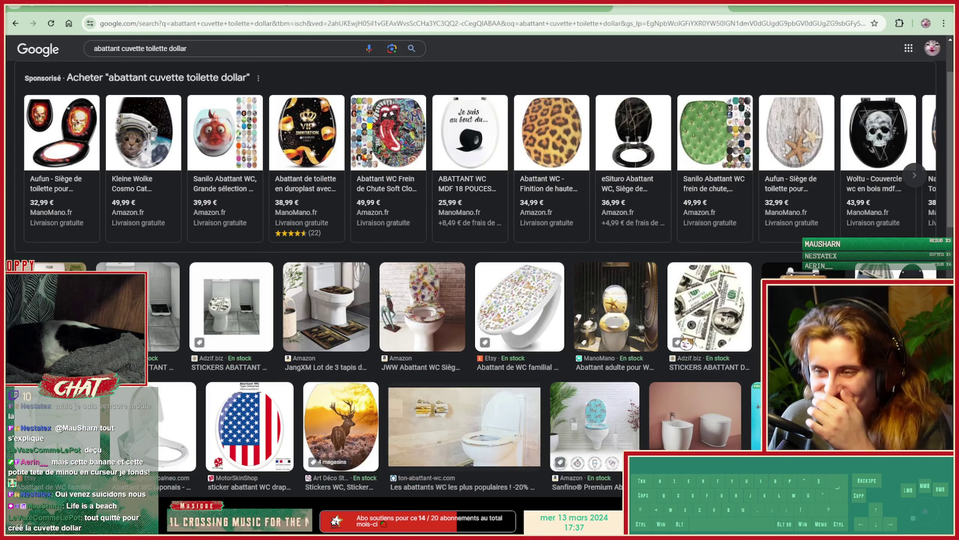
{"action": "scroll", "coordinate": [691, 336], "scroll_direction": "up", "scroll_amount": 3}
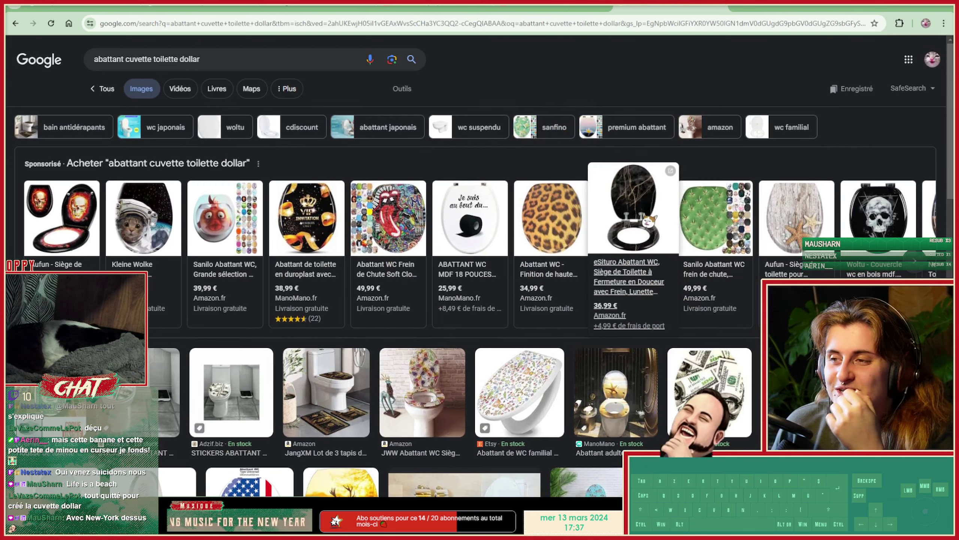
Try to open the leopard-print toilet seat's Amazon page from the sponsored results, and return to the image results.
{"action": "left_click", "coordinate": [552, 226]}
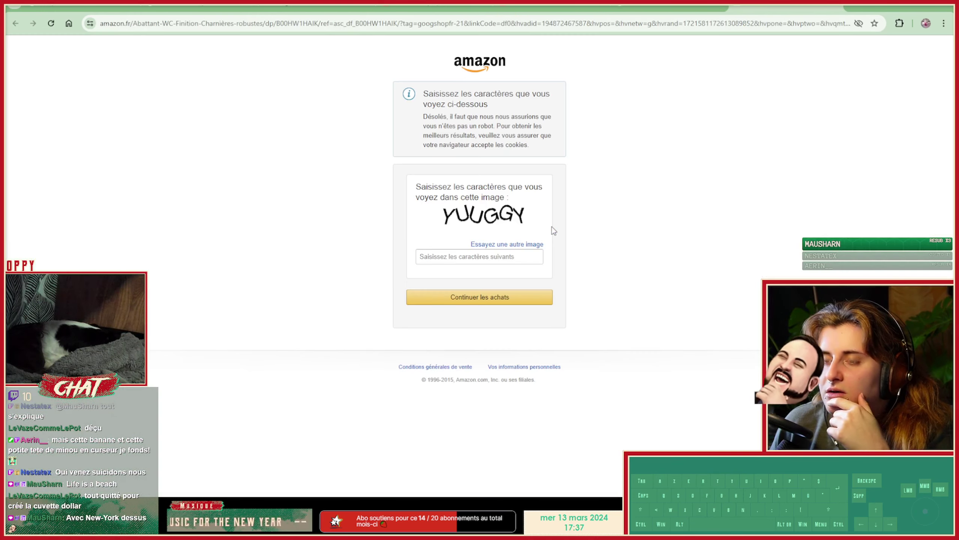
{"action": "key", "text": "alt+Left"}
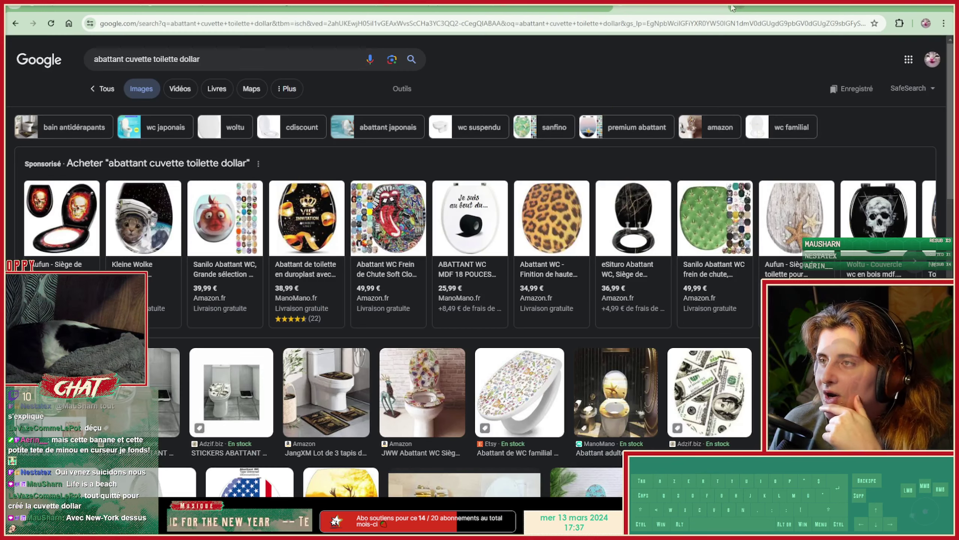
{"action": "left_click", "coordinate": [541, 279]}
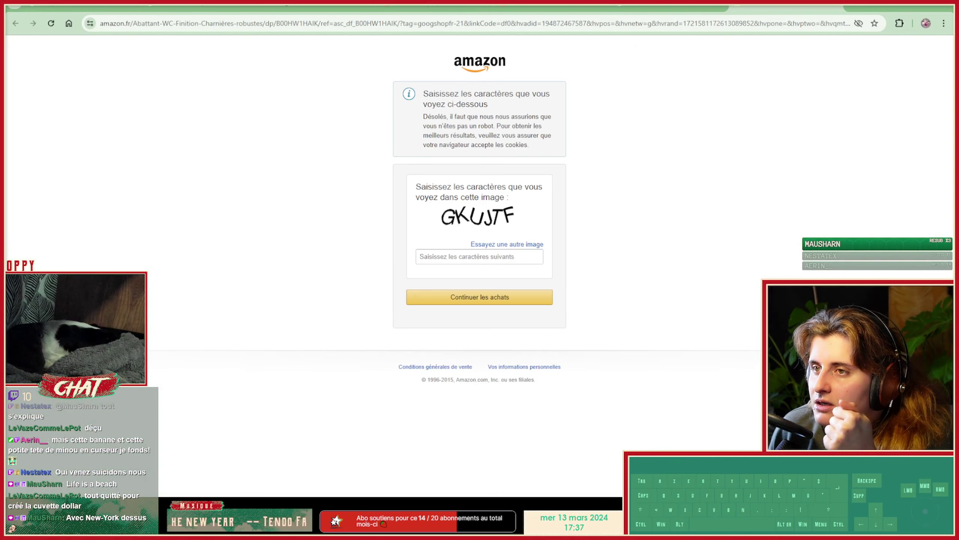
{"action": "key", "text": "alt+Left"}
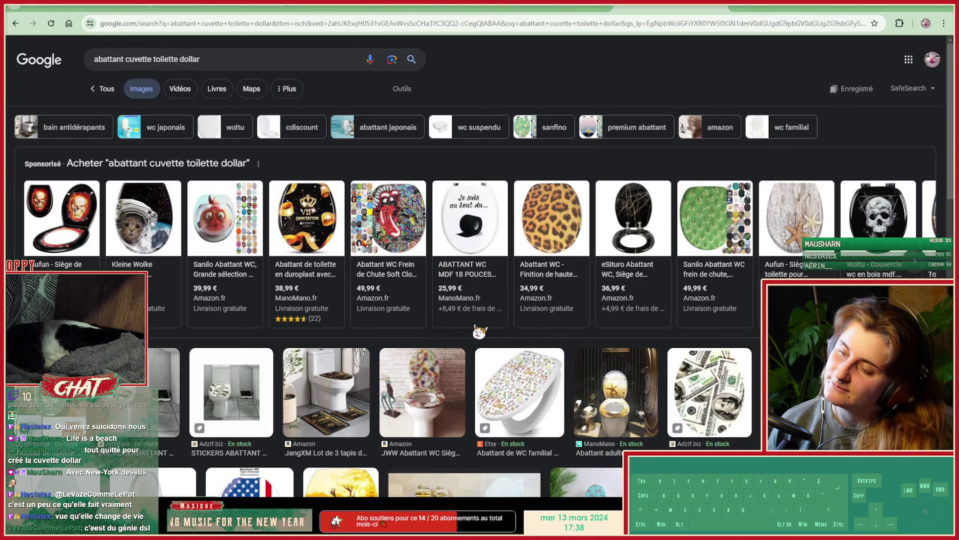
Preview the sand-coloured starfish seat from CDiscount among the image results and browse its similar seat designs.
{"action": "mouse_move", "coordinate": [475, 325]}
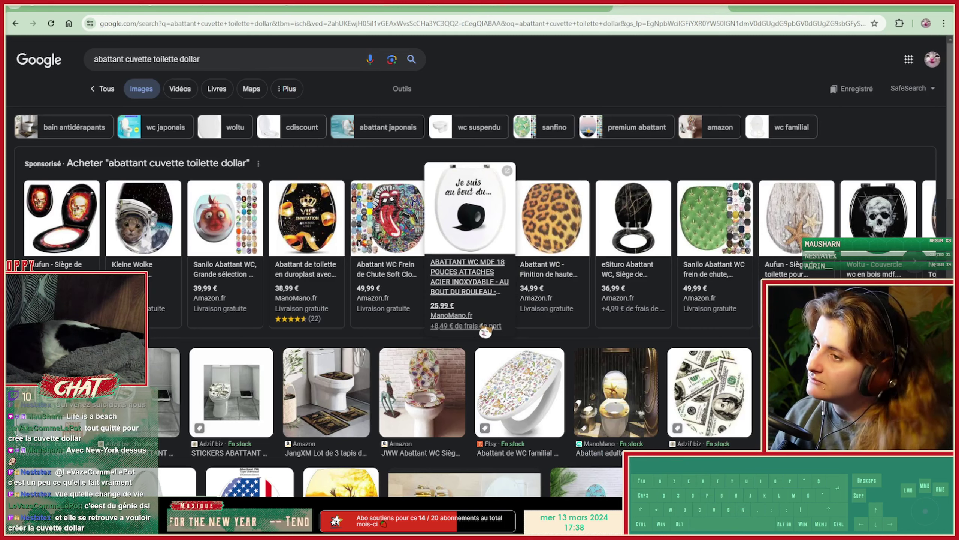
{"action": "scroll", "coordinate": [486, 331], "scroll_direction": "down", "scroll_amount": 5}
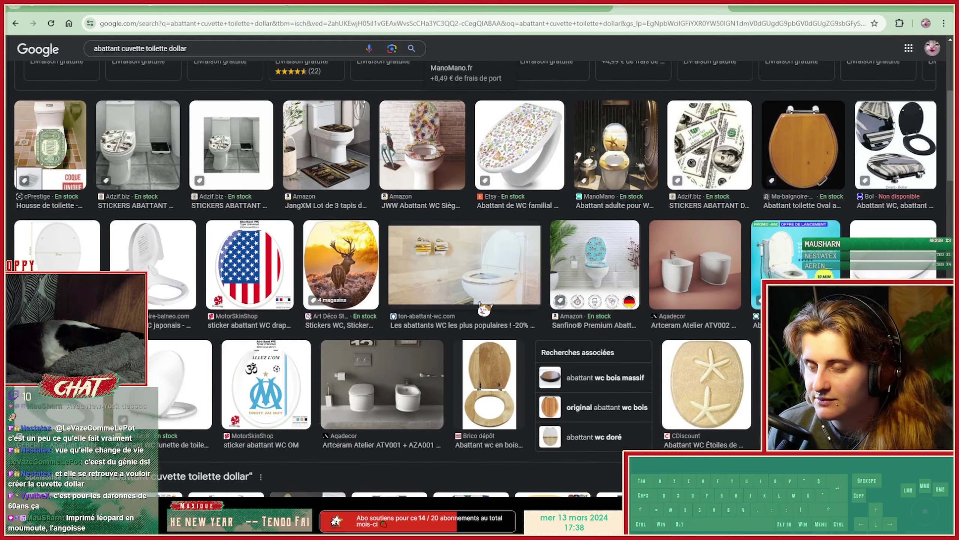
{"action": "left_click", "coordinate": [723, 401]}
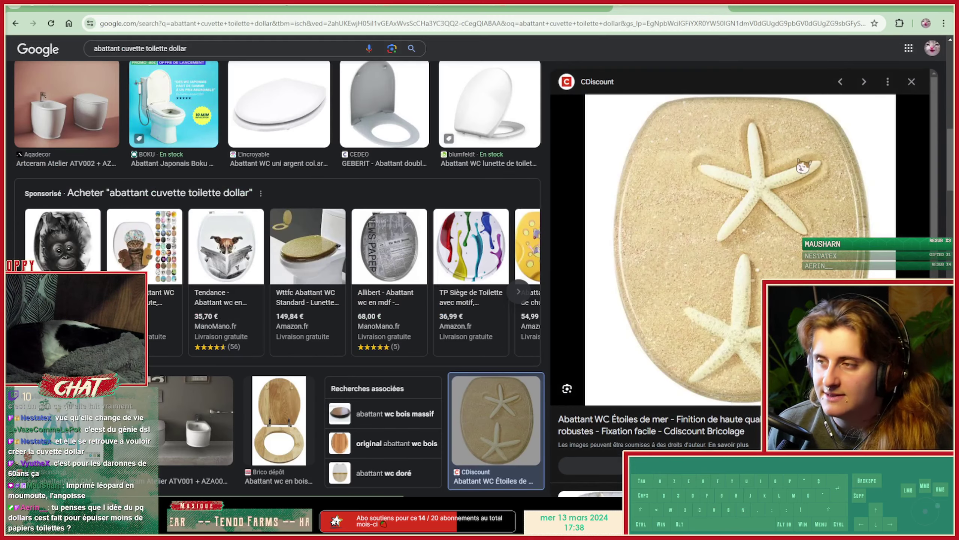
{"action": "scroll", "coordinate": [735, 349], "scroll_direction": "down", "scroll_amount": 5}
{"action": "scroll", "coordinate": [730, 354], "scroll_direction": "down", "scroll_amount": 6}
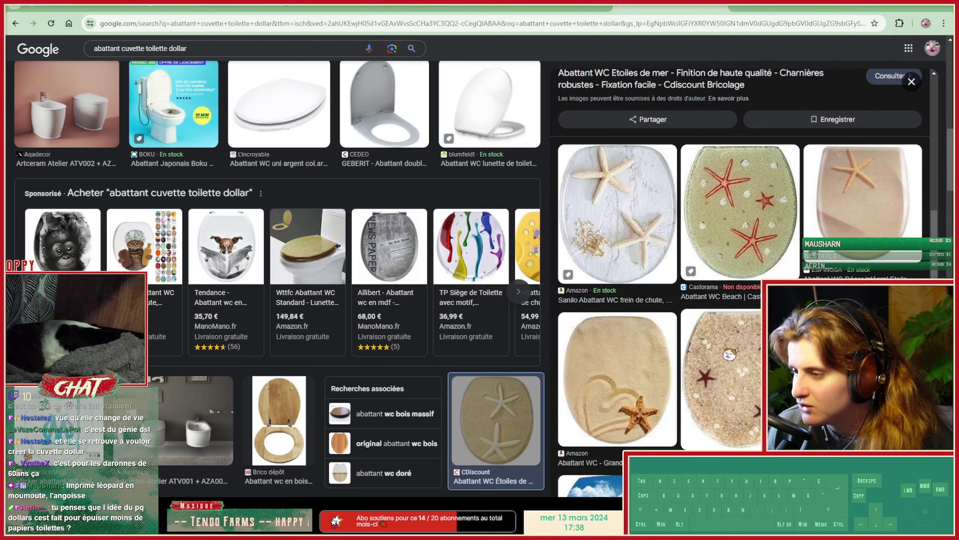
{"action": "scroll", "coordinate": [733, 338], "scroll_direction": "down", "scroll_amount": 3}
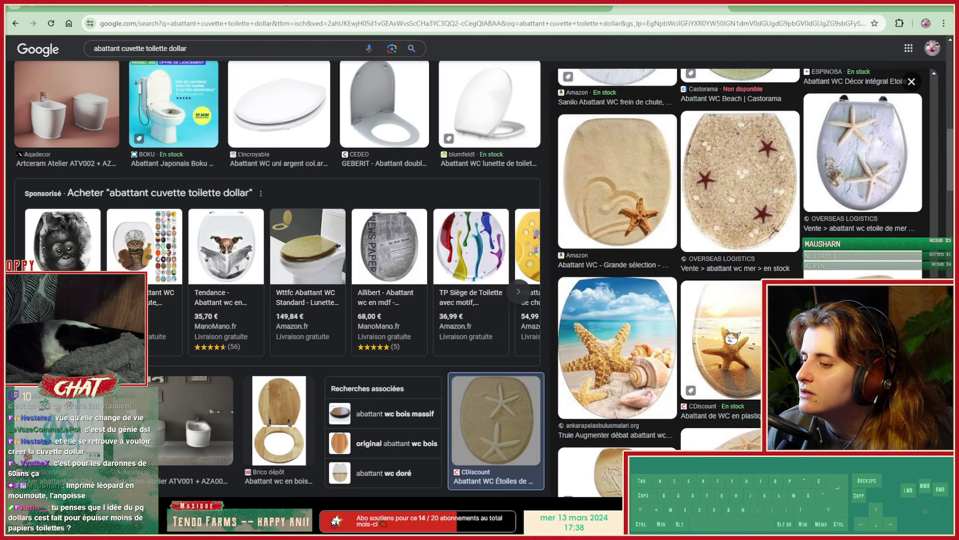
Preview the beach seat with a large starfish and seashells, and look through its related images.
{"action": "left_click", "coordinate": [652, 349]}
{"action": "scroll", "coordinate": [818, 228], "scroll_direction": "down", "scroll_amount": 2}
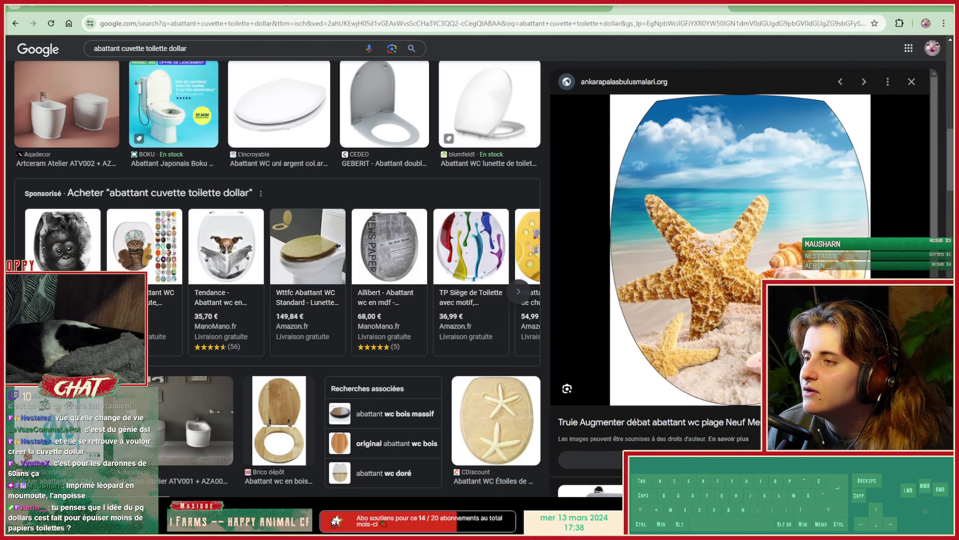
{"action": "scroll", "coordinate": [818, 228], "scroll_direction": "up", "scroll_amount": 2}
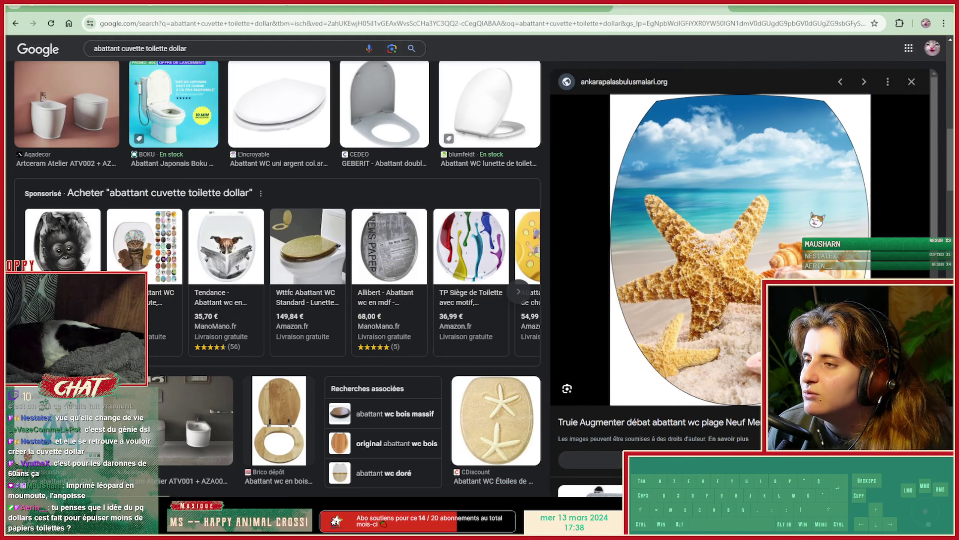
{"action": "scroll", "coordinate": [818, 228], "scroll_direction": "down", "scroll_amount": 5}
{"action": "scroll", "coordinate": [740, 174], "scroll_direction": "down", "scroll_amount": 4}
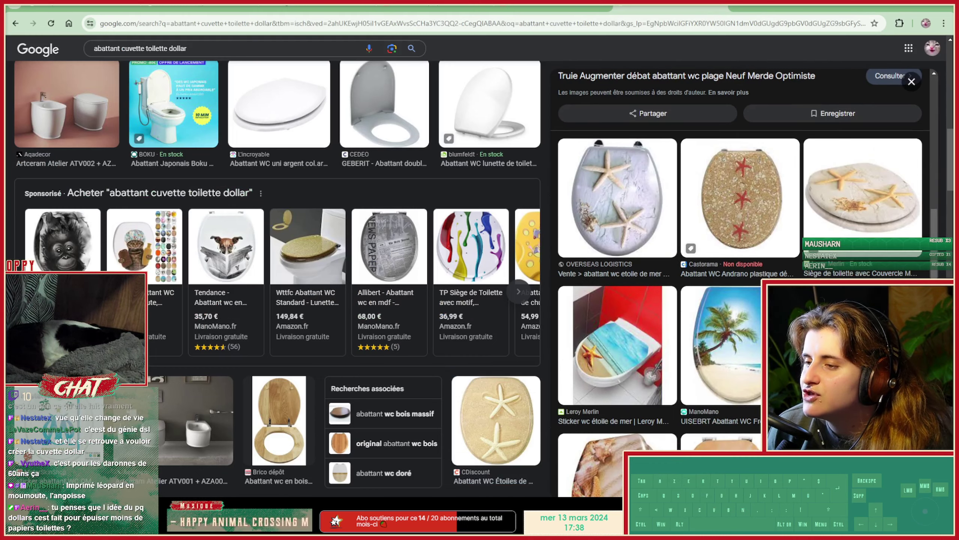
{"action": "scroll", "coordinate": [740, 173], "scroll_direction": "up", "scroll_amount": 5}
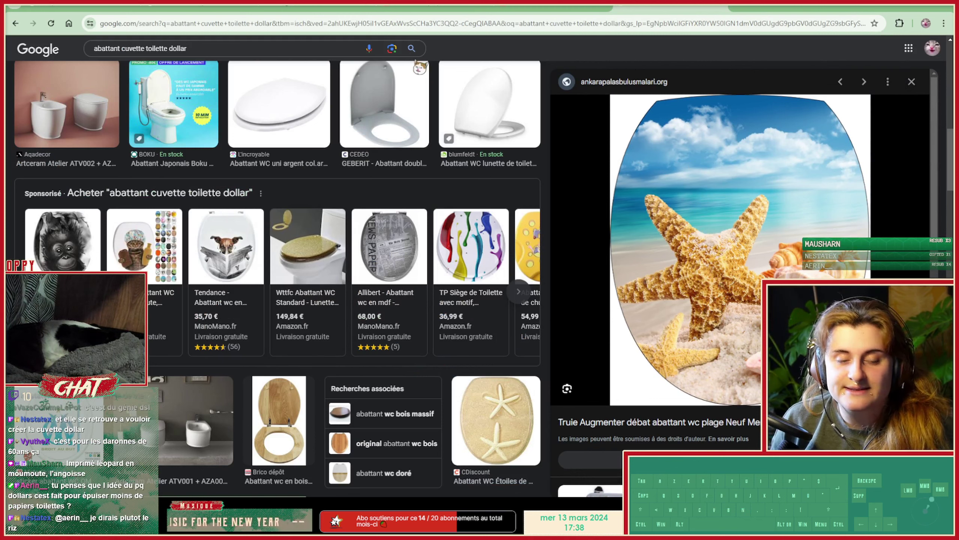
Switch to Substance 3D Painter and import leopard-pattern-photoshop-patterns.jpg as a texture resource.
{"action": "mouse_move", "coordinate": [783, 8]}
{"action": "left_mouse_down"}
{"action": "mouse_move", "coordinate": [68, 148]}
{"action": "mouse_move", "coordinate": [5, 144]}
{"action": "left_mouse_up"}
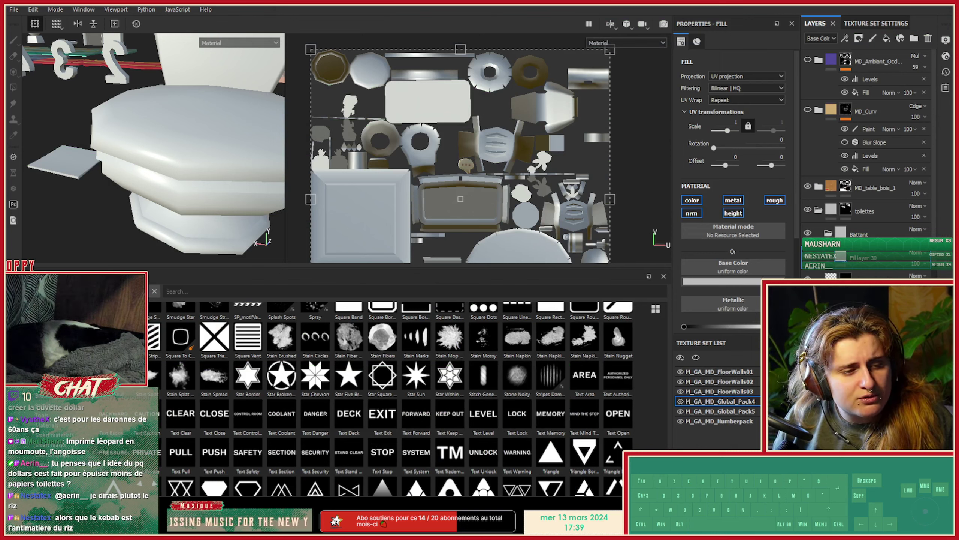
{"action": "mouse_move", "coordinate": [232, 526]}
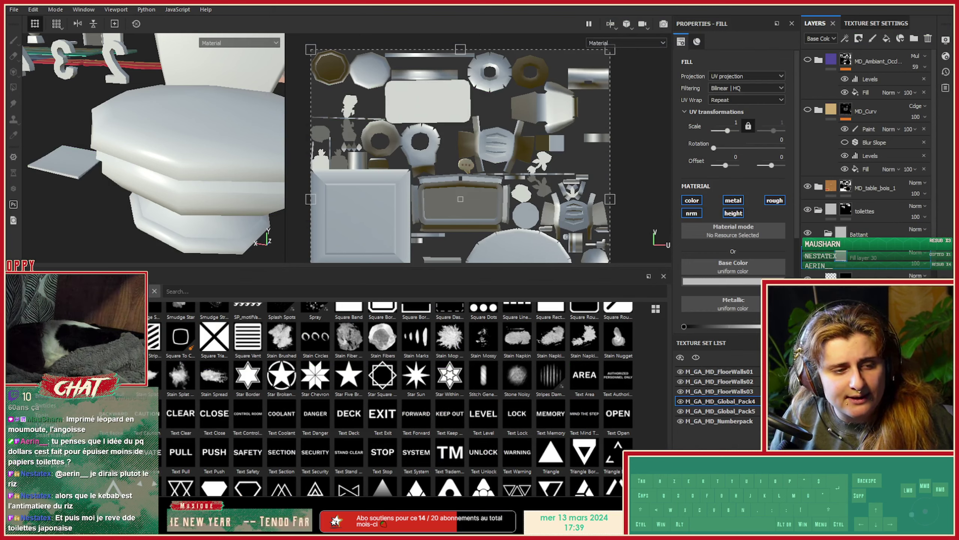
{"action": "left_click_drag", "start_coordinate": [6, 411], "coordinate": [391, 393]}
{"action": "left_click", "coordinate": [616, 148]}
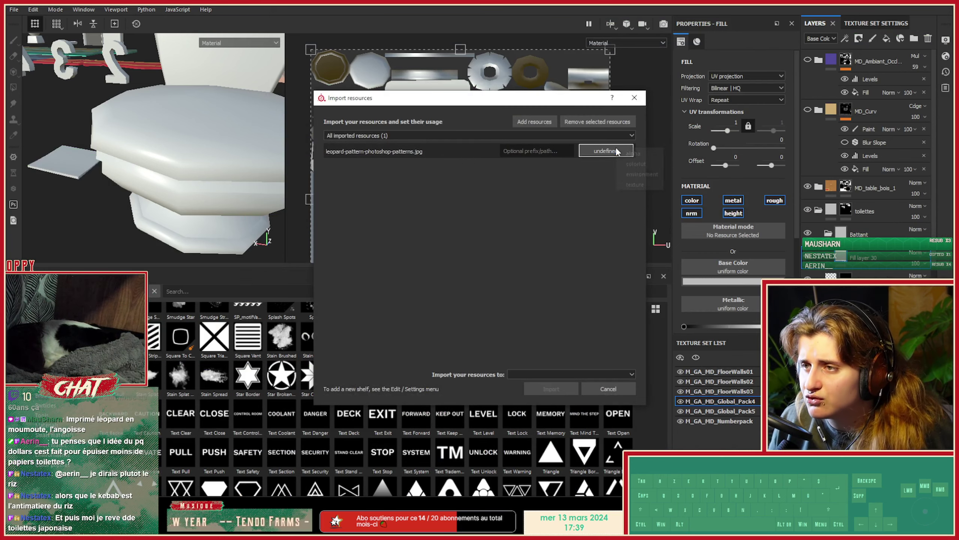
{"action": "left_click", "coordinate": [639, 185]}
{"action": "left_click", "coordinate": [571, 374]}
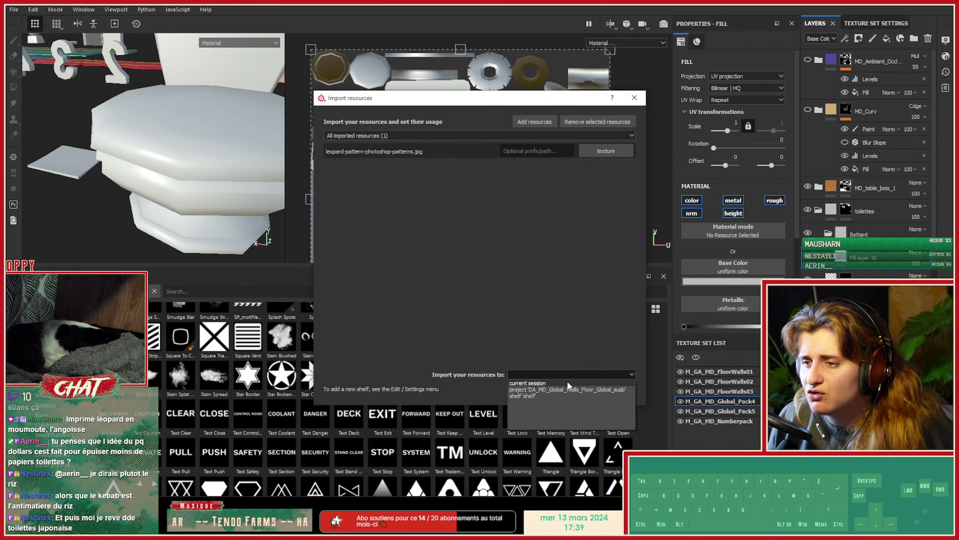
{"action": "left_click", "coordinate": [555, 393]}
{"action": "left_click", "coordinate": [551, 388]}
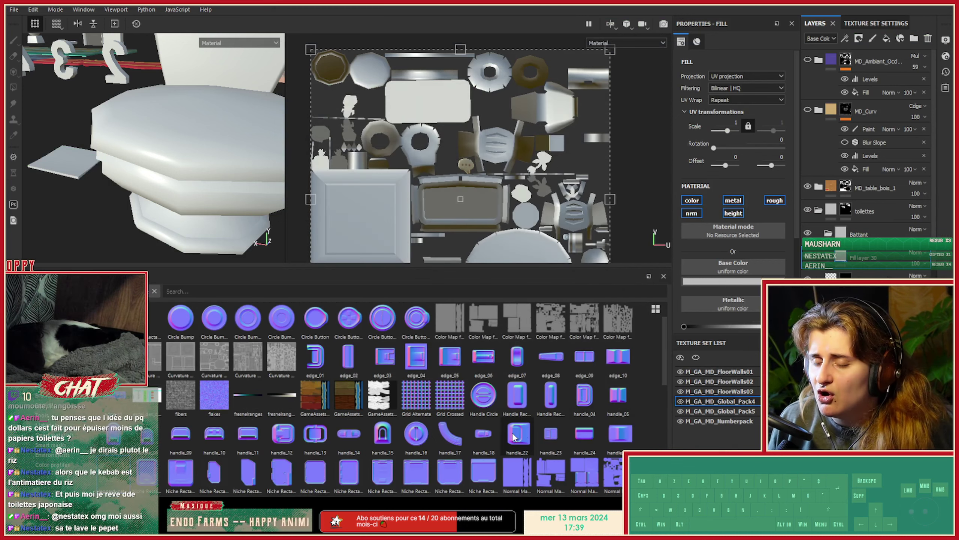
Look through the texture resources for the imported leopard pattern.
{"action": "scroll", "coordinate": [513, 437], "scroll_direction": "down", "scroll_amount": 10}
{"action": "scroll", "coordinate": [513, 437], "scroll_direction": "up", "scroll_amount": 8}
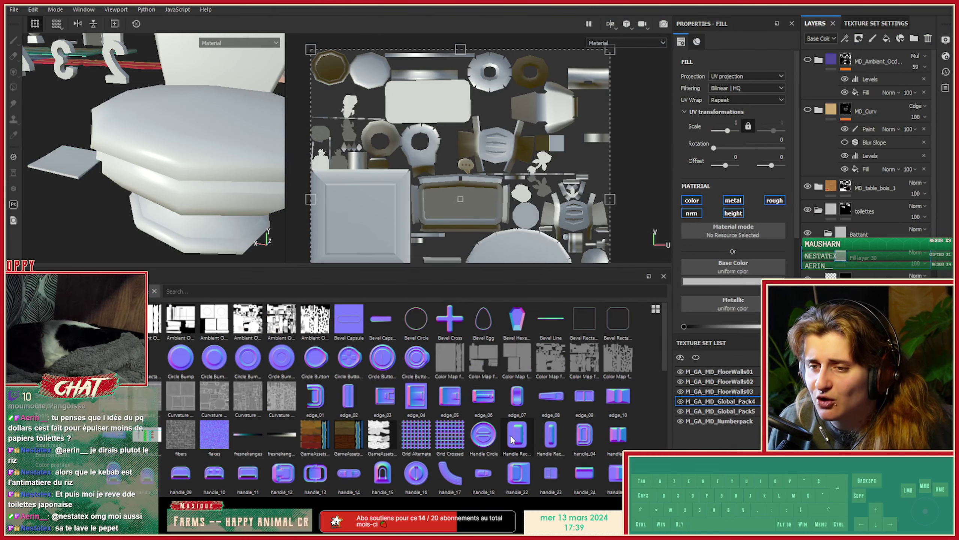
{"action": "scroll", "coordinate": [499, 441], "scroll_direction": "down", "scroll_amount": 2}
{"action": "scroll", "coordinate": [150, 439], "scroll_direction": "up", "scroll_amount": 2}
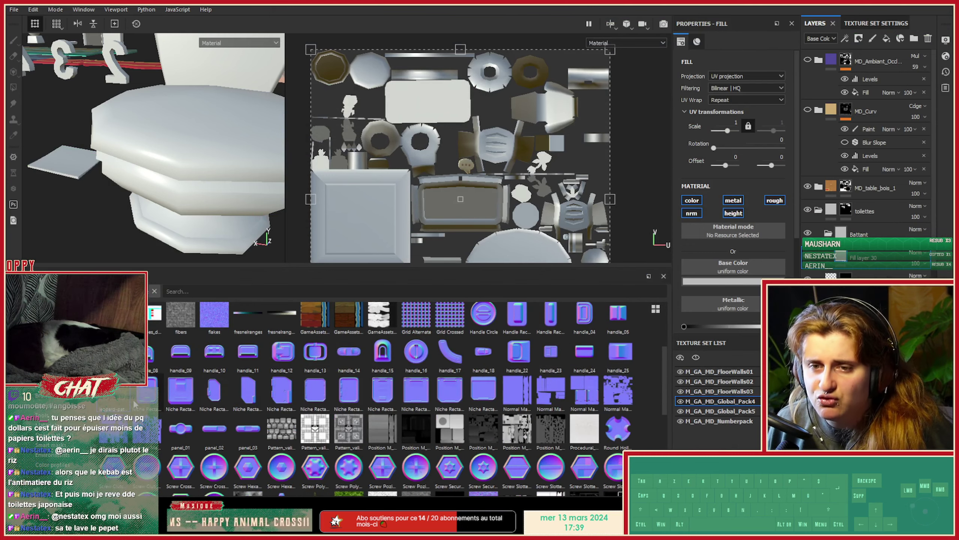
{"action": "scroll", "coordinate": [113, 439], "scroll_direction": "down", "scroll_amount": 3}
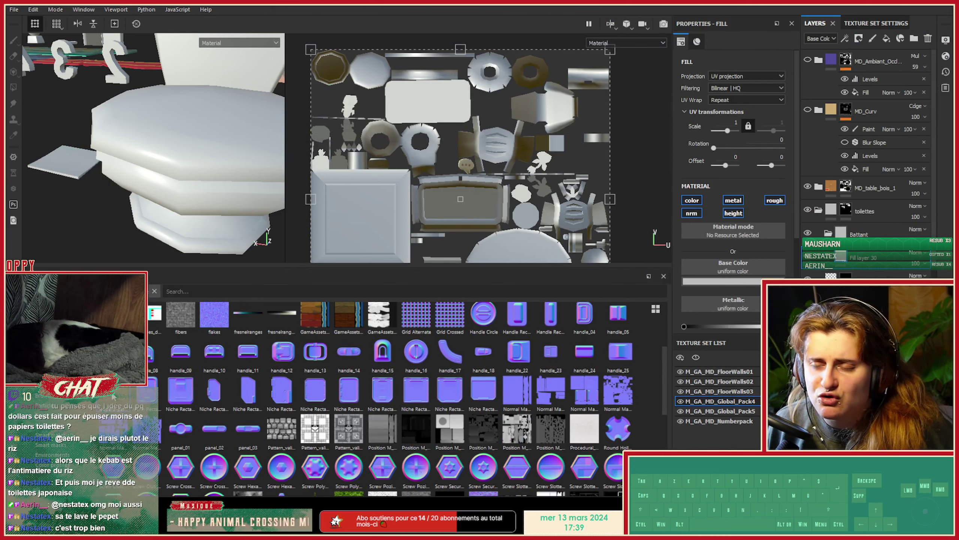
{"action": "mouse_move", "coordinate": [113, 396]}
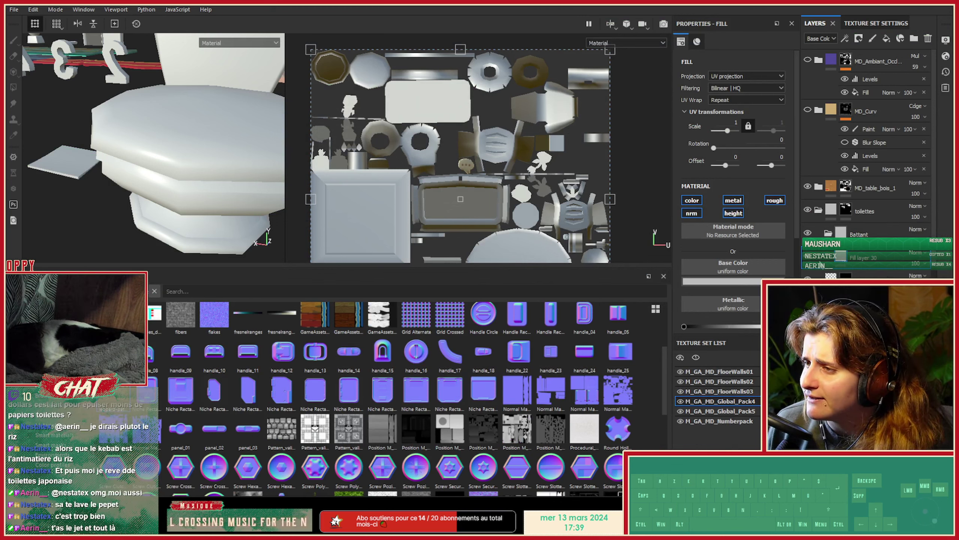
Add a black mask to the Battant folder and activate Polygon Fill on it.
{"action": "left_click_drag", "start_coordinate": [206, 133], "coordinate": [225, 168], "text": "alt"}
{"action": "middle_click_drag", "start_coordinate": [225, 167], "coordinate": [195, 242], "text": "alt"}
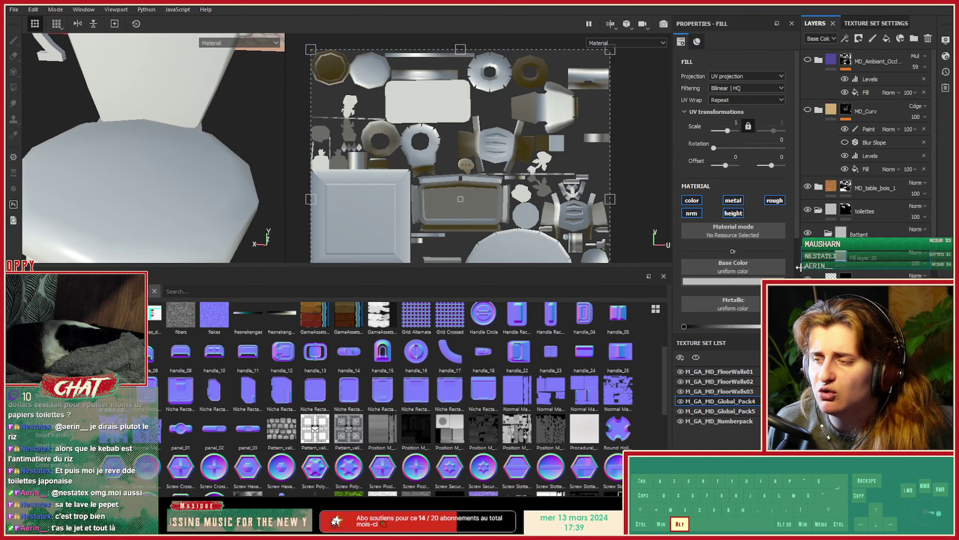
{"action": "right_click", "coordinate": [847, 232]}
{"action": "left_click", "coordinate": [866, 10]}
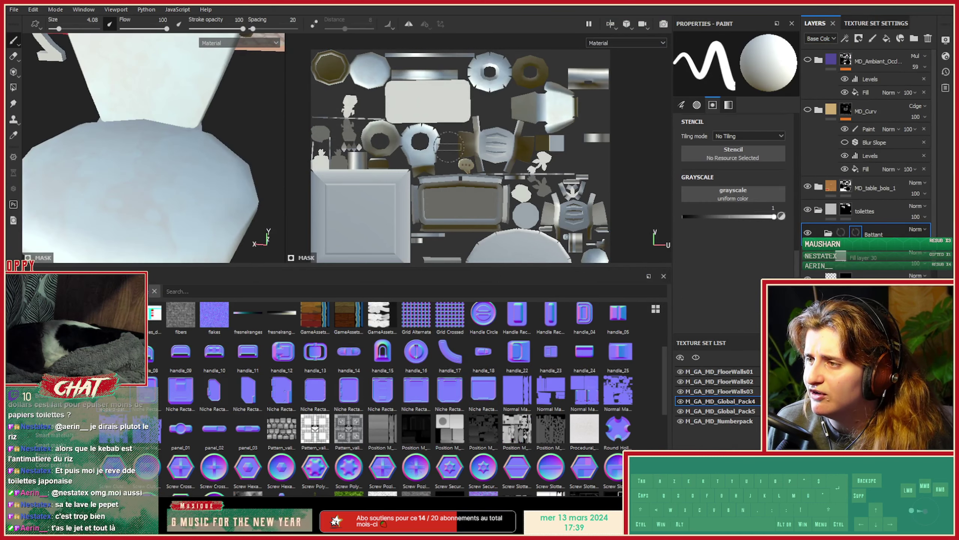
{"action": "key", "text": "4"}
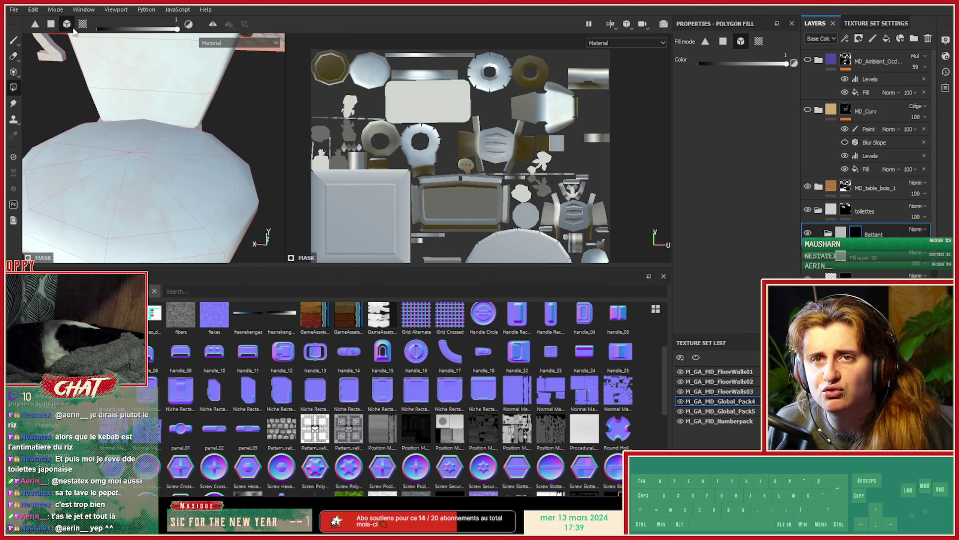
Fill the toilet lid and seat meshes into the Battant folder's mask using mesh fill mode.
{"action": "left_click", "coordinate": [134, 151]}
{"action": "left_click_drag", "start_coordinate": [157, 215], "coordinate": [100, 176], "text": "alt"}
{"action": "middle_click_drag", "start_coordinate": [100, 177], "coordinate": [146, 104], "text": "alt"}
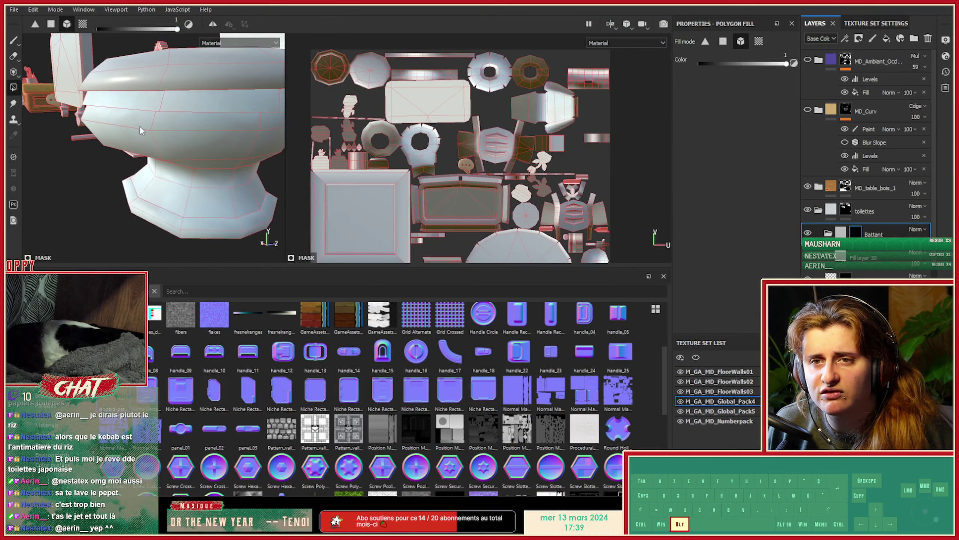
{"action": "left_click", "coordinate": [145, 103]}
{"action": "left_click_drag", "start_coordinate": [146, 104], "coordinate": [182, 151], "text": "alt"}
{"action": "middle_click_drag", "start_coordinate": [181, 151], "coordinate": [155, 124], "text": "alt"}
{"action": "right_click_drag", "start_coordinate": [155, 125], "coordinate": [154, 98], "text": "alt"}
{"action": "middle_click_drag", "start_coordinate": [154, 98], "coordinate": [162, 138], "text": "alt"}
{"action": "left_click_drag", "start_coordinate": [163, 138], "coordinate": [118, 145], "text": "alt"}
{"action": "right_click_drag", "start_coordinate": [117, 145], "coordinate": [154, 134], "text": "alt"}
{"action": "middle_click_drag", "start_coordinate": [154, 134], "coordinate": [159, 172], "text": "alt"}
{"action": "left_click", "coordinate": [160, 172]}
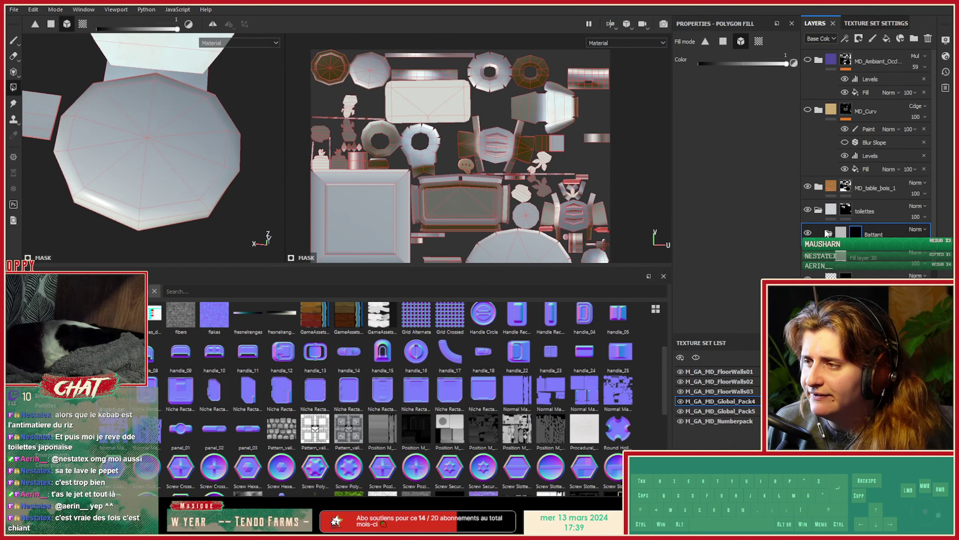
Assign the imported leopard-pattern-photoshop-patterns texture as the base colour of the fill layer in the Battant folder.
{"action": "left_click", "coordinate": [851, 259]}
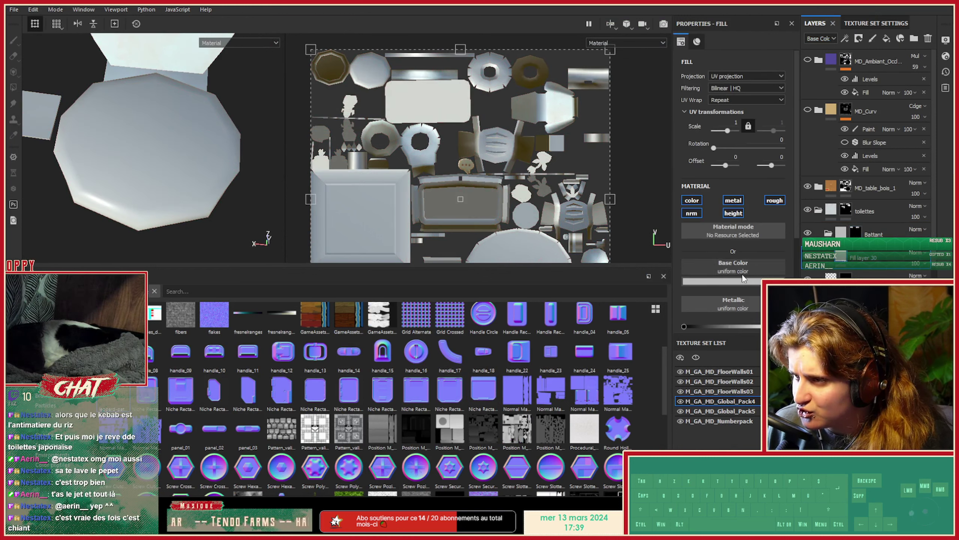
{"action": "left_click_drag", "start_coordinate": [299, 408], "coordinate": [723, 263]}
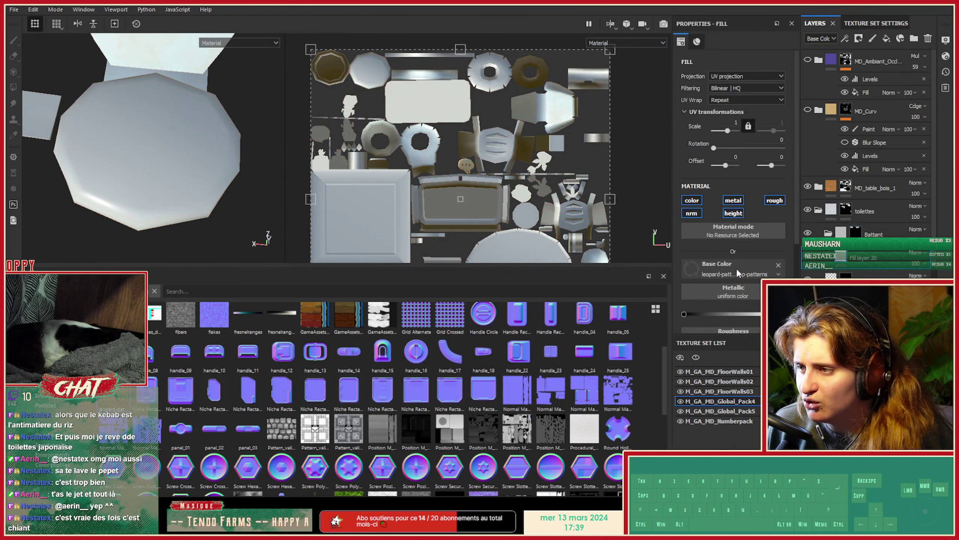
{"action": "middle_click_drag", "start_coordinate": [151, 197], "coordinate": [147, 214], "text": "alt"}
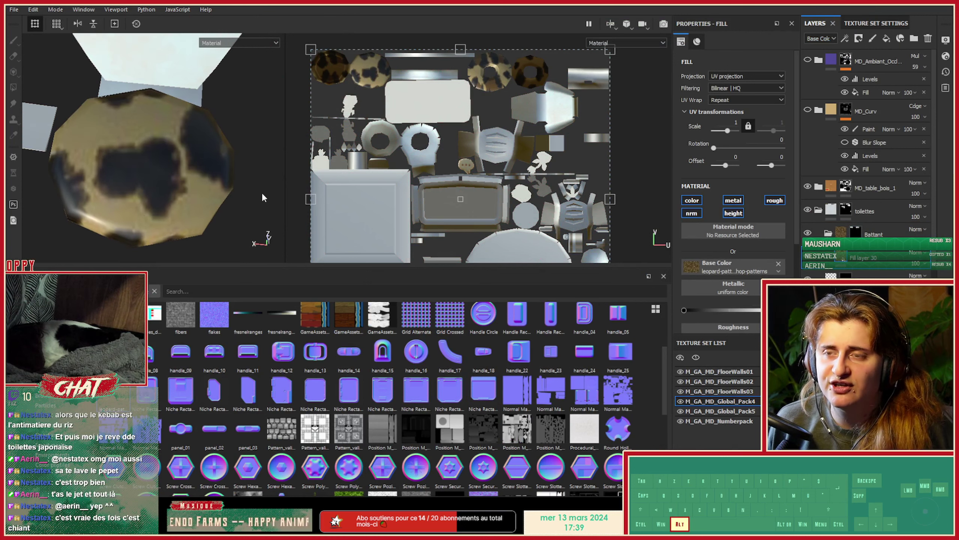
{"action": "scroll", "coordinate": [566, 144], "scroll_direction": "down", "scroll_amount": 2}
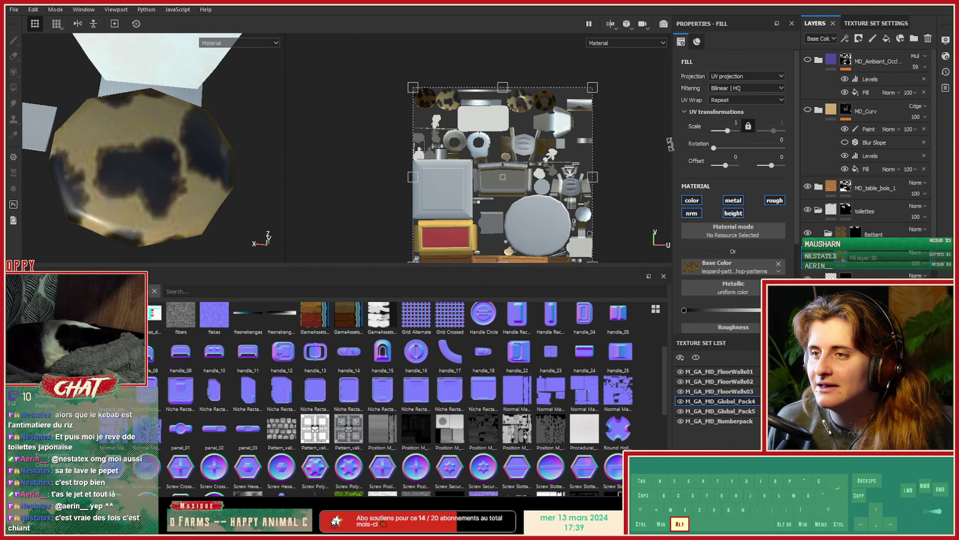
Set the leopard fill to Tri-planar projection and scale down its projection volume to make the pattern smaller.
{"action": "left_click", "coordinate": [741, 76]}
{"action": "left_click", "coordinate": [731, 97]}
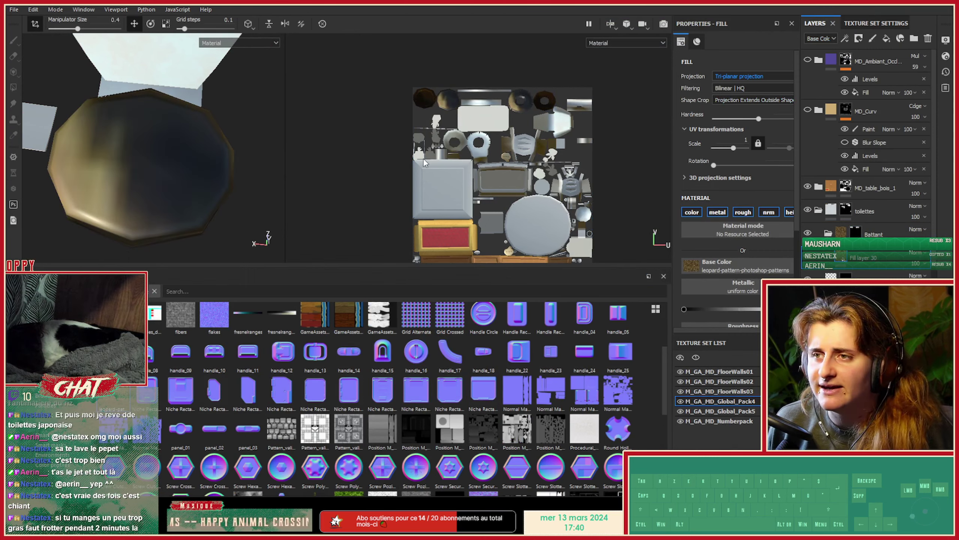
{"action": "scroll", "coordinate": [234, 179], "scroll_direction": "down", "scroll_amount": 15, "text": "alt"}
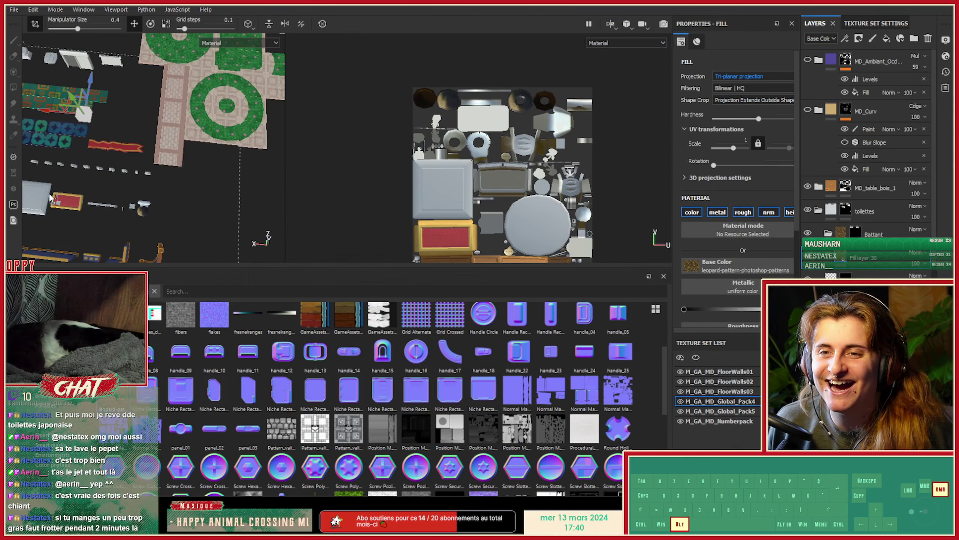
{"action": "left_click_drag", "start_coordinate": [171, 204], "coordinate": [64, 149], "text": "alt"}
{"action": "key", "text": "r"}
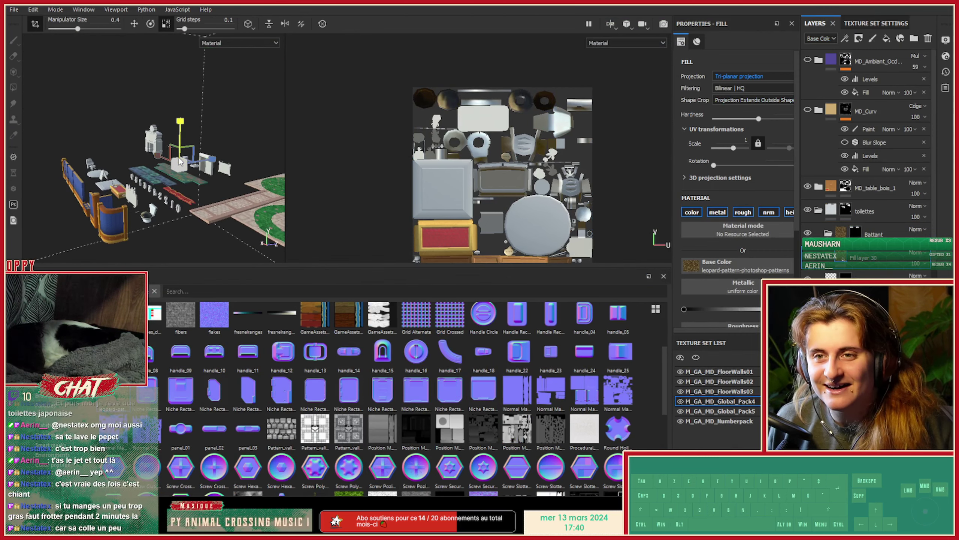
{"action": "left_click_drag", "start_coordinate": [179, 165], "coordinate": [157, 169]}
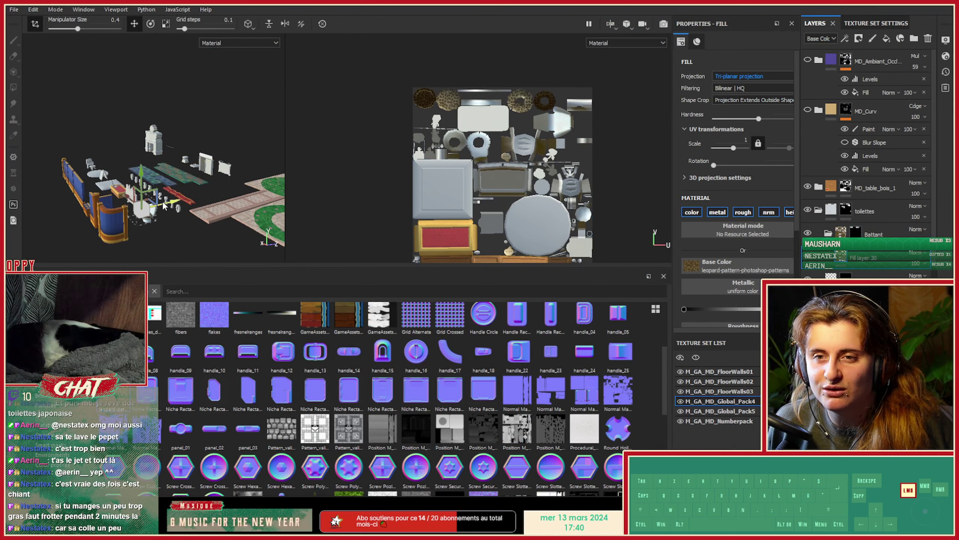
Position the leopard projection volume around the toilet.
{"action": "left_click_drag", "start_coordinate": [166, 206], "coordinate": [230, 238], "text": "alt"}
{"action": "right_click_drag", "start_coordinate": [230, 238], "coordinate": [308, 216], "text": "alt"}
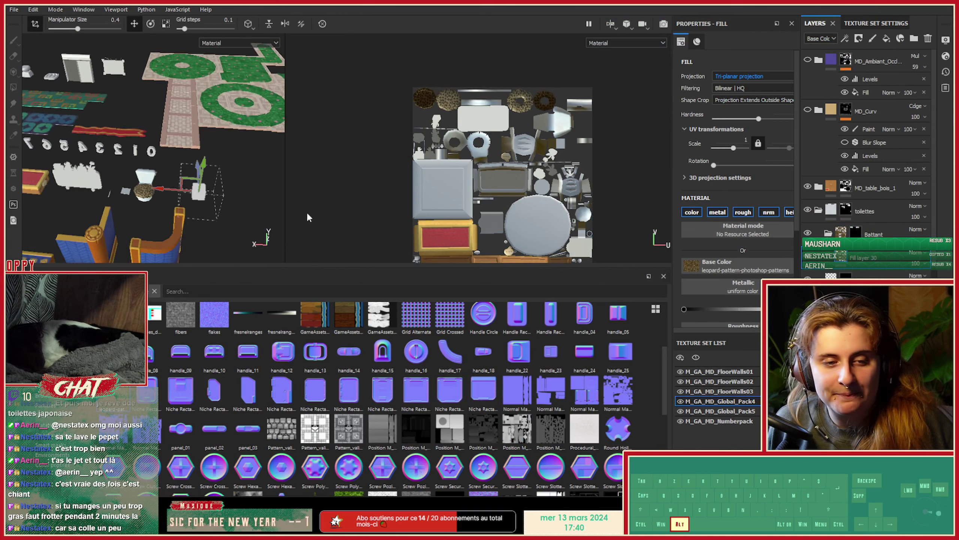
{"action": "middle_click_drag", "start_coordinate": [308, 216], "coordinate": [246, 191], "text": "alt"}
{"action": "right_click_drag", "start_coordinate": [246, 191], "coordinate": [277, 179], "text": "alt"}
{"action": "left_click_drag", "start_coordinate": [265, 181], "coordinate": [235, 189], "text": "alt"}
{"action": "right_click_drag", "start_coordinate": [234, 188], "coordinate": [181, 196], "text": "alt"}
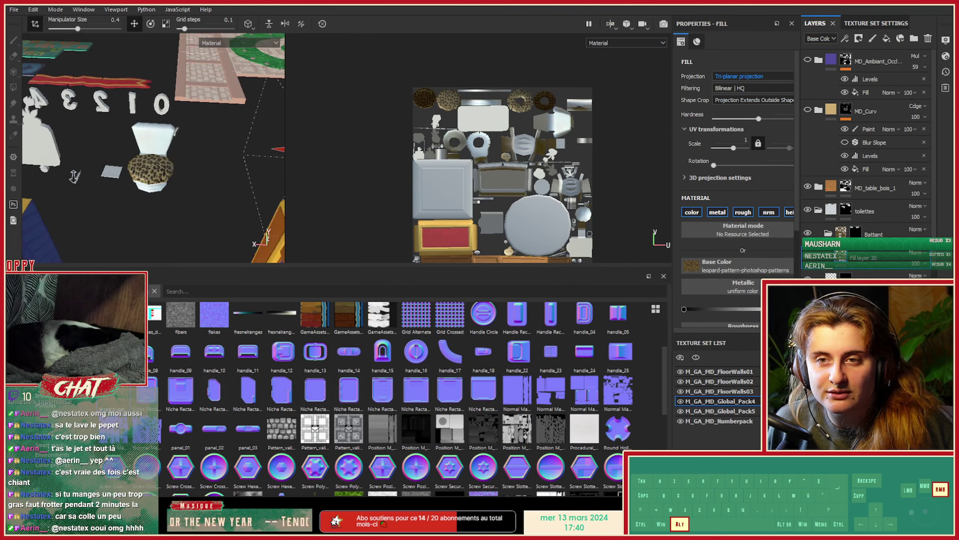
{"action": "left_click_drag", "start_coordinate": [181, 196], "coordinate": [142, 216], "text": "alt"}
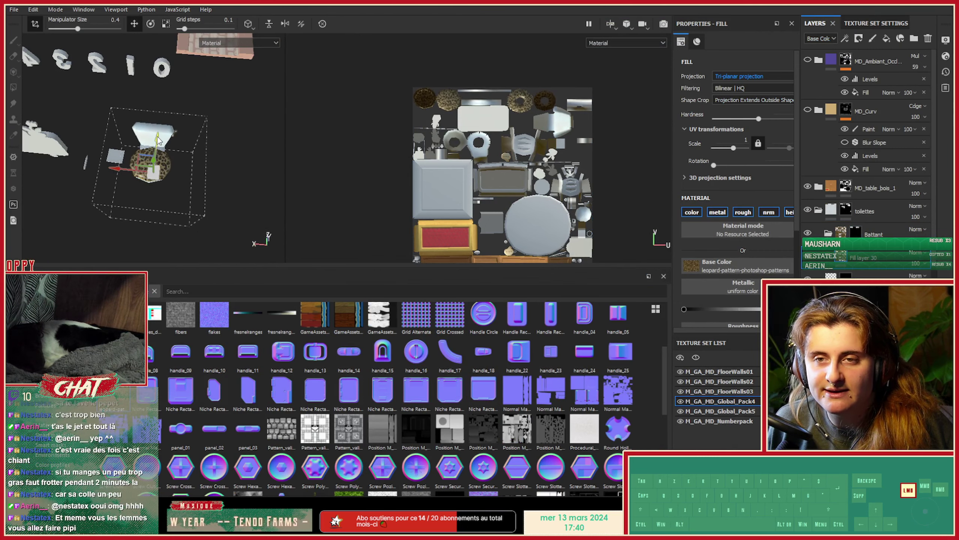
Examine the leopard print on the toilet lid up close and from several angles.
{"action": "right_click_drag", "start_coordinate": [60, 166], "coordinate": [254, 163], "text": "alt"}
{"action": "left_click_drag", "start_coordinate": [255, 163], "coordinate": [277, 152], "text": "alt"}
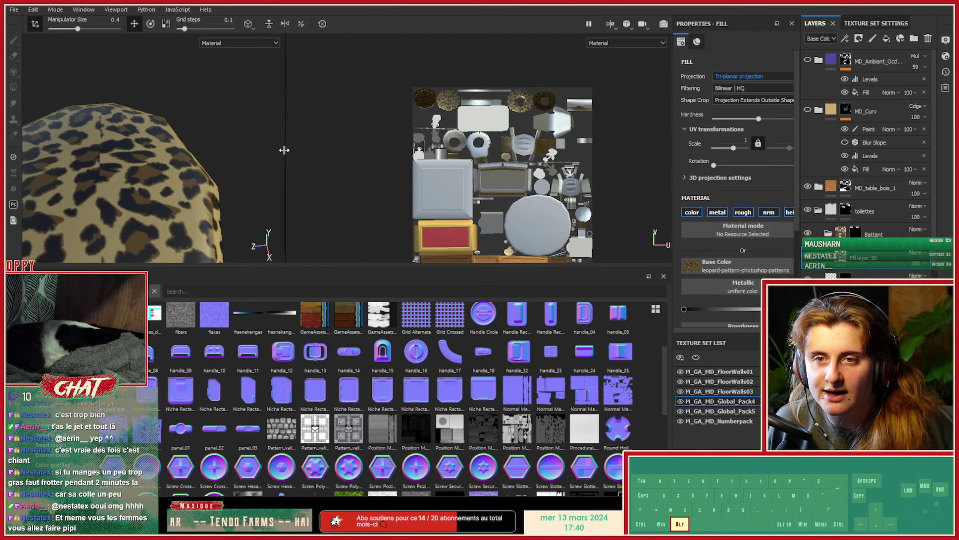
{"action": "right_click_drag", "start_coordinate": [285, 150], "coordinate": [125, 216], "text": "alt"}
{"action": "left_click_drag", "start_coordinate": [124, 216], "coordinate": [79, 130], "text": "alt"}
{"action": "left_click_drag", "start_coordinate": [124, 159], "coordinate": [81, 121], "text": "alt"}
{"action": "right_click_drag", "start_coordinate": [81, 151], "coordinate": [124, 212], "text": "alt"}
{"action": "left_click_drag", "start_coordinate": [125, 235], "coordinate": [113, 221], "text": "alt"}
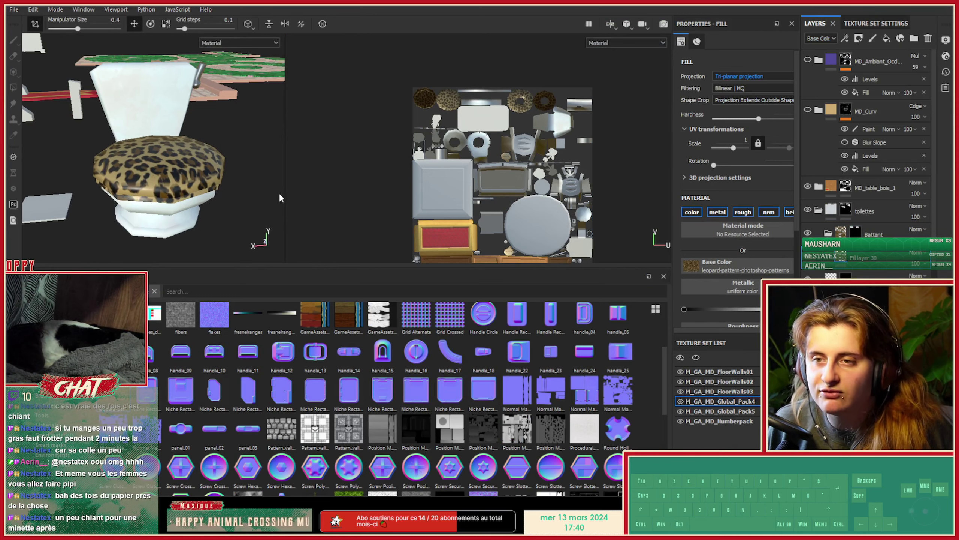
Enlarge the 3D viewport by shrinking the 2D view and the resource shelf, and inspect the leopard-print lid.
{"action": "left_click_drag", "start_coordinate": [285, 193], "coordinate": [574, 191]}
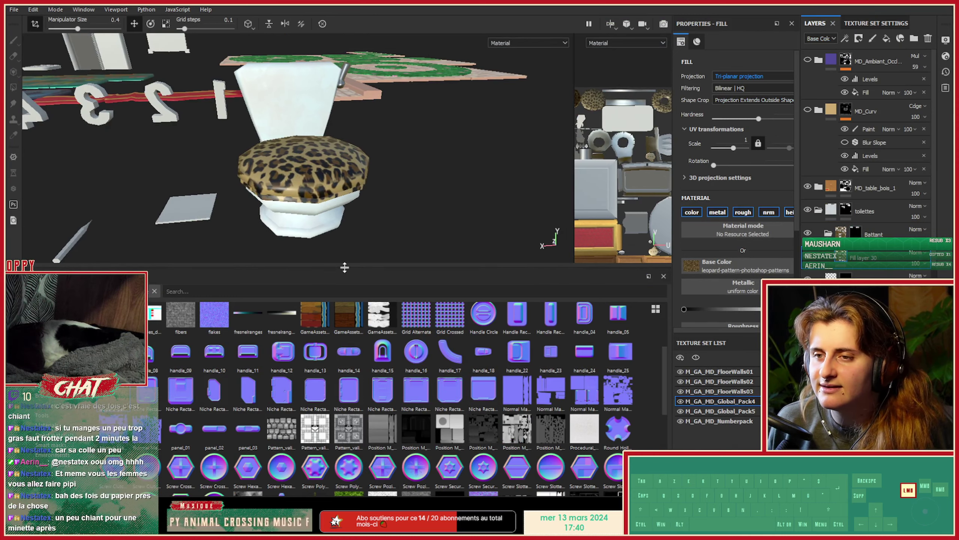
{"action": "left_click_drag", "start_coordinate": [344, 268], "coordinate": [124, 321]}
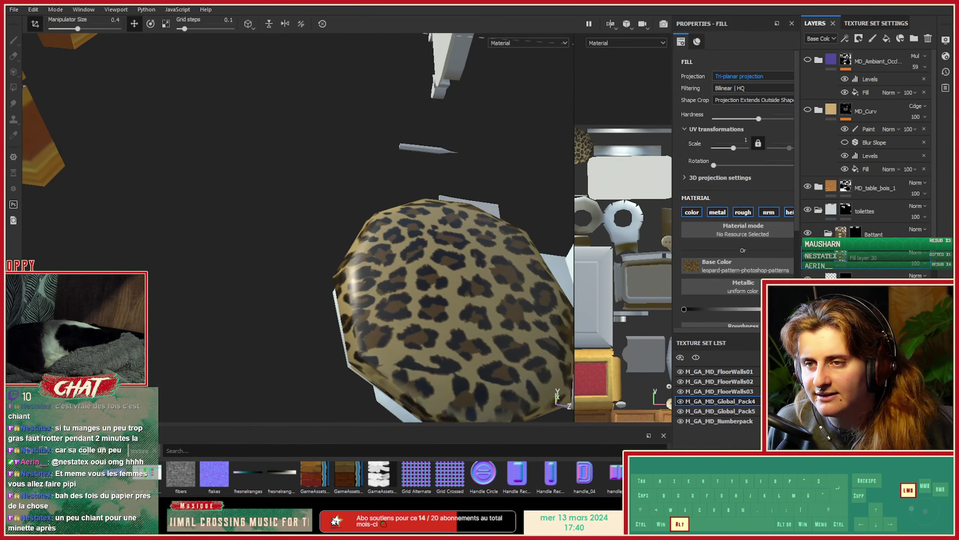
{"action": "left_click_drag", "start_coordinate": [377, 197], "coordinate": [242, 233], "text": "alt"}
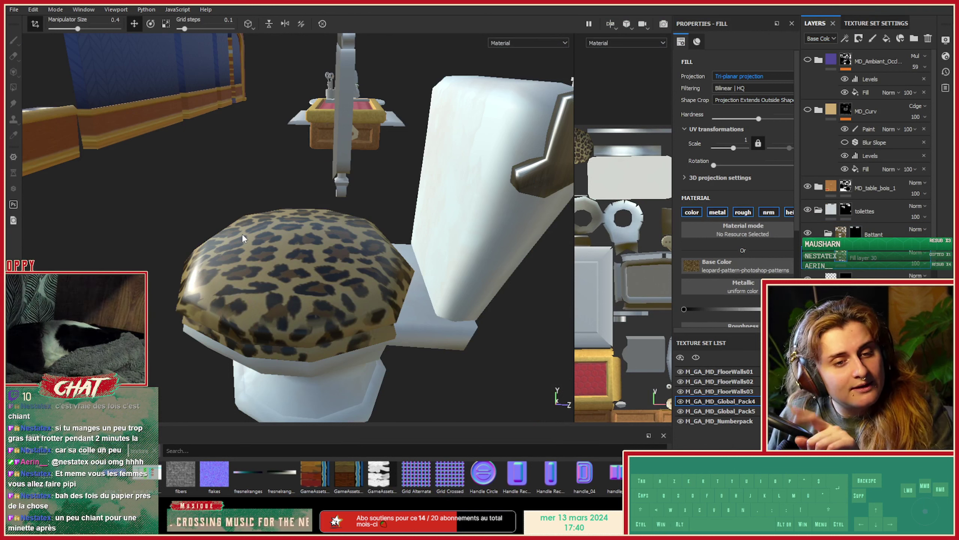
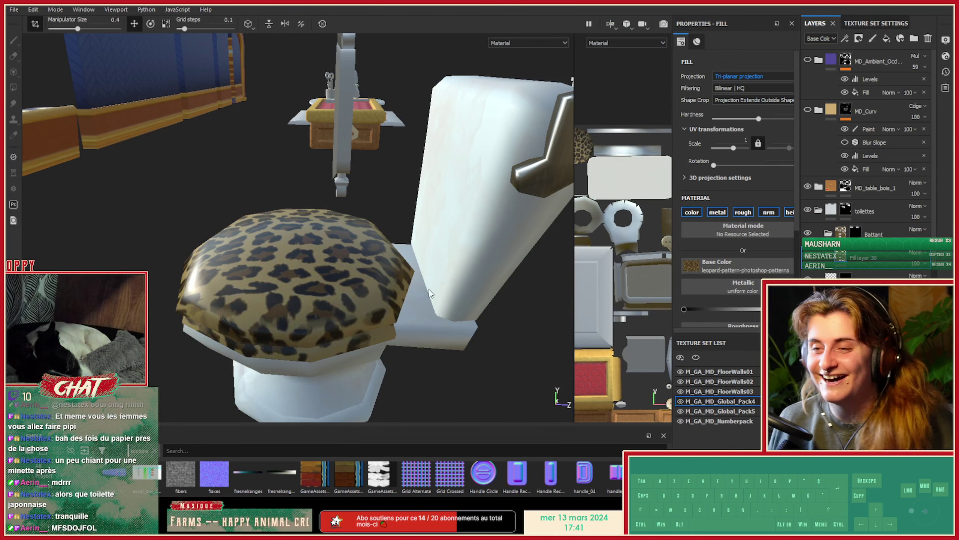
{"action": "left_click_drag", "start_coordinate": [528, 312], "coordinate": [459, 281], "text": "alt"}
{"action": "right_click_drag", "start_coordinate": [459, 280], "coordinate": [340, 285], "text": "alt"}
{"action": "middle_click_drag", "start_coordinate": [340, 285], "coordinate": [377, 329], "text": "alt"}
{"action": "right_click_drag", "start_coordinate": [377, 328], "coordinate": [288, 334], "text": "alt"}
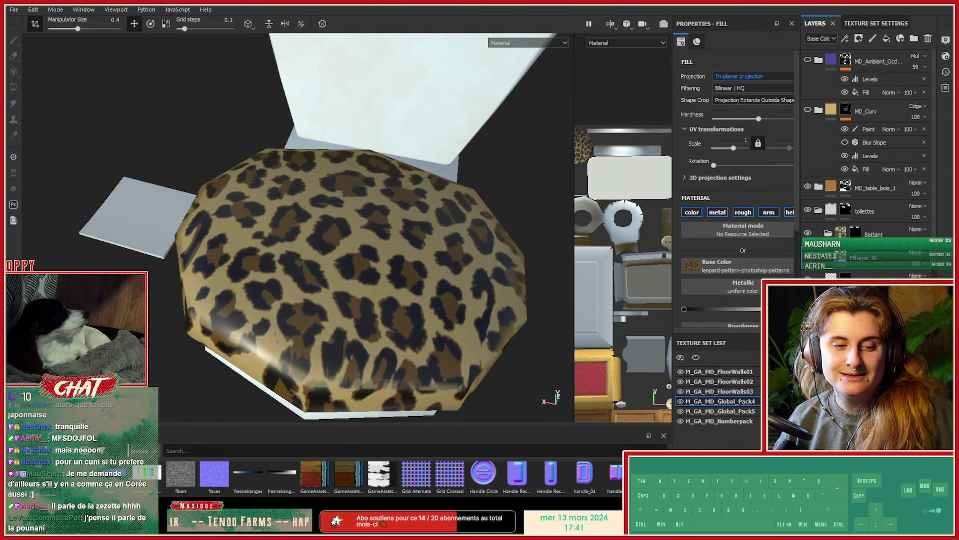
{"action": "middle_click_drag", "start_coordinate": [263, 240], "coordinate": [157, 234], "text": "alt"}
{"action": "left_click_drag", "start_coordinate": [184, 246], "coordinate": [239, 272], "text": "alt"}
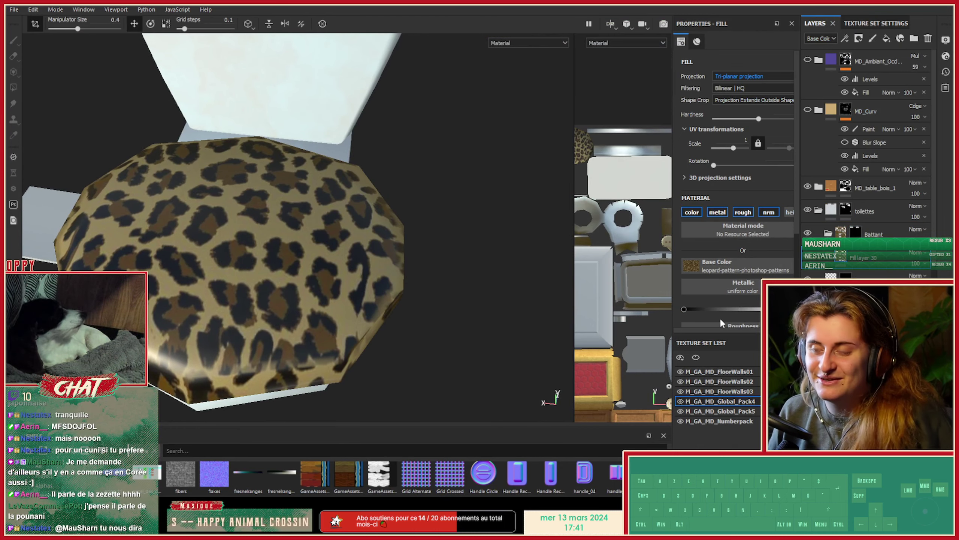
Increase the leopard fill layer's roughness to give the lid a more matte finish.
{"action": "scroll", "coordinate": [719, 316], "scroll_direction": "down", "scroll_amount": 3}
{"action": "left_click_drag", "start_coordinate": [730, 293], "coordinate": [757, 294]}
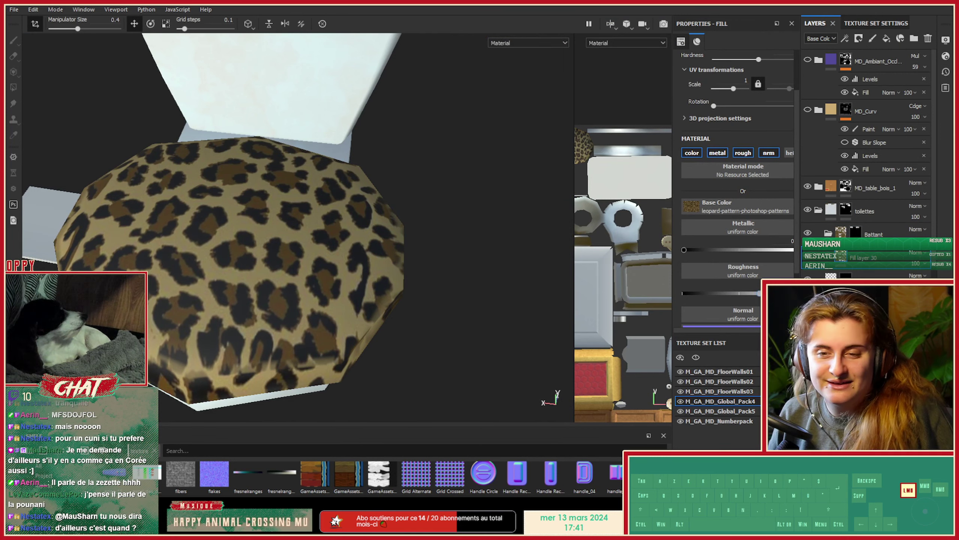
{"action": "mouse_move", "coordinate": [223, 320]}
{"action": "left_mouse_down", "text": "alt"}
{"action": "mouse_move", "coordinate": [178, 276]}
{"action": "mouse_move", "coordinate": [235, 307]}
{"action": "mouse_move", "coordinate": [229, 317]}
{"action": "left_mouse_up", "text": "alt"}
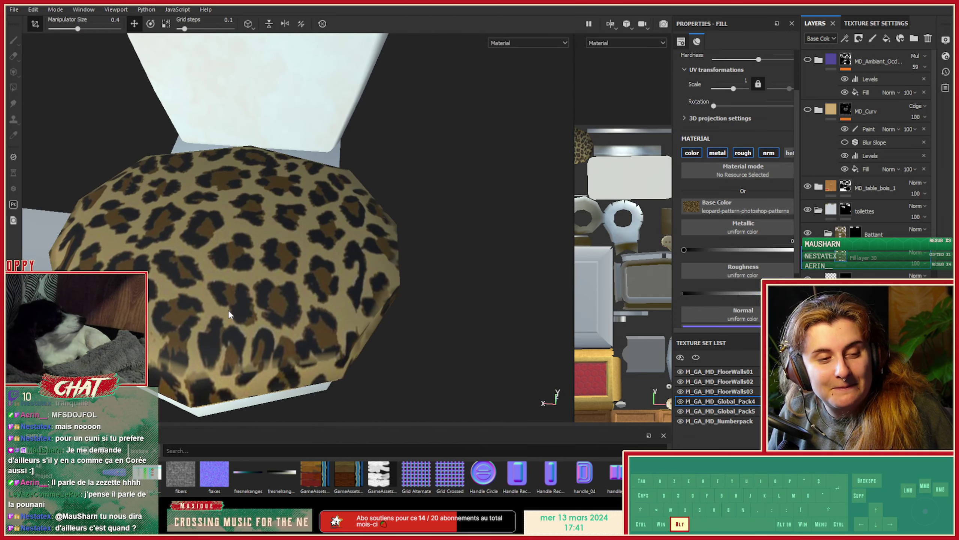
Add a fill layer in the Battant folder with only the height channel active and set its height to 0.1429.
{"action": "left_click", "coordinate": [887, 39]}
{"action": "left_click", "coordinate": [733, 153], "text": "alt"}
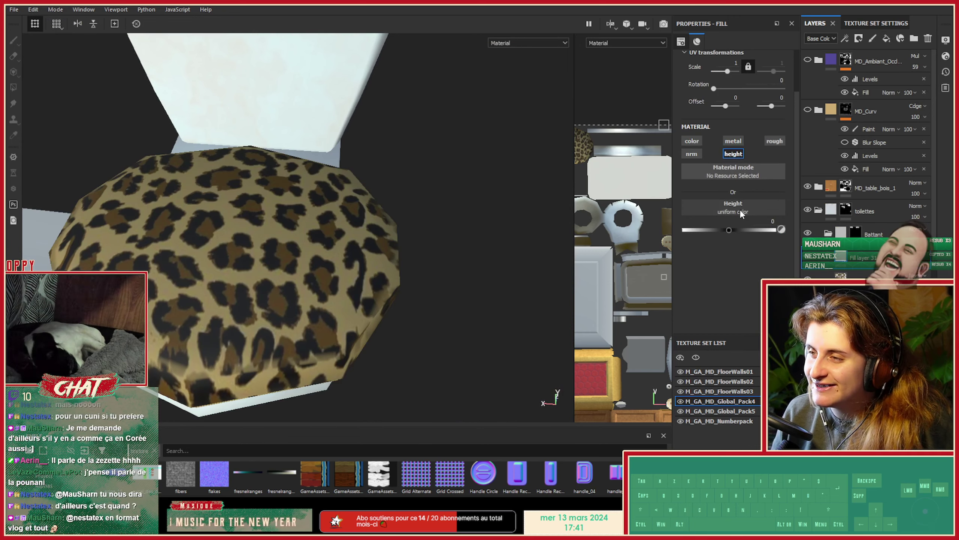
{"action": "left_click", "coordinate": [735, 229]}
{"action": "left_click_drag", "start_coordinate": [338, 377], "coordinate": [185, 334], "text": "alt"}
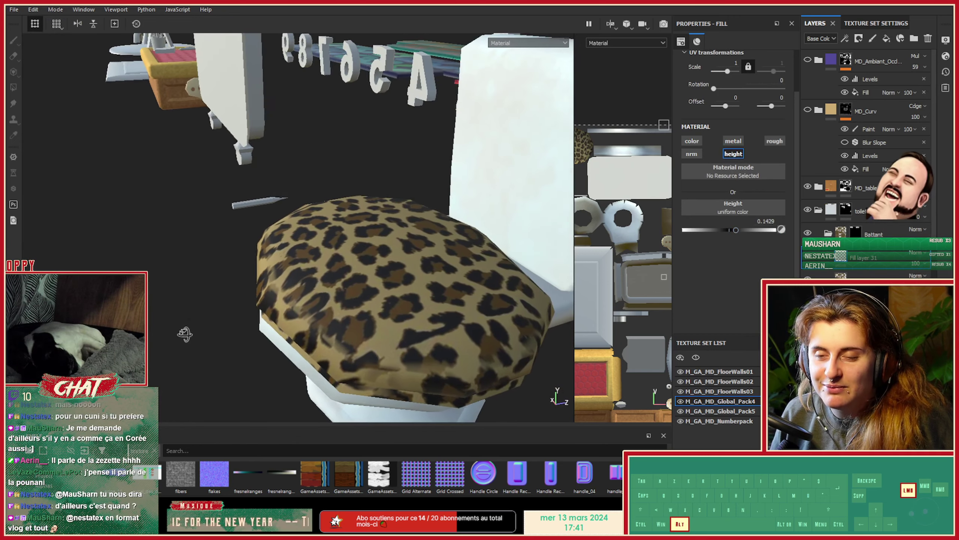
{"action": "middle_click_drag", "start_coordinate": [184, 334], "coordinate": [108, 348], "text": "alt"}
Give the height fill layer a black mask and add a fill effect to that mask.
{"action": "right_click", "coordinate": [867, 256]}
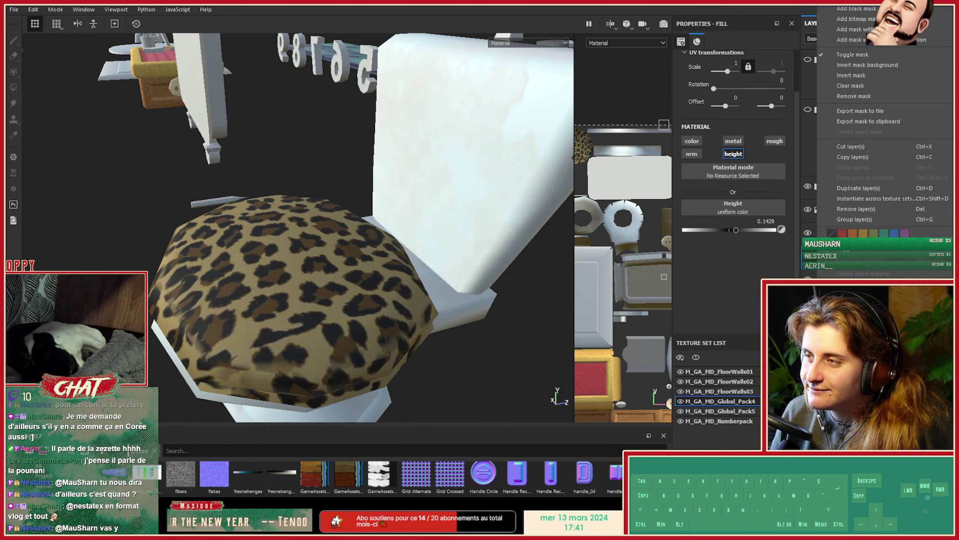
{"action": "left_click", "coordinate": [868, 9]}
{"action": "right_click", "coordinate": [855, 260]}
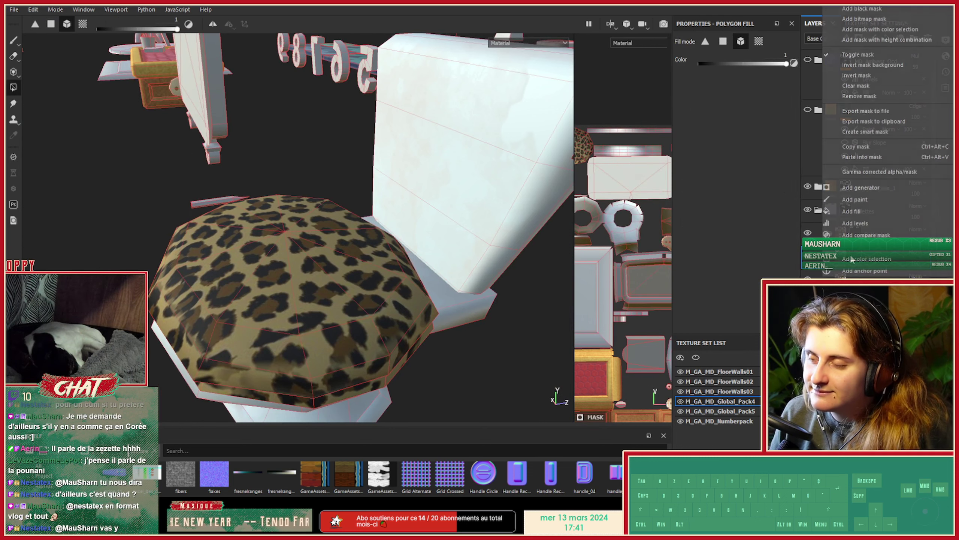
{"action": "left_click", "coordinate": [848, 214]}
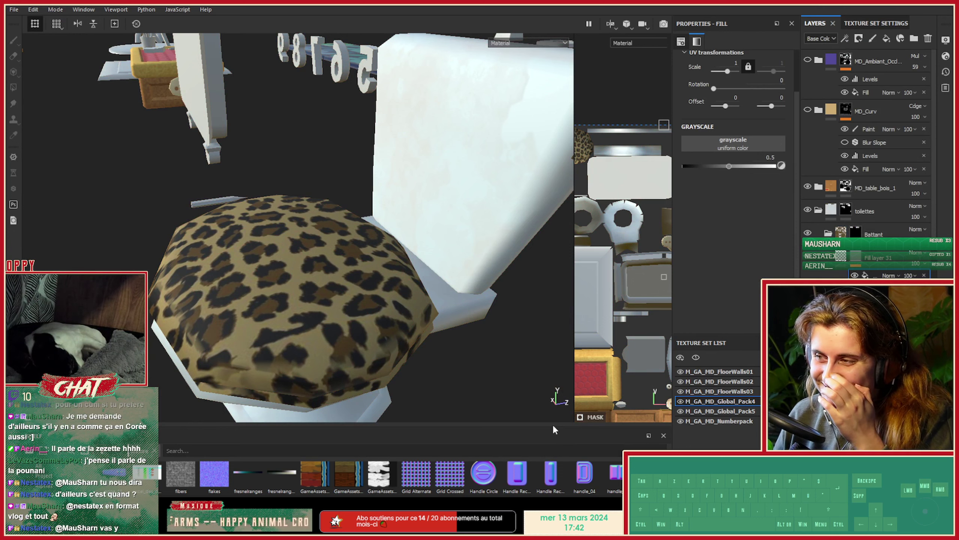
Enlarge the resource shelf and browse its grunge and procedural textures for a relief pattern.
{"action": "left_click_drag", "start_coordinate": [551, 430], "coordinate": [533, 277]}
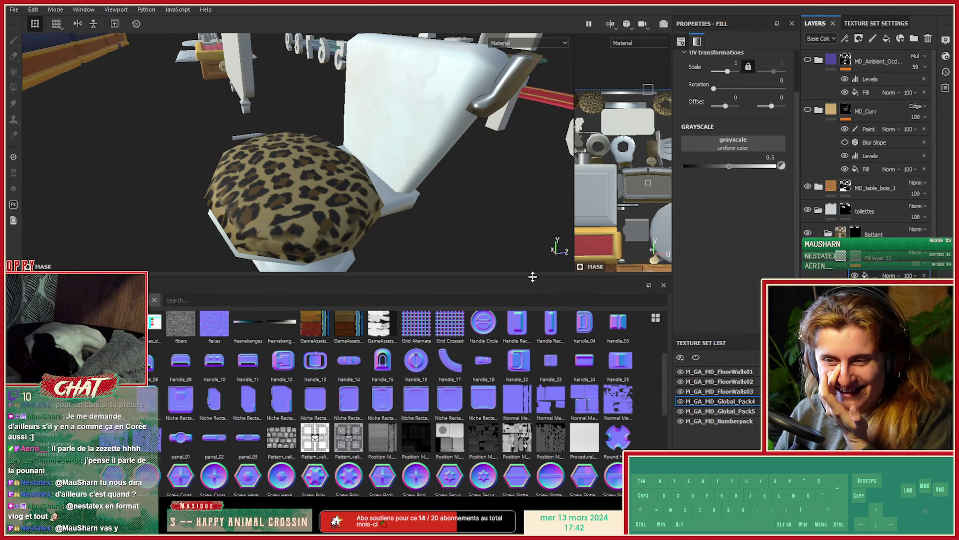
{"action": "left_click", "coordinate": [45, 345]}
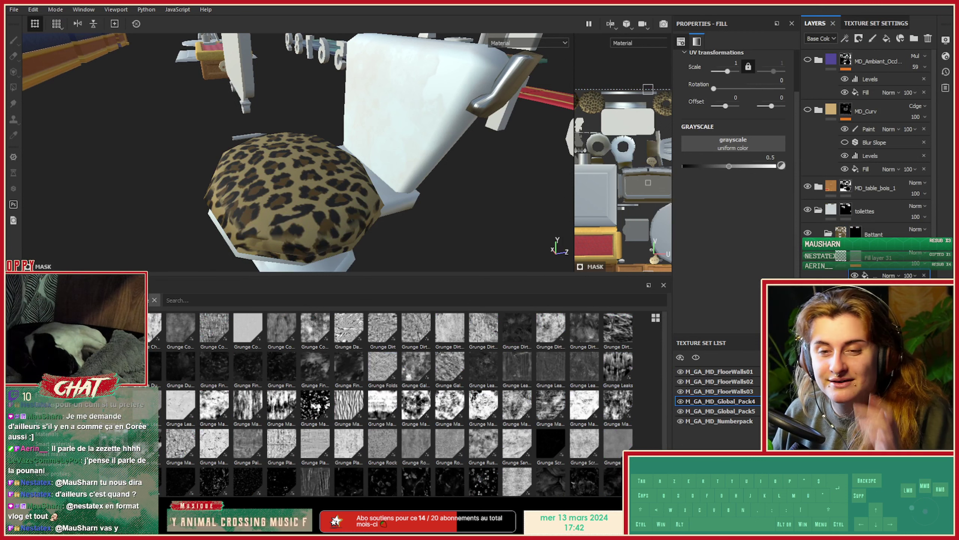
{"action": "left_click", "coordinate": [46, 355]}
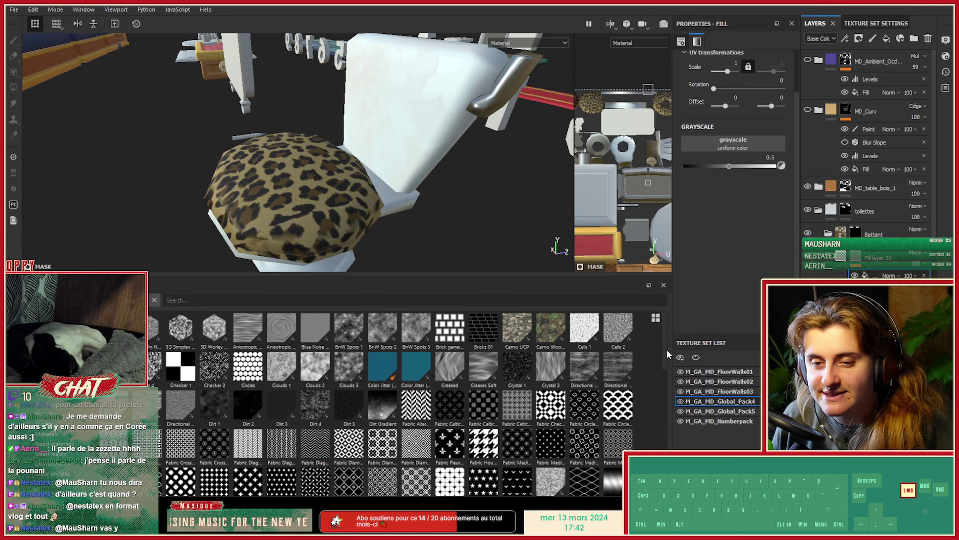
{"action": "left_click_drag", "start_coordinate": [667, 351], "coordinate": [663, 469]}
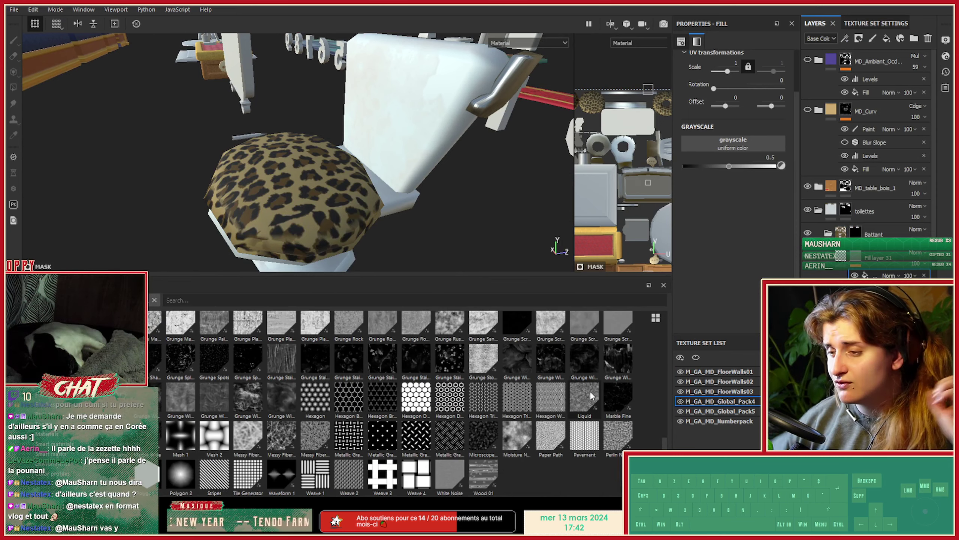
{"action": "mouse_move", "coordinate": [592, 396]}
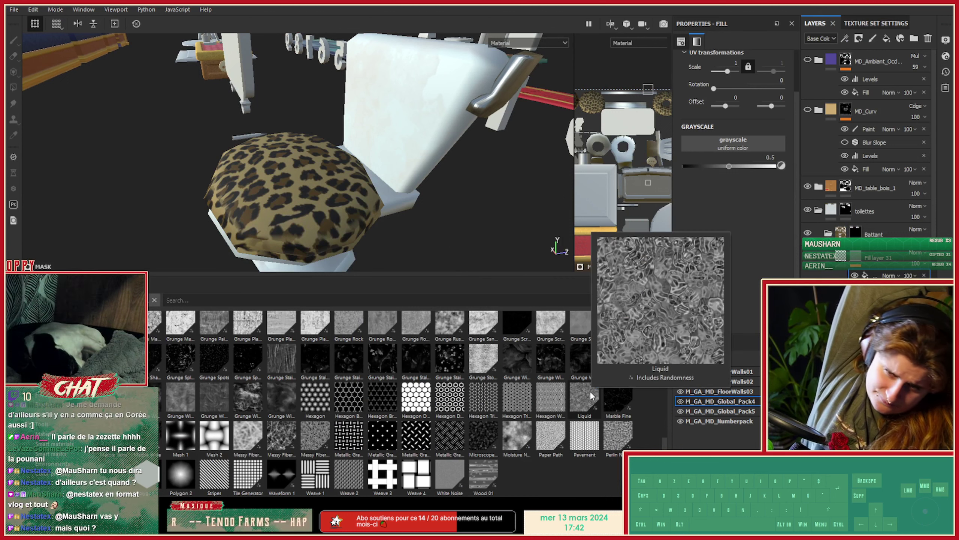
Search the shelf for "fu" and assign the Fluid texture to the grayscale of the mask's fill effect.
{"action": "left_click", "coordinate": [220, 298]}
{"action": "type", "text": "fur"}
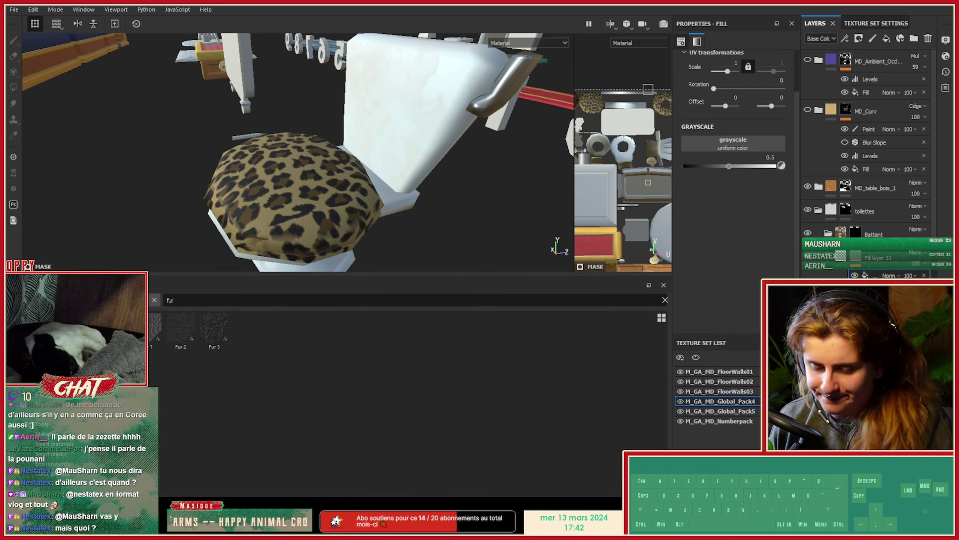
{"action": "key", "text": "BackSpace"}
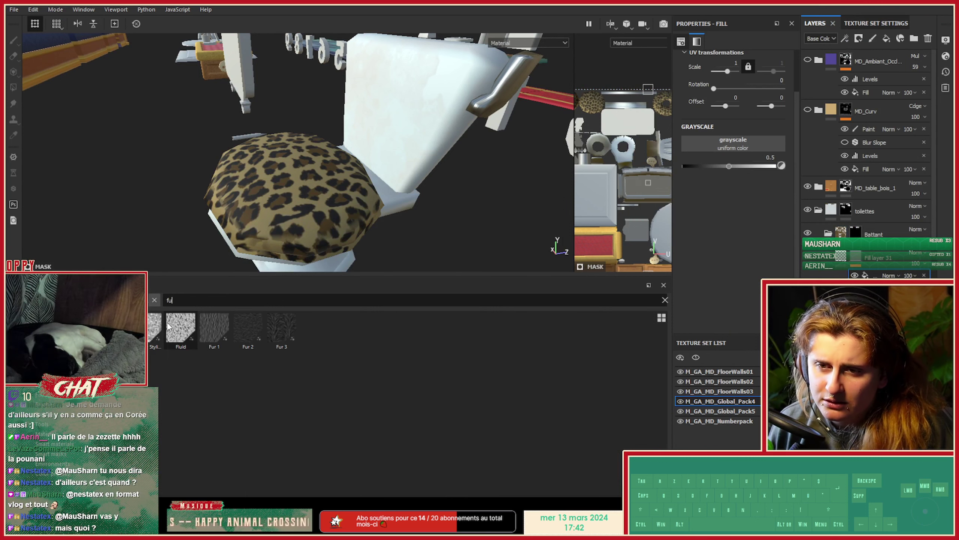
{"action": "left_click", "coordinate": [168, 326]}
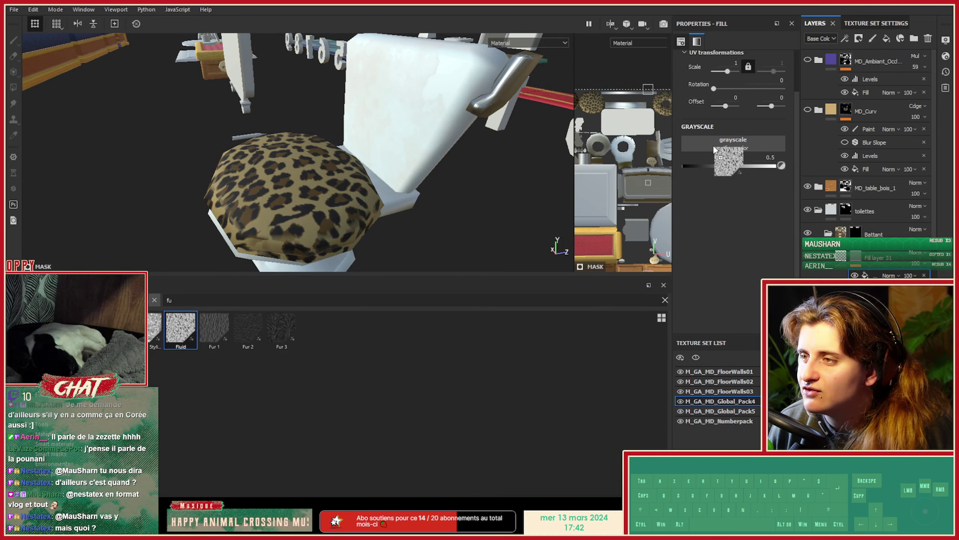
Set the UV scale of the Fluid mask fill to -21.95 for a fine relief on the lid.
{"action": "left_click_drag", "start_coordinate": [260, 200], "coordinate": [342, 203], "text": "alt"}
{"action": "scroll", "coordinate": [754, 251], "scroll_direction": "up", "scroll_amount": 2}
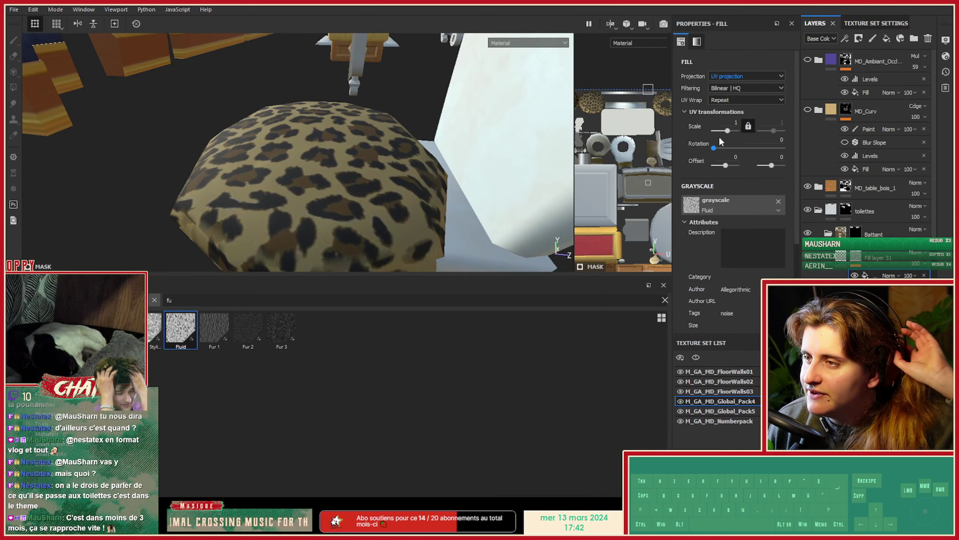
{"action": "left_click_drag", "start_coordinate": [719, 135], "coordinate": [719, 134]}
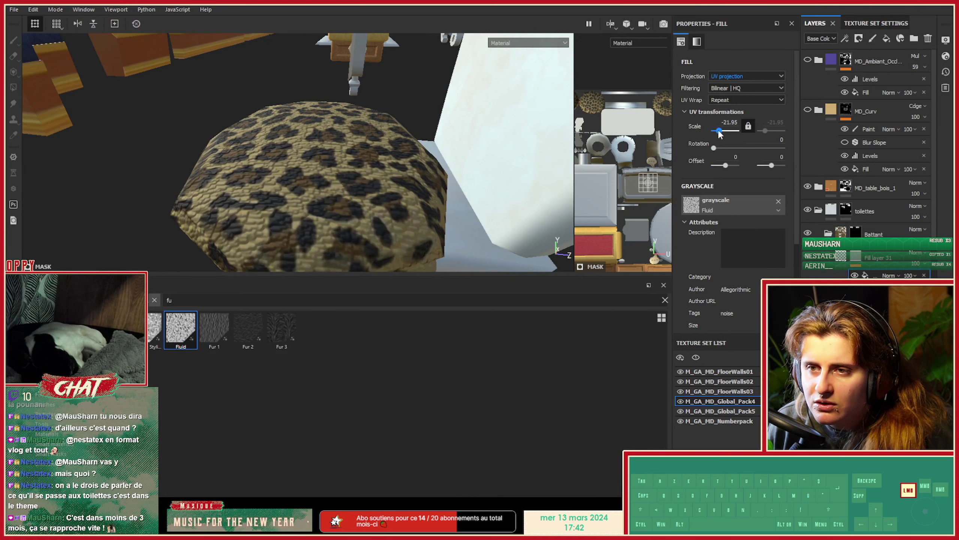
Activate the roughness channel on the lid's height fill layer and increase its roughness.
{"action": "left_click_drag", "start_coordinate": [408, 140], "coordinate": [579, 135], "text": "alt"}
{"action": "right_click_drag", "start_coordinate": [579, 135], "coordinate": [171, 133], "text": "alt"}
{"action": "left_click_drag", "start_coordinate": [171, 133], "coordinate": [259, 154], "text": "alt"}
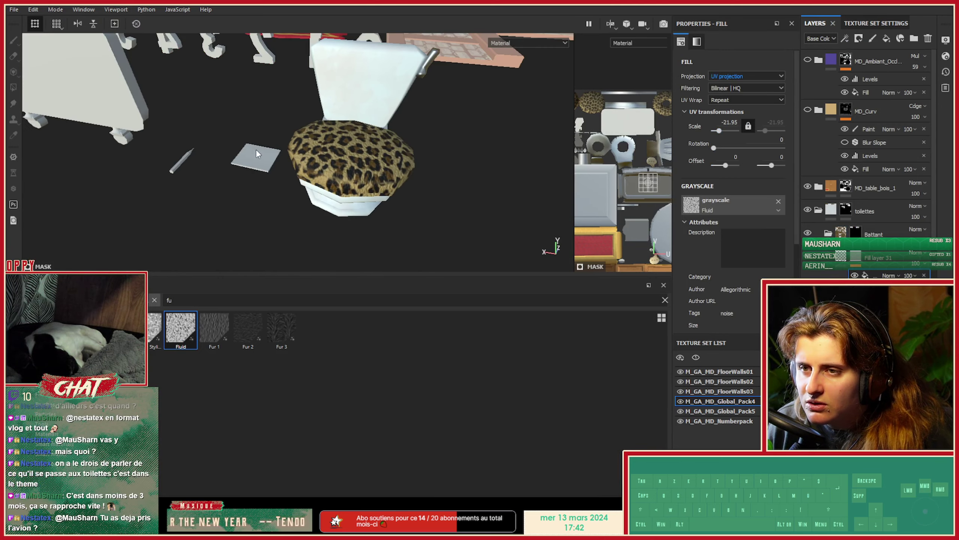
{"action": "right_click_drag", "start_coordinate": [259, 154], "coordinate": [536, 187], "text": "shift"}
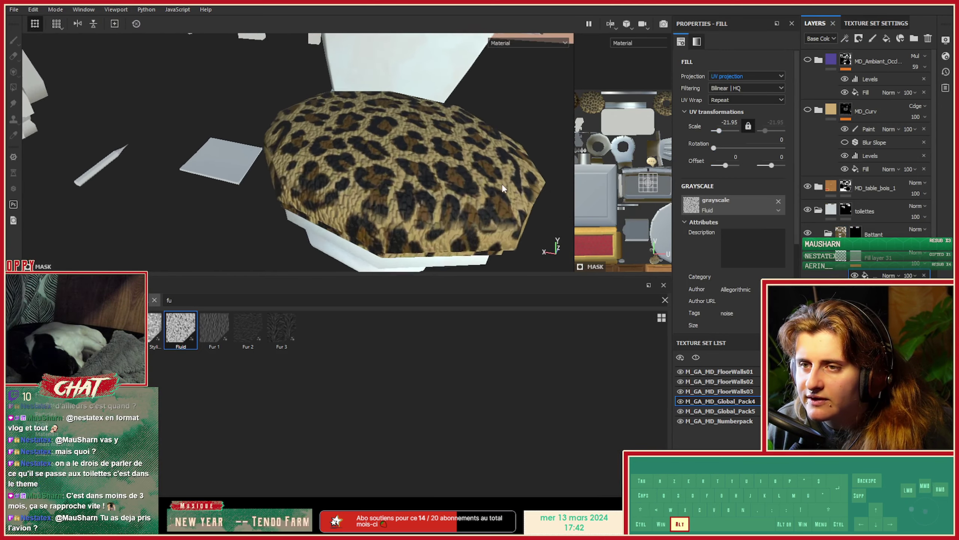
{"action": "middle_click_drag", "start_coordinate": [487, 191], "coordinate": [399, 207], "text": "alt"}
{"action": "left_click_drag", "start_coordinate": [399, 207], "coordinate": [402, 210], "text": "alt"}
{"action": "left_click", "coordinate": [843, 261]}
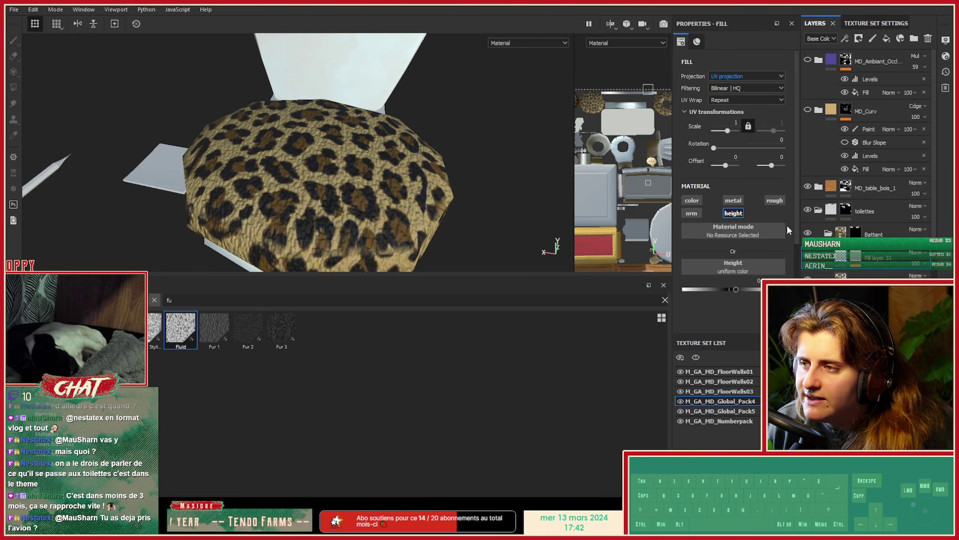
{"action": "left_click", "coordinate": [767, 200]}
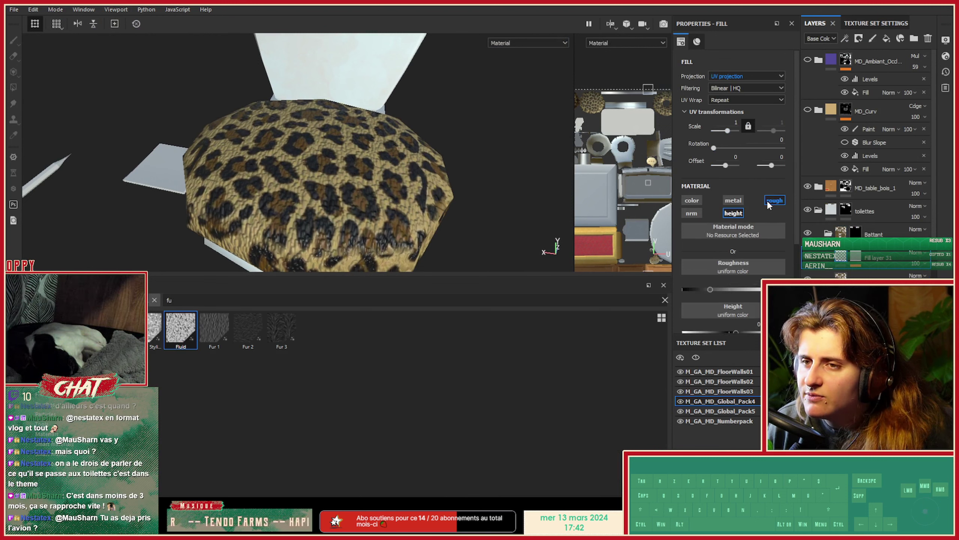
{"action": "left_click_drag", "start_coordinate": [382, 188], "coordinate": [406, 154], "text": "alt"}
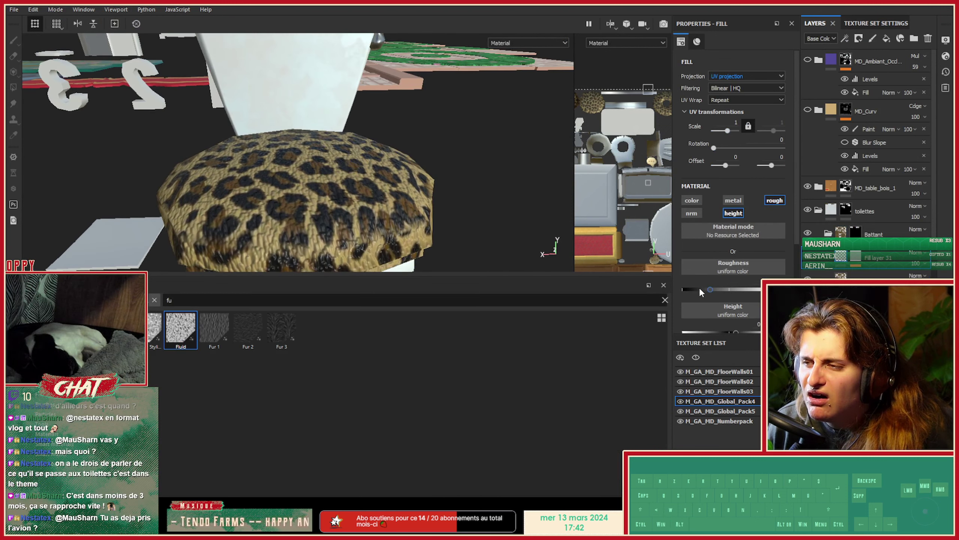
{"action": "left_click_drag", "start_coordinate": [714, 291], "coordinate": [733, 291]}
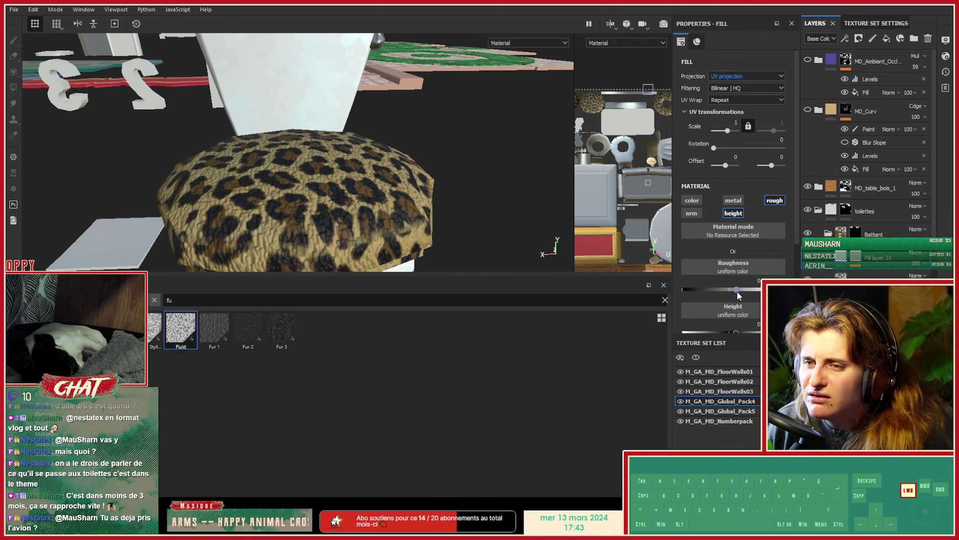
Activate the color channel on the lid's height fill layer and give it a dark grey-brown base color.
{"action": "mouse_move", "coordinate": [295, 163]}
{"action": "left_mouse_down", "text": "alt"}
{"action": "mouse_move", "coordinate": [324, 158]}
{"action": "mouse_move", "coordinate": [288, 175]}
{"action": "left_mouse_up", "text": "alt"}
{"action": "right_click_drag", "start_coordinate": [288, 174], "coordinate": [276, 186], "text": "alt"}
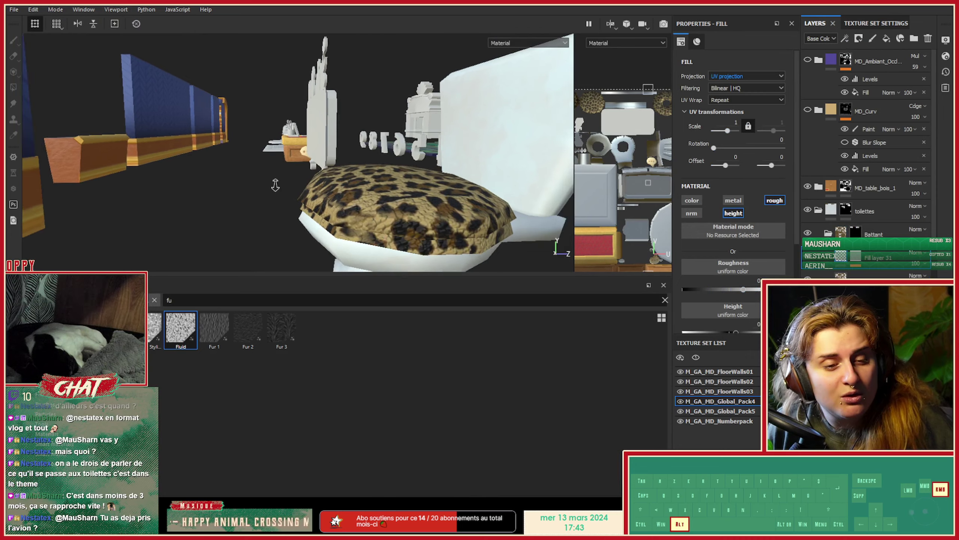
{"action": "left_click_drag", "start_coordinate": [276, 185], "coordinate": [391, 230], "text": "alt"}
{"action": "right_click_drag", "start_coordinate": [391, 229], "coordinate": [419, 234], "text": "alt"}
{"action": "left_click_drag", "start_coordinate": [419, 235], "coordinate": [310, 217], "text": "alt"}
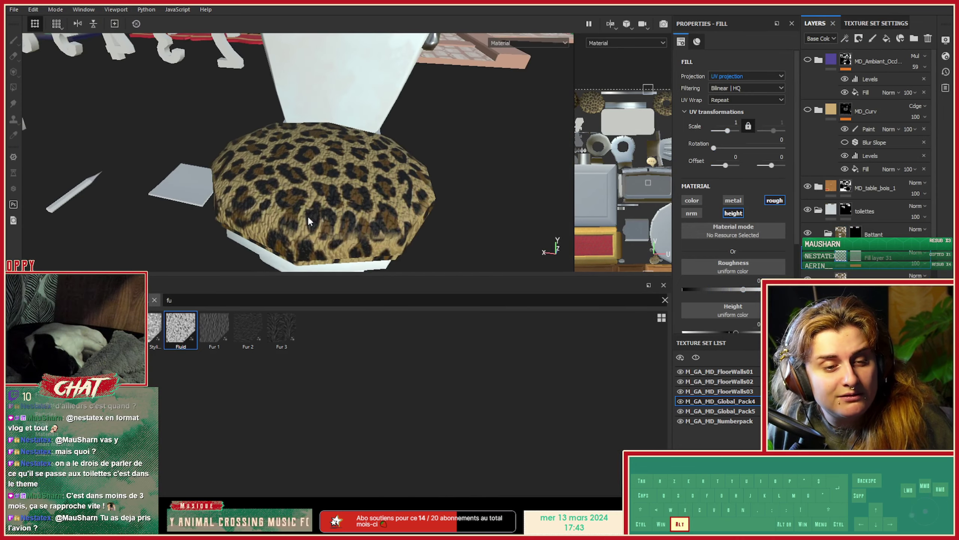
{"action": "right_click_drag", "start_coordinate": [311, 217], "coordinate": [448, 220], "text": "alt"}
{"action": "middle_click_drag", "start_coordinate": [448, 219], "coordinate": [336, 215], "text": "alt"}
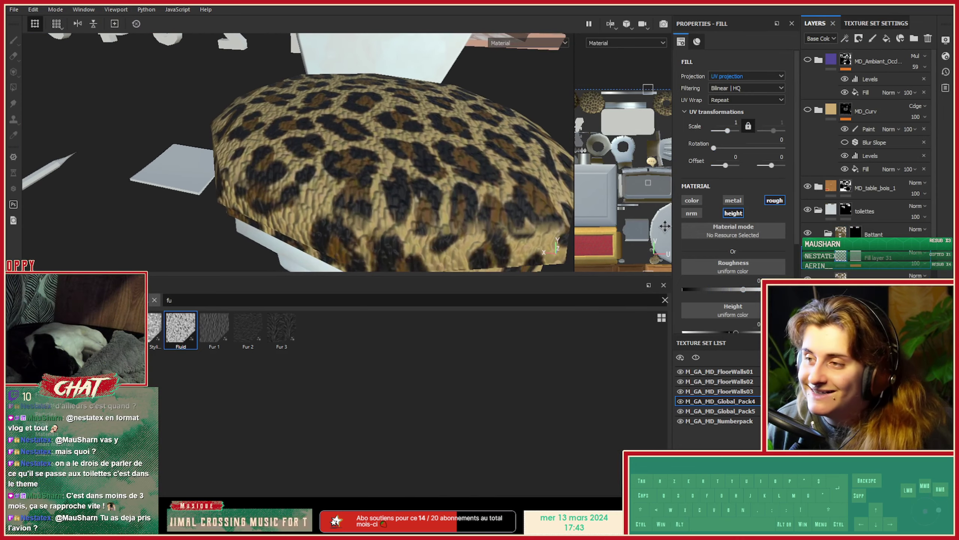
{"action": "left_click", "coordinate": [692, 200]}
{"action": "left_click", "coordinate": [721, 282]}
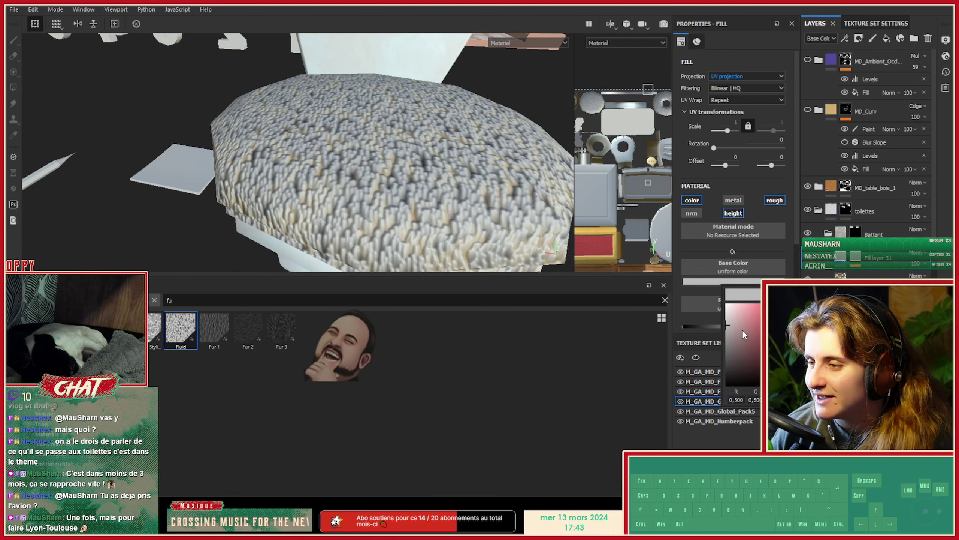
{"action": "left_click_drag", "start_coordinate": [742, 329], "coordinate": [732, 357]}
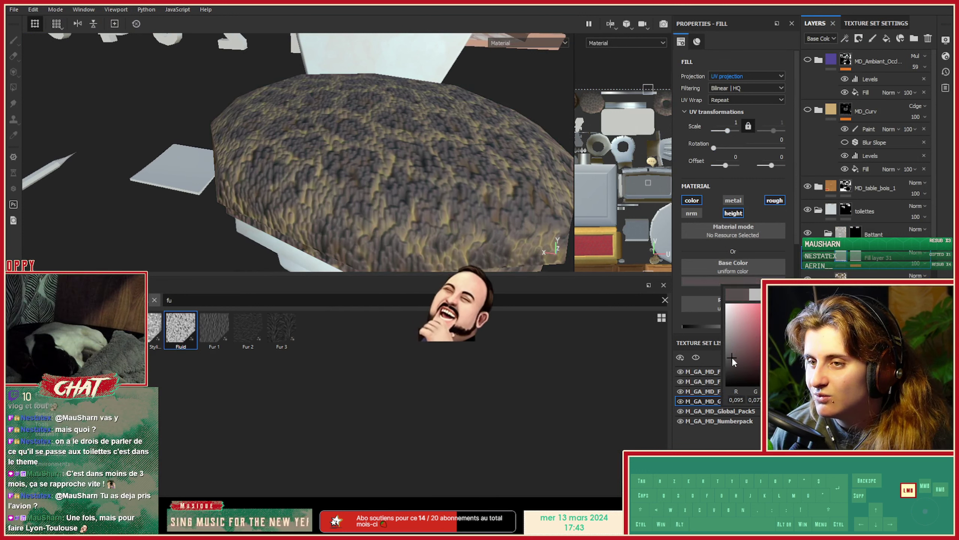
Set the base color blending mode of the lid's relief fill layer to Saturation.
{"action": "scroll", "coordinate": [909, 256], "scroll_direction": "down", "scroll_amount": 3}
{"action": "left_click", "coordinate": [914, 255]}
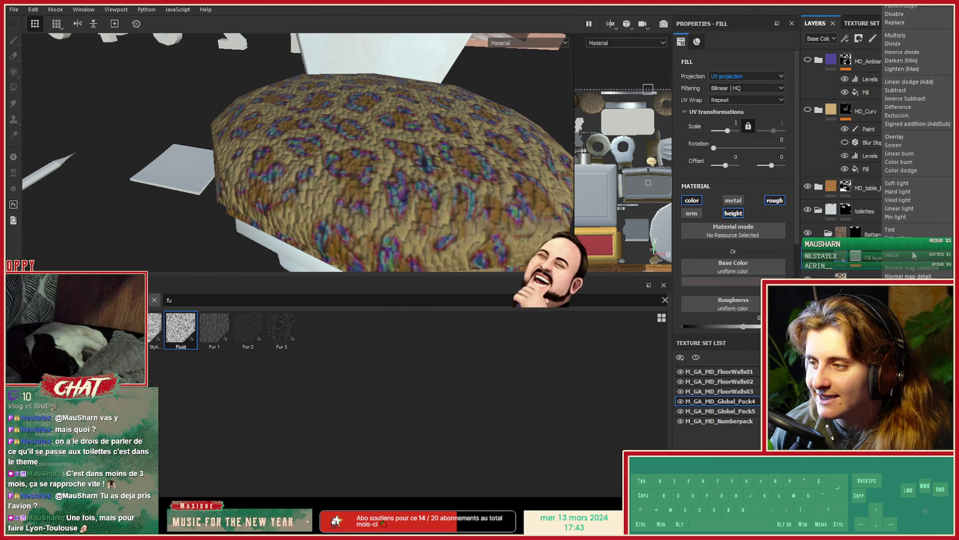
{"action": "left_click", "coordinate": [914, 255]}
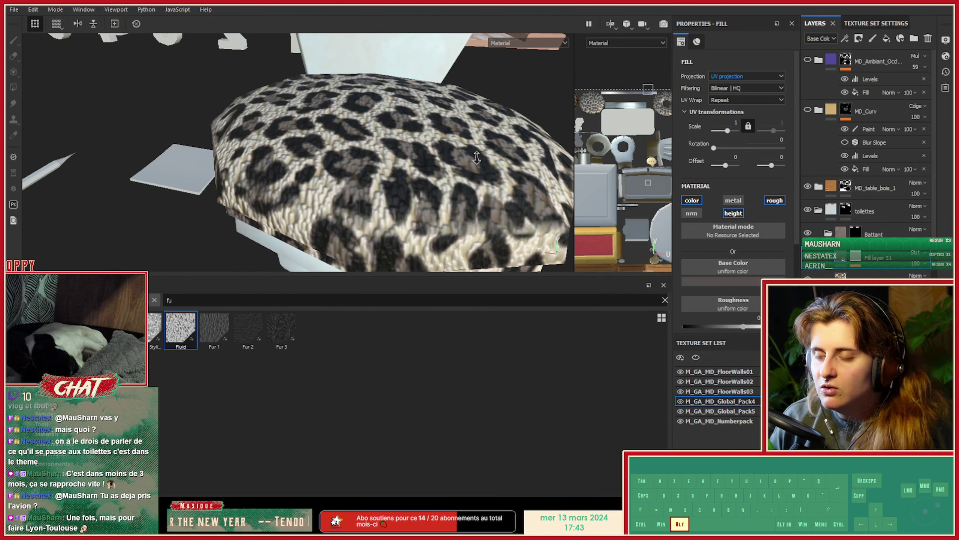
Examine the lid's desaturated leopard print and relief from several angles, both close up and from a distance.
{"action": "right_click_drag", "start_coordinate": [444, 151], "coordinate": [131, 167], "text": "alt"}
{"action": "right_click_drag", "start_coordinate": [438, 178], "coordinate": [297, 176], "text": "alt"}
{"action": "left_click_drag", "start_coordinate": [297, 176], "coordinate": [212, 208], "text": "alt"}
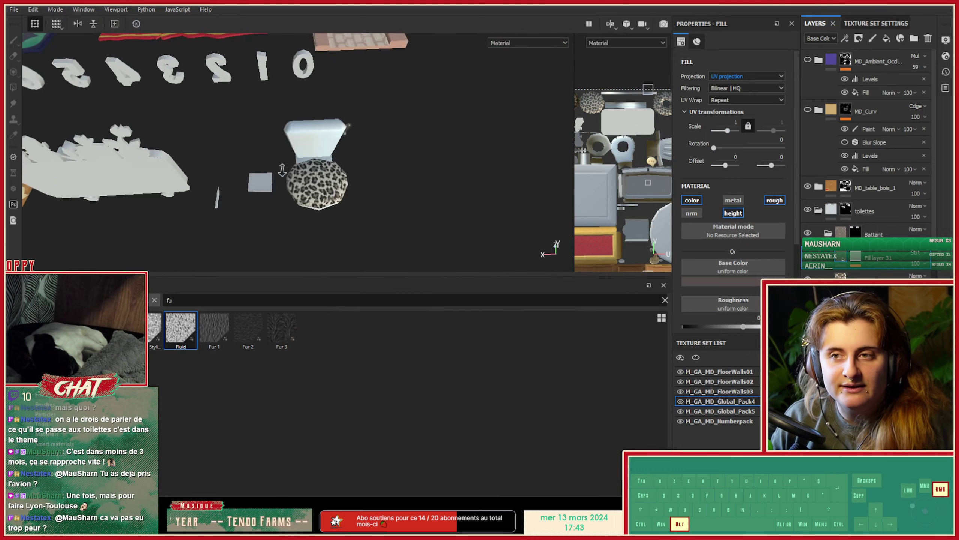
{"action": "right_click_drag", "start_coordinate": [234, 200], "coordinate": [377, 204], "text": "alt"}
{"action": "left_click_drag", "start_coordinate": [377, 203], "coordinate": [339, 176], "text": "alt"}
{"action": "middle_click_drag", "start_coordinate": [340, 176], "coordinate": [378, 216], "text": "alt"}
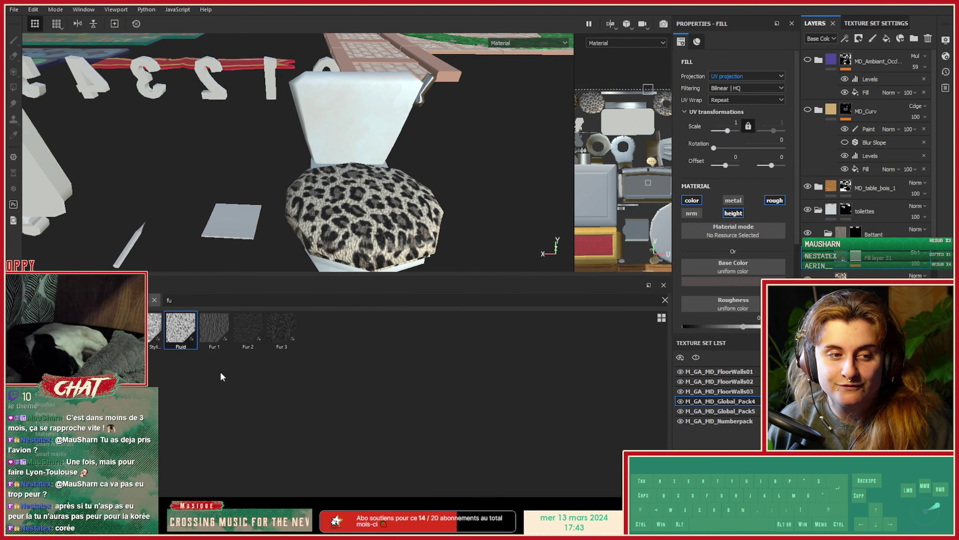
{"action": "left_click_drag", "start_coordinate": [414, 251], "coordinate": [523, 242], "text": "alt"}
{"action": "right_click_drag", "start_coordinate": [524, 242], "coordinate": [290, 226], "text": "alt"}
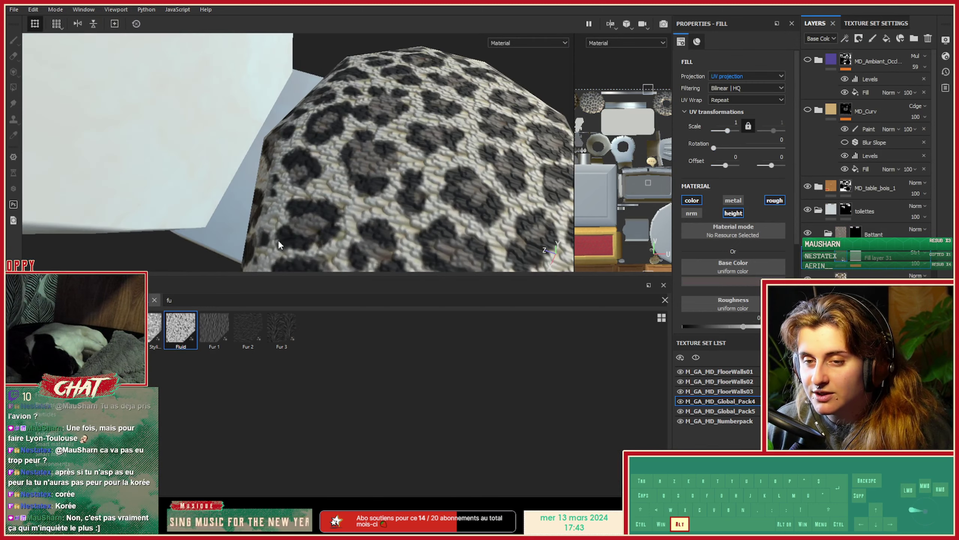
{"action": "middle_click_drag", "start_coordinate": [291, 227], "coordinate": [159, 138], "text": "alt"}
{"action": "left_click_drag", "start_coordinate": [159, 139], "coordinate": [199, 137], "text": "alt"}
{"action": "scroll", "coordinate": [199, 136], "scroll_direction": "down", "scroll_amount": 10}
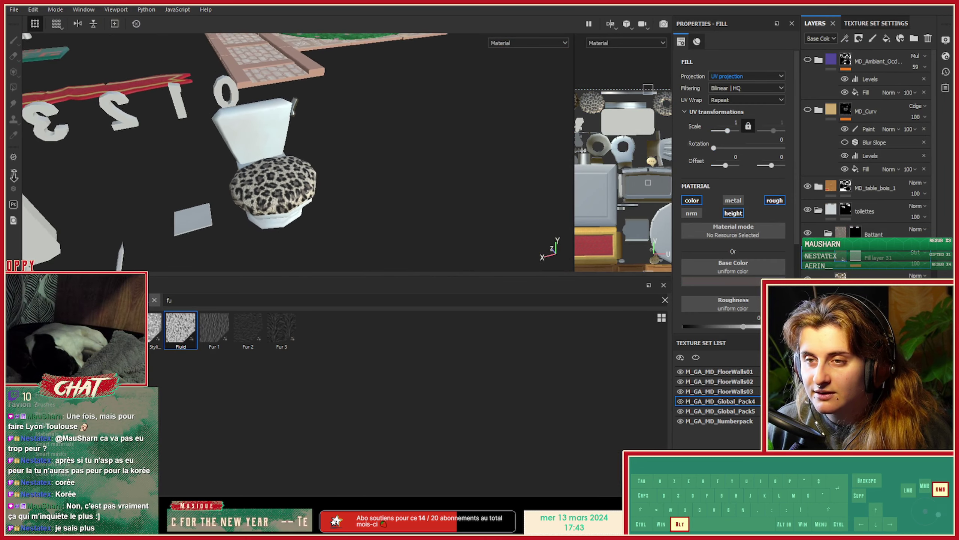
{"action": "left_click_drag", "start_coordinate": [198, 152], "coordinate": [223, 210], "text": "alt"}
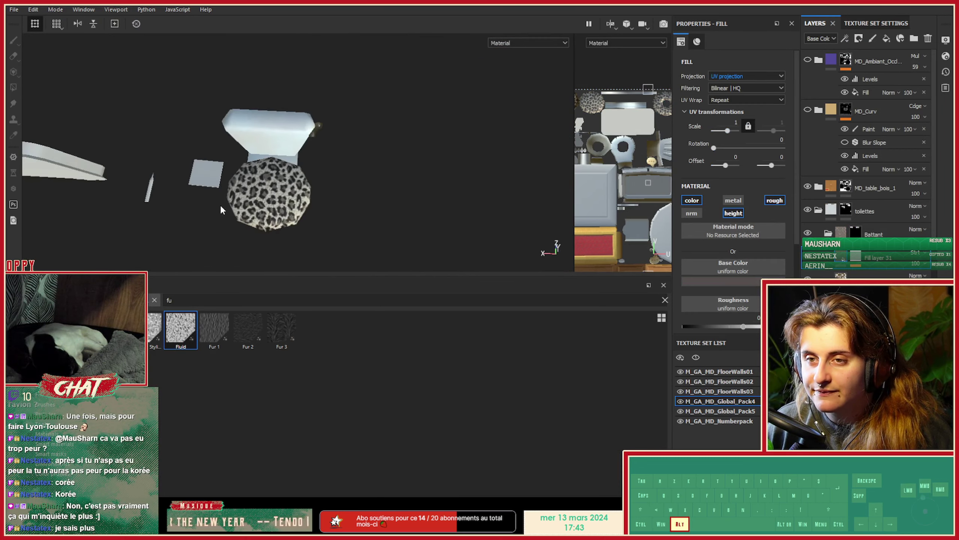
{"action": "scroll", "coordinate": [280, 222], "scroll_direction": "up", "scroll_amount": 5}
{"action": "left_click_drag", "start_coordinate": [279, 222], "coordinate": [445, 204], "text": "alt"}
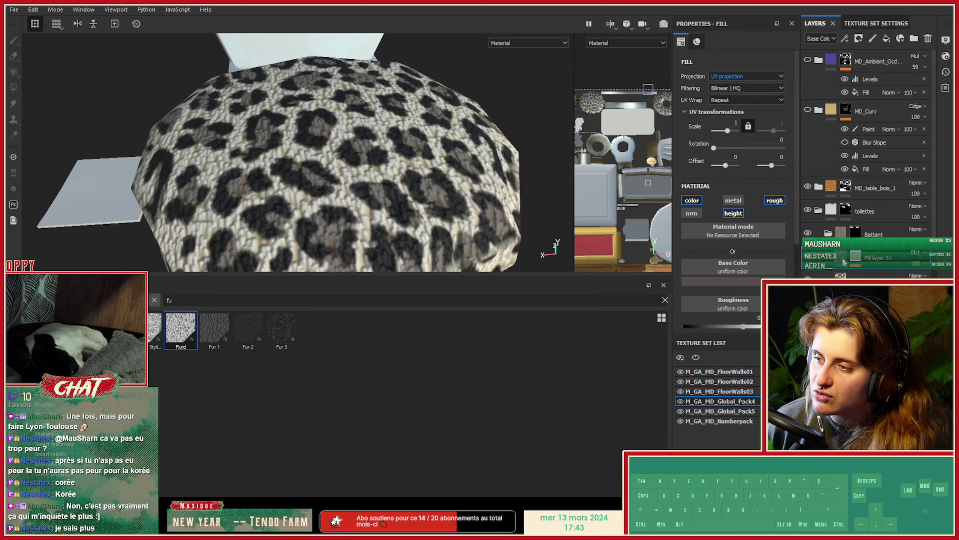
Set the rotation of the Fluid grayscale fill in the seat fill layer's mask to 180.
{"action": "left_click", "coordinate": [856, 259]}
{"action": "left_click", "coordinate": [874, 276]}
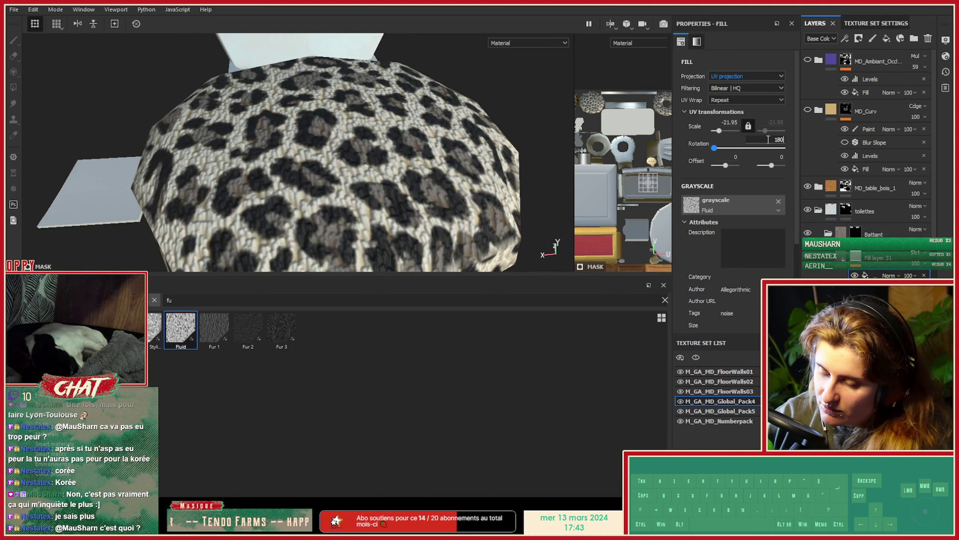
{"action": "key", "text": "Return"}
{"action": "left_click_drag", "start_coordinate": [287, 144], "coordinate": [189, 223], "text": "alt"}
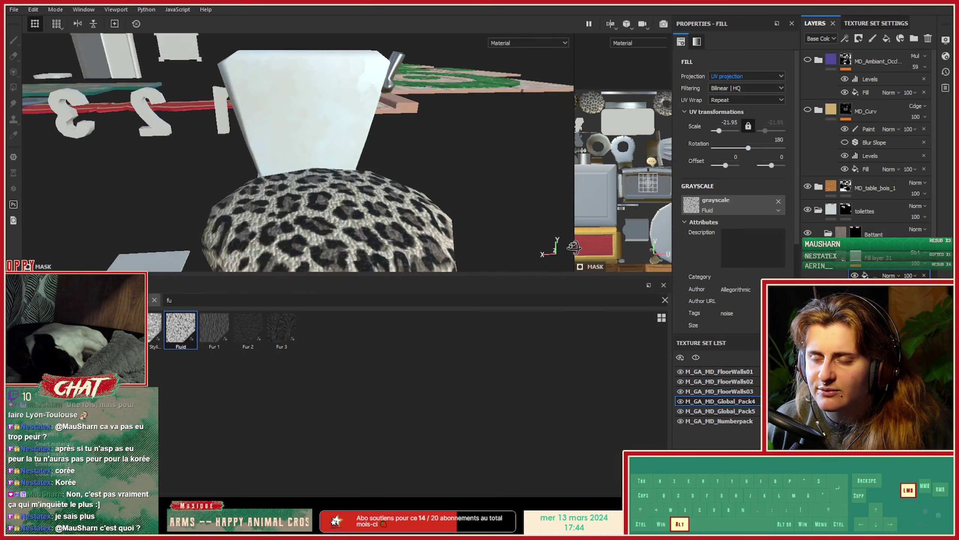
{"action": "mouse_move", "coordinate": [189, 223]}
{"action": "right_mouse_down", "text": "alt"}
{"action": "mouse_move", "coordinate": [162, 209]}
{"action": "mouse_move", "coordinate": [178, 197]}
{"action": "mouse_move", "coordinate": [189, 211]}
{"action": "mouse_move", "coordinate": [204, 181]}
{"action": "mouse_move", "coordinate": [206, 230]}
{"action": "right_mouse_up", "text": "alt"}
{"action": "left_click_drag", "start_coordinate": [205, 230], "coordinate": [215, 207], "text": "alt"}
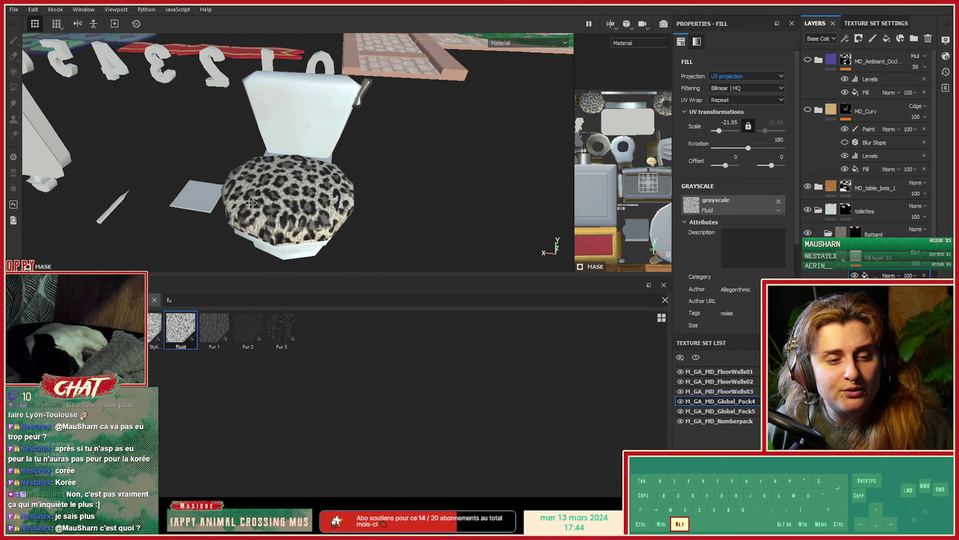
{"action": "middle_click_drag", "start_coordinate": [214, 206], "coordinate": [382, 203], "text": "alt"}
{"action": "left_click_drag", "start_coordinate": [382, 203], "coordinate": [321, 205], "text": "alt"}
{"action": "middle_click_drag", "start_coordinate": [321, 205], "coordinate": [219, 204], "text": "alt"}
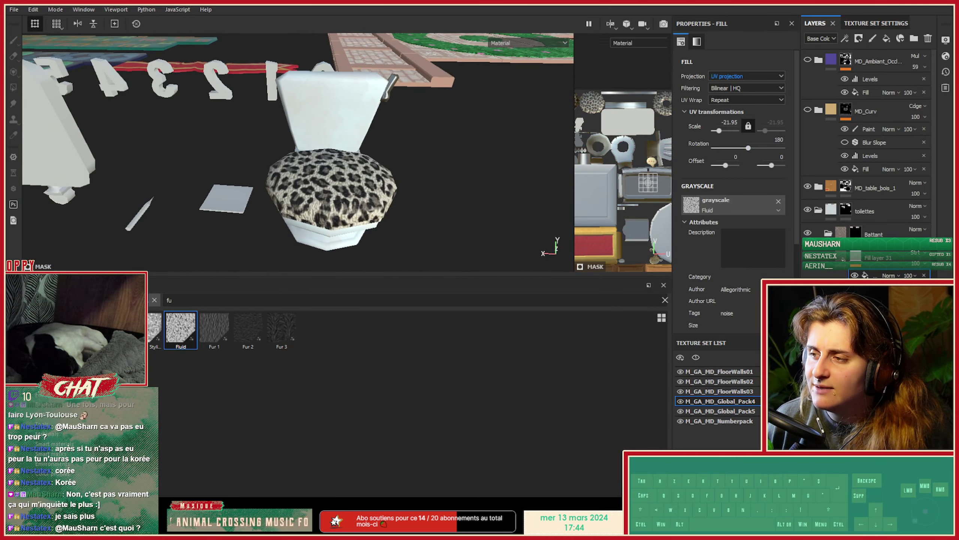
Hide the leopard pattern on the toilet seat and add a fill layer to the seat's folder.
{"action": "right_click_drag", "start_coordinate": [327, 224], "coordinate": [332, 255], "text": "alt"}
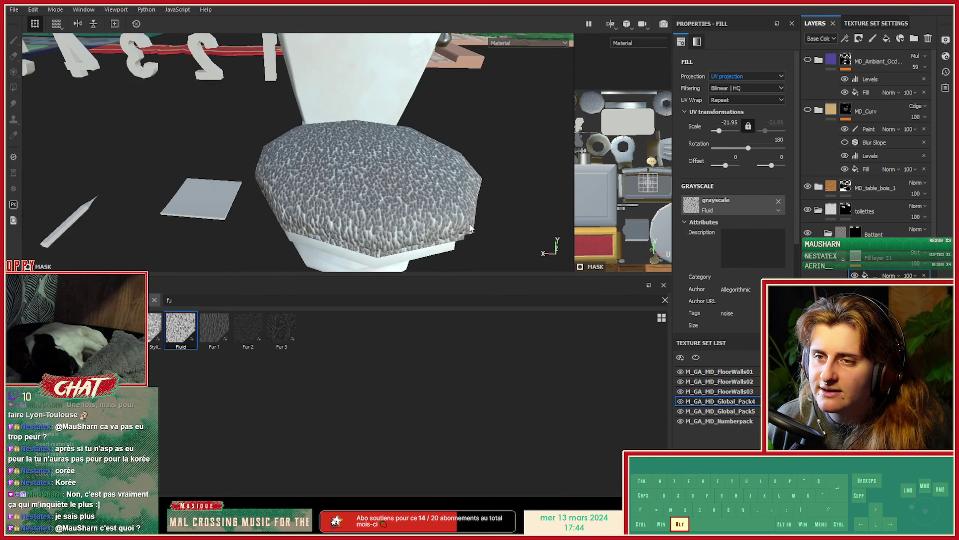
{"action": "left_click_drag", "start_coordinate": [332, 255], "coordinate": [302, 262], "text": "alt"}
{"action": "left_click", "coordinate": [859, 260]}
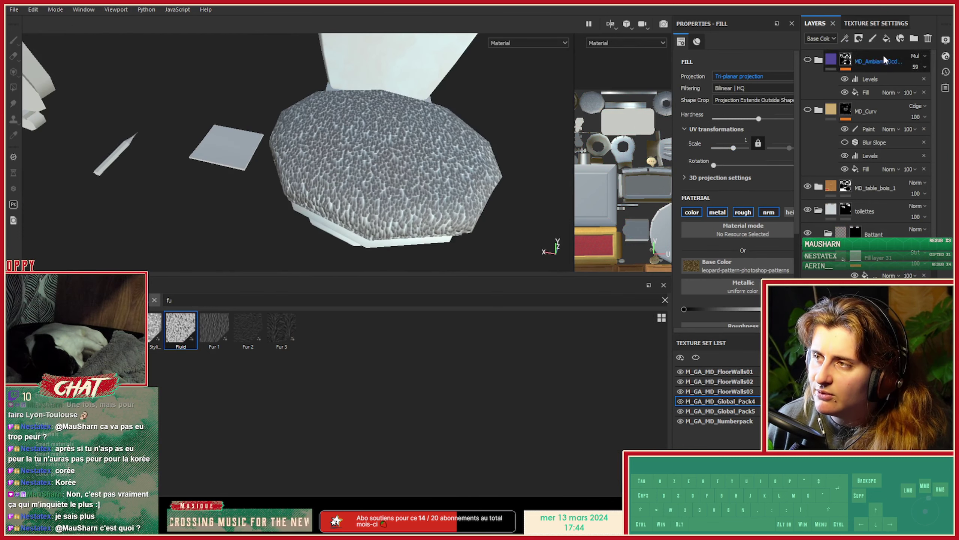
{"action": "left_click", "coordinate": [885, 40]}
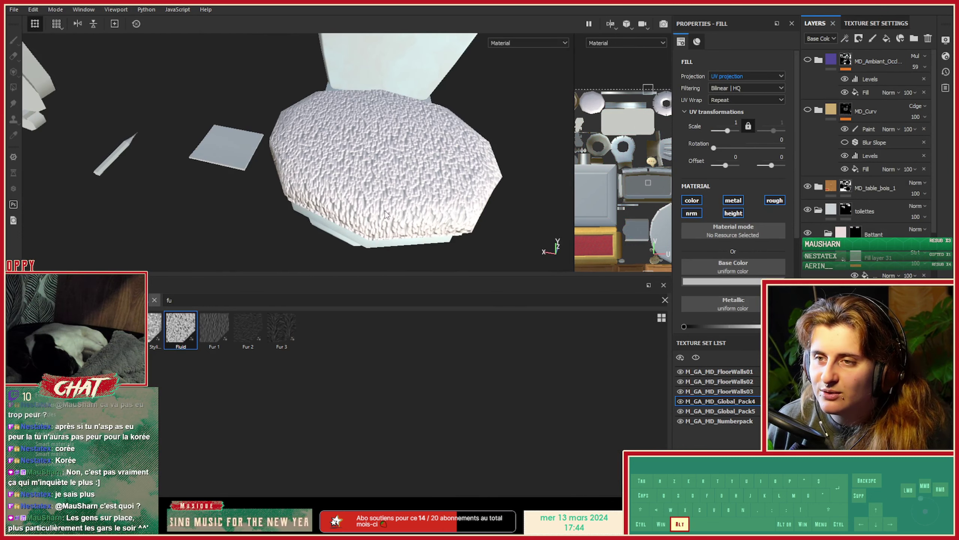
Give the seat's fill layer a dark green base color and keep only its color channel active.
{"action": "left_click_drag", "start_coordinate": [385, 211], "coordinate": [473, 190], "text": "alt"}
{"action": "right_click_drag", "start_coordinate": [473, 190], "coordinate": [255, 182], "text": "alt"}
{"action": "left_click_drag", "start_coordinate": [254, 181], "coordinate": [302, 227], "text": "alt"}
{"action": "right_click_drag", "start_coordinate": [302, 227], "coordinate": [433, 197], "text": "alt"}
{"action": "left_click_drag", "start_coordinate": [432, 197], "coordinate": [381, 241], "text": "alt"}
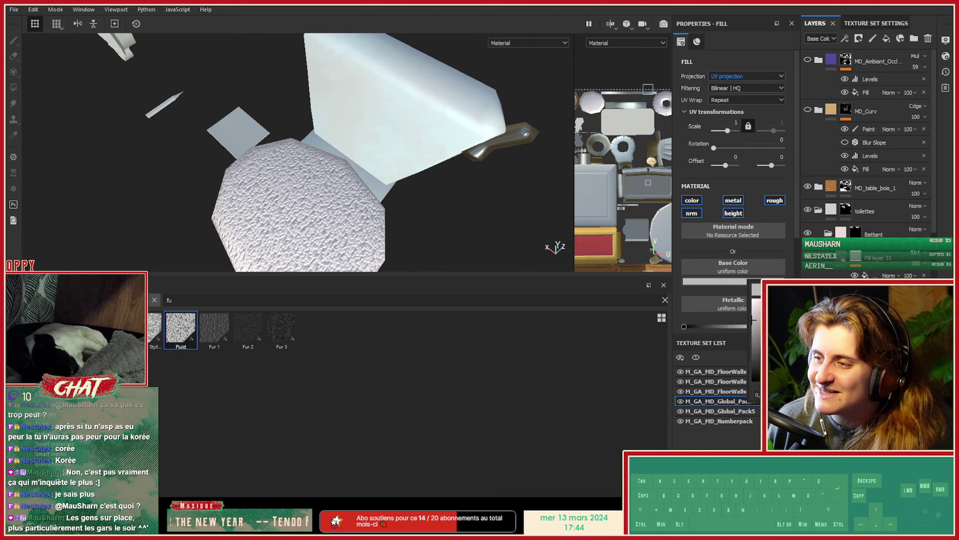
{"action": "left_click_drag", "start_coordinate": [800, 316], "coordinate": [797, 340]}
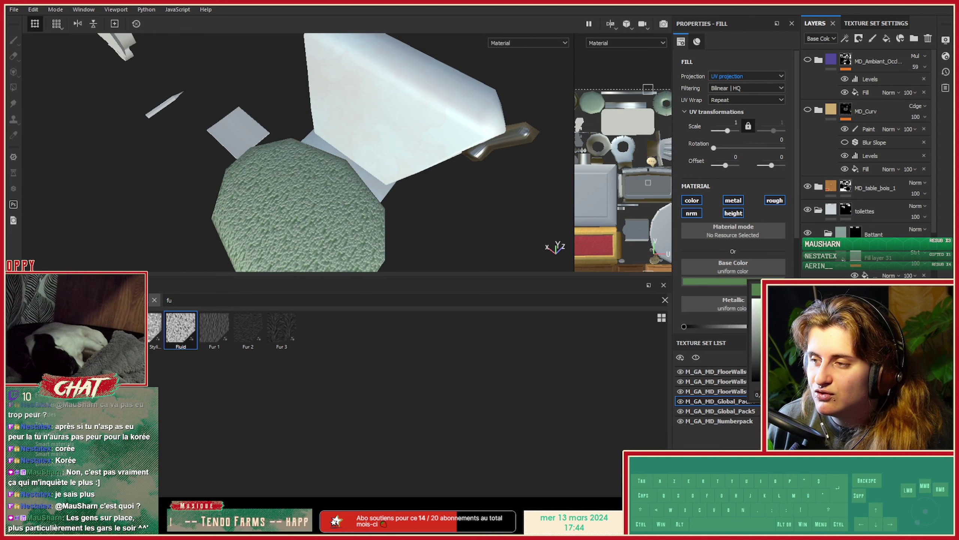
{"action": "left_click_drag", "start_coordinate": [792, 332], "coordinate": [819, 343]}
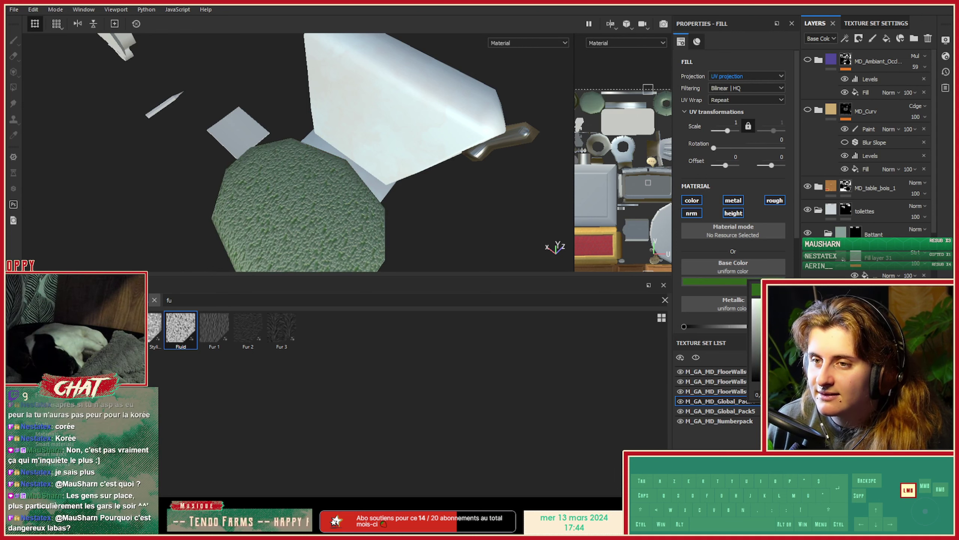
{"action": "left_click", "coordinate": [691, 201], "text": "alt"}
Examine the green seat cover from several angles and distances.
{"action": "left_click_drag", "start_coordinate": [282, 221], "coordinate": [332, 163], "text": "alt"}
{"action": "middle_click_drag", "start_coordinate": [332, 163], "coordinate": [412, 177], "text": "alt"}
{"action": "right_click_drag", "start_coordinate": [412, 178], "coordinate": [137, 175], "text": "alt"}
{"action": "left_click_drag", "start_coordinate": [137, 175], "coordinate": [380, 232], "text": "alt"}
{"action": "right_click_drag", "start_coordinate": [227, 174], "coordinate": [381, 237], "text": "alt"}
{"action": "left_click_drag", "start_coordinate": [381, 238], "coordinate": [351, 196], "text": "alt"}
{"action": "right_click_drag", "start_coordinate": [351, 197], "coordinate": [358, 190], "text": "alt"}
{"action": "left_click_drag", "start_coordinate": [357, 189], "coordinate": [415, 206], "text": "alt"}
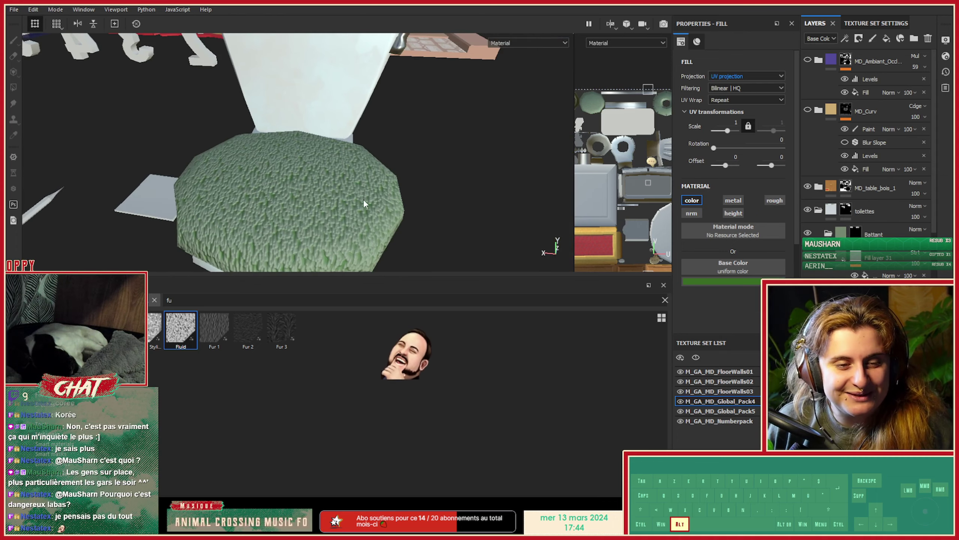
{"action": "right_click_drag", "start_coordinate": [449, 208], "coordinate": [160, 223], "text": "alt"}
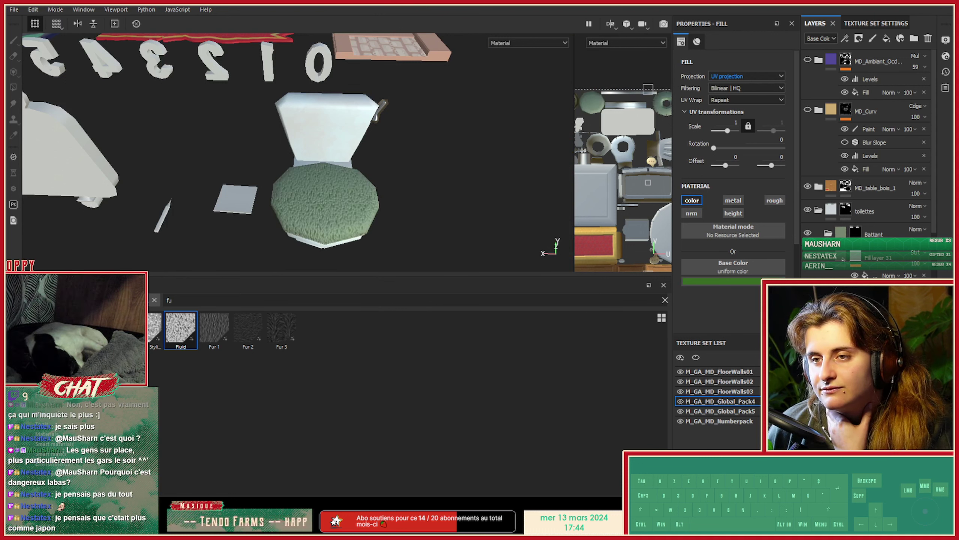
Bring back the leopard pattern on the toilet seat in place of the green fill.
{"action": "left_click", "coordinate": [808, 303]}
{"action": "left_click", "coordinate": [807, 302]}
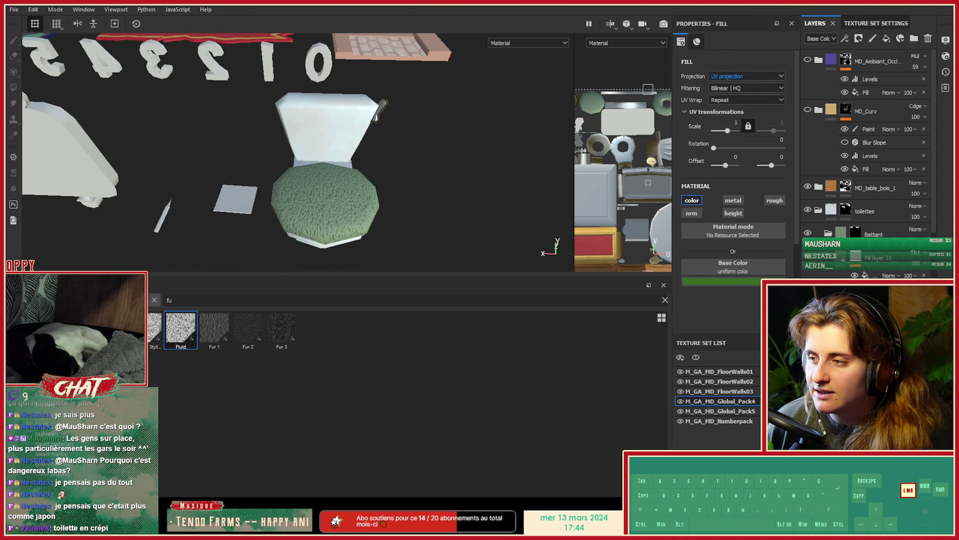
{"action": "left_click", "coordinate": [807, 302]}
Add a fill layer over the toilet's porcelain with a grey base color and set its blending mode to Multiply.
{"action": "middle_click_drag", "start_coordinate": [406, 188], "coordinate": [389, 206], "text": "alt"}
{"action": "left_click_drag", "start_coordinate": [389, 206], "coordinate": [96, 156], "text": "alt"}
{"action": "middle_click_drag", "start_coordinate": [258, 223], "coordinate": [386, 115], "text": "alt"}
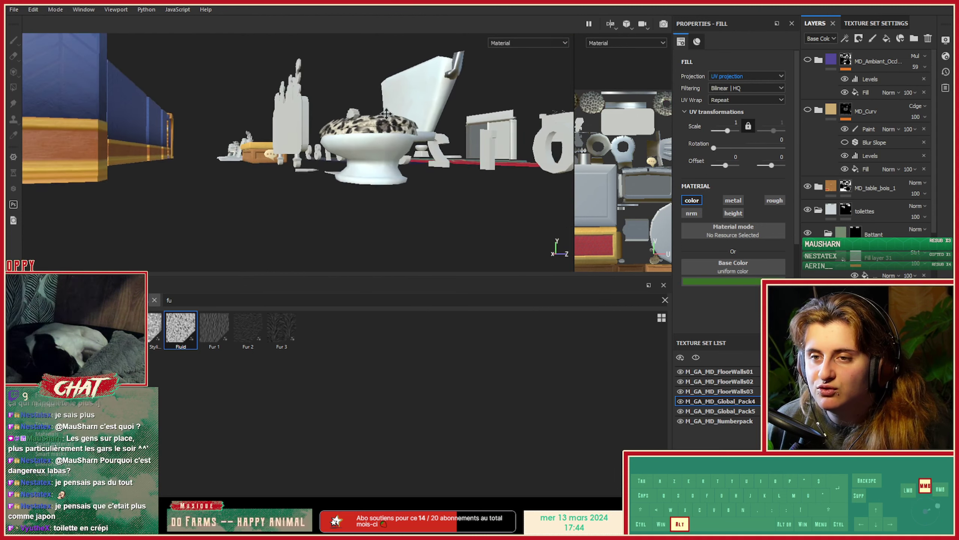
{"action": "left_click_drag", "start_coordinate": [385, 114], "coordinate": [293, 182], "text": "alt"}
{"action": "right_click_drag", "start_coordinate": [293, 183], "coordinate": [436, 245], "text": "alt"}
{"action": "left_click_drag", "start_coordinate": [437, 245], "coordinate": [380, 143], "text": "alt"}
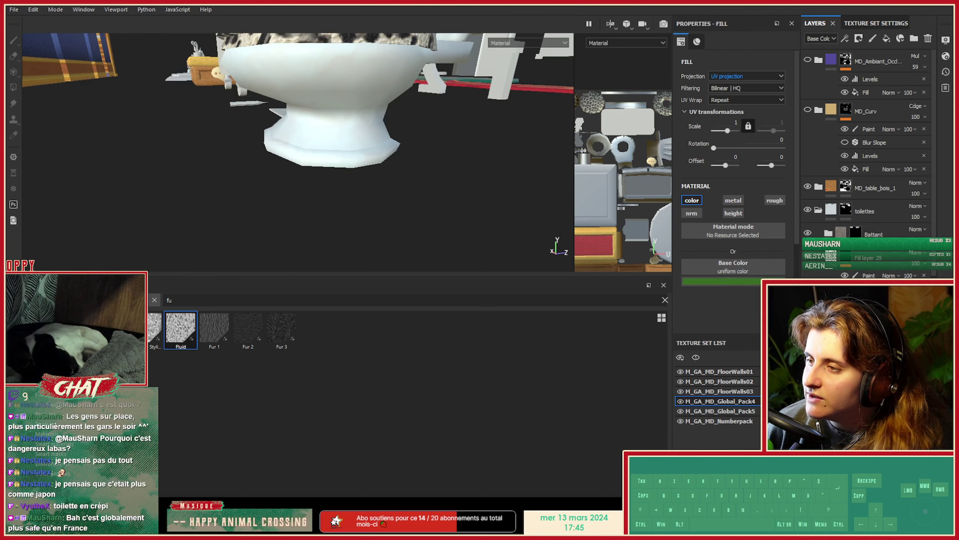
{"action": "key", "text": "4"}
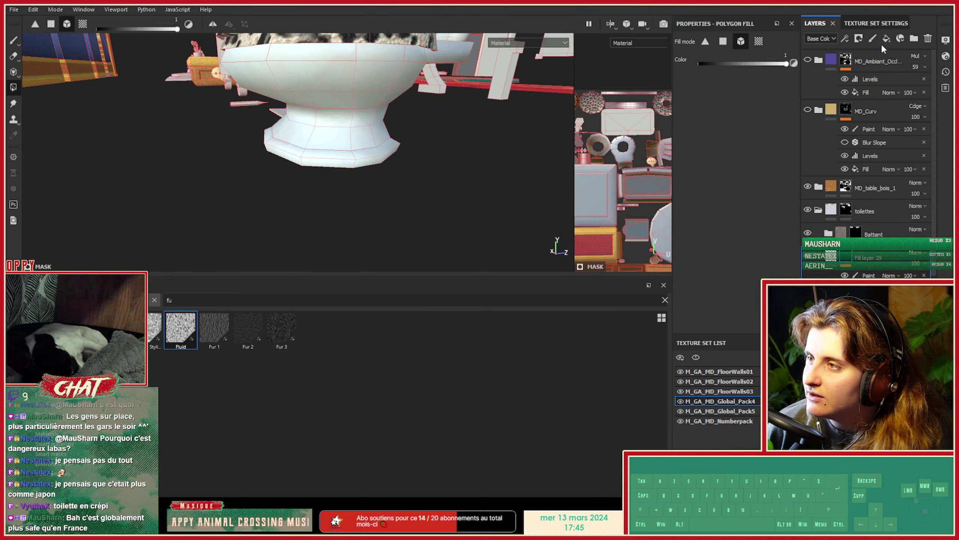
{"action": "left_click", "coordinate": [736, 282]}
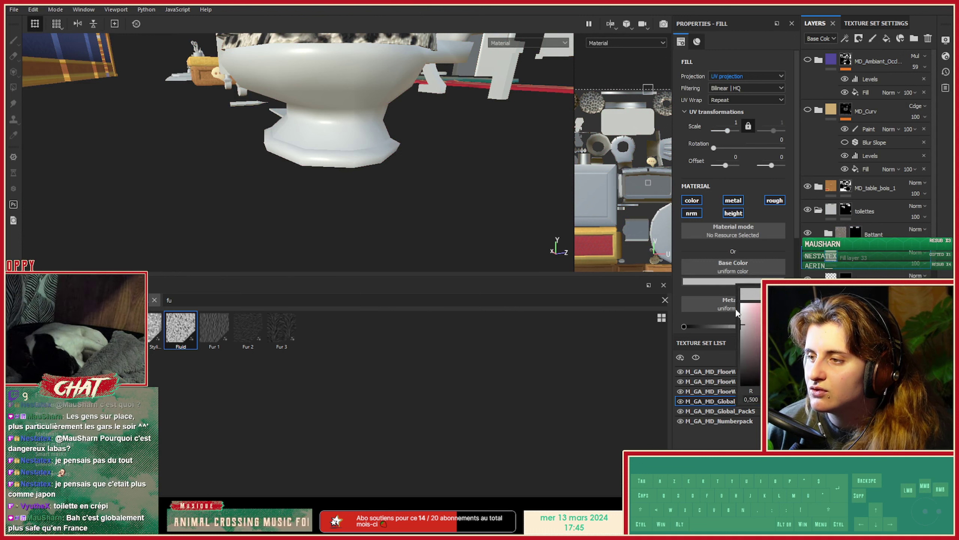
{"action": "left_click", "coordinate": [748, 341]}
{"action": "left_click", "coordinate": [918, 254]}
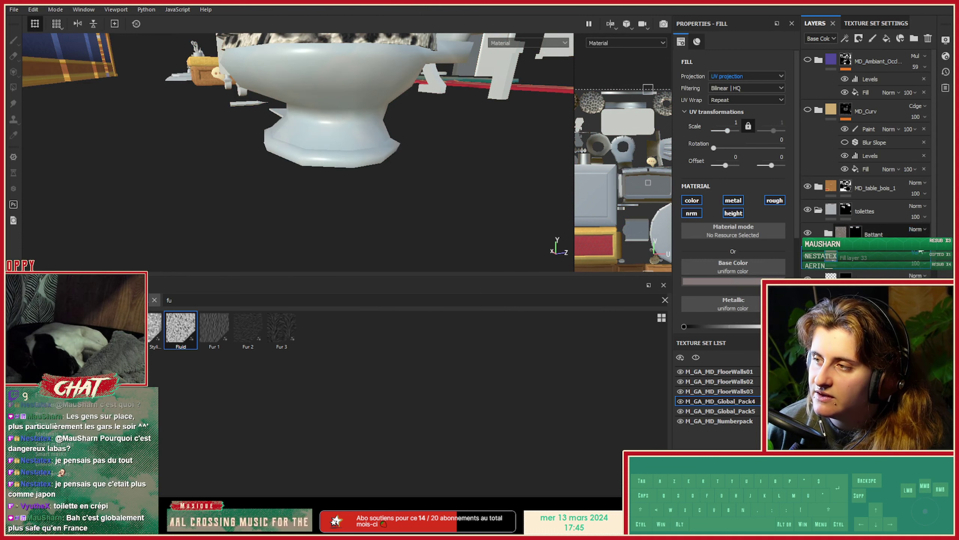
{"action": "left_click", "coordinate": [902, 36]}
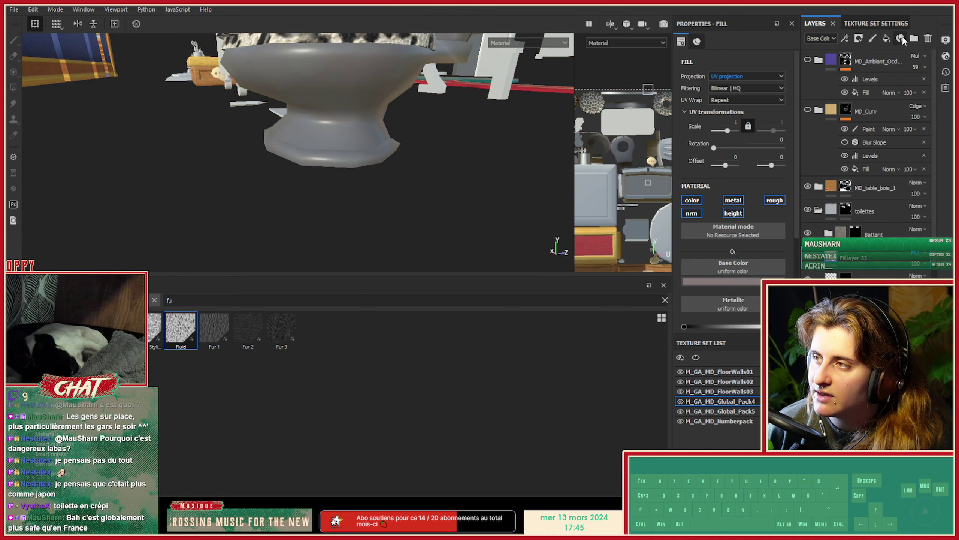
Darken the porcelain fill layer's base color to near black and keep only its color channel active.
{"action": "left_click_drag", "start_coordinate": [447, 99], "coordinate": [344, 202], "text": "alt"}
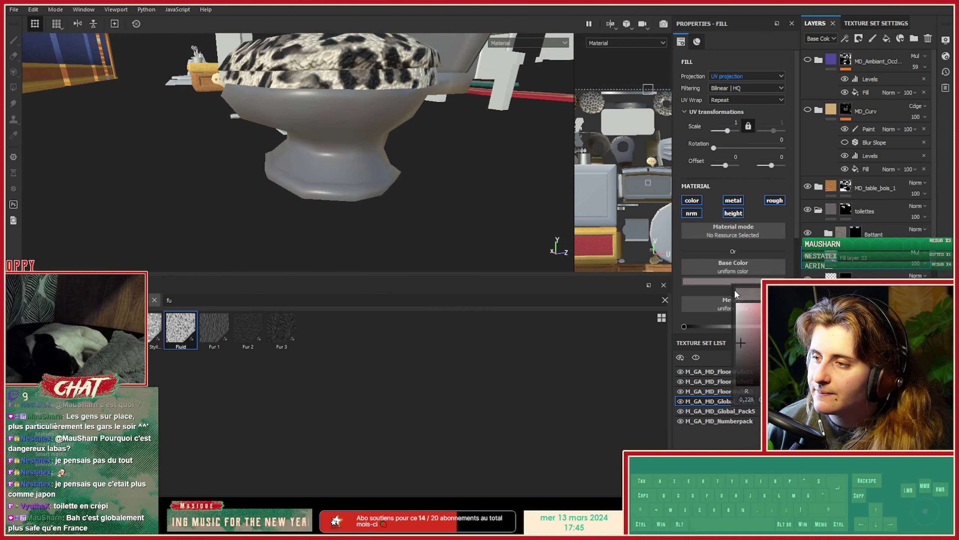
{"action": "left_click_drag", "start_coordinate": [742, 359], "coordinate": [722, 364]}
{"action": "left_click", "coordinate": [691, 202], "text": "alt"}
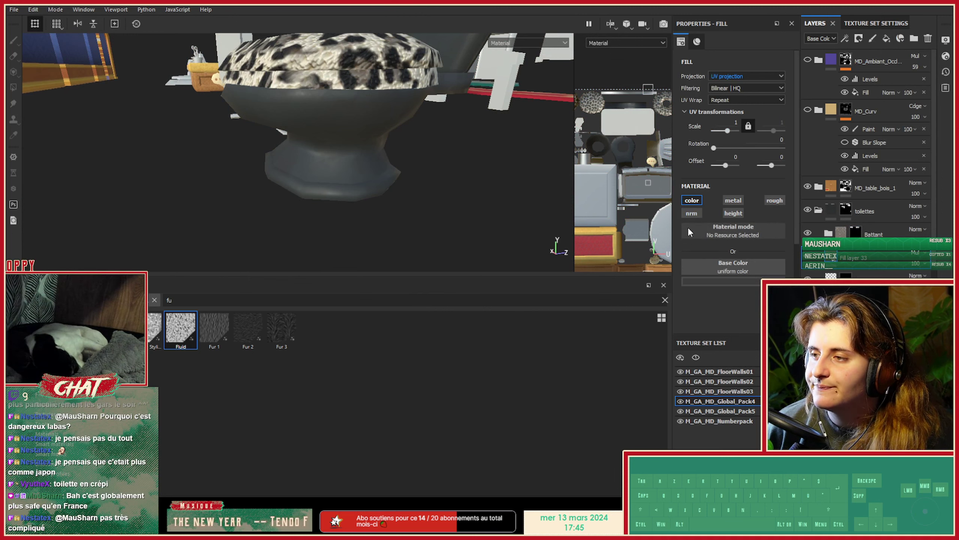
{"action": "left_click_drag", "start_coordinate": [370, 194], "coordinate": [351, 208], "text": "alt"}
{"action": "middle_click_drag", "start_coordinate": [274, 133], "coordinate": [248, 132], "text": "alt"}
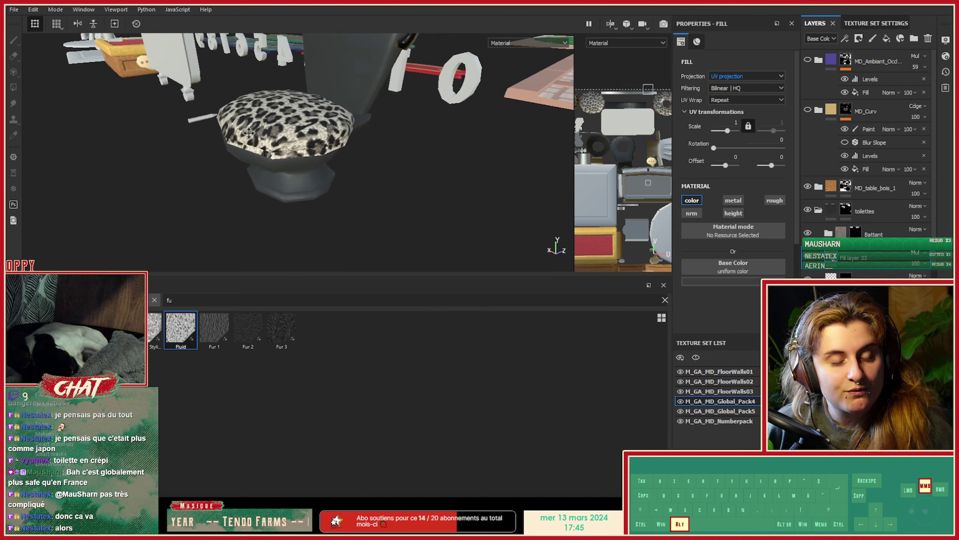
{"action": "right_click_drag", "start_coordinate": [248, 131], "coordinate": [287, 191], "text": "alt"}
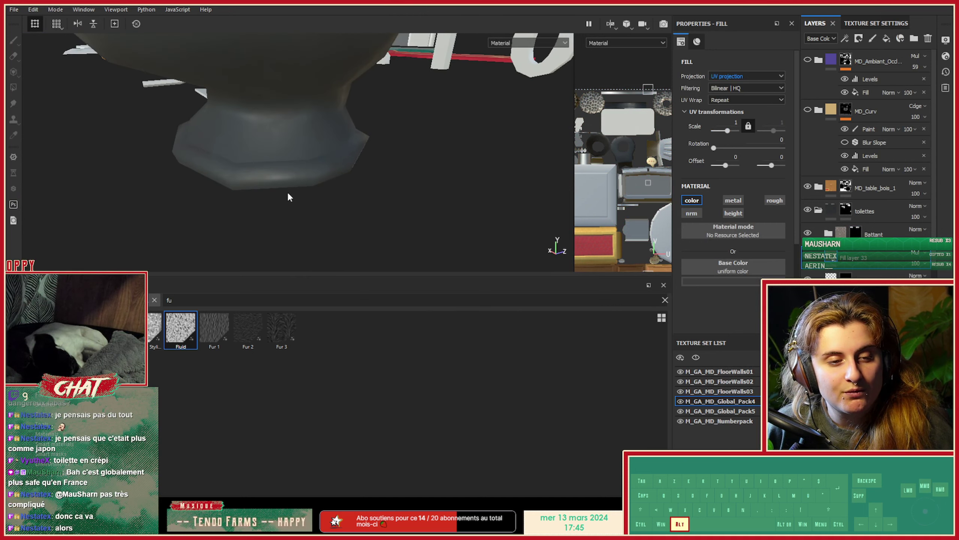
{"action": "middle_click_drag", "start_coordinate": [287, 190], "coordinate": [271, 202], "text": "alt"}
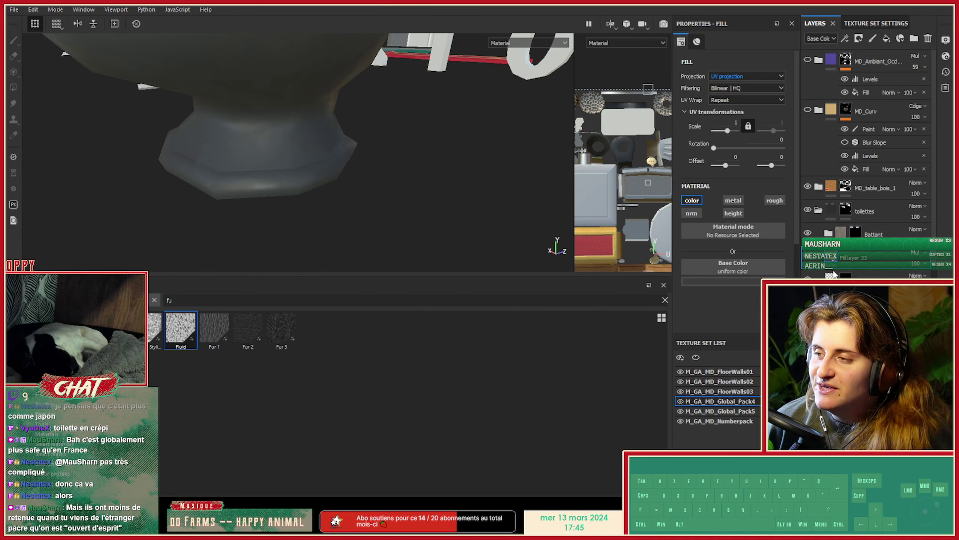
Add a black mask to the dark fill layer and polygon-fill the lower faces of the toilet's foot.
{"action": "right_click", "coordinate": [856, 263]}
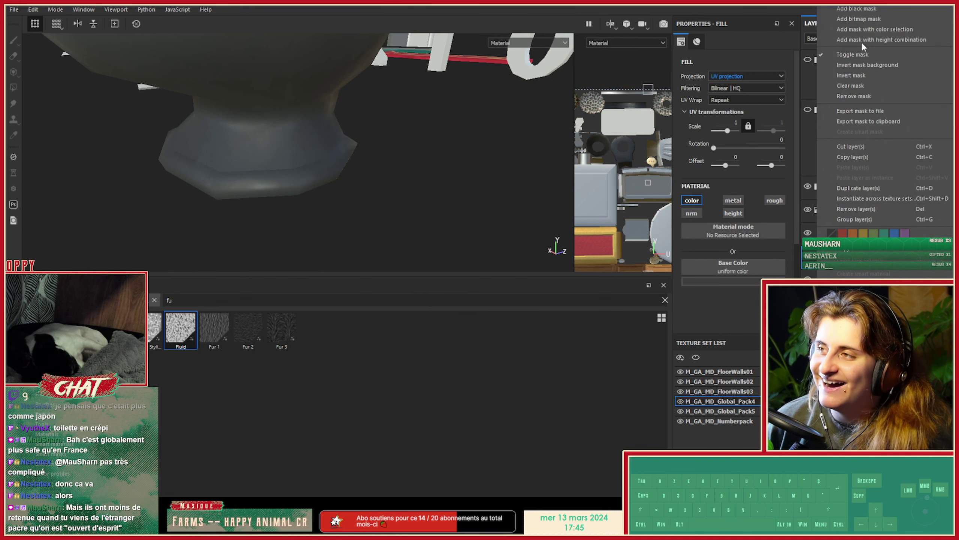
{"action": "left_click", "coordinate": [869, 8]}
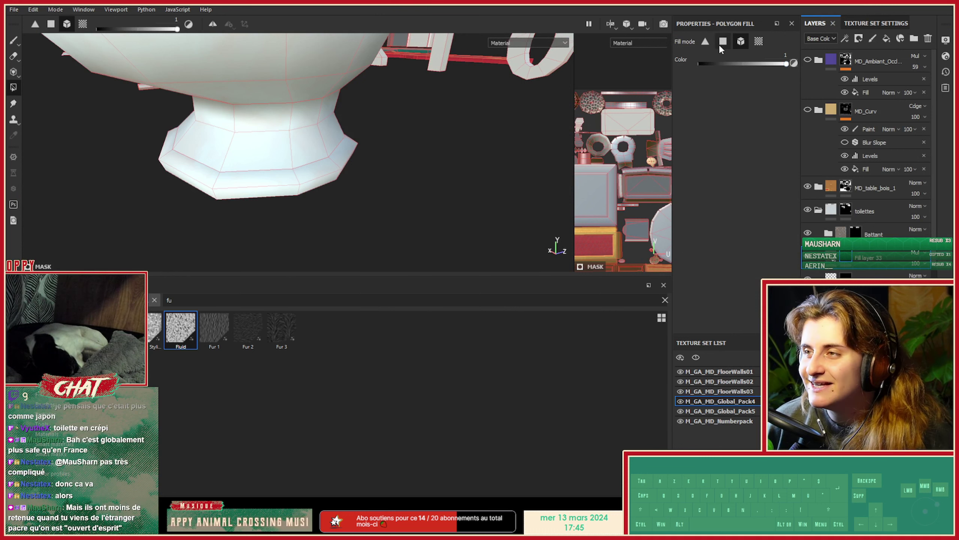
{"action": "left_click", "coordinate": [253, 186]}
{"action": "left_click_drag", "start_coordinate": [327, 216], "coordinate": [204, 190], "text": "alt"}
{"action": "left_click_drag", "start_coordinate": [315, 222], "coordinate": [200, 183], "text": "alt"}
{"action": "left_click_drag", "start_coordinate": [341, 165], "coordinate": [370, 267], "text": "alt"}
{"action": "right_click_drag", "start_coordinate": [478, 211], "coordinate": [152, 123], "text": "alt"}
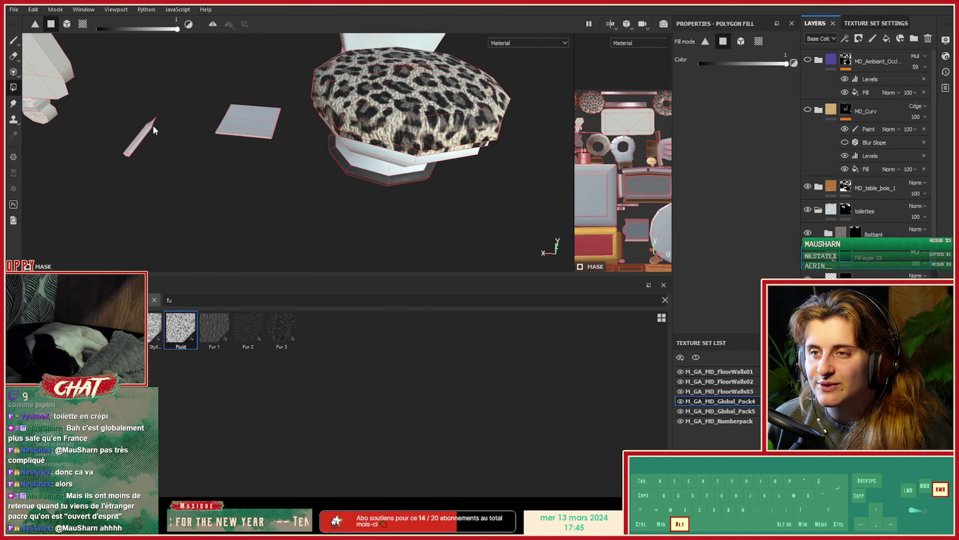
Fill the top faces of the toilet tank in the mask, leaving the tank's front band out.
{"action": "left_click_drag", "start_coordinate": [152, 124], "coordinate": [251, 178], "text": "alt"}
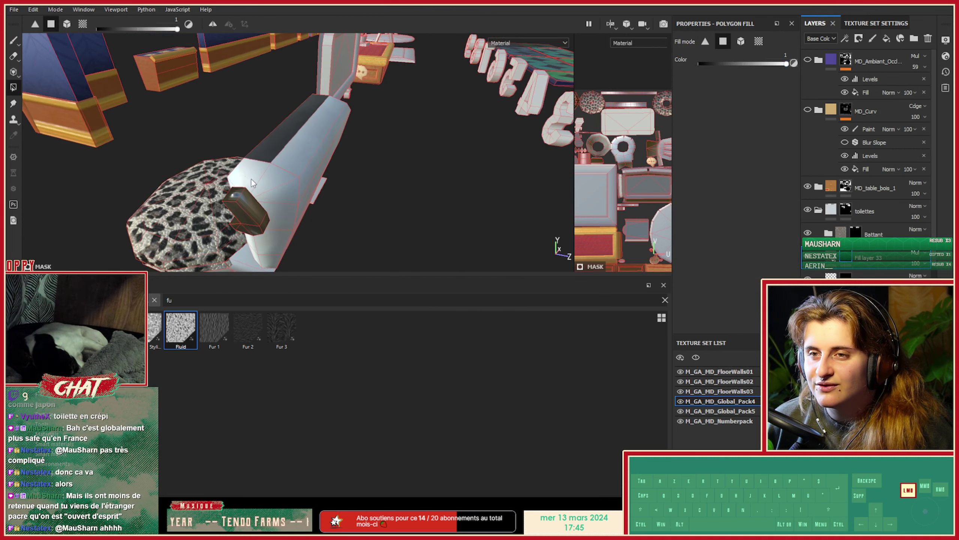
{"action": "left_click_drag", "start_coordinate": [306, 163], "coordinate": [174, 168], "text": "alt"}
{"action": "left_click_drag", "start_coordinate": [400, 174], "coordinate": [340, 193], "text": "alt"}
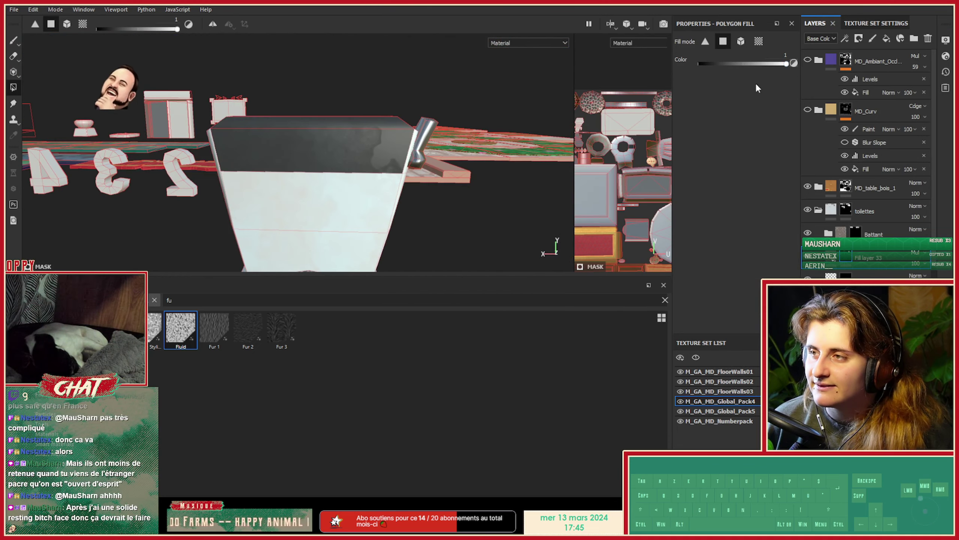
{"action": "left_click_drag", "start_coordinate": [313, 151], "coordinate": [542, 213], "text": "alt"}
{"action": "middle_click_drag", "start_coordinate": [543, 214], "coordinate": [303, 166], "text": "alt"}
{"action": "left_click_drag", "start_coordinate": [303, 166], "coordinate": [436, 168], "text": "alt"}
Enable the dark fill layer's height channel and lower its height slightly below neutral.
{"action": "left_click", "coordinate": [834, 258]}
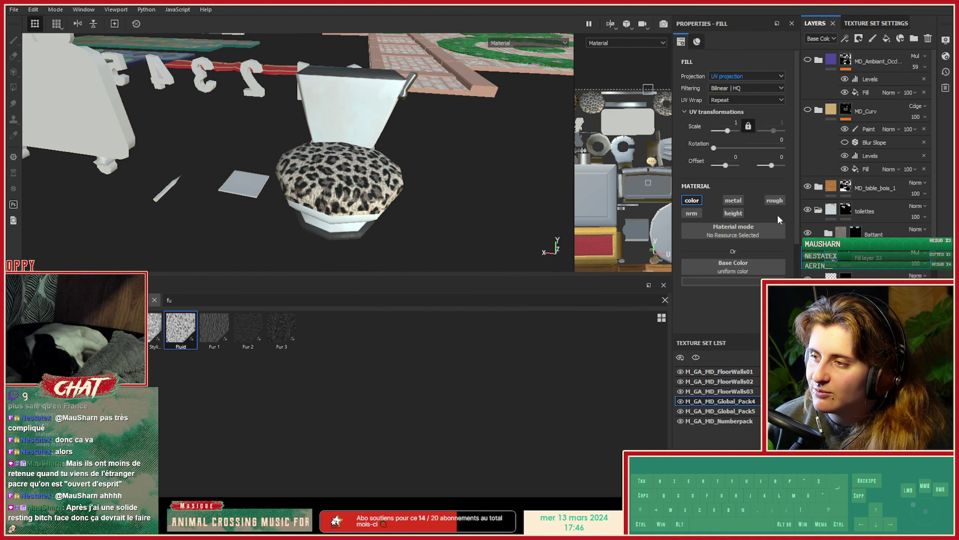
{"action": "left_click_drag", "start_coordinate": [734, 327], "coordinate": [732, 327]}
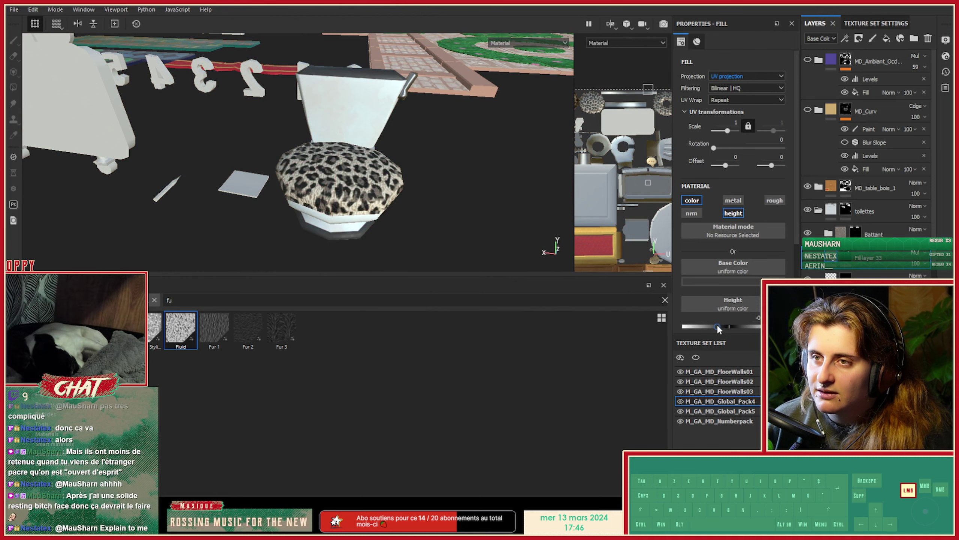
{"action": "left_click_drag", "start_coordinate": [465, 151], "coordinate": [452, 170], "text": "alt"}
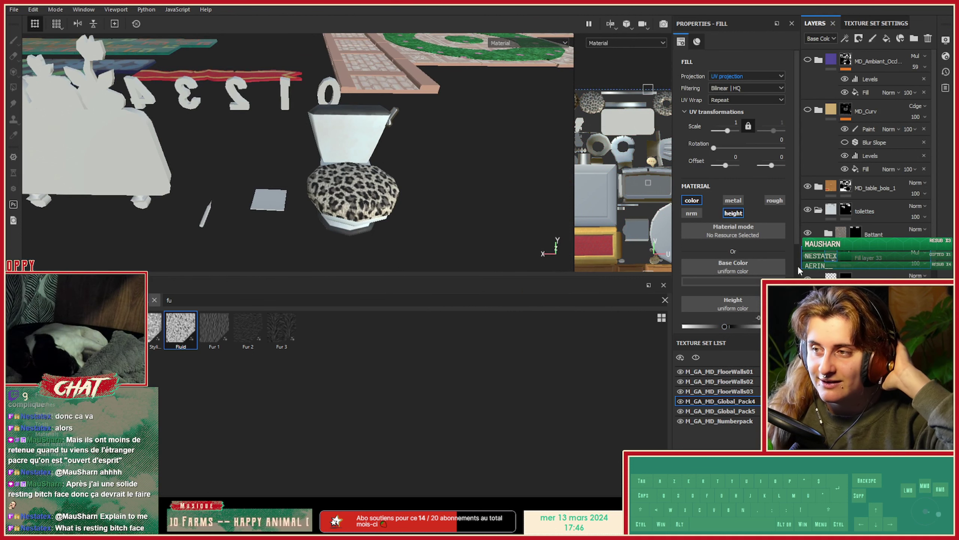
Remove the beveled end faces of the tank's top from the dark layer's mask using polygon fill color 0.
{"action": "left_click", "coordinate": [847, 258]}
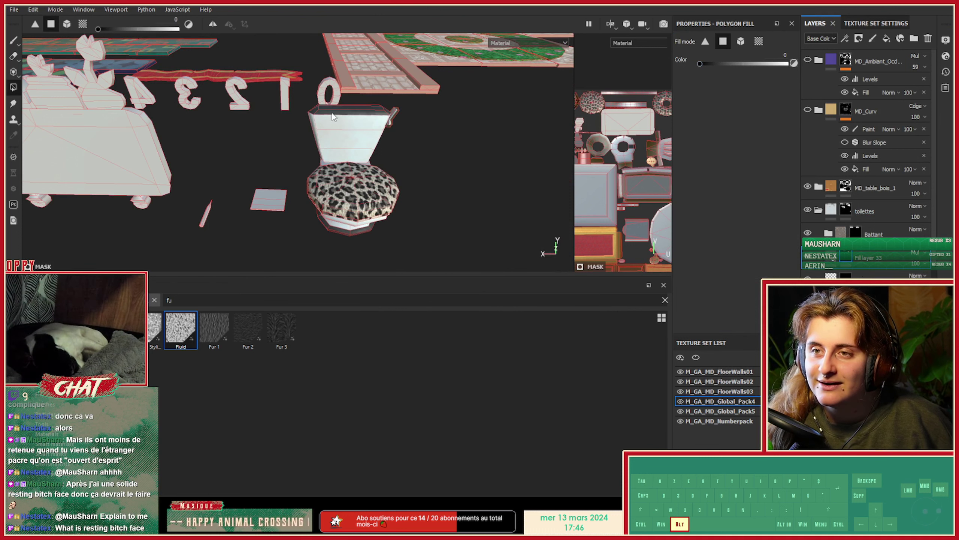
{"action": "left_click_drag", "start_coordinate": [332, 117], "coordinate": [247, 148], "text": "alt"}
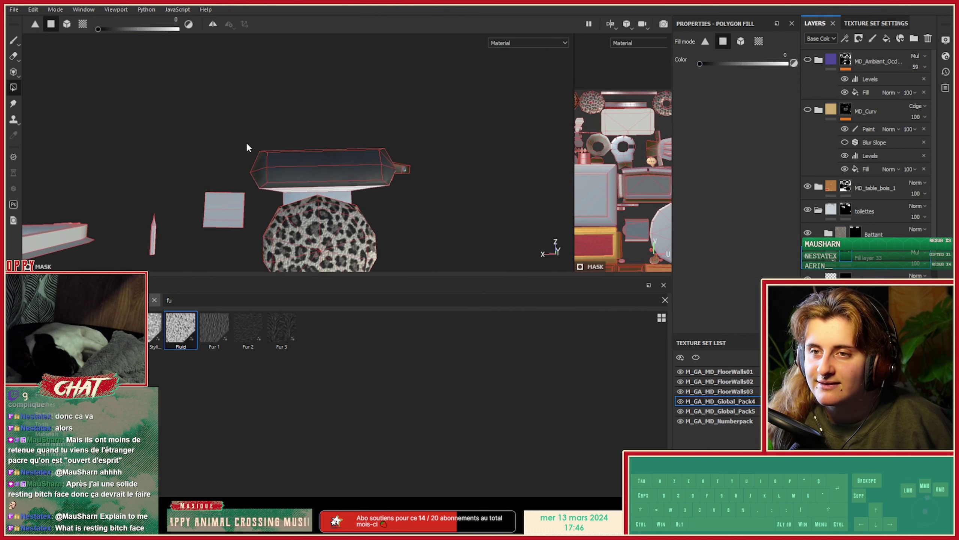
{"action": "left_click_drag", "start_coordinate": [266, 199], "coordinate": [265, 199]}
{"action": "left_click_drag", "start_coordinate": [415, 189], "coordinate": [565, 217], "text": "alt"}
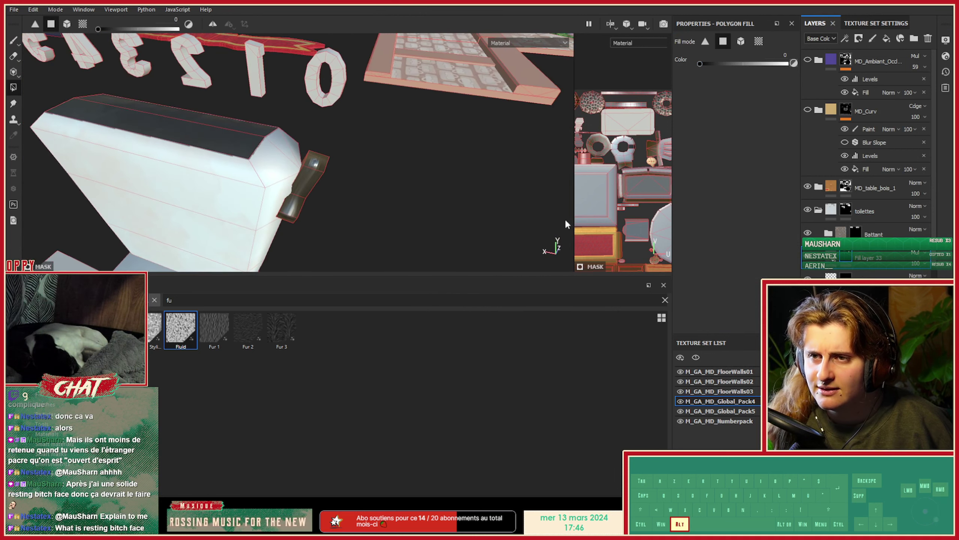
Examine the toilet's leopard-print seat cover, porcelain foot and tank top from several angles.
{"action": "left_click", "coordinate": [832, 259]}
{"action": "right_click_drag", "start_coordinate": [340, 162], "coordinate": [544, 226], "text": "alt"}
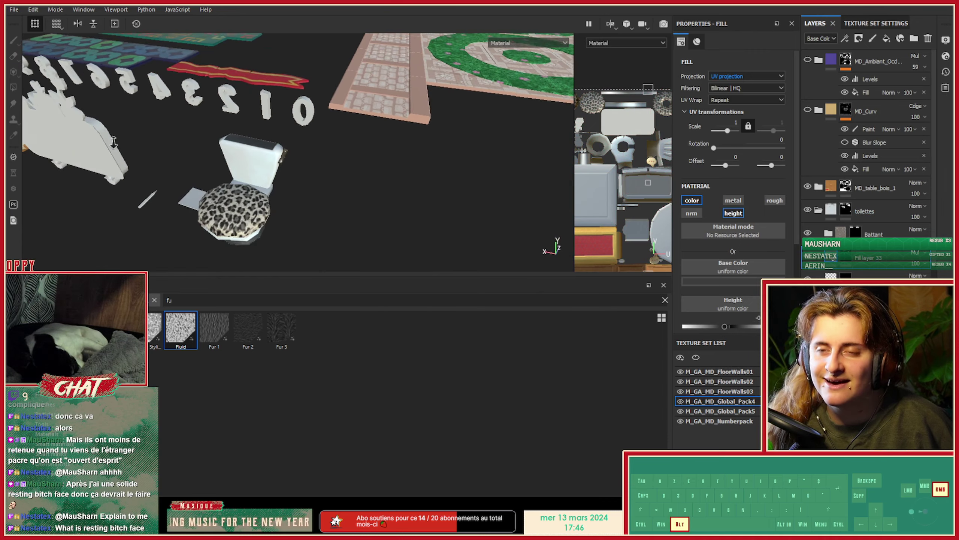
{"action": "left_click_drag", "start_coordinate": [544, 227], "coordinate": [514, 252], "text": "alt"}
{"action": "right_click_drag", "start_coordinate": [514, 253], "coordinate": [340, 219], "text": "alt"}
{"action": "left_click_drag", "start_coordinate": [340, 219], "coordinate": [378, 179], "text": "alt"}
{"action": "right_click_drag", "start_coordinate": [378, 180], "coordinate": [423, 181], "text": "alt"}
{"action": "middle_click_drag", "start_coordinate": [423, 181], "coordinate": [453, 151], "text": "alt"}
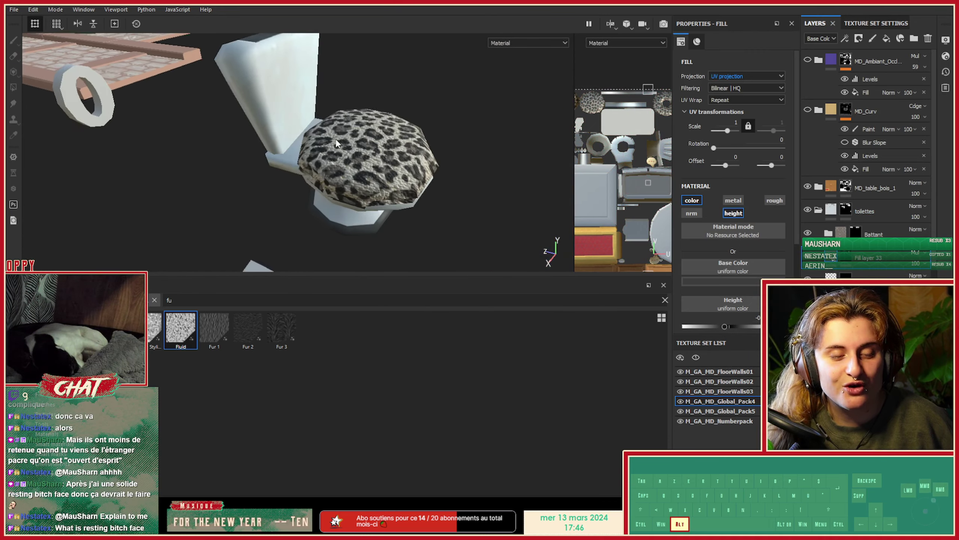
{"action": "right_click_drag", "start_coordinate": [453, 151], "coordinate": [325, 168], "text": "alt"}
{"action": "middle_click_drag", "start_coordinate": [324, 169], "coordinate": [356, 168], "text": "alt"}
{"action": "left_click_drag", "start_coordinate": [355, 169], "coordinate": [461, 110], "text": "alt"}
{"action": "middle_click_drag", "start_coordinate": [461, 110], "coordinate": [445, 144], "text": "alt"}
{"action": "left_click_drag", "start_coordinate": [445, 143], "coordinate": [476, 182], "text": "alt"}
{"action": "right_click_drag", "start_coordinate": [476, 181], "coordinate": [506, 205], "text": "alt"}
{"action": "middle_click_drag", "start_coordinate": [329, 163], "coordinate": [182, 123], "text": "alt"}
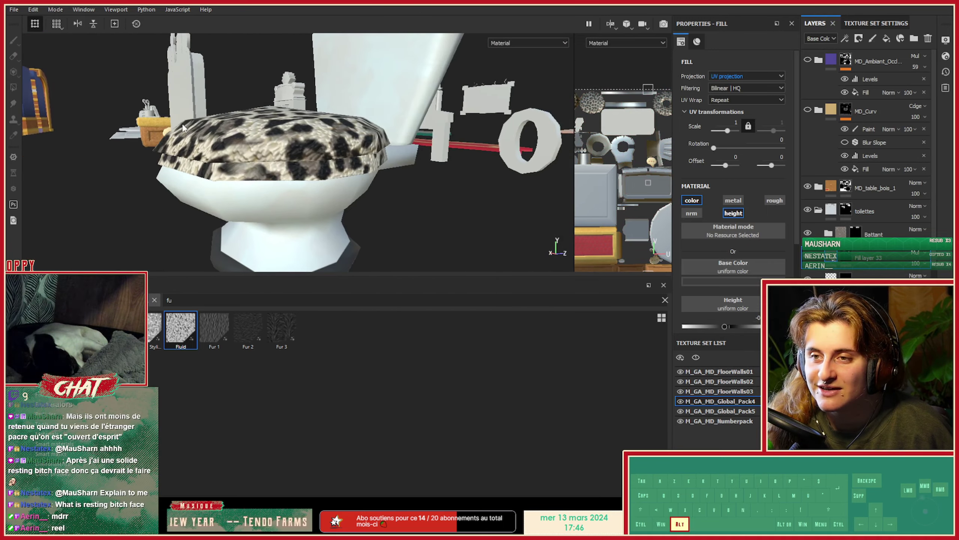
{"action": "left_click_drag", "start_coordinate": [182, 123], "coordinate": [355, 159], "text": "alt"}
{"action": "right_click_drag", "start_coordinate": [355, 159], "coordinate": [27, 137], "text": "alt"}
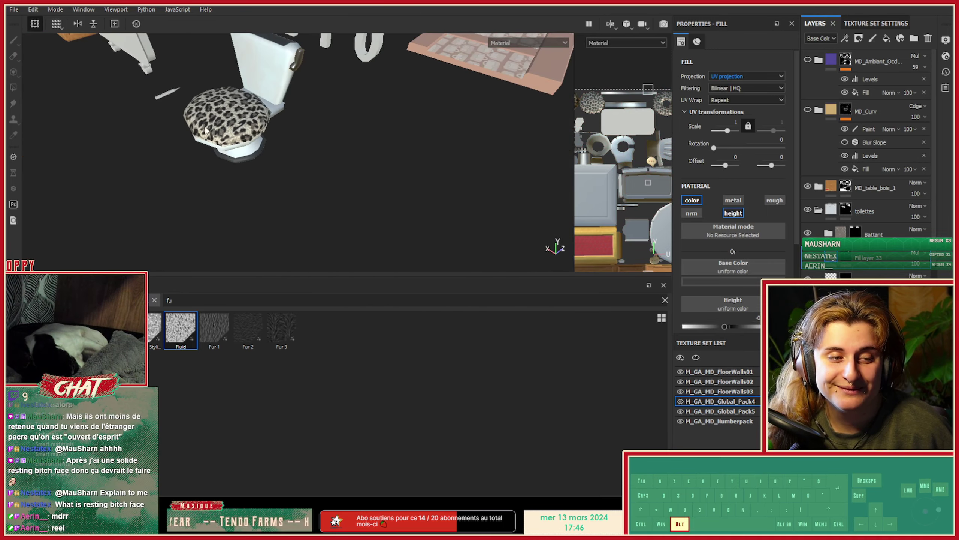
{"action": "middle_click_drag", "start_coordinate": [211, 125], "coordinate": [372, 187], "text": "alt"}
{"action": "left_click_drag", "start_coordinate": [372, 188], "coordinate": [272, 178], "text": "alt"}
{"action": "right_click_drag", "start_coordinate": [272, 178], "coordinate": [318, 186], "text": "alt"}
{"action": "middle_click_drag", "start_coordinate": [317, 186], "coordinate": [328, 202], "text": "alt"}
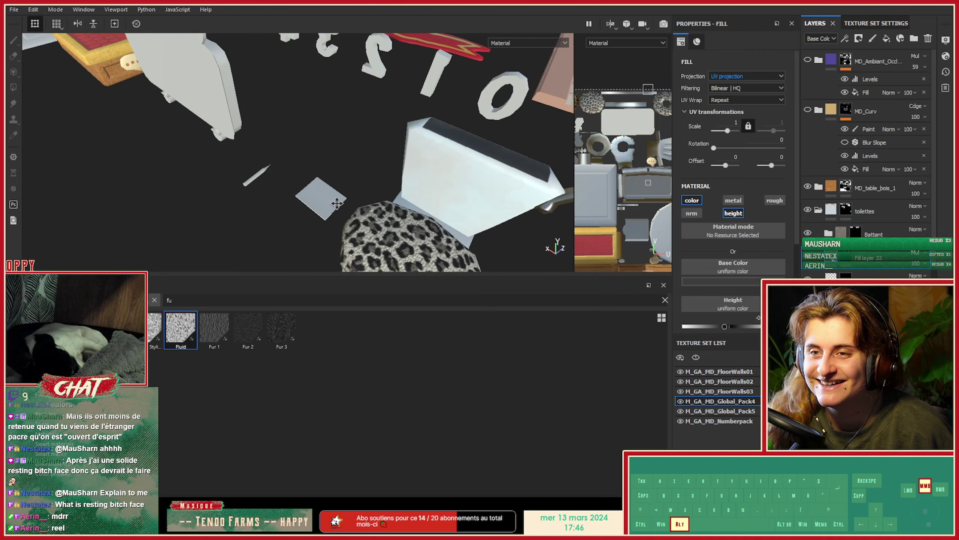
Collapse the toilettes folder and create a new layer folder directly above MD_table_bois_1.
{"action": "right_click_drag", "start_coordinate": [329, 202], "coordinate": [374, 212], "text": "alt"}
{"action": "left_click_drag", "start_coordinate": [317, 211], "coordinate": [348, 227], "text": "alt"}
{"action": "mouse_move", "coordinate": [347, 226]}
{"action": "middle_mouse_down", "text": "alt"}
{"action": "mouse_move", "coordinate": [327, 221]}
{"action": "mouse_move", "coordinate": [399, 204]}
{"action": "middle_mouse_up", "text": "alt"}
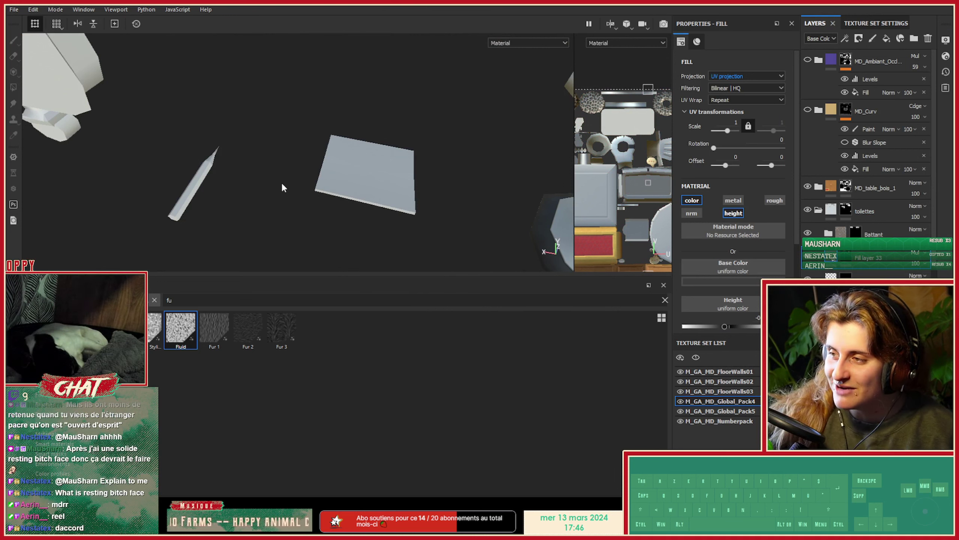
{"action": "left_click", "coordinate": [819, 211]}
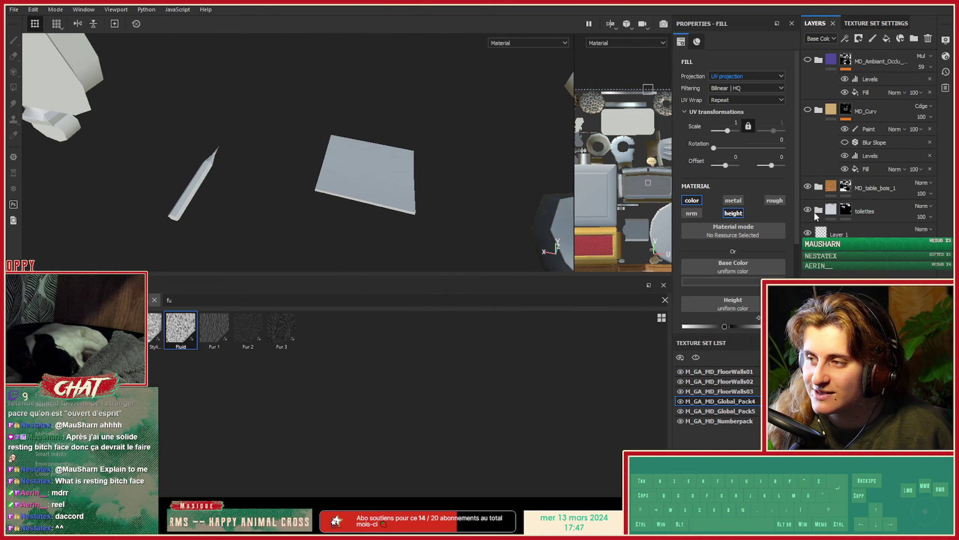
{"action": "scroll", "coordinate": [473, 176], "scroll_direction": "down", "scroll_amount": 8, "text": "alt"}
{"action": "left_click_drag", "start_coordinate": [484, 175], "coordinate": [178, 139], "text": "alt"}
{"action": "middle_click_drag", "start_coordinate": [445, 151], "coordinate": [272, 138], "text": "alt"}
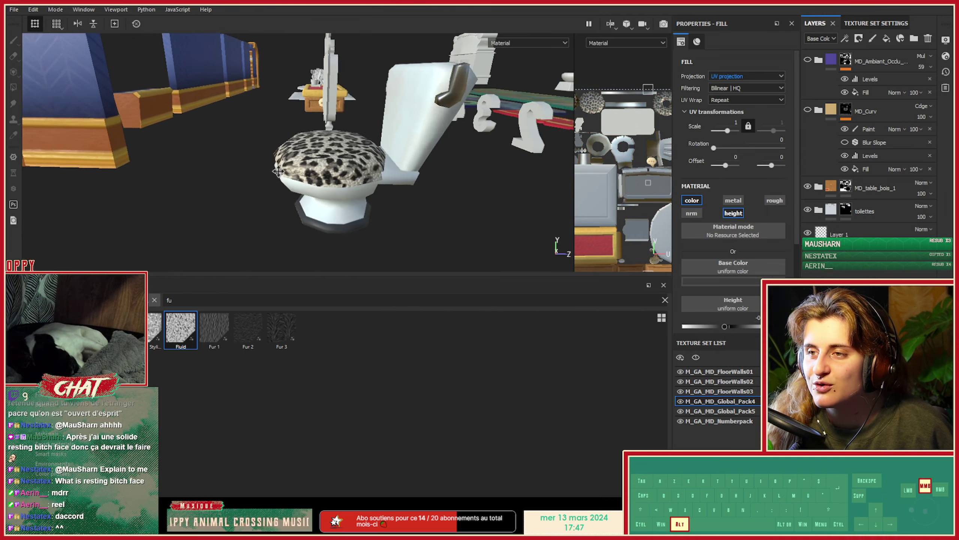
{"action": "left_click_drag", "start_coordinate": [272, 138], "coordinate": [329, 159], "text": "alt"}
{"action": "middle_click_drag", "start_coordinate": [330, 159], "coordinate": [345, 189], "text": "alt"}
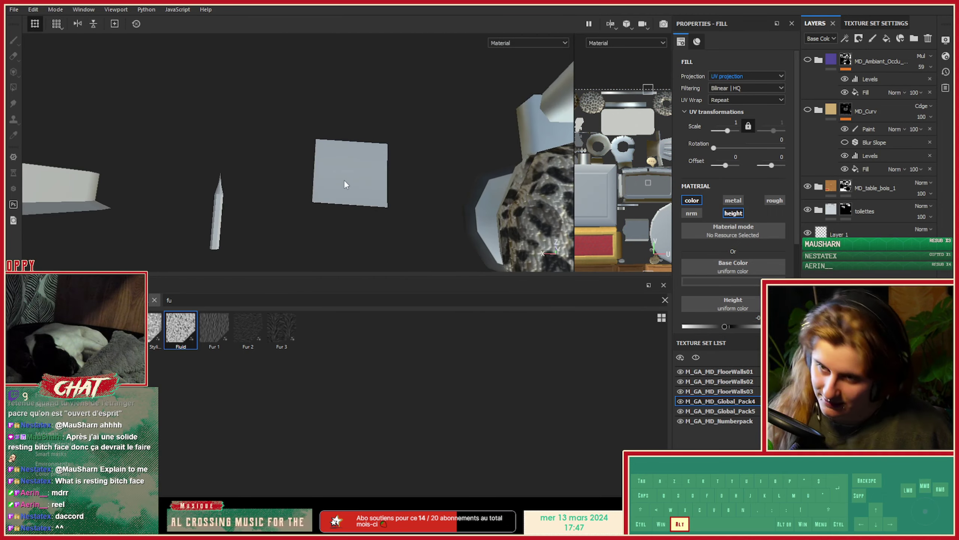
{"action": "left_click", "coordinate": [875, 190]}
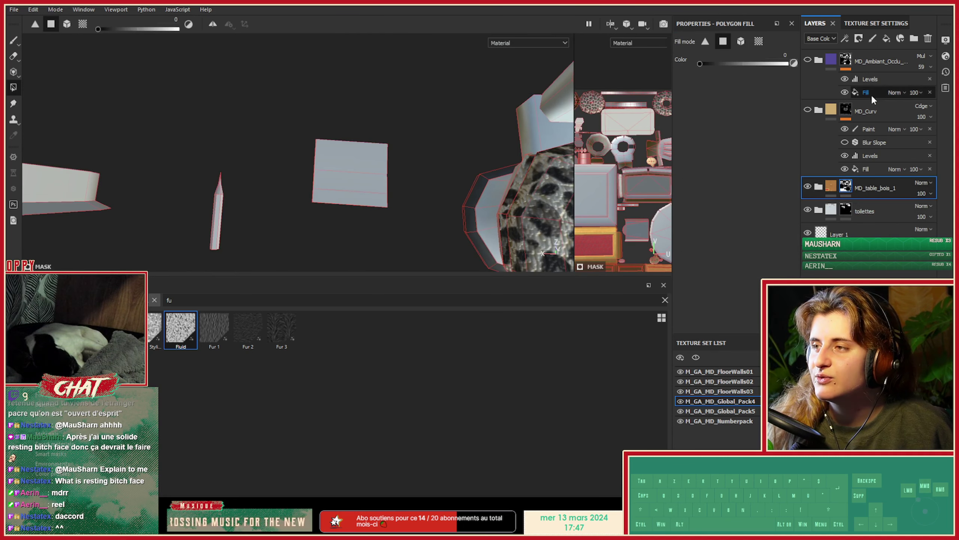
{"action": "left_click", "coordinate": [914, 39]}
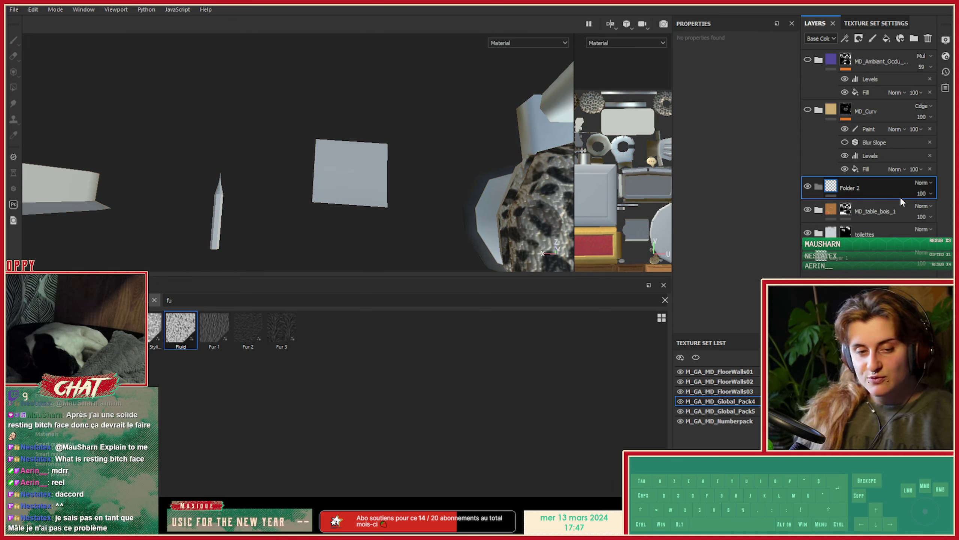
{"action": "double_click", "coordinate": [905, 190]}
{"action": "left_click", "coordinate": [907, 183]}
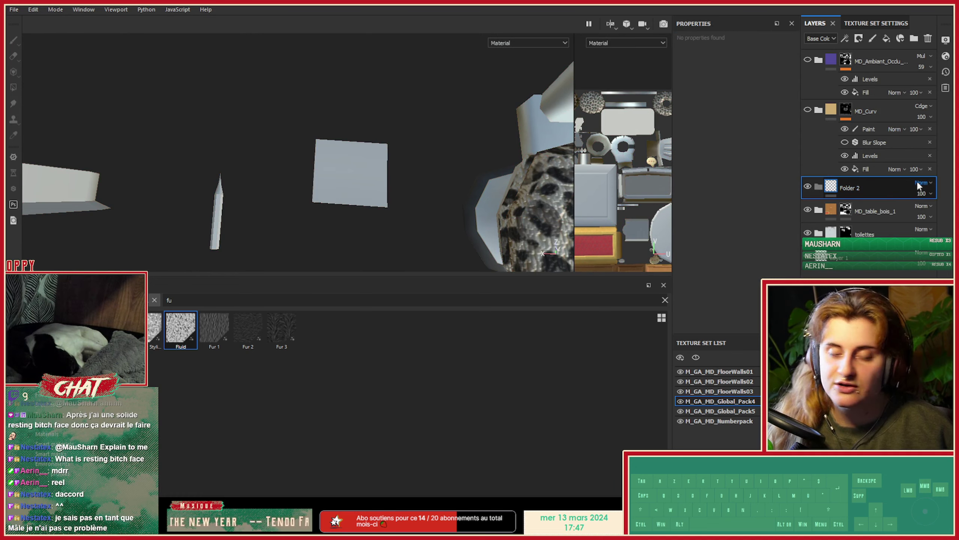
Add a fill layer and place it inside the new empty folder.
{"action": "mouse_move", "coordinate": [249, 213]}
{"action": "left_mouse_down", "text": "alt"}
{"action": "mouse_move", "coordinate": [289, 206]}
{"action": "mouse_move", "coordinate": [259, 223]}
{"action": "mouse_move", "coordinate": [201, 186]}
{"action": "mouse_move", "coordinate": [268, 162]}
{"action": "mouse_move", "coordinate": [334, 161]}
{"action": "left_mouse_up", "text": "alt"}
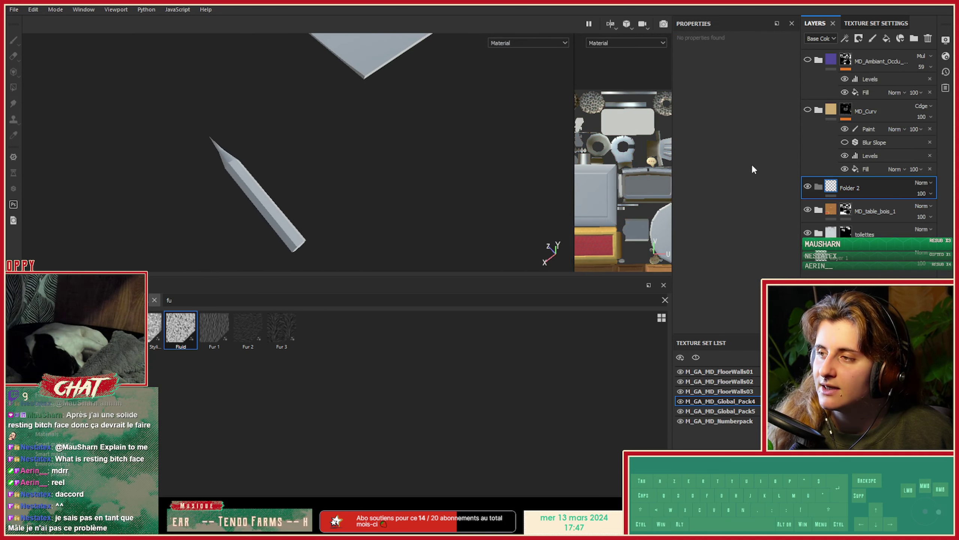
{"action": "left_click", "coordinate": [872, 38]}
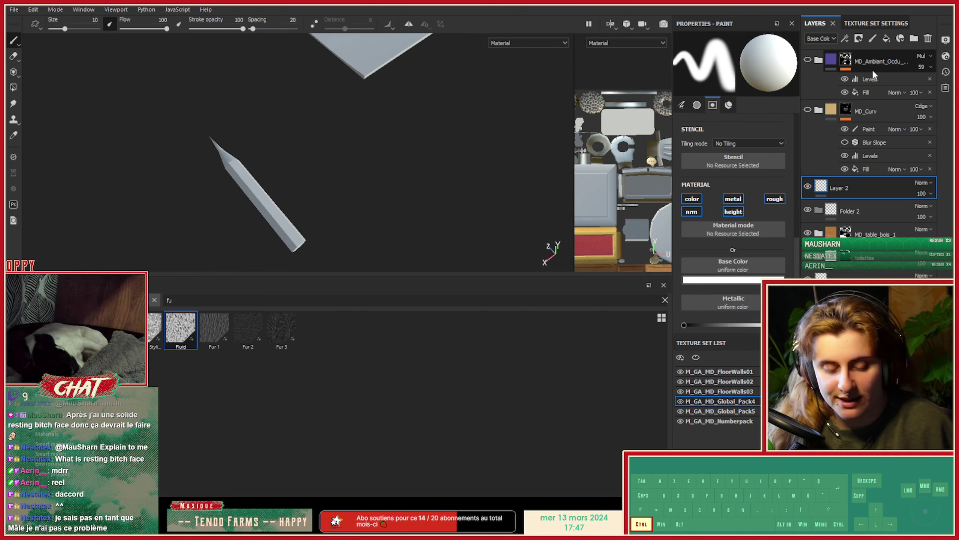
{"action": "key", "text": "ctrl+z"}
{"action": "left_click", "coordinate": [886, 38]}
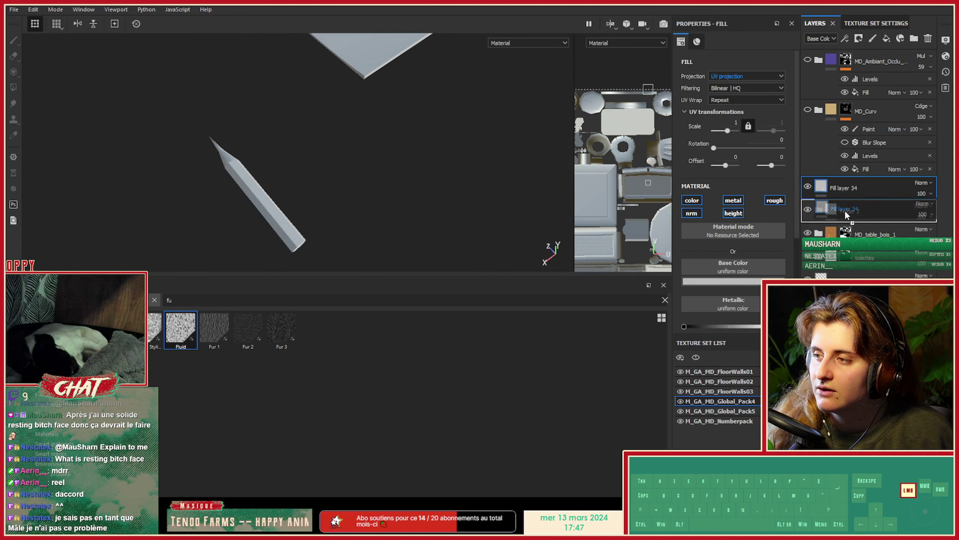
Set the new fill layer's base color to a light wood-like beige.
{"action": "left_click", "coordinate": [733, 282]}
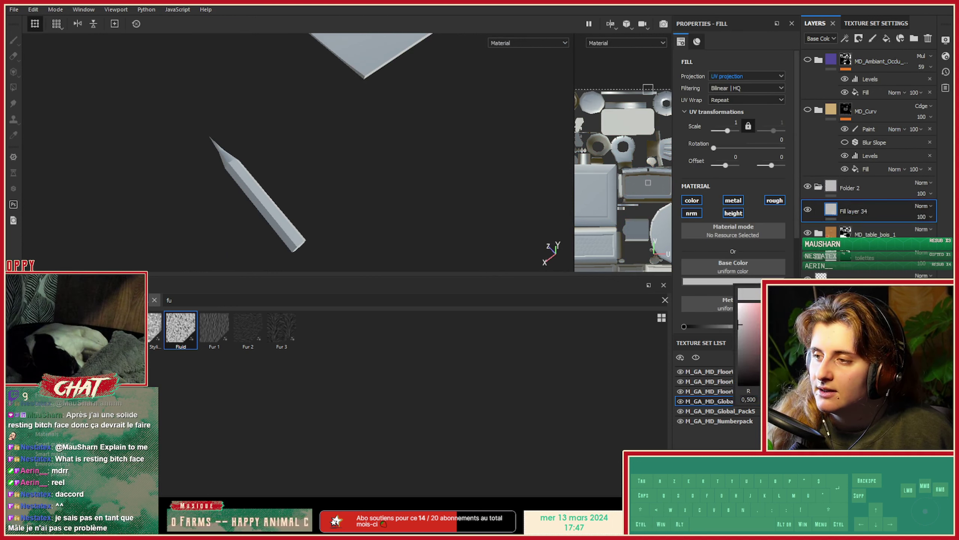
{"action": "left_click_drag", "start_coordinate": [740, 324], "coordinate": [744, 309]}
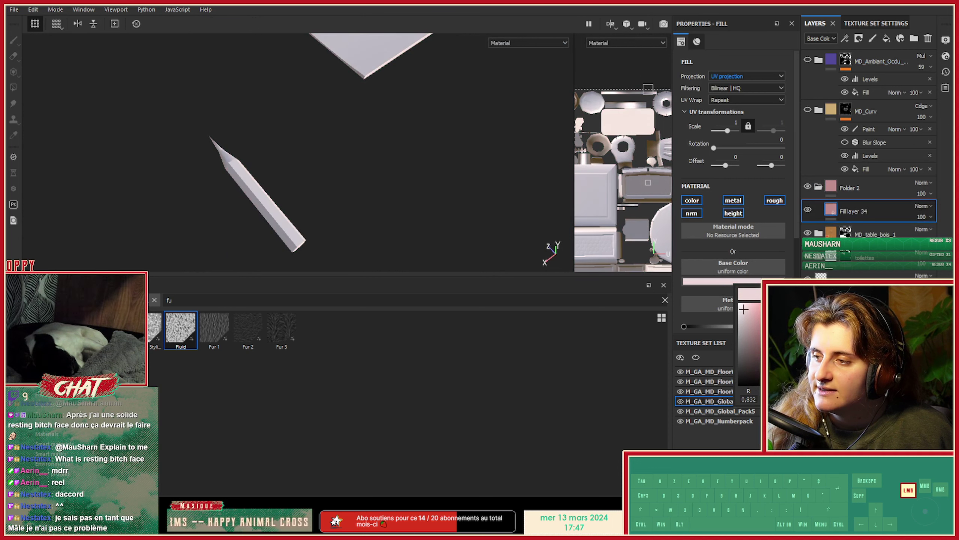
{"action": "left_click_drag", "start_coordinate": [828, 315], "coordinate": [828, 326]}
{"action": "mouse_move", "coordinate": [763, 308]}
{"action": "left_mouse_down"}
{"action": "mouse_move", "coordinate": [827, 312]}
{"action": "mouse_move", "coordinate": [762, 313]}
{"action": "left_mouse_up"}
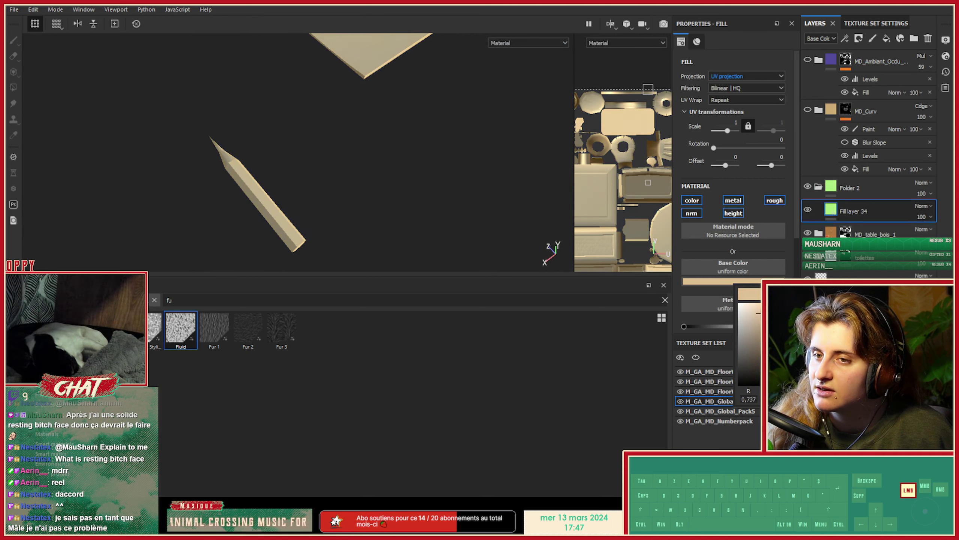
{"action": "right_click", "coordinate": [861, 211]}
{"action": "left_click", "coordinate": [713, 192]}
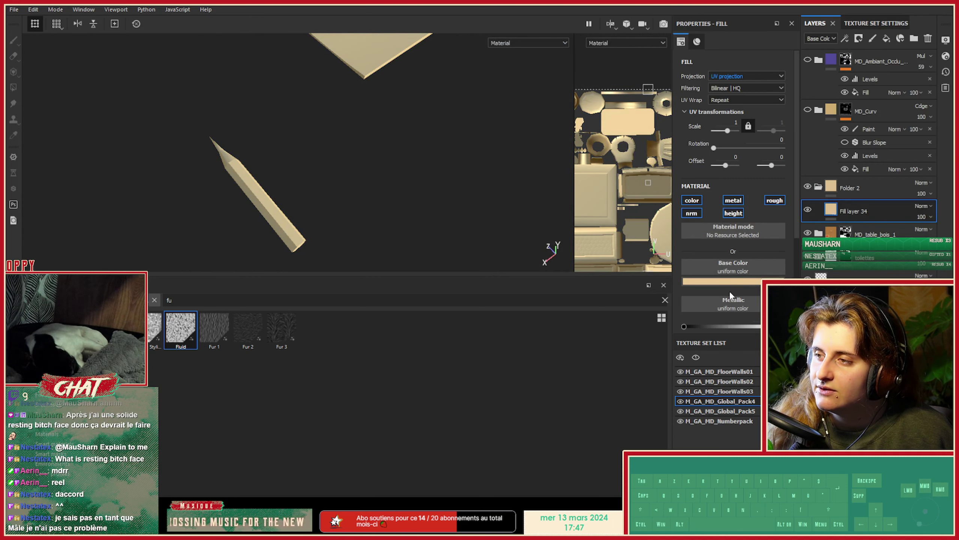
Raise the beige fill layer's roughness and disable its metal, height and normal channels.
{"action": "scroll", "coordinate": [730, 291], "scroll_direction": "down", "scroll_amount": 4}
{"action": "left_click_drag", "start_coordinate": [712, 280], "coordinate": [755, 282]}
{"action": "scroll", "coordinate": [748, 234], "scroll_direction": "up", "scroll_amount": 2}
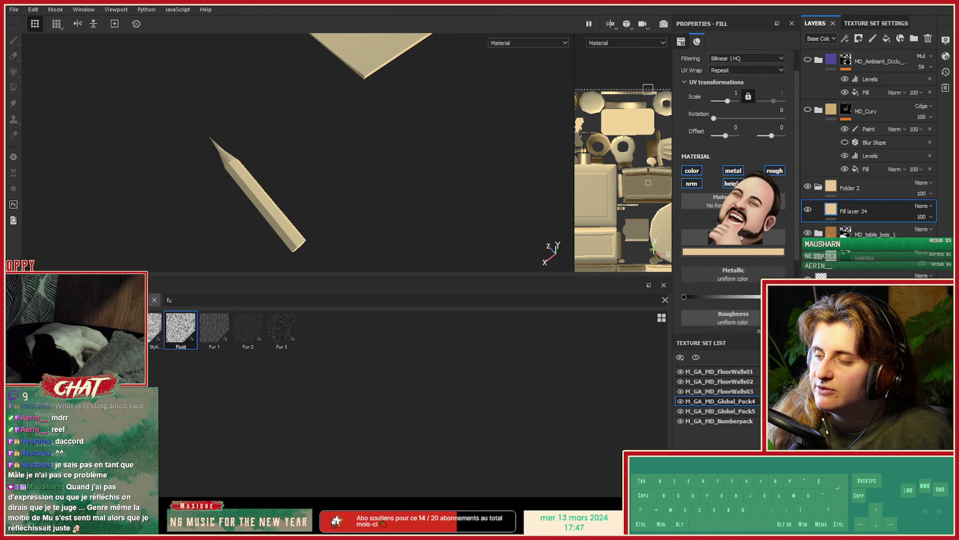
{"action": "left_click", "coordinate": [730, 168]}
{"action": "left_click", "coordinate": [726, 183]}
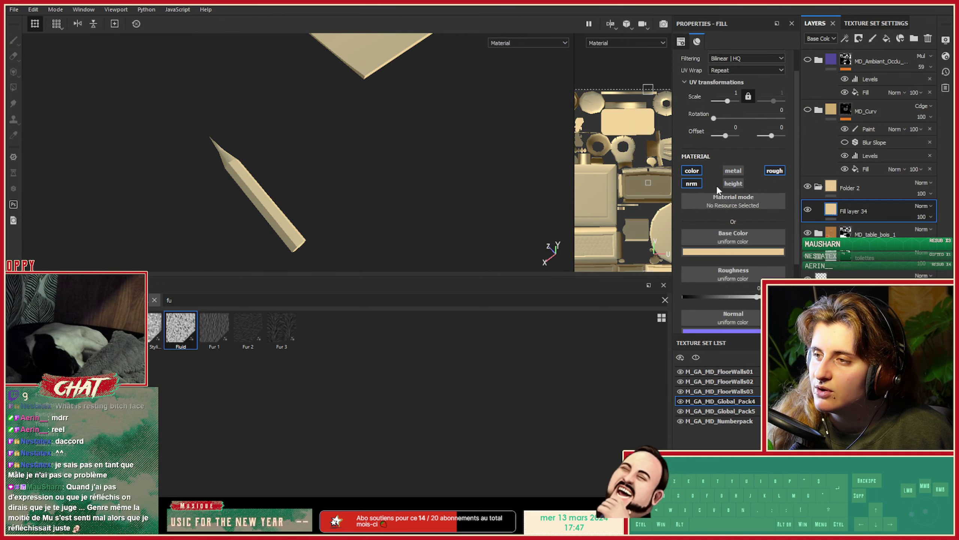
{"action": "left_click", "coordinate": [697, 184]}
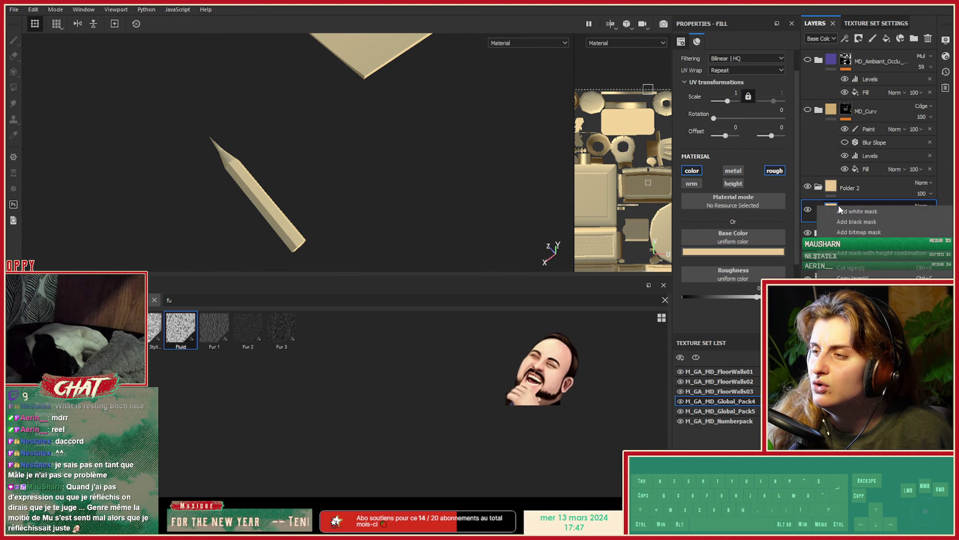
Collapse the beige folder and hide it to compare the toilet with and without it.
{"action": "mouse_move", "coordinate": [264, 194]}
{"action": "left_mouse_down", "text": "alt"}
{"action": "mouse_move", "coordinate": [503, 180]}
{"action": "mouse_move", "coordinate": [332, 138]}
{"action": "mouse_move", "coordinate": [420, 201]}
{"action": "mouse_move", "coordinate": [375, 185]}
{"action": "mouse_move", "coordinate": [469, 170]}
{"action": "mouse_move", "coordinate": [467, 195]}
{"action": "mouse_move", "coordinate": [227, 188]}
{"action": "left_mouse_up", "text": "alt"}
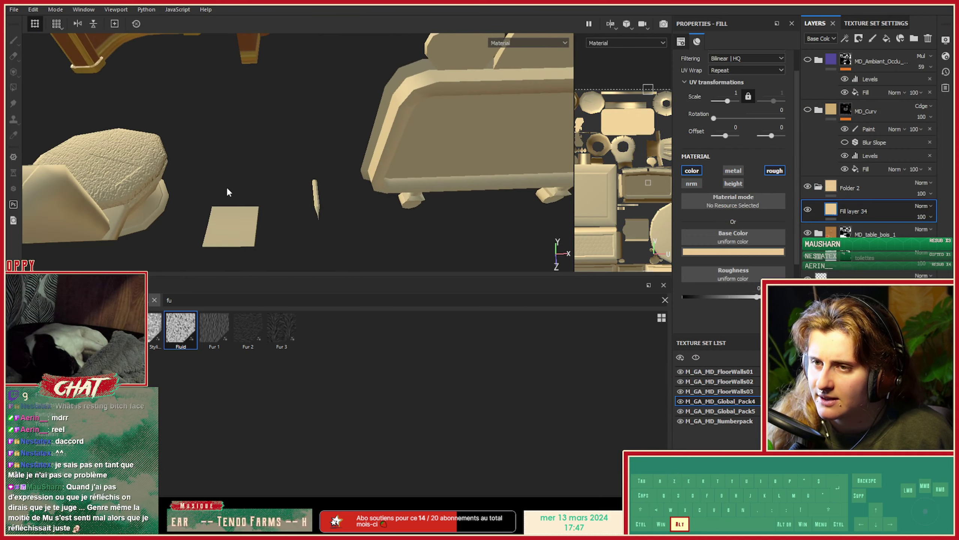
{"action": "right_click_drag", "start_coordinate": [228, 189], "coordinate": [417, 222], "text": "alt"}
{"action": "middle_click_drag", "start_coordinate": [281, 205], "coordinate": [441, 214], "text": "alt"}
{"action": "left_click_drag", "start_coordinate": [442, 218], "coordinate": [276, 195], "text": "alt"}
{"action": "left_click", "coordinate": [819, 187]}
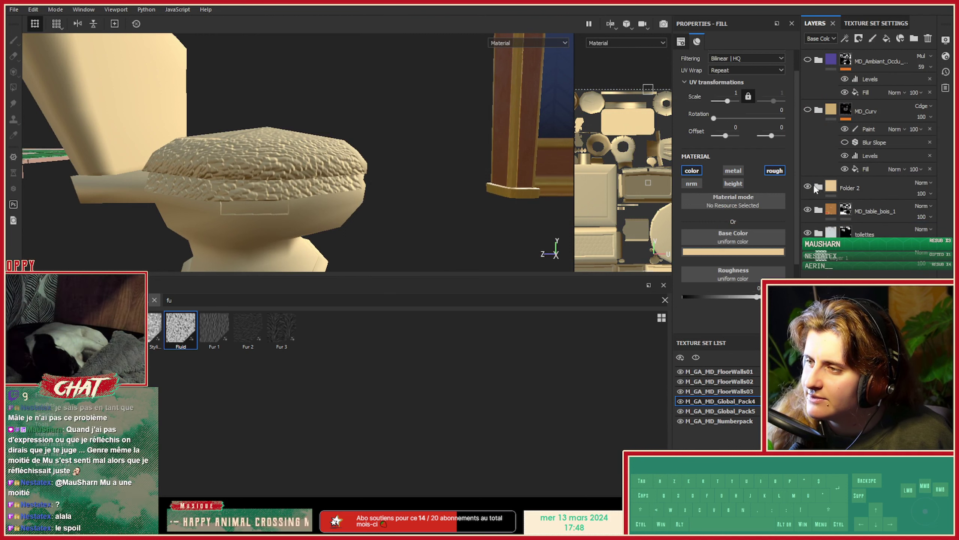
{"action": "left_click", "coordinate": [807, 187]}
{"action": "left_click", "coordinate": [807, 187]}
{"action": "left_click", "coordinate": [807, 186]}
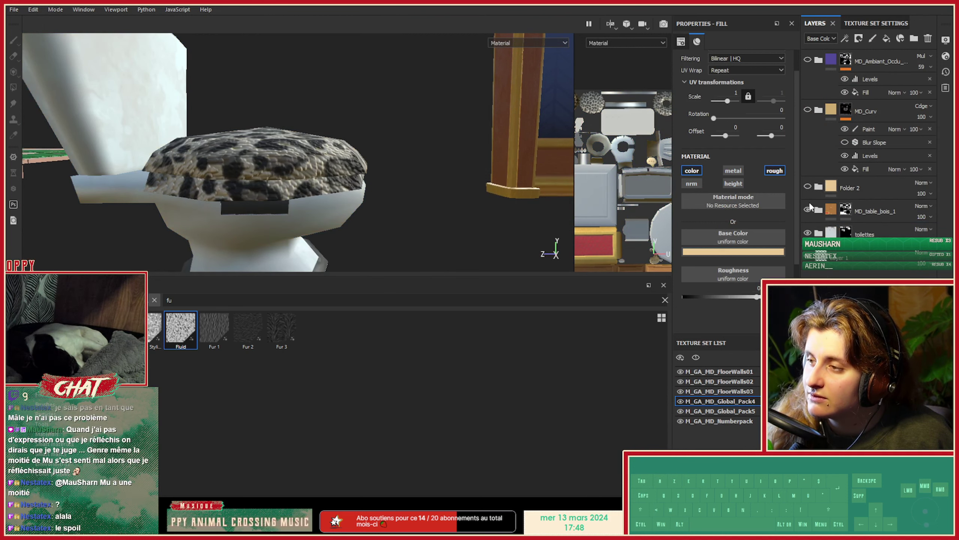
Expand the toilettes folder and select the mask of the dark fill layer below Battant.
{"action": "left_click", "coordinate": [818, 211]}
{"action": "left_click", "coordinate": [817, 210]}
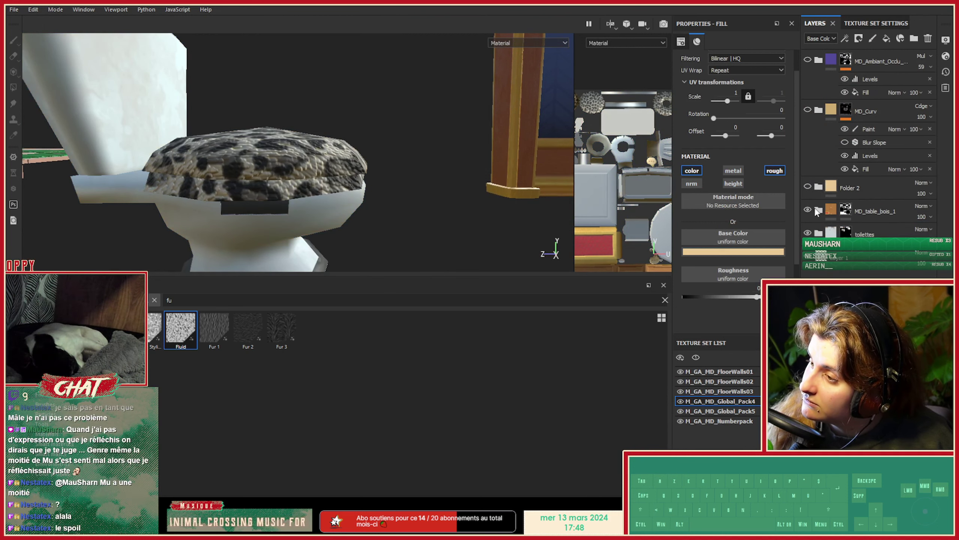
{"action": "left_click", "coordinate": [818, 233]}
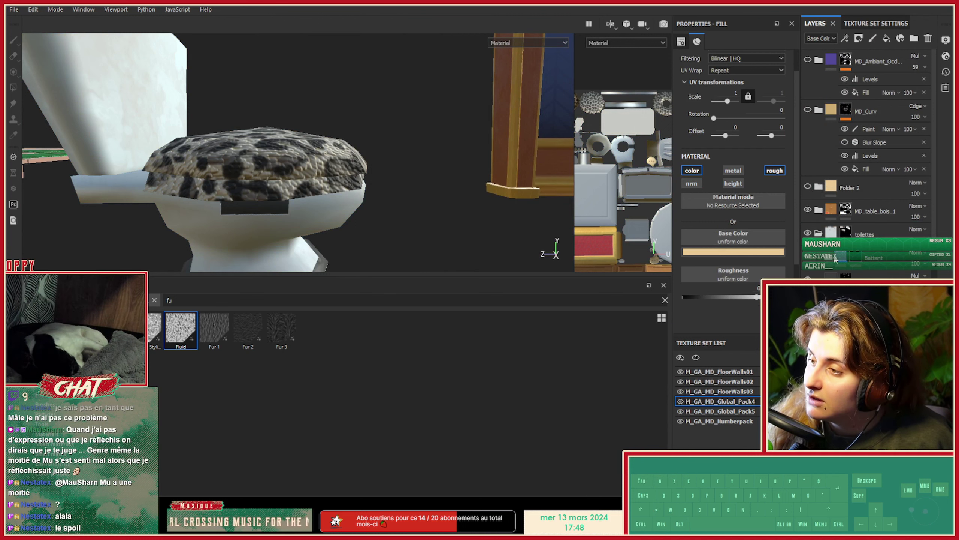
{"action": "left_click", "coordinate": [855, 257]}
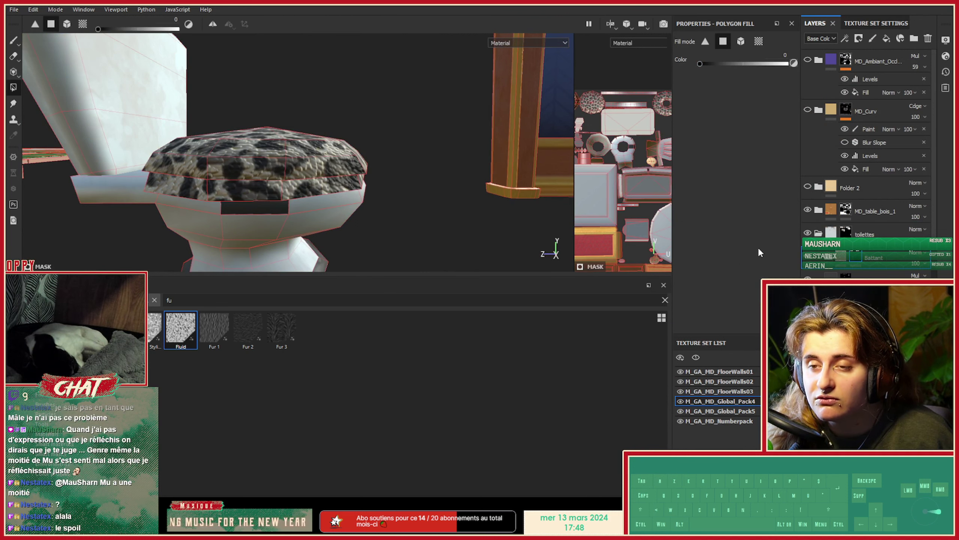
Examine the dark patch beneath the fur seat cover and the toilet's surfaces from all sides.
{"action": "mouse_move", "coordinate": [317, 178]}
{"action": "left_mouse_down", "text": "alt"}
{"action": "mouse_move", "coordinate": [311, 155]}
{"action": "mouse_move", "coordinate": [309, 192]}
{"action": "left_mouse_up", "text": "alt"}
{"action": "middle_click_drag", "start_coordinate": [309, 192], "coordinate": [370, 160], "text": "alt"}
{"action": "left_click_drag", "start_coordinate": [370, 160], "coordinate": [378, 150], "text": "alt"}
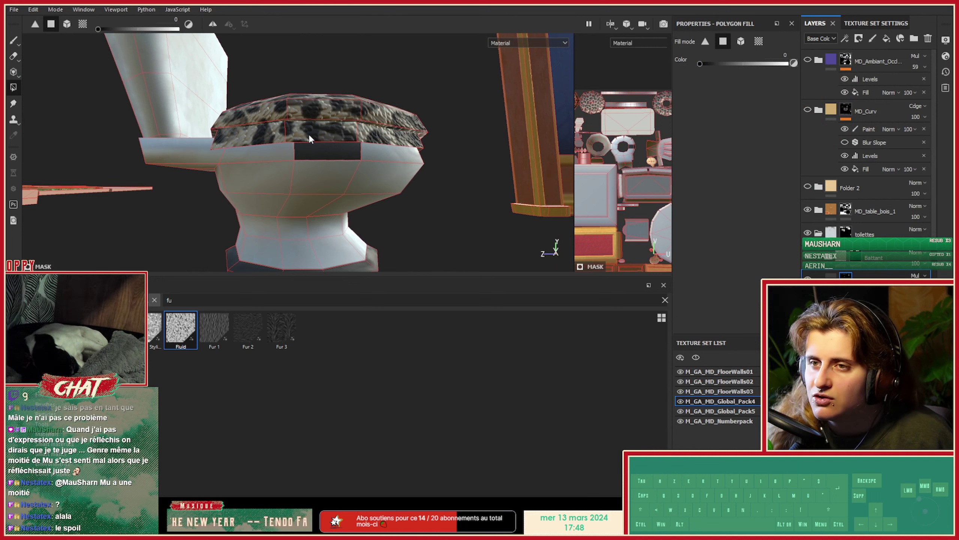
{"action": "left_click_drag", "start_coordinate": [396, 163], "coordinate": [260, 145], "text": "alt"}
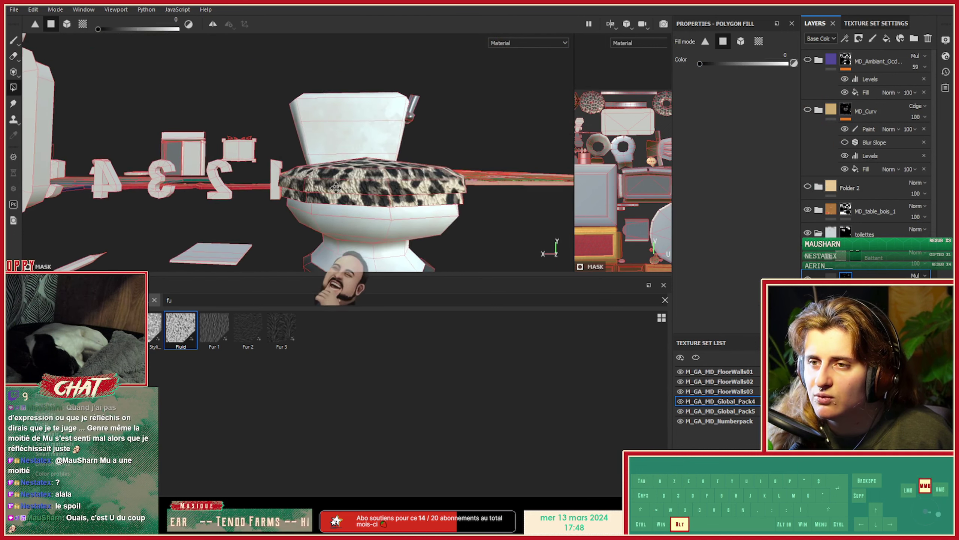
{"action": "right_click_drag", "start_coordinate": [260, 146], "coordinate": [453, 167], "text": "alt"}
{"action": "left_click_drag", "start_coordinate": [529, 166], "coordinate": [445, 191], "text": "alt"}
{"action": "middle_click_drag", "start_coordinate": [444, 191], "coordinate": [272, 166], "text": "alt"}
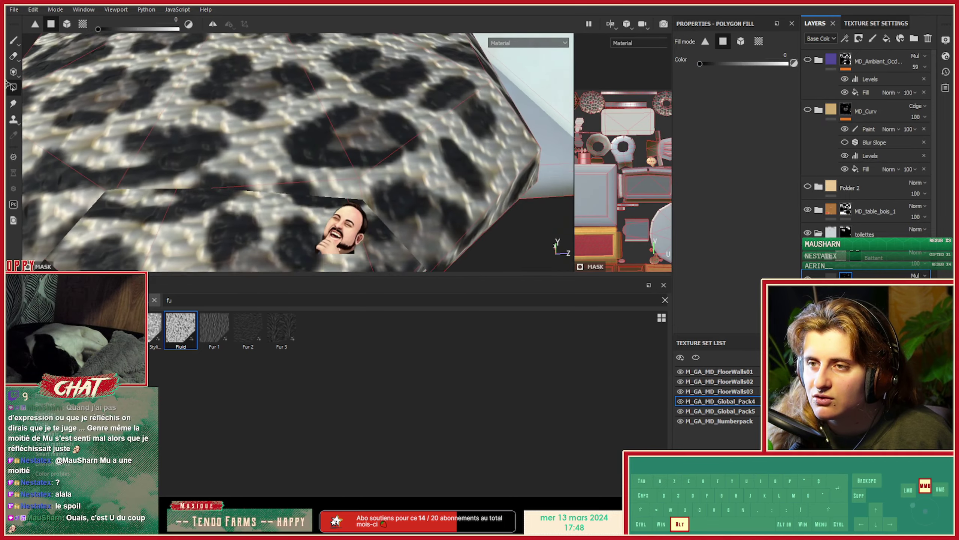
{"action": "left_click_drag", "start_coordinate": [264, 178], "coordinate": [531, 157], "text": "alt"}
{"action": "middle_click_drag", "start_coordinate": [531, 156], "coordinate": [337, 180], "text": "alt"}
{"action": "left_click_drag", "start_coordinate": [337, 180], "coordinate": [255, 178], "text": "alt"}
{"action": "right_click_drag", "start_coordinate": [255, 177], "coordinate": [151, 114], "text": "alt"}
{"action": "left_click_drag", "start_coordinate": [151, 114], "coordinate": [219, 174], "text": "alt"}
{"action": "middle_click_drag", "start_coordinate": [219, 174], "coordinate": [318, 177], "text": "alt"}
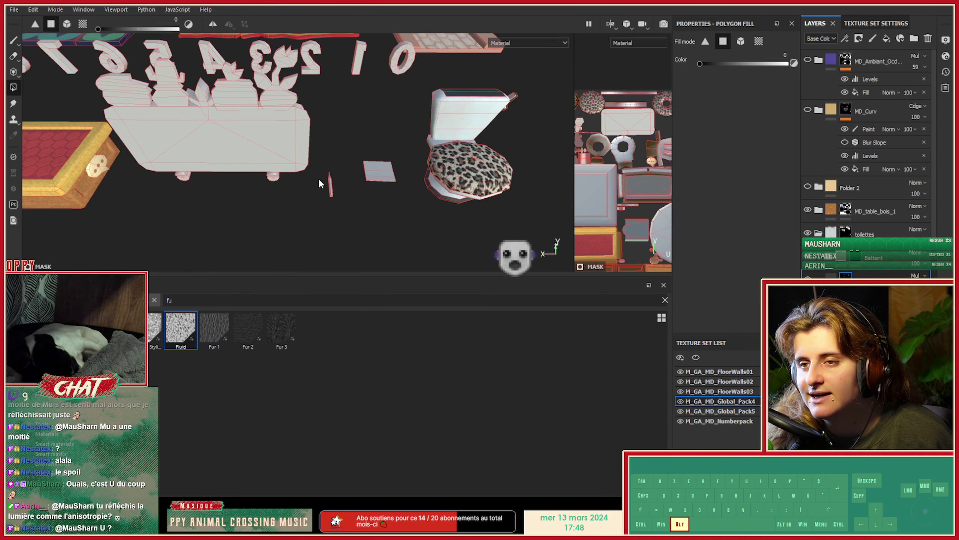
Frame the pencil prop, show the beige folder again and expand it.
{"action": "right_click_drag", "start_coordinate": [317, 177], "coordinate": [287, 164], "text": "alt"}
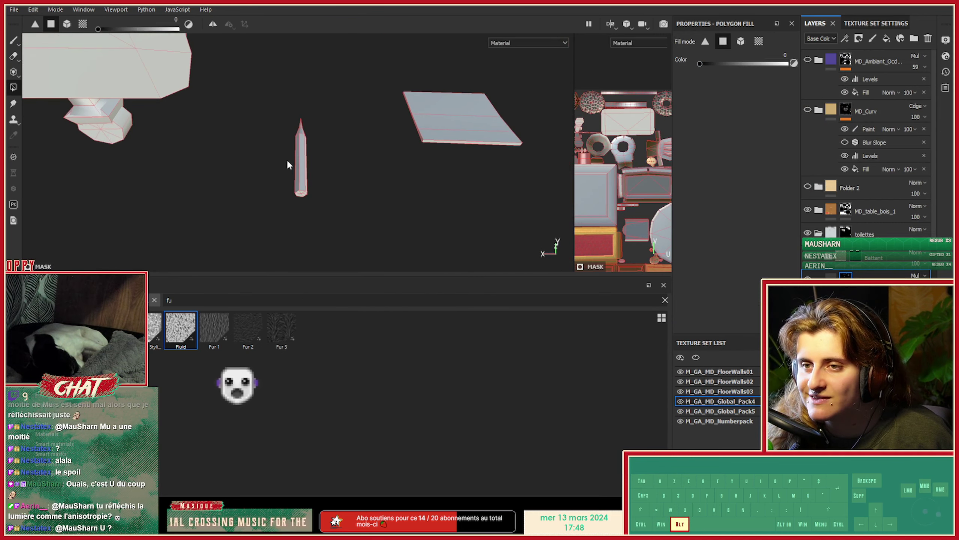
{"action": "mouse_move", "coordinate": [287, 164]}
{"action": "left_mouse_down", "text": "alt"}
{"action": "mouse_move", "coordinate": [386, 203]}
{"action": "mouse_move", "coordinate": [327, 167]}
{"action": "mouse_move", "coordinate": [242, 186]}
{"action": "mouse_move", "coordinate": [337, 231]}
{"action": "left_mouse_up", "text": "alt"}
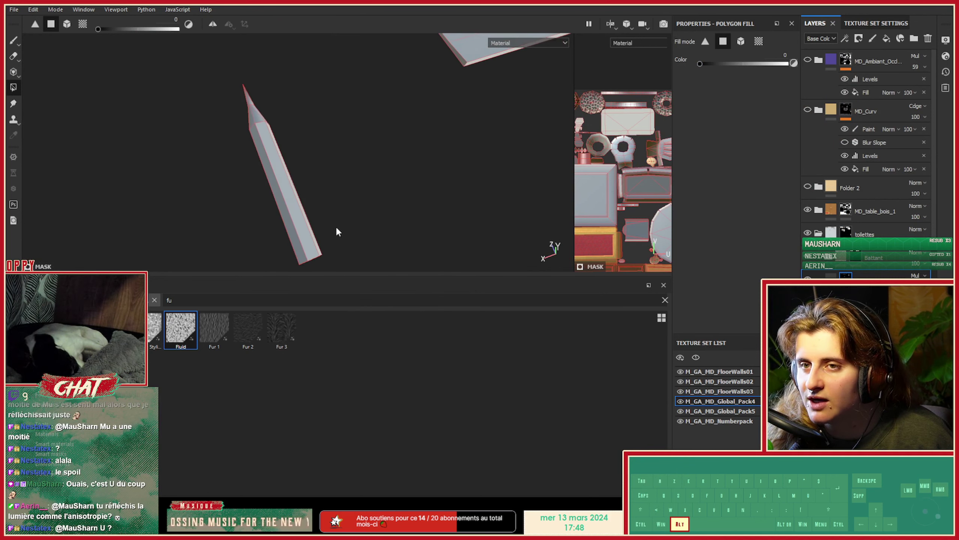
{"action": "left_click", "coordinate": [812, 186]}
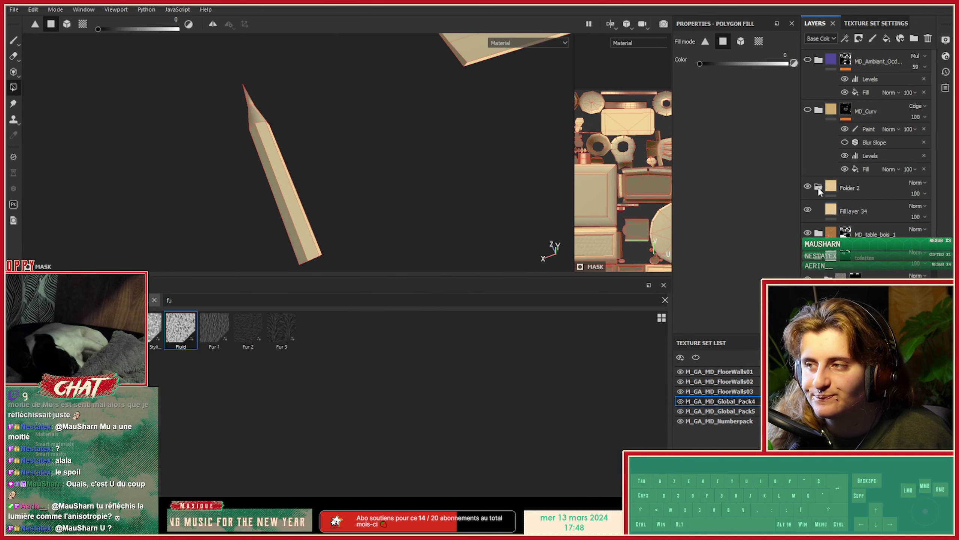
Add a black mask to Folder 2 and reveal the folder only on the pencil with Polygon Fill.
{"action": "right_click", "coordinate": [837, 187]}
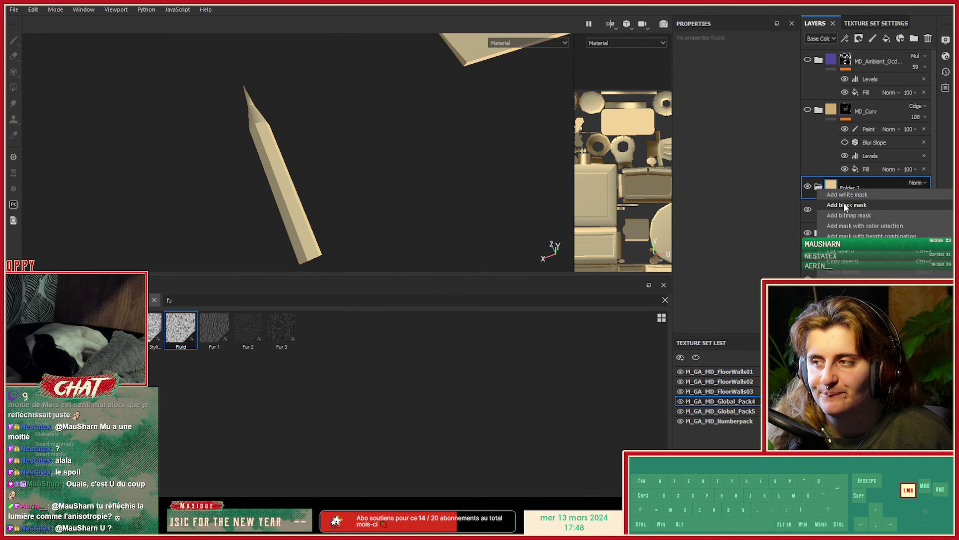
{"action": "left_click", "coordinate": [844, 204]}
{"action": "left_click_drag", "start_coordinate": [201, 83], "coordinate": [305, 173]}
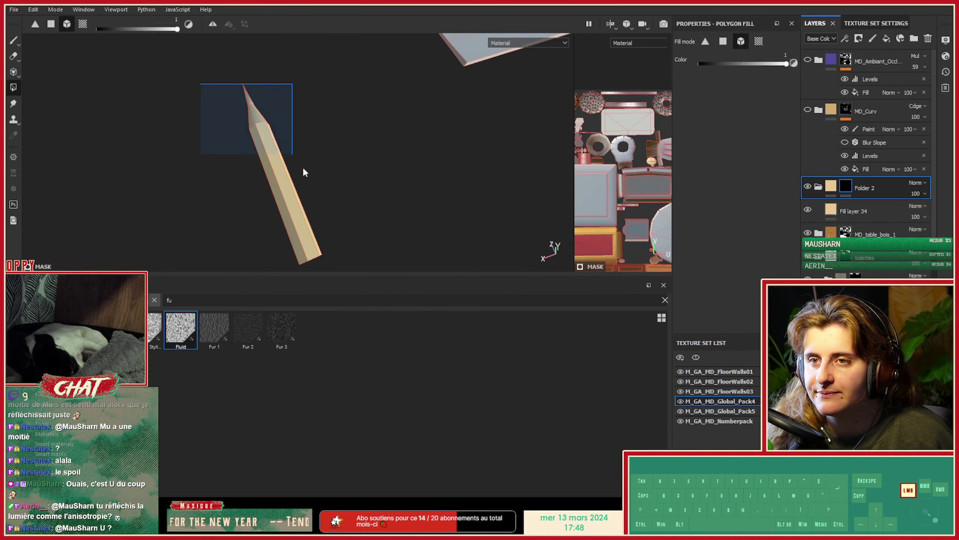
Duplicate the beige fill layer in Folder 2 and set the copy's base color to blue.
{"action": "left_click", "coordinate": [842, 211]}
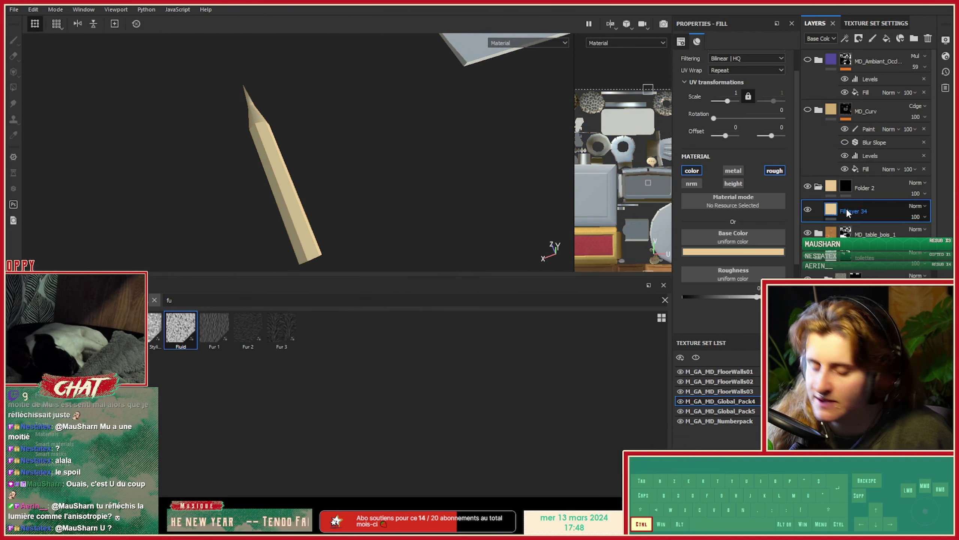
{"action": "key", "text": "ctrl+d"}
{"action": "left_click", "coordinate": [740, 252]}
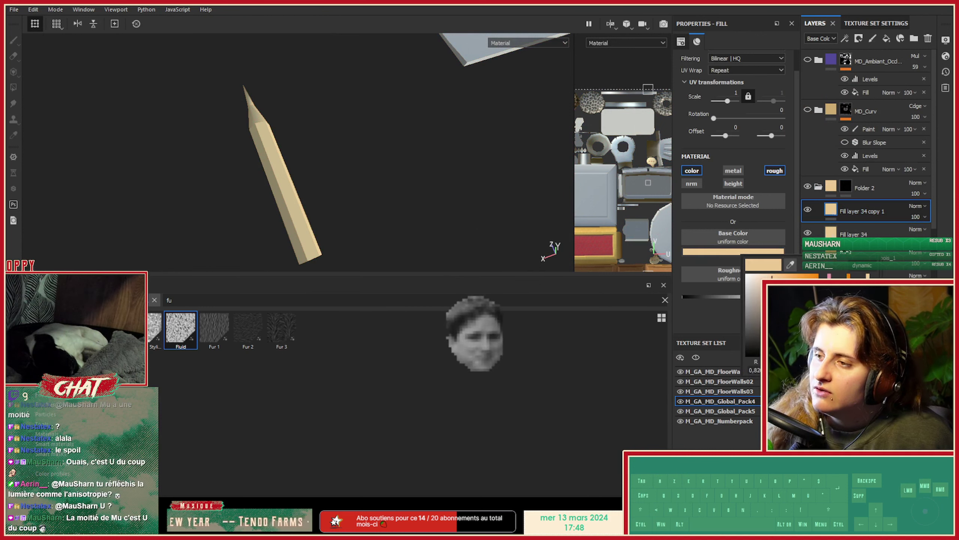
{"action": "left_click_drag", "start_coordinate": [794, 299], "coordinate": [797, 288]}
{"action": "mouse_move", "coordinate": [829, 316]}
{"action": "left_mouse_down"}
{"action": "mouse_move", "coordinate": [829, 298]}
{"action": "mouse_move", "coordinate": [829, 307]}
{"action": "mouse_move", "coordinate": [804, 290]}
{"action": "left_mouse_up"}
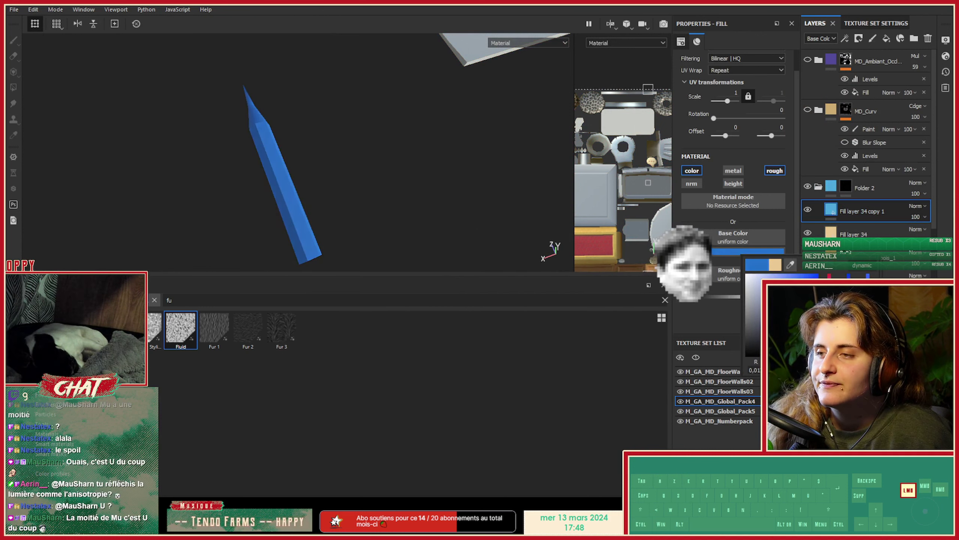
Add a black mask to the blue fill layer and fill in the pencil's side faces and lead tip.
{"action": "right_click", "coordinate": [851, 213]}
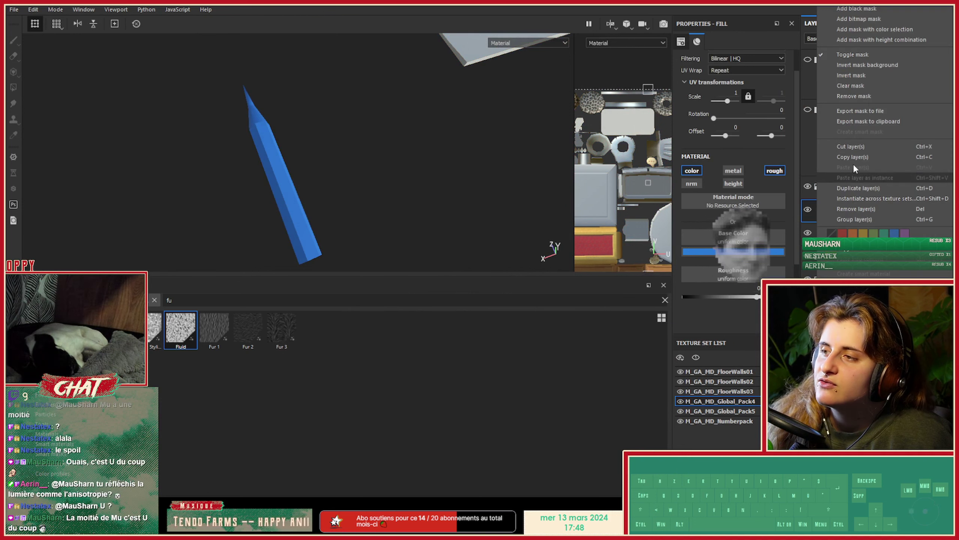
{"action": "left_click", "coordinate": [872, 11]}
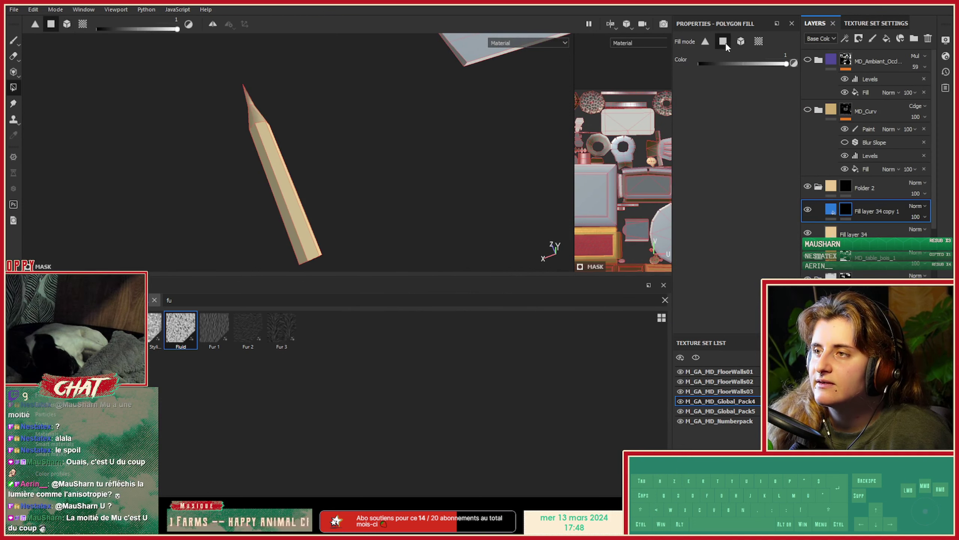
{"action": "left_click_drag", "start_coordinate": [314, 102], "coordinate": [293, 137], "text": "alt"}
{"action": "middle_click_drag", "start_coordinate": [242, 83], "coordinate": [265, 150], "text": "alt"}
{"action": "right_click_drag", "start_coordinate": [265, 150], "coordinate": [458, 170], "text": "alt"}
{"action": "left_click_drag", "start_coordinate": [368, 182], "coordinate": [353, 149], "text": "alt"}
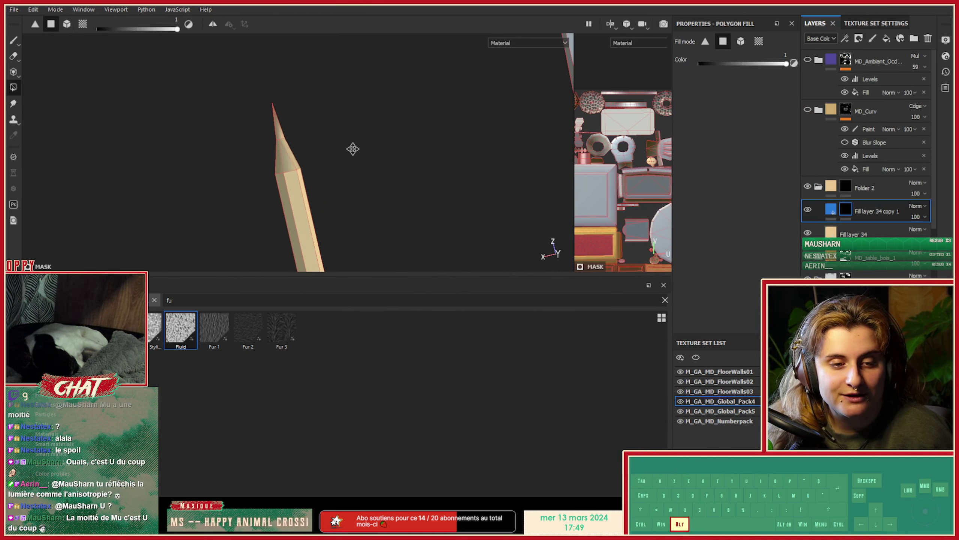
{"action": "middle_click_drag", "start_coordinate": [352, 149], "coordinate": [359, 183], "text": "alt"}
{"action": "mouse_move", "coordinate": [446, 204]}
{"action": "left_mouse_down", "text": "alt"}
{"action": "mouse_move", "coordinate": [454, 176]}
{"action": "mouse_move", "coordinate": [384, 162]}
{"action": "left_mouse_up", "text": "alt"}
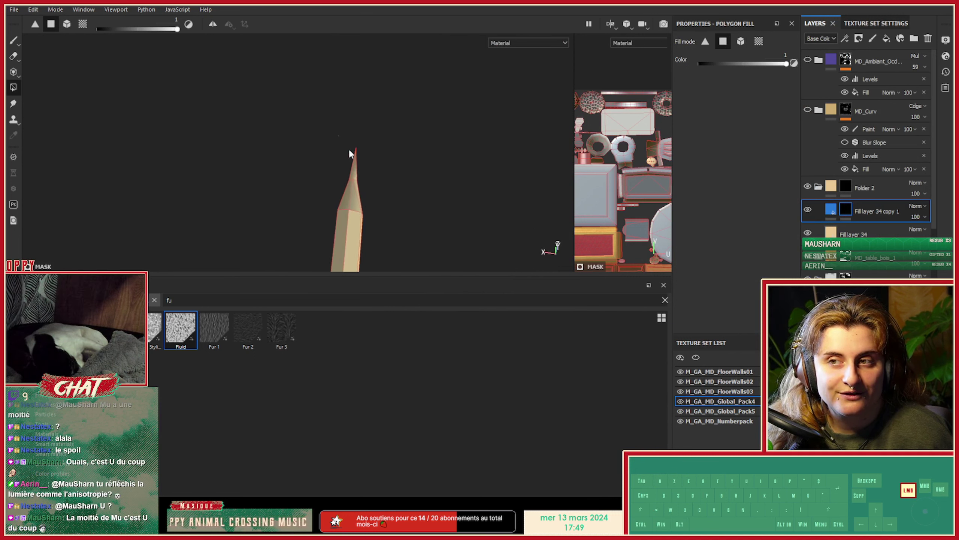
{"action": "mouse_move", "coordinate": [364, 162]}
{"action": "left_mouse_down", "text": "alt"}
{"action": "mouse_move", "coordinate": [373, 154]}
{"action": "mouse_move", "coordinate": [347, 129]}
{"action": "mouse_move", "coordinate": [343, 161]}
{"action": "left_mouse_up", "text": "alt"}
{"action": "left_click_drag", "start_coordinate": [282, 163], "coordinate": [399, 172]}
Face the pencil's flat end and set up the Paint brush with the Shape Cone alpha.
{"action": "middle_click_drag", "start_coordinate": [398, 171], "coordinate": [388, 154], "text": "alt"}
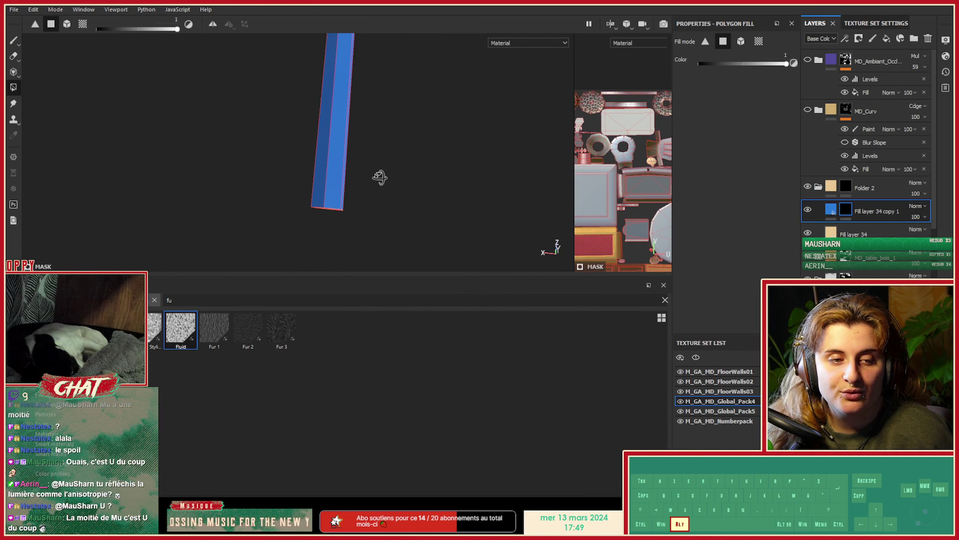
{"action": "mouse_move", "coordinate": [380, 178]}
{"action": "left_mouse_down", "text": "alt"}
{"action": "mouse_move", "coordinate": [385, 123]}
{"action": "mouse_move", "coordinate": [382, 144]}
{"action": "left_mouse_up", "text": "alt"}
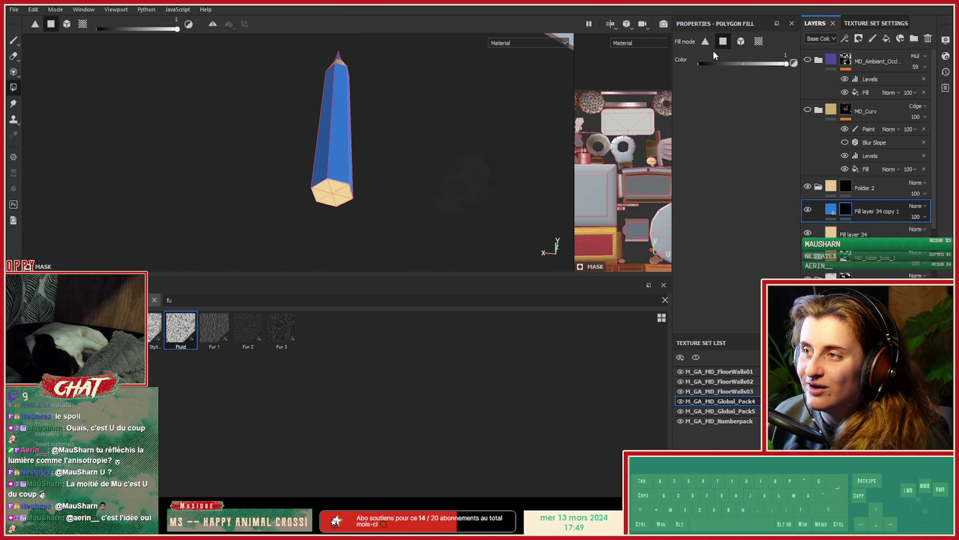
{"action": "left_click", "coordinate": [13, 41]}
{"action": "right_click_drag", "start_coordinate": [334, 185], "coordinate": [291, 185], "text": "ctrl"}
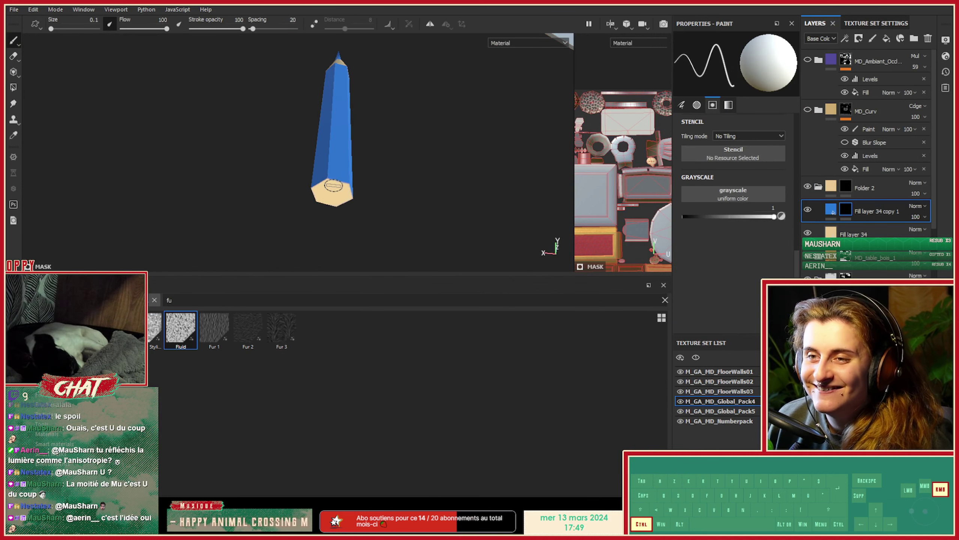
{"action": "left_click_drag", "start_coordinate": [333, 185], "coordinate": [330, 199], "text": "alt"}
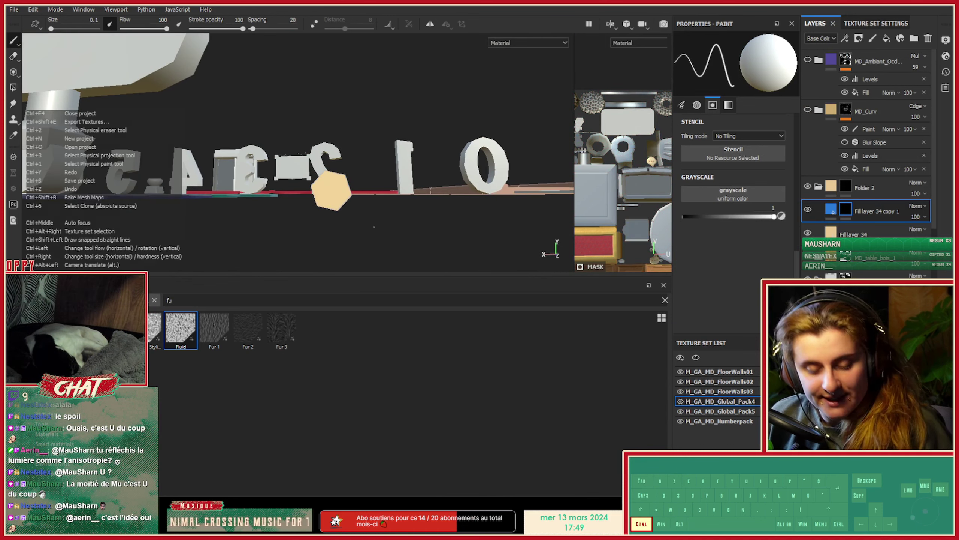
{"action": "key", "text": "BackSpace"}
{"action": "key", "text": "BackSpace"}
{"action": "scroll", "coordinate": [538, 374], "scroll_direction": "down", "scroll_amount": 20}
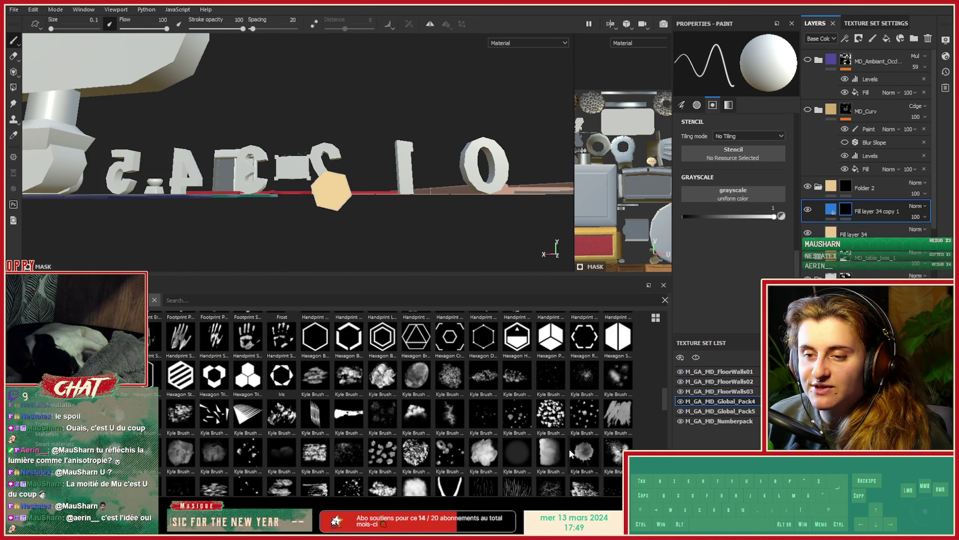
{"action": "left_click", "coordinate": [450, 448]}
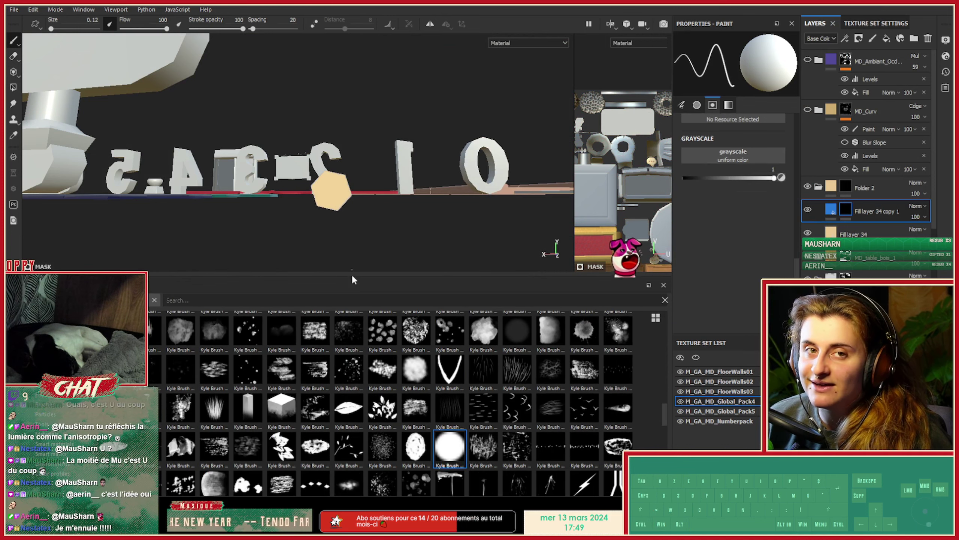
{"action": "scroll", "coordinate": [408, 378], "scroll_direction": "up", "scroll_amount": 10}
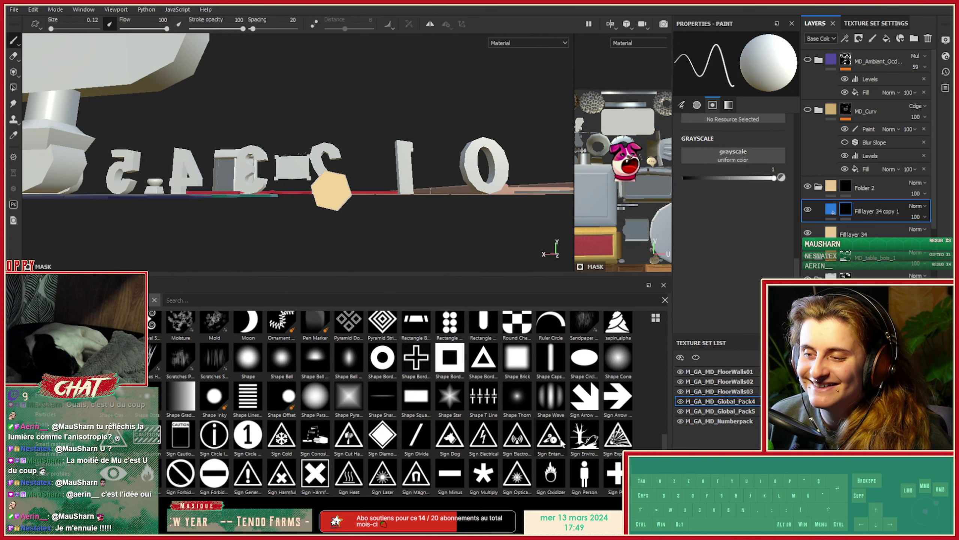
{"action": "left_click", "coordinate": [617, 357]}
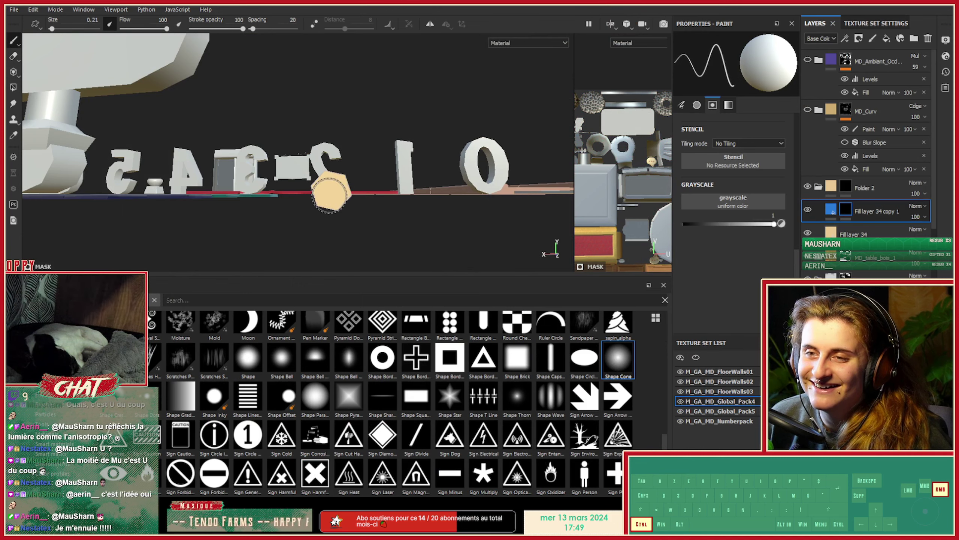
Paint a round blue lead dot at the centre of the pencil's flat end, redoing it with brush size 0.13.
{"action": "right_click_drag", "start_coordinate": [328, 194], "coordinate": [326, 195], "text": "ctrl"}
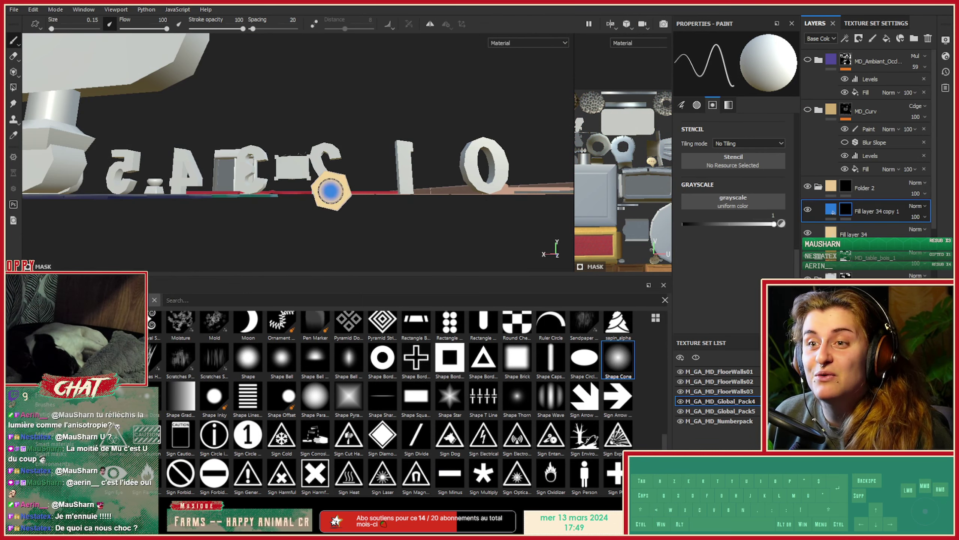
{"action": "left_click_drag", "start_coordinate": [317, 142], "coordinate": [331, 153], "text": "alt"}
{"action": "mouse_move", "coordinate": [340, 188]}
{"action": "middle_mouse_down", "text": "alt"}
{"action": "mouse_move", "coordinate": [329, 182]}
{"action": "mouse_move", "coordinate": [336, 186]}
{"action": "middle_mouse_up", "text": "alt"}
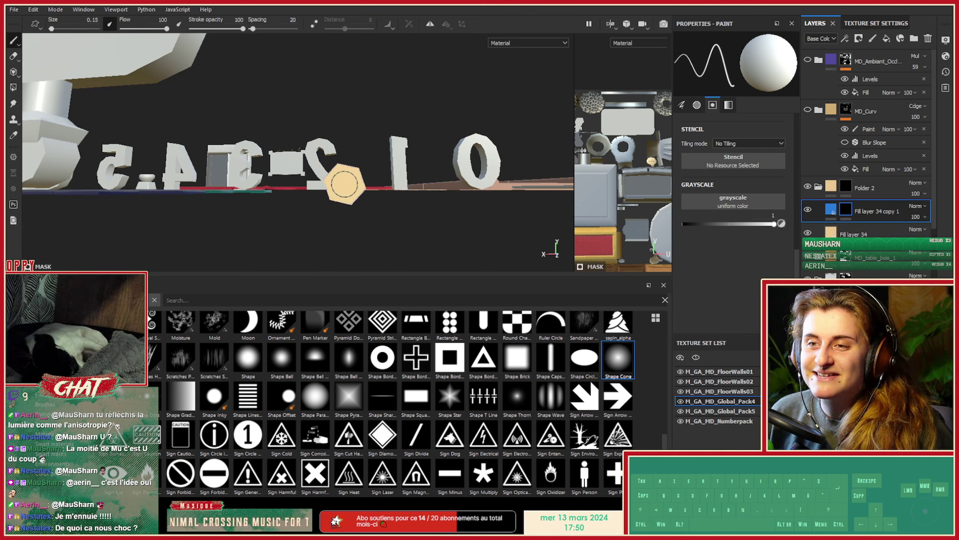
{"action": "right_click_drag", "start_coordinate": [344, 184], "coordinate": [289, 183], "text": "alt"}
{"action": "left_click_drag", "start_coordinate": [289, 184], "coordinate": [190, 229], "text": "alt"}
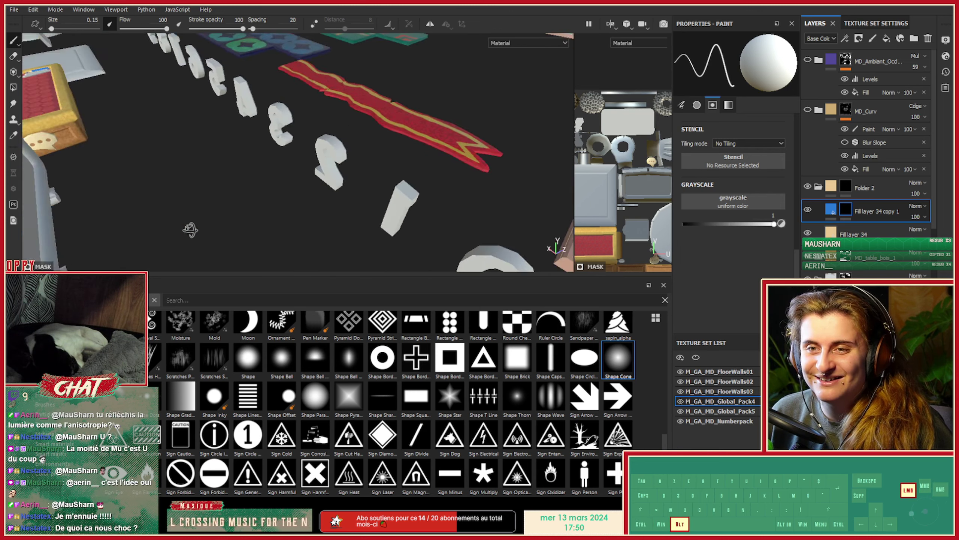
{"action": "middle_click_drag", "start_coordinate": [190, 229], "coordinate": [351, 140], "text": "alt"}
{"action": "left_click_drag", "start_coordinate": [352, 140], "coordinate": [393, 136], "text": "alt"}
{"action": "mouse_move", "coordinate": [400, 137]}
{"action": "middle_mouse_down", "text": "alt"}
{"action": "mouse_move", "coordinate": [298, 137]}
{"action": "mouse_move", "coordinate": [250, 117]}
{"action": "mouse_move", "coordinate": [253, 153]}
{"action": "mouse_move", "coordinate": [496, 194]}
{"action": "mouse_move", "coordinate": [465, 186]}
{"action": "mouse_move", "coordinate": [481, 184]}
{"action": "middle_mouse_up", "text": "alt"}
{"action": "key", "text": "ctrl+z"}
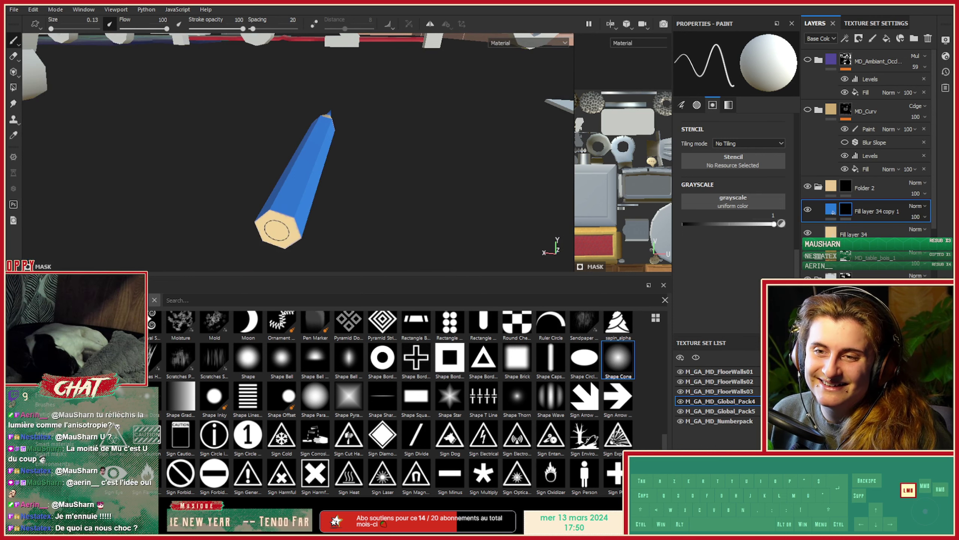
{"action": "mouse_move", "coordinate": [252, 167]}
{"action": "middle_mouse_down", "text": "alt"}
{"action": "mouse_move", "coordinate": [281, 171]}
{"action": "mouse_move", "coordinate": [197, 150]}
{"action": "mouse_move", "coordinate": [362, 173]}
{"action": "mouse_move", "coordinate": [259, 153]}
{"action": "mouse_move", "coordinate": [280, 166]}
{"action": "middle_mouse_up", "text": "alt"}
{"action": "mouse_move", "coordinate": [280, 178]}
{"action": "left_mouse_down", "text": "alt"}
{"action": "mouse_move", "coordinate": [375, 185]}
{"action": "mouse_move", "coordinate": [242, 182]}
{"action": "mouse_move", "coordinate": [289, 186]}
{"action": "left_mouse_up", "text": "alt"}
Change the base color of the pencil's blue fill layer to a darker blue.
{"action": "left_click", "coordinate": [831, 209]}
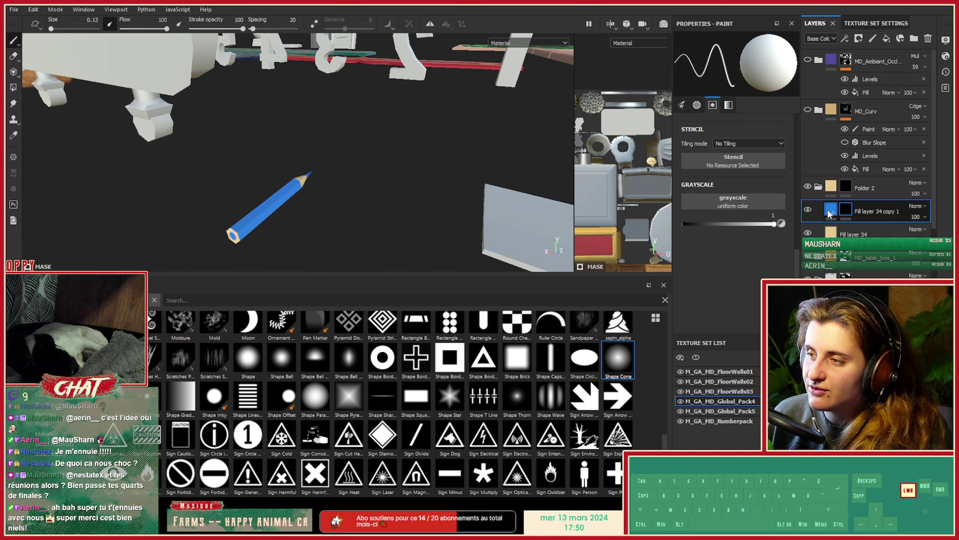
{"action": "left_click", "coordinate": [756, 252]}
{"action": "mouse_move", "coordinate": [832, 308]}
{"action": "left_mouse_down"}
{"action": "mouse_move", "coordinate": [833, 276]}
{"action": "mouse_move", "coordinate": [833, 358]}
{"action": "left_mouse_up"}
{"action": "mouse_move", "coordinate": [833, 278]}
{"action": "left_mouse_down"}
{"action": "mouse_move", "coordinate": [832, 344]}
{"action": "mouse_move", "coordinate": [834, 277]}
{"action": "mouse_move", "coordinate": [801, 278]}
{"action": "mouse_move", "coordinate": [818, 277]}
{"action": "mouse_move", "coordinate": [807, 278]}
{"action": "mouse_move", "coordinate": [817, 278]}
{"action": "mouse_move", "coordinate": [803, 304]}
{"action": "left_mouse_up"}
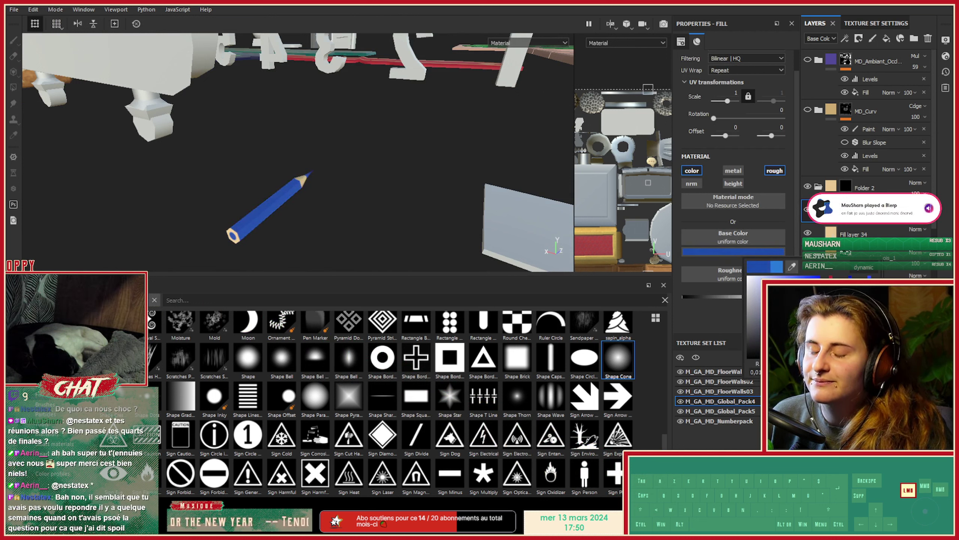
Collapse Folder 2 and create a new folder above it containing a new fill layer.
{"action": "left_click_drag", "start_coordinate": [340, 182], "coordinate": [381, 178], "text": "alt"}
{"action": "middle_click_drag", "start_coordinate": [426, 185], "coordinate": [281, 228], "text": "alt"}
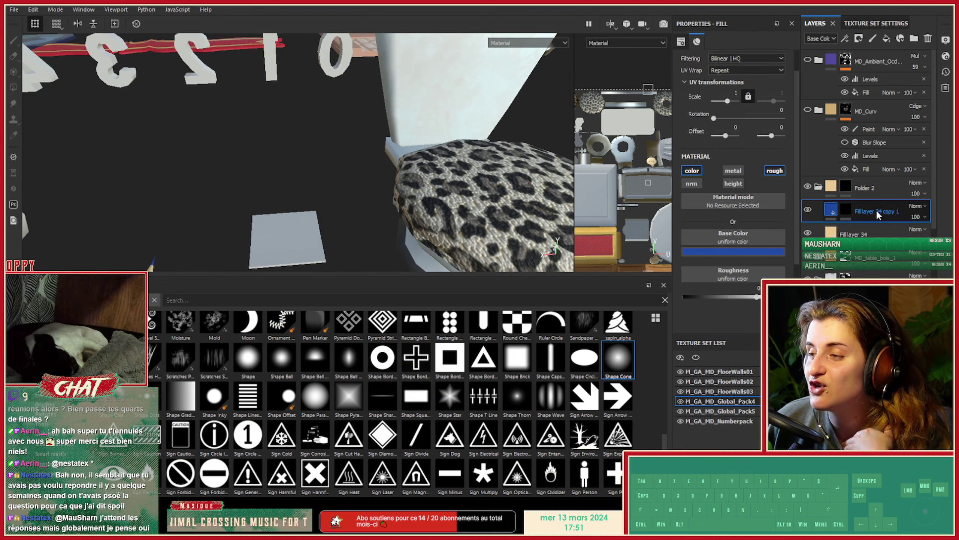
{"action": "left_click_drag", "start_coordinate": [877, 211], "coordinate": [847, 194]}
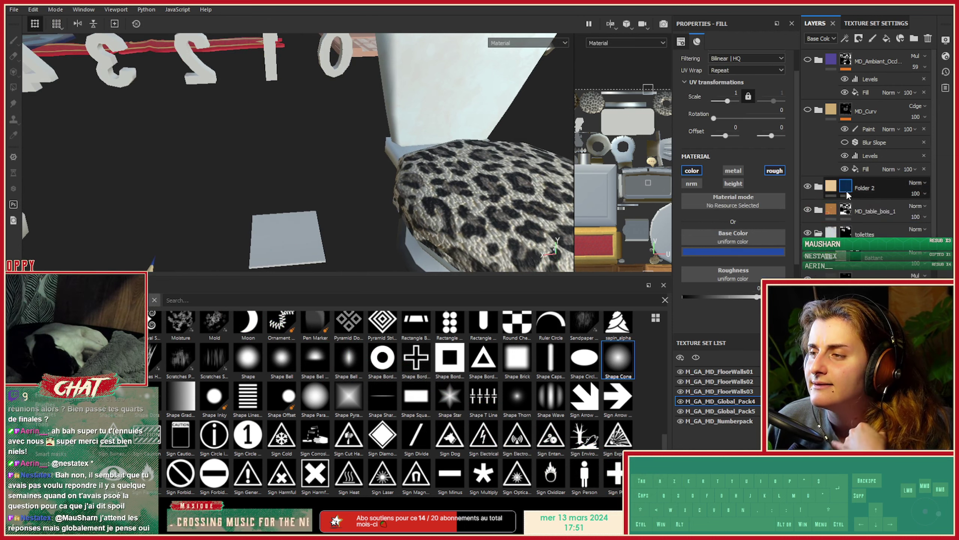
{"action": "left_click", "coordinate": [847, 186]}
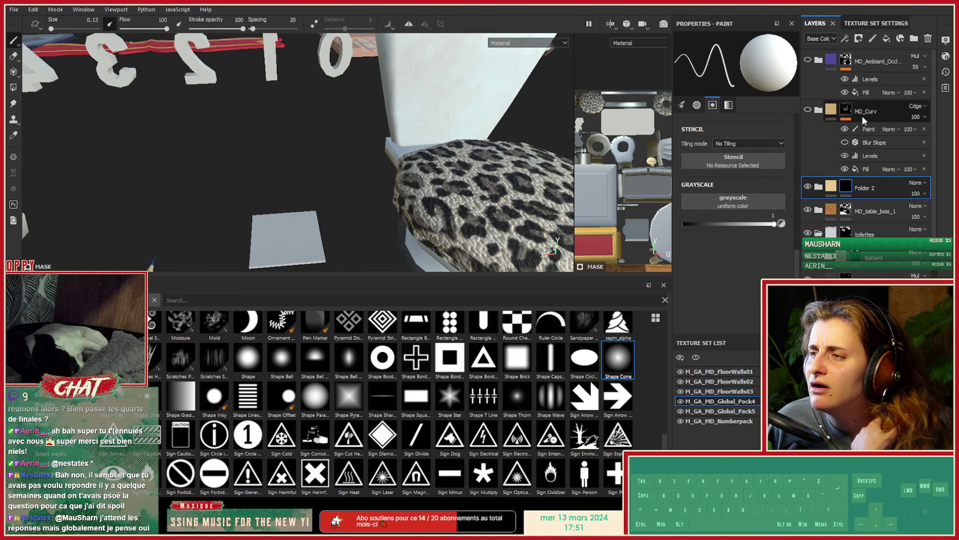
{"action": "left_click", "coordinate": [911, 40]}
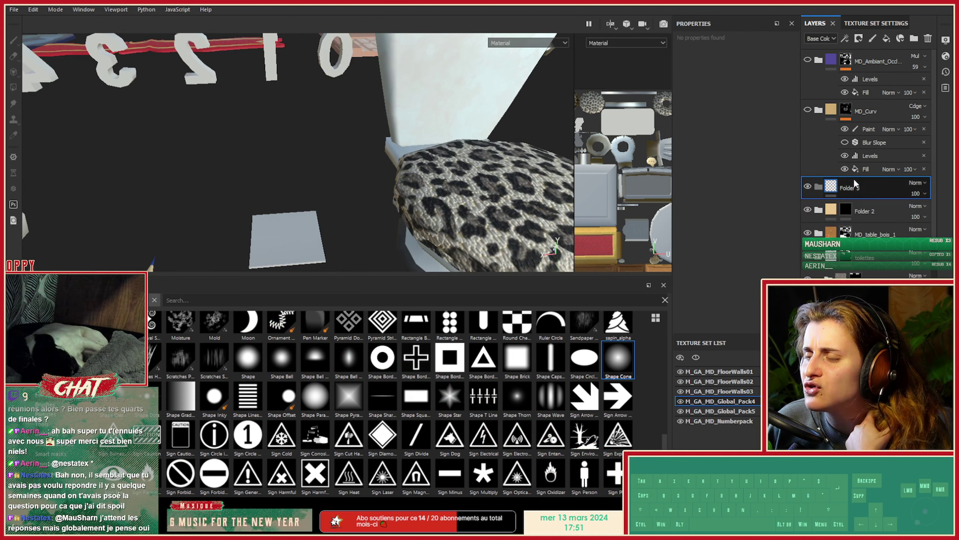
{"action": "left_click", "coordinate": [886, 39]}
{"action": "left_click_drag", "start_coordinate": [844, 187], "coordinate": [850, 211]}
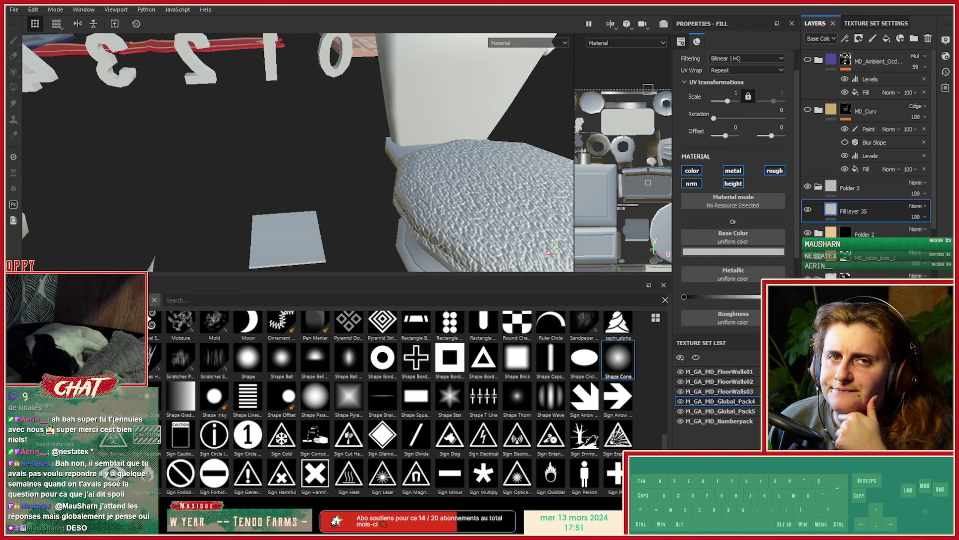
Search the materials for "pap" and add paper_1 to the new folder above the fill layer.
{"action": "left_click", "coordinate": [64, 442]}
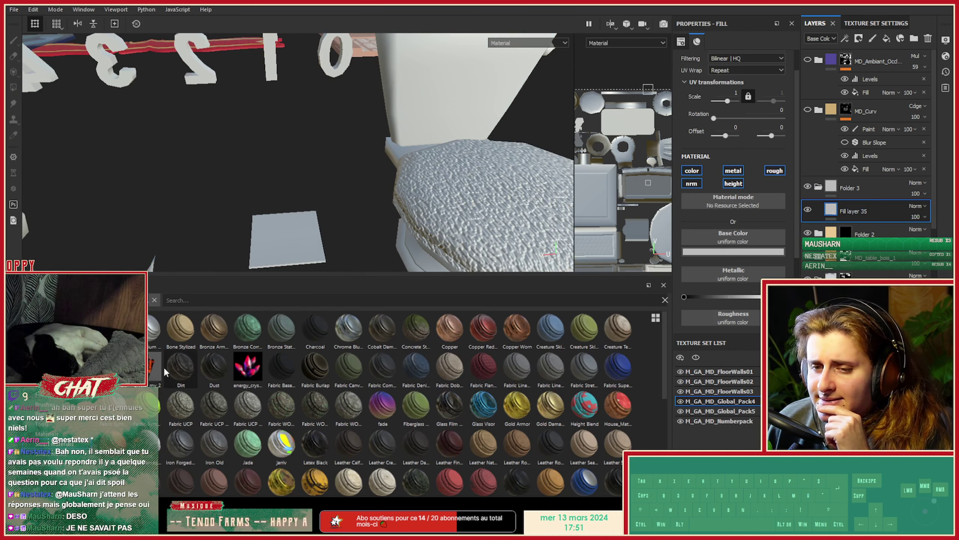
{"action": "left_click", "coordinate": [199, 300]}
{"action": "type", "text": "pl"}
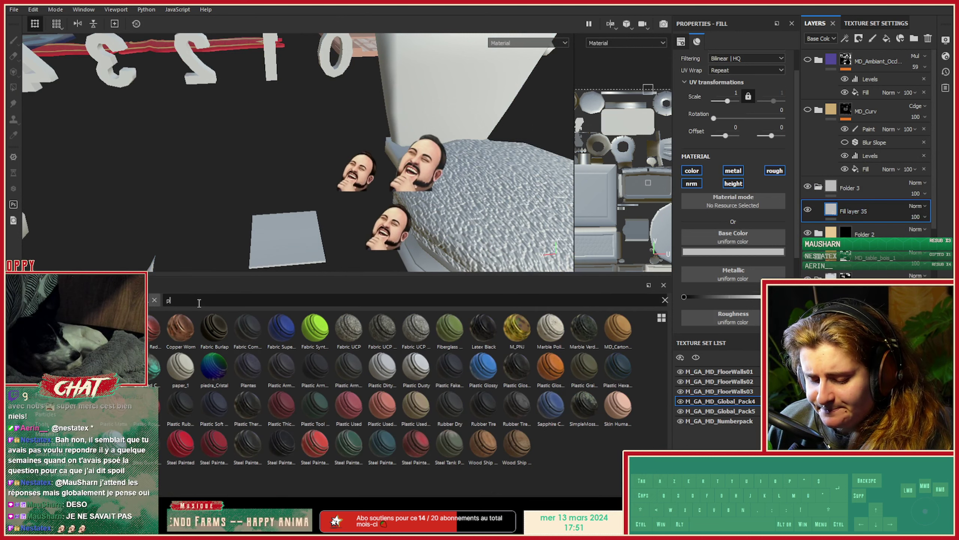
{"action": "type", "text": "ap"}
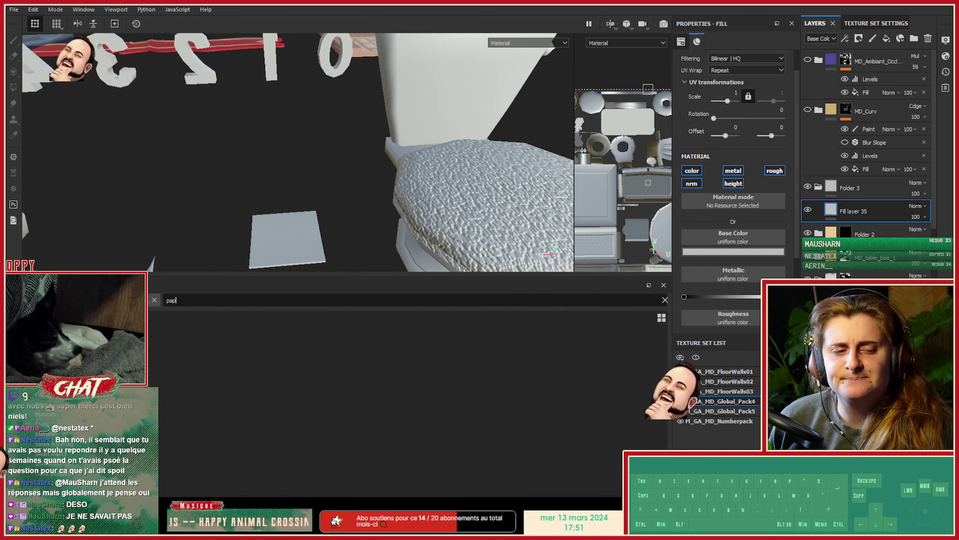
{"action": "left_click_drag", "start_coordinate": [110, 340], "coordinate": [862, 207]}
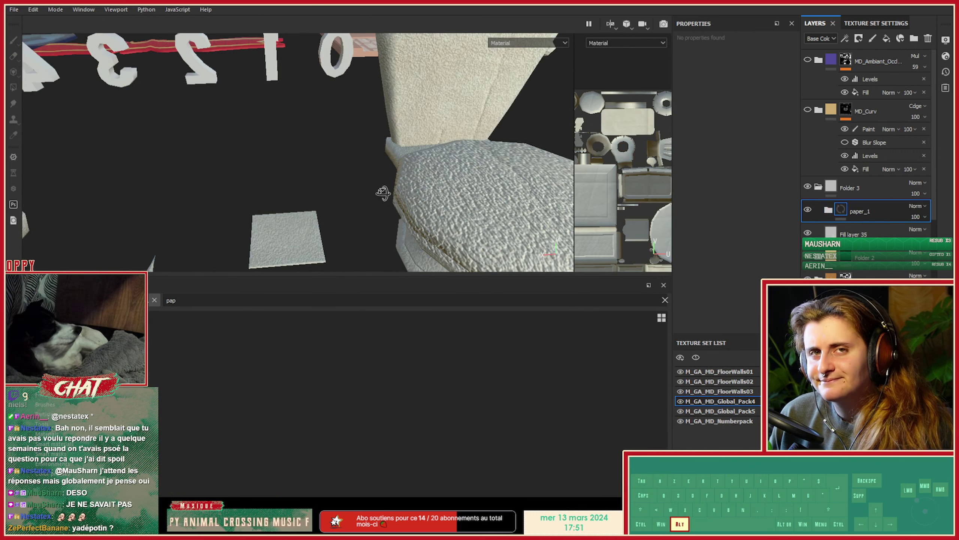
Frame the flat square sheet, expand the paper_1 group and delete its Folds and Dirt spots layers.
{"action": "left_click_drag", "start_coordinate": [383, 193], "coordinate": [349, 220], "text": "alt"}
{"action": "middle_click_drag", "start_coordinate": [349, 219], "coordinate": [355, 127], "text": "alt"}
{"action": "right_click_drag", "start_coordinate": [355, 127], "coordinate": [498, 156], "text": "alt"}
{"action": "left_click_drag", "start_coordinate": [315, 160], "coordinate": [349, 142], "text": "alt"}
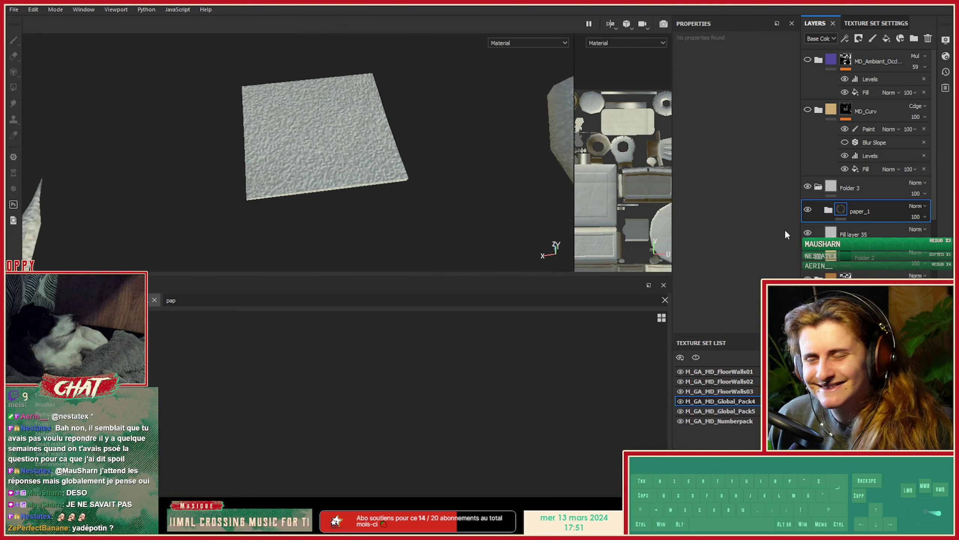
{"action": "left_click", "coordinate": [833, 211]}
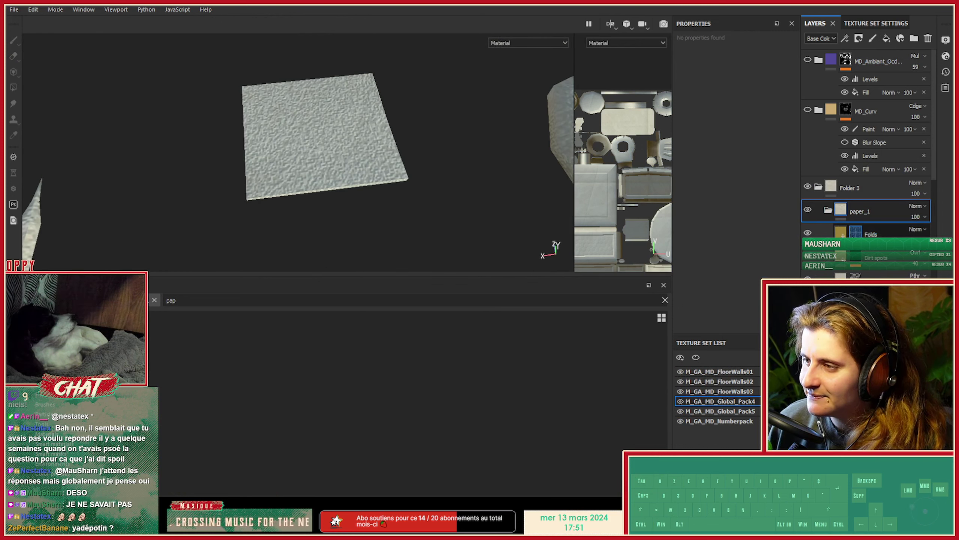
{"action": "left_click", "coordinate": [877, 234]}
{"action": "left_click", "coordinate": [877, 258], "text": "ctrl"}
{"action": "key", "text": "Delete"}
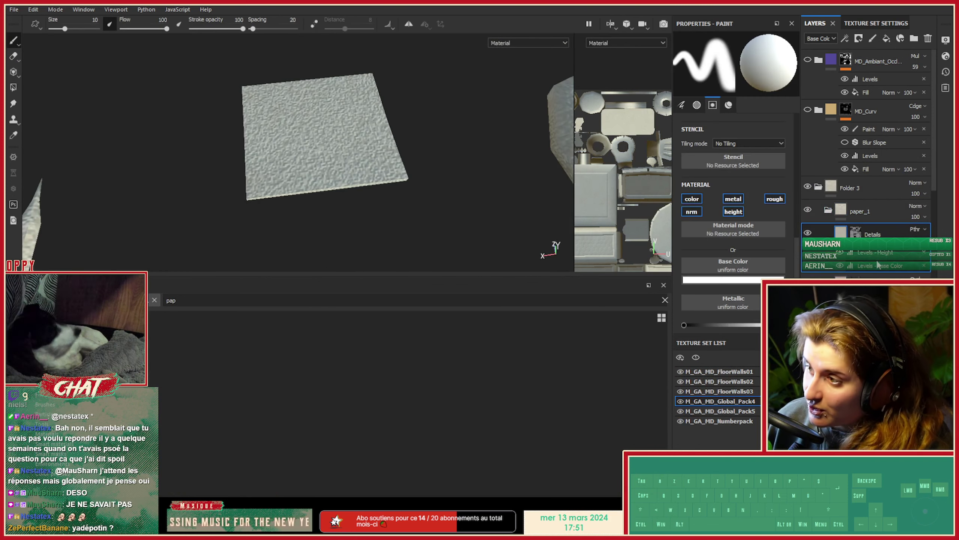
Examine the Levels - Base Color effect, the base color variation layer and the Base layer in paper_1, toggling their visibility to compare.
{"action": "scroll", "coordinate": [876, 257], "scroll_direction": "down", "scroll_amount": 3}
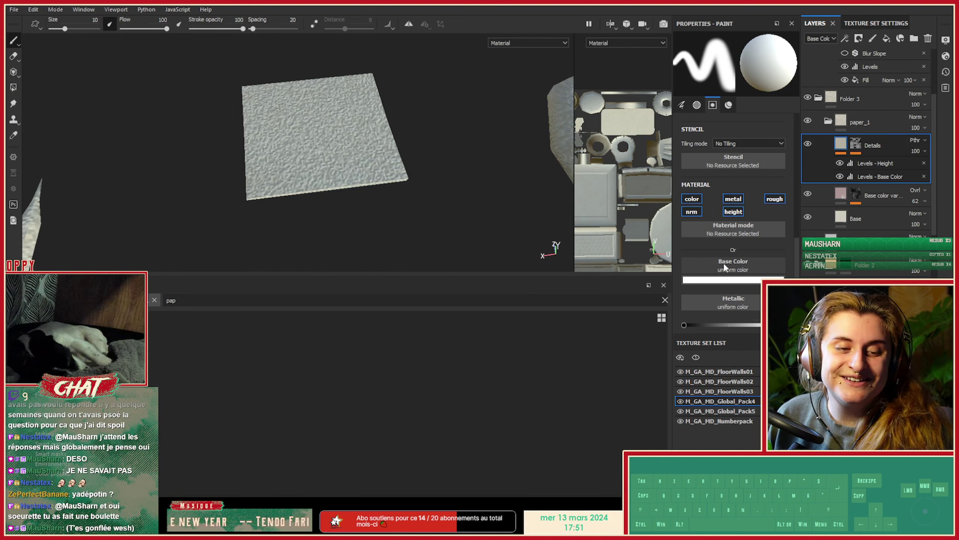
{"action": "left_click", "coordinate": [869, 174]}
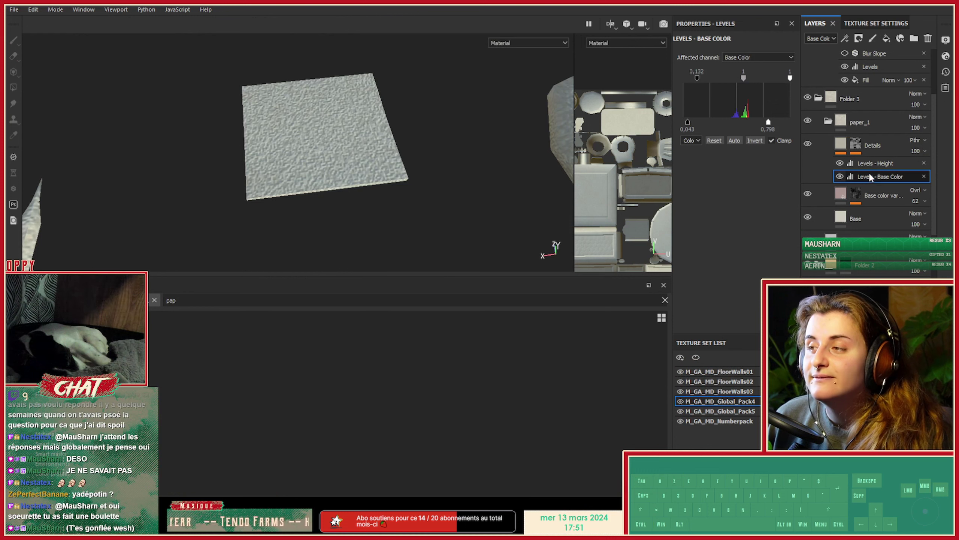
{"action": "left_click", "coordinate": [840, 176]}
{"action": "left_click", "coordinate": [840, 176]}
{"action": "left_click", "coordinate": [869, 195]}
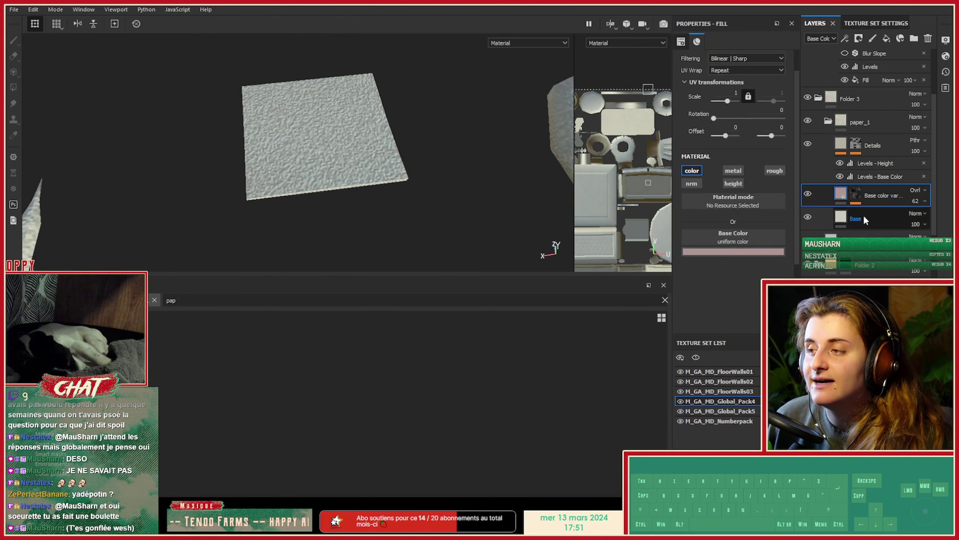
{"action": "left_click", "coordinate": [864, 214]}
{"action": "scroll", "coordinate": [736, 273], "scroll_direction": "down", "scroll_amount": 3}
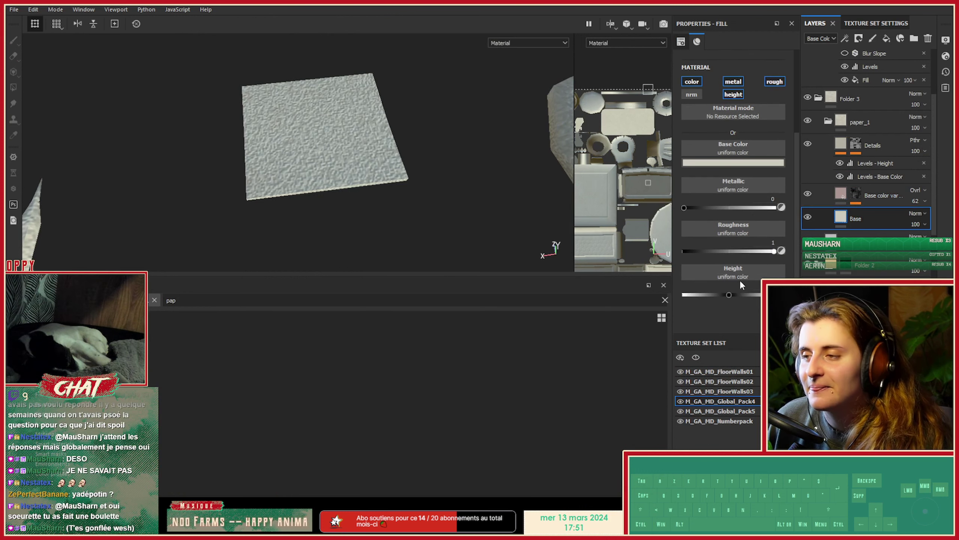
{"action": "left_click", "coordinate": [808, 217]}
{"action": "left_click", "coordinate": [808, 217]}
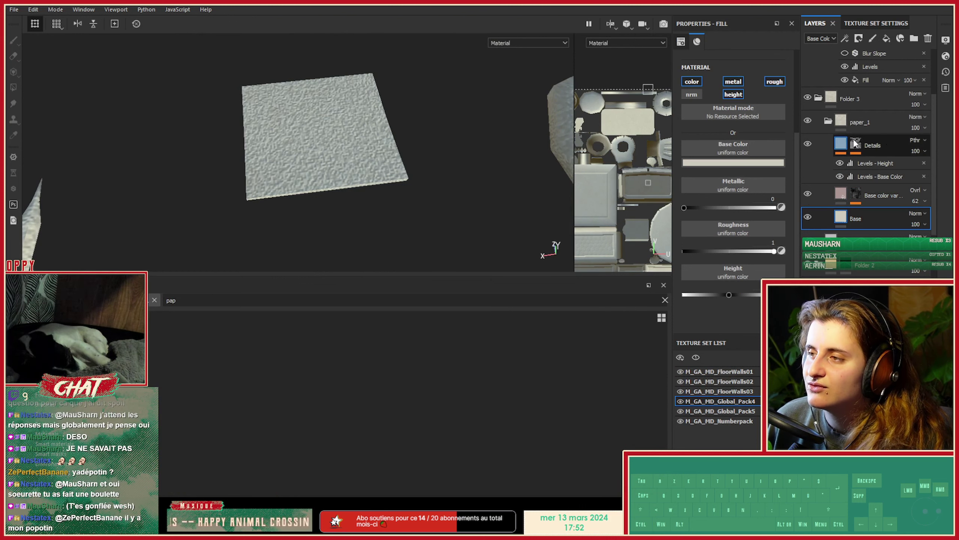
Try deleting the Details and base color variation layers and raising the Base fill's UV scale, and undo the changes.
{"action": "left_click", "coordinate": [845, 148]}
{"action": "left_click", "coordinate": [884, 194], "text": "ctrl"}
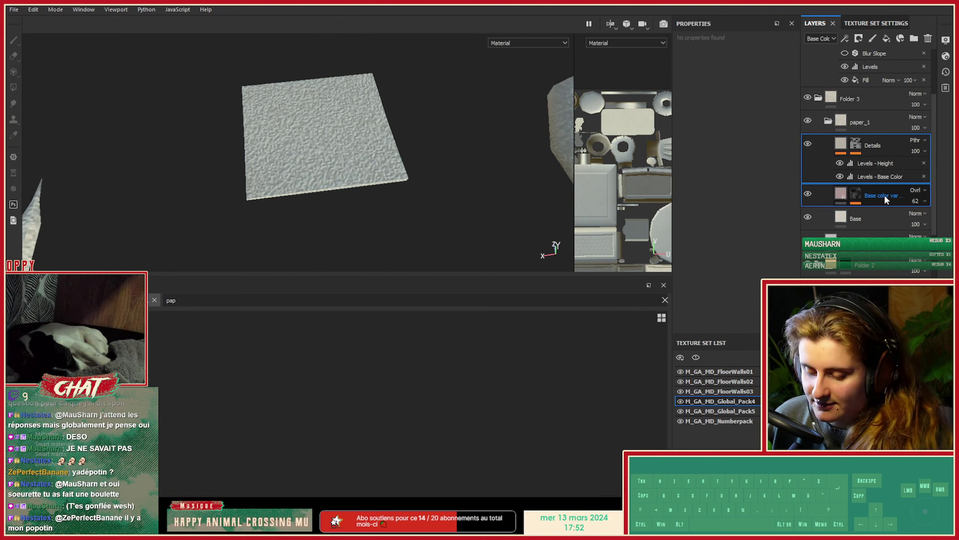
{"action": "key", "text": "Delete"}
{"action": "scroll", "coordinate": [752, 177], "scroll_direction": "up", "scroll_amount": 4}
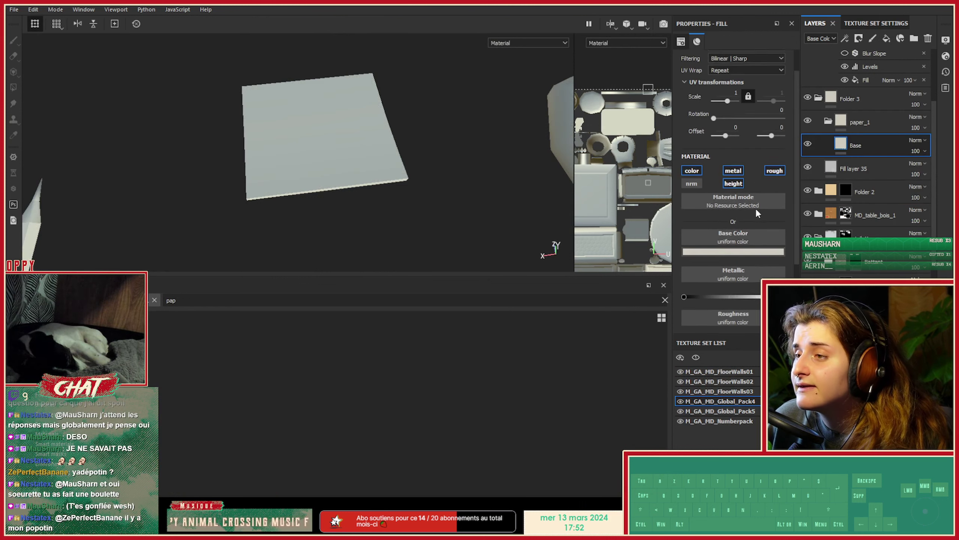
{"action": "left_click_drag", "start_coordinate": [727, 130], "coordinate": [729, 135]}
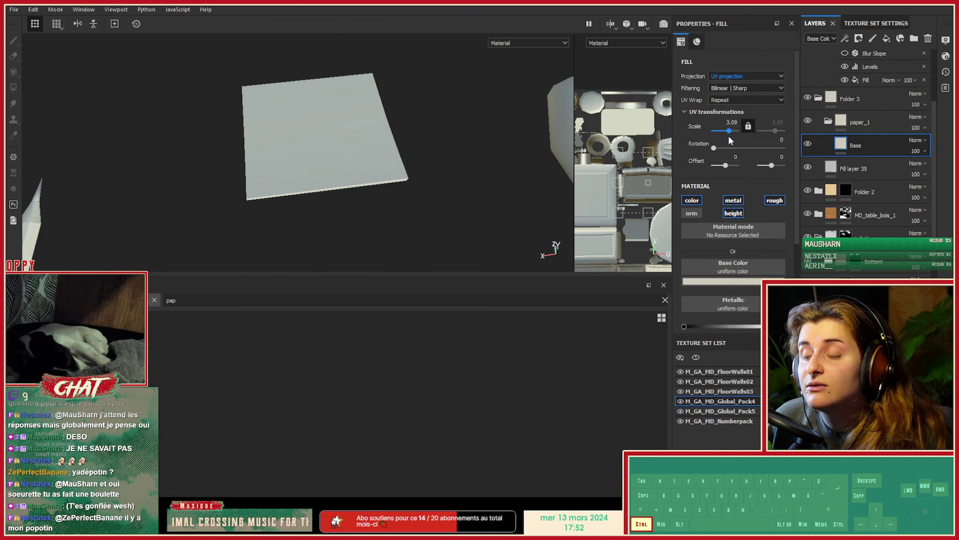
{"action": "key", "text": "ctrl+z"}
Try hiding the Details layer and deleting the base color variation layer from the paper_1 group.
{"action": "left_click", "coordinate": [875, 145]}
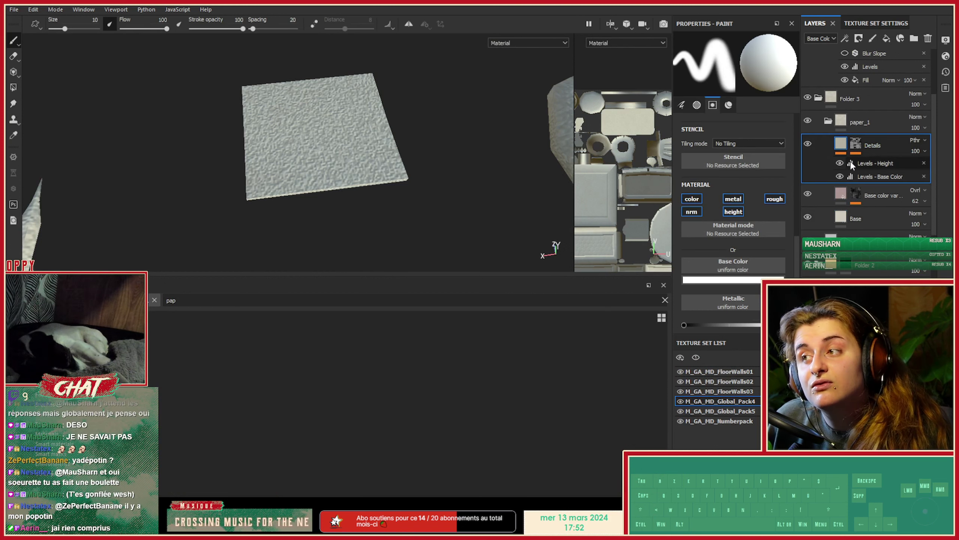
{"action": "left_click", "coordinate": [807, 144]}
{"action": "left_click", "coordinate": [856, 194]}
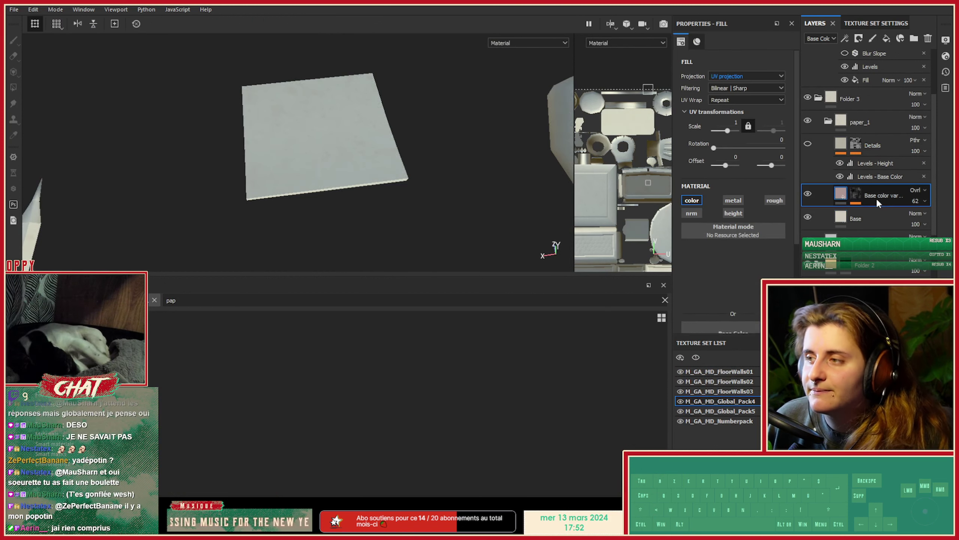
{"action": "left_click", "coordinate": [855, 194]}
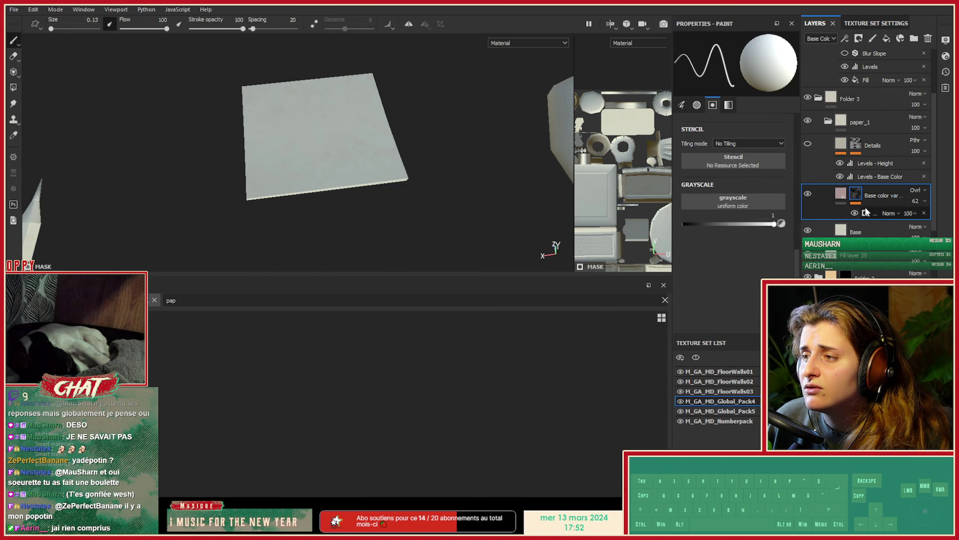
{"action": "left_click", "coordinate": [875, 210]}
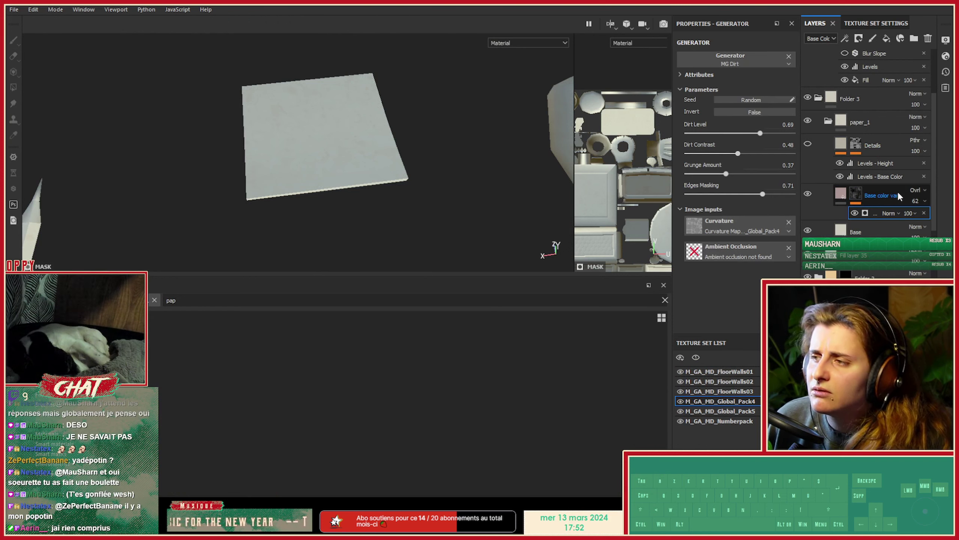
{"action": "key", "text": "Delete"}
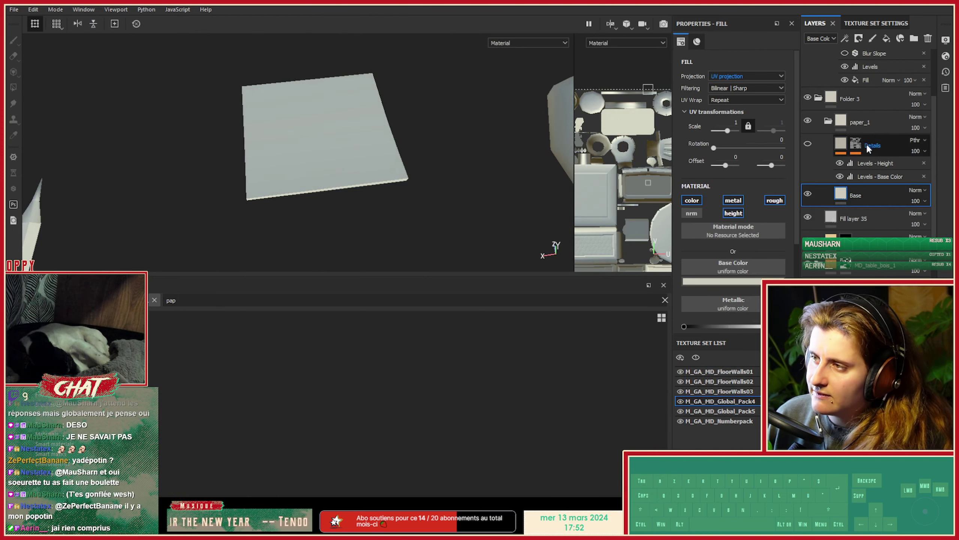
Try a scale of 3.2 on the Details mask's fill, and undo it together with the previous layer hiding and deletion.
{"action": "left_click", "coordinate": [867, 147]}
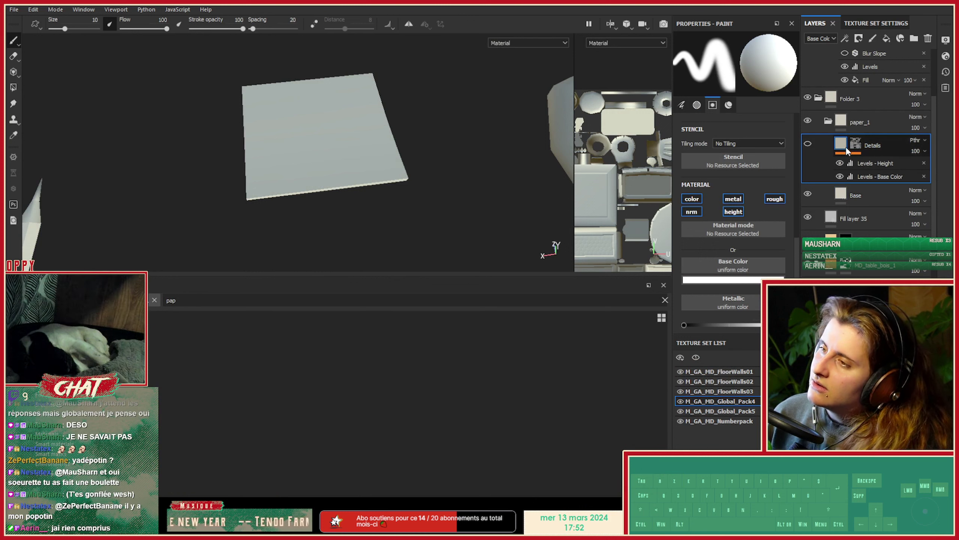
{"action": "left_click", "coordinate": [856, 150]}
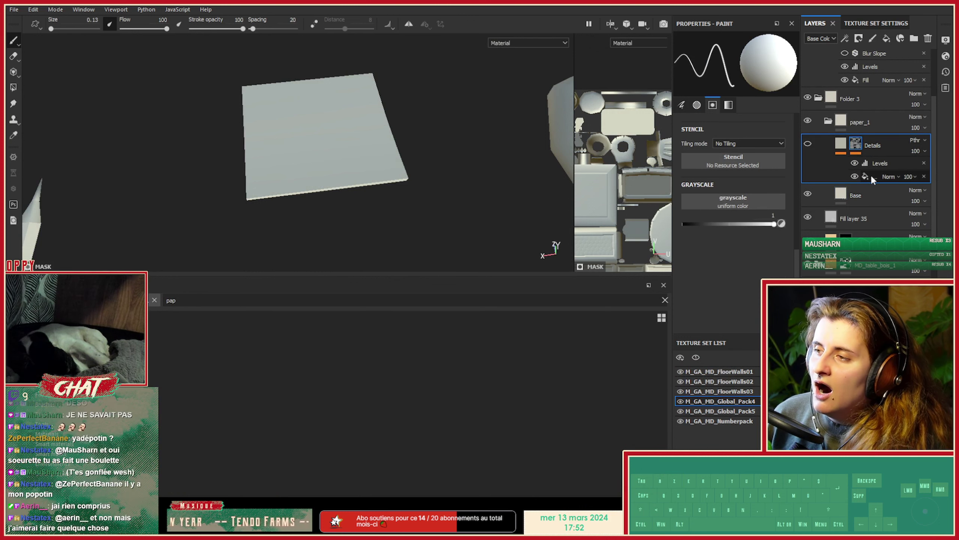
{"action": "left_click", "coordinate": [871, 175]}
{"action": "left_click_drag", "start_coordinate": [736, 147], "coordinate": [734, 147]}
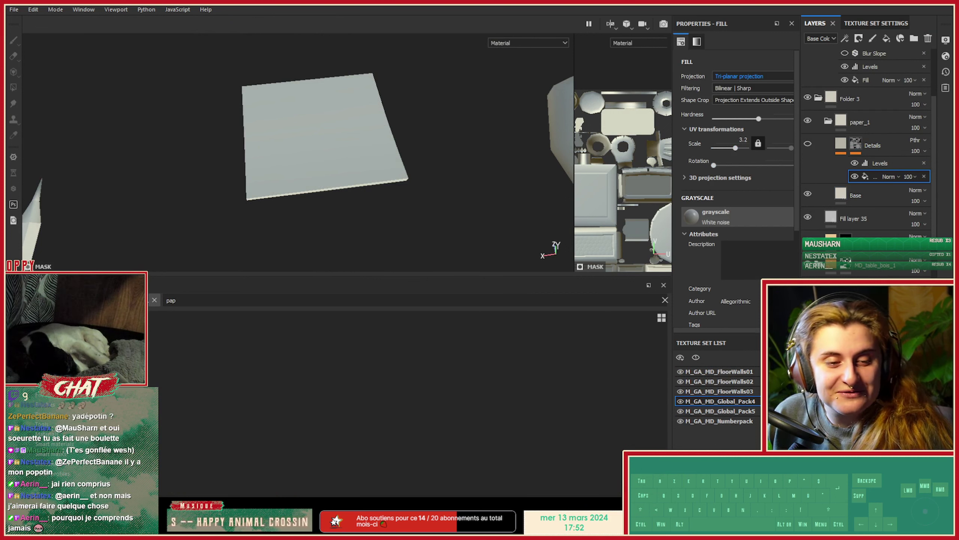
{"action": "key", "text": "ctrl+z"}
{"action": "key", "text": "ctrl+z"}
{"action": "key", "text": "ctrl+z"}
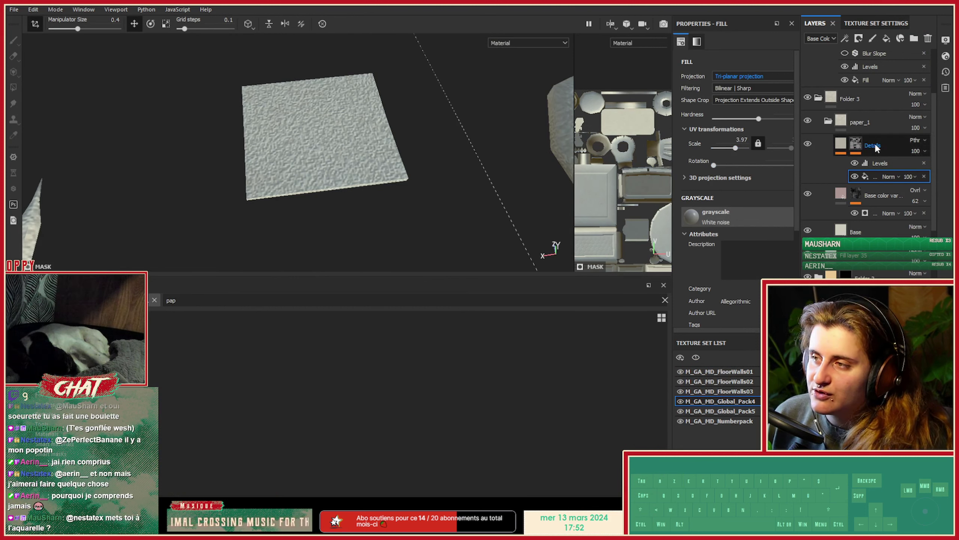
Set the scale of the white noise fill in the Details mask to 42.47.
{"action": "left_click", "coordinate": [856, 178]}
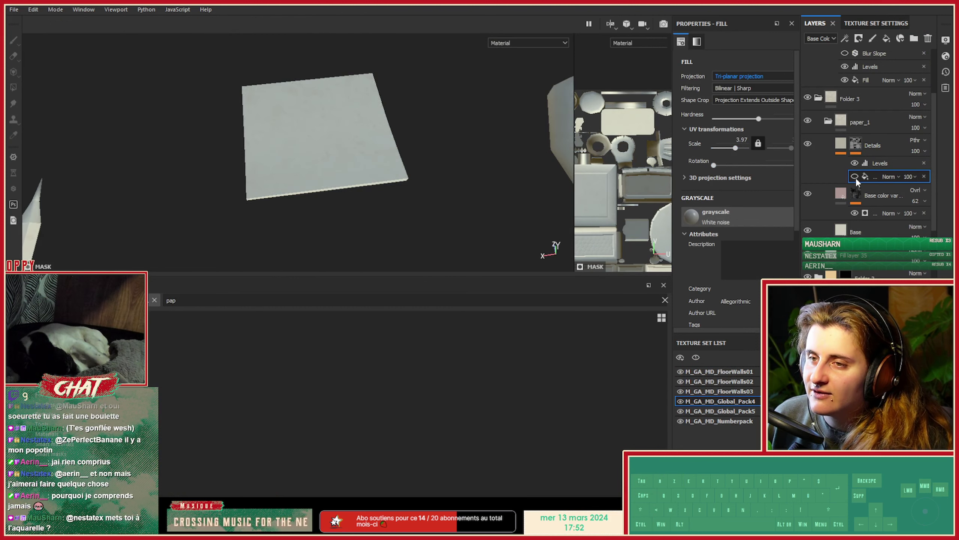
{"action": "left_click", "coordinate": [856, 179]}
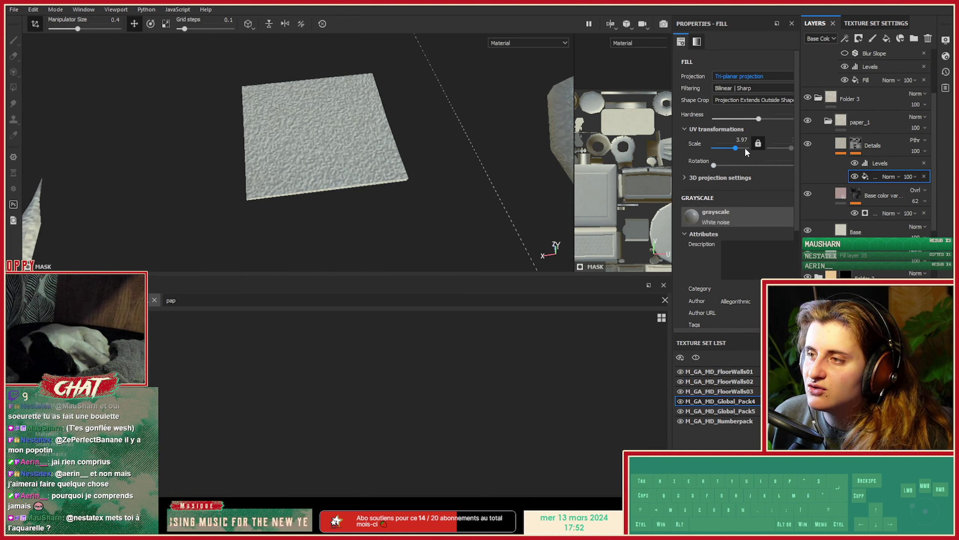
{"action": "left_click_drag", "start_coordinate": [745, 147], "coordinate": [740, 152]}
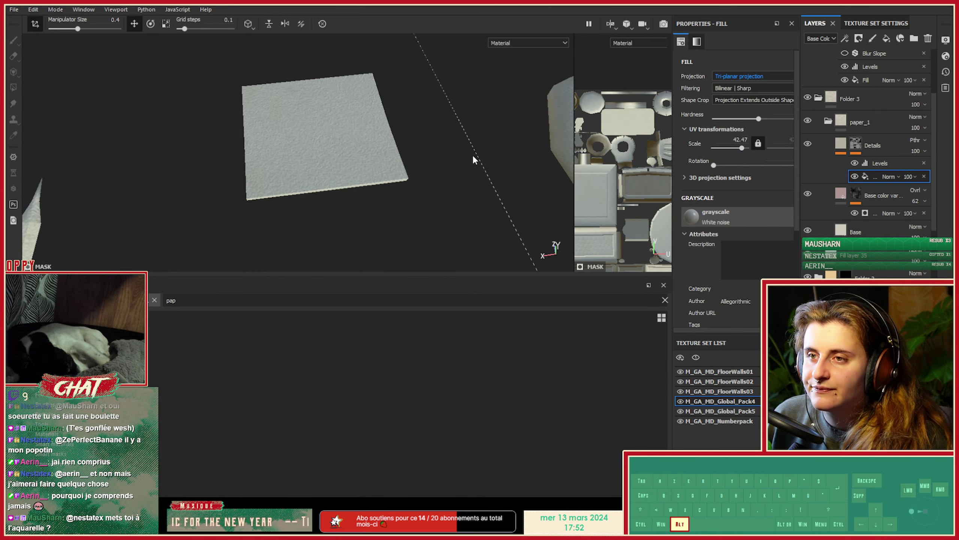
{"action": "right_click_drag", "start_coordinate": [475, 160], "coordinate": [122, 142], "text": "alt"}
{"action": "left_click_drag", "start_coordinate": [122, 141], "coordinate": [411, 180], "text": "alt"}
{"action": "right_click_drag", "start_coordinate": [411, 180], "coordinate": [771, 160], "text": "alt"}
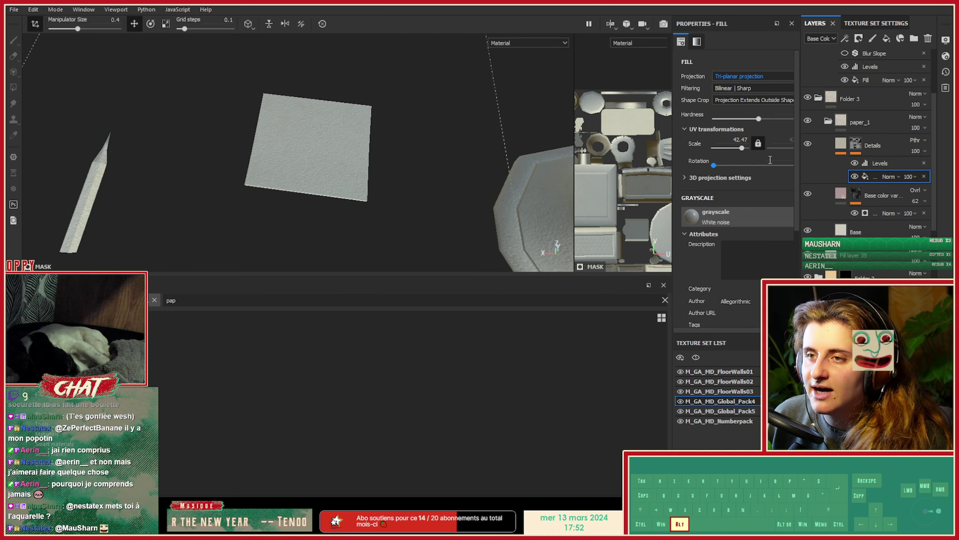
Add a black mask to the paper_1 group, reveal only the square sheet with Polygon Fill, and collapse the group.
{"action": "right_click", "coordinate": [857, 123]}
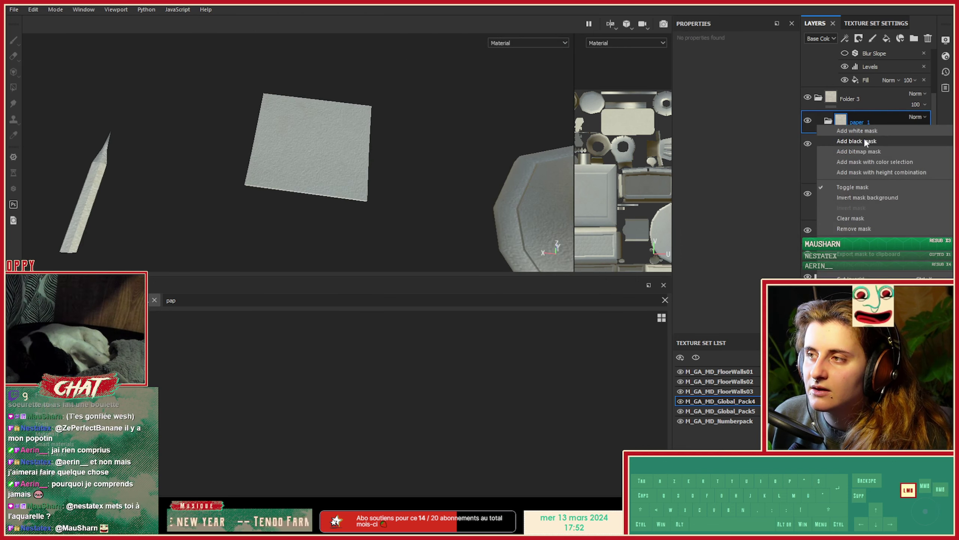
{"action": "left_click", "coordinate": [857, 141]}
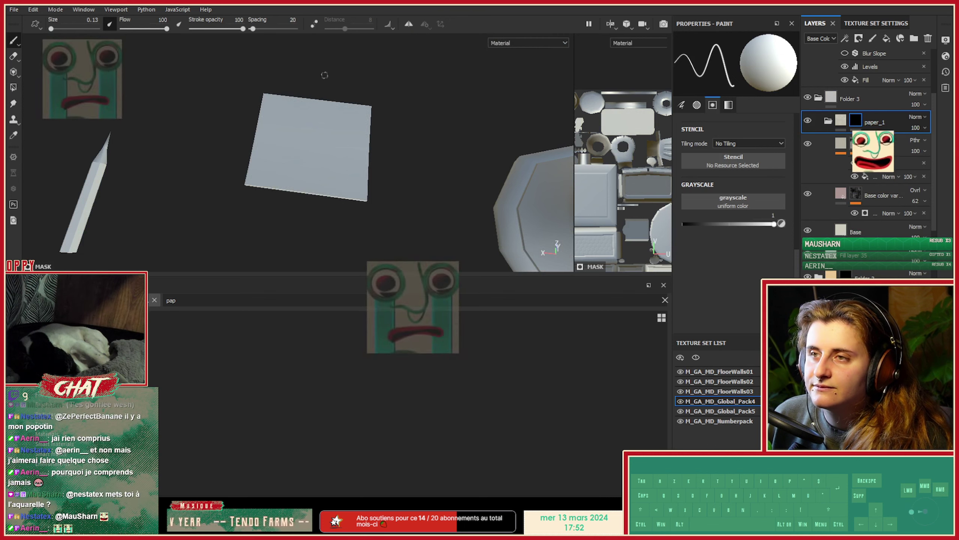
{"action": "left_click", "coordinate": [13, 87]}
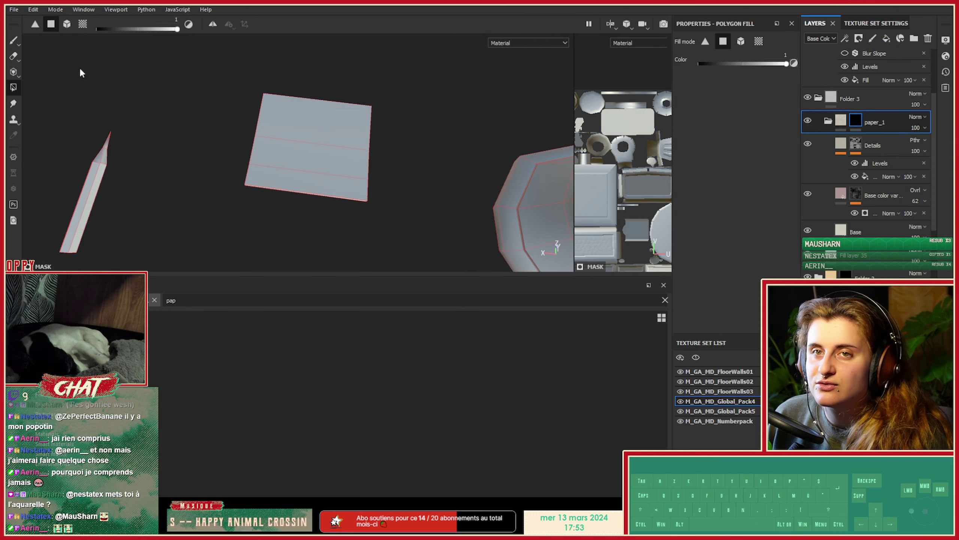
{"action": "left_click_drag", "start_coordinate": [243, 85], "coordinate": [380, 232]}
{"action": "left_click_drag", "start_coordinate": [242, 71], "coordinate": [378, 214]}
{"action": "left_click", "coordinate": [829, 121]}
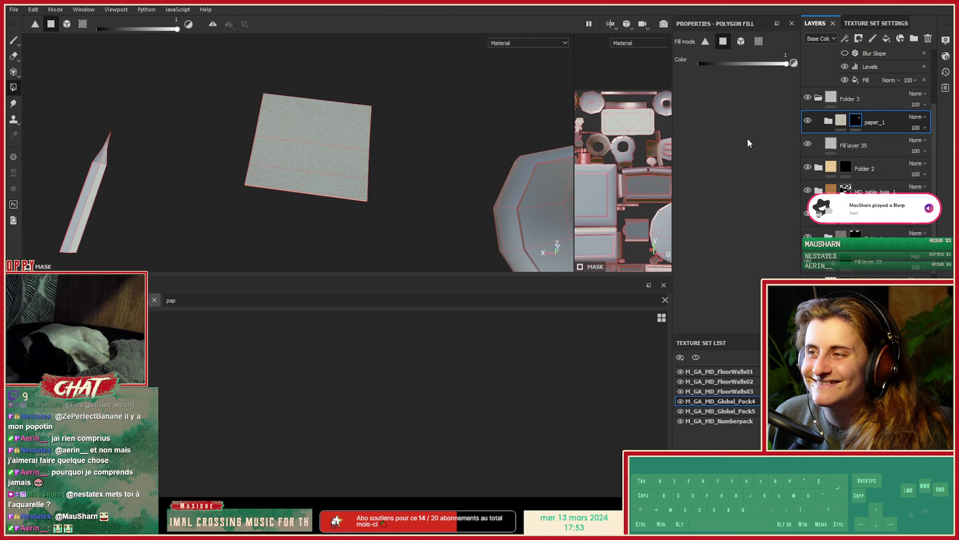
Expand the paper_1 group and move Fill layer 35 into it beneath the Base layer.
{"action": "right_click_drag", "start_coordinate": [408, 199], "coordinate": [185, 175], "text": "alt"}
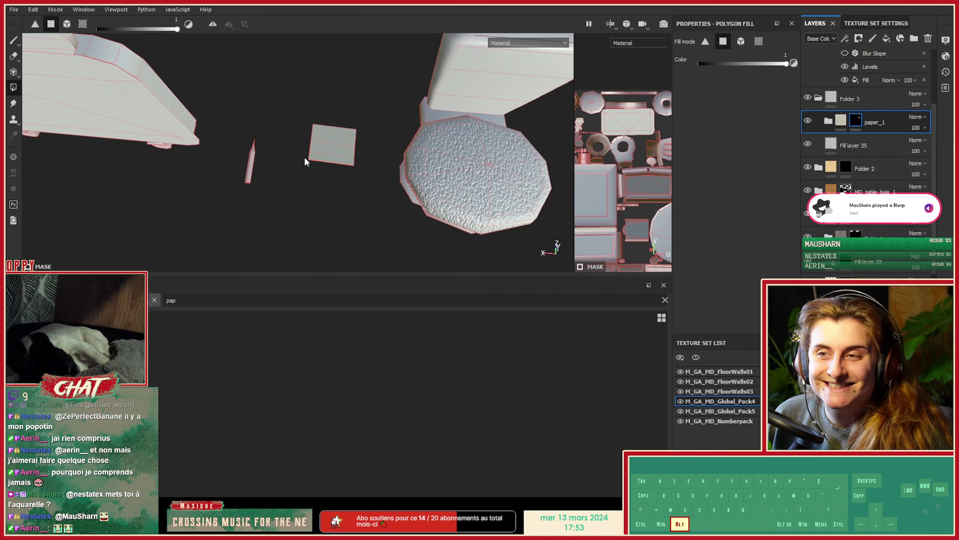
{"action": "left_click_drag", "start_coordinate": [306, 162], "coordinate": [385, 151], "text": "alt"}
{"action": "mouse_move", "coordinate": [385, 151]}
{"action": "middle_mouse_down", "text": "alt"}
{"action": "mouse_move", "coordinate": [390, 165]}
{"action": "mouse_move", "coordinate": [360, 228]}
{"action": "middle_mouse_up", "text": "alt"}
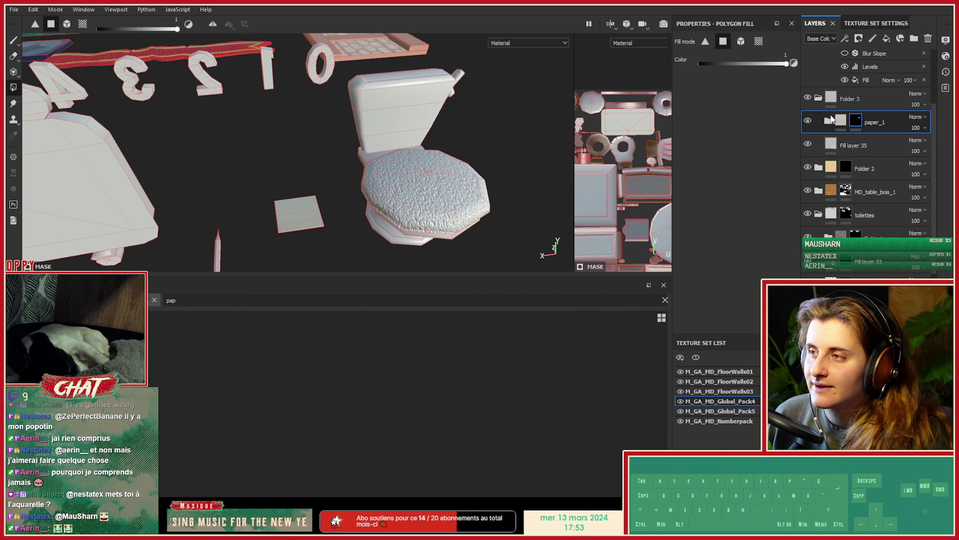
{"action": "left_click", "coordinate": [854, 146]}
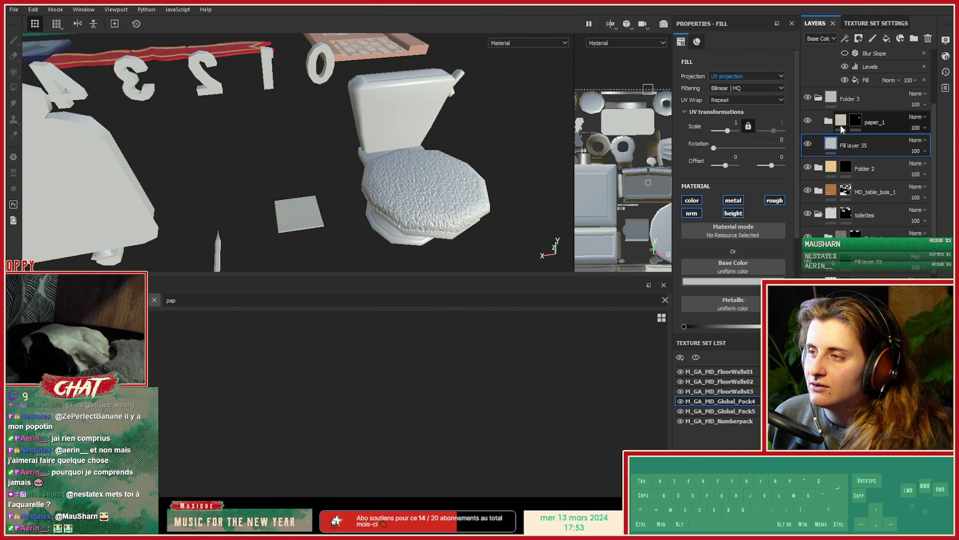
{"action": "left_click", "coordinate": [829, 121]}
{"action": "left_click_drag", "start_coordinate": [870, 245], "coordinate": [861, 233]}
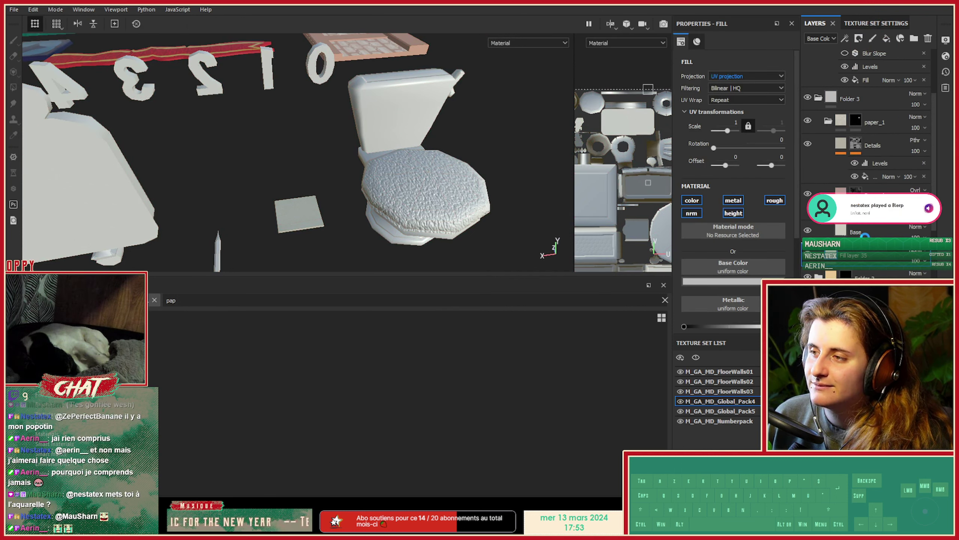
Examine the props across the scene, ending at the desk with the paper block, pencil pot and pencils.
{"action": "left_click_drag", "start_coordinate": [398, 189], "coordinate": [367, 218], "text": "alt"}
{"action": "right_click_drag", "start_coordinate": [367, 221], "coordinate": [480, 204], "text": "alt"}
{"action": "middle_click_drag", "start_coordinate": [167, 174], "coordinate": [372, 209], "text": "alt"}
{"action": "middle_click_drag", "start_coordinate": [307, 181], "coordinate": [321, 229], "text": "alt"}
{"action": "right_click_drag", "start_coordinate": [364, 221], "coordinate": [204, 197], "text": "alt"}
{"action": "left_click_drag", "start_coordinate": [204, 197], "coordinate": [292, 222], "text": "alt"}
{"action": "middle_click_drag", "start_coordinate": [293, 223], "coordinate": [410, 219], "text": "alt"}
{"action": "middle_click_drag", "start_coordinate": [214, 174], "coordinate": [256, 197], "text": "alt"}
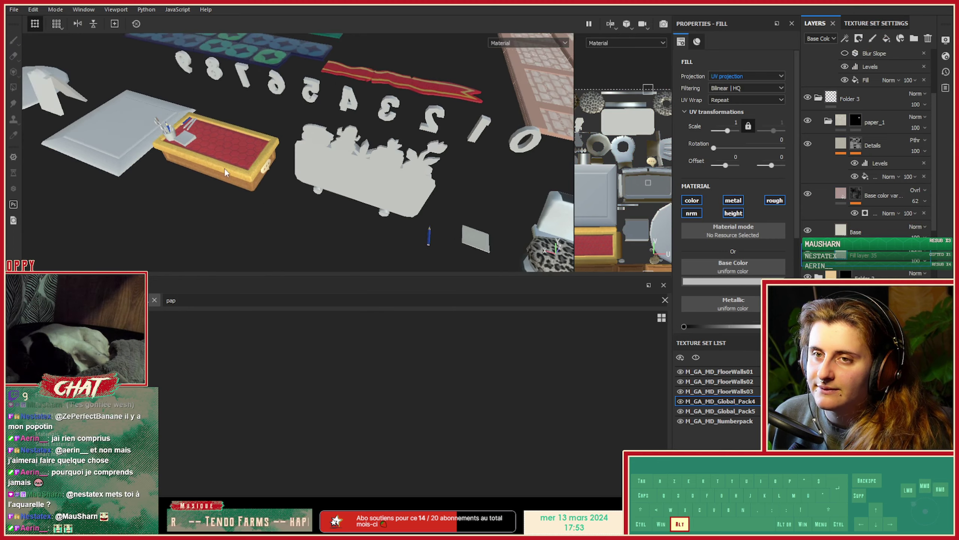
{"action": "right_click_drag", "start_coordinate": [264, 196], "coordinate": [367, 191], "text": "alt"}
{"action": "left_click_drag", "start_coordinate": [366, 191], "coordinate": [336, 196], "text": "alt"}
{"action": "middle_click_drag", "start_coordinate": [357, 200], "coordinate": [260, 198], "text": "alt"}
{"action": "right_click_drag", "start_coordinate": [325, 195], "coordinate": [432, 188], "text": "alt"}
{"action": "middle_click_drag", "start_coordinate": [363, 196], "coordinate": [332, 242], "text": "alt"}
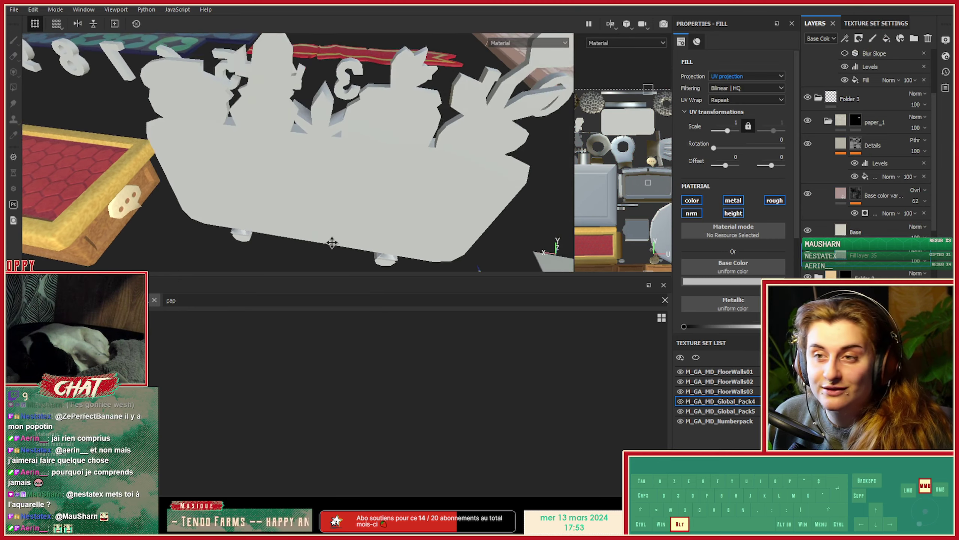
{"action": "left_click_drag", "start_coordinate": [159, 217], "coordinate": [264, 191], "text": "alt"}
{"action": "middle_click_drag", "start_coordinate": [268, 189], "coordinate": [197, 107], "text": "alt"}
{"action": "right_click_drag", "start_coordinate": [449, 155], "coordinate": [321, 185], "text": "alt"}
{"action": "mouse_move", "coordinate": [321, 185]}
{"action": "left_mouse_down", "text": "alt"}
{"action": "mouse_move", "coordinate": [392, 221]}
{"action": "mouse_move", "coordinate": [326, 197]}
{"action": "left_mouse_up", "text": "alt"}
{"action": "middle_click_drag", "start_coordinate": [327, 196], "coordinate": [197, 159], "text": "alt"}
{"action": "right_click_drag", "start_coordinate": [325, 234], "coordinate": [457, 253], "text": "alt"}
{"action": "middle_click_drag", "start_coordinate": [456, 253], "coordinate": [218, 163], "text": "alt"}
{"action": "mouse_move", "coordinate": [256, 185]}
{"action": "left_mouse_down", "text": "alt"}
{"action": "mouse_move", "coordinate": [333, 177]}
{"action": "mouse_move", "coordinate": [274, 141]}
{"action": "mouse_move", "coordinate": [328, 129]}
{"action": "mouse_move", "coordinate": [227, 163]}
{"action": "mouse_move", "coordinate": [313, 186]}
{"action": "left_mouse_up", "text": "alt"}
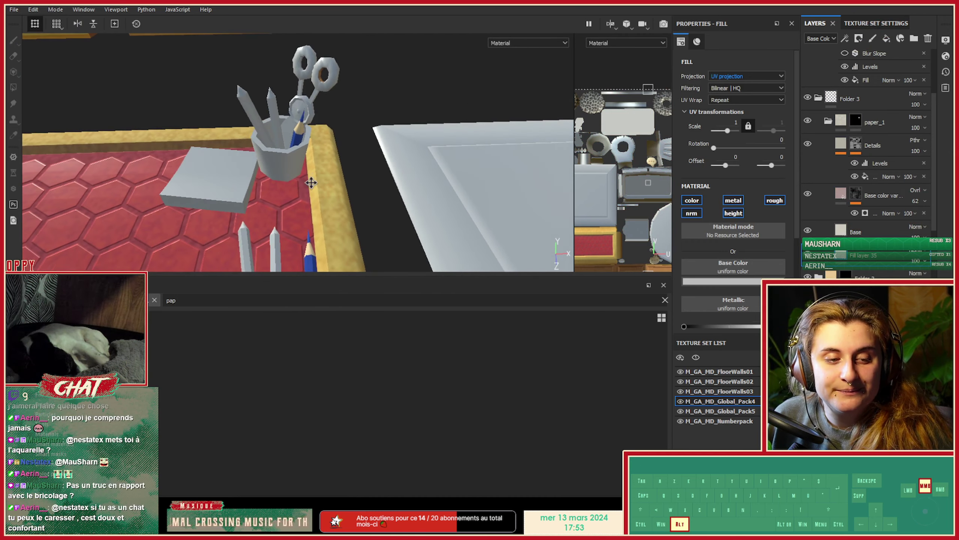
{"action": "mouse_move", "coordinate": [310, 182]}
{"action": "middle_mouse_down", "text": "alt"}
{"action": "mouse_move", "coordinate": [357, 188]}
{"action": "mouse_move", "coordinate": [386, 140]}
{"action": "middle_mouse_up", "text": "alt"}
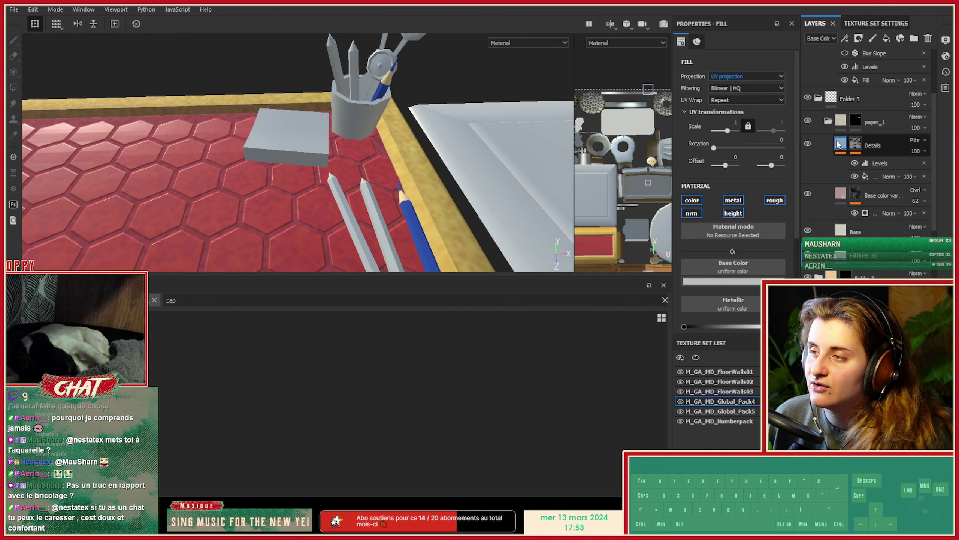
Collapse the paper_1 group, and briefly expand Folder 2 before collapsing it again.
{"action": "left_click", "coordinate": [828, 122]}
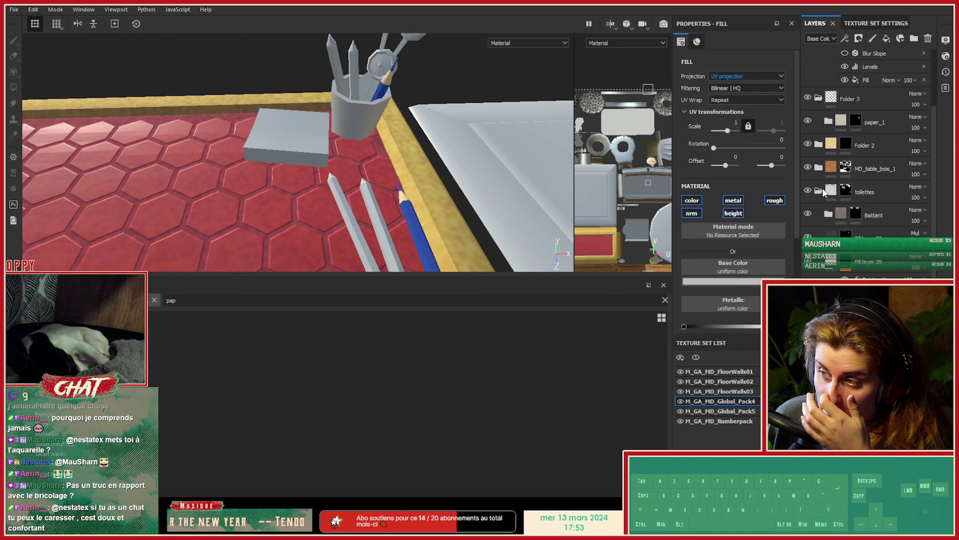
{"action": "left_click", "coordinate": [818, 145]}
{"action": "left_click", "coordinate": [818, 145]}
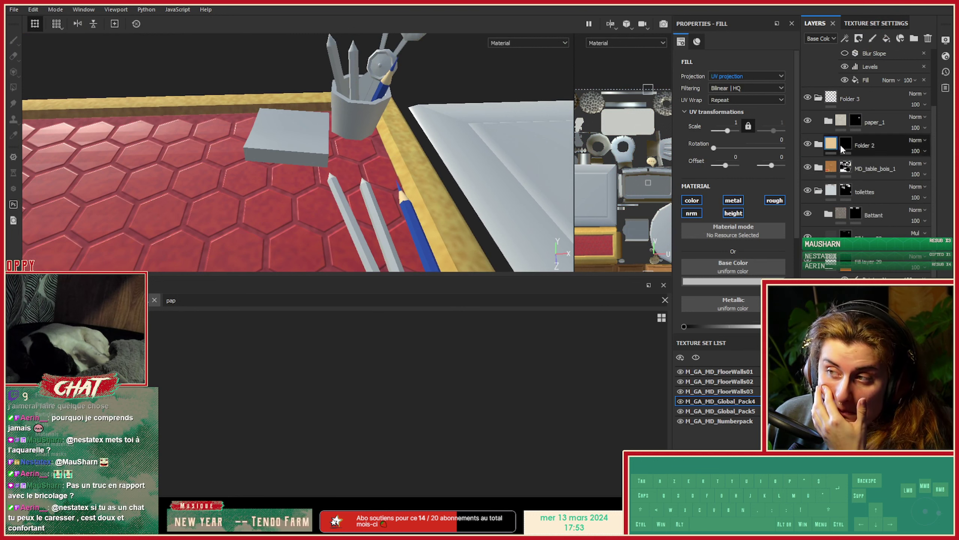
Rename Folder 2 as crayon and expand the group.
{"action": "double_click", "coordinate": [865, 147]}
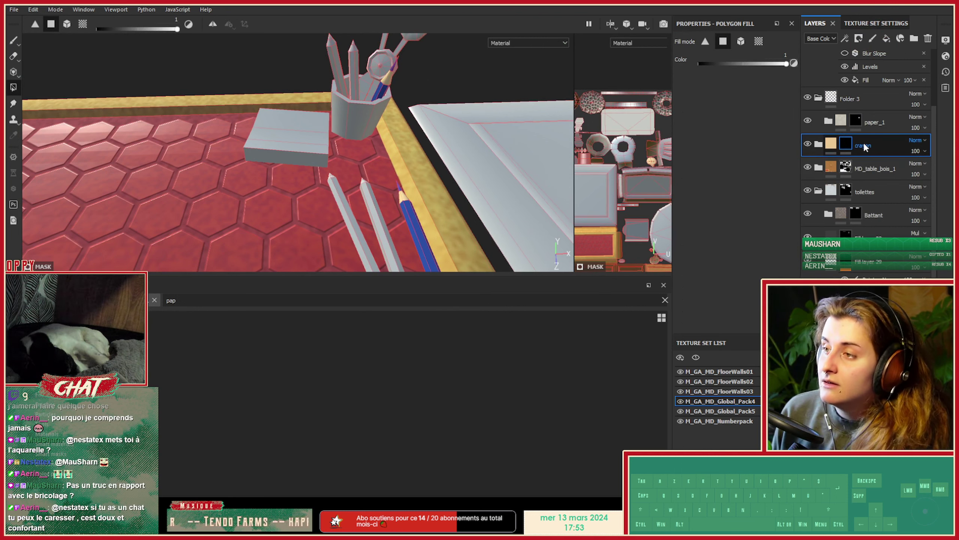
{"action": "left_click", "coordinate": [819, 145]}
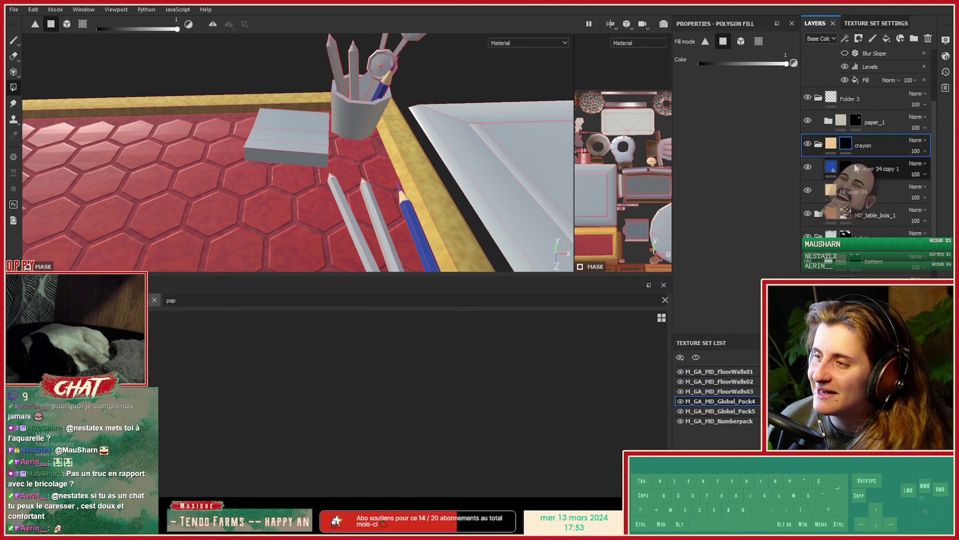
Reveal the two remaining grey pencils on the desk in the crayon group's mask, using Polygon Fill in mesh mode.
{"action": "left_click", "coordinate": [740, 42]}
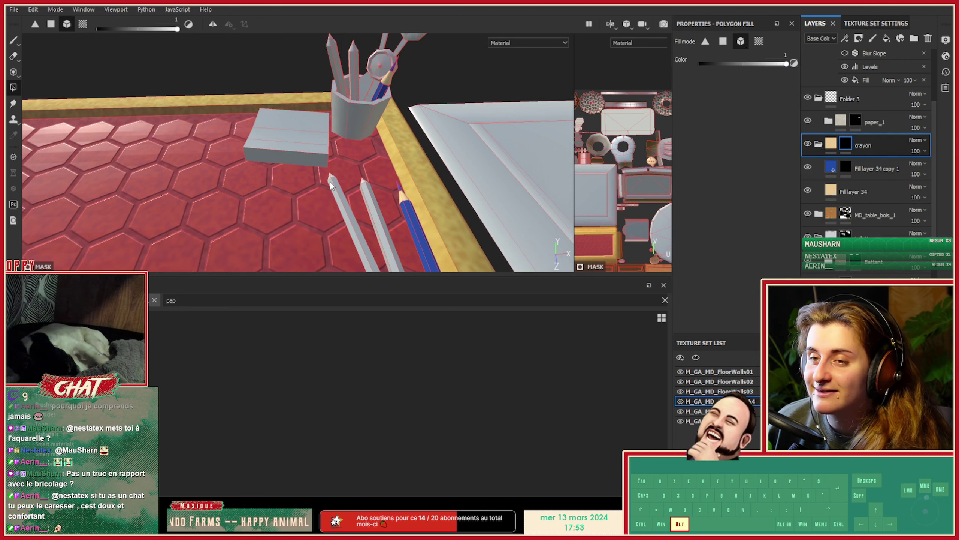
{"action": "left_click_drag", "start_coordinate": [340, 163], "coordinate": [300, 210], "text": "alt"}
{"action": "middle_click_drag", "start_coordinate": [301, 211], "coordinate": [242, 149], "text": "alt"}
{"action": "mouse_move", "coordinate": [279, 151]}
{"action": "left_mouse_down", "text": "alt"}
{"action": "mouse_move", "coordinate": [247, 169]}
{"action": "mouse_move", "coordinate": [288, 211]}
{"action": "mouse_move", "coordinate": [139, 163]}
{"action": "mouse_move", "coordinate": [216, 167]}
{"action": "mouse_move", "coordinate": [413, 218]}
{"action": "mouse_move", "coordinate": [113, 190]}
{"action": "left_mouse_up", "text": "alt"}
{"action": "right_click_drag", "start_coordinate": [113, 190], "coordinate": [340, 188], "text": "alt"}
{"action": "middle_click_drag", "start_coordinate": [339, 189], "coordinate": [264, 174], "text": "alt"}
{"action": "left_click_drag", "start_coordinate": [265, 173], "coordinate": [299, 205], "text": "alt"}
{"action": "right_click_drag", "start_coordinate": [300, 206], "coordinate": [223, 214], "text": "alt"}
{"action": "middle_click_drag", "start_coordinate": [223, 214], "coordinate": [315, 167], "text": "alt"}
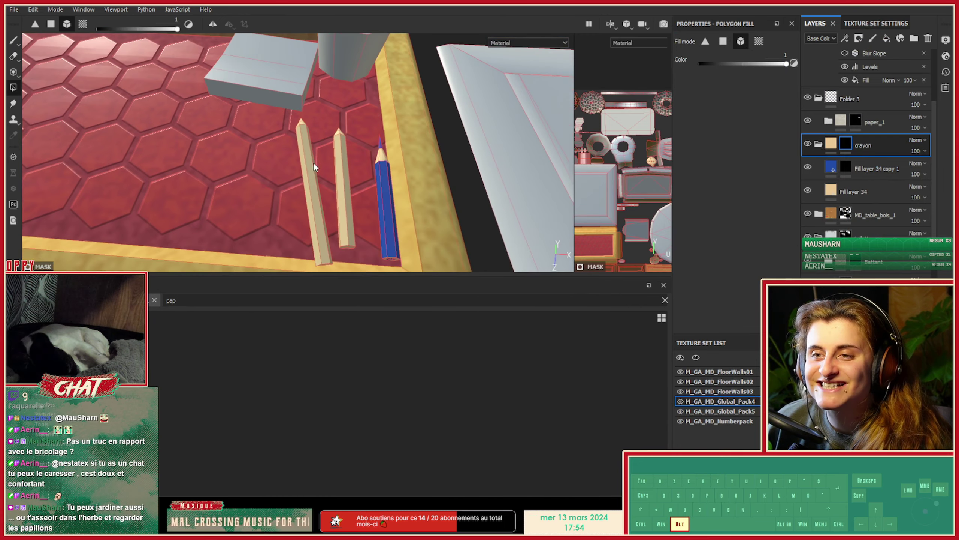
{"action": "right_click_drag", "start_coordinate": [315, 167], "coordinate": [185, 178], "text": "alt"}
{"action": "left_click_drag", "start_coordinate": [184, 177], "coordinate": [278, 184], "text": "alt"}
{"action": "middle_click_drag", "start_coordinate": [279, 184], "coordinate": [272, 164], "text": "alt"}
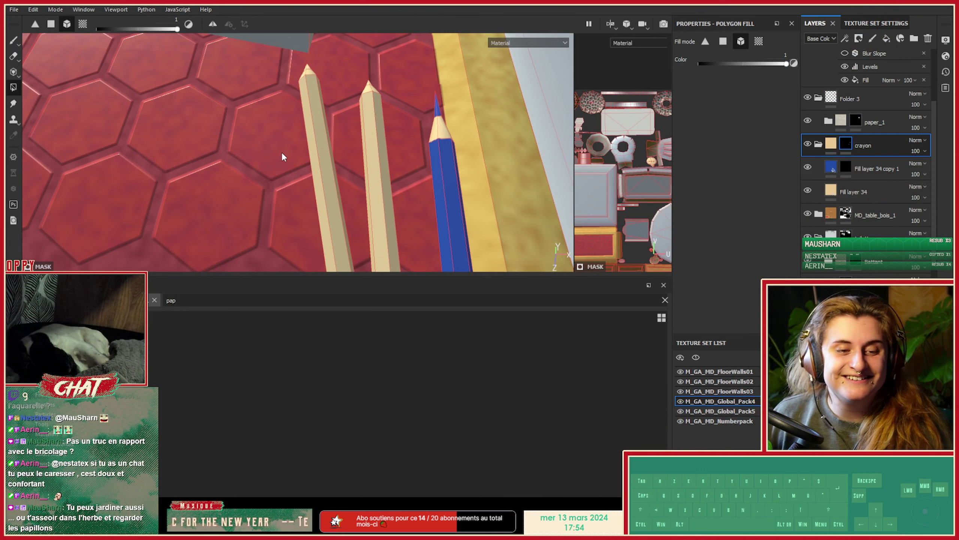
Duplicate Fill layer 34 copy 1 in the crayon group and give the duplicate a fresh black mask.
{"action": "left_click", "coordinate": [863, 167]}
{"action": "right_click", "coordinate": [843, 167]}
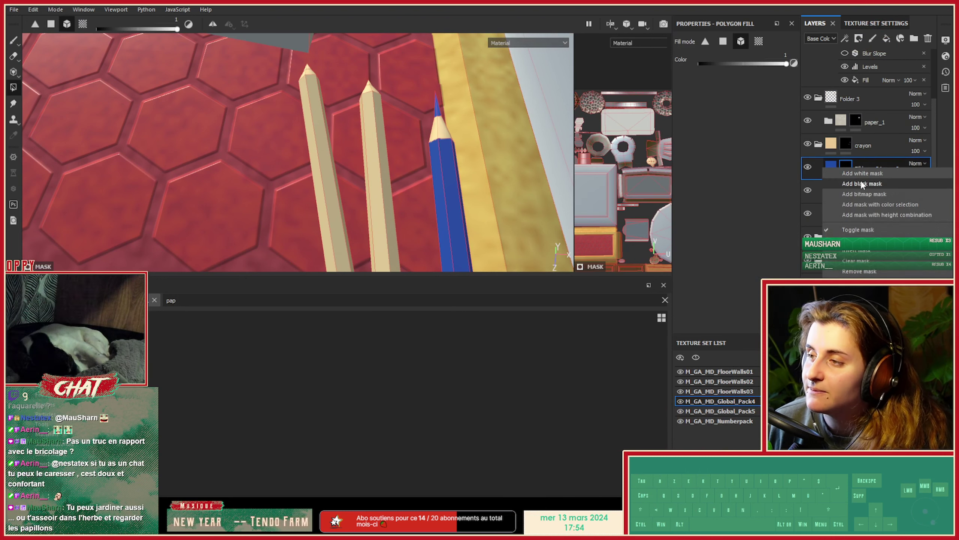
{"action": "left_click", "coordinate": [861, 183]}
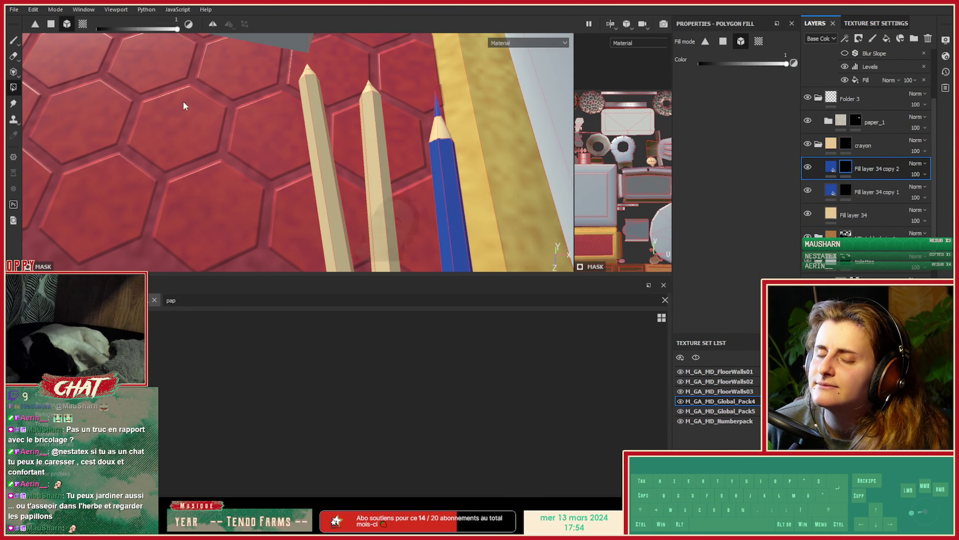
Mask Fill layer 34 copy 2 onto the middle pencil's body and tip with Polygon Fill, and paint the lead on its end.
{"action": "left_click", "coordinate": [722, 44]}
{"action": "mouse_move", "coordinate": [378, 145]}
{"action": "left_mouse_down", "text": "alt"}
{"action": "mouse_move", "coordinate": [371, 169]}
{"action": "mouse_move", "coordinate": [368, 142]}
{"action": "mouse_move", "coordinate": [385, 154]}
{"action": "left_mouse_up", "text": "alt"}
{"action": "middle_click_drag", "start_coordinate": [381, 147], "coordinate": [352, 231], "text": "alt"}
{"action": "right_click_drag", "start_coordinate": [351, 231], "coordinate": [505, 178], "text": "alt"}
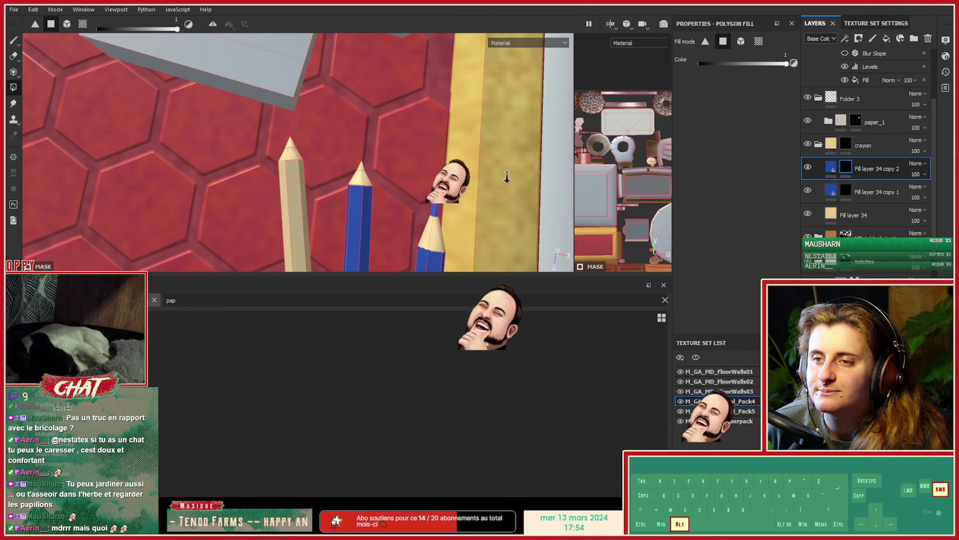
{"action": "left_click_drag", "start_coordinate": [357, 155], "coordinate": [370, 164]}
{"action": "middle_click_drag", "start_coordinate": [371, 165], "coordinate": [356, 60], "text": "alt"}
{"action": "right_click_drag", "start_coordinate": [385, 140], "coordinate": [345, 150], "text": "alt"}
{"action": "middle_click_drag", "start_coordinate": [345, 150], "coordinate": [379, 140], "text": "alt"}
{"action": "mouse_move", "coordinate": [413, 169]}
{"action": "left_mouse_down", "text": "alt"}
{"action": "mouse_move", "coordinate": [456, 199]}
{"action": "mouse_move", "coordinate": [445, 123]}
{"action": "left_mouse_up", "text": "alt"}
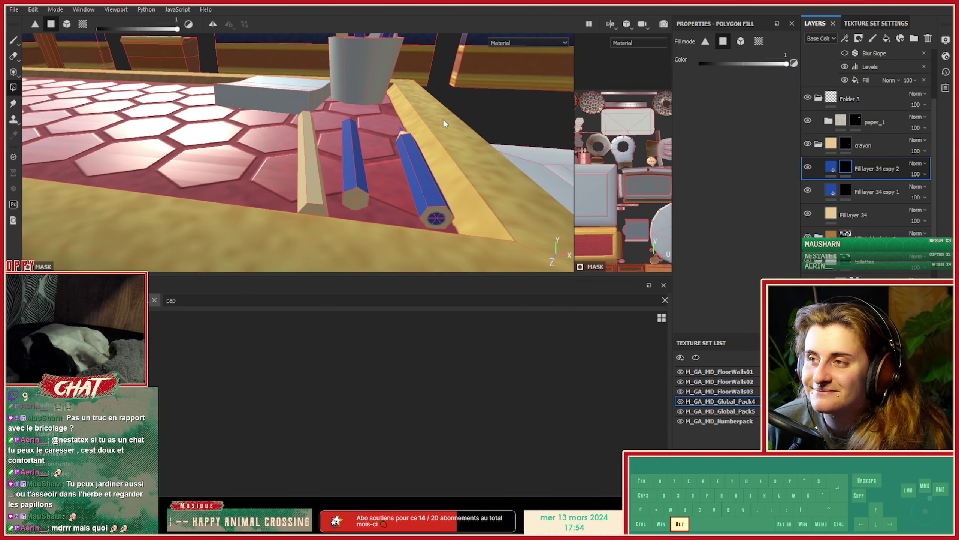
{"action": "left_click", "coordinate": [13, 40]}
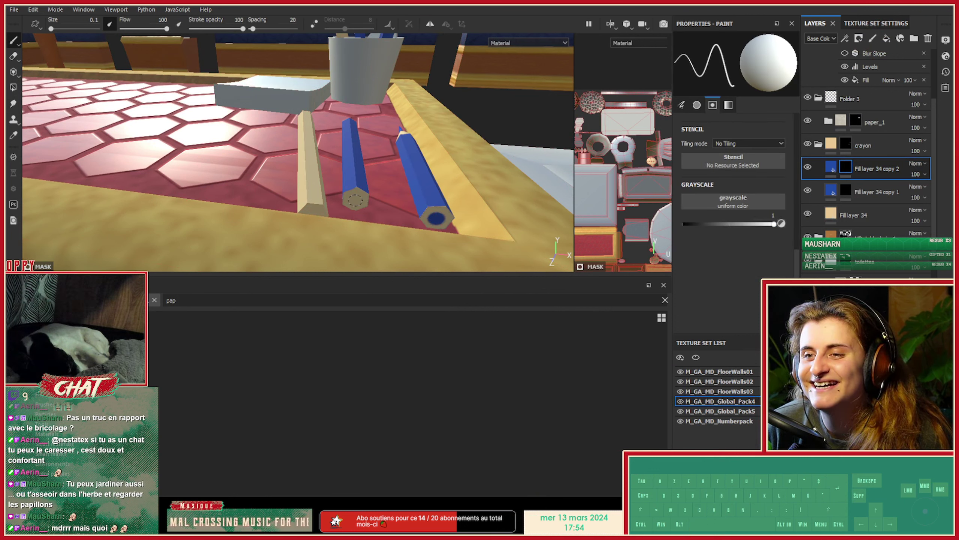
{"action": "left_click_drag", "start_coordinate": [325, 143], "coordinate": [494, 179], "text": "alt"}
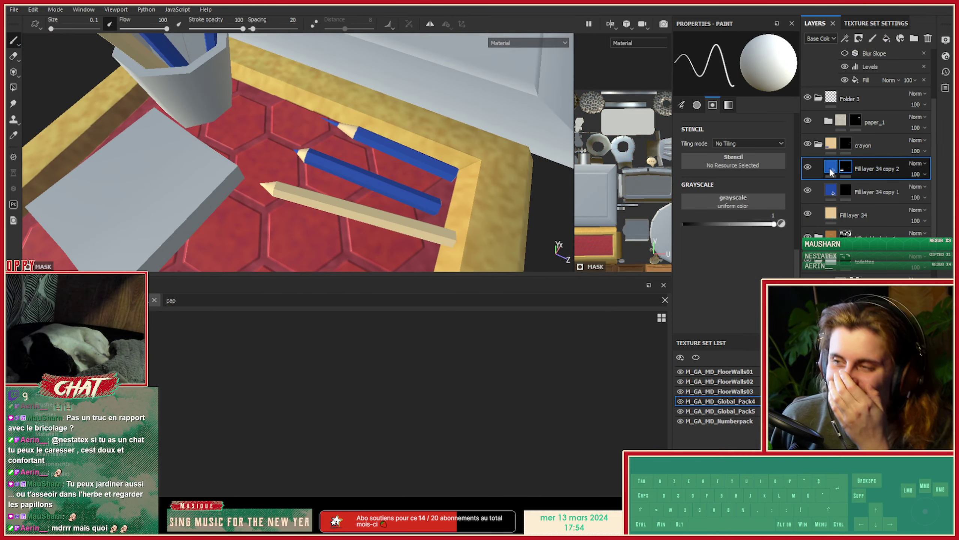
Try a dark red base colour on Fill layer 34 copy 2 and judge the middle pencil against the desk.
{"action": "left_click", "coordinate": [830, 170]}
{"action": "left_click", "coordinate": [740, 281]}
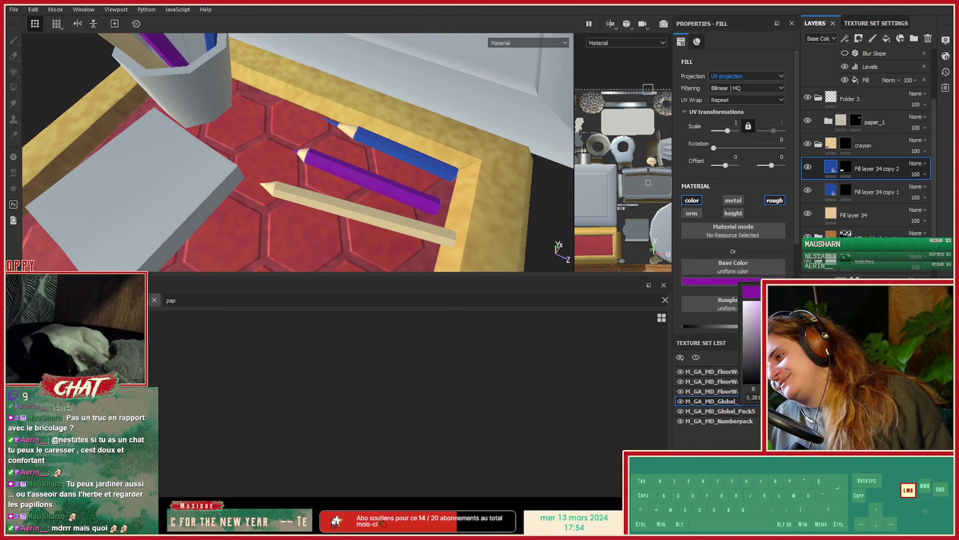
{"action": "left_click_drag", "start_coordinate": [833, 318], "coordinate": [832, 355]}
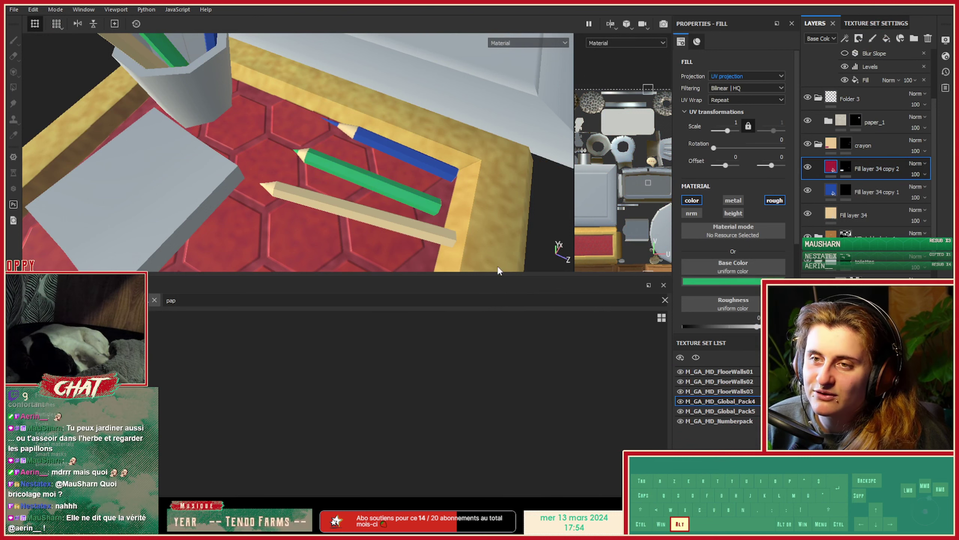
{"action": "left_click_drag", "start_coordinate": [498, 272], "coordinate": [382, 166], "text": "alt"}
{"action": "right_click_drag", "start_coordinate": [382, 167], "coordinate": [307, 151], "text": "alt"}
{"action": "left_click_drag", "start_coordinate": [307, 151], "coordinate": [316, 217], "text": "alt"}
{"action": "middle_click_drag", "start_coordinate": [315, 217], "coordinate": [332, 109], "text": "alt"}
{"action": "right_click_drag", "start_coordinate": [332, 109], "coordinate": [363, 125], "text": "alt"}
{"action": "left_click_drag", "start_coordinate": [363, 125], "coordinate": [381, 158], "text": "alt"}
{"action": "right_click_drag", "start_coordinate": [382, 159], "coordinate": [491, 195], "text": "alt"}
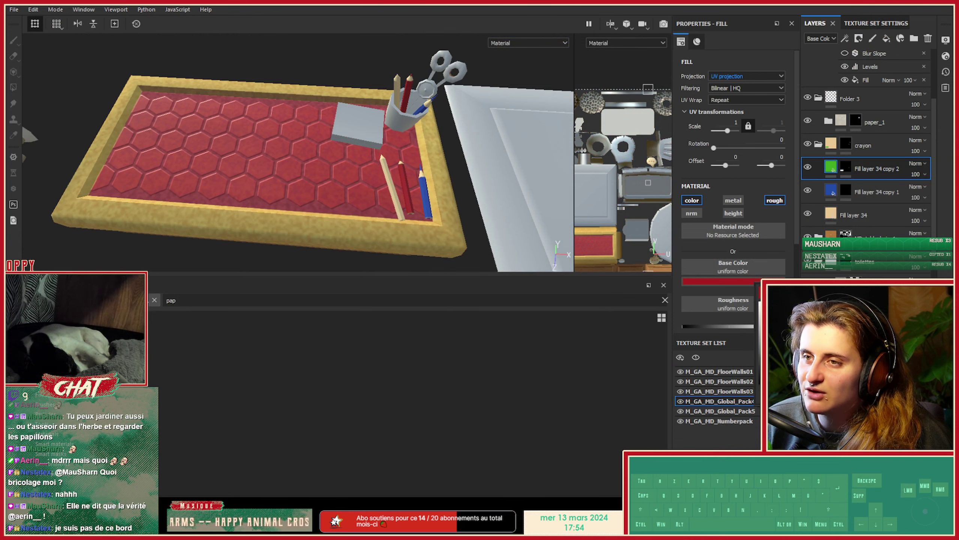
{"action": "middle_click_drag", "start_coordinate": [362, 182], "coordinate": [293, 176], "text": "alt"}
{"action": "right_click_drag", "start_coordinate": [293, 176], "coordinate": [469, 182], "text": "alt"}
{"action": "mouse_move", "coordinate": [315, 200]}
{"action": "left_mouse_down", "text": "alt"}
{"action": "mouse_move", "coordinate": [311, 235]}
{"action": "mouse_move", "coordinate": [297, 222]}
{"action": "mouse_move", "coordinate": [306, 224]}
{"action": "left_mouse_up", "text": "alt"}
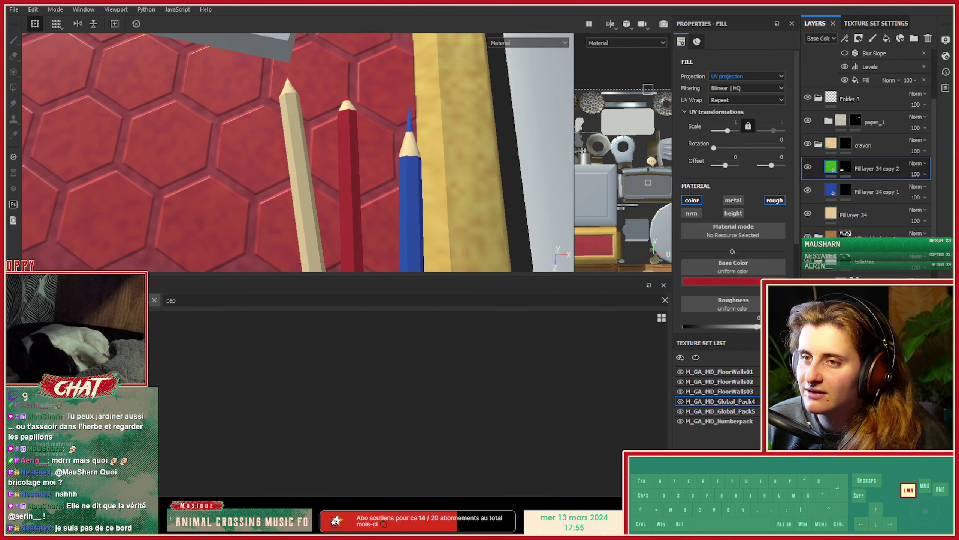
Set the base colour of Fill layer 34 copy 2 to a golden yellow for the middle pencil.
{"action": "left_click", "coordinate": [721, 281]}
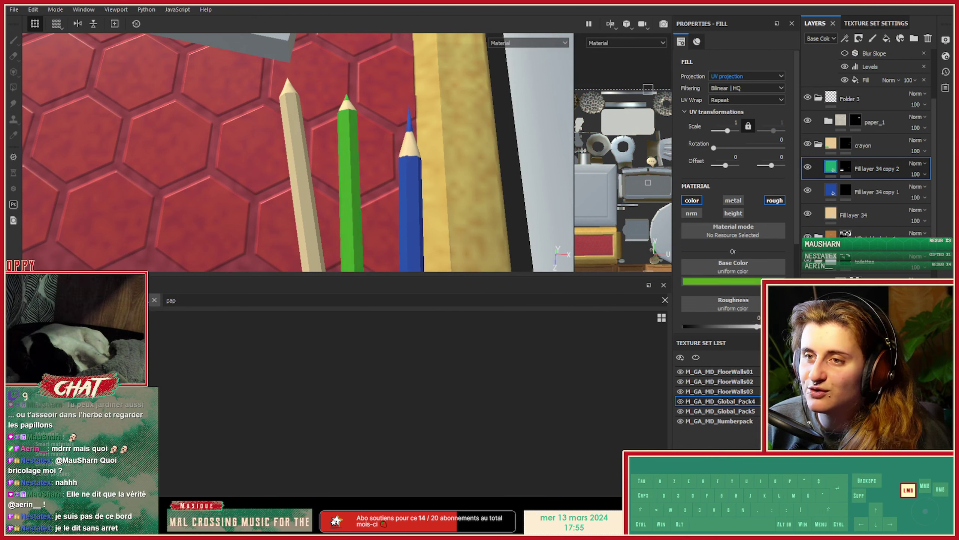
{"action": "left_click_drag", "start_coordinate": [710, 281], "coordinate": [740, 282]}
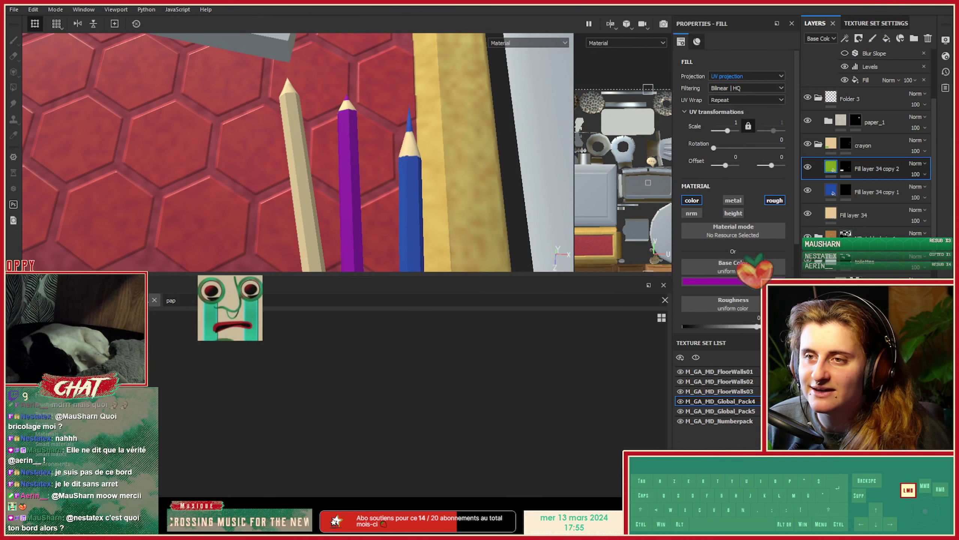
{"action": "left_click_drag", "start_coordinate": [740, 282], "coordinate": [714, 281]}
{"action": "left_click", "coordinate": [718, 281]}
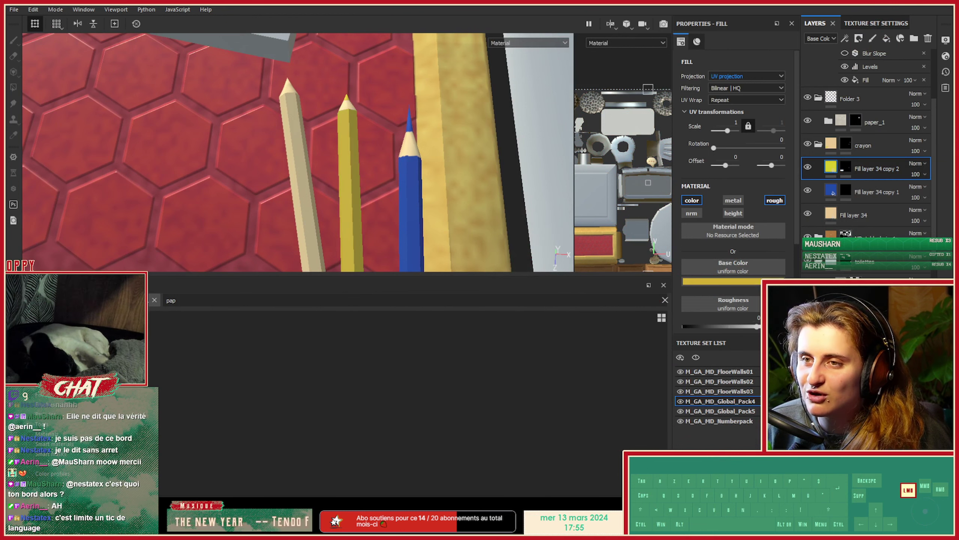
{"action": "mouse_move", "coordinate": [415, 138]}
{"action": "right_mouse_down", "text": "alt"}
{"action": "mouse_move", "coordinate": [349, 137]}
{"action": "mouse_move", "coordinate": [317, 122]}
{"action": "mouse_move", "coordinate": [393, 132]}
{"action": "mouse_move", "coordinate": [362, 162]}
{"action": "mouse_move", "coordinate": [386, 154]}
{"action": "mouse_move", "coordinate": [388, 181]}
{"action": "right_mouse_up", "text": "alt"}
{"action": "left_click_drag", "start_coordinate": [387, 177], "coordinate": [401, 182], "text": "alt"}
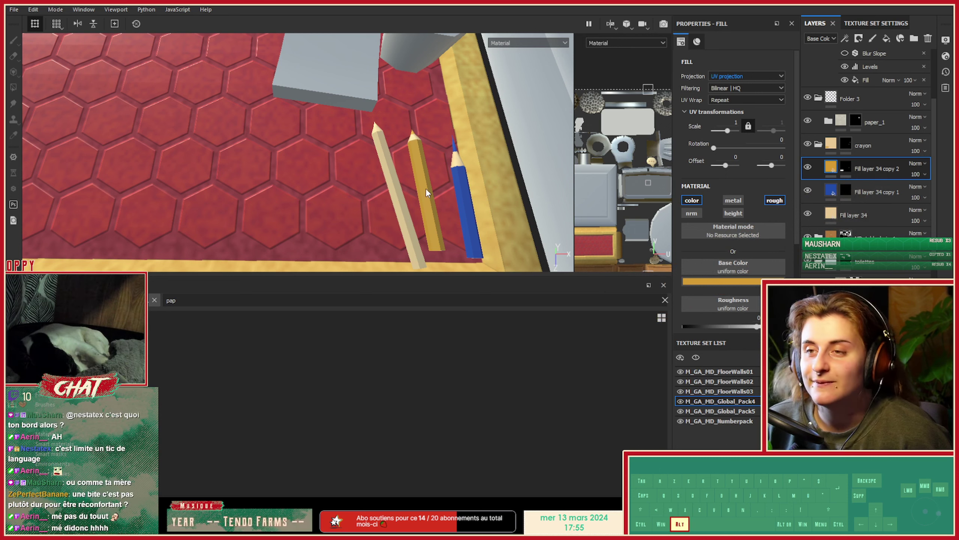
{"action": "mouse_move", "coordinate": [426, 187]}
{"action": "left_mouse_down", "text": "alt"}
{"action": "mouse_move", "coordinate": [388, 115]}
{"action": "mouse_move", "coordinate": [376, 179]}
{"action": "mouse_move", "coordinate": [275, 178]}
{"action": "mouse_move", "coordinate": [275, 156]}
{"action": "mouse_move", "coordinate": [285, 178]}
{"action": "mouse_move", "coordinate": [245, 175]}
{"action": "mouse_move", "coordinate": [348, 182]}
{"action": "left_mouse_up", "text": "alt"}
Collapse the crayon group and remove the wood from the scissors' handle in the MD_table_bois_1 mask, using Polygon Fill with color 0.
{"action": "left_click", "coordinate": [818, 145]}
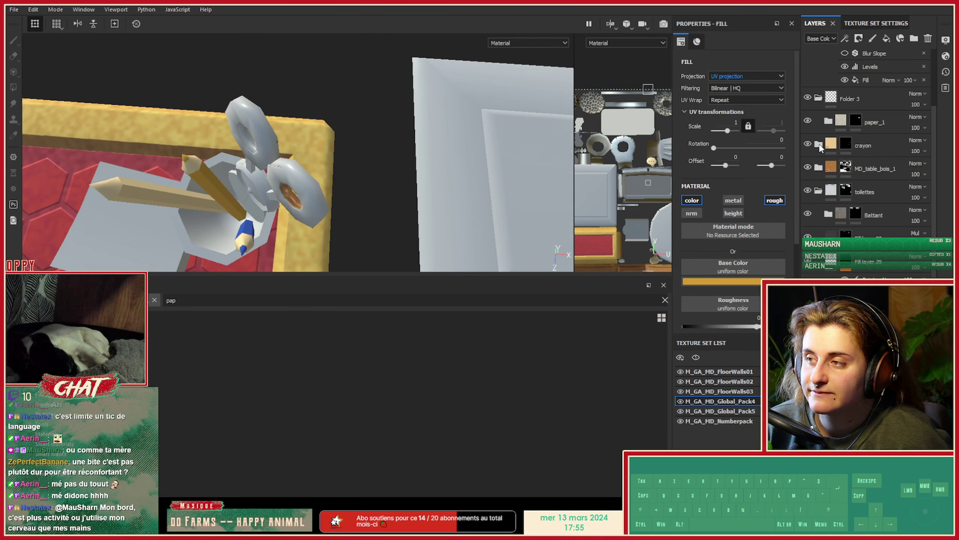
{"action": "left_click", "coordinate": [846, 168]}
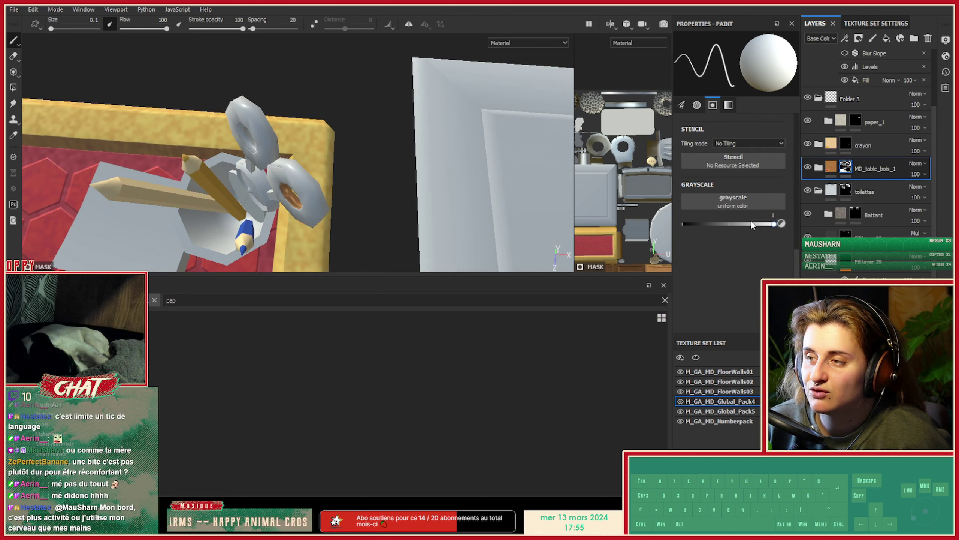
{"action": "left_click_drag", "start_coordinate": [753, 225], "coordinate": [655, 237]}
{"action": "left_click_drag", "start_coordinate": [254, 177], "coordinate": [293, 138], "text": "alt"}
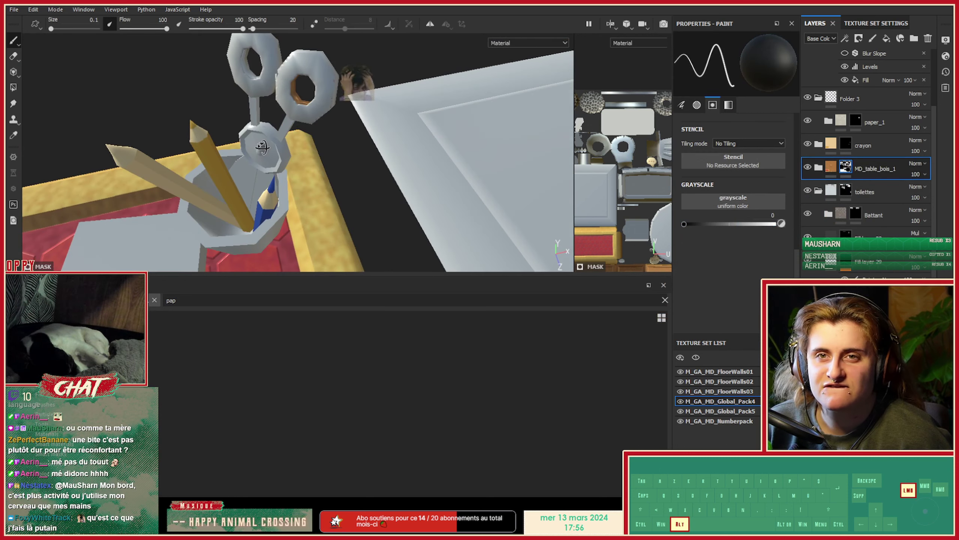
{"action": "left_click", "coordinate": [13, 88]}
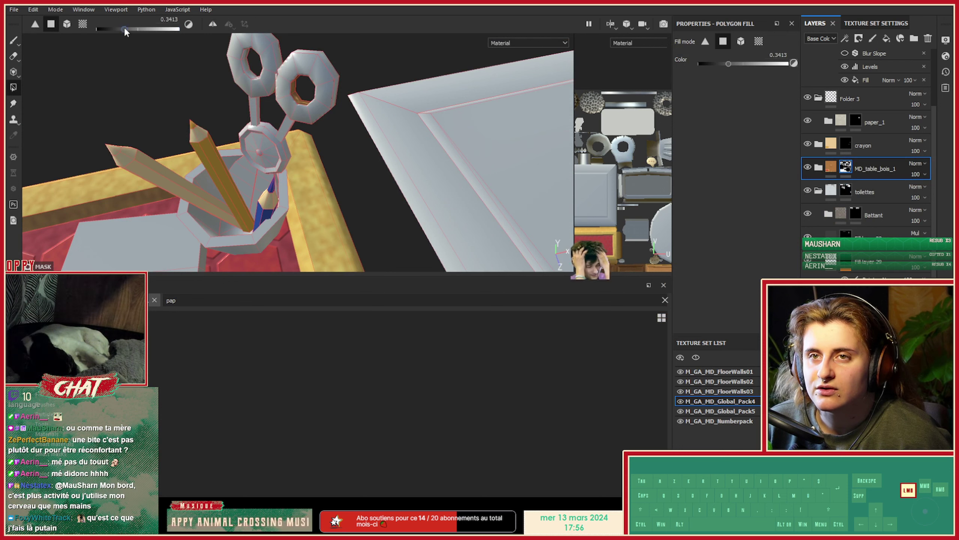
{"action": "mouse_move", "coordinate": [328, 101]}
{"action": "left_mouse_down", "text": "alt"}
{"action": "mouse_move", "coordinate": [106, 174]}
{"action": "mouse_move", "coordinate": [268, 128]}
{"action": "mouse_move", "coordinate": [372, 132]}
{"action": "mouse_move", "coordinate": [315, 167]}
{"action": "mouse_move", "coordinate": [224, 158]}
{"action": "mouse_move", "coordinate": [301, 191]}
{"action": "mouse_move", "coordinate": [339, 187]}
{"action": "left_mouse_up", "text": "alt"}
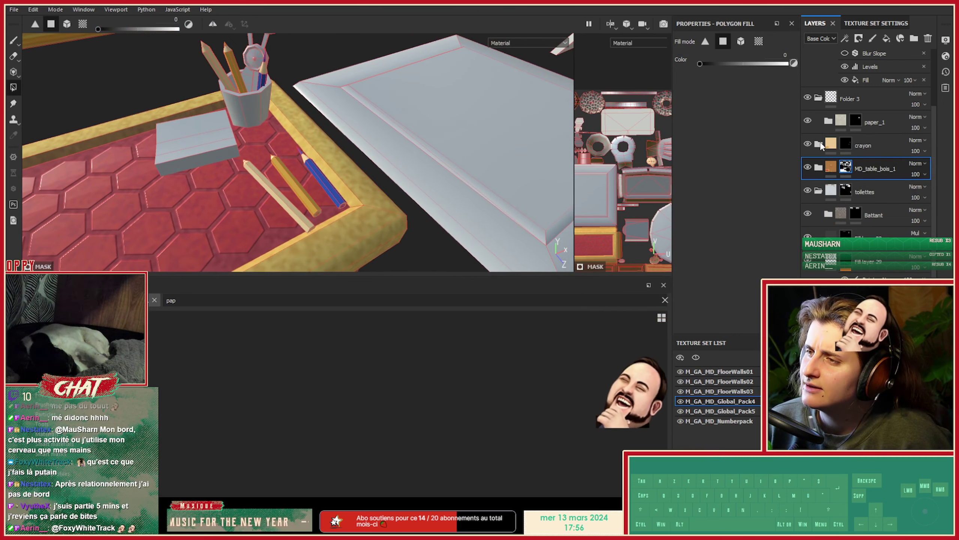
Expand the crayon group, duplicate Fill layer 34 copy 2 and replace the duplicate's mask with a black one.
{"action": "left_click", "coordinate": [819, 144]}
{"action": "left_click", "coordinate": [862, 172]}
{"action": "key", "text": "ctrl+d"}
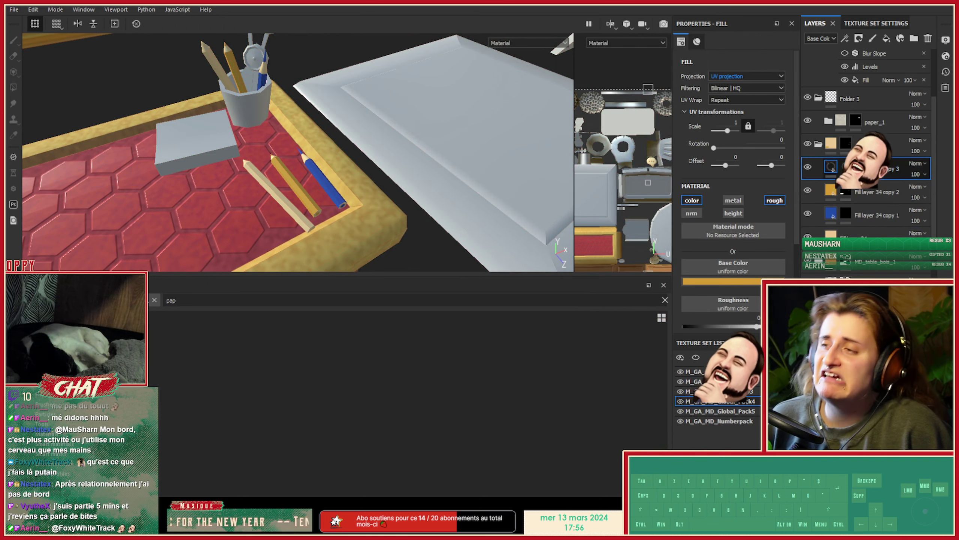
{"action": "right_click", "coordinate": [842, 167]}
{"action": "left_click", "coordinate": [850, 185]}
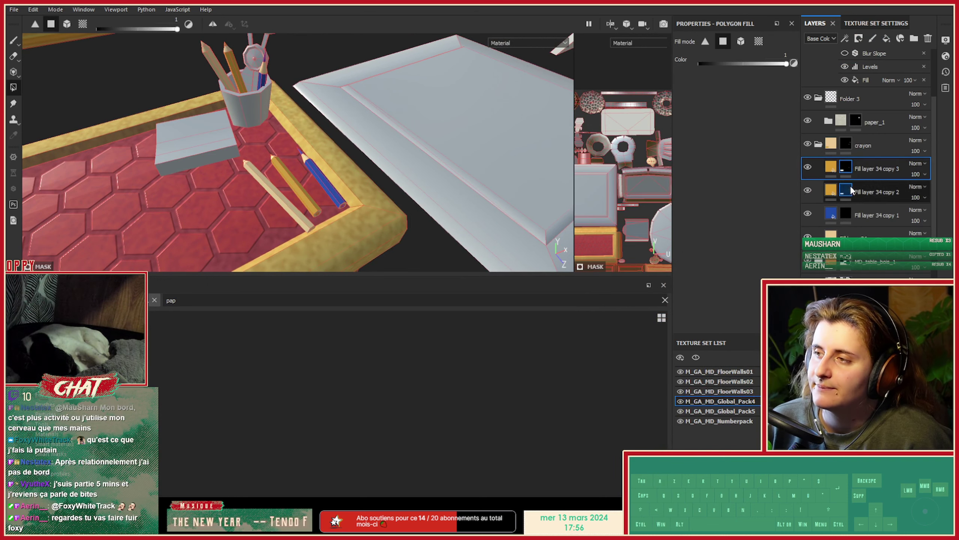
Mask Fill layer 34 copy 3 onto the body and tip of the last bare wood pencil with Polygon Fill.
{"action": "left_click_drag", "start_coordinate": [228, 161], "coordinate": [371, 221], "text": "alt"}
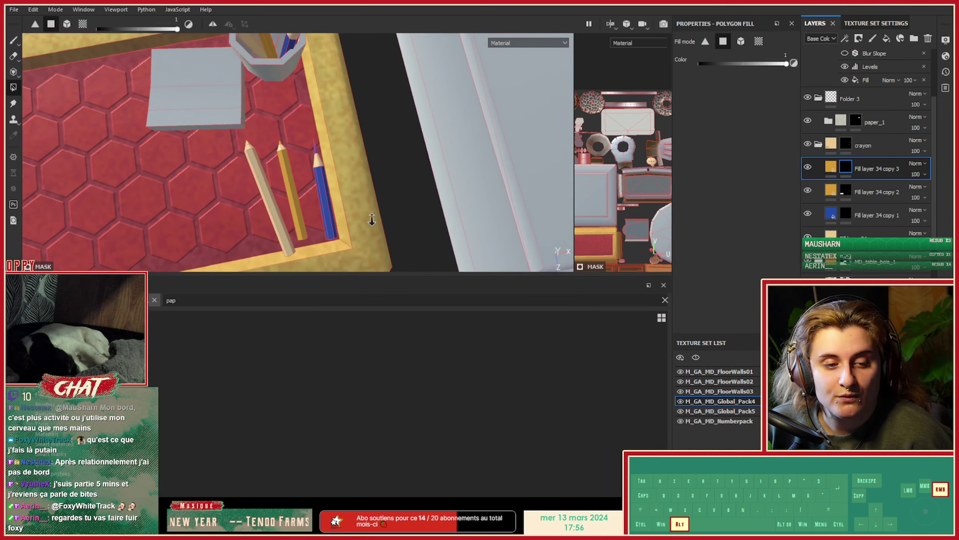
{"action": "middle_click_drag", "start_coordinate": [278, 211], "coordinate": [334, 193], "text": "alt"}
{"action": "right_click_drag", "start_coordinate": [334, 194], "coordinate": [314, 172], "text": "alt"}
{"action": "mouse_move", "coordinate": [315, 172]}
{"action": "left_mouse_down", "text": "alt"}
{"action": "mouse_move", "coordinate": [353, 177]}
{"action": "mouse_move", "coordinate": [354, 158]}
{"action": "mouse_move", "coordinate": [342, 180]}
{"action": "mouse_move", "coordinate": [316, 177]}
{"action": "mouse_move", "coordinate": [358, 167]}
{"action": "mouse_move", "coordinate": [476, 183]}
{"action": "left_mouse_up", "text": "alt"}
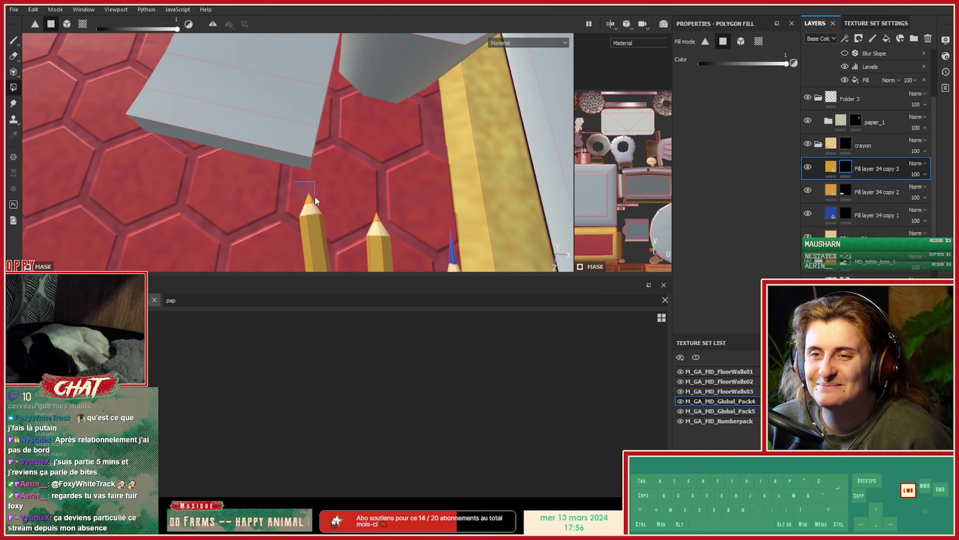
{"action": "mouse_move", "coordinate": [315, 195]}
{"action": "left_mouse_down", "text": "alt"}
{"action": "mouse_move", "coordinate": [320, 215]}
{"action": "mouse_move", "coordinate": [349, 154]}
{"action": "left_mouse_up", "text": "alt"}
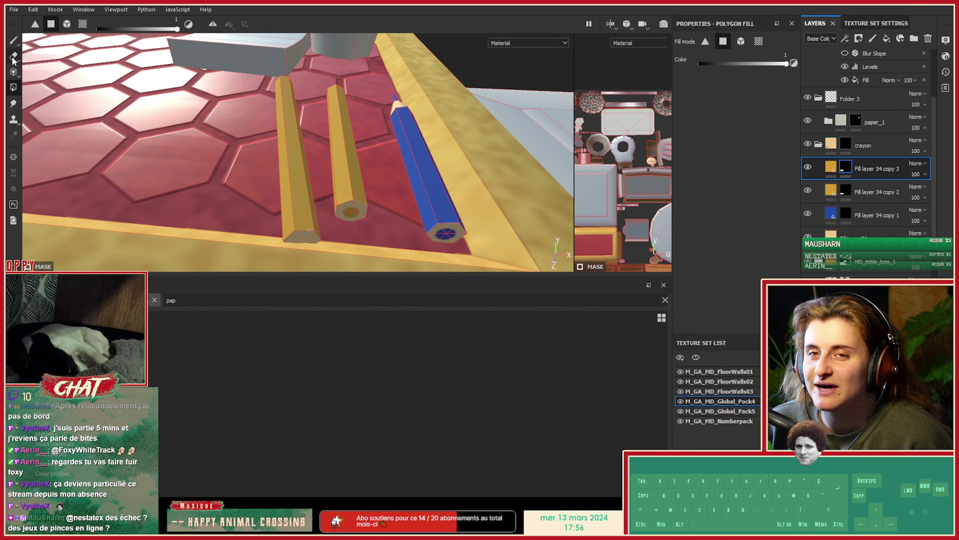
Paint the lead on the end of the pencil nearest the paper block in the copy 3 mask, with grayscale 1.
{"action": "left_click", "coordinate": [13, 42]}
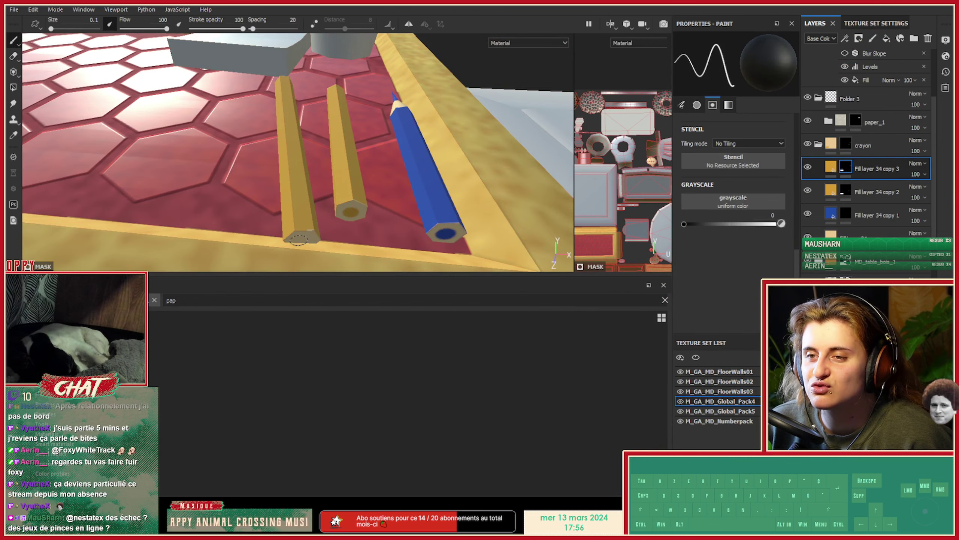
{"action": "left_click_drag", "start_coordinate": [301, 239], "coordinate": [271, 184], "text": "alt"}
{"action": "left_click_drag", "start_coordinate": [747, 224], "coordinate": [778, 224]}
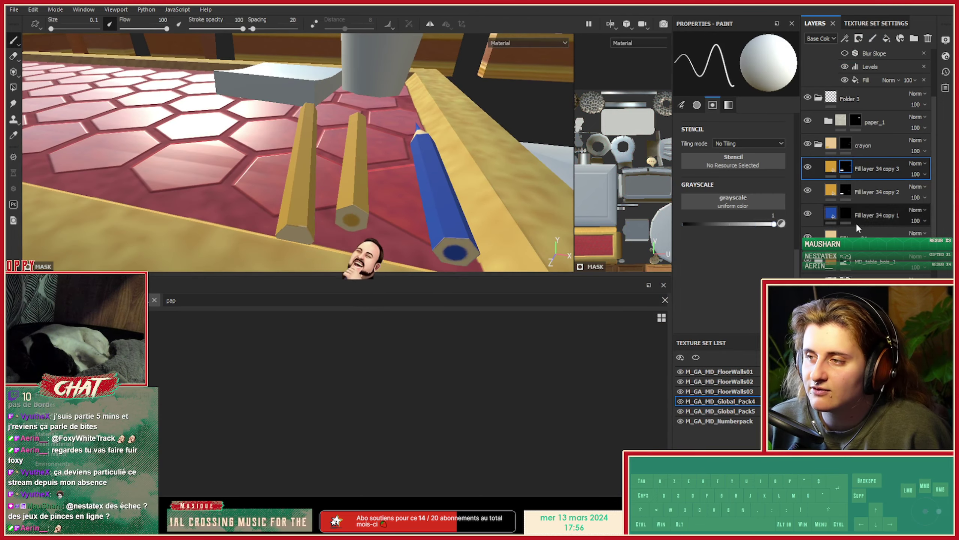
{"action": "mouse_move", "coordinate": [293, 238]}
{"action": "left_mouse_down", "text": "alt"}
{"action": "mouse_move", "coordinate": [298, 203]}
{"action": "mouse_move", "coordinate": [258, 206]}
{"action": "left_mouse_up", "text": "alt"}
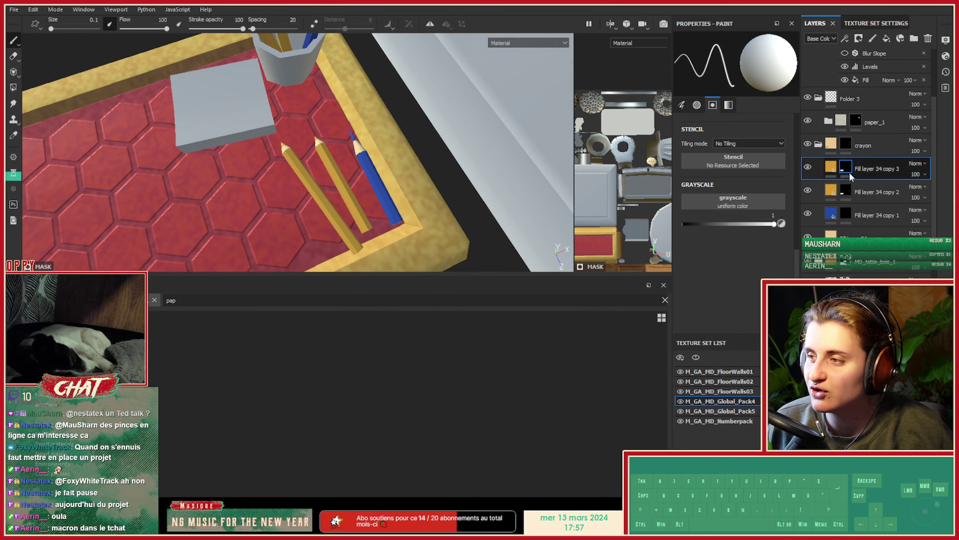
Set the base colour of Fill layer 34 copy 3 to red.
{"action": "left_click", "coordinate": [836, 168]}
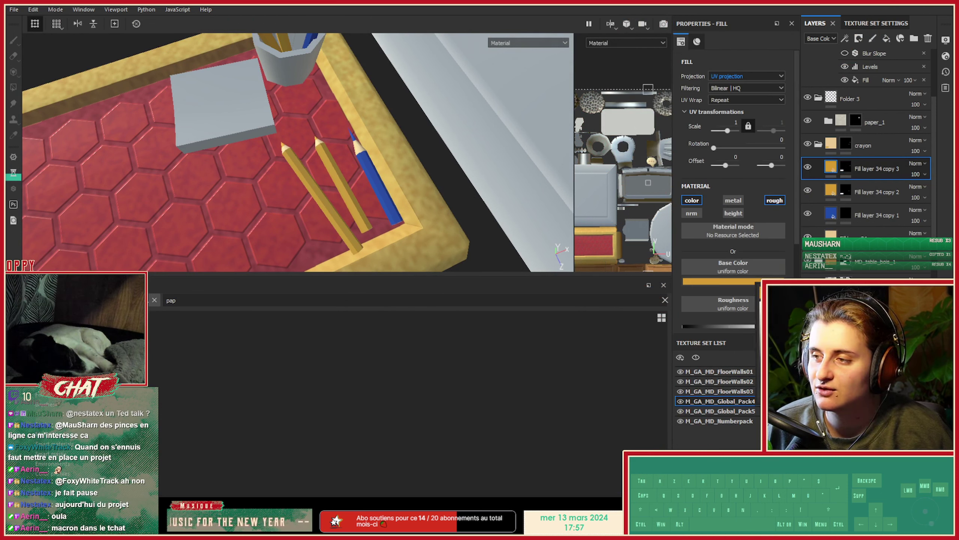
{"action": "left_click_drag", "start_coordinate": [880, 316], "coordinate": [880, 386]}
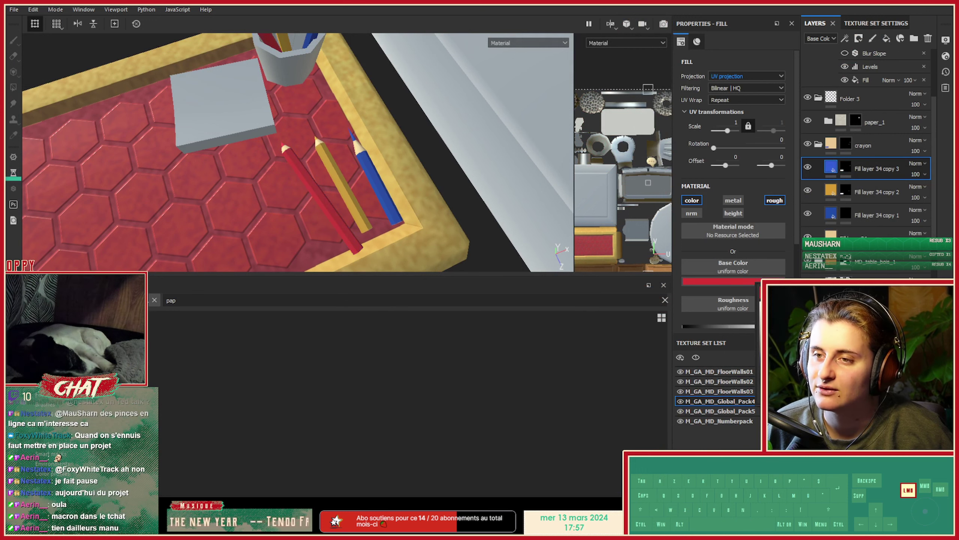
{"action": "mouse_move", "coordinate": [472, 193]}
{"action": "left_mouse_down", "text": "alt"}
{"action": "mouse_move", "coordinate": [332, 147]}
{"action": "mouse_move", "coordinate": [540, 220]}
{"action": "left_mouse_up", "text": "alt"}
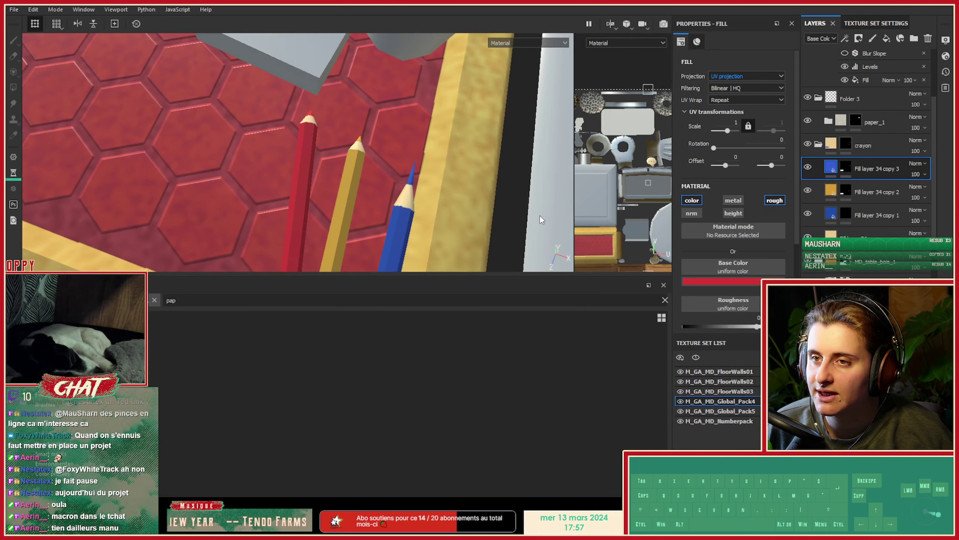
Replace the mask of Fill layer 34 copy 3 with a fresh black mask.
{"action": "left_click", "coordinate": [843, 169]}
{"action": "right_click", "coordinate": [843, 168]}
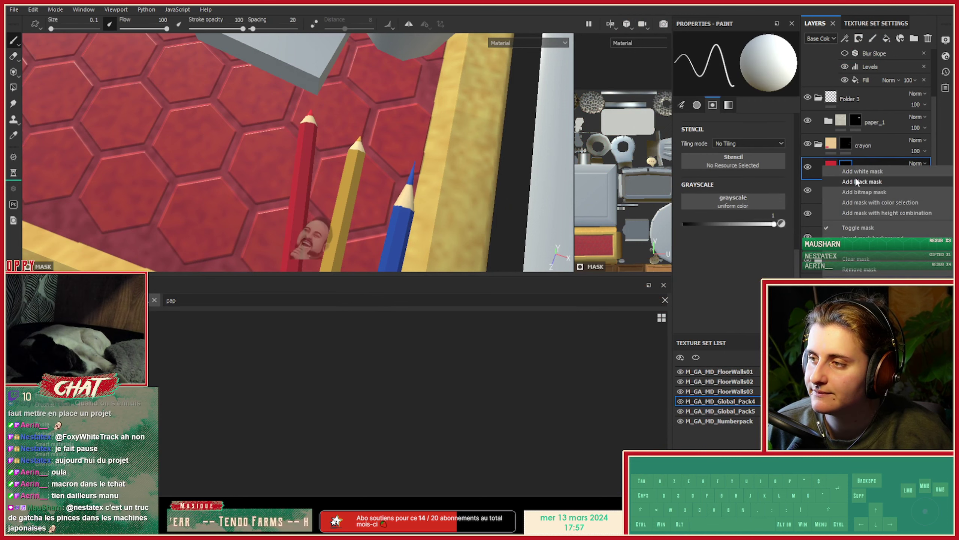
{"action": "left_click", "coordinate": [858, 182]}
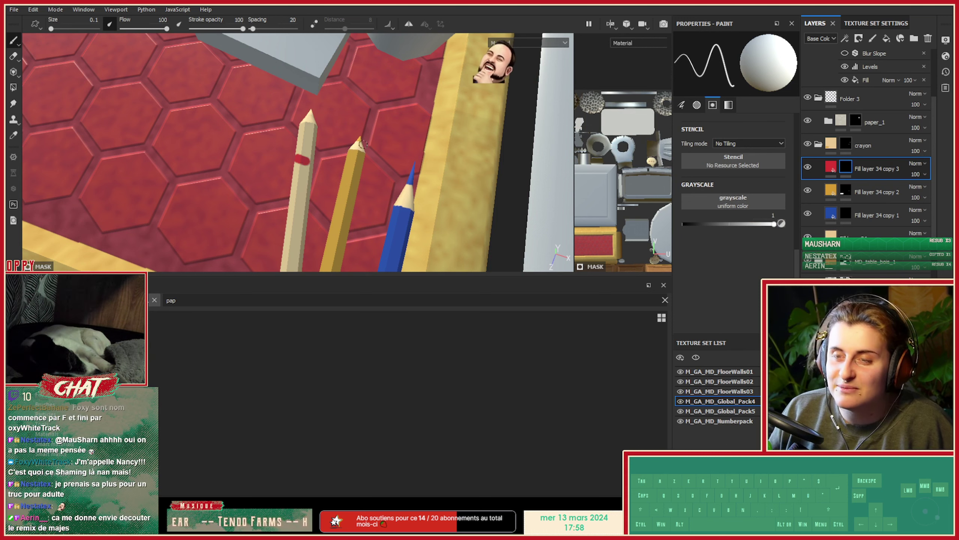
Mask Fill layer 34 copy 3 onto the body and lead tip of the bare wood pencil nearest the paper block with Polygon Fill.
{"action": "left_click", "coordinate": [12, 88]}
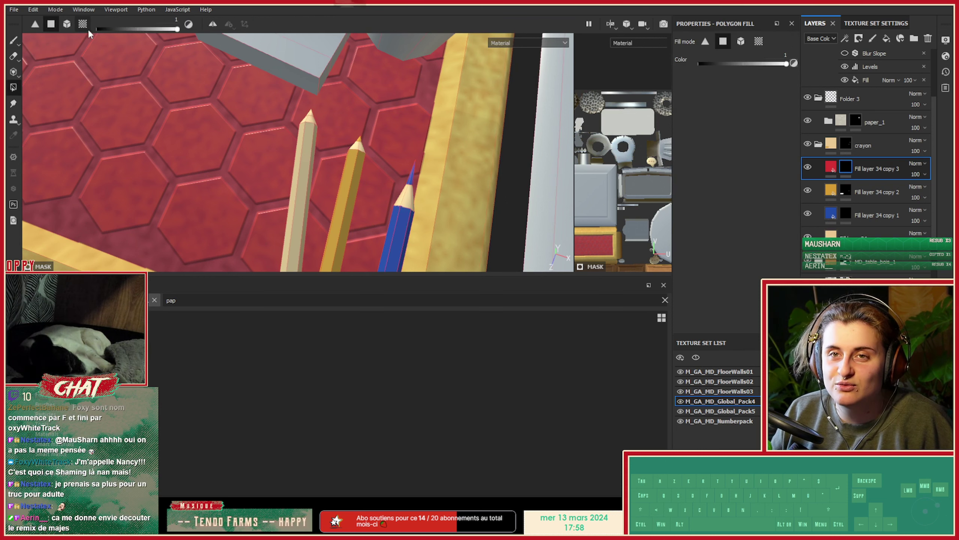
{"action": "mouse_move", "coordinate": [294, 141]}
{"action": "left_mouse_down"}
{"action": "mouse_move", "coordinate": [329, 159]}
{"action": "mouse_move", "coordinate": [318, 151]}
{"action": "left_mouse_up"}
{"action": "mouse_move", "coordinate": [295, 106]}
{"action": "left_mouse_down"}
{"action": "mouse_move", "coordinate": [323, 118]}
{"action": "mouse_move", "coordinate": [314, 168]}
{"action": "mouse_move", "coordinate": [320, 142]}
{"action": "mouse_move", "coordinate": [280, 133]}
{"action": "mouse_move", "coordinate": [281, 156]}
{"action": "mouse_move", "coordinate": [280, 102]}
{"action": "mouse_move", "coordinate": [283, 125]}
{"action": "left_mouse_up"}
Paint the lead on the flat hexagonal end of the red pencil in the copy 3 mask, using its UV island and grayscale 1.
{"action": "left_click", "coordinate": [14, 40]}
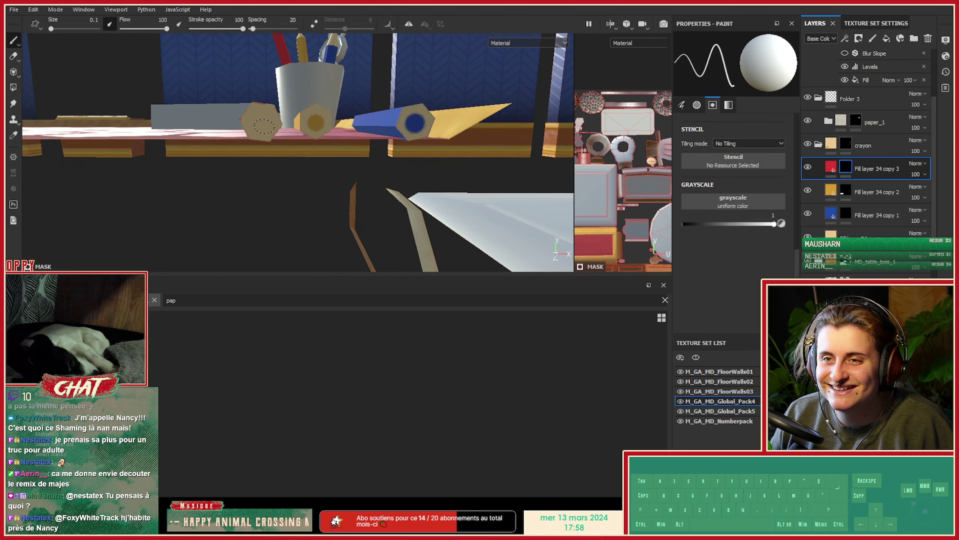
{"action": "left_click_drag", "start_coordinate": [262, 118], "coordinate": [262, 116], "text": "alt"}
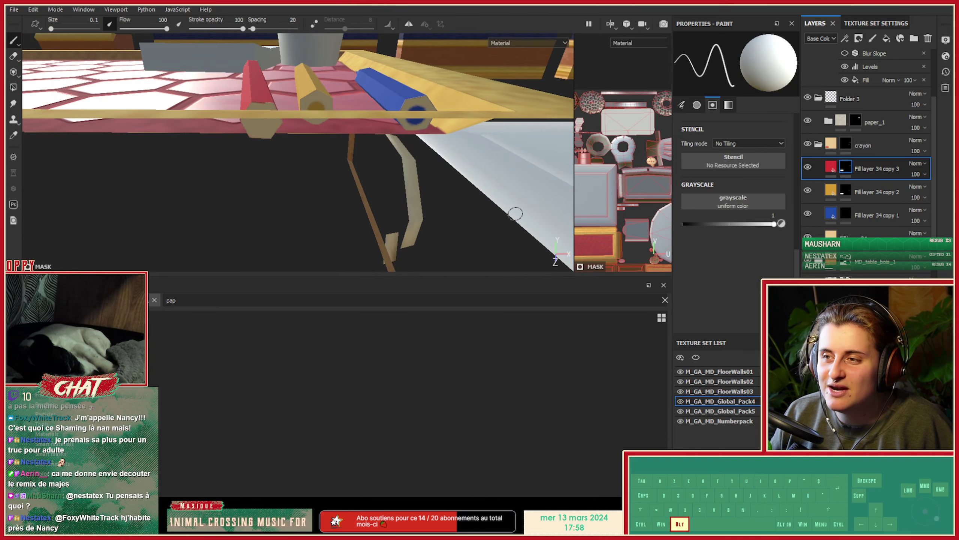
{"action": "left_click_drag", "start_coordinate": [574, 212], "coordinate": [263, 192]}
{"action": "middle_click_drag", "start_coordinate": [529, 189], "coordinate": [438, 169], "text": "alt"}
{"action": "mouse_move", "coordinate": [438, 169]}
{"action": "right_mouse_down", "text": "alt"}
{"action": "mouse_move", "coordinate": [599, 185]}
{"action": "mouse_move", "coordinate": [399, 144]}
{"action": "mouse_move", "coordinate": [466, 163]}
{"action": "mouse_move", "coordinate": [469, 137]}
{"action": "mouse_move", "coordinate": [484, 138]}
{"action": "right_mouse_up", "text": "alt"}
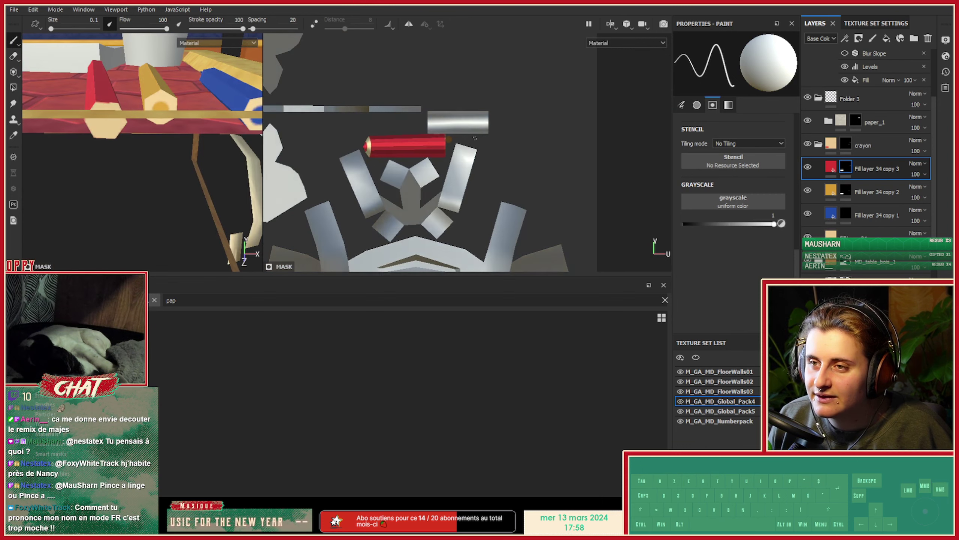
{"action": "middle_click_drag", "start_coordinate": [474, 140], "coordinate": [501, 155], "text": "alt"}
{"action": "right_click_drag", "start_coordinate": [500, 155], "coordinate": [567, 177], "text": "alt"}
{"action": "middle_click_drag", "start_coordinate": [533, 185], "coordinate": [457, 187], "text": "alt"}
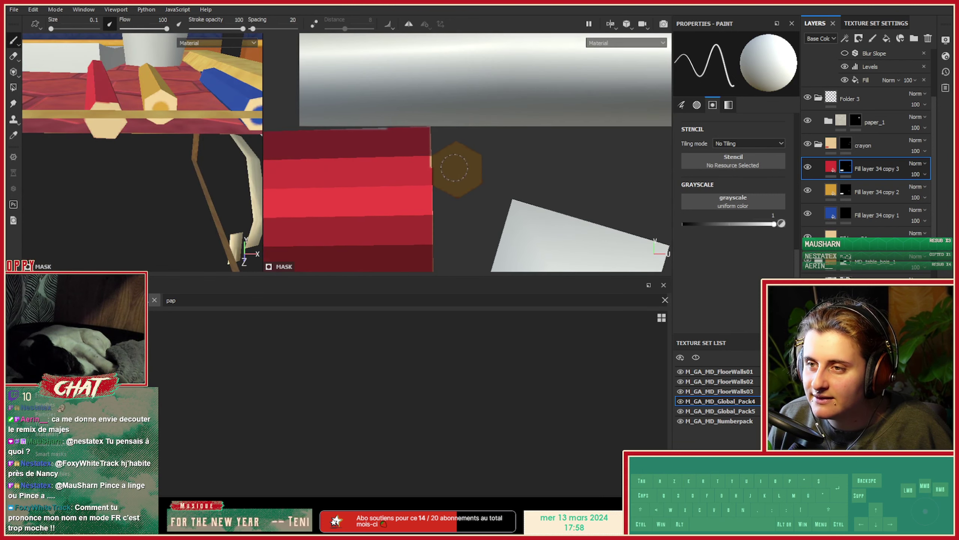
{"action": "right_click_drag", "start_coordinate": [506, 179], "coordinate": [453, 174], "text": "alt"}
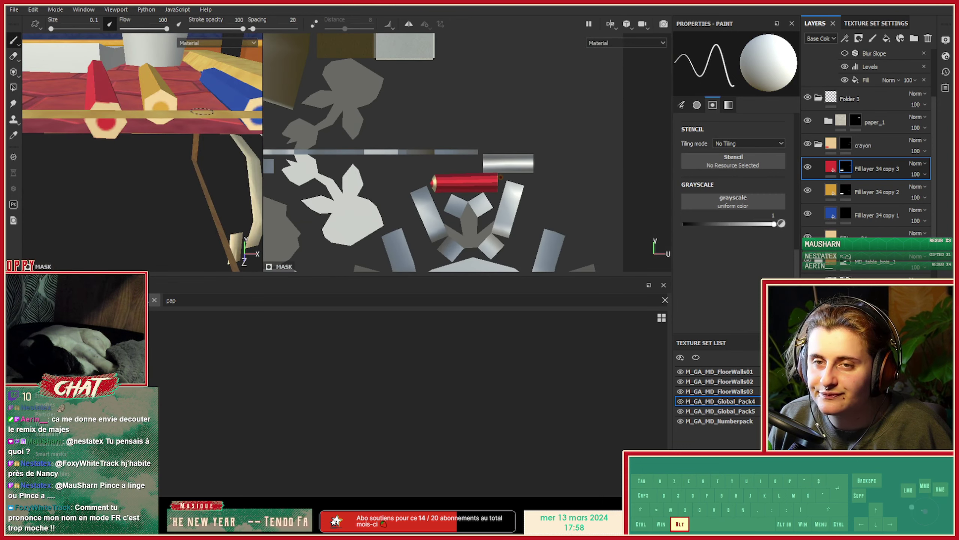
Check the red pencils on the desk, and collapse the crayon group with its mask selected.
{"action": "right_click_drag", "start_coordinate": [196, 108], "coordinate": [121, 97], "text": "alt"}
{"action": "mouse_move", "coordinate": [121, 96]}
{"action": "left_mouse_down", "text": "alt"}
{"action": "mouse_move", "coordinate": [112, 156]}
{"action": "mouse_move", "coordinate": [142, 153]}
{"action": "left_mouse_up", "text": "alt"}
{"action": "mouse_move", "coordinate": [142, 153]}
{"action": "right_mouse_down", "text": "alt"}
{"action": "mouse_move", "coordinate": [172, 128]}
{"action": "mouse_move", "coordinate": [185, 83]}
{"action": "right_mouse_up", "text": "alt"}
{"action": "middle_click_drag", "start_coordinate": [185, 84], "coordinate": [129, 148], "text": "alt"}
{"action": "right_click_drag", "start_coordinate": [128, 150], "coordinate": [150, 184], "text": "alt"}
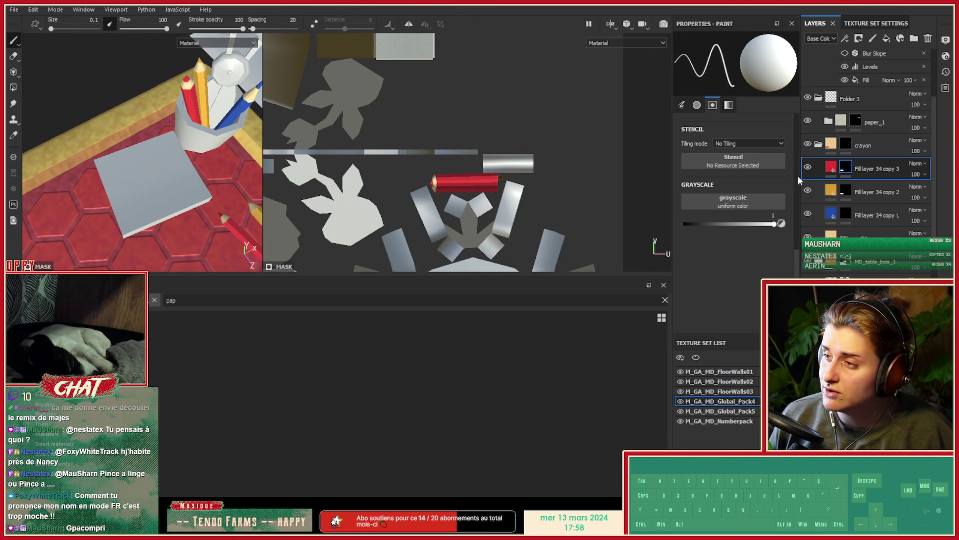
{"action": "left_click", "coordinate": [819, 146]}
{"action": "left_click", "coordinate": [848, 149]}
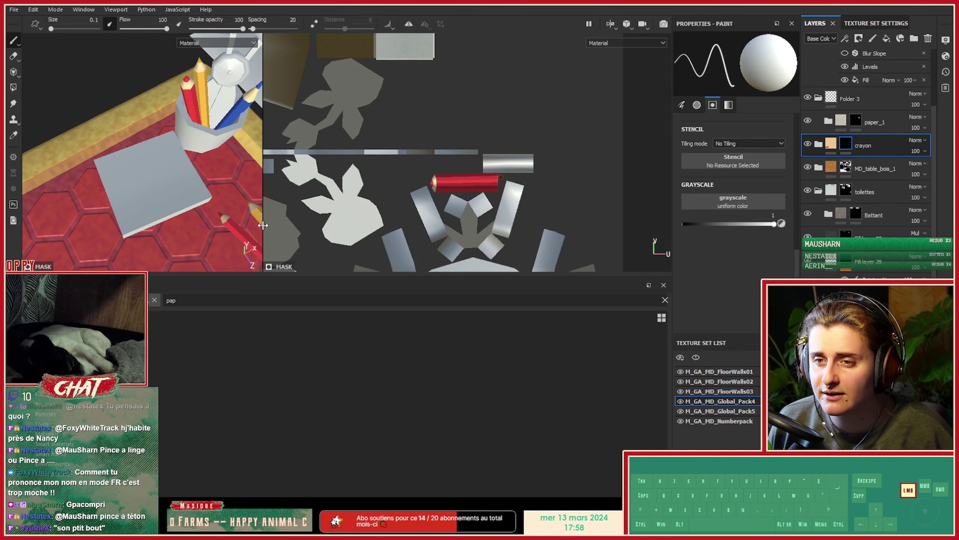
Paste a copy of the Battant group from the toilettes folder directly above the crayon group.
{"action": "left_click_drag", "start_coordinate": [263, 219], "coordinate": [453, 216]}
{"action": "mouse_move", "coordinate": [380, 217]}
{"action": "right_mouse_down", "text": "alt"}
{"action": "mouse_move", "coordinate": [182, 165]}
{"action": "mouse_move", "coordinate": [209, 184]}
{"action": "right_mouse_up", "text": "alt"}
{"action": "left_click_drag", "start_coordinate": [209, 184], "coordinate": [147, 168], "text": "alt"}
{"action": "middle_click_drag", "start_coordinate": [147, 168], "coordinate": [151, 173], "text": "alt"}
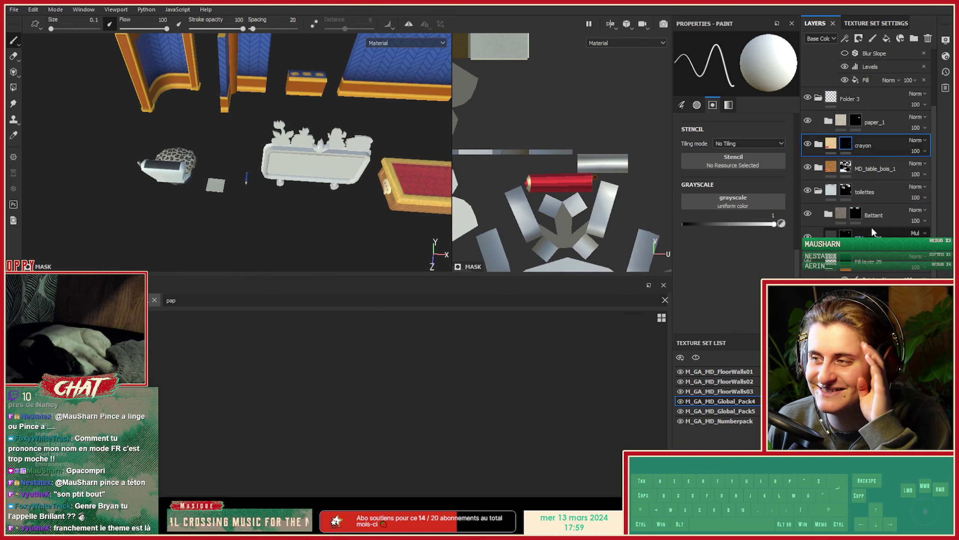
{"action": "left_click", "coordinate": [871, 216]}
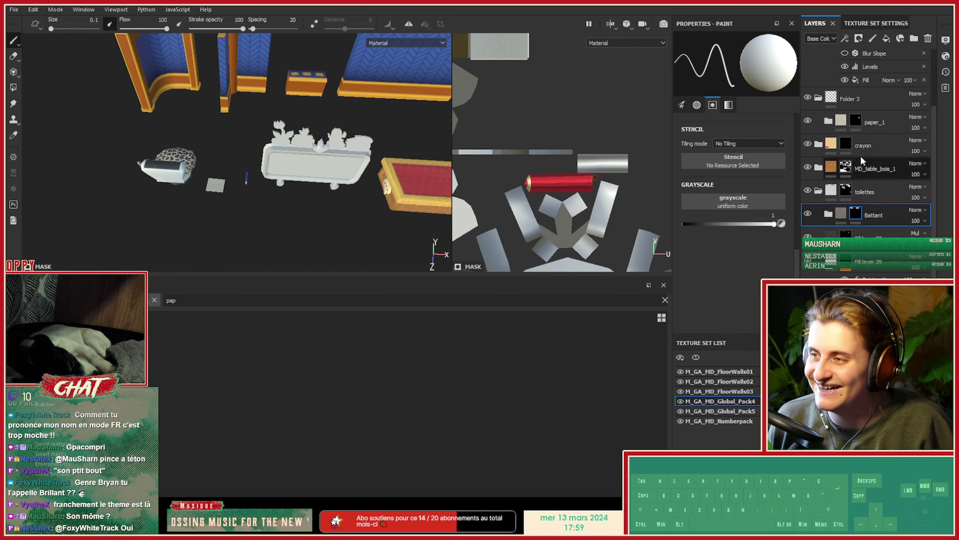
{"action": "left_click", "coordinate": [868, 146]}
{"action": "key", "text": "ctrl+v"}
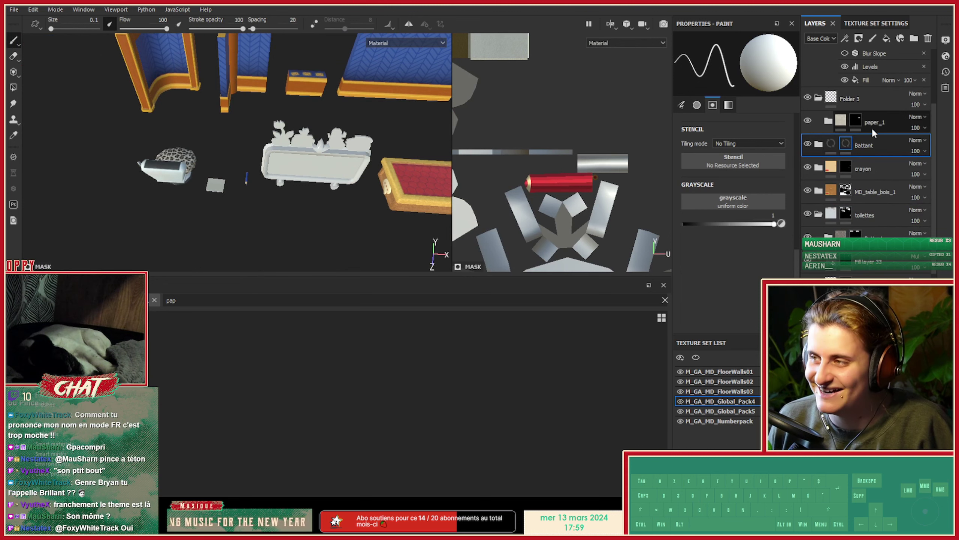
Mask the pasted Battant group onto the large grey framed panel beside the desk with Polygon Fill in mesh mode.
{"action": "middle_click_drag", "start_coordinate": [430, 189], "coordinate": [182, 189], "text": "alt"}
{"action": "scroll", "coordinate": [132, 170], "scroll_direction": "up", "scroll_amount": 3}
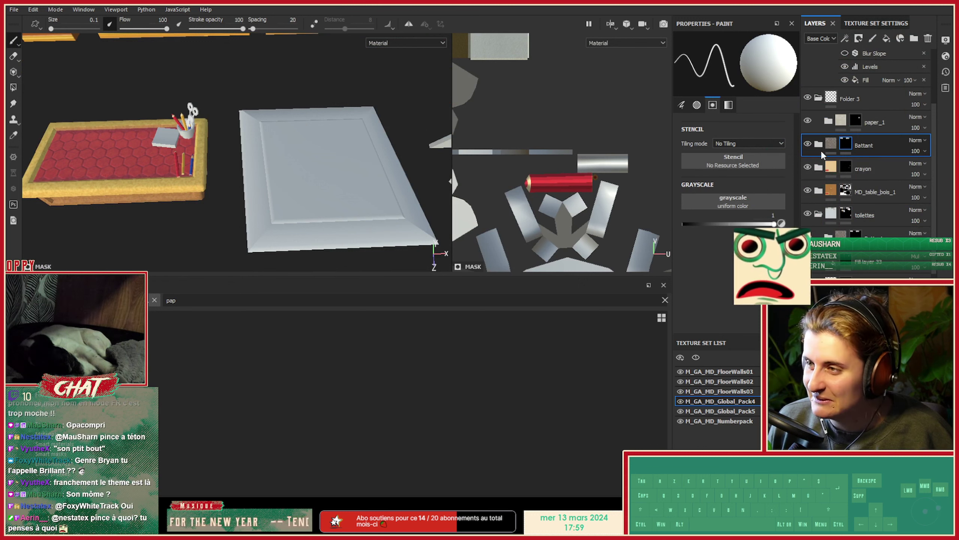
{"action": "left_click_drag", "start_coordinate": [423, 167], "coordinate": [325, 165], "text": "alt"}
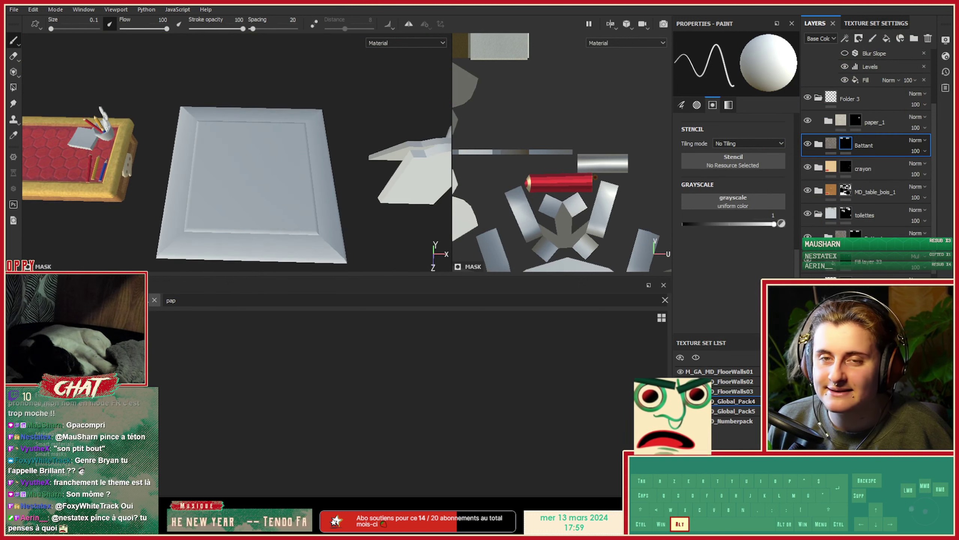
{"action": "left_click", "coordinate": [9, 90]}
{"action": "left_click", "coordinate": [67, 24]}
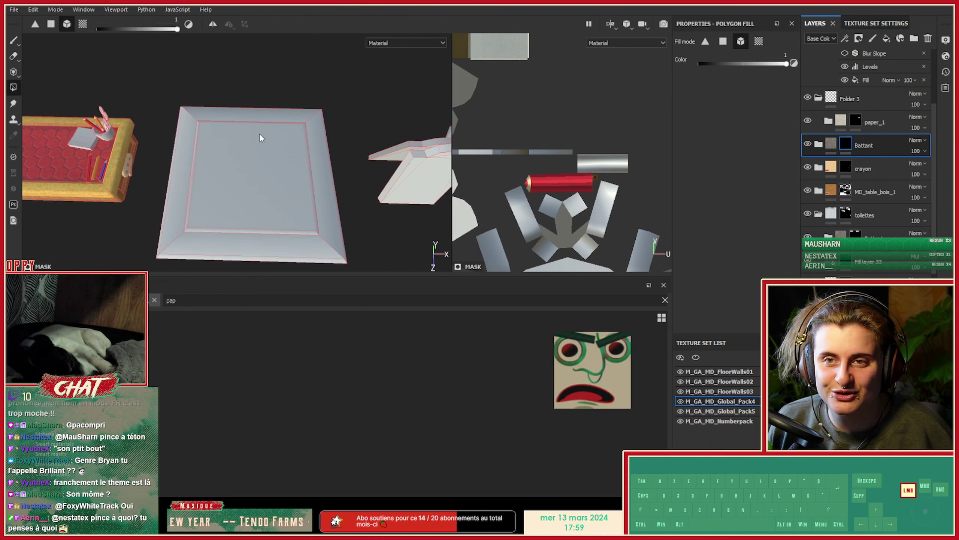
{"action": "mouse_move", "coordinate": [259, 132]}
{"action": "left_mouse_down", "text": "alt"}
{"action": "mouse_move", "coordinate": [238, 145]}
{"action": "mouse_move", "coordinate": [243, 158]}
{"action": "left_mouse_up", "text": "alt"}
{"action": "middle_click_drag", "start_coordinate": [250, 172], "coordinate": [244, 114], "text": "alt"}
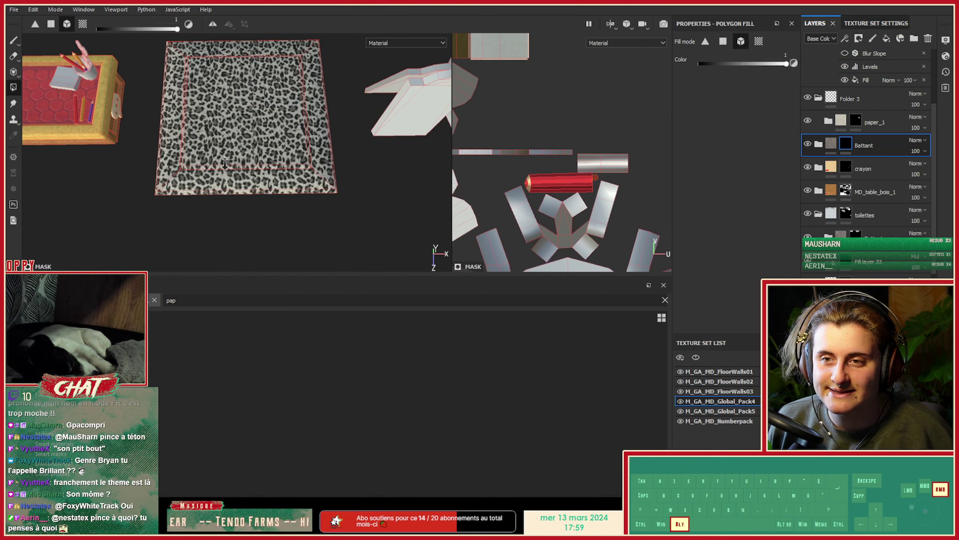
Expand the pasted Battant group, show the green Fill layer 32 and hide the leopard-patterned Fill layer 30.
{"action": "right_click_drag", "start_coordinate": [244, 113], "coordinate": [272, 133], "text": "alt"}
{"action": "middle_click_drag", "start_coordinate": [272, 133], "coordinate": [271, 222], "text": "alt"}
{"action": "right_click_drag", "start_coordinate": [271, 227], "coordinate": [166, 178], "text": "alt"}
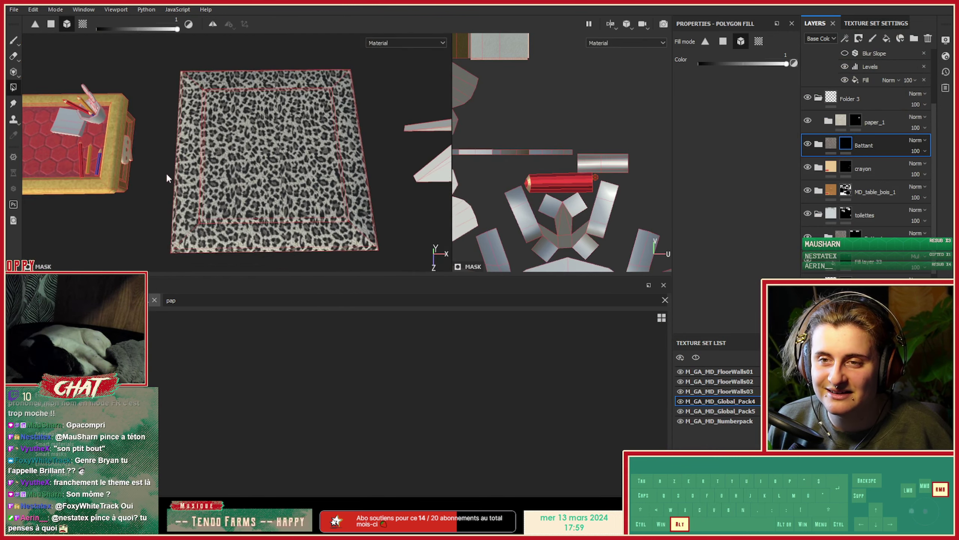
{"action": "left_click_drag", "start_coordinate": [167, 178], "coordinate": [143, 150], "text": "alt"}
{"action": "right_click_drag", "start_coordinate": [181, 154], "coordinate": [285, 169], "text": "alt"}
{"action": "left_click_drag", "start_coordinate": [285, 169], "coordinate": [277, 173], "text": "alt"}
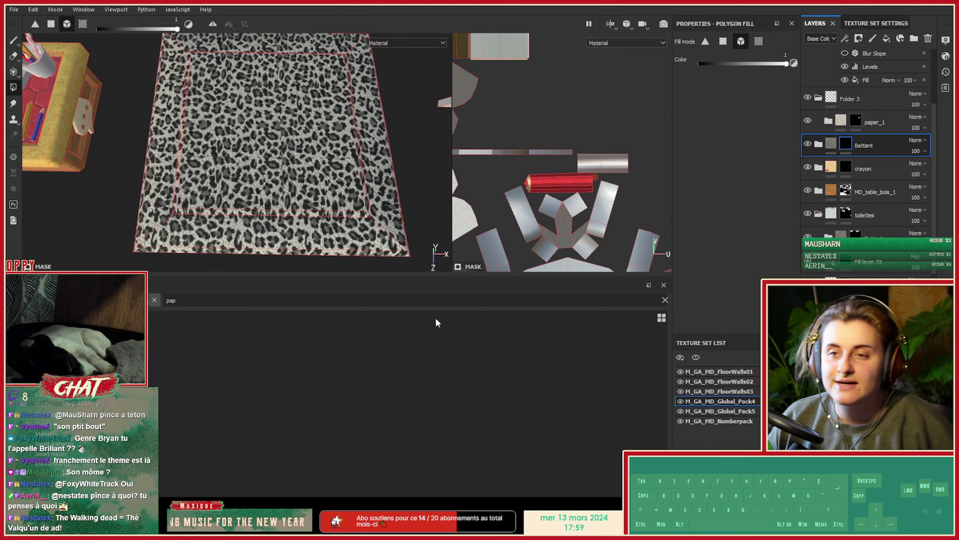
{"action": "left_click", "coordinate": [819, 145]}
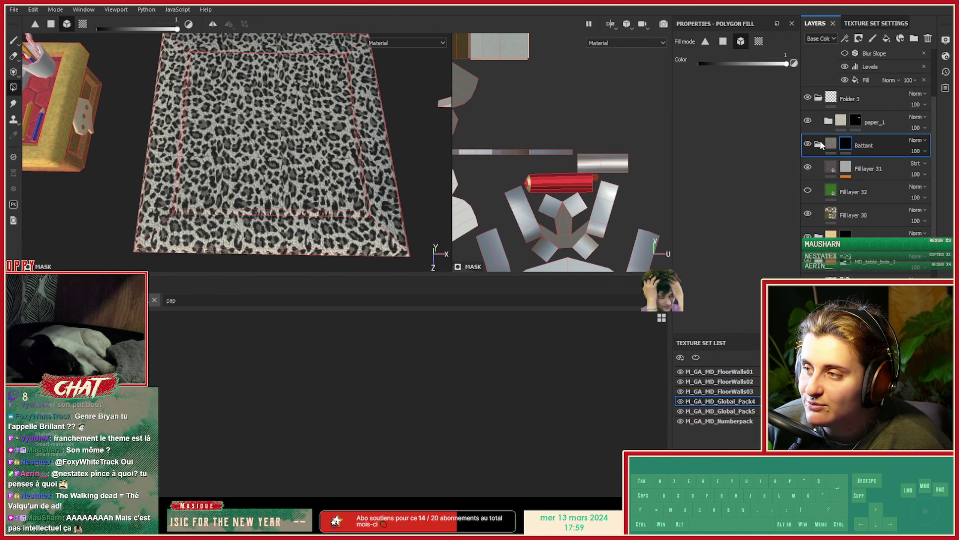
{"action": "left_click", "coordinate": [808, 190]}
{"action": "left_click", "coordinate": [808, 214]}
Set the UV scale of the Fluid fill in Fill layer 31's mask to -6.9.
{"action": "left_click_drag", "start_coordinate": [288, 217], "coordinate": [153, 194], "text": "alt"}
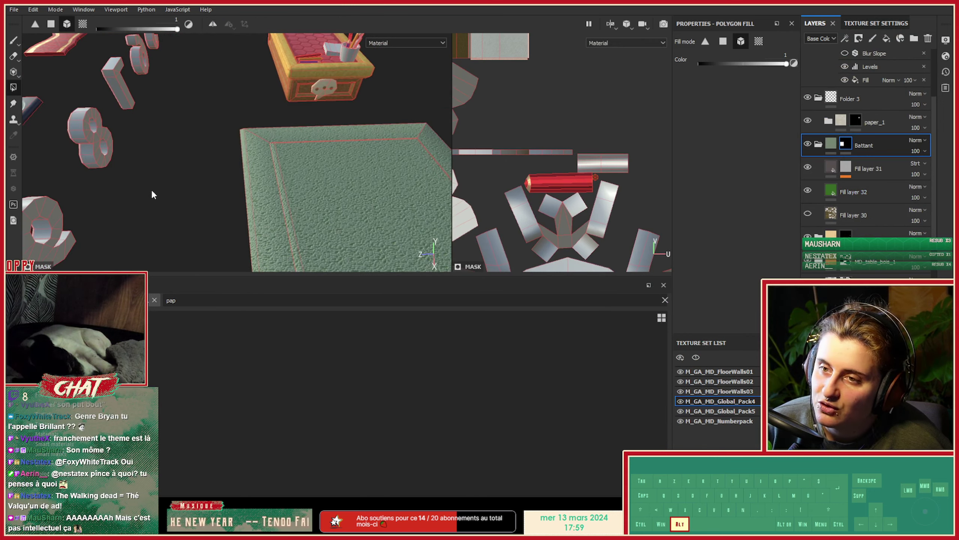
{"action": "middle_click_drag", "start_coordinate": [321, 227], "coordinate": [126, 139], "text": "alt"}
{"action": "right_click_drag", "start_coordinate": [126, 139], "coordinate": [178, 186], "text": "alt"}
{"action": "left_click_drag", "start_coordinate": [178, 186], "coordinate": [355, 196], "text": "alt"}
{"action": "left_click_drag", "start_coordinate": [355, 197], "coordinate": [472, 204], "text": "alt"}
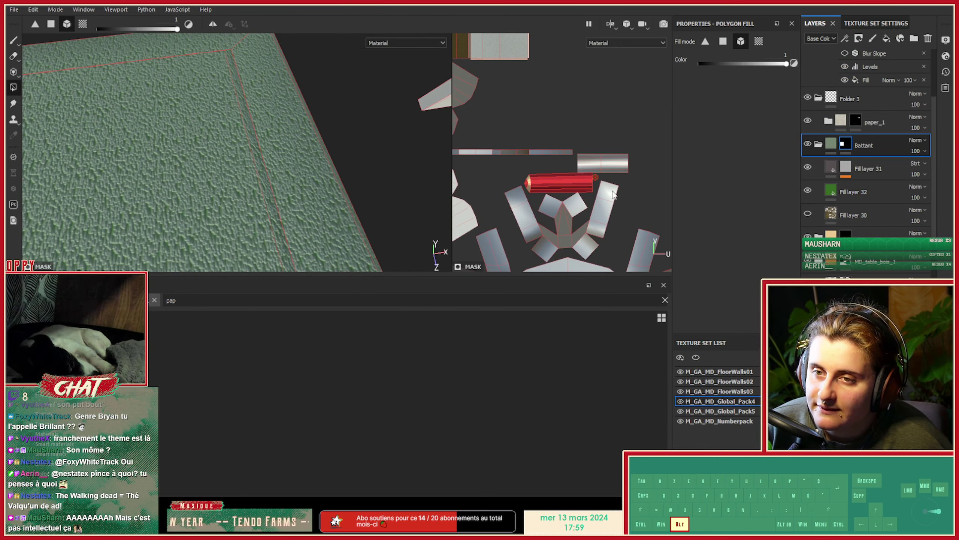
{"action": "left_click", "coordinate": [843, 196]}
{"action": "left_click", "coordinate": [846, 175]}
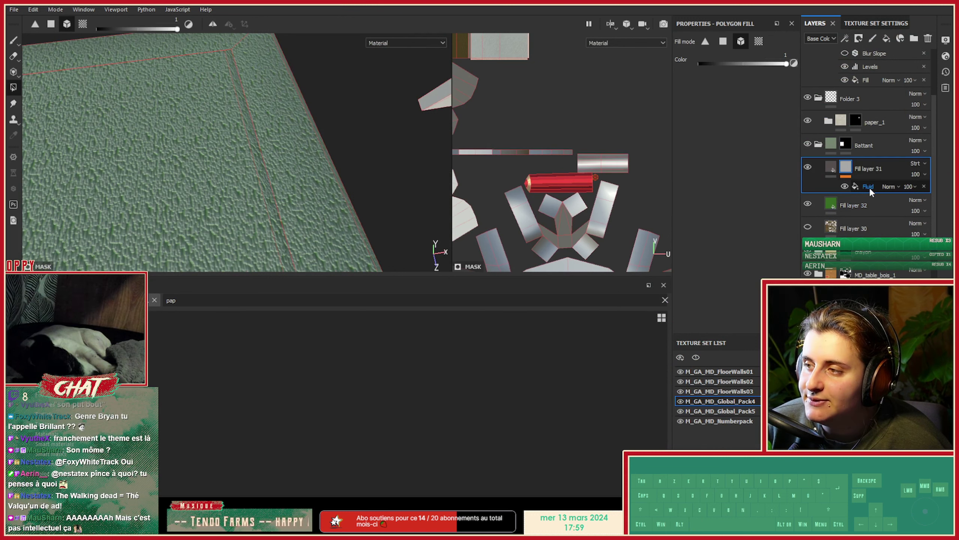
{"action": "left_click", "coordinate": [870, 186]}
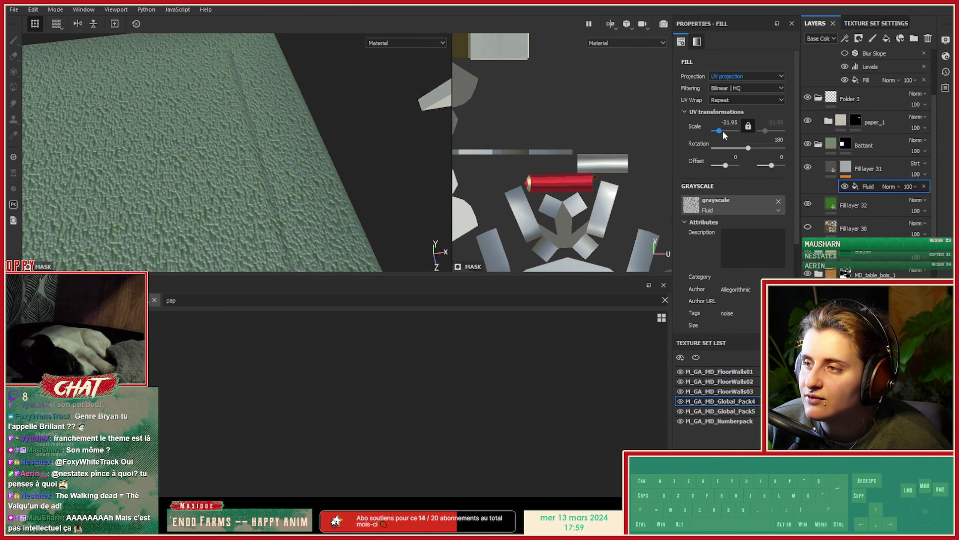
{"action": "left_click_drag", "start_coordinate": [724, 132], "coordinate": [721, 133]}
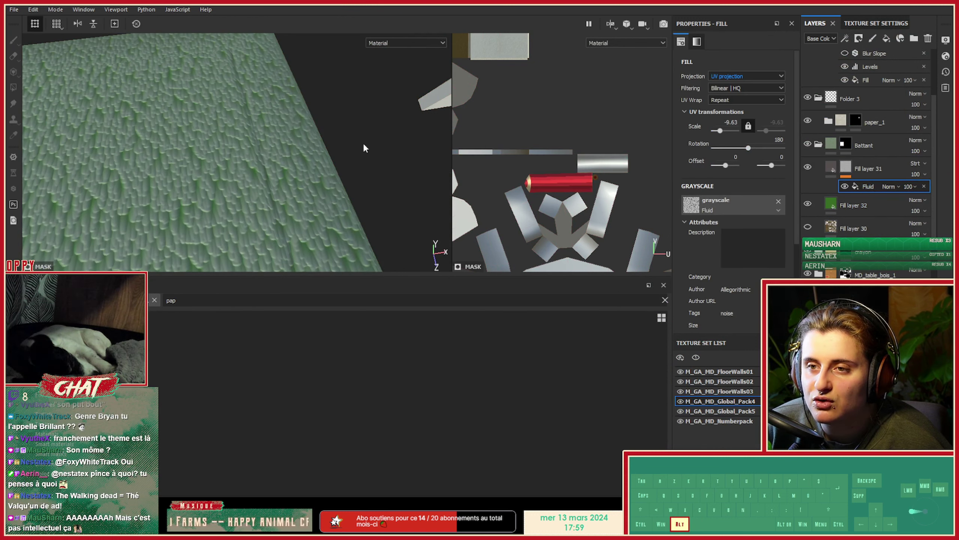
{"action": "right_click_drag", "start_coordinate": [366, 148], "coordinate": [57, 146], "text": "alt"}
{"action": "left_click_drag", "start_coordinate": [57, 145], "coordinate": [221, 165], "text": "alt"}
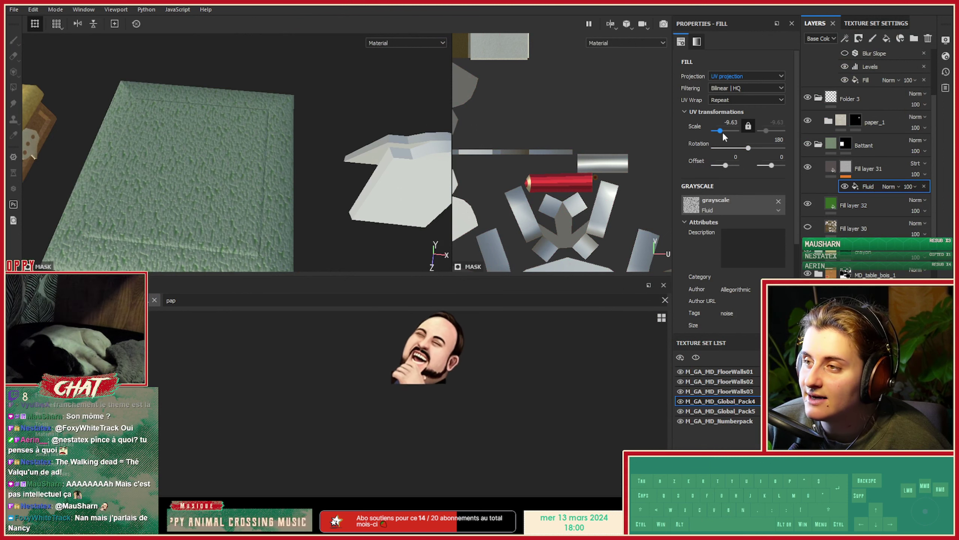
{"action": "left_click_drag", "start_coordinate": [722, 134], "coordinate": [721, 133]}
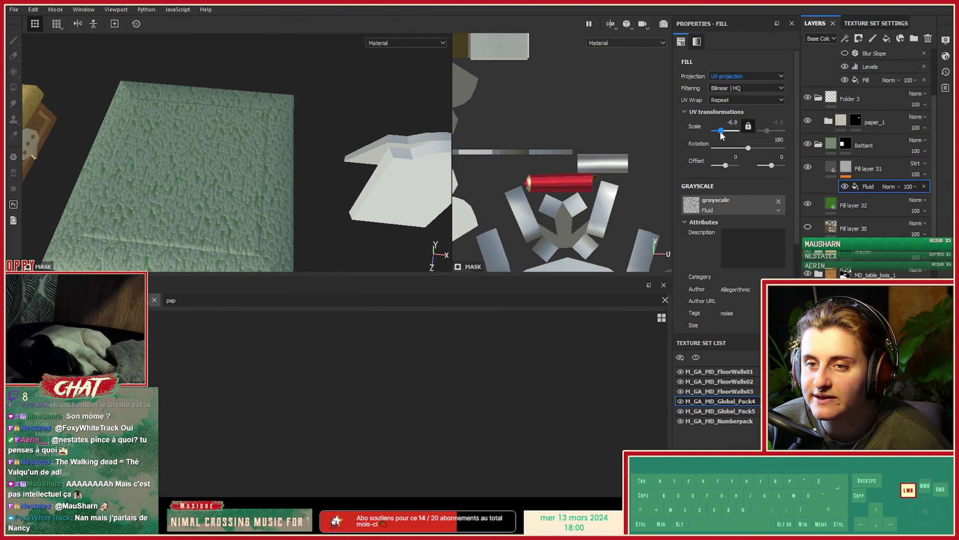
{"action": "left_click_drag", "start_coordinate": [269, 135], "coordinate": [264, 200], "text": "alt"}
Try different blending modes on Fill layer 31 over the green fill and settle on Linear Dodge (Add).
{"action": "left_click", "coordinate": [845, 200]}
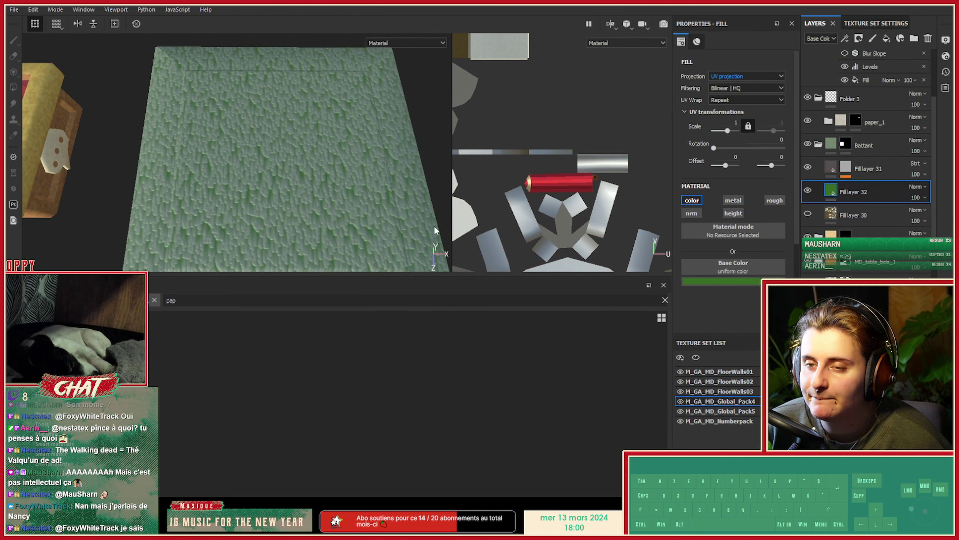
{"action": "left_click_drag", "start_coordinate": [434, 231], "coordinate": [332, 223], "text": "alt"}
{"action": "left_click", "coordinate": [913, 164]}
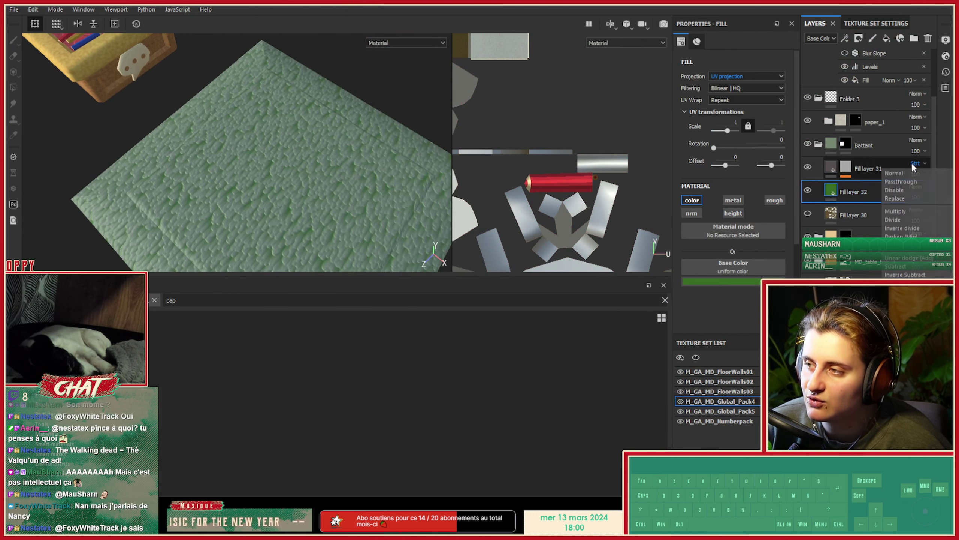
{"action": "left_click", "coordinate": [913, 165]}
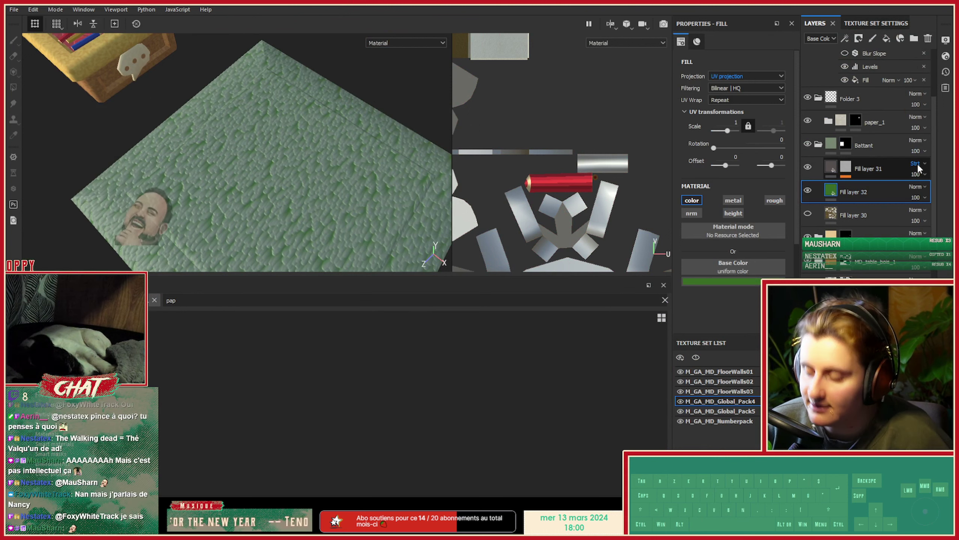
{"action": "scroll", "coordinate": [918, 163], "scroll_direction": "down", "scroll_amount": 5}
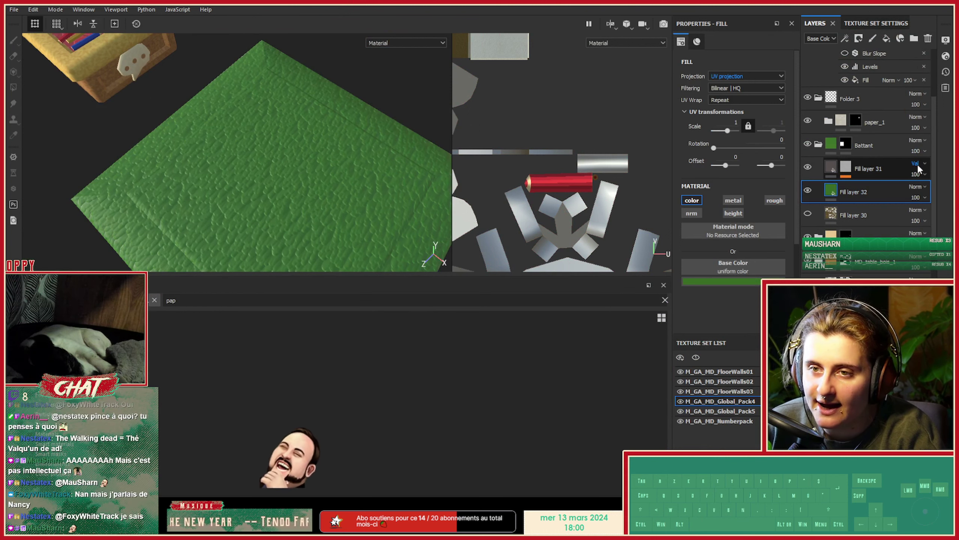
{"action": "scroll", "coordinate": [917, 163], "scroll_direction": "down", "scroll_amount": 3}
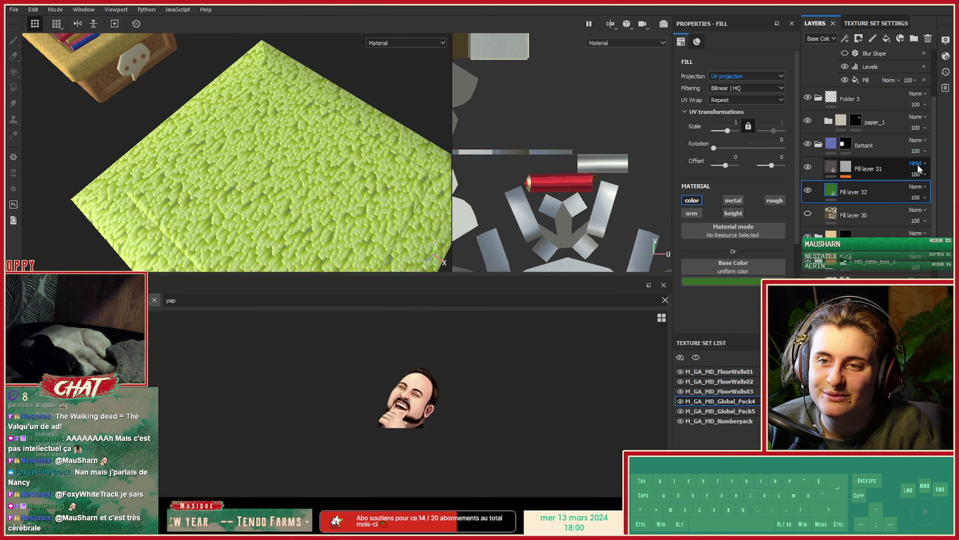
{"action": "scroll", "coordinate": [917, 163], "scroll_direction": "down", "scroll_amount": 3}
{"action": "scroll", "coordinate": [917, 163], "scroll_direction": "down", "scroll_amount": 4}
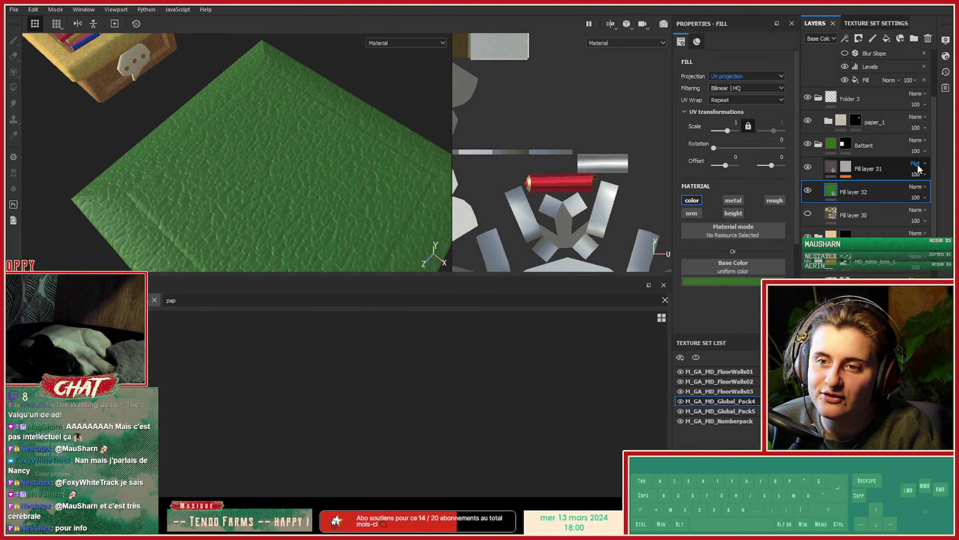
{"action": "key", "text": "Up"}
{"action": "key", "text": "Up"}
{"action": "key", "text": "Up"}
{"action": "key", "text": "Up"}
{"action": "key", "text": "Up"}
{"action": "key", "text": "Up"}
{"action": "key", "text": "Up"}
{"action": "key", "text": "Up"}
{"action": "key", "text": "Up"}
{"action": "key", "text": "Up"}
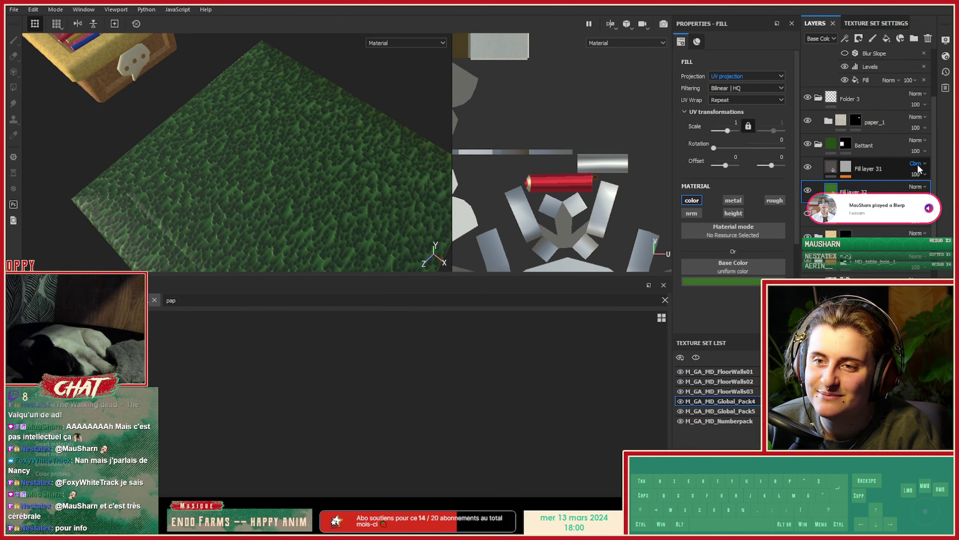
{"action": "key", "text": "Up"}
{"action": "key", "text": "Up"}
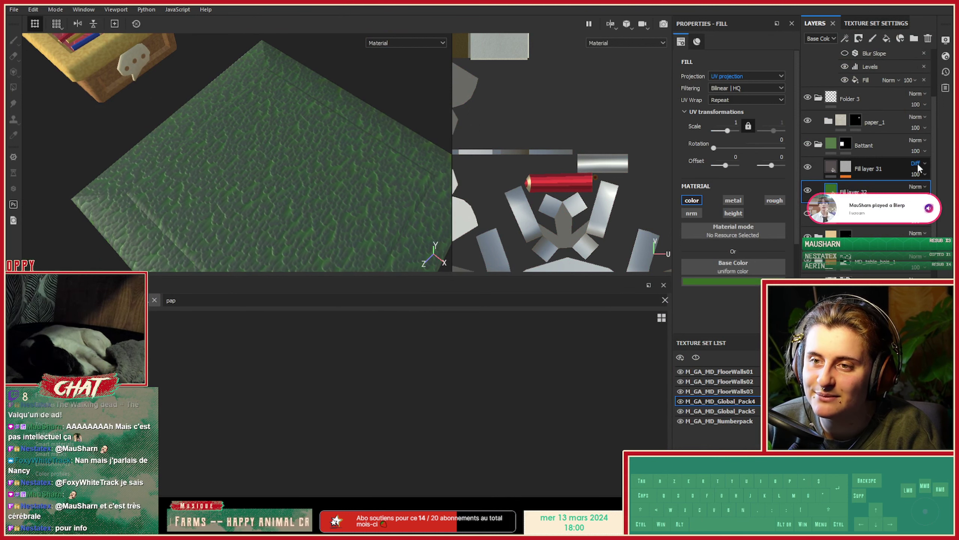
{"action": "key", "text": "Up"}
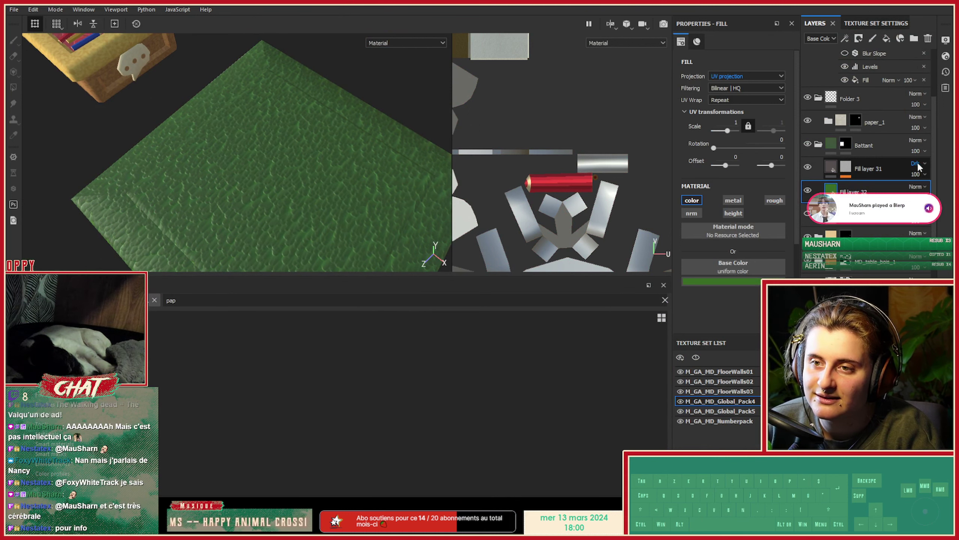
{"action": "key", "text": "Down"}
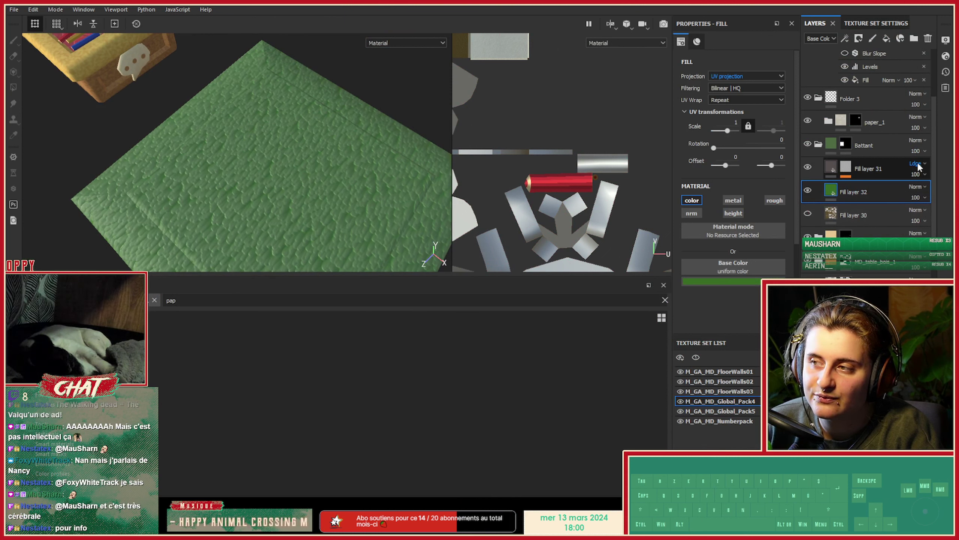
Compare the panel with Fill layer 31 hidden and shown, and set Fill layer 32's blending mode to Darken.
{"action": "left_click", "coordinate": [809, 166]}
{"action": "left_click", "coordinate": [810, 166]}
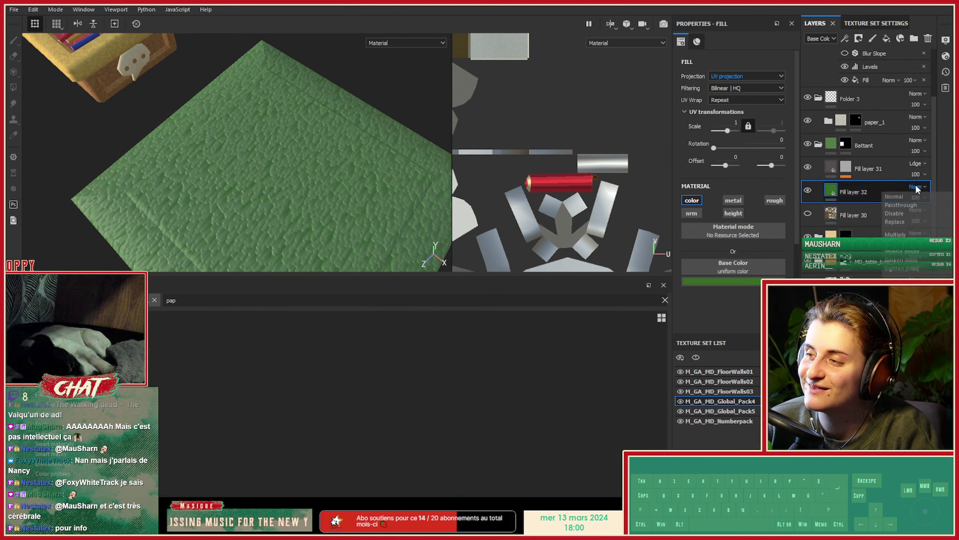
{"action": "scroll", "coordinate": [917, 188], "scroll_direction": "down", "scroll_amount": 2}
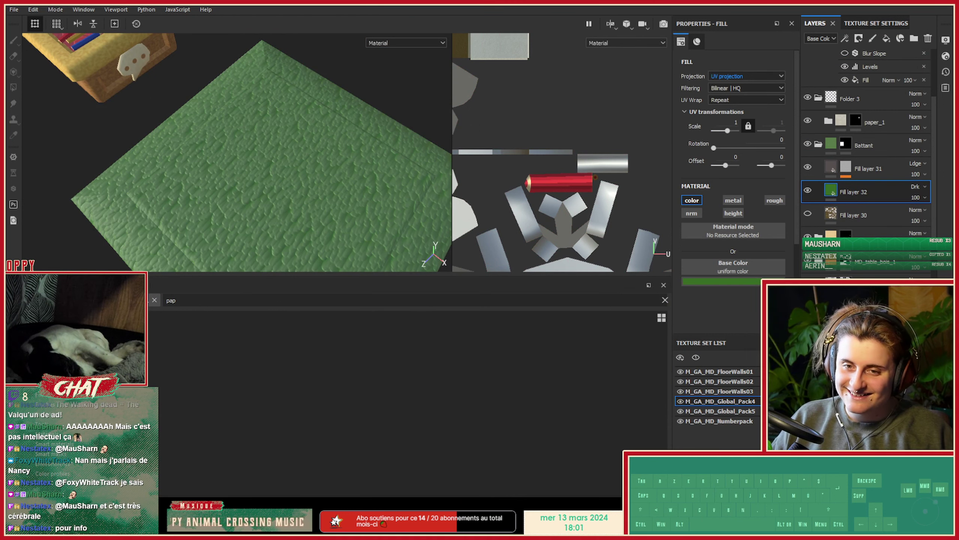
Examine the green panel's texture from several angles and distances beside the desk and the other props.
{"action": "left_click_drag", "start_coordinate": [274, 230], "coordinate": [375, 176], "text": "alt"}
{"action": "right_click_drag", "start_coordinate": [375, 176], "coordinate": [237, 178], "text": "alt"}
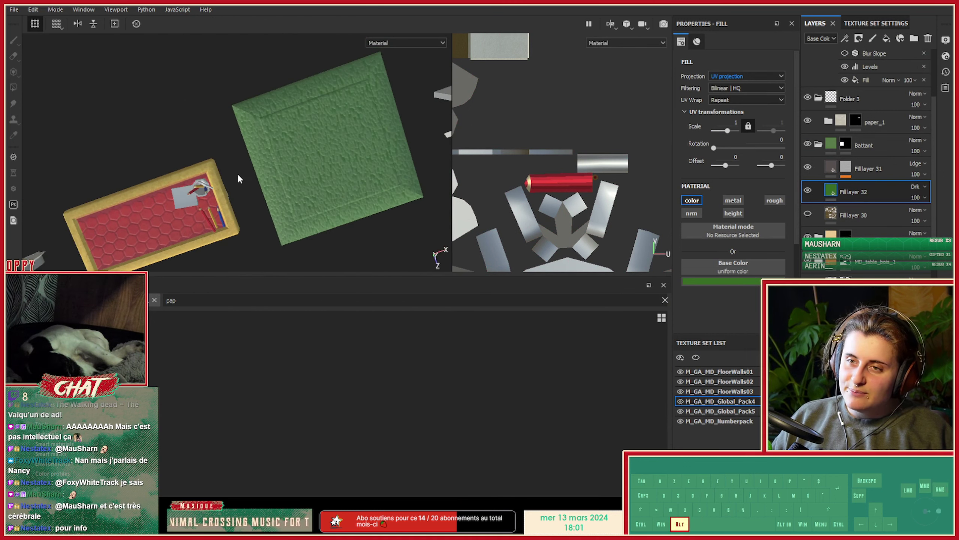
{"action": "left_click_drag", "start_coordinate": [237, 178], "coordinate": [356, 171], "text": "alt"}
{"action": "middle_click_drag", "start_coordinate": [356, 170], "coordinate": [219, 209], "text": "alt"}
{"action": "left_click_drag", "start_coordinate": [219, 208], "coordinate": [263, 233], "text": "alt"}
{"action": "right_click_drag", "start_coordinate": [263, 233], "coordinate": [186, 218], "text": "alt"}
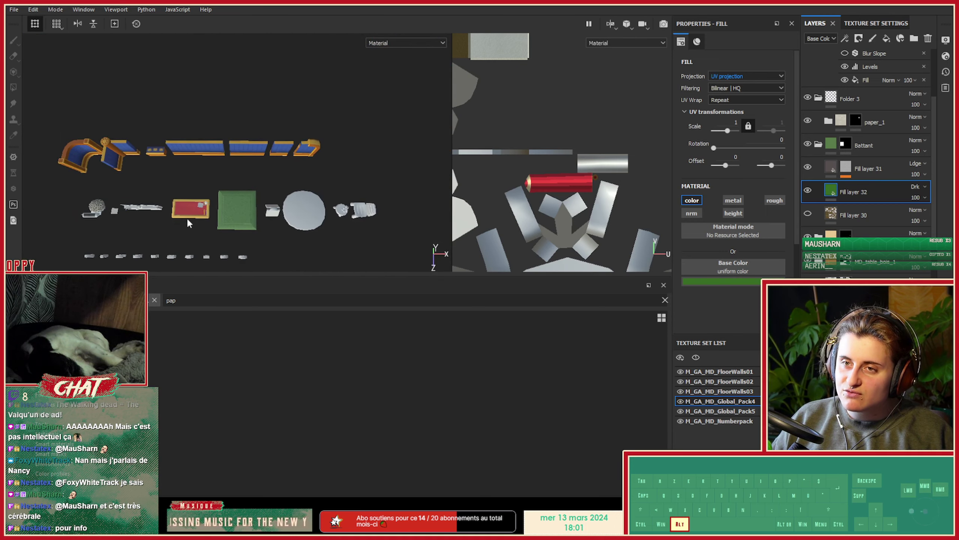
{"action": "left_click_drag", "start_coordinate": [187, 218], "coordinate": [187, 198], "text": "alt"}
{"action": "right_click_drag", "start_coordinate": [188, 198], "coordinate": [350, 208], "text": "alt"}
{"action": "right_click_drag", "start_coordinate": [246, 212], "coordinate": [282, 230], "text": "alt"}
{"action": "middle_click_drag", "start_coordinate": [281, 230], "coordinate": [219, 179], "text": "alt"}
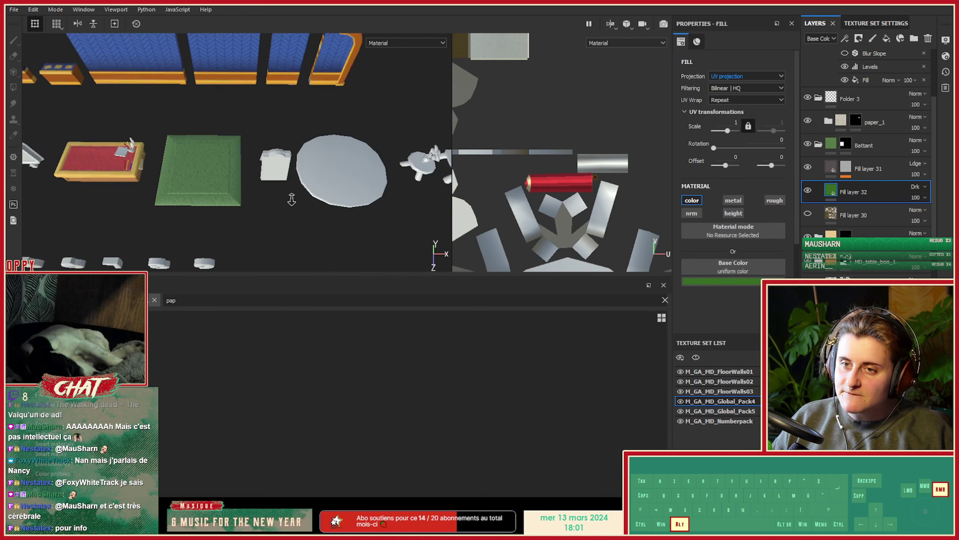
{"action": "right_click_drag", "start_coordinate": [162, 185], "coordinate": [201, 194], "text": "alt"}
{"action": "left_click_drag", "start_coordinate": [201, 195], "coordinate": [231, 192], "text": "alt"}
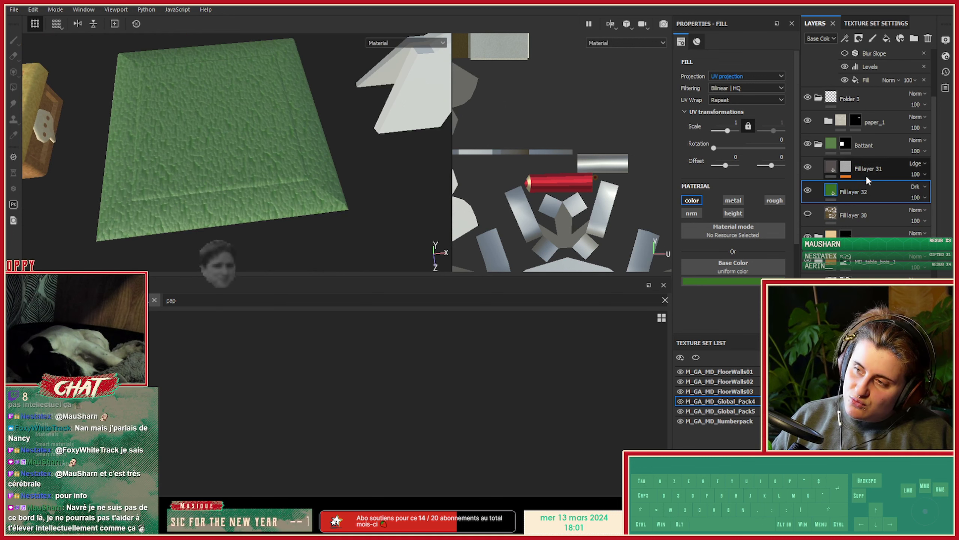
Put Fill layer 31 and Fill layer 32 into a new folder inside the Battant group and give it a black mask.
{"action": "left_click", "coordinate": [846, 167]}
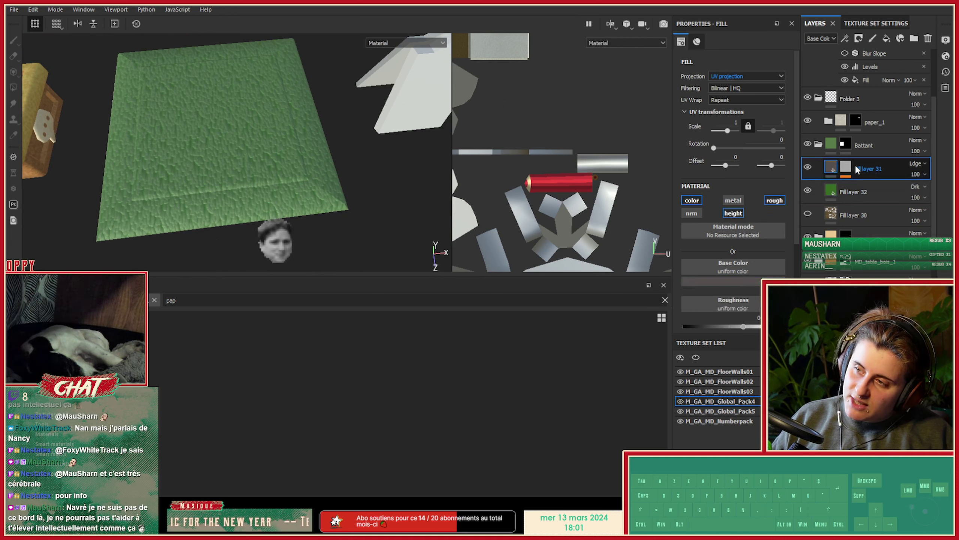
{"action": "left_click", "coordinate": [913, 38]}
{"action": "left_click", "coordinate": [858, 198]}
{"action": "left_click", "coordinate": [870, 212], "text": "shift"}
{"action": "left_click_drag", "start_coordinate": [875, 201], "coordinate": [847, 165]}
{"action": "right_click", "coordinate": [855, 171]}
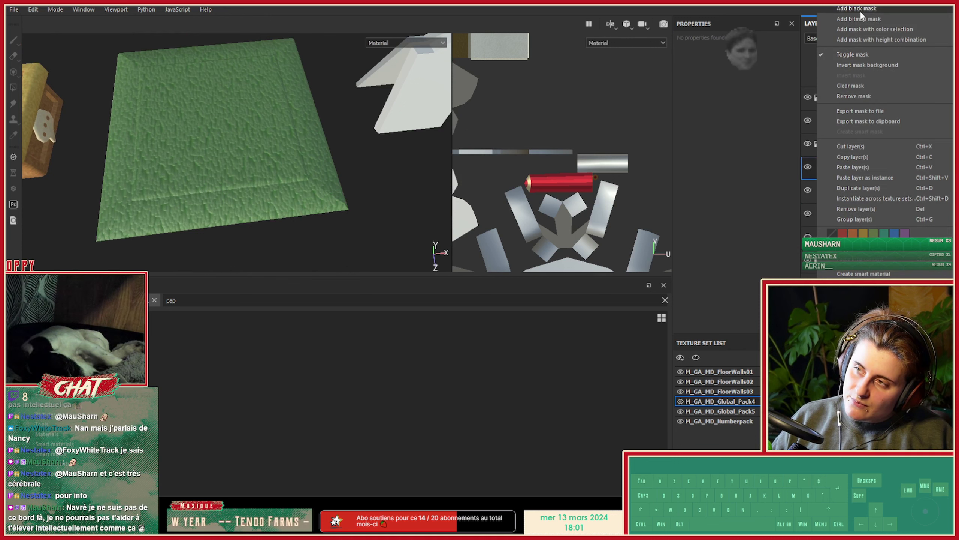
{"action": "left_click", "coordinate": [812, 17]}
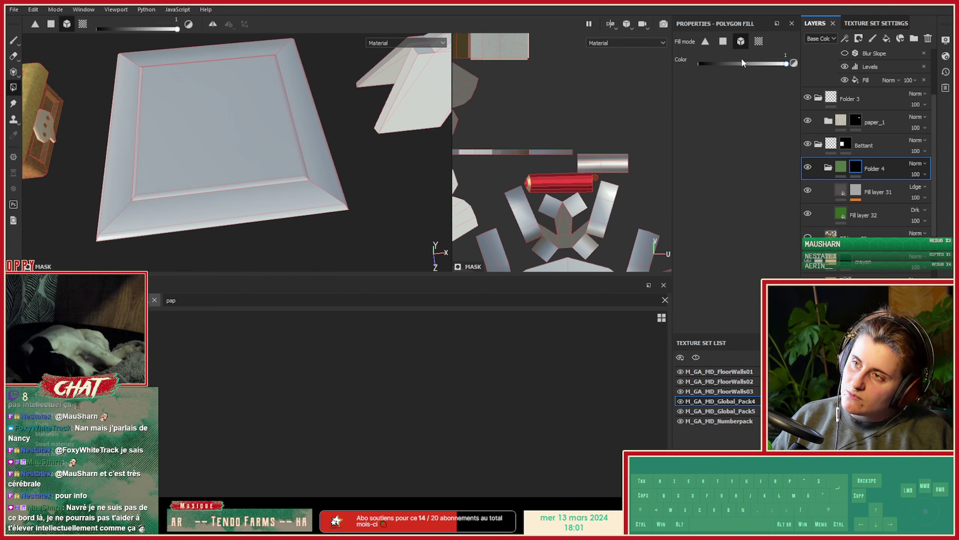
Reveal the new folder's green material on the panel's central area and front inner edge using Polygon Fill in quad mode.
{"action": "left_click", "coordinate": [728, 41]}
{"action": "left_click", "coordinate": [221, 137]}
{"action": "left_click_drag", "start_coordinate": [185, 165], "coordinate": [162, 187], "text": "alt"}
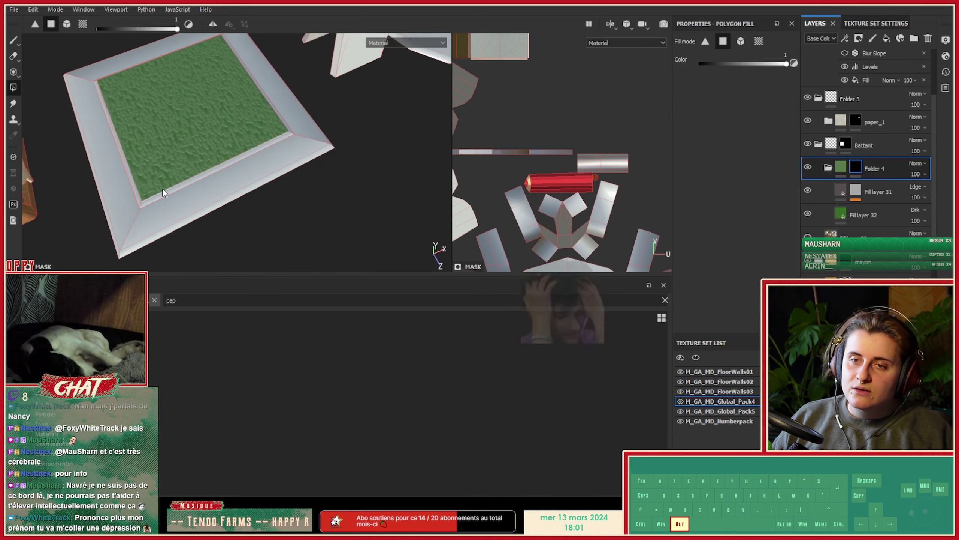
{"action": "right_click_drag", "start_coordinate": [162, 187], "coordinate": [204, 205], "text": "alt"}
{"action": "left_click", "coordinate": [110, 218]}
{"action": "left_click", "coordinate": [136, 221]}
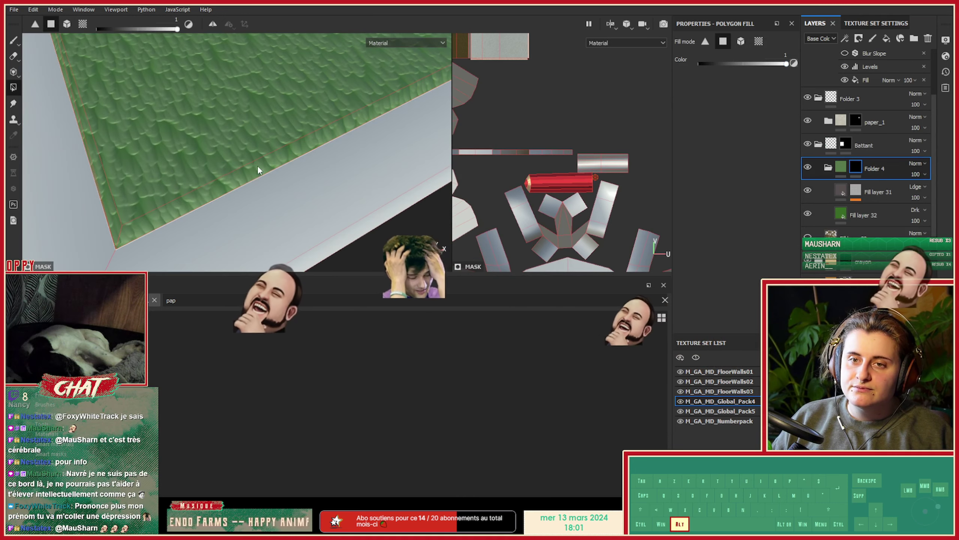
Extend Folder 4's mask along the panel's remaining inner edge strips, leaving the outer frame unmasked, and check the result around the panel.
{"action": "scroll", "coordinate": [317, 111], "scroll_direction": "down", "scroll_amount": 5}
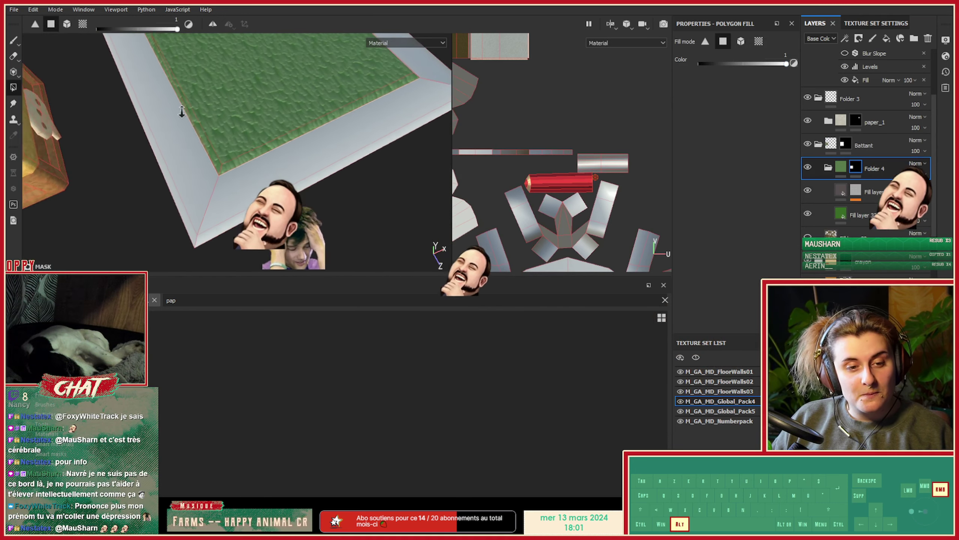
{"action": "left_click_drag", "start_coordinate": [313, 141], "coordinate": [378, 136], "text": "alt"}
{"action": "middle_click_drag", "start_coordinate": [377, 136], "coordinate": [204, 154], "text": "alt"}
{"action": "right_click_drag", "start_coordinate": [204, 154], "coordinate": [251, 183], "text": "alt"}
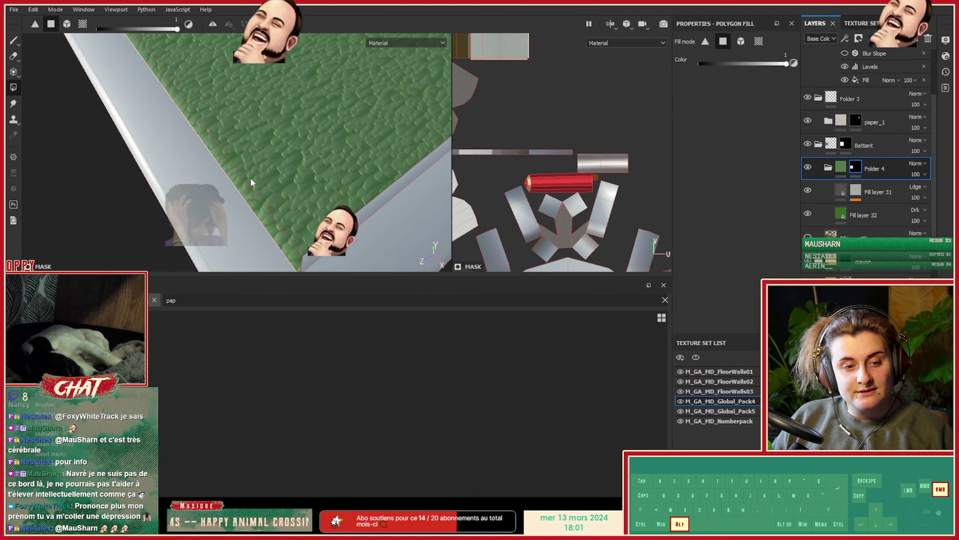
{"action": "middle_click_drag", "start_coordinate": [251, 182], "coordinate": [40, 181], "text": "alt"}
{"action": "left_click", "coordinate": [146, 206]}
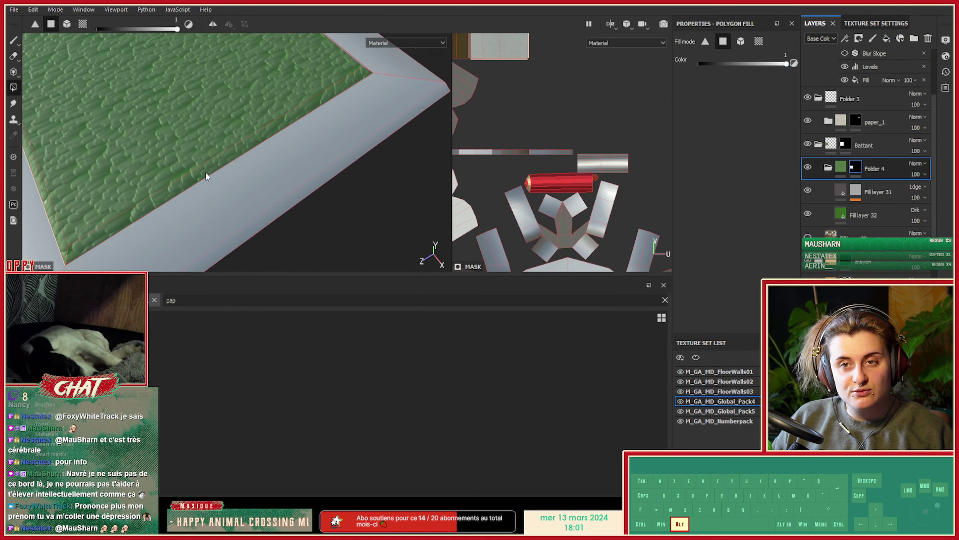
{"action": "left_click_drag", "start_coordinate": [208, 175], "coordinate": [98, 194], "text": "alt"}
{"action": "middle_click_drag", "start_coordinate": [199, 198], "coordinate": [74, 169], "text": "alt"}
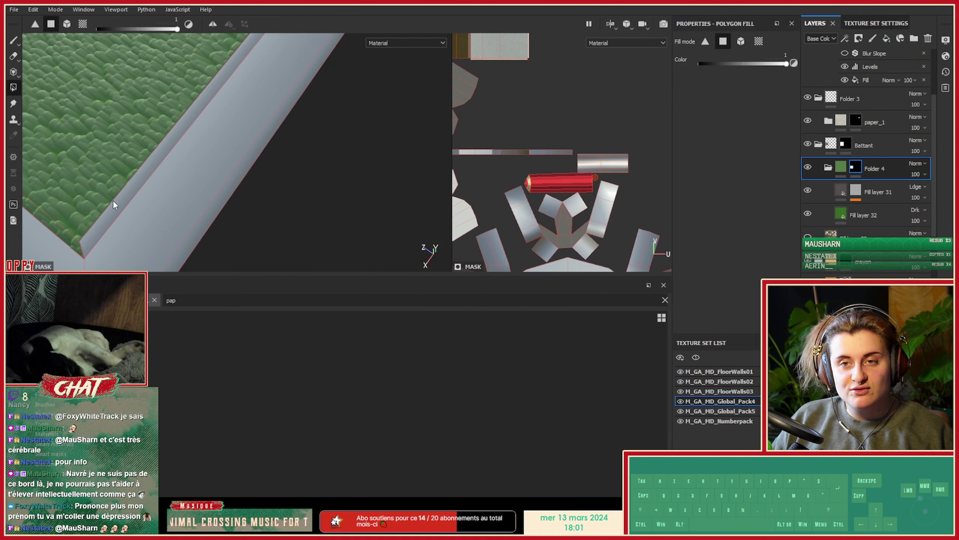
{"action": "left_click_drag", "start_coordinate": [246, 167], "coordinate": [68, 167], "text": "alt"}
{"action": "right_click_drag", "start_coordinate": [68, 166], "coordinate": [308, 124], "text": "alt"}
{"action": "left_click_drag", "start_coordinate": [308, 124], "coordinate": [168, 140], "text": "alt"}
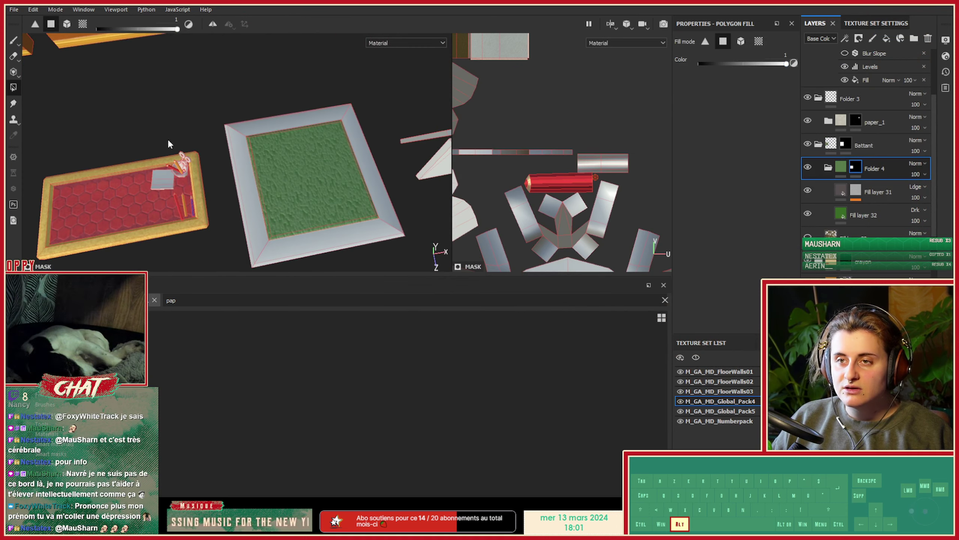
{"action": "right_click_drag", "start_coordinate": [267, 167], "coordinate": [324, 199], "text": "alt"}
{"action": "middle_click_drag", "start_coordinate": [324, 198], "coordinate": [257, 172], "text": "alt"}
{"action": "right_click_drag", "start_coordinate": [257, 172], "coordinate": [502, 164], "text": "alt"}
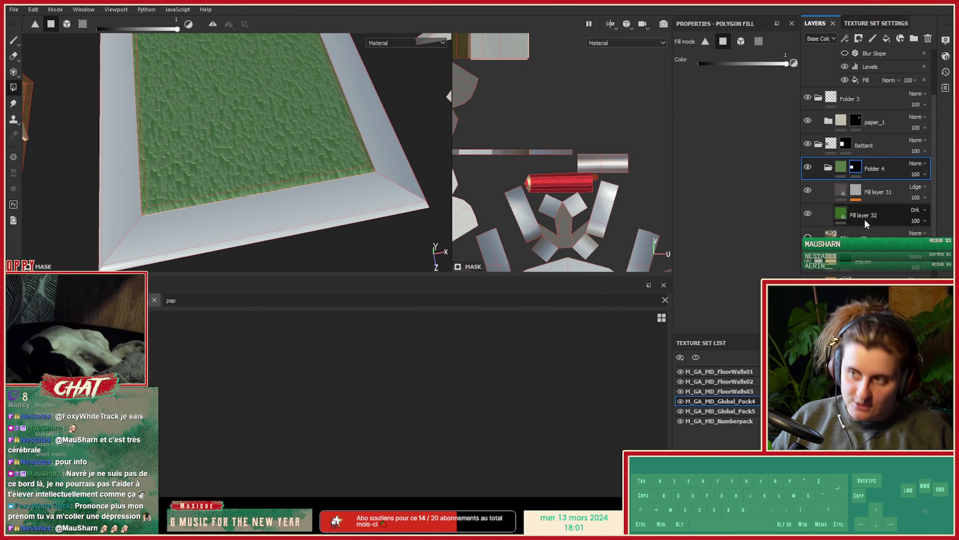
Rename the copied Battant group as Tapis.
{"action": "left_click", "coordinate": [827, 167]}
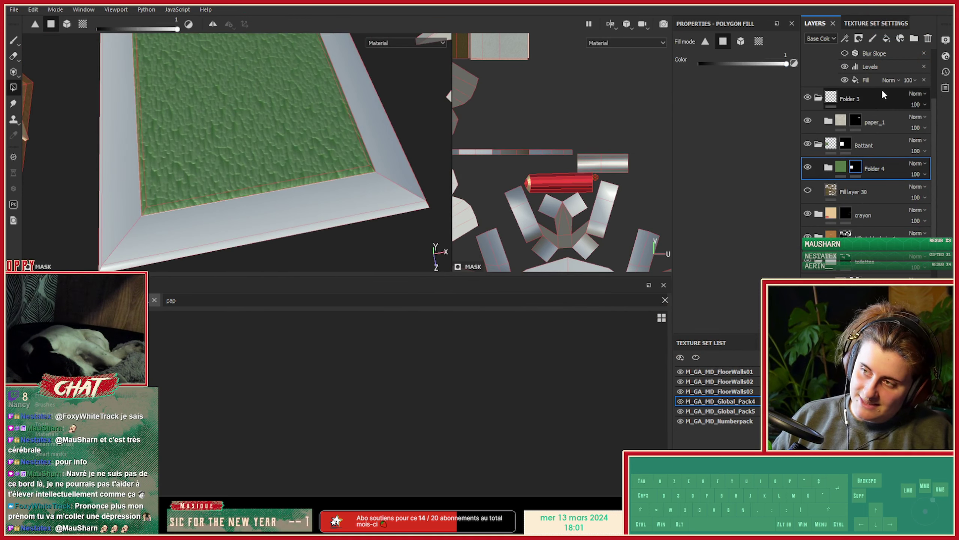
{"action": "left_click", "coordinate": [828, 167]}
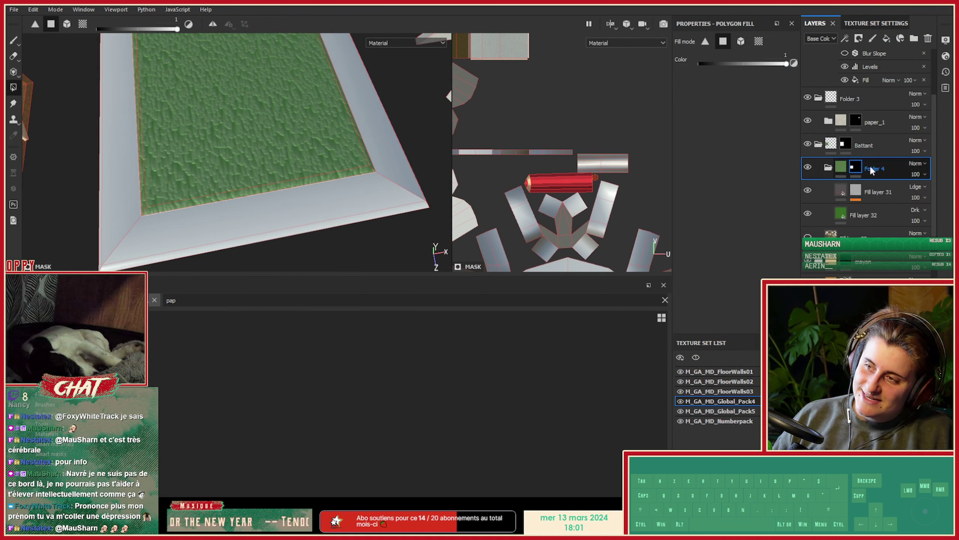
{"action": "double_click", "coordinate": [862, 142]}
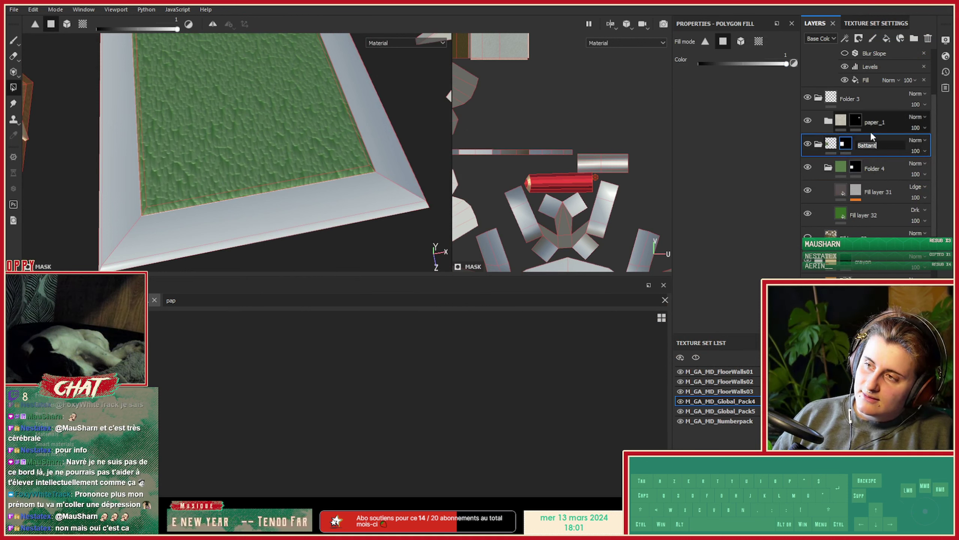
{"action": "type", "text": "Tapis"}
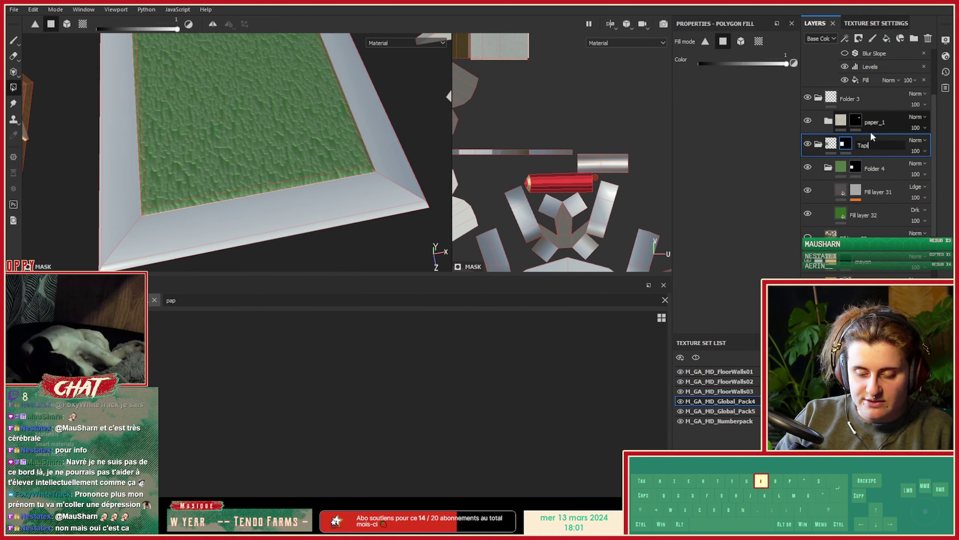
{"action": "key", "text": "Return"}
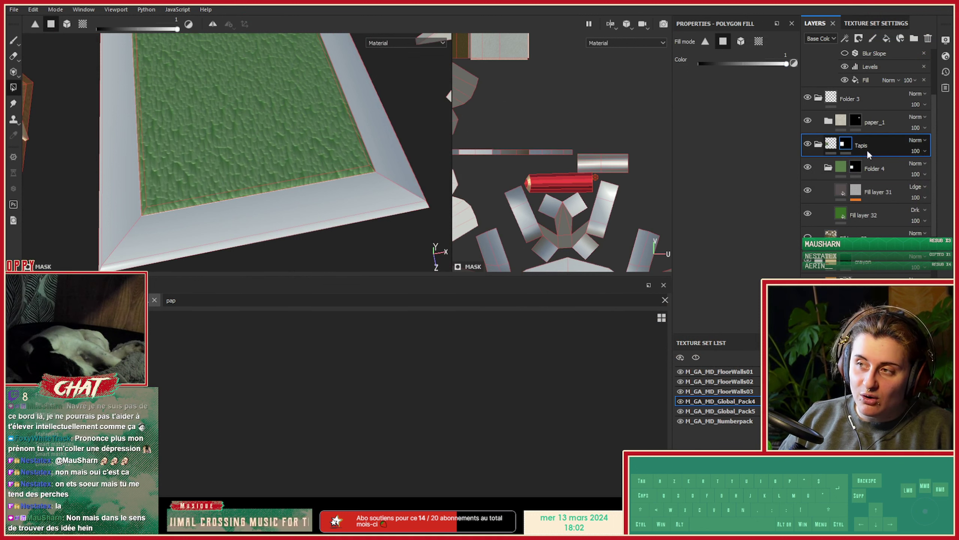
Collapse Folder 4 and add a new fill layer above it inside the Tapis group.
{"action": "left_click", "coordinate": [828, 168]}
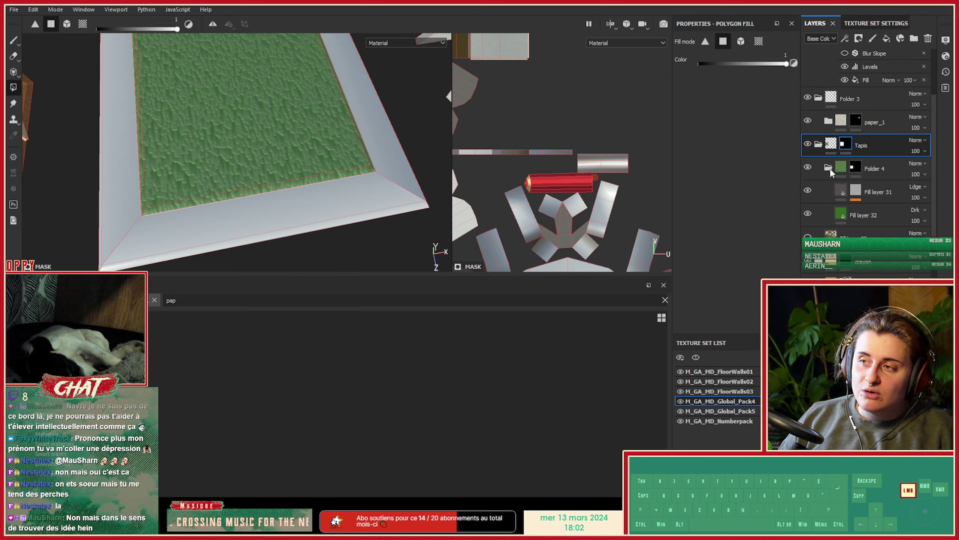
{"action": "left_click", "coordinate": [888, 38]}
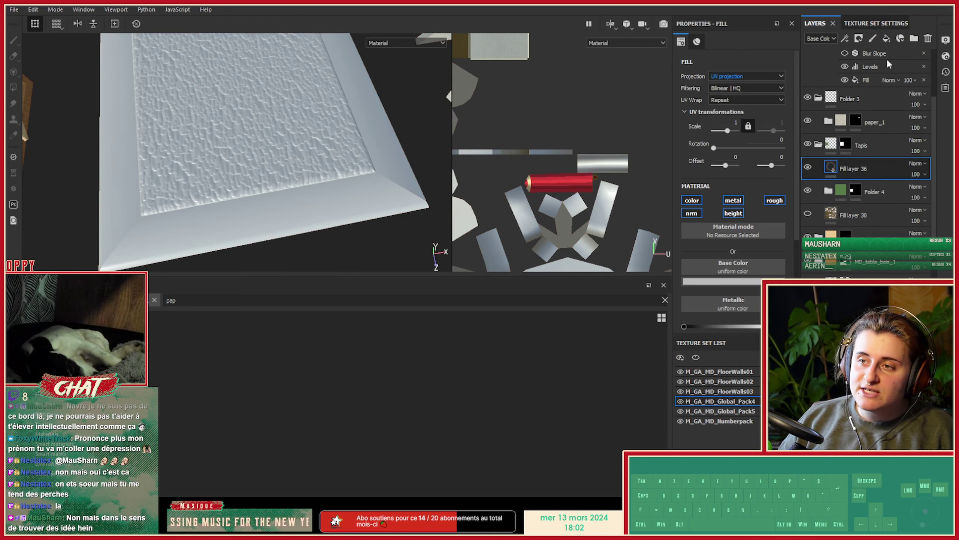
{"action": "left_click_drag", "start_coordinate": [214, 217], "coordinate": [192, 169], "text": "alt"}
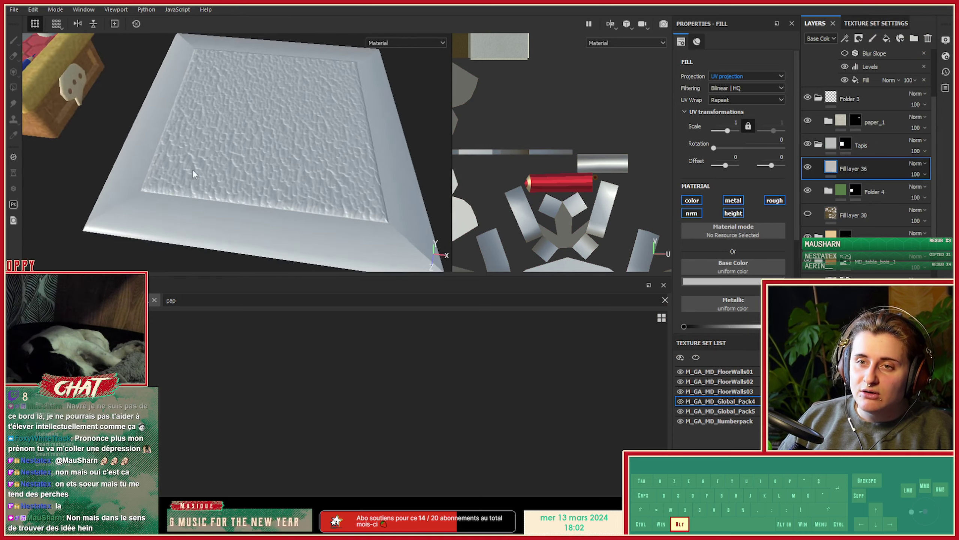
Set the base colour of the new fill layer in the Tapis group to a medium dark blue.
{"action": "right_click_drag", "start_coordinate": [192, 170], "coordinate": [162, 170], "text": "alt"}
{"action": "left_click_drag", "start_coordinate": [161, 169], "coordinate": [215, 165], "text": "alt"}
{"action": "right_click_drag", "start_coordinate": [216, 166], "coordinate": [321, 179], "text": "alt"}
{"action": "middle_click_drag", "start_coordinate": [321, 179], "coordinate": [182, 195], "text": "alt"}
{"action": "left_click_drag", "start_coordinate": [182, 195], "coordinate": [148, 208], "text": "alt"}
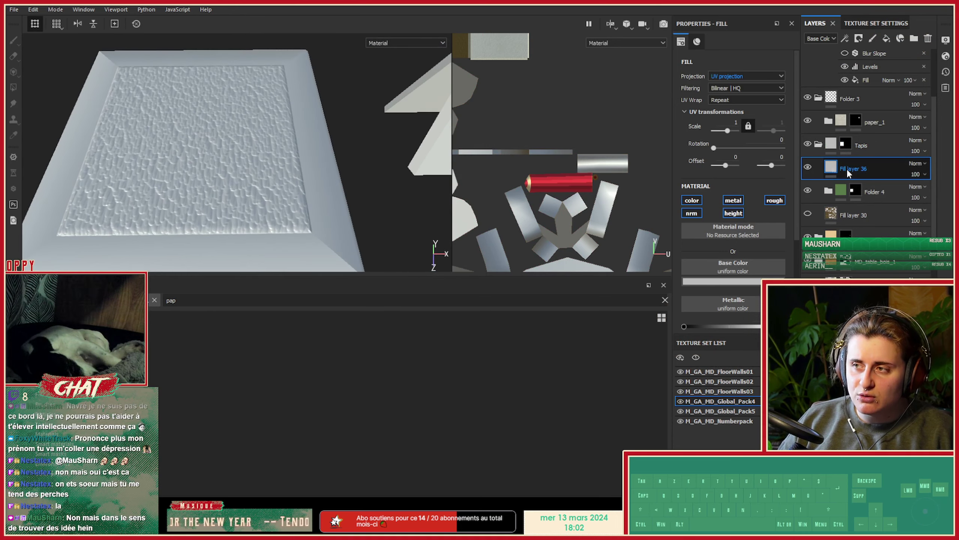
{"action": "left_click", "coordinate": [723, 281]}
{"action": "left_click_drag", "start_coordinate": [734, 314], "coordinate": [755, 365]}
{"action": "left_click_drag", "start_coordinate": [795, 348], "coordinate": [796, 331]}
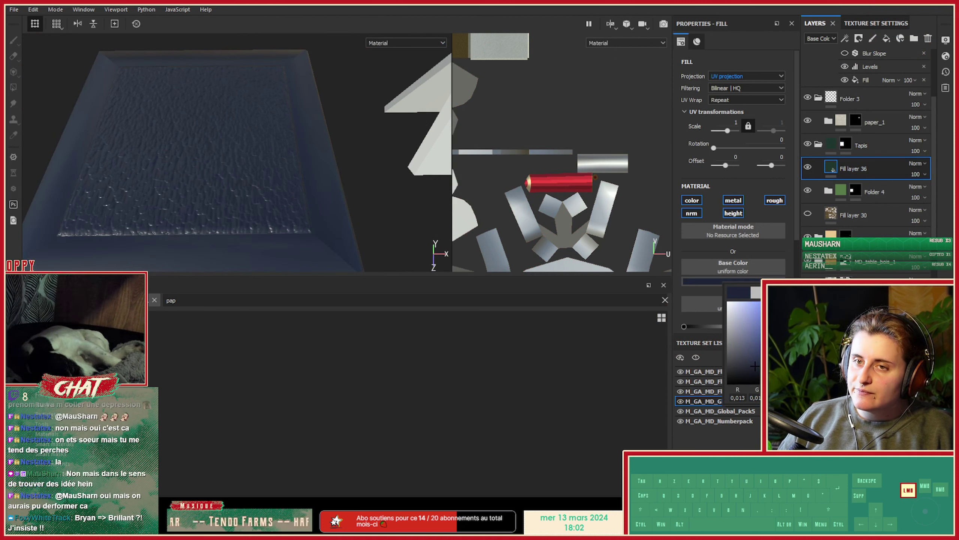
{"action": "left_click_drag", "start_coordinate": [754, 366], "coordinate": [755, 362]}
Add a black mask to Fill layer 36 and reveal the blue on all sides of the rug's outer border with Polygon Fill.
{"action": "right_click", "coordinate": [854, 168]}
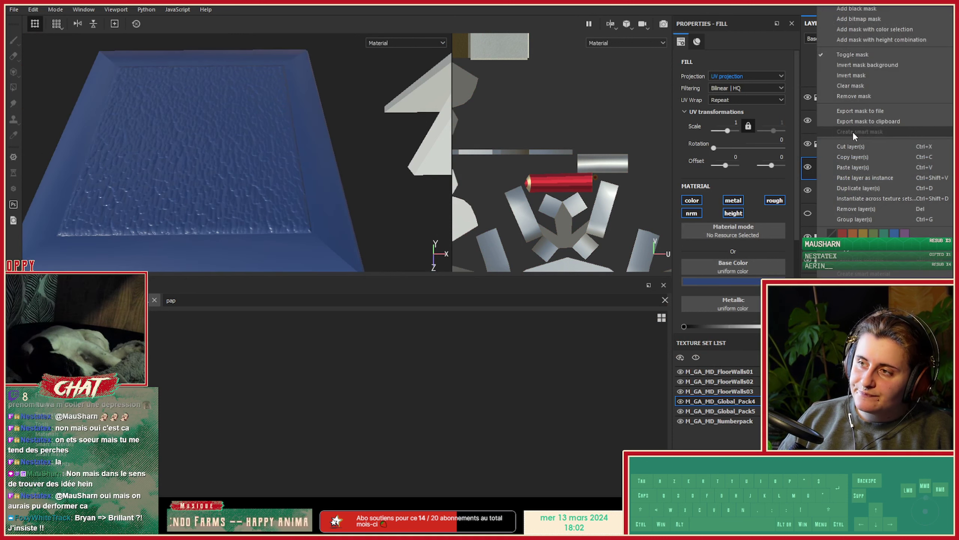
{"action": "left_click", "coordinate": [862, 14]}
{"action": "left_click", "coordinate": [330, 241]}
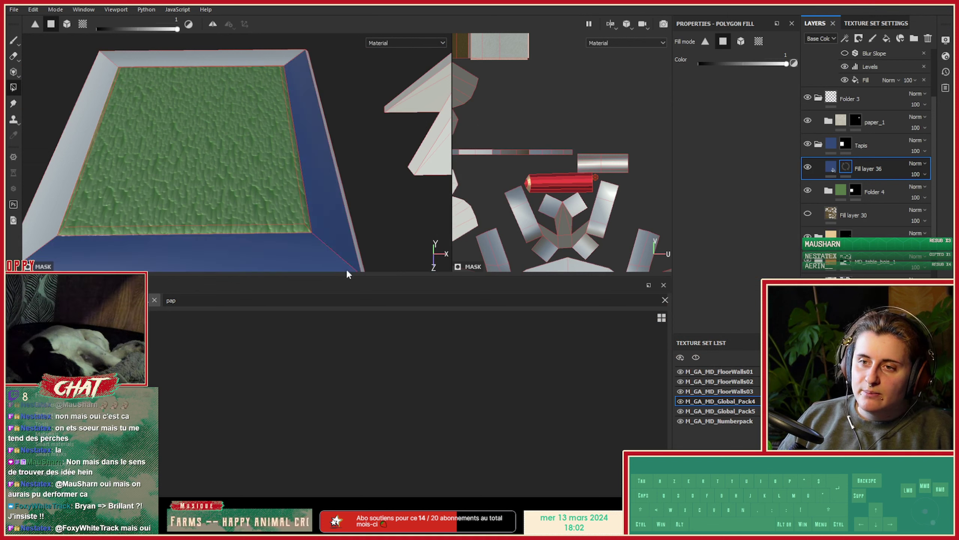
{"action": "left_click_drag", "start_coordinate": [281, 225], "coordinate": [137, 181], "text": "alt"}
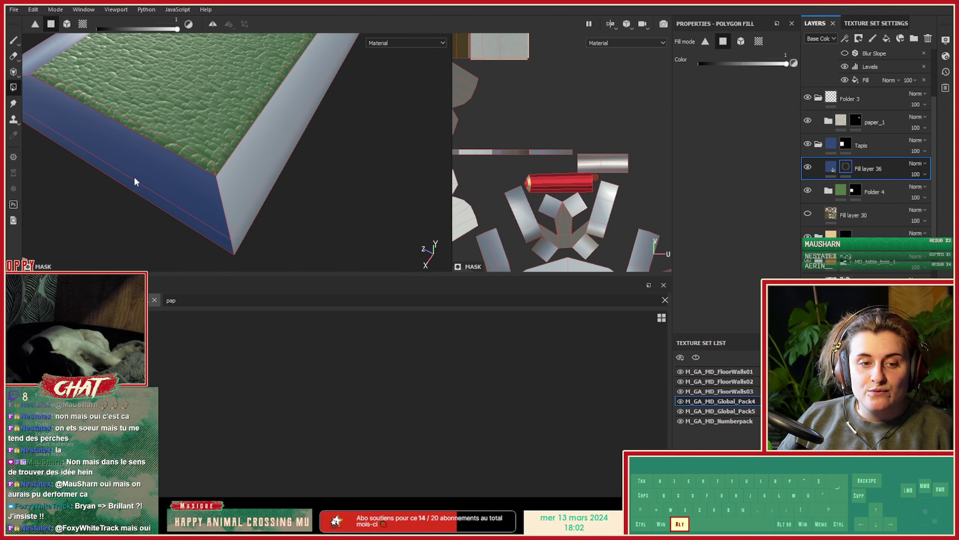
{"action": "left_click_drag", "start_coordinate": [243, 244], "coordinate": [182, 216], "text": "alt"}
{"action": "left_click", "coordinate": [213, 167]}
{"action": "middle_click_drag", "start_coordinate": [236, 112], "coordinate": [236, 199], "text": "alt"}
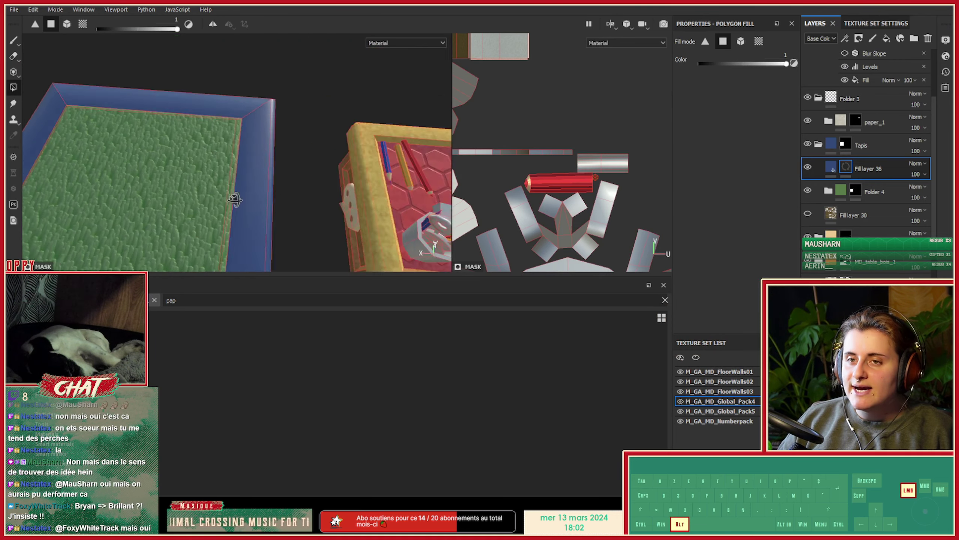
{"action": "left_click_drag", "start_coordinate": [236, 199], "coordinate": [93, 163], "text": "alt"}
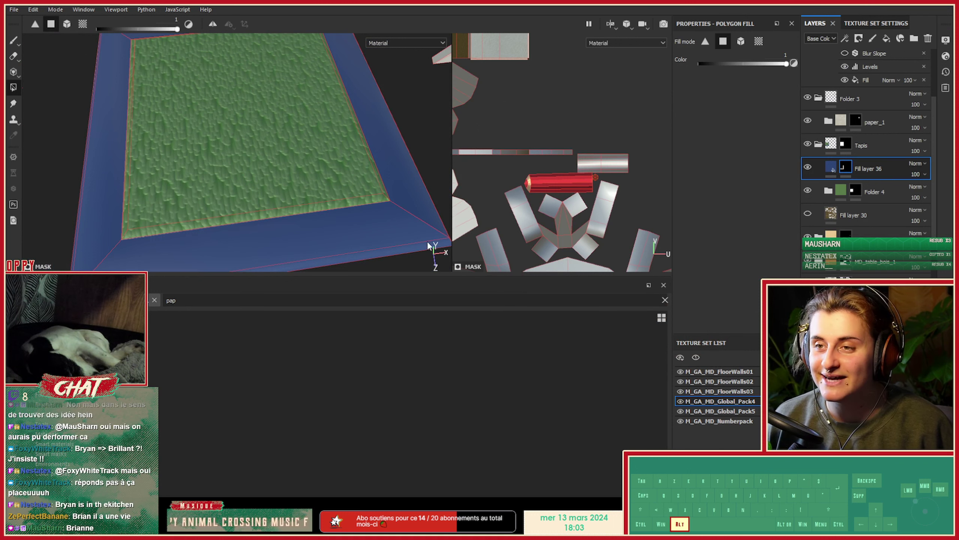
Change Fill layer 36's base colour to a brighter blue and expand Folder 4.
{"action": "left_click", "coordinate": [830, 167]}
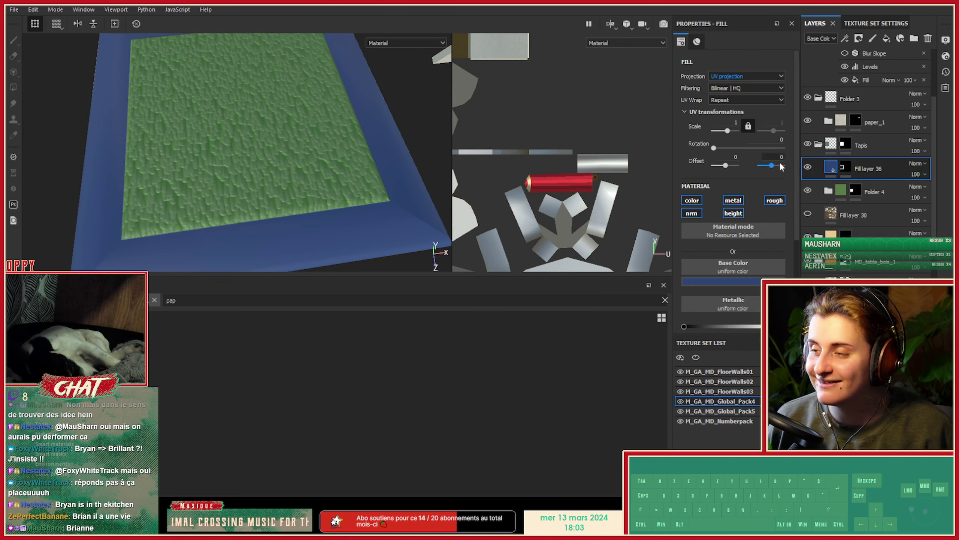
{"action": "left_click", "coordinate": [741, 281]}
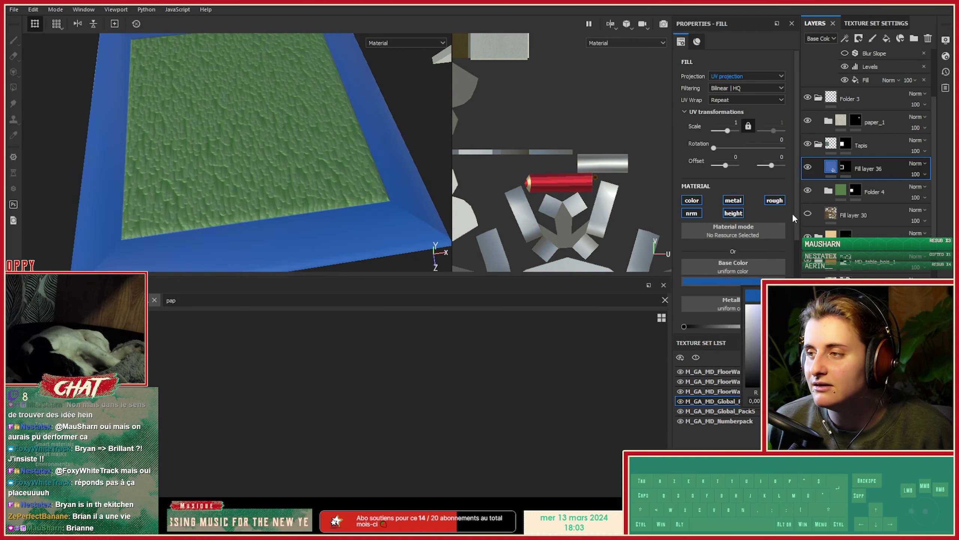
{"action": "left_click", "coordinate": [832, 192]}
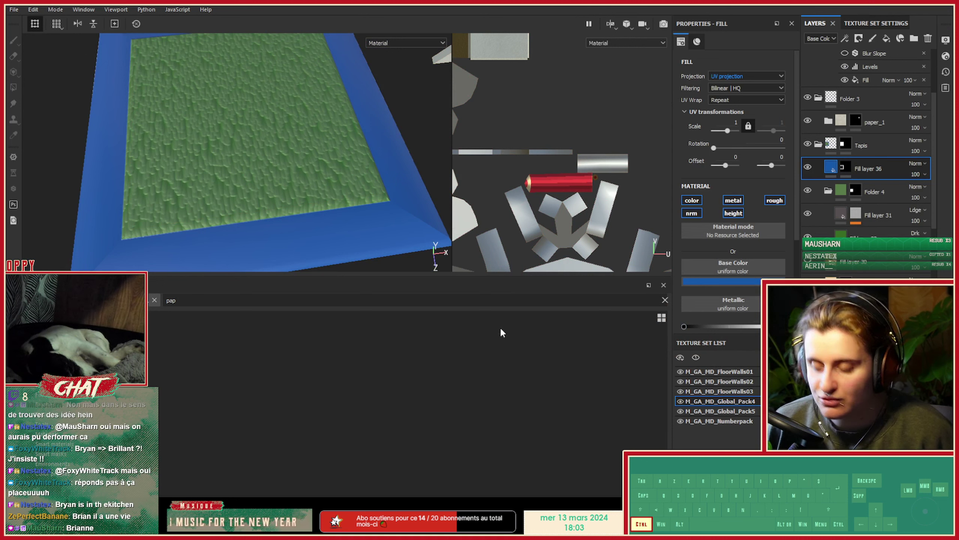
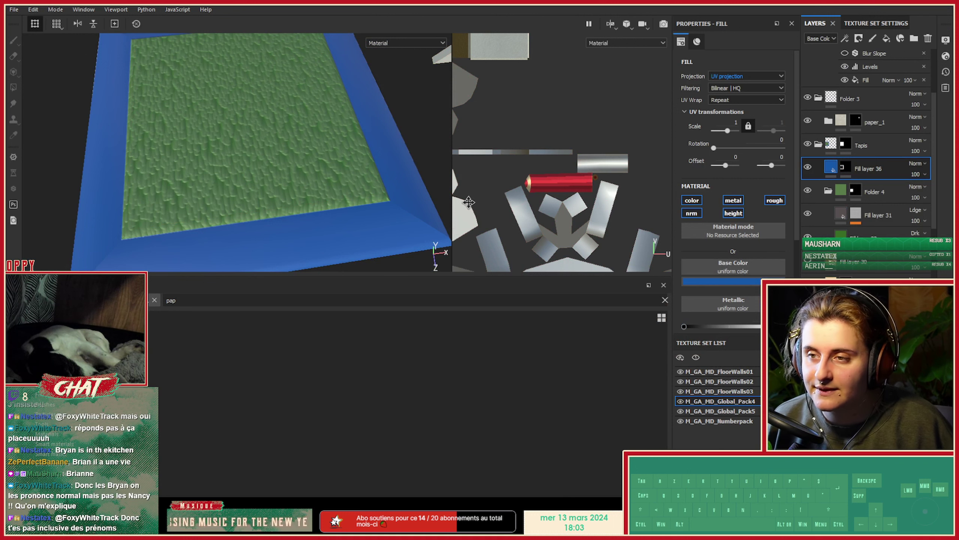
Enlarge the 3D viewport and examine the rug's green centre and blue border from several angles.
{"action": "left_click_drag", "start_coordinate": [452, 194], "coordinate": [583, 194]}
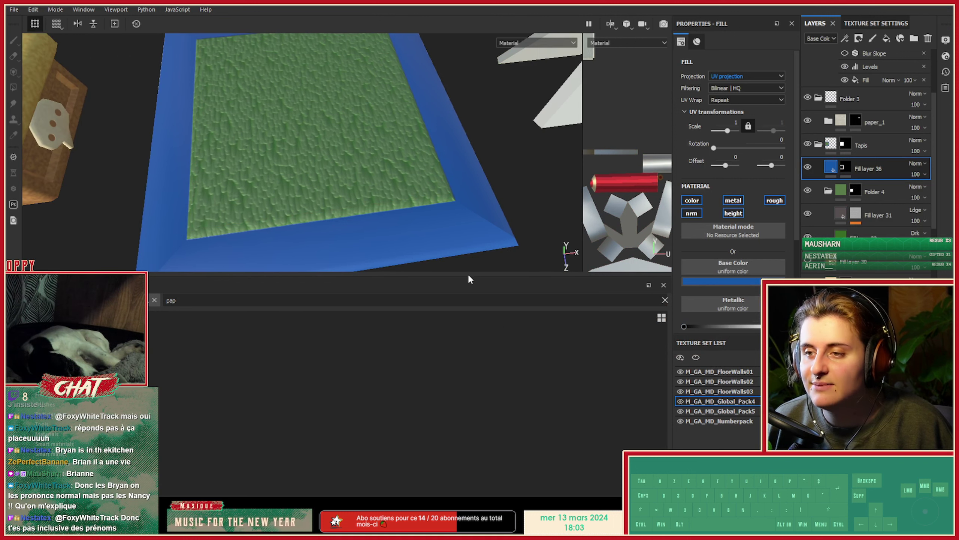
{"action": "left_click_drag", "start_coordinate": [468, 275], "coordinate": [468, 426]}
{"action": "right_click_drag", "start_coordinate": [465, 377], "coordinate": [225, 233], "text": "alt"}
{"action": "left_click_drag", "start_coordinate": [224, 234], "coordinate": [493, 240], "text": "alt"}
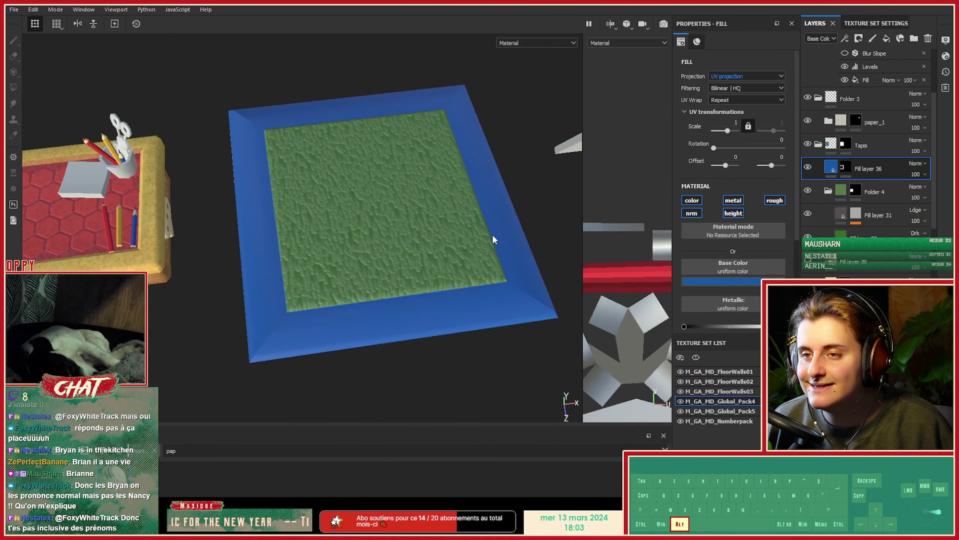
{"action": "right_click_drag", "start_coordinate": [492, 240], "coordinate": [297, 181], "text": "alt"}
{"action": "left_click_drag", "start_coordinate": [296, 181], "coordinate": [363, 189], "text": "alt"}
{"action": "middle_click_drag", "start_coordinate": [362, 188], "coordinate": [261, 210], "text": "alt"}
{"action": "right_click_drag", "start_coordinate": [261, 210], "coordinate": [387, 257], "text": "alt"}
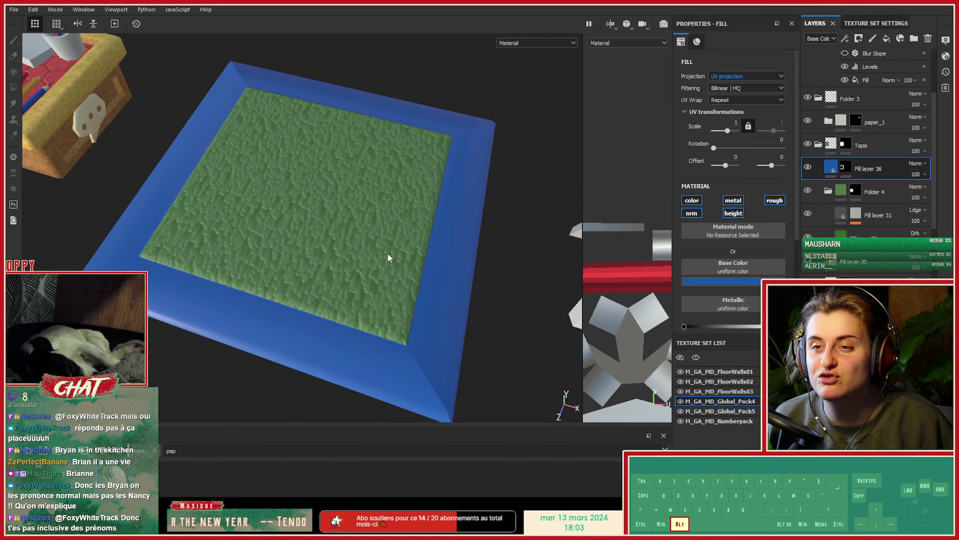
{"action": "middle_click_drag", "start_coordinate": [441, 230], "coordinate": [411, 270], "text": "alt"}
{"action": "right_click_drag", "start_coordinate": [411, 270], "coordinate": [233, 253], "text": "alt"}
{"action": "left_click_drag", "start_coordinate": [233, 251], "coordinate": [156, 217], "text": "alt"}
{"action": "right_click_drag", "start_coordinate": [157, 217], "coordinate": [319, 280], "text": "alt"}
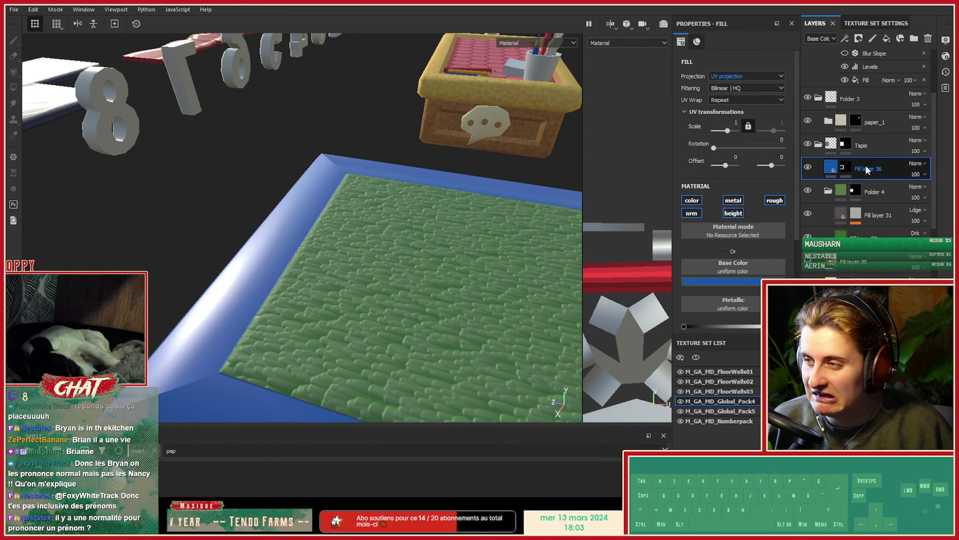
Duplicate Fill layer 36, set the copy's roughness to 0.4180 and leave only its roughness channel active.
{"action": "left_click", "coordinate": [867, 167]}
{"action": "key", "text": "ctrl+d"}
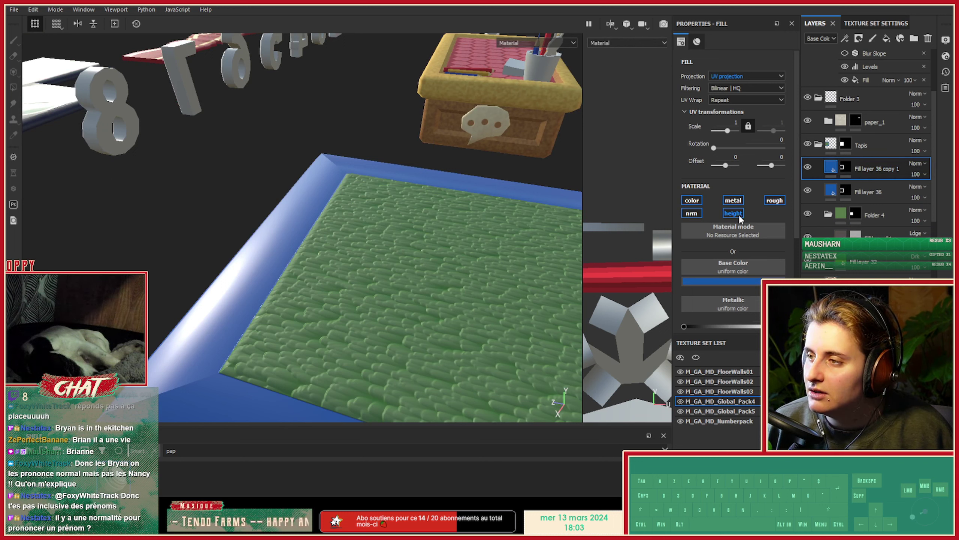
{"action": "scroll", "coordinate": [730, 300], "scroll_direction": "down", "scroll_amount": 1}
{"action": "scroll", "coordinate": [713, 302], "scroll_direction": "down", "scroll_amount": 2}
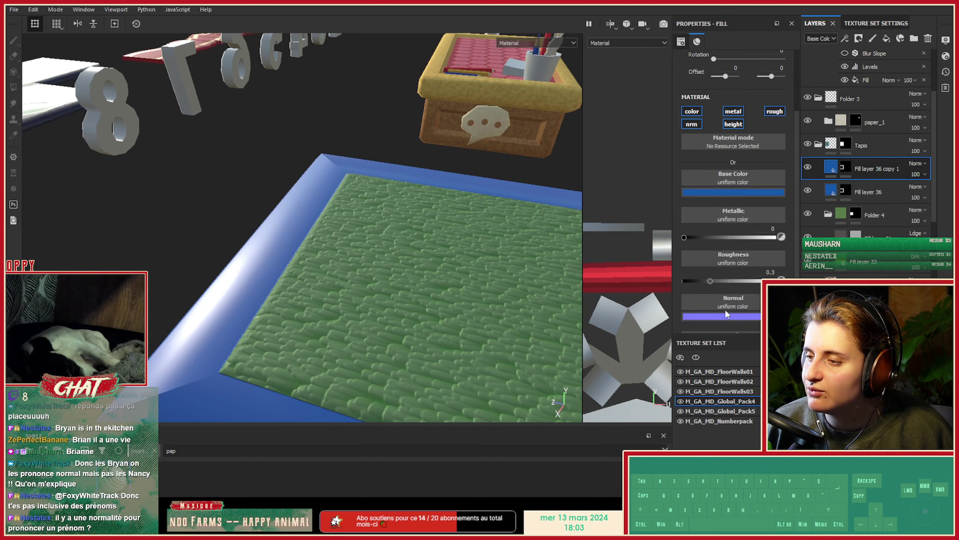
{"action": "left_click_drag", "start_coordinate": [710, 281], "coordinate": [721, 280]}
{"action": "scroll", "coordinate": [721, 280], "scroll_direction": "up", "scroll_amount": 1}
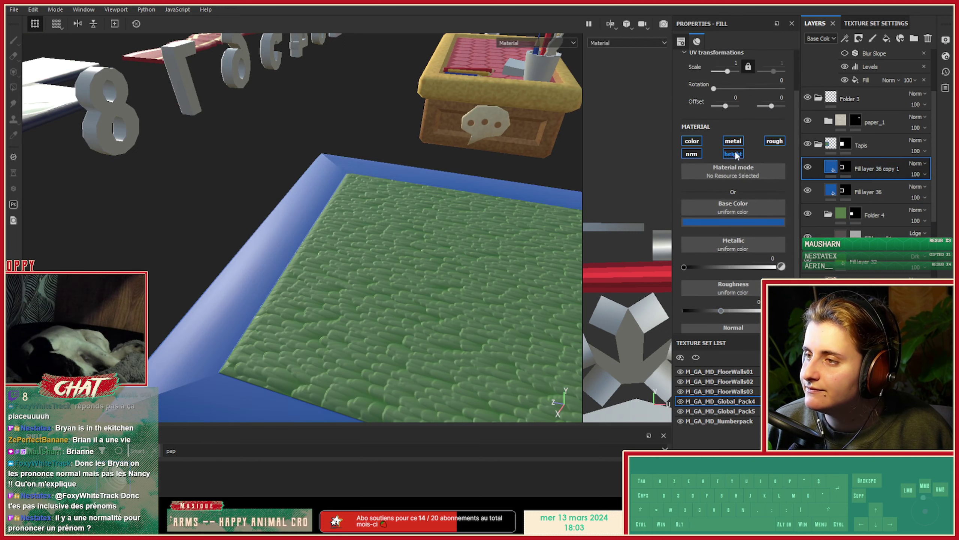
{"action": "left_click", "coordinate": [779, 144], "text": "alt"}
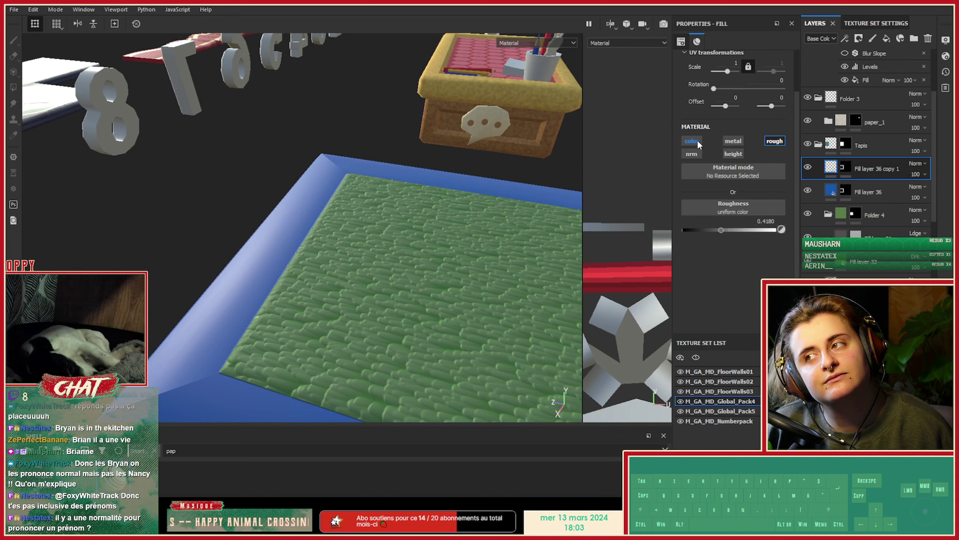
Add a fill effect to the mask of Fill layer 36 copy 1 and try the Creased texture as its grayscale.
{"action": "right_click", "coordinate": [845, 167]}
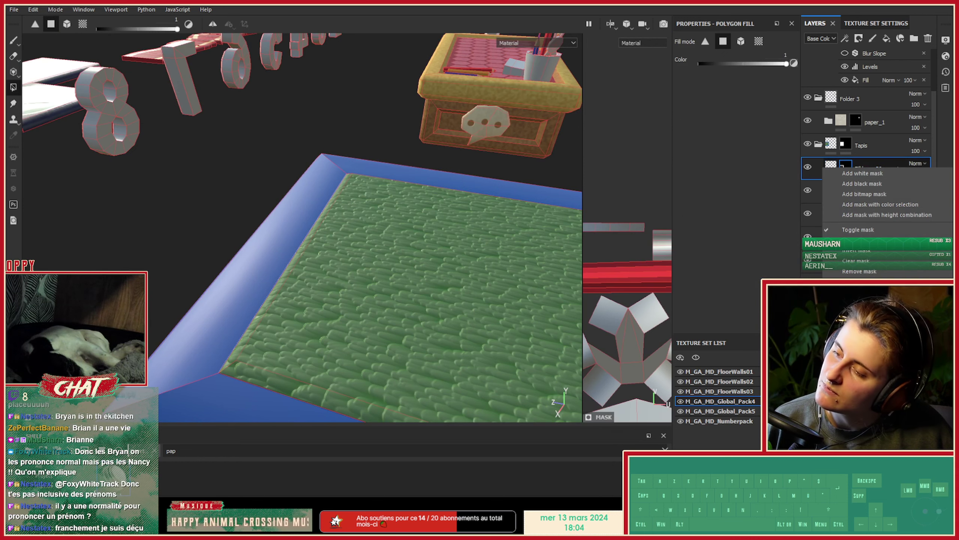
{"action": "left_click", "coordinate": [853, 336]}
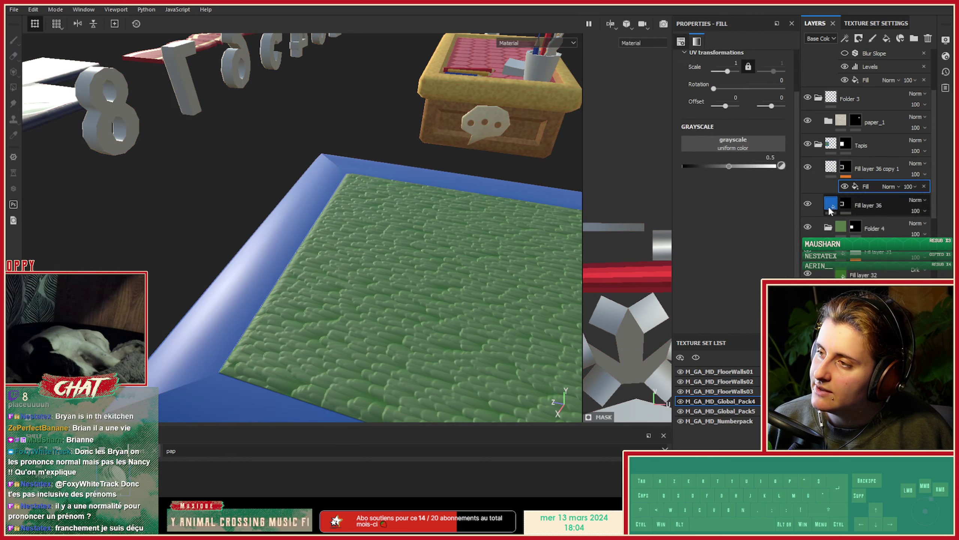
{"action": "left_click", "coordinate": [741, 144]}
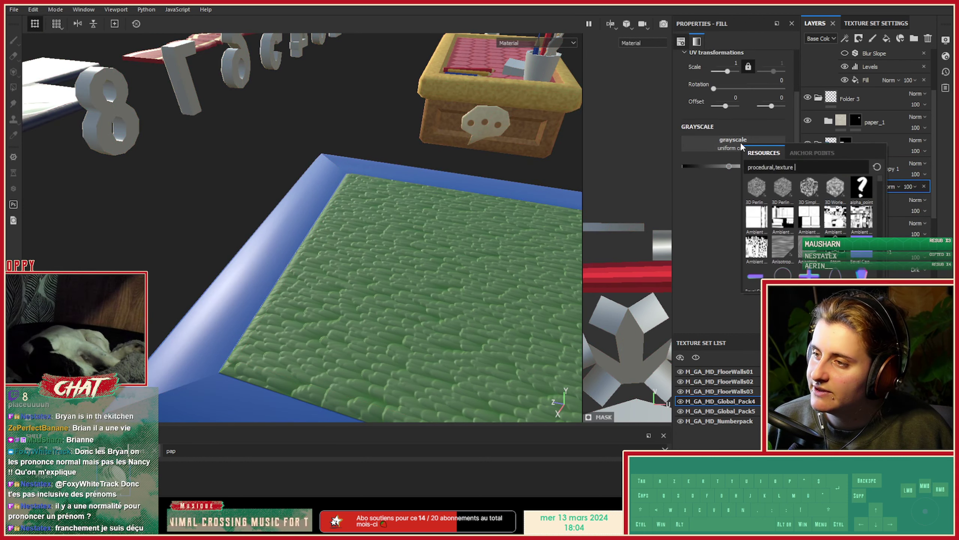
{"action": "left_click", "coordinate": [714, 205]}
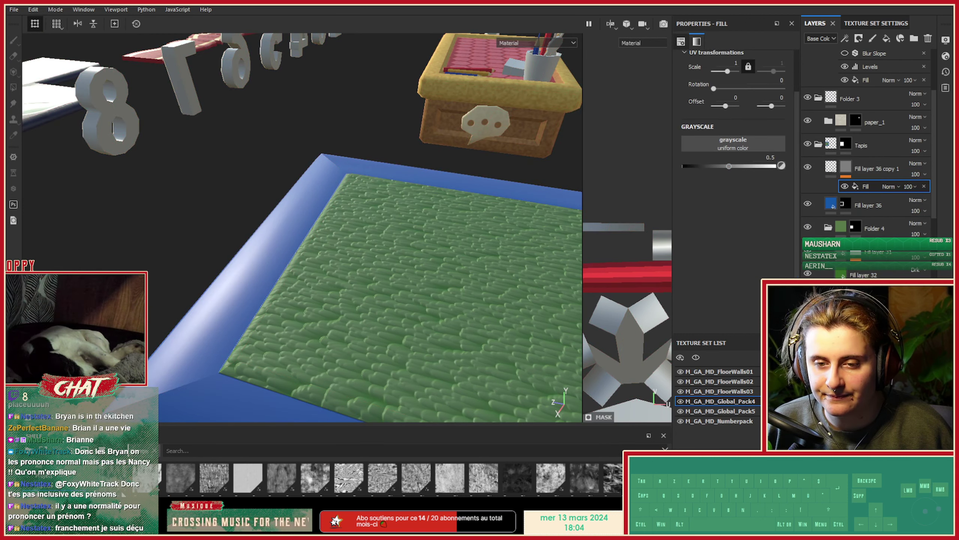
{"action": "left_click_drag", "start_coordinate": [373, 426], "coordinate": [373, 279]}
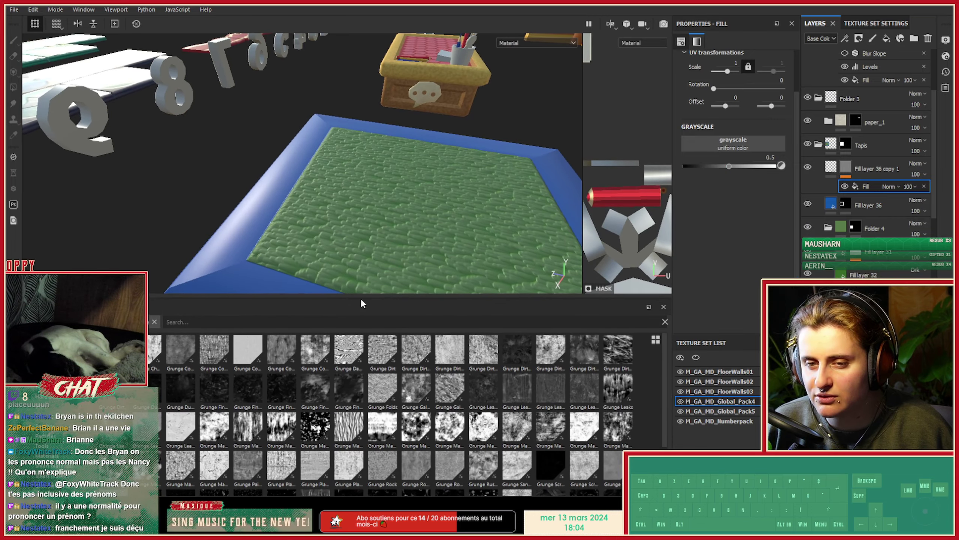
{"action": "scroll", "coordinate": [391, 424], "scroll_direction": "up", "scroll_amount": 10}
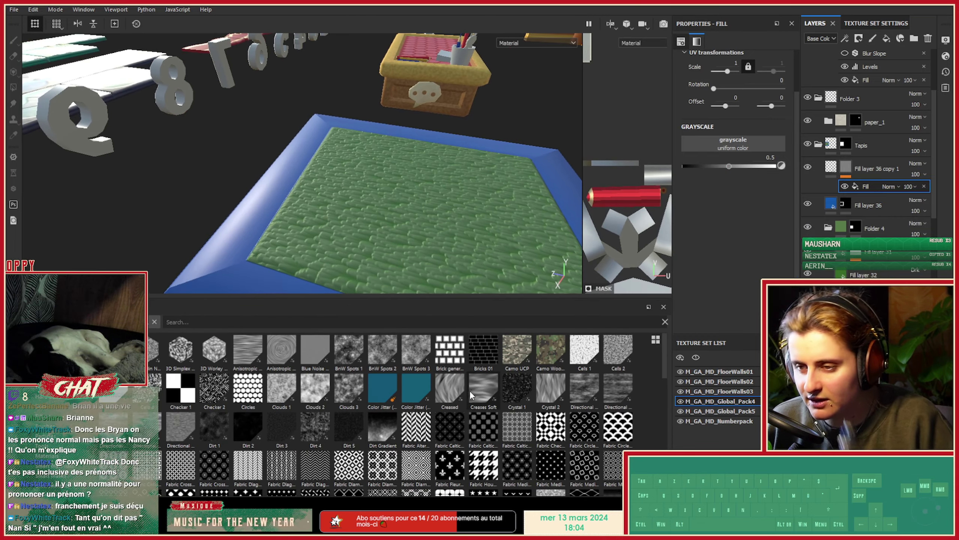
{"action": "left_click_drag", "start_coordinate": [455, 394], "coordinate": [721, 141]}
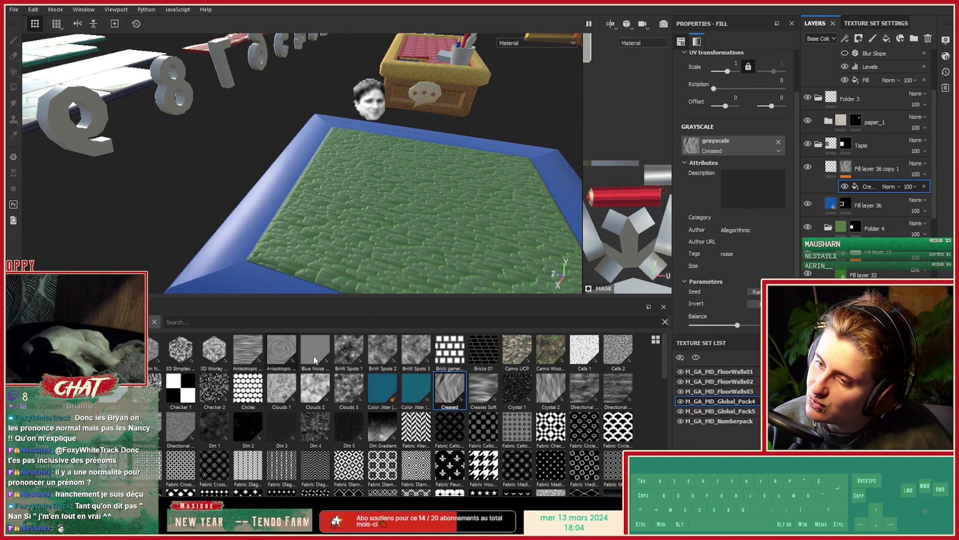
Replace the mask fill's grayscale with Fabric Star Five Branch and set its UV scale to -13.01.
{"action": "scroll", "coordinate": [662, 373], "scroll_direction": "down", "scroll_amount": 3}
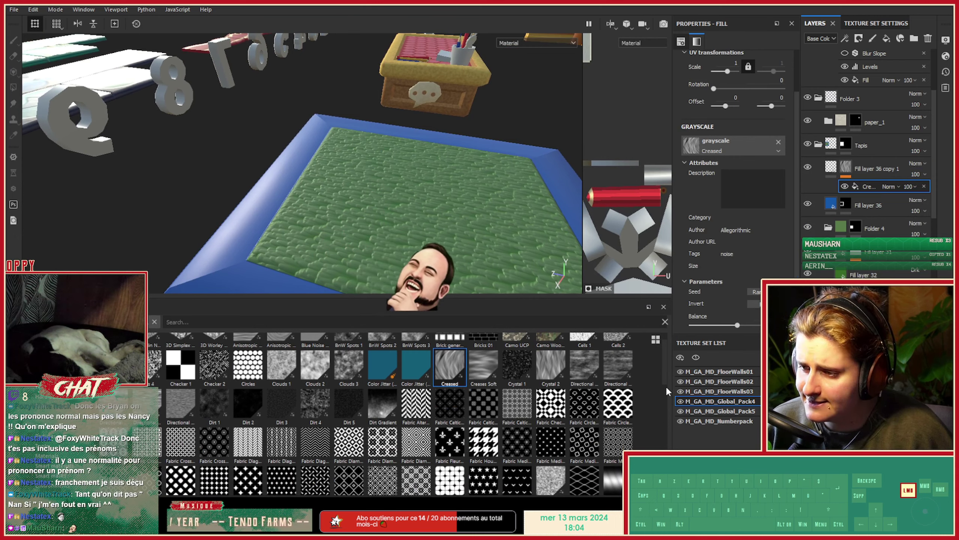
{"action": "scroll", "coordinate": [667, 395], "scroll_direction": "down", "scroll_amount": 3}
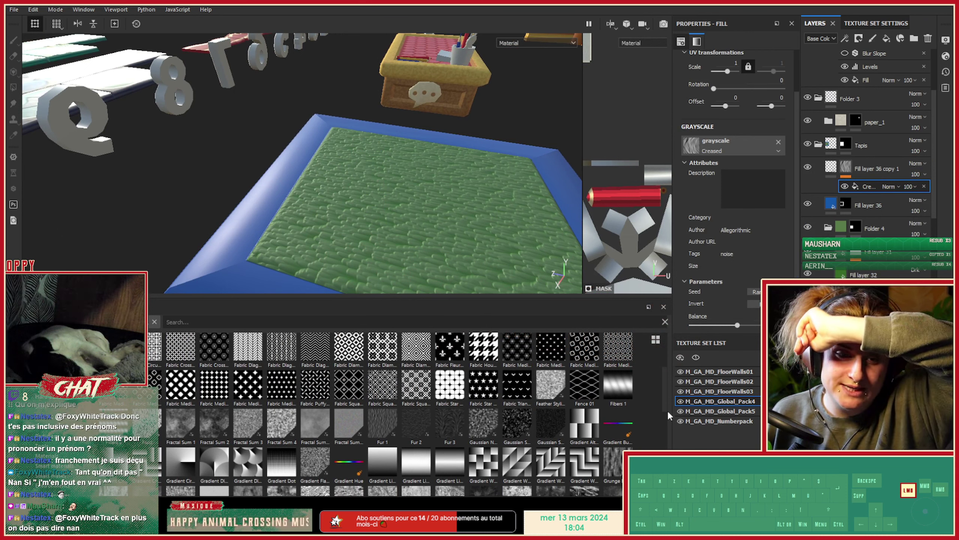
{"action": "left_click_drag", "start_coordinate": [667, 411], "coordinate": [668, 413]}
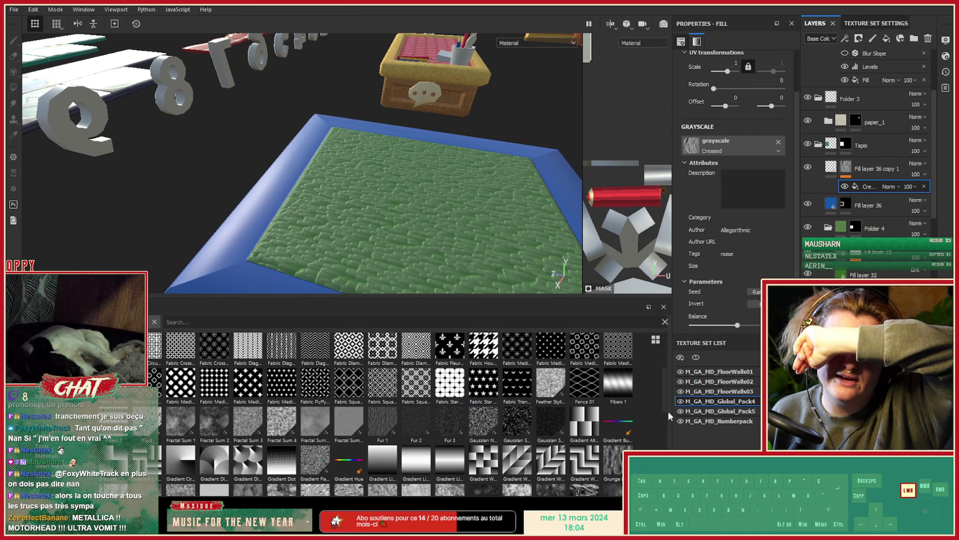
{"action": "left_click_drag", "start_coordinate": [667, 410], "coordinate": [668, 411]}
{"action": "left_click_drag", "start_coordinate": [573, 335], "coordinate": [742, 141]}
{"action": "scroll", "coordinate": [740, 147], "scroll_direction": "up", "scroll_amount": 3}
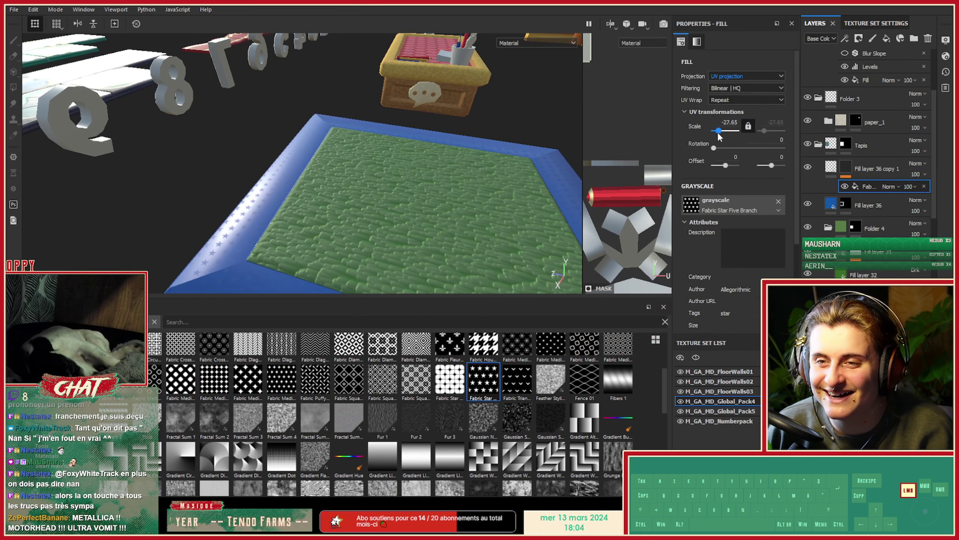
{"action": "left_click_drag", "start_coordinate": [449, 193], "coordinate": [486, 225], "text": "alt"}
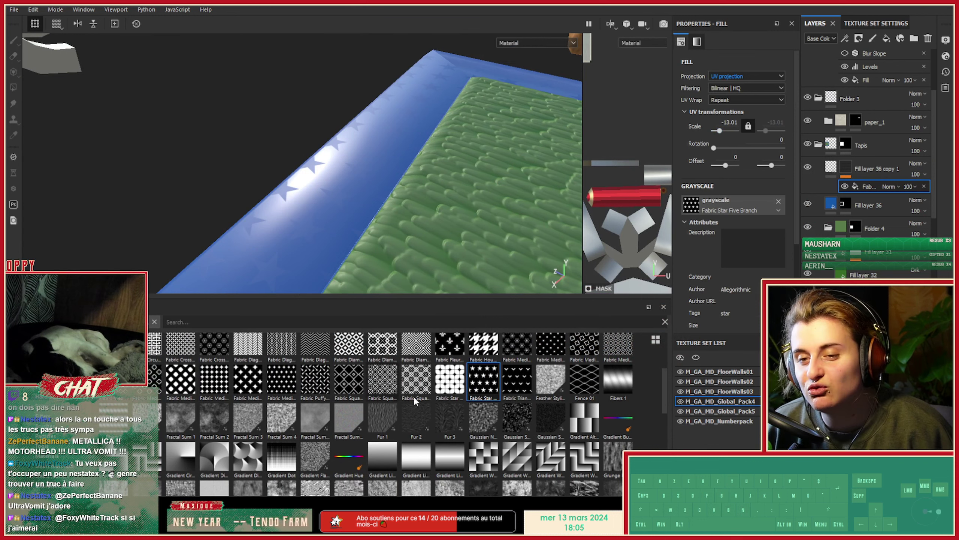
Browse the procedural patterns and try Weave 3 as the grayscale of the mask fill on Fill layer 36 copy 1.
{"action": "left_click_drag", "start_coordinate": [666, 384], "coordinate": [666, 350]}
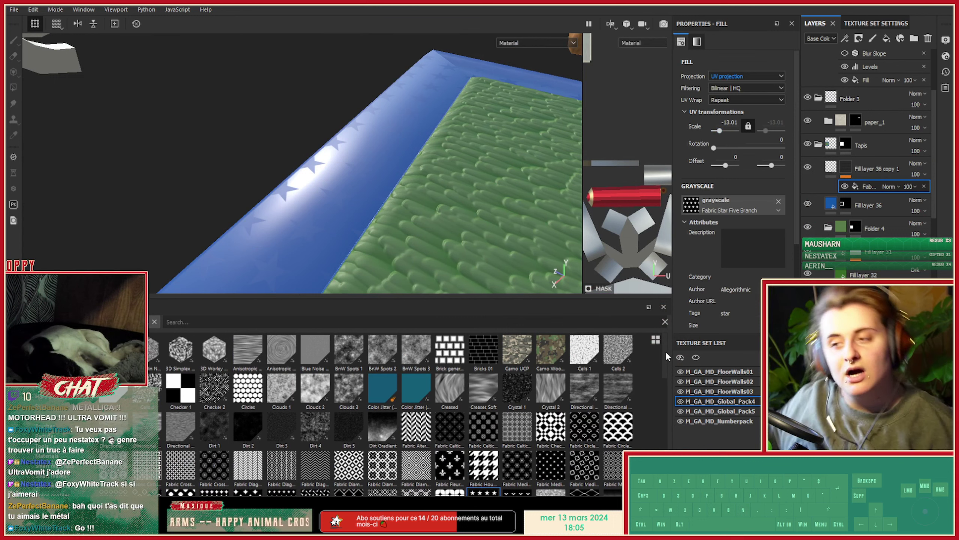
{"action": "scroll", "coordinate": [527, 394], "scroll_direction": "down", "scroll_amount": 3}
{"action": "scroll", "coordinate": [527, 394], "scroll_direction": "down", "scroll_amount": 3}
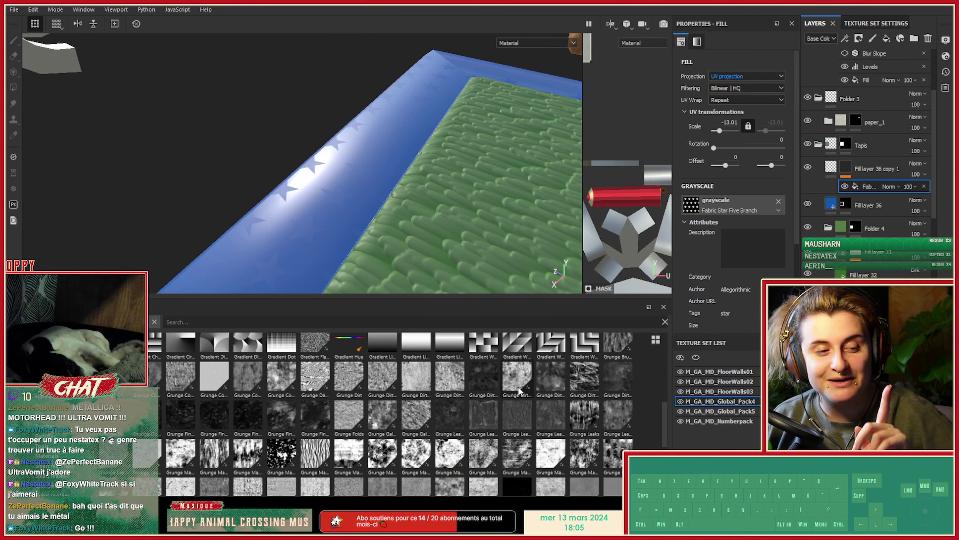
{"action": "scroll", "coordinate": [532, 368], "scroll_direction": "down", "scroll_amount": 3}
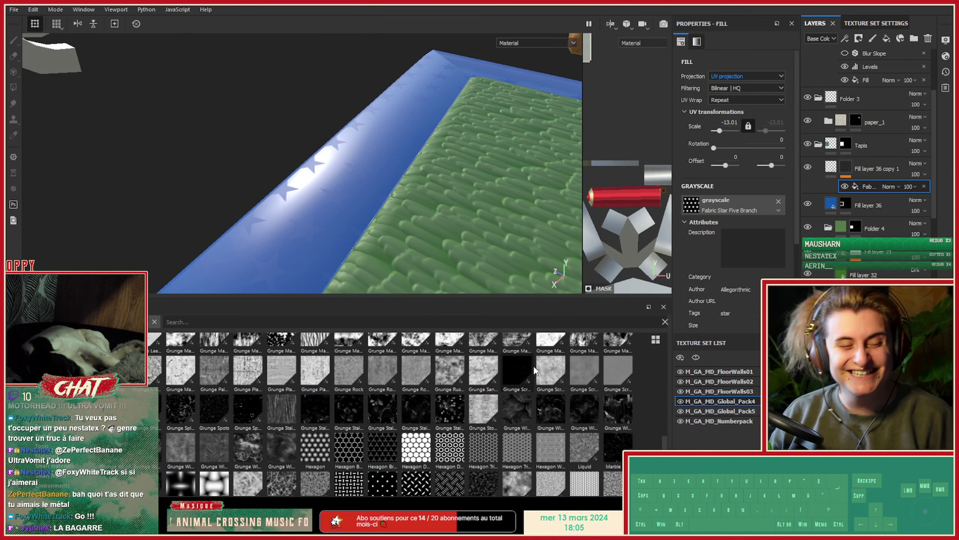
{"action": "mouse_move", "coordinate": [534, 371]}
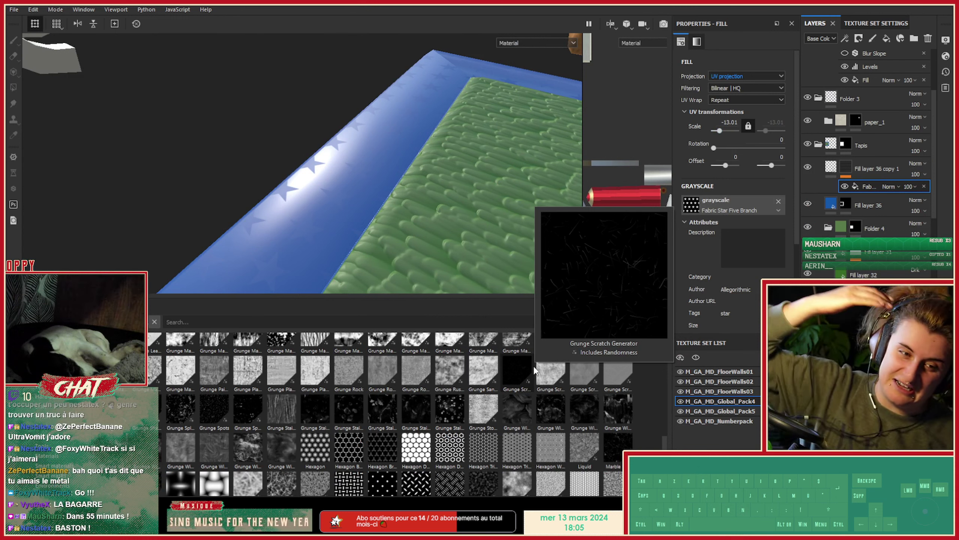
{"action": "mouse_move", "coordinate": [458, 440]}
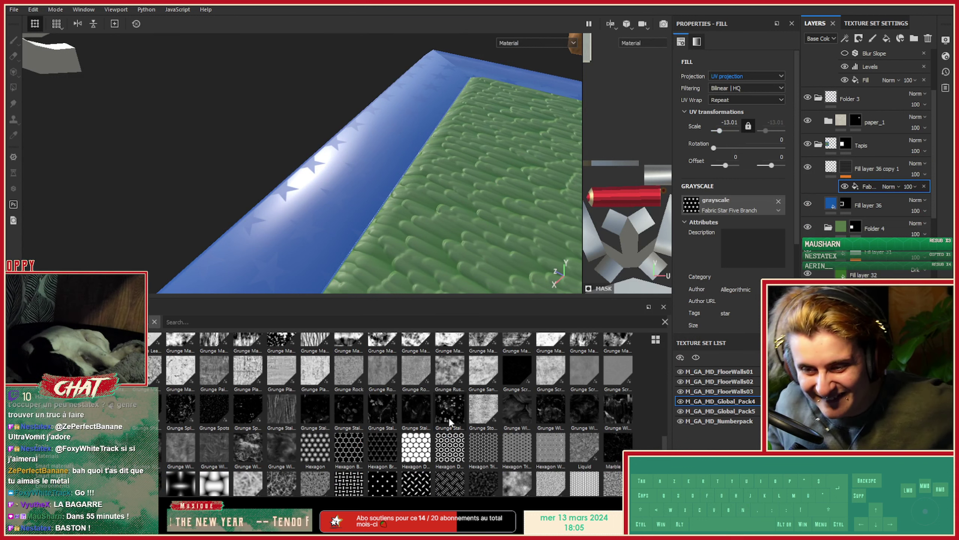
{"action": "mouse_move", "coordinate": [448, 416]}
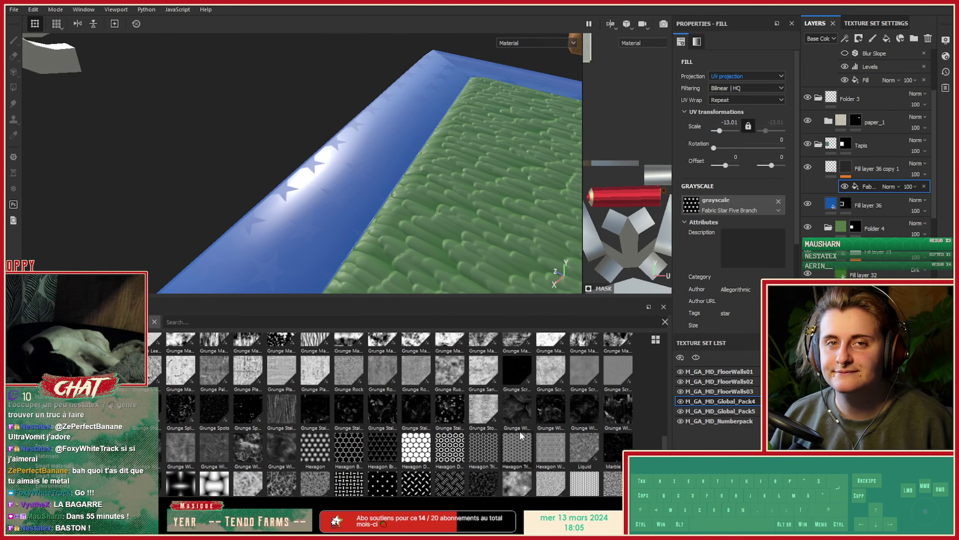
{"action": "mouse_move", "coordinate": [592, 443]}
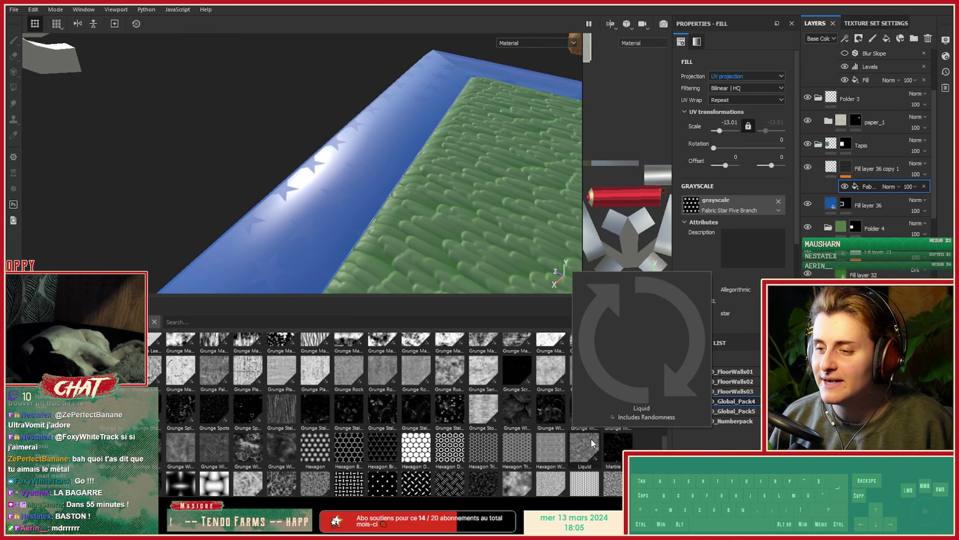
{"action": "mouse_move", "coordinate": [554, 453]}
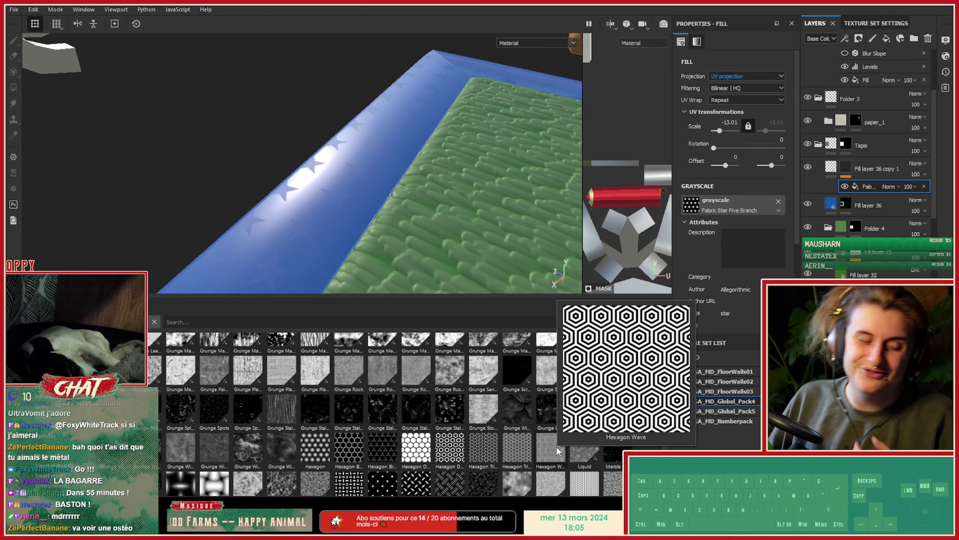
{"action": "mouse_move", "coordinate": [434, 452]}
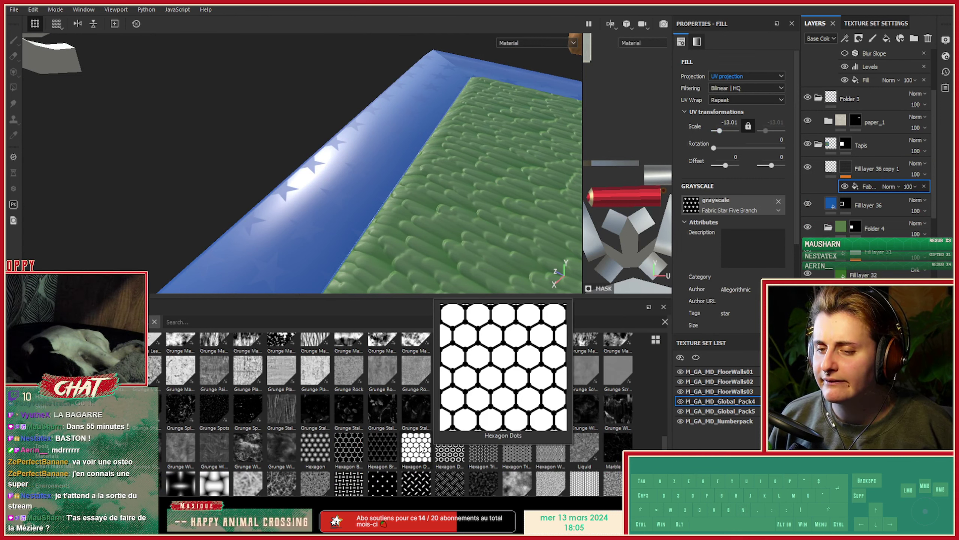
{"action": "scroll", "coordinate": [339, 429], "scroll_direction": "down", "scroll_amount": 2}
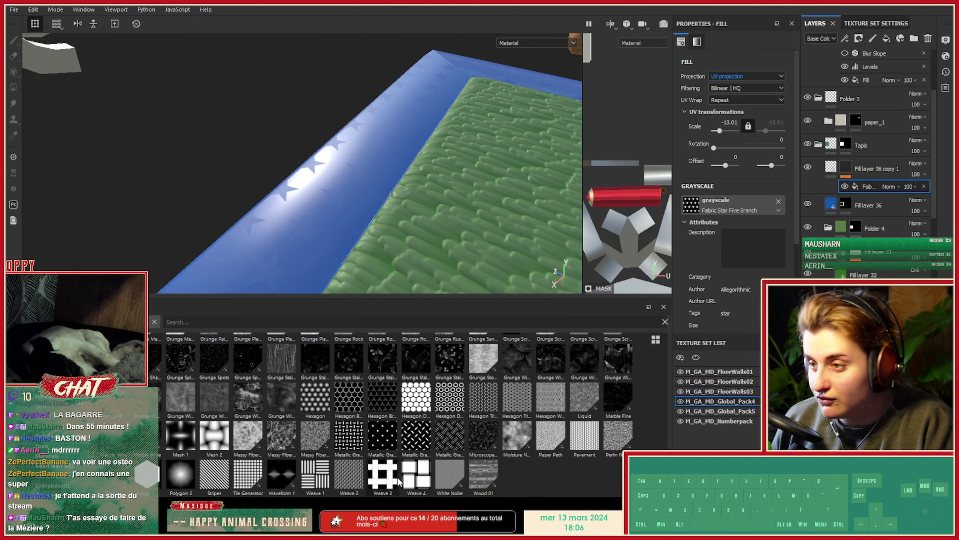
{"action": "left_click_drag", "start_coordinate": [399, 482], "coordinate": [724, 205]}
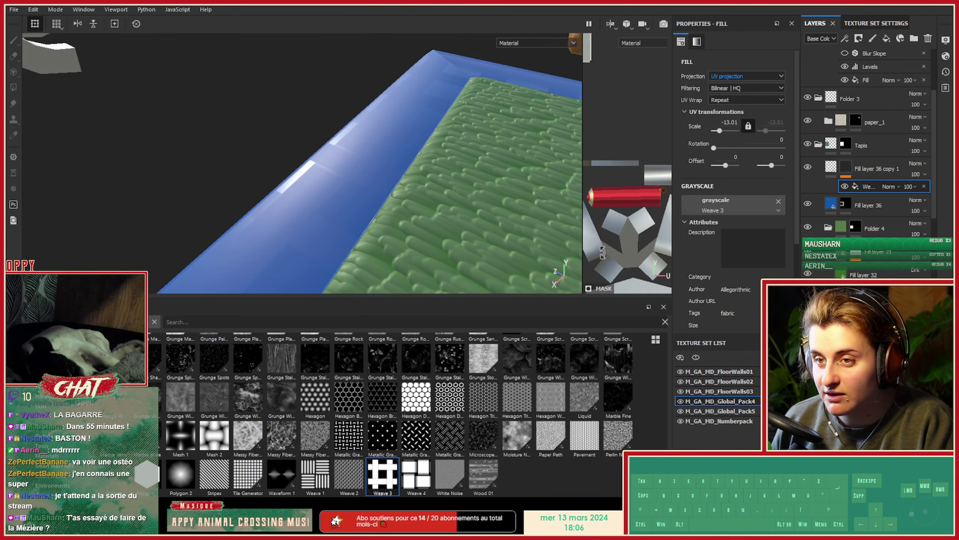
{"action": "scroll", "coordinate": [354, 205], "scroll_direction": "down", "scroll_amount": 2}
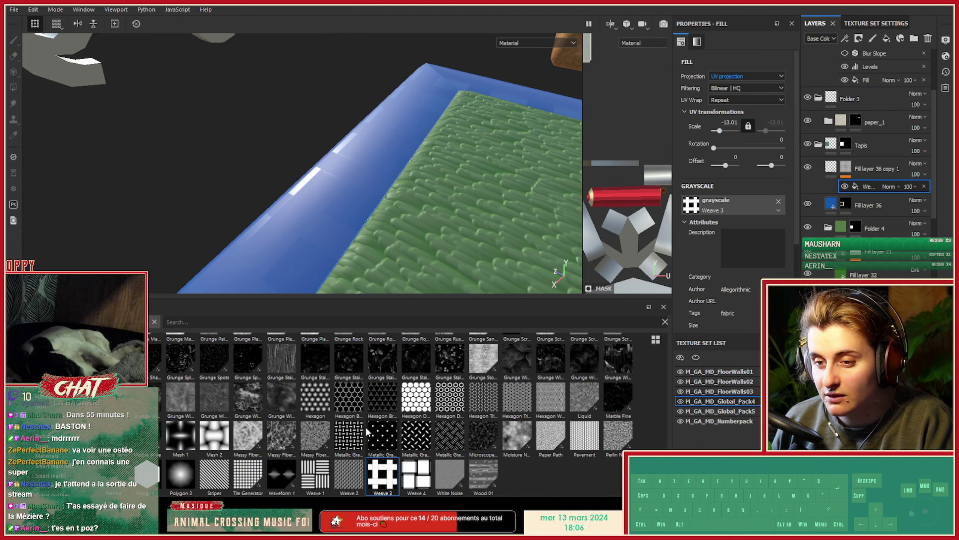
Set the mask fill's grayscale to the Hexagon Double pattern and check it on the rug's blue border.
{"action": "mouse_move", "coordinate": [342, 440]}
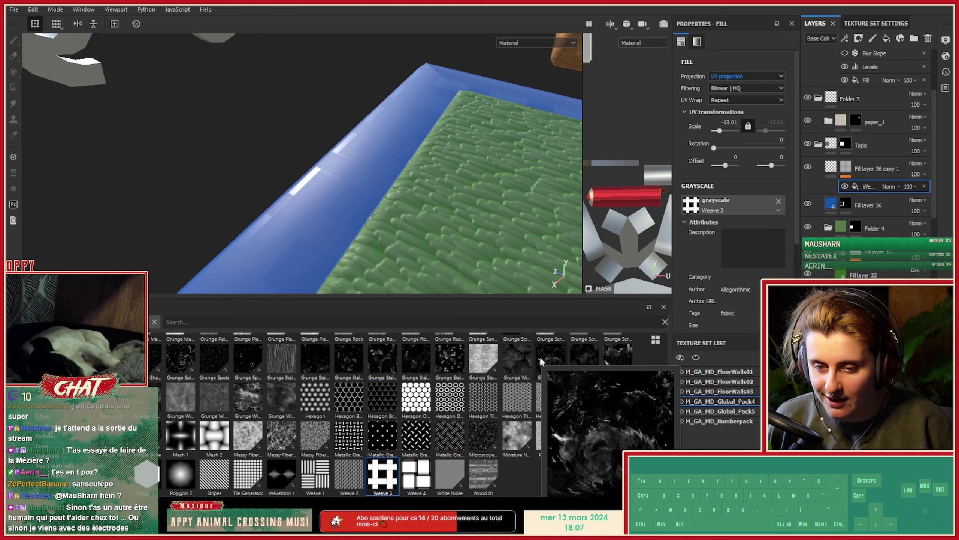
{"action": "mouse_move", "coordinate": [529, 350]}
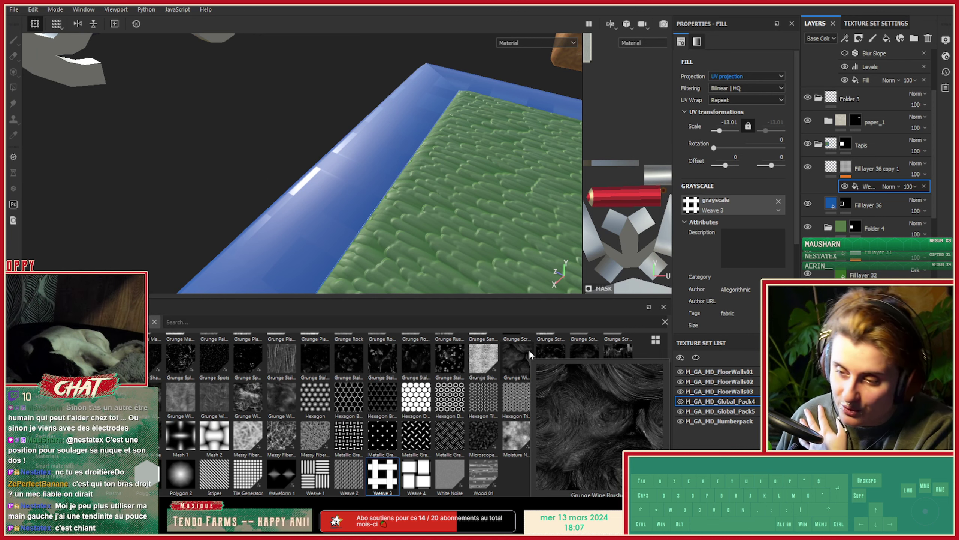
{"action": "mouse_move", "coordinate": [536, 381]}
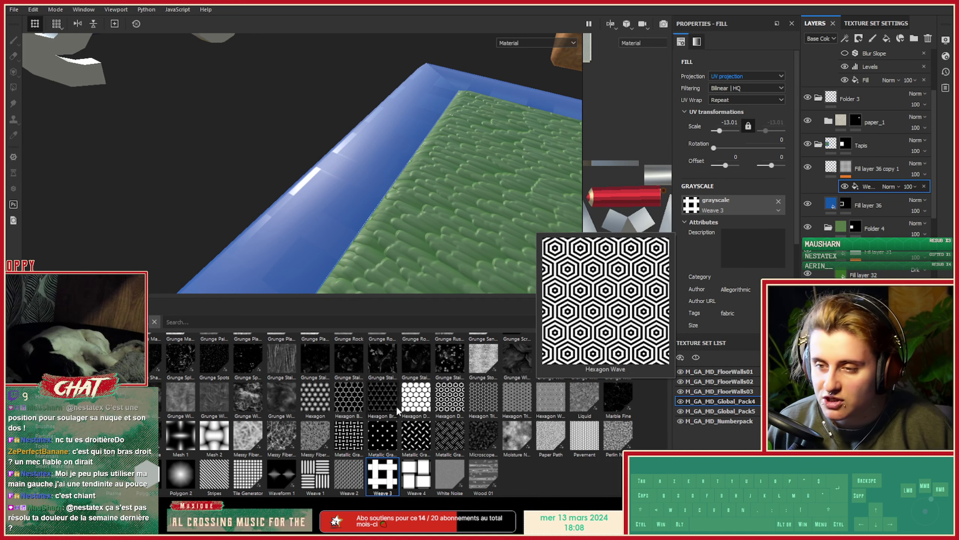
{"action": "left_click_drag", "start_coordinate": [449, 397], "coordinate": [721, 201]}
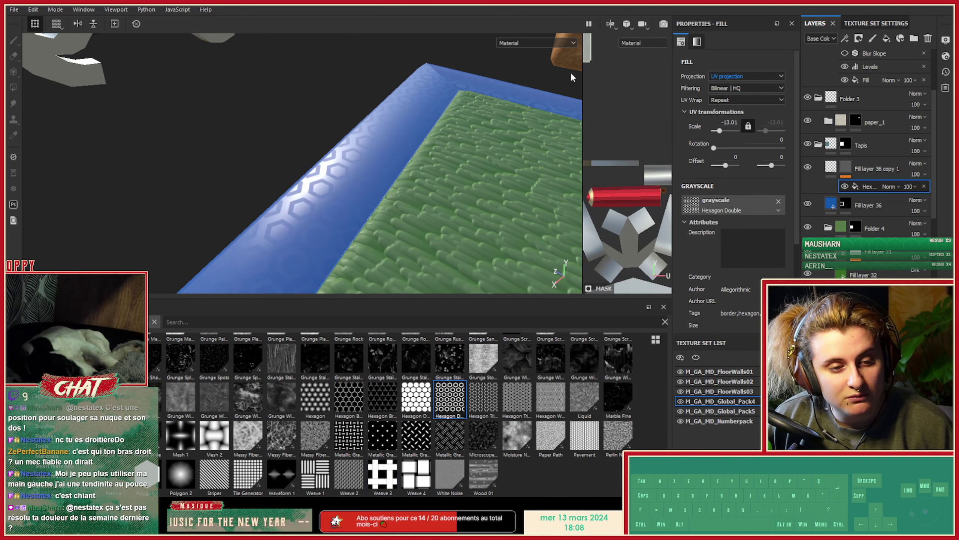
{"action": "left_click_drag", "start_coordinate": [264, 191], "coordinate": [307, 182], "text": "alt"}
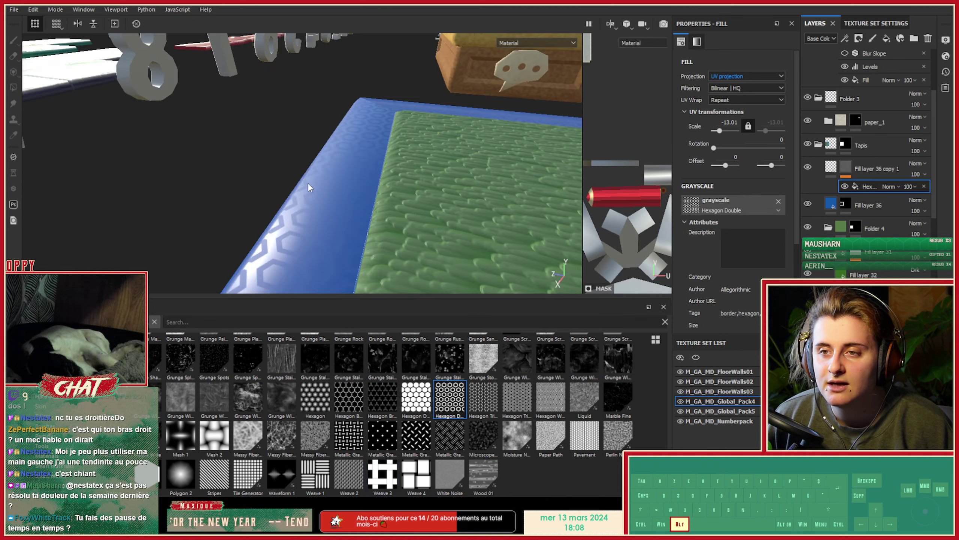
Enable the height channel on Fill layer 36 copy 1, adjust its height slightly and inspect the border's hexagon relief.
{"action": "left_click", "coordinate": [831, 167]}
{"action": "left_click", "coordinate": [732, 213]}
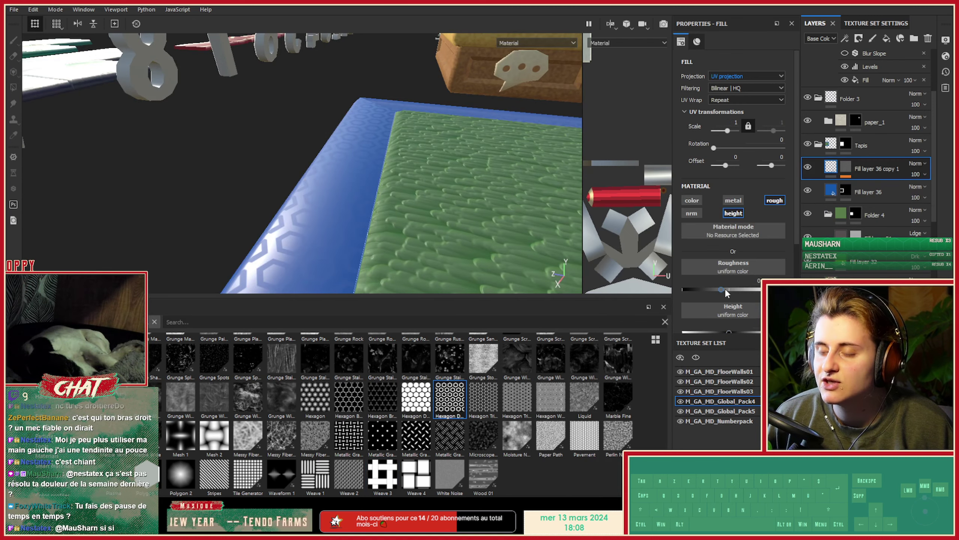
{"action": "scroll", "coordinate": [726, 292], "scroll_direction": "down", "scroll_amount": 1}
{"action": "left_click", "coordinate": [729, 303]}
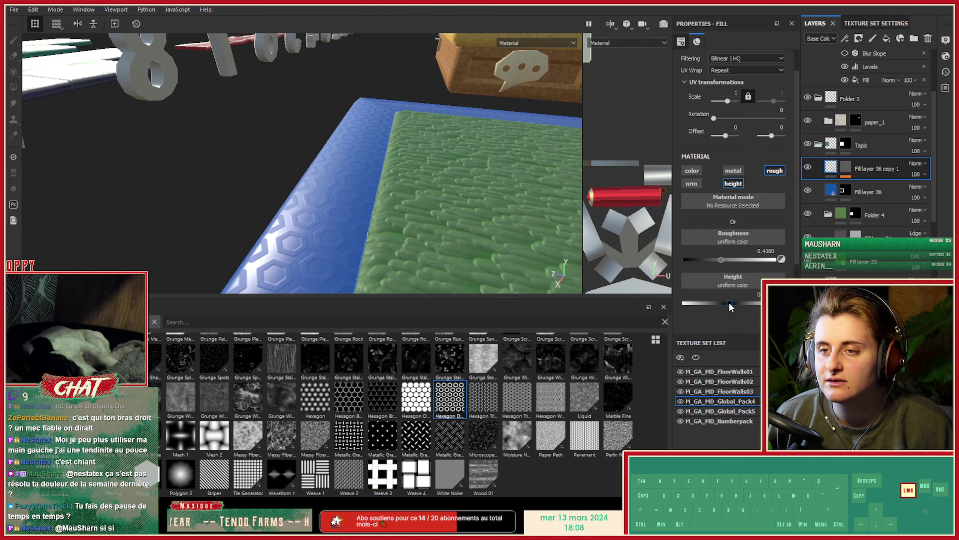
{"action": "left_click_drag", "start_coordinate": [400, 242], "coordinate": [250, 208], "text": "alt"}
{"action": "right_click_drag", "start_coordinate": [250, 208], "coordinate": [374, 194], "text": "alt"}
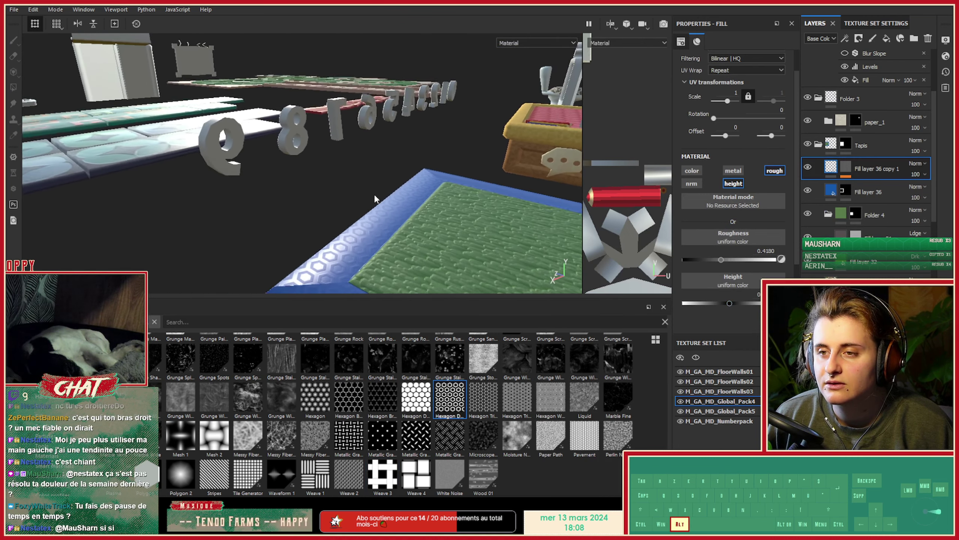
{"action": "left_click_drag", "start_coordinate": [374, 193], "coordinate": [425, 204], "text": "alt"}
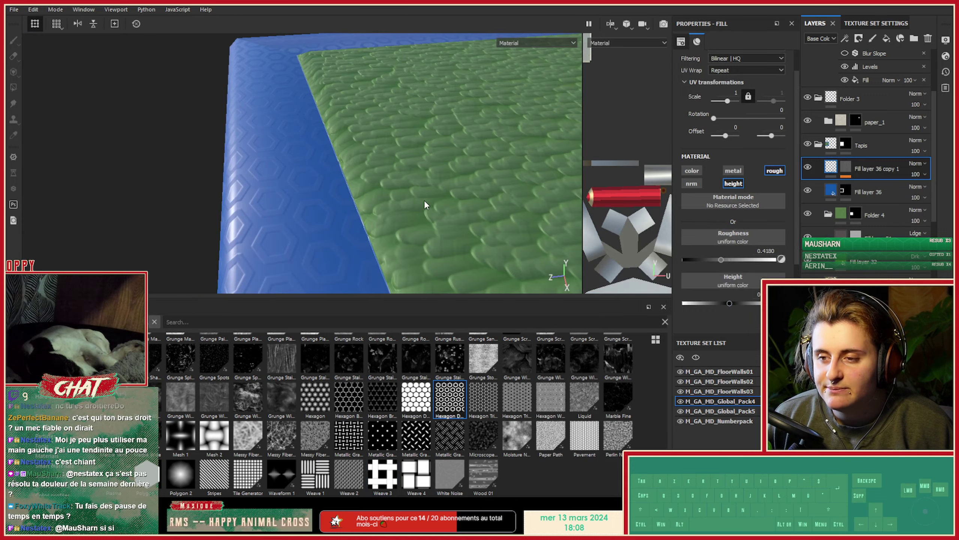
Switch to the web browser and search Google Images for "tapis cute".
{"action": "left_click", "coordinate": [628, 322]}
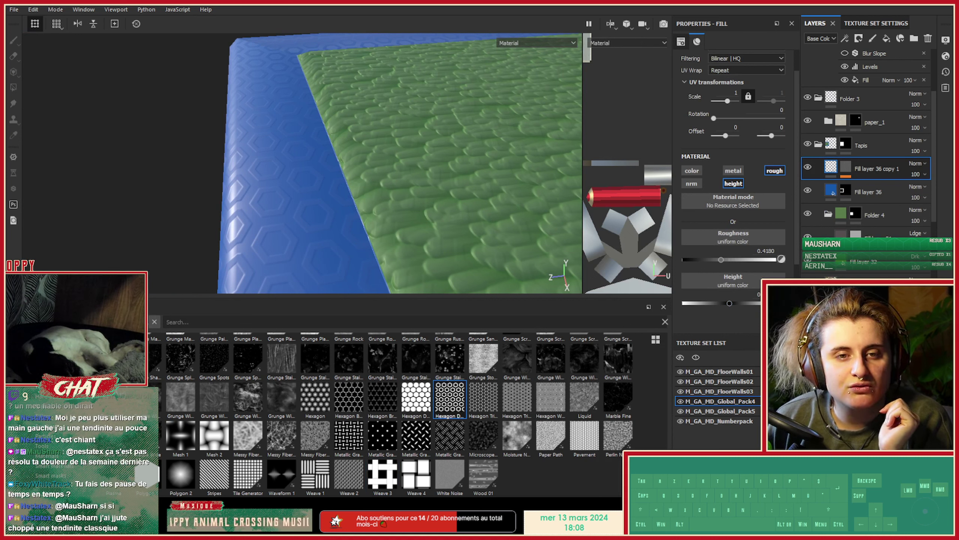
{"action": "type", "text": "pis cut"}
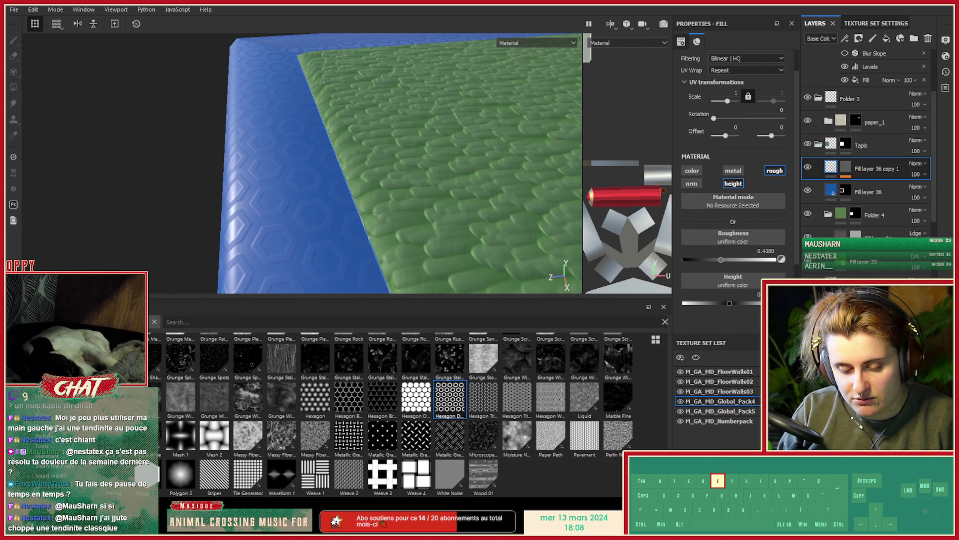
{"action": "type", "text": "e"}
{"action": "key", "text": "Return"}
{"action": "left_click_drag", "start_coordinate": [175, 295], "coordinate": [606, 20]}
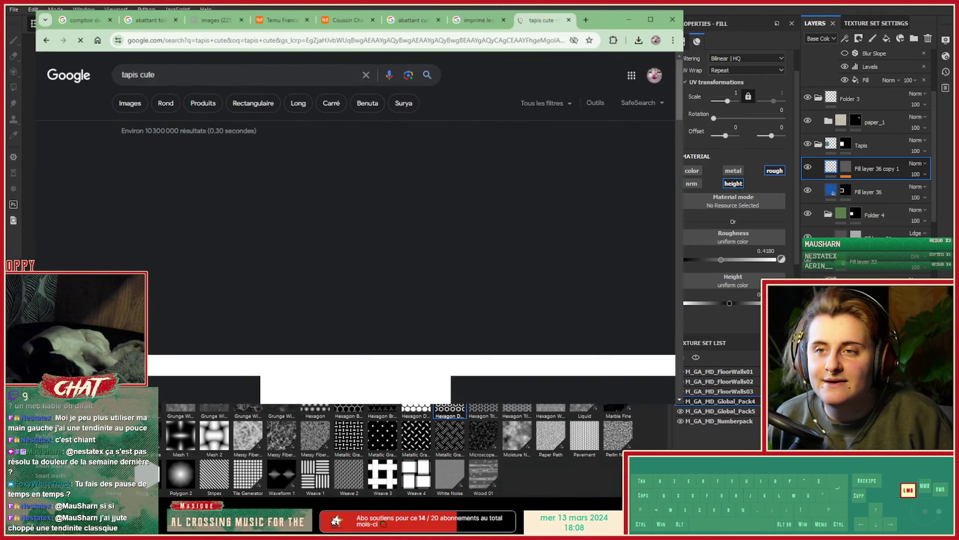
{"action": "left_click", "coordinate": [129, 90]}
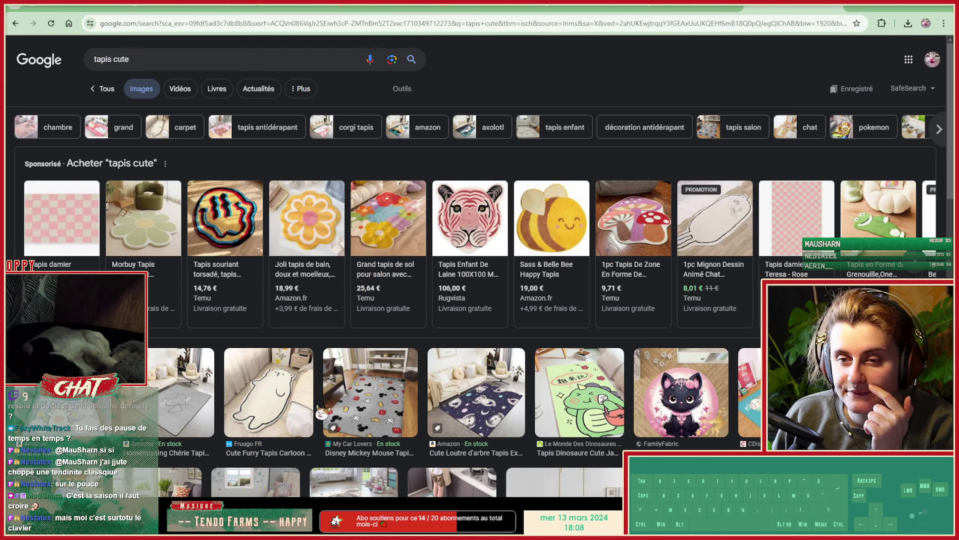
Preview the white animal-shaped rug picture from Fruugo, then close the preview.
{"action": "left_click", "coordinate": [287, 408]}
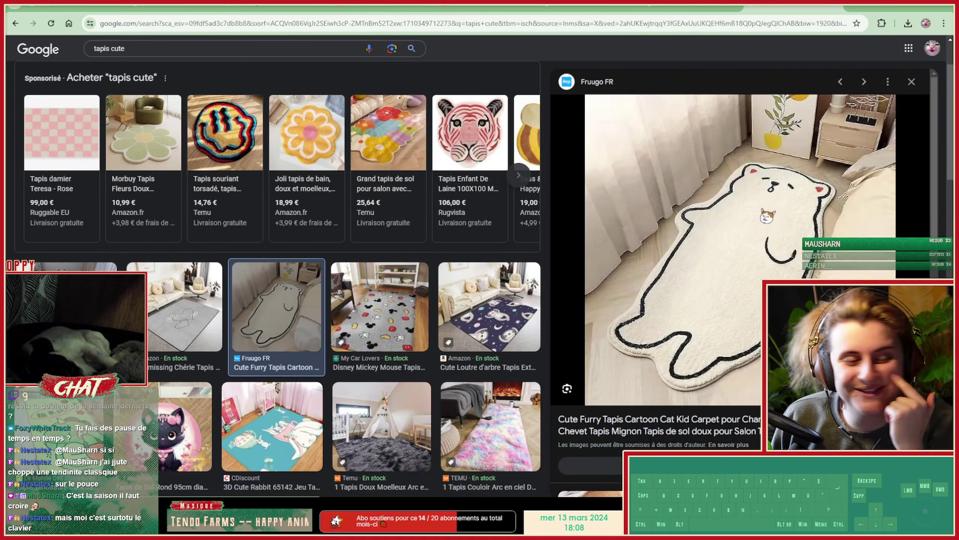
{"action": "left_click", "coordinate": [911, 82]}
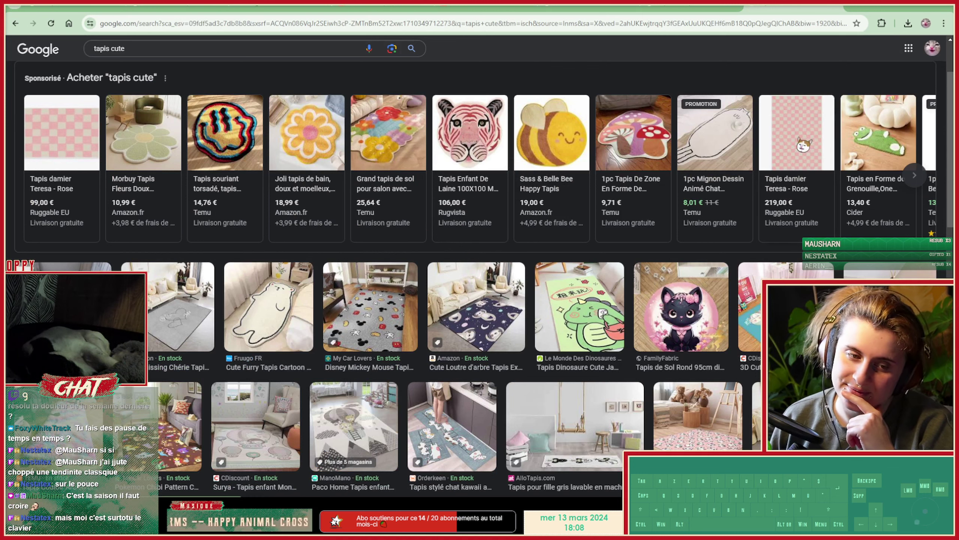
{"action": "mouse_move", "coordinate": [601, 163]}
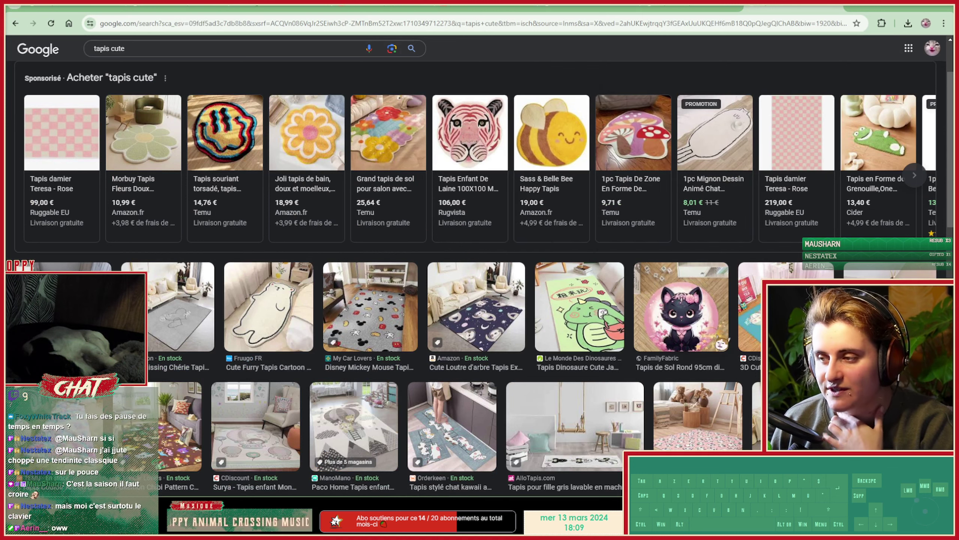
Browse further through the rug image results for design ideas and preview the round floral rabbit rug from DHgate.
{"action": "scroll", "coordinate": [437, 326], "scroll_direction": "down", "scroll_amount": 3}
{"action": "scroll", "coordinate": [437, 326], "scroll_direction": "down", "scroll_amount": 3}
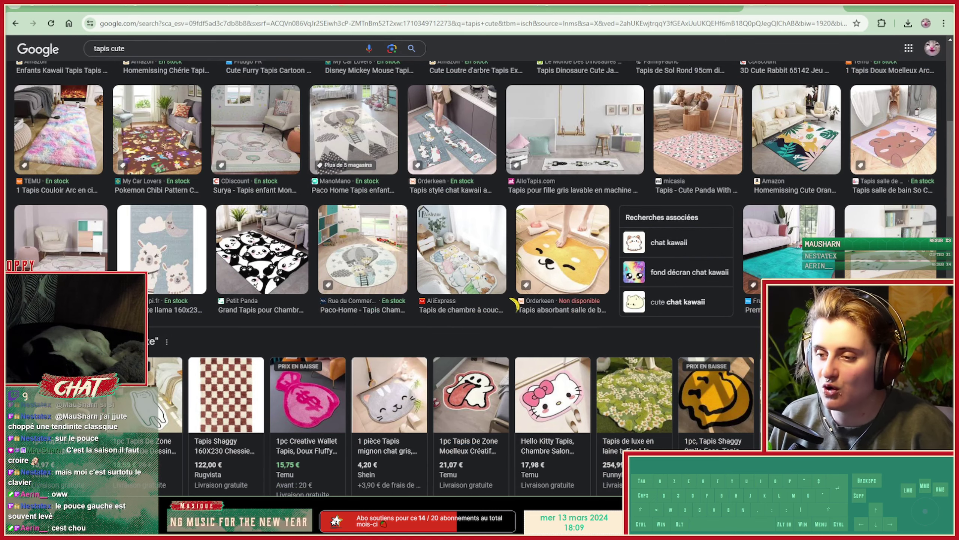
{"action": "scroll", "coordinate": [515, 304], "scroll_direction": "down", "scroll_amount": 1}
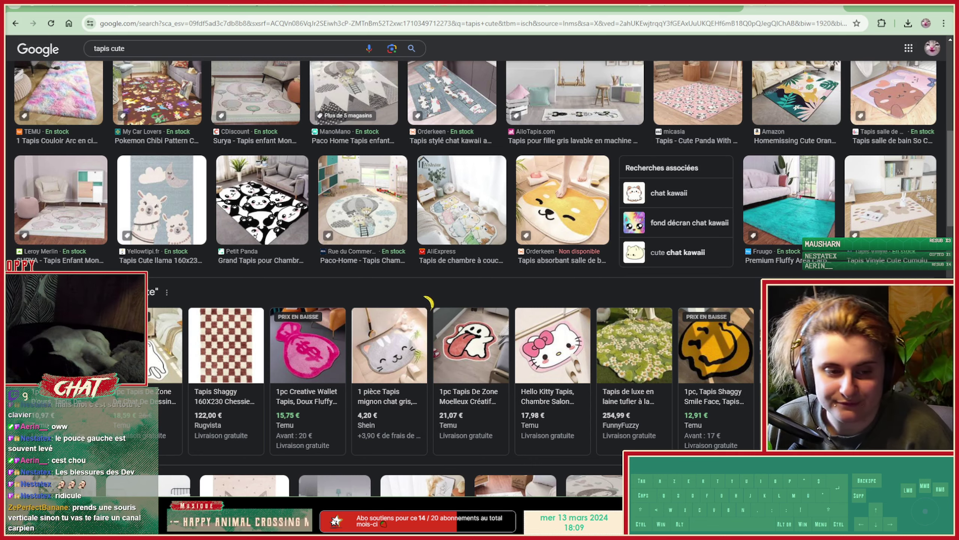
{"action": "scroll", "coordinate": [429, 303], "scroll_direction": "down", "scroll_amount": 2}
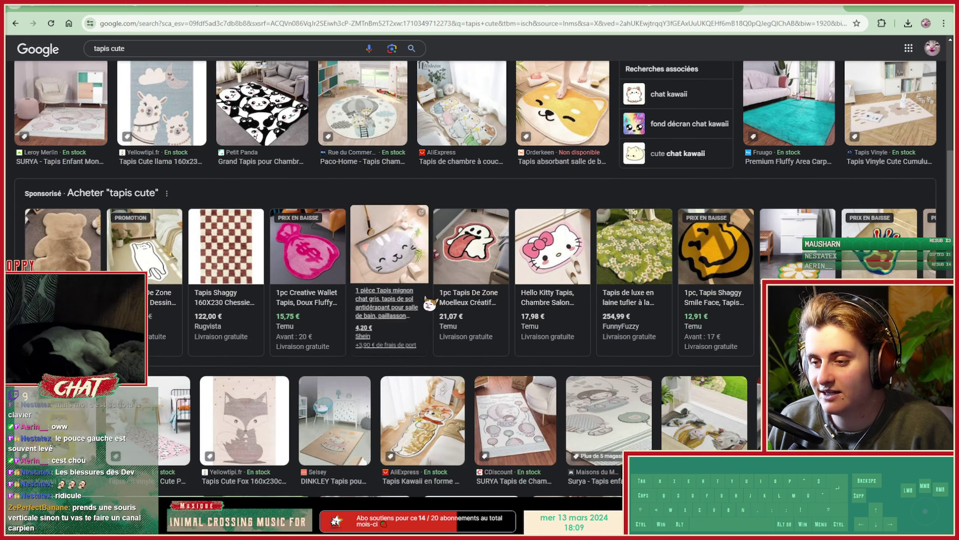
{"action": "scroll", "coordinate": [417, 385], "scroll_direction": "down", "scroll_amount": 1}
{"action": "scroll", "coordinate": [475, 214], "scroll_direction": "down", "scroll_amount": 2}
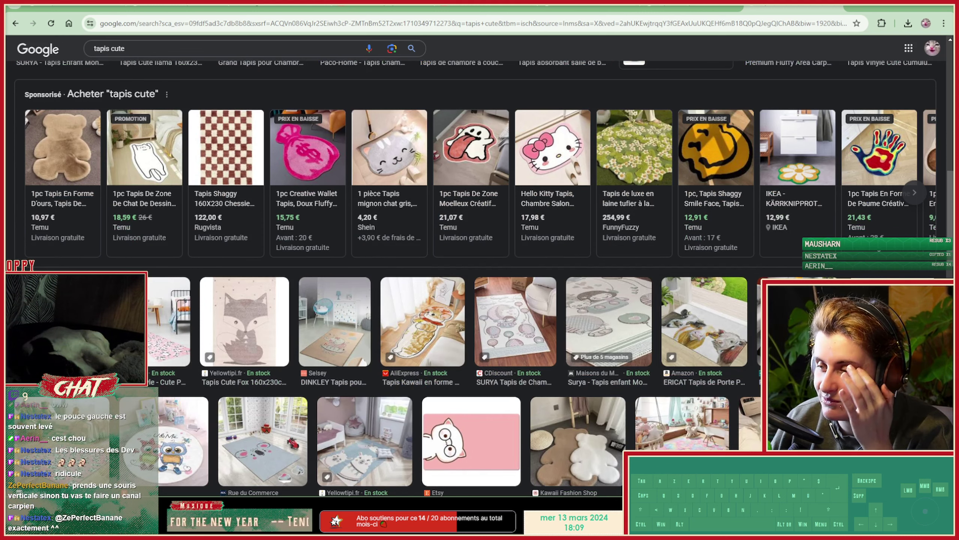
{"action": "scroll", "coordinate": [479, 280], "scroll_direction": "down", "scroll_amount": 5}
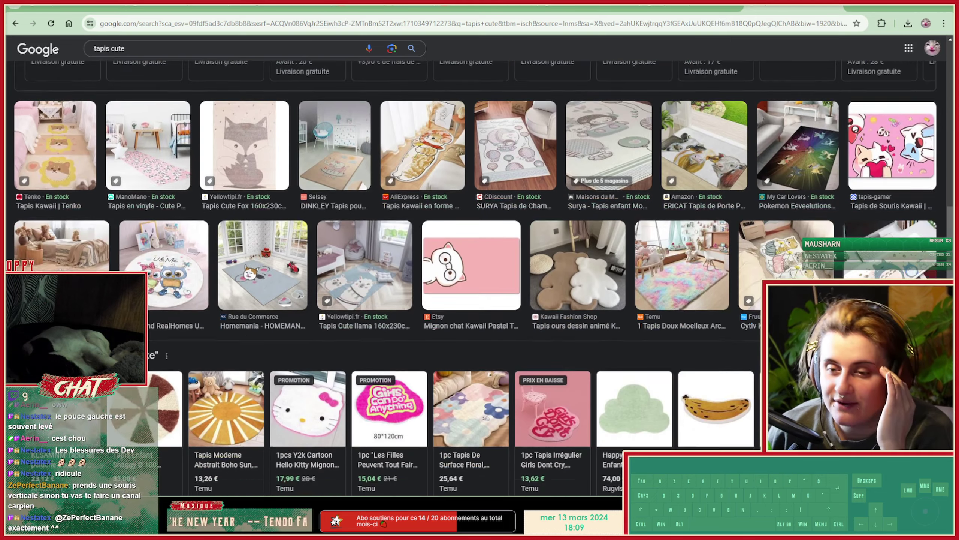
{"action": "scroll", "coordinate": [249, 271], "scroll_direction": "down", "scroll_amount": 2}
{"action": "scroll", "coordinate": [612, 336], "scroll_direction": "down", "scroll_amount": 7}
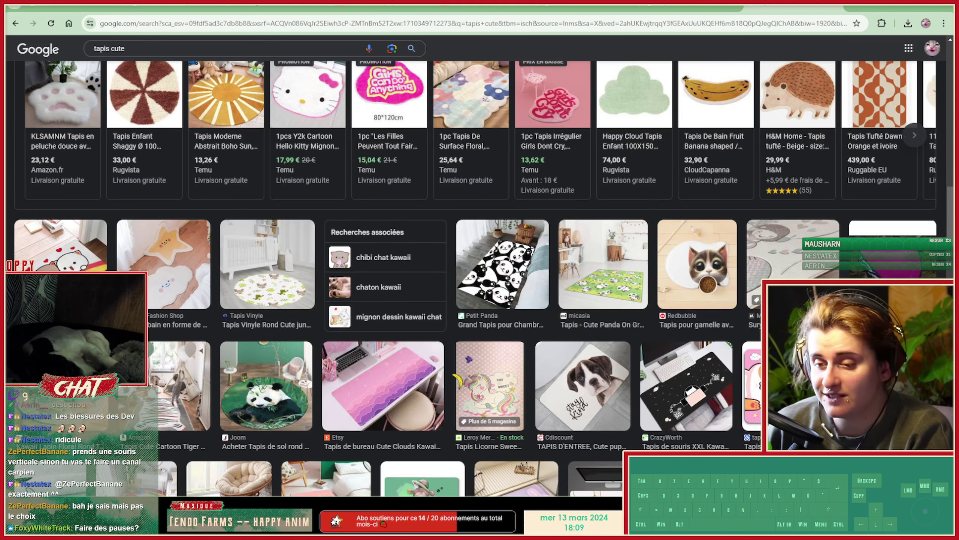
{"action": "scroll", "coordinate": [454, 374], "scroll_direction": "down", "scroll_amount": 1}
{"action": "left_click", "coordinate": [82, 336]}
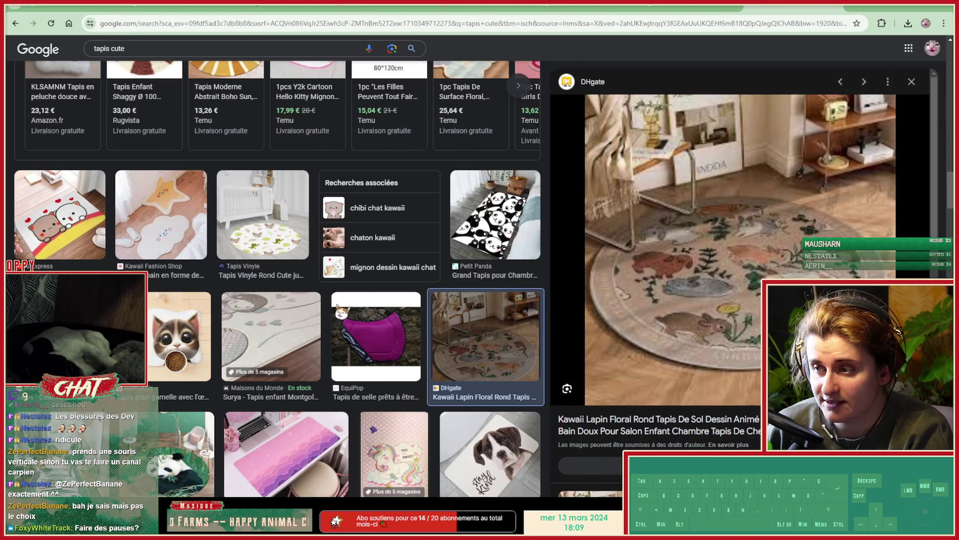
Close the DHgate rabbit rug preview and examine more of the "tapis cute" image results for rug design ideas.
{"action": "scroll", "coordinate": [676, 257], "scroll_direction": "down", "scroll_amount": 1}
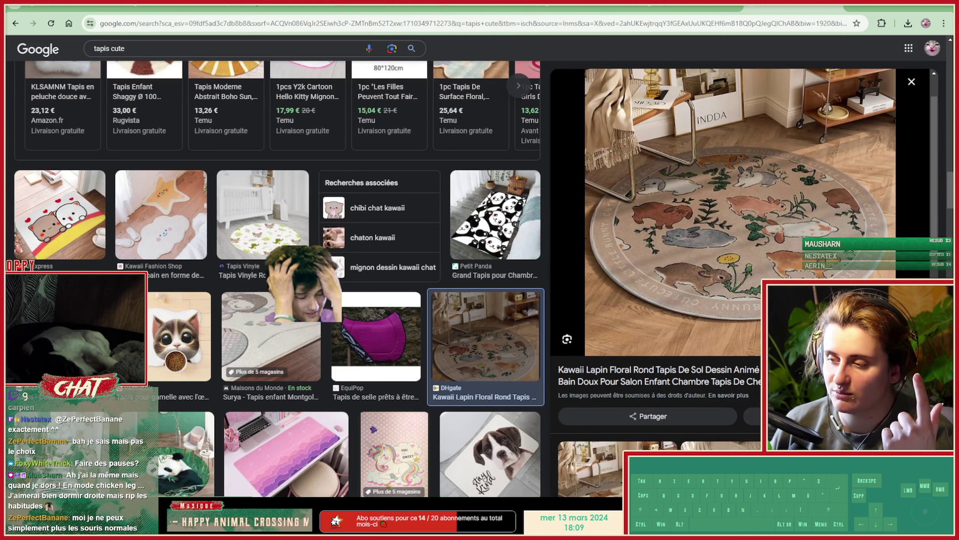
{"action": "left_click", "coordinate": [911, 81]}
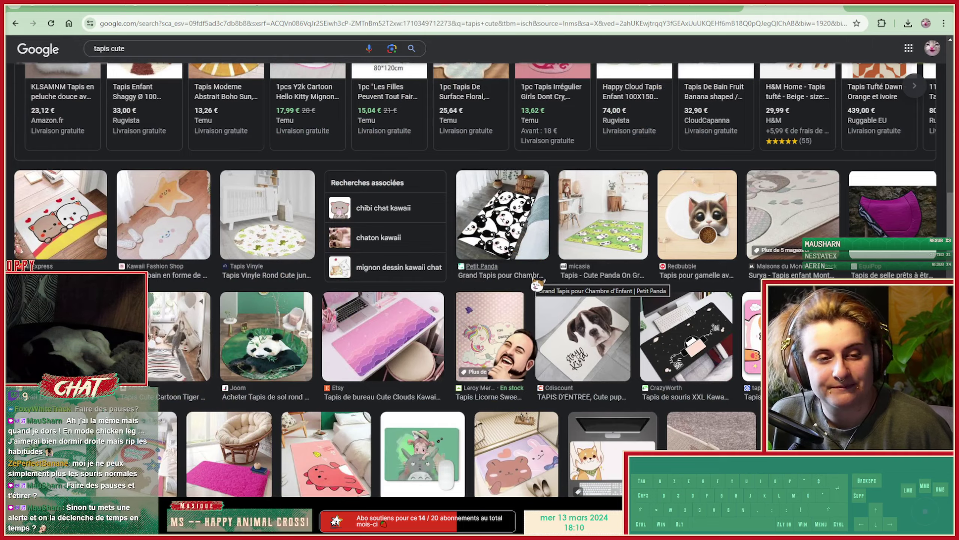
{"action": "scroll", "coordinate": [536, 283], "scroll_direction": "down", "scroll_amount": 3}
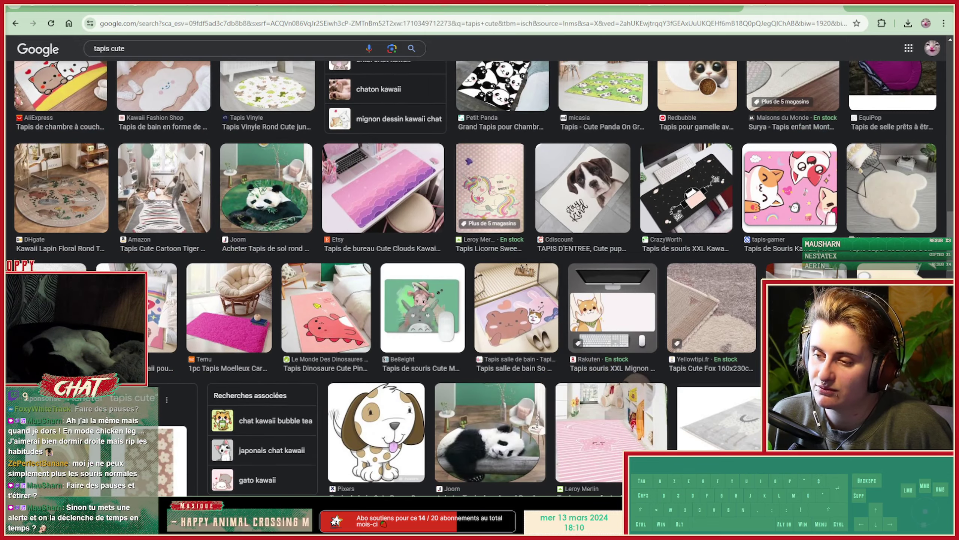
{"action": "scroll", "coordinate": [532, 321], "scroll_direction": "down", "scroll_amount": 5}
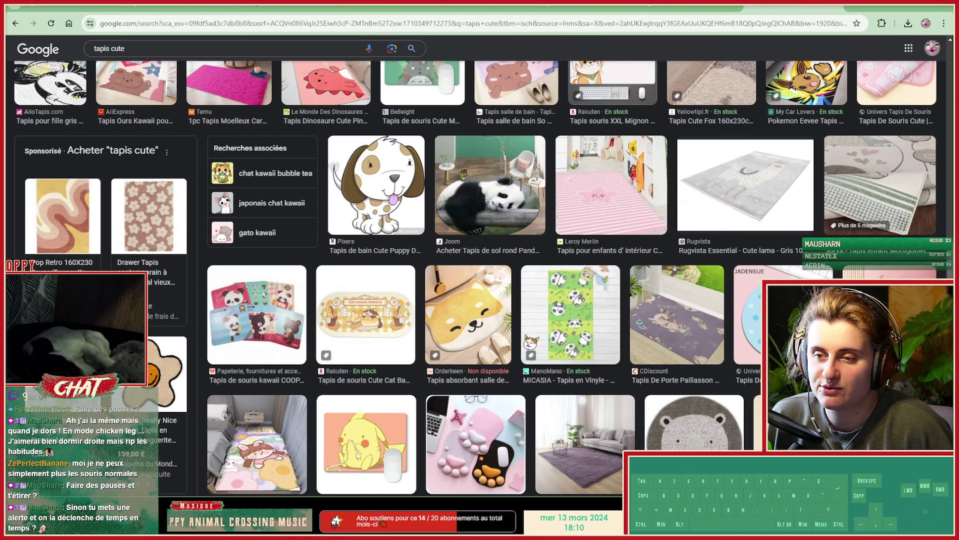
{"action": "scroll", "coordinate": [531, 342], "scroll_direction": "down", "scroll_amount": 3}
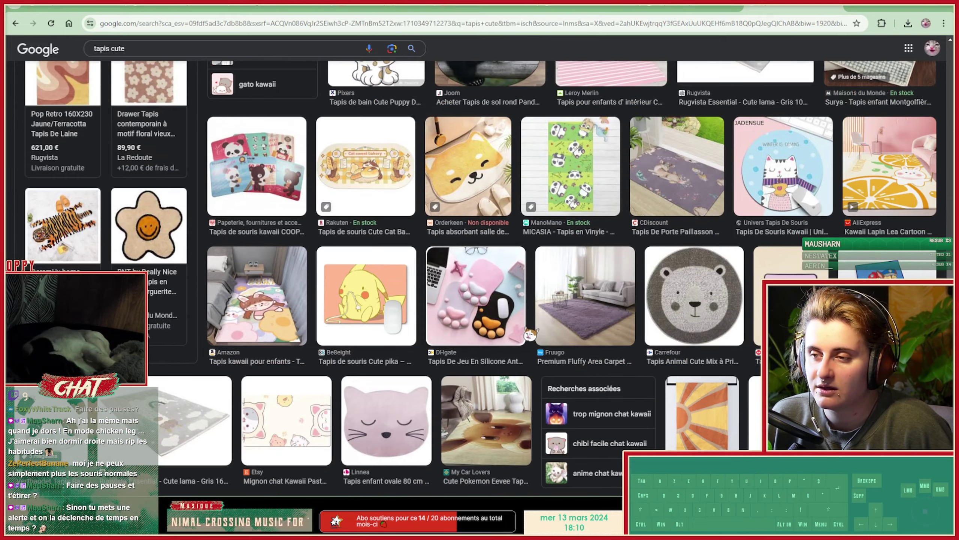
{"action": "scroll", "coordinate": [531, 335], "scroll_direction": "down", "scroll_amount": 4}
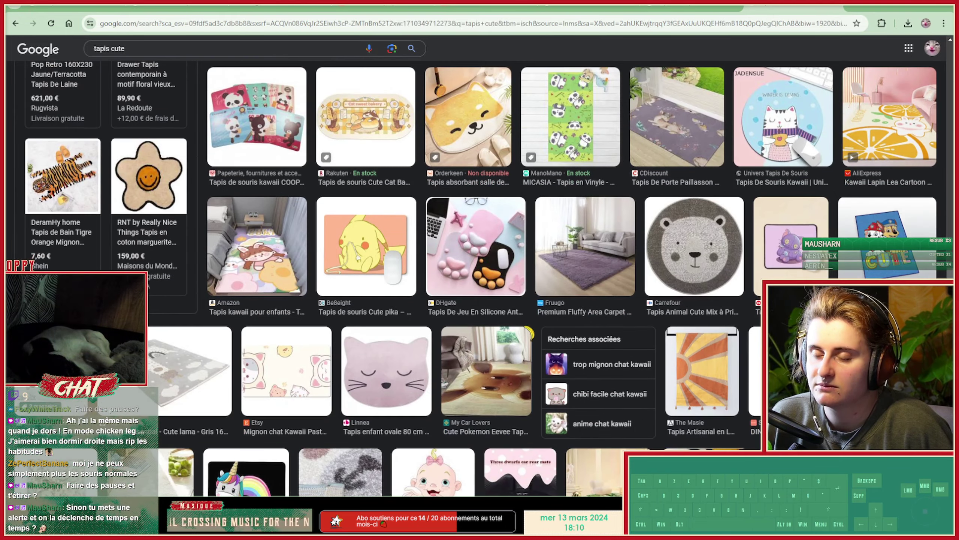
{"action": "scroll", "coordinate": [531, 335], "scroll_direction": "down", "scroll_amount": 3}
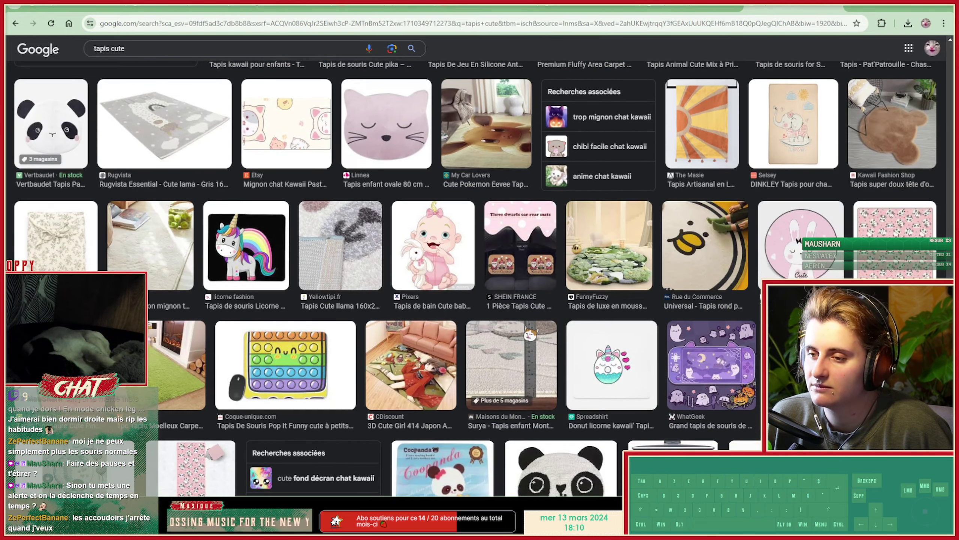
{"action": "scroll", "coordinate": [530, 334], "scroll_direction": "down", "scroll_amount": 1}
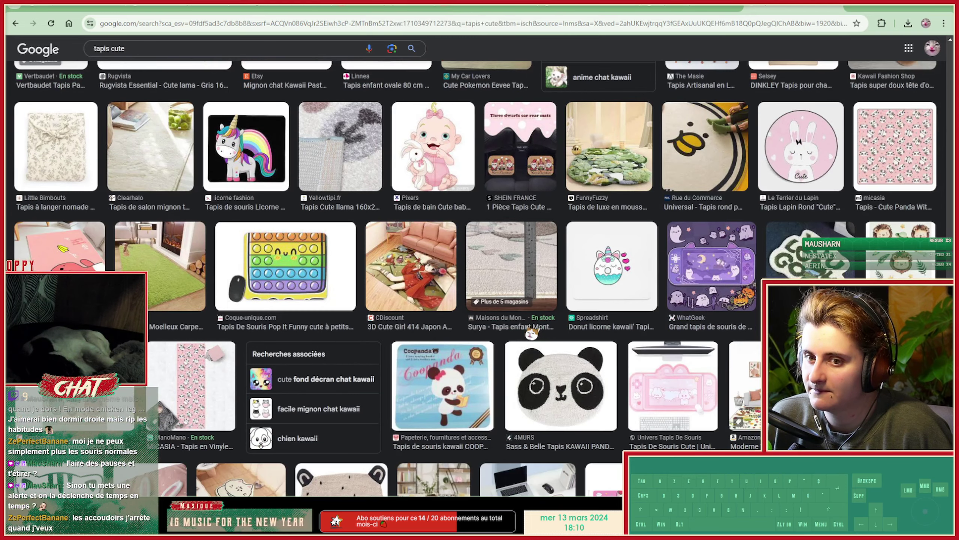
Preview the green shaggy rug from Temu and the white cartoon cat rug from Fruugo among the image results.
{"action": "left_click", "coordinate": [176, 270]}
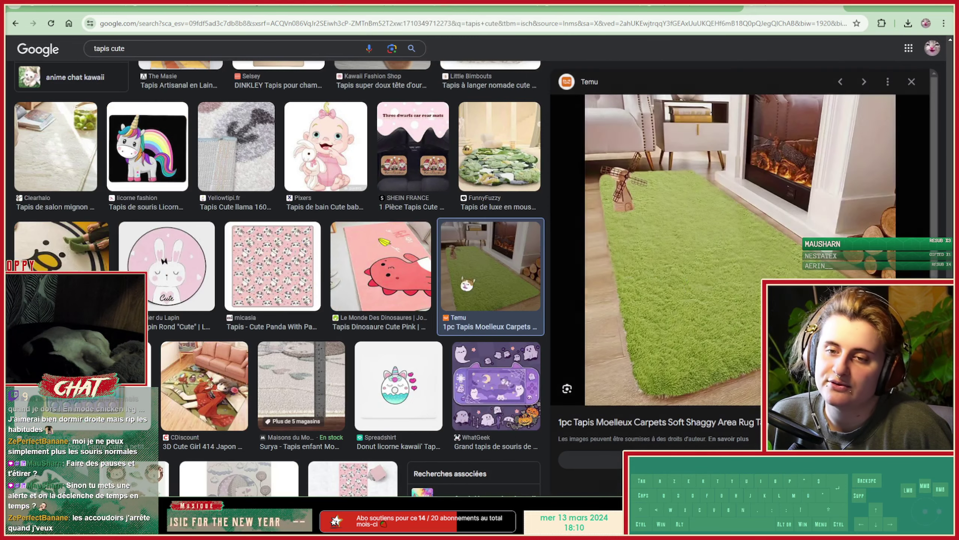
{"action": "scroll", "coordinate": [428, 338], "scroll_direction": "down", "scroll_amount": 8}
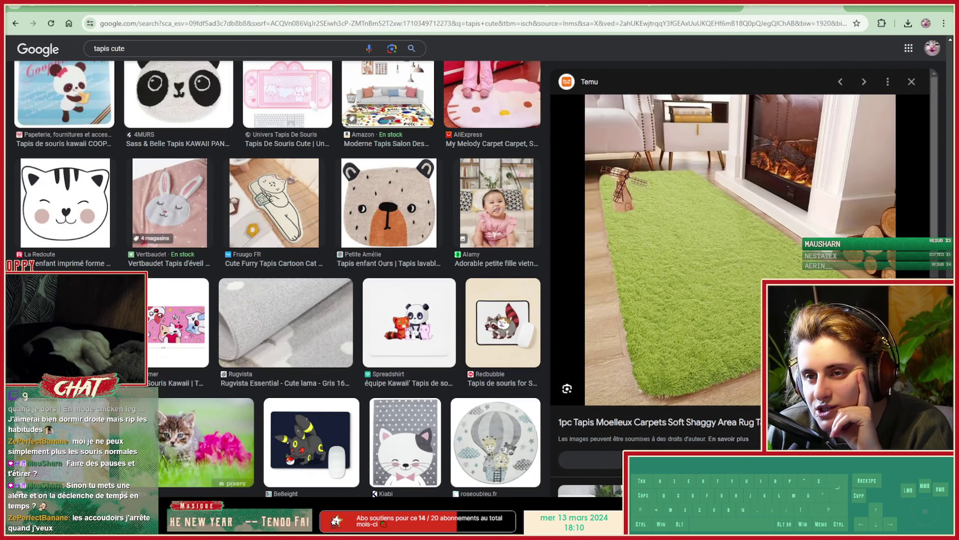
{"action": "left_click", "coordinate": [290, 203]}
{"action": "scroll", "coordinate": [173, 327], "scroll_direction": "down", "scroll_amount": 3}
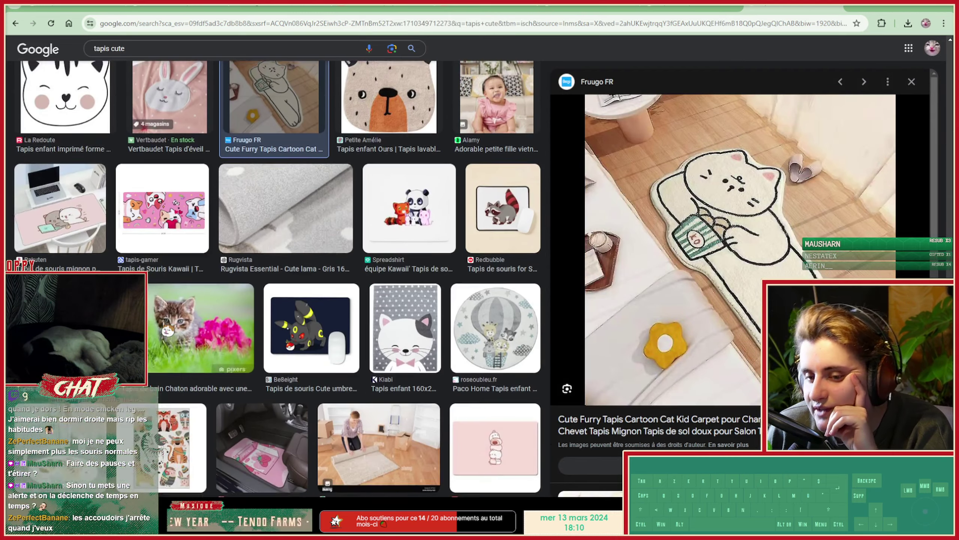
{"action": "scroll", "coordinate": [170, 329], "scroll_direction": "down", "scroll_amount": 1}
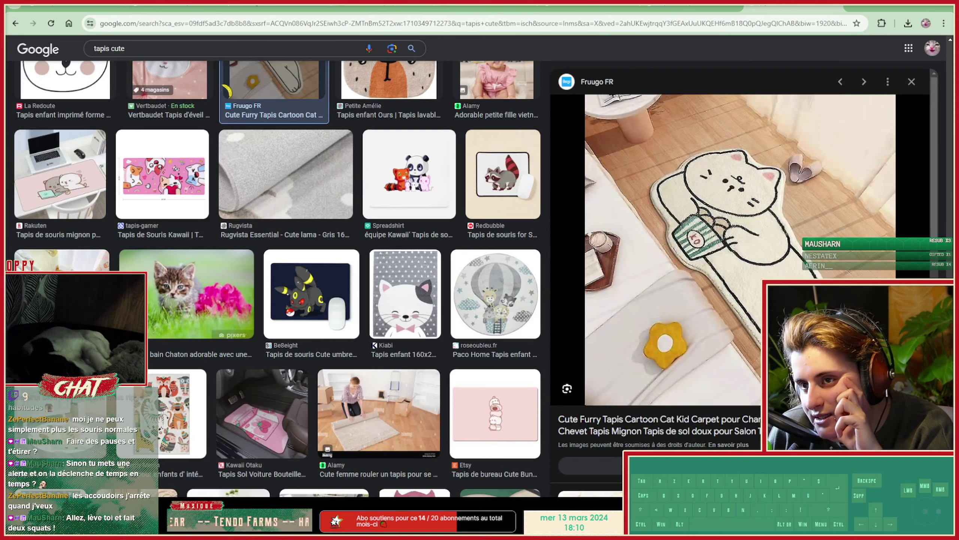
Change the image search to "tapis travail".
{"action": "double_click", "coordinate": [117, 48]}
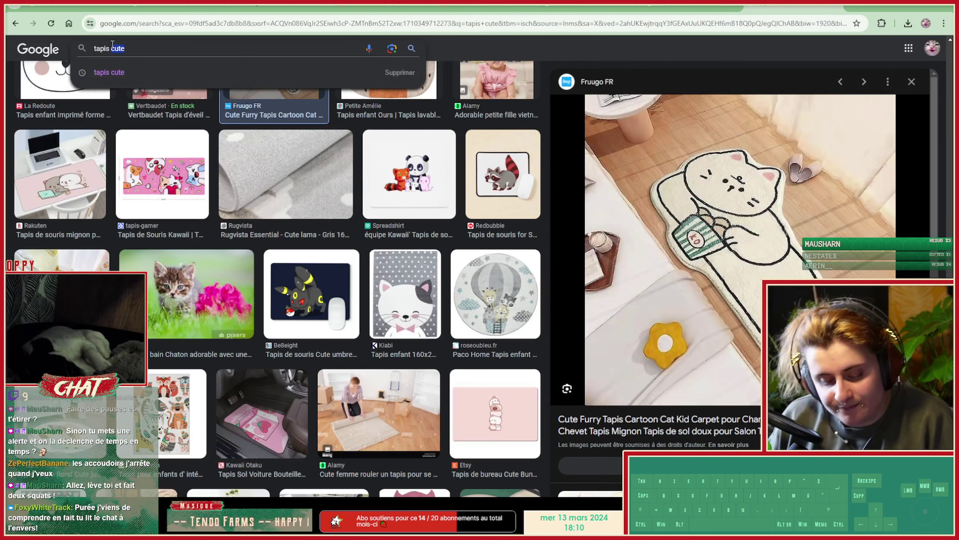
{"action": "type", "text": "travail"}
{"action": "key", "text": "Return"}
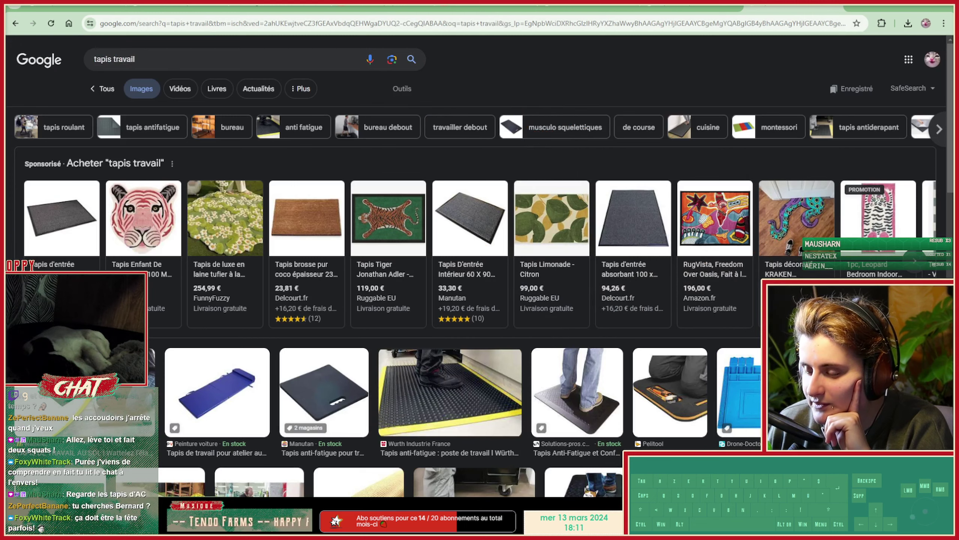
Switch back to Substance 3D Painter and give Fill layer 36 a roughness of 0.3810 and a dark navy base color.
{"action": "key", "text": "alt+Tab"}
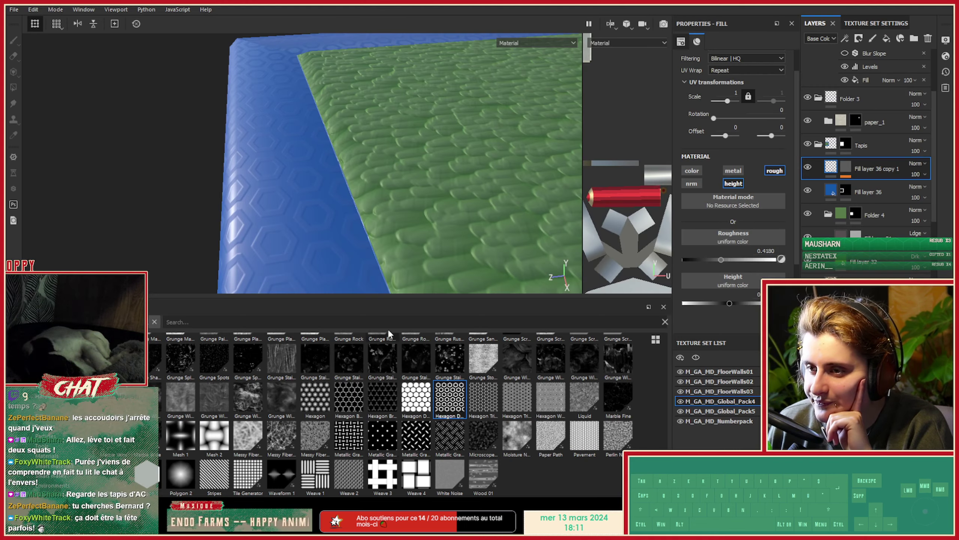
{"action": "left_click", "coordinate": [837, 173]}
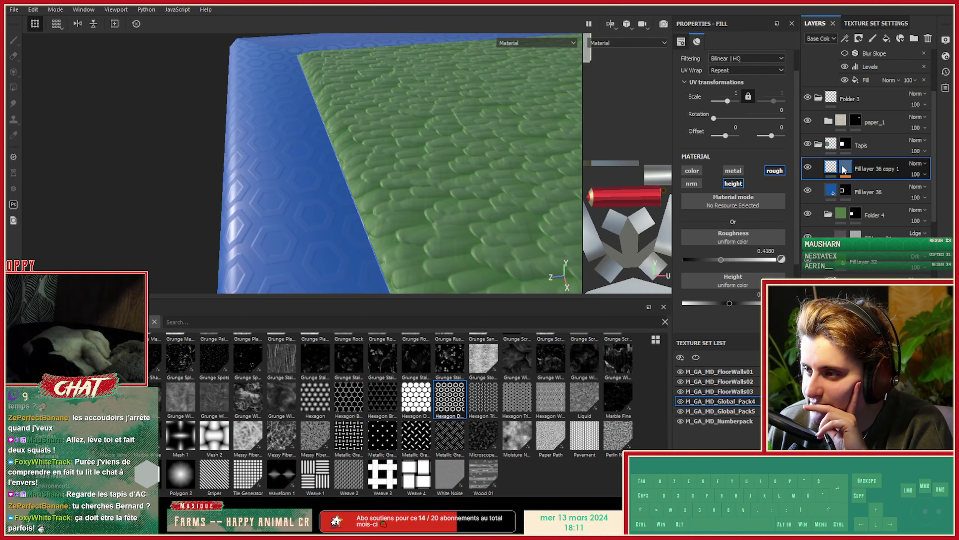
{"action": "left_click", "coordinate": [868, 191]}
{"action": "scroll", "coordinate": [714, 295], "scroll_direction": "down", "scroll_amount": 2}
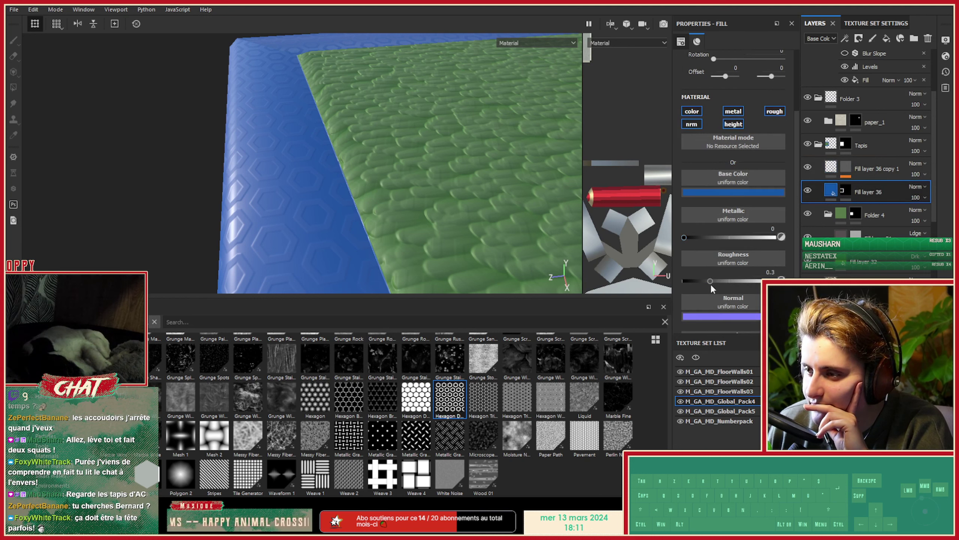
{"action": "left_click_drag", "start_coordinate": [711, 284], "coordinate": [718, 281]}
{"action": "left_click", "coordinate": [723, 193]}
{"action": "left_click", "coordinate": [784, 270]}
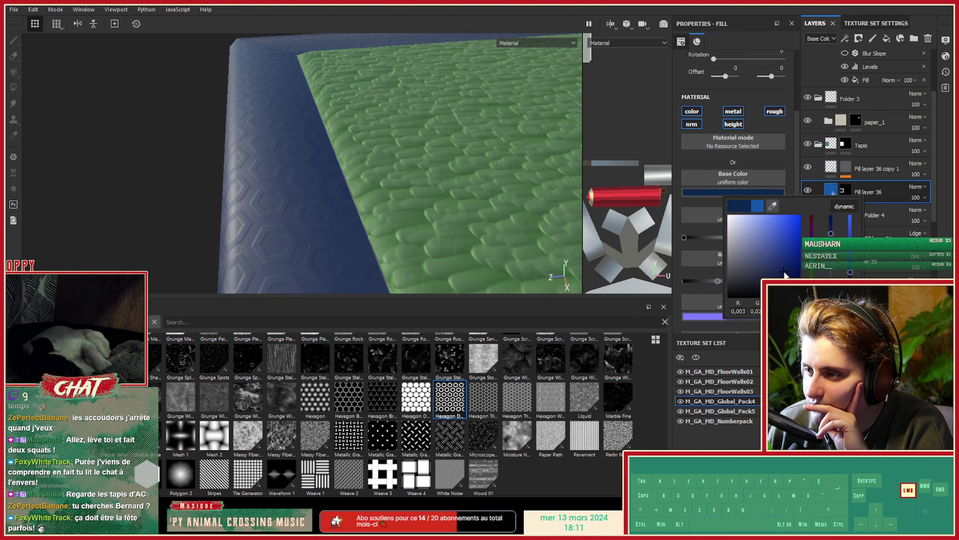
{"action": "left_click_drag", "start_coordinate": [784, 271], "coordinate": [787, 275]}
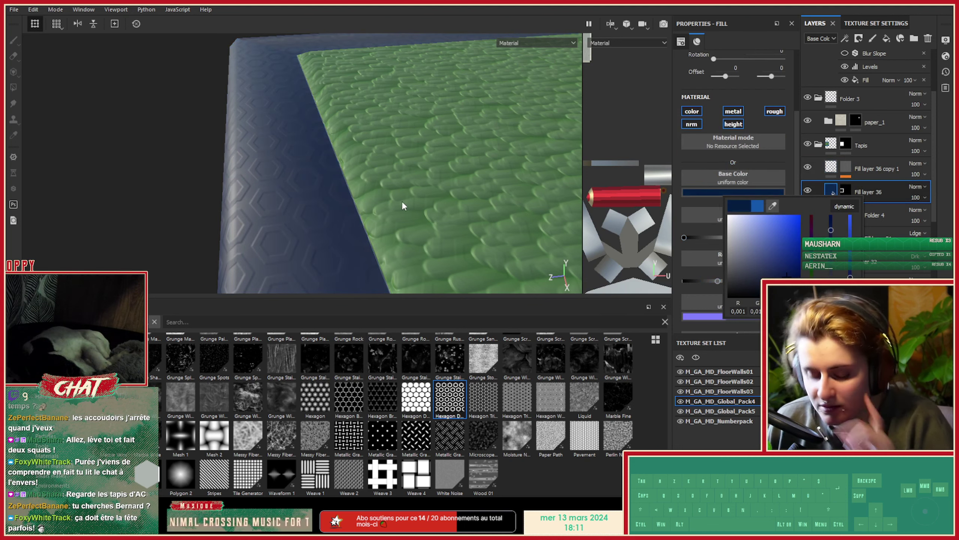
Examine the whole rug with its navy border beside the desk from several angles, and save the project.
{"action": "right_click_drag", "start_coordinate": [403, 205], "coordinate": [242, 169], "text": "alt"}
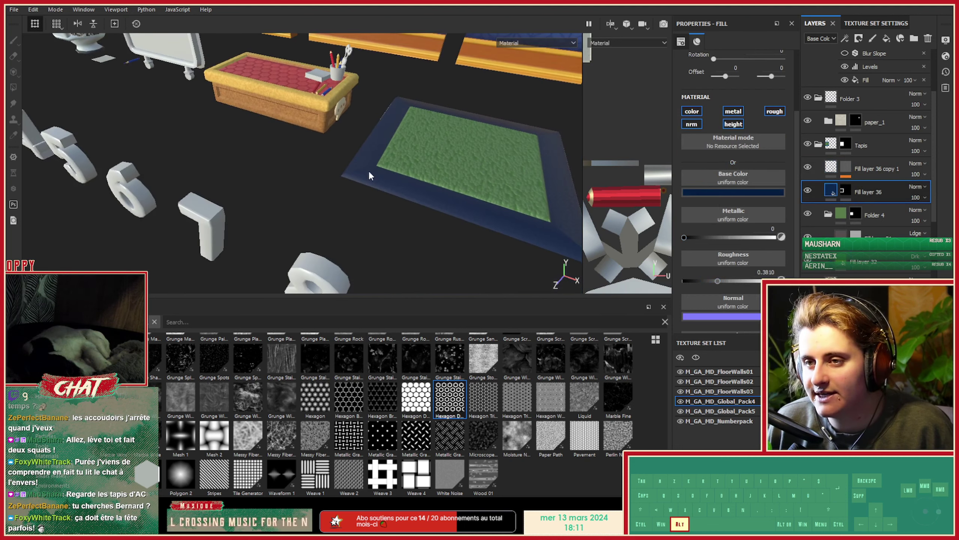
{"action": "left_click_drag", "start_coordinate": [369, 171], "coordinate": [464, 181], "text": "alt"}
{"action": "right_click_drag", "start_coordinate": [378, 189], "coordinate": [321, 191], "text": "alt"}
{"action": "left_click_drag", "start_coordinate": [321, 191], "coordinate": [513, 189], "text": "alt"}
{"action": "left_click_drag", "start_coordinate": [396, 238], "coordinate": [182, 151], "text": "alt"}
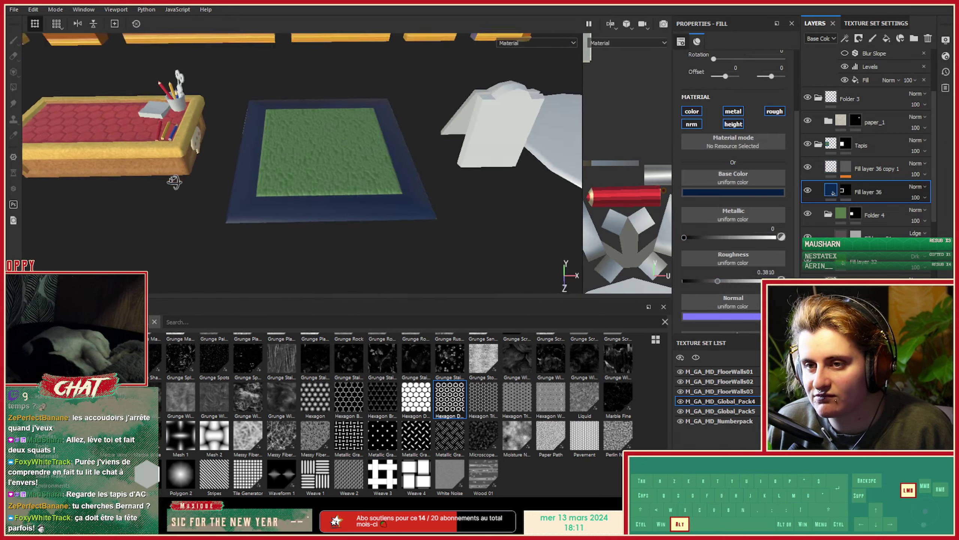
{"action": "right_click_drag", "start_coordinate": [182, 151], "coordinate": [233, 154], "text": "alt"}
{"action": "left_click_drag", "start_coordinate": [233, 154], "coordinate": [222, 163], "text": "alt"}
{"action": "key", "text": "ctrl+s"}
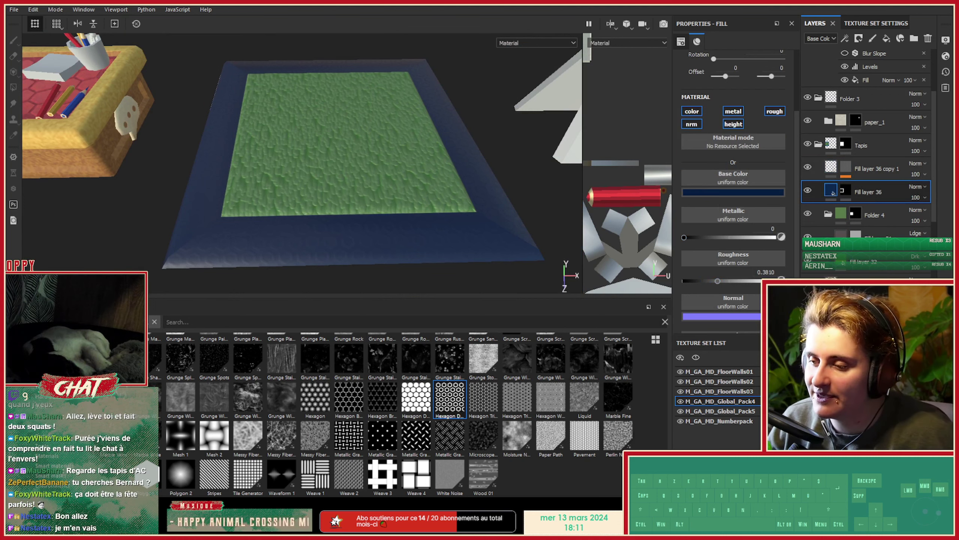
Switch to the web browser and look through the "tapis travail" image results.
{"action": "key", "text": "alt+Tab"}
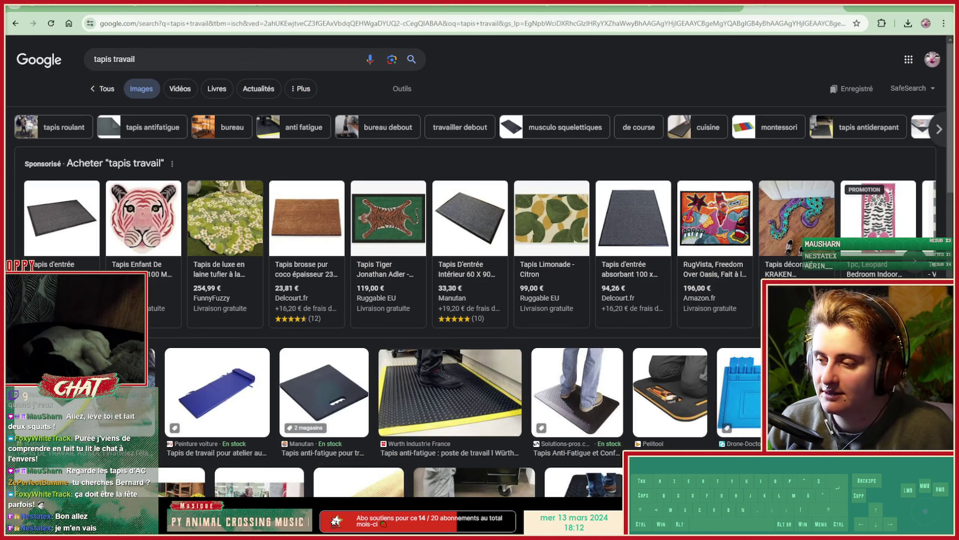
{"action": "scroll", "coordinate": [368, 332], "scroll_direction": "down", "scroll_amount": 8}
{"action": "scroll", "coordinate": [480, 295], "scroll_direction": "down", "scroll_amount": 10}
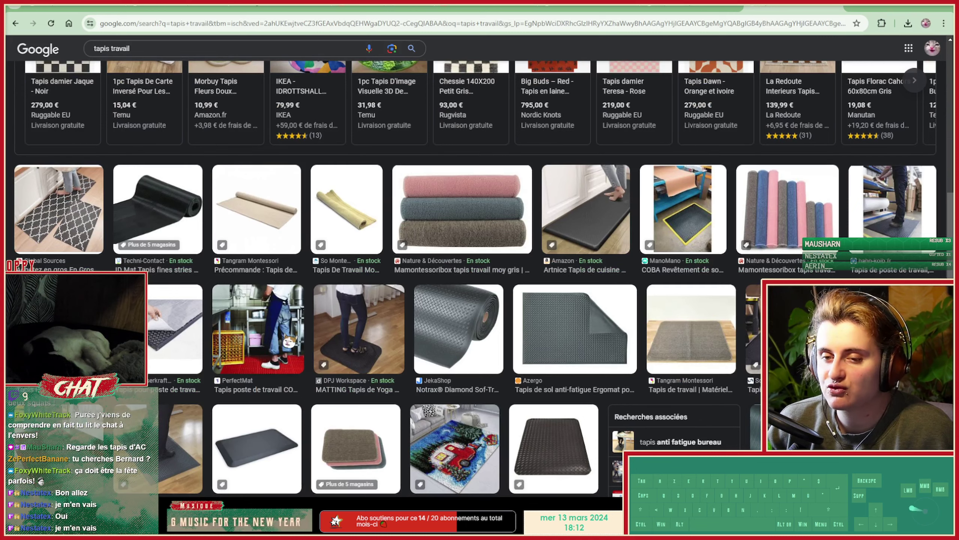
Search Google Images for "tapis animal crossing".
{"action": "left_click_drag", "start_coordinate": [131, 48], "coordinate": [103, 51]}
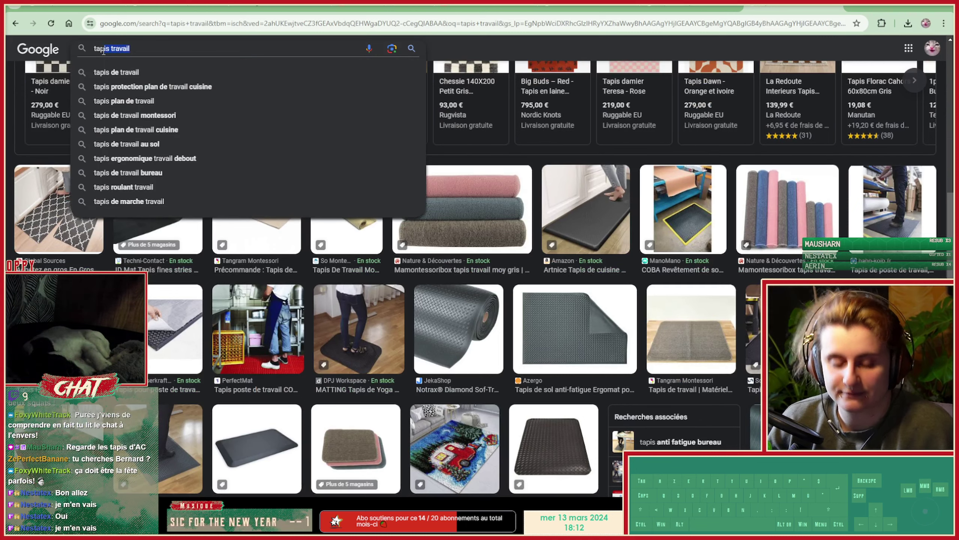
{"action": "type", "text": "is a"}
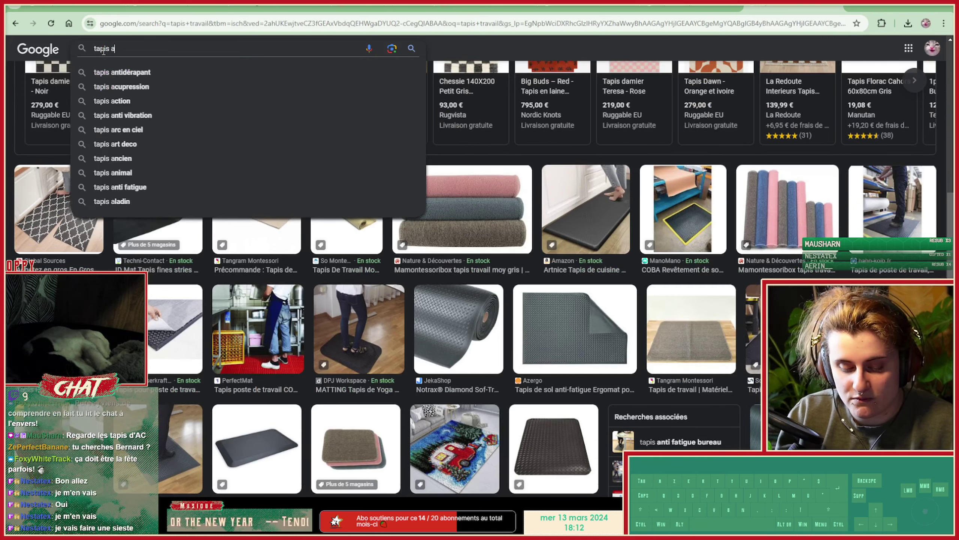
{"action": "type", "text": "nimal crossing"}
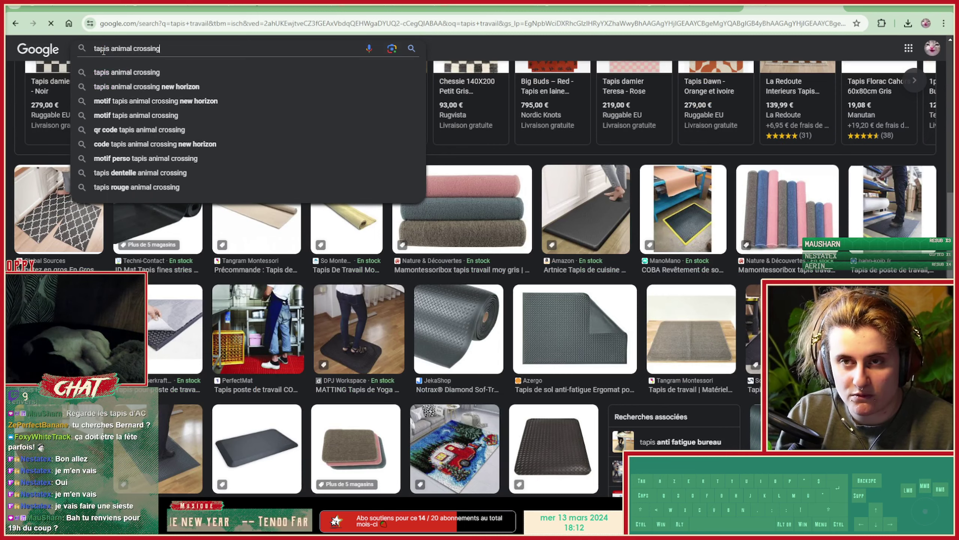
{"action": "key", "text": "Return"}
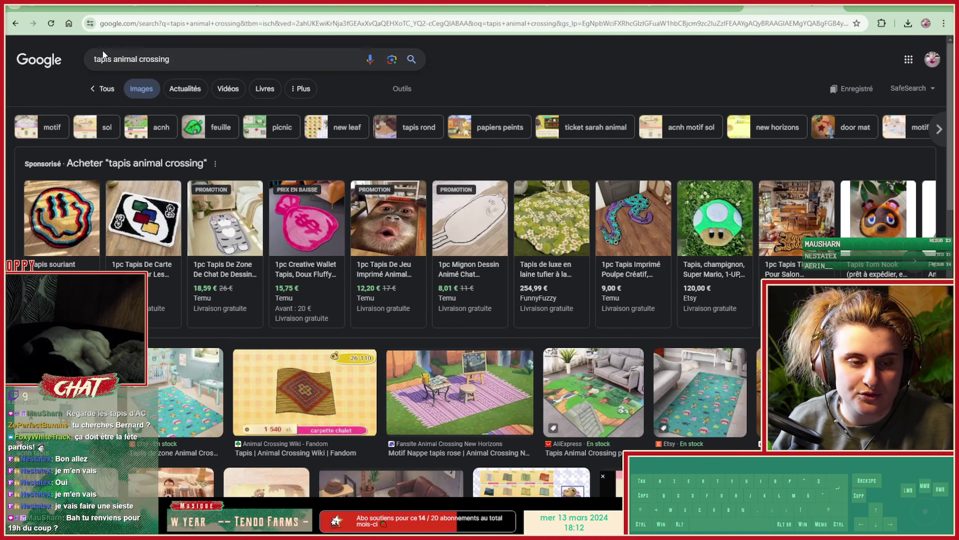
Preview the striped "acnh tapis" picture from Pinterest, then close the preview.
{"action": "scroll", "coordinate": [374, 303], "scroll_direction": "down", "scroll_amount": 1}
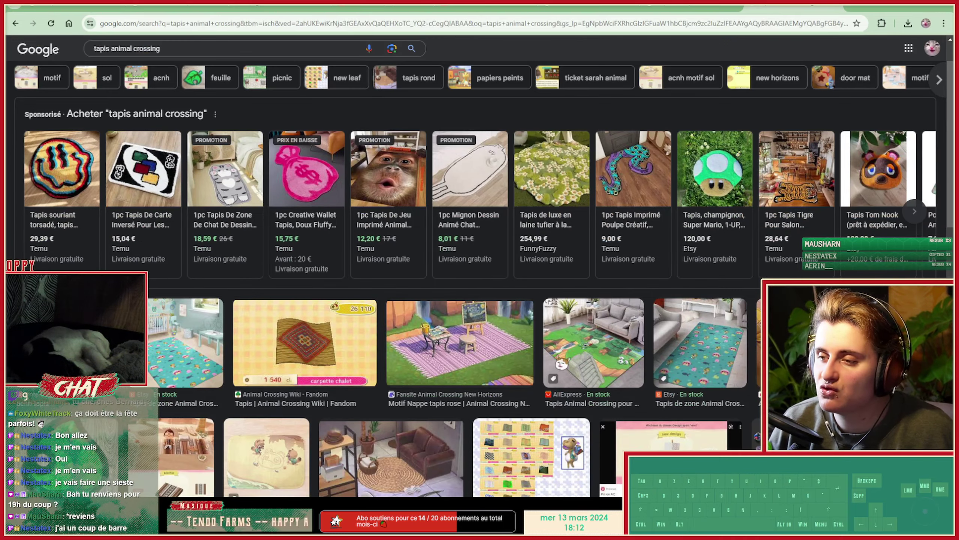
{"action": "scroll", "coordinate": [657, 363], "scroll_direction": "down", "scroll_amount": 2}
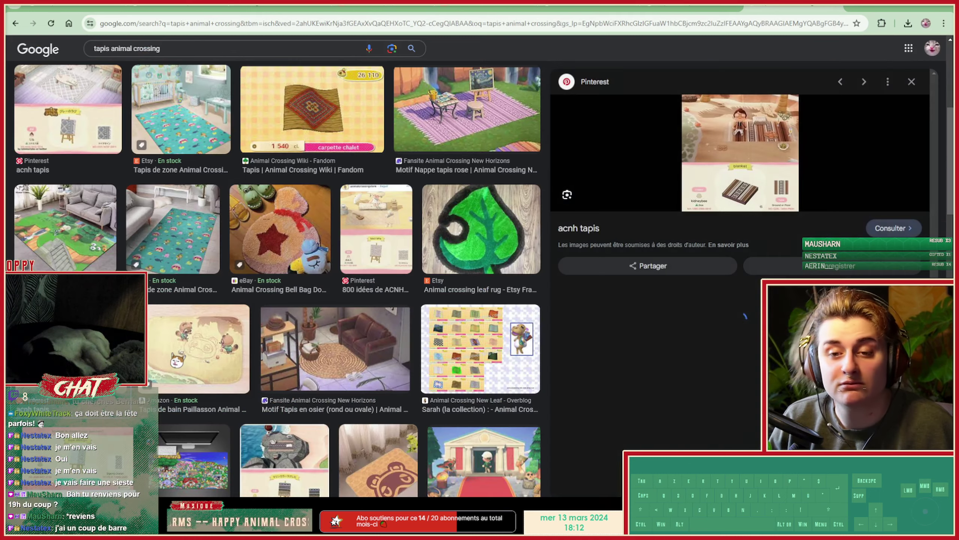
{"action": "left_click", "coordinate": [178, 362]}
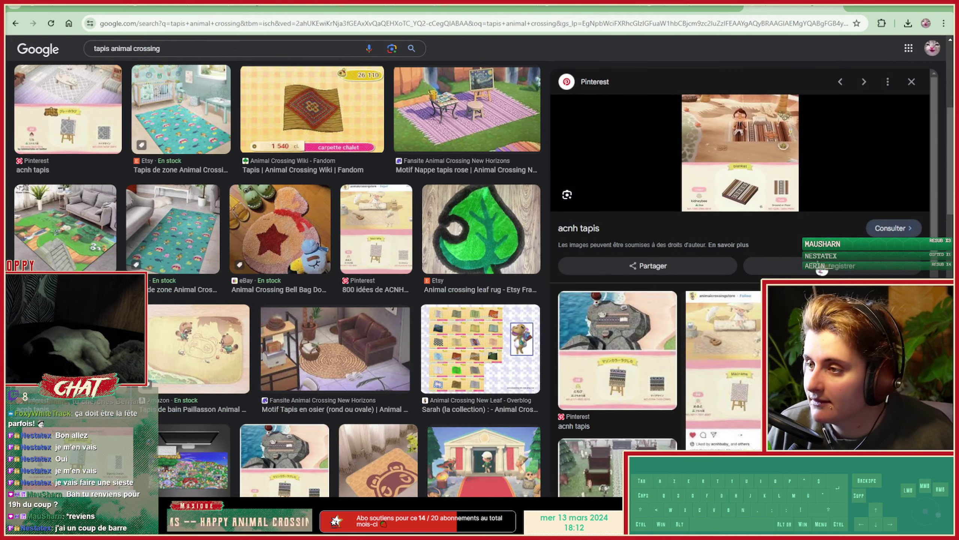
{"action": "left_click", "coordinate": [911, 82]}
Browse the remaining Animal Crossing rug images and refine the search to "tapis animal crossing new horizon".
{"action": "scroll", "coordinate": [748, 284], "scroll_direction": "down", "scroll_amount": 2}
{"action": "scroll", "coordinate": [706, 333], "scroll_direction": "down", "scroll_amount": 3}
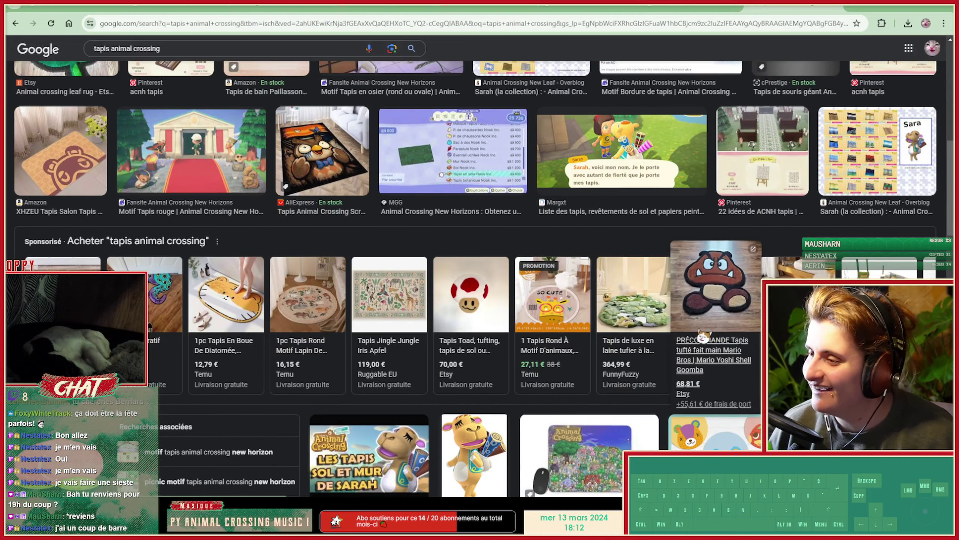
{"action": "scroll", "coordinate": [246, 331], "scroll_direction": "down", "scroll_amount": 2}
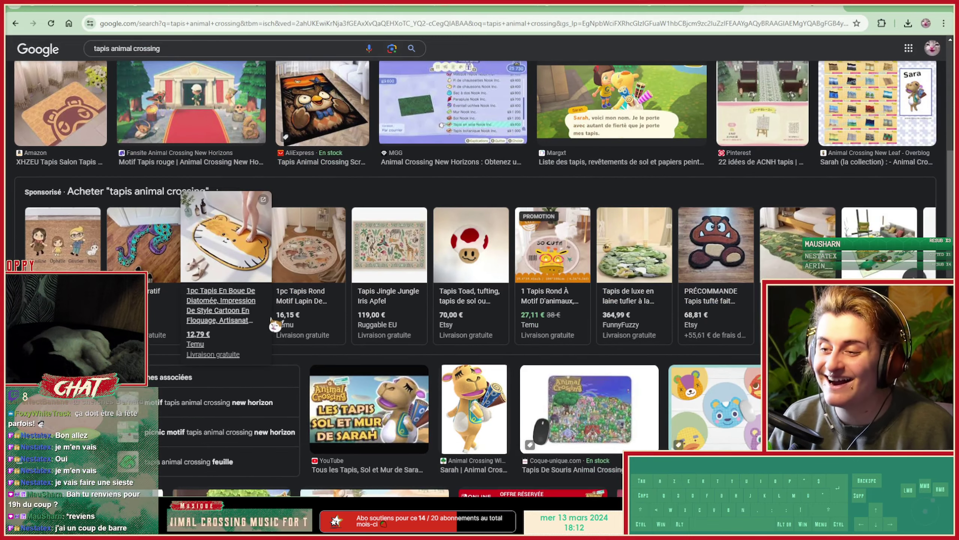
{"action": "scroll", "coordinate": [125, 35], "scroll_direction": "up", "scroll_amount": 5}
{"action": "left_click", "coordinate": [183, 49]}
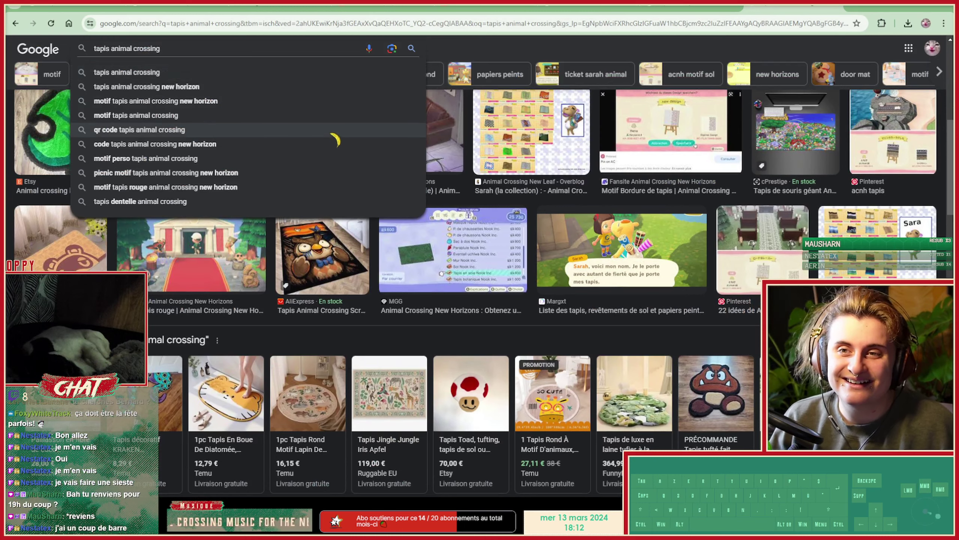
{"action": "left_click", "coordinate": [293, 74]}
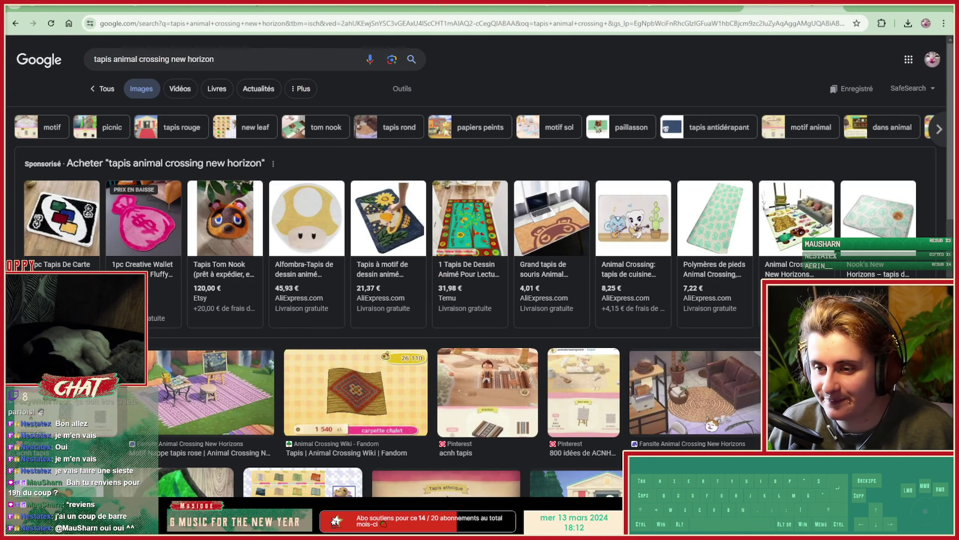
Preview the Overblog picture of the rug collection, close the preview and look through further Animal Crossing New Horizons rug images.
{"action": "scroll", "coordinate": [541, 396], "scroll_direction": "down", "scroll_amount": 1}
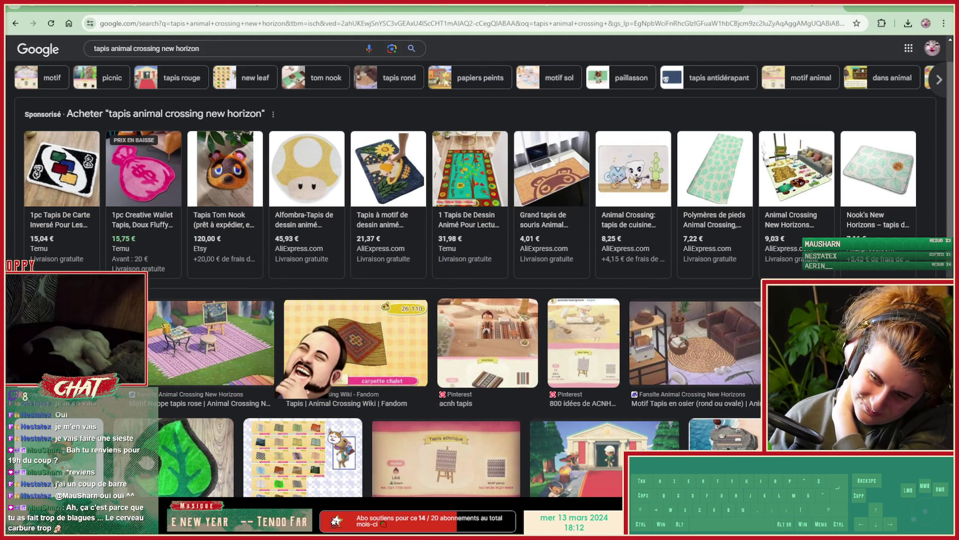
{"action": "left_click", "coordinate": [324, 443]}
{"action": "scroll", "coordinate": [258, 279], "scroll_direction": "up", "scroll_amount": 5}
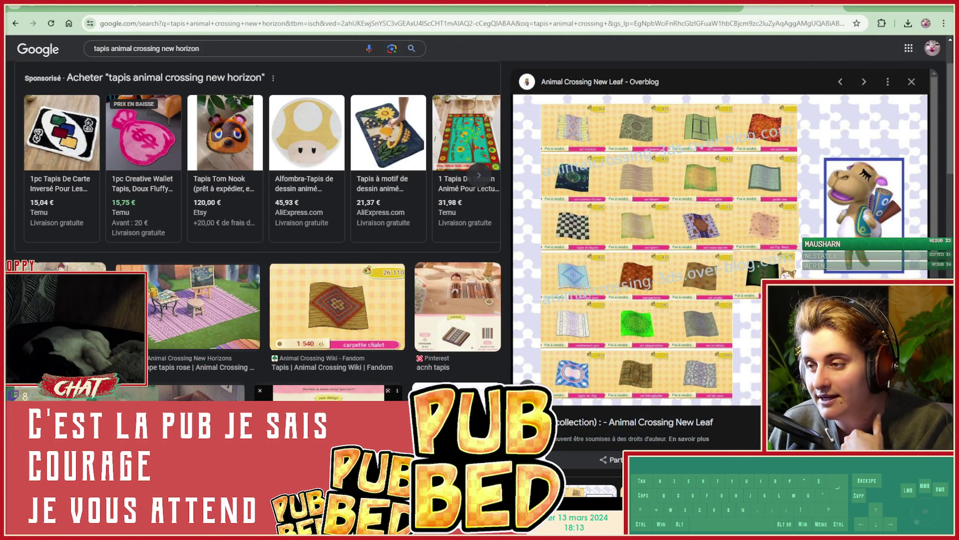
{"action": "left_click", "coordinate": [911, 81]}
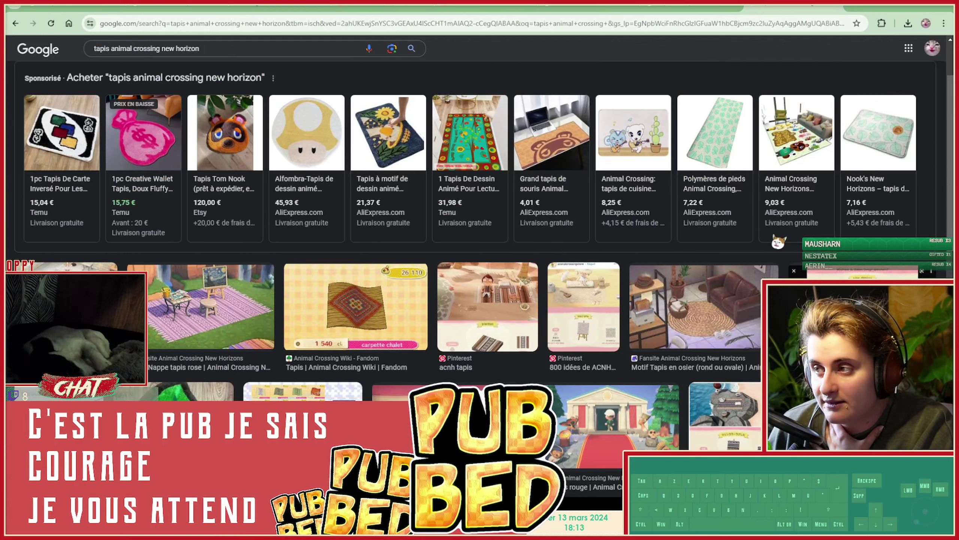
{"action": "scroll", "coordinate": [649, 330], "scroll_direction": "up", "scroll_amount": 2}
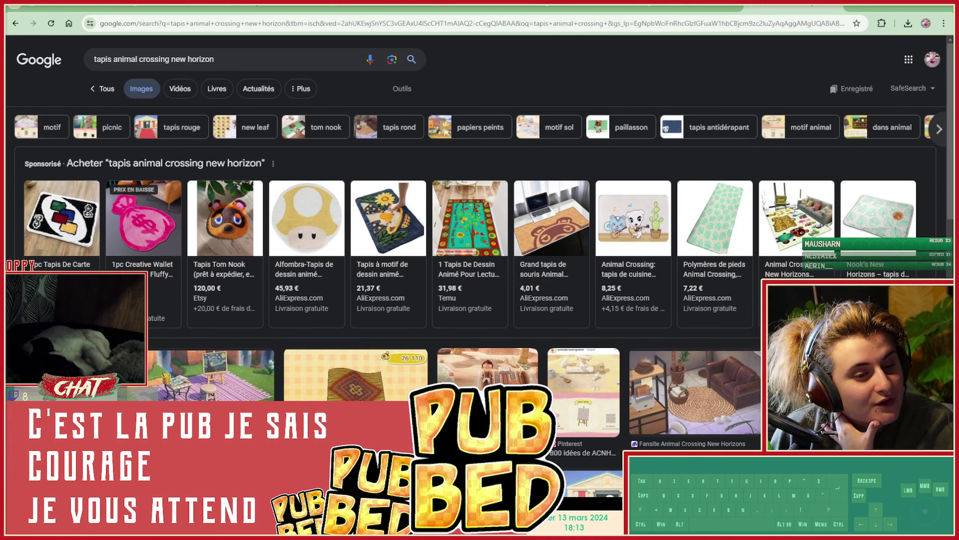
{"action": "scroll", "coordinate": [434, 226], "scroll_direction": "down", "scroll_amount": 3}
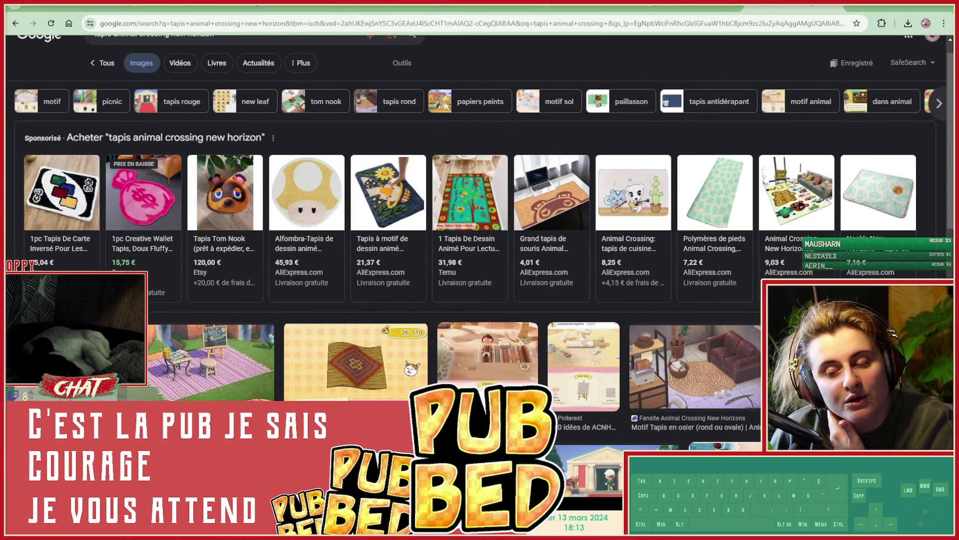
{"action": "scroll", "coordinate": [472, 253], "scroll_direction": "down", "scroll_amount": 4}
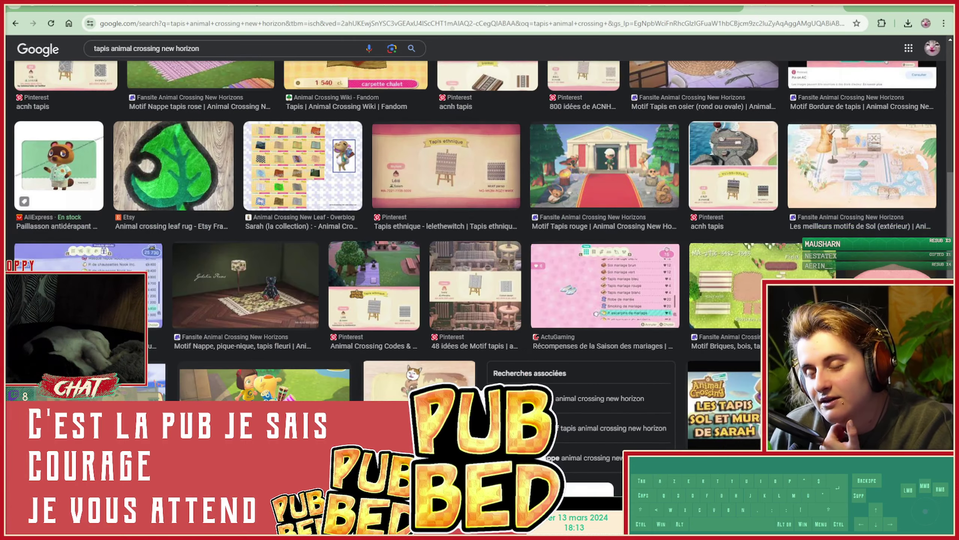
{"action": "scroll", "coordinate": [251, 259], "scroll_direction": "down", "scroll_amount": 5}
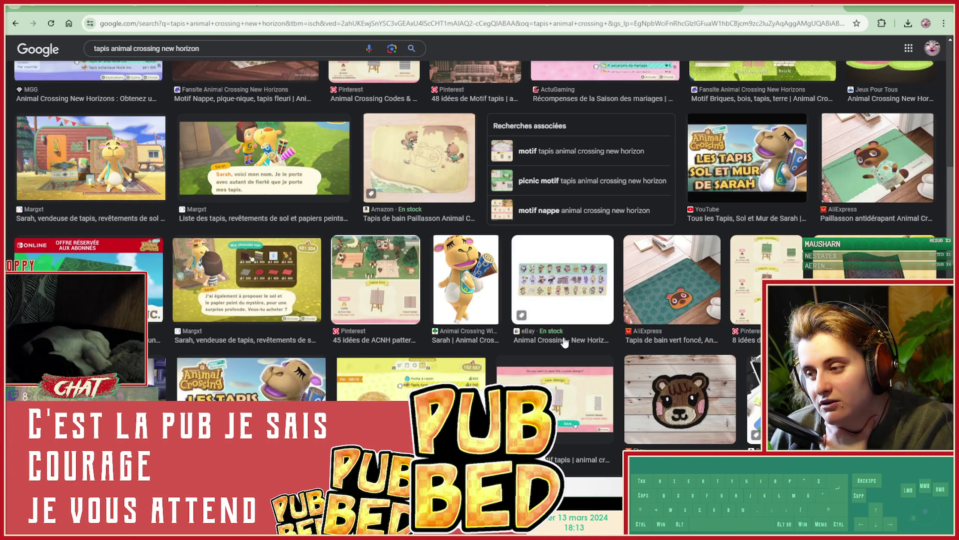
{"action": "scroll", "coordinate": [472, 264], "scroll_direction": "down", "scroll_amount": 6}
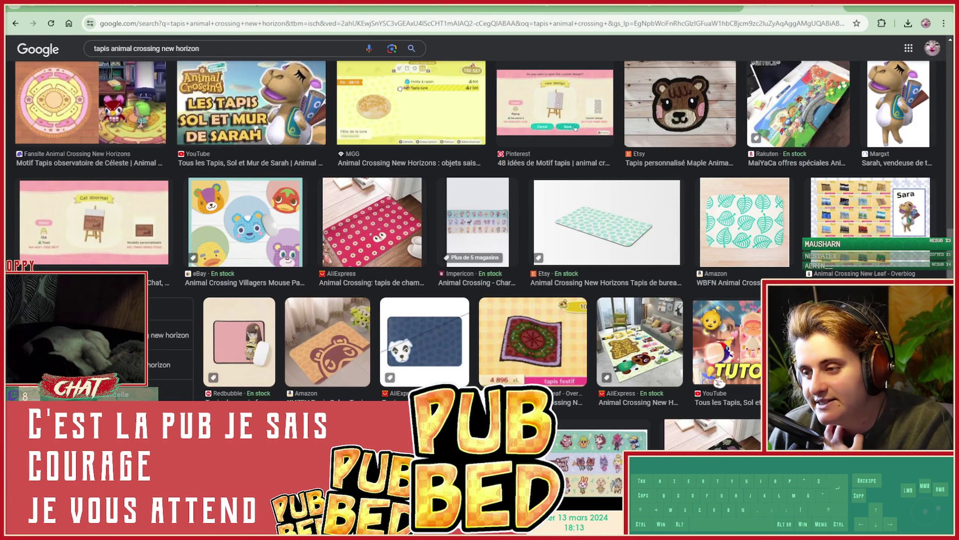
{"action": "scroll", "coordinate": [740, 340], "scroll_direction": "down", "scroll_amount": 3}
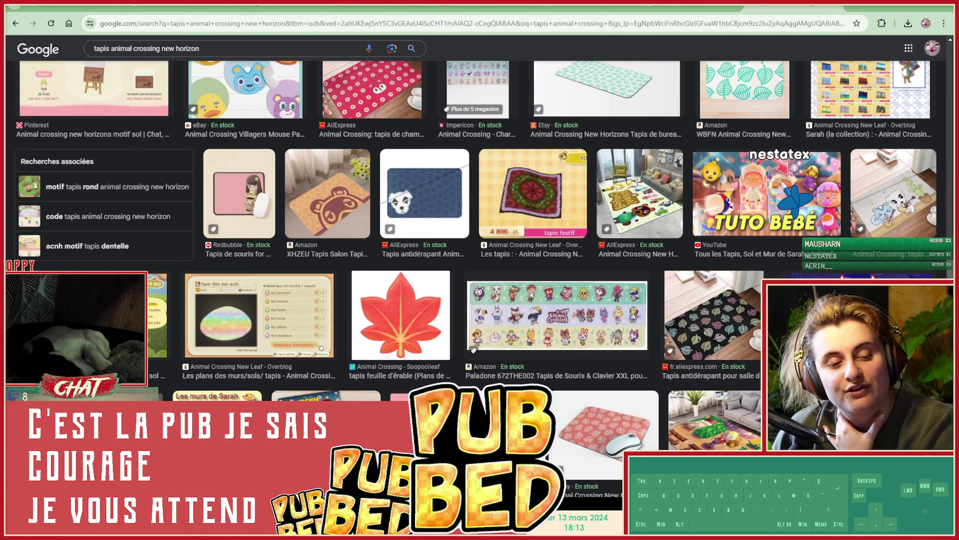
Search Google Images for "chant of senaar" in a separate tab, look through the game's pictures and close that tab.
{"action": "key", "text": "ctrl+t"}
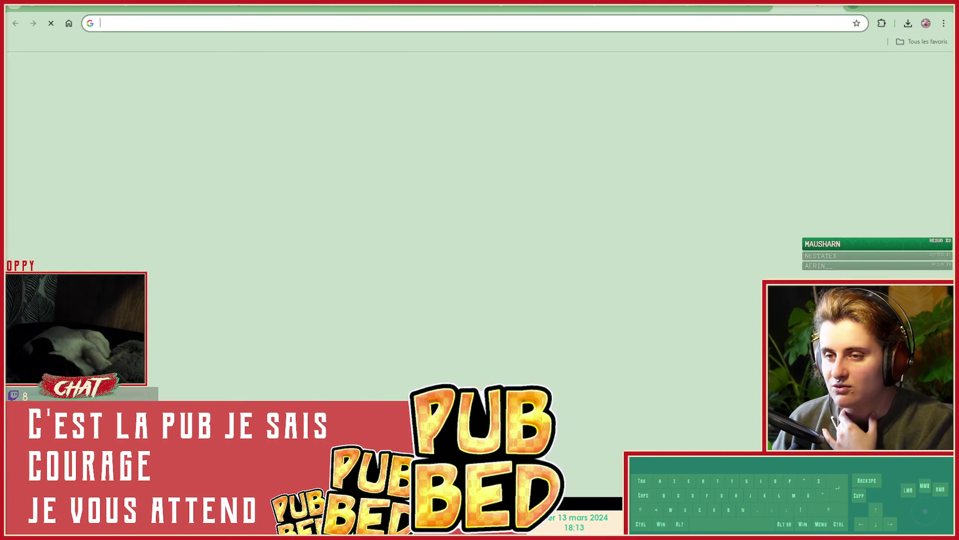
{"action": "type", "text": "chant "}
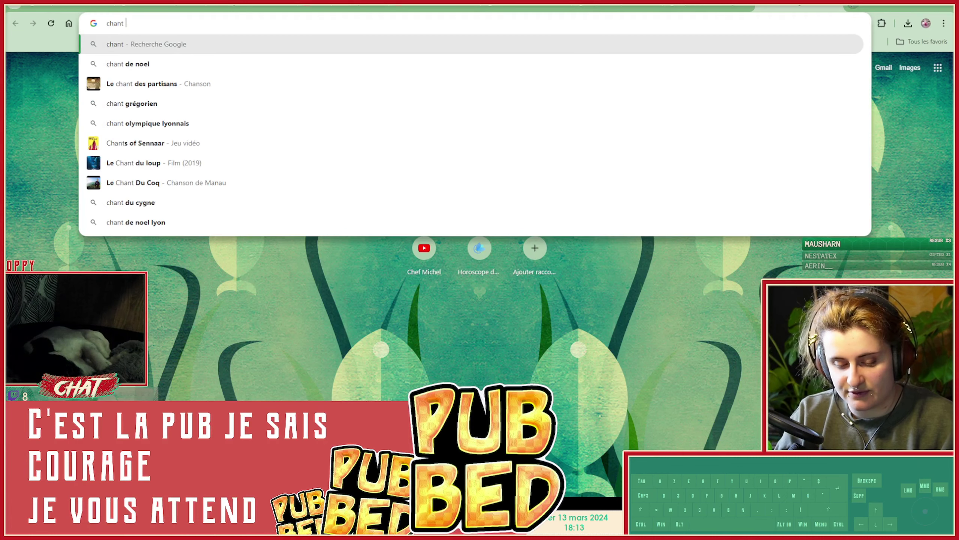
{"action": "type", "text": "of senaar"}
{"action": "key", "text": "Return"}
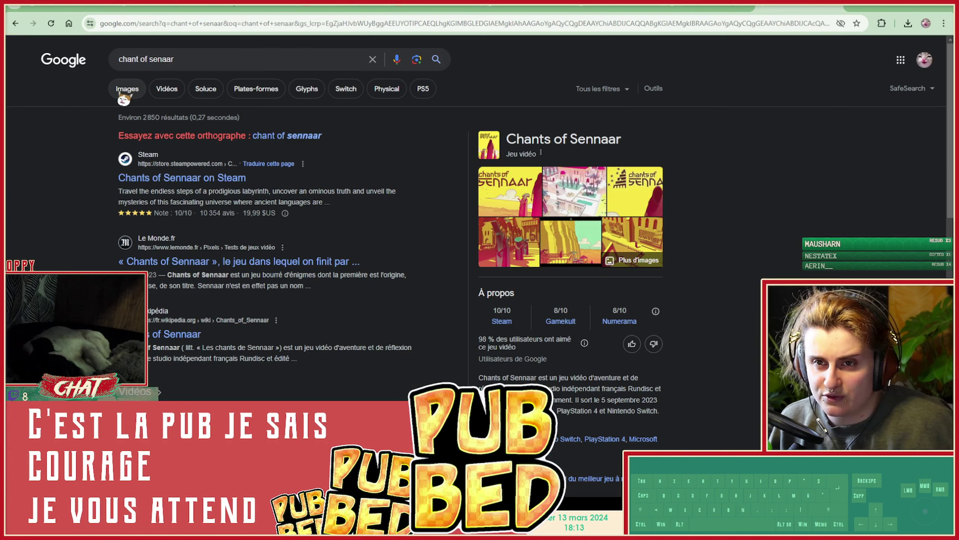
{"action": "left_click", "coordinate": [122, 91]}
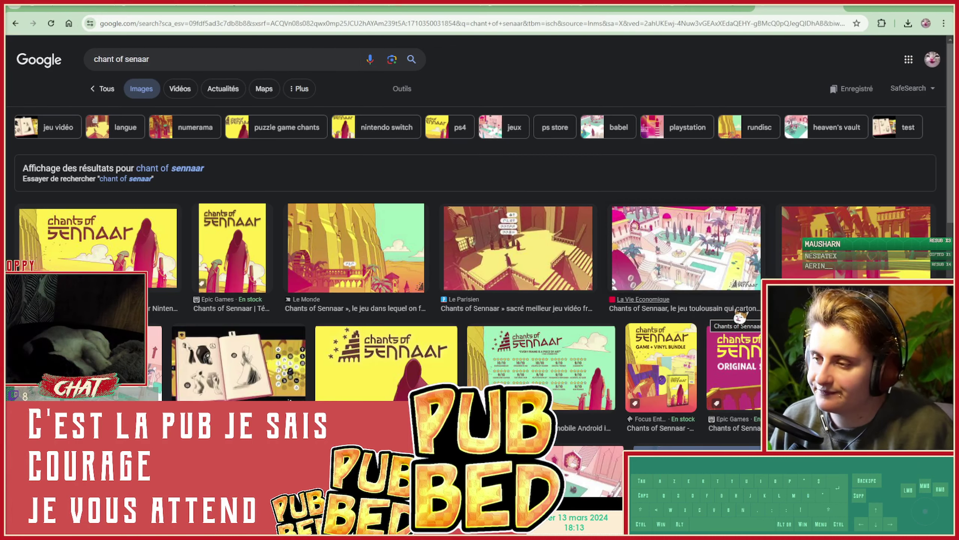
{"action": "left_click", "coordinate": [837, 284]}
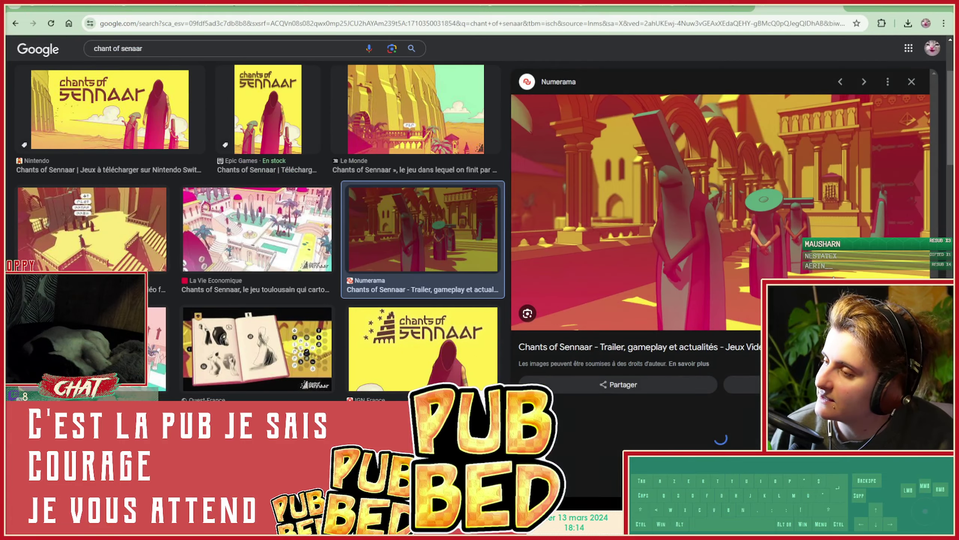
{"action": "scroll", "coordinate": [717, 227], "scroll_direction": "down", "scroll_amount": 4}
{"action": "scroll", "coordinate": [257, 226], "scroll_direction": "down", "scroll_amount": 10}
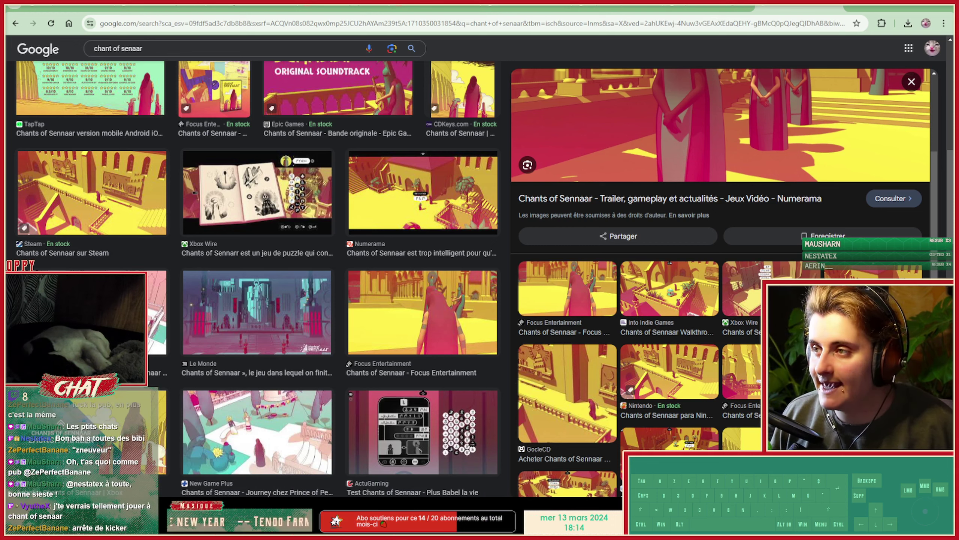
{"action": "middle_click", "coordinate": [802, 6]}
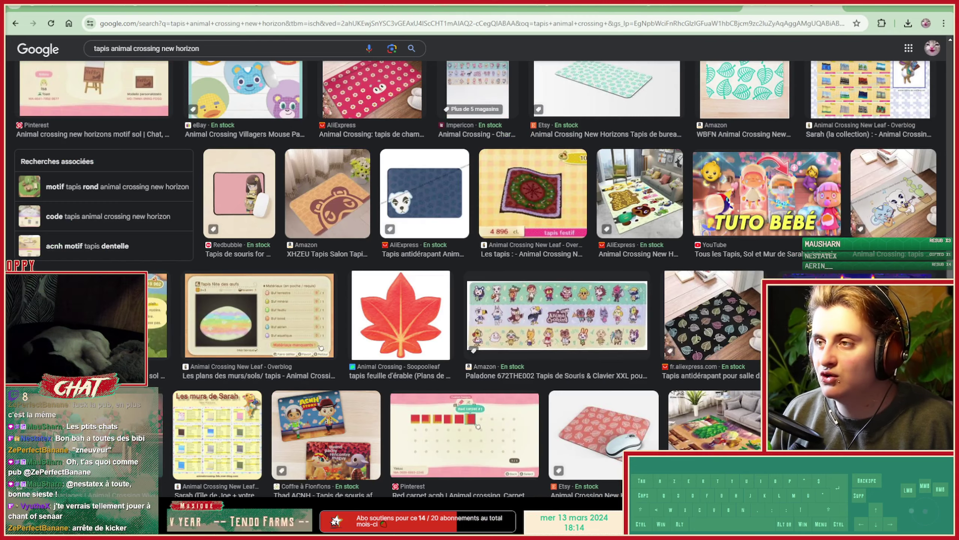
Preview the maple leaf rug, the peach rug and the orange rug among the Animal Crossing image results.
{"action": "left_click", "coordinate": [393, 331]}
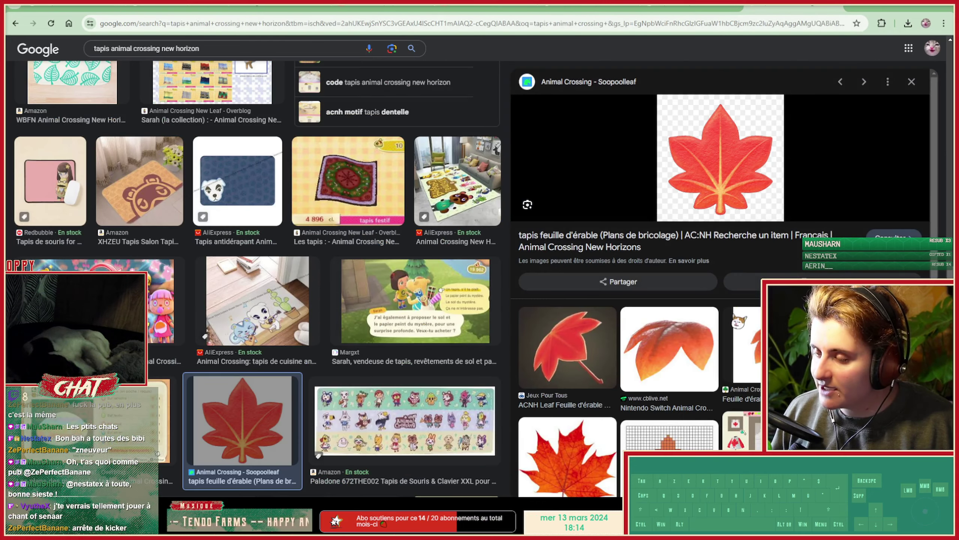
{"action": "scroll", "coordinate": [257, 280], "scroll_direction": "down", "scroll_amount": 5}
{"action": "scroll", "coordinate": [717, 245], "scroll_direction": "down", "scroll_amount": 8}
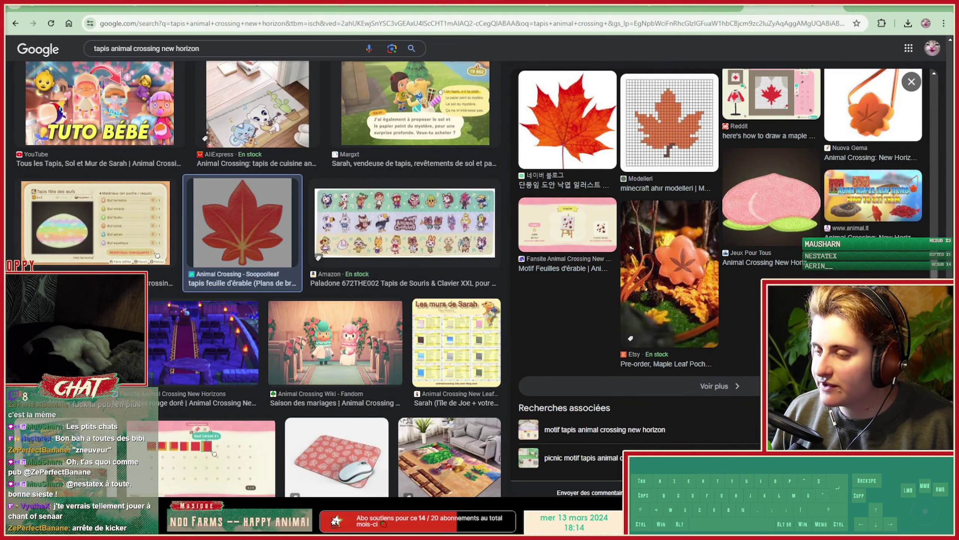
{"action": "left_click", "coordinate": [793, 226]}
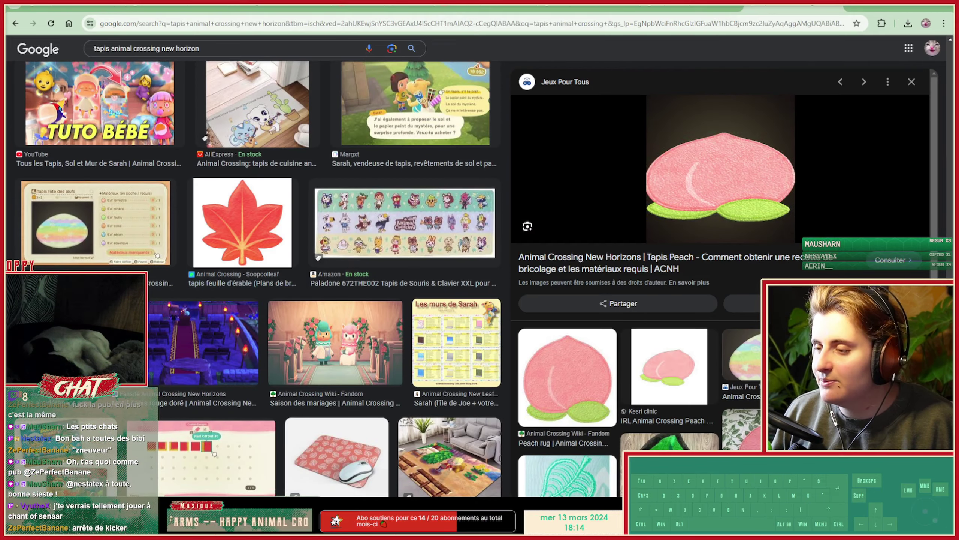
{"action": "scroll", "coordinate": [861, 221], "scroll_direction": "down", "scroll_amount": 3}
{"action": "left_click", "coordinate": [863, 170]}
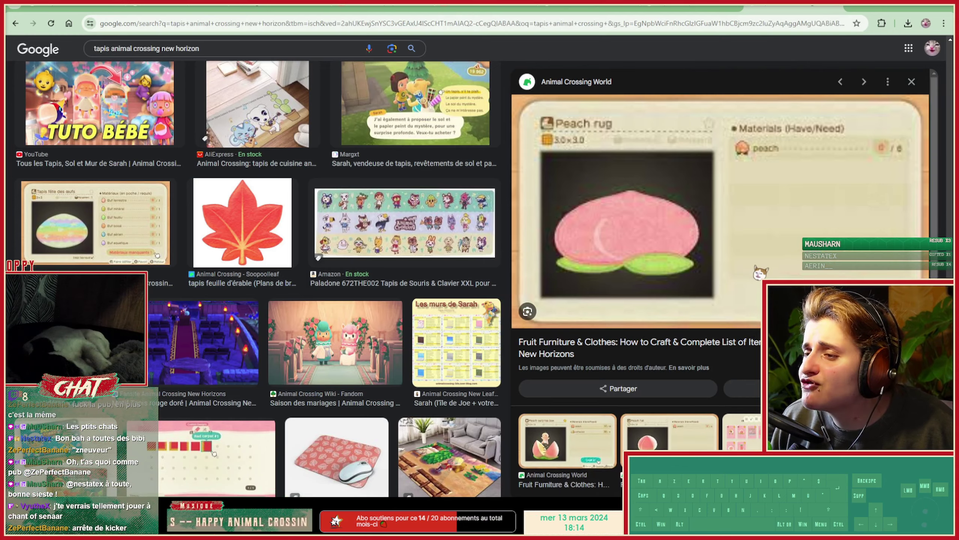
{"action": "scroll", "coordinate": [760, 272], "scroll_direction": "down", "scroll_amount": 4}
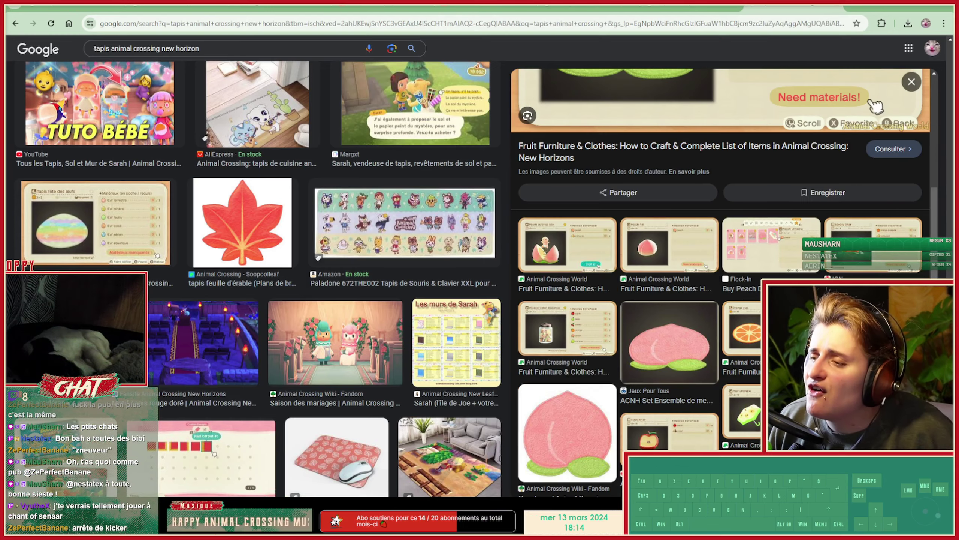
{"action": "scroll", "coordinate": [751, 310], "scroll_direction": "down", "scroll_amount": 3}
{"action": "left_click", "coordinate": [778, 233]}
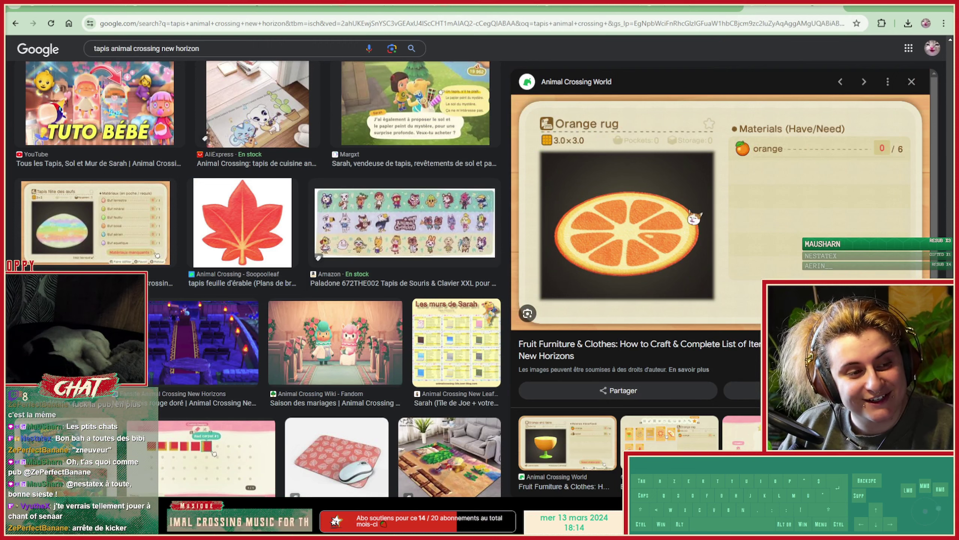
{"action": "scroll", "coordinate": [717, 261], "scroll_direction": "down", "scroll_amount": 1}
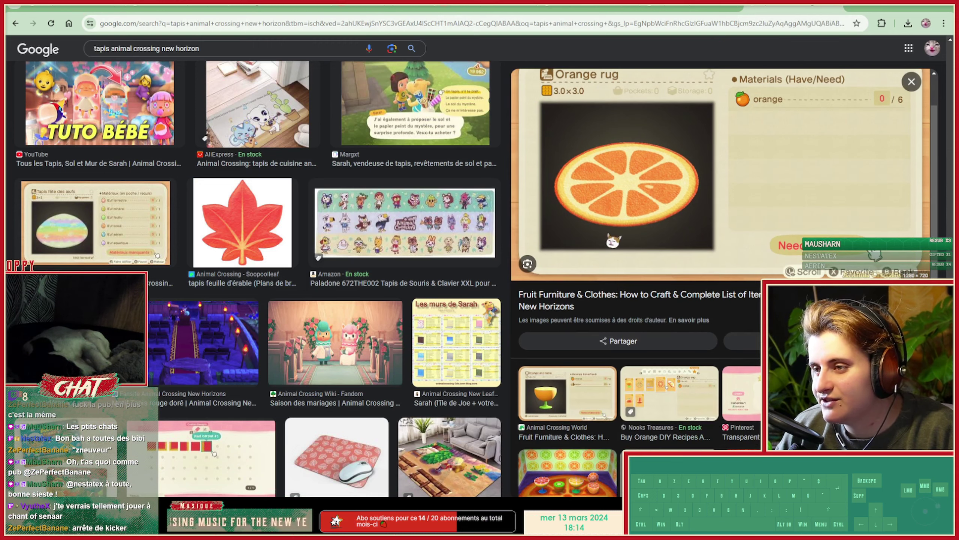
Switch to Substance 3D Painter and select the Fluid fill in the mask of the fill layer inside the Tapis folder's Folder 4.
{"action": "left_click", "coordinate": [415, 520]}
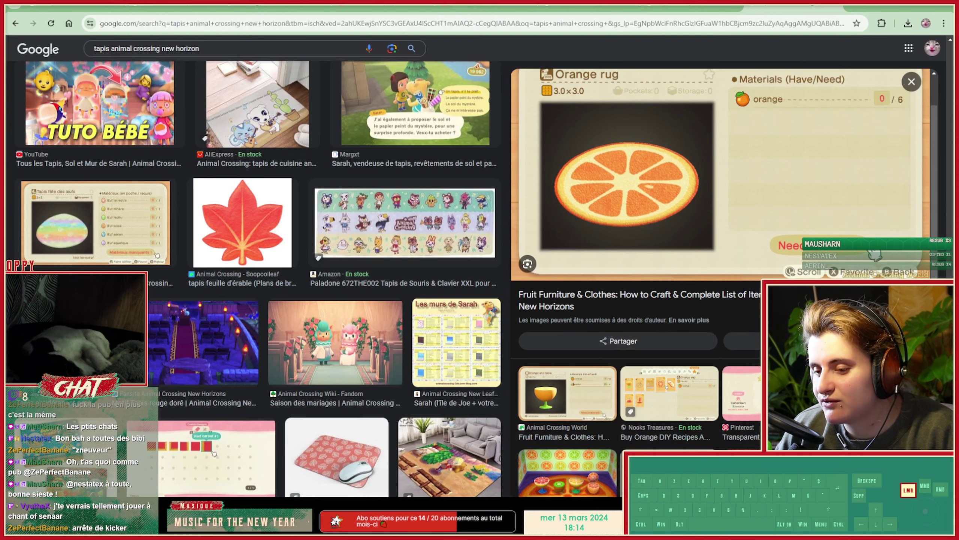
{"action": "left_click_drag", "start_coordinate": [458, 233], "coordinate": [270, 236], "text": "alt"}
{"action": "right_click_drag", "start_coordinate": [270, 234], "coordinate": [336, 226], "text": "alt"}
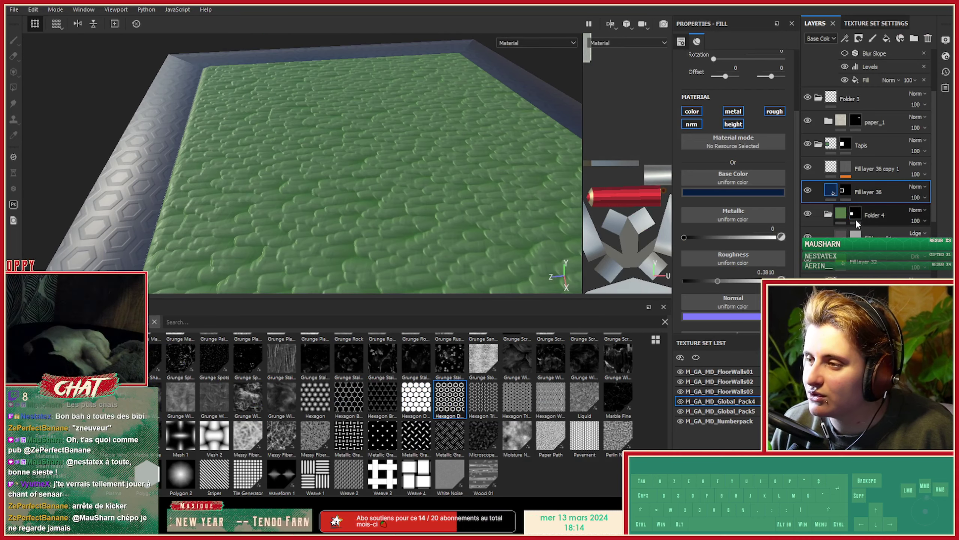
{"action": "left_click", "coordinate": [855, 234]}
{"action": "left_click", "coordinate": [870, 260]}
{"action": "left_click", "coordinate": [885, 259]}
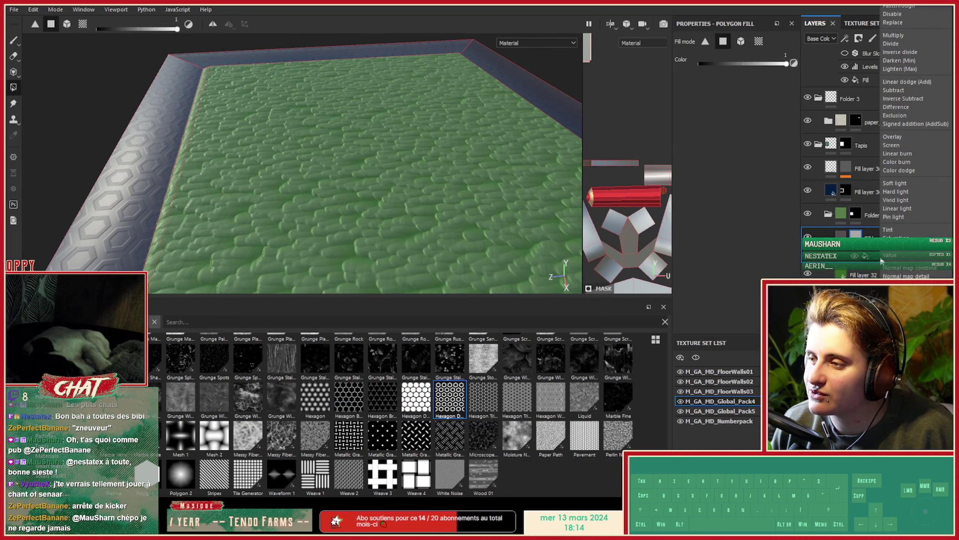
{"action": "left_click", "coordinate": [874, 260]}
{"action": "left_click", "coordinate": [873, 259]}
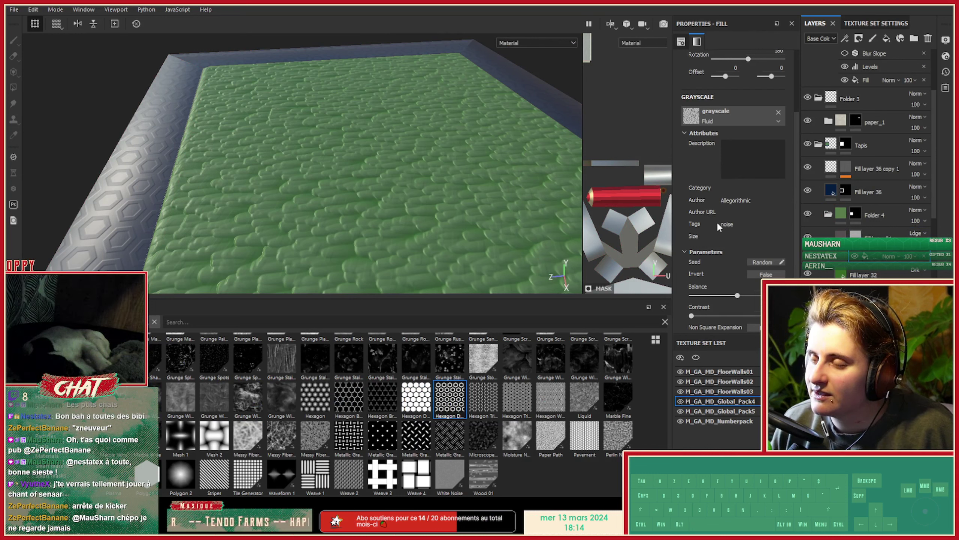
Set the Fluid noise's balance to 0.72 and its contrast to 0.03 on the green rug centre.
{"action": "scroll", "coordinate": [717, 220], "scroll_direction": "down", "scroll_amount": 2}
{"action": "left_click_drag", "start_coordinate": [731, 254], "coordinate": [757, 257]}
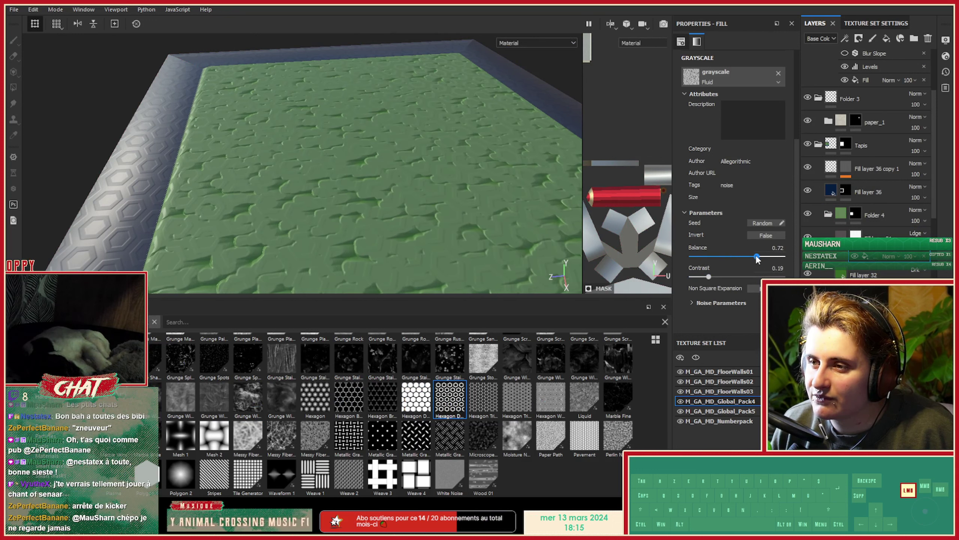
{"action": "mouse_move", "coordinate": [437, 171]}
{"action": "right_mouse_down", "text": "alt"}
{"action": "mouse_move", "coordinate": [149, 132]}
{"action": "mouse_move", "coordinate": [453, 170]}
{"action": "right_mouse_up", "text": "alt"}
{"action": "mouse_move", "coordinate": [704, 275]}
{"action": "left_mouse_down"}
{"action": "mouse_move", "coordinate": [684, 277]}
{"action": "mouse_move", "coordinate": [698, 279]}
{"action": "left_mouse_up"}
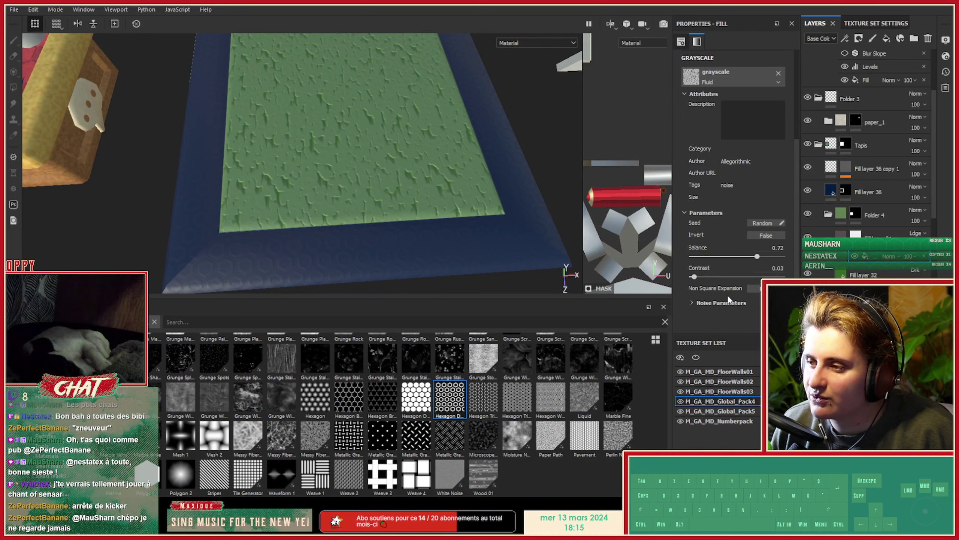
Set the Fluid noise's scale to 3 and its balance to 0.4 for a finer rug texture.
{"action": "left_click", "coordinate": [696, 302]}
{"action": "left_click_drag", "start_coordinate": [705, 321], "coordinate": [723, 321]}
{"action": "left_click_drag", "start_coordinate": [747, 258], "coordinate": [727, 256]}
{"action": "mouse_move", "coordinate": [491, 223]}
{"action": "left_mouse_down", "text": "alt"}
{"action": "mouse_move", "coordinate": [483, 207]}
{"action": "mouse_move", "coordinate": [452, 202]}
{"action": "mouse_move", "coordinate": [476, 212]}
{"action": "left_mouse_up", "text": "alt"}
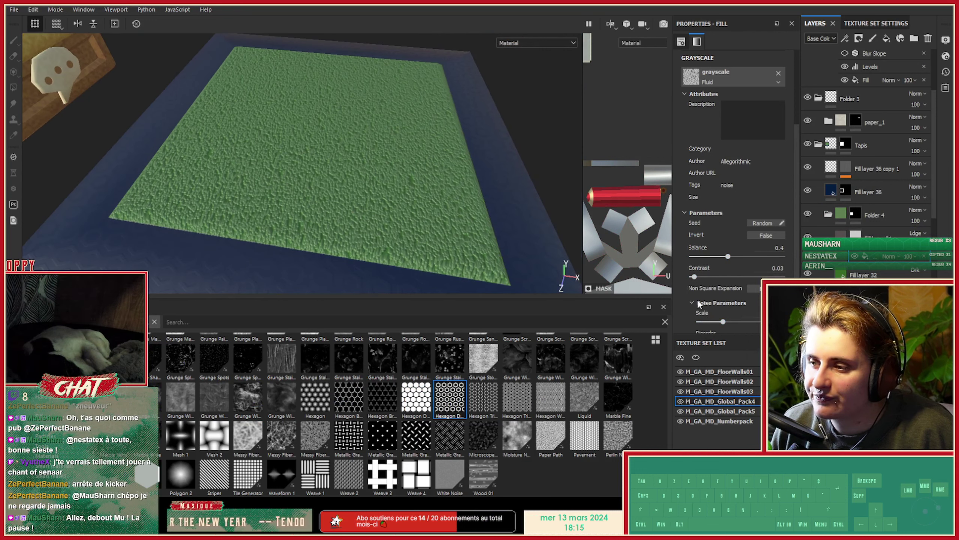
Set the Fluid noise's disorder to 0.34, adjust its Pattern Size X, check the rug among the neighbouring props and save the project.
{"action": "scroll", "coordinate": [695, 299], "scroll_direction": "down", "scroll_amount": 3}
{"action": "left_click_drag", "start_coordinate": [710, 258], "coordinate": [717, 299]}
{"action": "left_click_drag", "start_coordinate": [405, 195], "coordinate": [376, 211], "text": "alt"}
{"action": "right_click_drag", "start_coordinate": [376, 211], "coordinate": [216, 214], "text": "alt"}
{"action": "left_click_drag", "start_coordinate": [217, 215], "coordinate": [363, 186], "text": "alt"}
{"action": "right_click_drag", "start_coordinate": [363, 185], "coordinate": [445, 231], "text": "alt"}
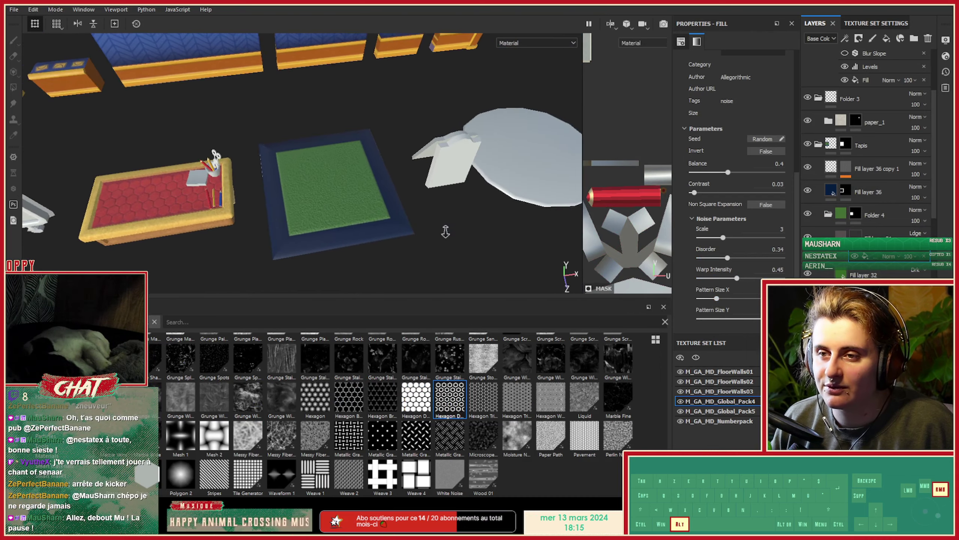
{"action": "left_click_drag", "start_coordinate": [445, 231], "coordinate": [364, 237], "text": "alt"}
{"action": "key", "text": "ctrl+s"}
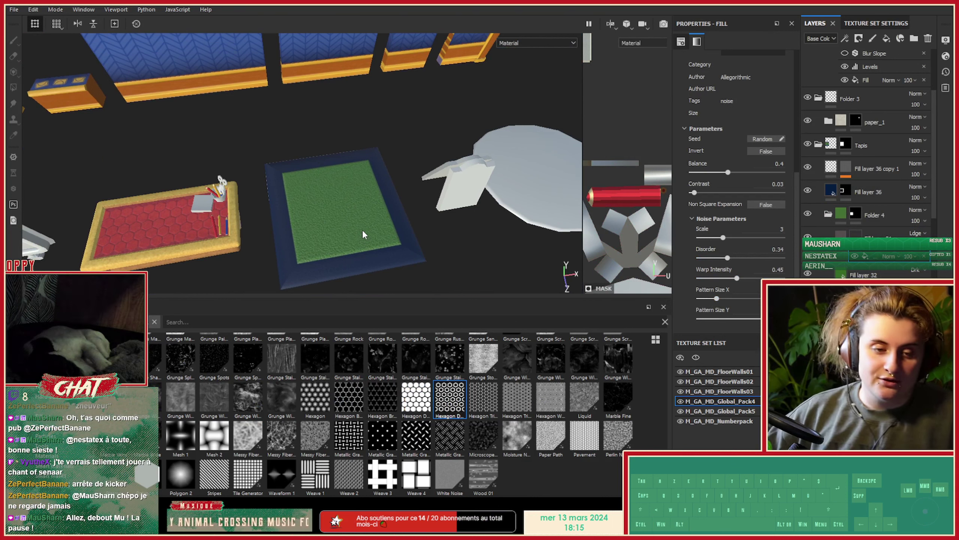